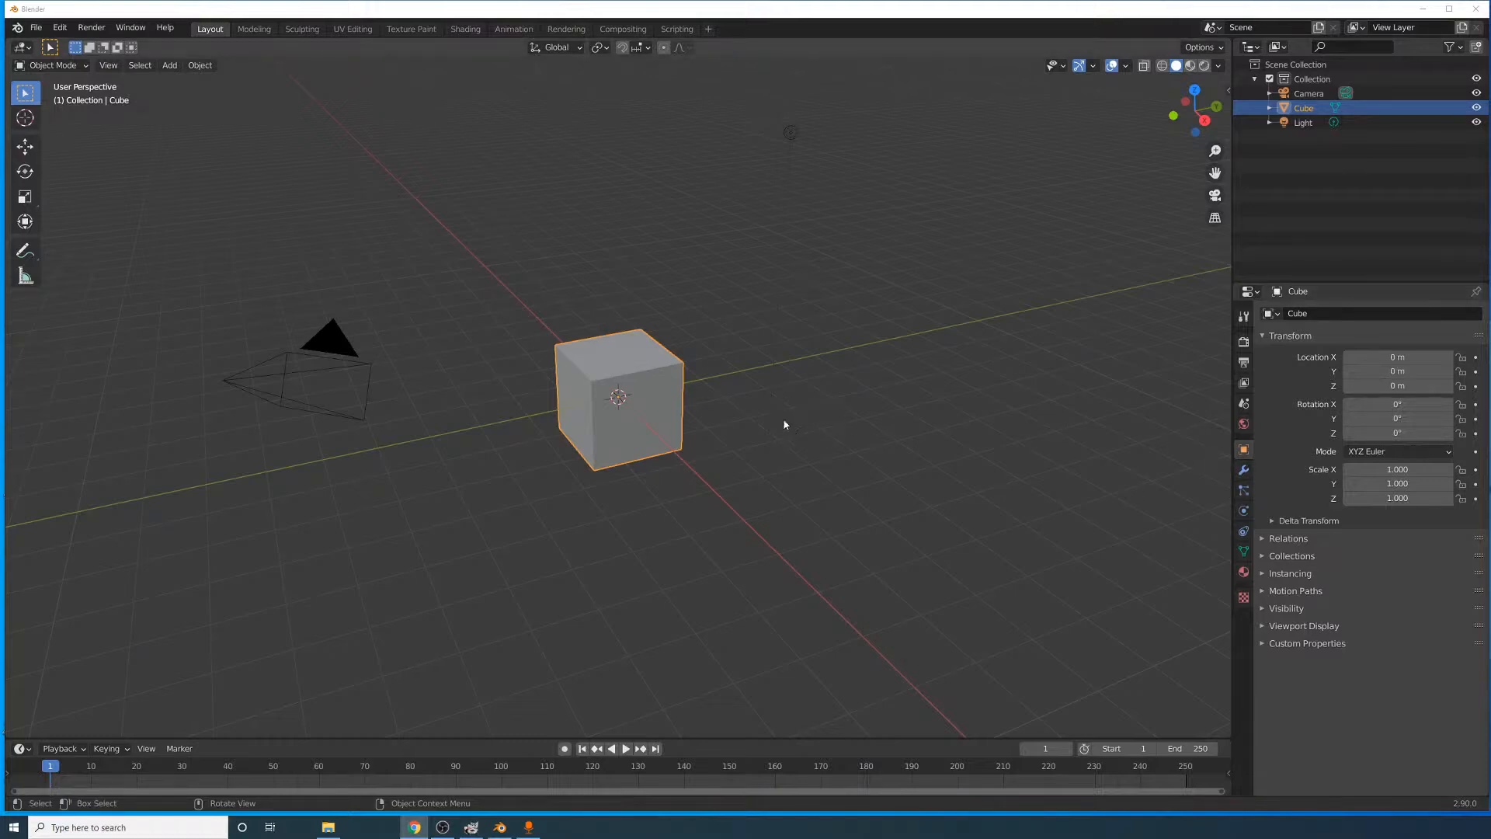
- Add a Subdivision Surface modifier to the cube and set its viewport level to 2
left_click(1245, 470)
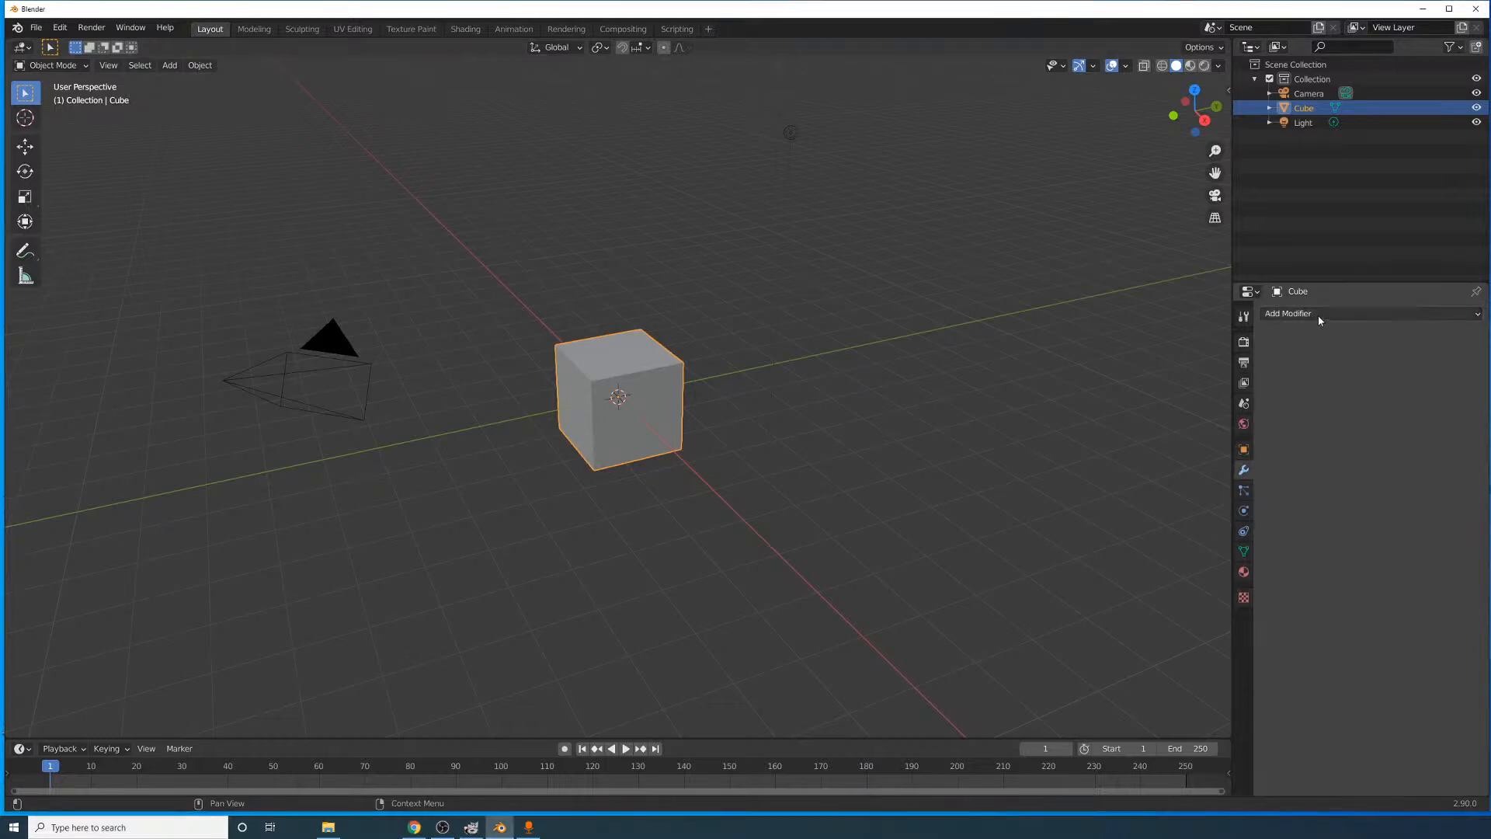
left_click(1338, 314)
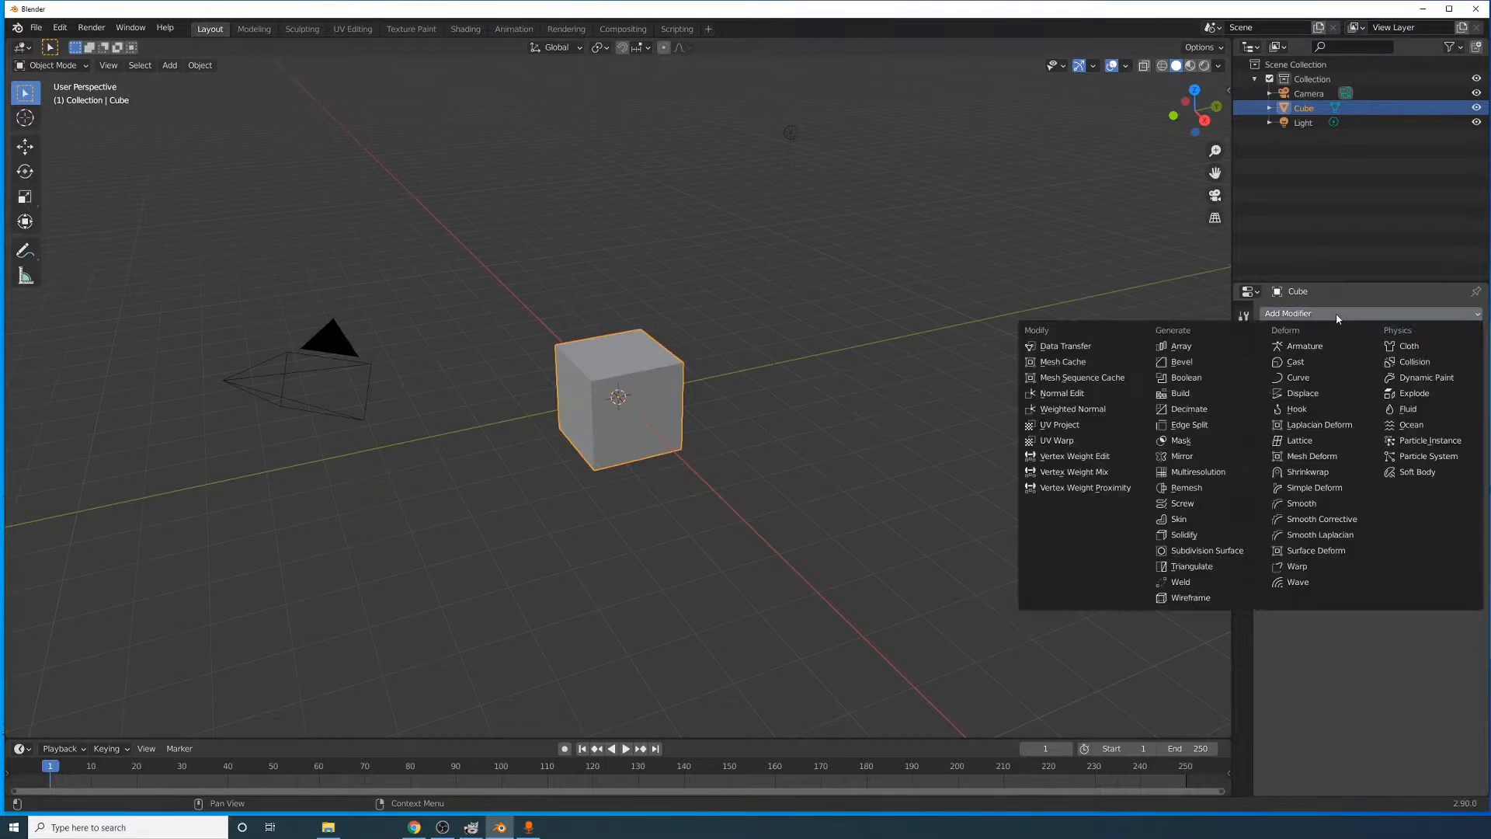
left_click(1208, 550)
left_click(1458, 379)
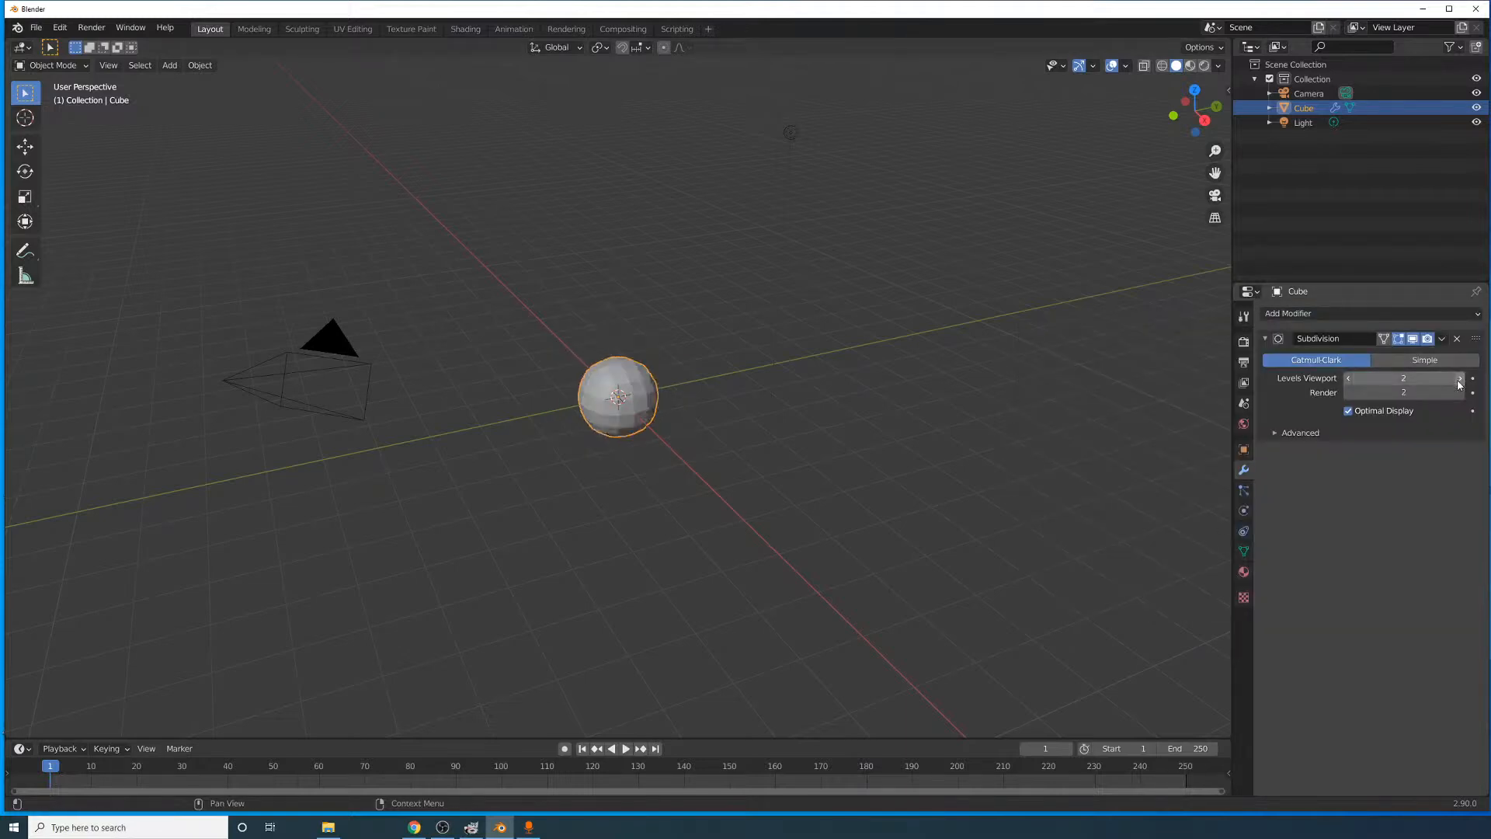
- Add a Cast modifier to the cube and set its factor to 1
left_click(1364, 313)
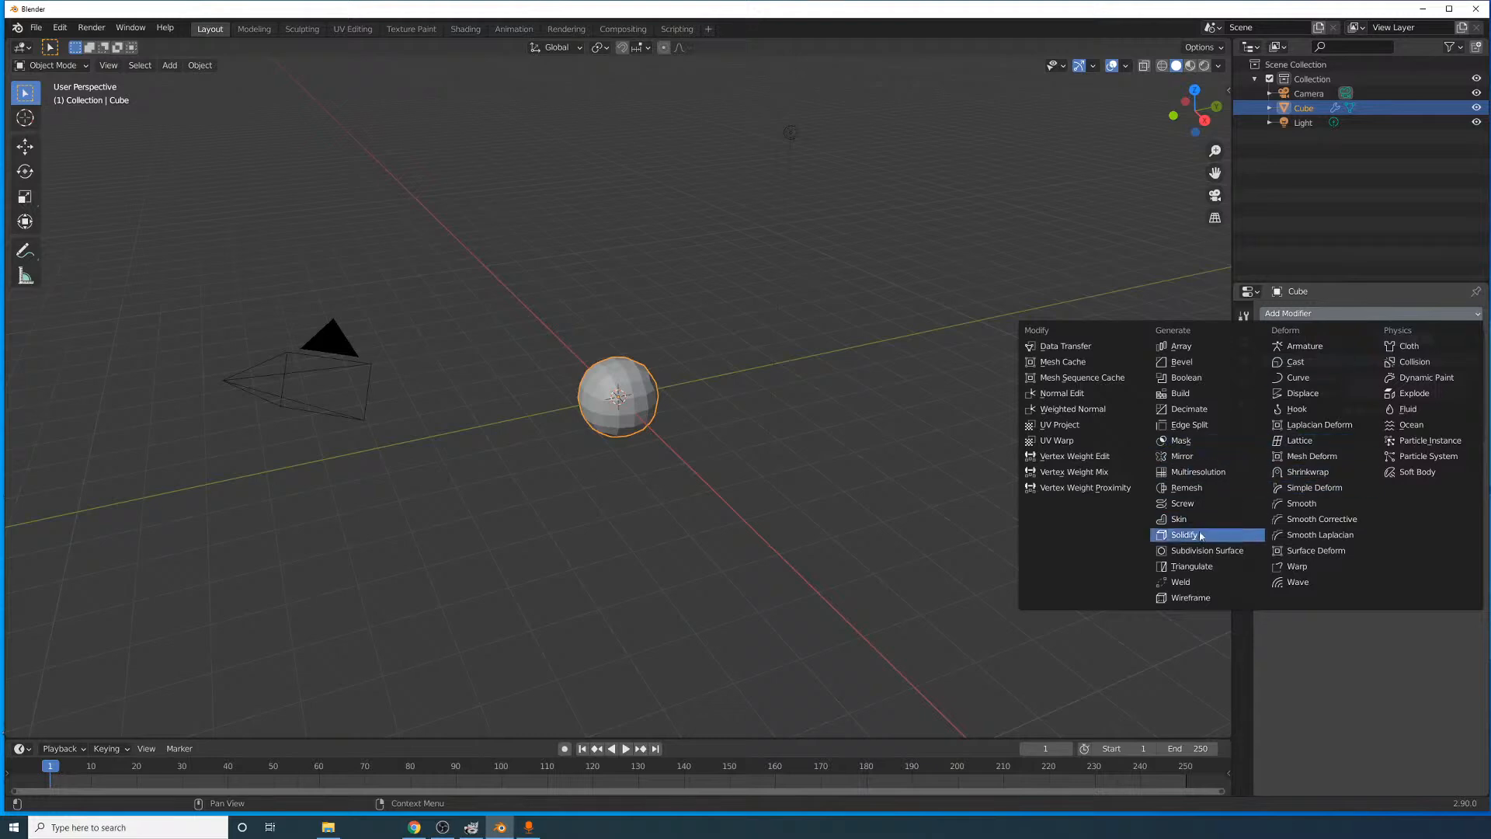
left_click(1296, 362)
left_click(1417, 511)
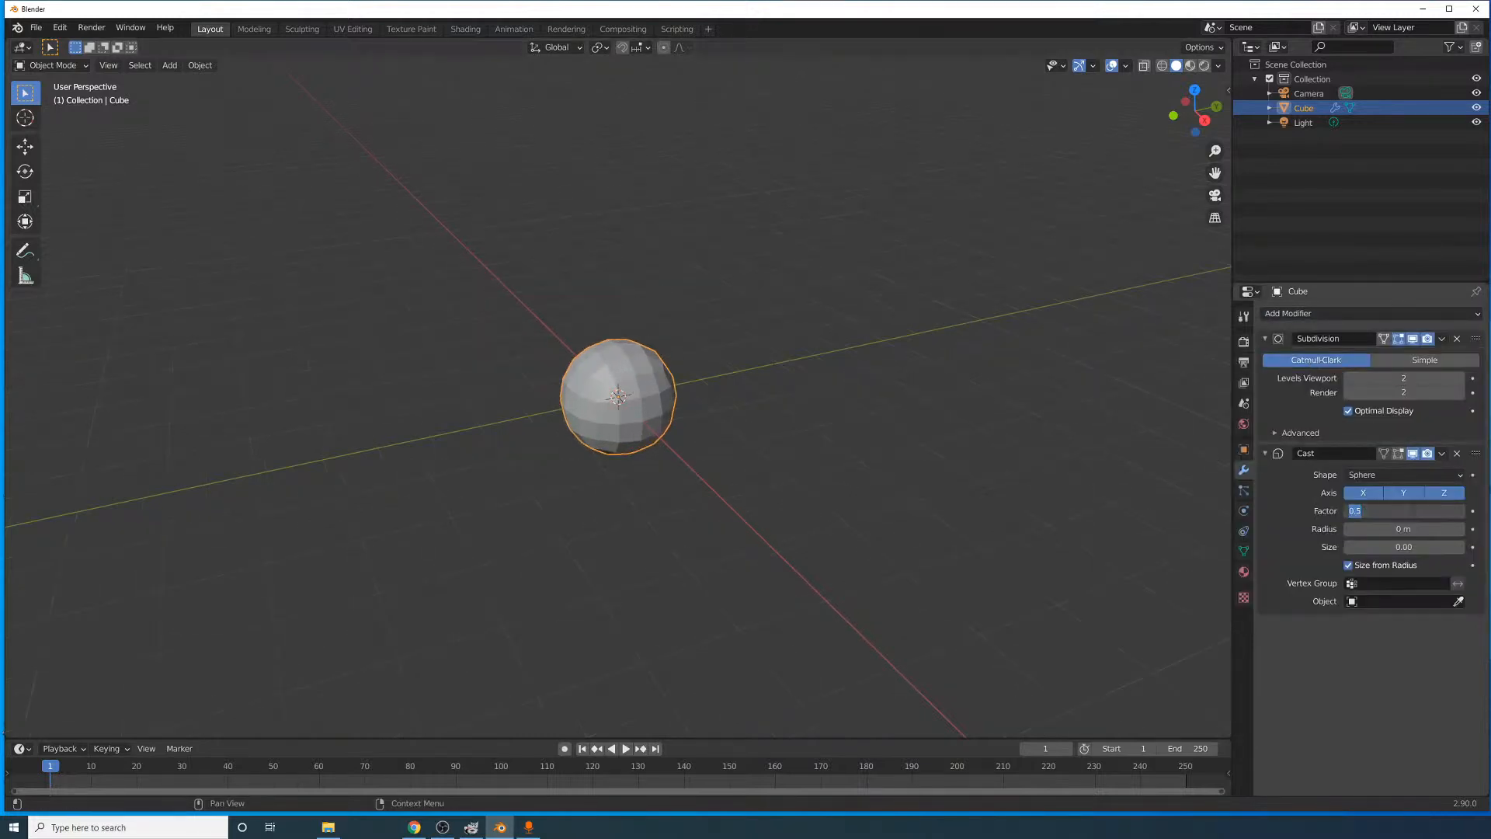
type("1")
key("Return")
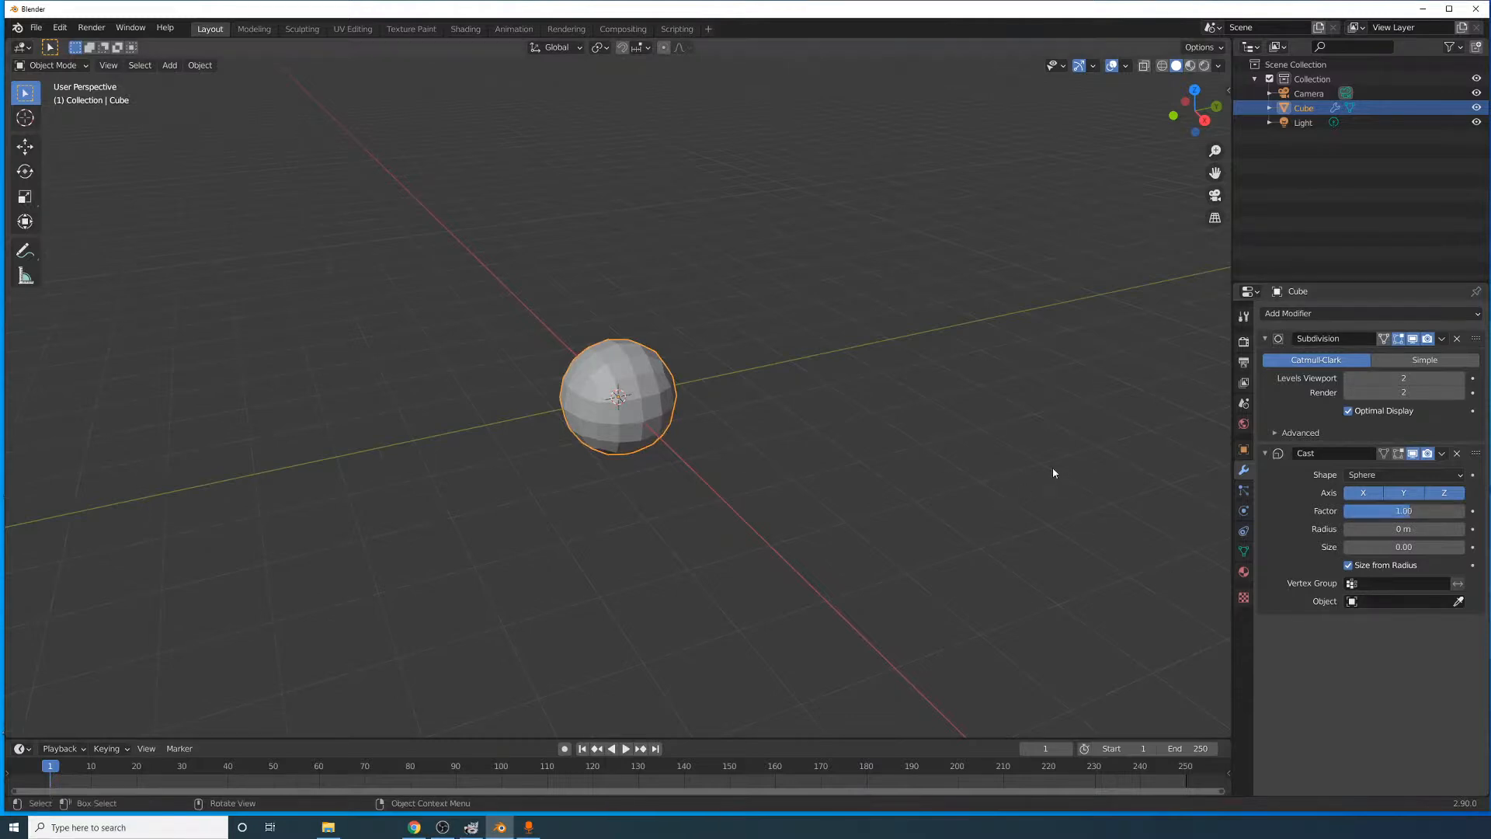
- Shade the sphere smooth and set the Subdivision modifier's viewport and render levels to 4
middle_click_drag(1056, 470, 1033, 473)
left_click(1462, 380)
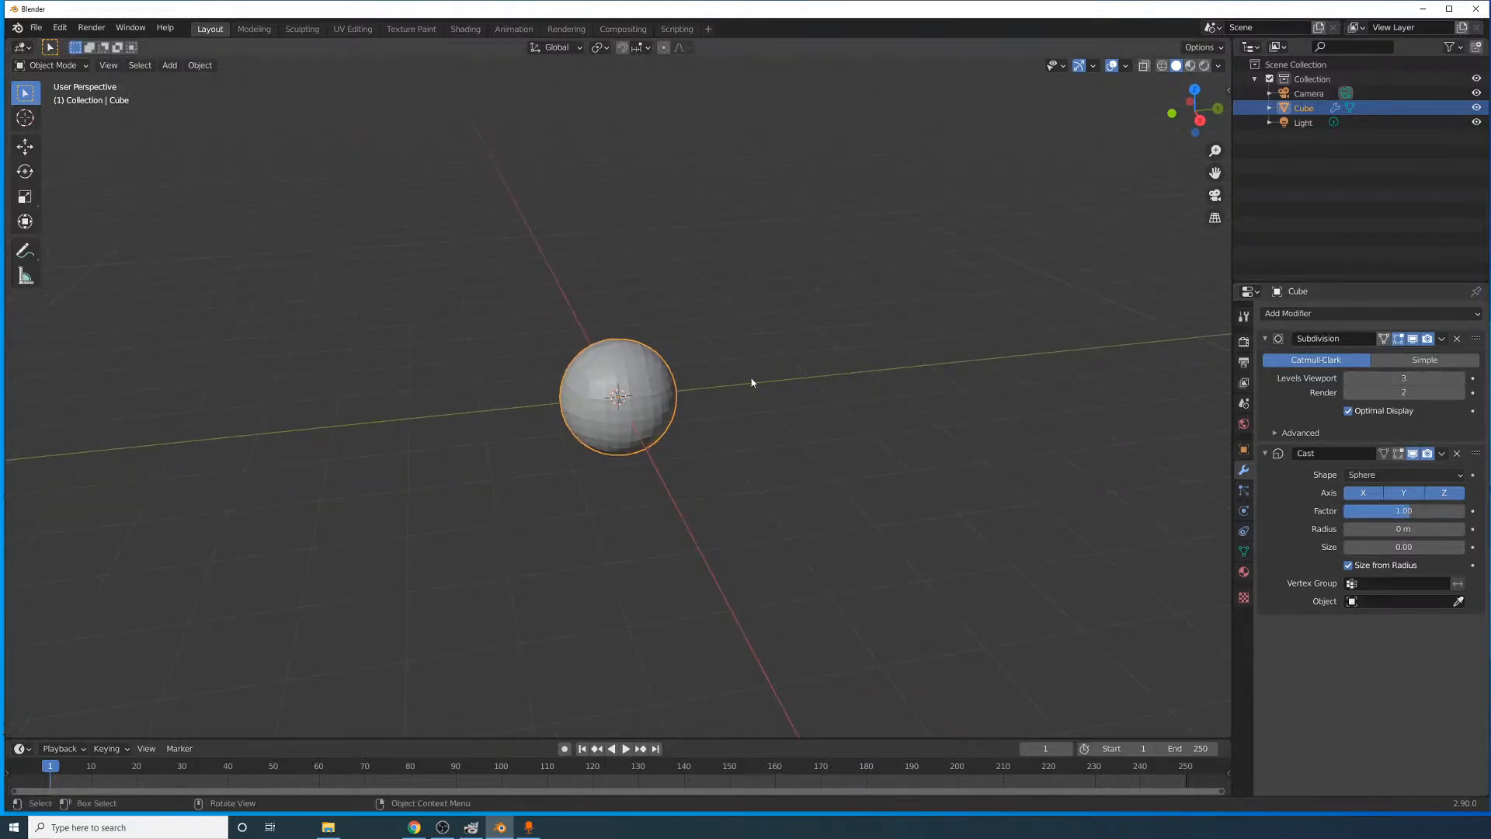
right_click(734, 359)
left_click(732, 356)
scroll(680, 364, "up", 3)
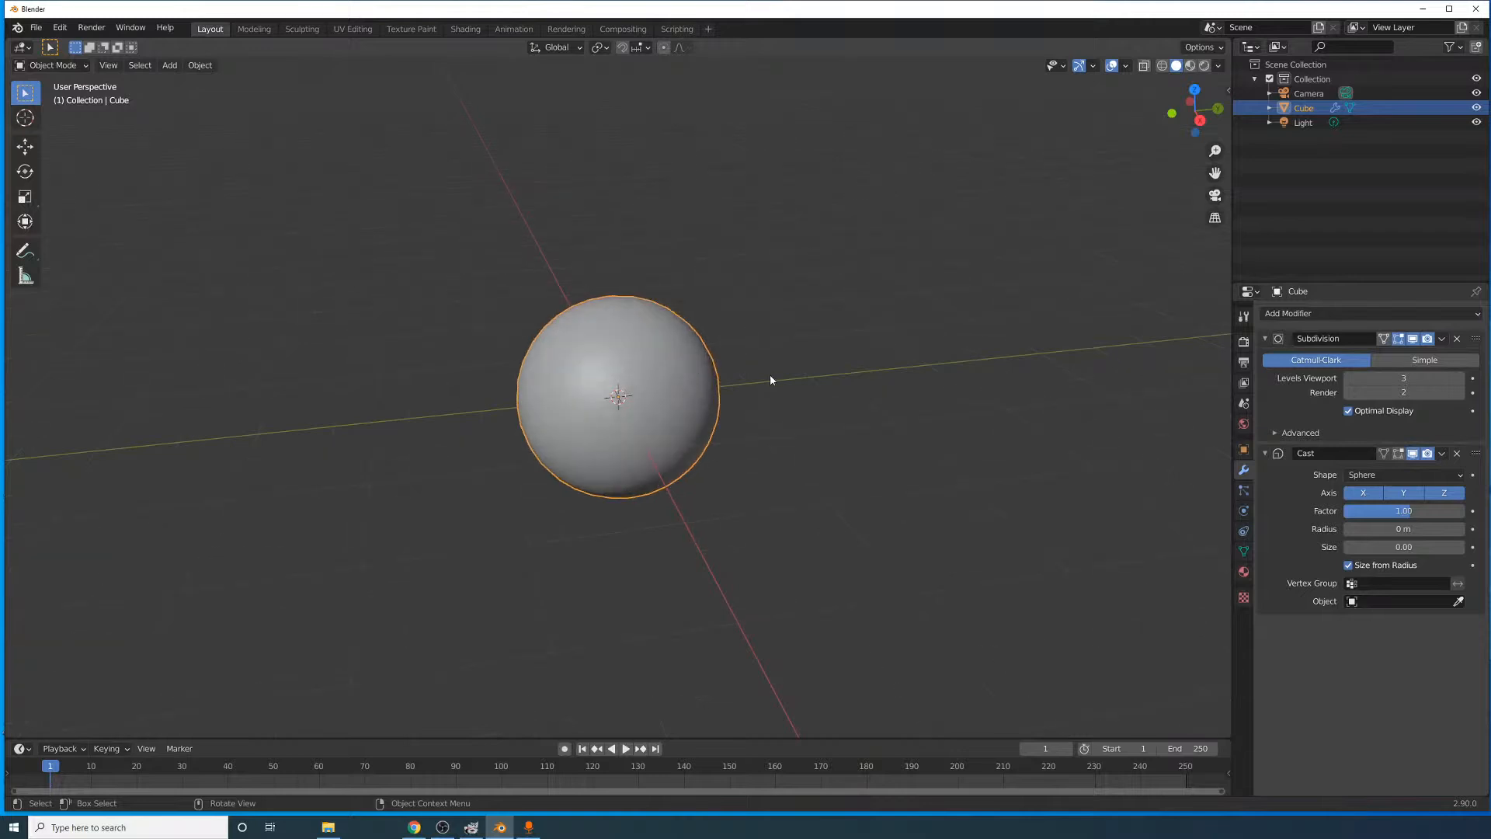
left_click(1461, 379)
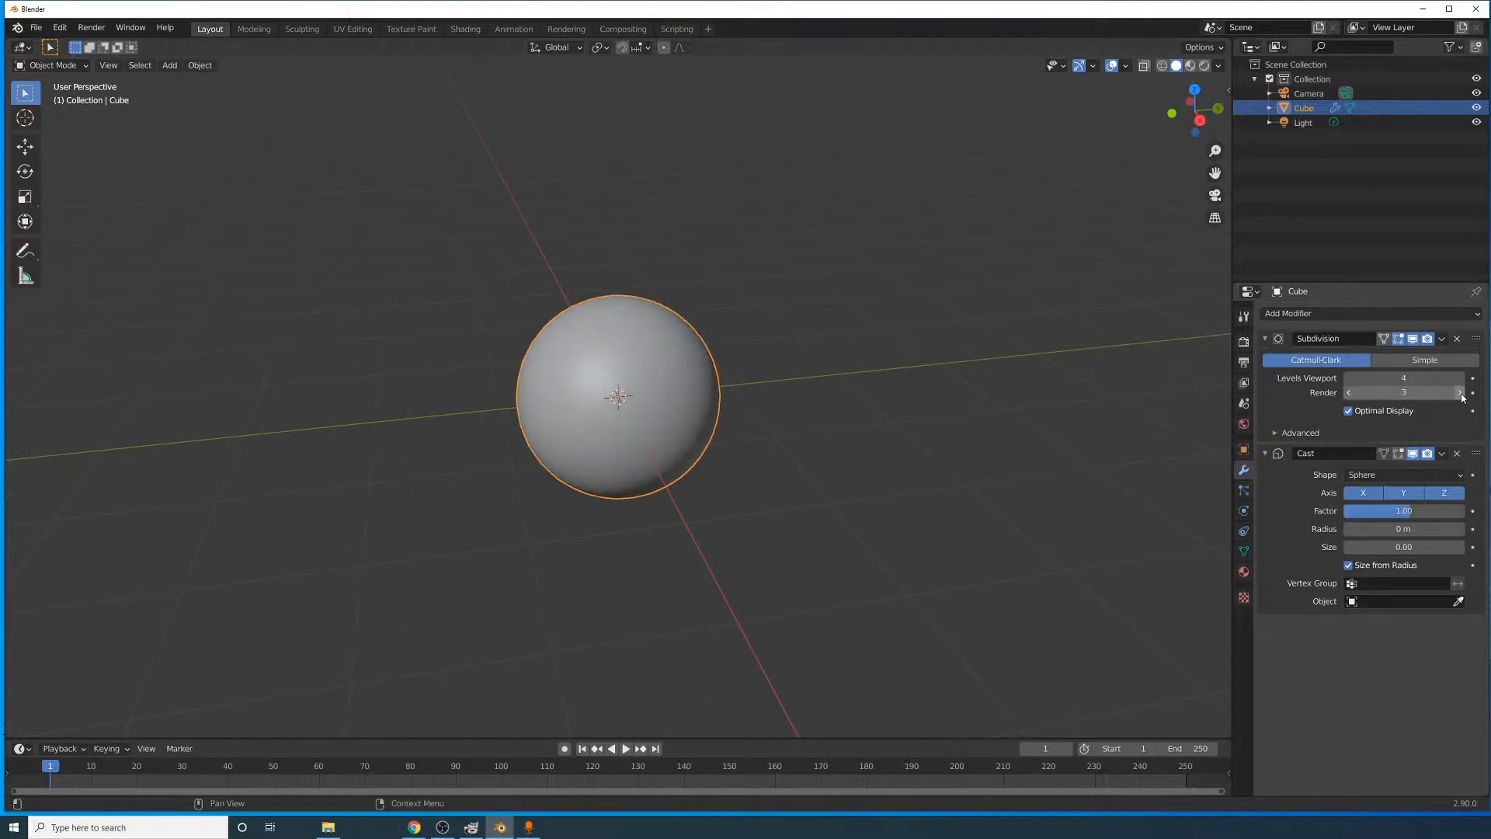
left_click(1462, 393)
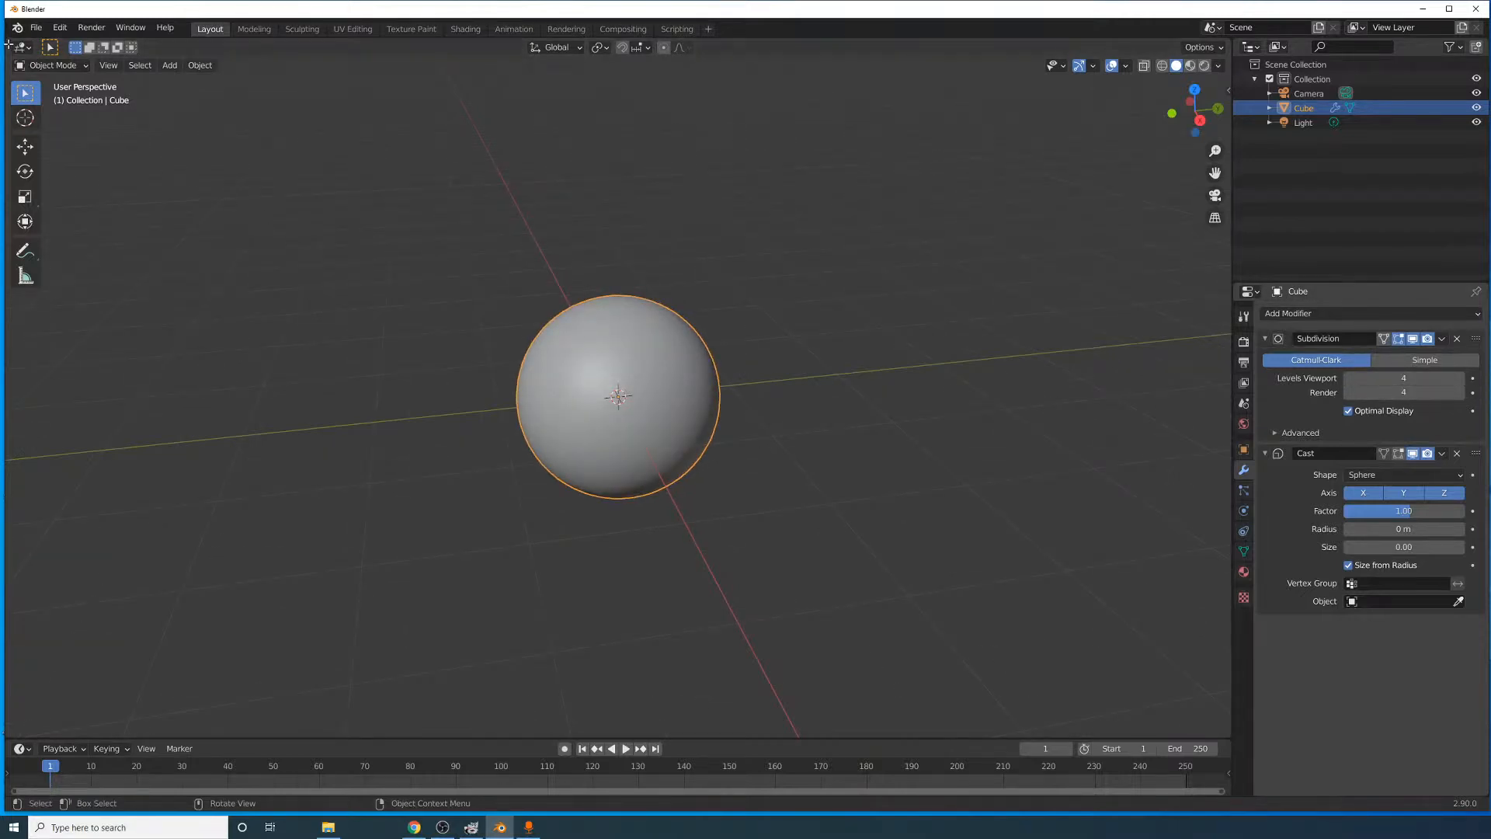
- Save the project in the blend files folder as "nodevember day #9"
left_click(36, 28)
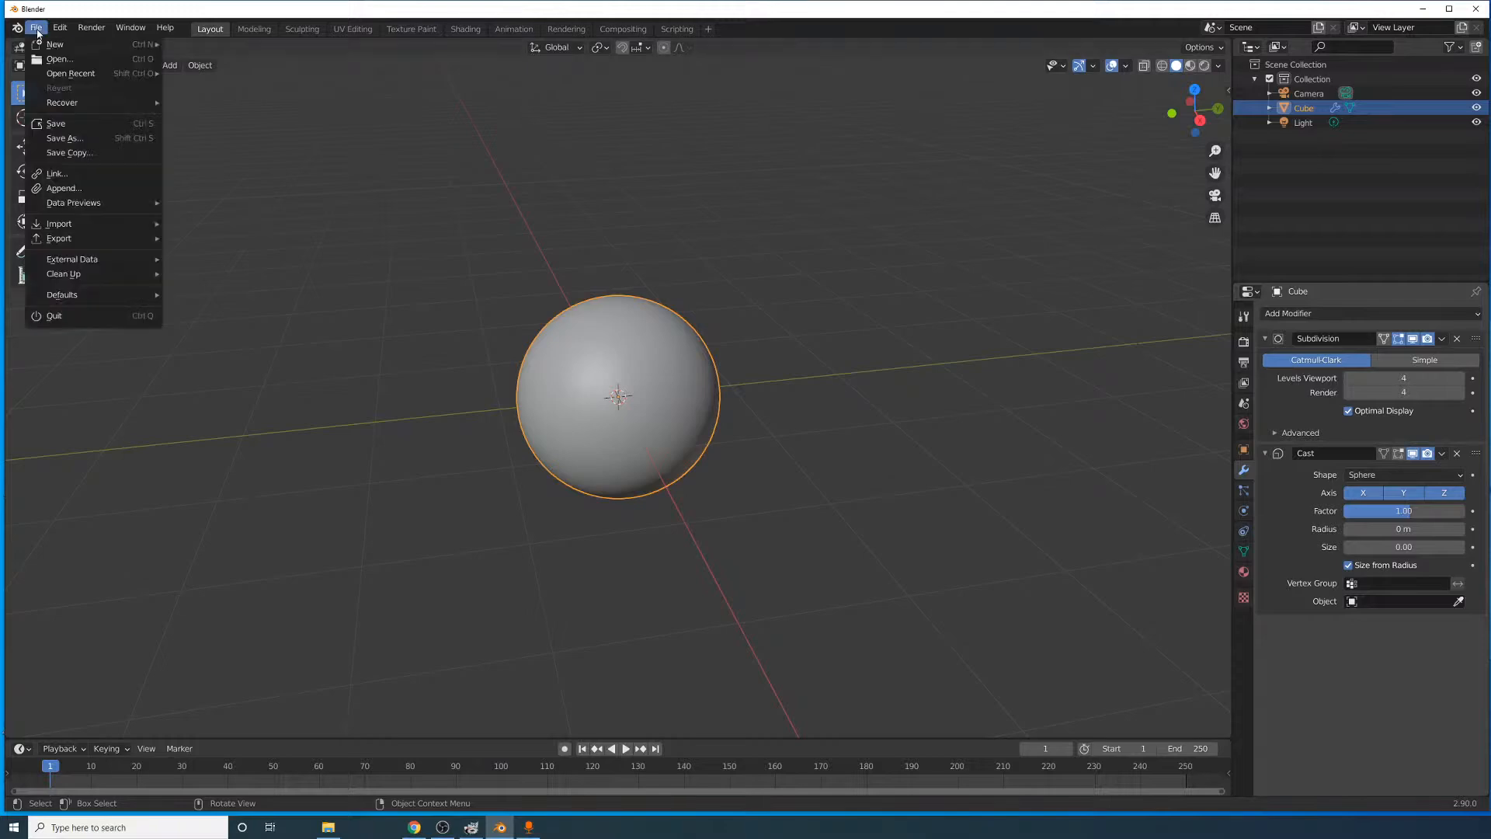
left_click(47, 123)
left_click(639, 714)
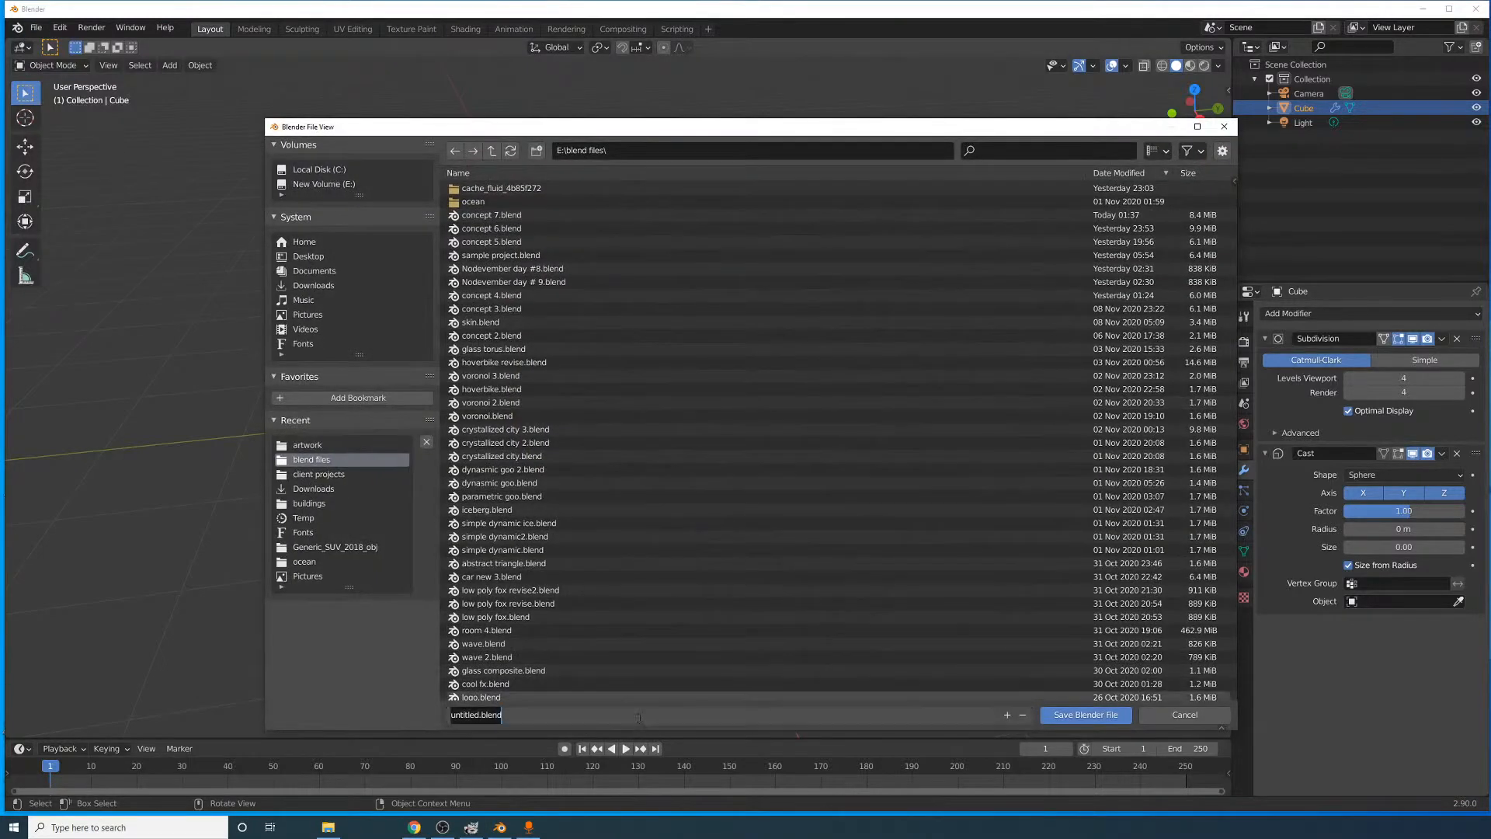
type("nodevember day #9")
left_click(1080, 716)
left_click(1080, 716)
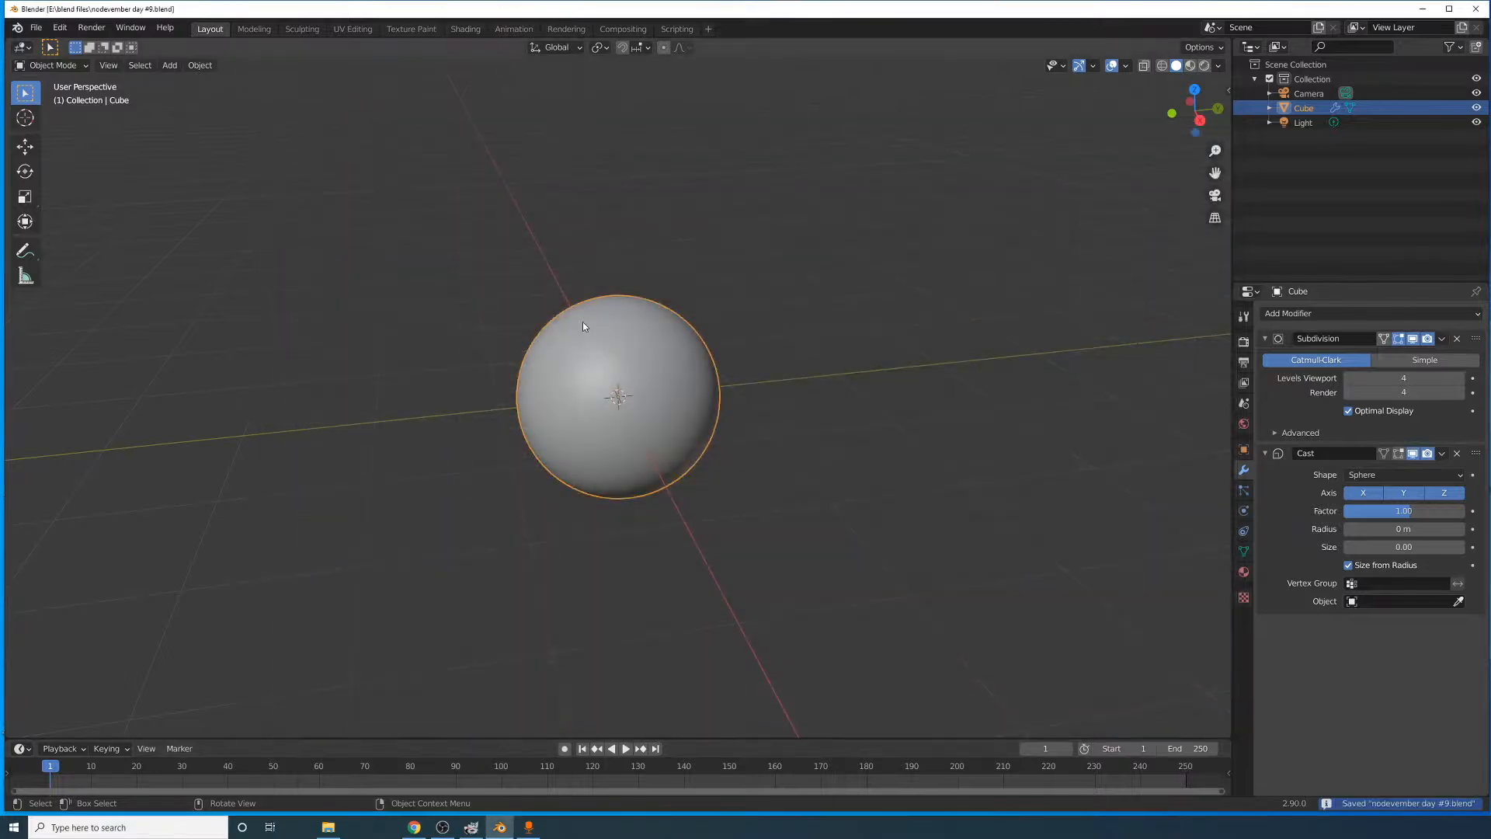
- Split the 3D viewport into two stacked areas and turn the lower one into a Shader Editor
left_click_drag(10, 41, 233, 505)
left_click(22, 47)
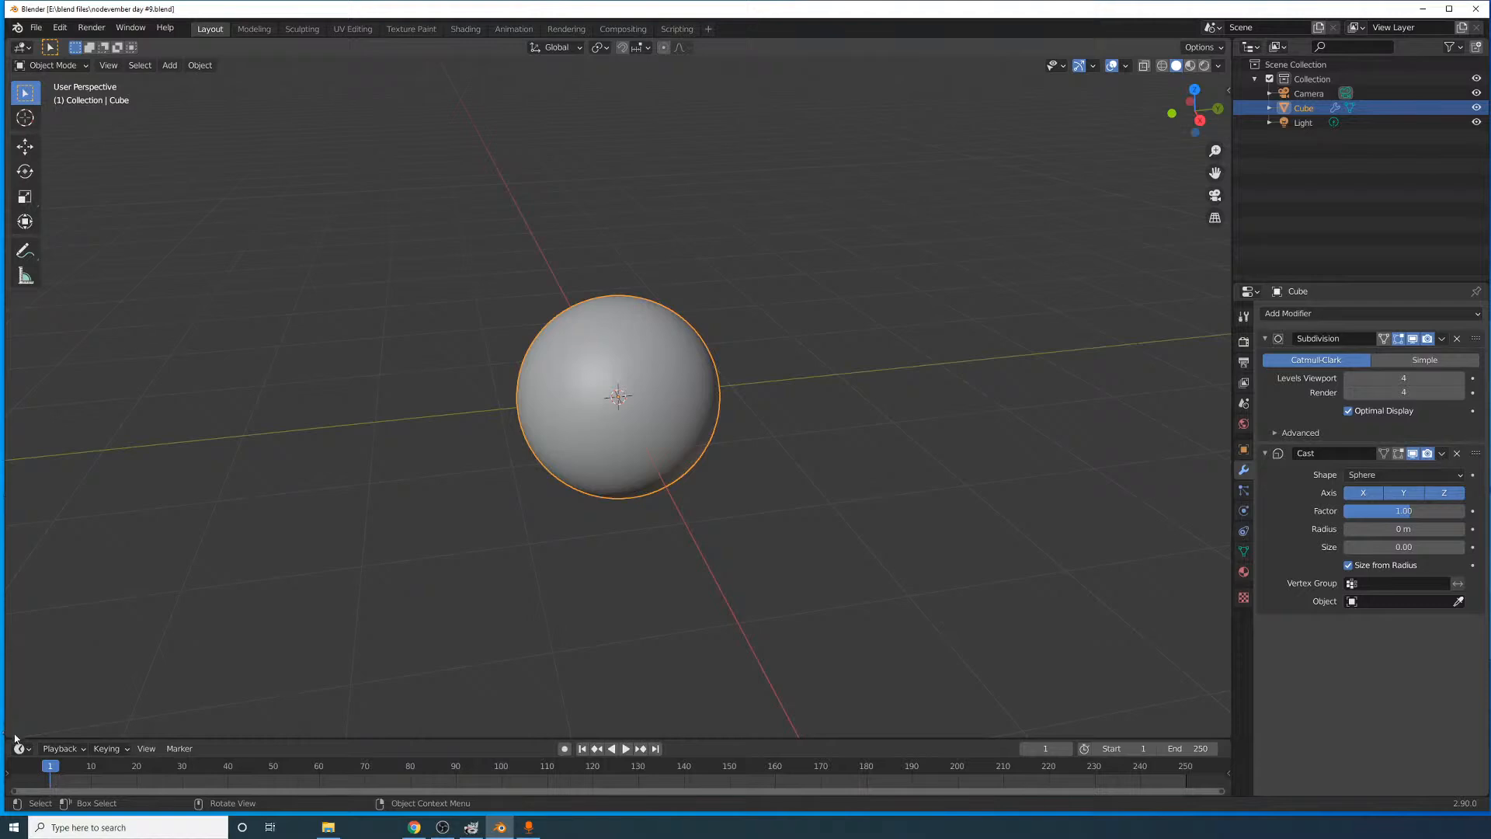
left_click_drag(11, 733, 59, 422)
left_click(22, 408)
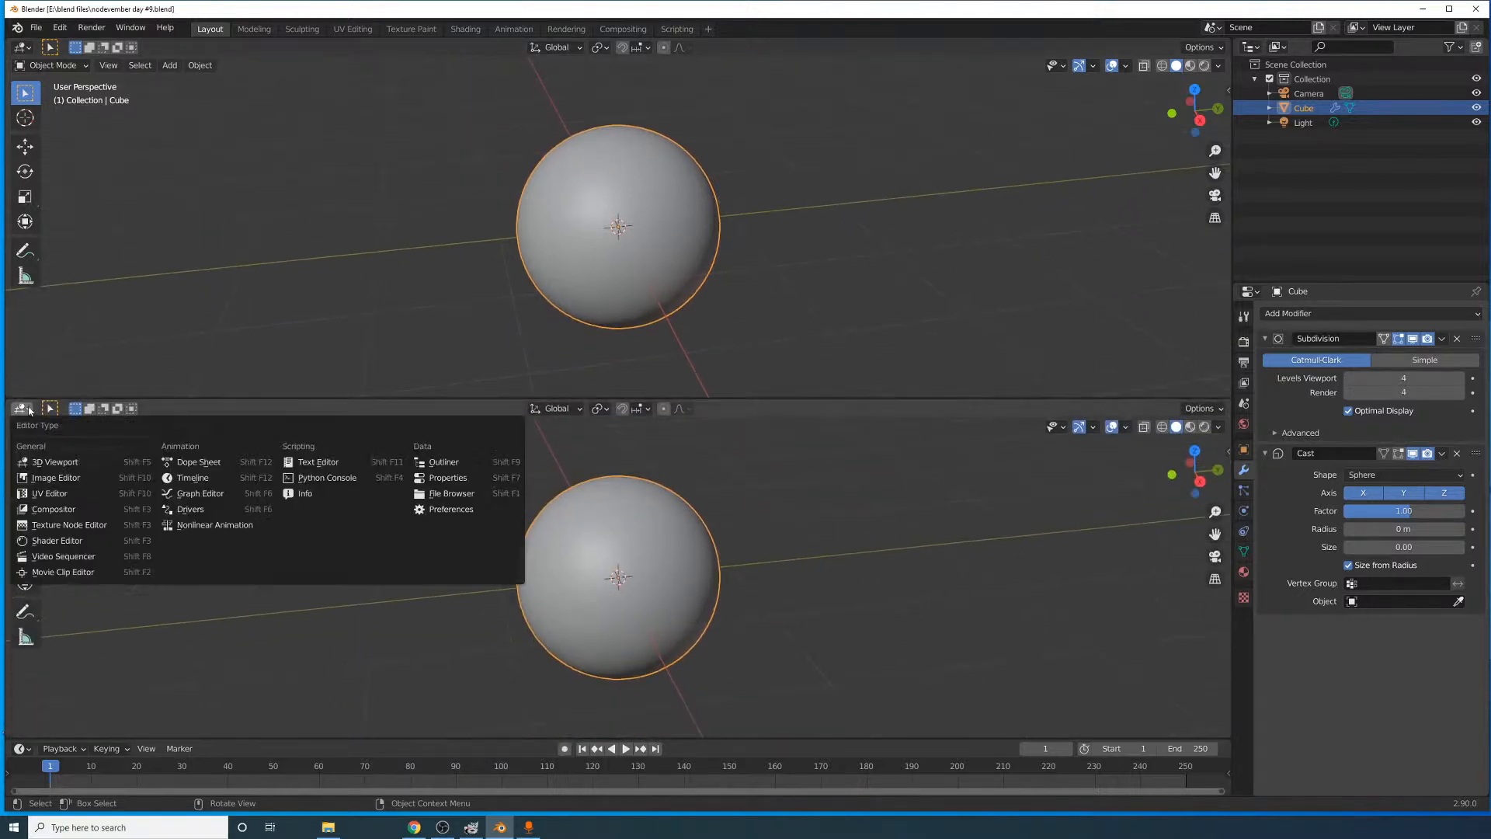
left_click(55, 525)
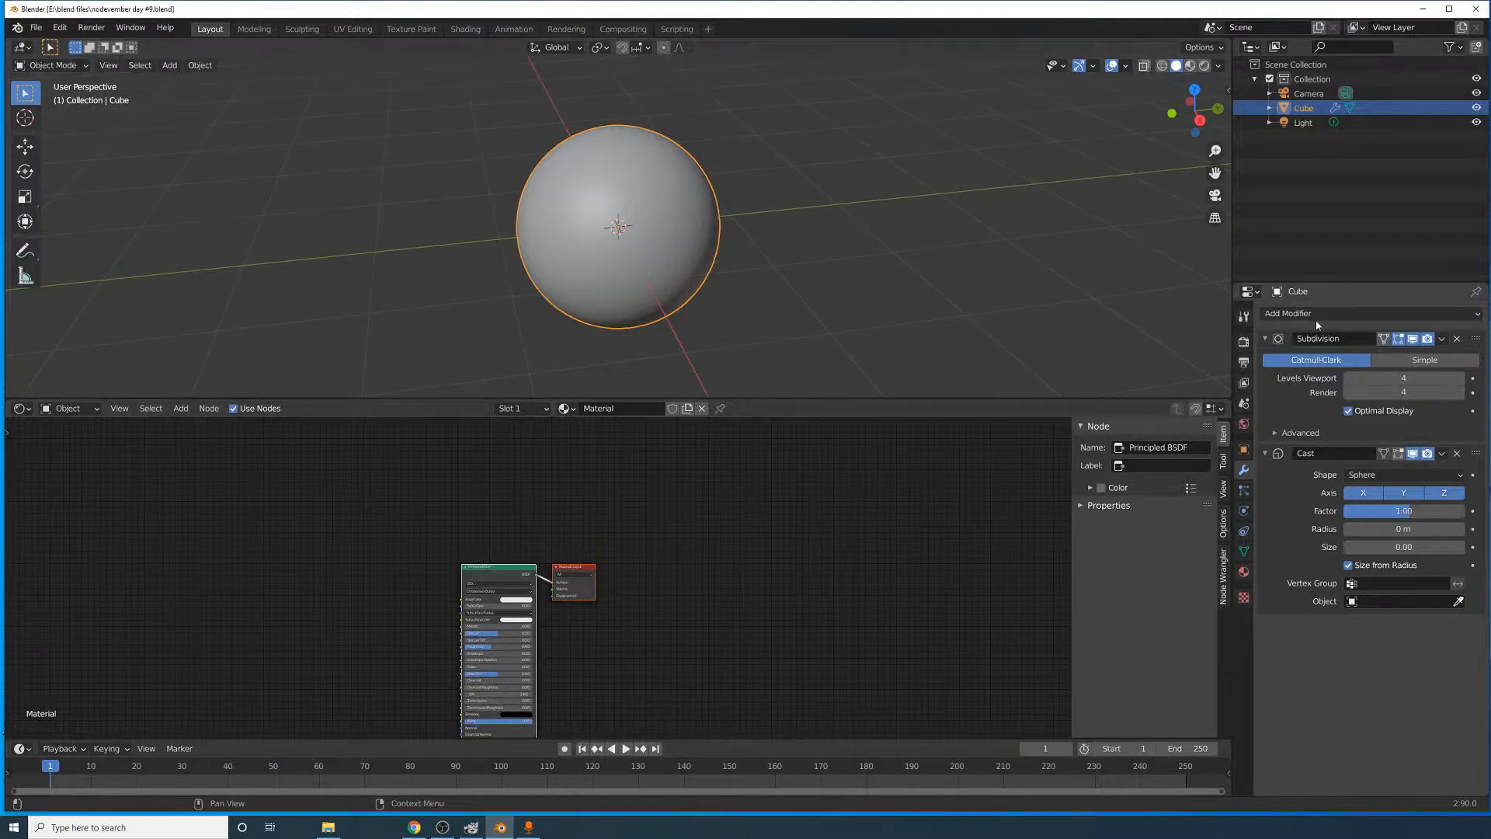
- Set the render engine to Cycles and the device to GPU Compute
left_click(1244, 342)
left_click(1390, 313)
left_click(1375, 362)
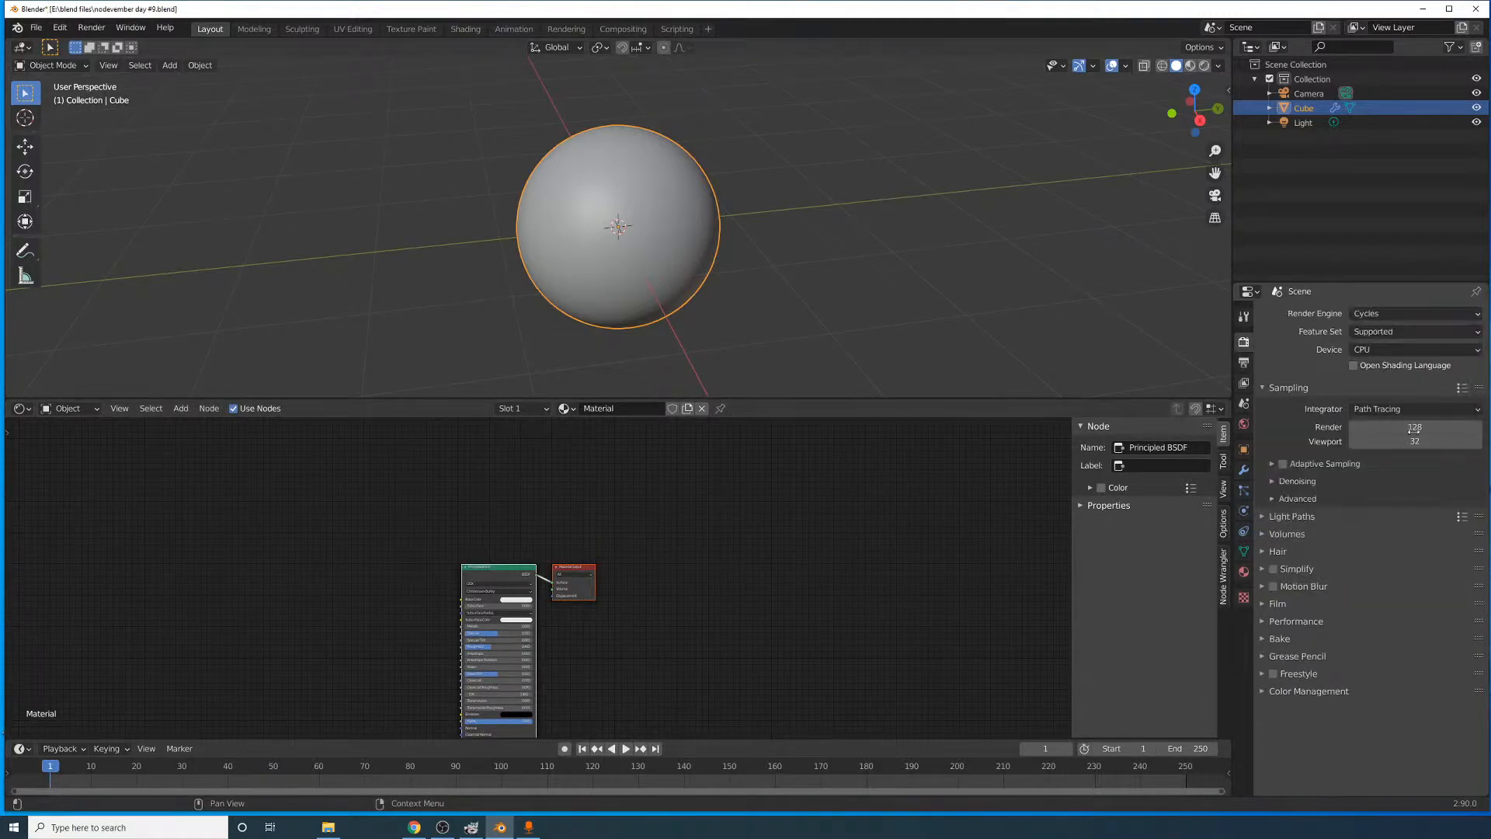
left_click(1413, 350)
left_click(1383, 380)
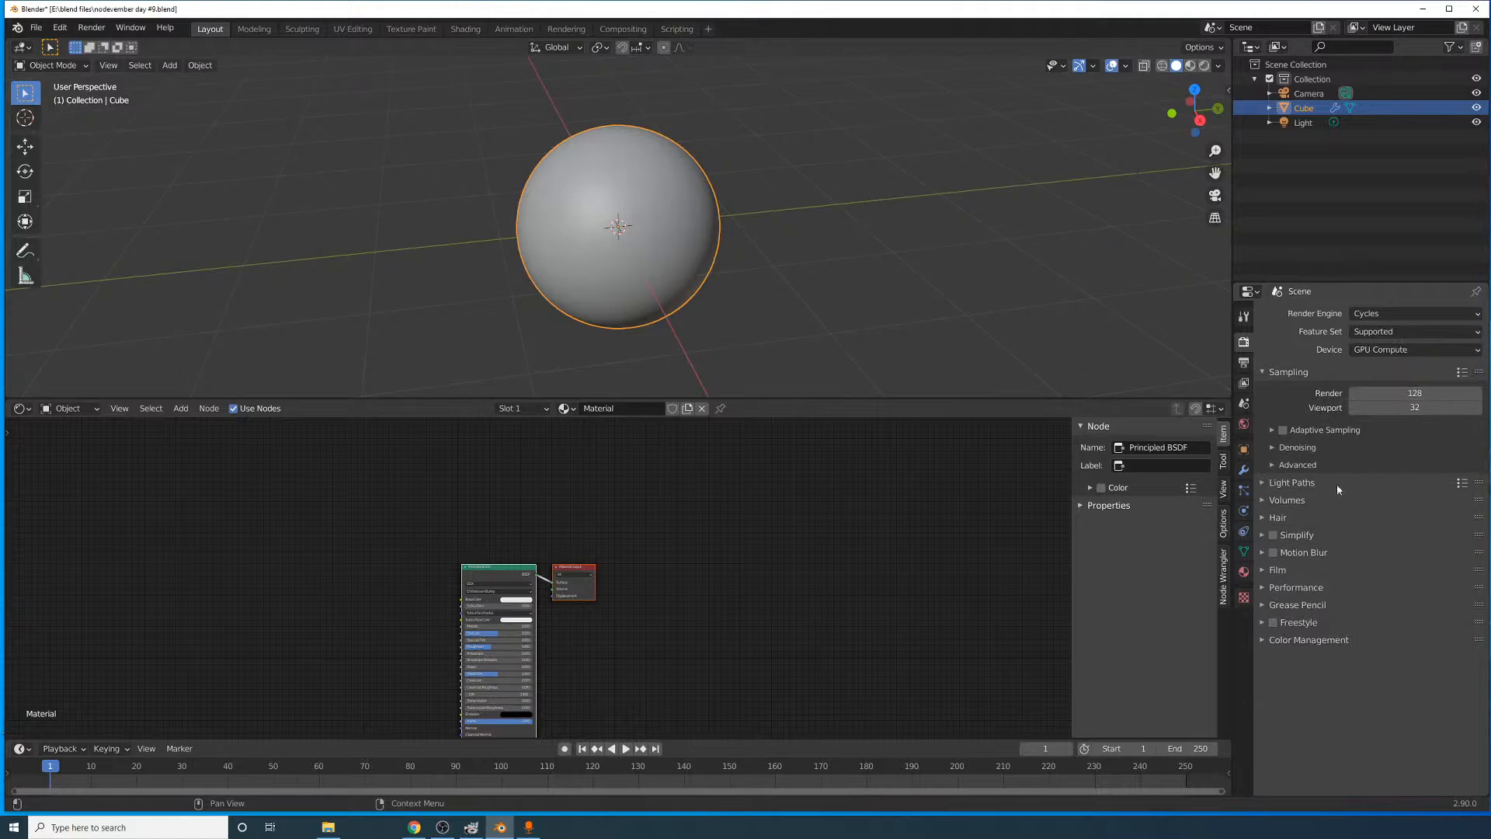
- Check the program preferences and close them again
left_click(60, 27)
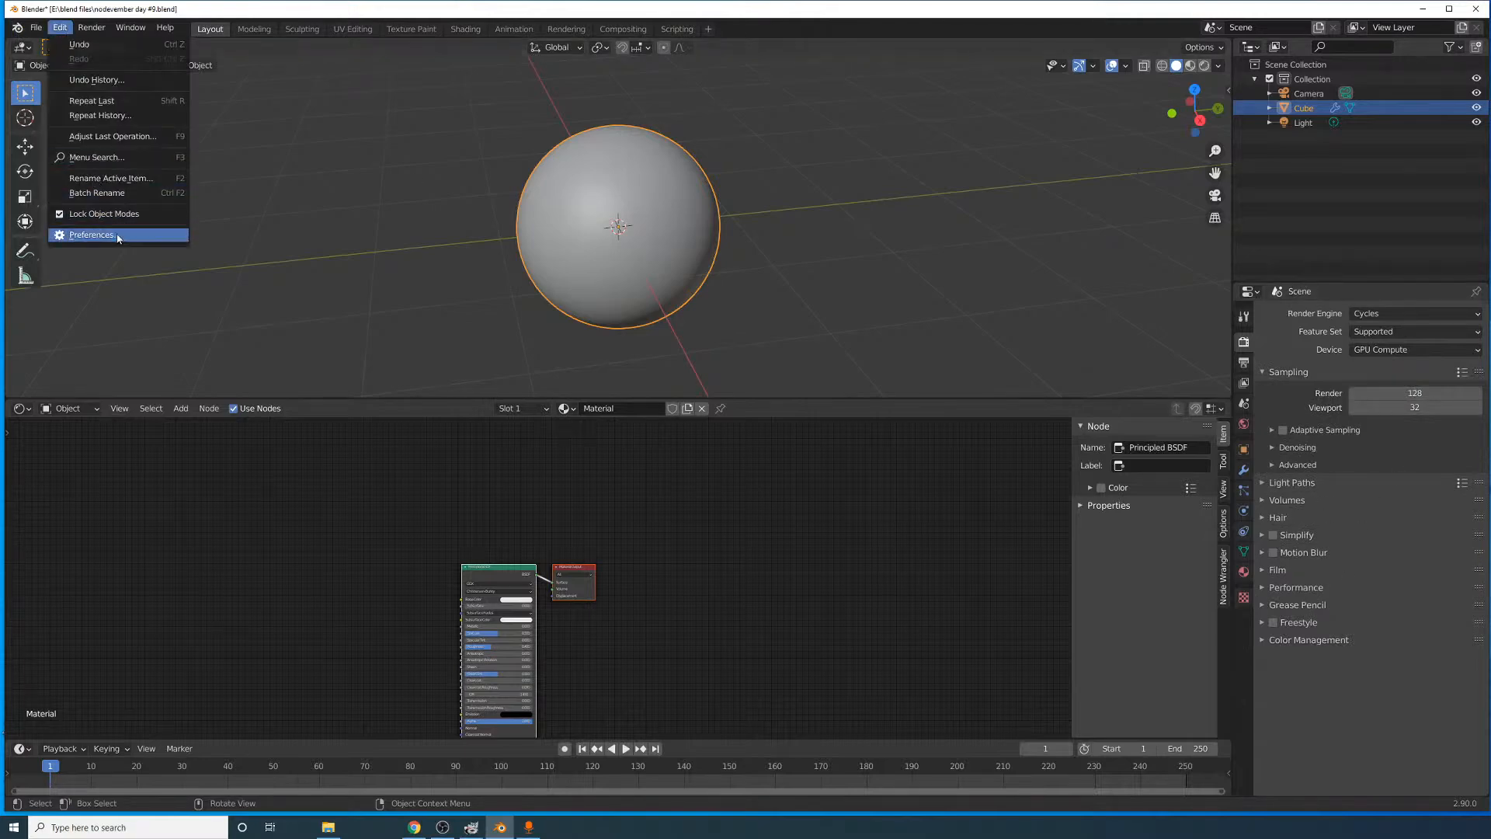
left_click(77, 236)
left_click(472, 53)
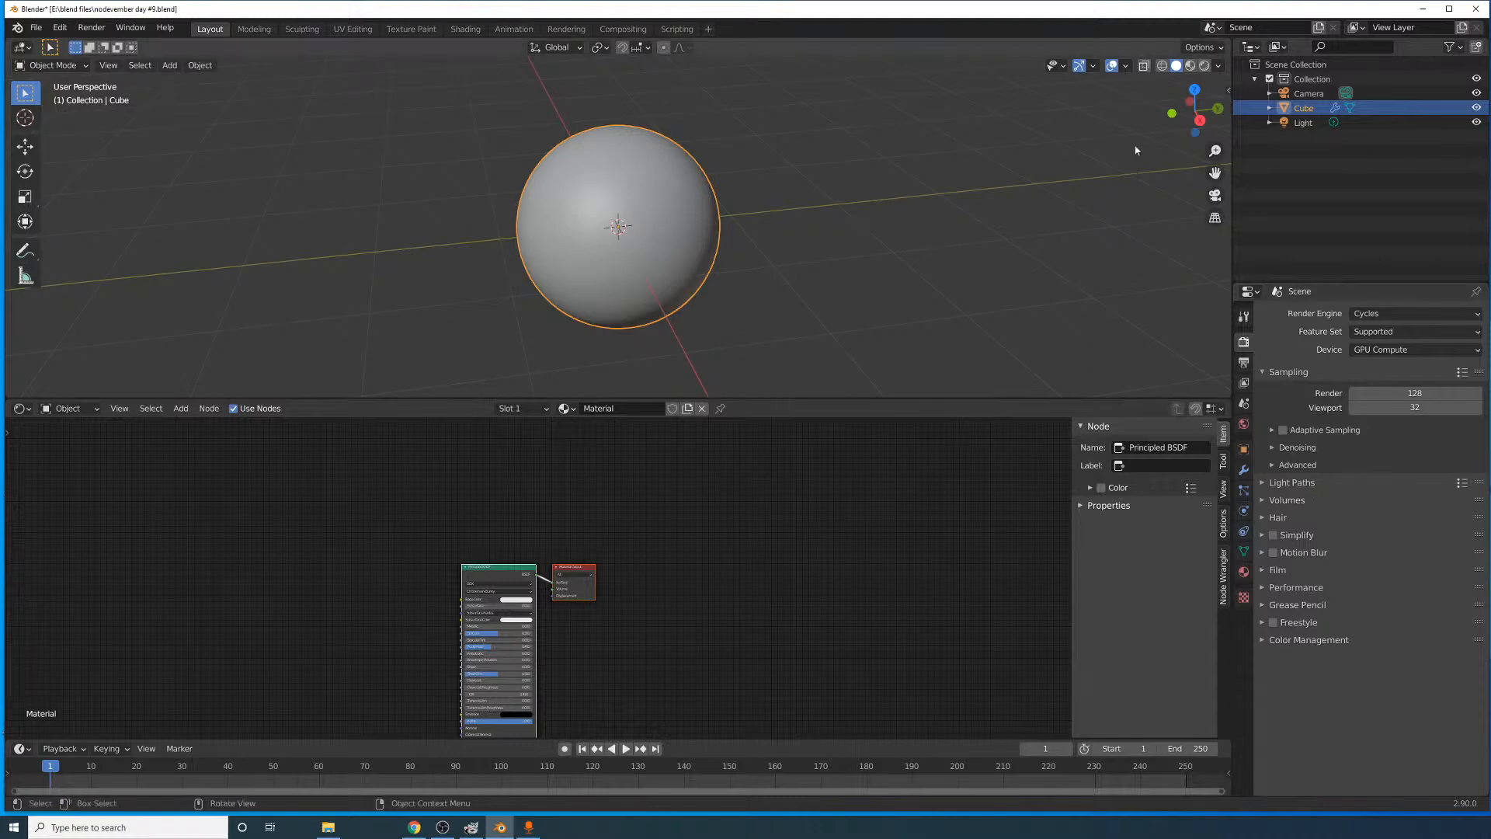
- Switch the 3D viewport to rendered shading and view the sphere from another angle
left_click(1205, 65)
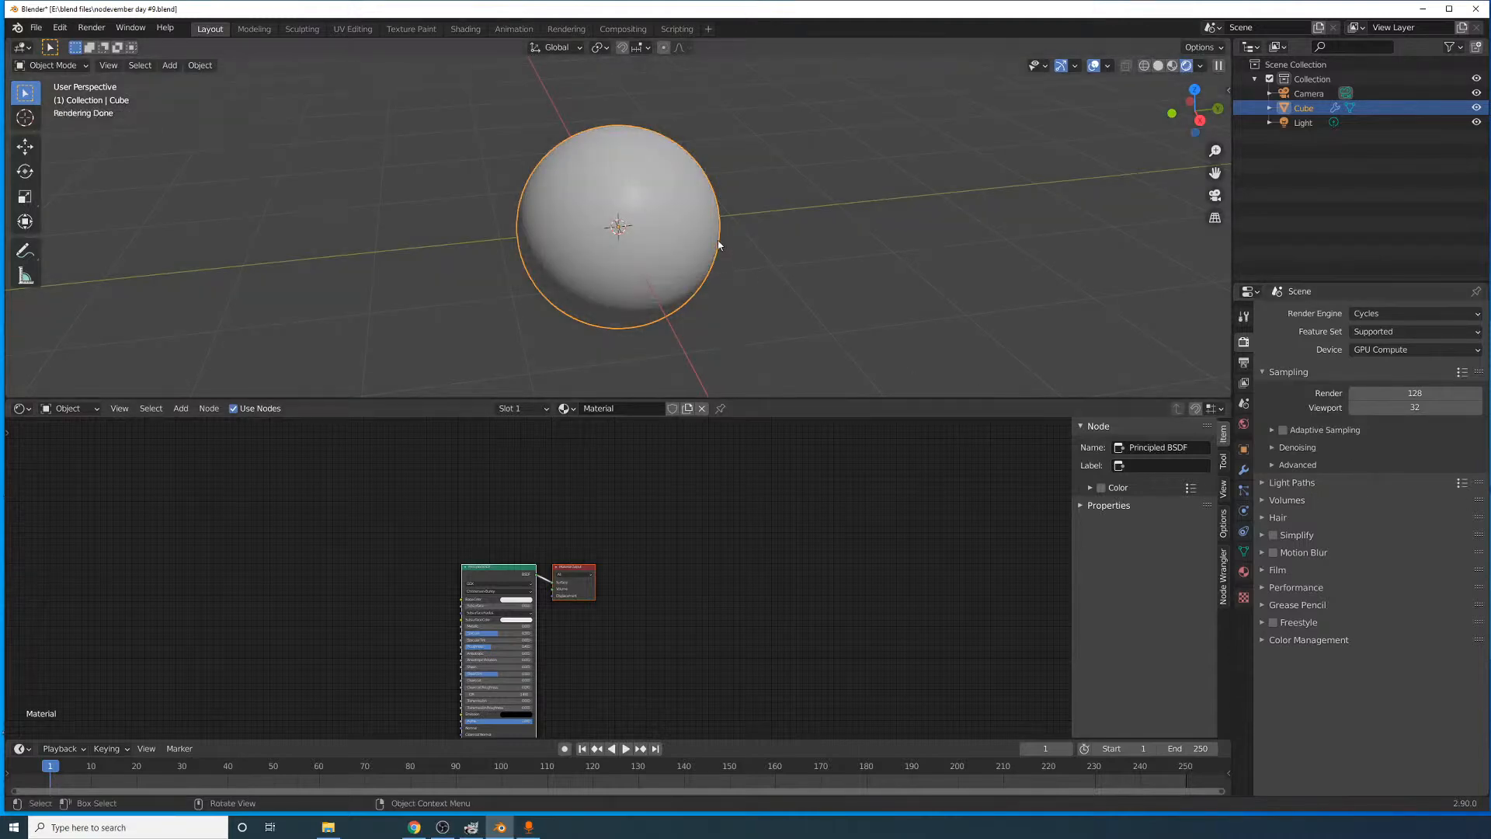
mouse_move(718, 240)
middle_mouse_down()
mouse_move(786, 236)
mouse_move(766, 275)
middle_mouse_up()
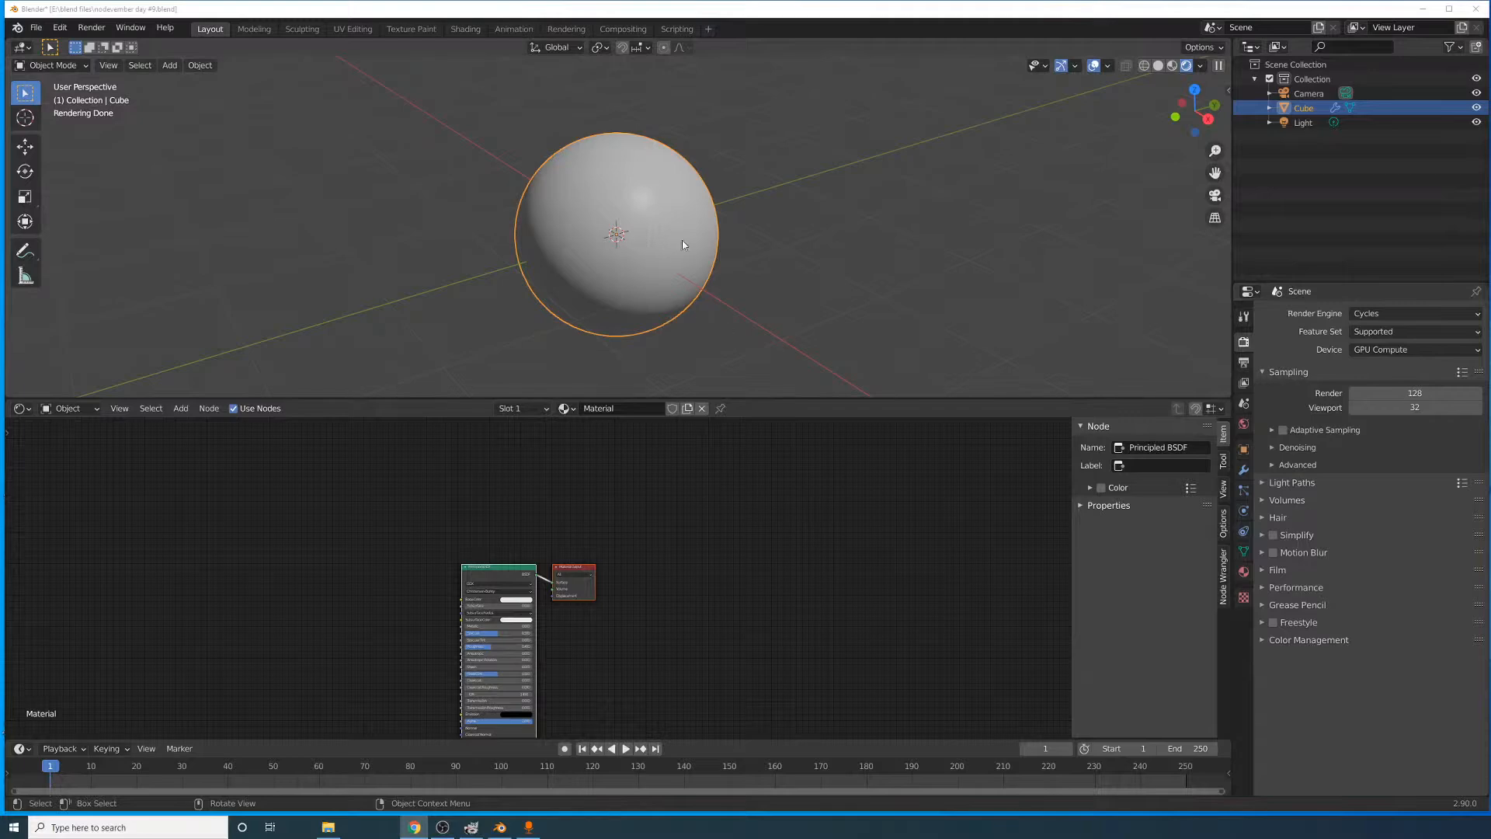
- Move the Material Output node further from the shader and delete the Principled BSDF node
scroll(589, 562, "up", 3)
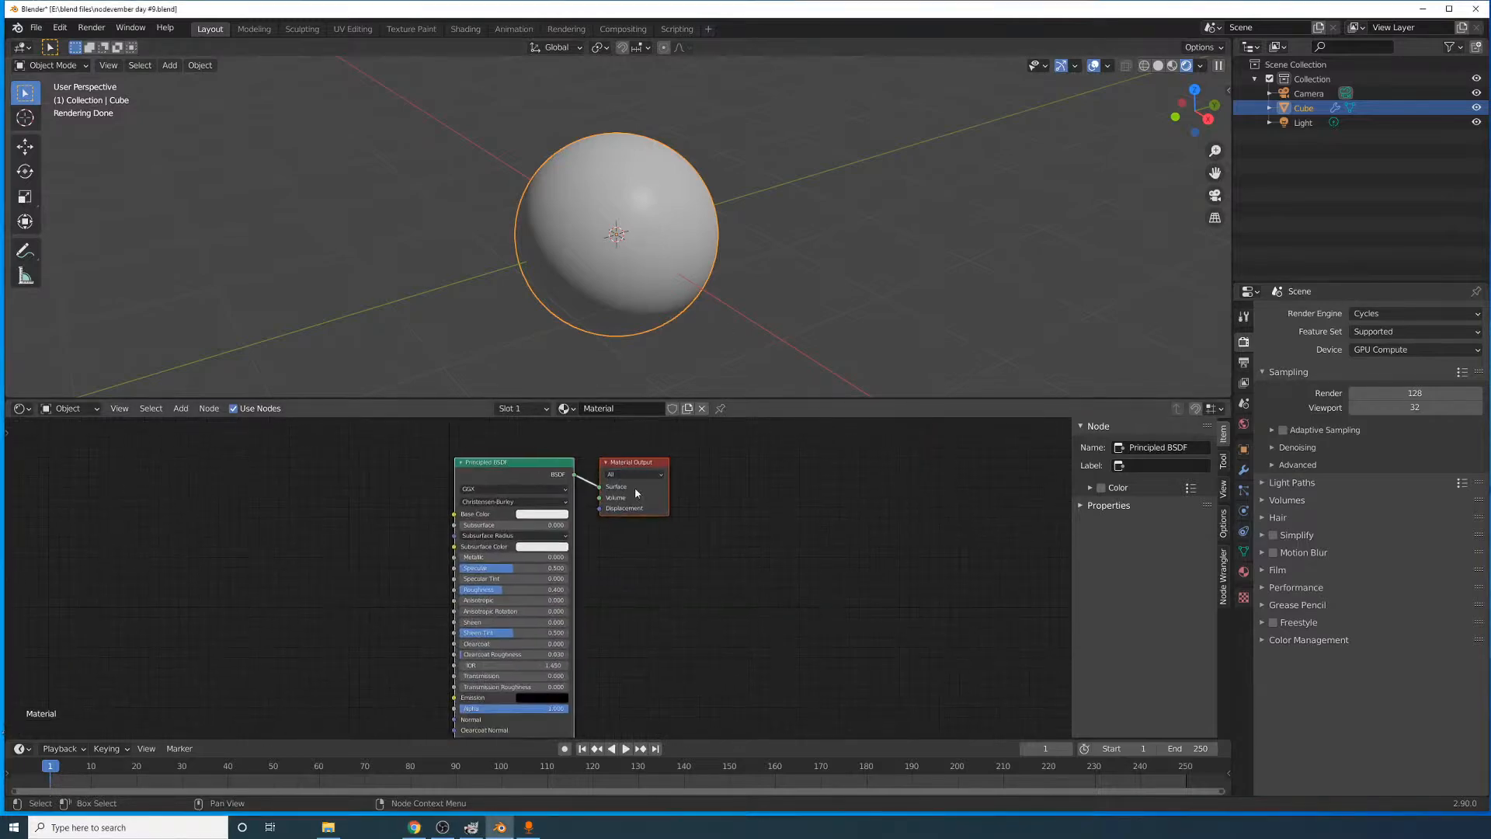
left_click_drag(652, 464, 716, 464)
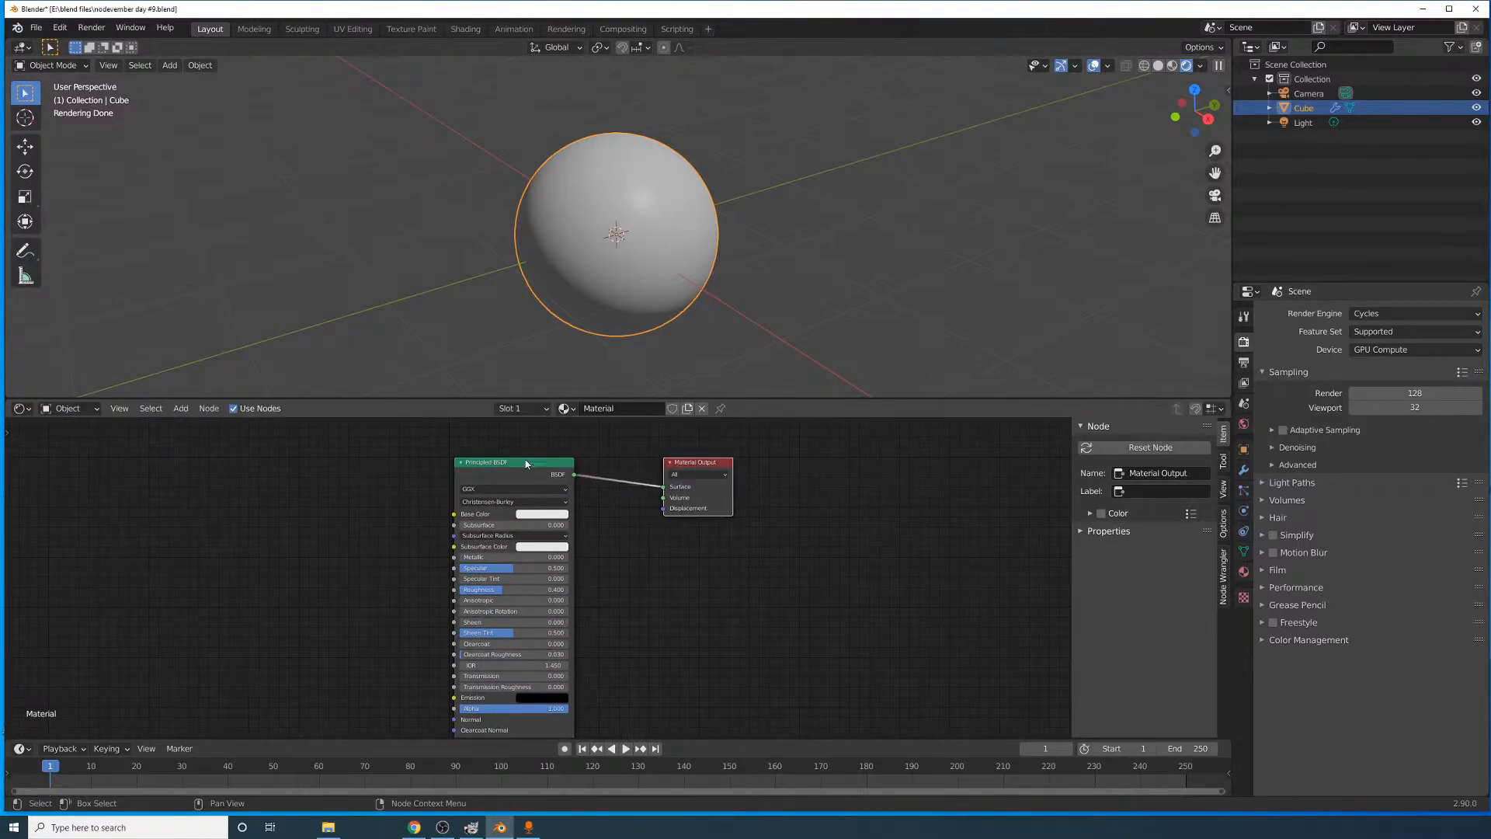
left_click(527, 469)
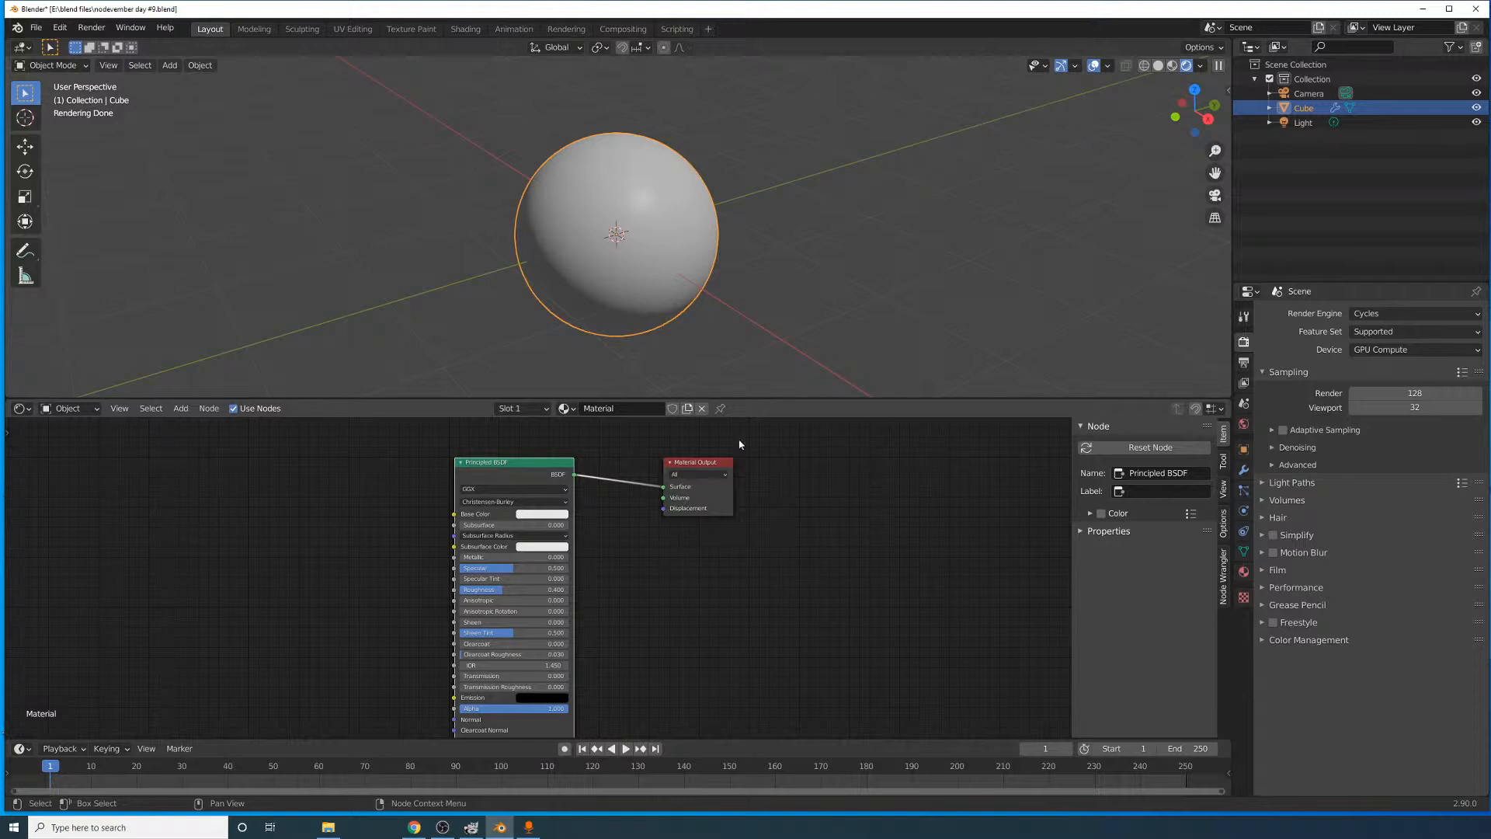
key("x")
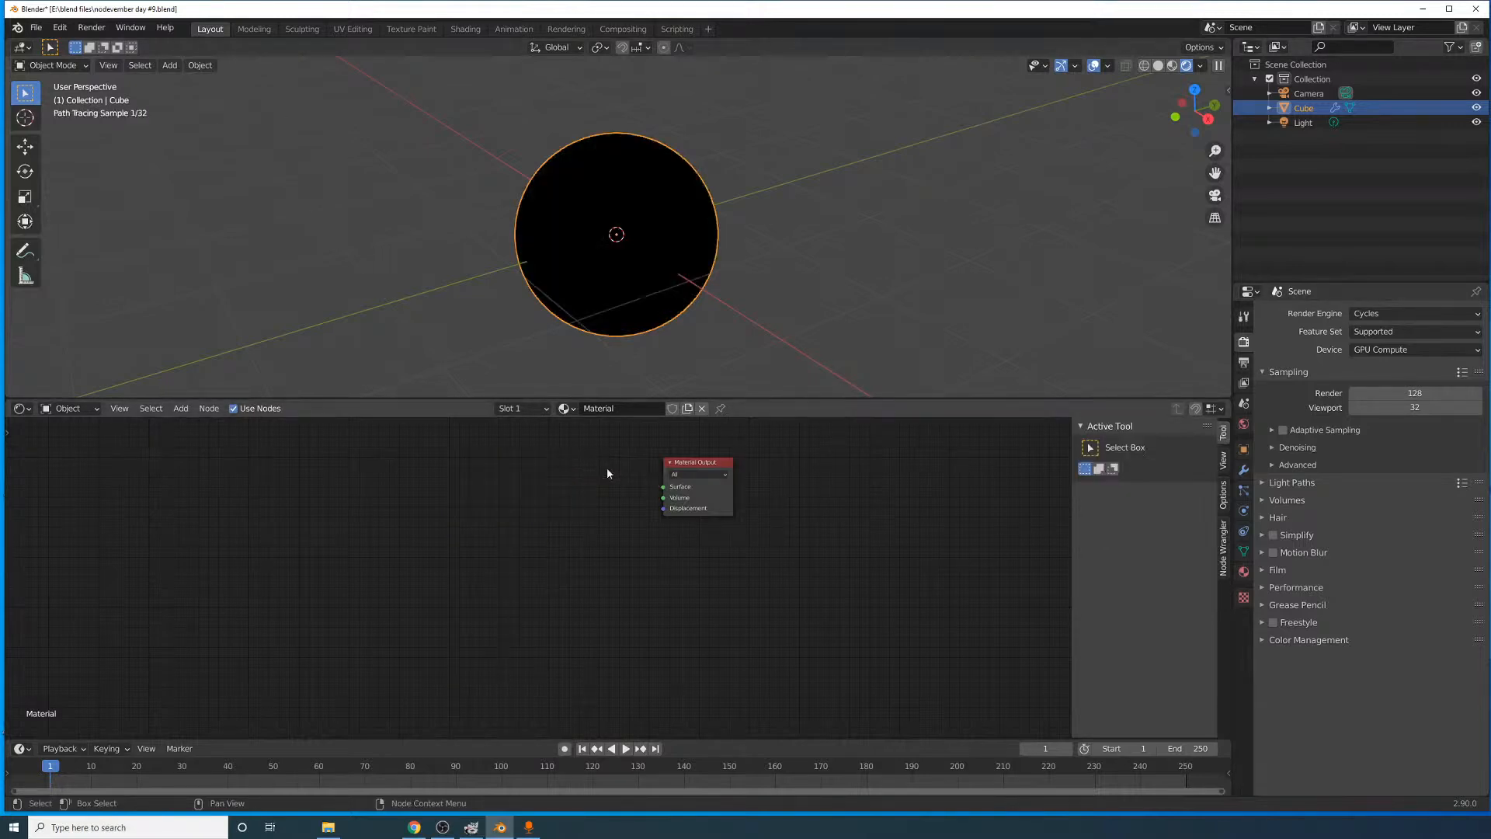
- Add a Principled Volume node and connect its Volume output to the Material Output's Volume input
left_click(180, 408)
left_click(198, 426)
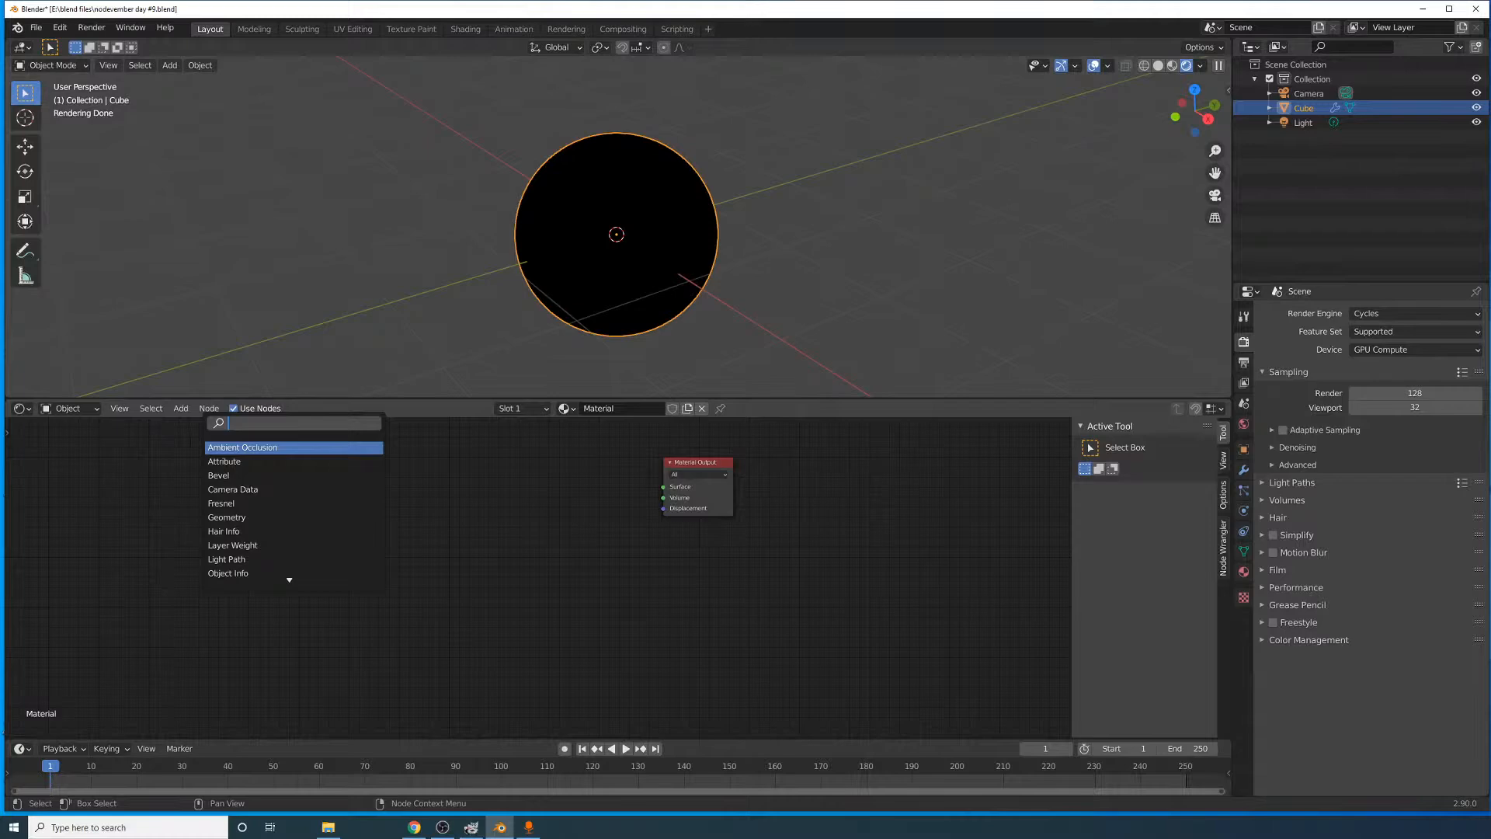
type("prin")
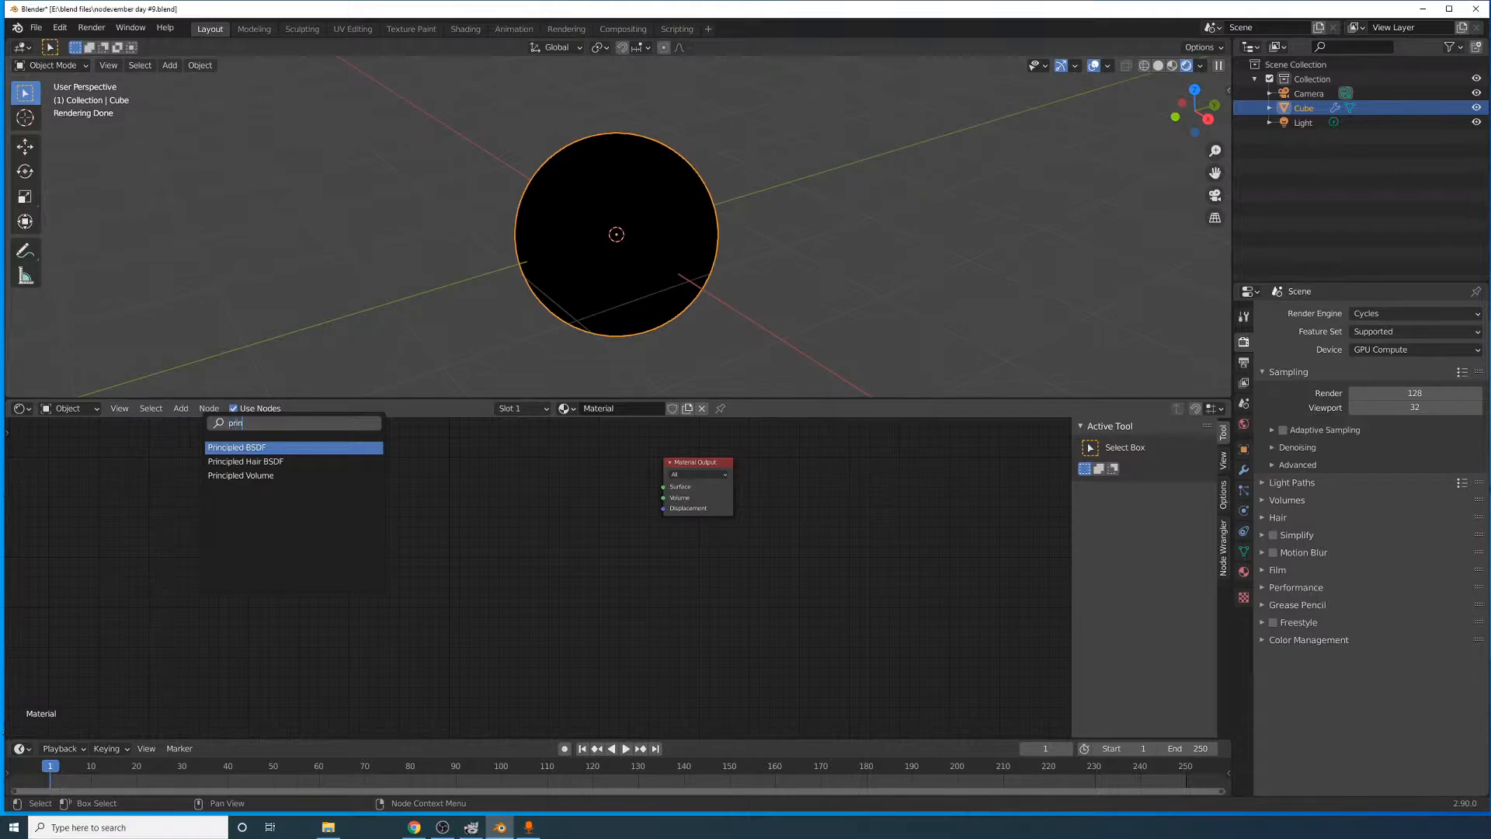
type("cipled")
left_click(286, 475)
left_click(471, 563)
left_click_drag(450, 502, 646, 509)
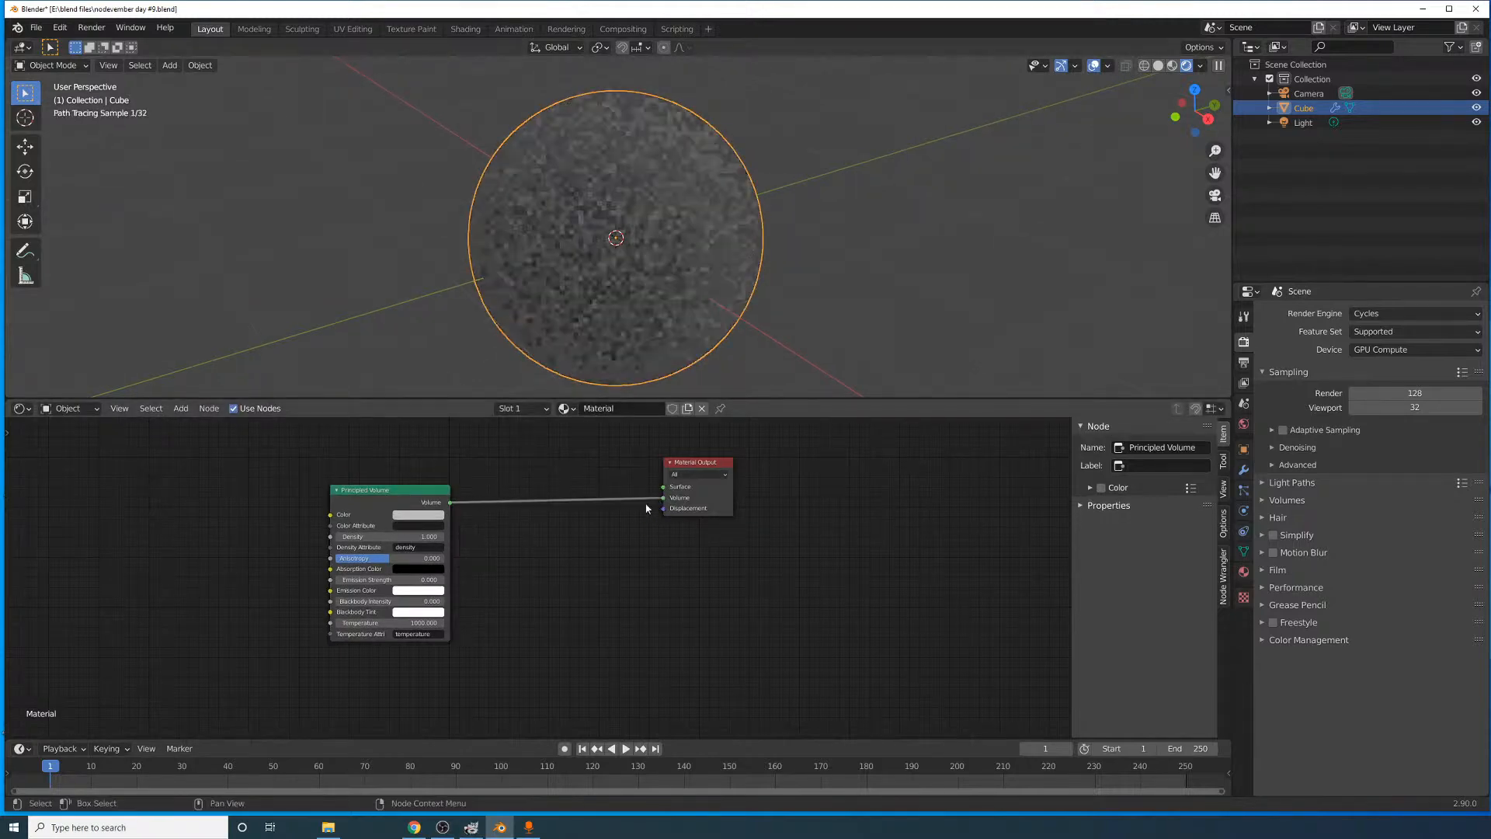
- Switch the node editor from the sphere's object material to the World shader
middle_click_drag(613, 234, 609, 226)
scroll(735, 251, "down", 6)
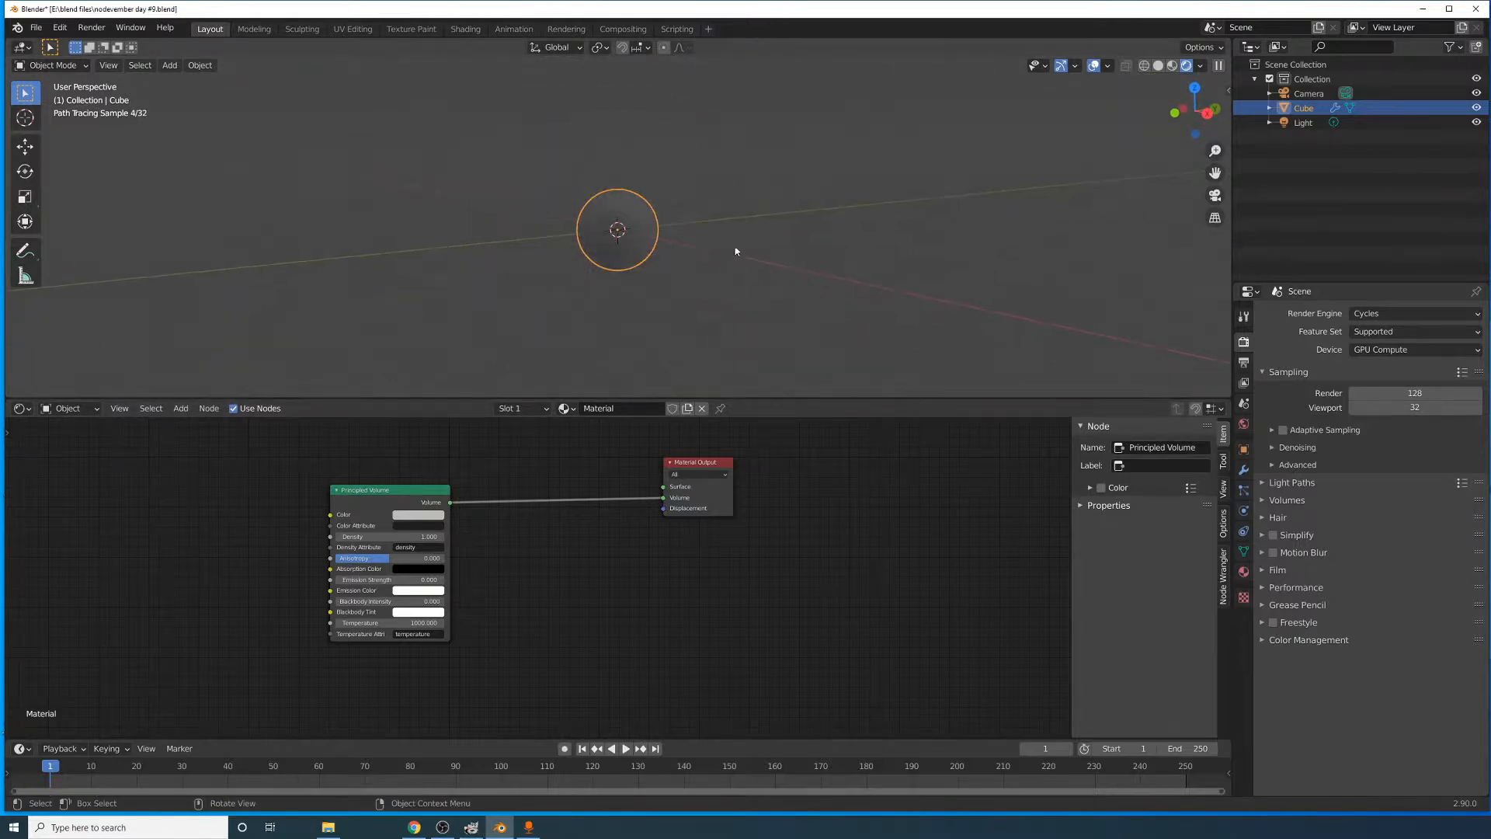
middle_click_drag(831, 247, 590, 326)
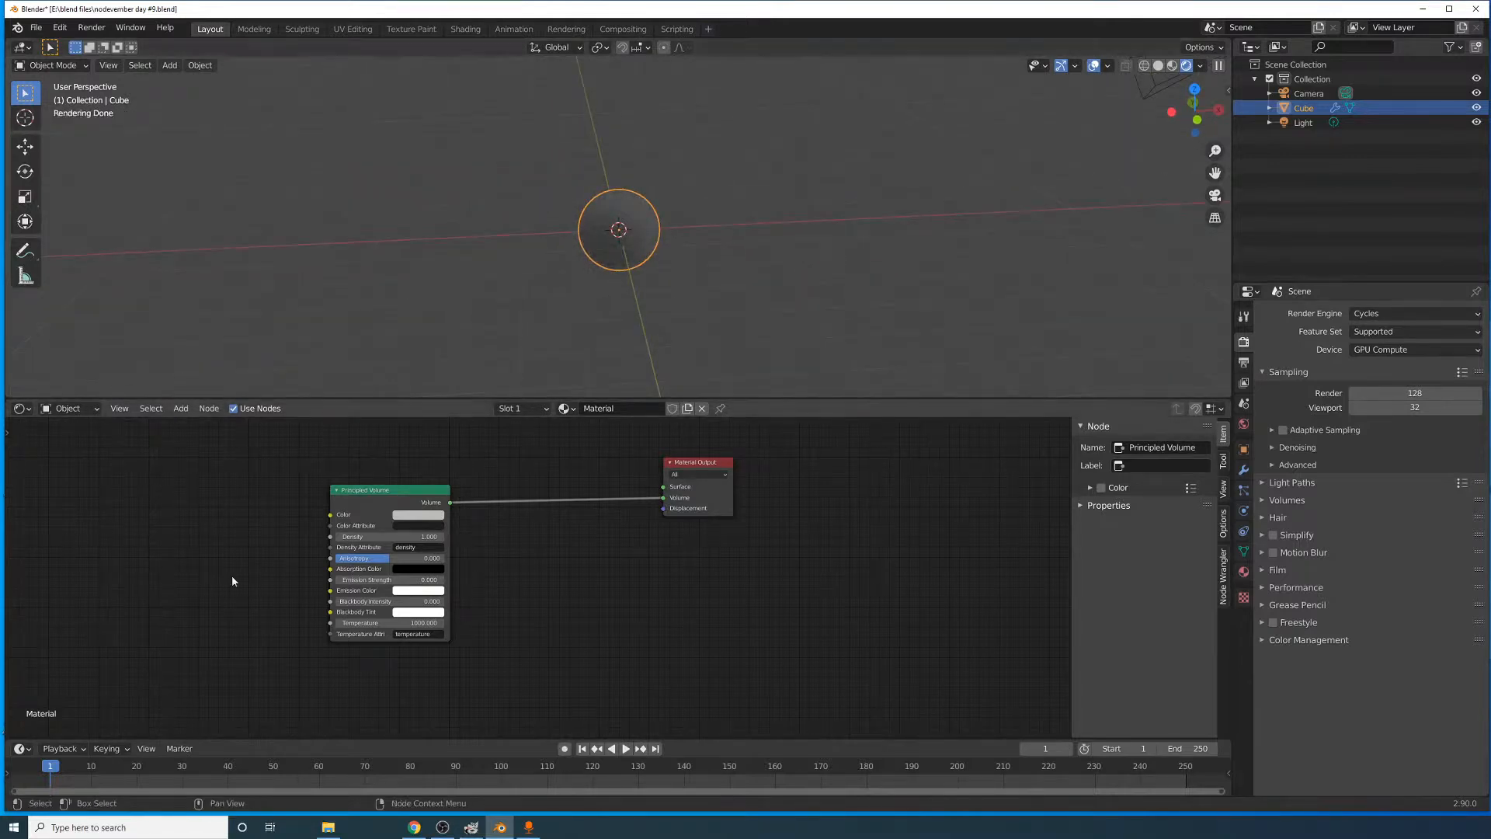
left_click(90, 408)
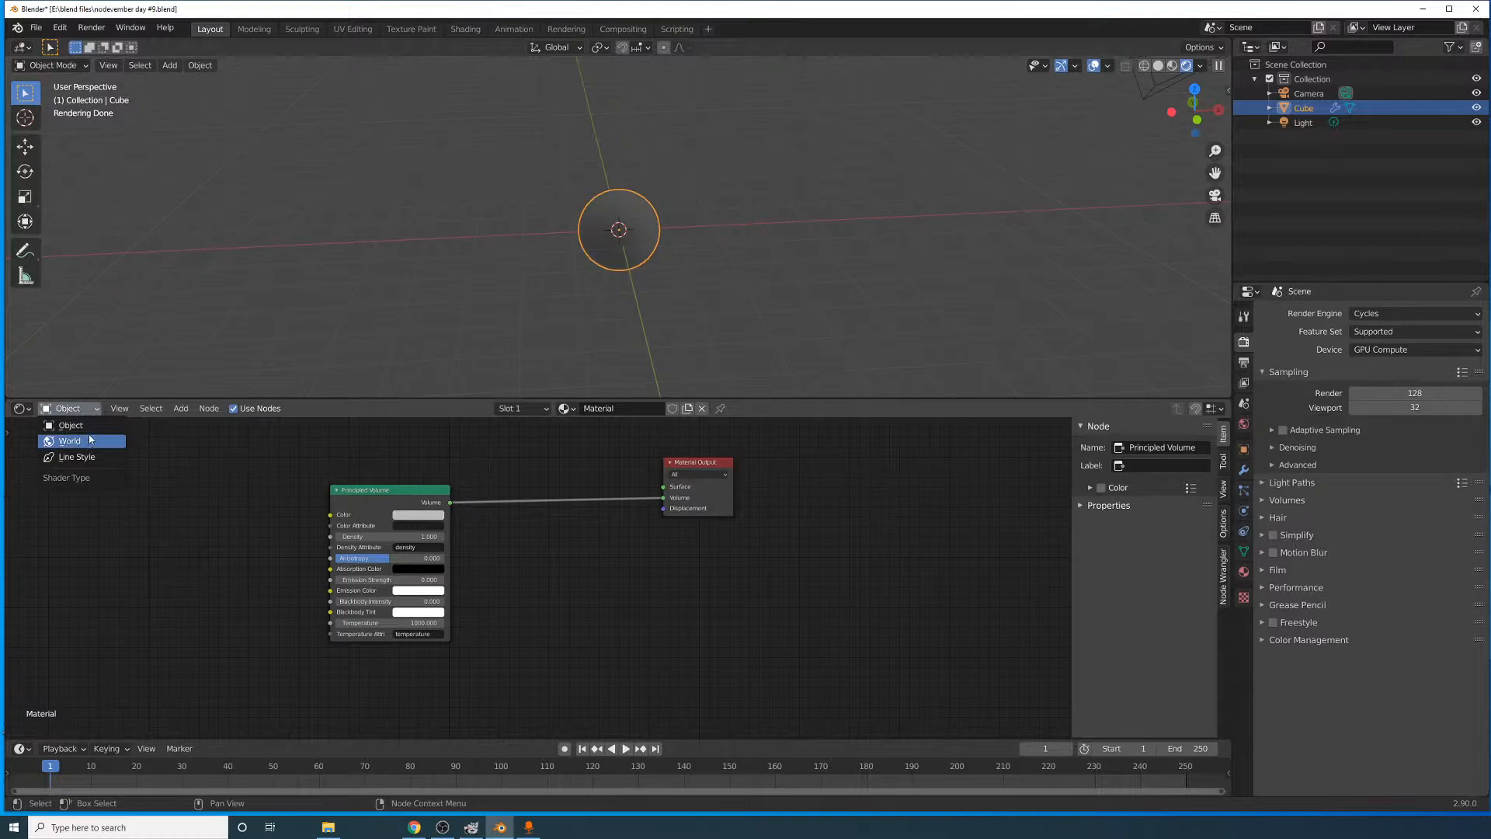
left_click(77, 440)
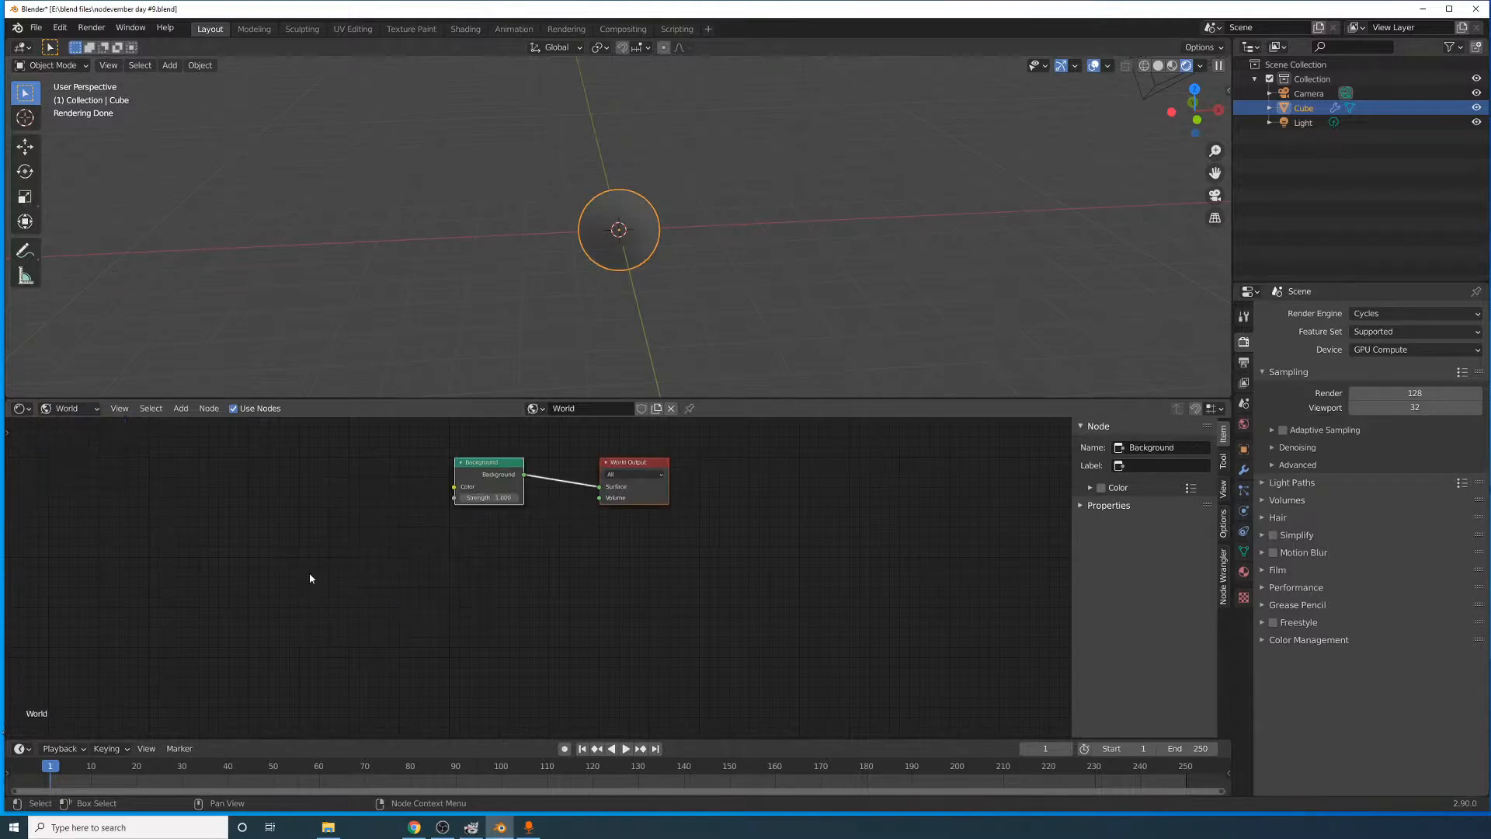
- Add a Sky Texture node and connect its Color output to the Background node's Color input
left_click(183, 409)
left_click(204, 425)
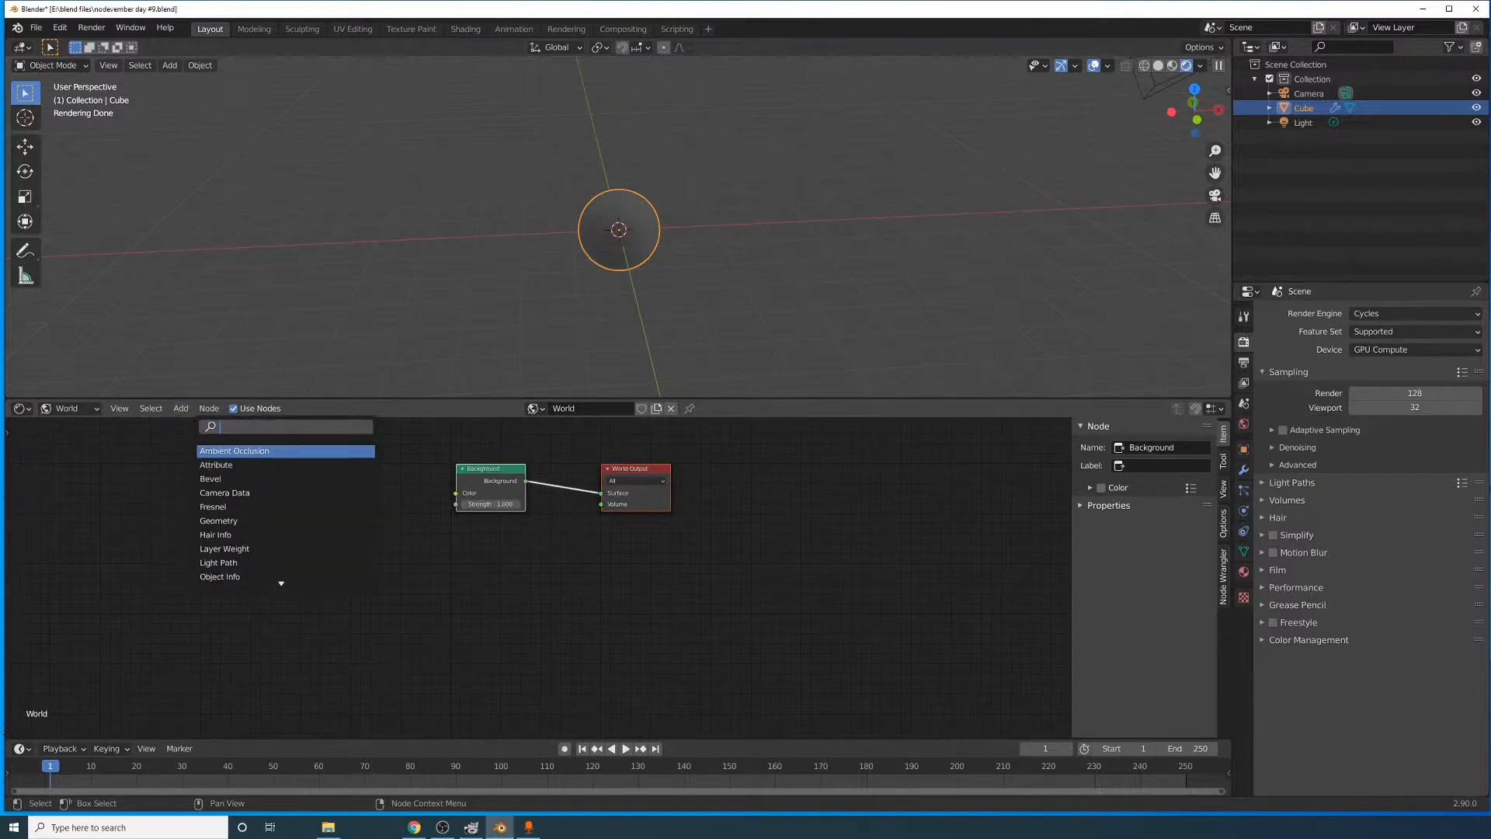
type("ni")
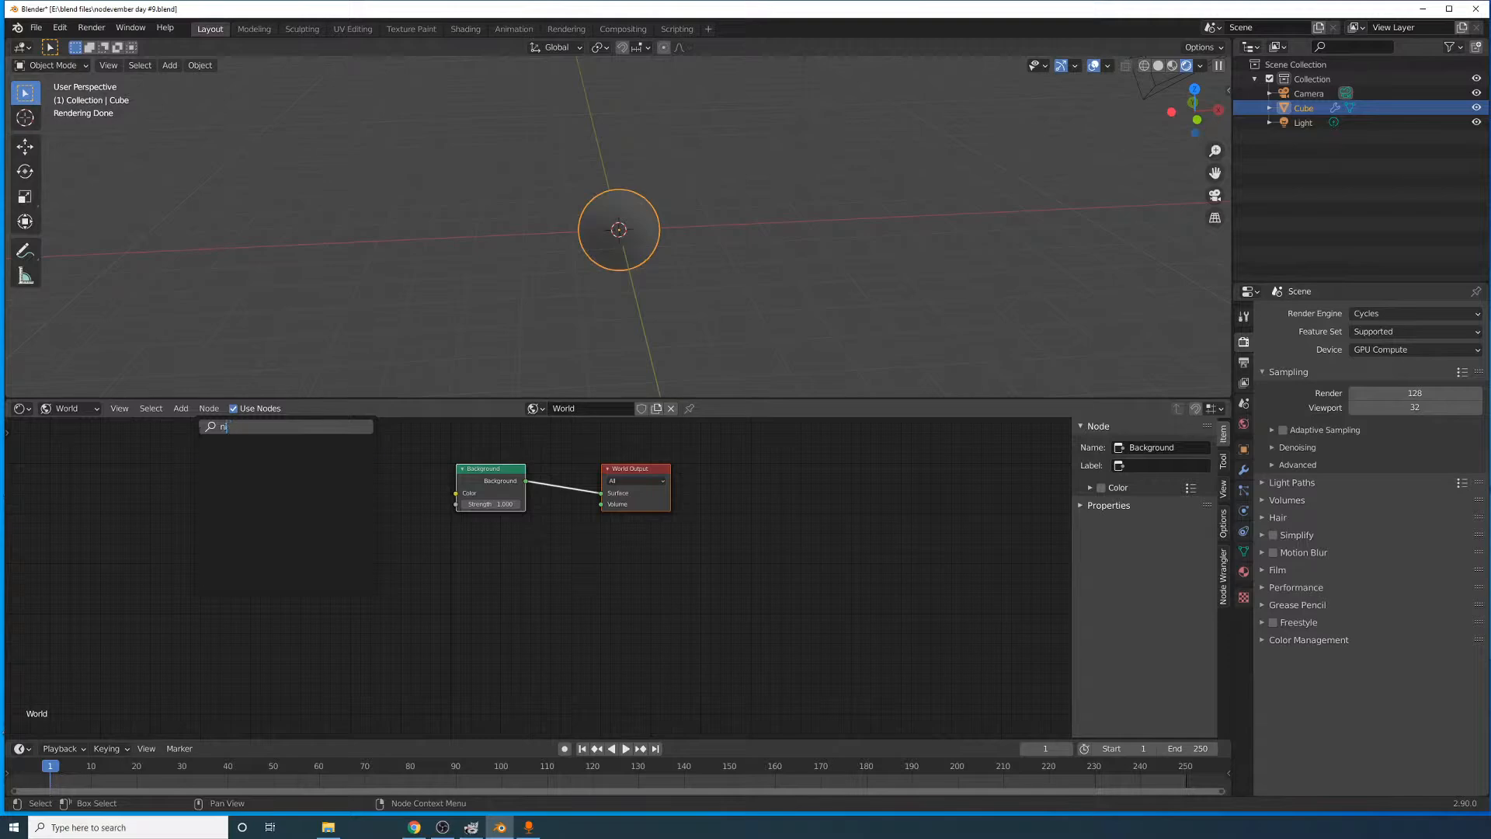
key("BackSpace")
key("BackSpace")
type("sky")
key("Return")
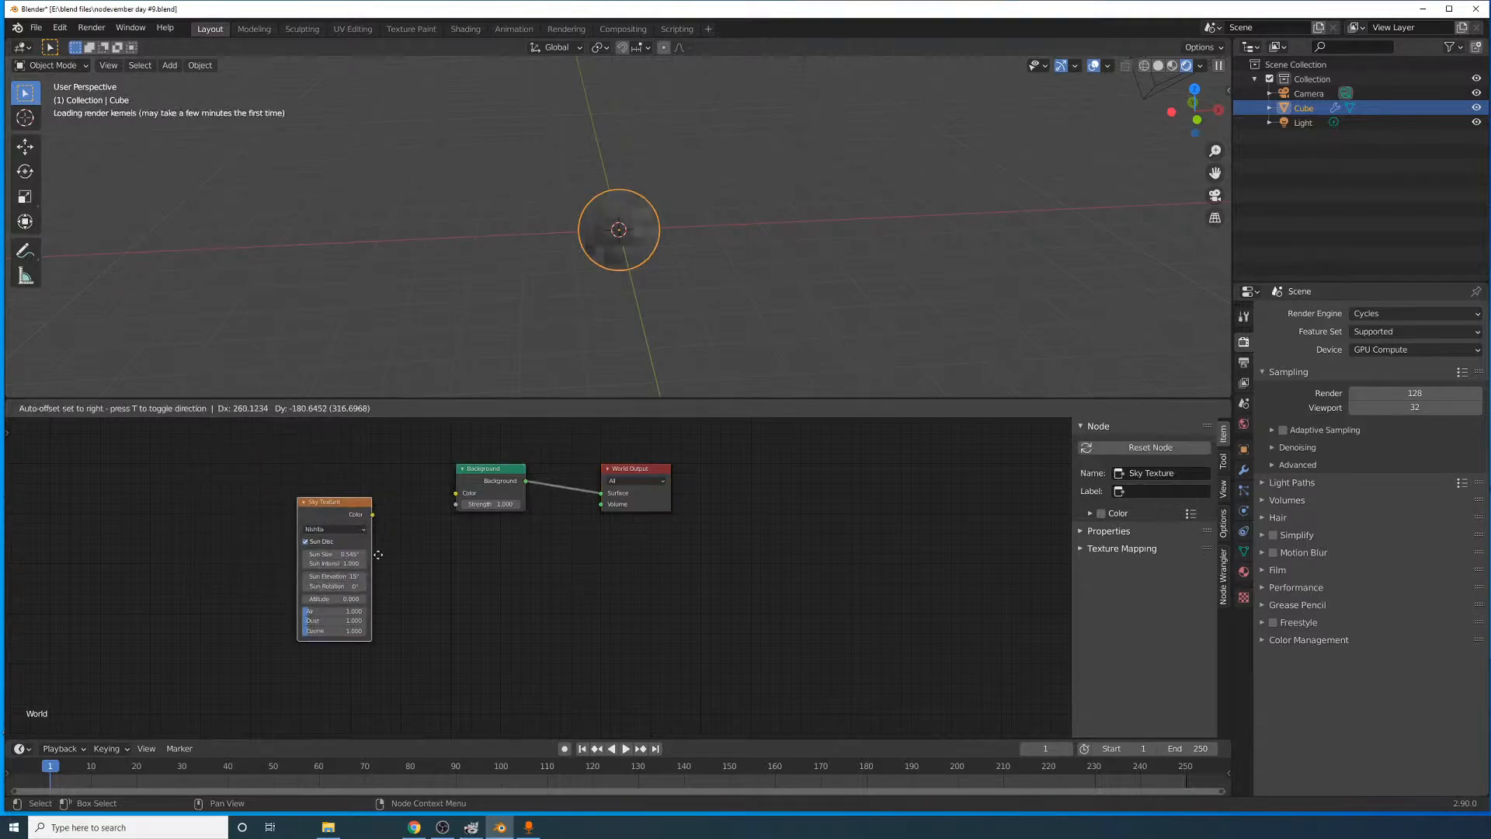
left_click(373, 544)
left_click_drag(368, 528, 464, 496)
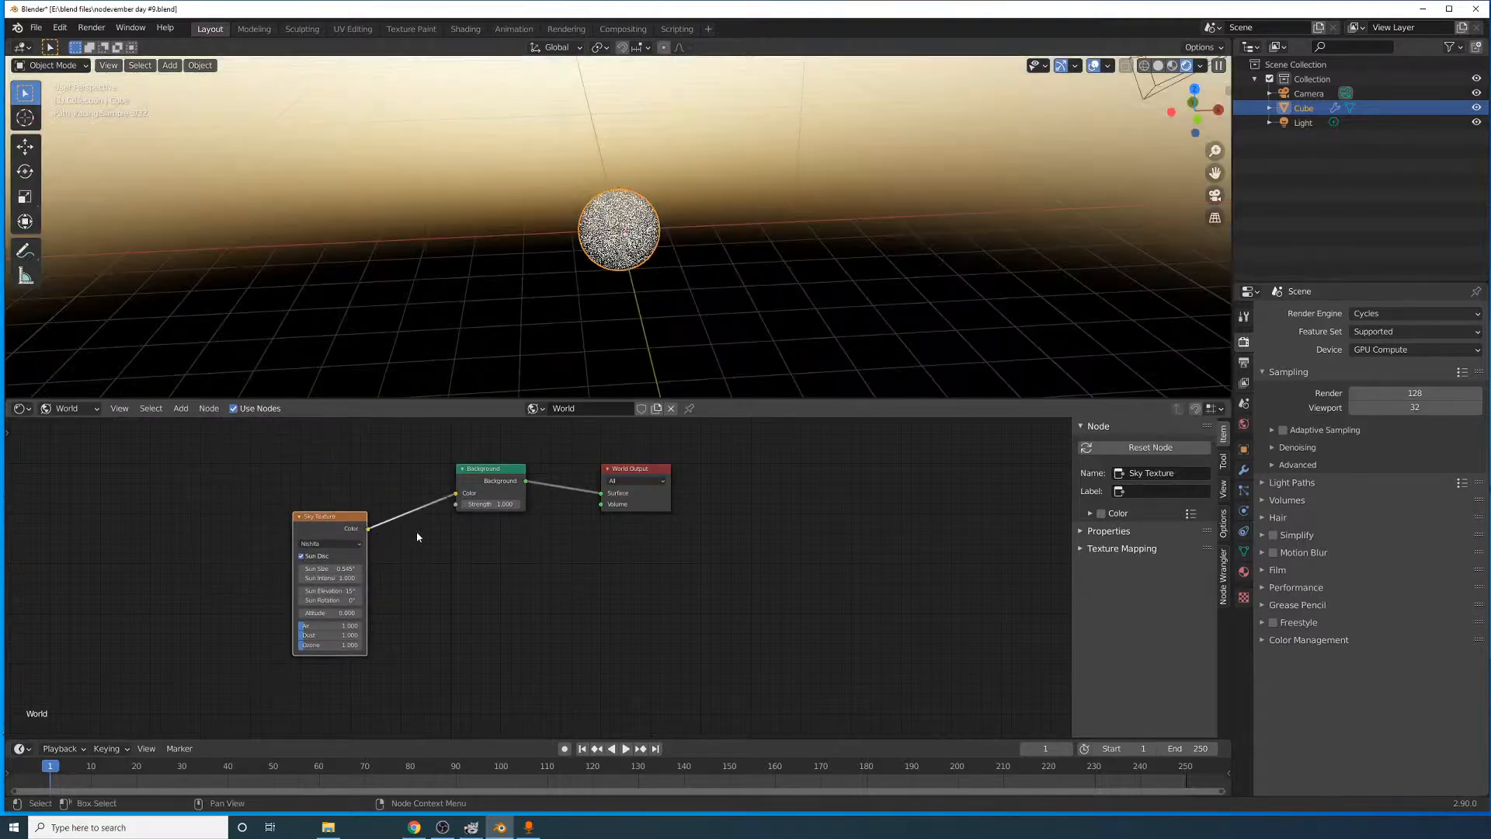
- Set the Sky Texture's Dust to 0.25 and its Ozone to 5
middle_click_drag(611, 356, 619, 323)
scroll(373, 649, "up", 2)
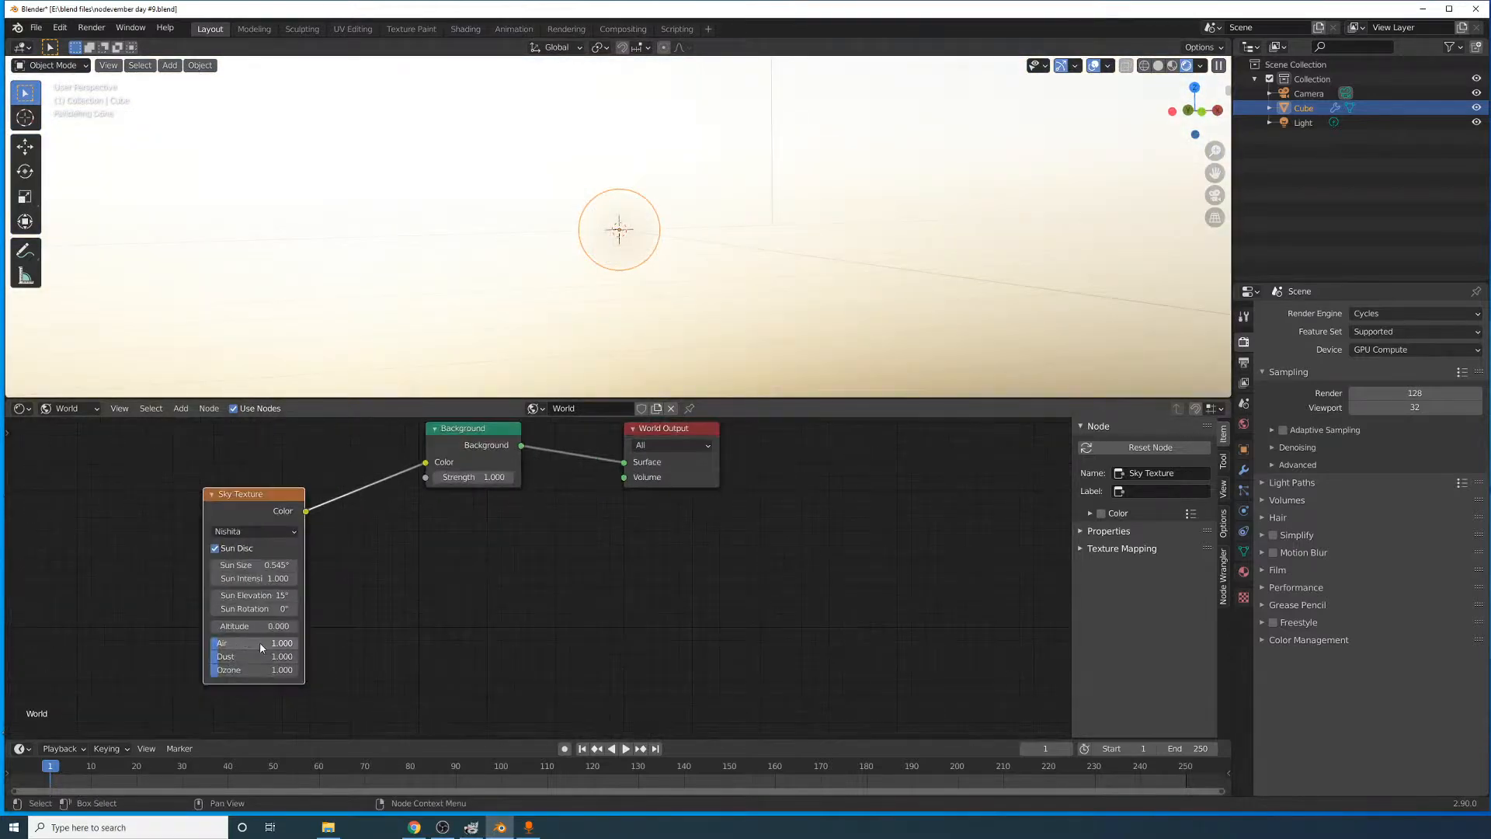
left_click_drag(264, 655, 229, 656)
left_click(228, 656)
type(".25")
key("Return")
left_click(272, 672)
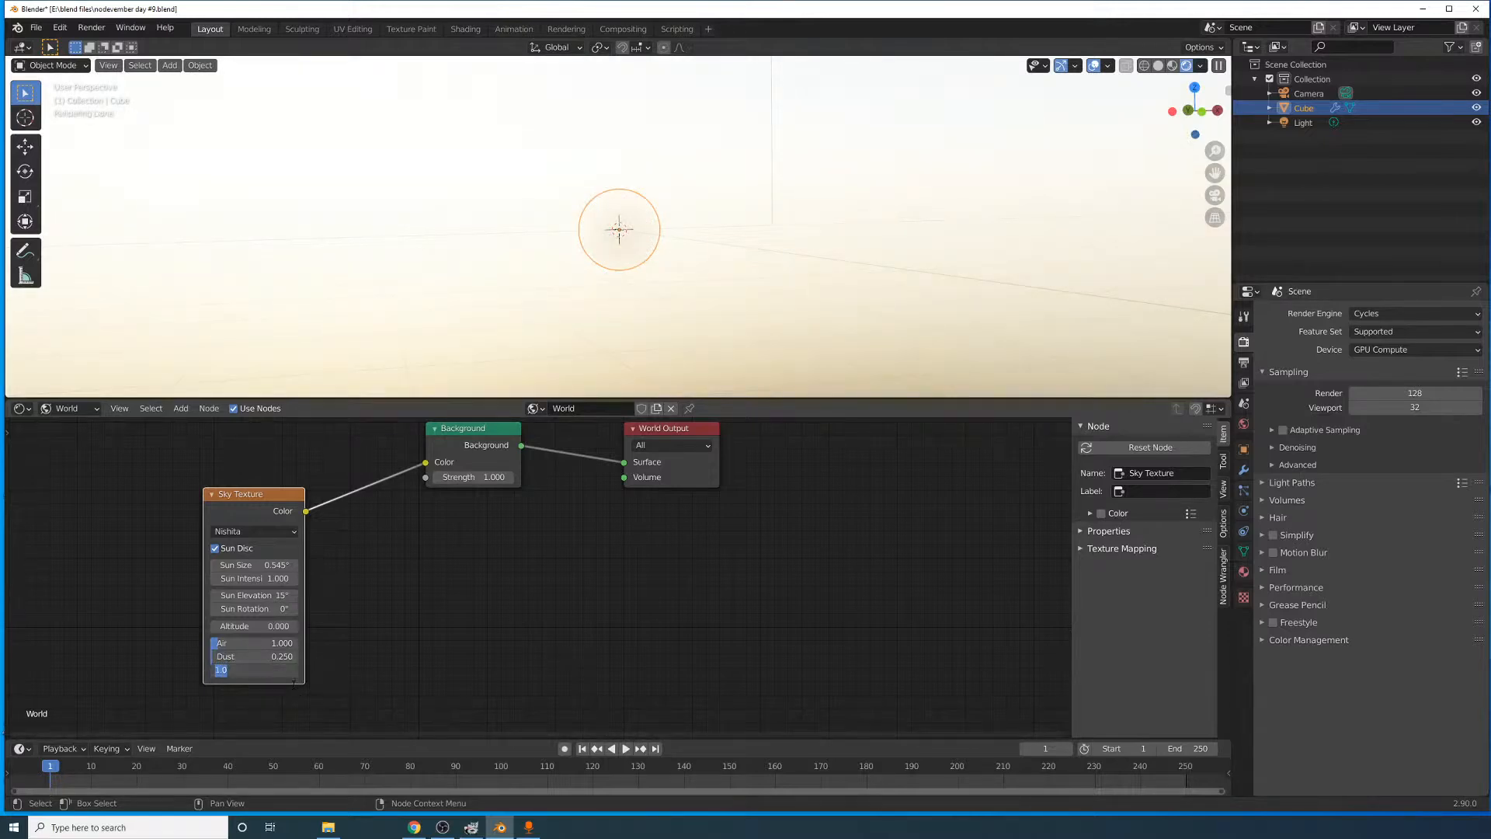
type("5")
key("Return")
middle_click_drag(672, 235, 912, 166)
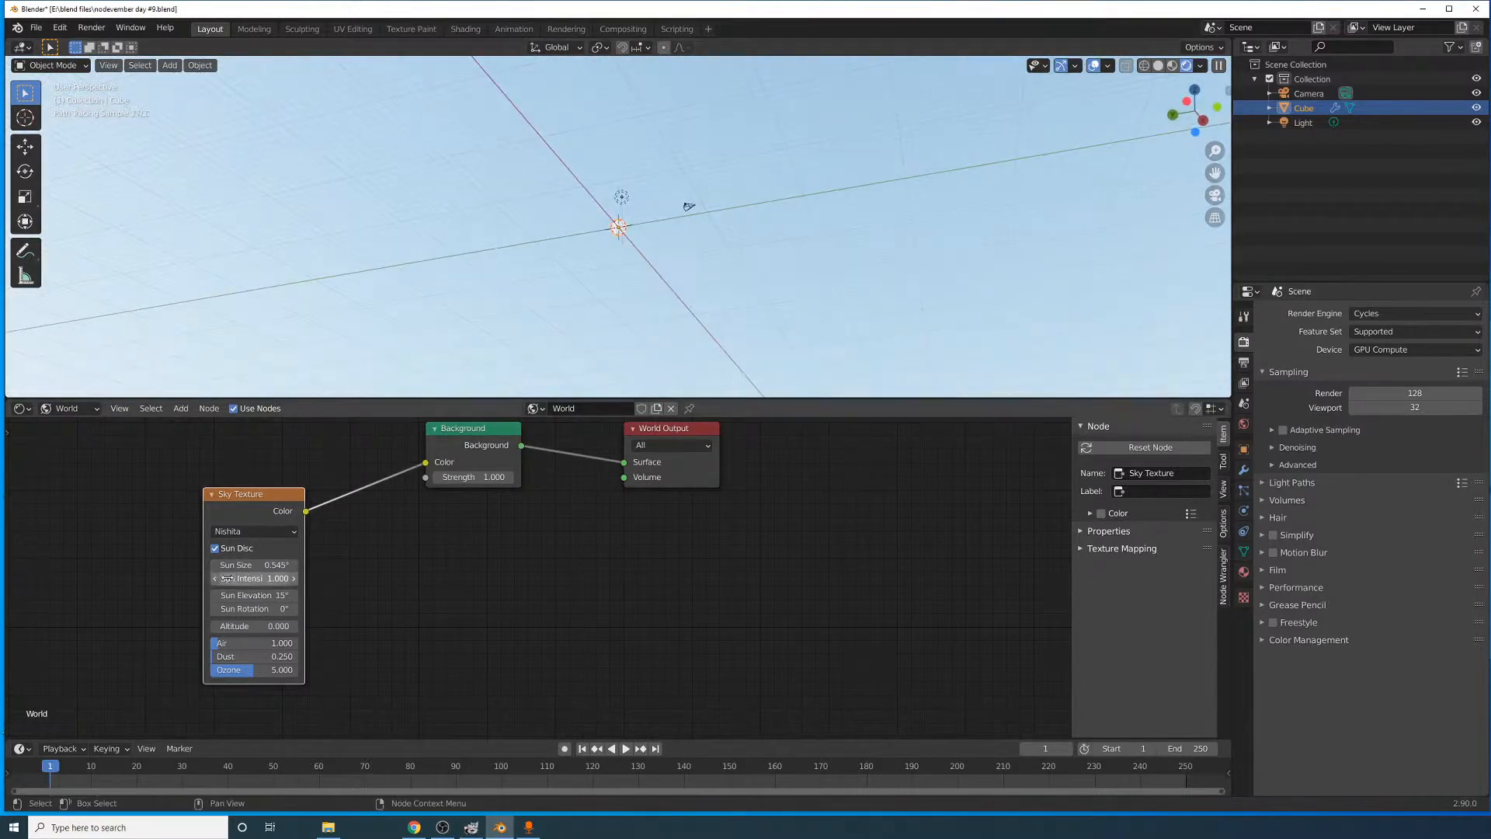
left_click_drag(276, 593, 237, 594)
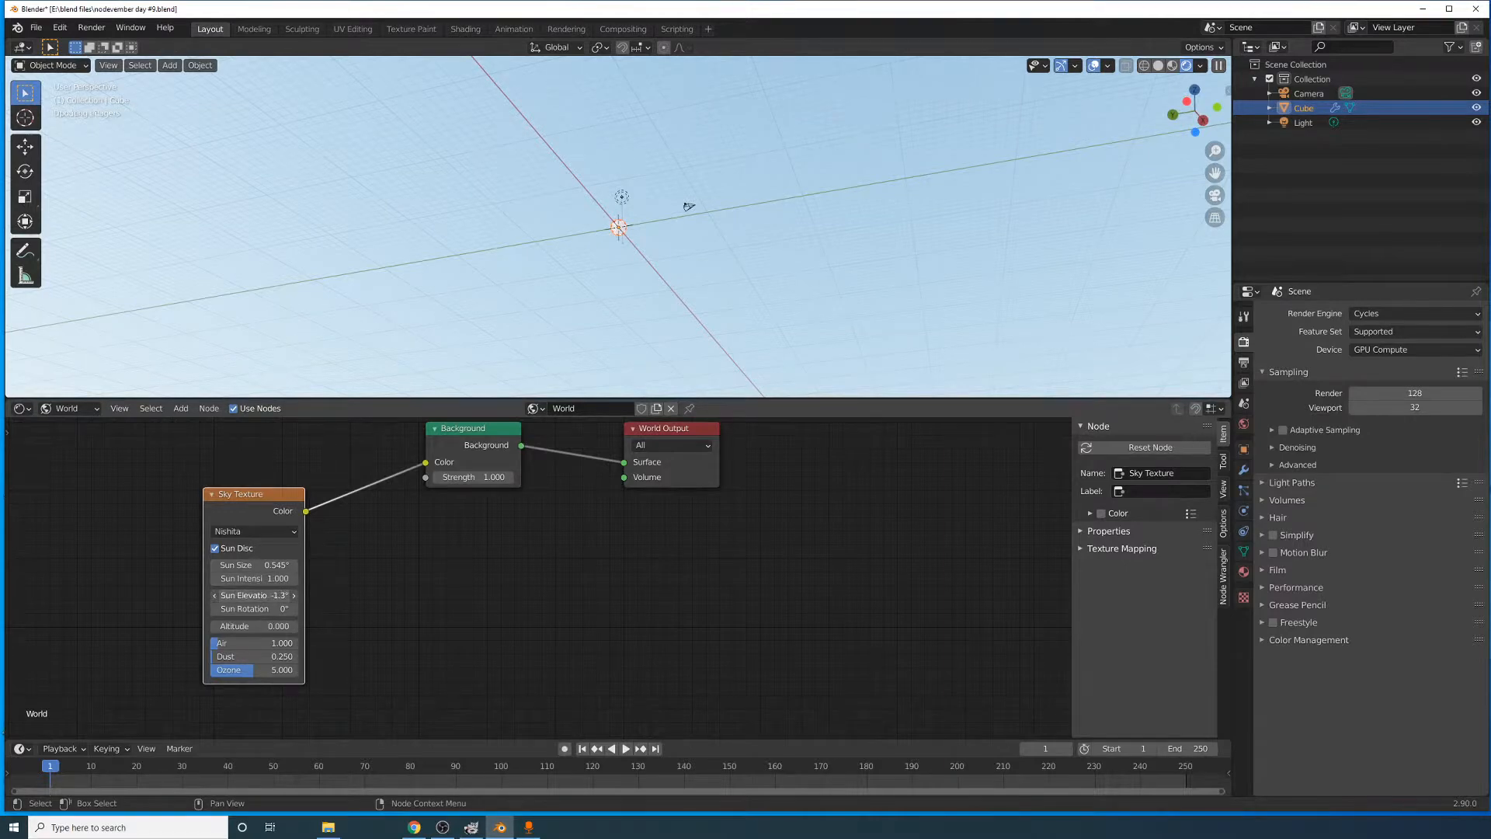
right_click(237, 594)
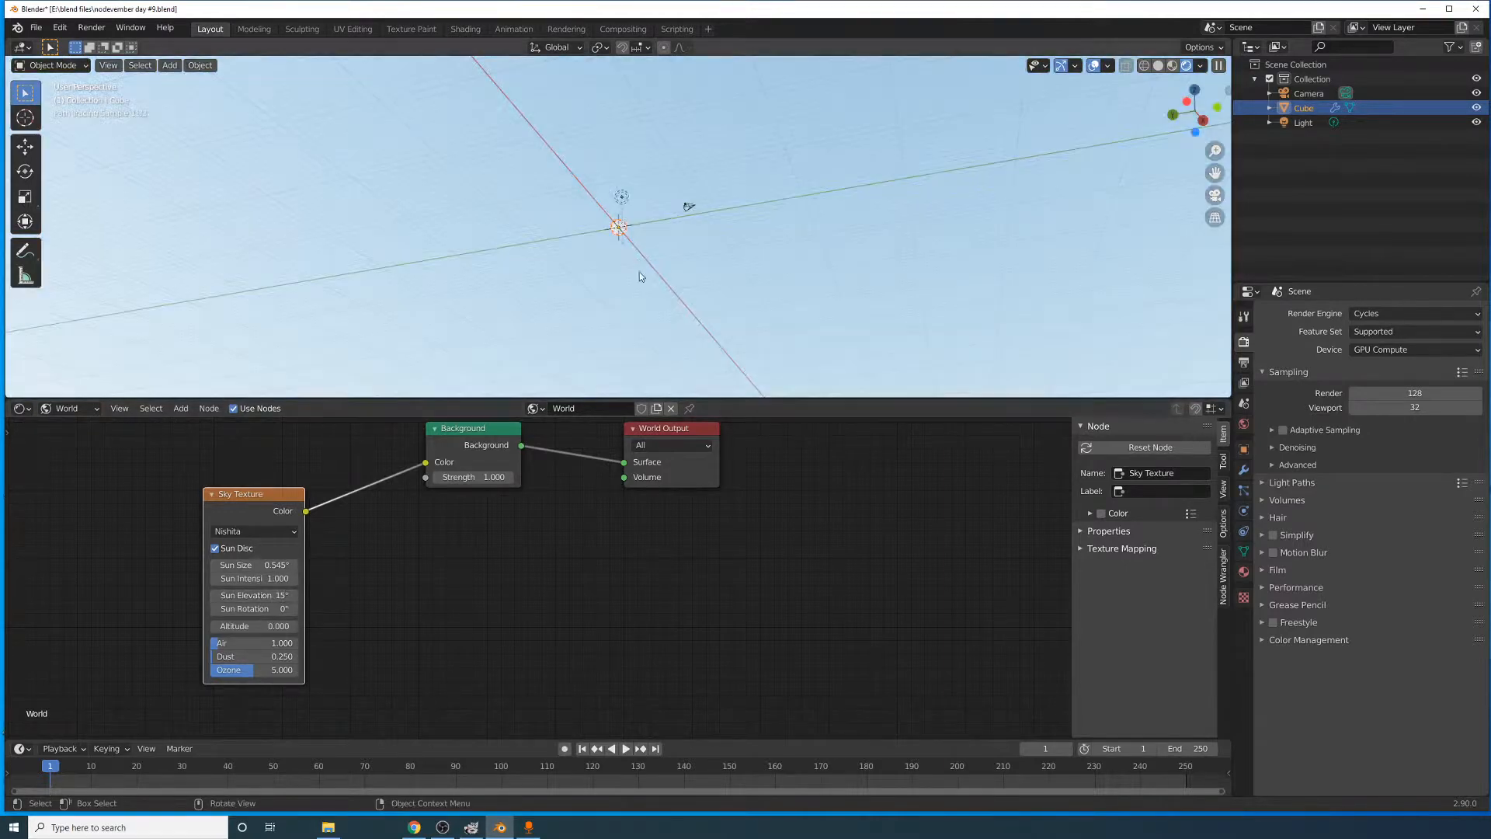
middle_click_drag(640, 272, 477, 287)
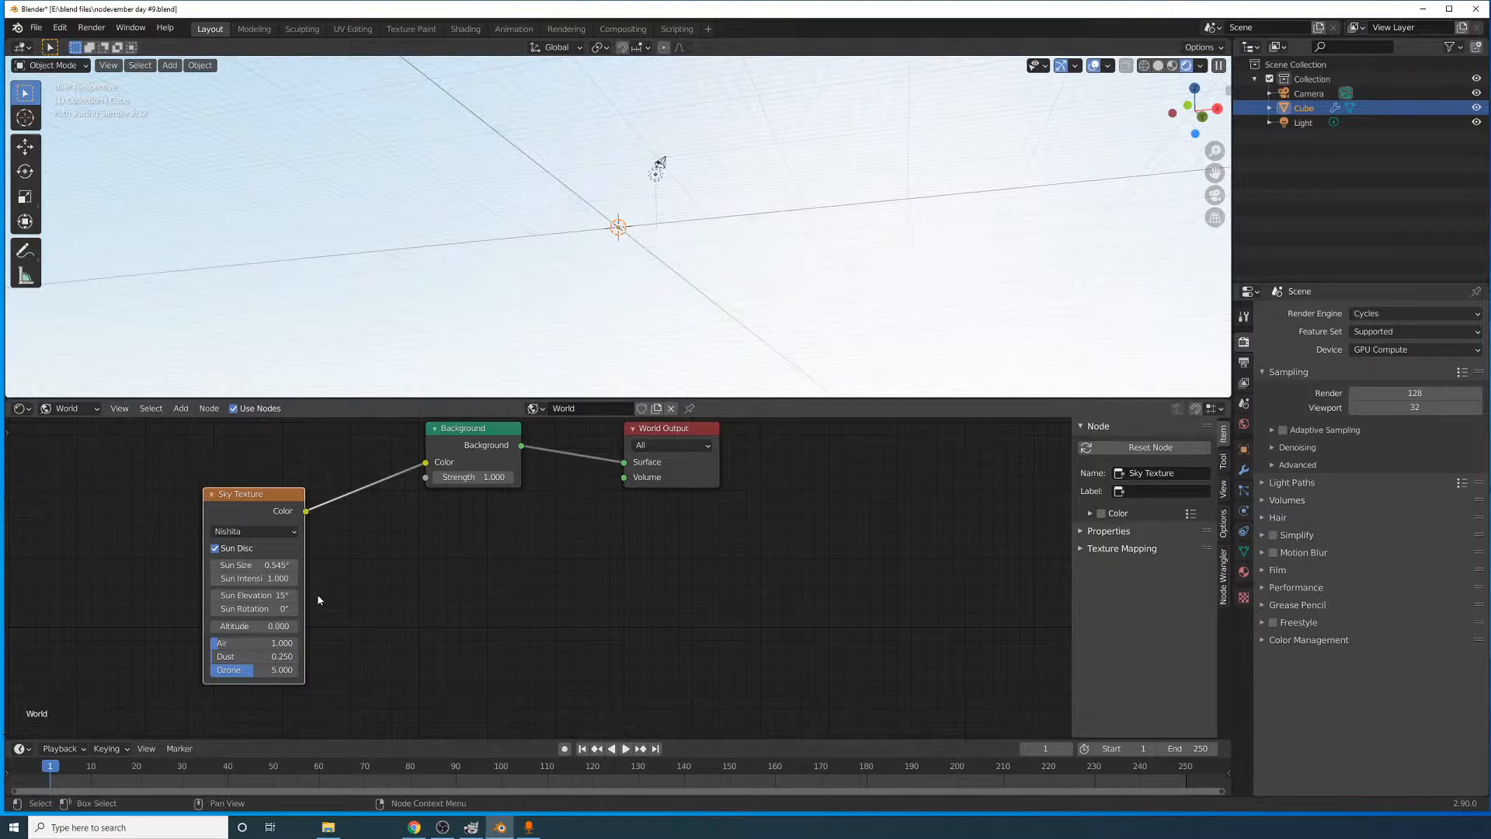
left_click_drag(251, 657, 243, 657)
right_click(246, 657)
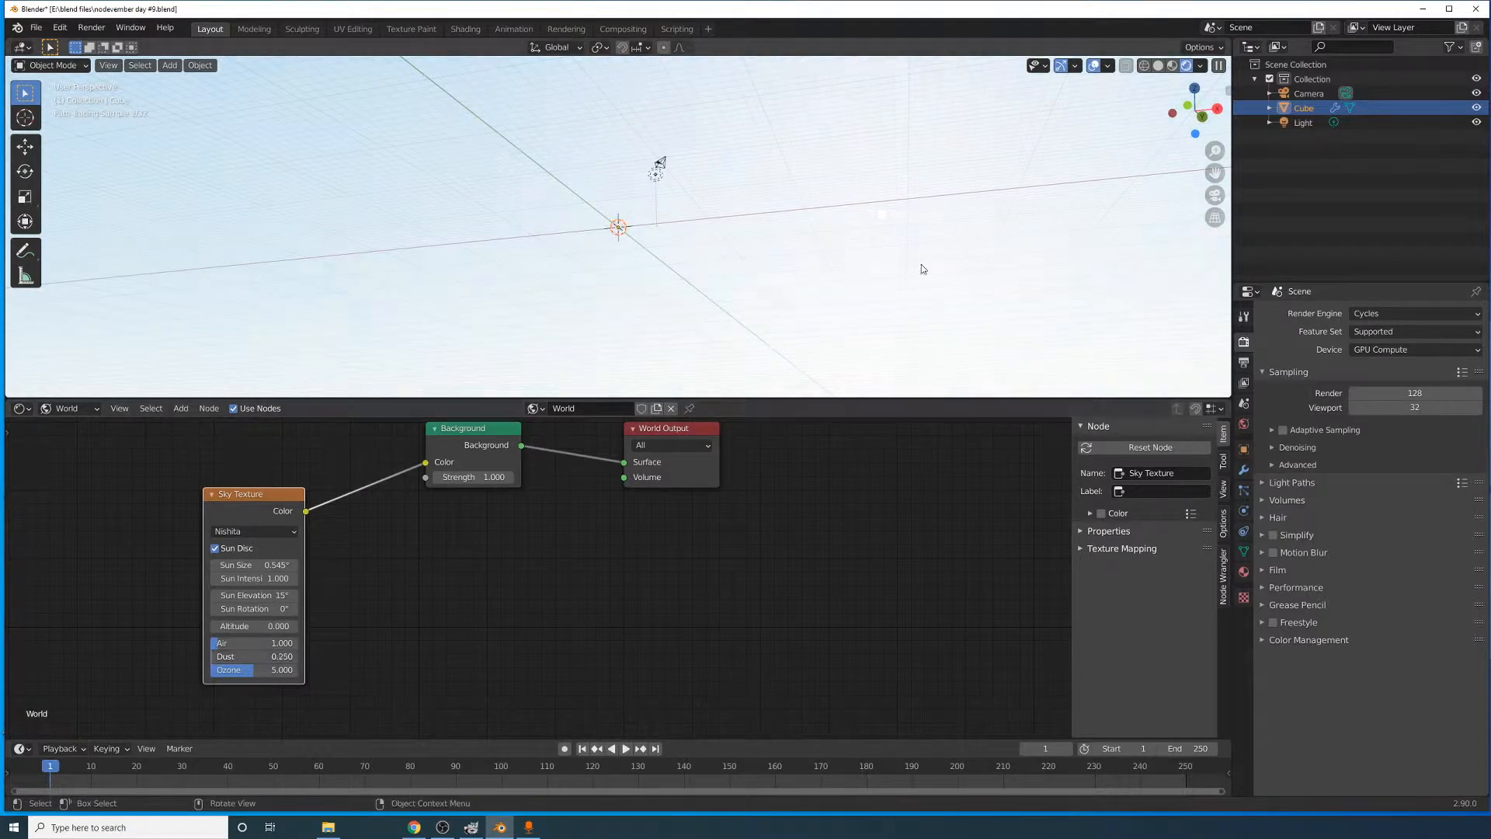
- Set the Sky Texture's Sun Size to 2° and check the sky from another angle
double_click(254, 565)
type("2")
key("Return")
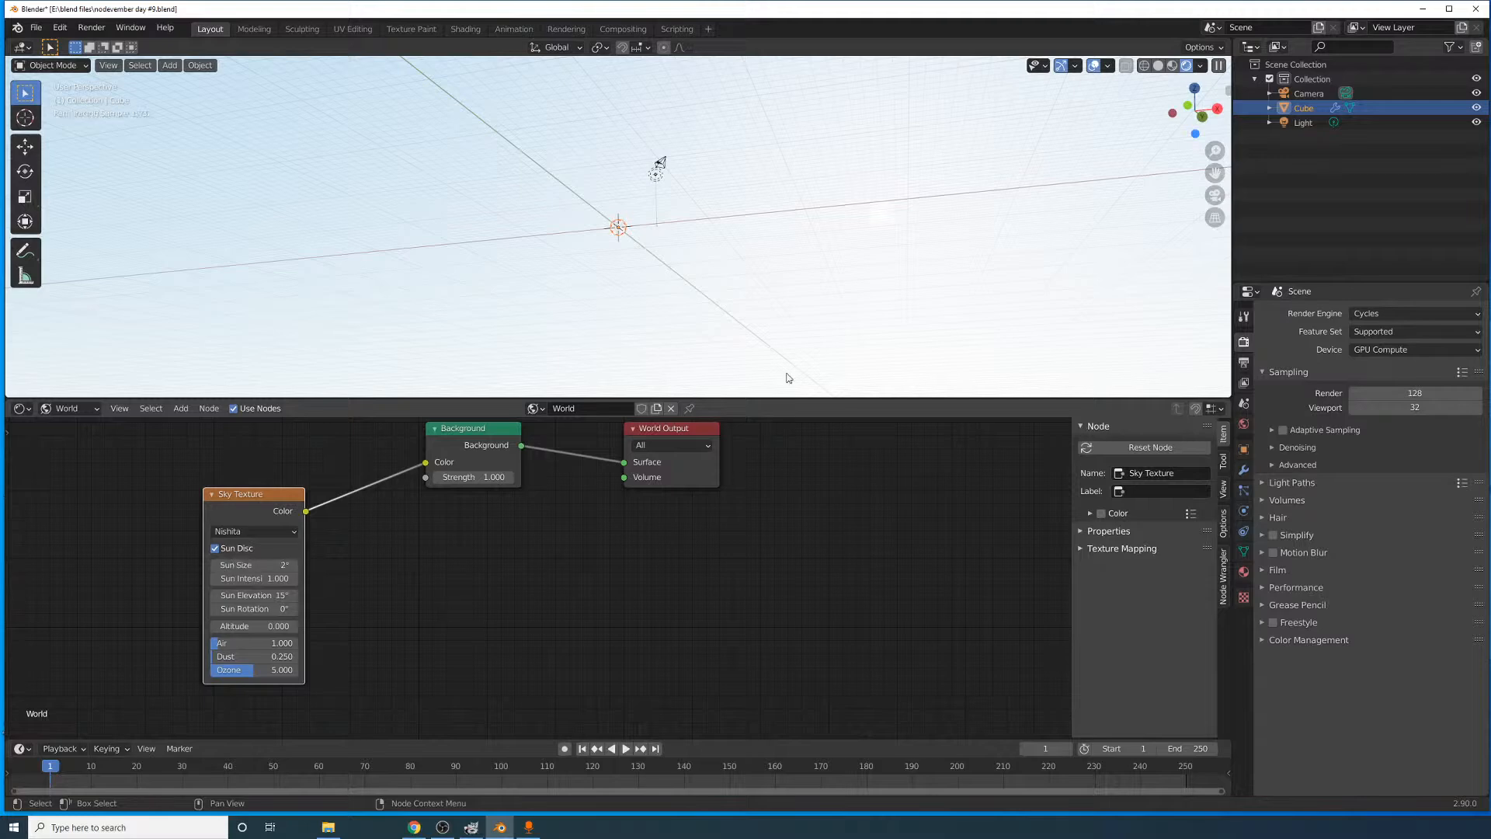
middle_click_drag(789, 376, 858, 324)
middle_click_drag(853, 345, 726, 352)
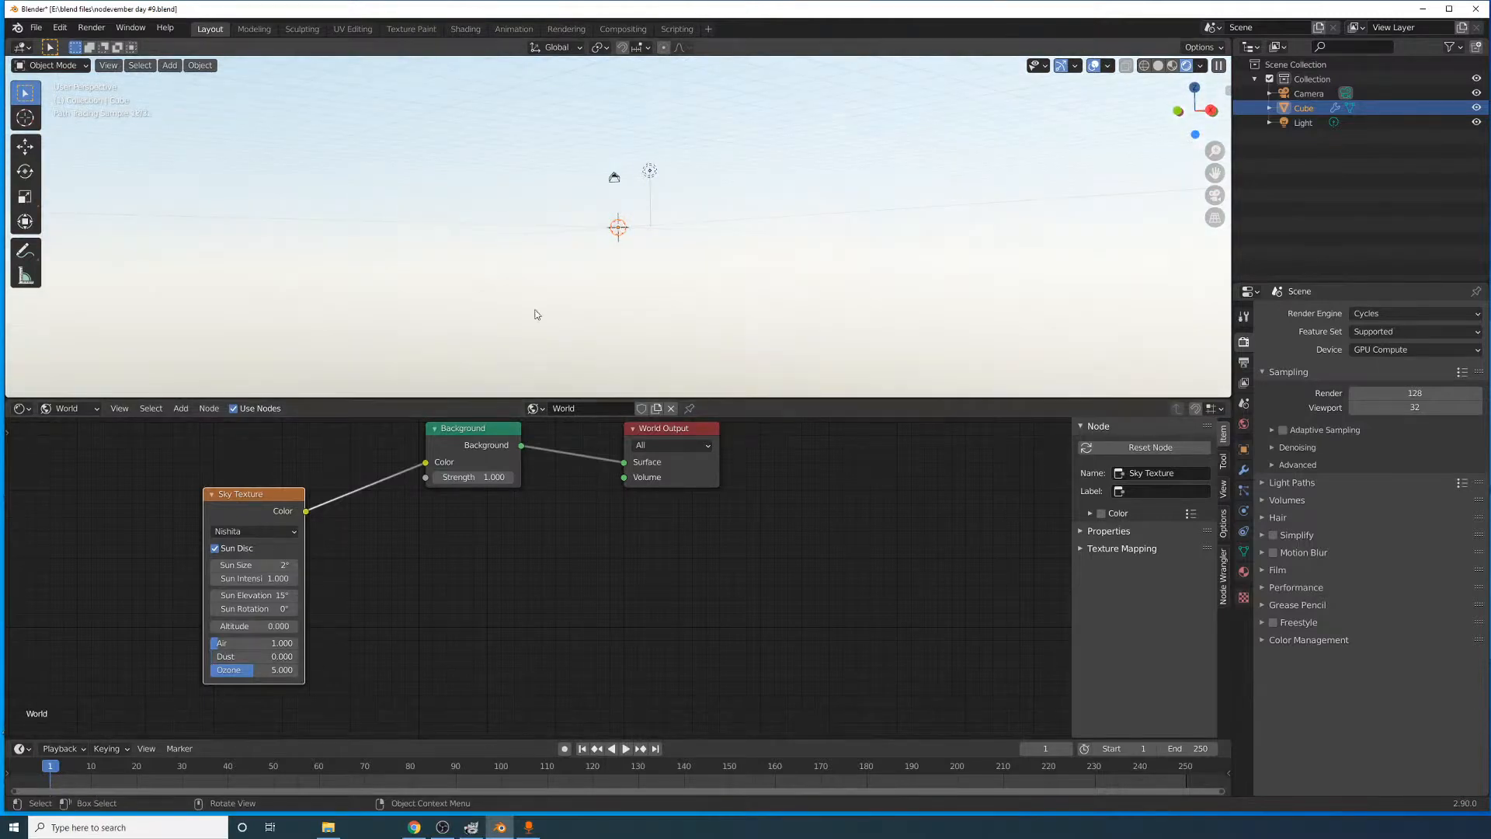
- Raise the Sky Texture's Ozone to 10 and try out a different Altitude
middle_click_drag(536, 311, 670, 264)
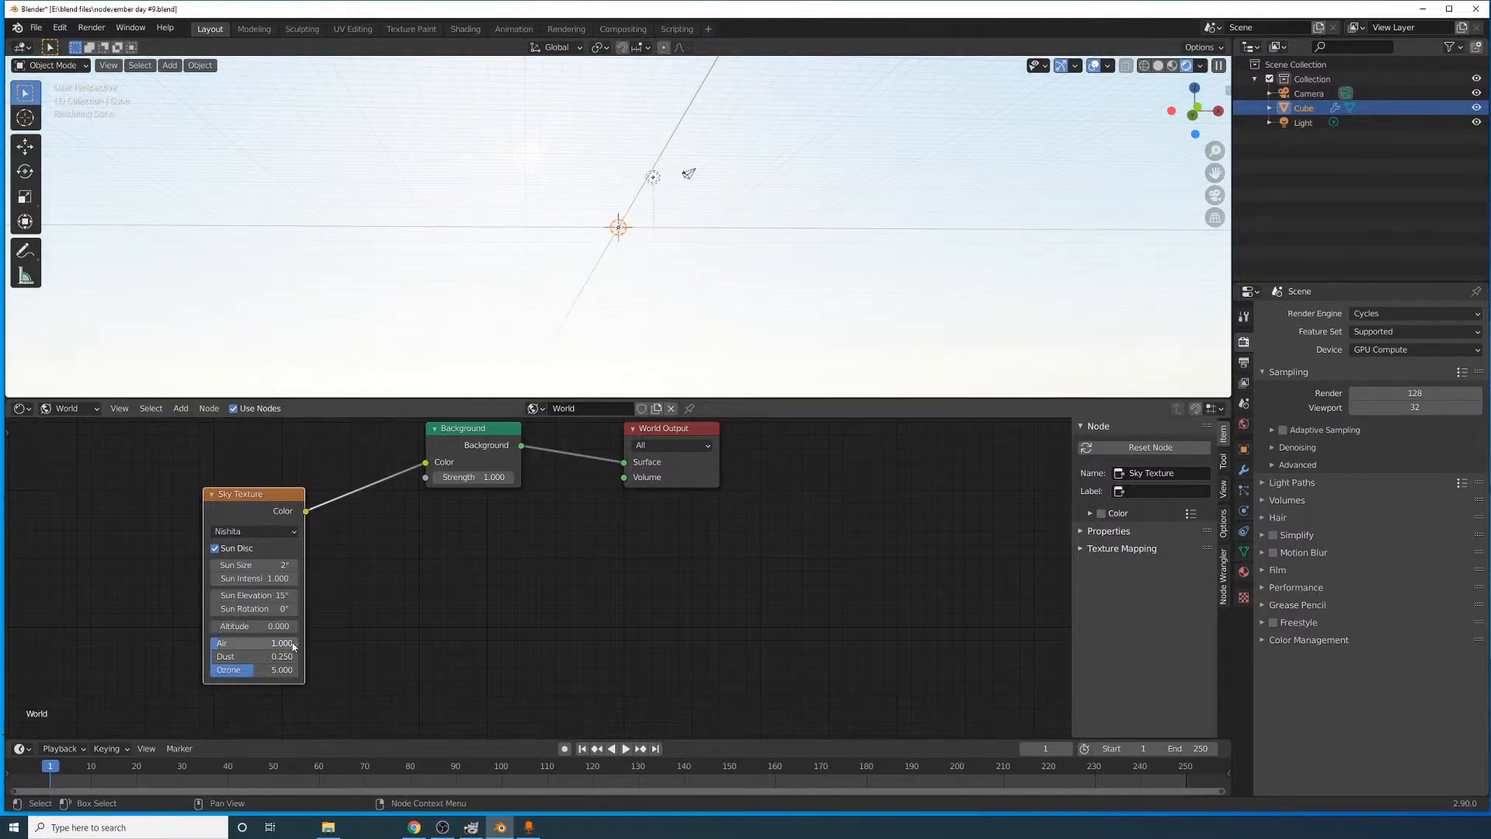
key("Return")
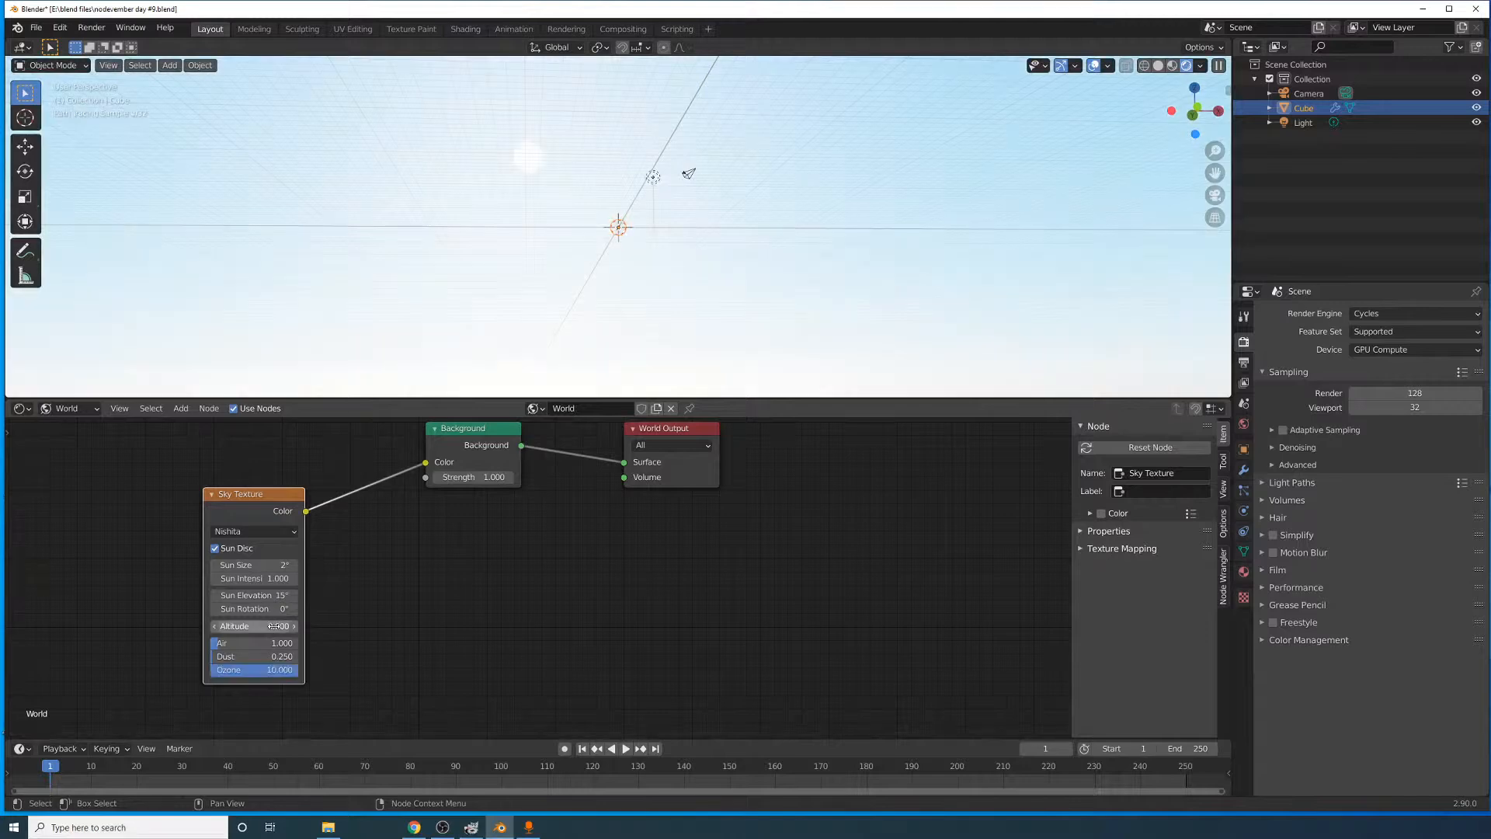
middle_click_drag(587, 341, 598, 182)
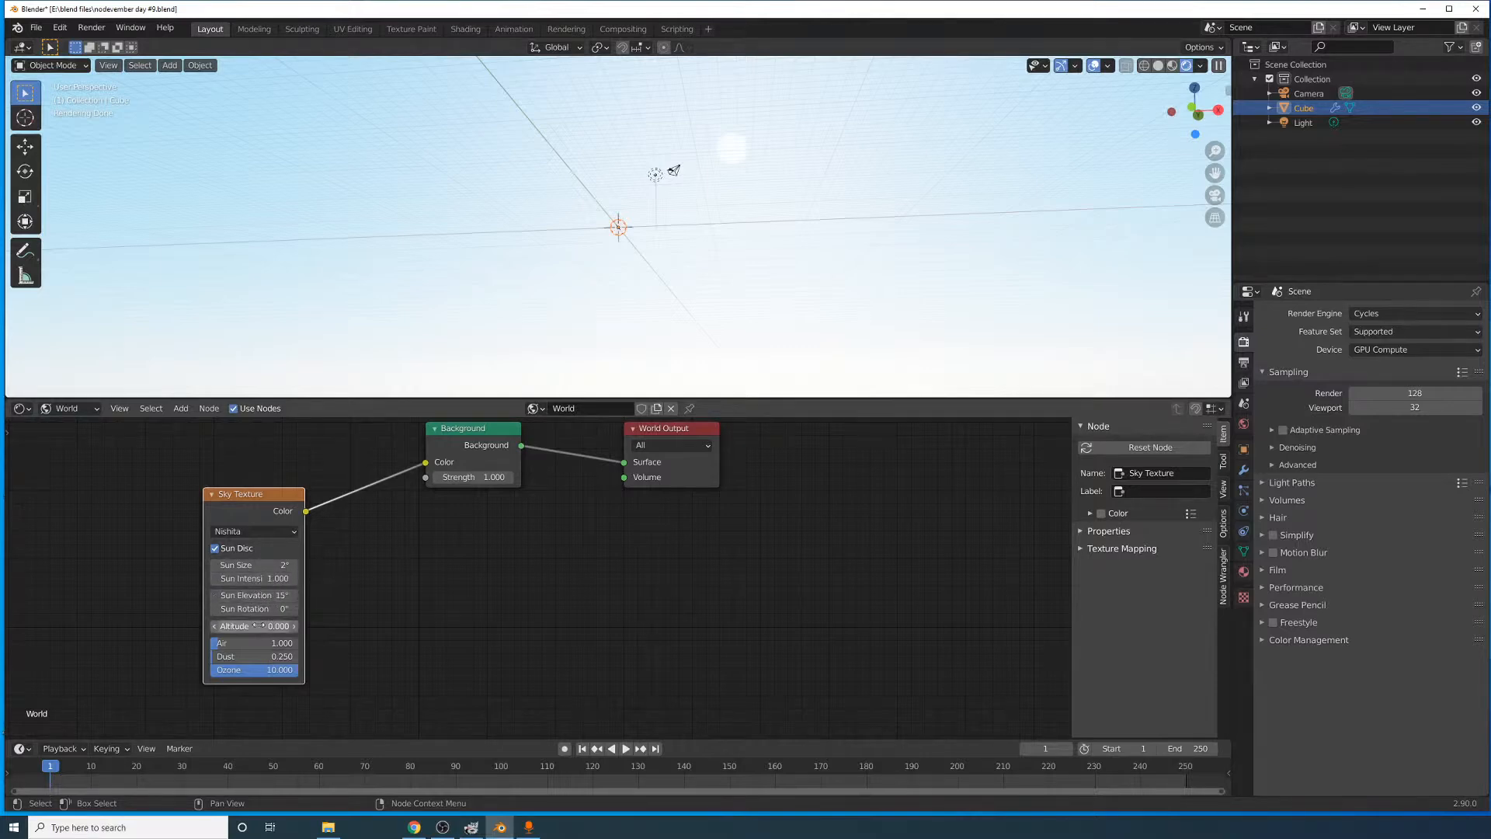
mouse_move(256, 626)
left_mouse_down()
mouse_move(288, 626)
mouse_move(155, 626)
left_mouse_up()
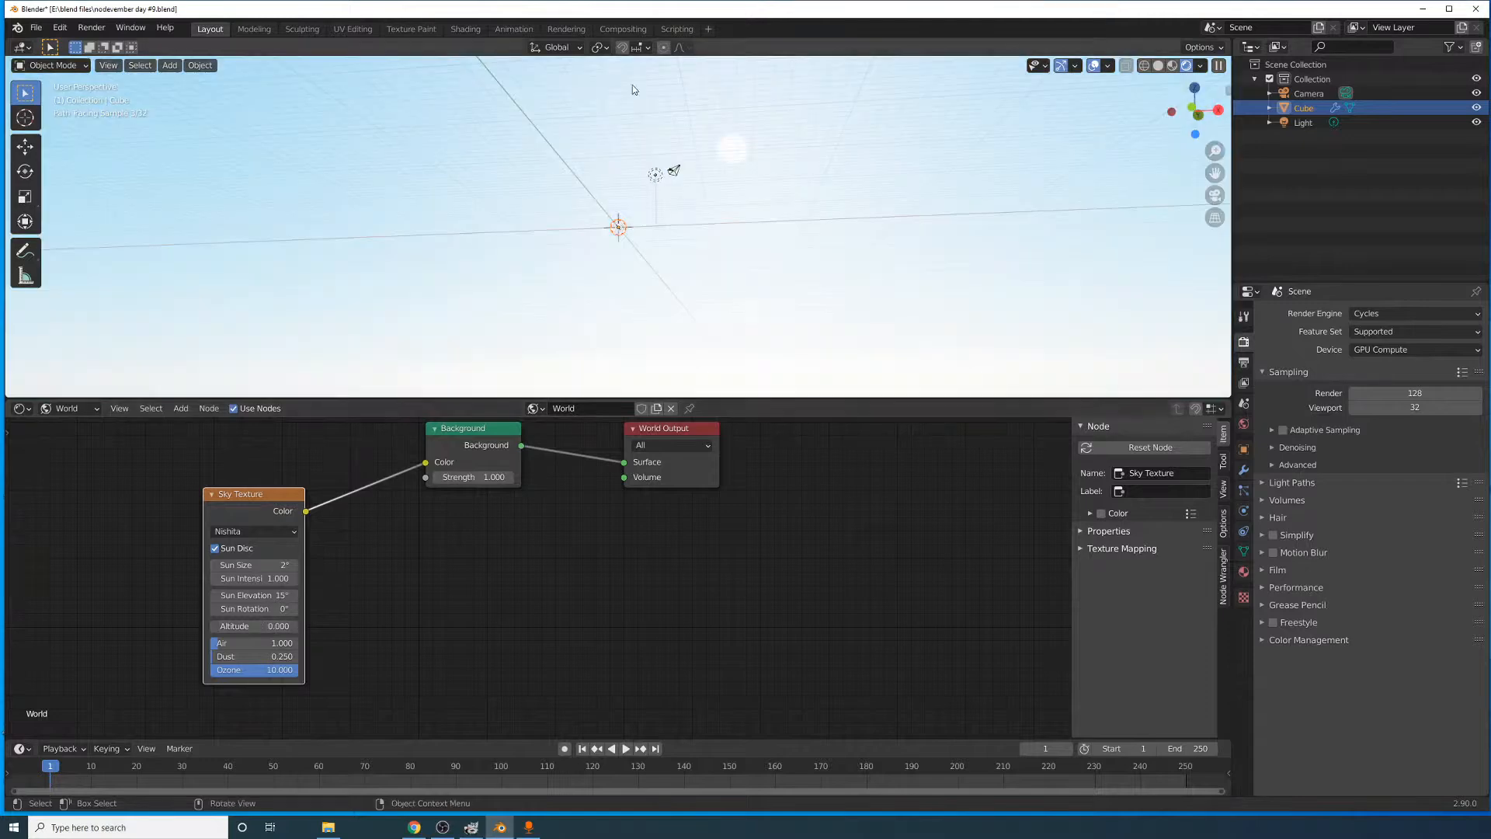
- Bring the sphere back into close view and return the node editor to its object material
middle_click_drag(675, 155, 779, 189)
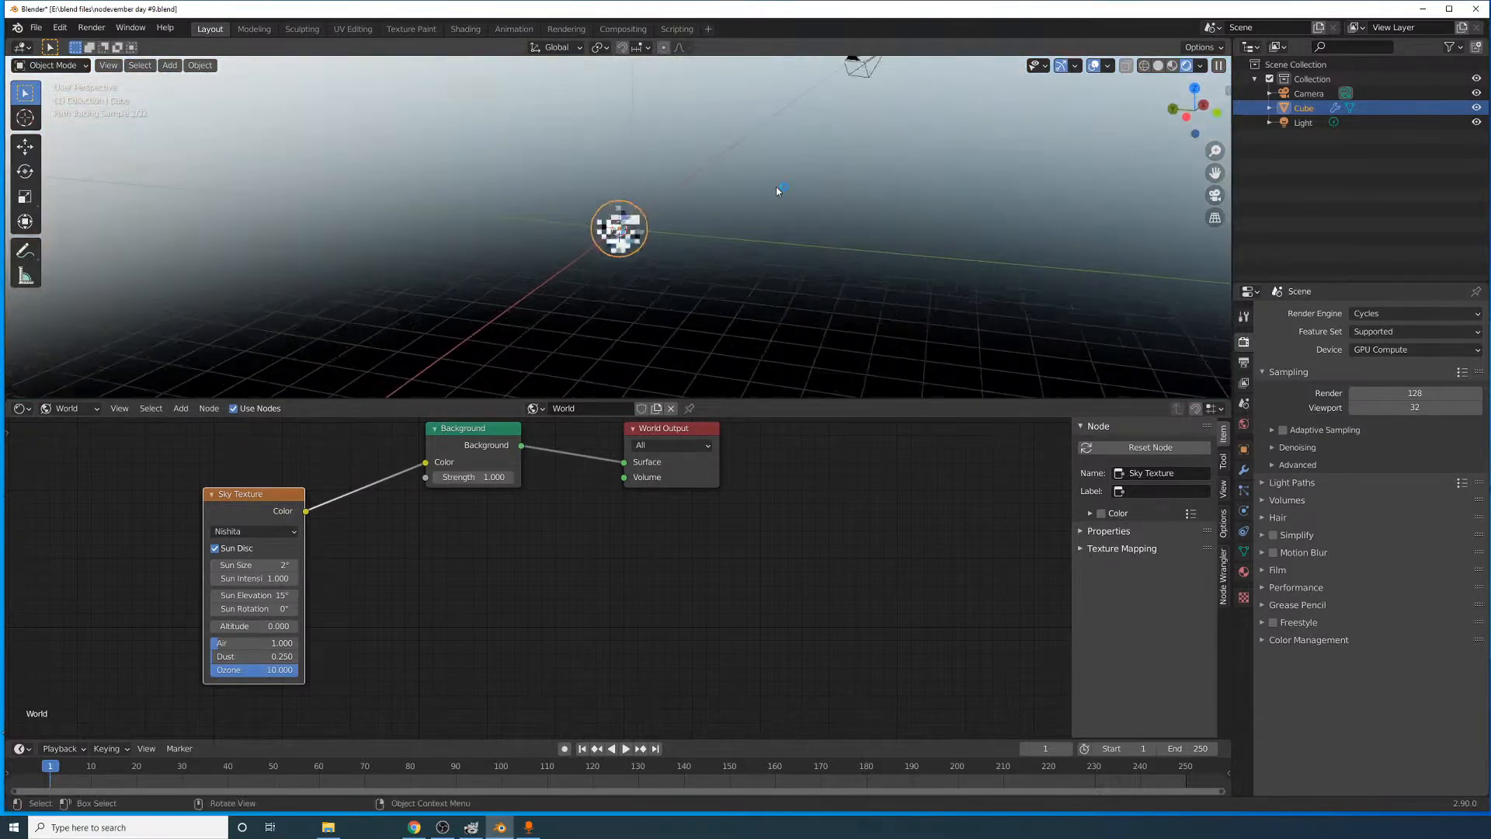
scroll(746, 217, "up", 3)
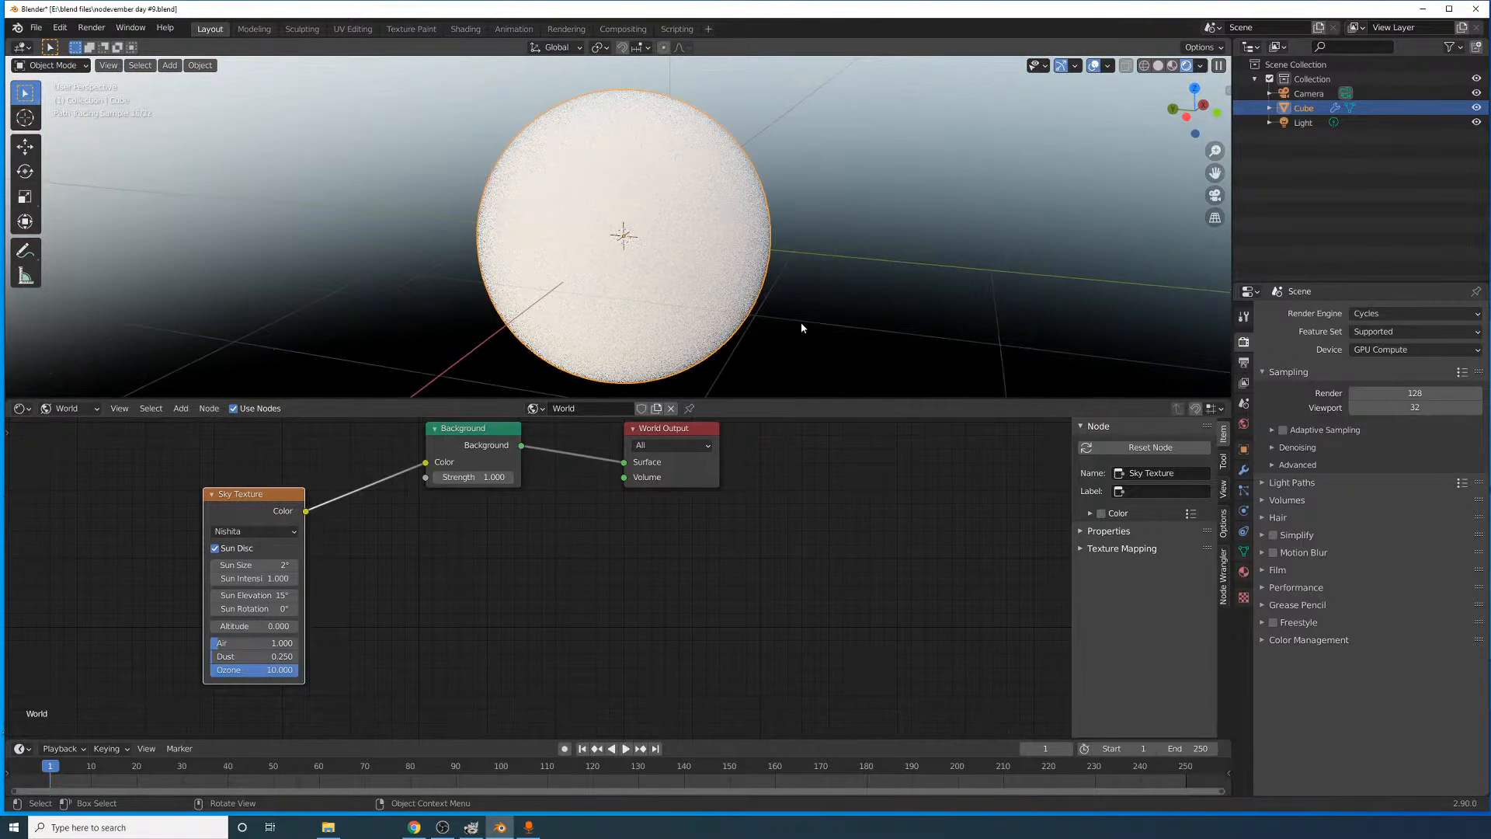
left_click(71, 408)
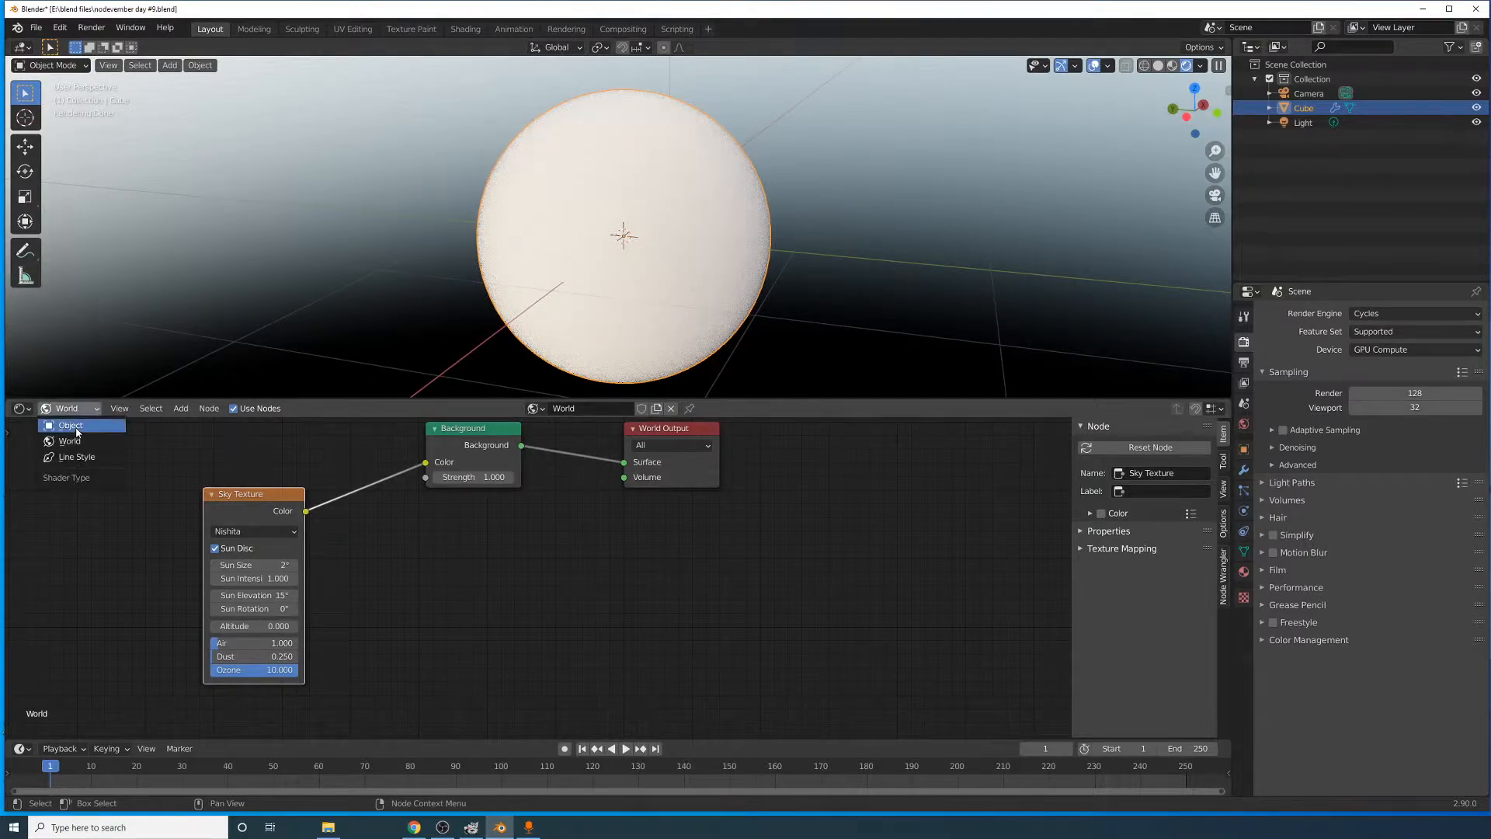
left_click(77, 426)
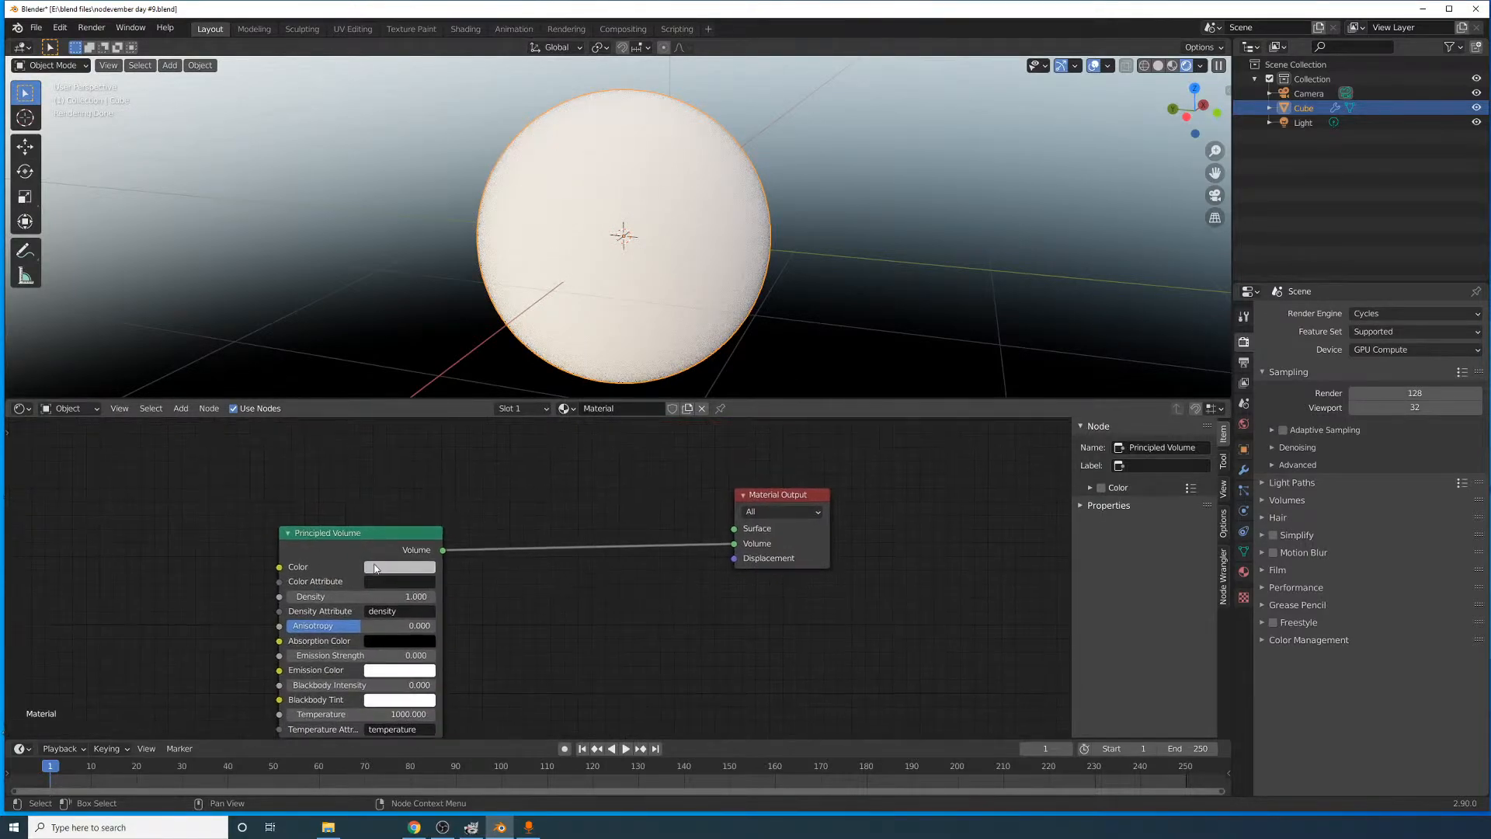
- Change the Principled Volume's Color to white and move the node closer to the Material Output
left_click(375, 568)
left_click_drag(481, 395, 481, 360)
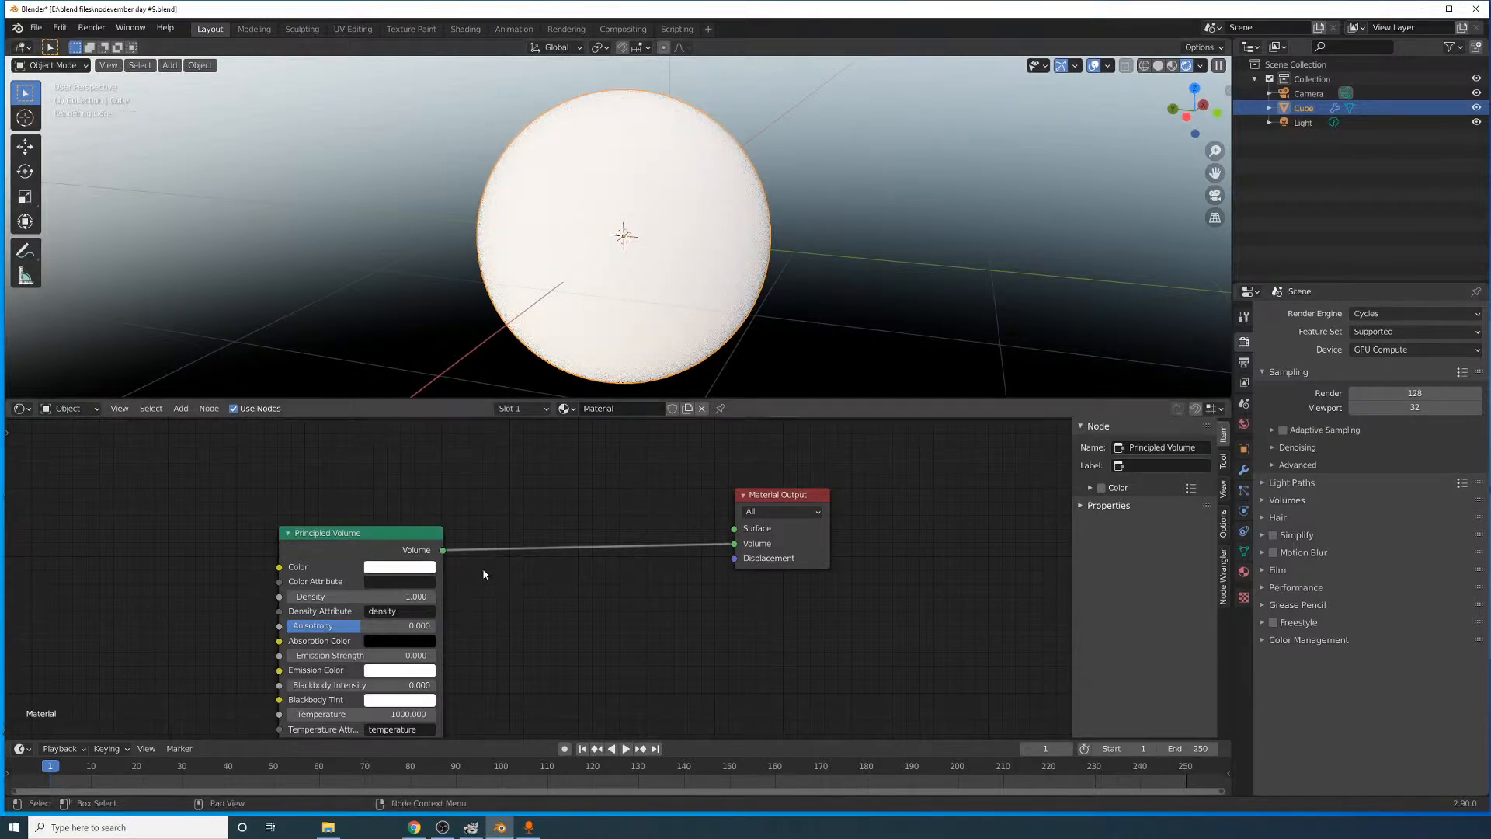
left_click_drag(423, 544, 556, 513)
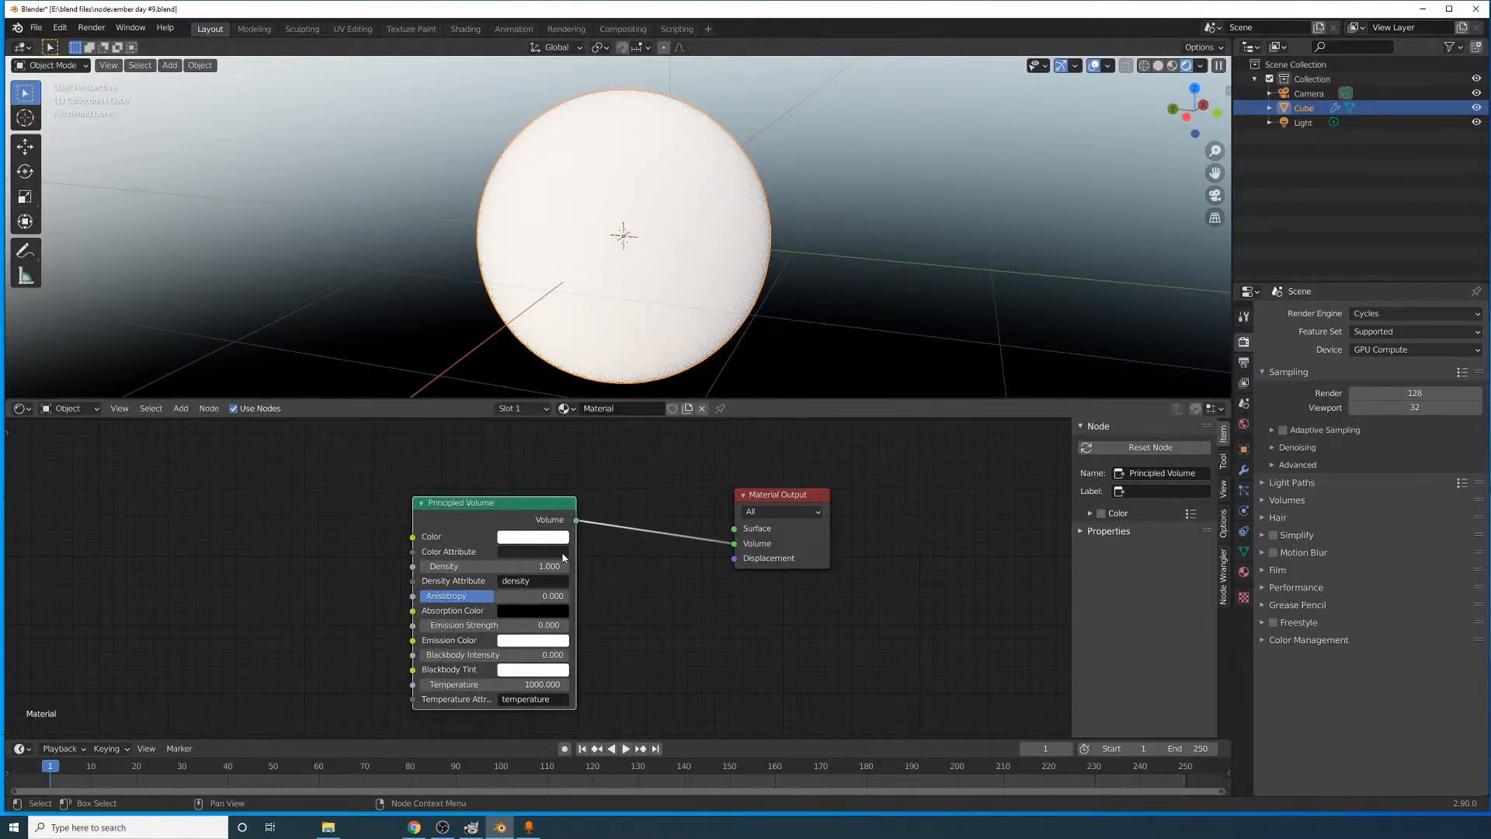
left_click_drag(497, 567, 547, 566)
right_click(497, 566)
- Add a Noise Texture node in front of the Principled Volume node
left_click(181, 409)
left_click(204, 424)
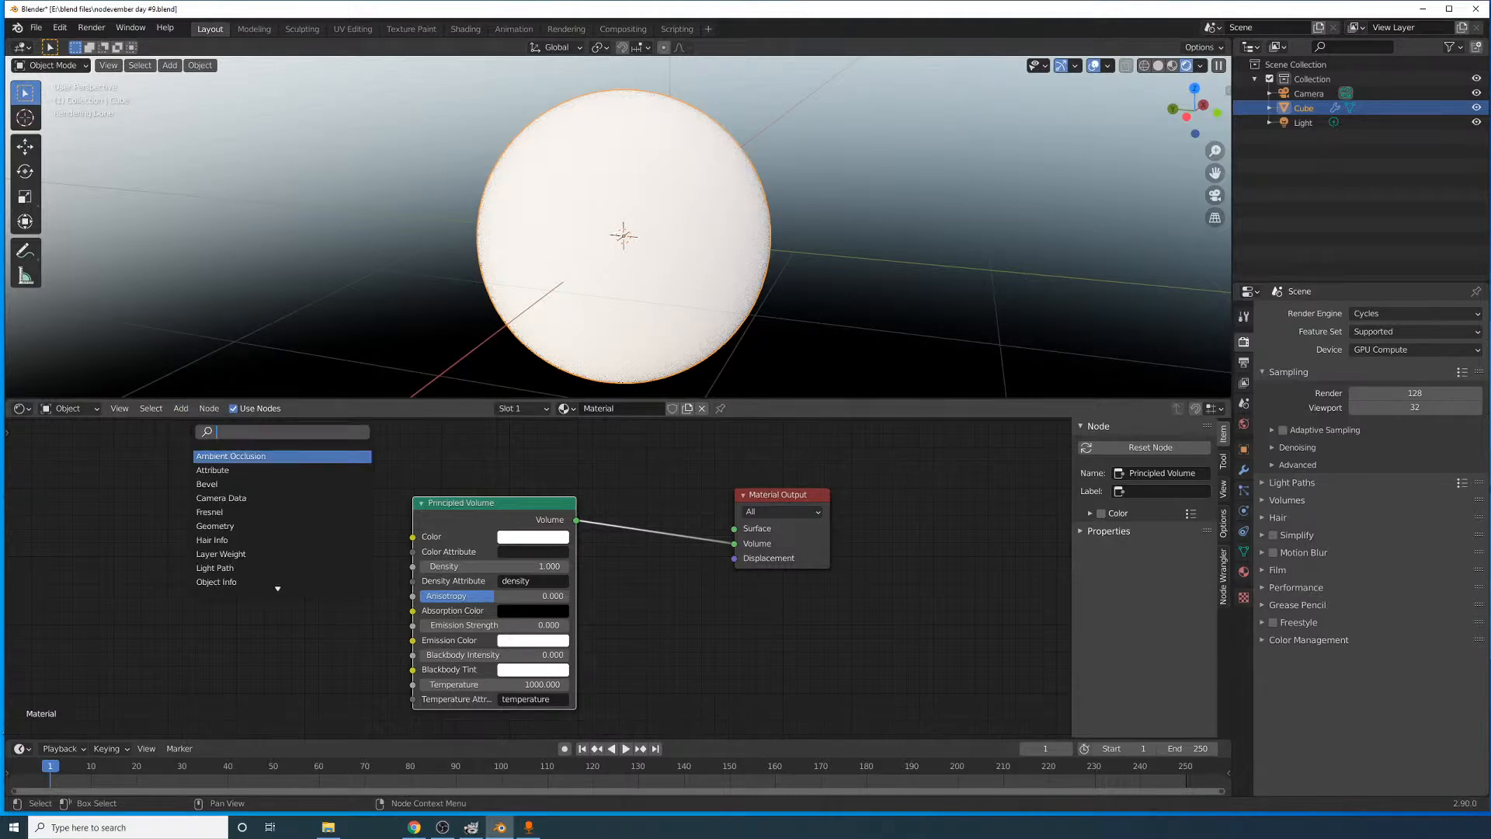
type("noise")
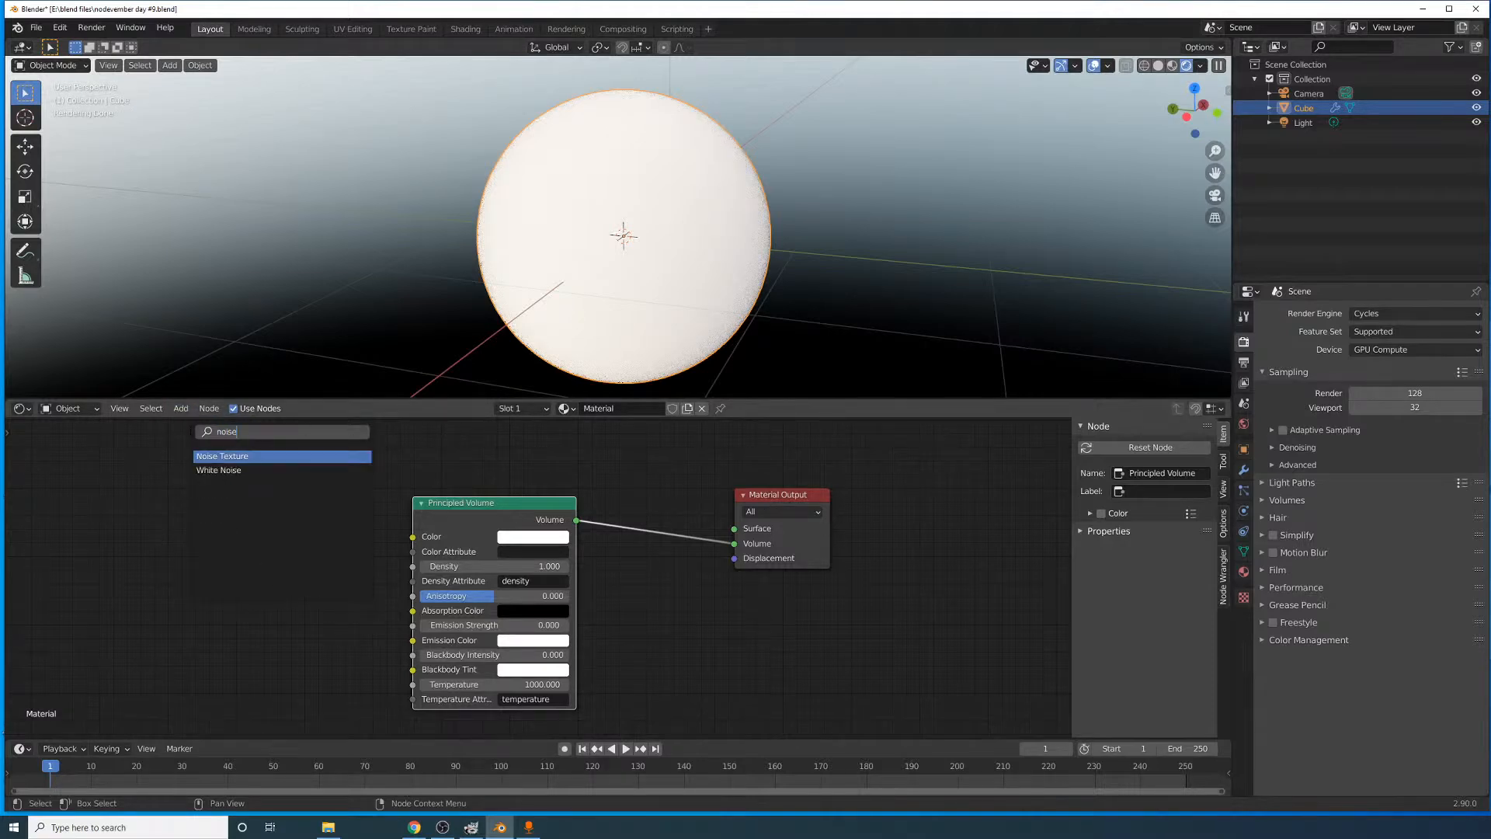
key("Return")
left_click(191, 591)
- Add a Texture Coordinate node and connect its Object output to the Noise Texture's Vector input
left_click(181, 409)
left_click(204, 423)
type("t")
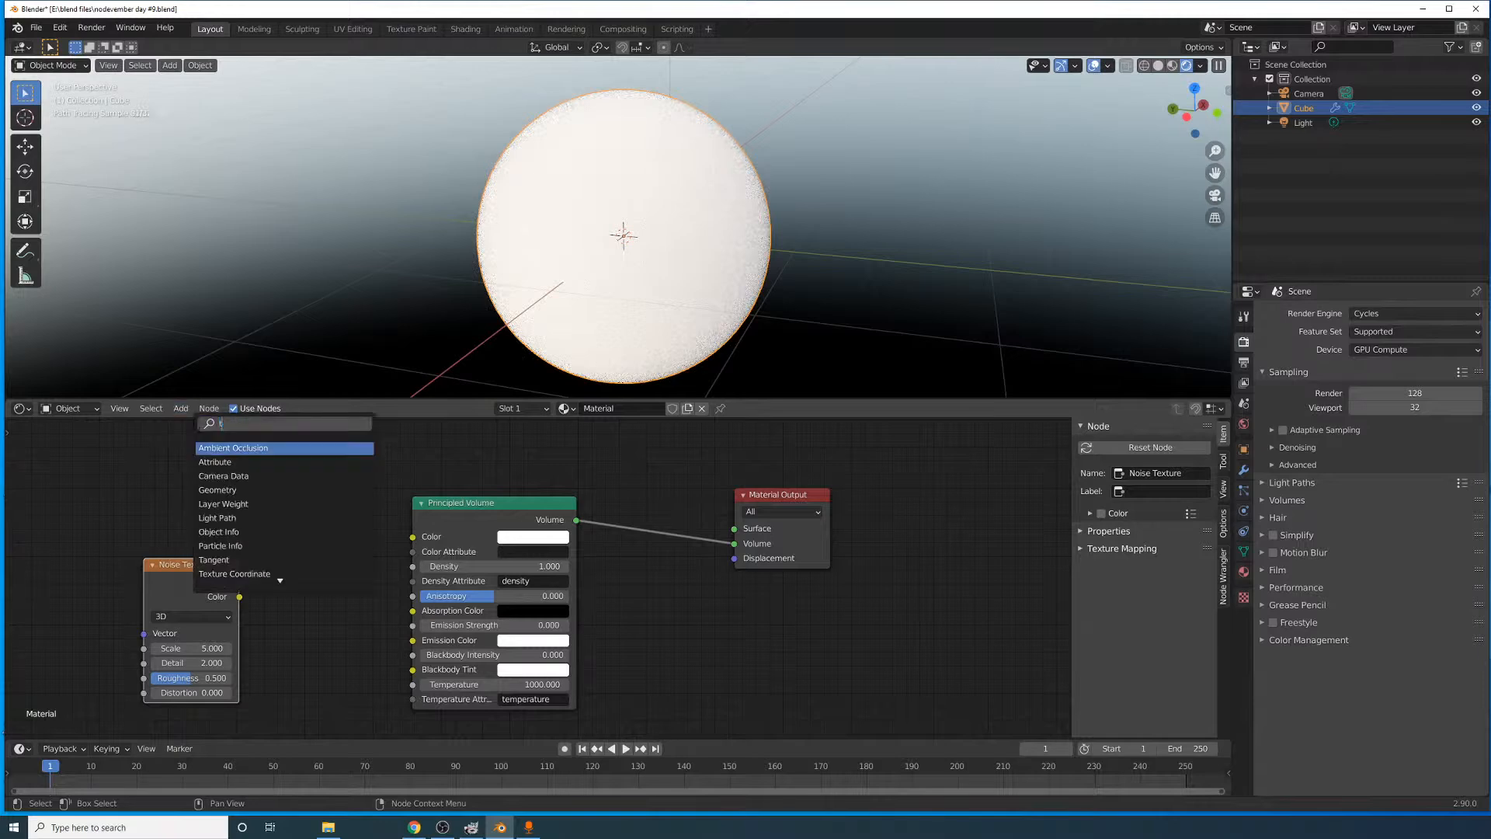
type("ex")
left_click(250, 449)
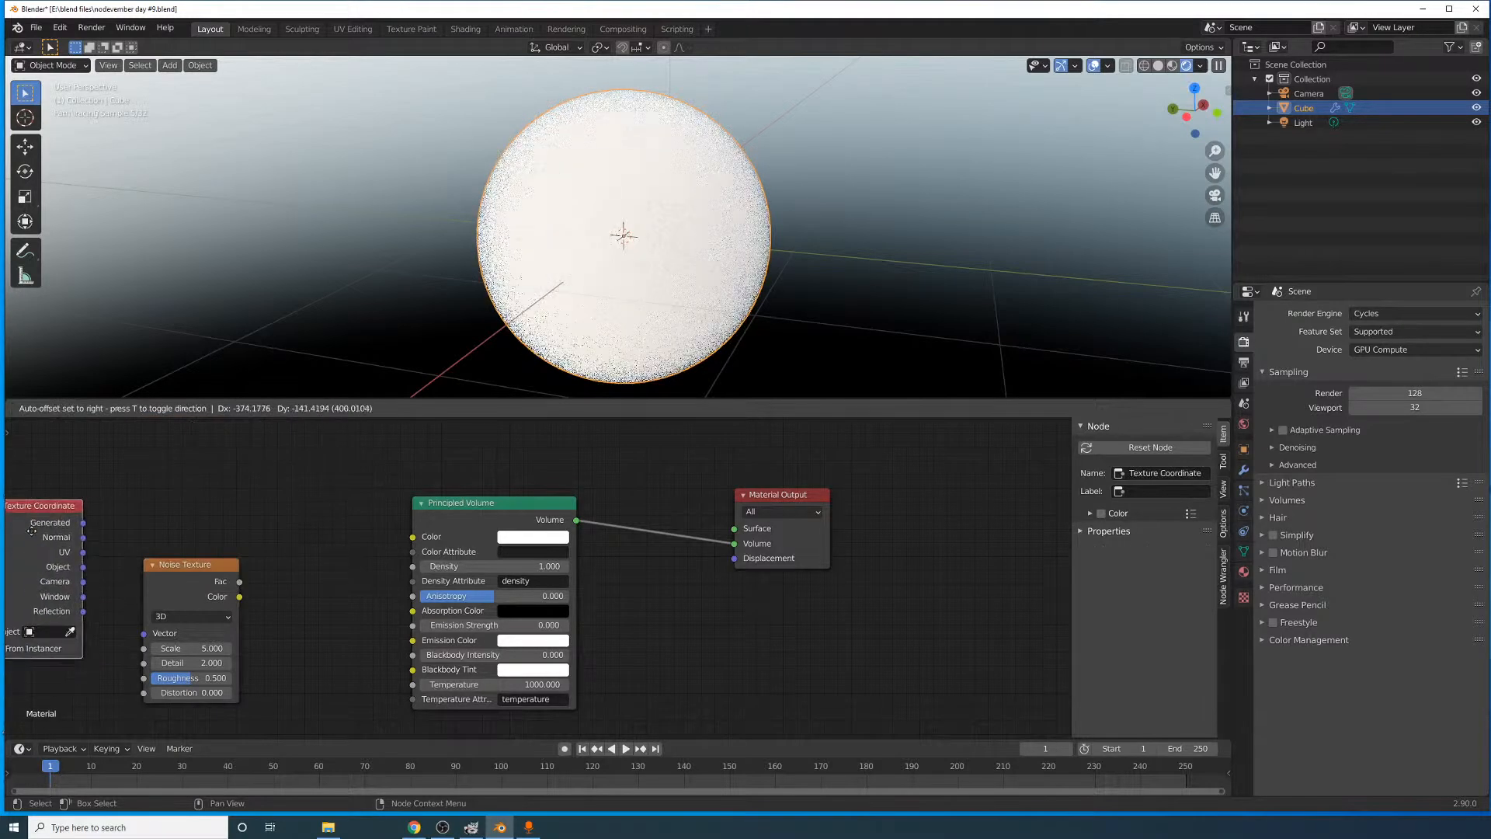
left_click(31, 531)
middle_click_drag(35, 532, 256, 470)
left_click_drag(307, 505, 450, 581)
- Preview the Noise Texture on the sphere and set its Scale to 9.2, Detail to 16 and Distortion to 0.51
left_click(407, 536, "ctrl+shift")
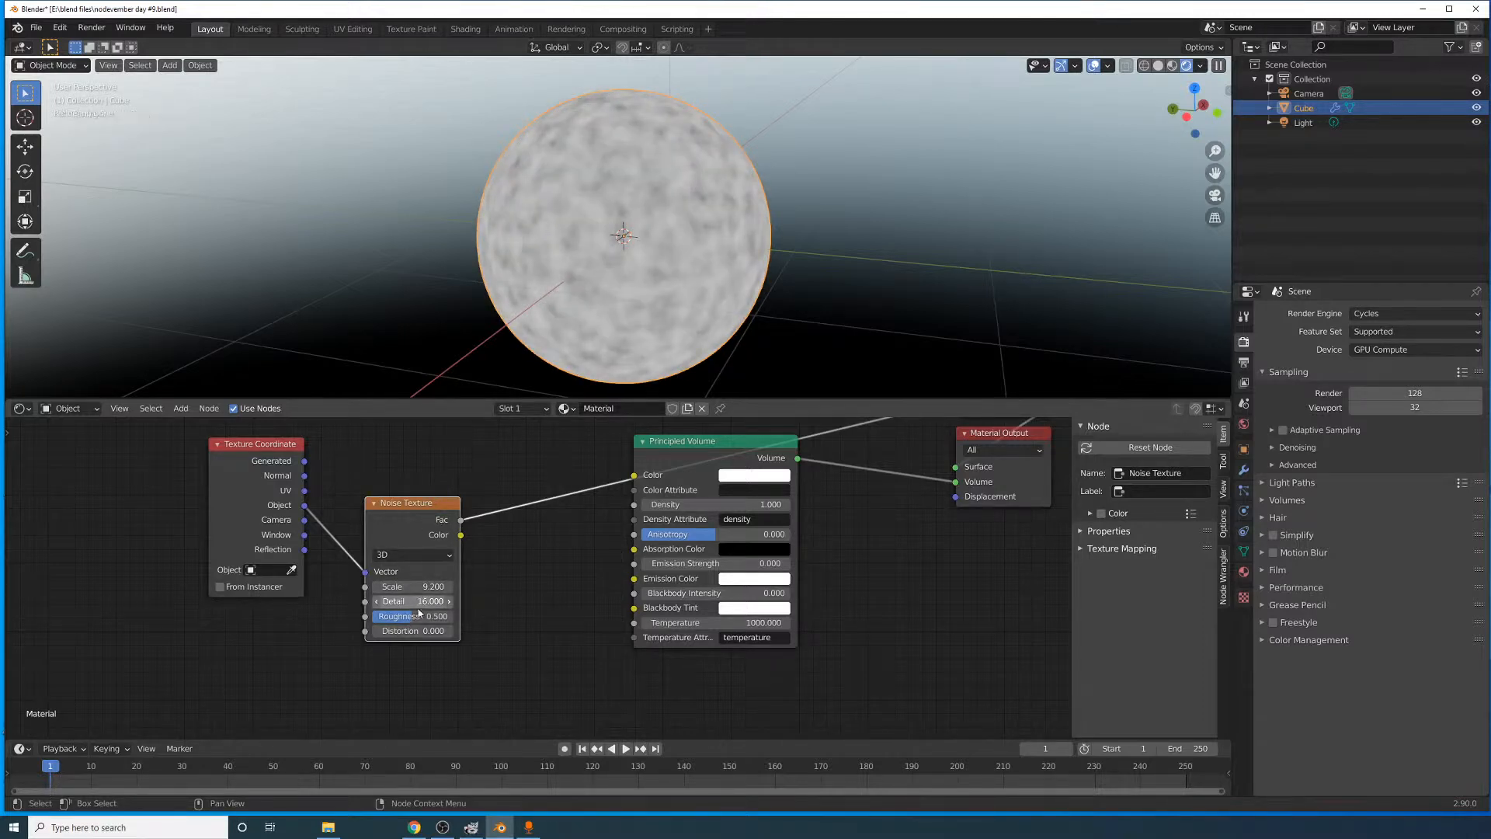
mouse_move(419, 617)
left_mouse_down()
mouse_move(498, 631)
mouse_move(411, 631)
left_mouse_up()
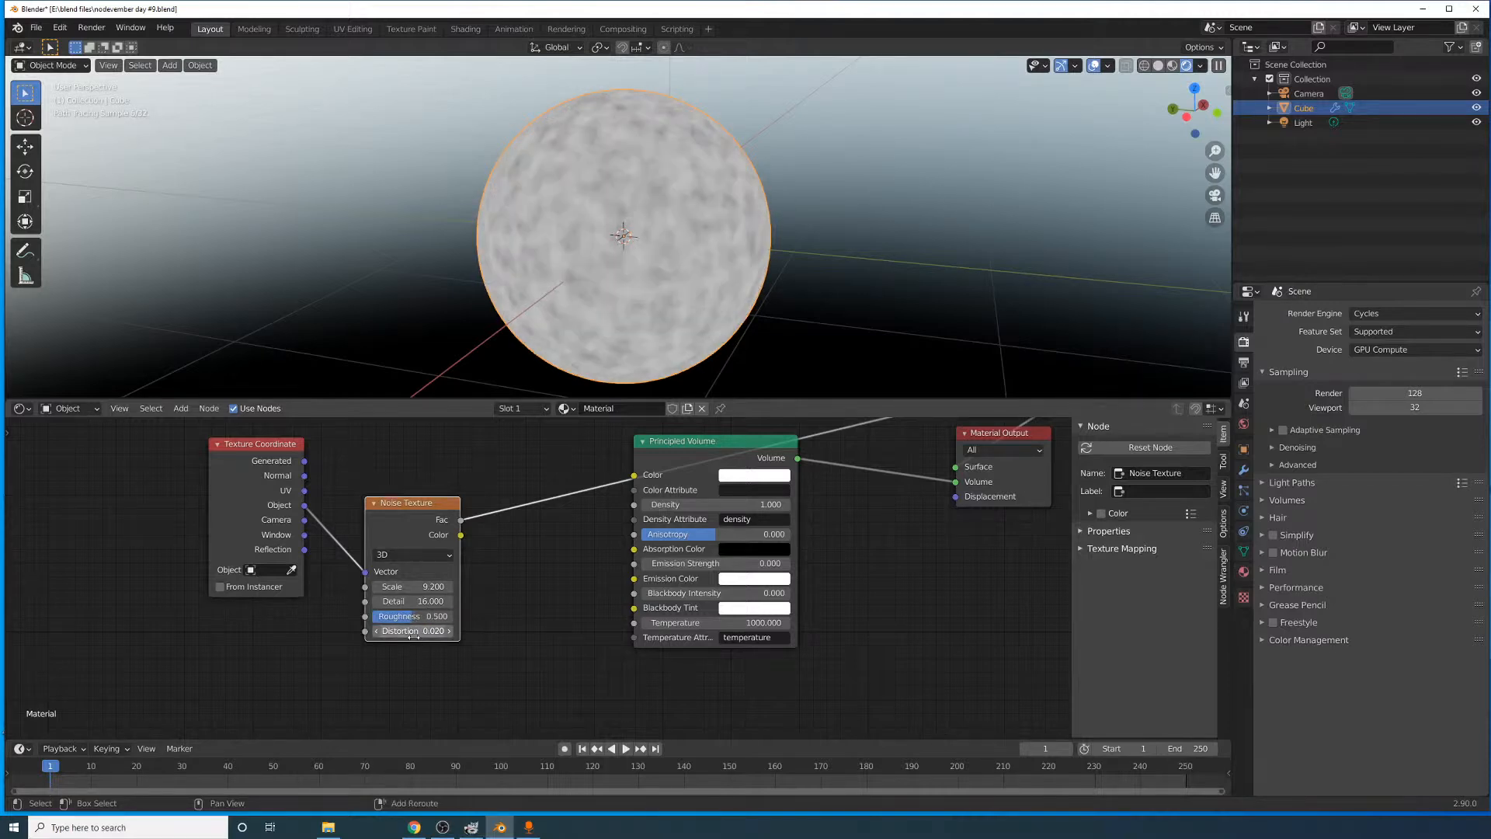
- Add a ColorRamp after the Noise Texture, moving its black stop to about the middle and its white stop to 0.793
left_click(180, 408)
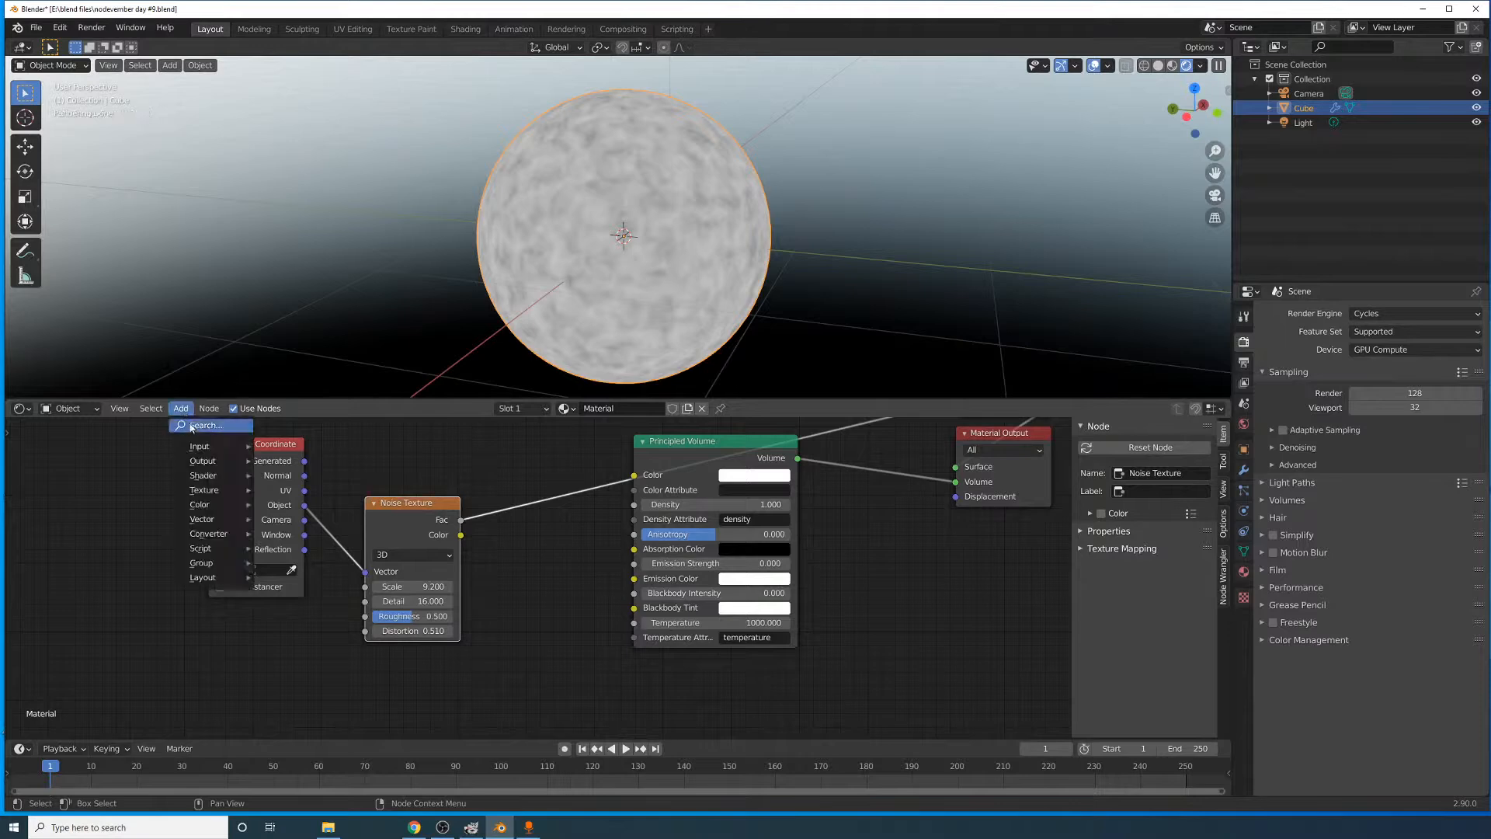
left_click(204, 427)
type("color")
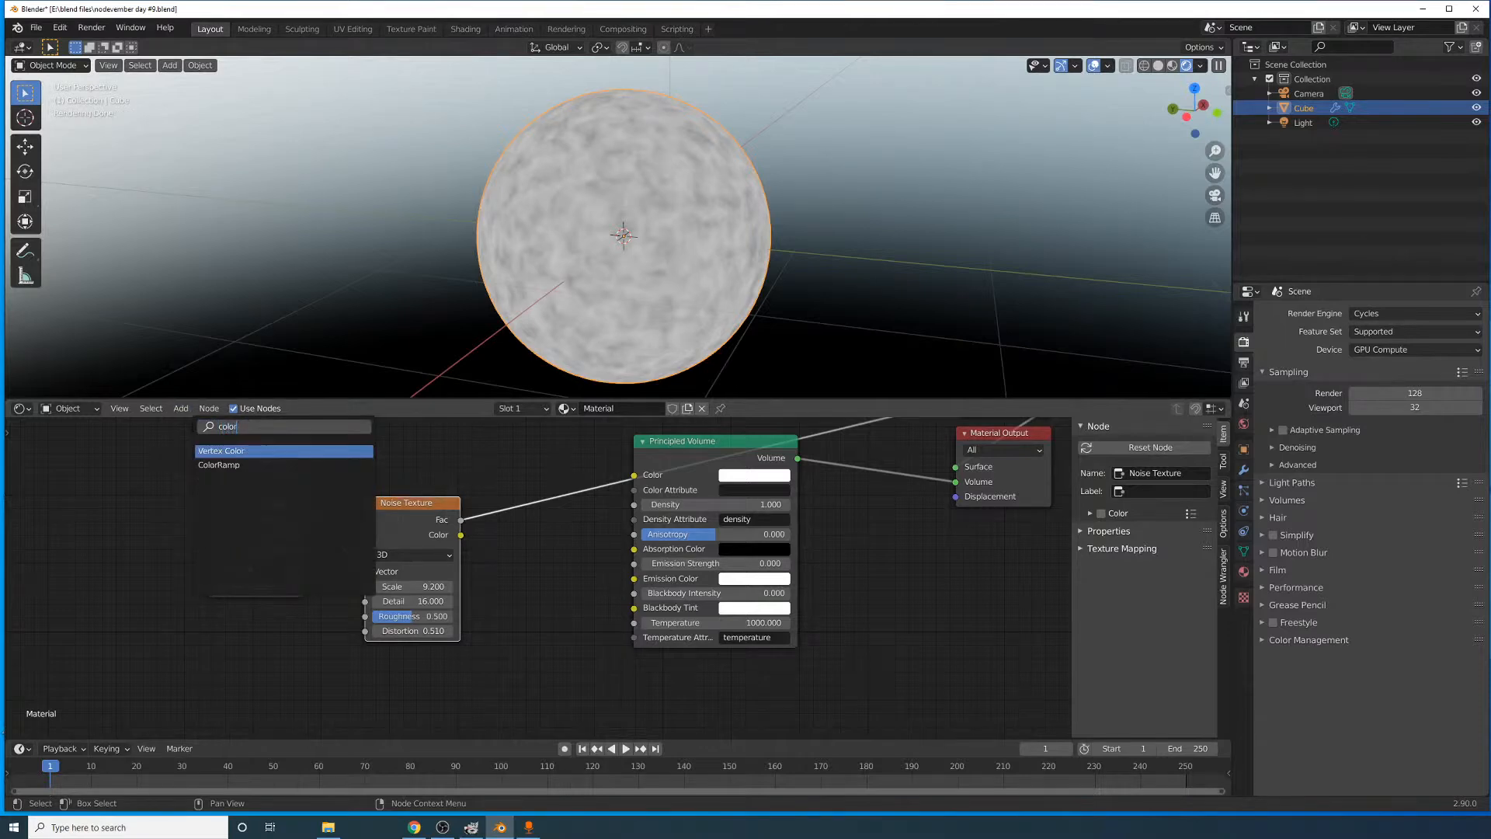
left_click(272, 466)
left_click(565, 462)
middle_click_drag(589, 499, 526, 527)
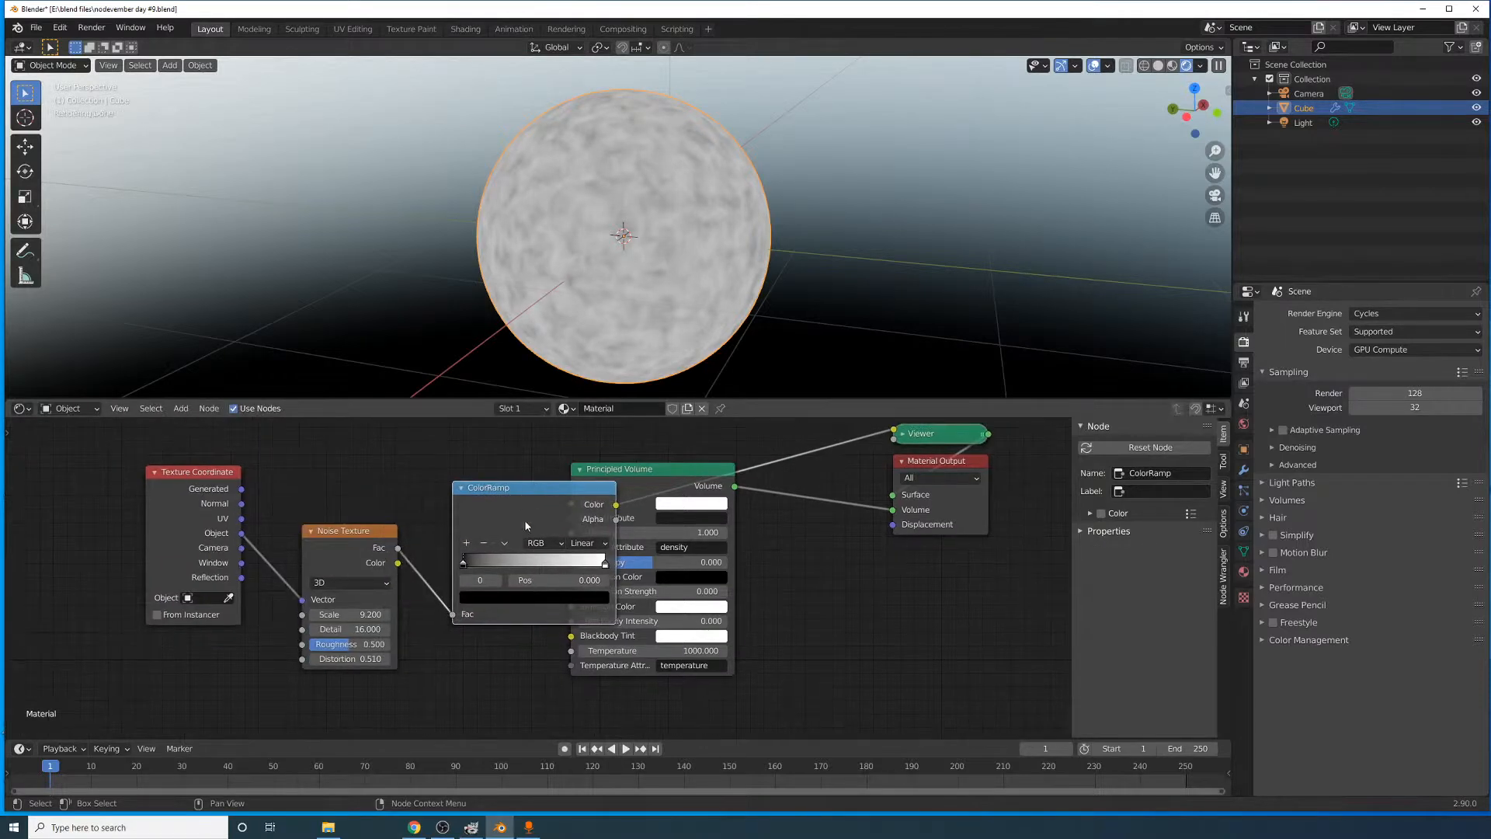
left_click_drag(477, 561, 576, 566)
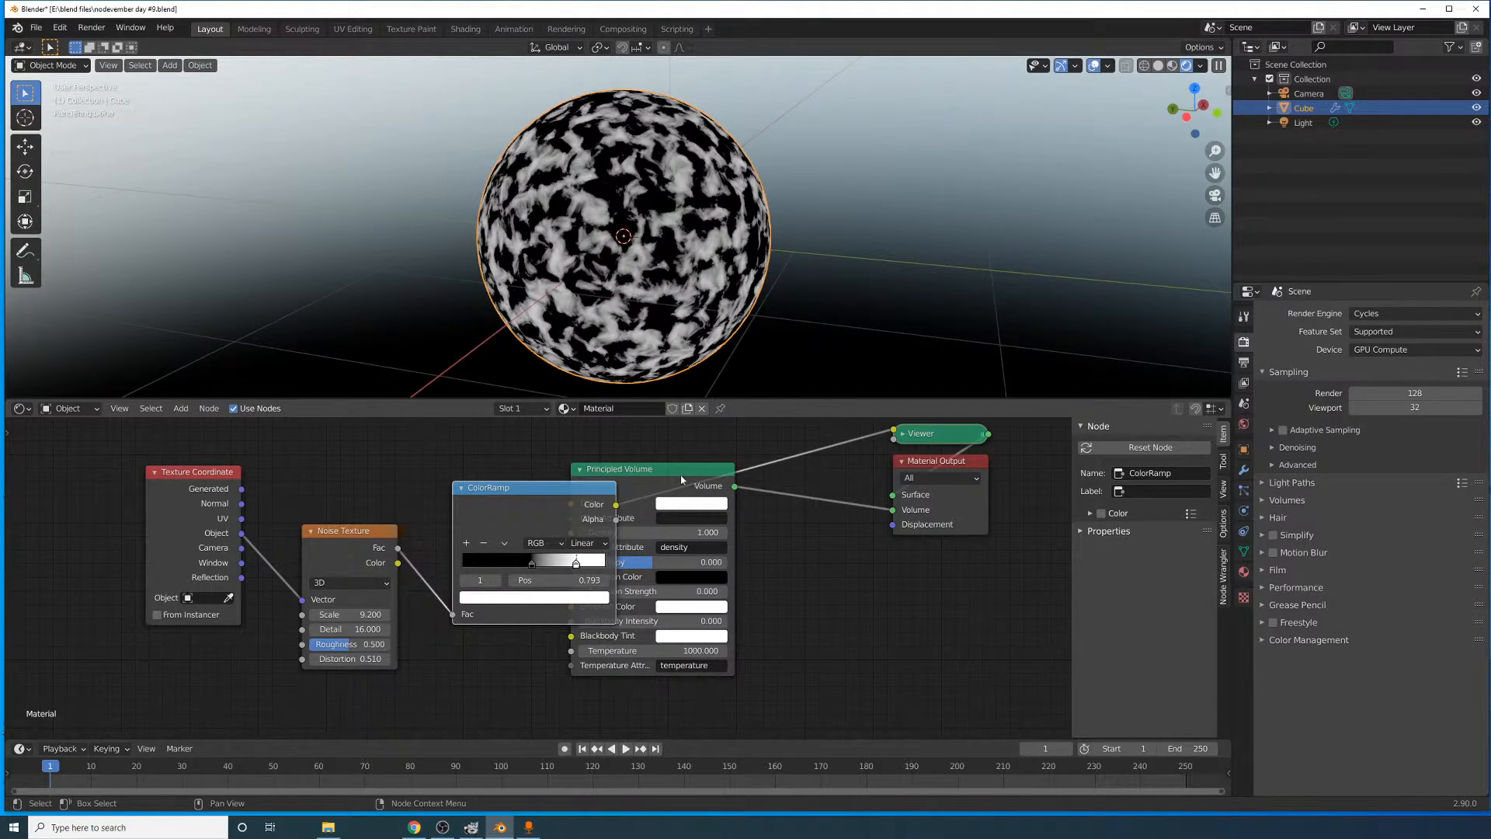
- Make room for the Principled Volume, connect the ColorRamp's Color output to its Color input, and preview the volume shader on the sphere
left_click_drag(682, 479, 783, 536)
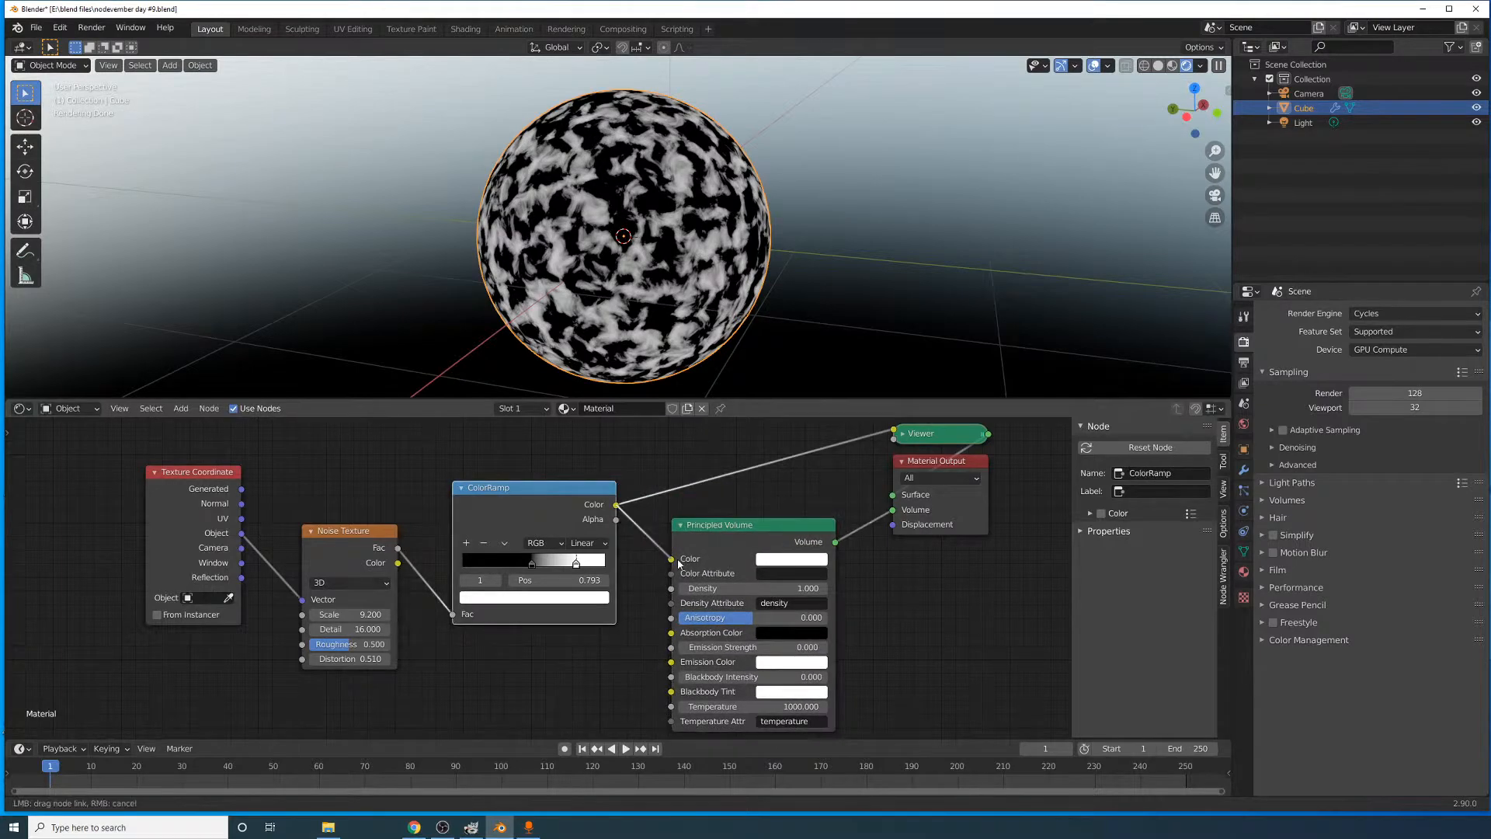
left_click_drag(682, 569, 673, 560)
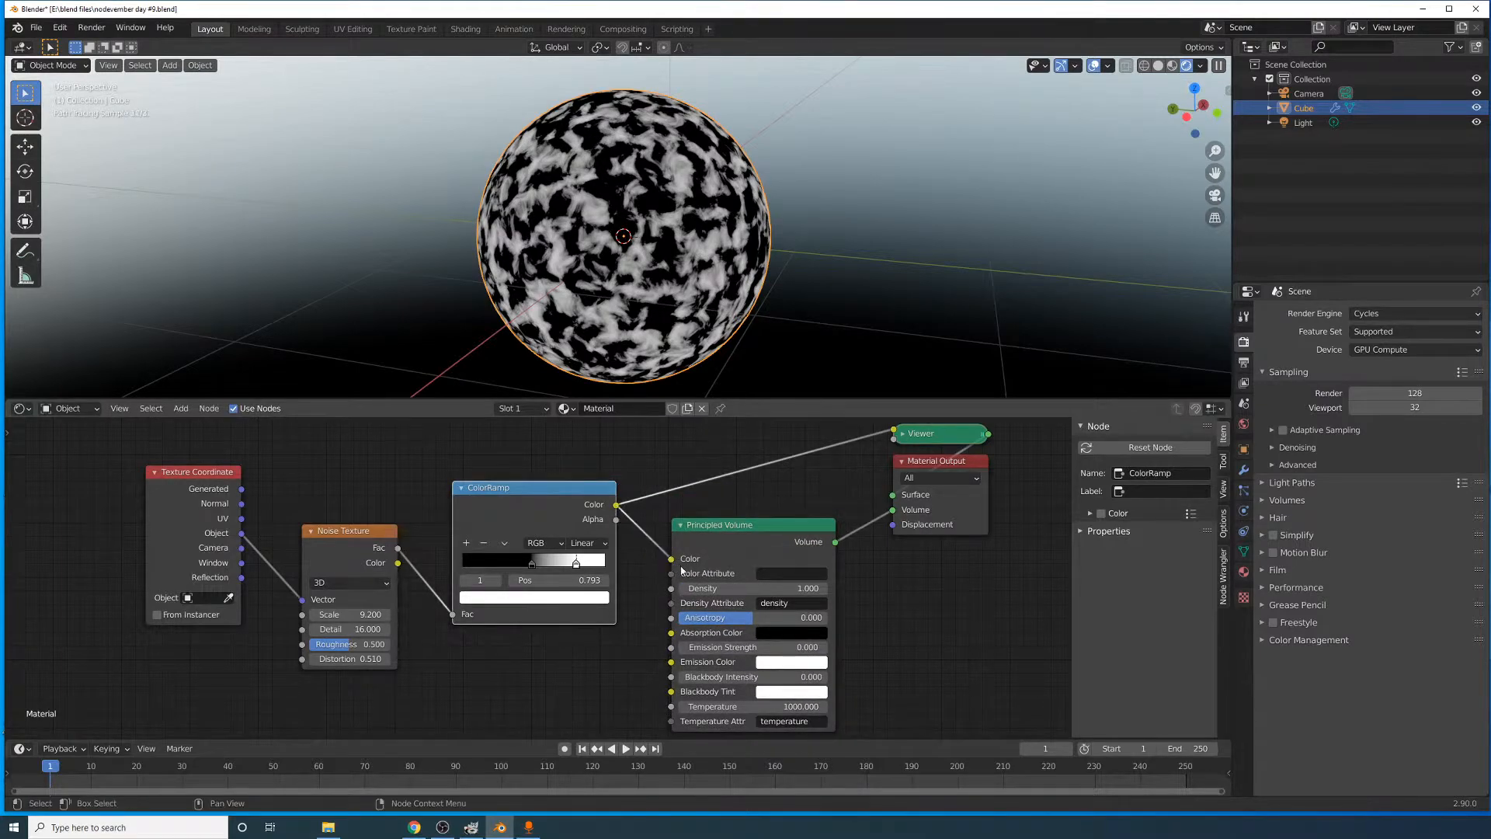
left_click(761, 542, "ctrl+shift")
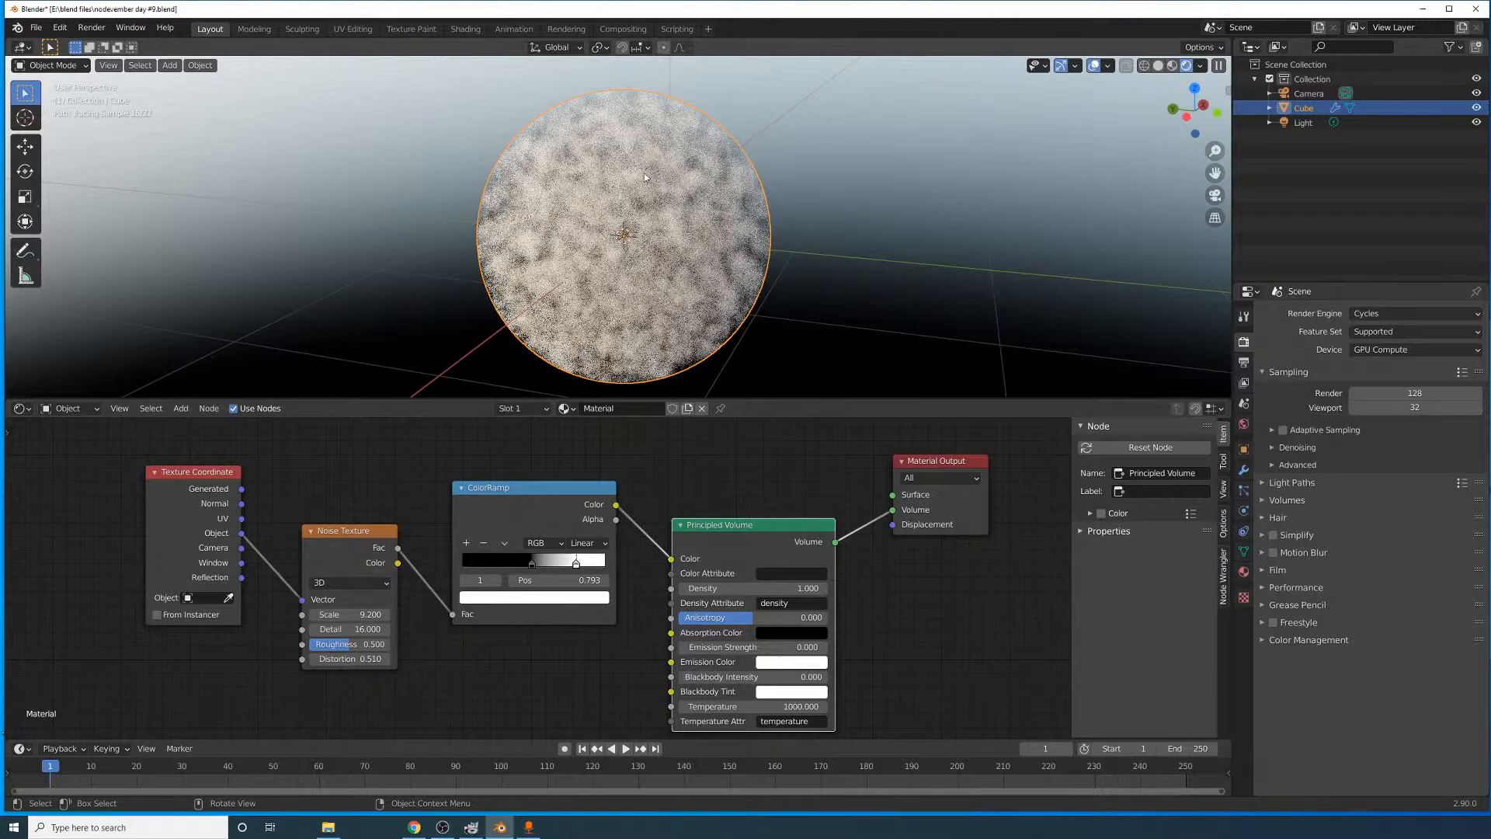
- Sharpen the ColorRamp contrast by placing the black stop just before the white stop at position 0.670
scroll(645, 173, "up", 2)
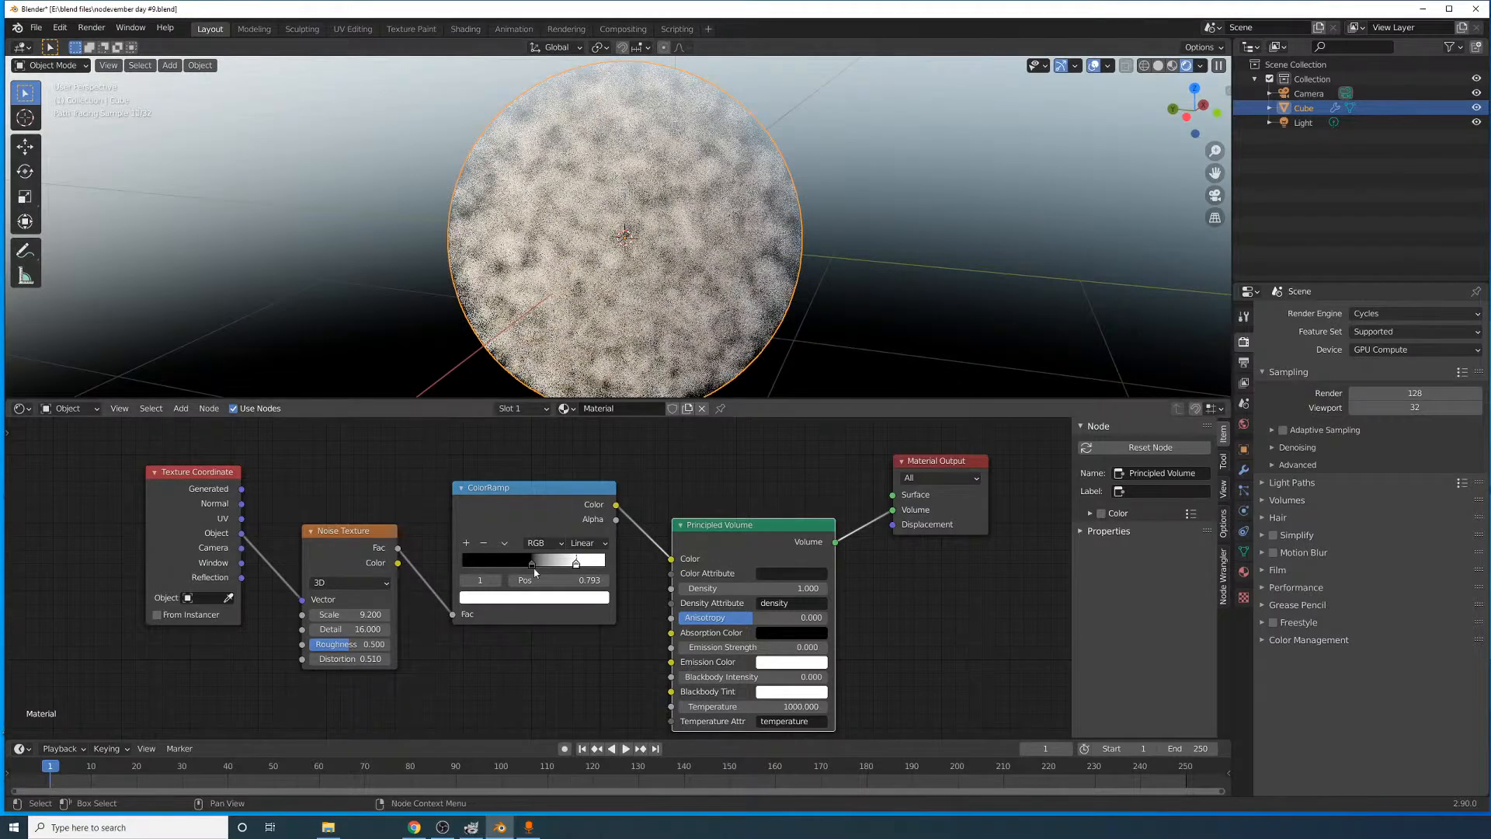
left_click_drag(534, 571, 558, 568)
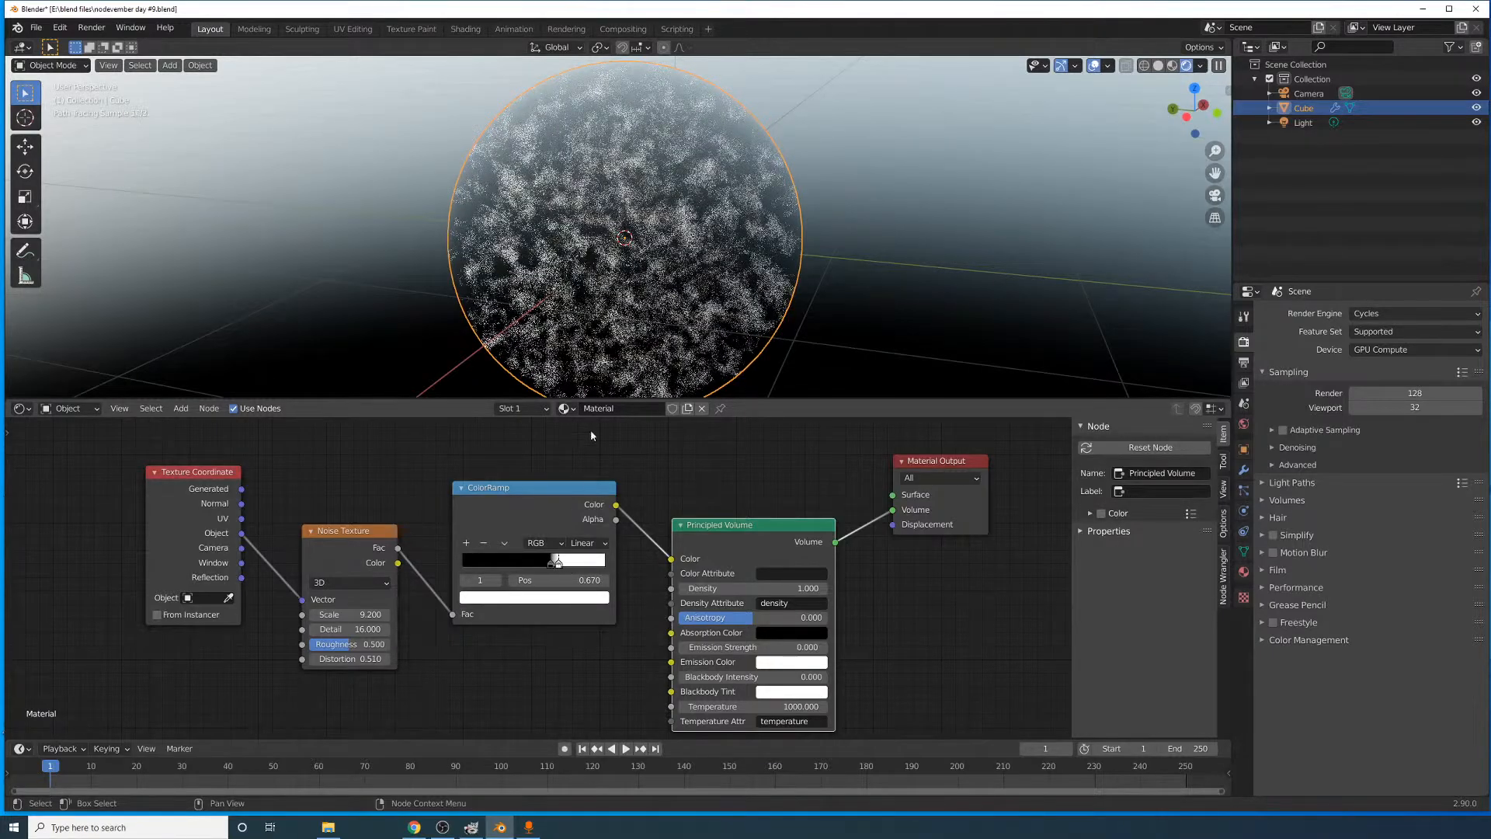
scroll(485, 346, "up", 2)
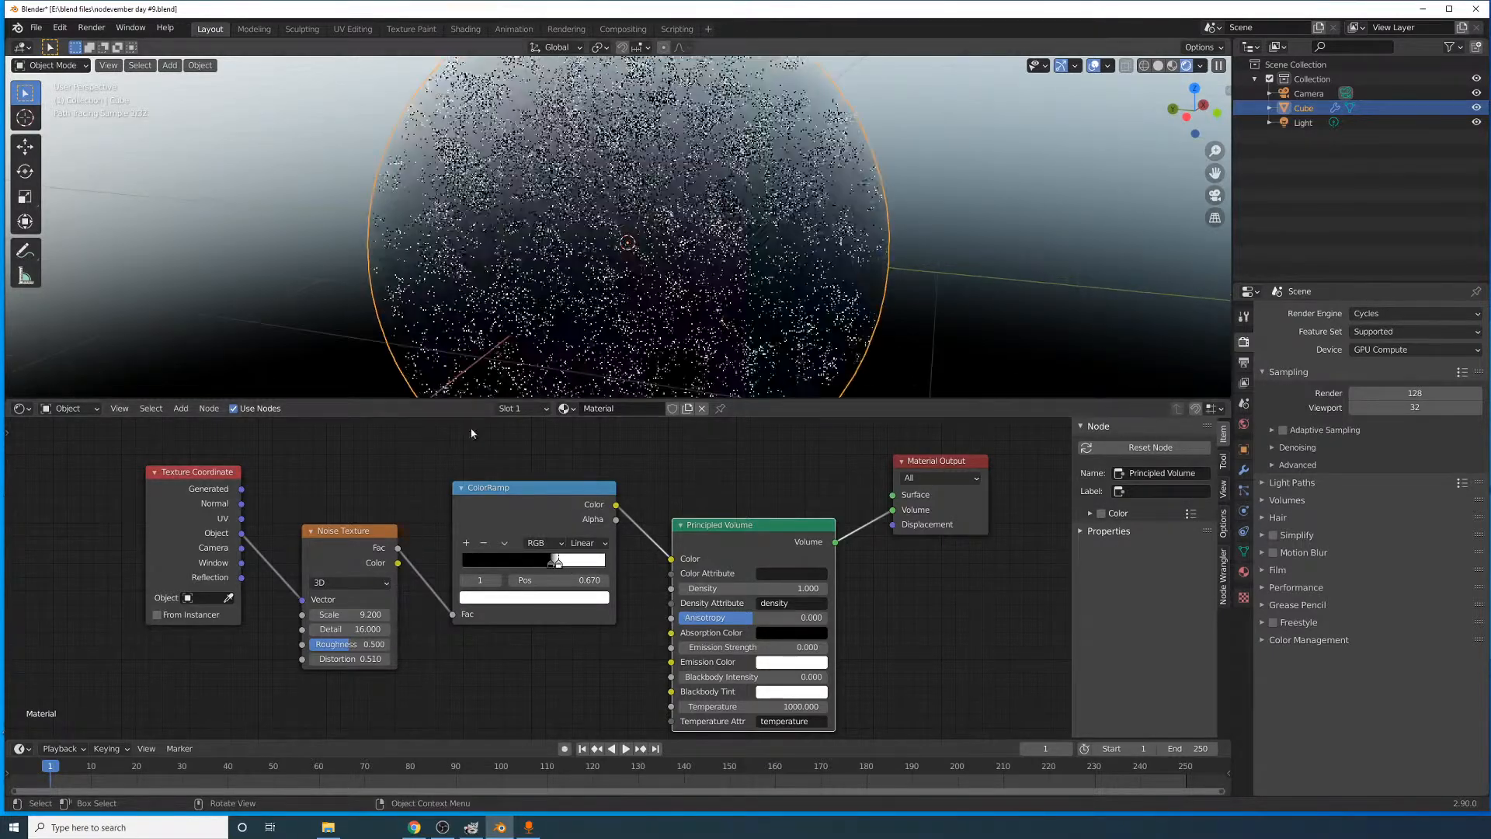
- Set the Noise Texture's Scale to 5
mouse_move(350, 659)
left_mouse_down()
mouse_move(426, 658)
mouse_move(341, 659)
left_mouse_up()
right_click(350, 659)
left_click(349, 615)
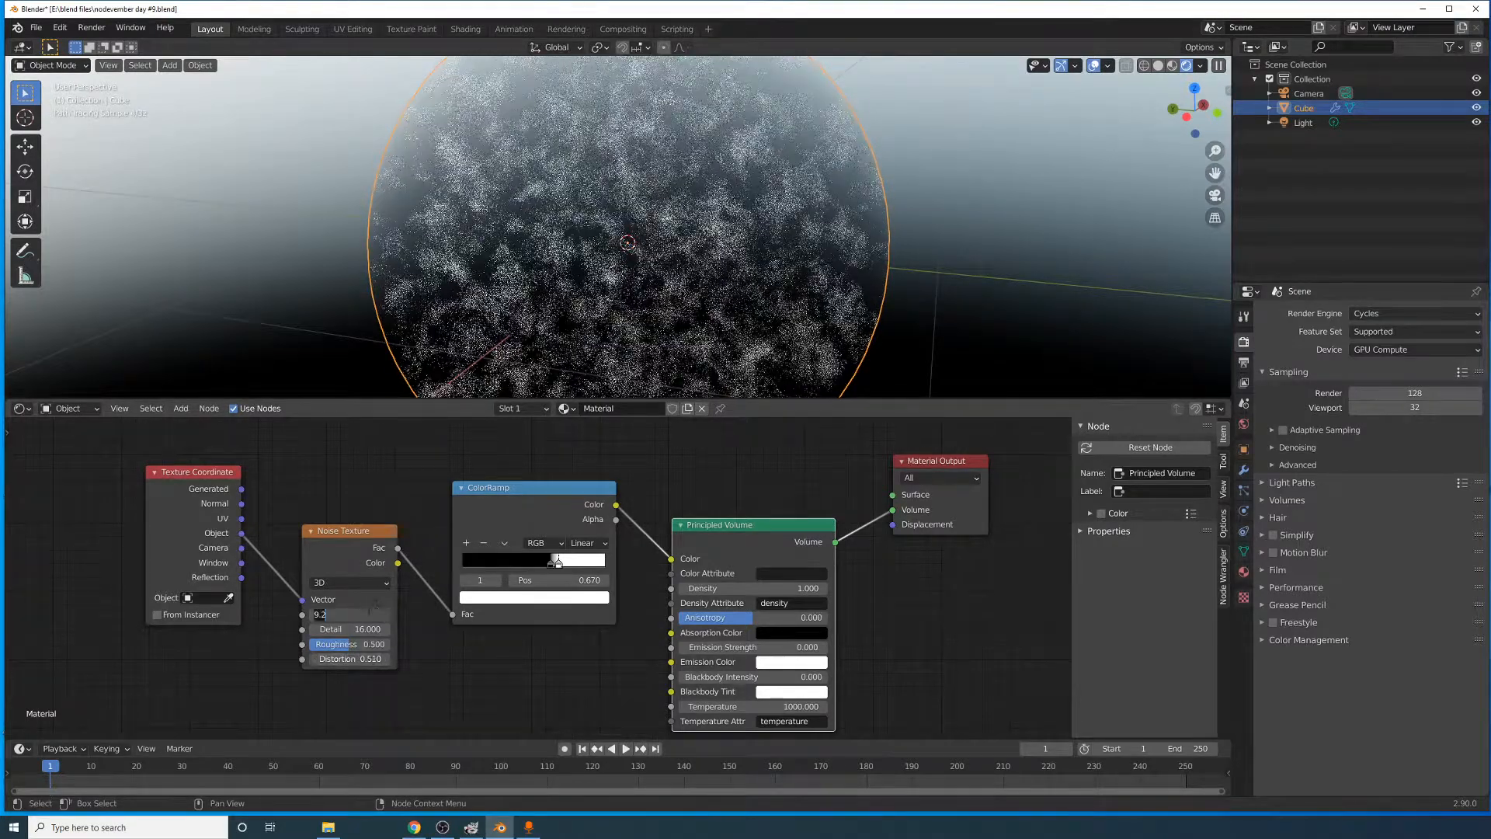
type("5")
key("Return")
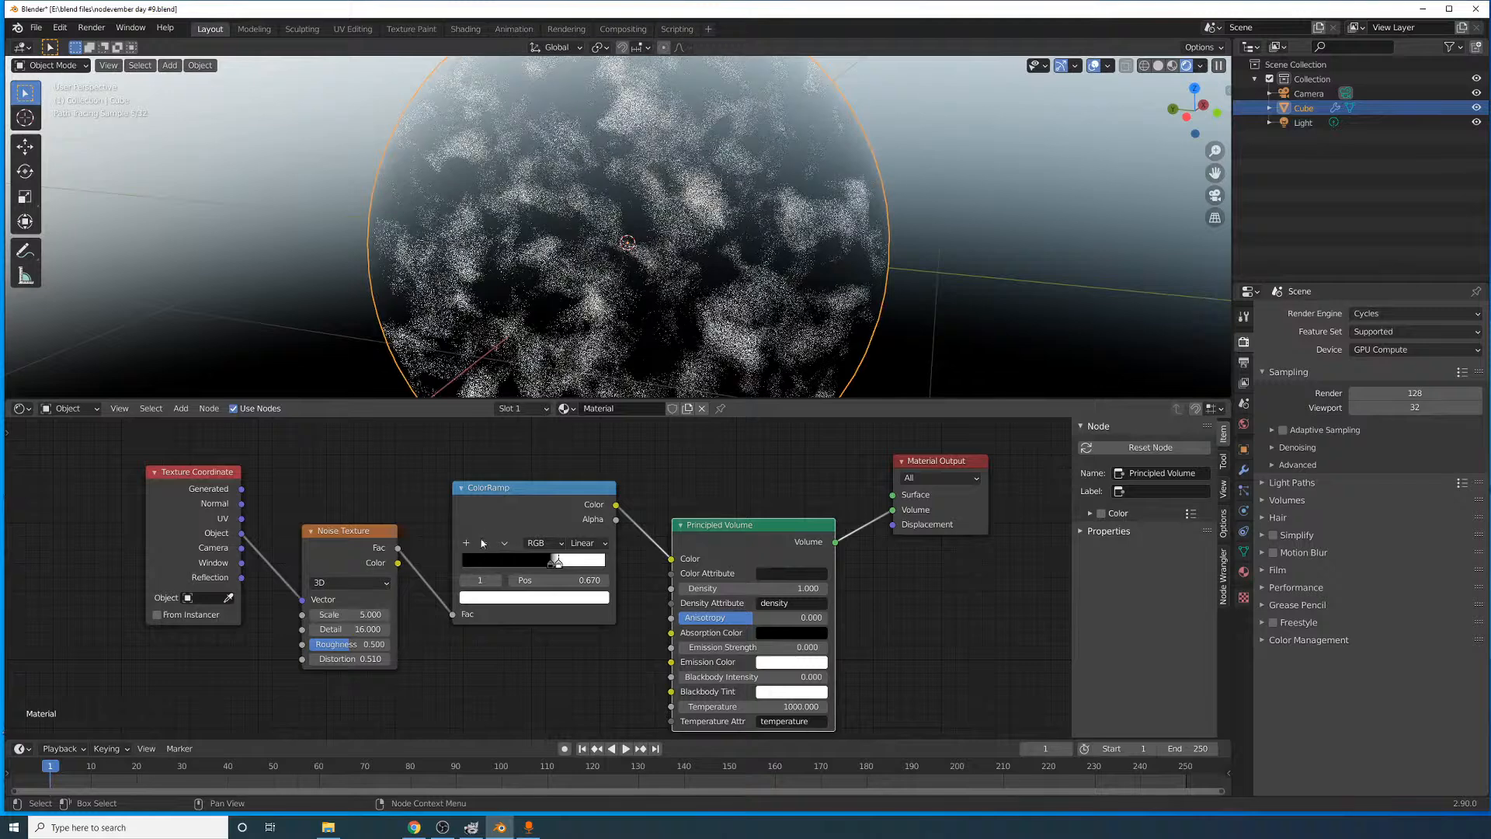
- Insert a Mapping node between the Texture Coordinate and Noise Texture nodes
left_click(181, 409)
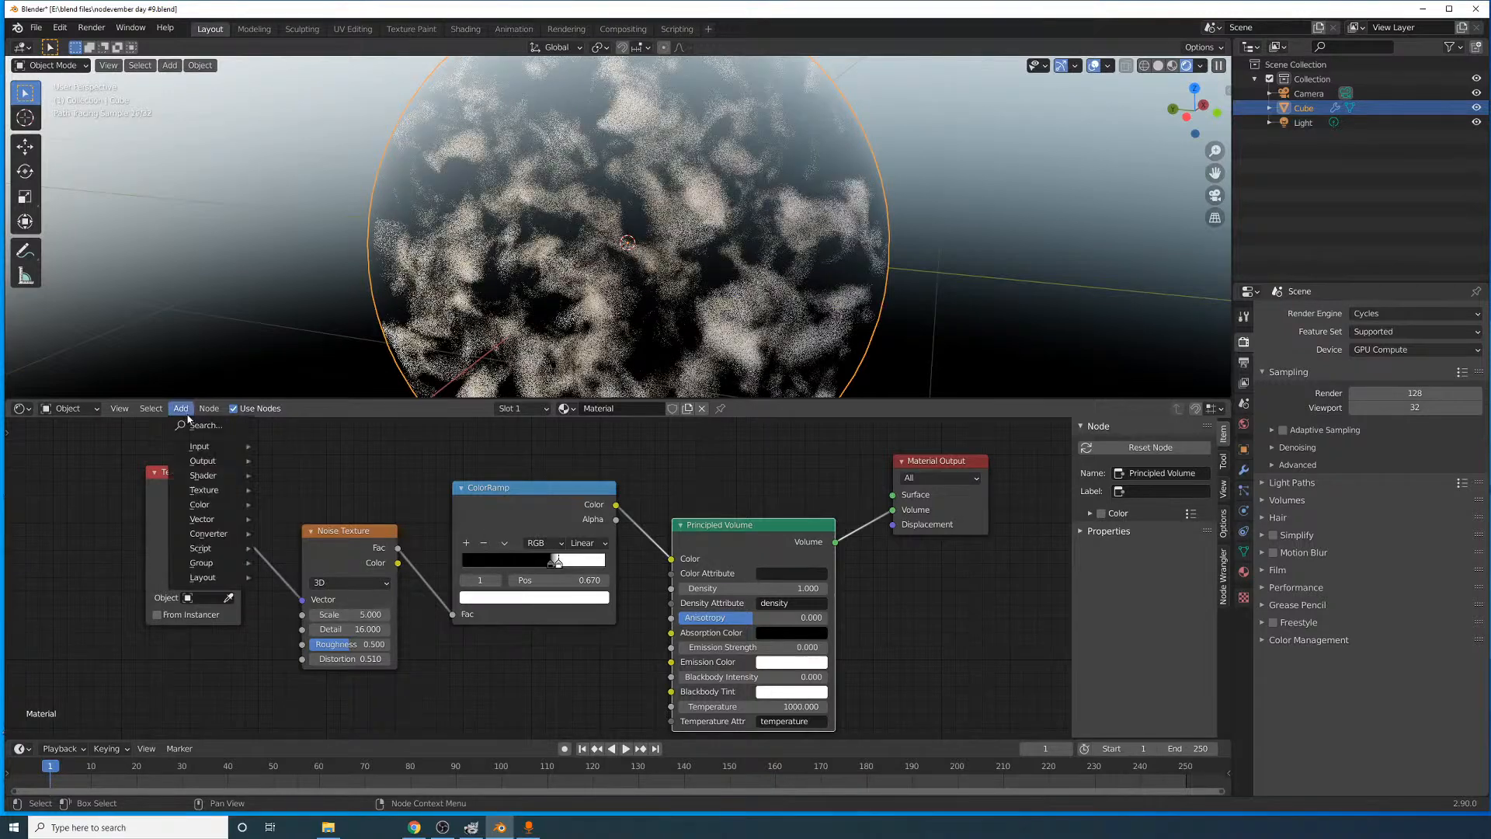
left_click(193, 426)
type("mapping")
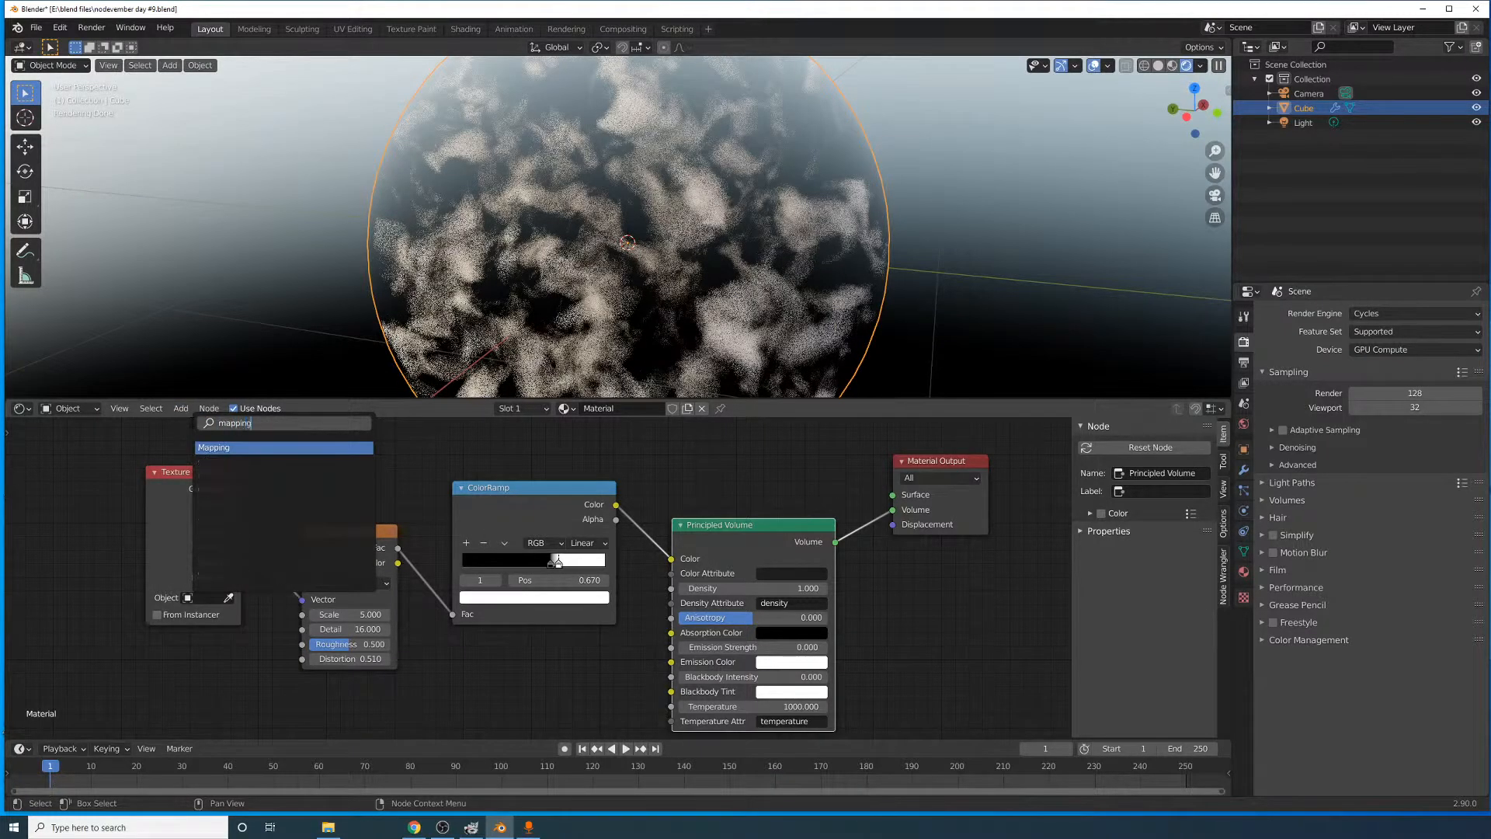
key("Return")
left_click(210, 483)
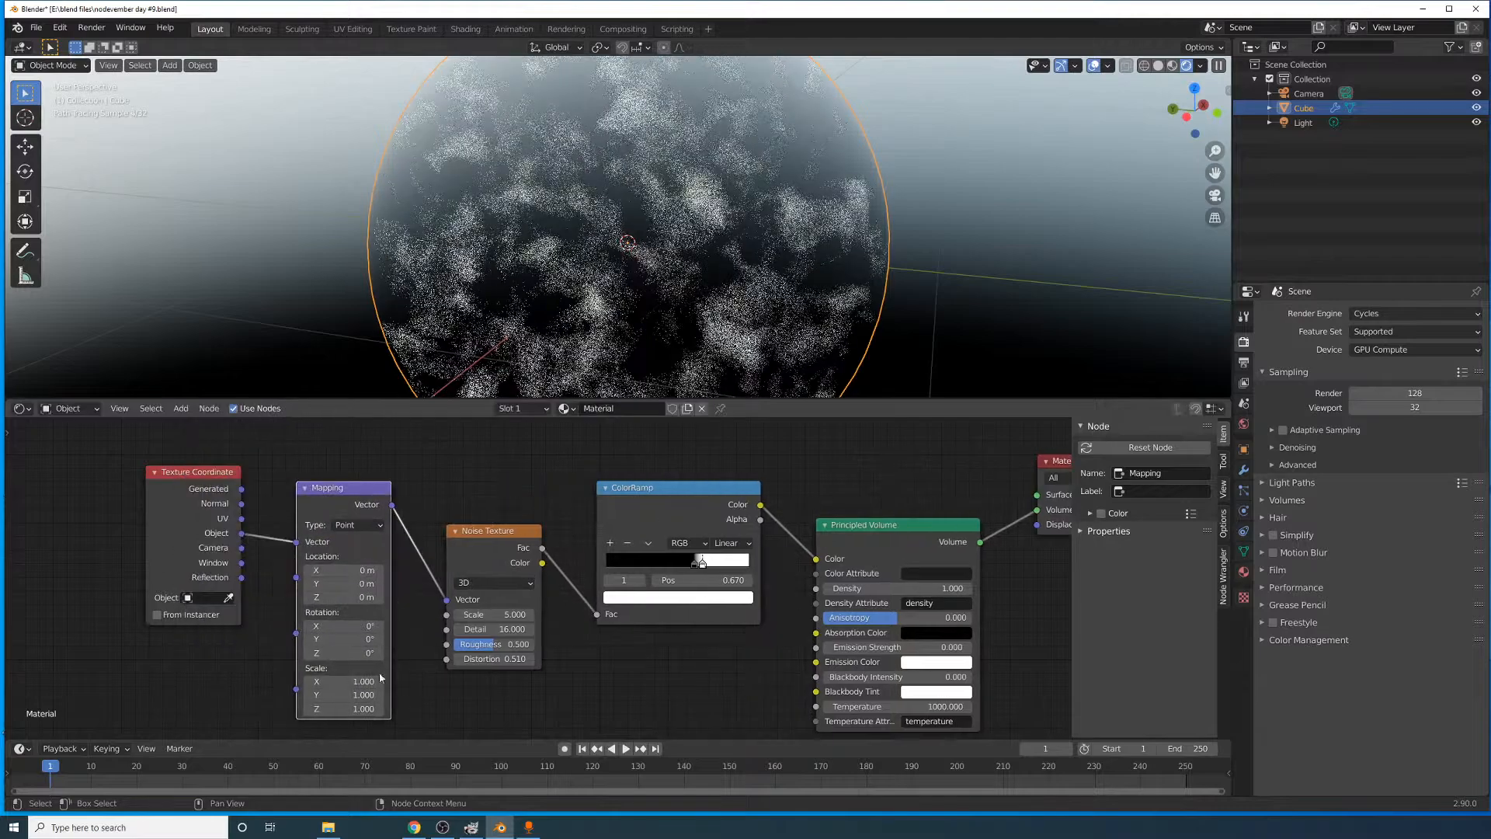
- Set the Mapping node's Z Scale to 0.2 to stretch the noise vertically, keeping the sphere selected
left_click_drag(352, 708, 466, 708)
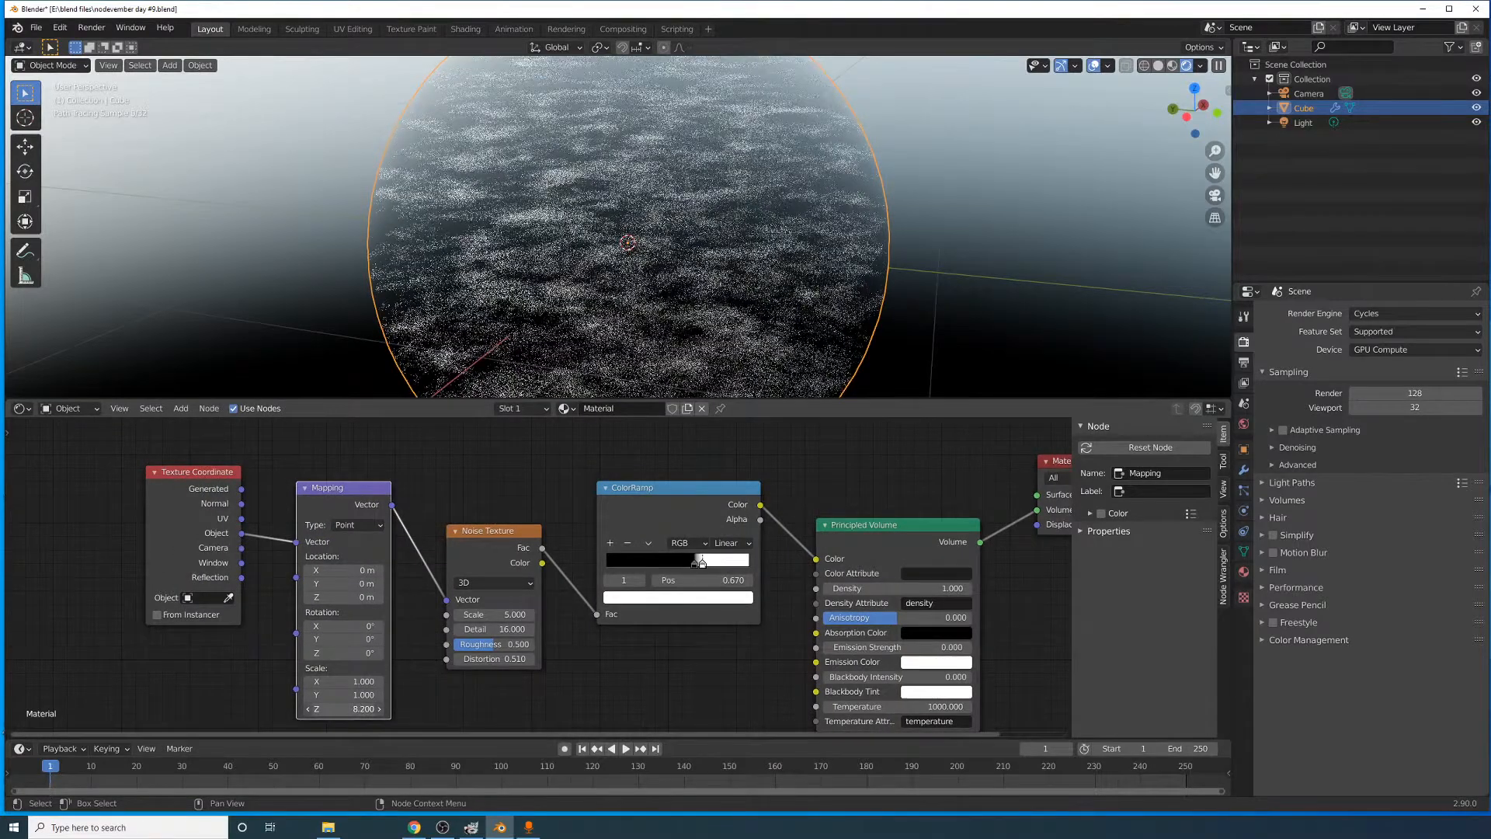
key("ctrl+z")
left_click_drag(352, 709, 306, 708)
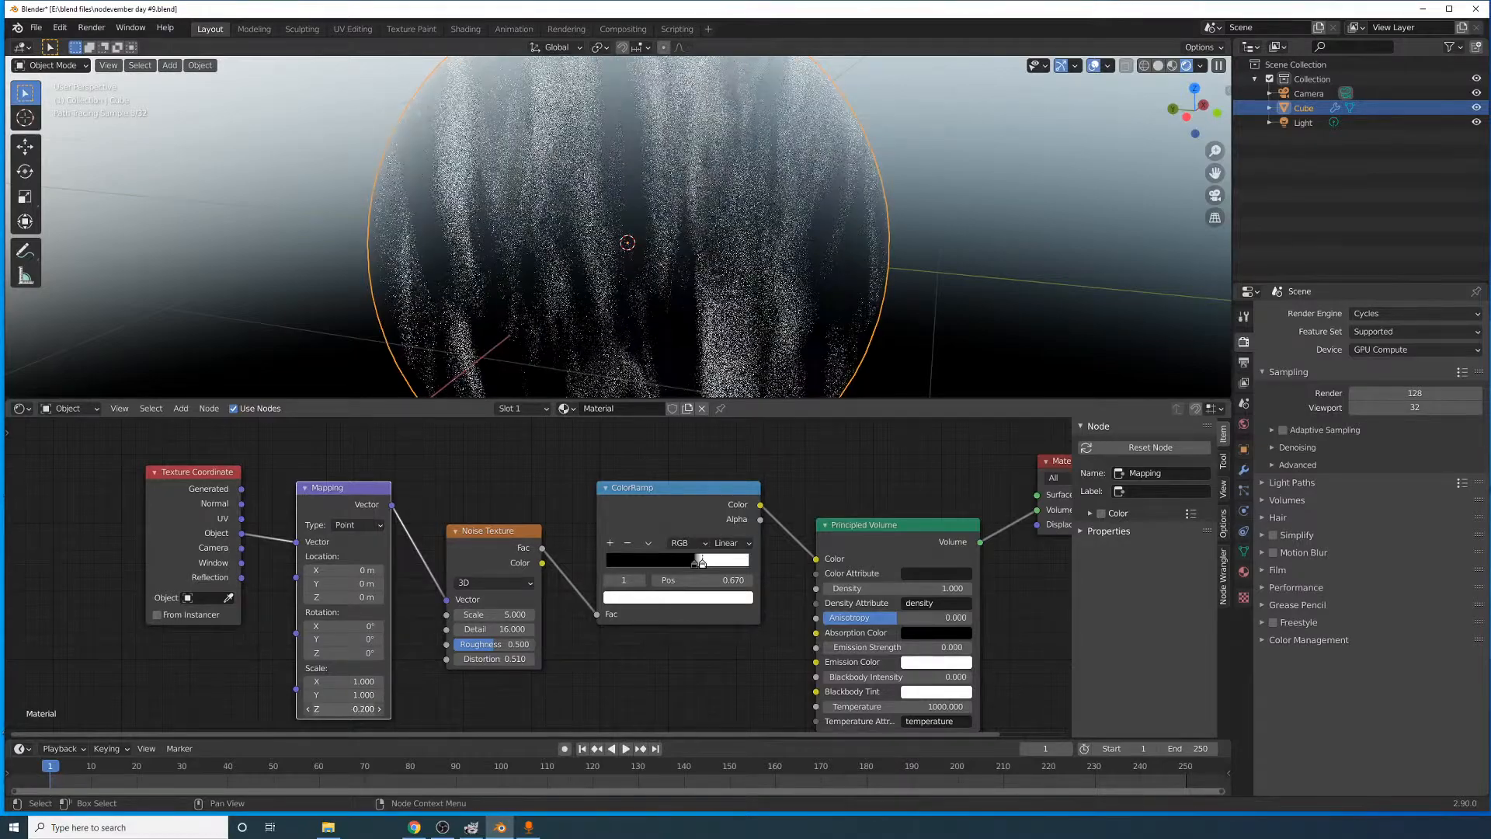
scroll(875, 249, "down", 4)
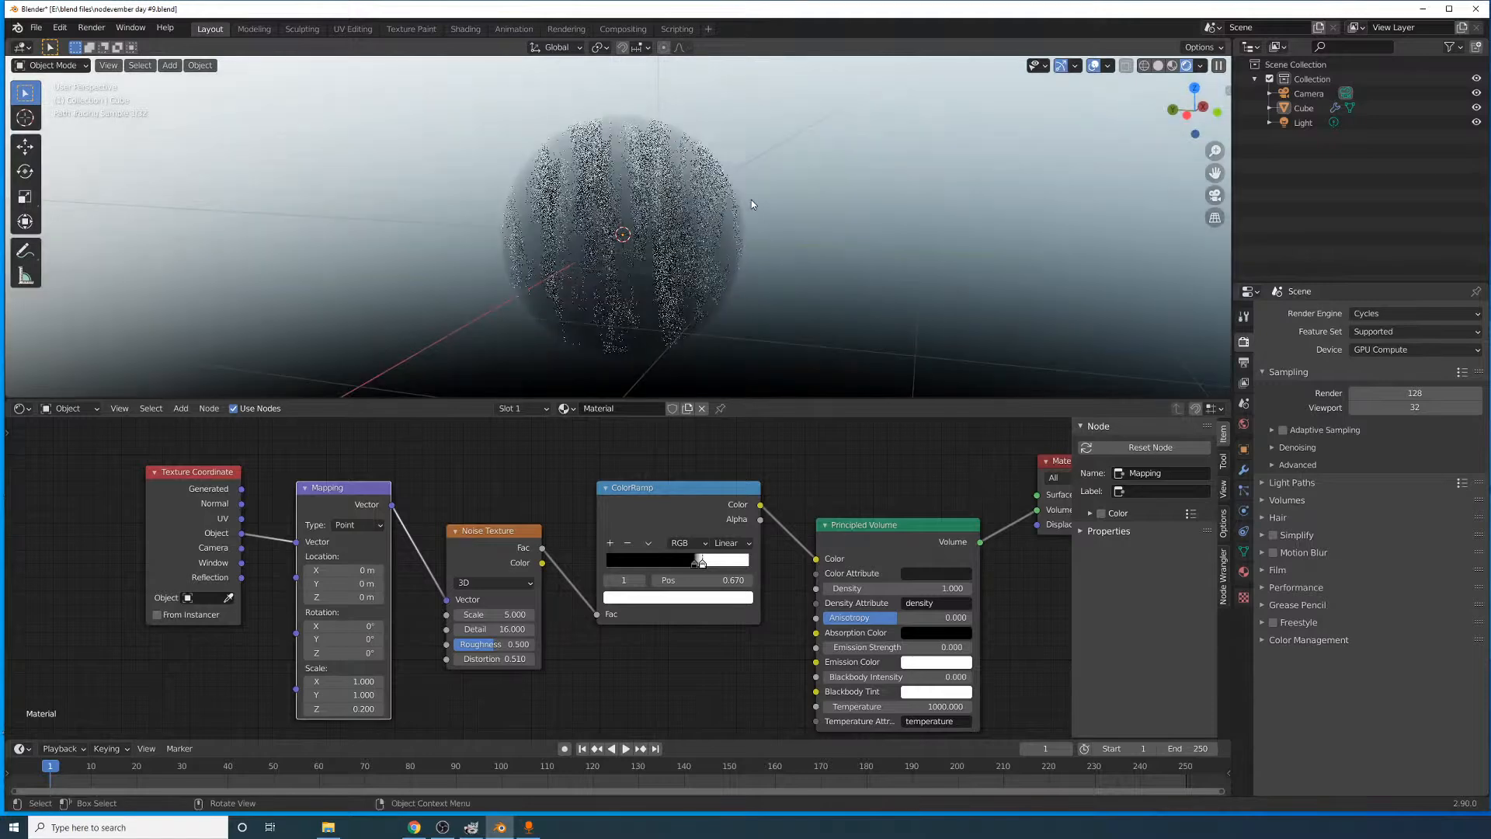
left_click(748, 209)
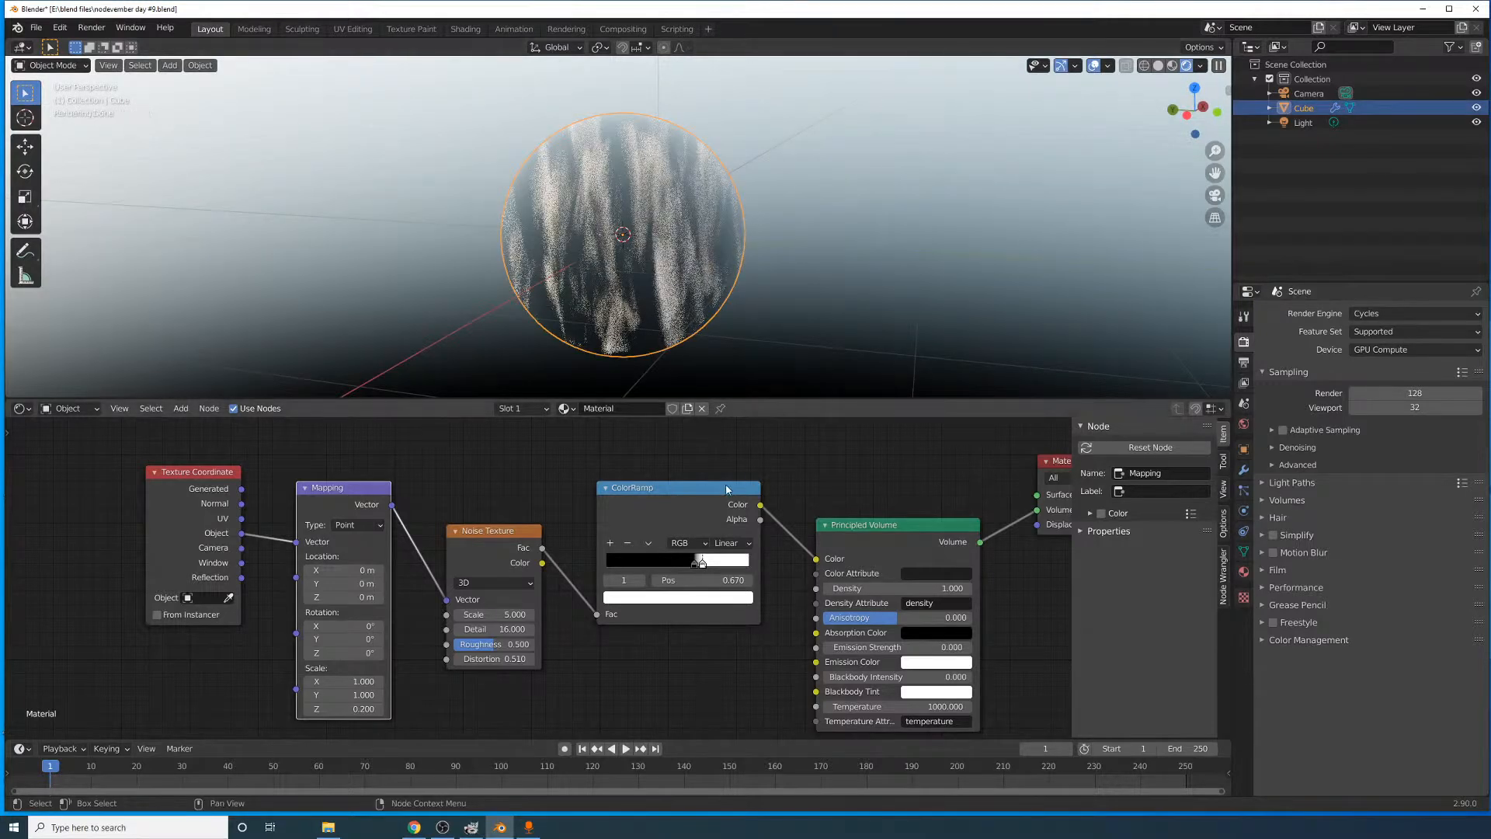
- Move the ColorRamp link from the Principled Volume's Color to its Density input and try a pink Color
middle_click_drag(829, 557, 810, 540)
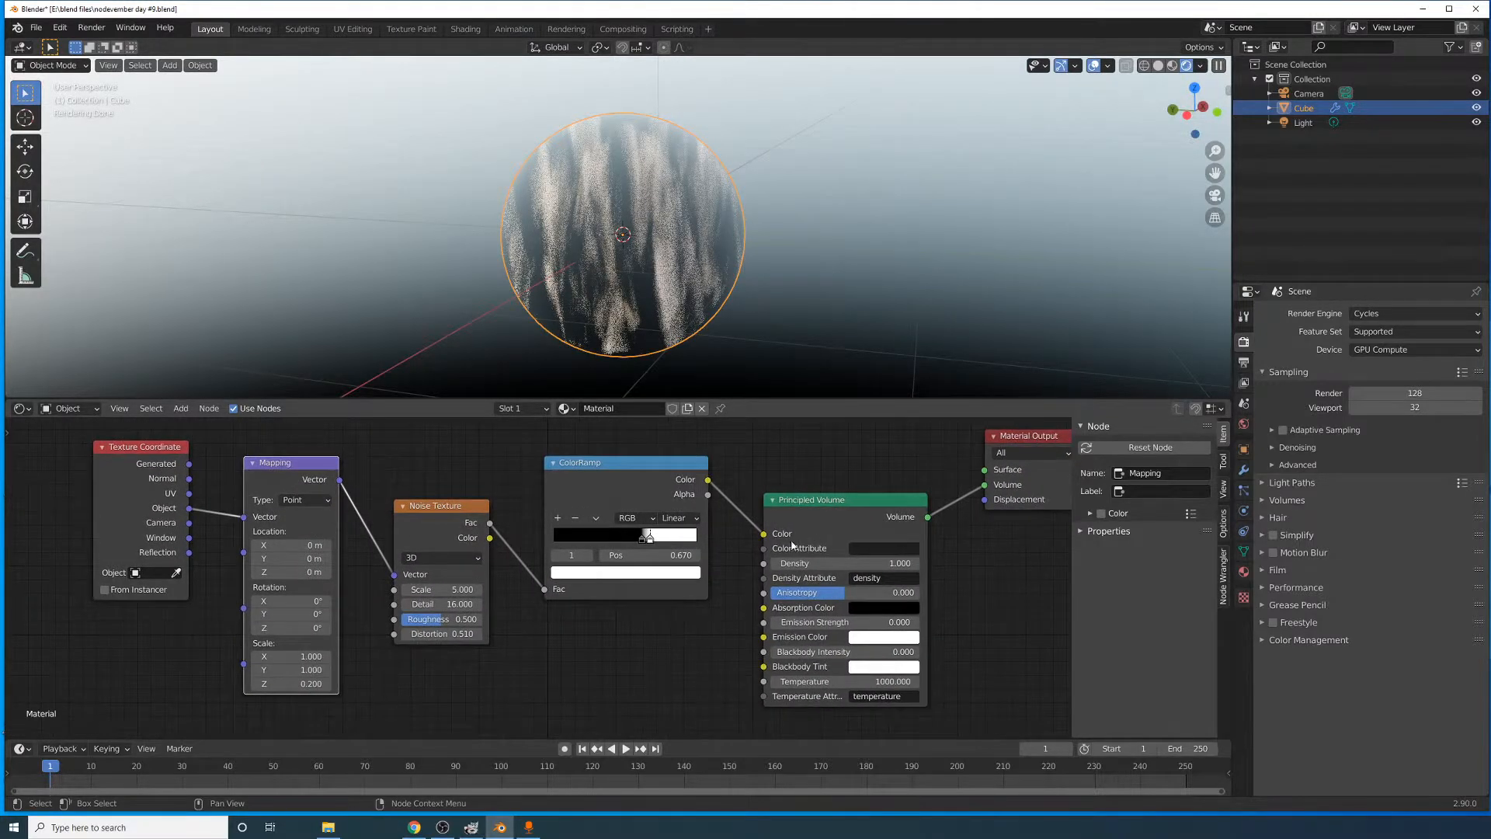
left_click_drag(766, 536, 764, 564)
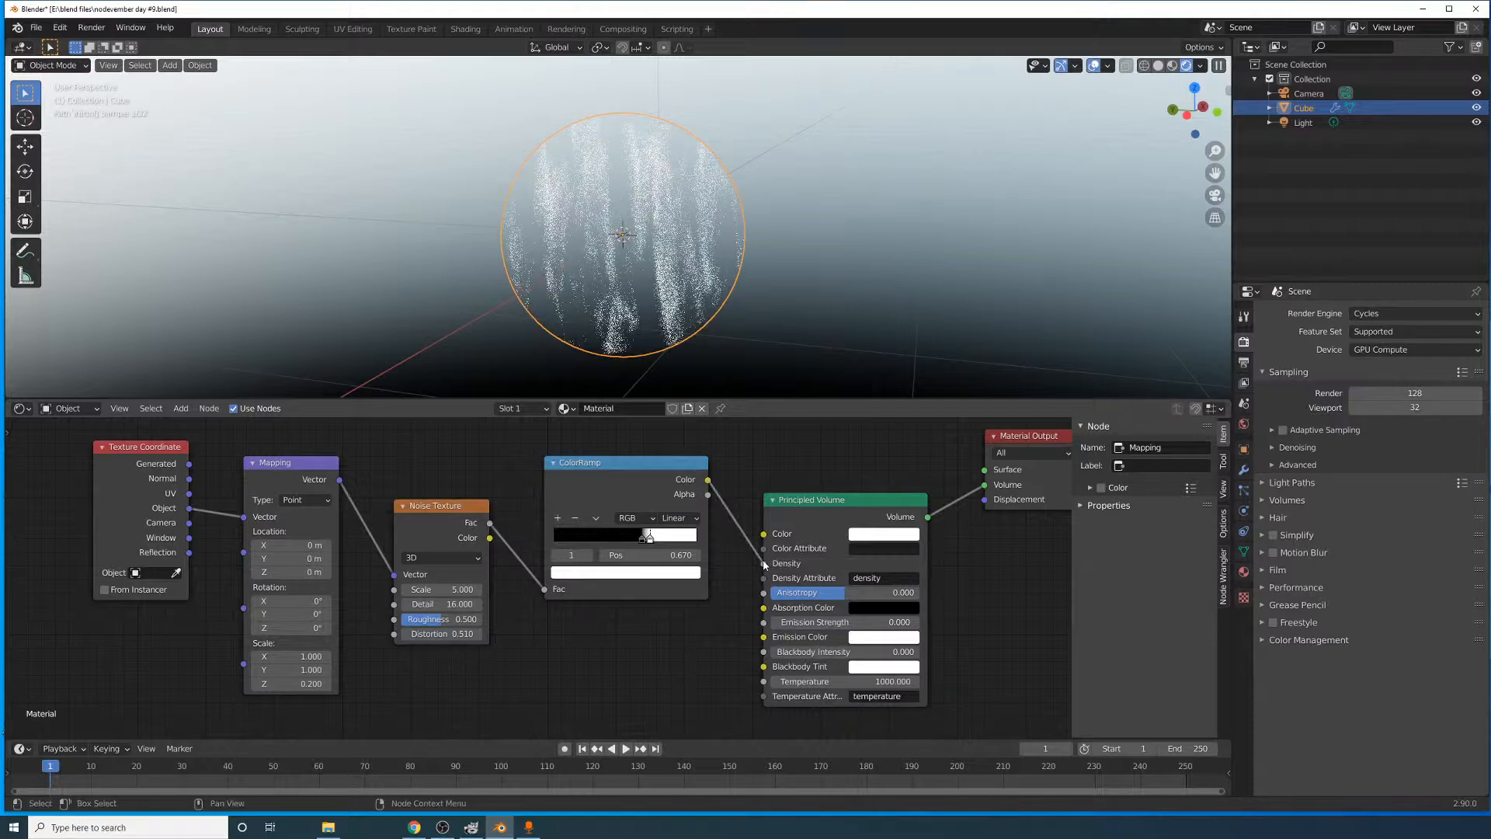
scroll(711, 245, "up", 2)
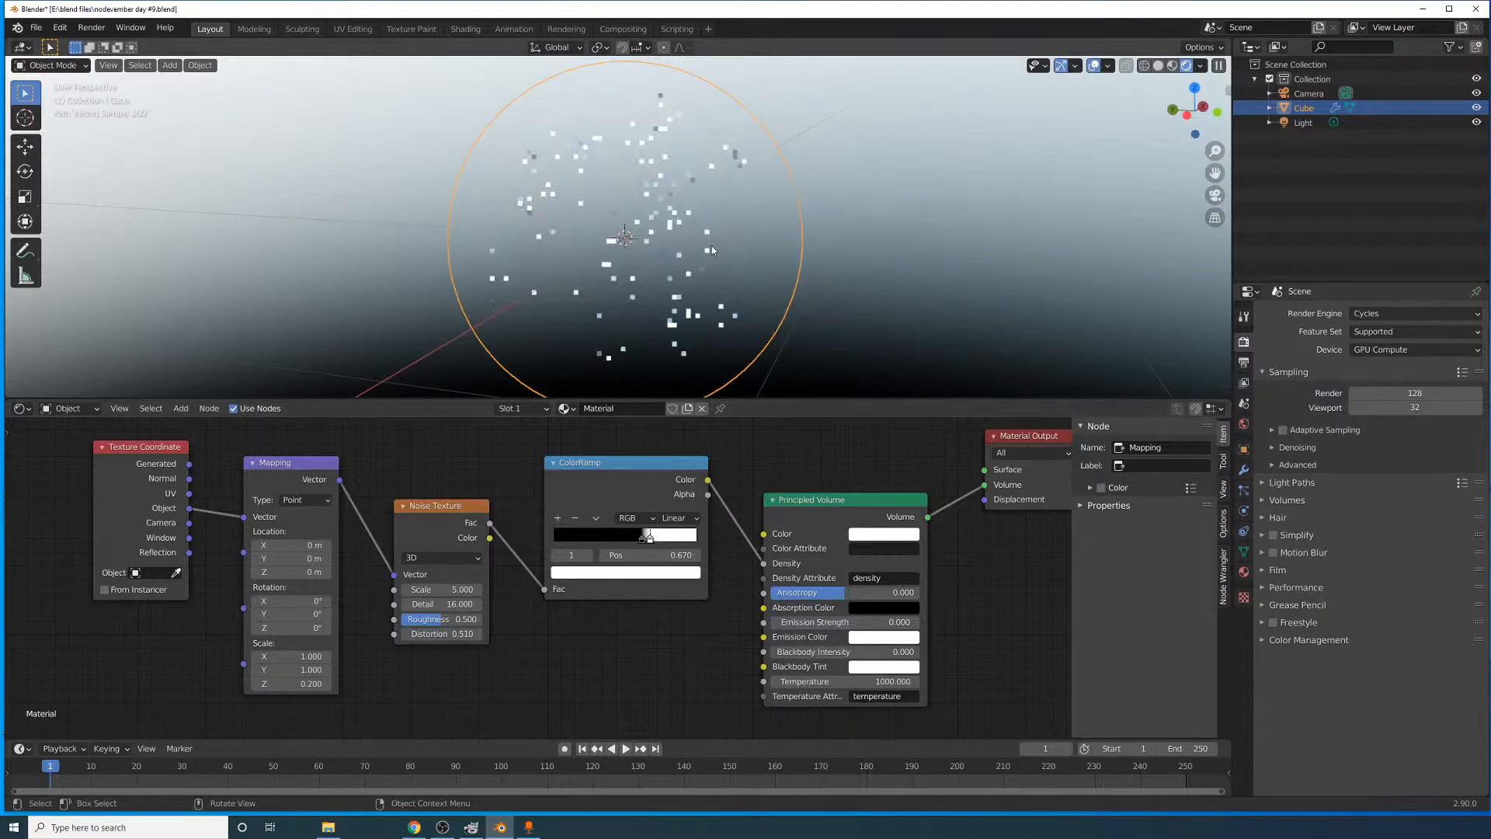
left_click(884, 534)
left_click_drag(926, 358, 911, 415)
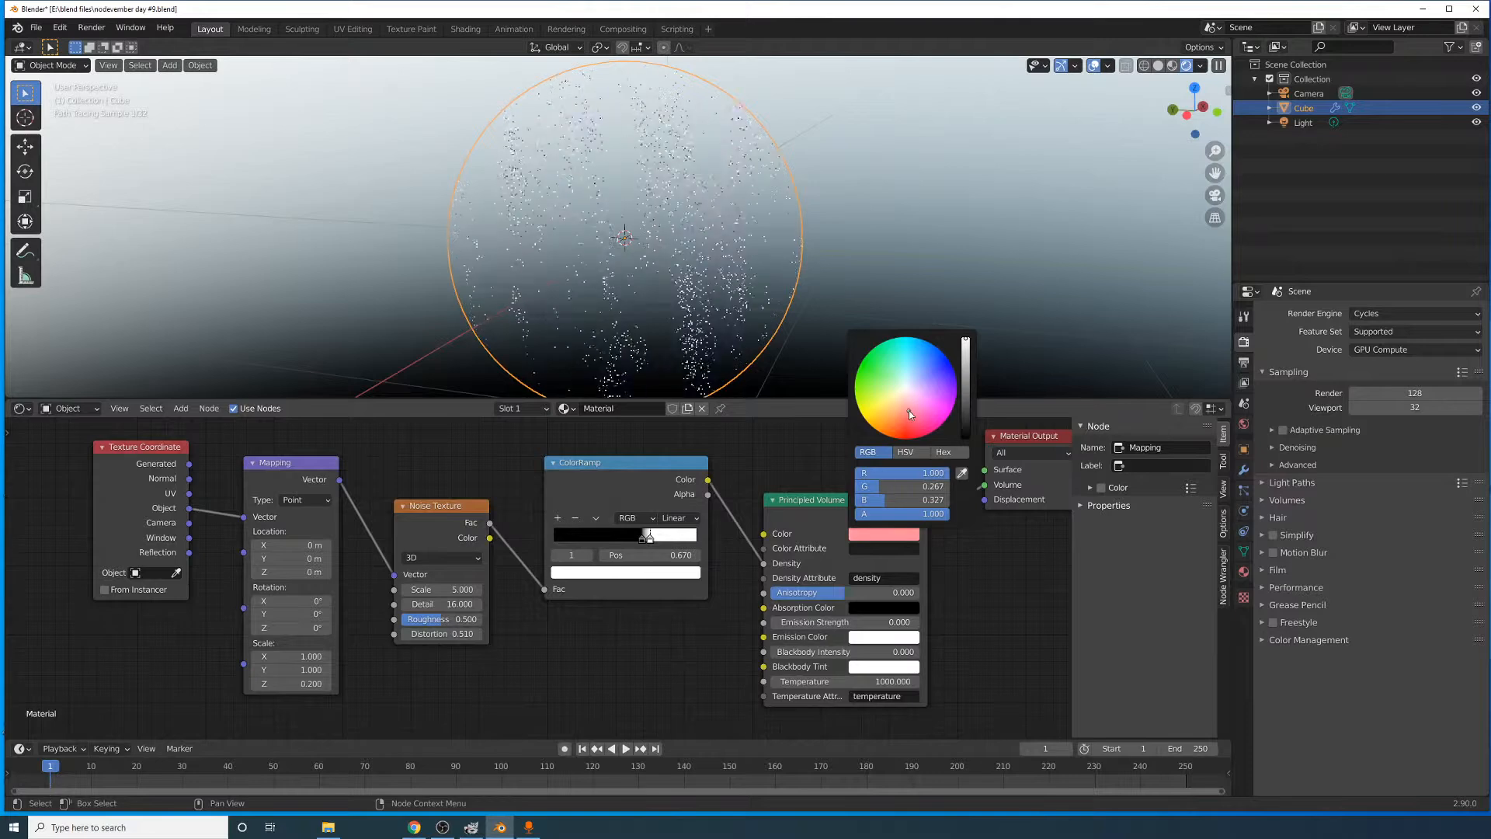
- Try different hues for the Principled Volume's Emission Color and set it to a light orange
left_click(884, 636)
mouse_move(916, 493)
left_mouse_down()
mouse_move(927, 449)
mouse_move(896, 538)
mouse_move(878, 523)
left_mouse_up()
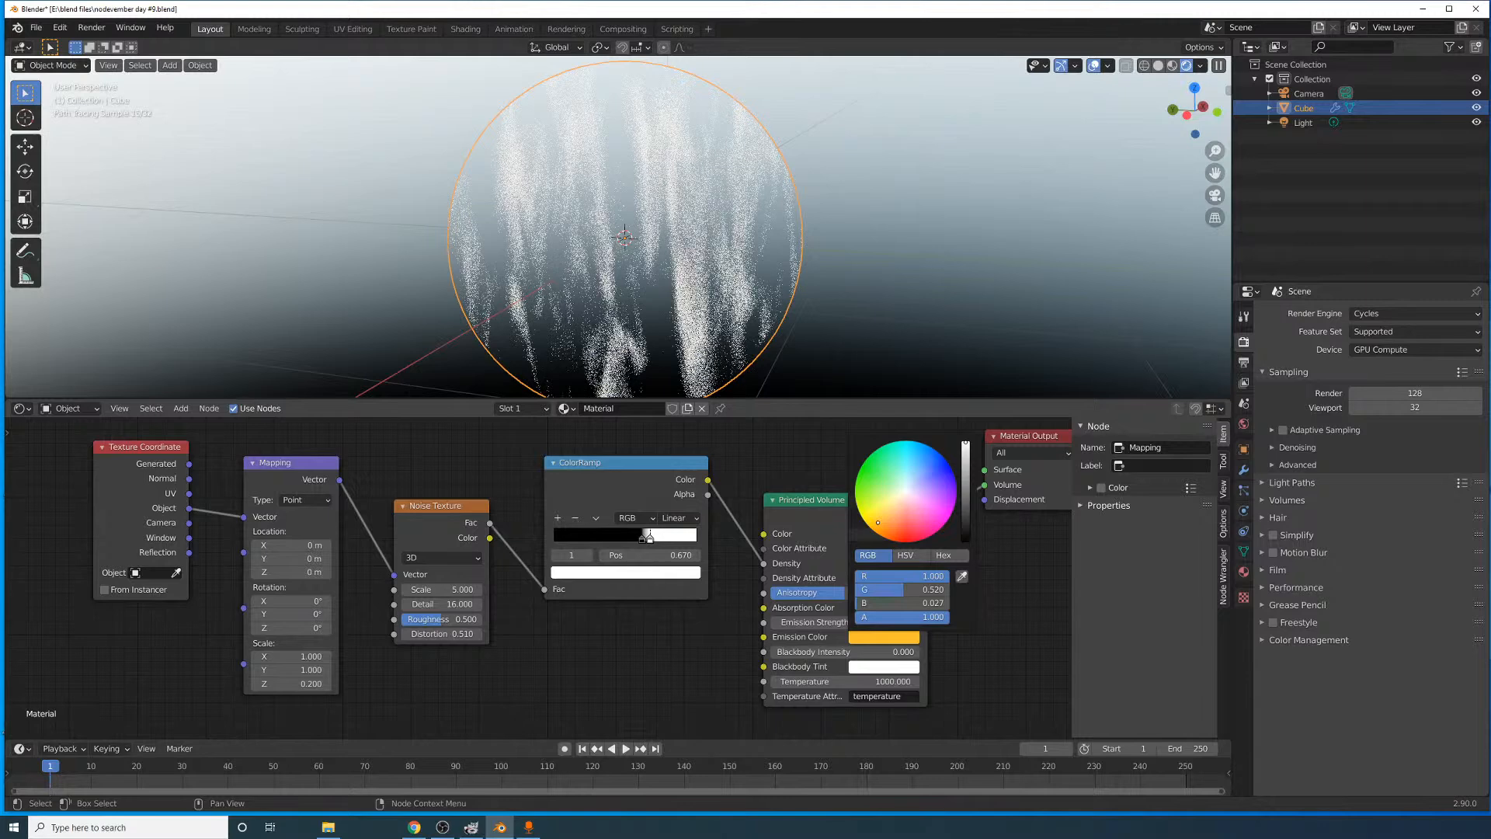
right_click(880, 523)
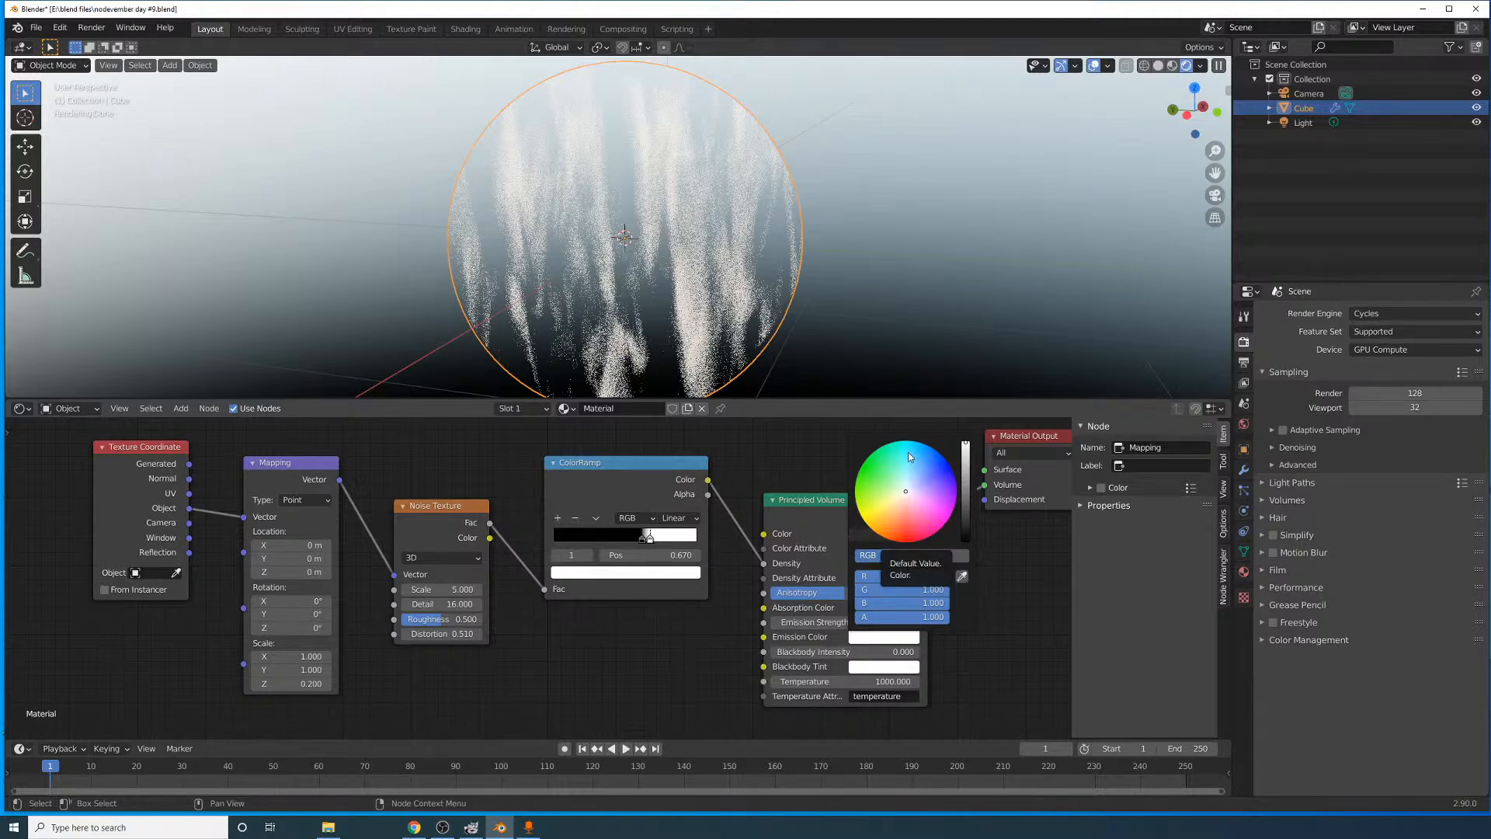
mouse_move(910, 452)
left_mouse_down()
mouse_move(929, 458)
mouse_move(912, 449)
left_mouse_up()
right_click(922, 465)
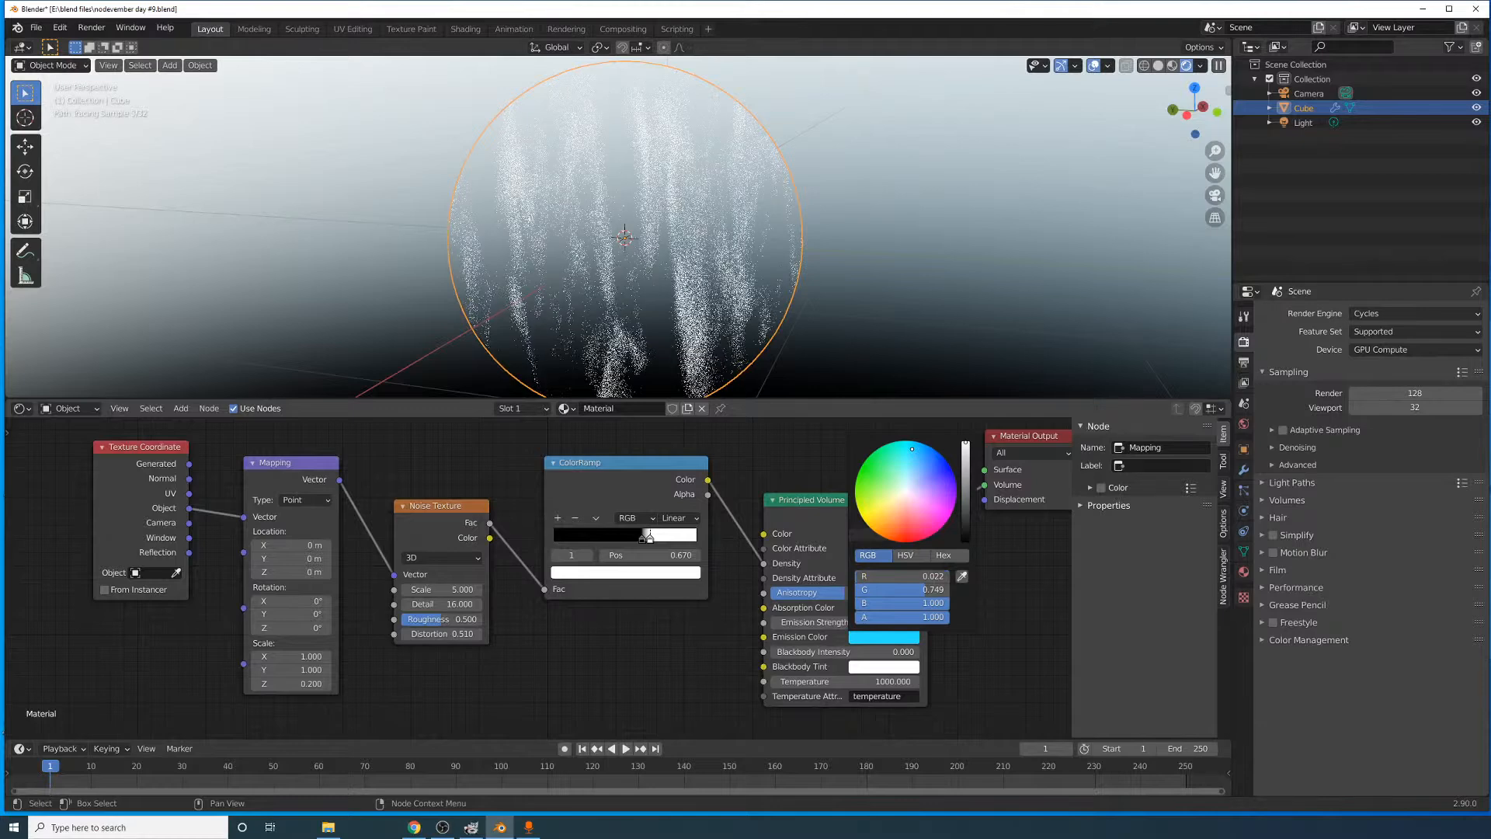
right_click(912, 449)
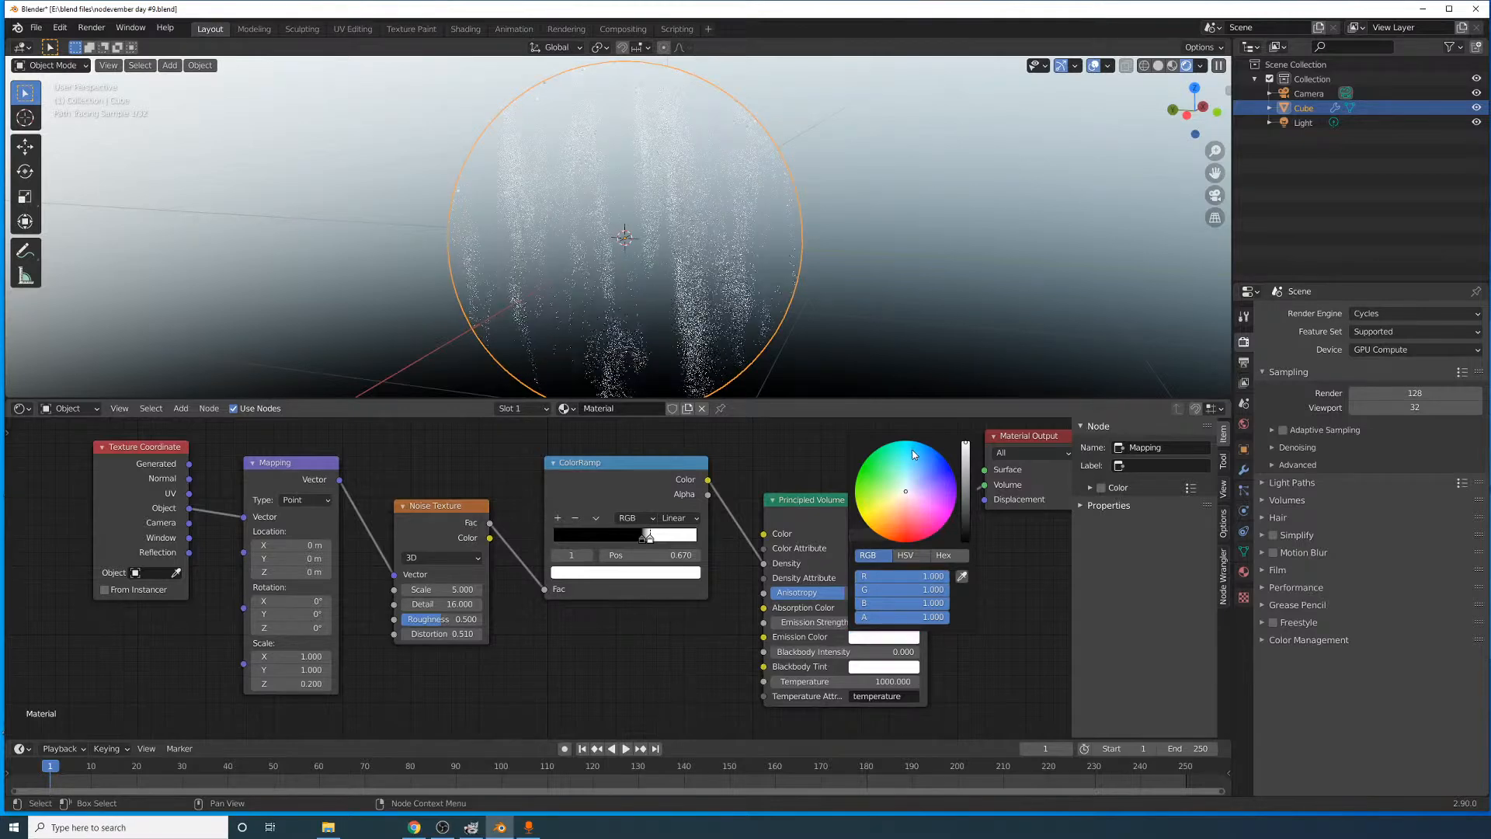
left_click(896, 526)
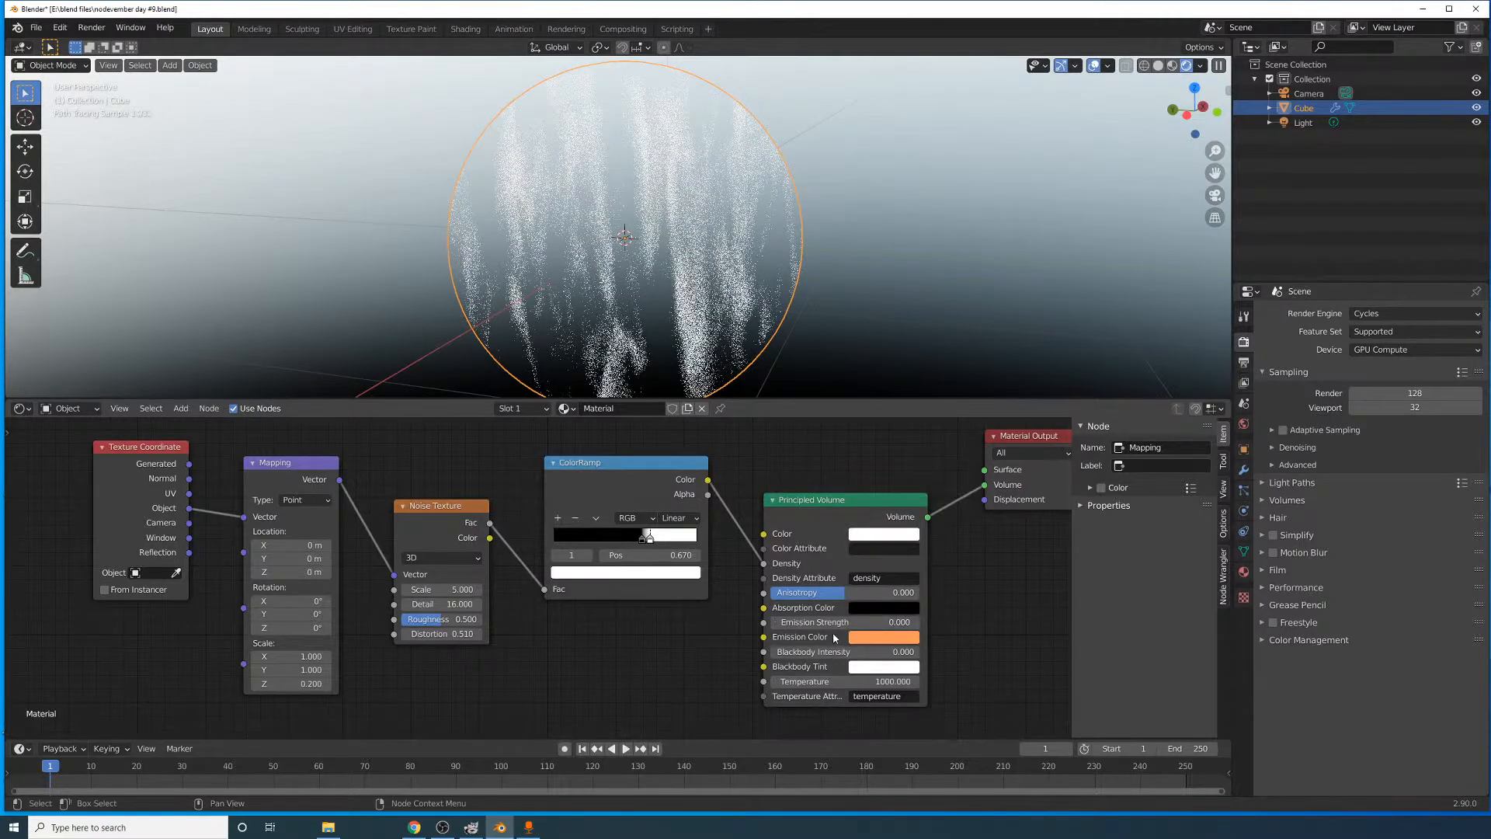
- Move the Principled Volume node up slightly and connect the ColorRamp's Color output to its Emission Strength
left_click_drag(836, 622, 860, 650)
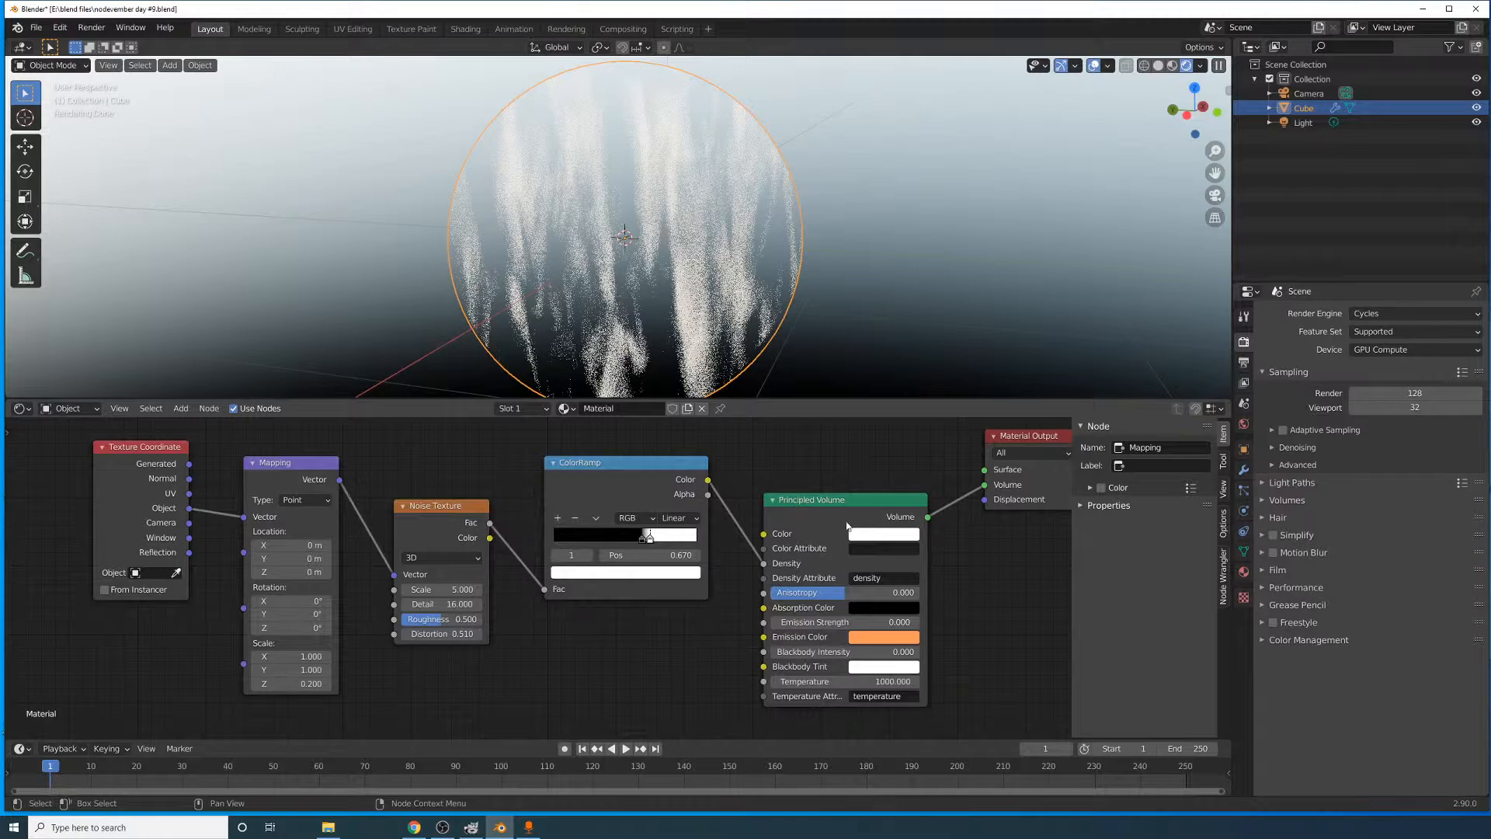
left_click_drag(846, 527, 855, 491)
left_click_drag(855, 587, 774, 588)
left_click(710, 484)
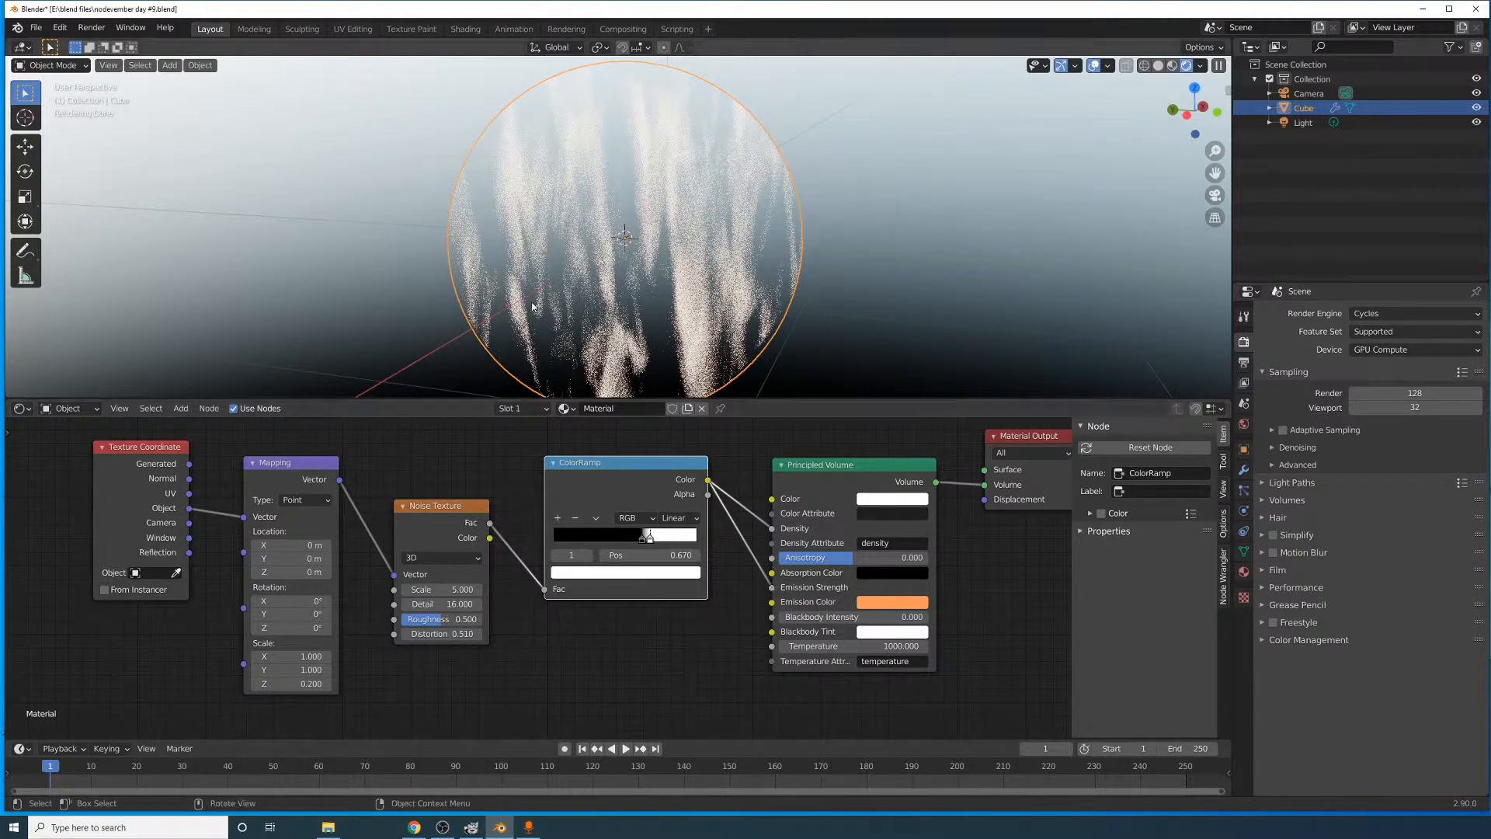
- Insert a Map Range node between the ColorRamp and Emission Strength and set its To Max to 43.3
left_click(182, 409)
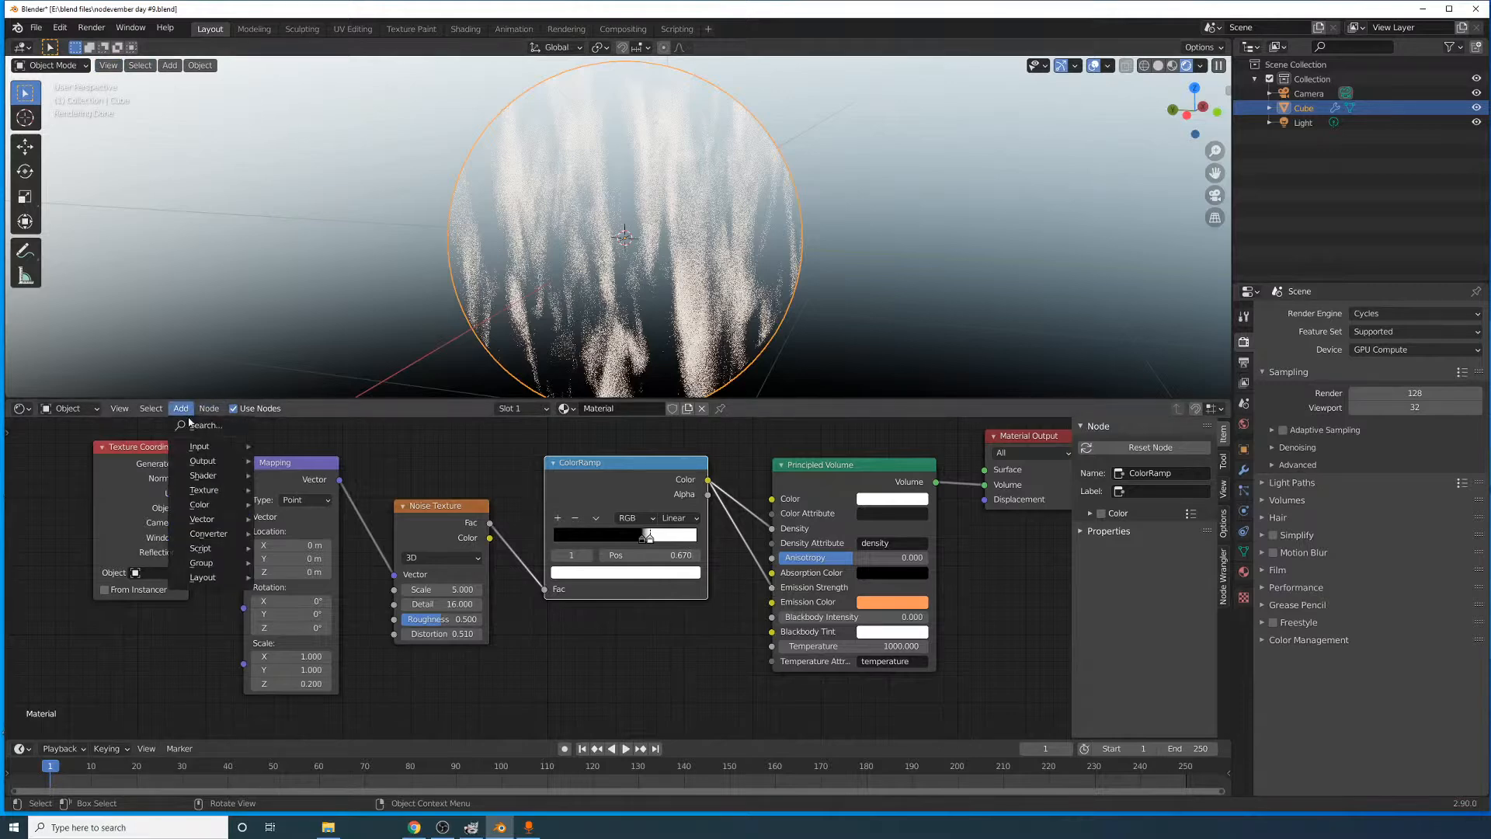
left_click(194, 425)
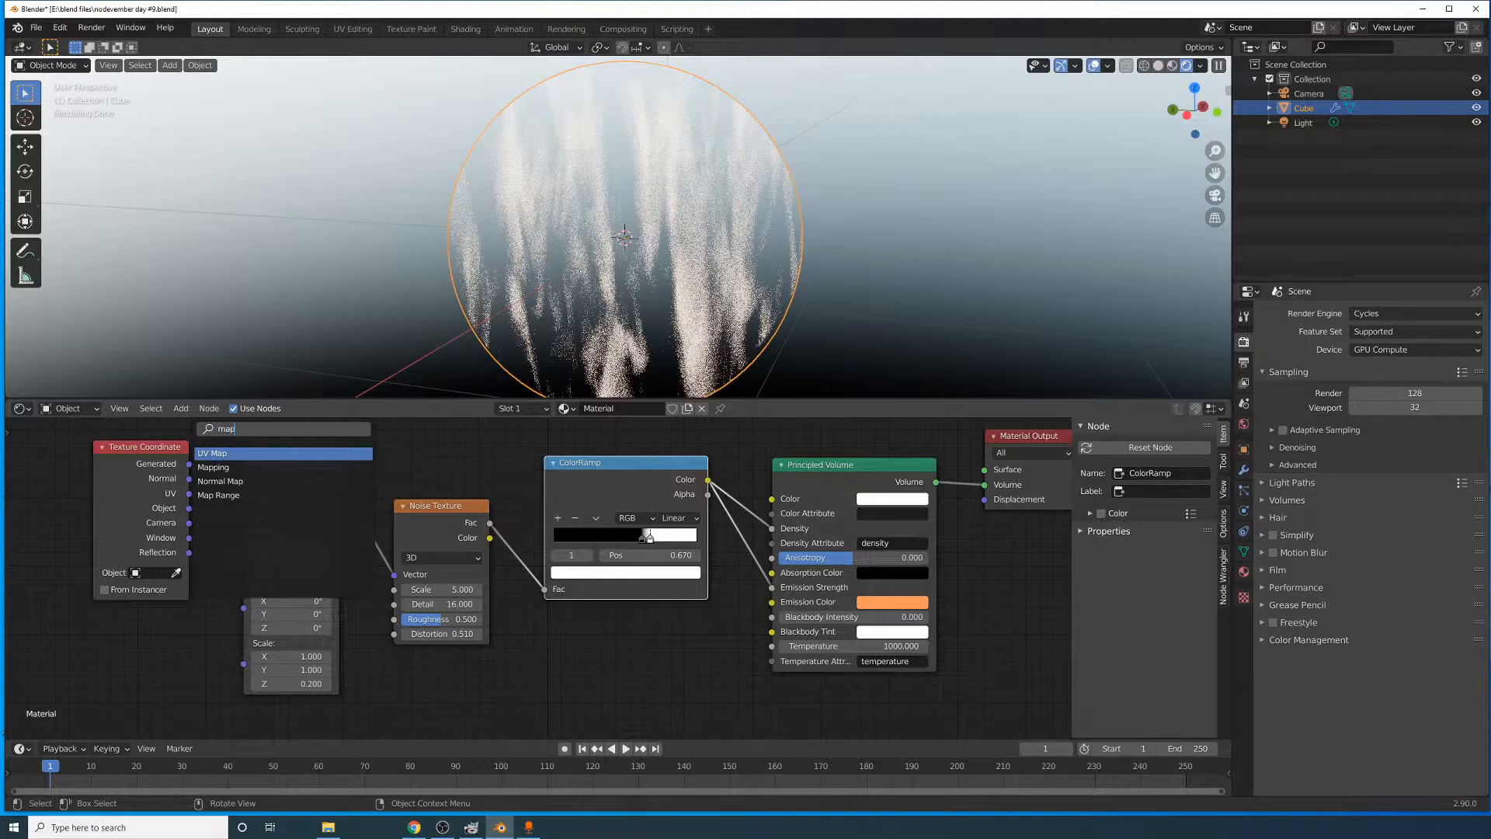
type("map")
left_click(219, 494)
left_click(814, 536)
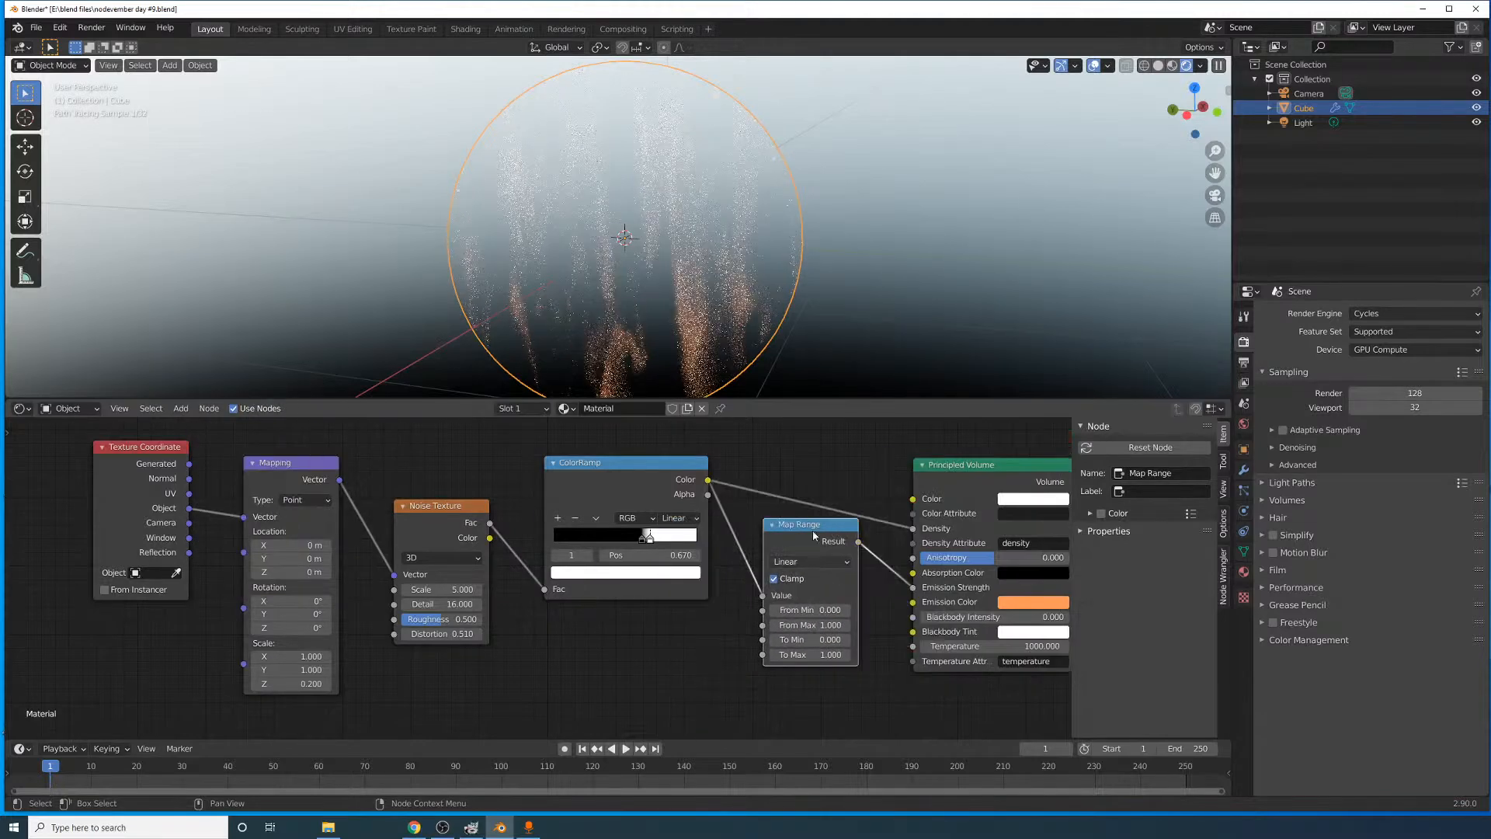
middle_click_drag(845, 644, 628, 610)
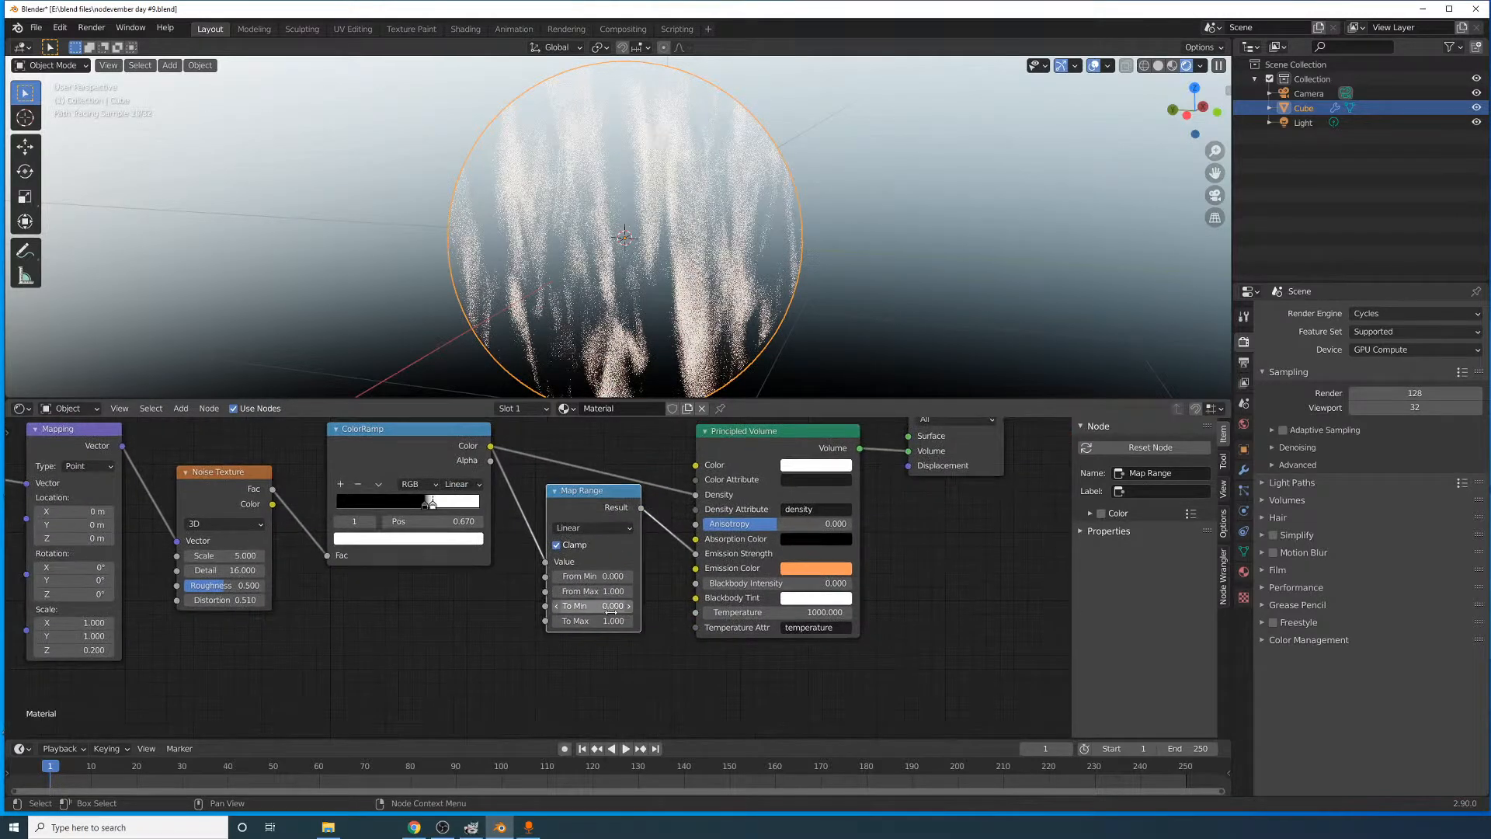
left_click_drag(612, 619, 777, 619)
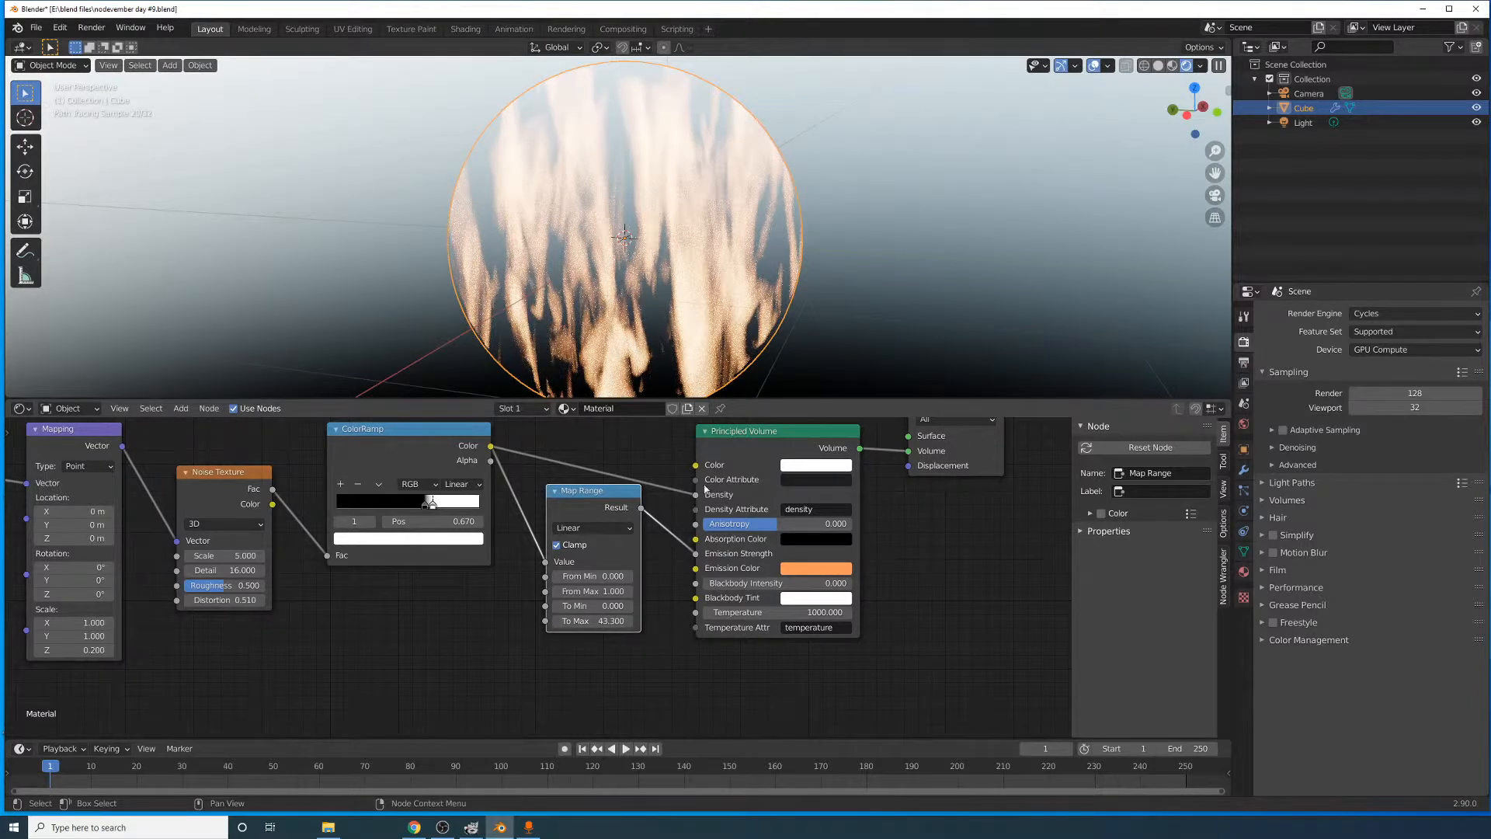
- Set the Map Range node's To Max to 50 and move the node down slightly
middle_click_drag(609, 626, 619, 667)
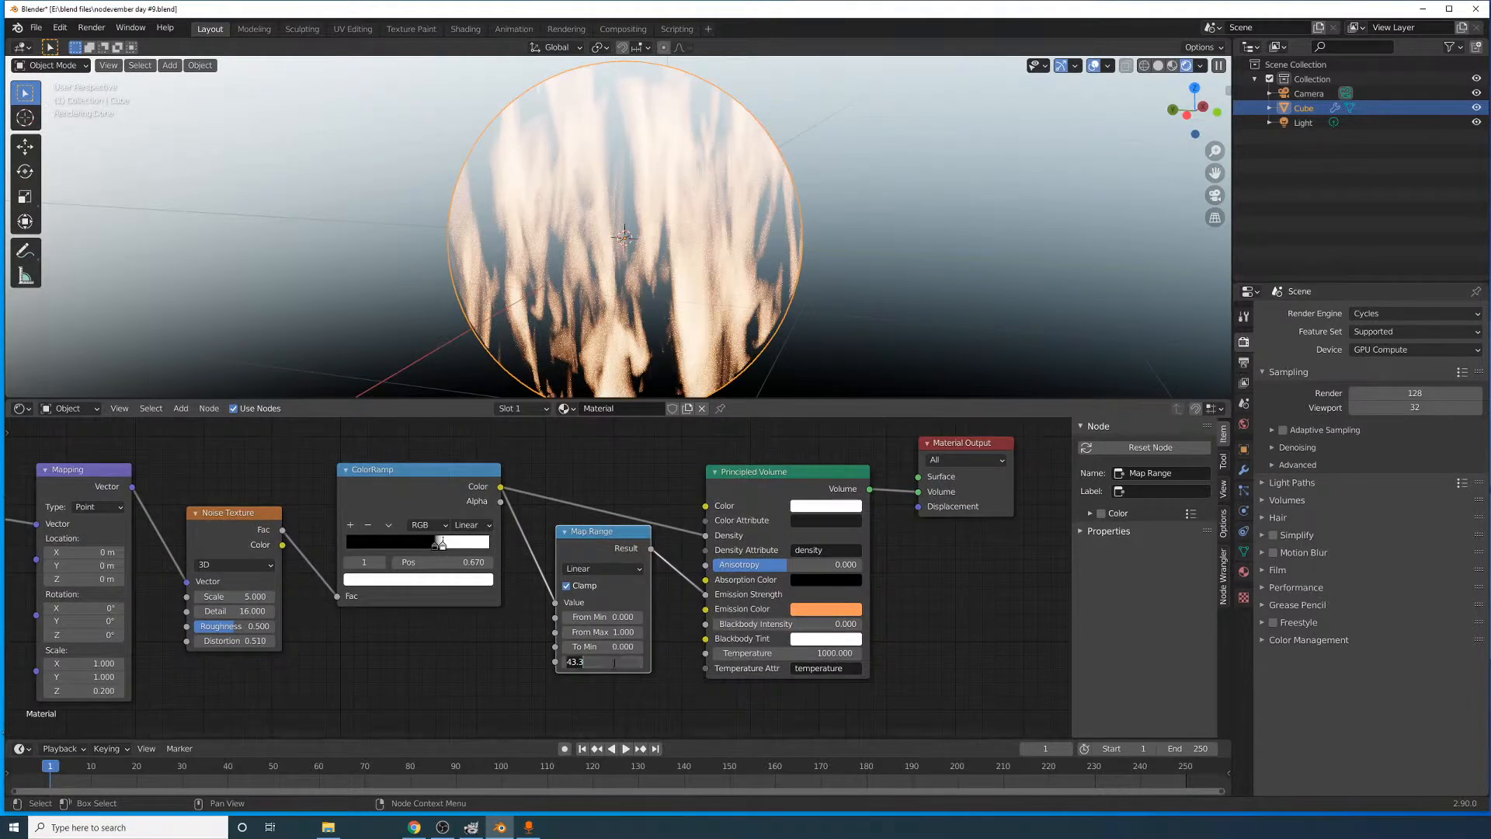
type("0")
key("Return")
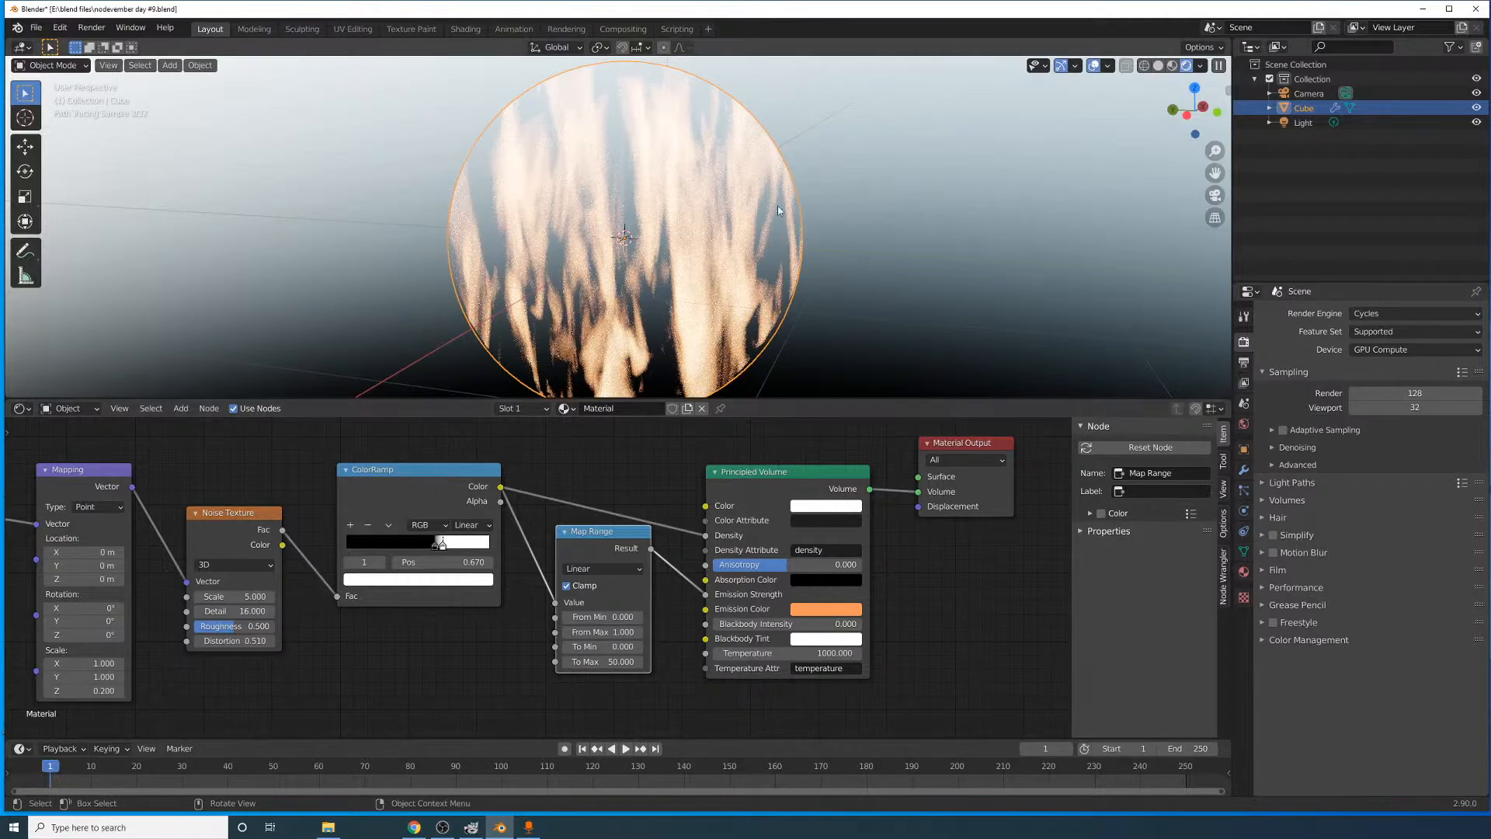
middle_click_drag(816, 261, 785, 311)
scroll(780, 314, "up", 2)
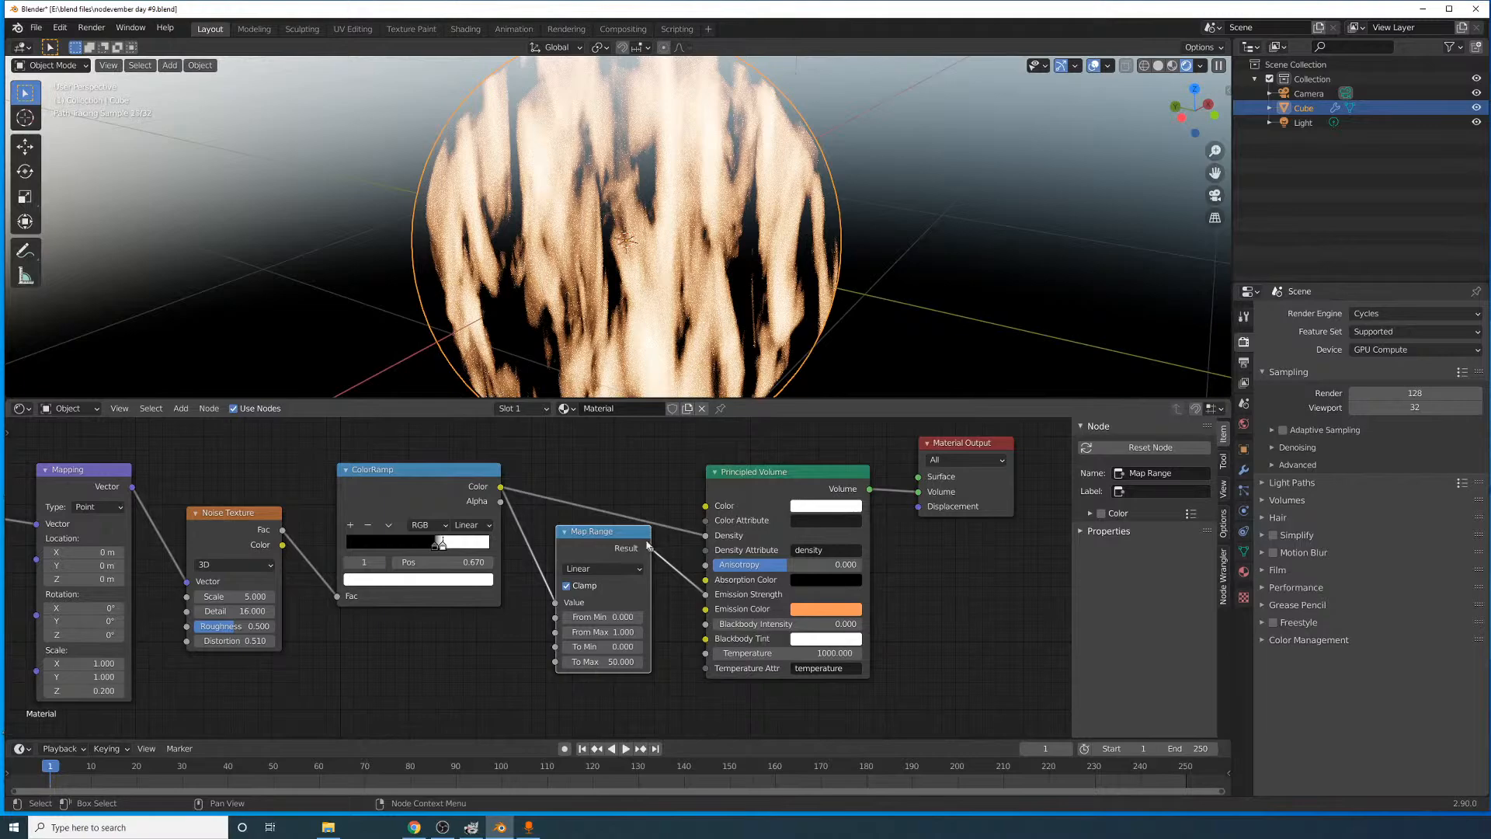
left_click_drag(628, 546, 622, 576)
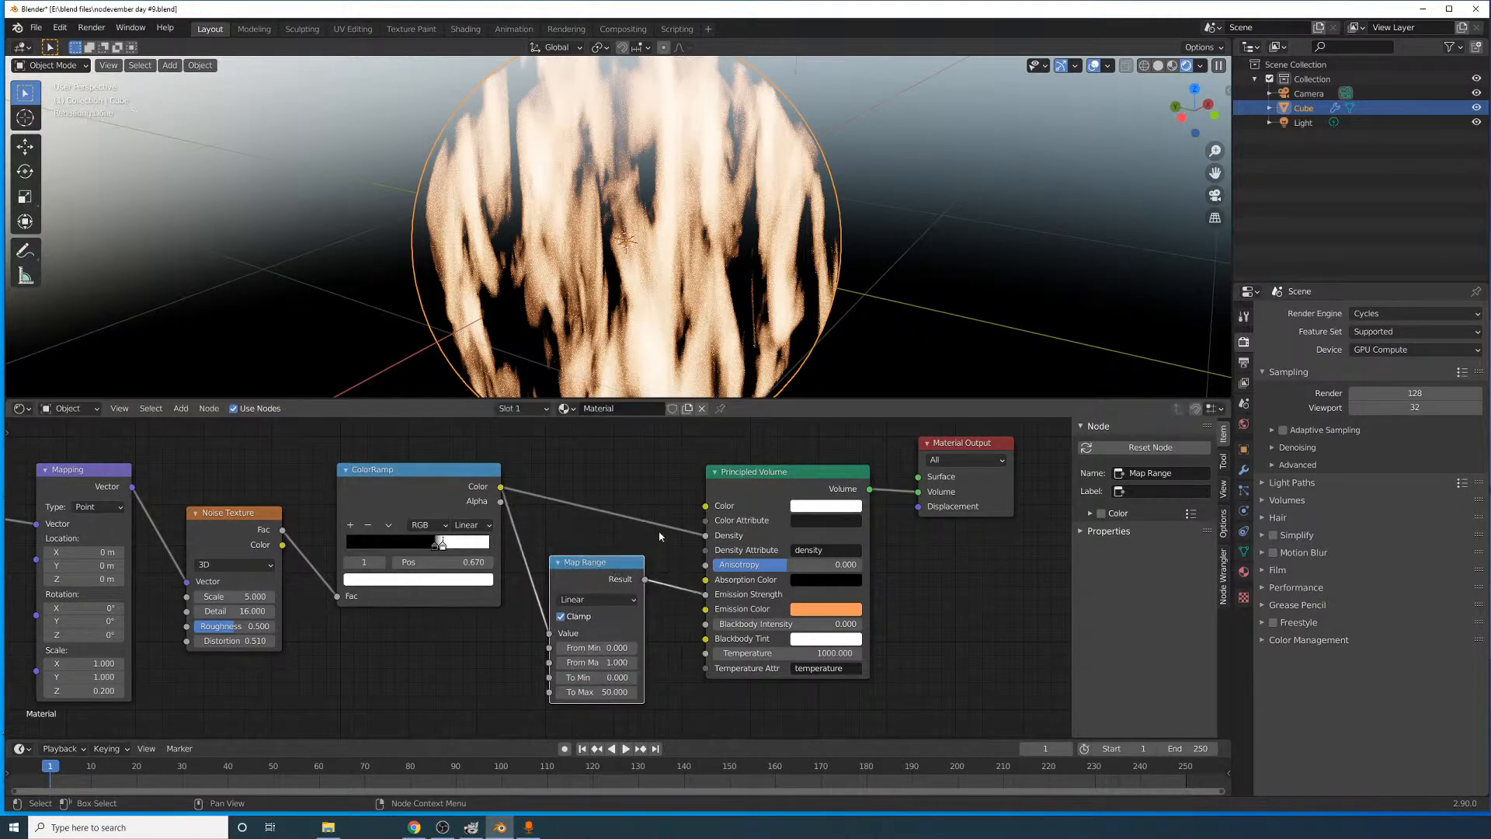
- Change the Principled Volume's Emission Color to a deeper, more saturated orange
left_click(838, 609)
left_click(835, 504)
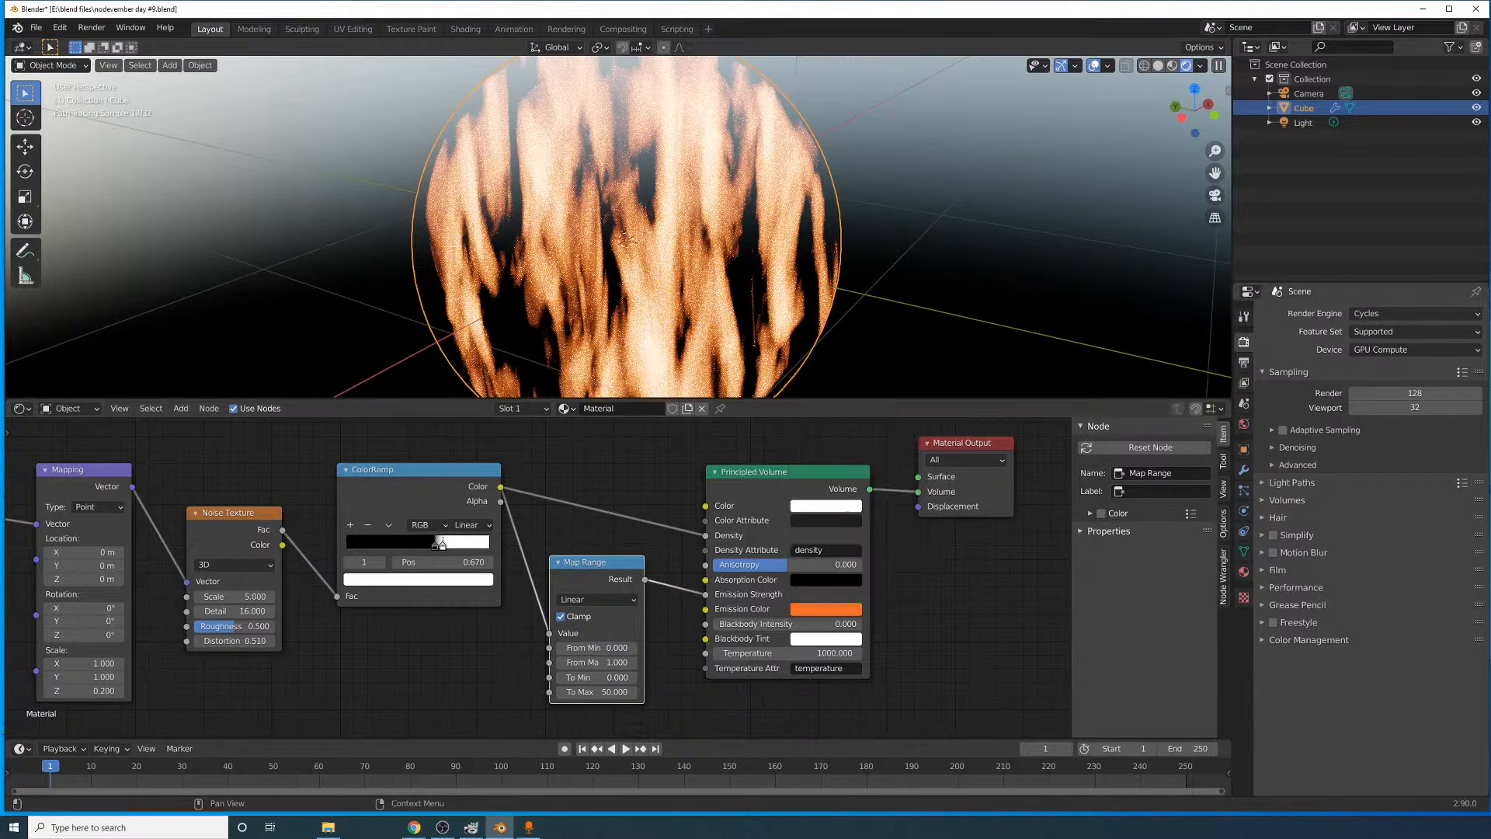
- Switch to the web browser and save the reference image to Downloads as a JPEG named Eagle_nebula_pillars
key("alt+Tab")
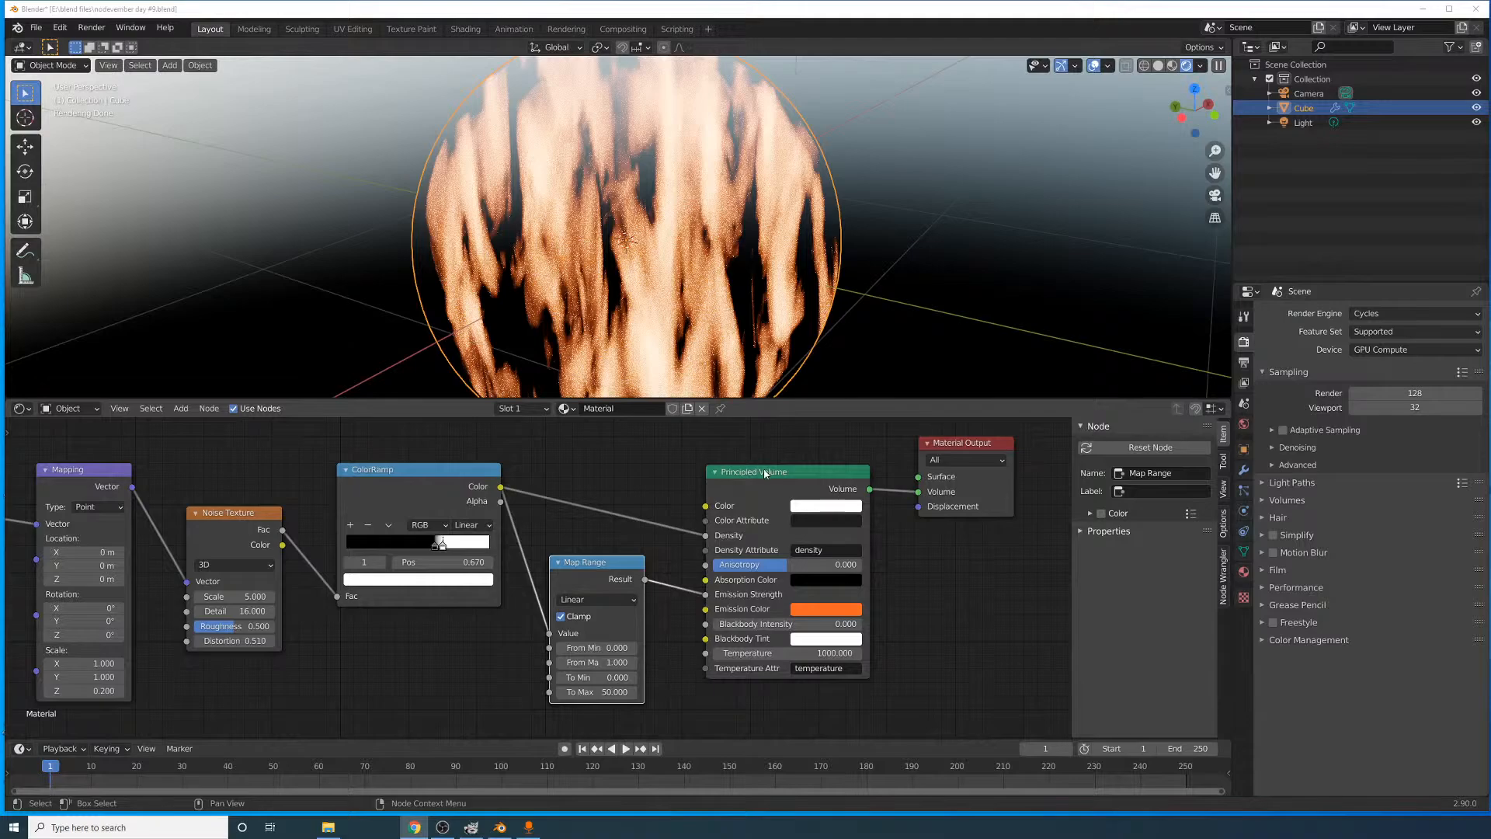
mouse_move(602, 691)
left_mouse_down()
mouse_move(718, 691)
mouse_move(617, 699)
left_mouse_up()
key("ctrl+z")
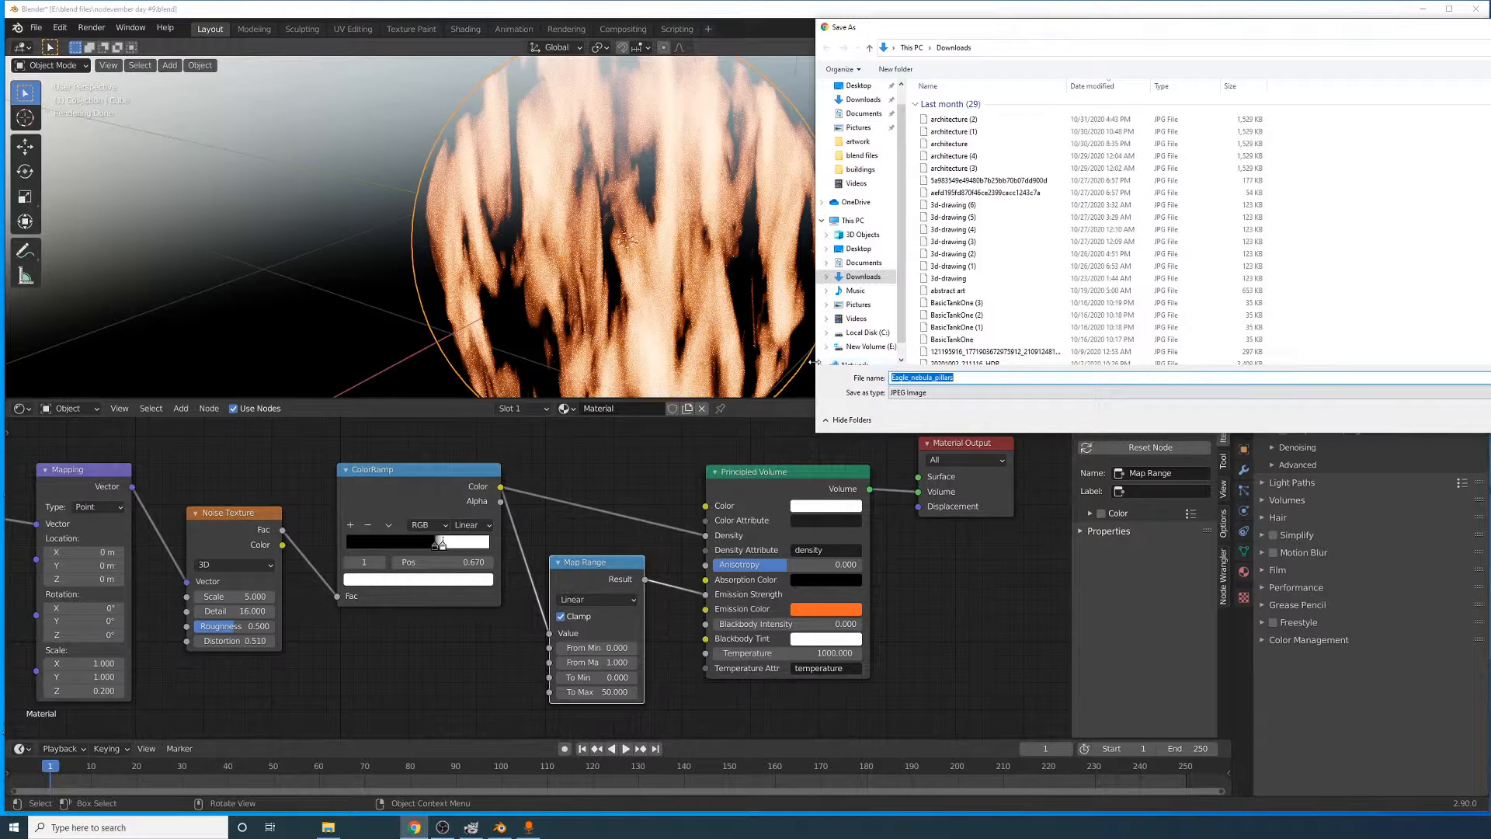
left_click_drag(824, 365, 1395, 431)
key("Return")
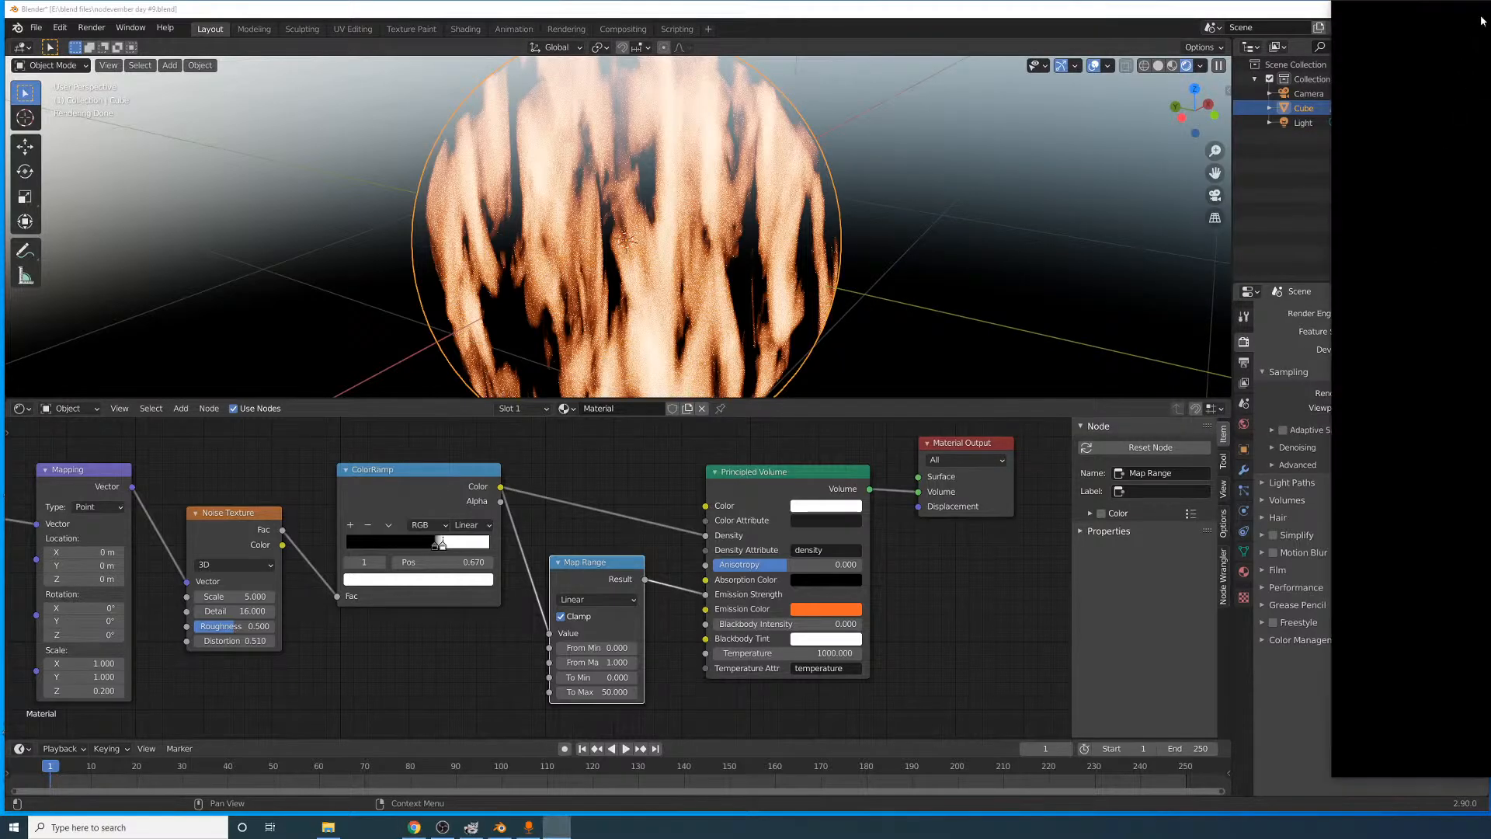
left_click_drag(1468, 10, 1490, 82)
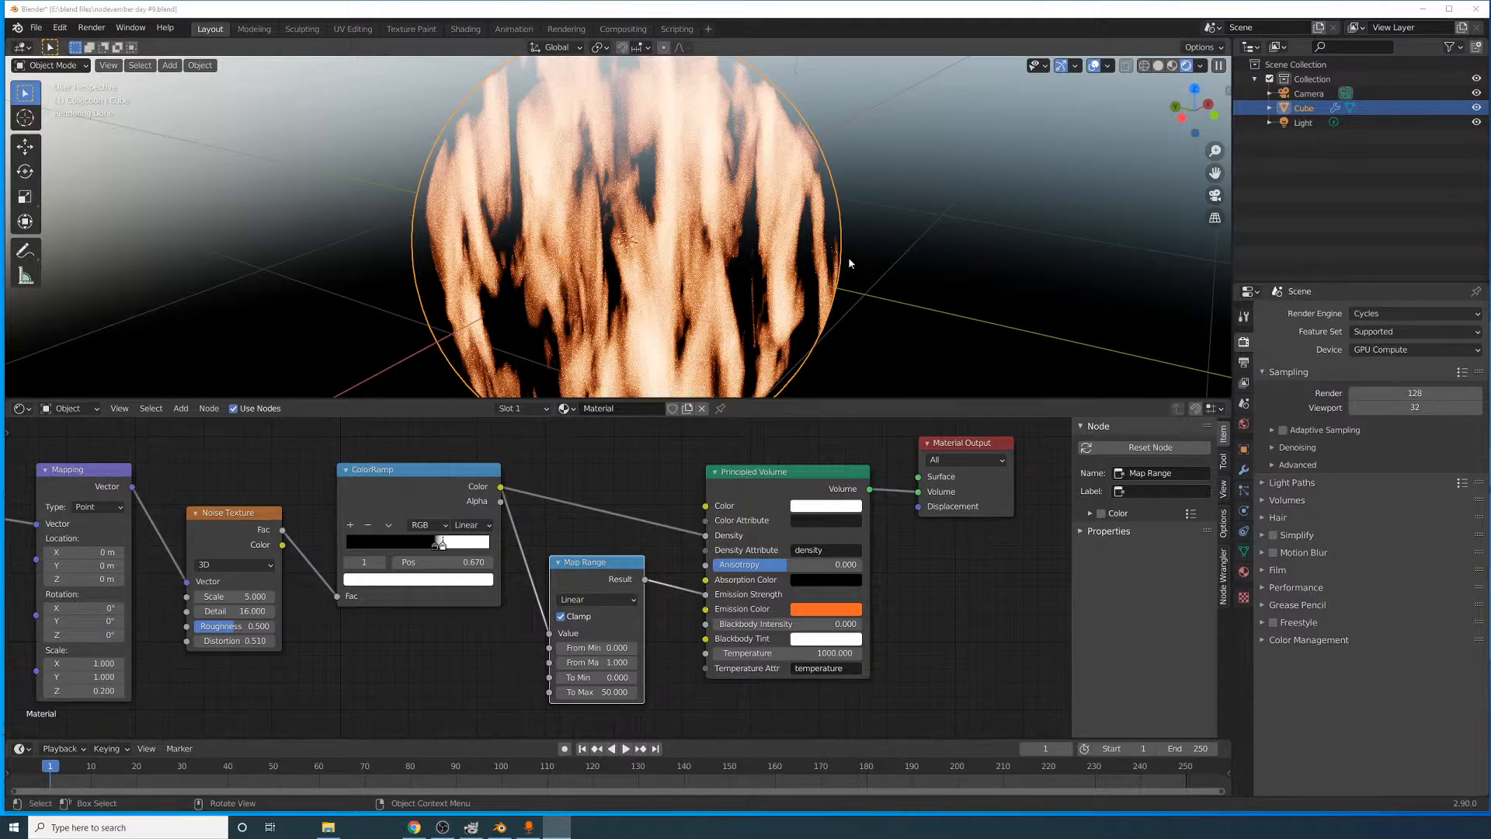
- Set the Noise Texture's Scale to 2
middle_click_drag(871, 302, 849, 267)
scroll(823, 322, "up", 2)
scroll(804, 287, "down", 5)
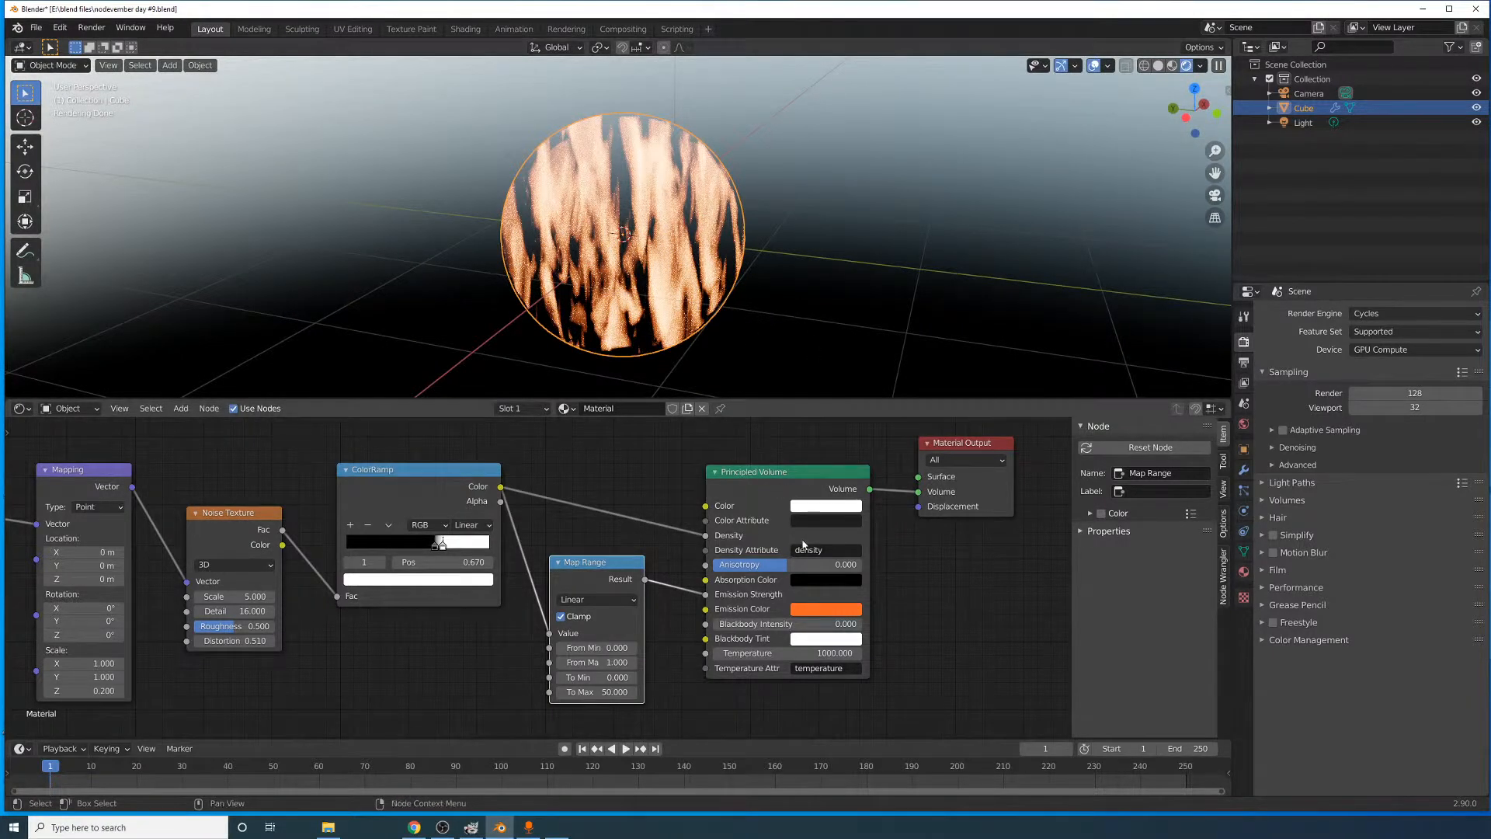
middle_click_drag(482, 503, 742, 499)
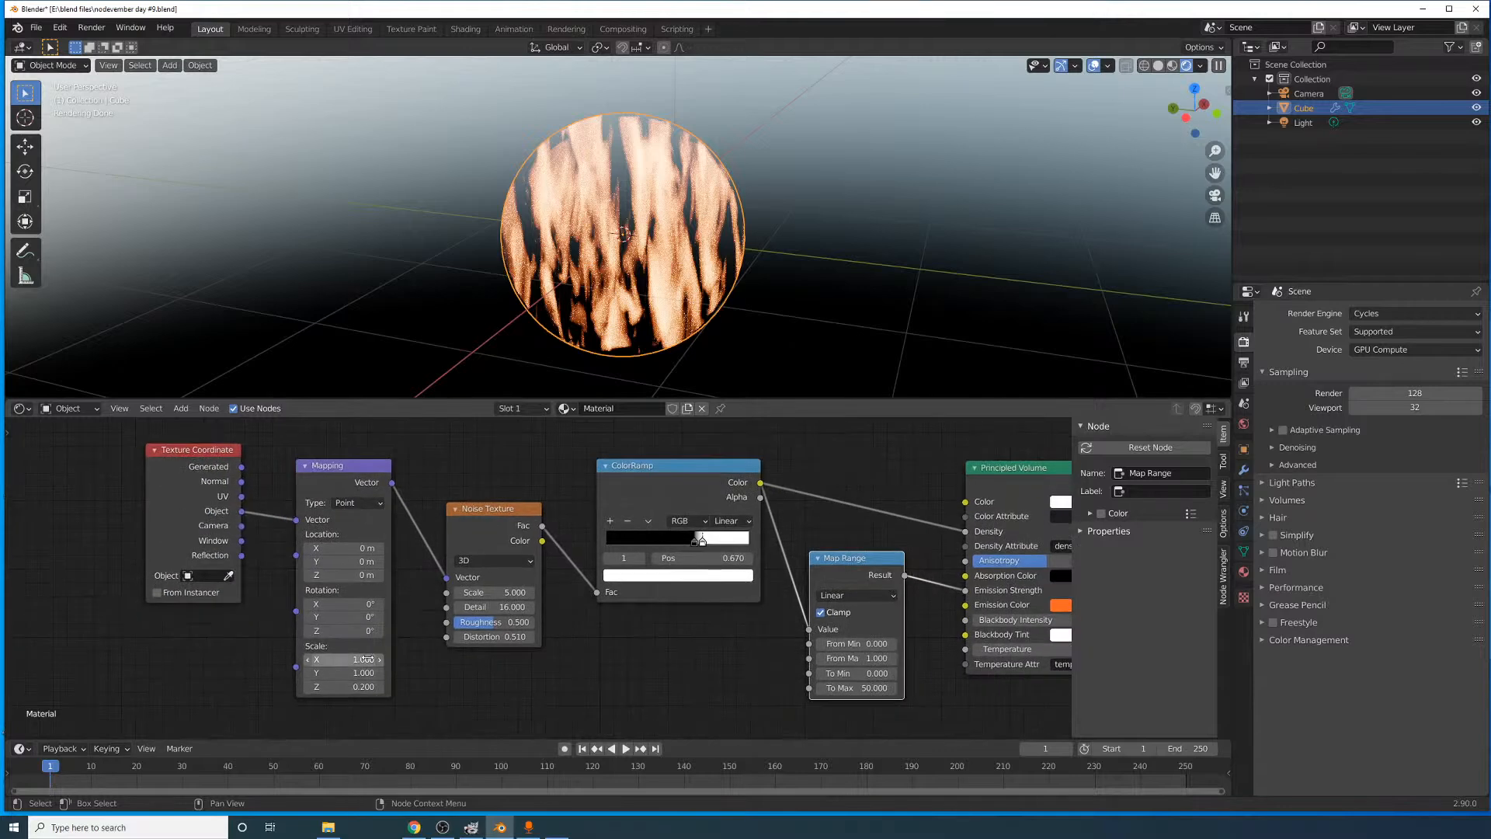
left_click_drag(487, 591, 512, 592)
left_click(510, 593)
type("2")
key("Return")
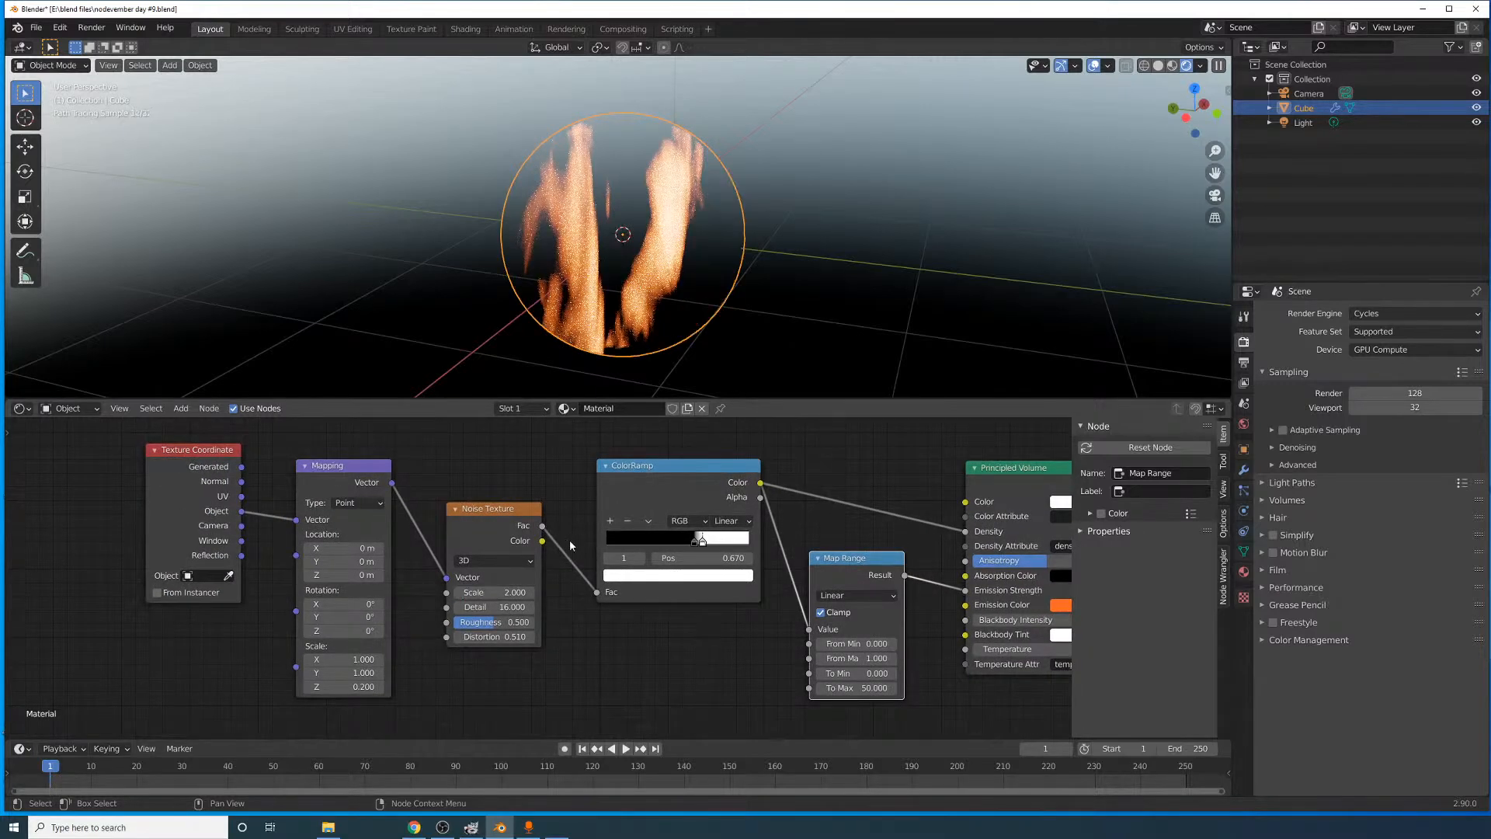
- Move the ColorRamp's black stop to position 0.562
middle_click_drag(678, 299, 591, 312)
scroll(590, 311, "up", 2)
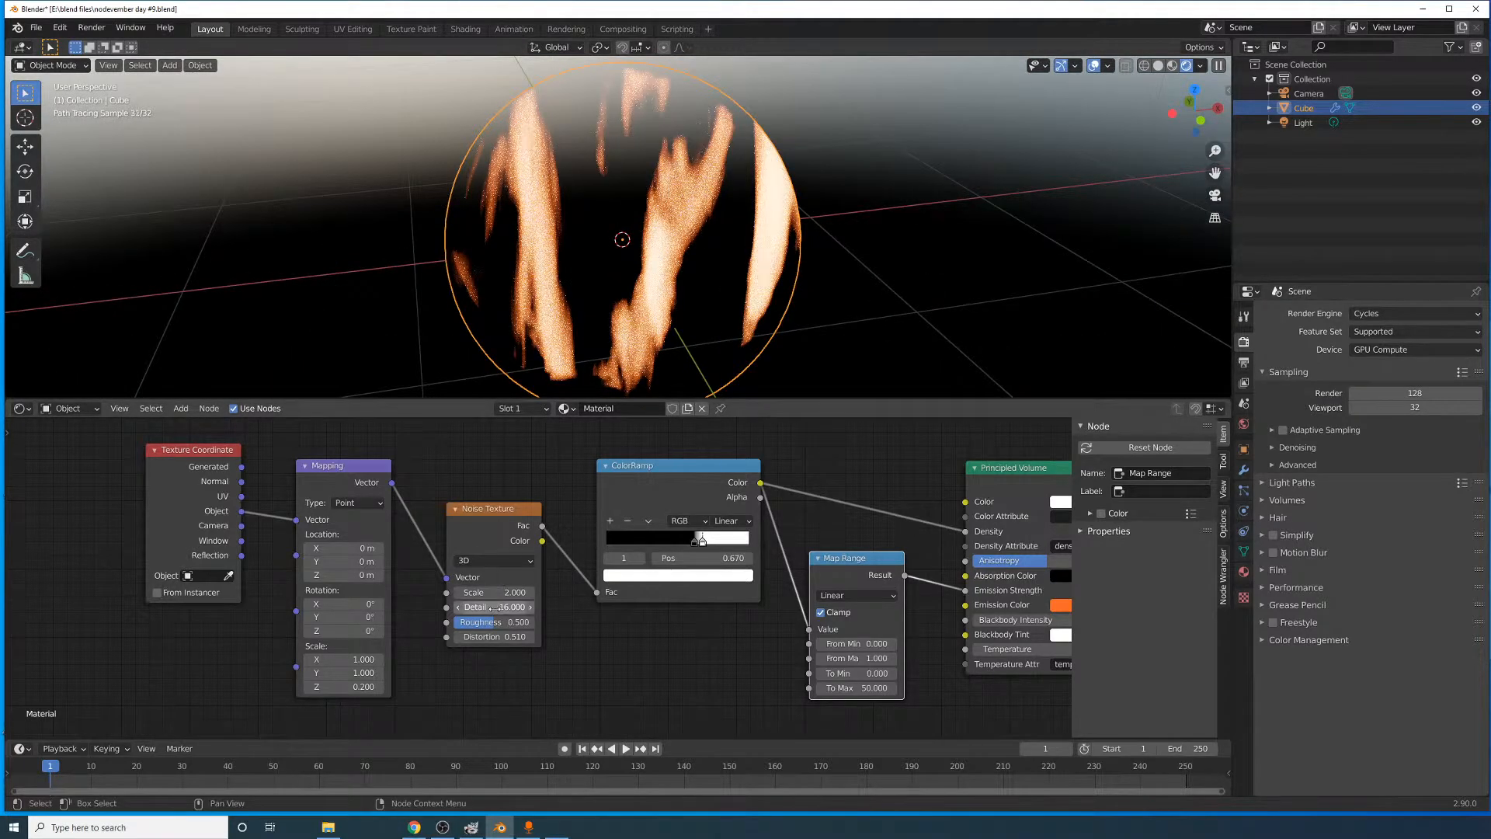
mouse_move(495, 622)
left_mouse_down()
mouse_move(522, 622)
mouse_move(452, 622)
mouse_move(525, 622)
mouse_move(495, 622)
left_mouse_up()
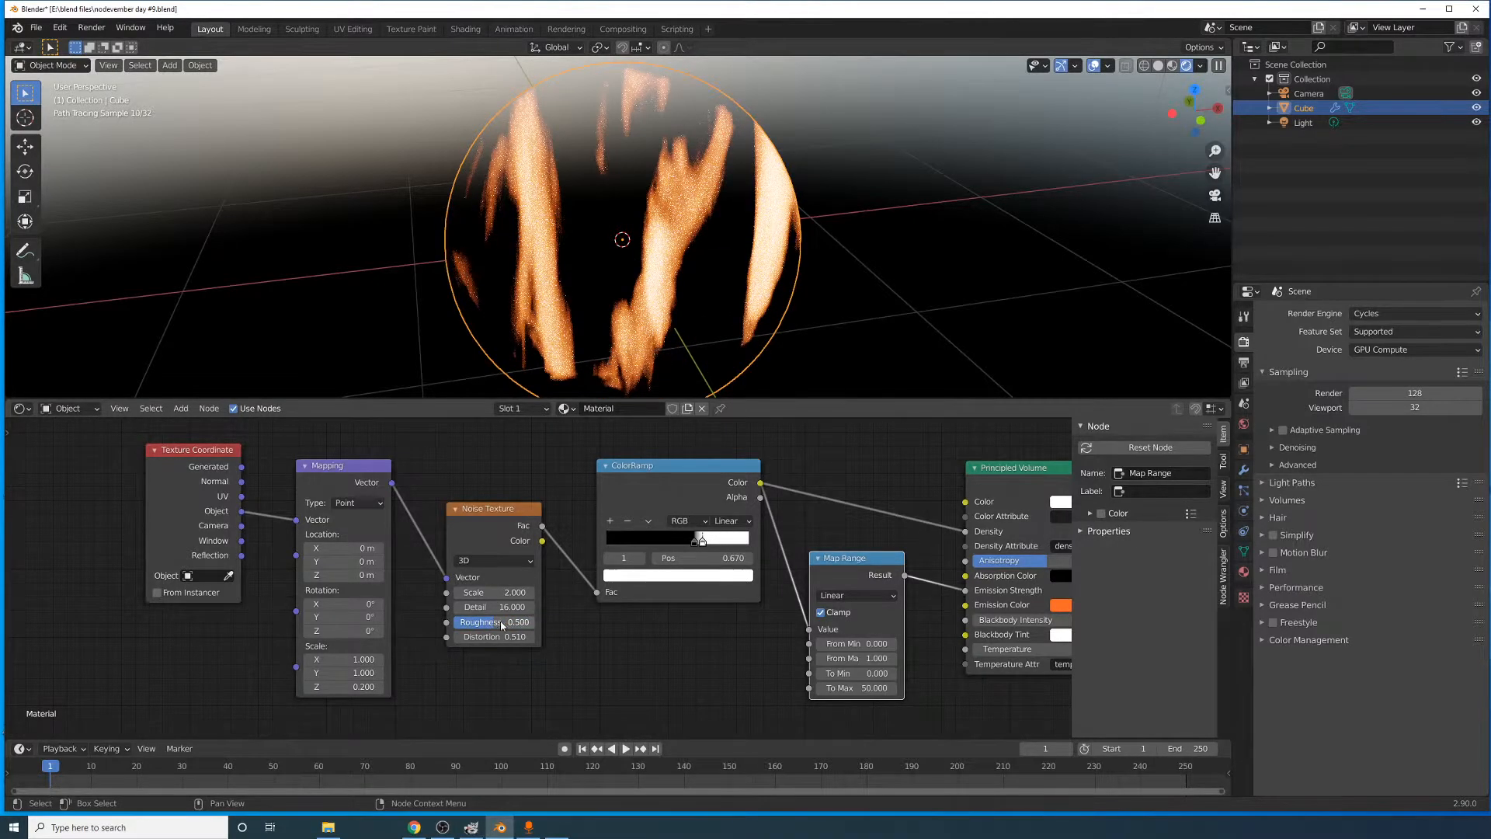
middle_click_drag(794, 522, 476, 535)
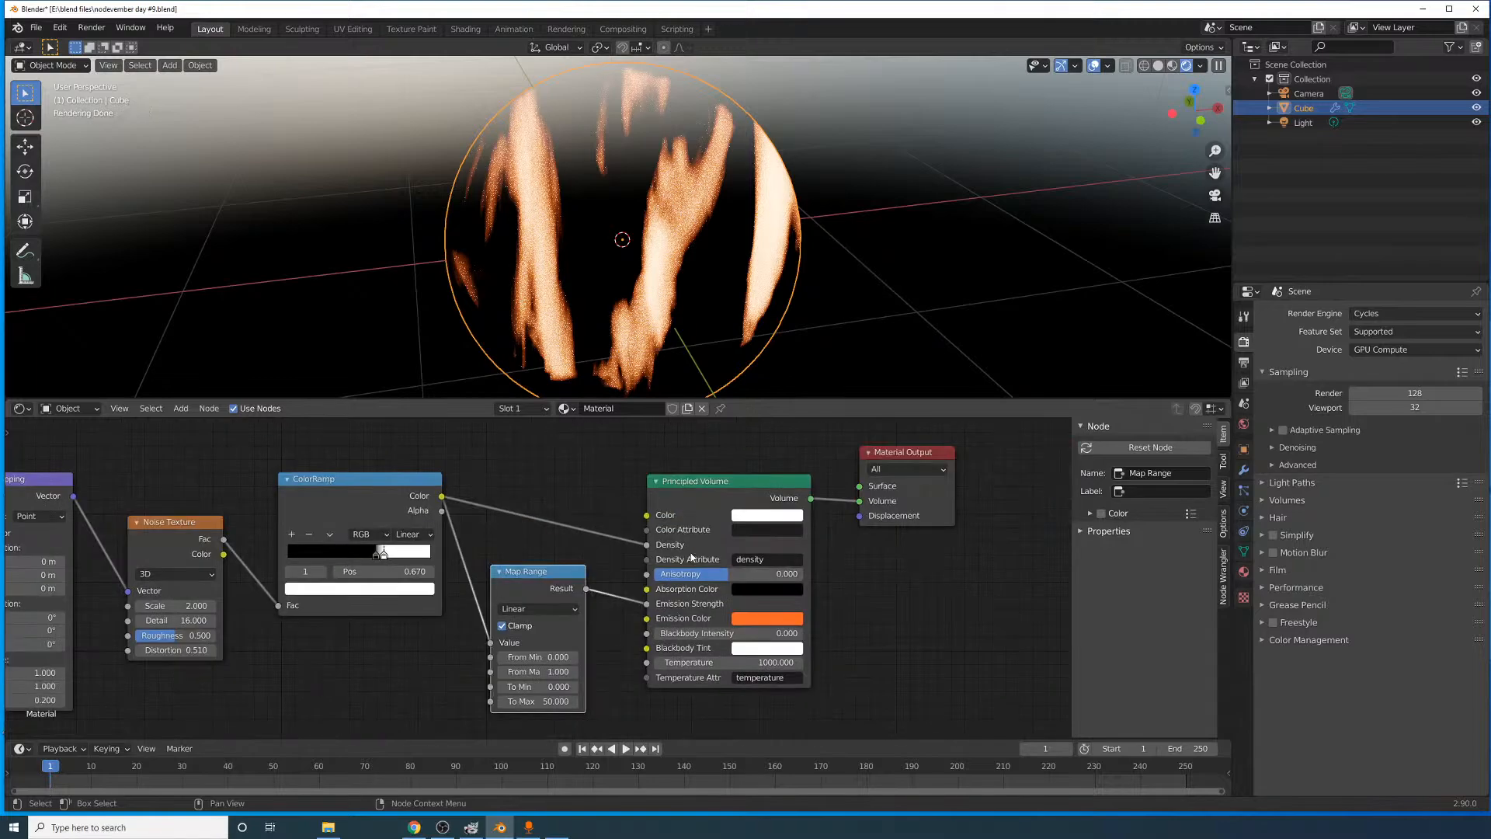
left_click_drag(374, 552, 364, 563)
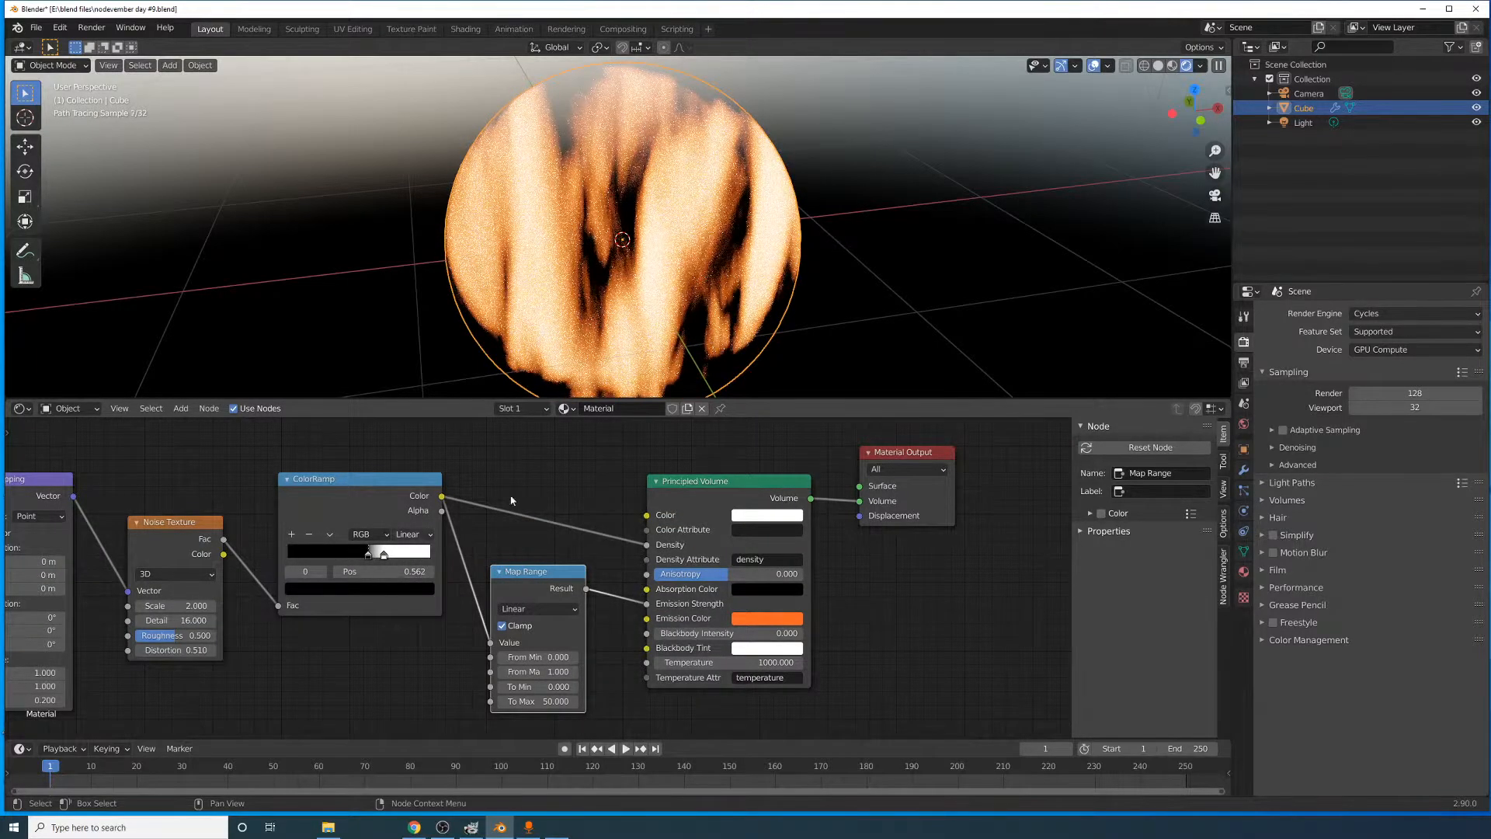
- Scale up the sphere to roughly twice its size and apply all its transforms
middle_click_drag(760, 311, 689, 317)
scroll(688, 320, "down", 4)
key("s")
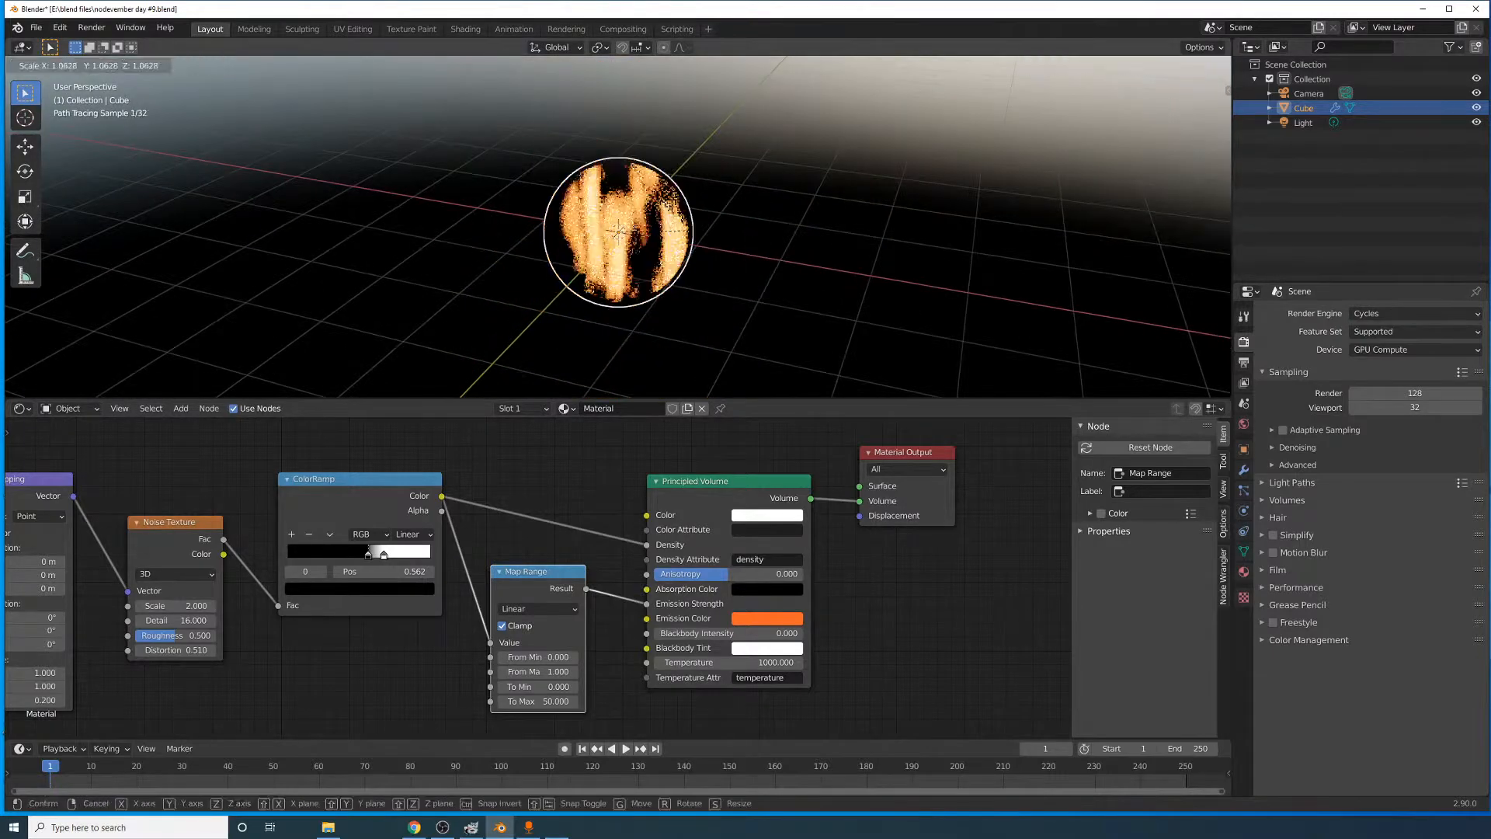
left_click(781, 233)
key("ctrl+a")
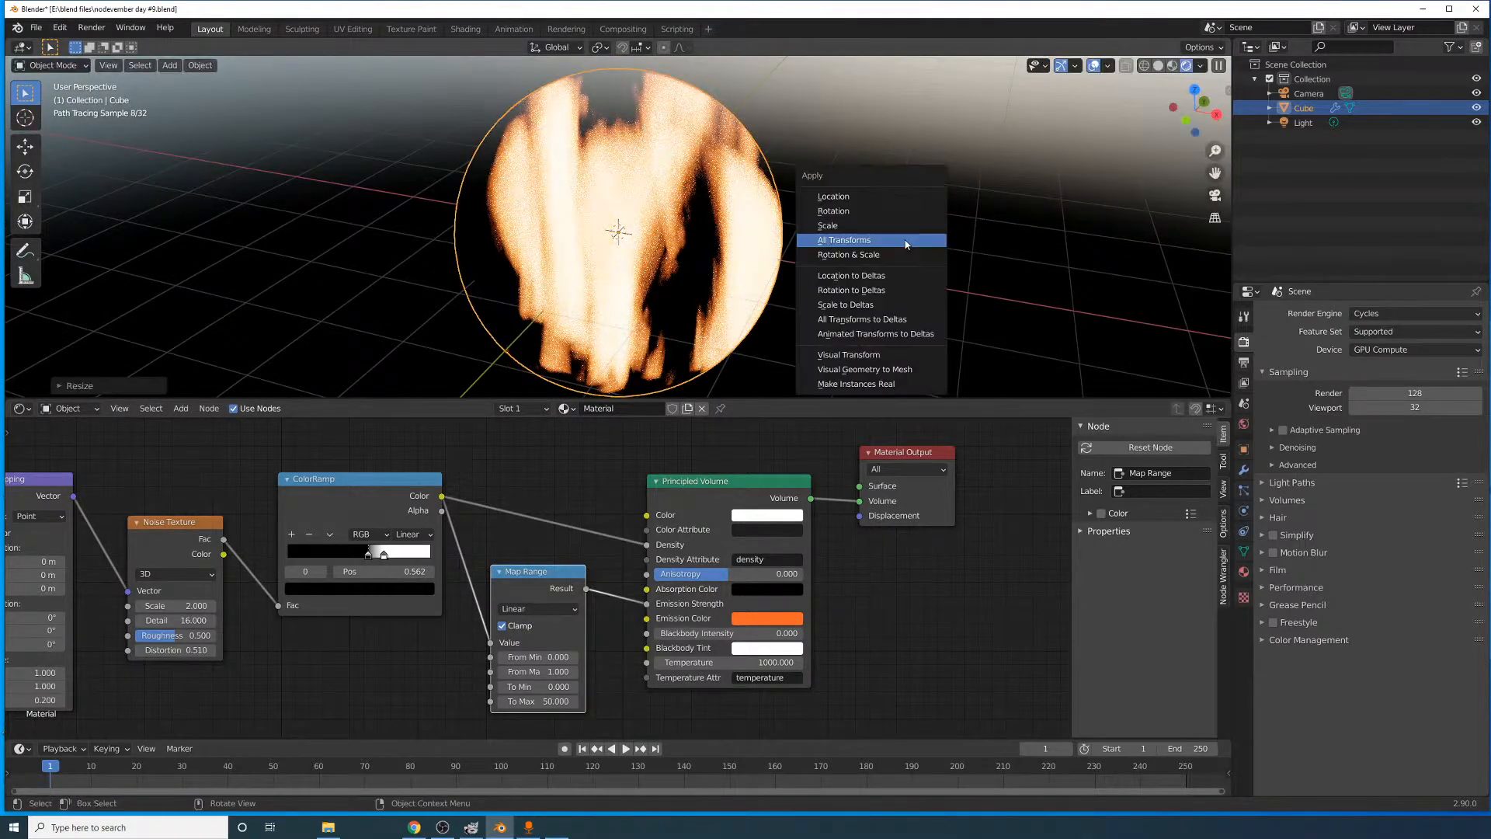
left_click(901, 237)
middle_click_drag(828, 261, 1023, 245)
scroll(851, 249, "up", 1)
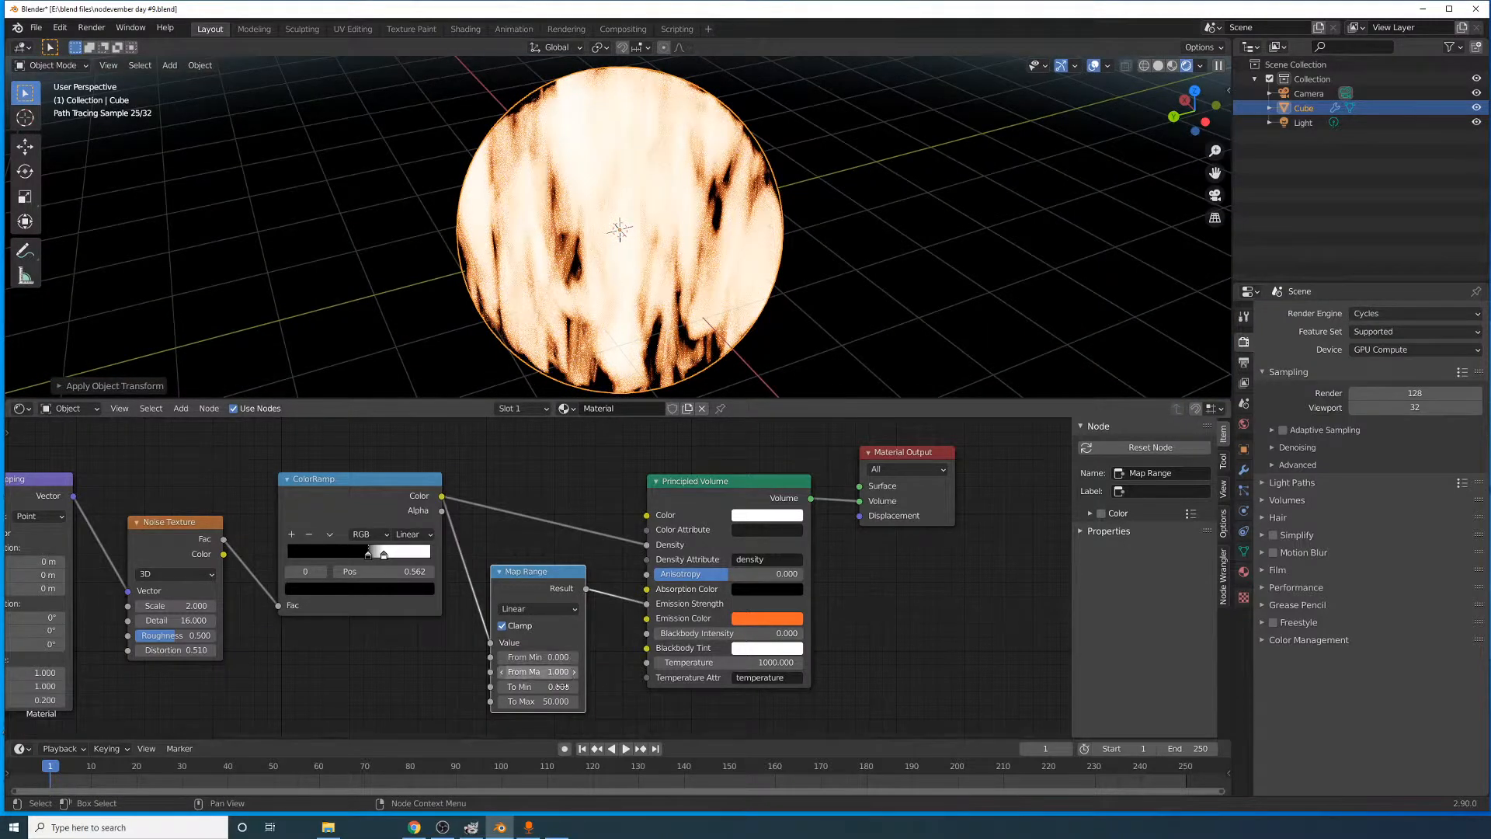
- Try Map Range To Max values of 1.4 and 50, and set it to 25
left_click_drag(540, 702, 475, 702)
double_click(537, 702)
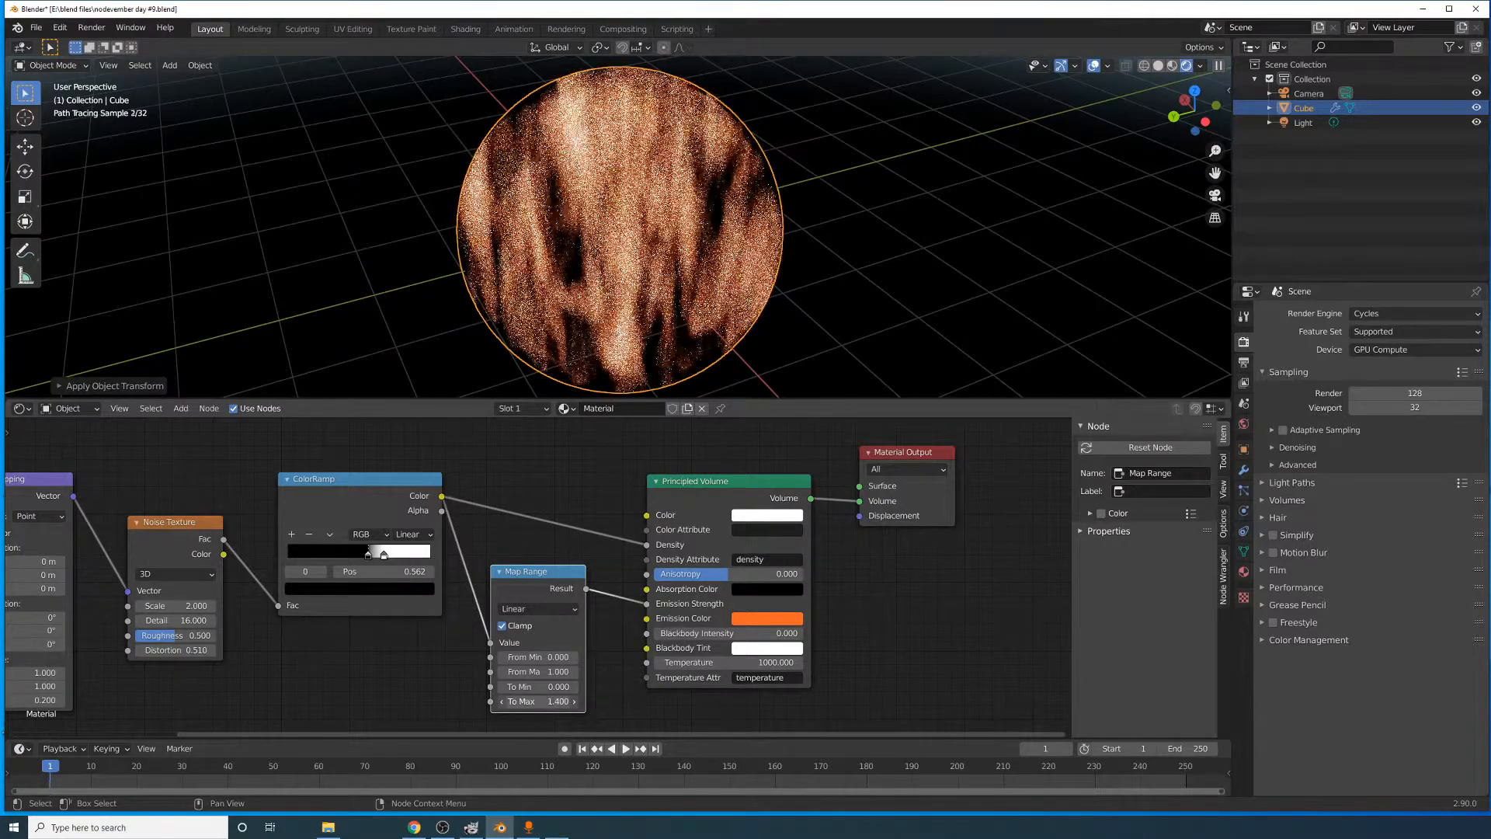
type("50")
key("Return")
middle_click_drag(736, 293, 596, 285)
double_click(542, 701)
type("25")
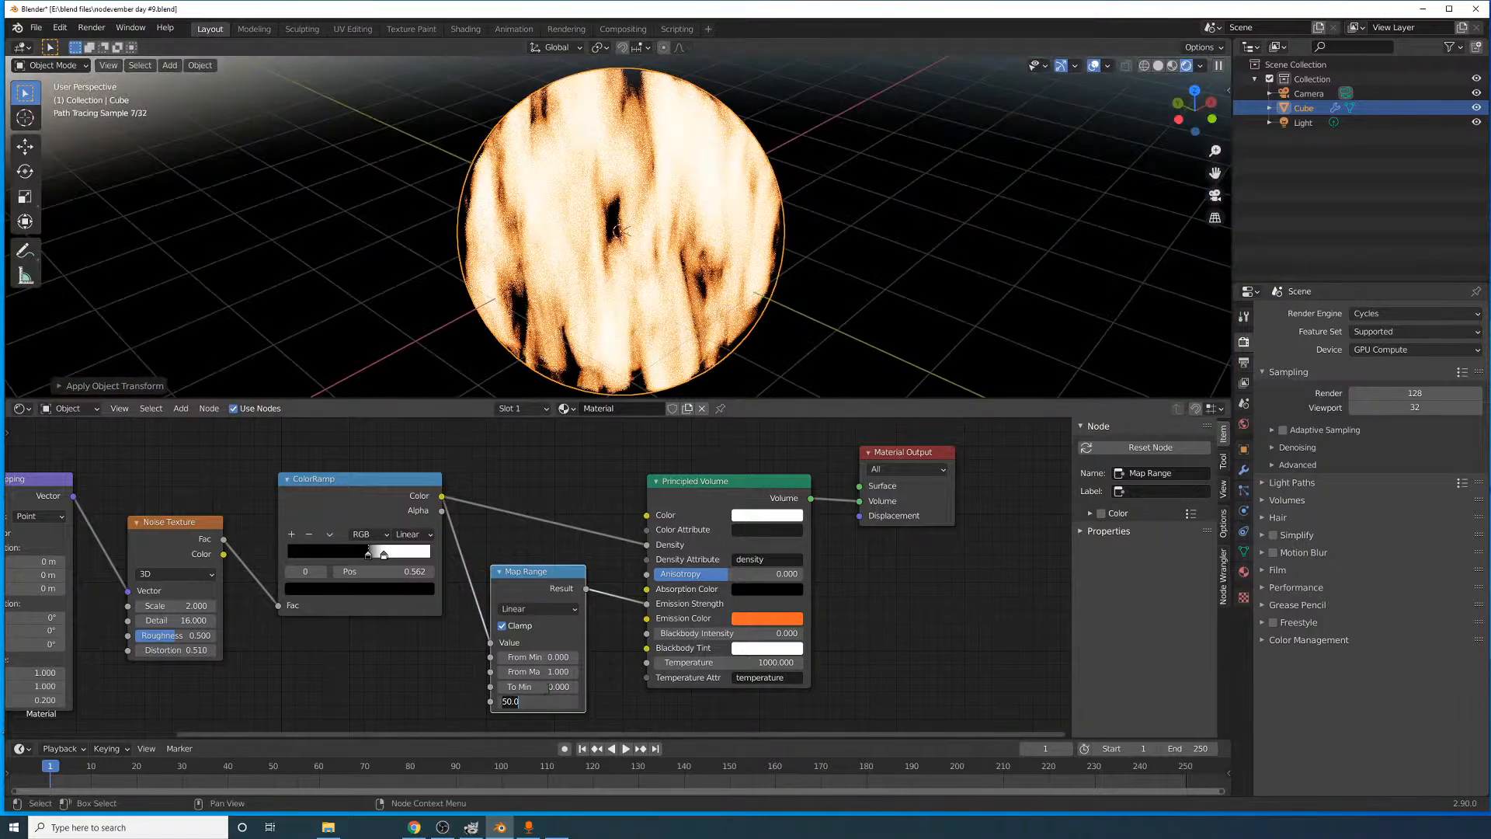
key("Return")
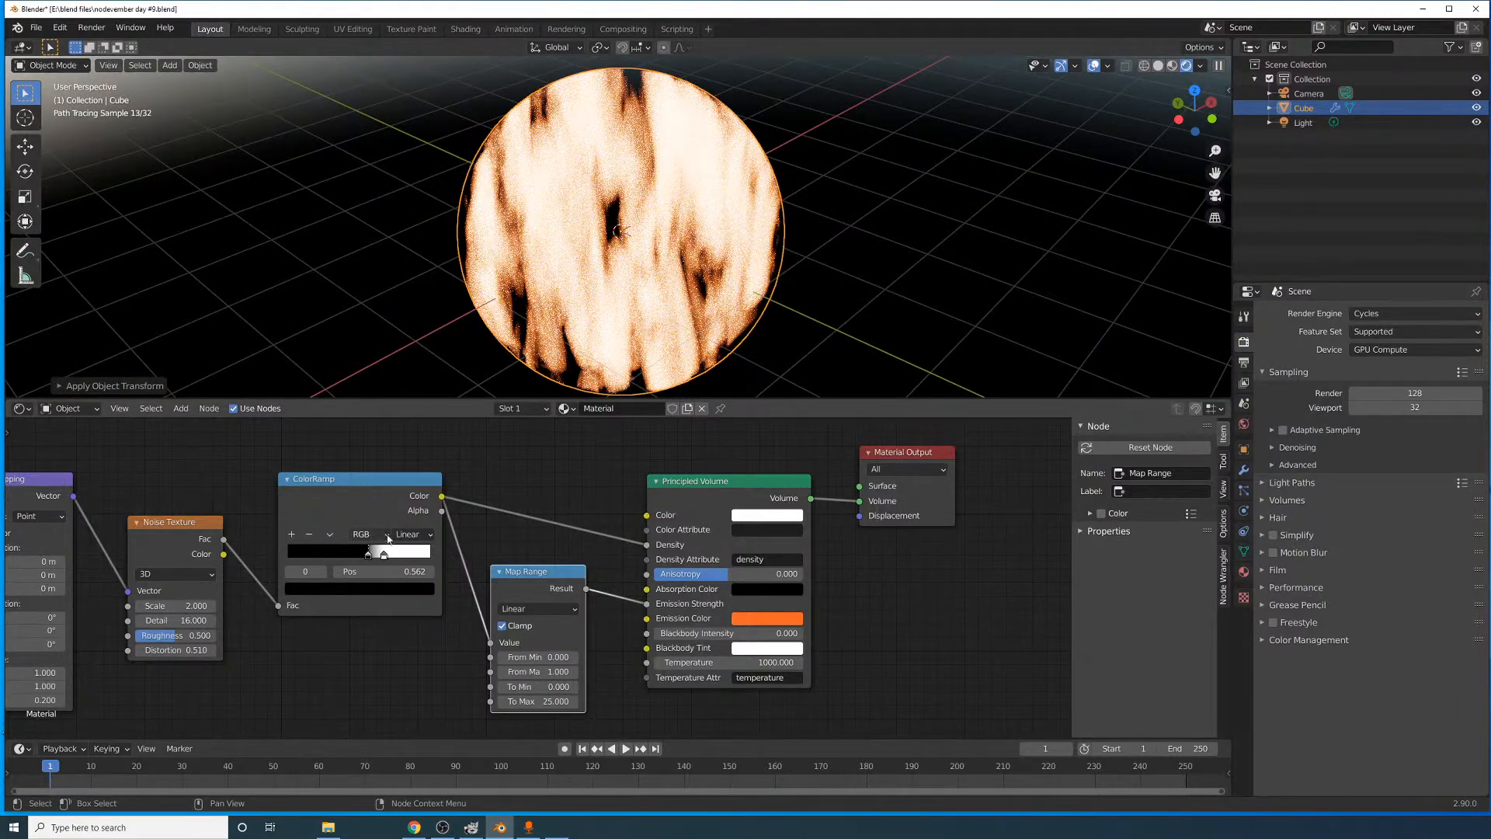
- Move the ColorRamp's black stop to 0.623 and its white stop further toward the white end
mouse_move(385, 555)
left_mouse_down()
mouse_move(412, 556)
mouse_move(325, 555)
mouse_move(377, 556)
left_mouse_up()
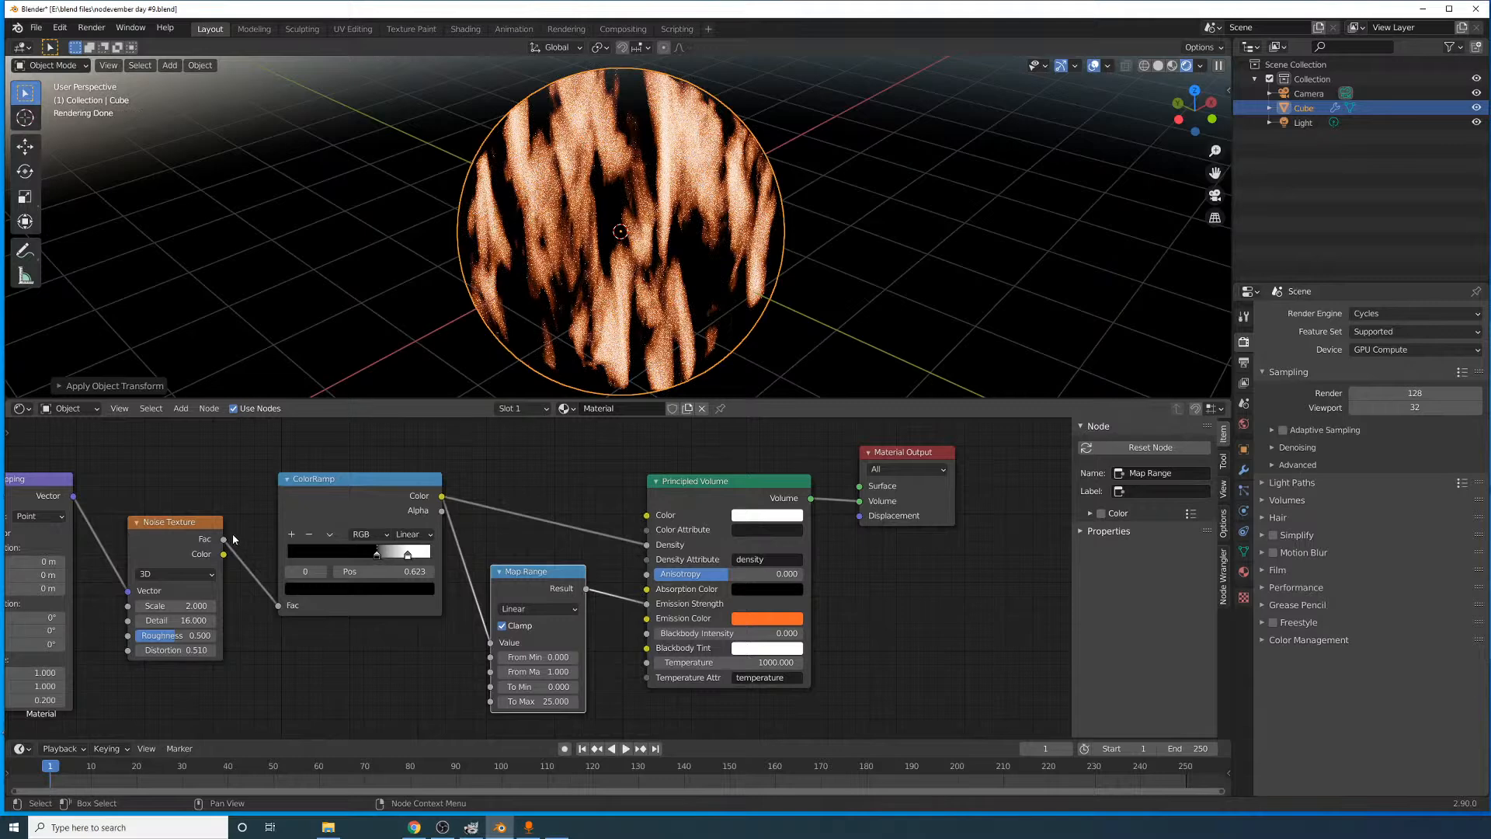
- Try a Z Scale of 1 on the Mapping node and set it to 0.5
middle_click_drag(114, 712, 301, 679)
left_click(236, 669)
type("1")
key("Return")
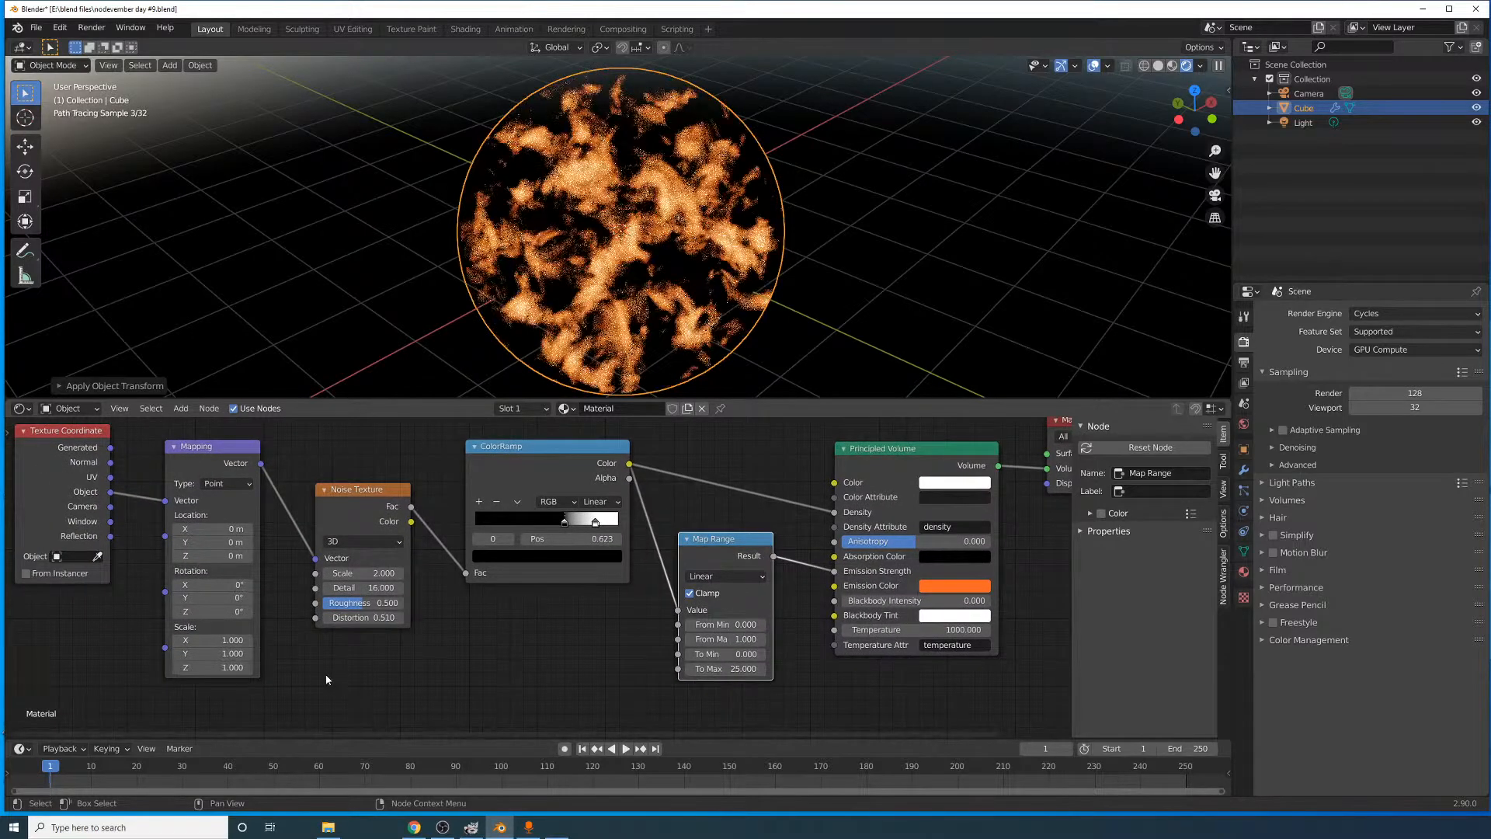
left_click(251, 667)
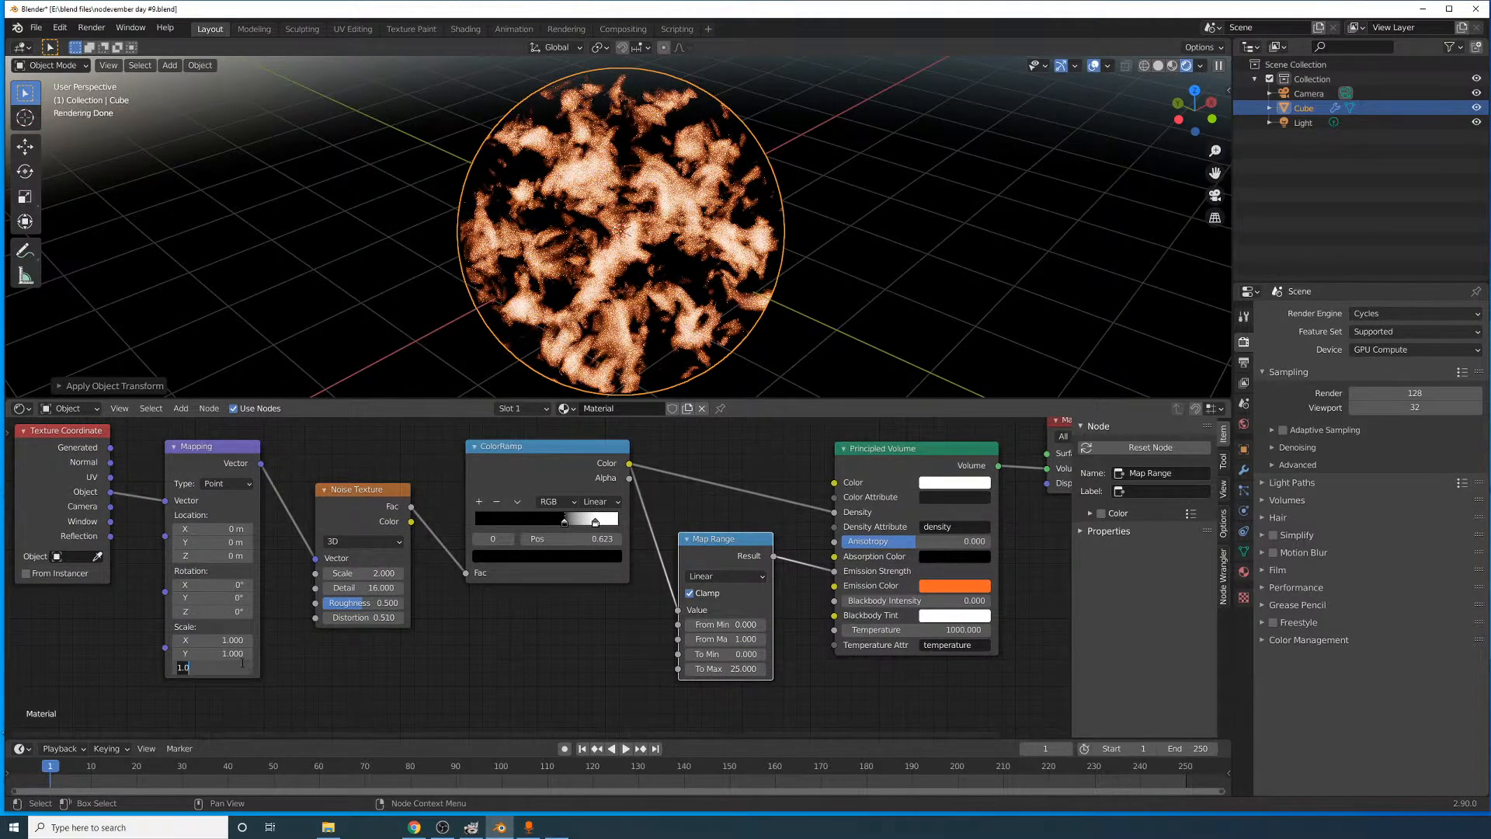
type("0.5")
key("Return")
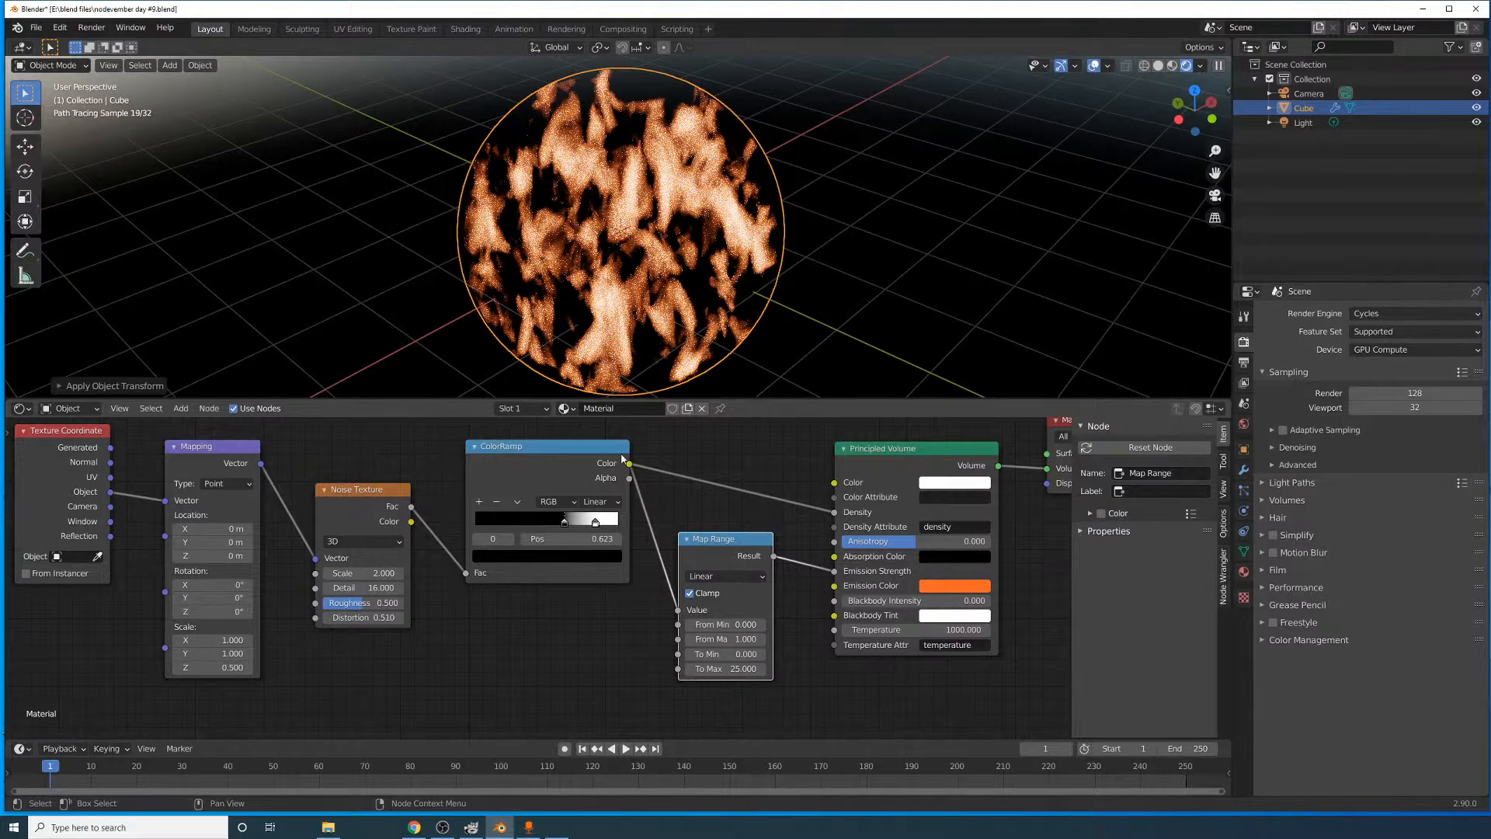
- Set the Noise Texture's Scale to 0.5
middle_click_drag(697, 465, 656, 453)
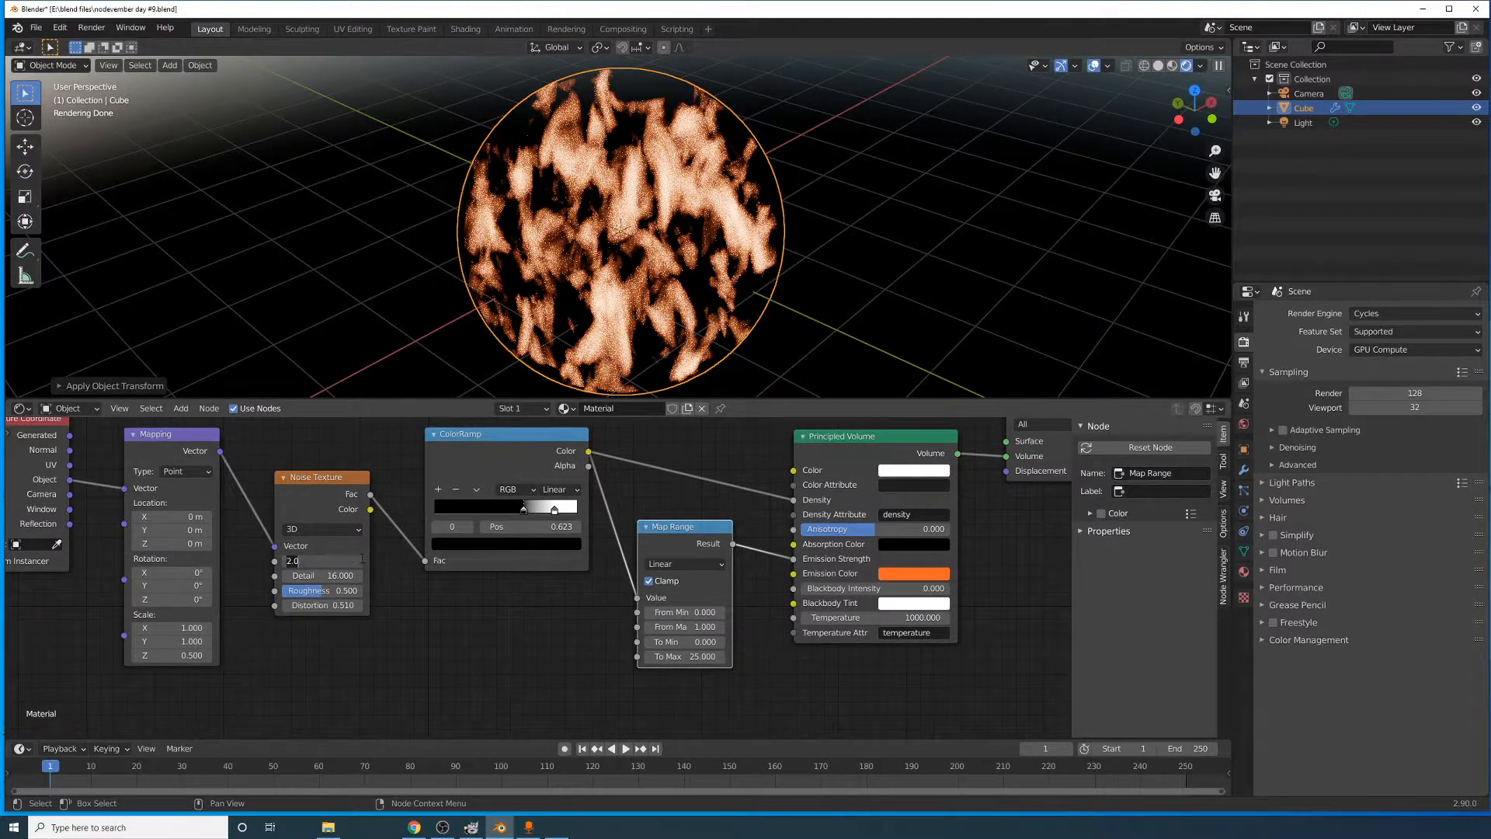
type("0.5")
key("Return")
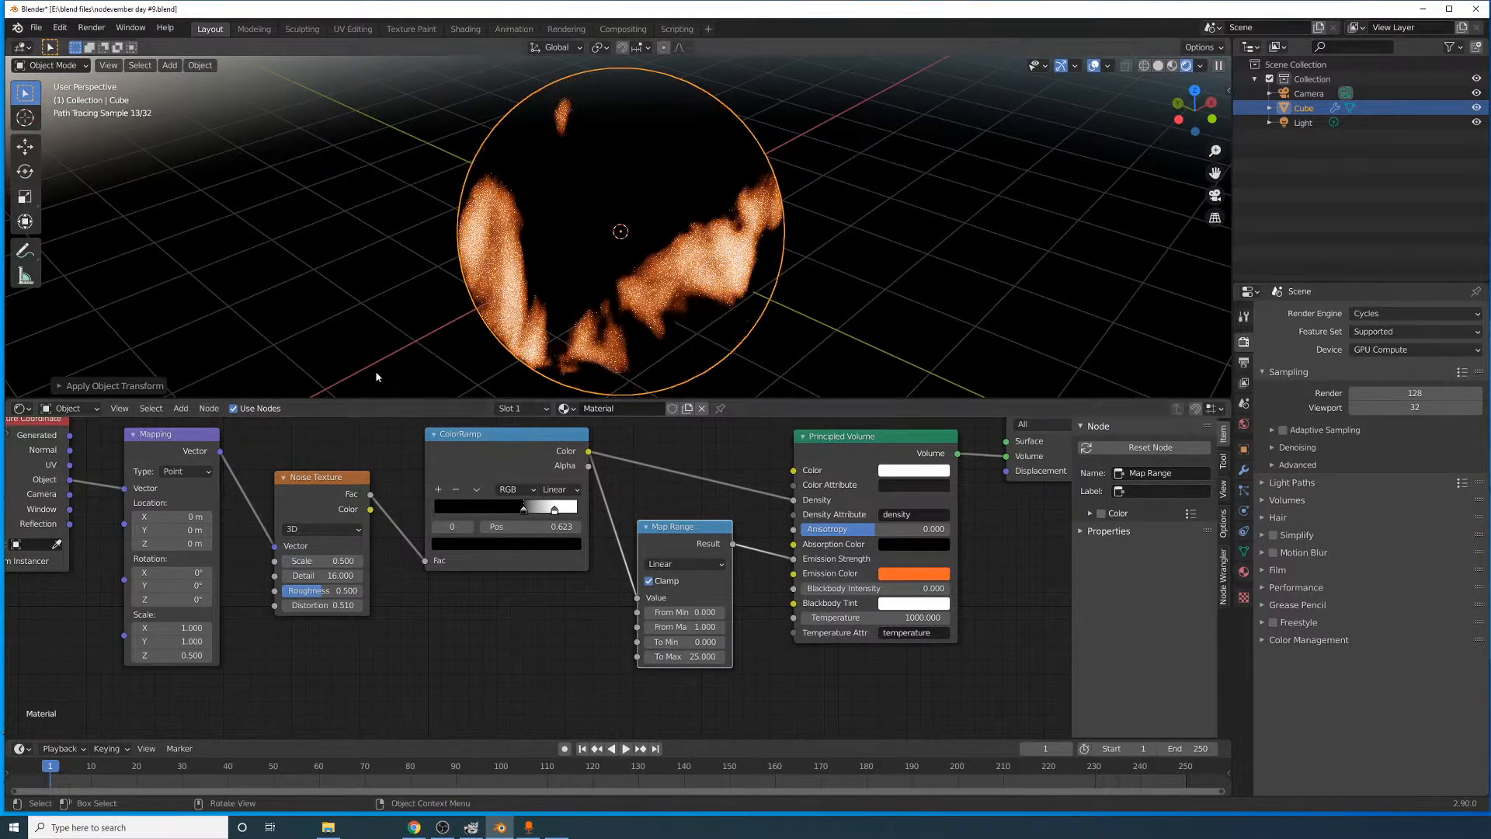
middle_click_drag(497, 233, 517, 229)
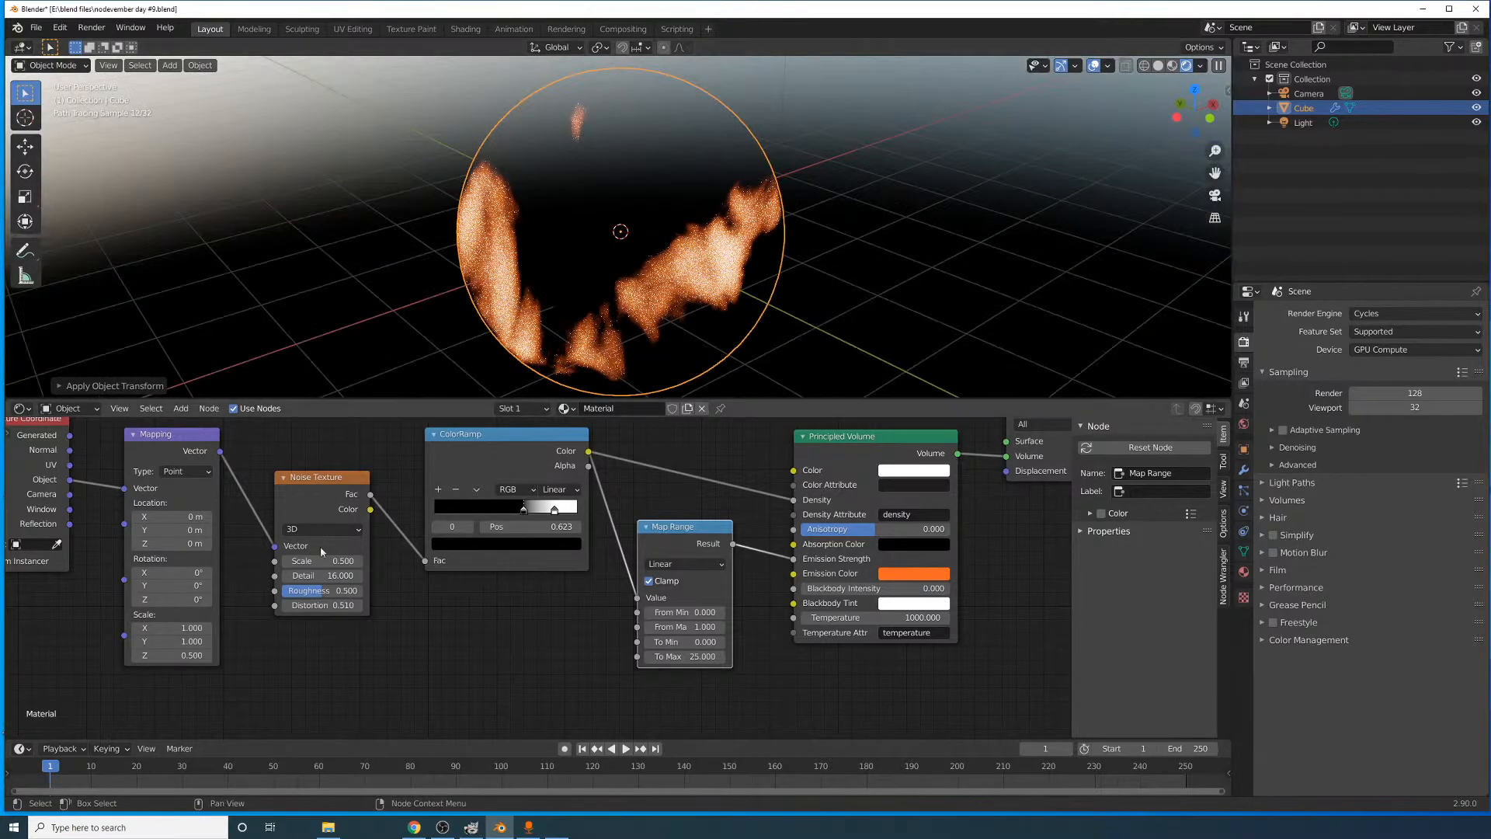
- Shift the noise pattern by setting the Mapping node's Location X to 12.5 m and Y to -0.5 m
mouse_move(172, 517)
left_mouse_down()
mouse_move(260, 517)
mouse_move(172, 516)
left_mouse_up()
middle_click_drag(666, 220, 502, 221)
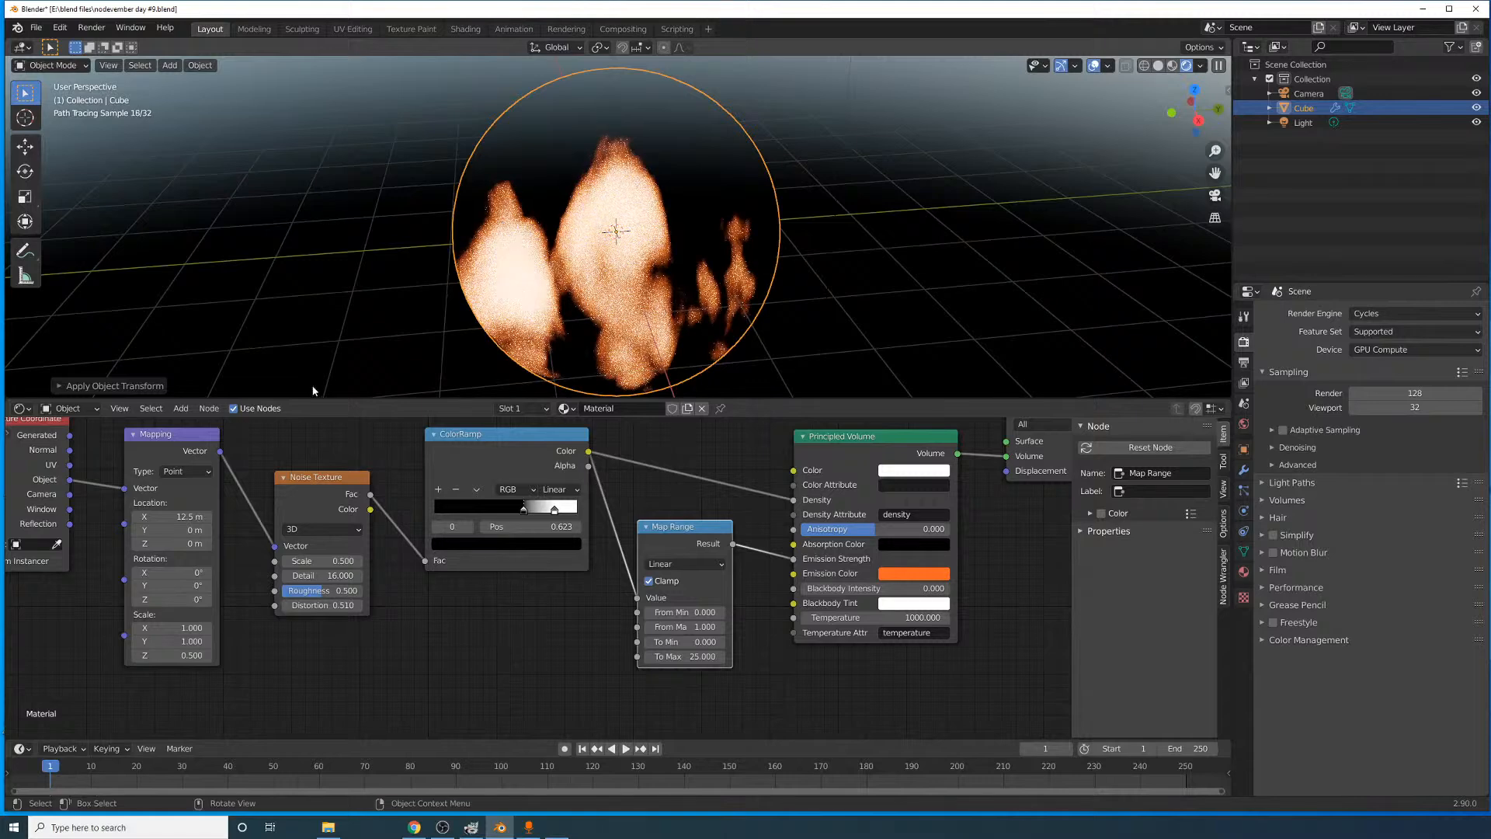
left_click_drag(180, 532, 137, 532)
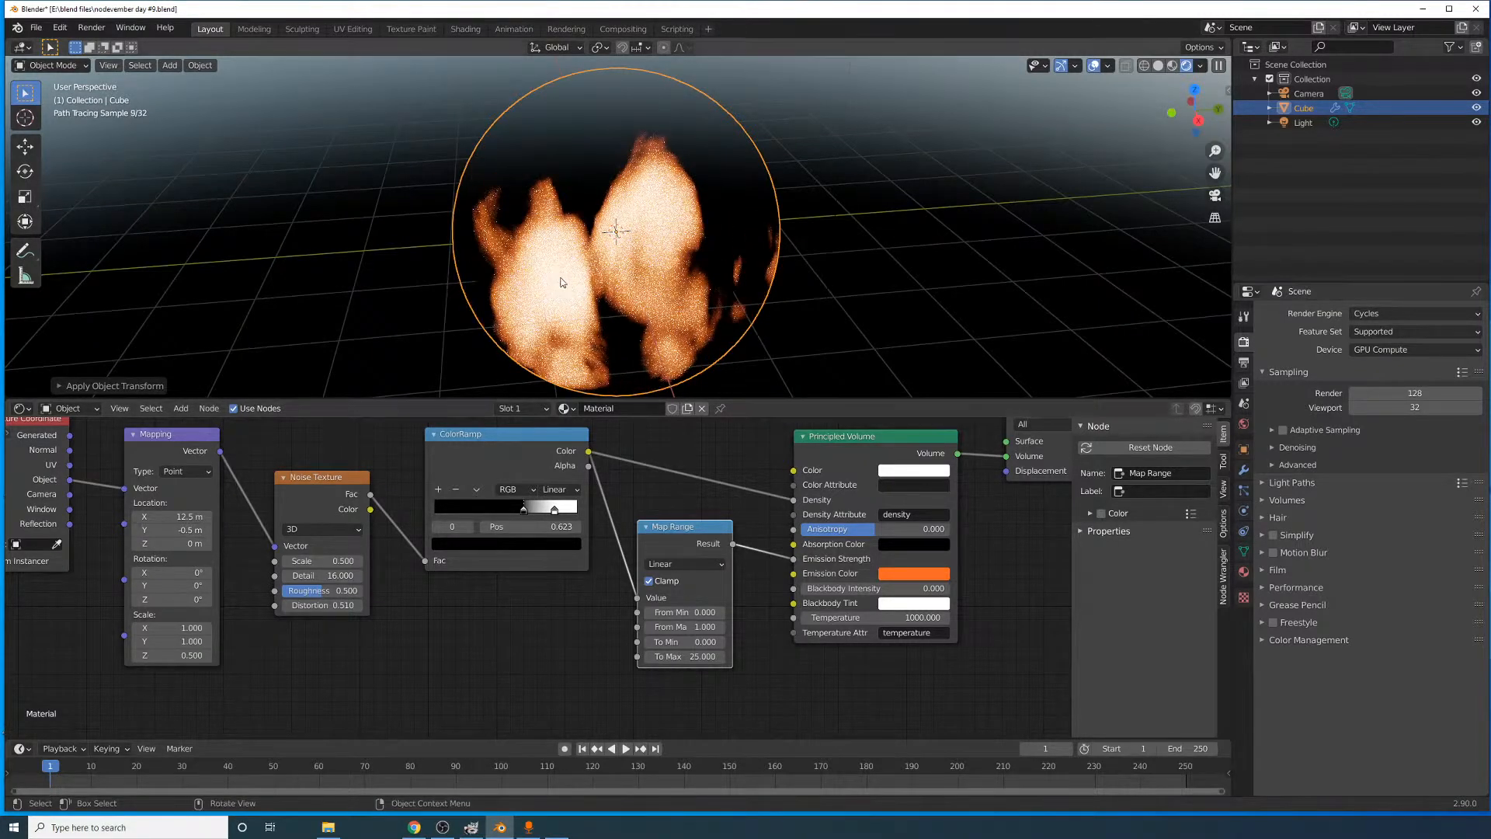
middle_click_drag(562, 282, 716, 240)
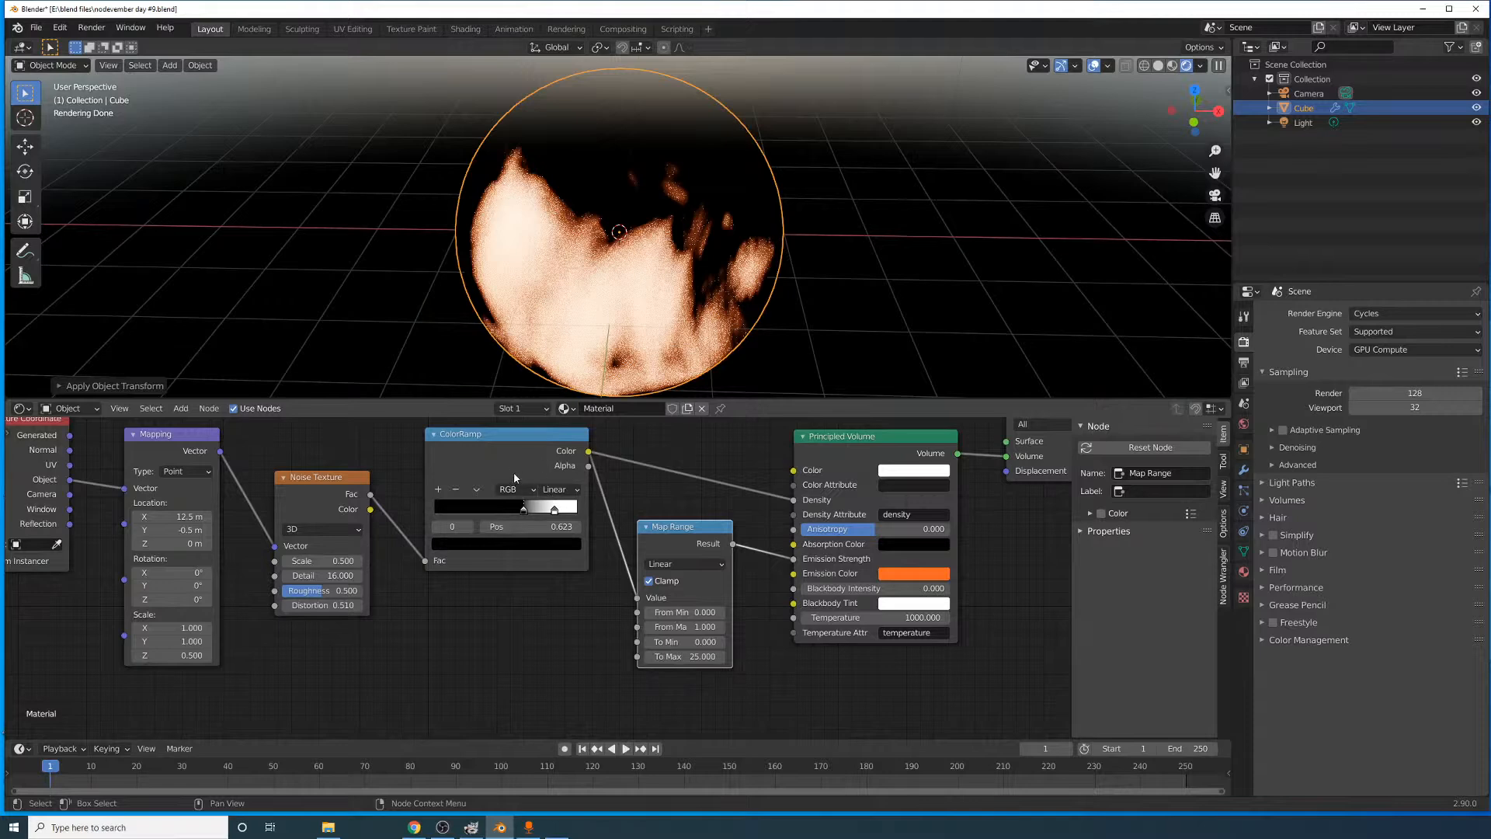
- Move the Principled Volume node slightly away from the Map Range and the Material Output farther from the Principled Volume
left_click_drag(897, 454, 918, 452)
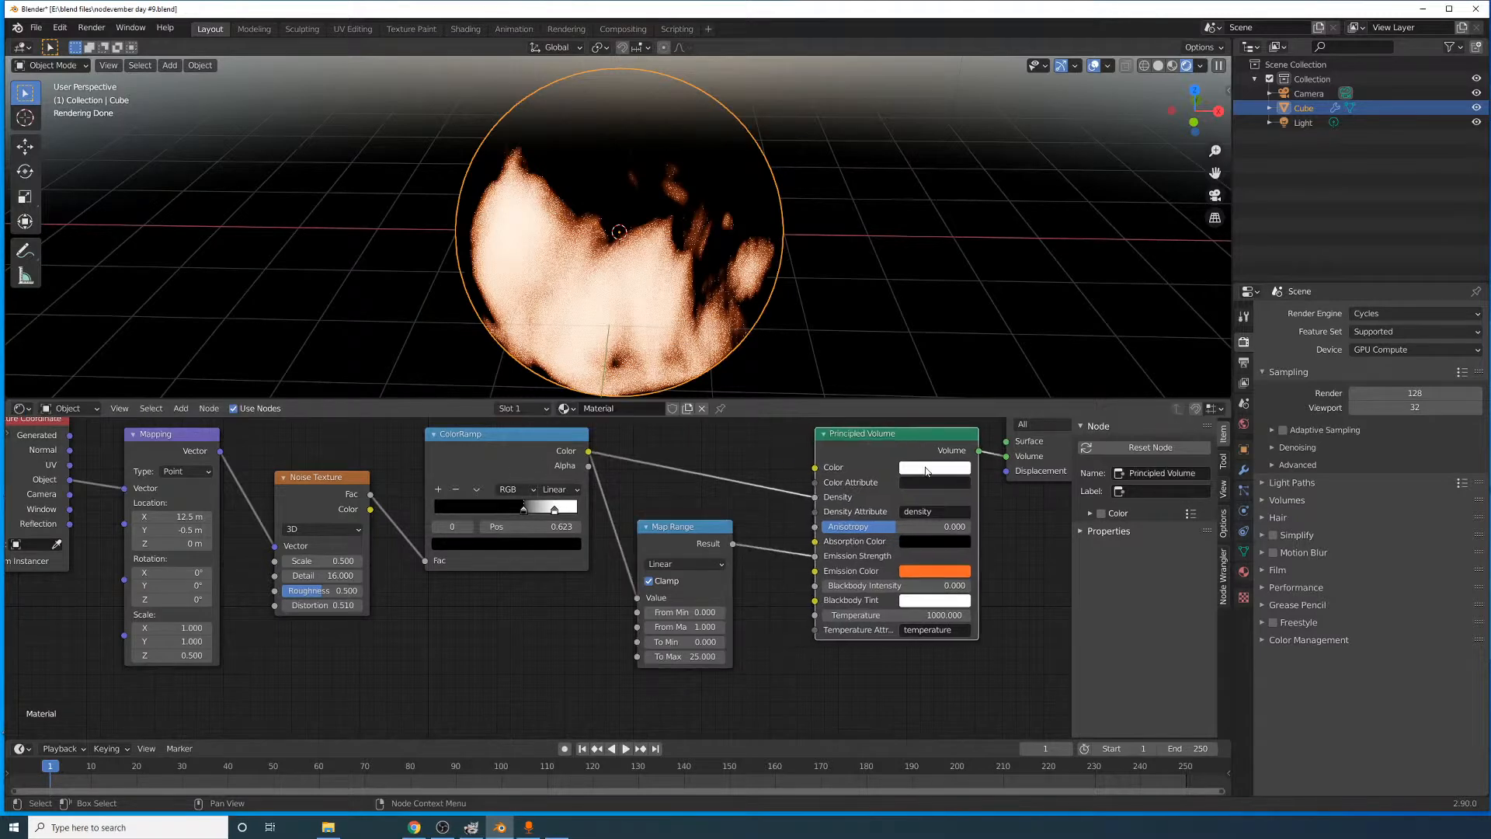
middle_click_drag(918, 452, 732, 468)
scroll(777, 468, "down", 6)
left_click_drag(738, 492, 877, 476)
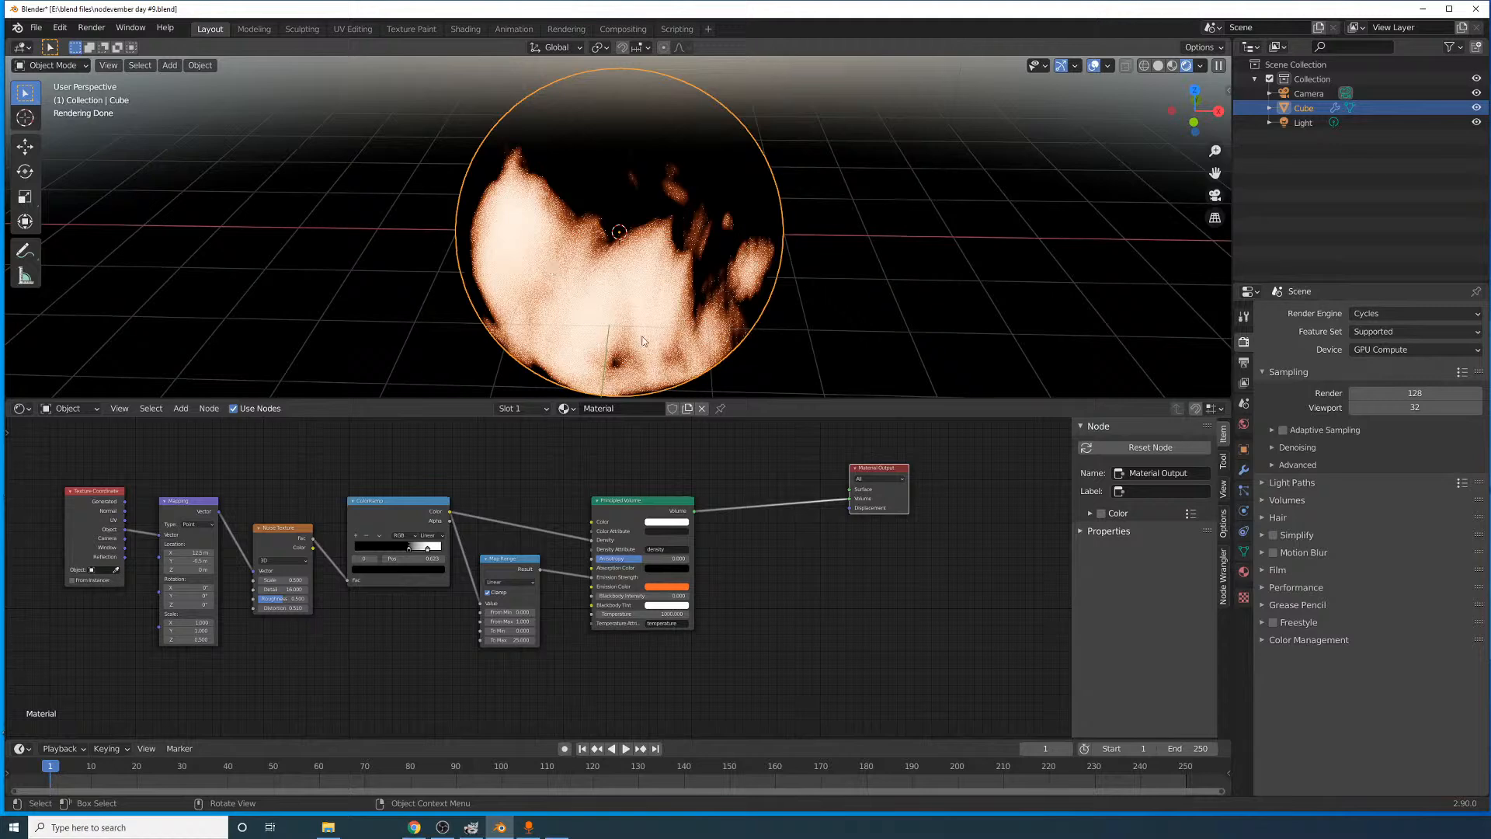
scroll(679, 449, "up", 1)
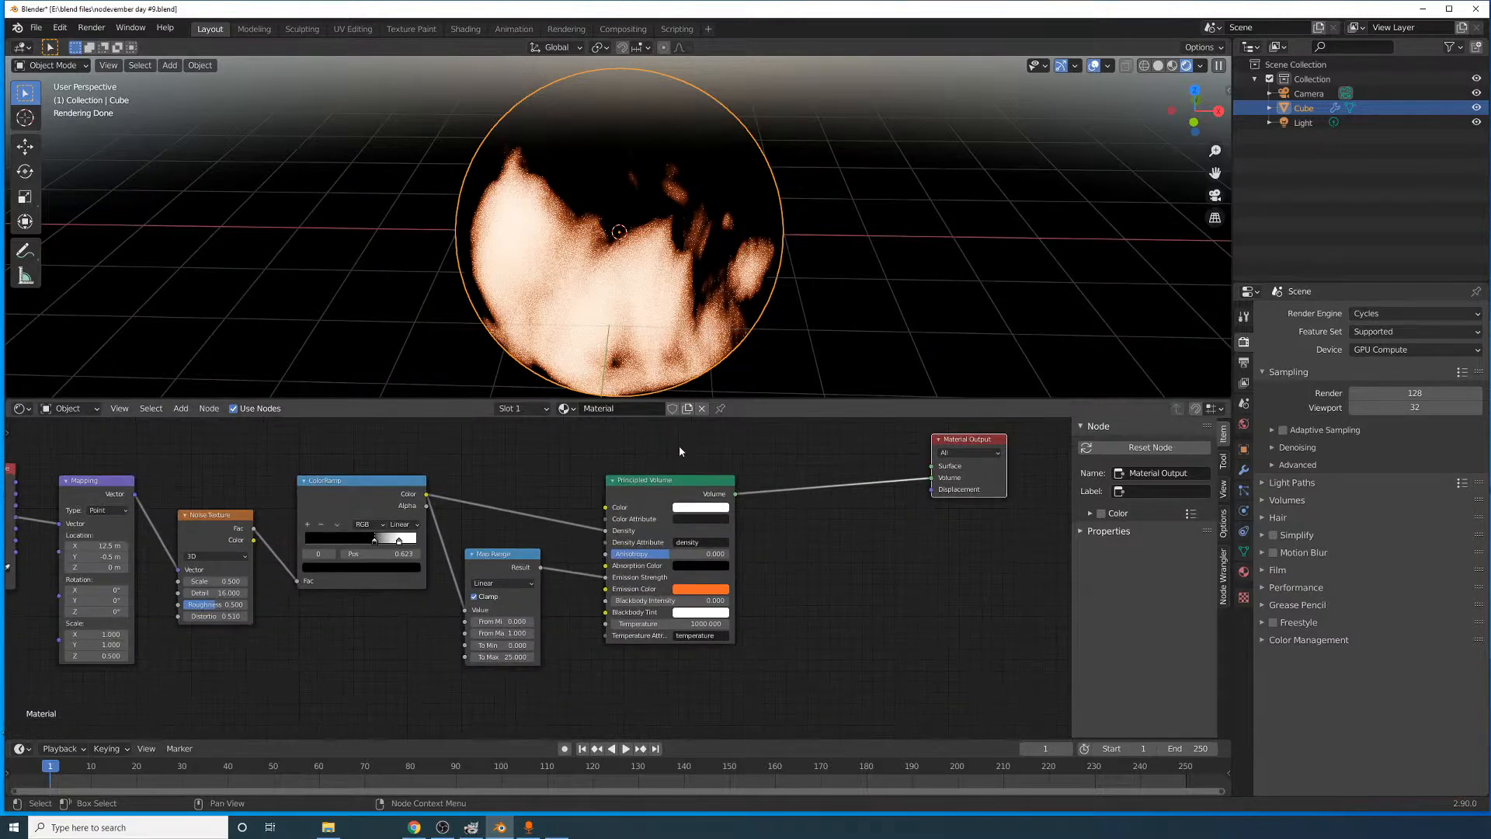
- Connect the ColorRamp's Color output directly to the Principled Volume's Emission Strength and delete the Map Range node
left_click_drag(679, 496, 725, 465)
scroll(714, 538, "up", 1)
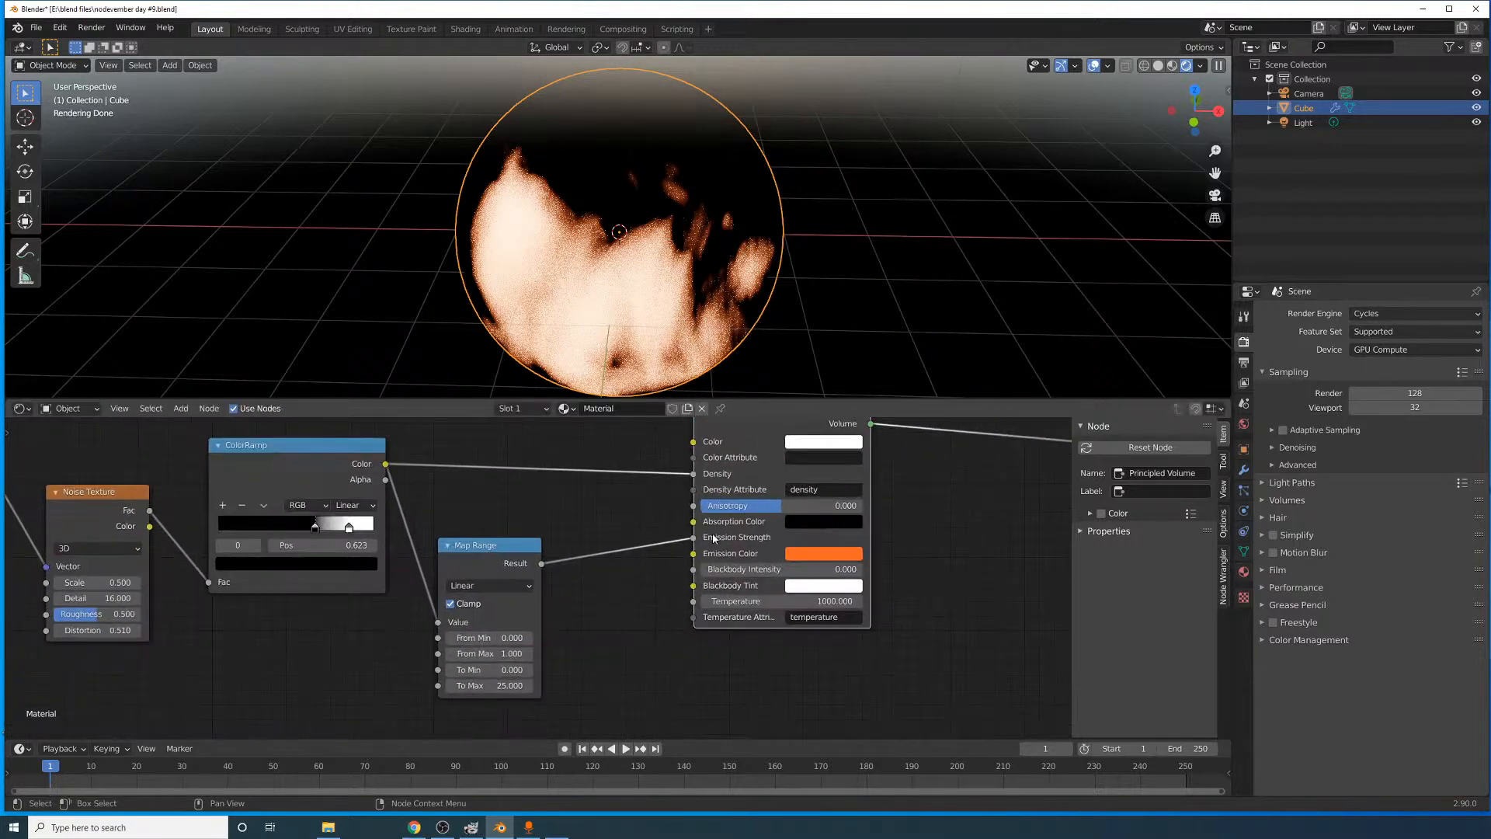
left_click(343, 465)
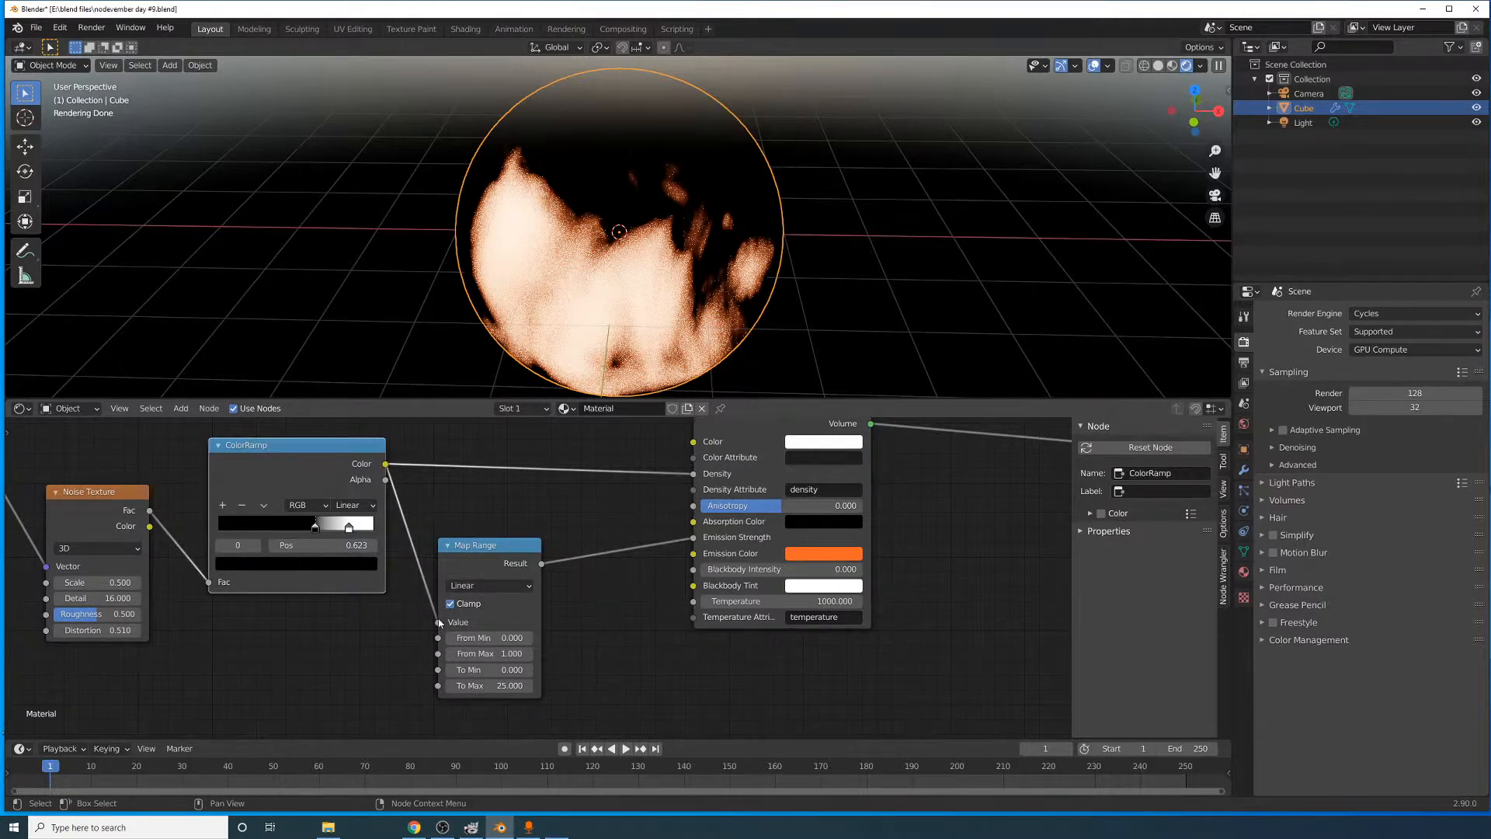
left_click_drag(497, 565, 512, 593)
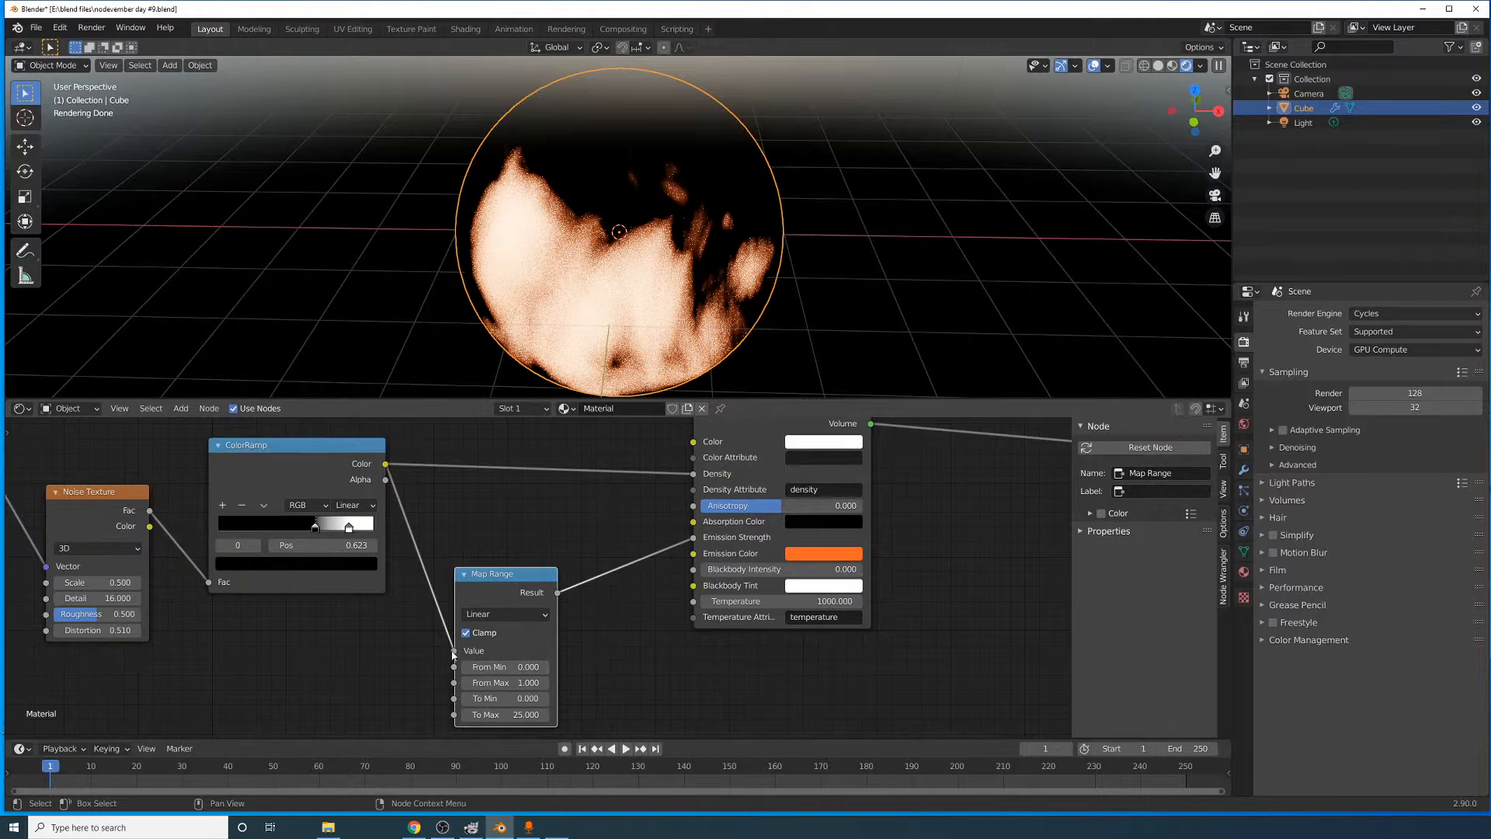
left_click_drag(454, 652, 470, 591)
left_click_drag(696, 541, 693, 538)
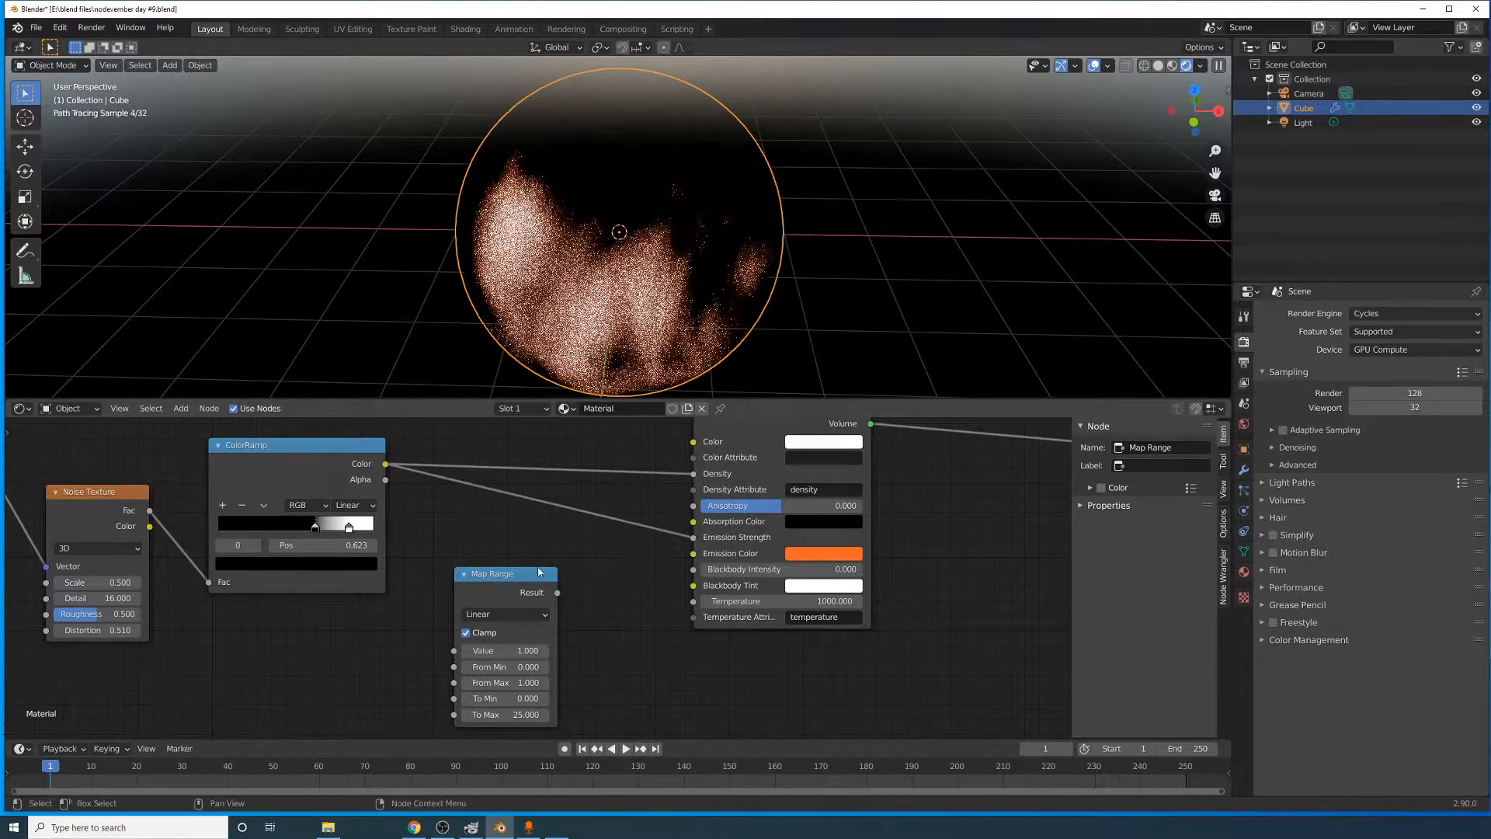
key("x")
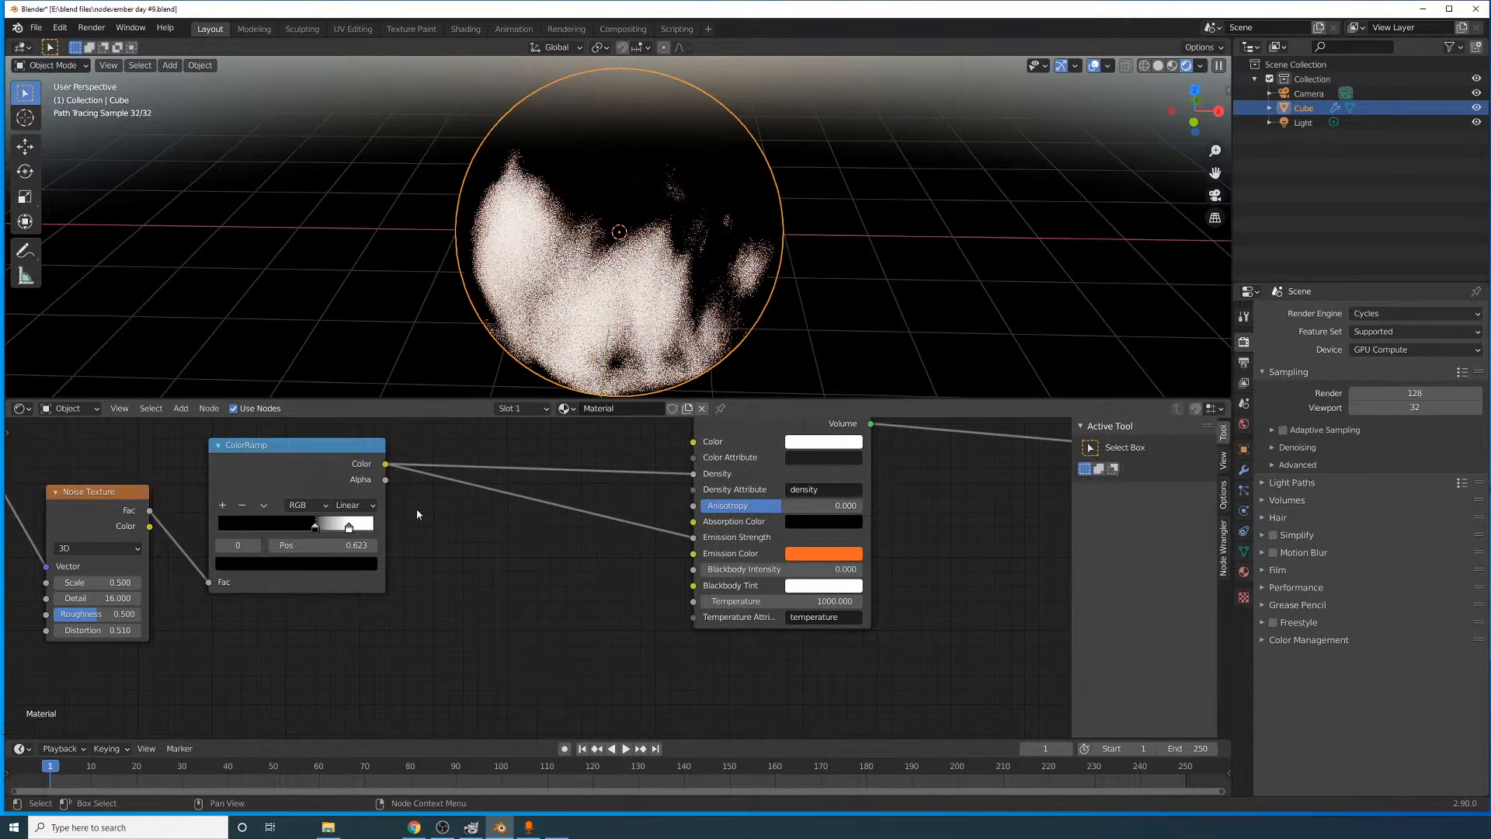
- Set the R, G and B values of the ColorRamp's white stop to 50
left_click_drag(687, 536, 696, 544)
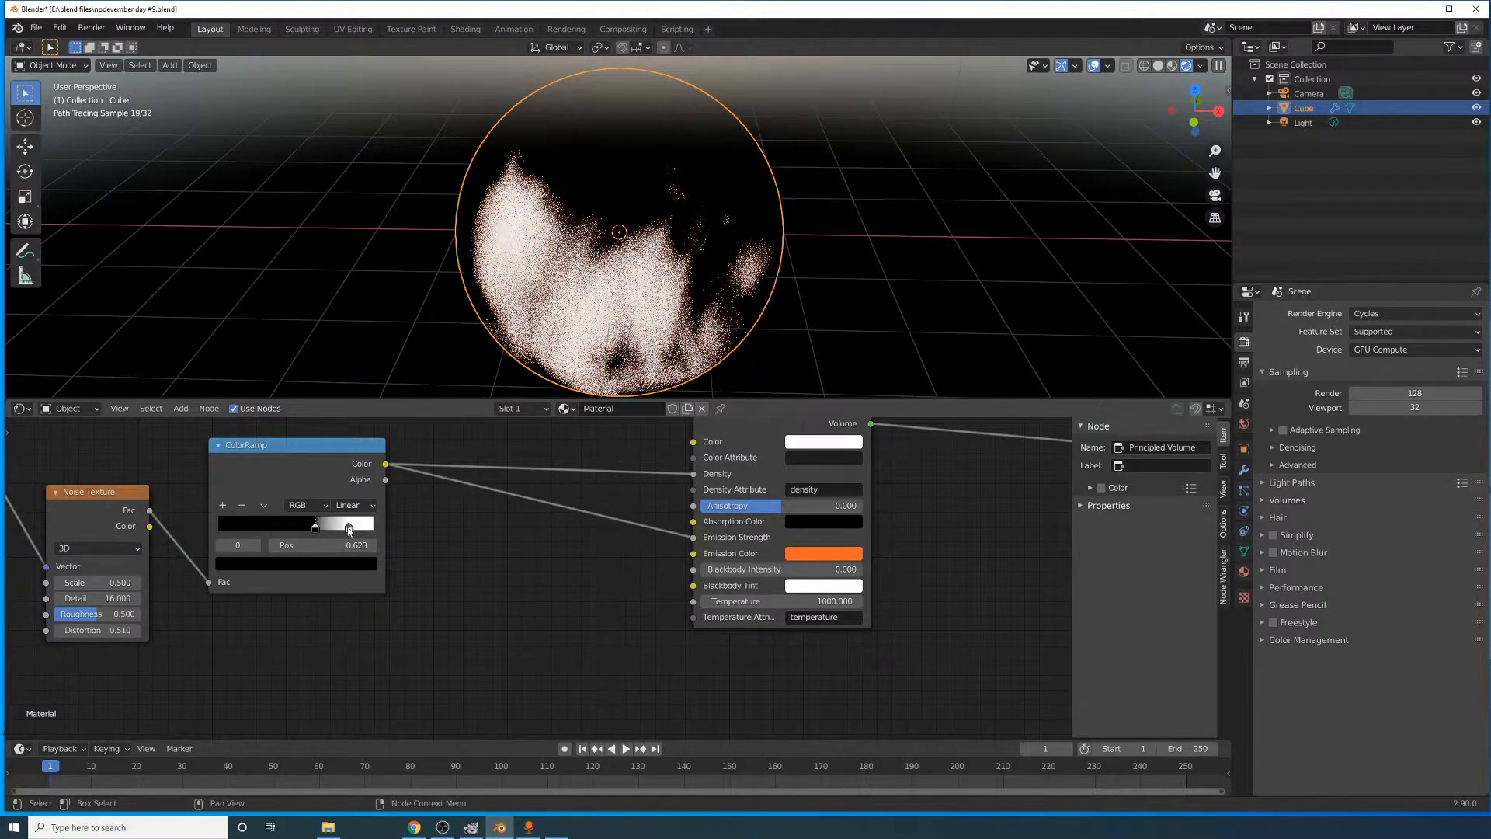
left_click(349, 526)
left_click(352, 564)
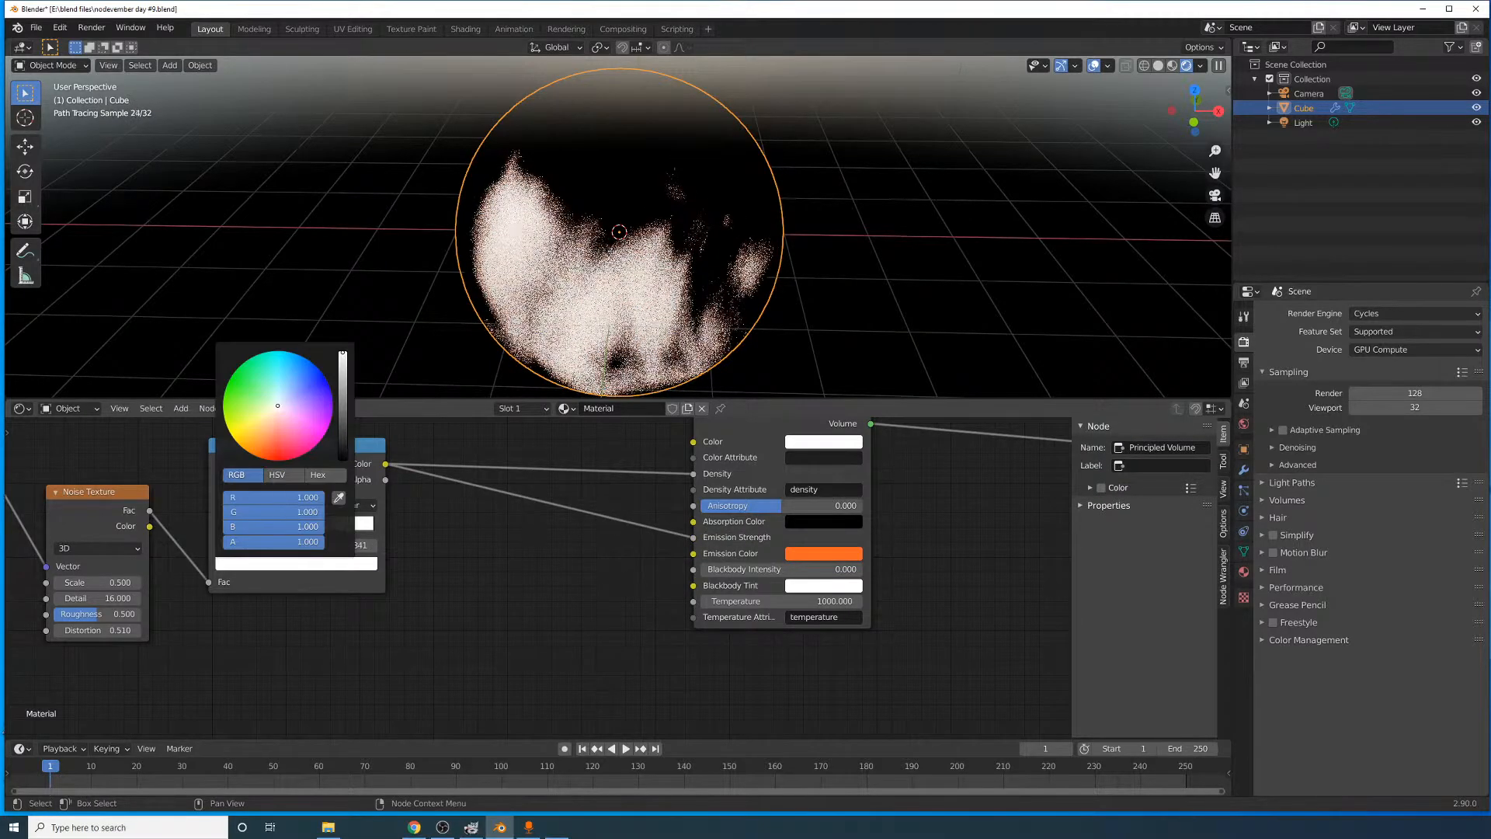
left_click(289, 524)
type("5")
left_click(423, 576)
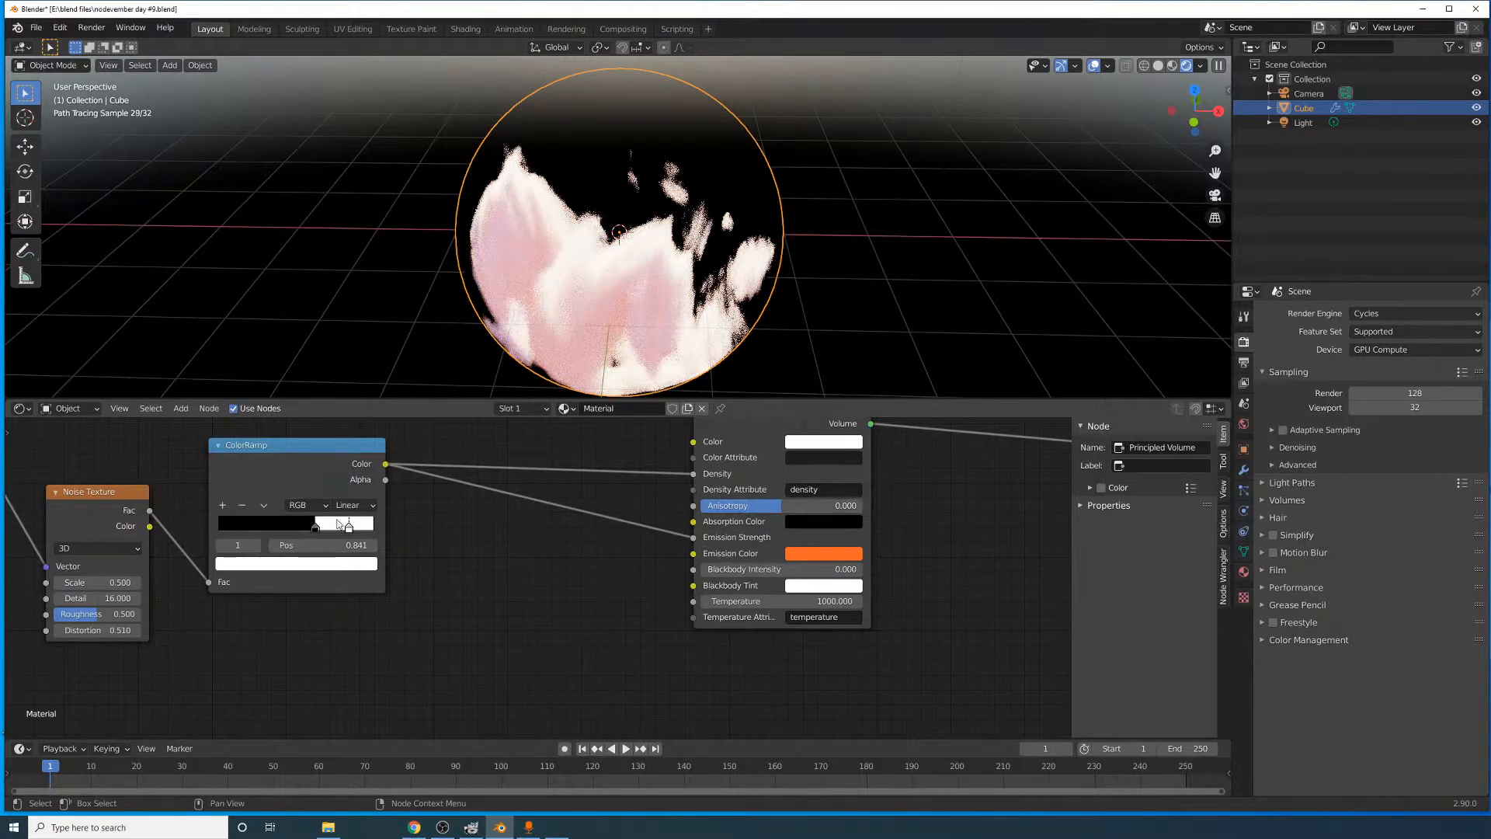
- Move the ColorRamp's black stop to position 0.580 and switch the interpolation to Ease
left_click(315, 527)
left_click_drag(294, 530, 312, 529)
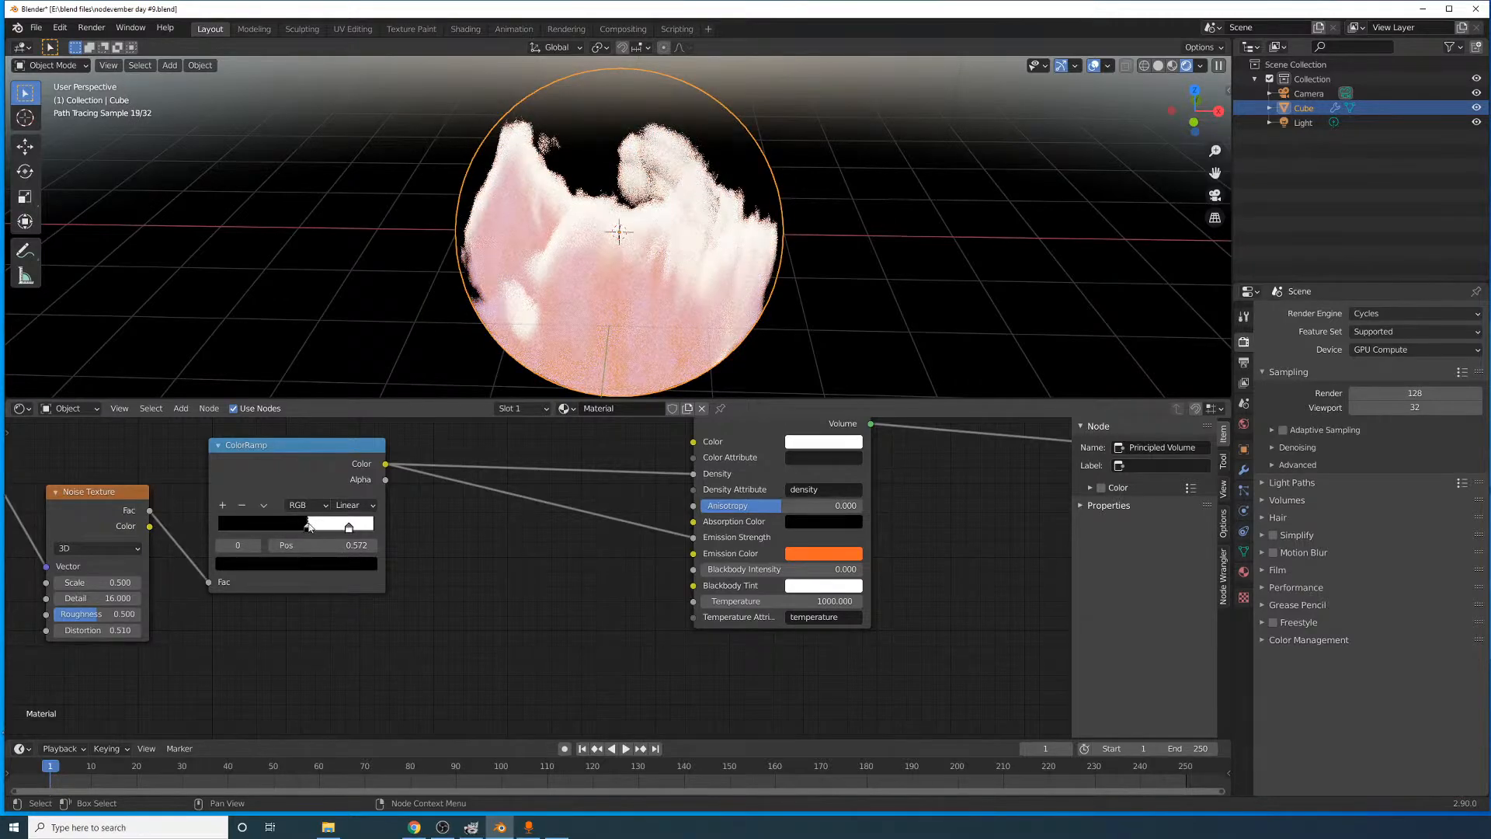
left_click(352, 505)
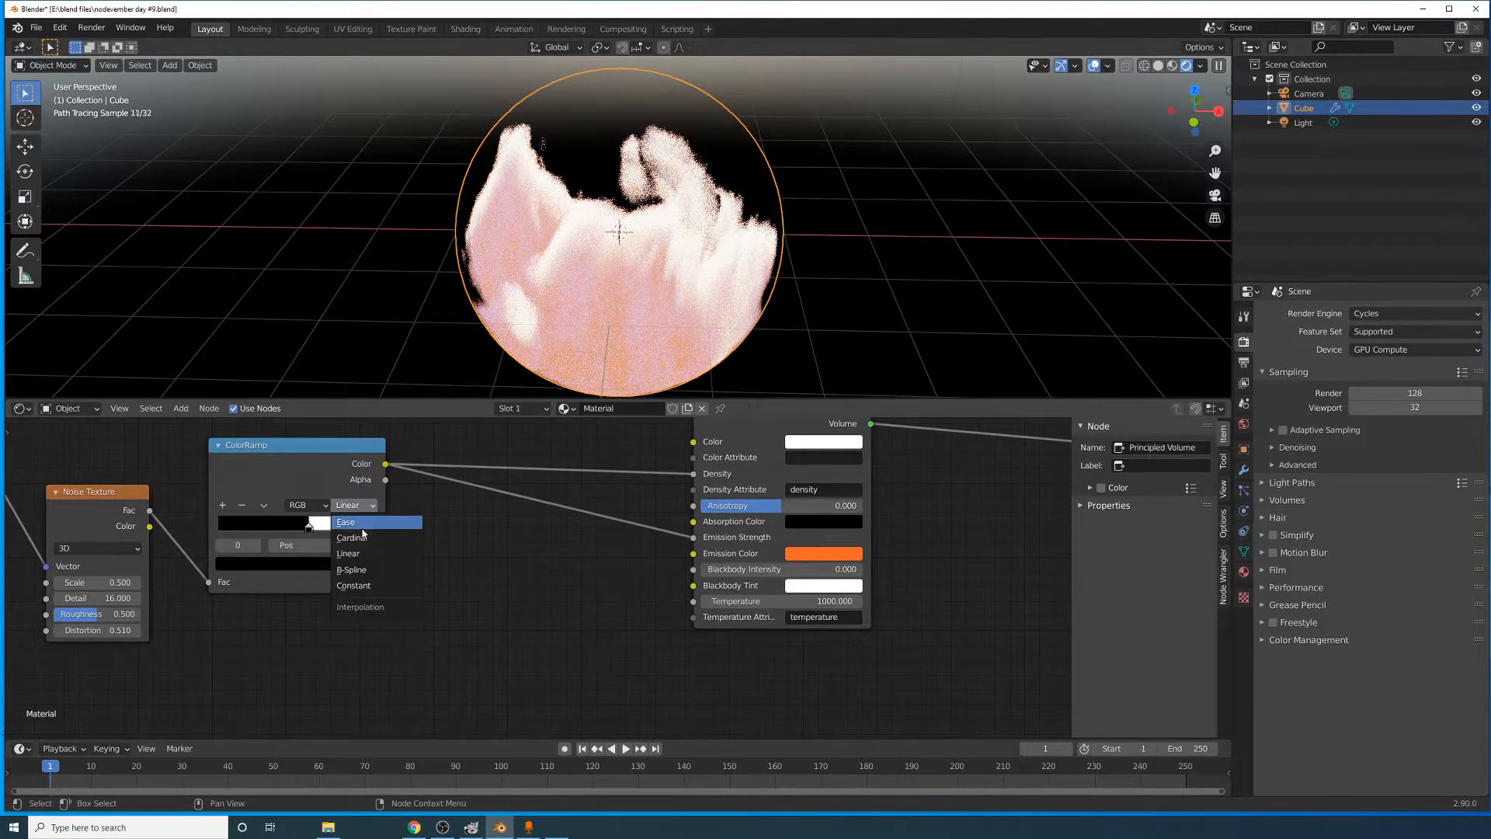
left_click(363, 532)
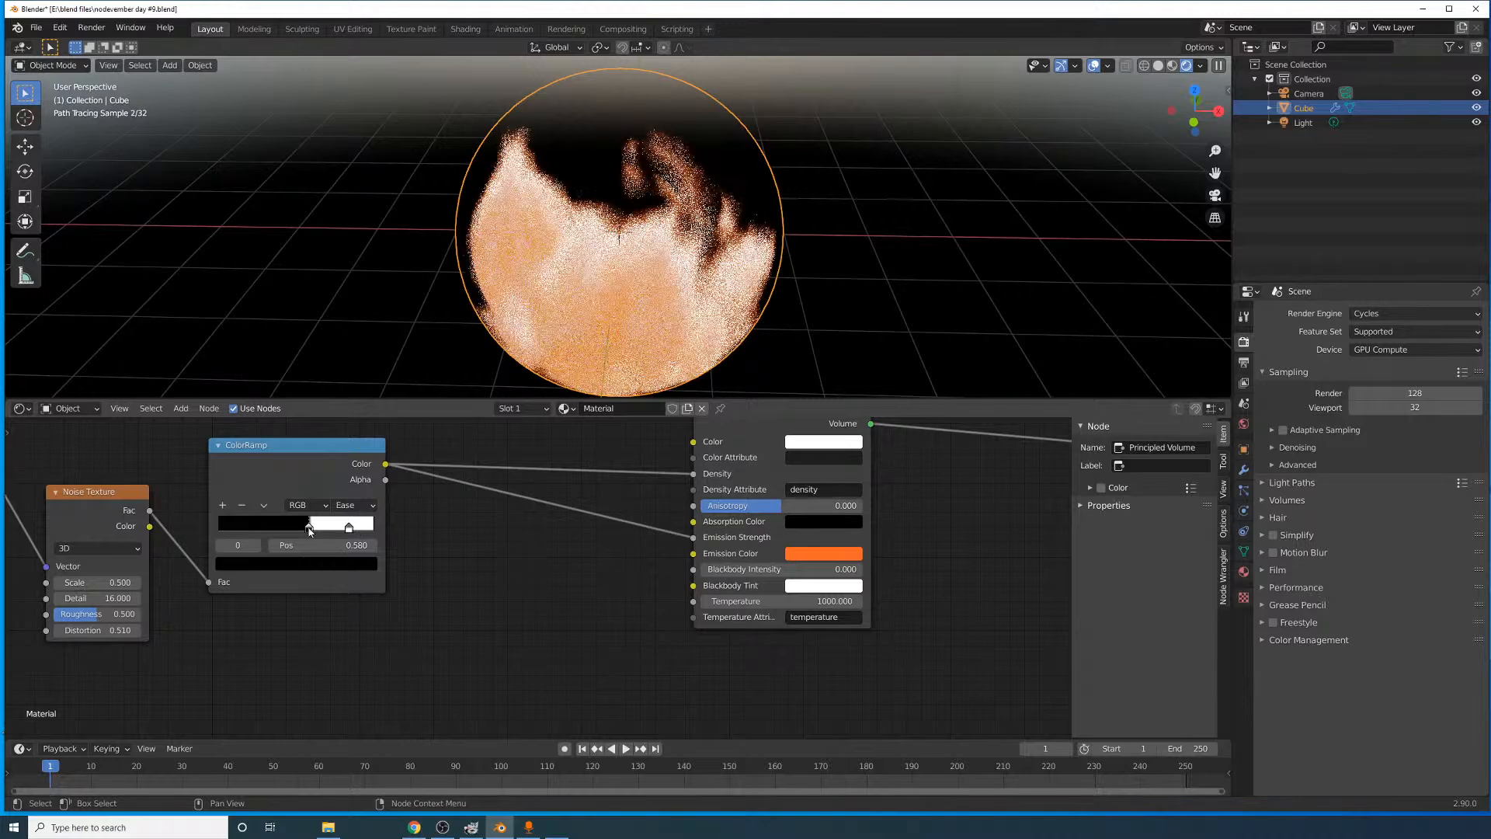
- Try Constant interpolation on the ColorRamp and return it to Ease
left_click(354, 507)
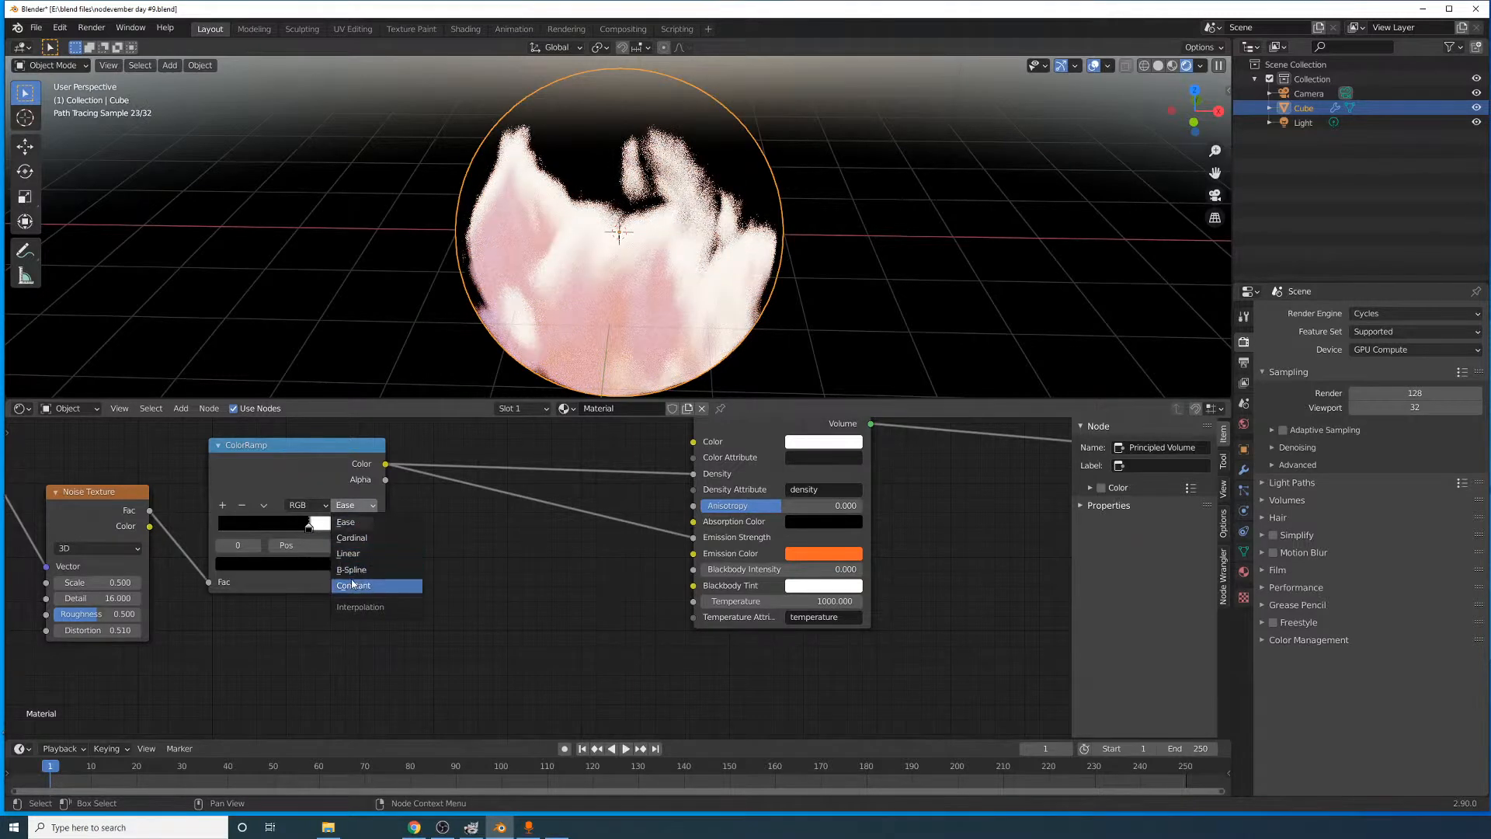
left_click(355, 585)
left_click(354, 506)
left_click(363, 533)
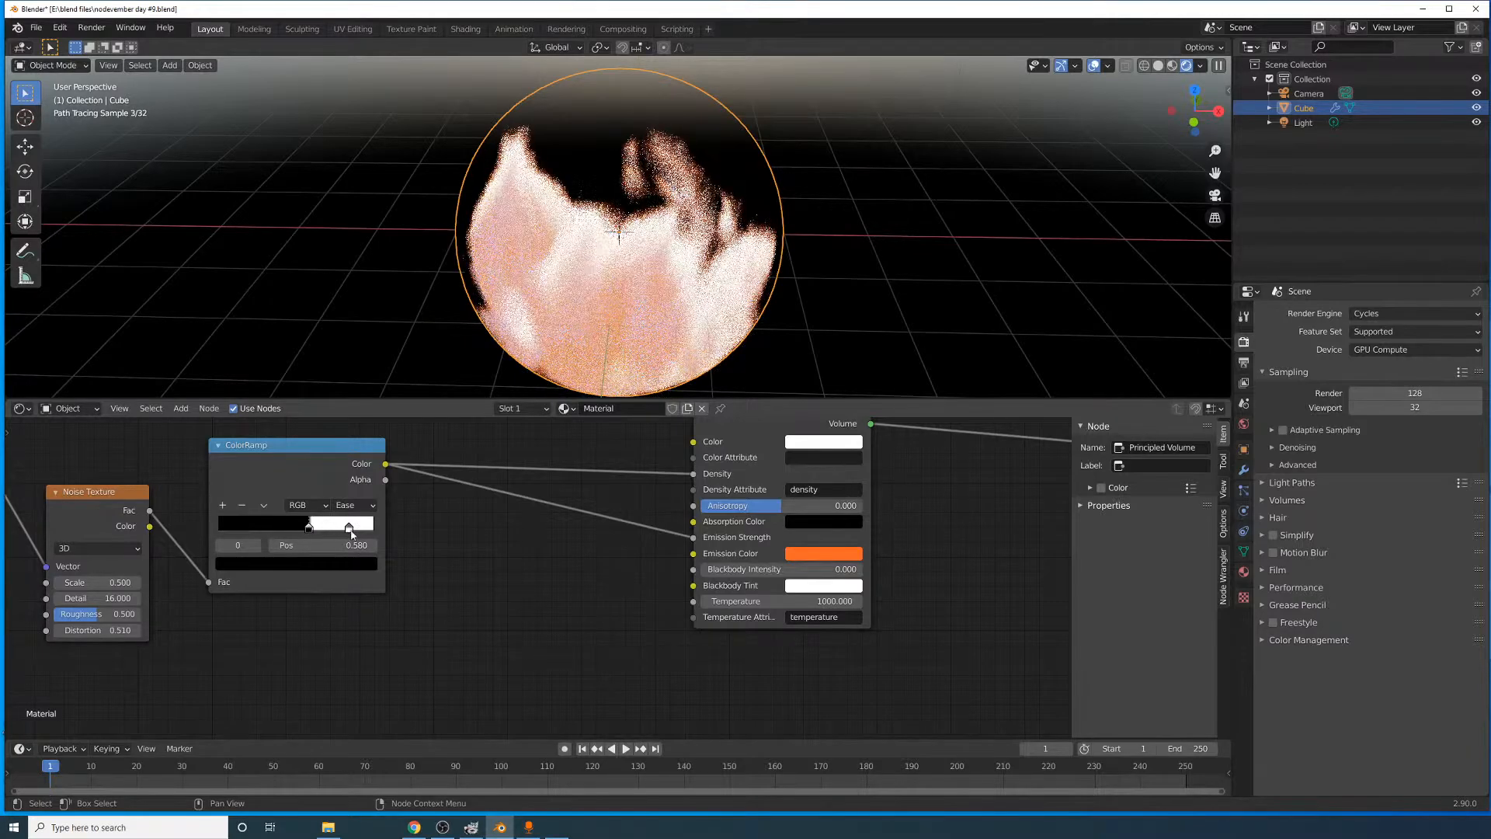
- Set the white stop's R, G and B values to 1 and move the stop to position 0.797
left_click(348, 527)
left_click(340, 565)
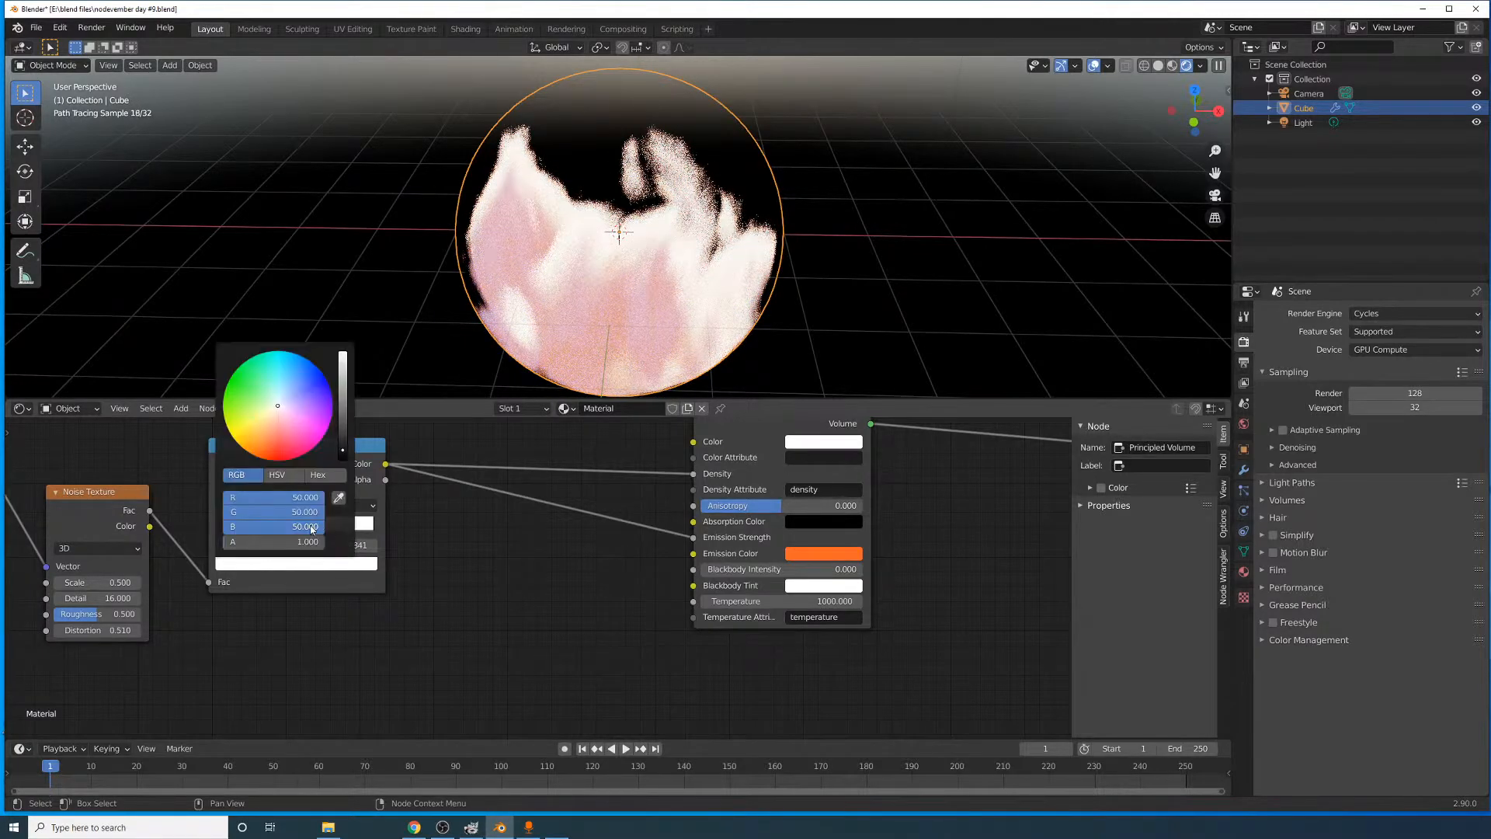
mouse_move(311, 526)
left_mouse_down()
mouse_move(310, 497)
mouse_move(341, 527)
left_mouse_up()
type("10")
key("Return")
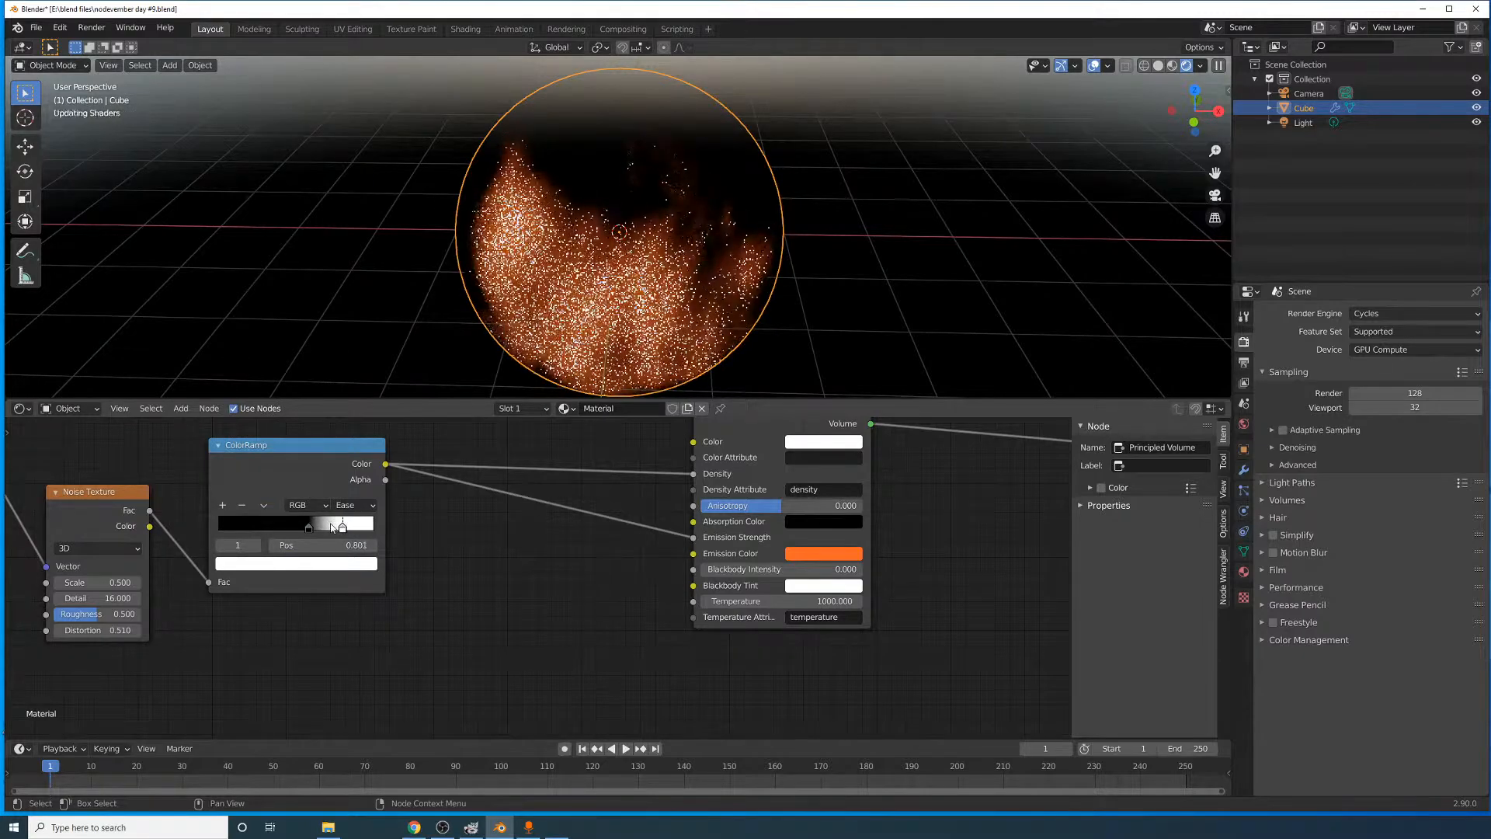
- Move the Principled Volume node closer to the ColorRamp, then unplug and reconnect its Density link
middle_click_drag(626, 564, 565, 651)
left_click_drag(752, 507, 647, 473)
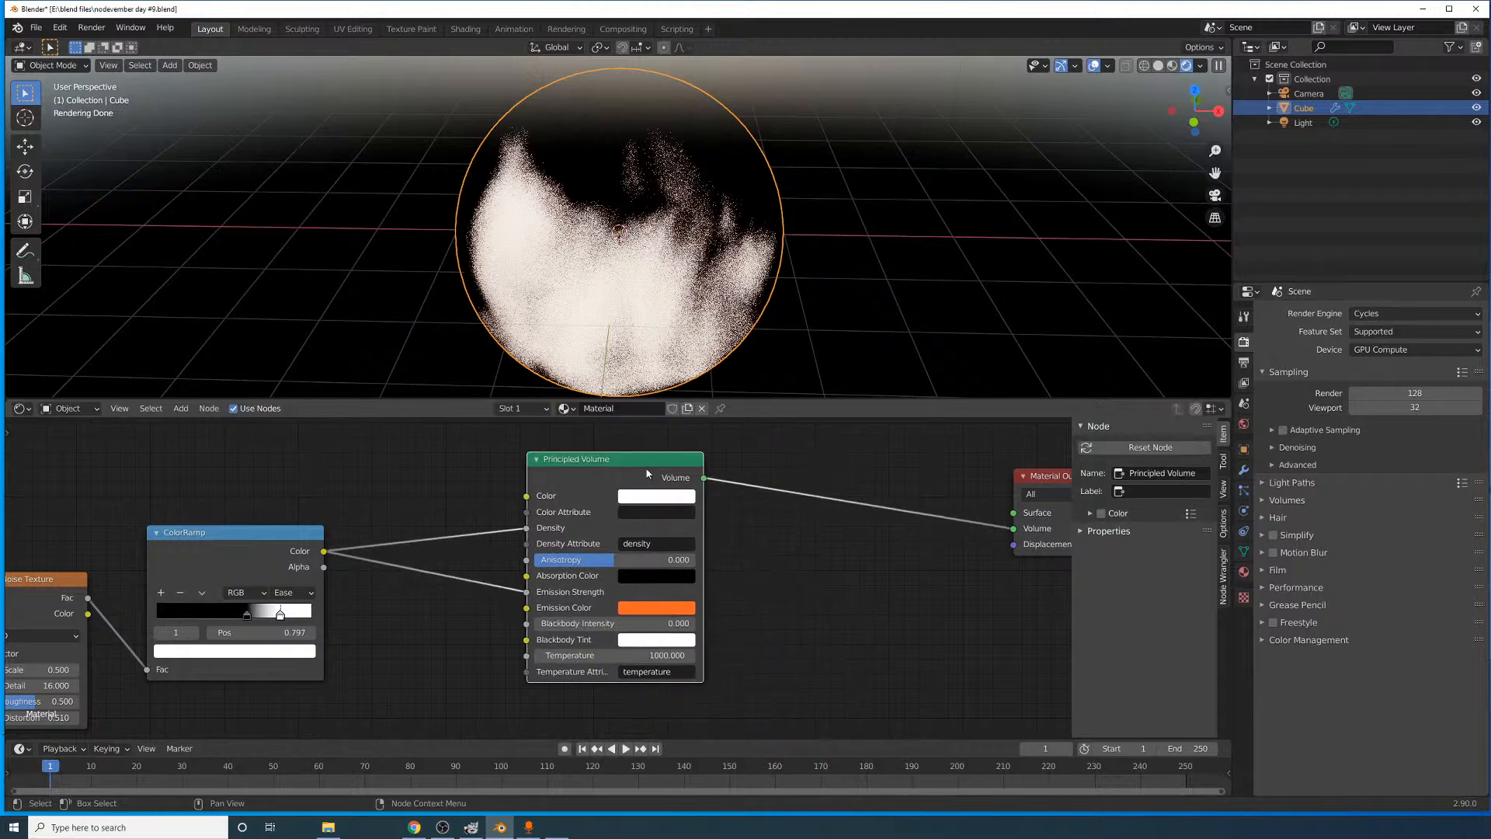
left_click_drag(528, 529, 505, 534)
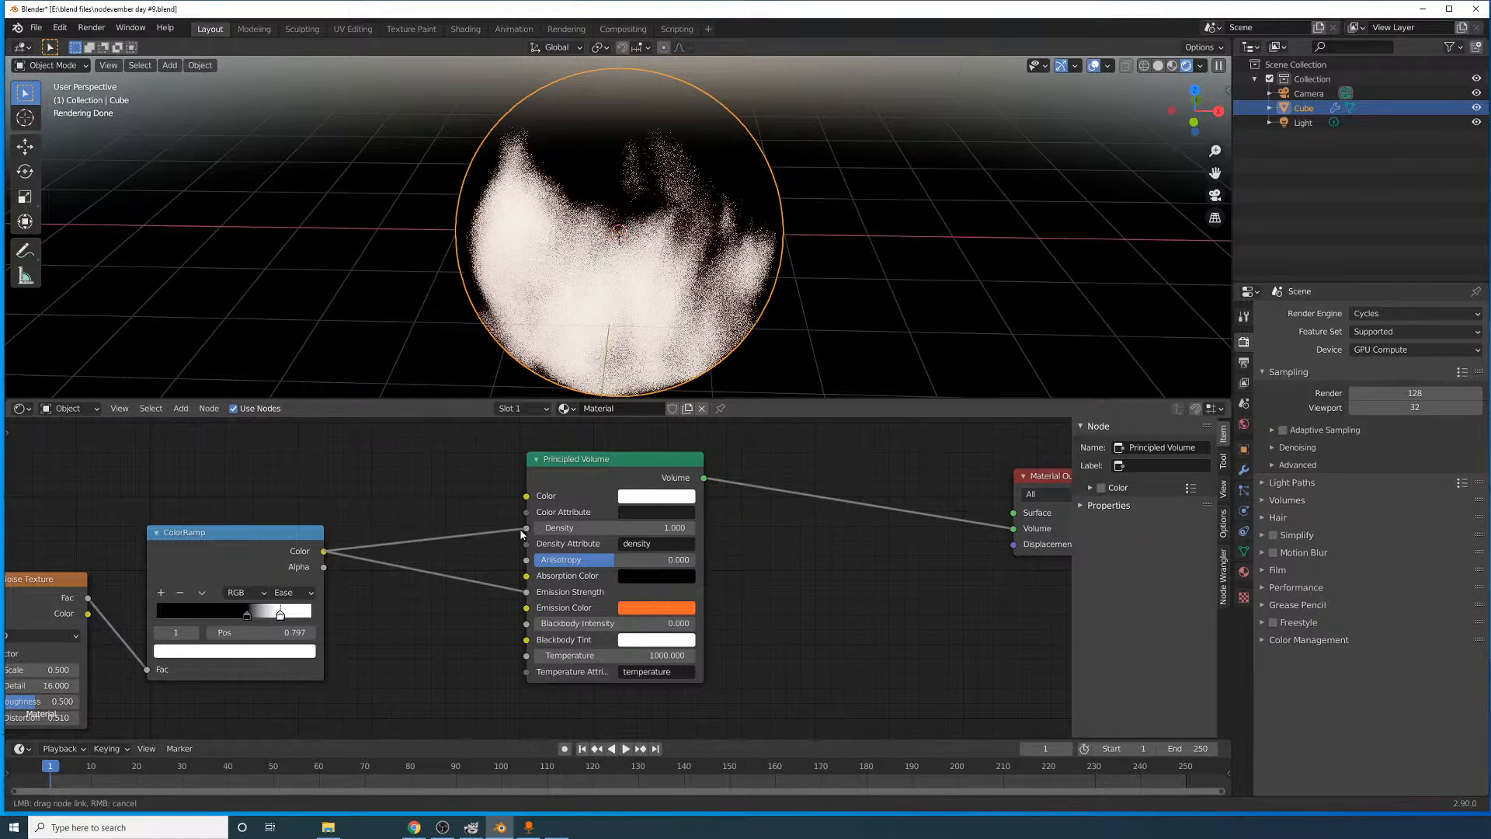
left_click_drag(522, 534, 527, 528)
- Duplicate the ColorRamp above the original, feed it from the Noise Texture's Fac, and connect its Color to Density
middle_click_drag(204, 561, 555, 574)
left_click(555, 573)
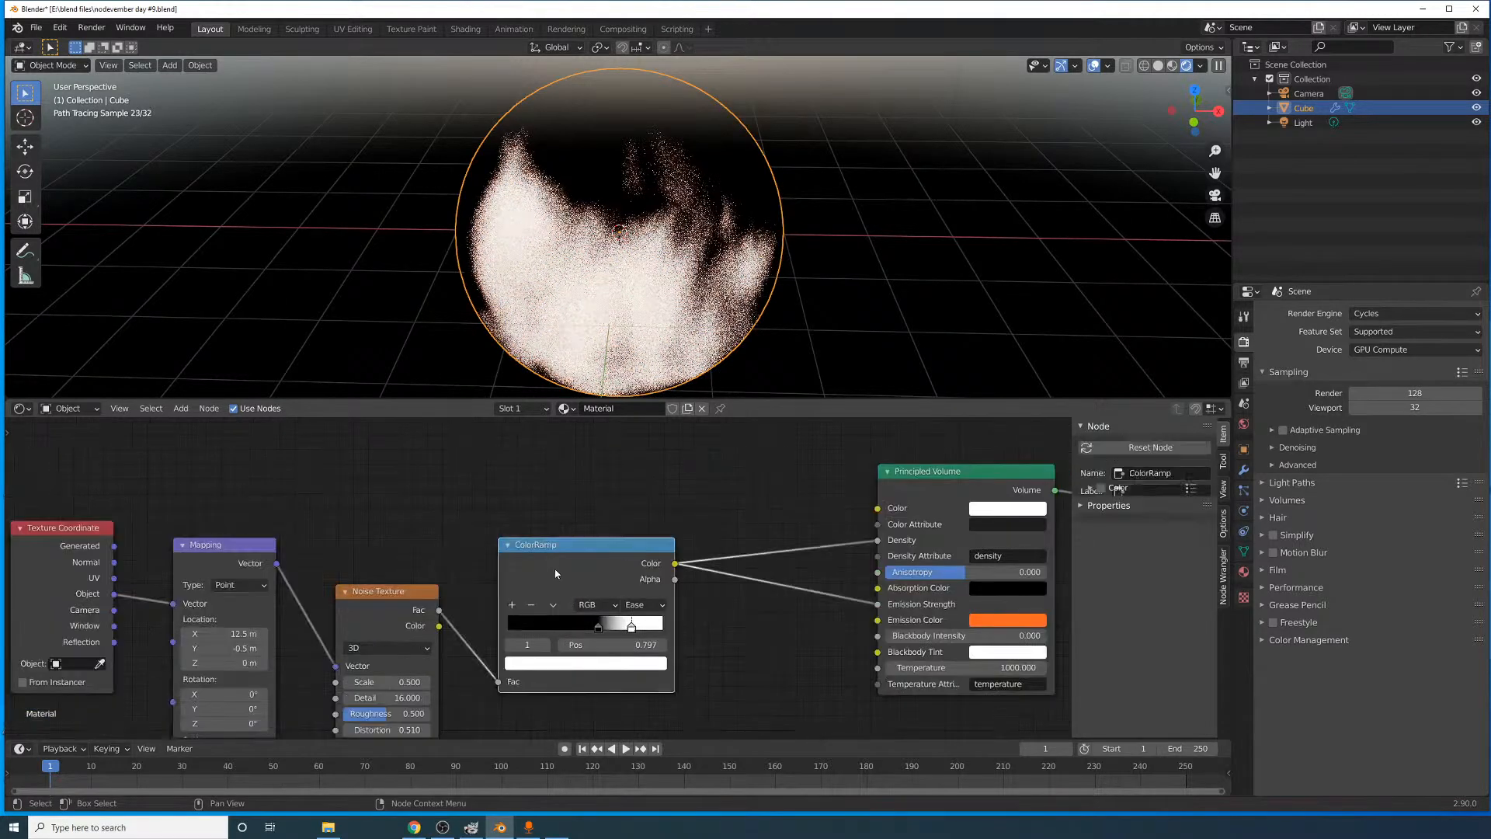
scroll(650, 517, "down", 2)
key("shift+d")
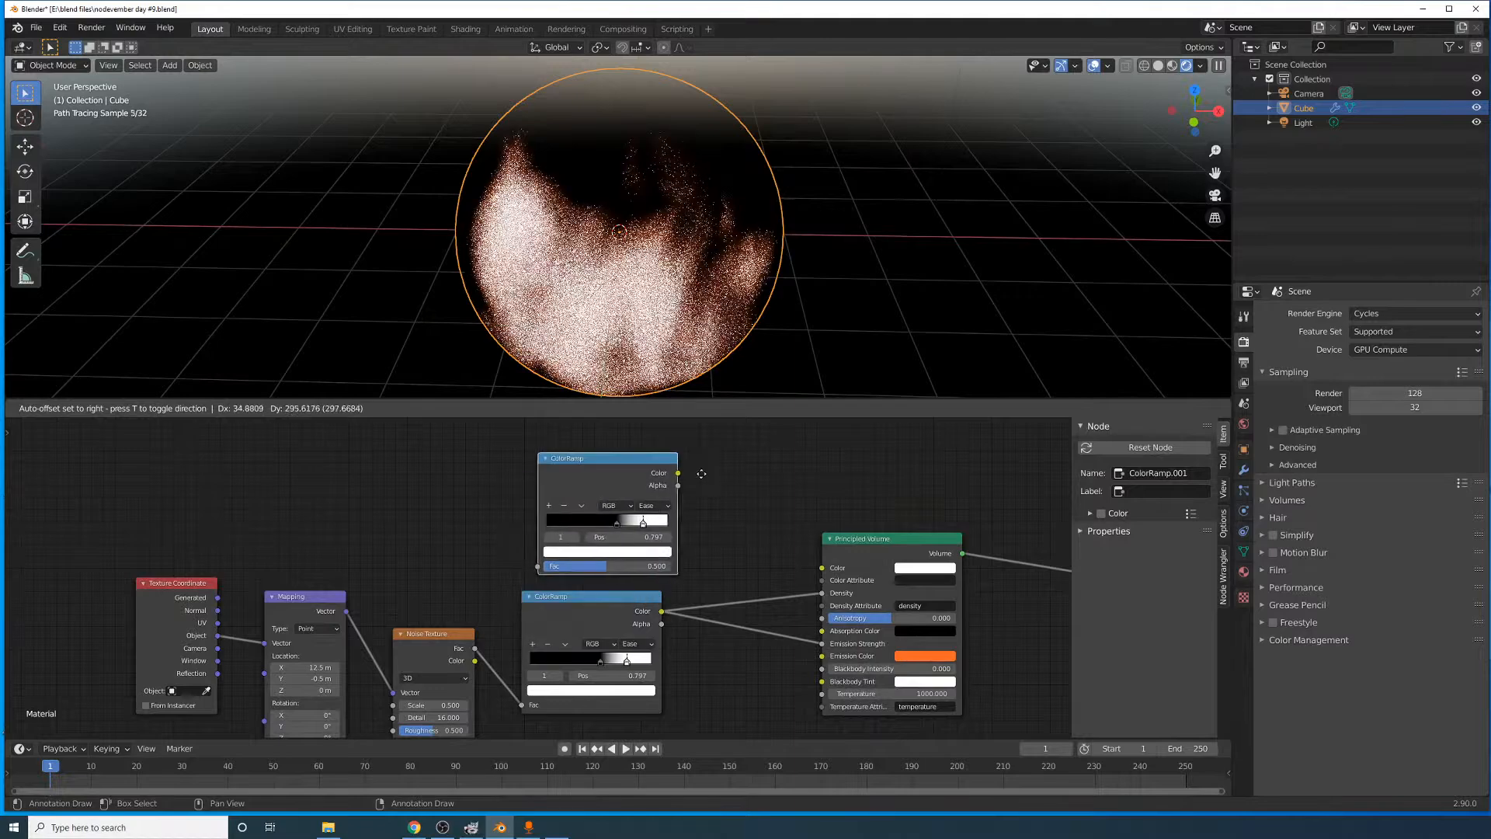
left_click(704, 477)
left_click_drag(475, 648, 539, 571)
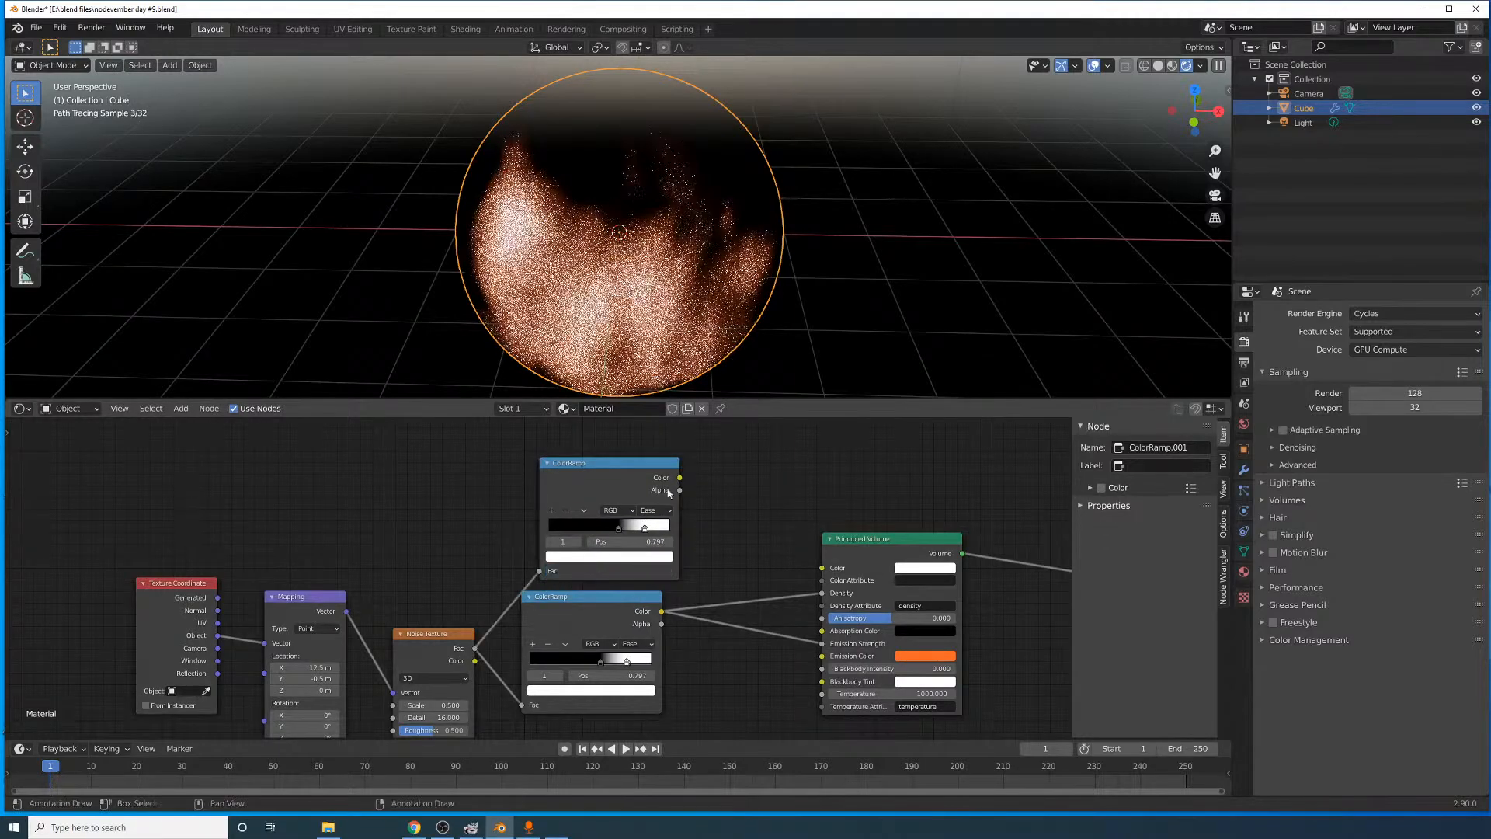
left_click_drag(680, 477, 822, 593)
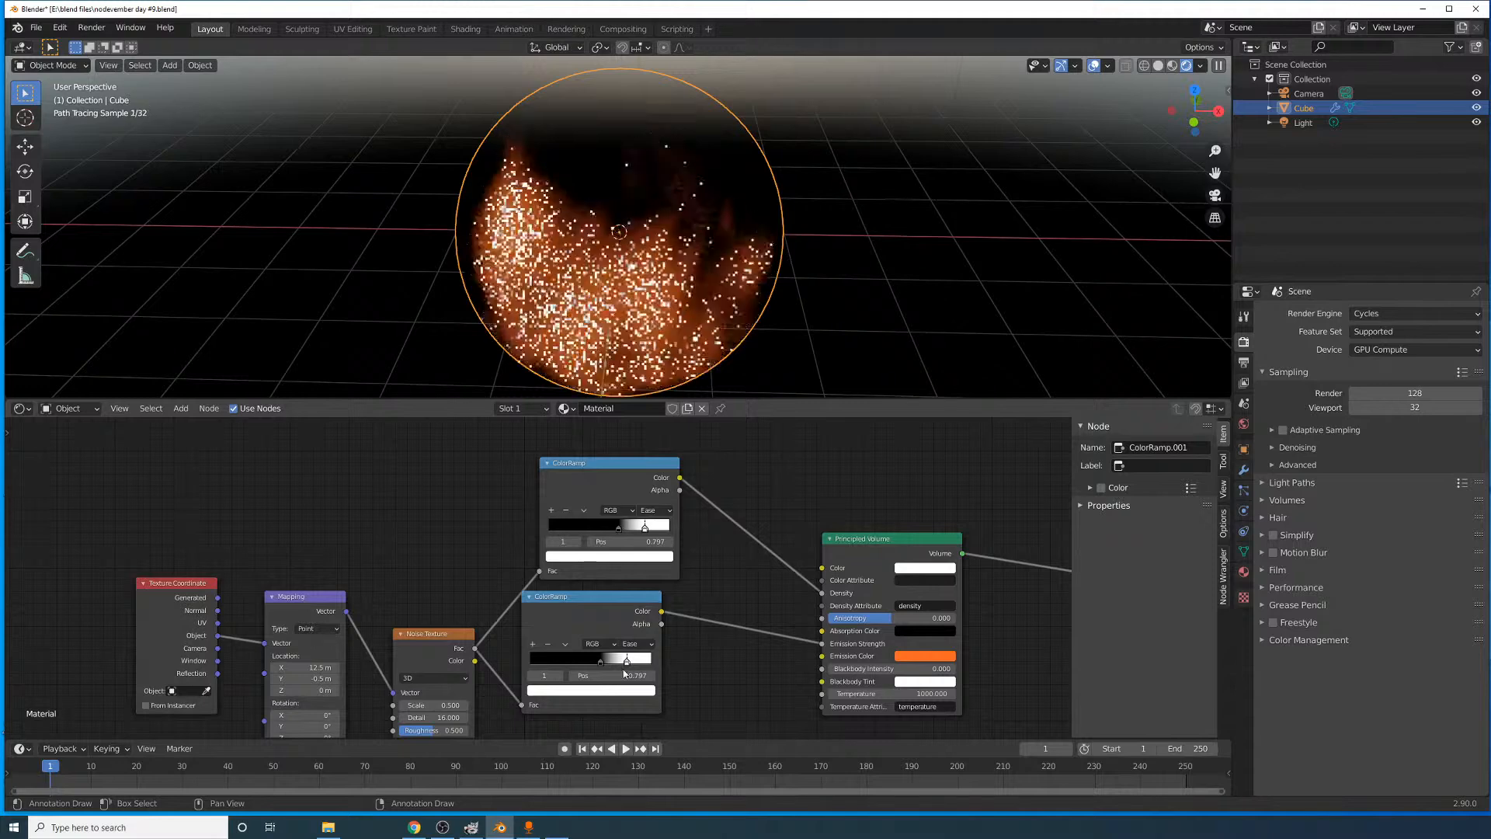
- Raise the white stop's RGB values well above 1 on the ColorRamp feeding Emission Strength
left_click(590, 691)
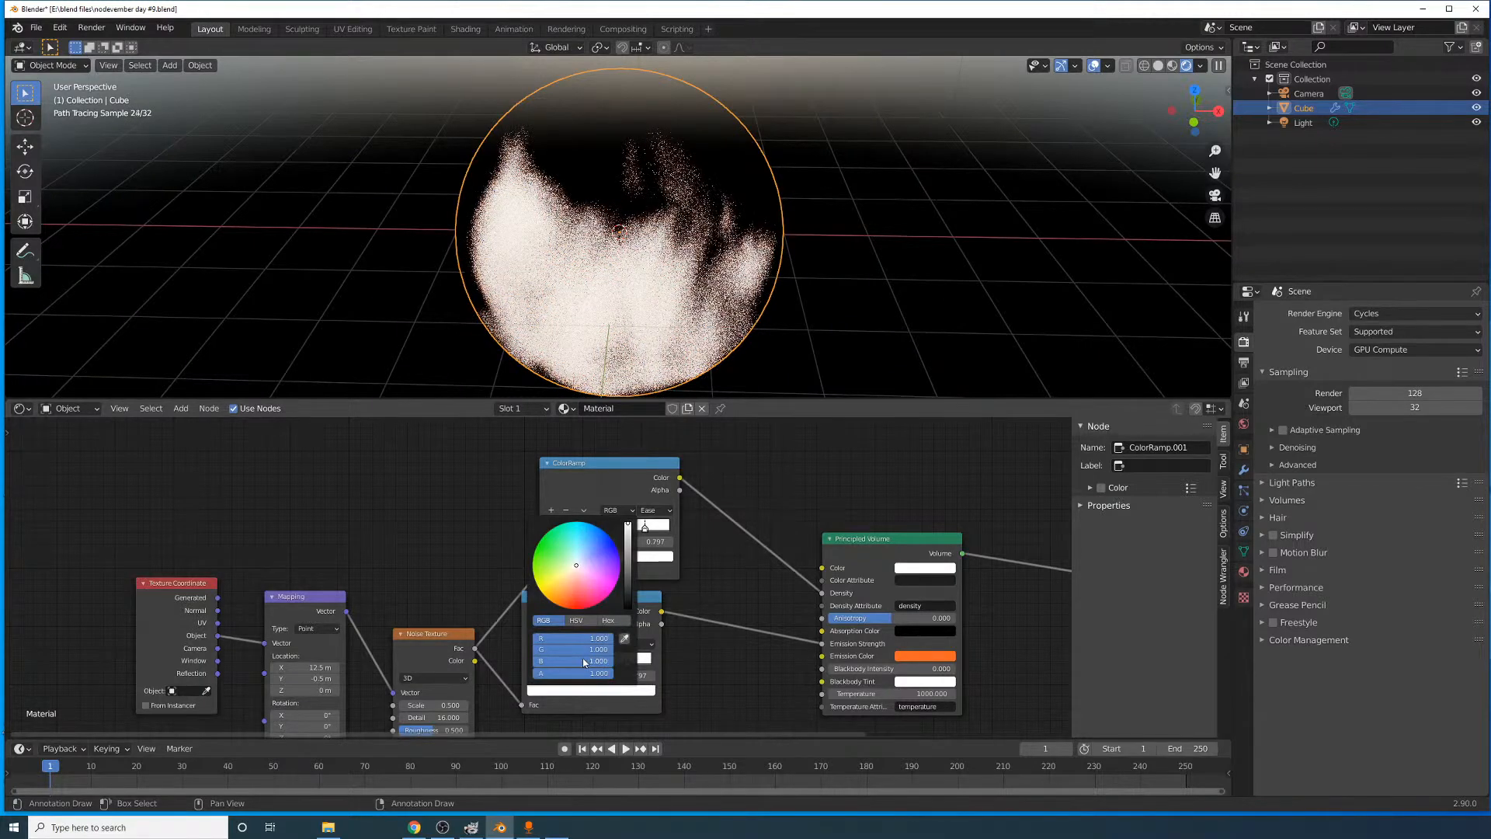
left_click(583, 660)
type("5")
key("Return")
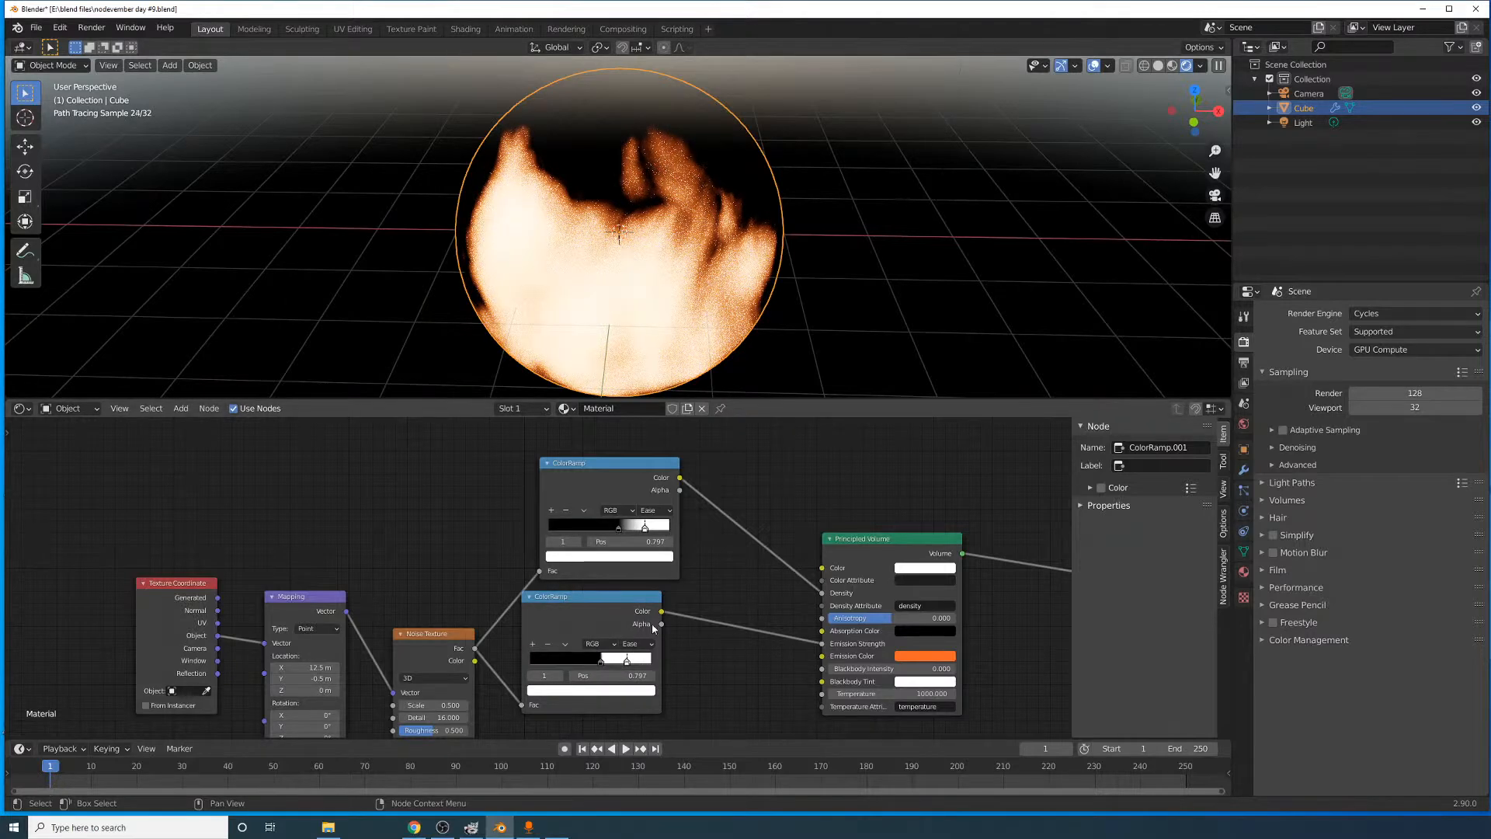
- Try different hues and brightness for the Principled Volume's Emission Color and settle on orange
scroll(855, 622, "up", 2)
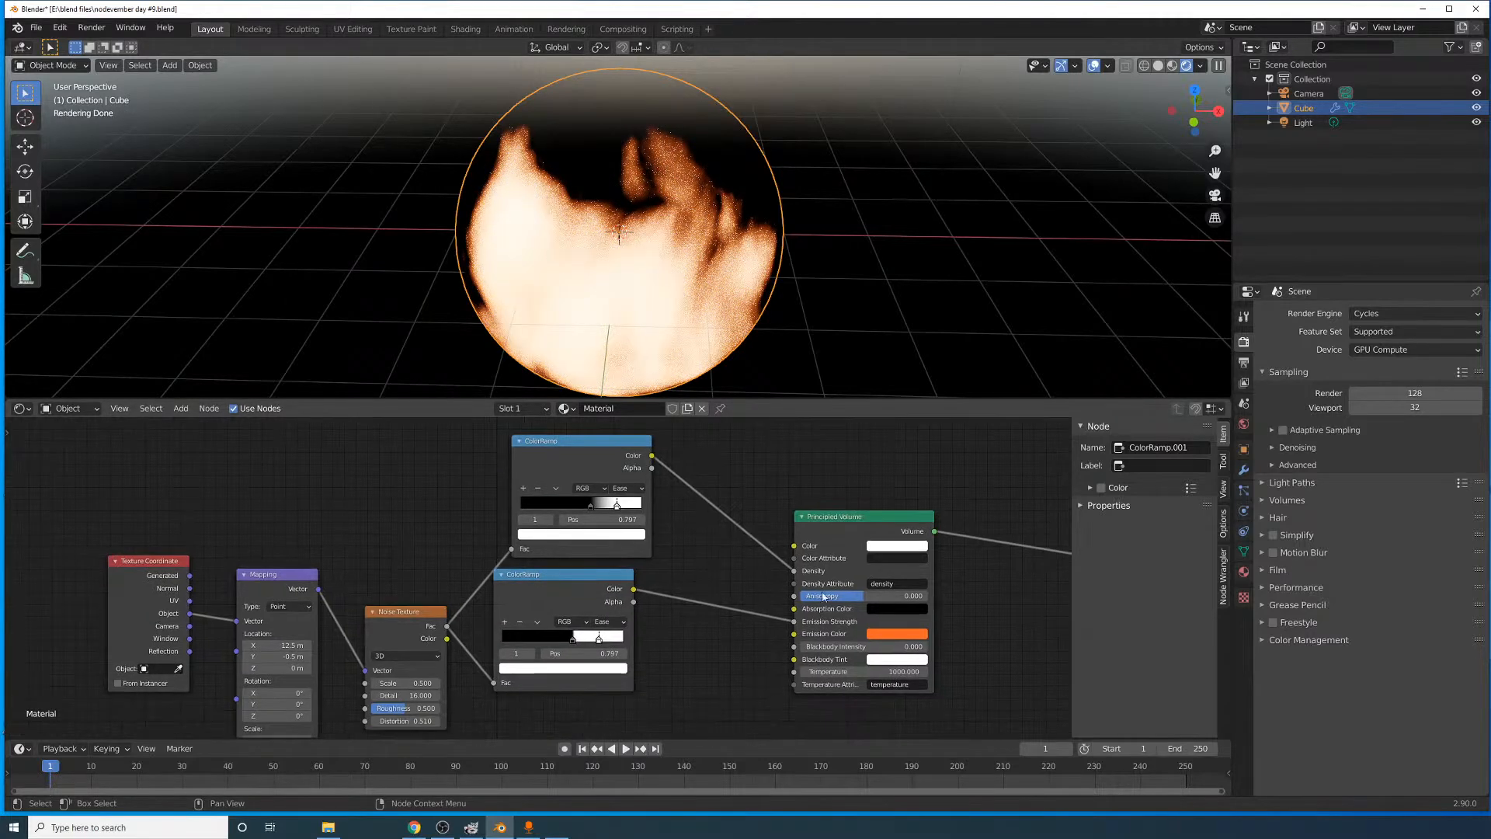
left_click(926, 637)
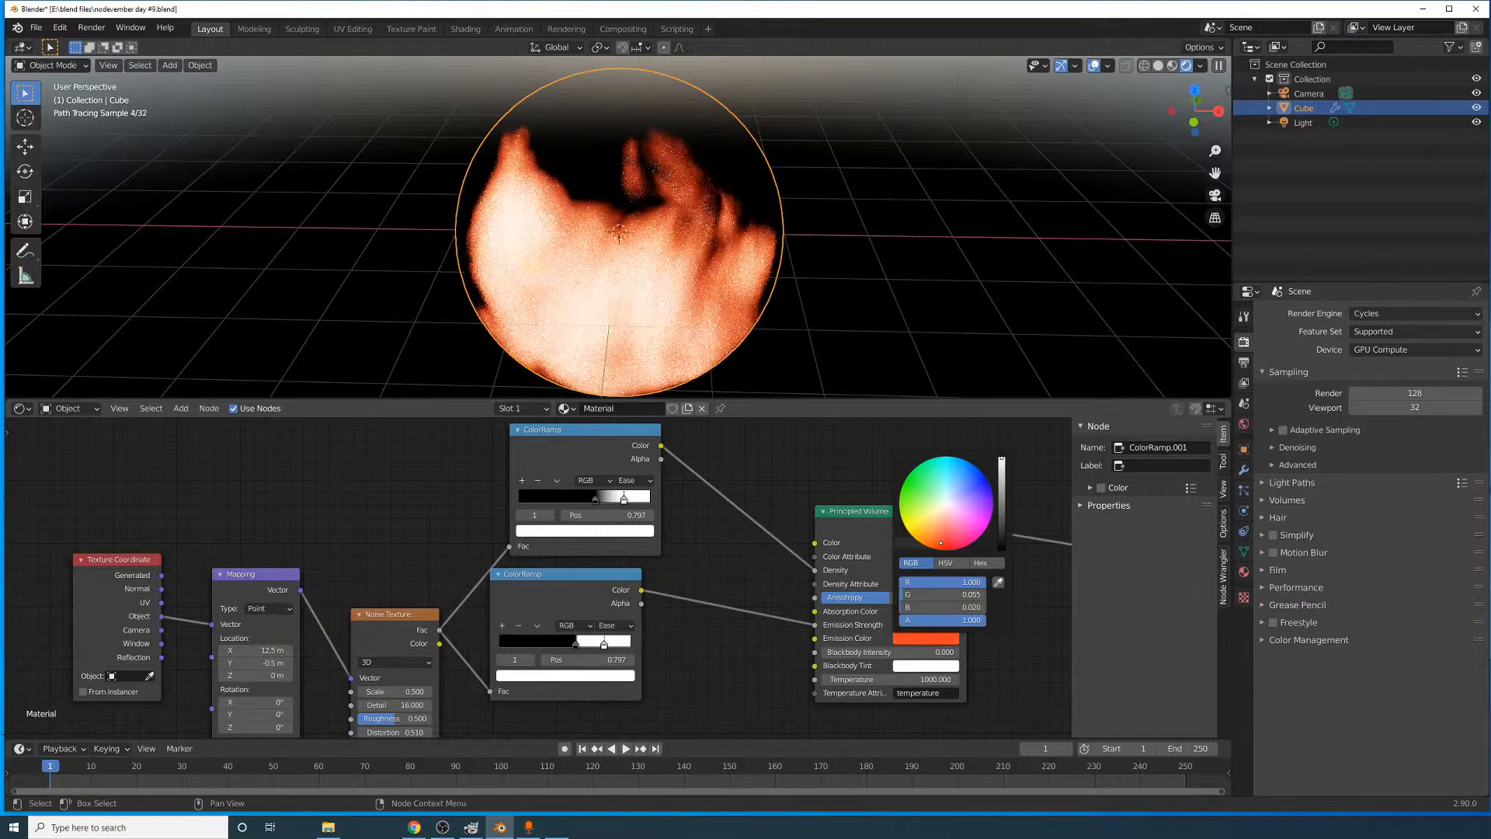
left_click_drag(1001, 501, 1001, 459)
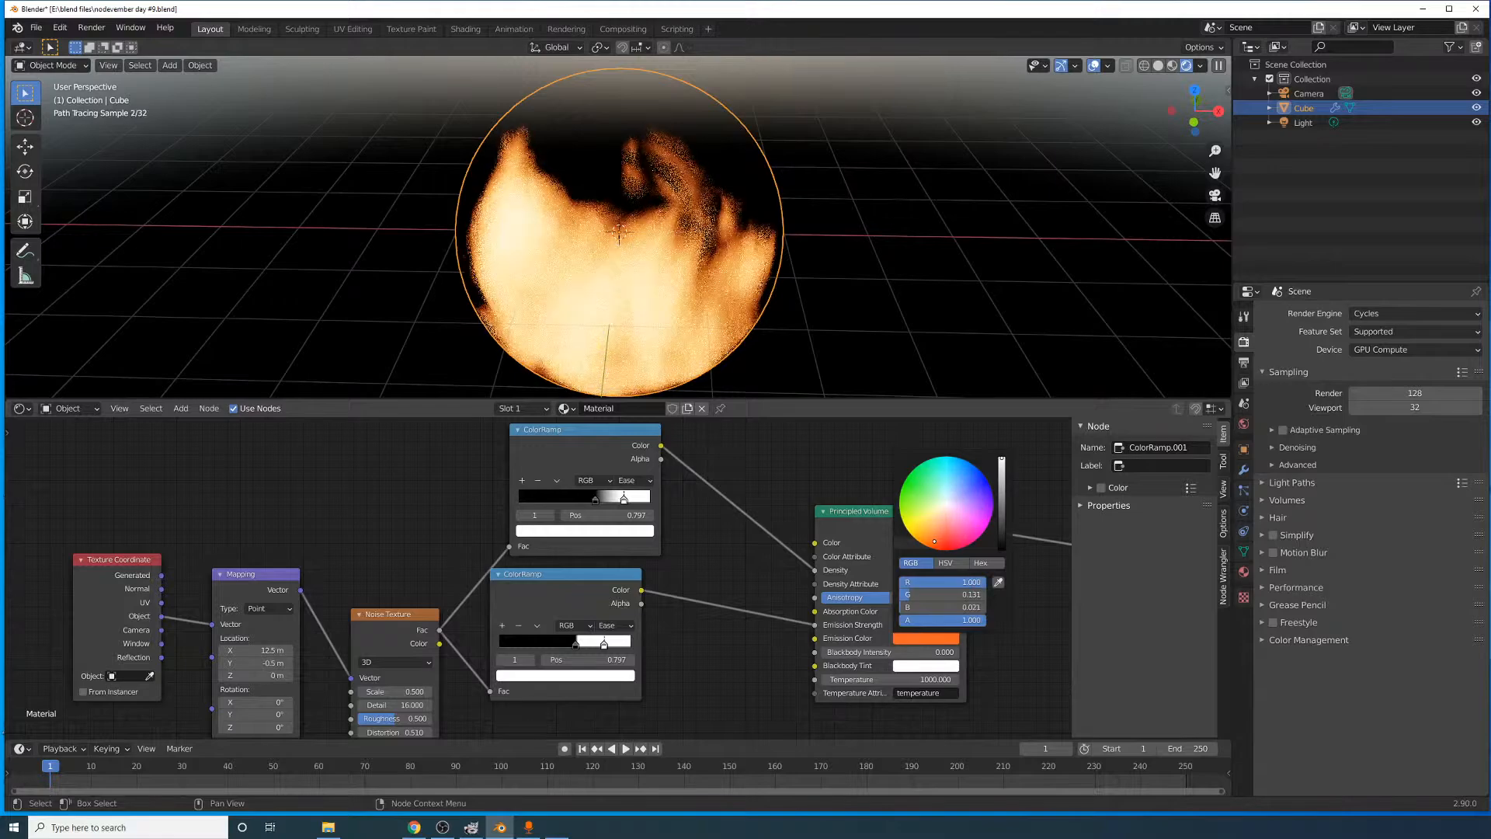
left_click_drag(968, 472, 936, 542)
- Duplicate the Density ColorRamp, place the copy below the other two, and connect the Noise Texture's Fac to its Fac
scroll(724, 637, "up", 1)
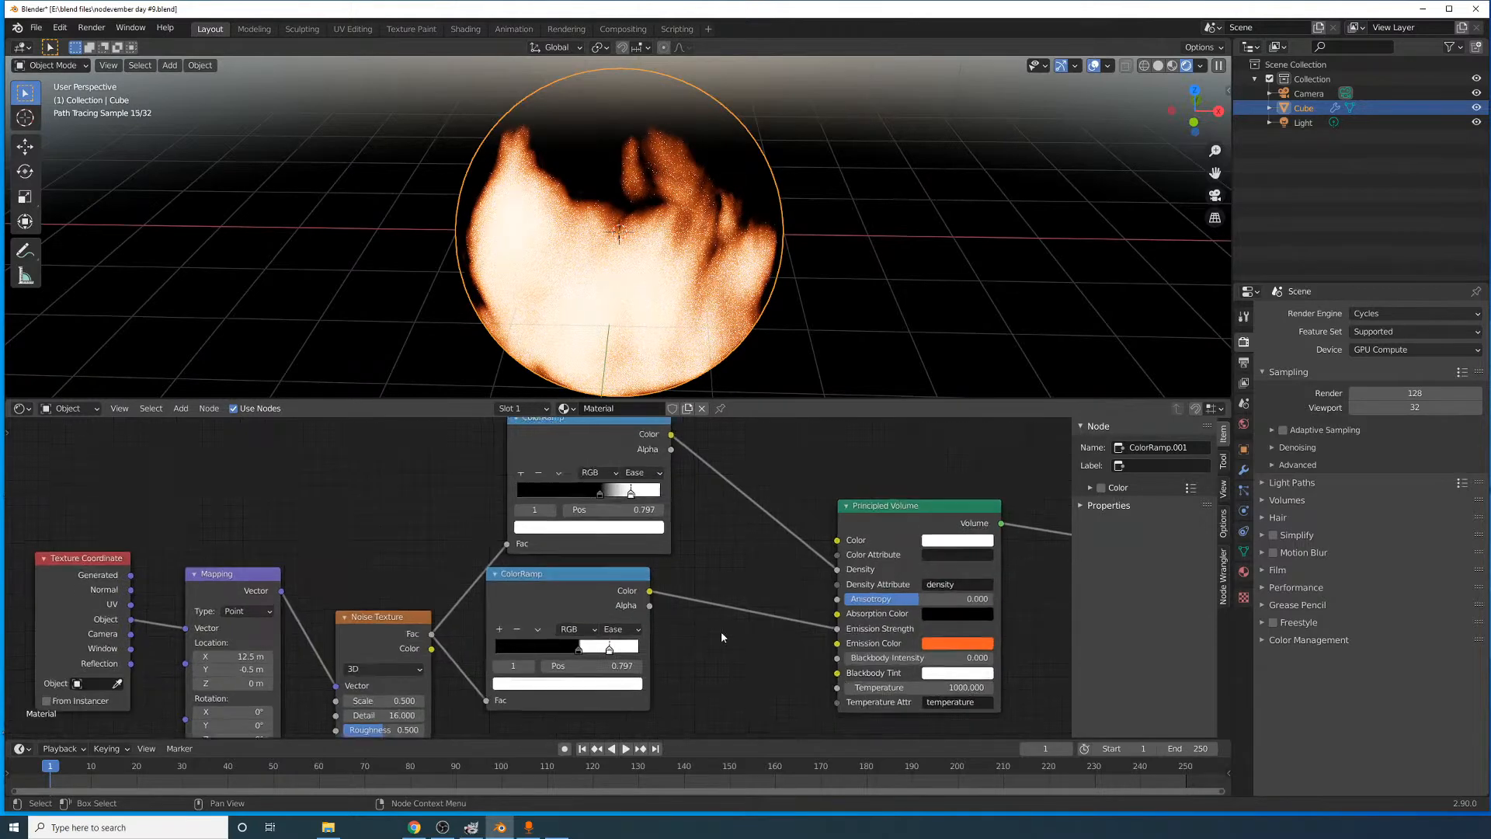
middle_click_drag(626, 734, 591, 654)
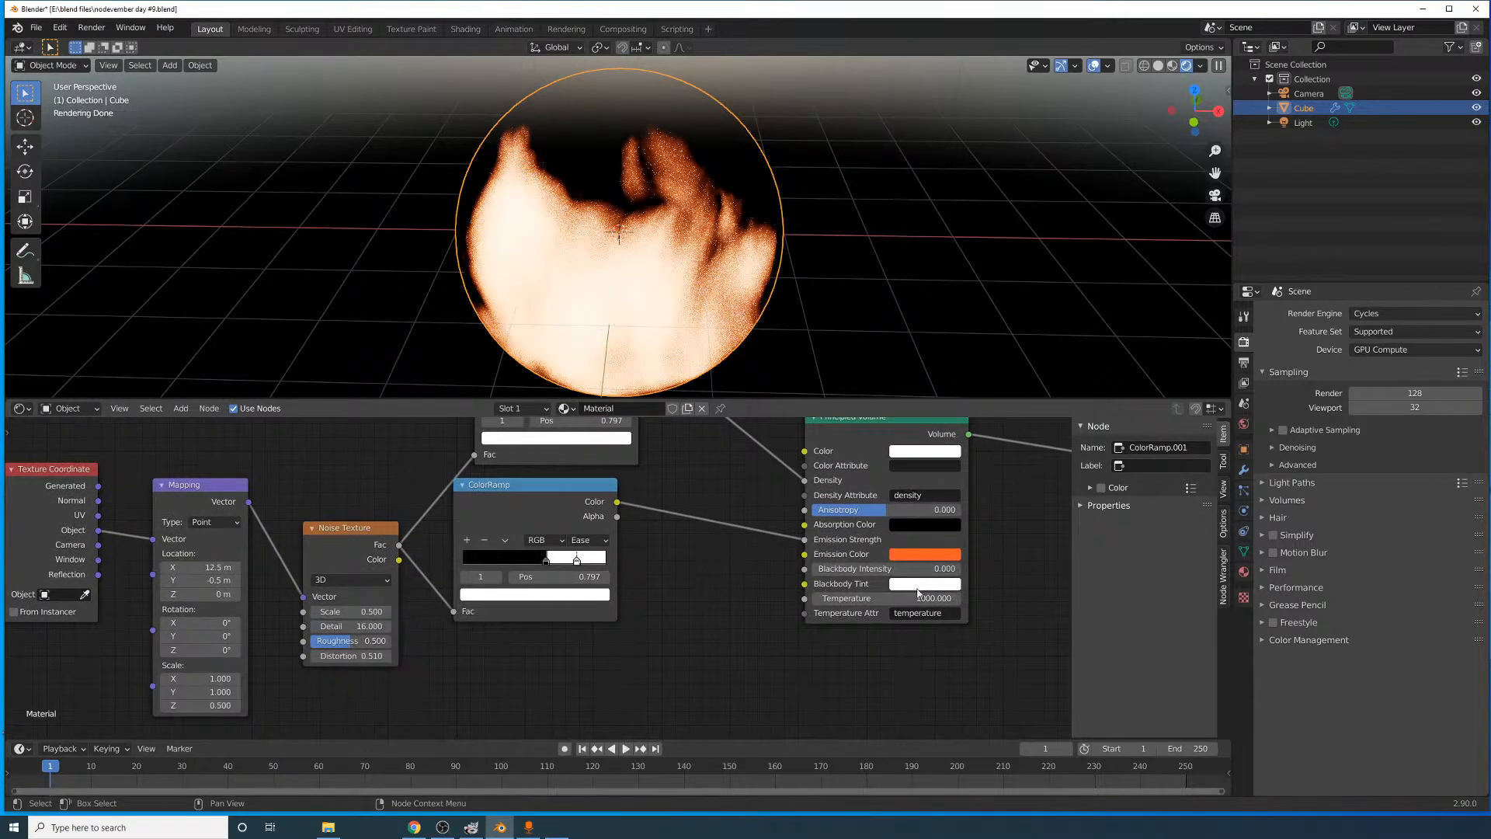
scroll(553, 522, "down", 2)
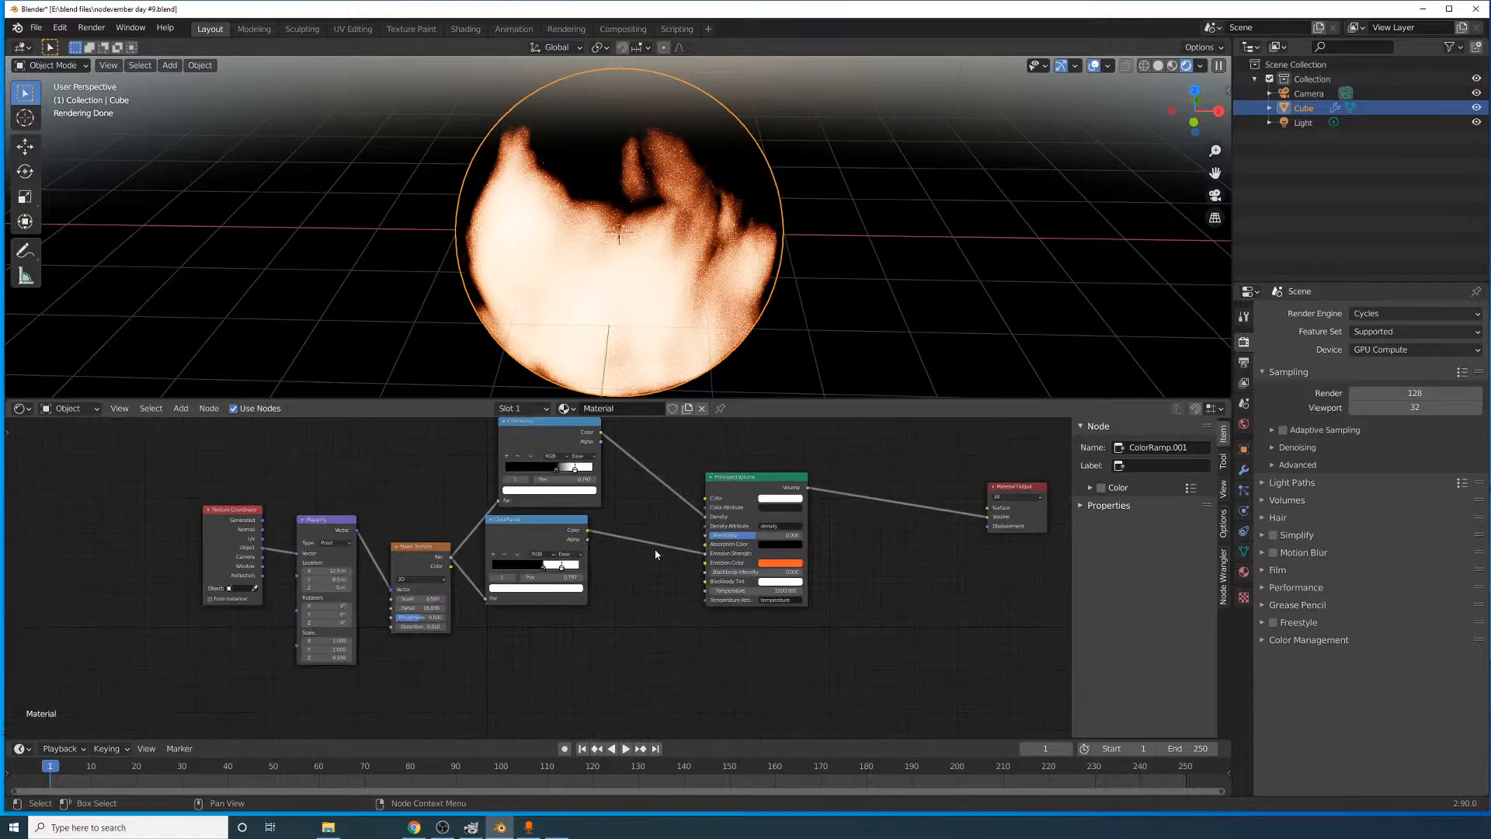
middle_click_drag(515, 551, 621, 518)
key("shift+d")
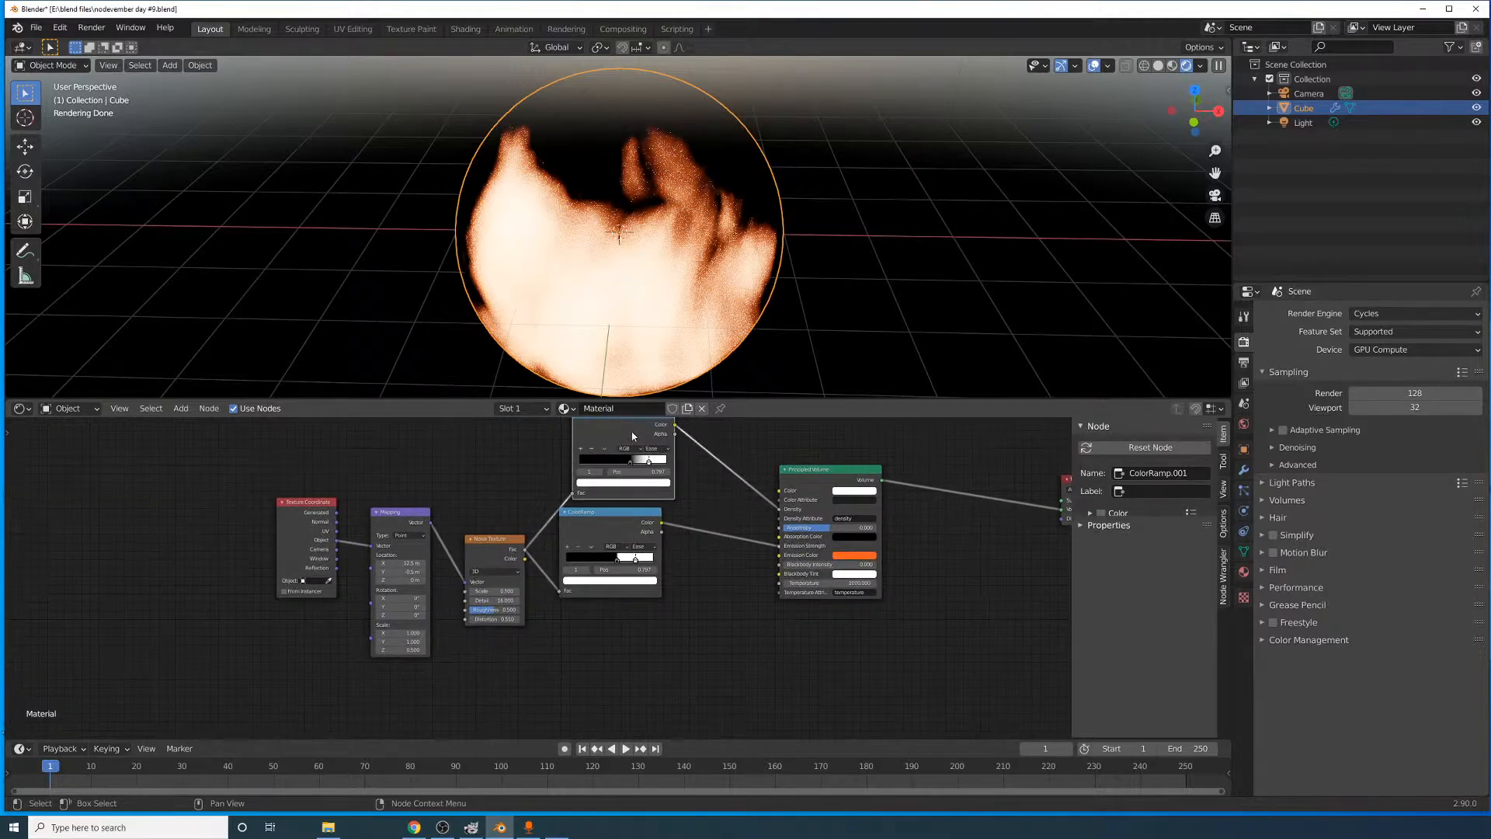
left_click_drag(524, 550, 576, 611)
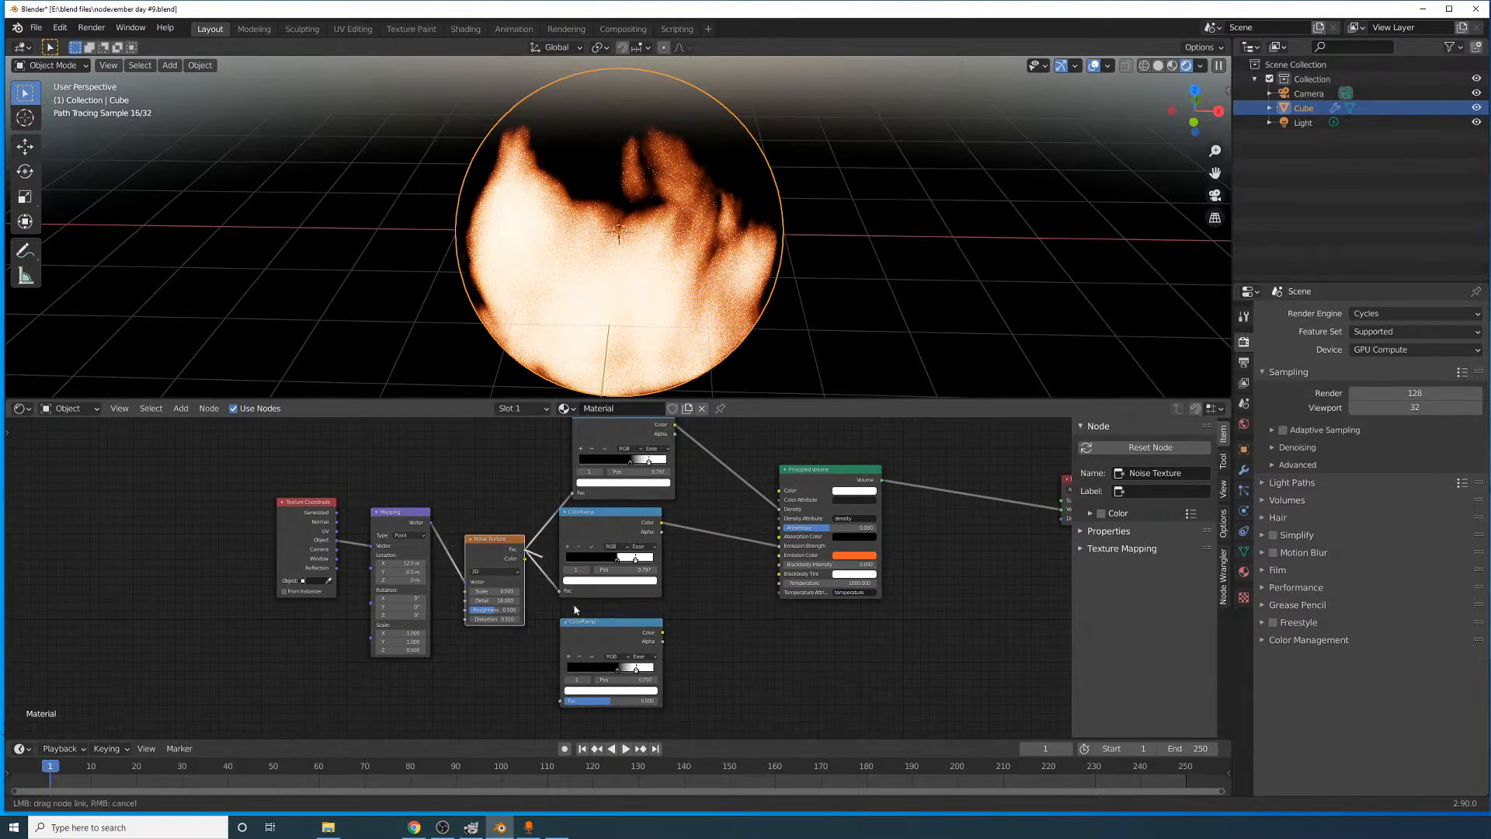
left_click_drag(564, 705, 562, 702)
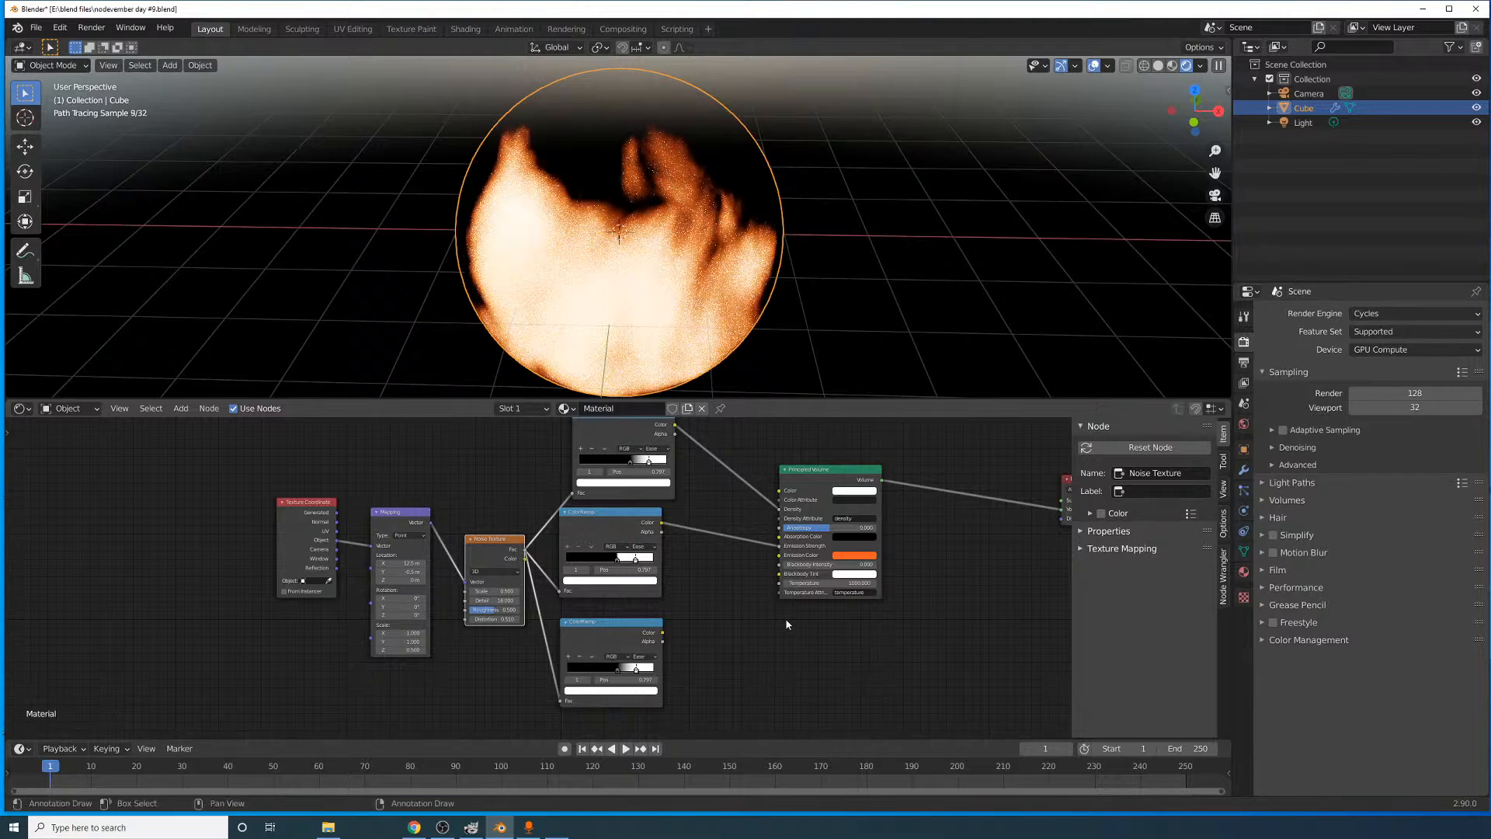
- Change the white stop of the lowest ColorRamp to a dark red
scroll(758, 632, "up", 2)
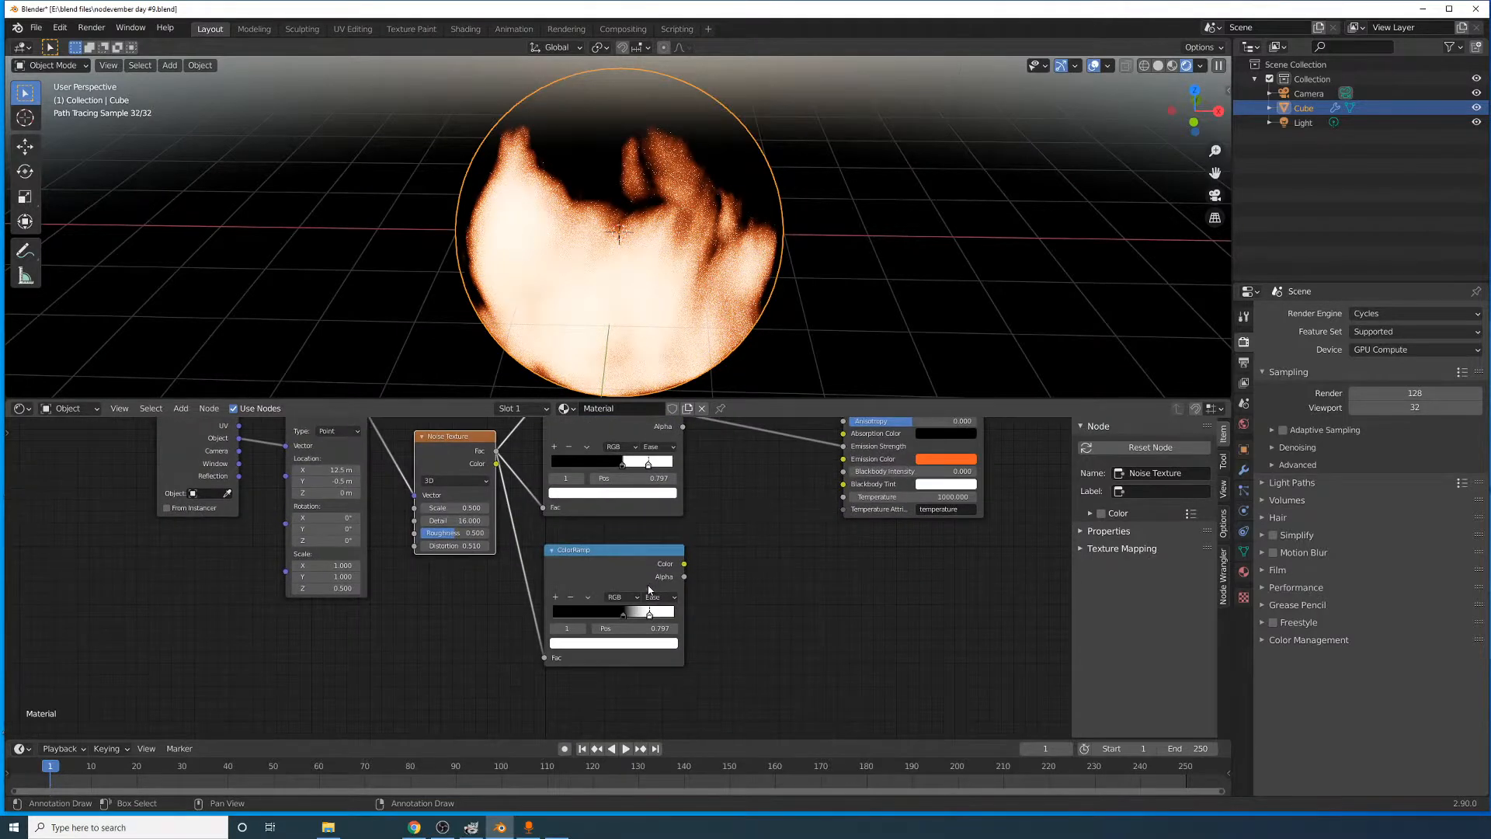
scroll(650, 590, "up", 2)
left_click(613, 628)
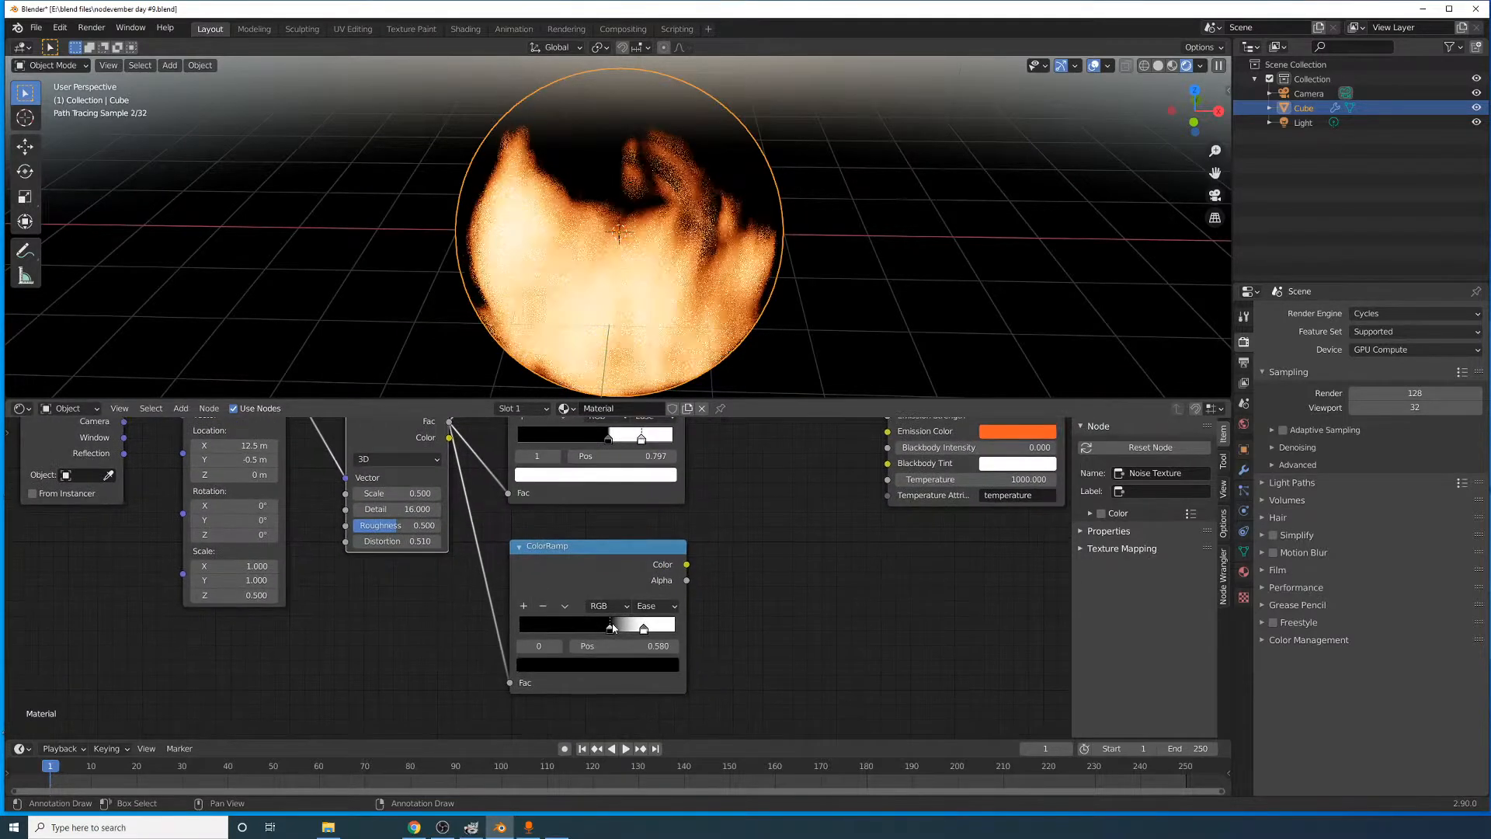
left_click(613, 666)
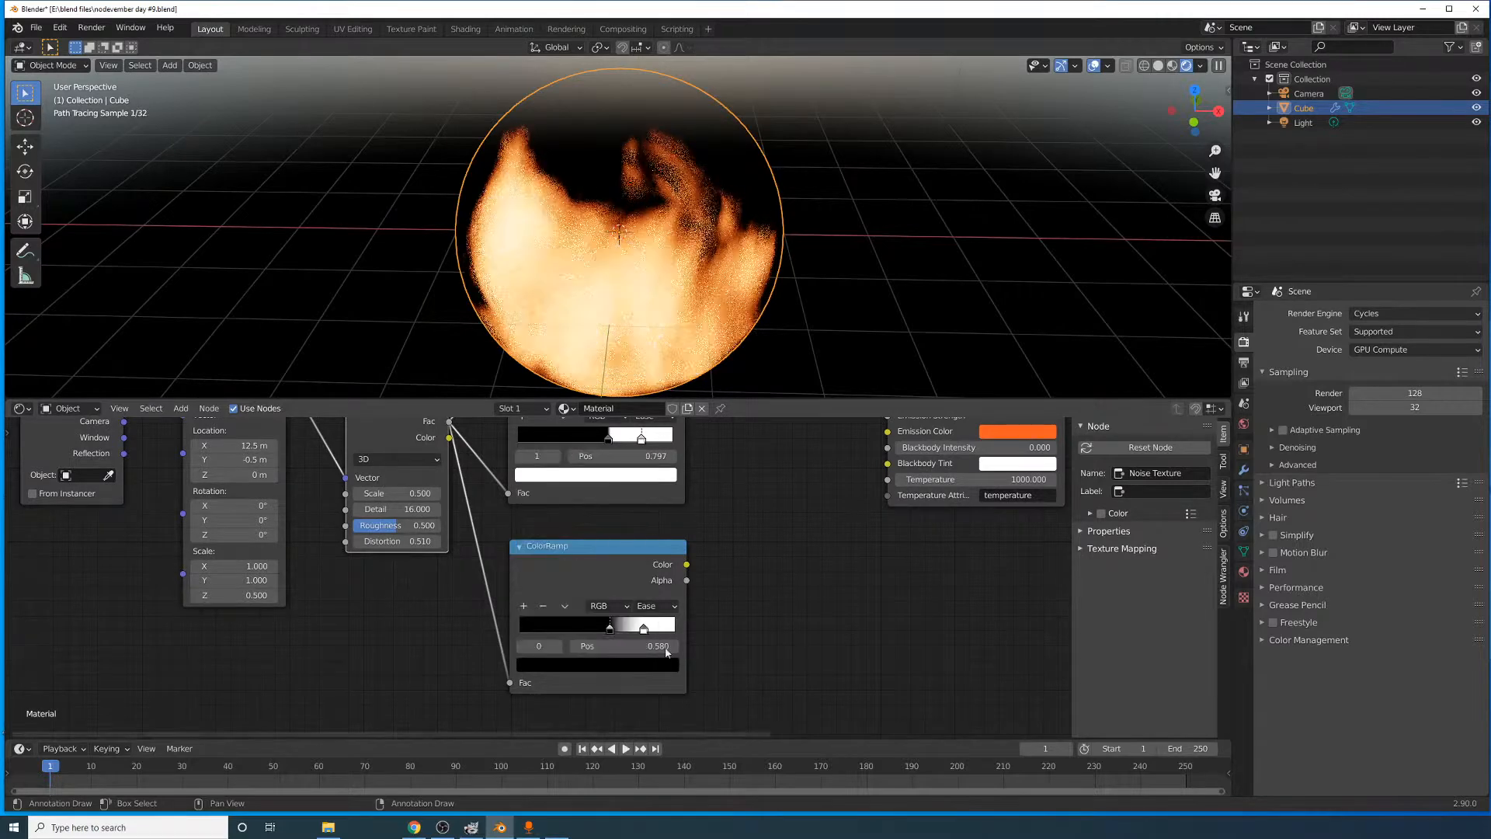
left_click(644, 628)
left_click(635, 665)
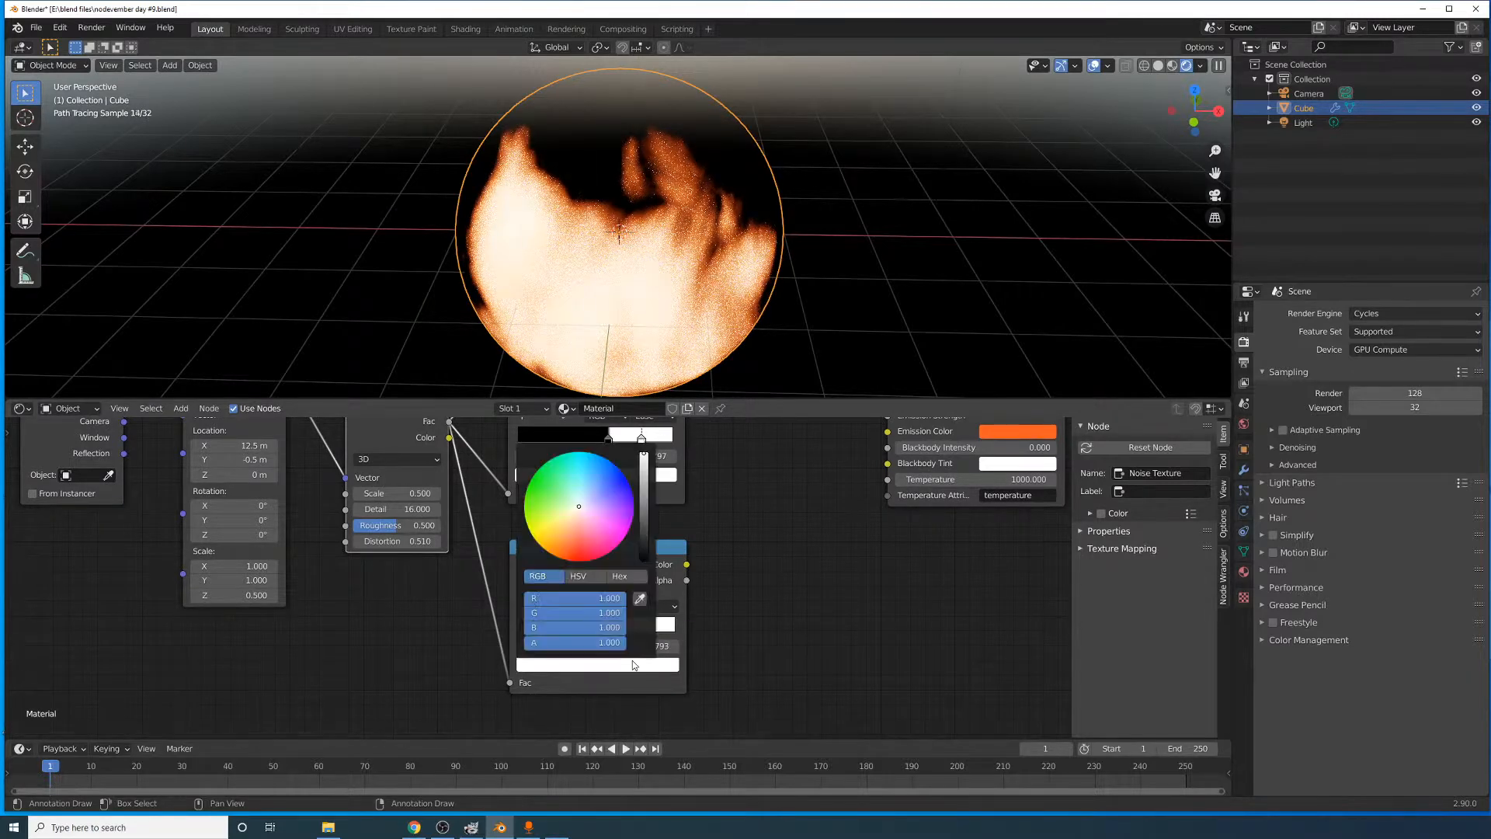
left_click(568, 559)
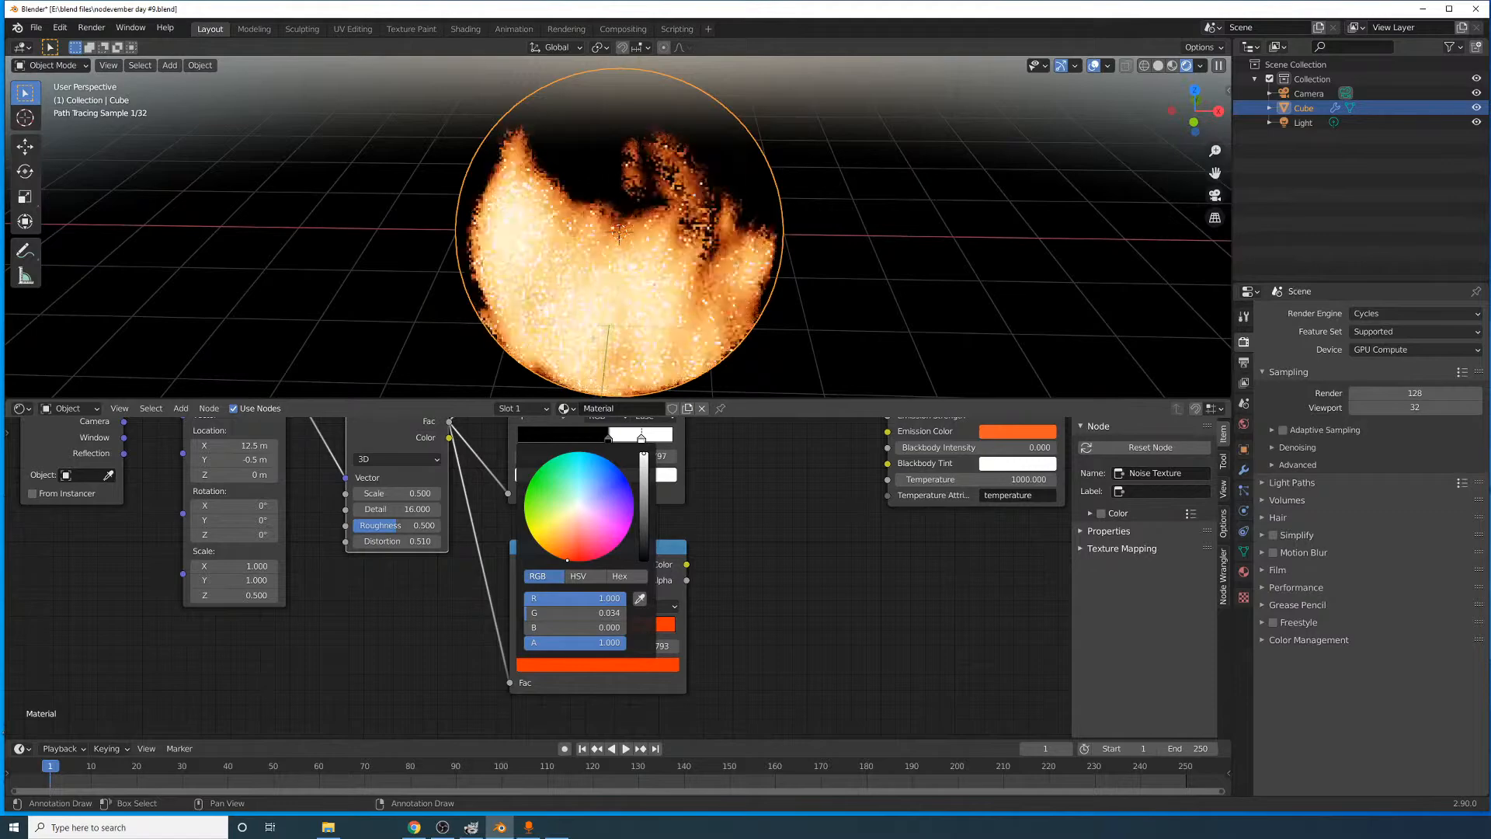
left_click_drag(644, 497, 645, 536)
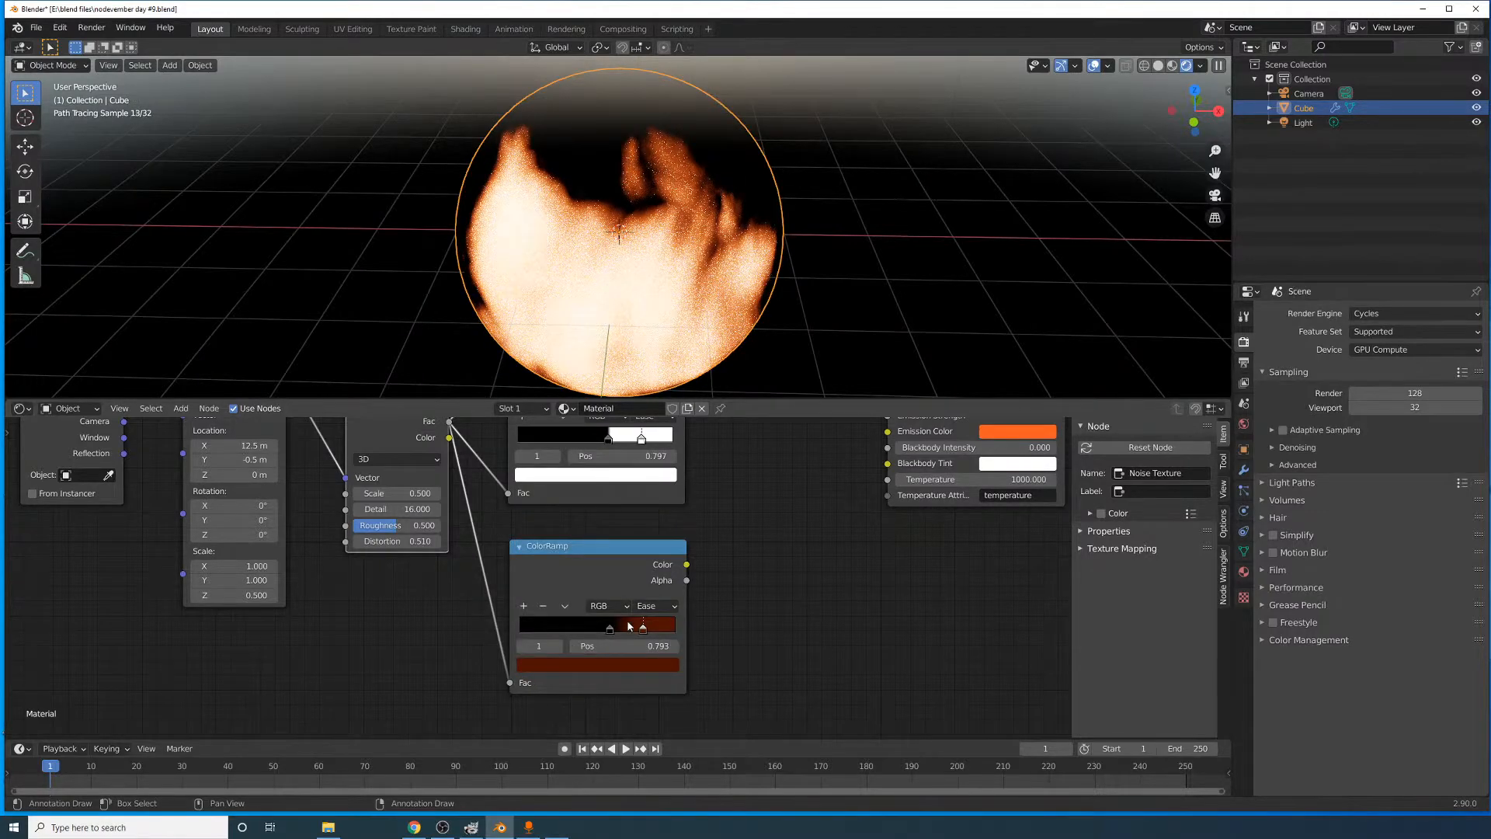
- Add a stop at position 0.772 to the lowest ColorRamp and sample its orange from the Principled Volume's Emission Color
left_click_drag(622, 629, 616, 631)
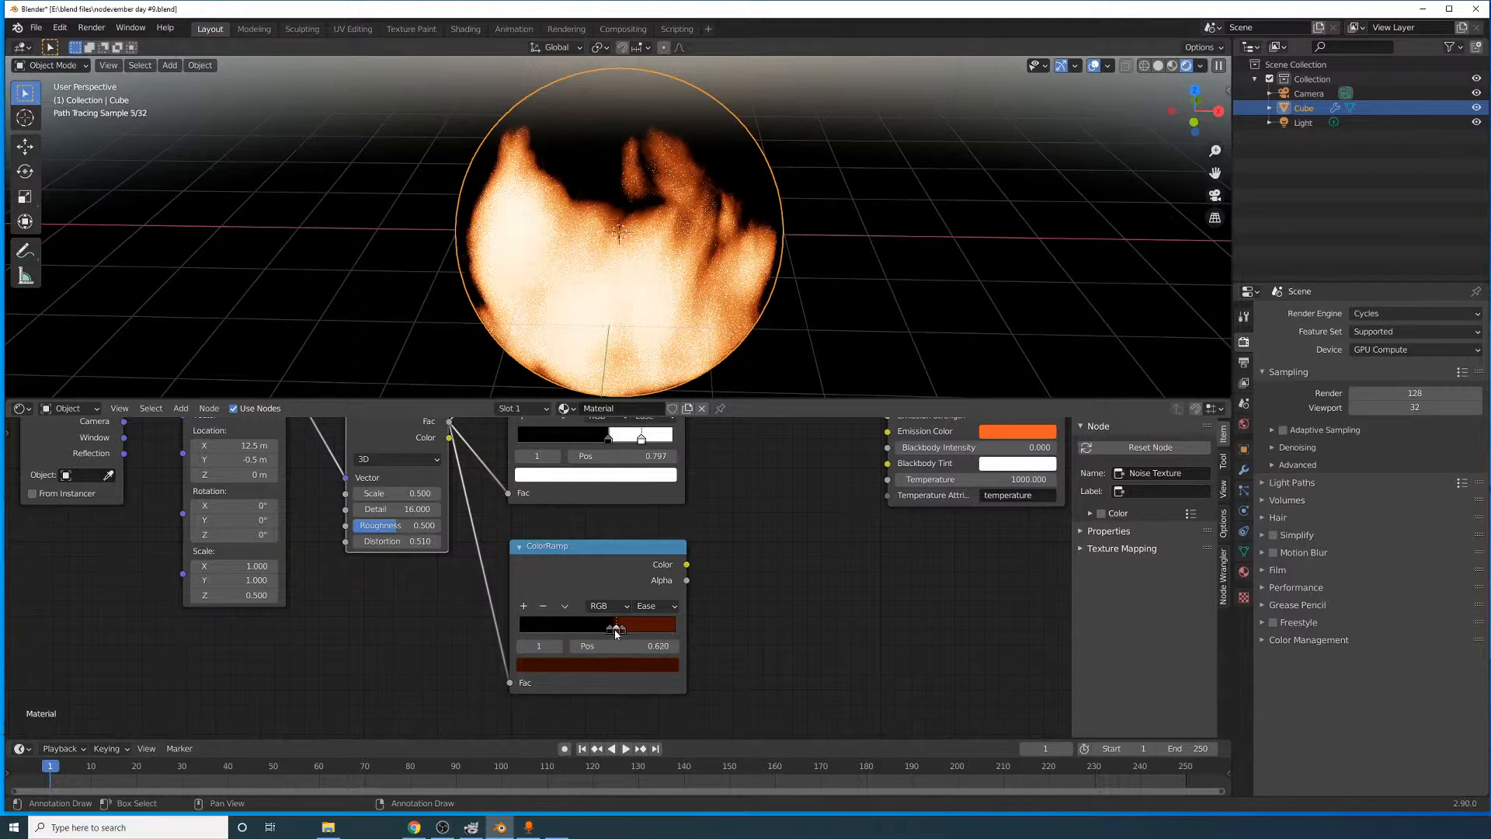
left_click(641, 677)
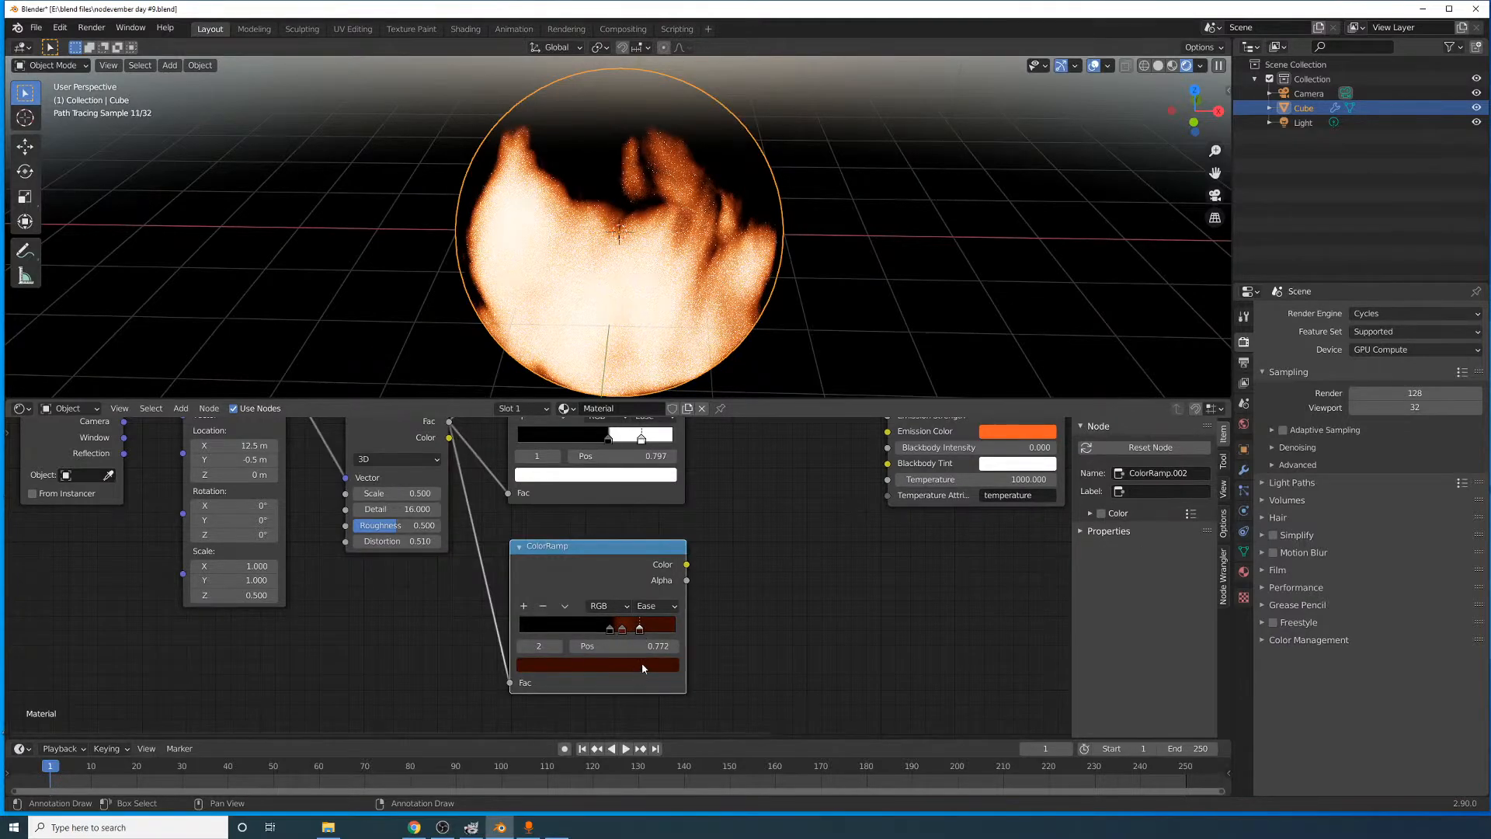
left_click(643, 668)
left_click(675, 593)
left_click(991, 434)
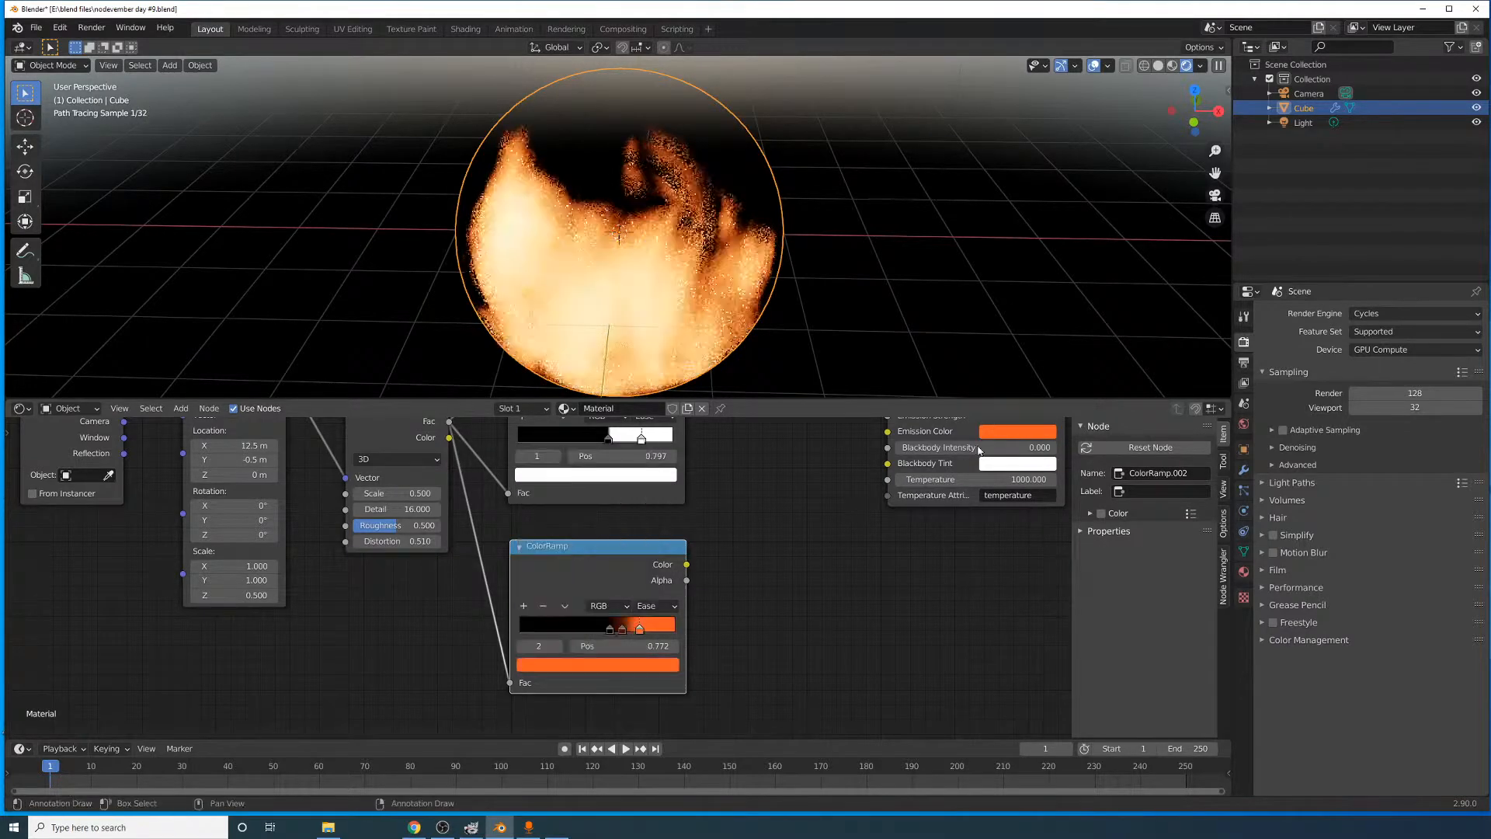
- Add a fourth stop to the lowest ColorRamp at position 0.900, sampling the Emission Color's orange for it
left_click(527, 610)
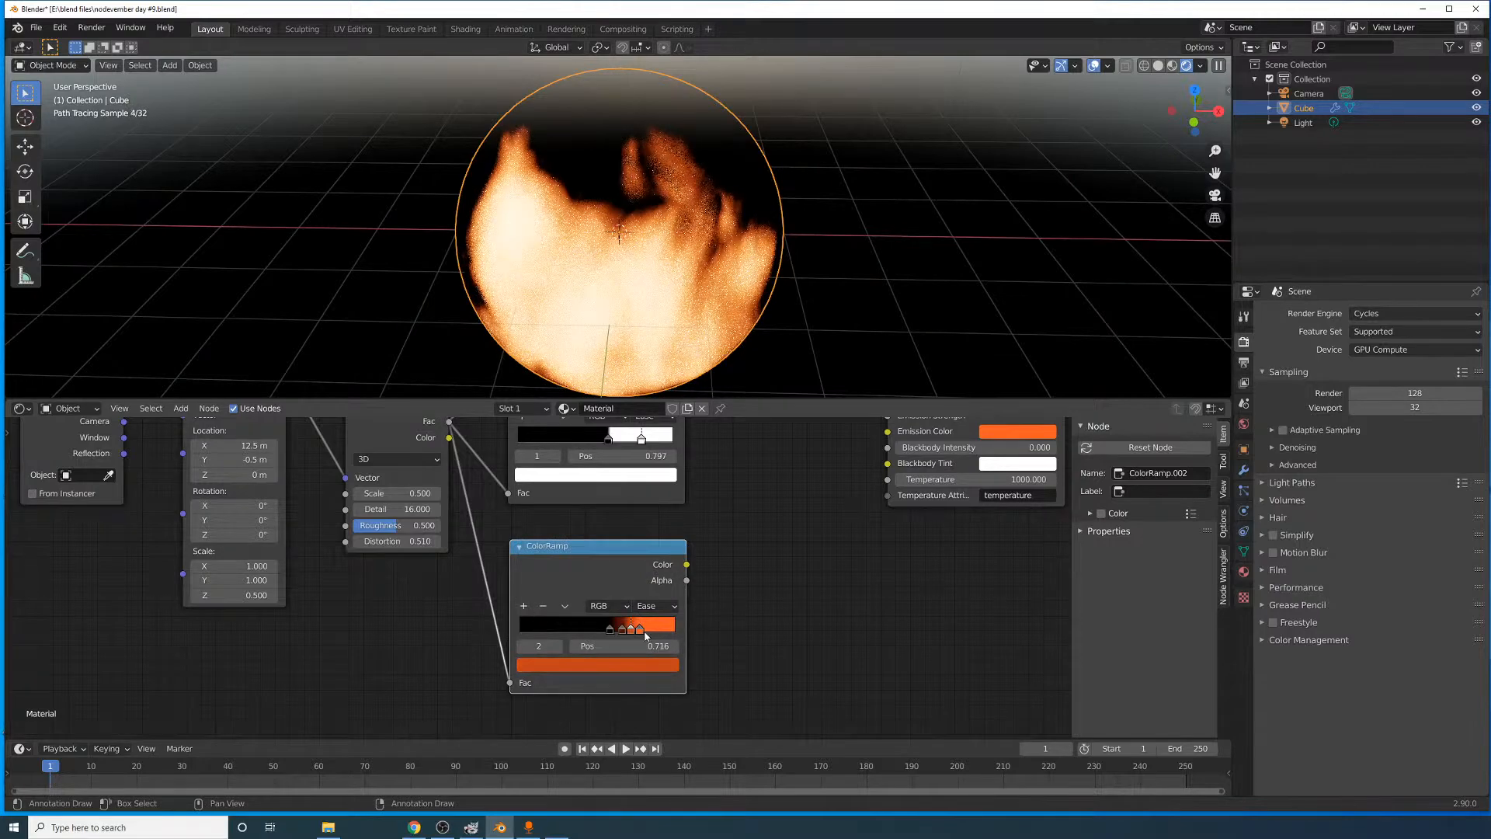
left_click_drag(640, 632, 660, 632)
left_click(629, 665)
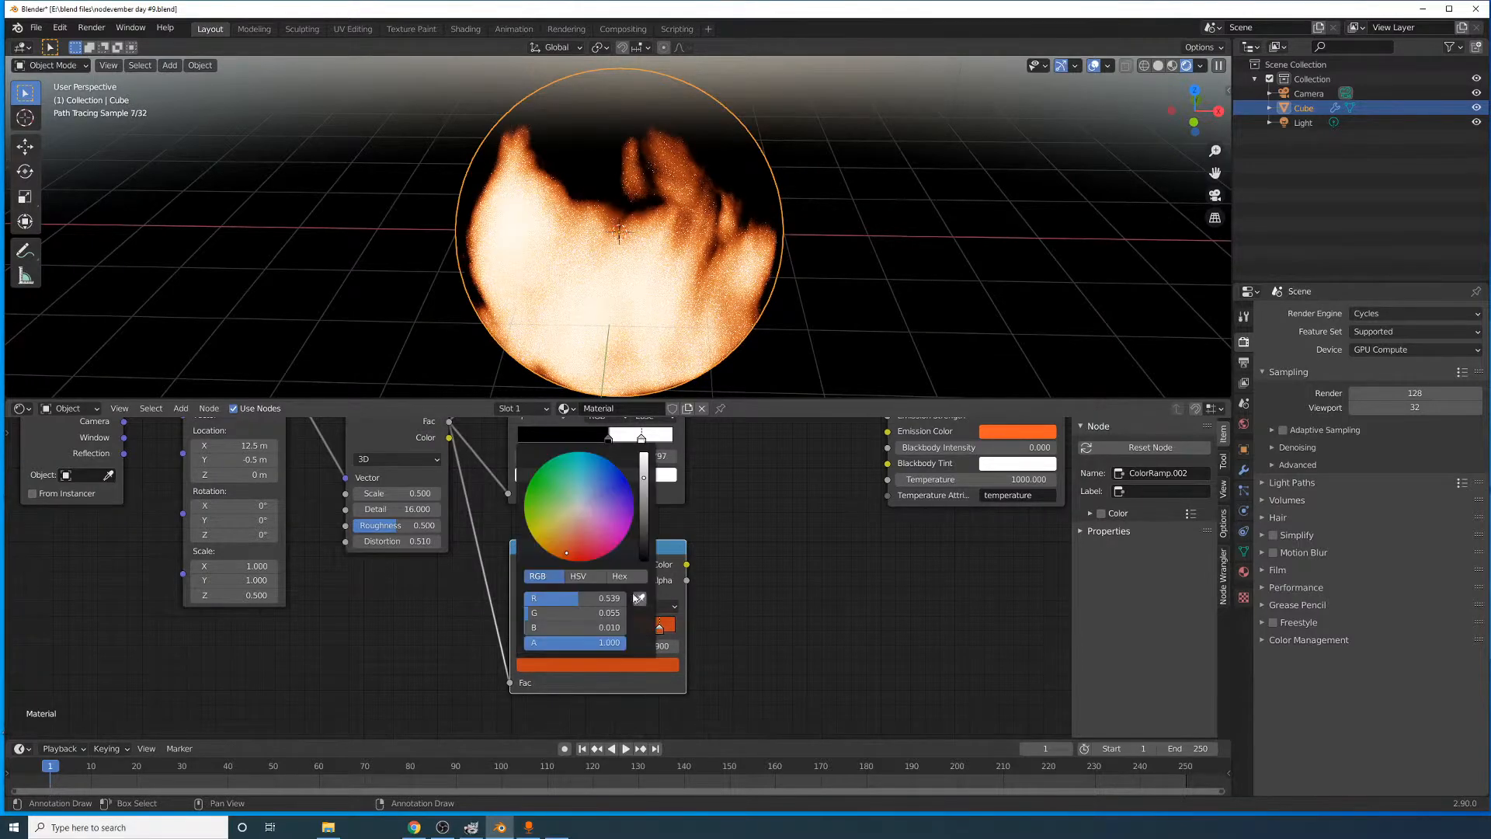
left_click(640, 598)
left_click(1026, 431)
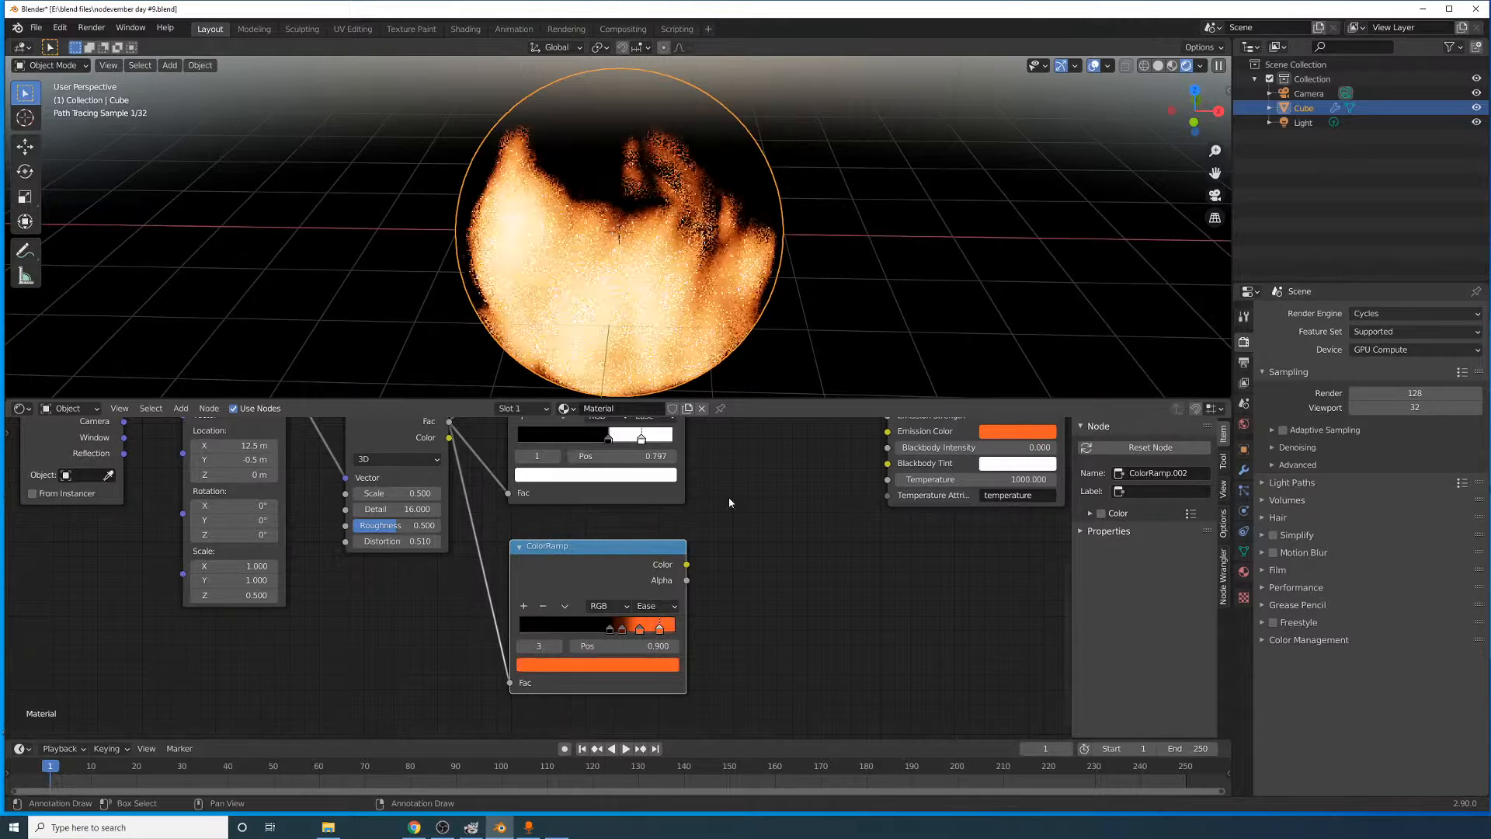
- Shift the fourth stop's colour to a lighter yellow-orange with RGB 1.000, 0.414, 0.076
key("x")
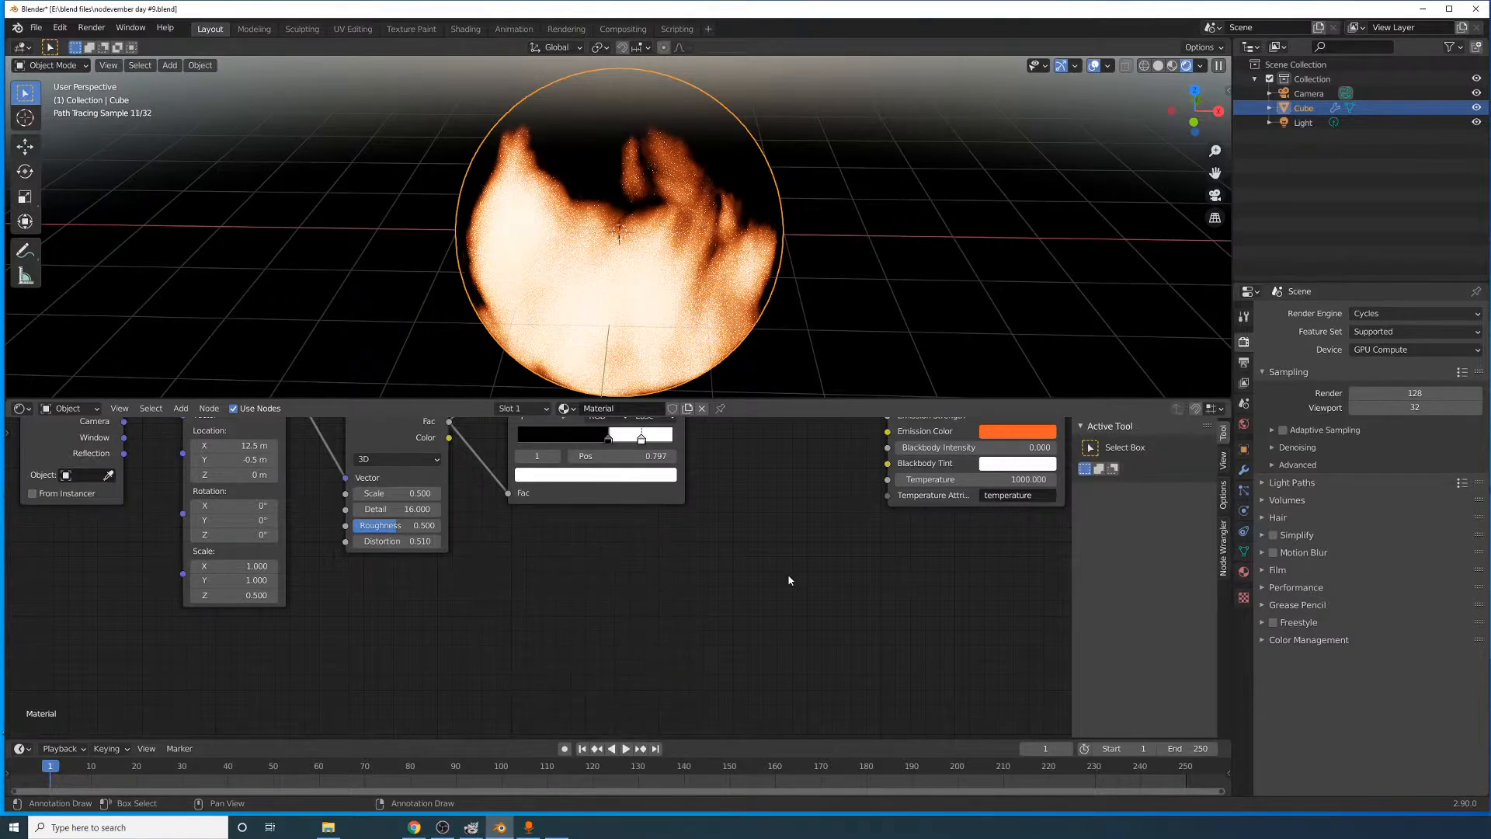
key("ctrl+z")
left_click(666, 670)
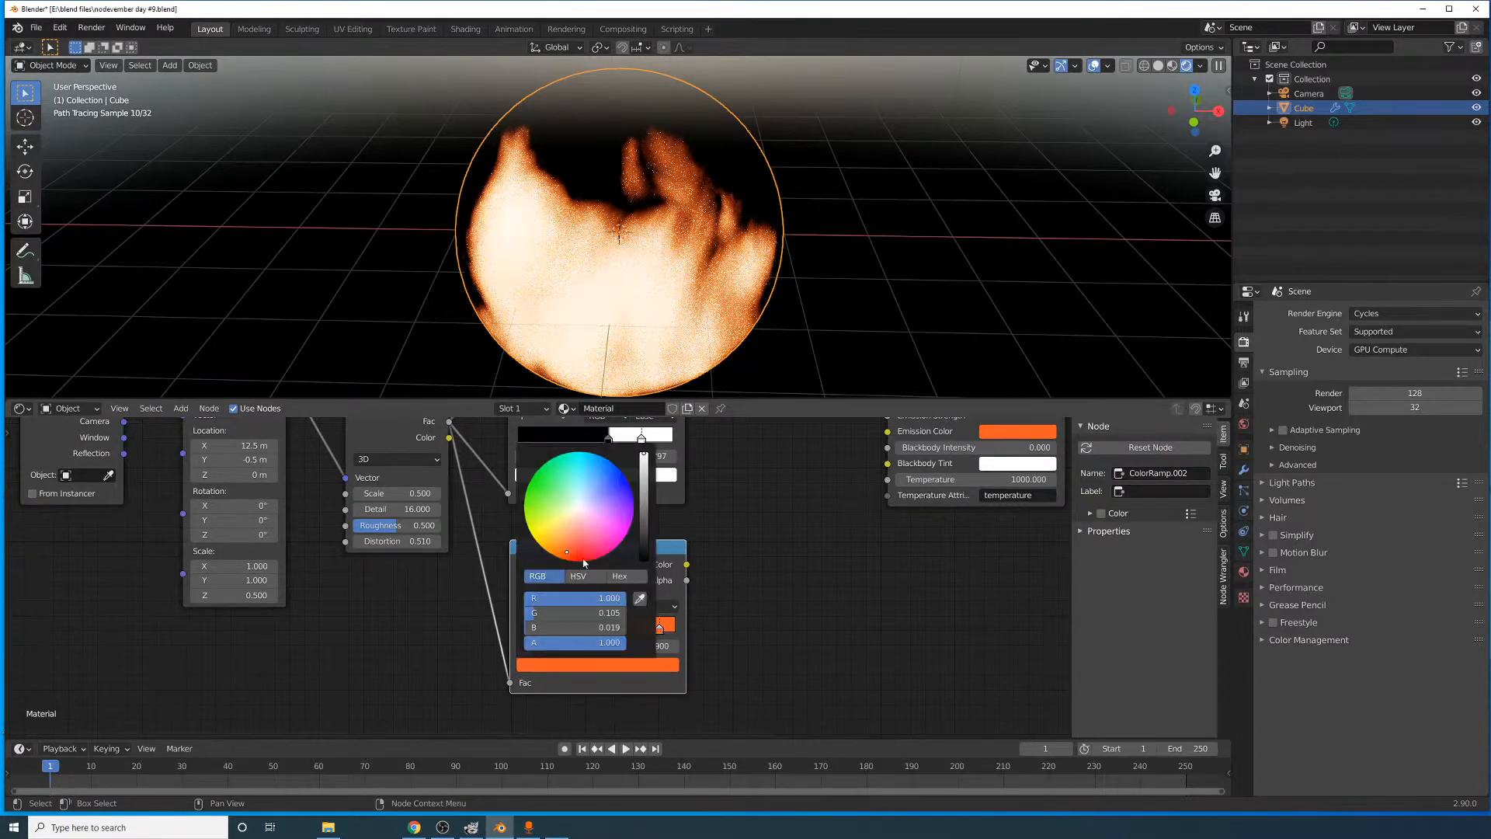
left_click_drag(567, 555, 558, 539)
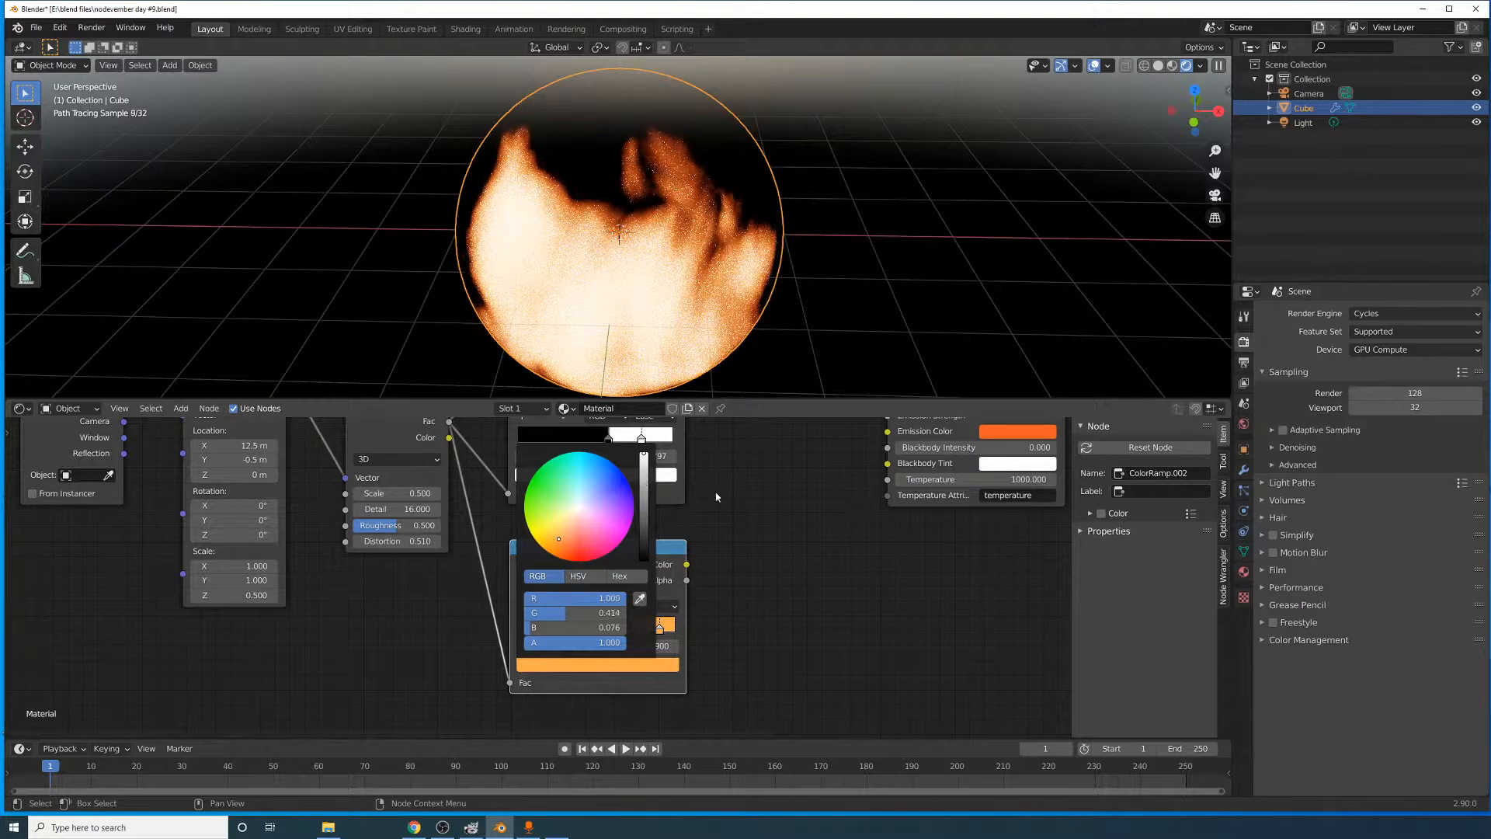
- Reposition the coloured stops, with the dark red one at 0.685, and connect the lowest ColorRamp's Color to Emission Color
middle_click_drag(748, 603, 742, 624)
left_click_drag(654, 650, 623, 651)
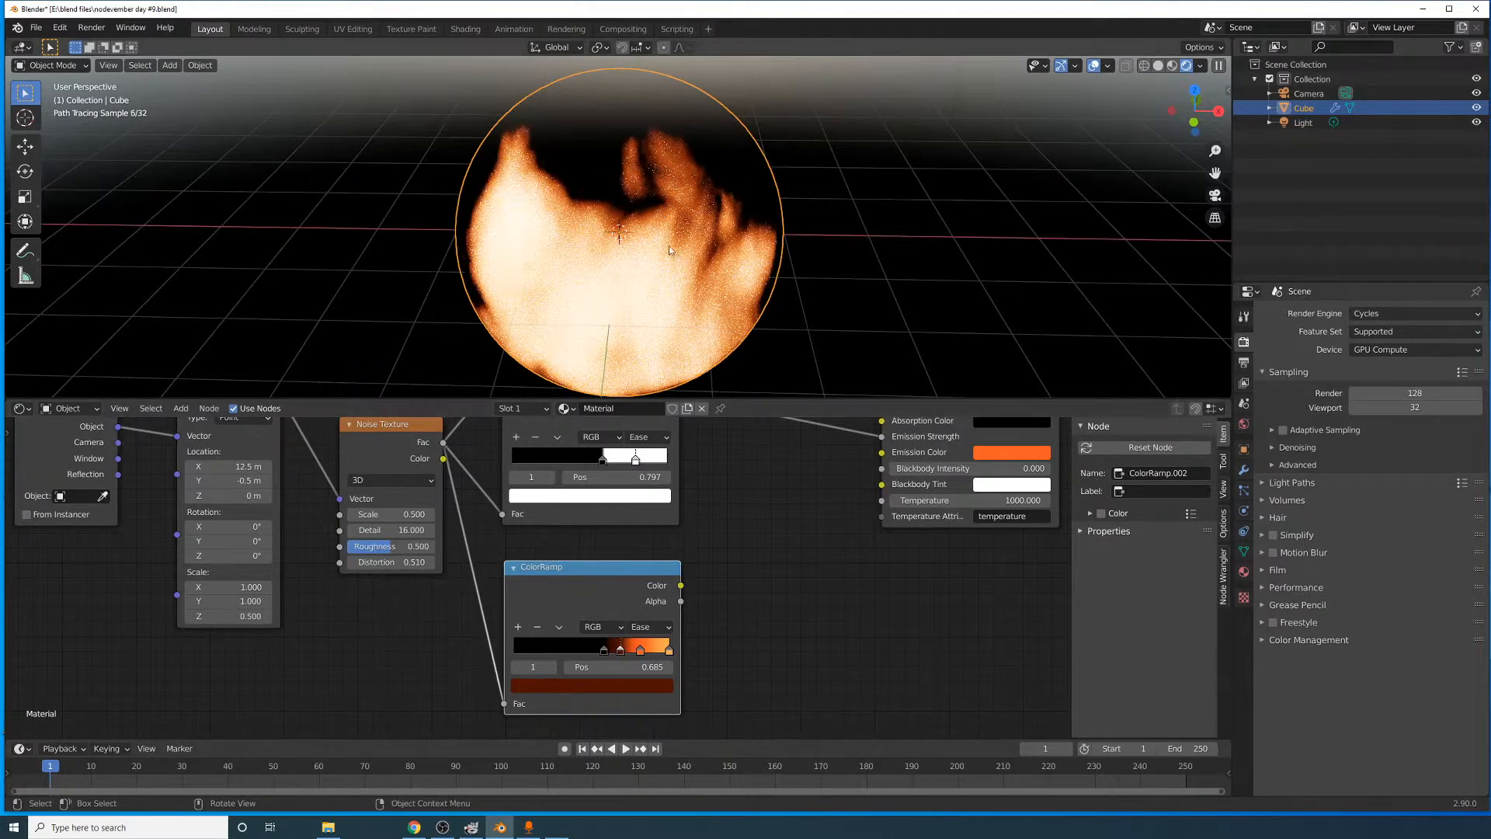
middle_click_drag(679, 502, 556, 545)
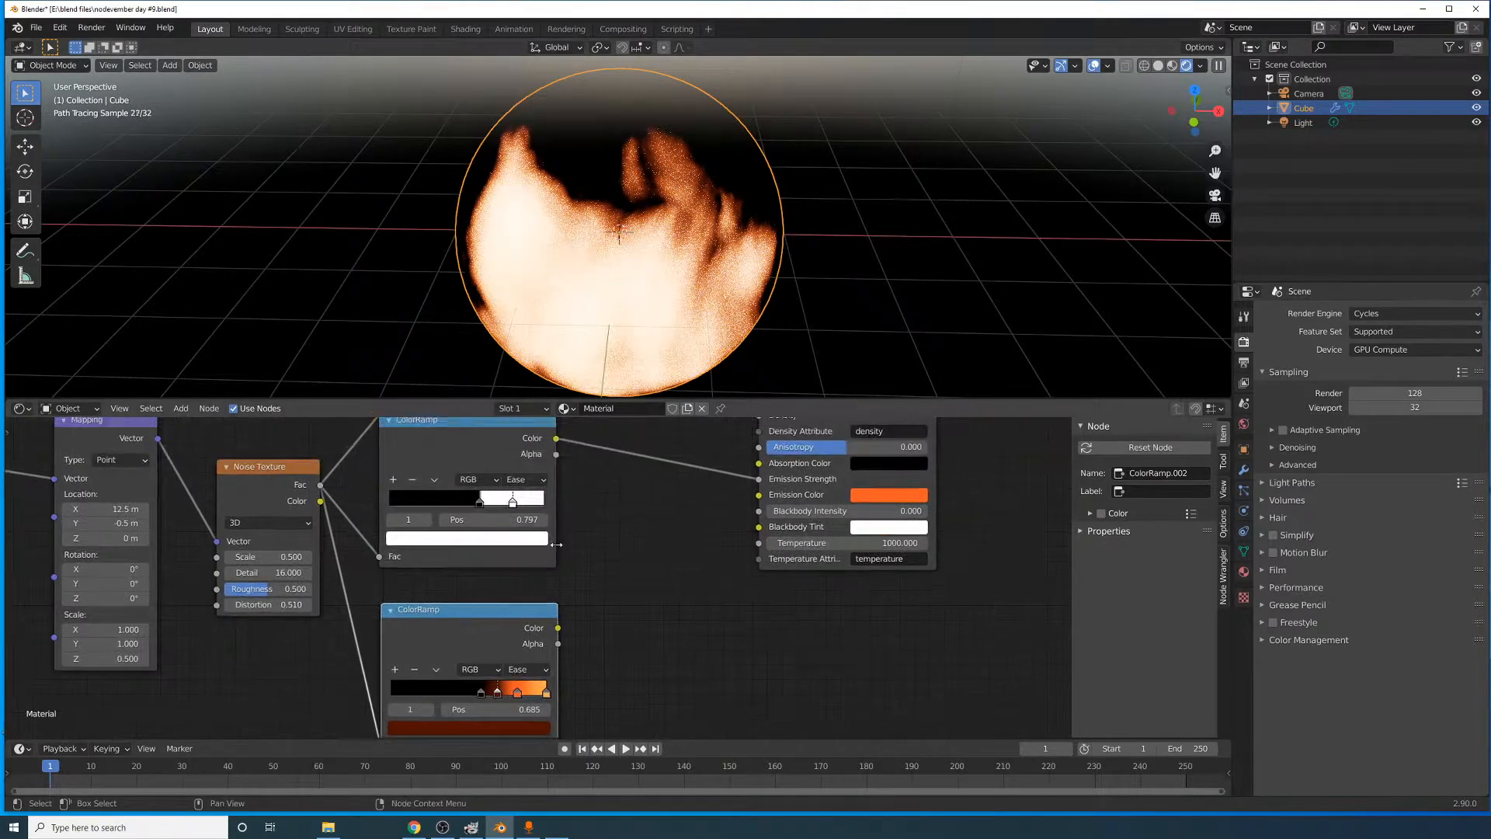
left_click_drag(758, 501, 759, 497)
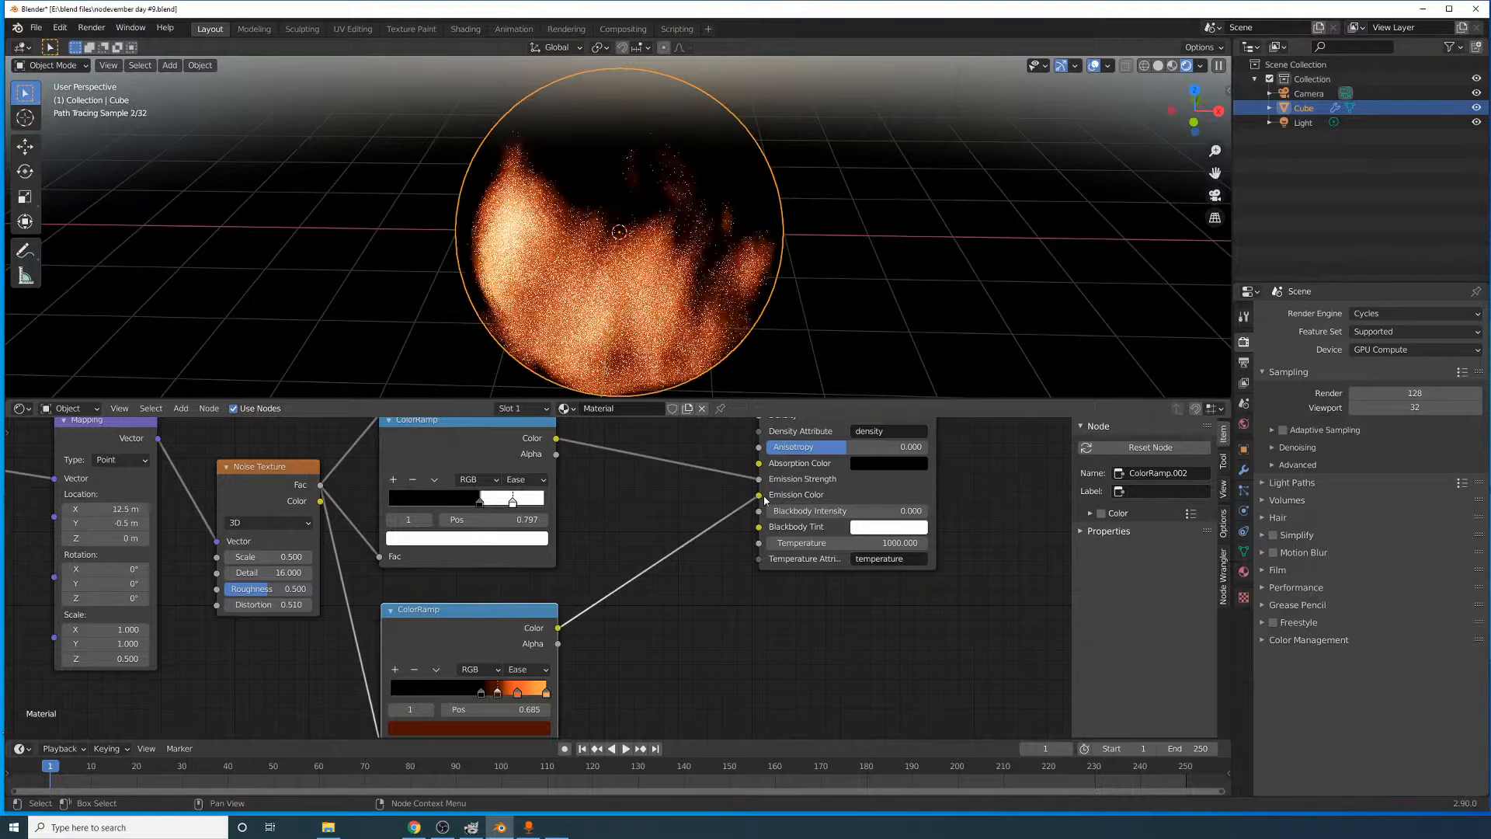
- Tighten the dark end of the lowest ColorRamp by moving the black stop to 0.543 and the dark red stop to 0.649
middle_click_drag(728, 507, 605, 584)
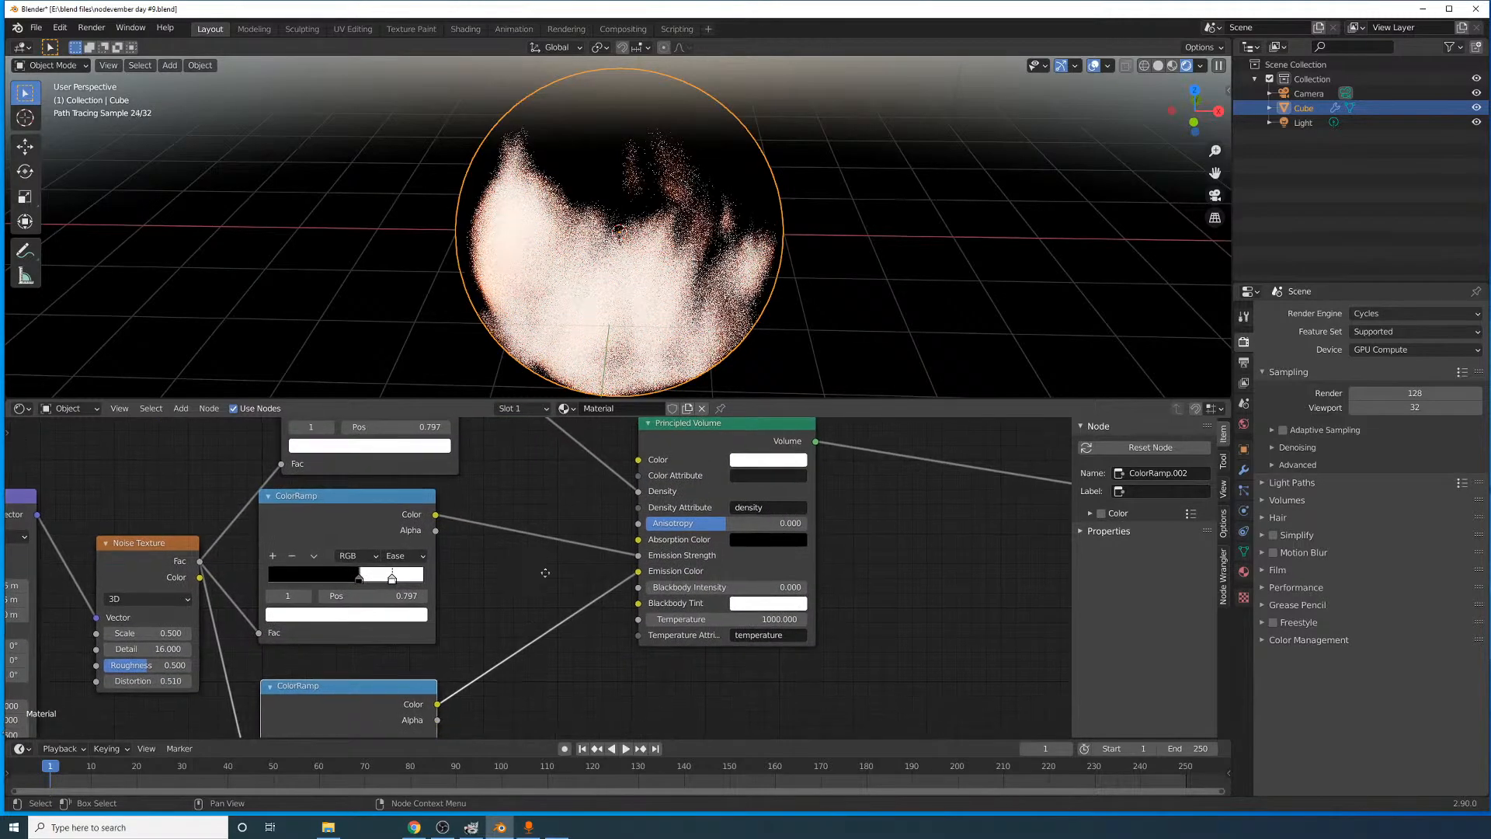
middle_click_drag(353, 725, 444, 622)
left_click_drag(466, 668, 423, 679)
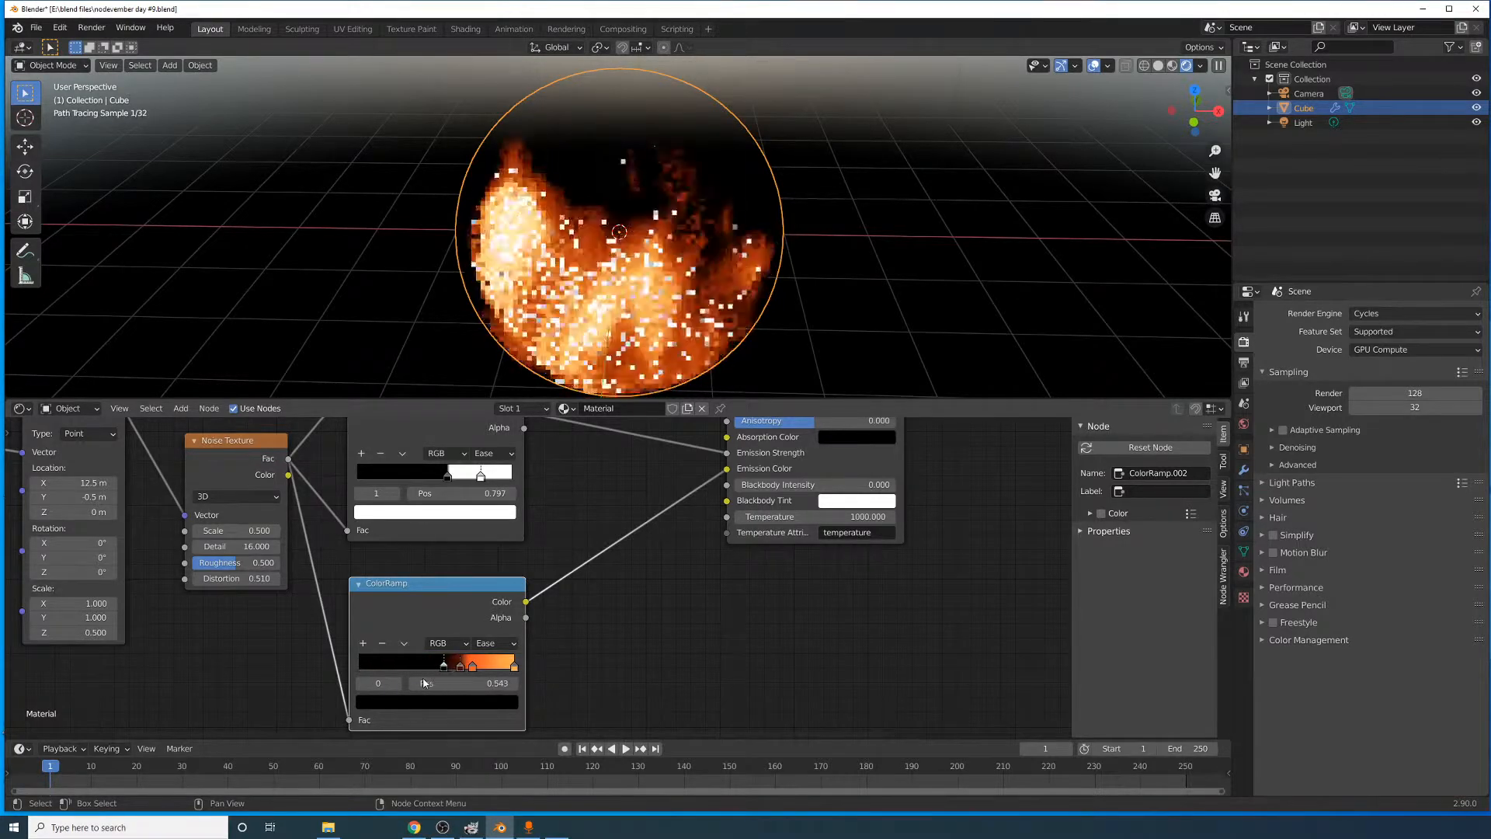
left_click(460, 666)
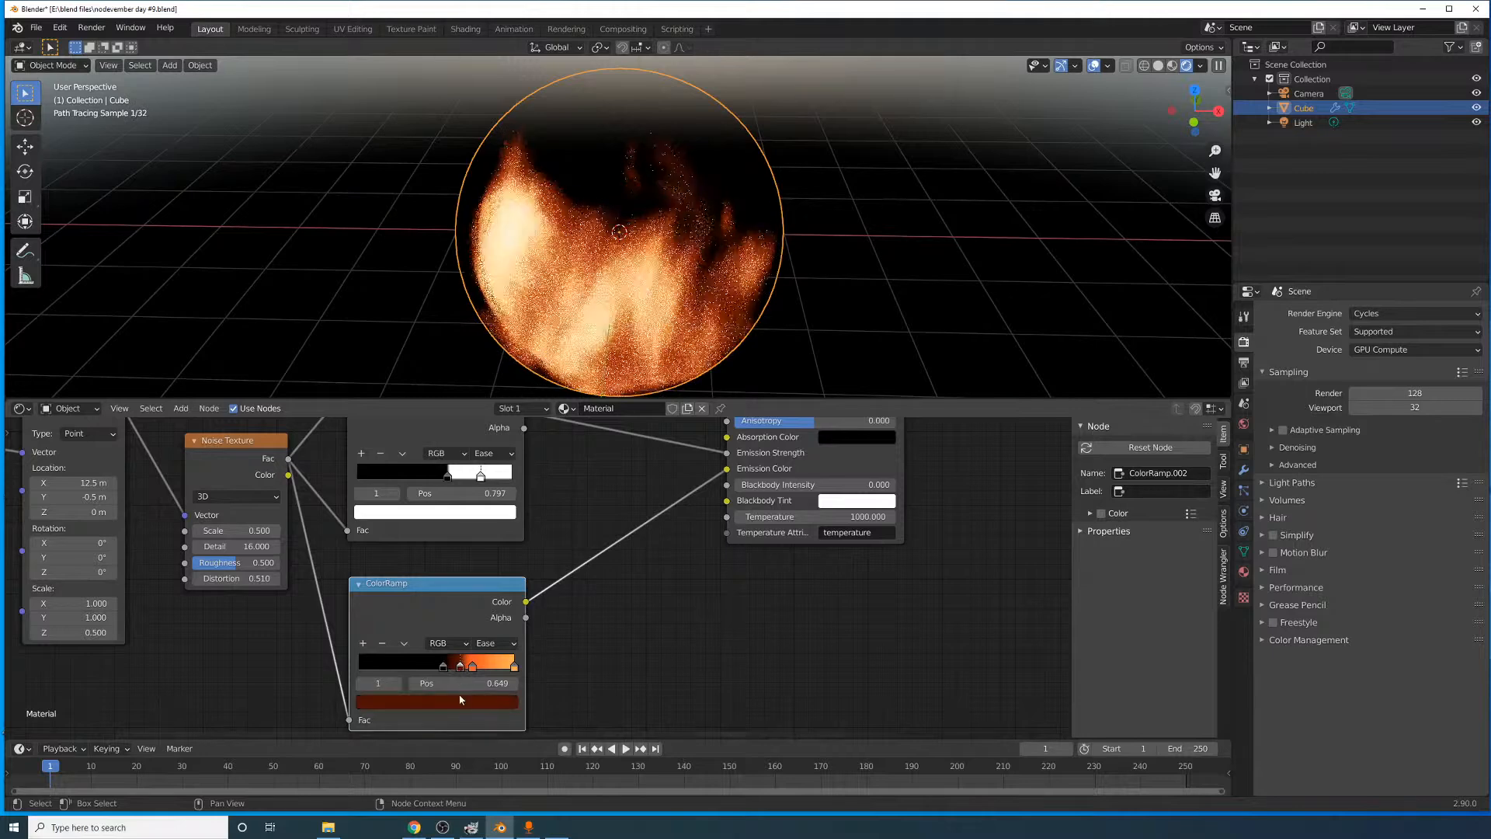
- Add a MixRGB node on the link between the lowest ColorRamp and Emission Color
left_click(181, 409)
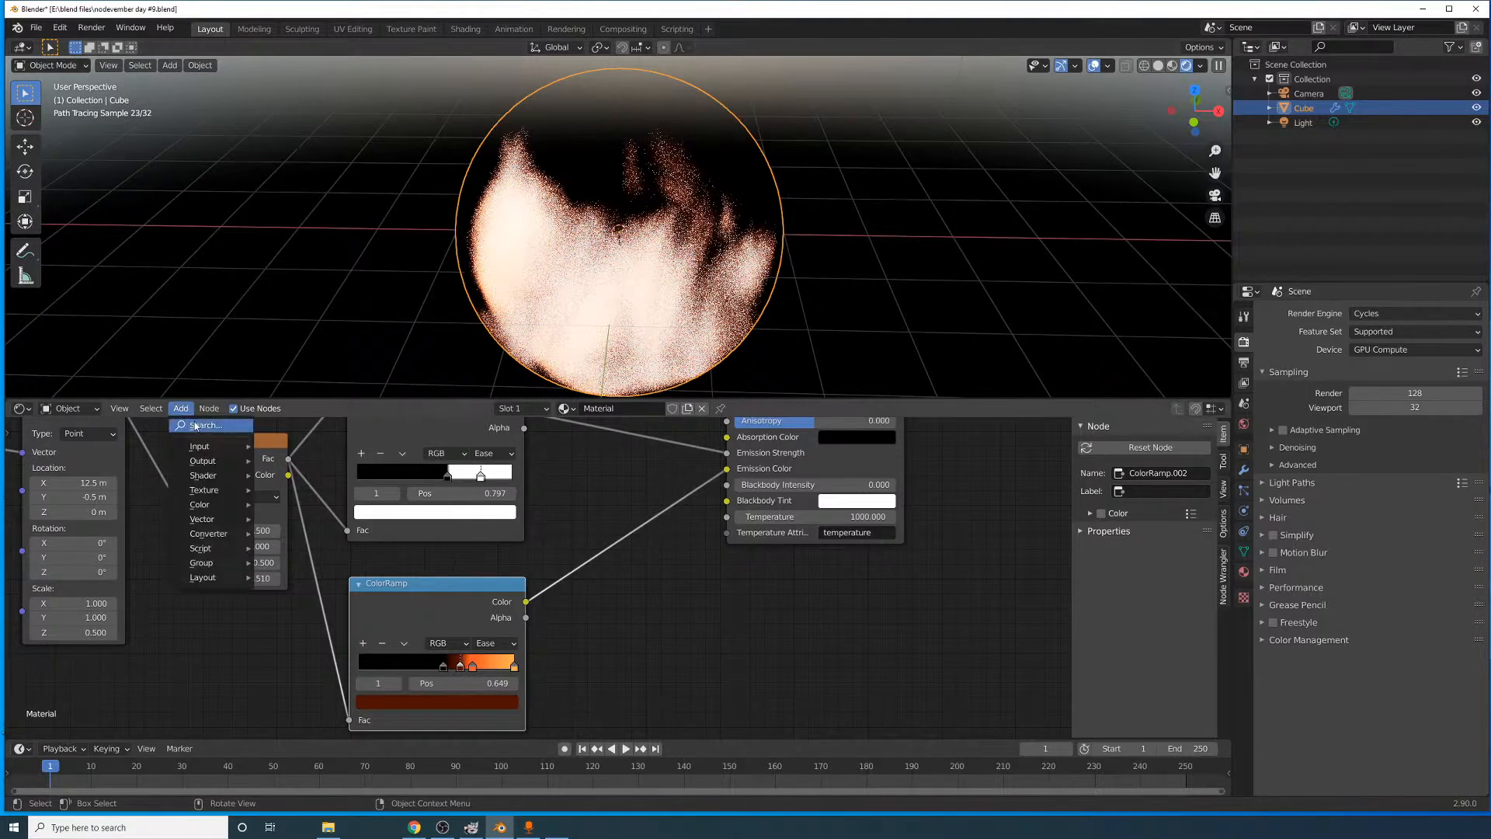
left_click(204, 423)
type("mix")
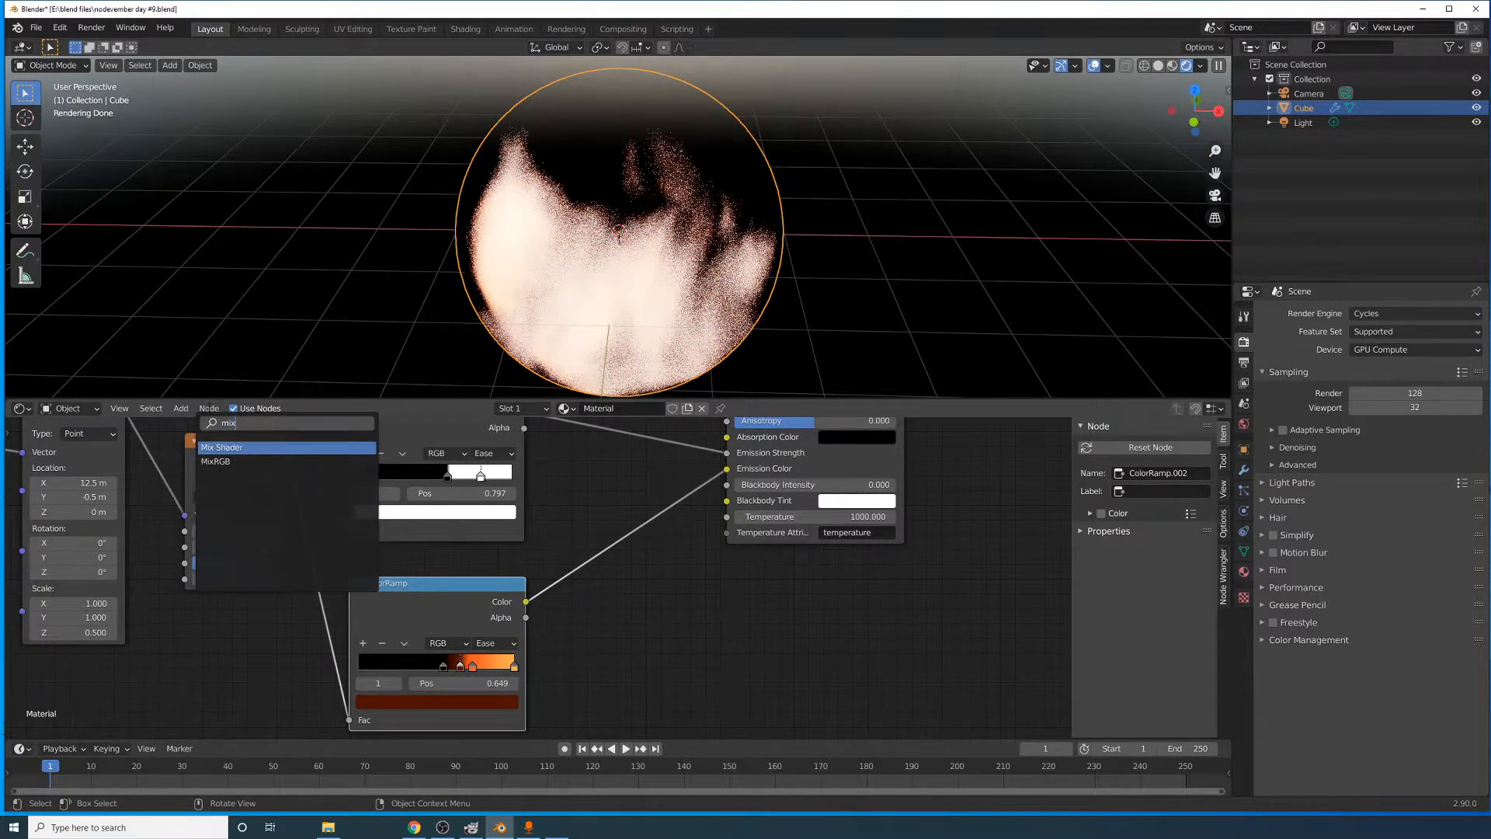
left_click(217, 461)
left_click(634, 568)
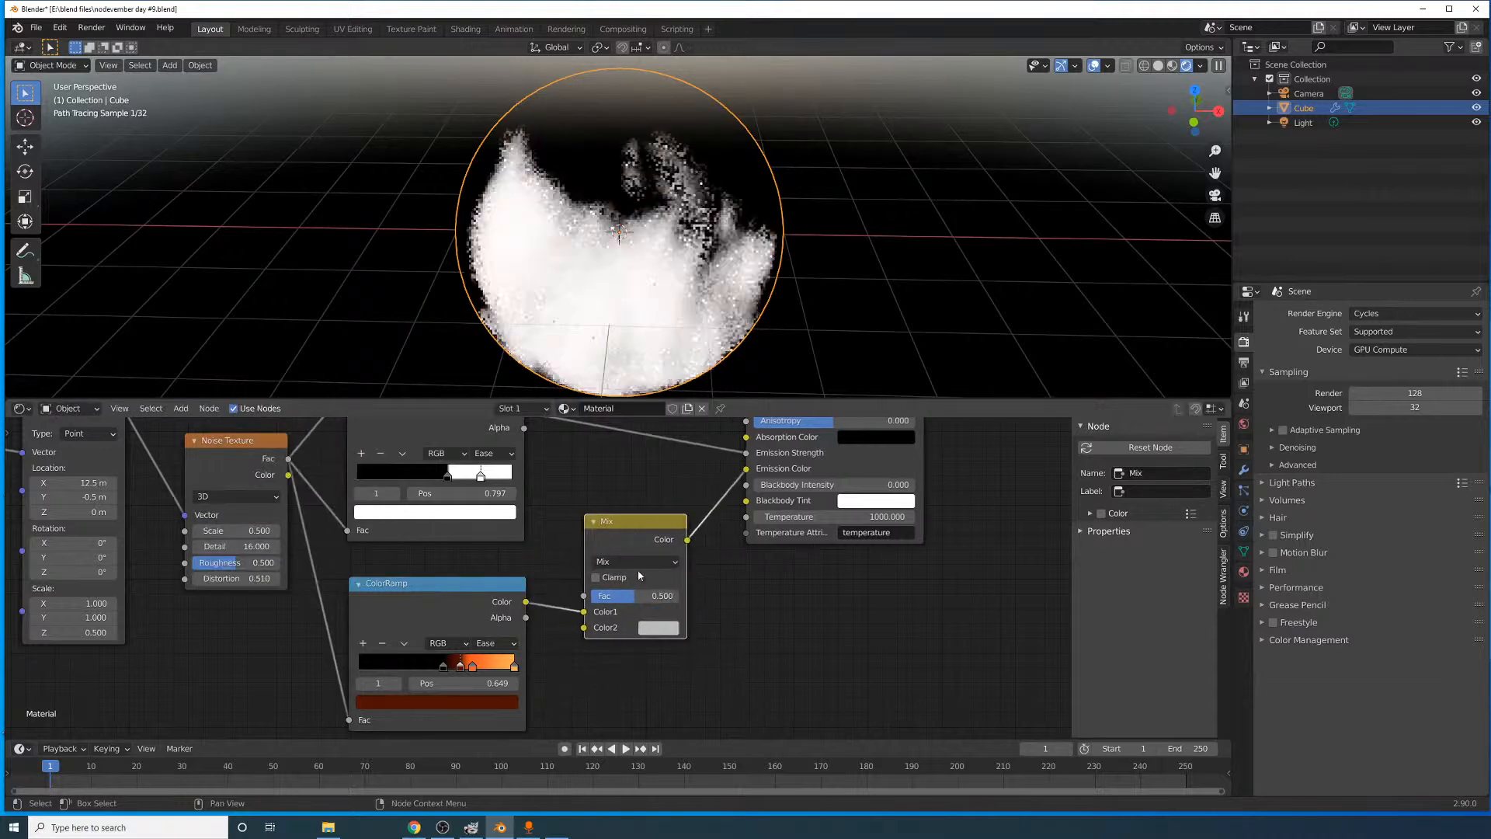
- Set the mix node's blend mode to Multiply and raise all three RGB values of Color2 to a bright white
left_click(639, 566)
left_click(614, 504)
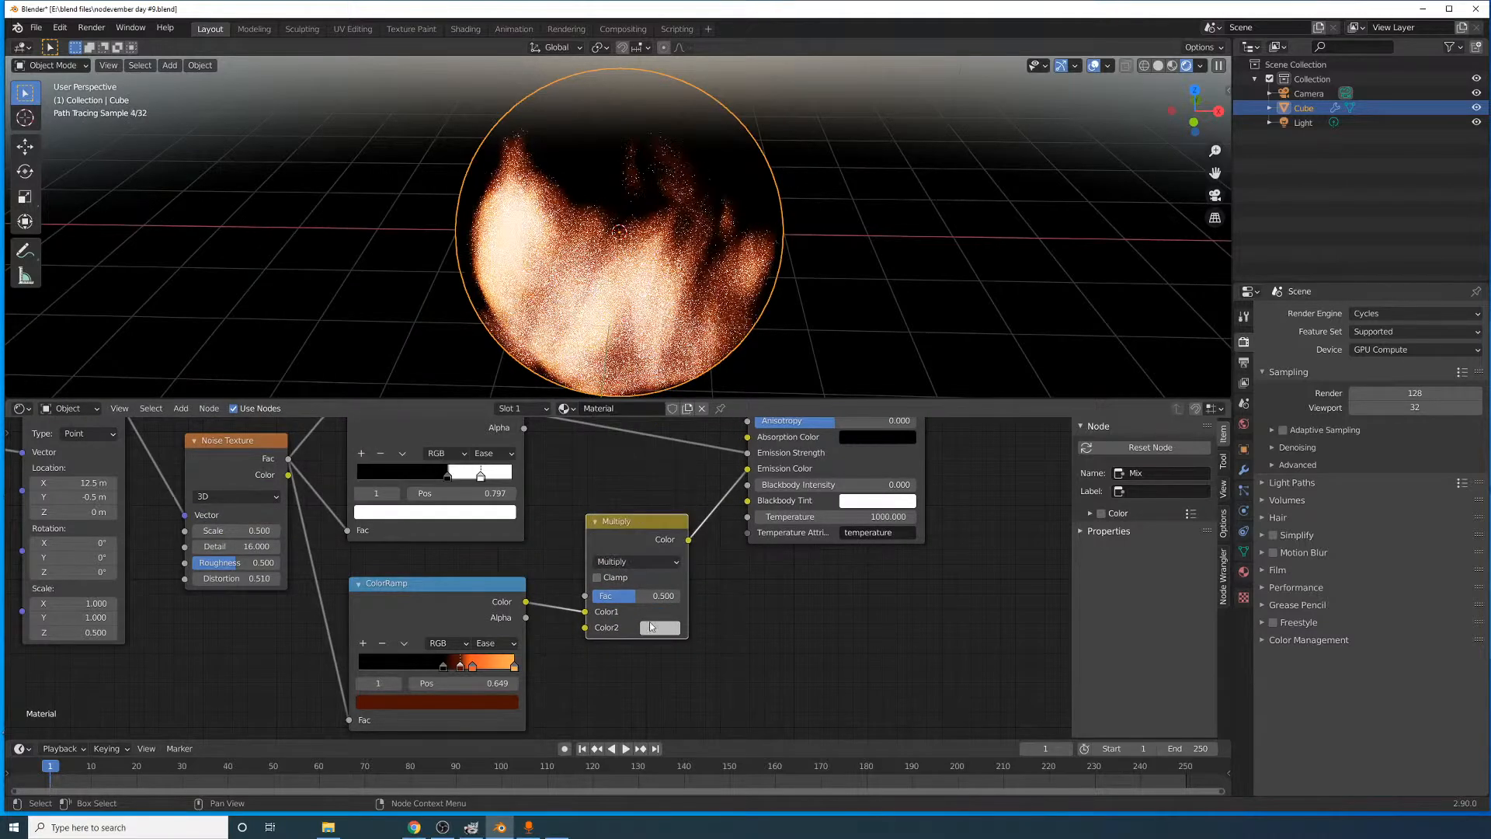
left_click(656, 628)
left_click(695, 590)
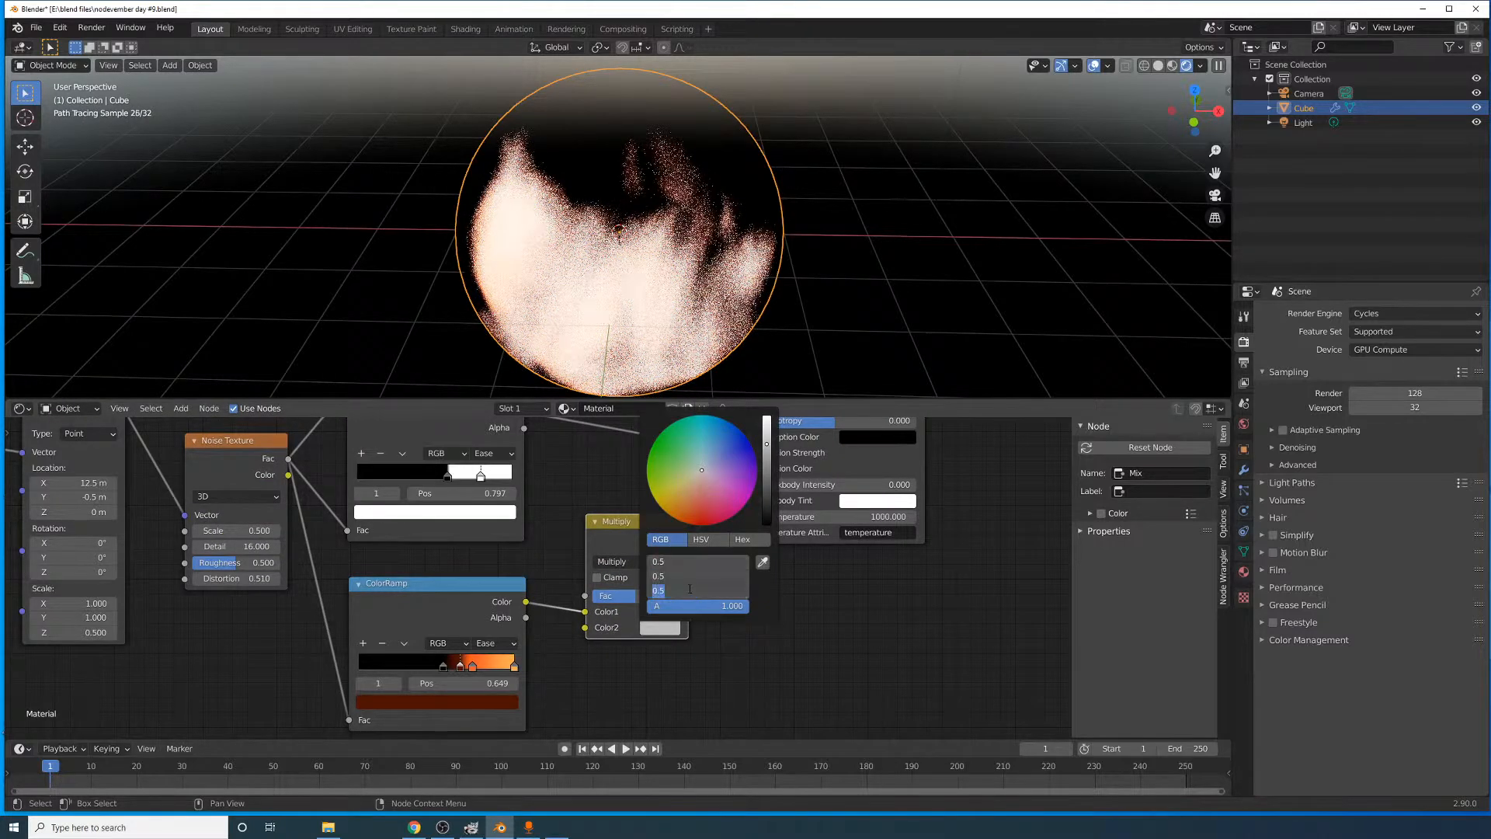
key("Return")
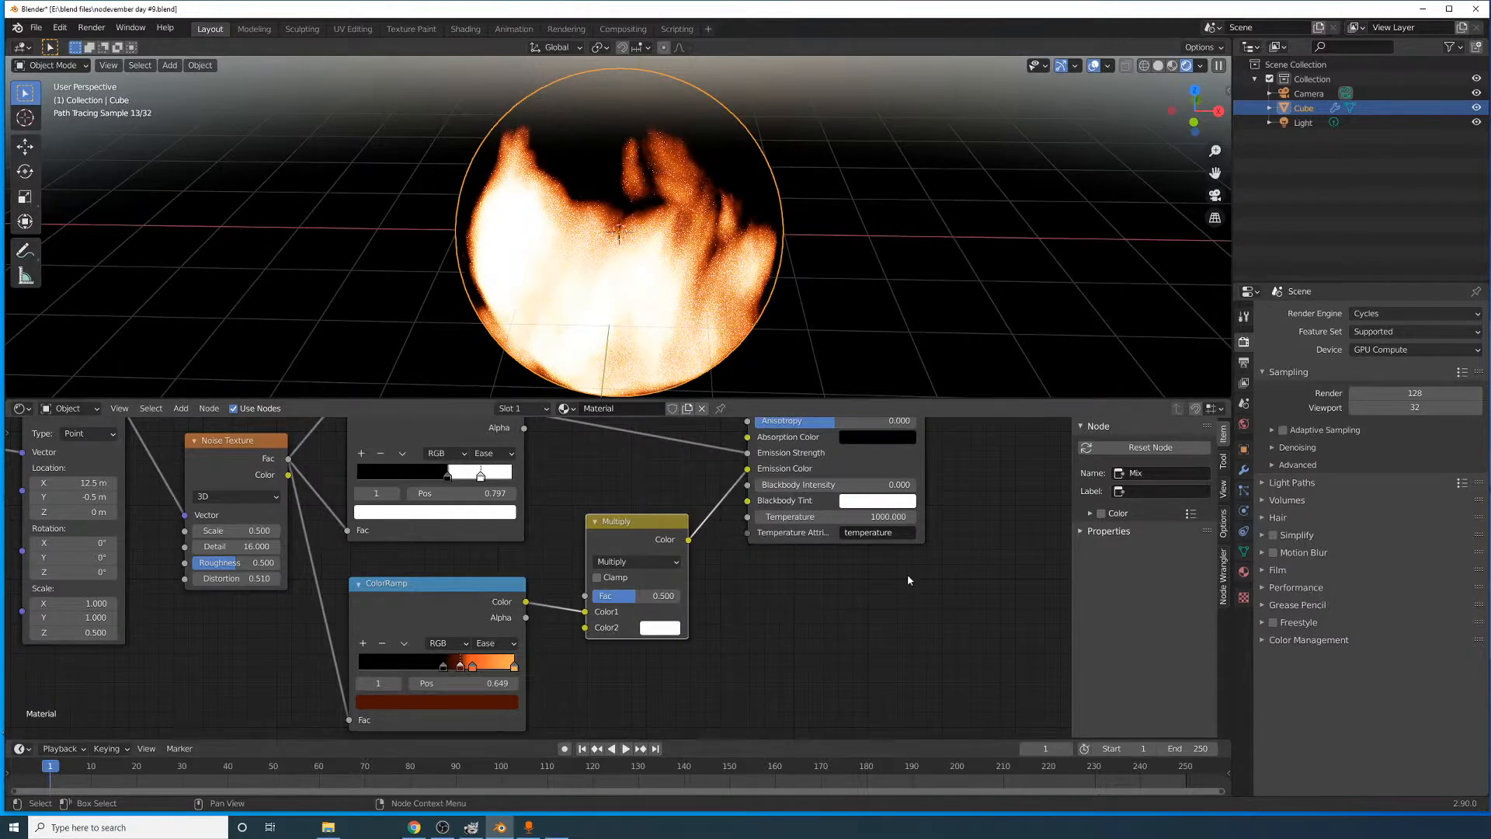
- Move the dark red stop of the lowest ColorRamp to 0.547 and shift the orange stop closer to the yellow-orange end
middle_click_drag(792, 236, 672, 343)
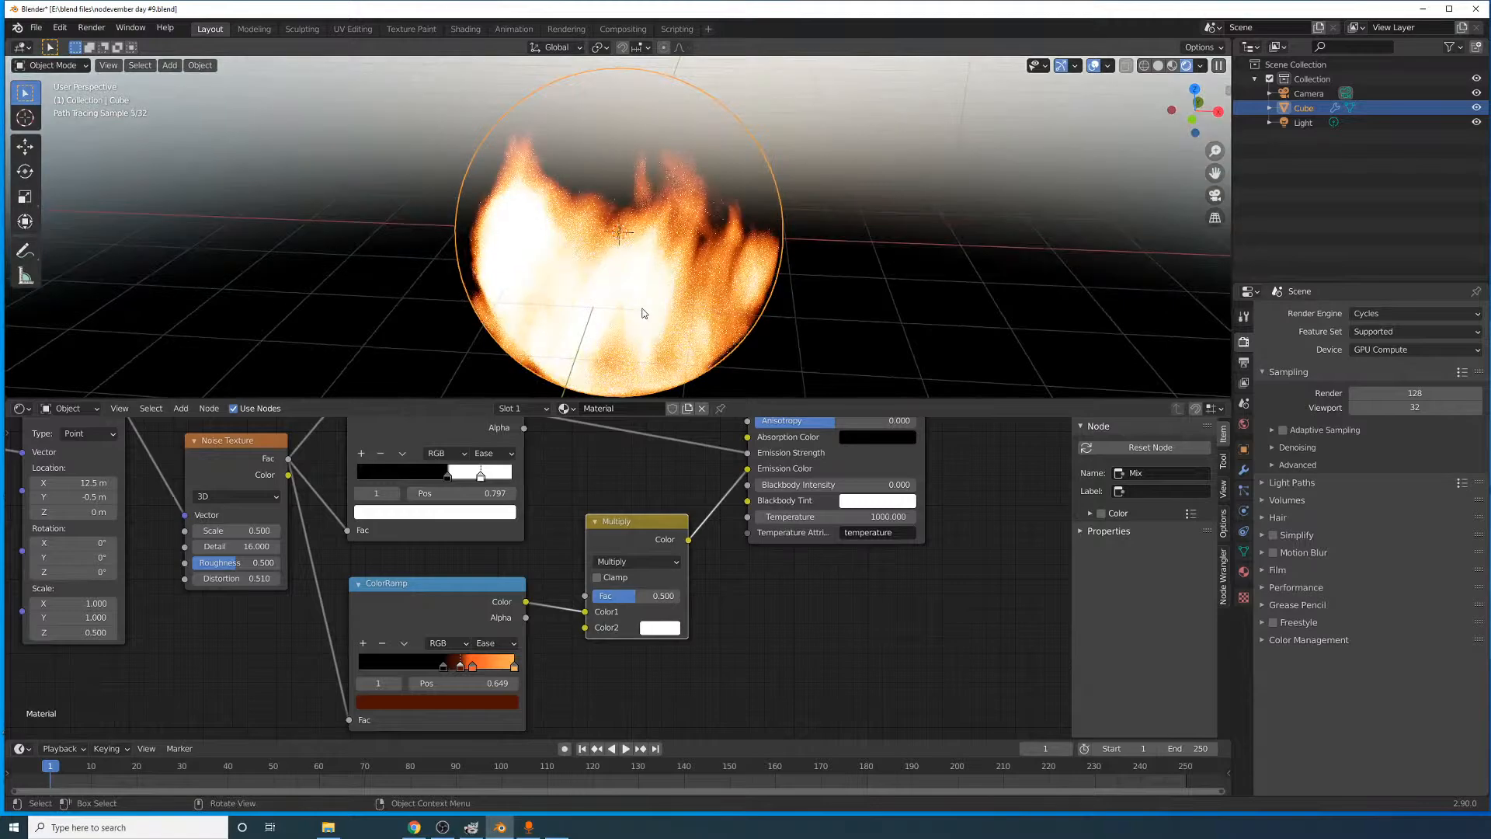
scroll(642, 307, "up", 1)
left_click_drag(474, 662, 445, 668)
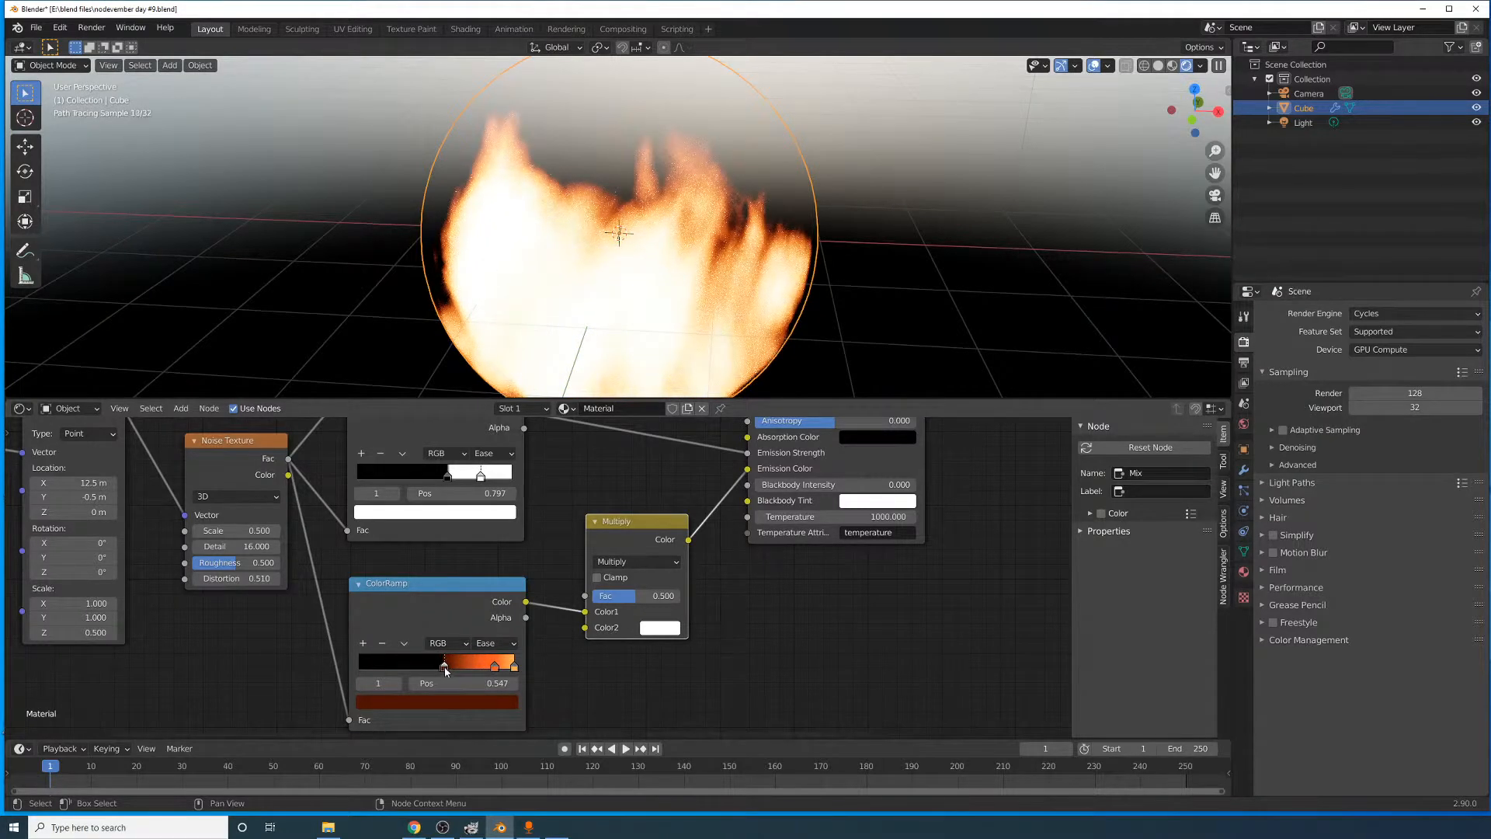
- Try moving the black stop of the lowest ColorRamp to position 0.000 and deleting it, and undo the deletion
scroll(446, 673, "up", 4)
middle_click_drag(446, 674, 561, 599)
left_click(521, 621)
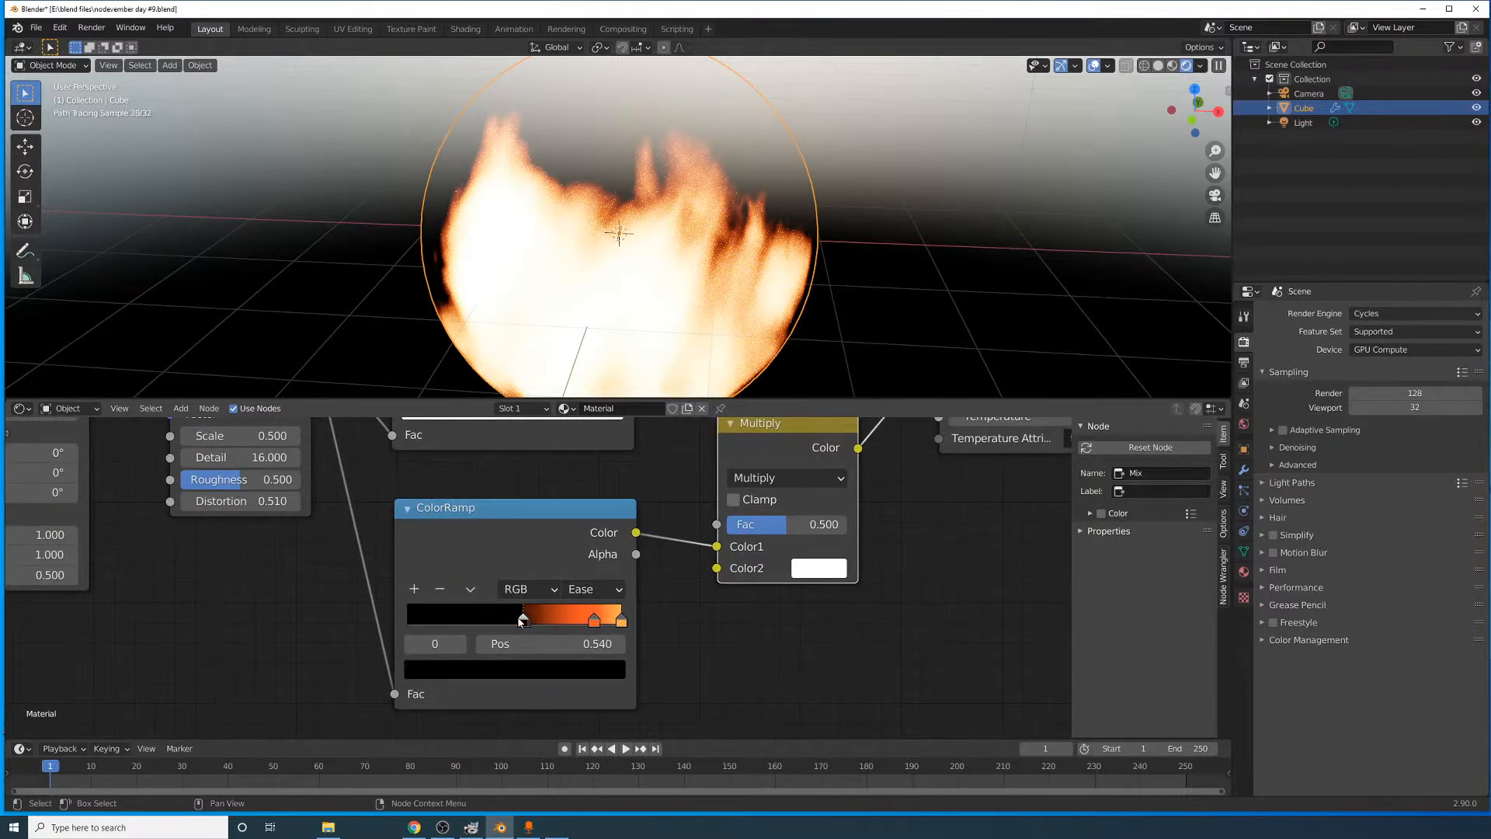
left_click_drag(520, 620, 292, 606)
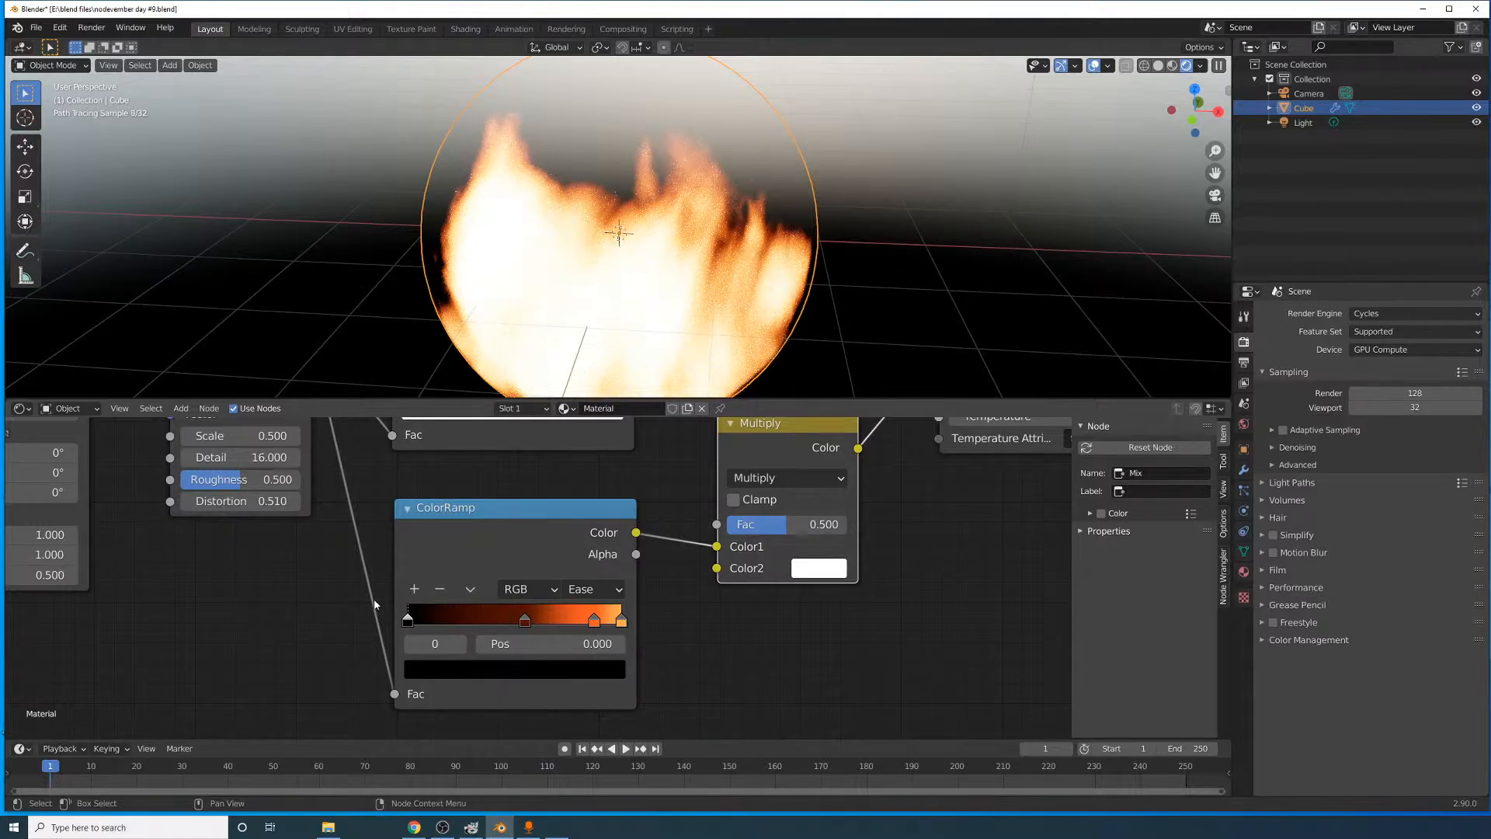
left_click(439, 589)
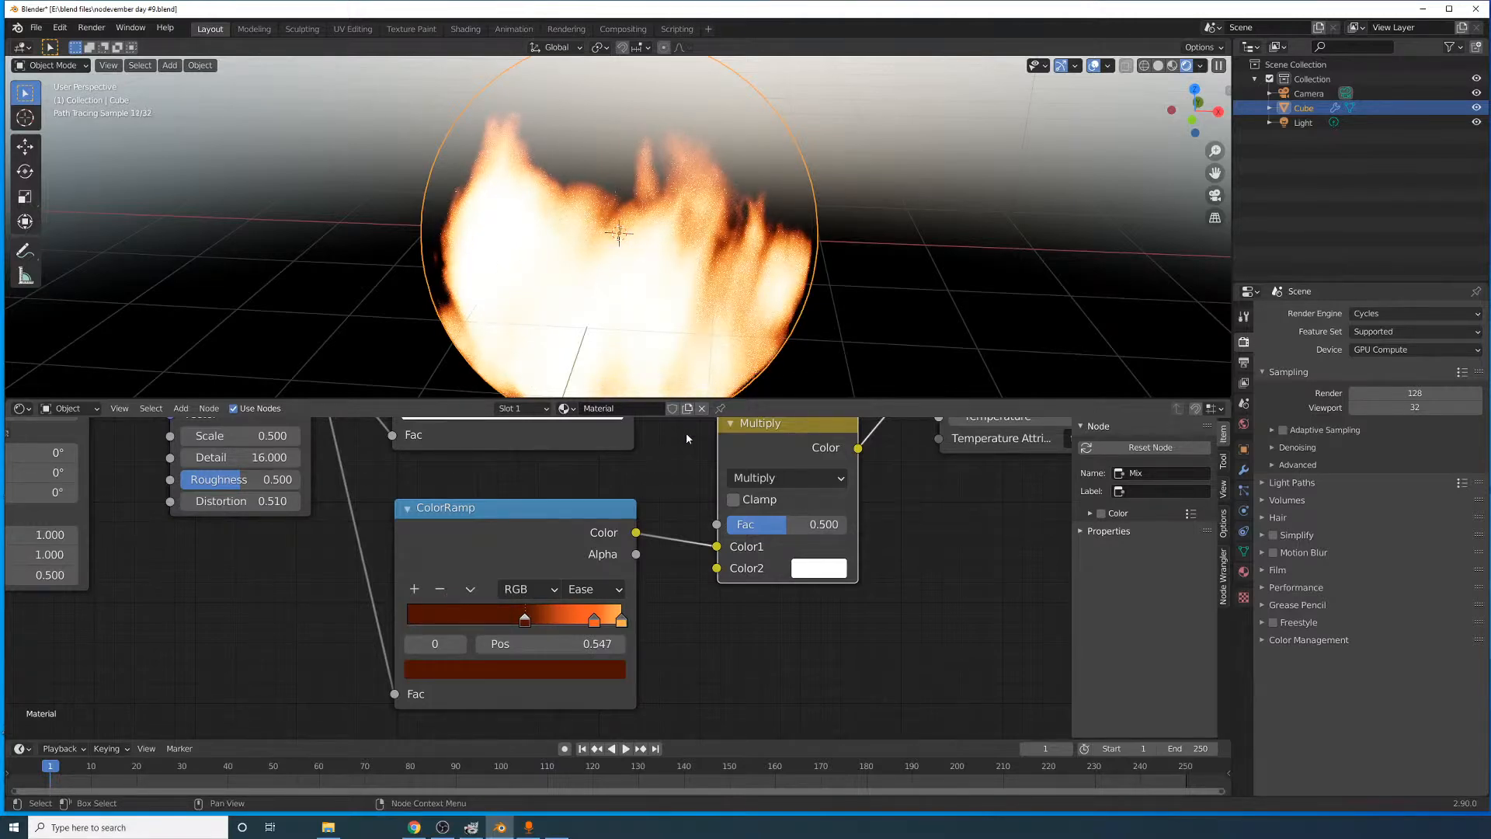
key("ctrl+z")
- Preview the lowest ColorRamp's Color, respace its stops from 0.380 for black to 0.757 for yellow-orange, and set interpolation to B-Spline
left_click_drag(425, 624, 505, 622)
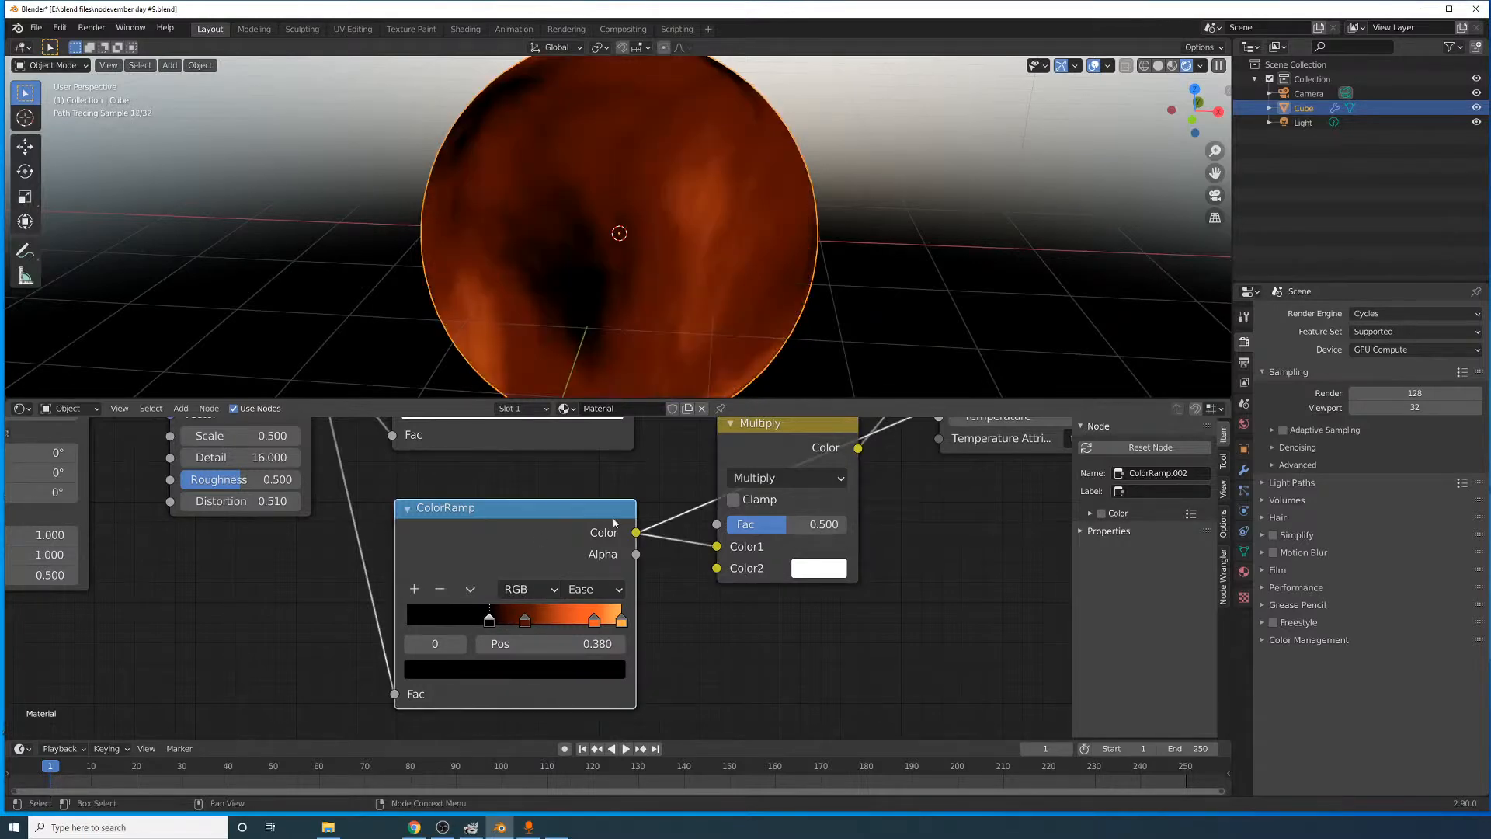
middle_click_drag(613, 523, 595, 558)
left_click_drag(510, 658, 541, 657)
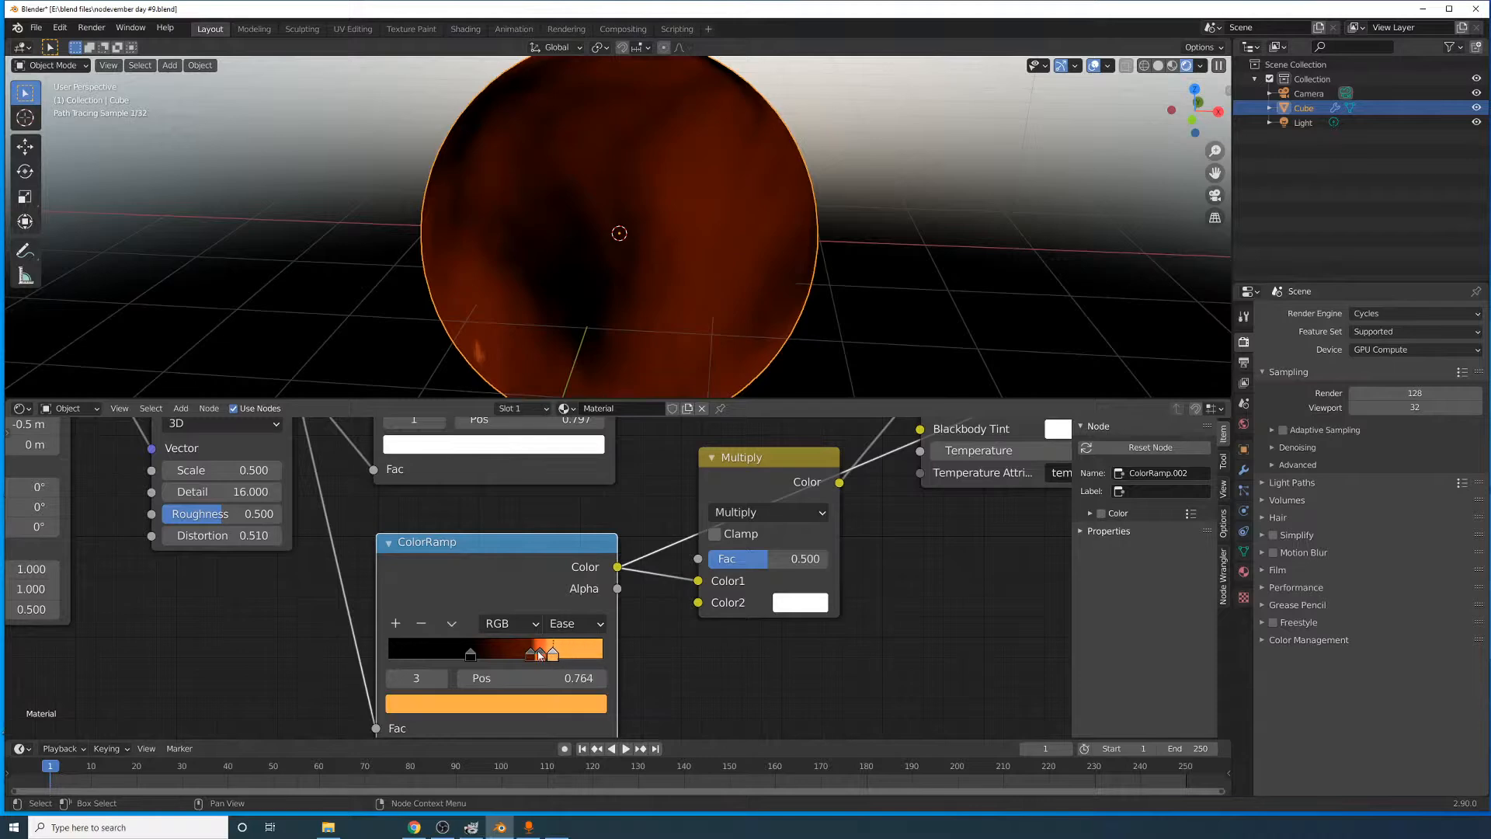
left_click(576, 623)
left_click(600, 723)
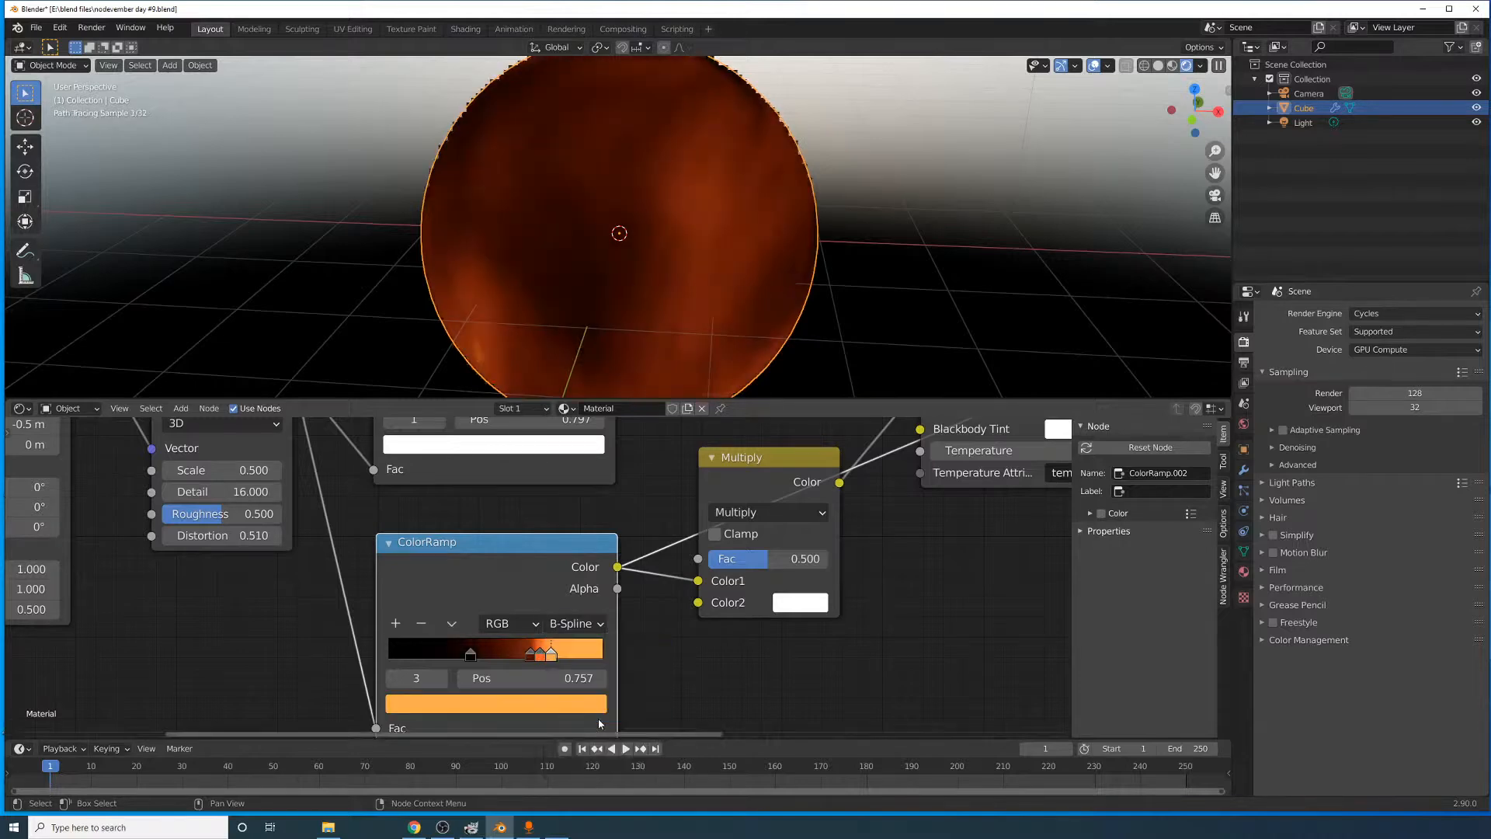
- Move the yellow-orange stop of the lowest ColorRamp to 0.609 and route the Principled Volume back to the material output for preview
left_click_drag(559, 658, 521, 658)
right_click(516, 665)
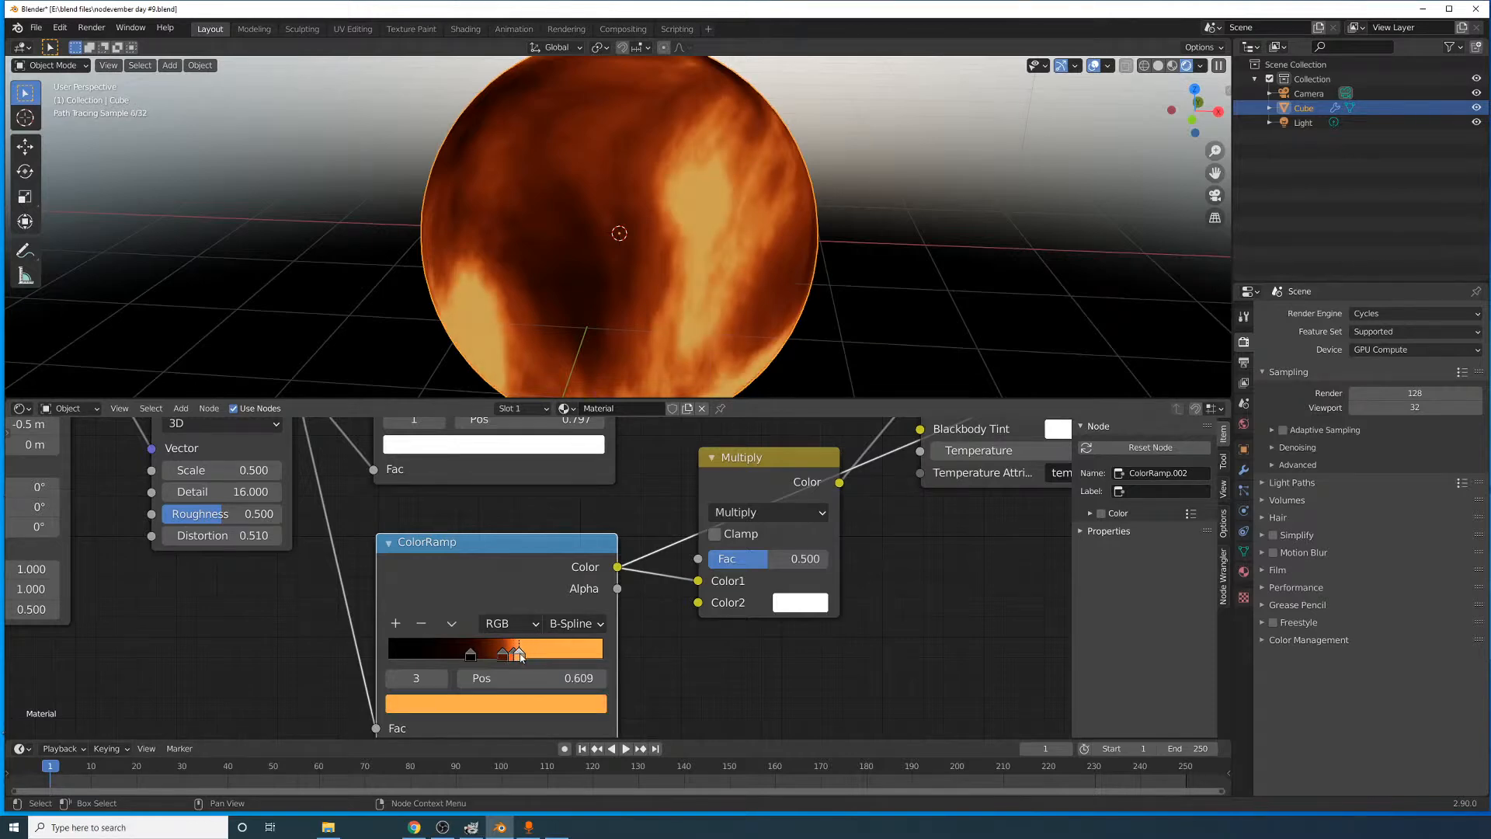
middle_click_drag(702, 547, 471, 665)
scroll(579, 573, "down", 5)
middle_click_drag(720, 480, 698, 635)
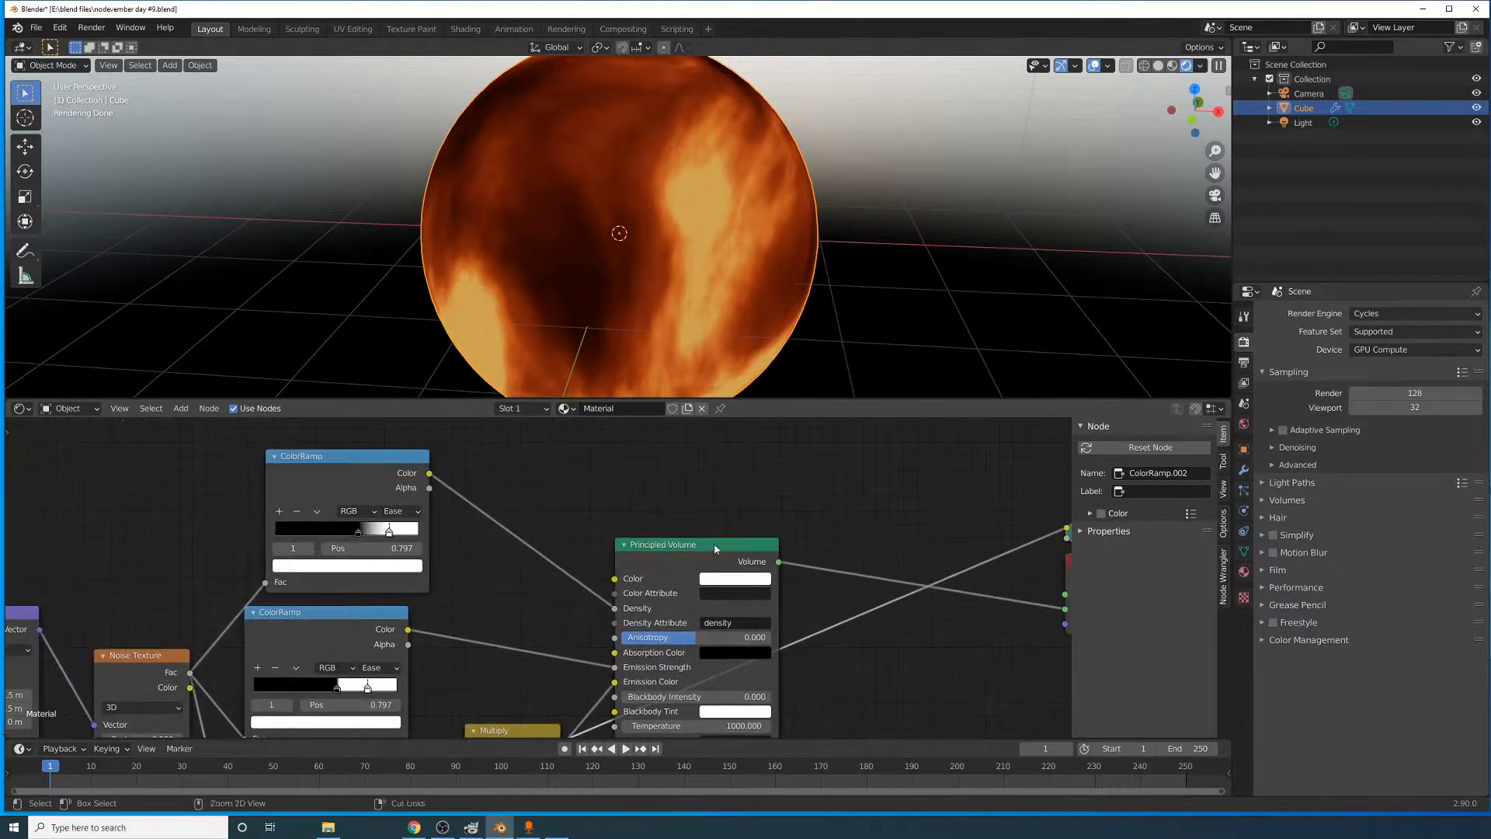
left_click(715, 549, "ctrl+shift")
- Spread the lowest ColorRamp's stops towards the bright end, add a stop at 1.000 and darken it to black
middle_click_drag(660, 497, 816, 607)
scroll(540, 577, "up", 2)
left_click_drag(496, 670, 550, 671)
left_click(395, 647)
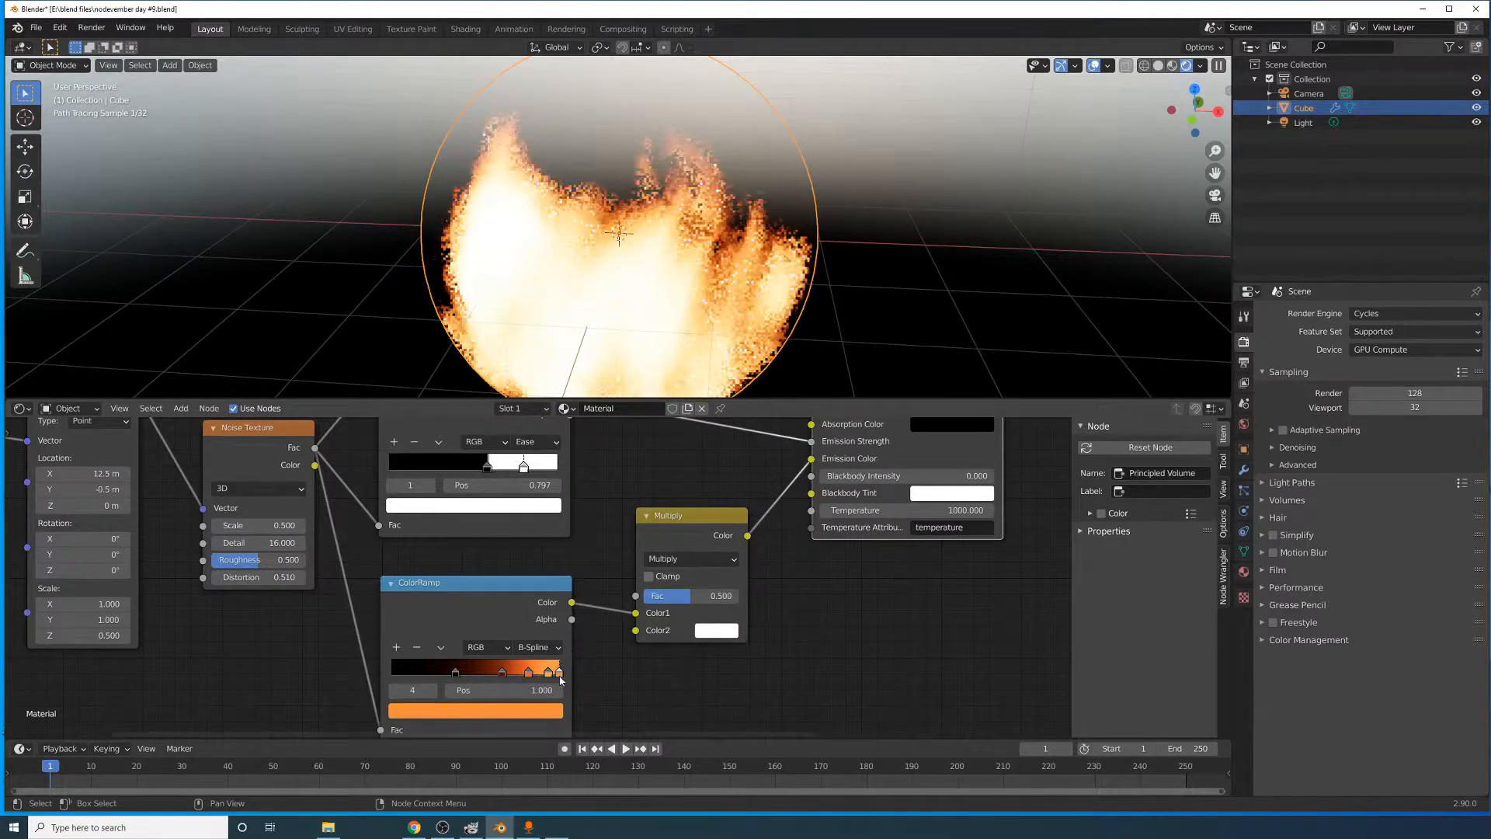
left_click(547, 709)
left_click_drag(526, 574, 528, 611)
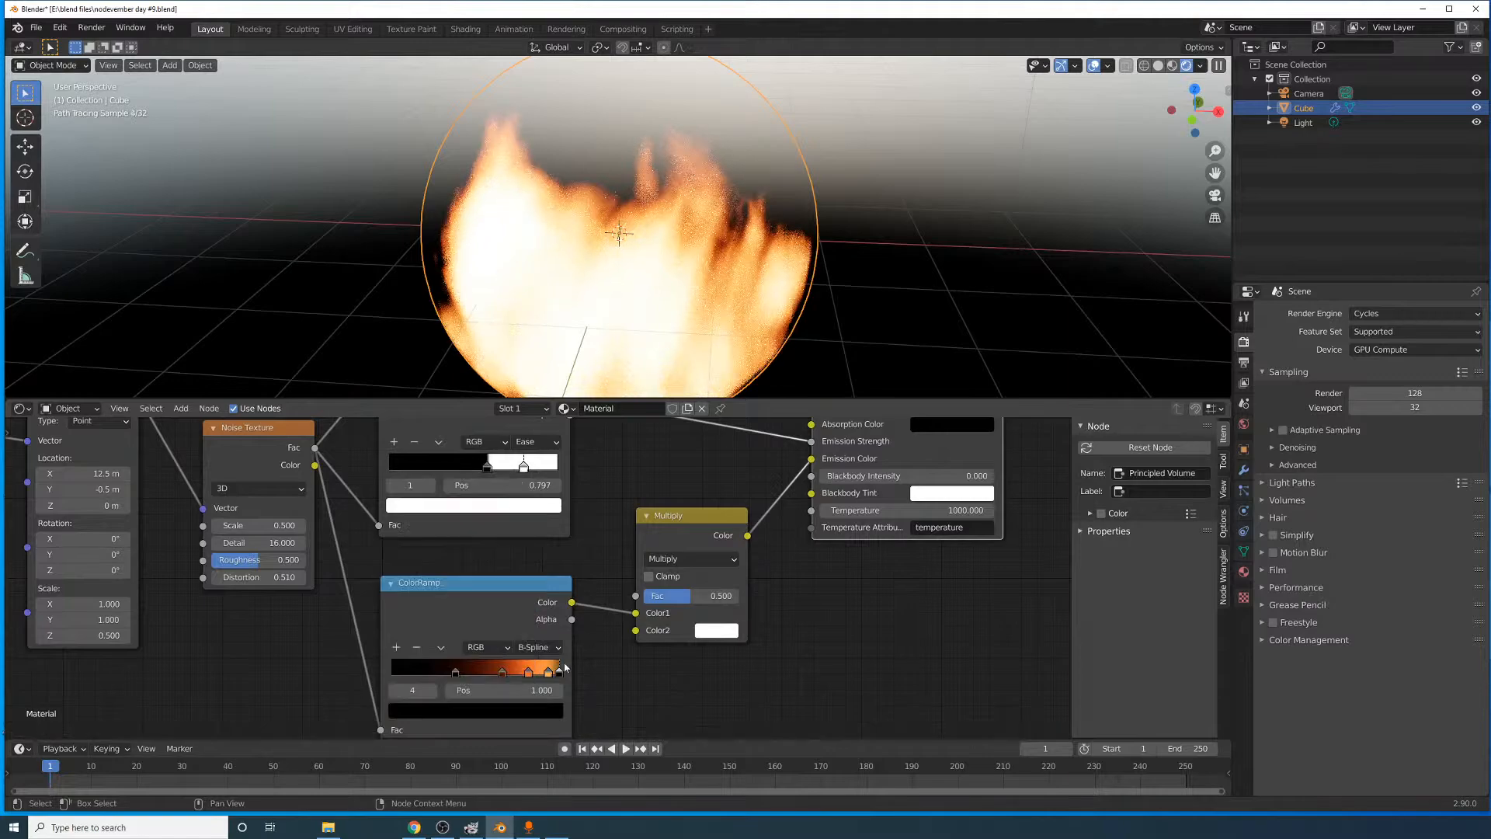
- Pull the coloured stops of the lowest ColorRamp closer to its middle and delete the black end stop
left_click_drag(549, 673, 500, 683)
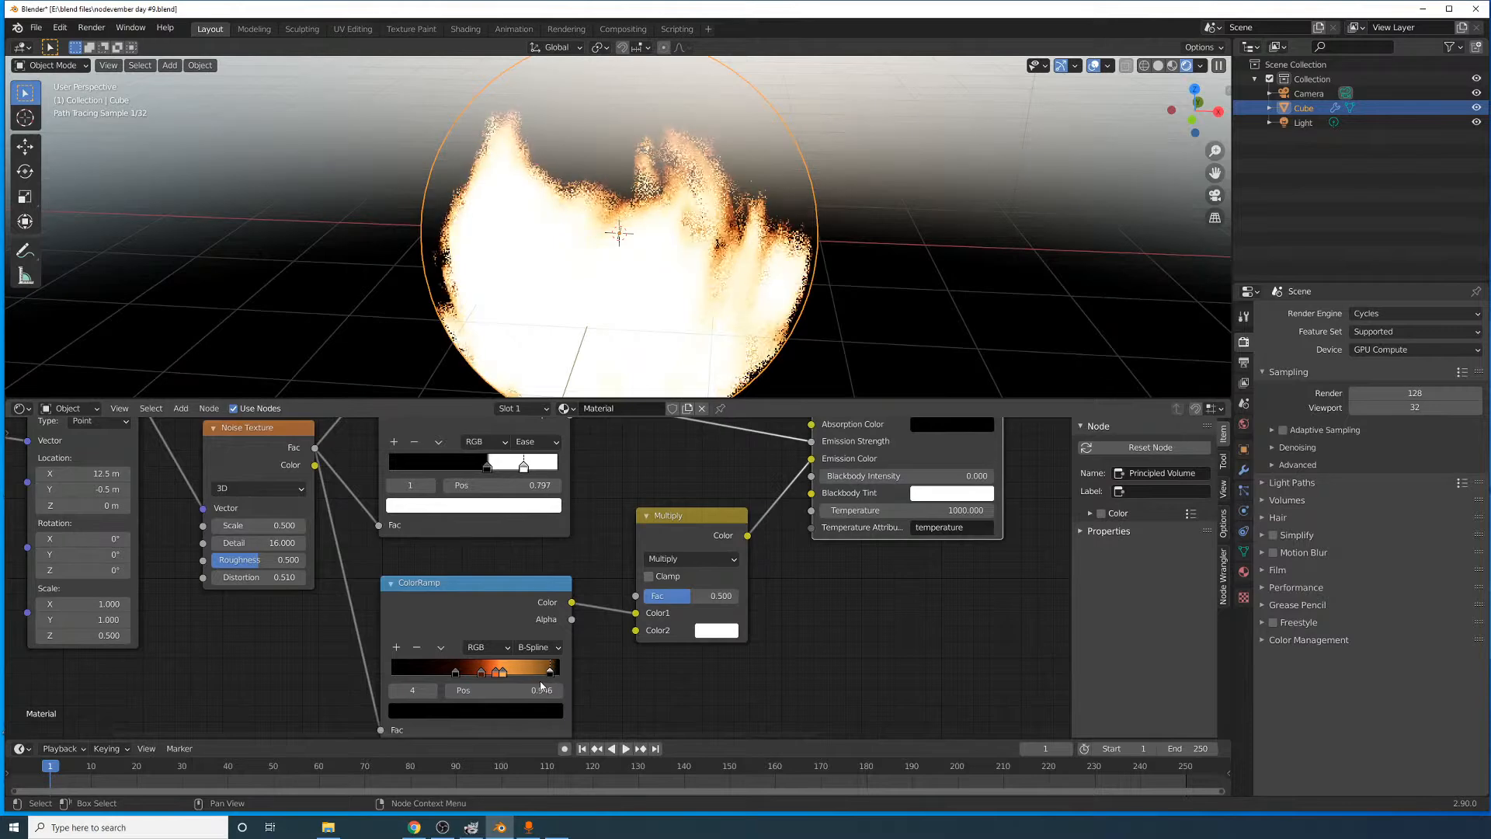
left_click_drag(529, 676, 562, 676)
left_click(420, 647)
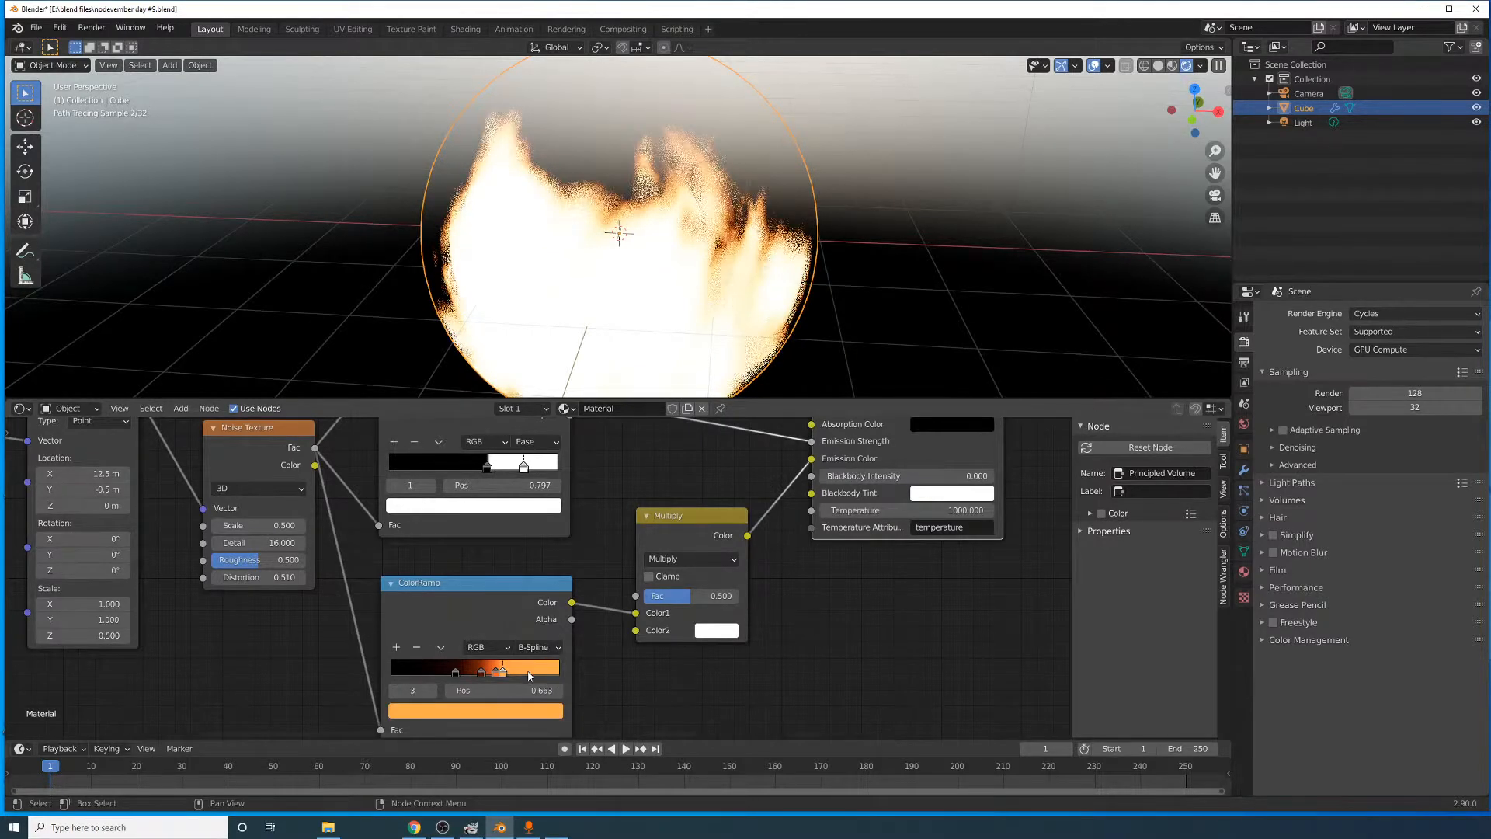
- Shift the lowest ColorRamp's stops towards the bright end, delete the yellow-orange stop and place the dark red stop at 0.808
left_click_drag(494, 670, 549, 673)
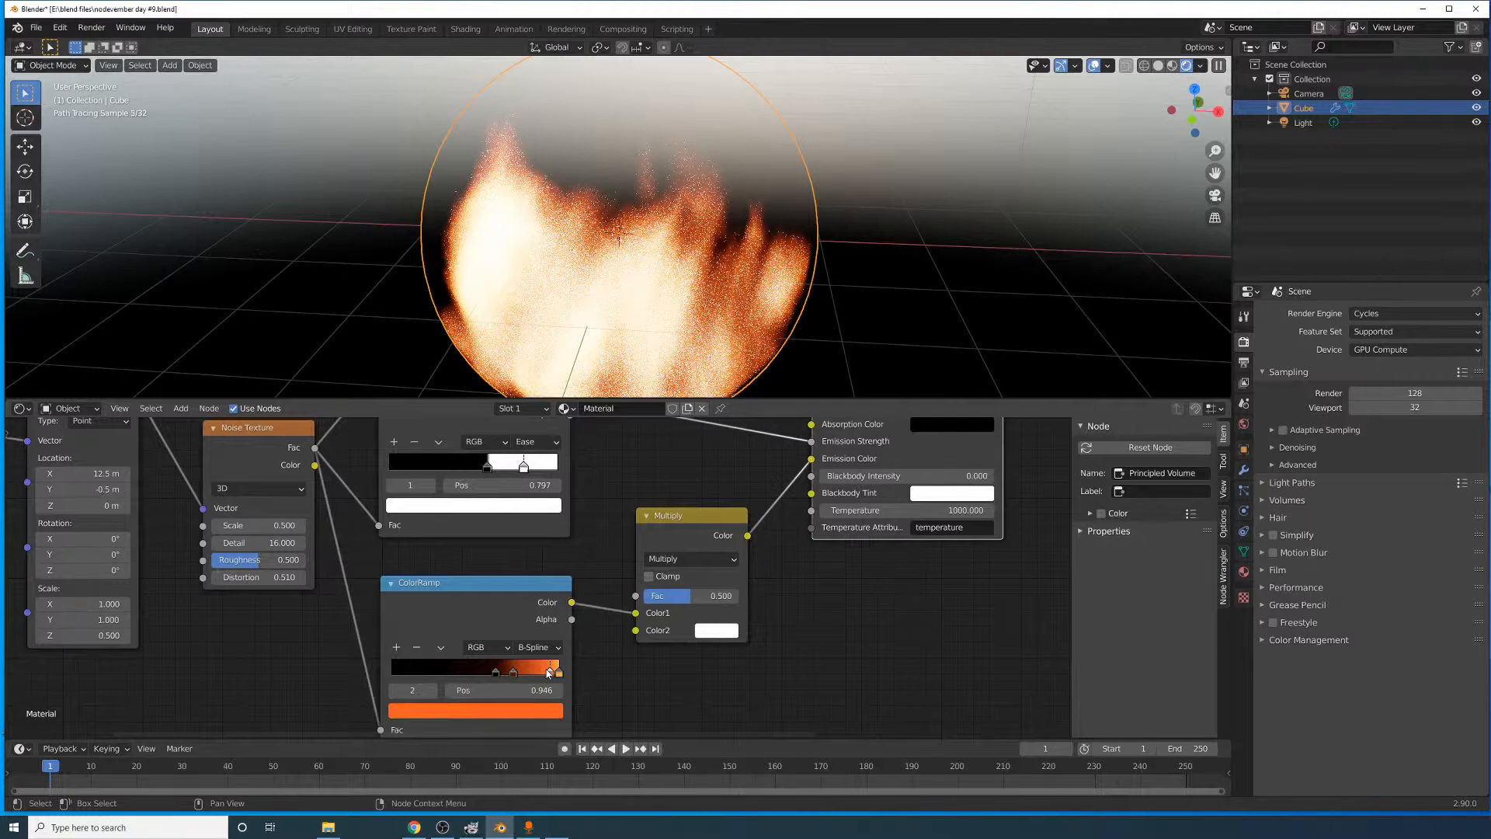
left_click(559, 674)
left_click(418, 647)
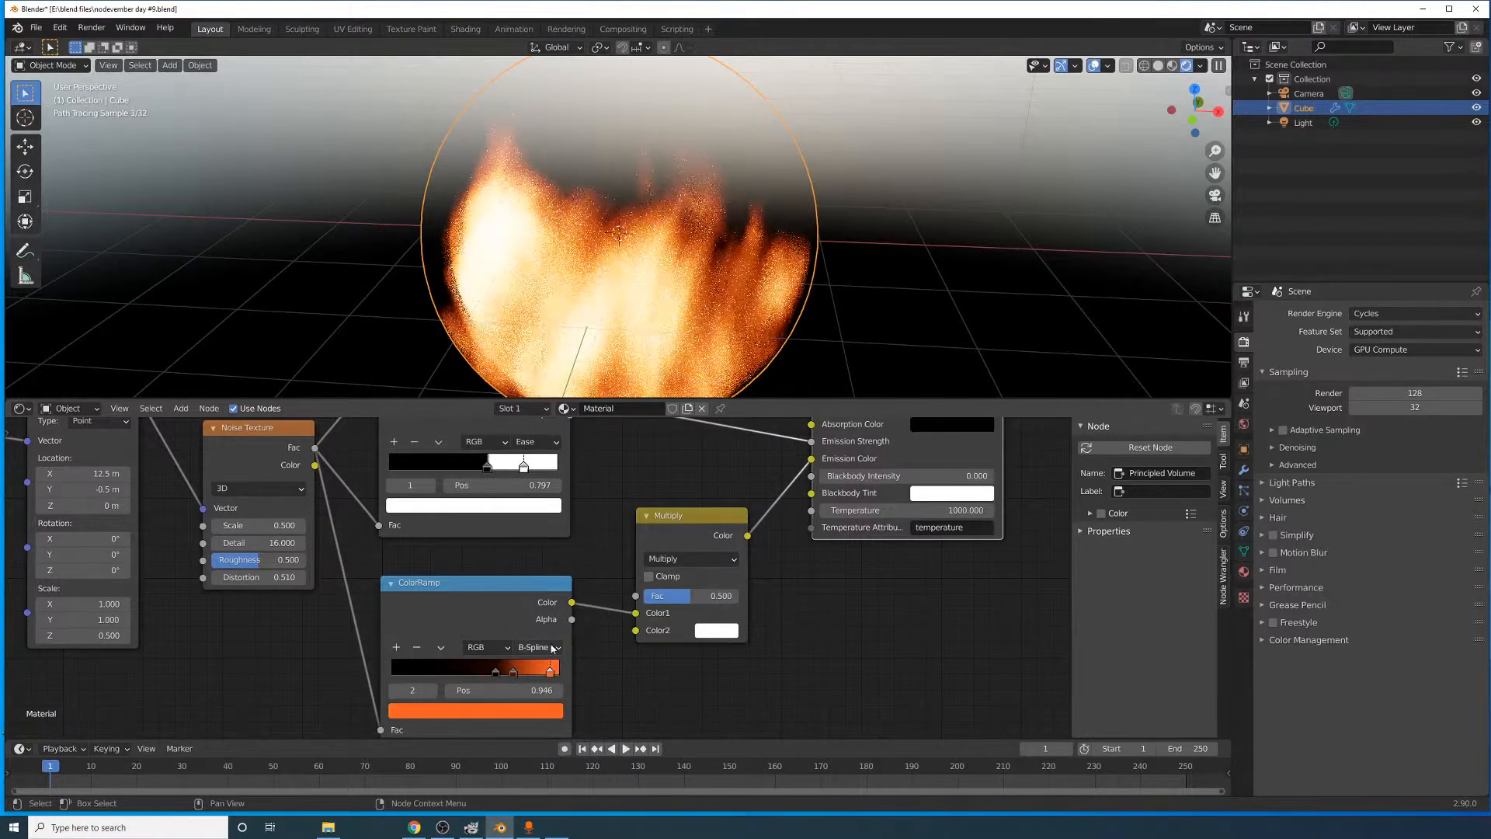
mouse_move(549, 682)
left_mouse_down()
mouse_move(575, 681)
mouse_move(536, 675)
left_mouse_up()
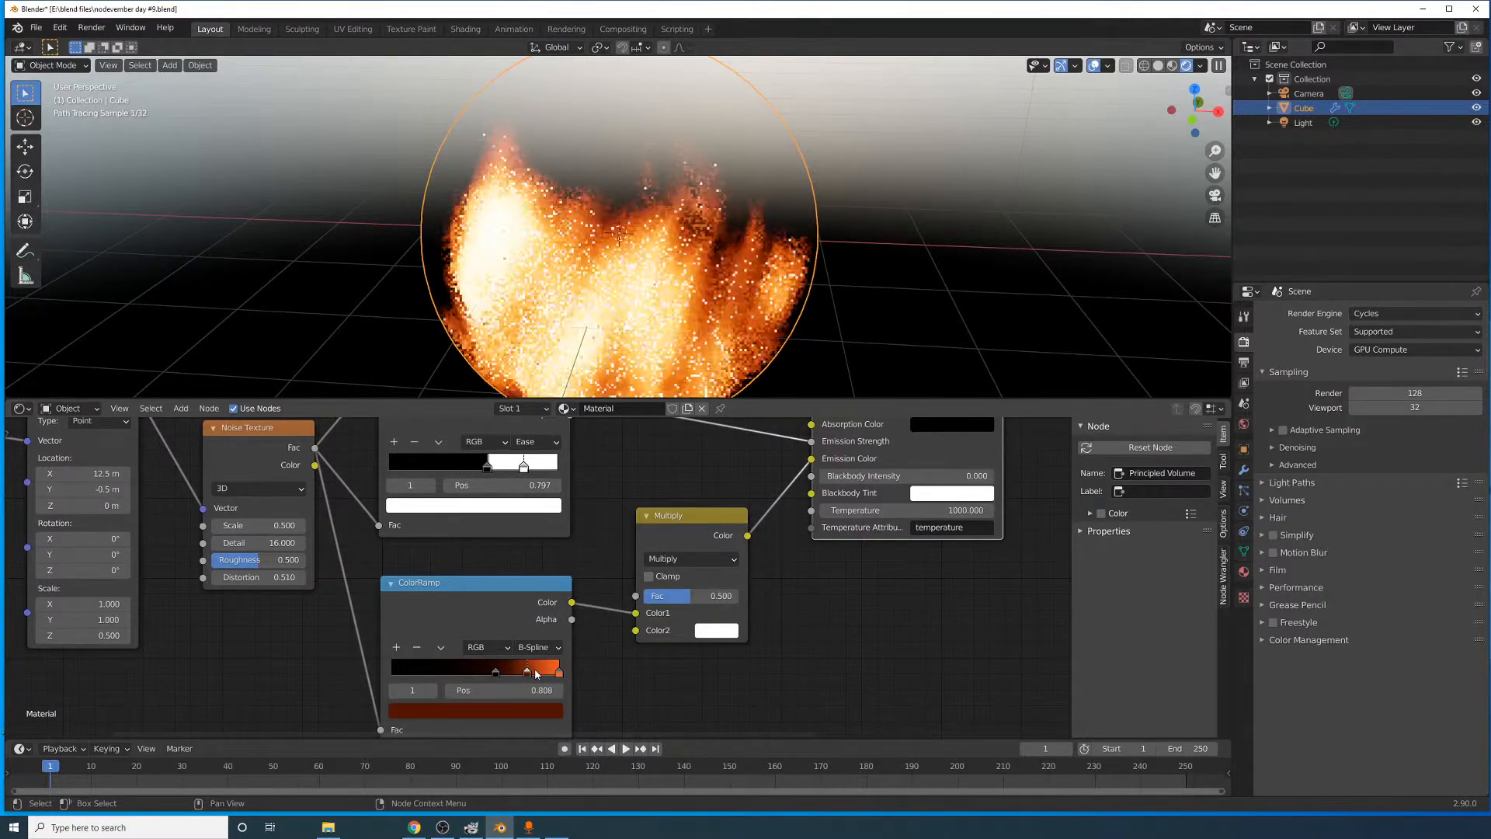
scroll(594, 646, "down", 2)
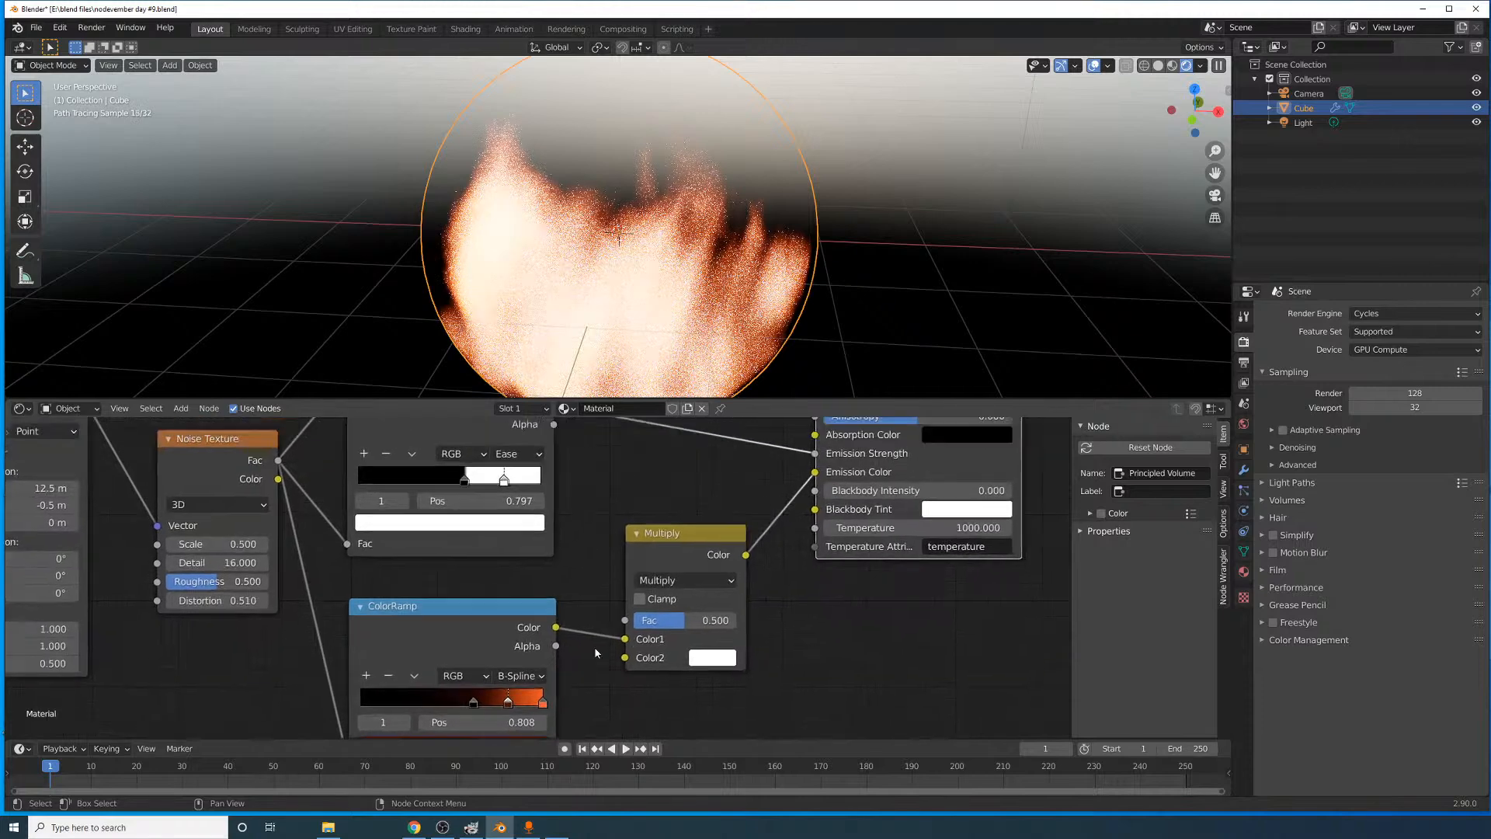
- Unlink the noise from the lowest ColorRamp and Multiply from Emission Color, and try a plain orange emission colour
left_click_drag(400, 715, 528, 610)
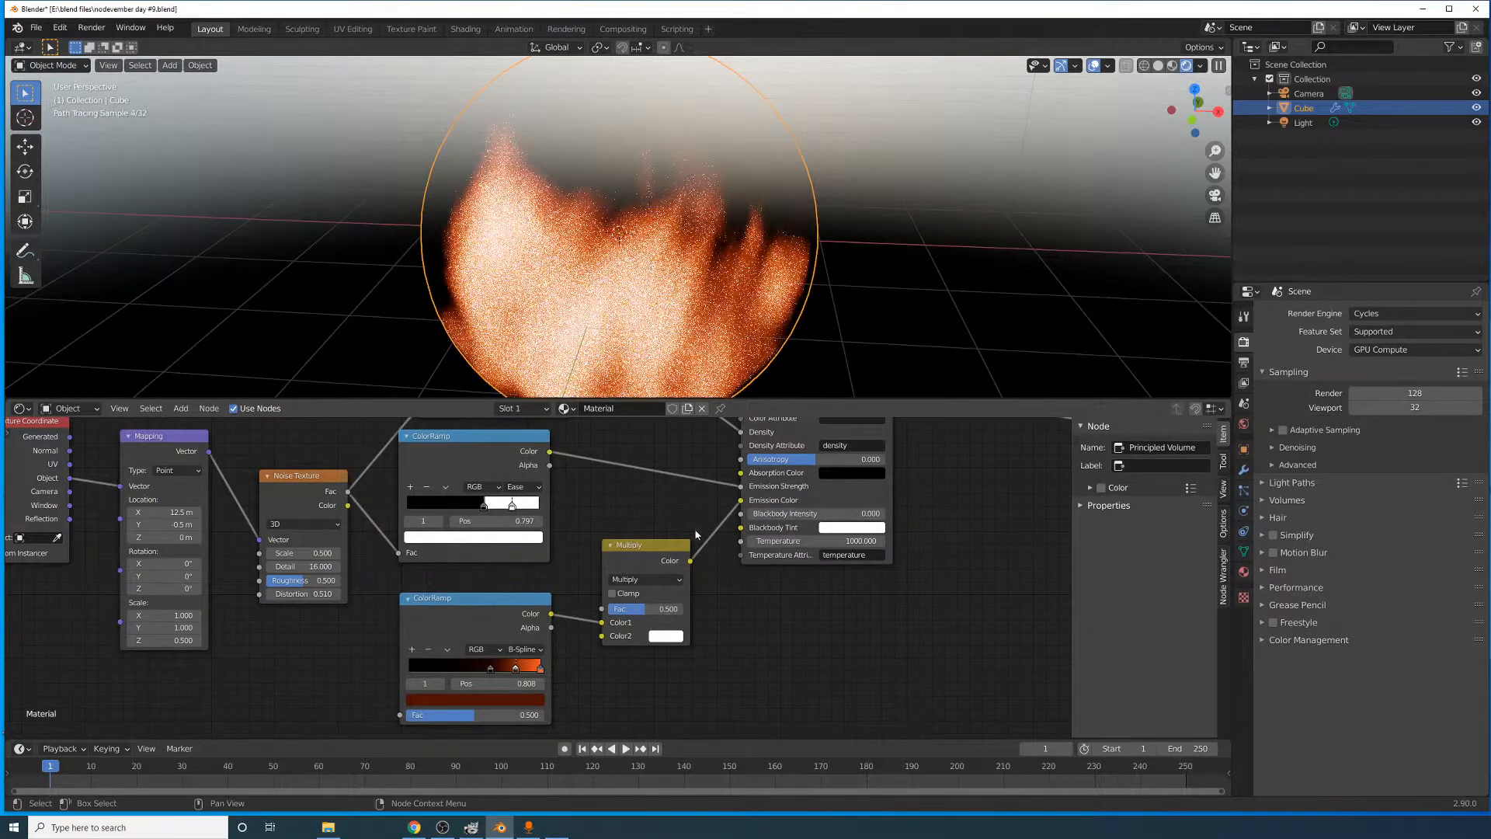
left_click_drag(747, 508, 735, 515)
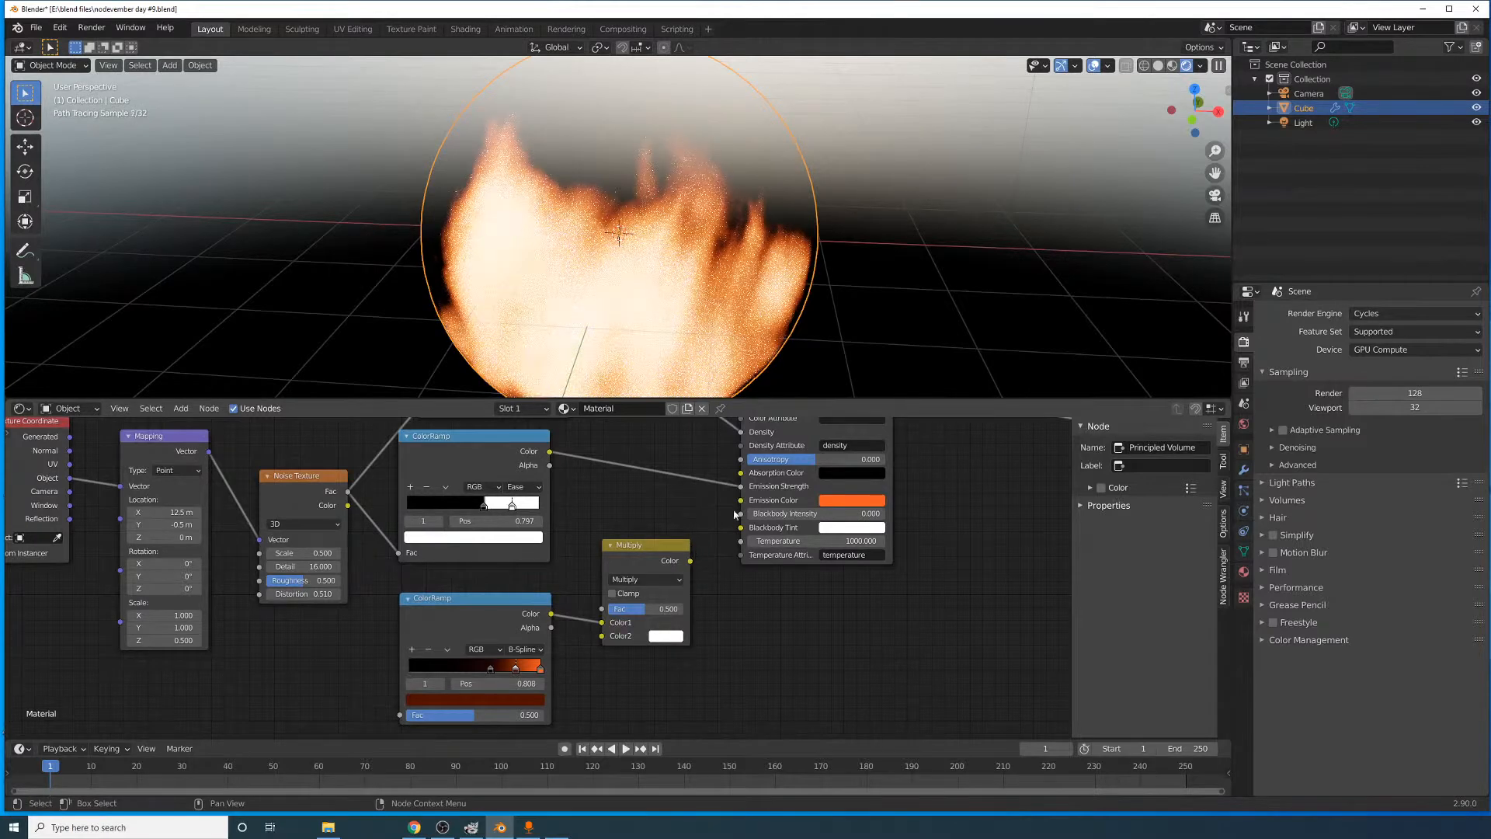
left_click(840, 508)
left_click_drag(927, 384, 927, 318)
mouse_move(863, 407)
left_mouse_down()
mouse_move(846, 404)
mouse_move(861, 404)
left_mouse_up()
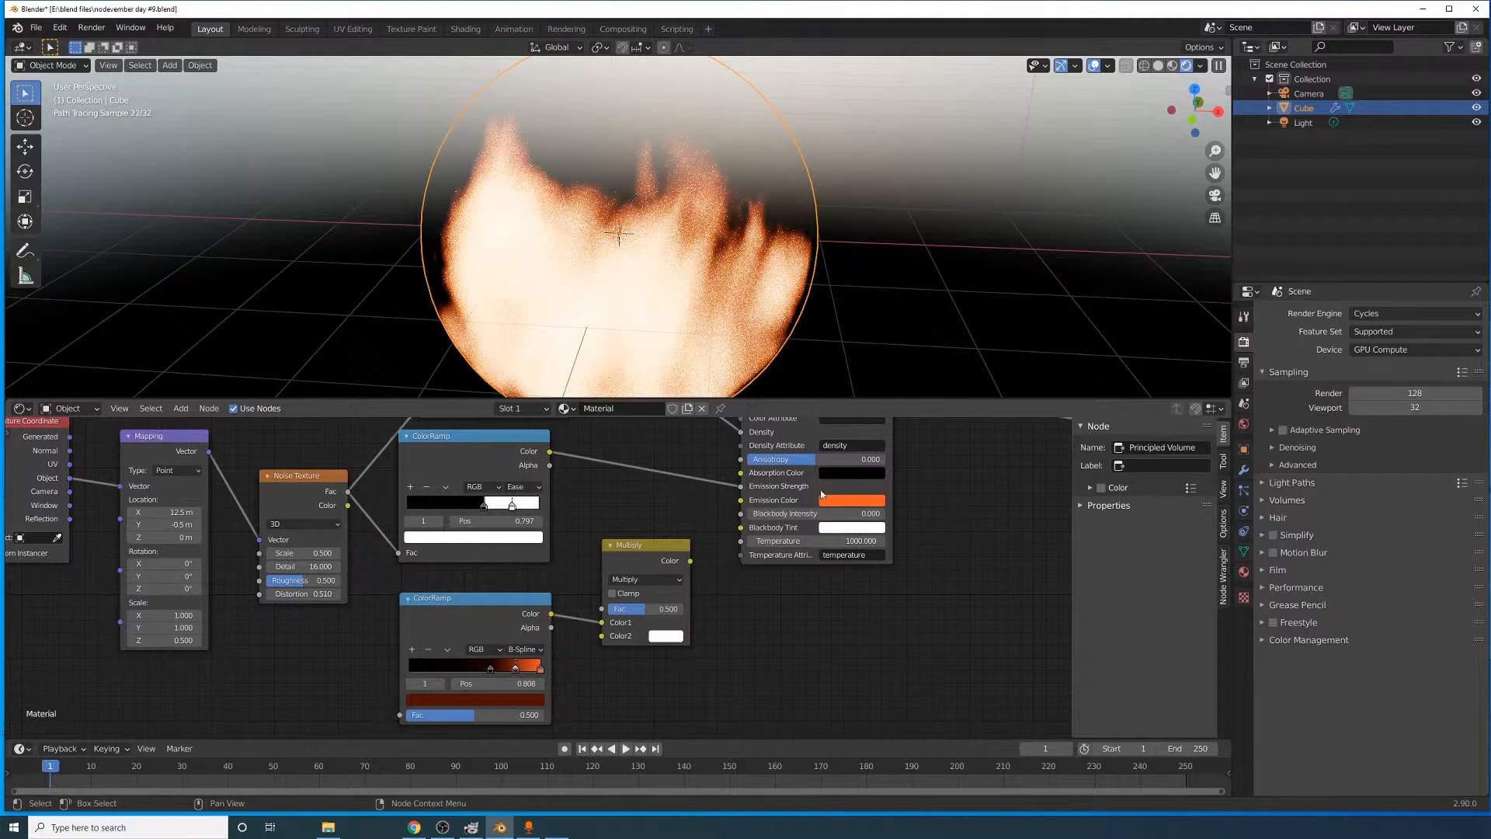
- Set all three RGB values of the emission strength ColorRamp's white stop to 20
left_click(510, 507)
left_click(525, 537)
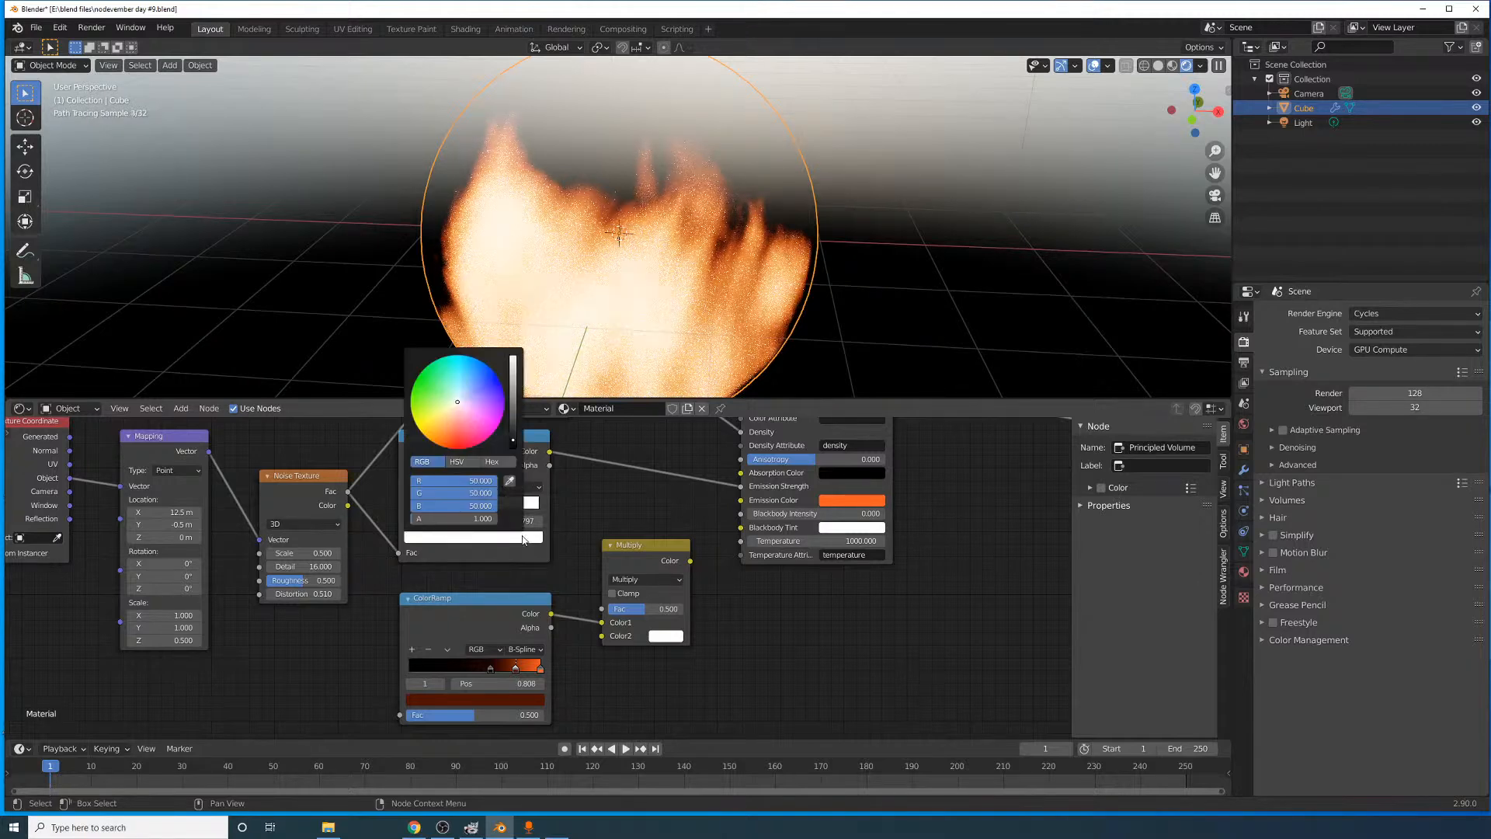
left_click(488, 504)
type("2")
key("Return")
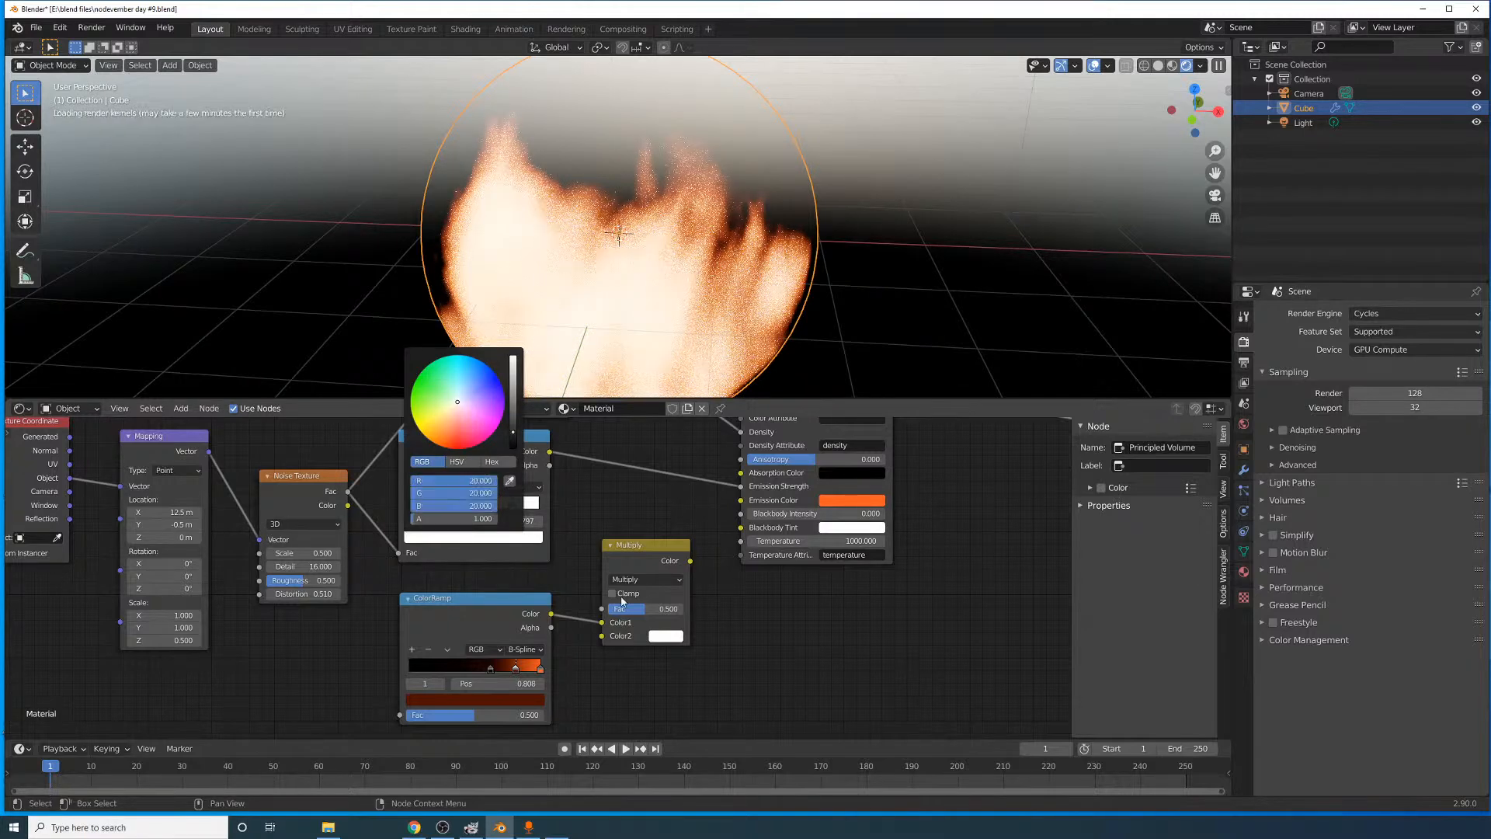
- Lower all three RGB values of the emission strength ColorRamp's white stop to 1.0
left_click(515, 538)
left_click_drag(481, 481, 482, 516)
type("1")
key("Return")
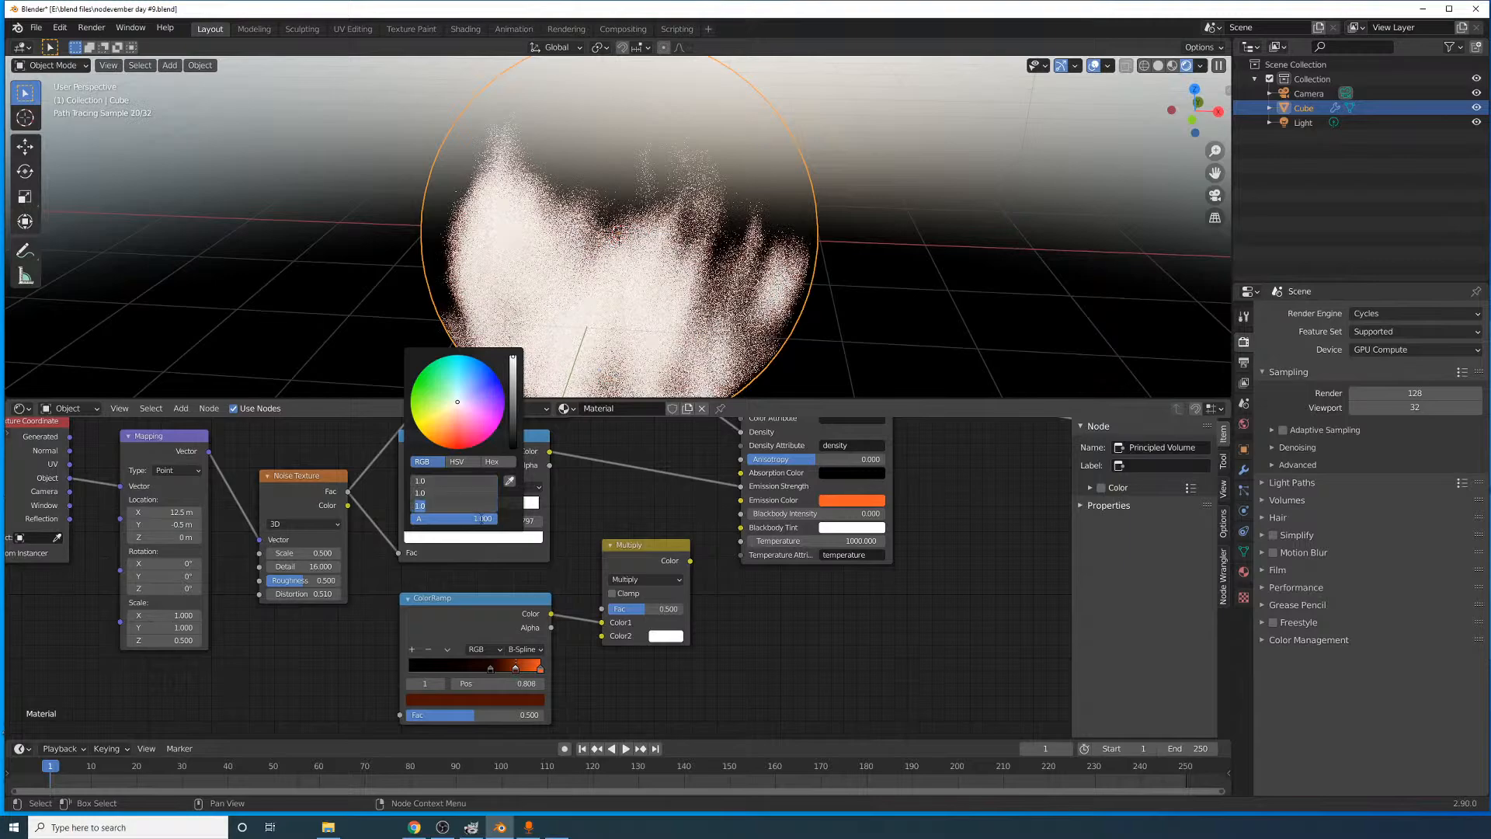
key("Return")
- Darken the Principled Volume's base Color to pure black
middle_click_drag(839, 419, 797, 583)
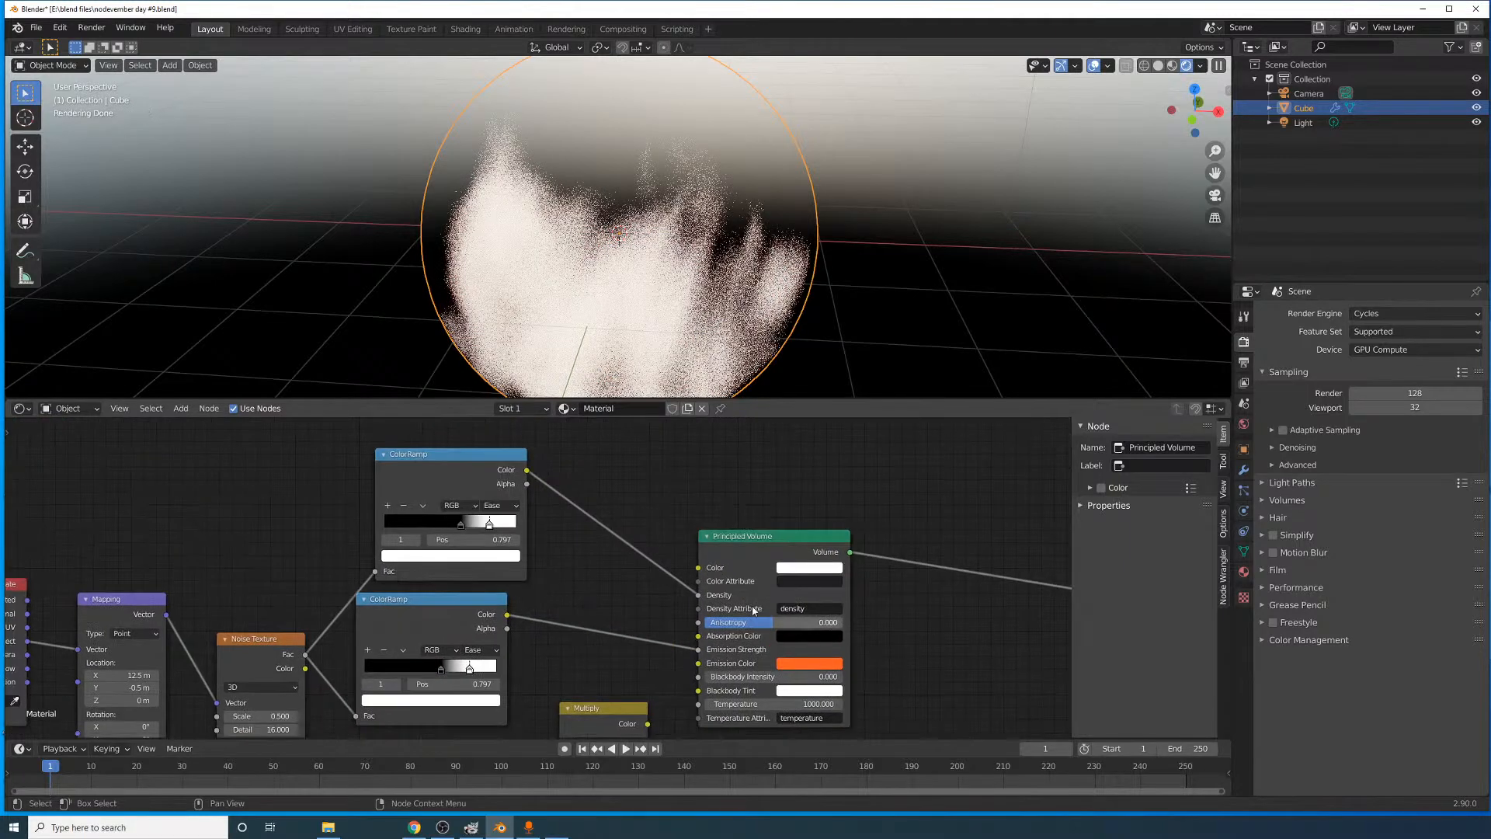
left_click(808, 567)
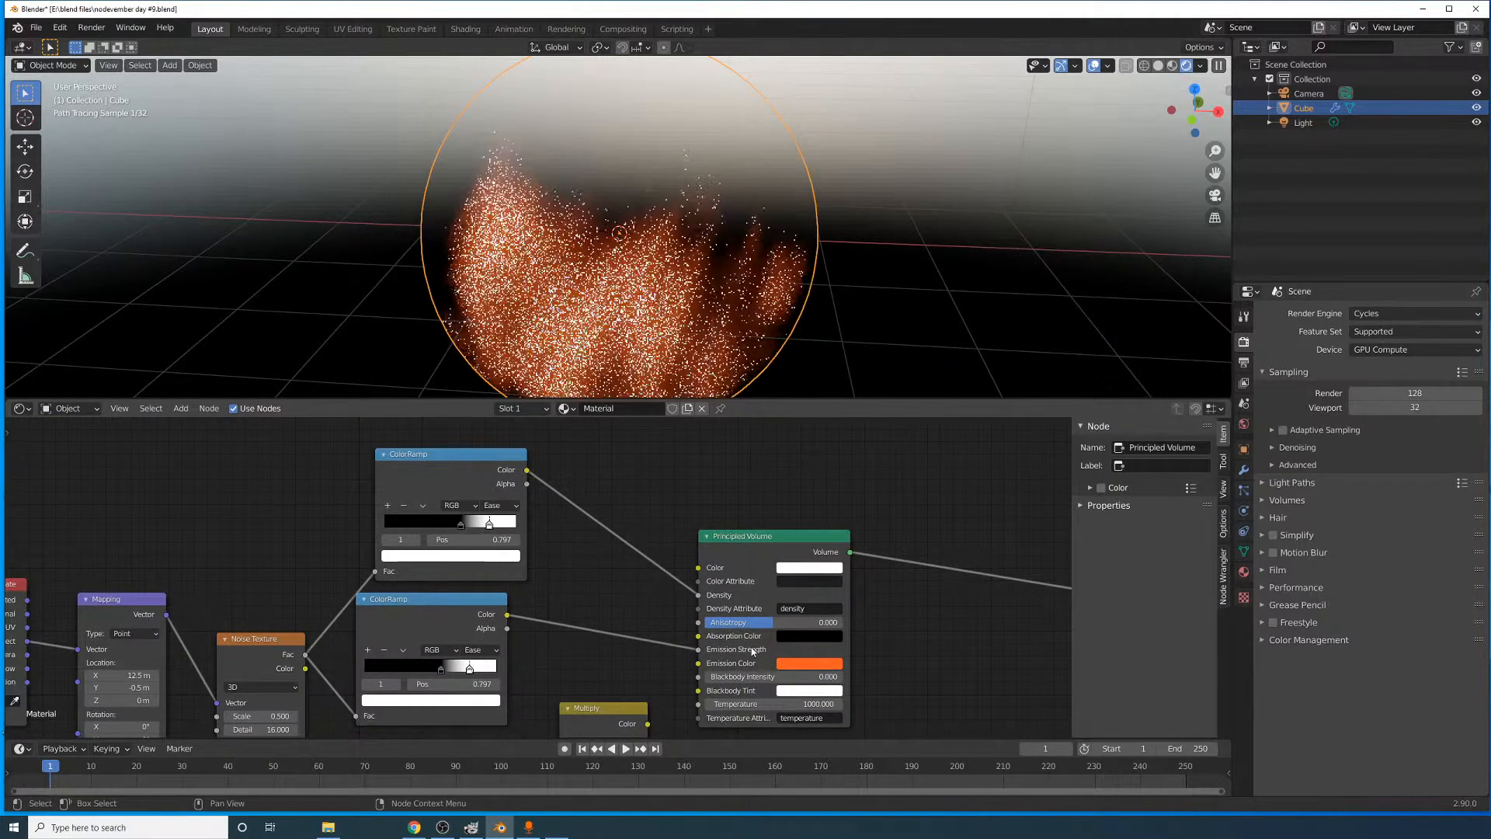
left_click(816, 573)
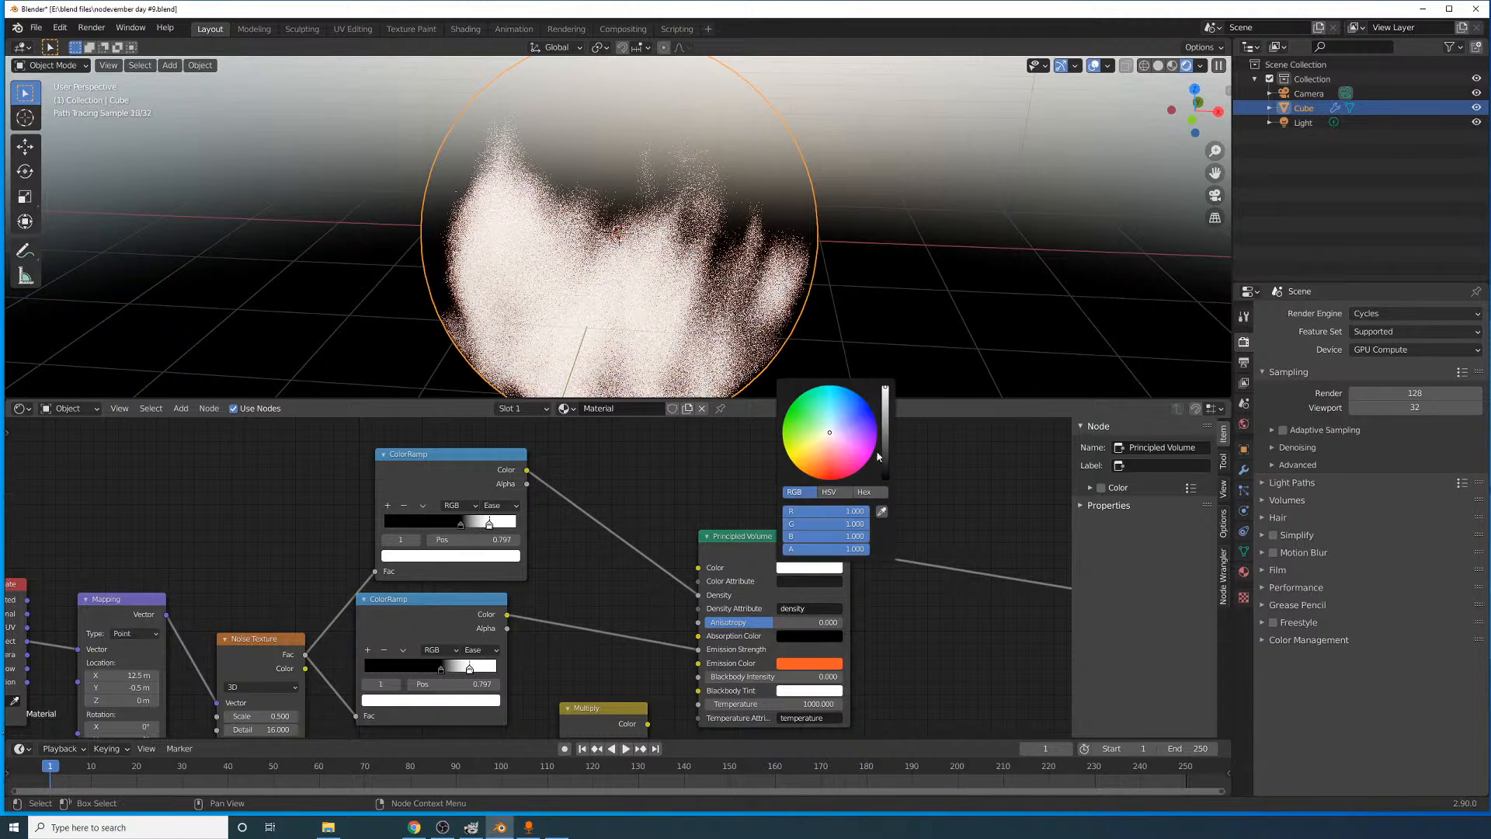
left_click_drag(885, 457, 885, 481)
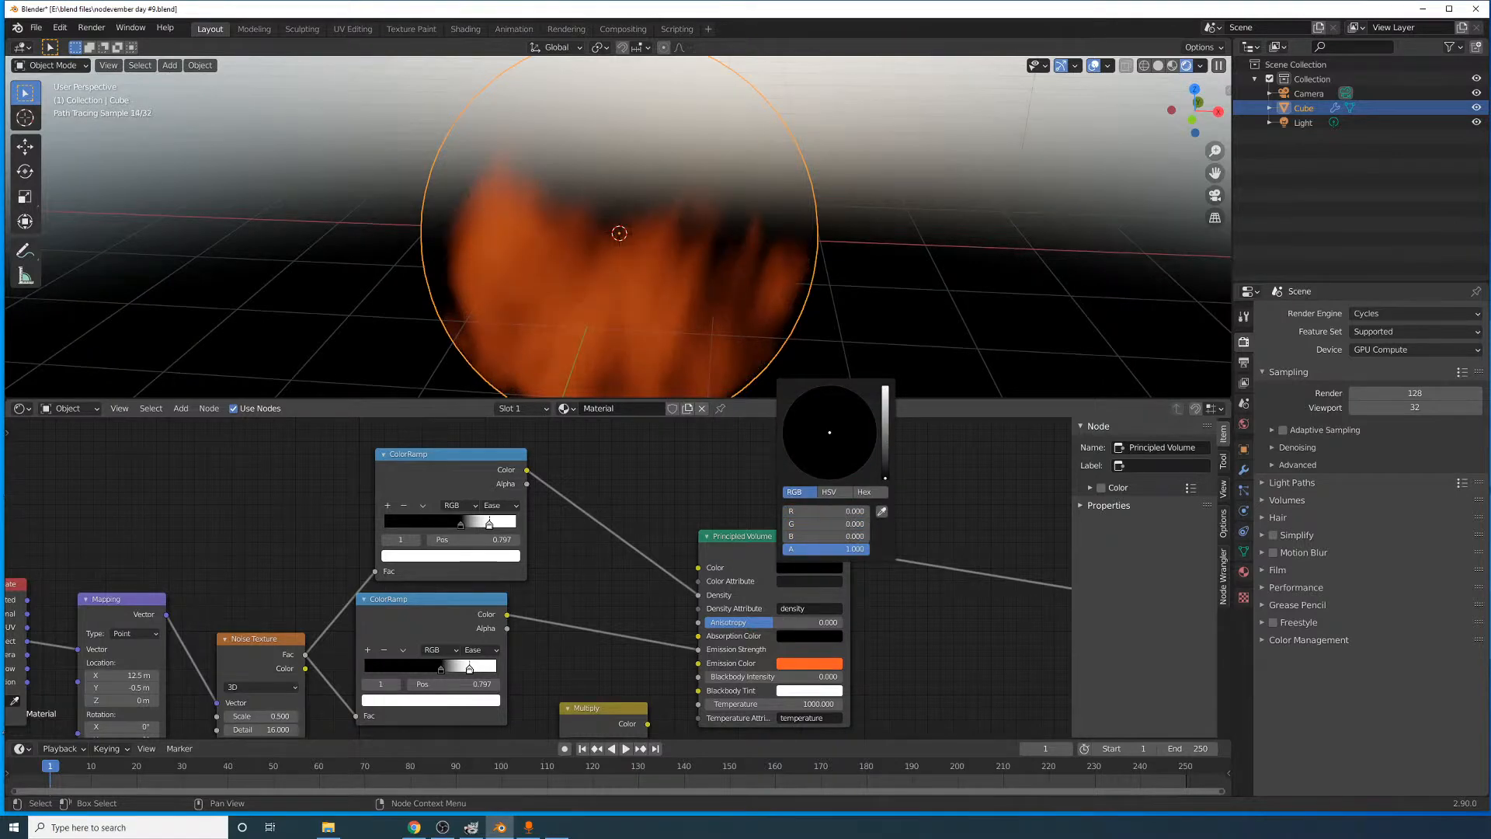
- Raise all three RGB values of the emission strength ColorRamp's white stop above 1.0 and deselect the sphere
middle_click_drag(568, 709, 653, 630)
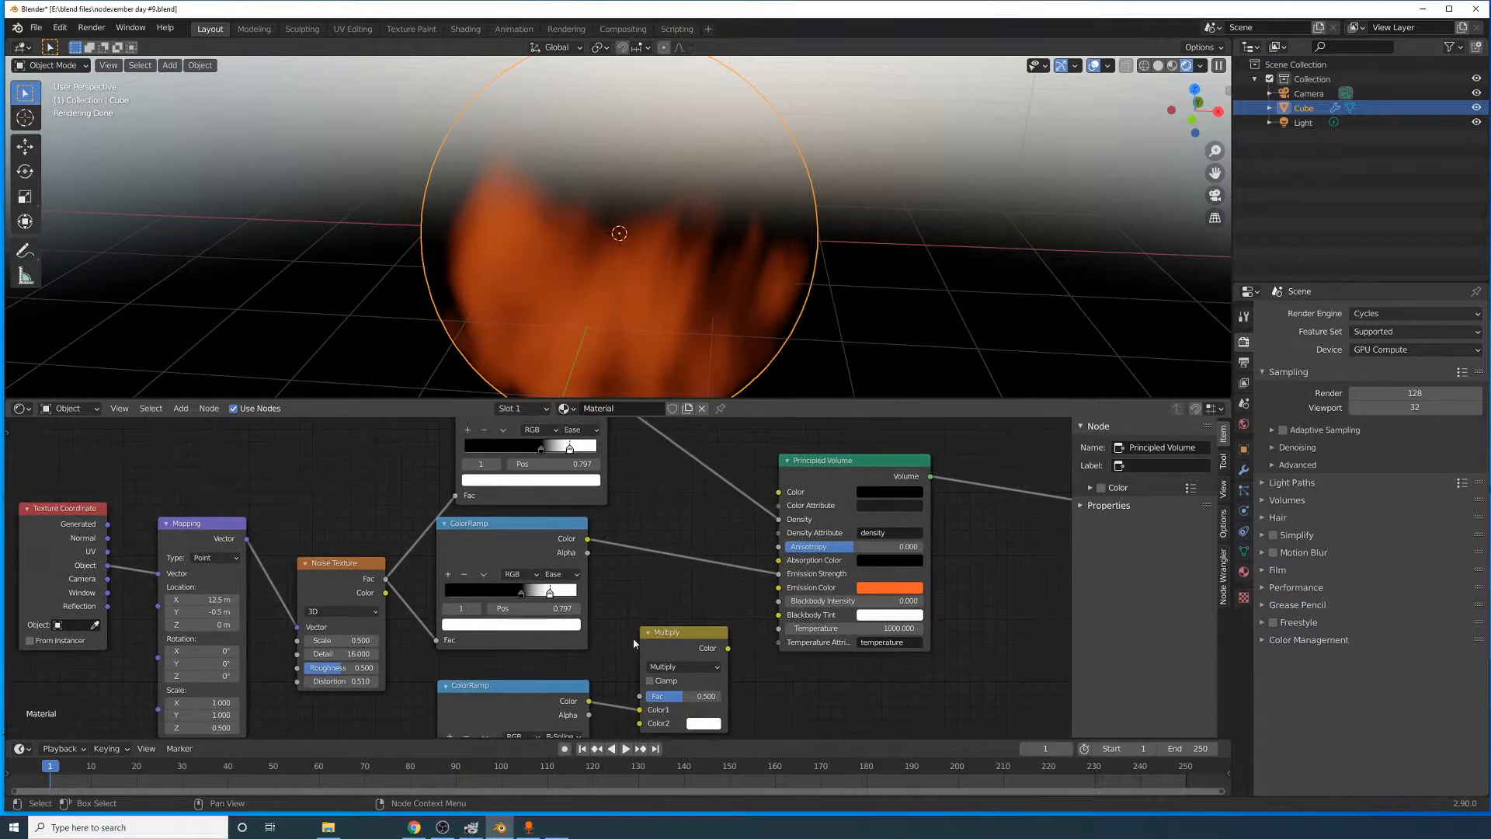
left_click(539, 624)
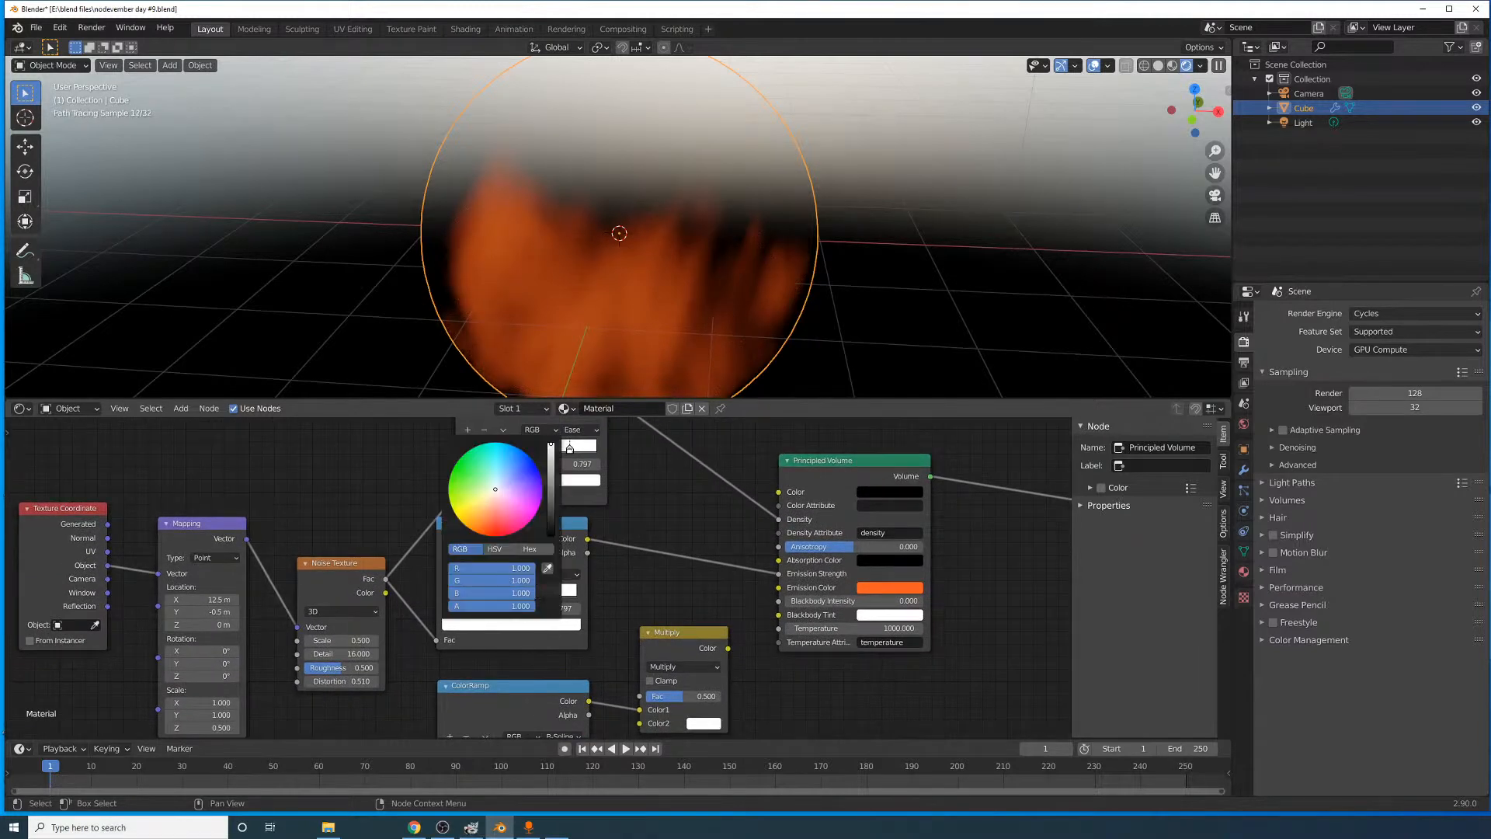
left_click_drag(518, 568, 519, 592)
key("Return")
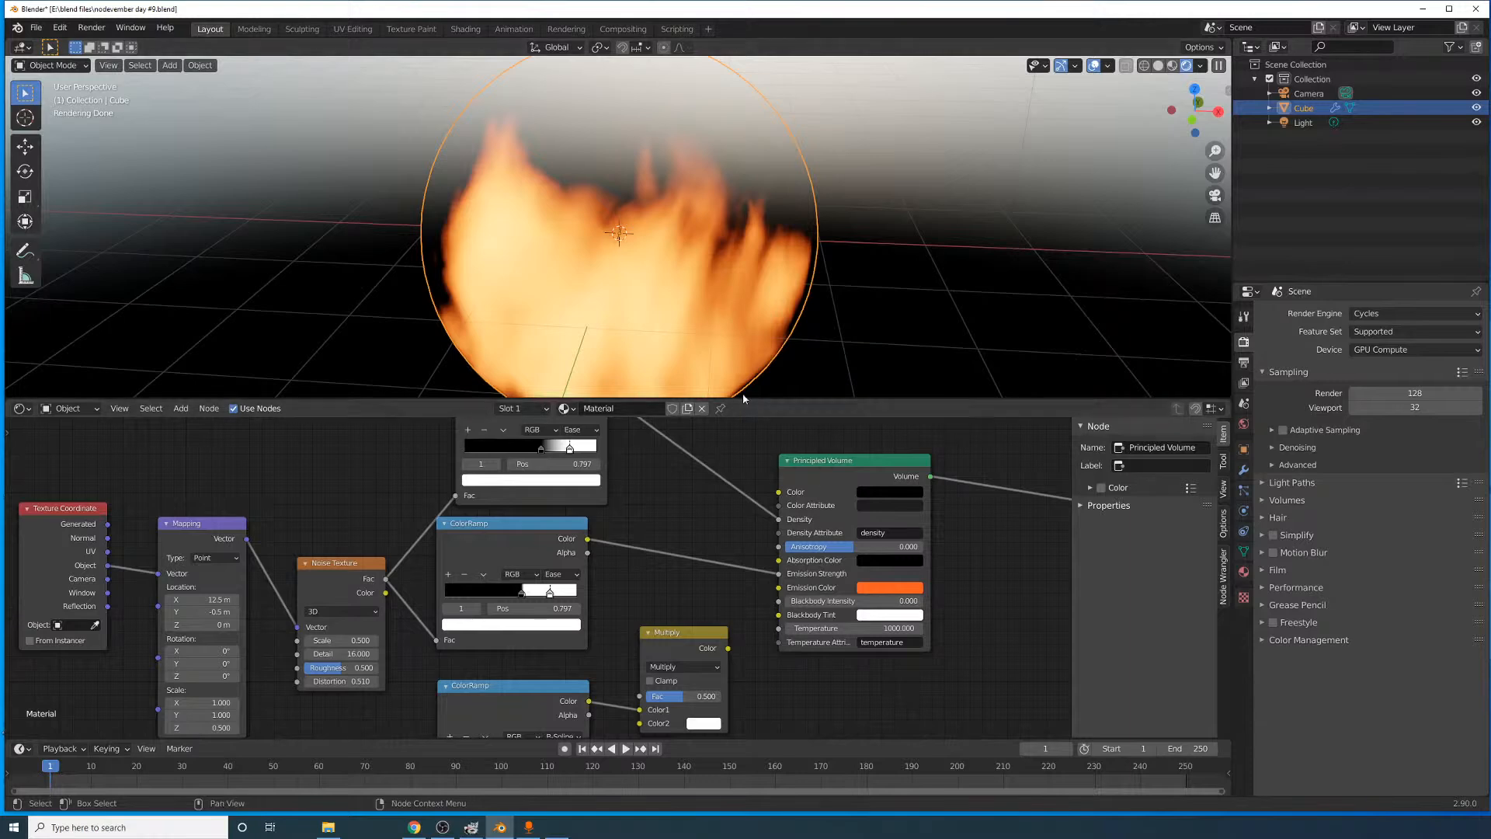
left_click(965, 289)
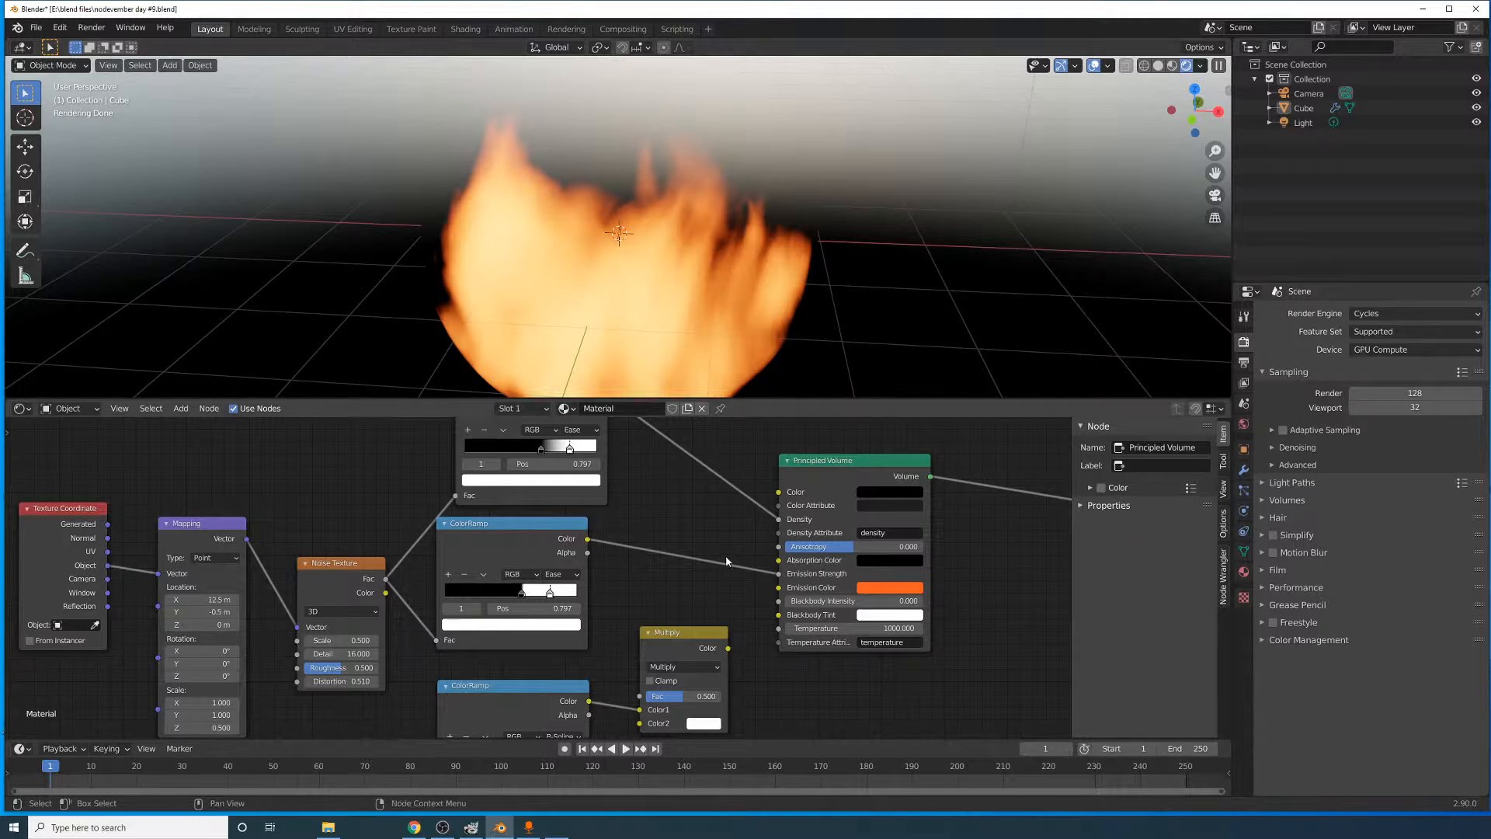
- Reconnect the Multiply node to Emission Color and the Noise Texture's Fac to the lowest ColorRamp
middle_click_drag(613, 658, 654, 568)
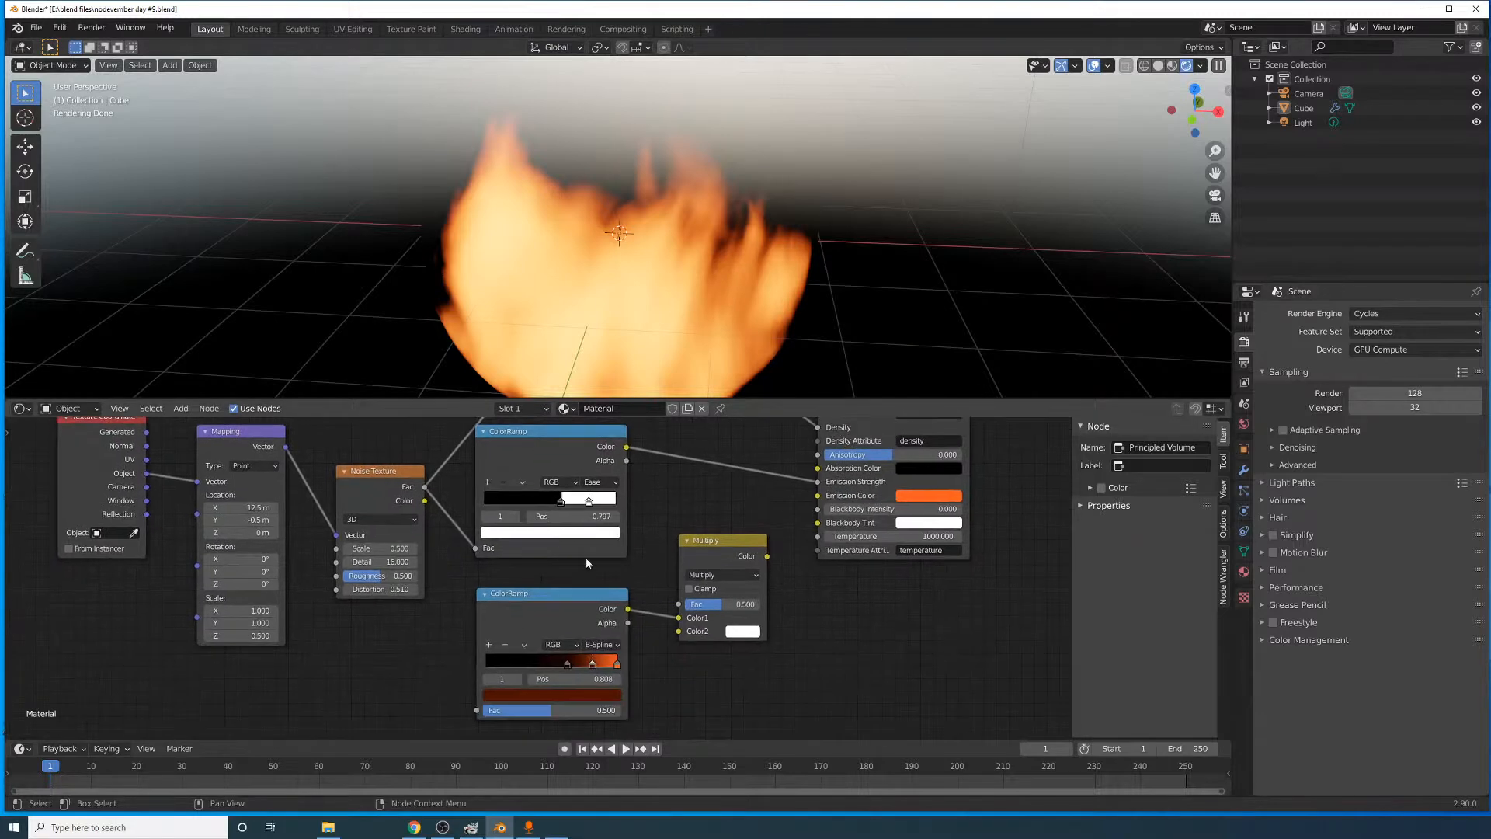
scroll(585, 557, "up", 1)
left_click_drag(771, 593, 824, 535)
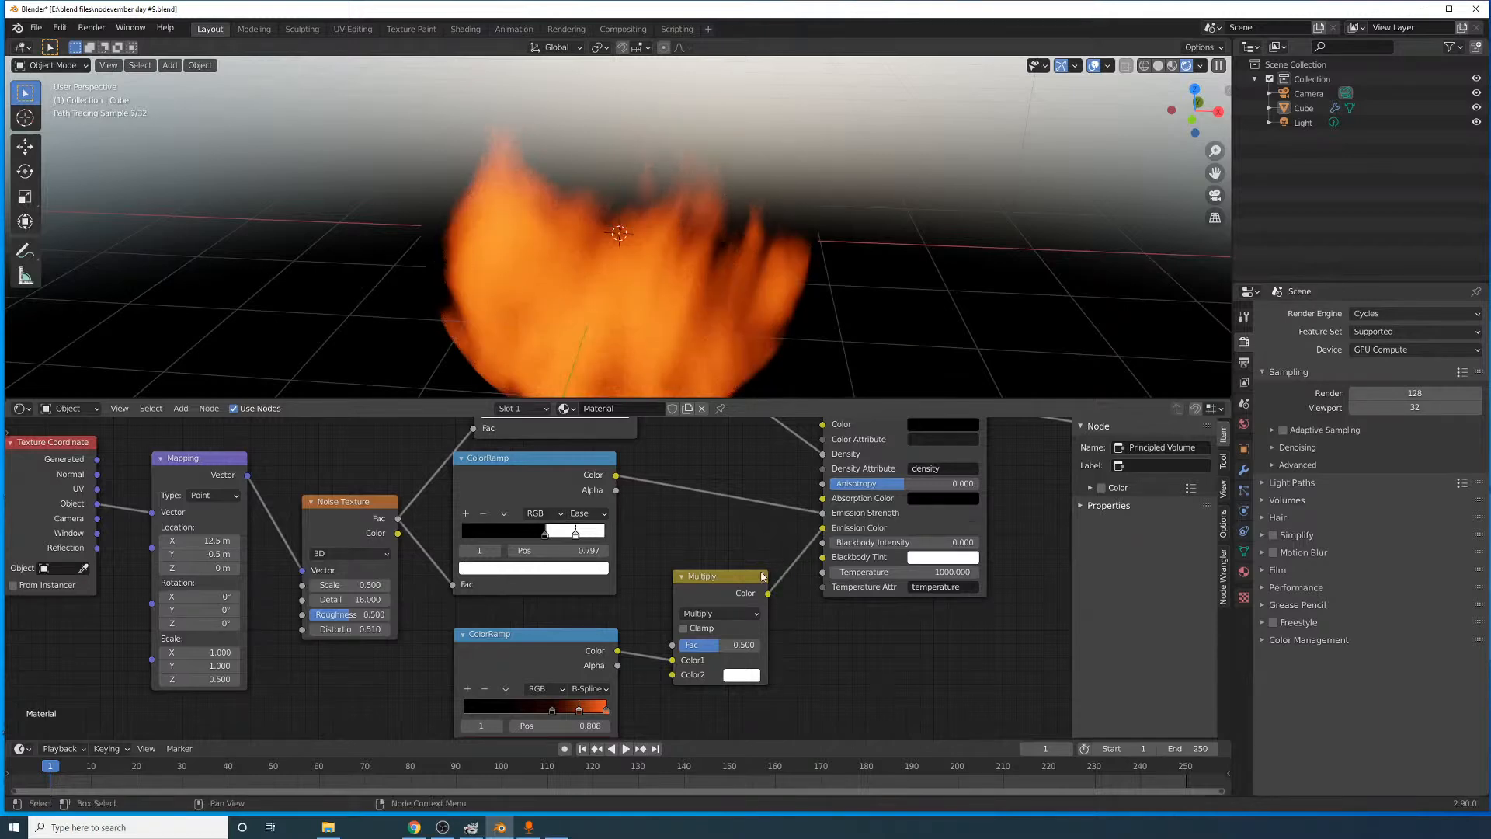
middle_click_drag(635, 650, 668, 556)
middle_click_drag(469, 497, 532, 576)
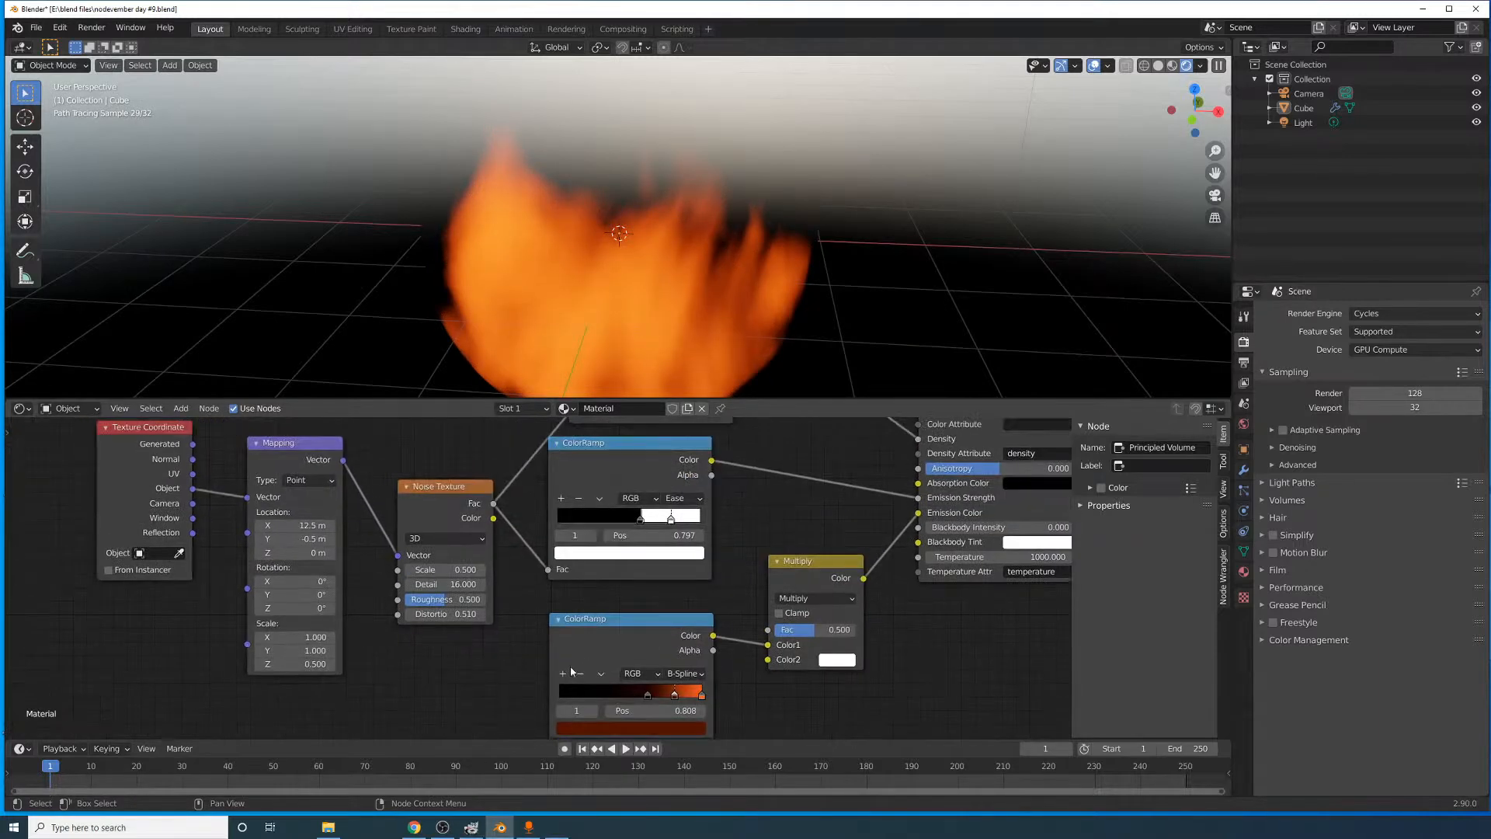
scroll(532, 576, "down", 3)
left_click_drag(548, 710, 504, 531)
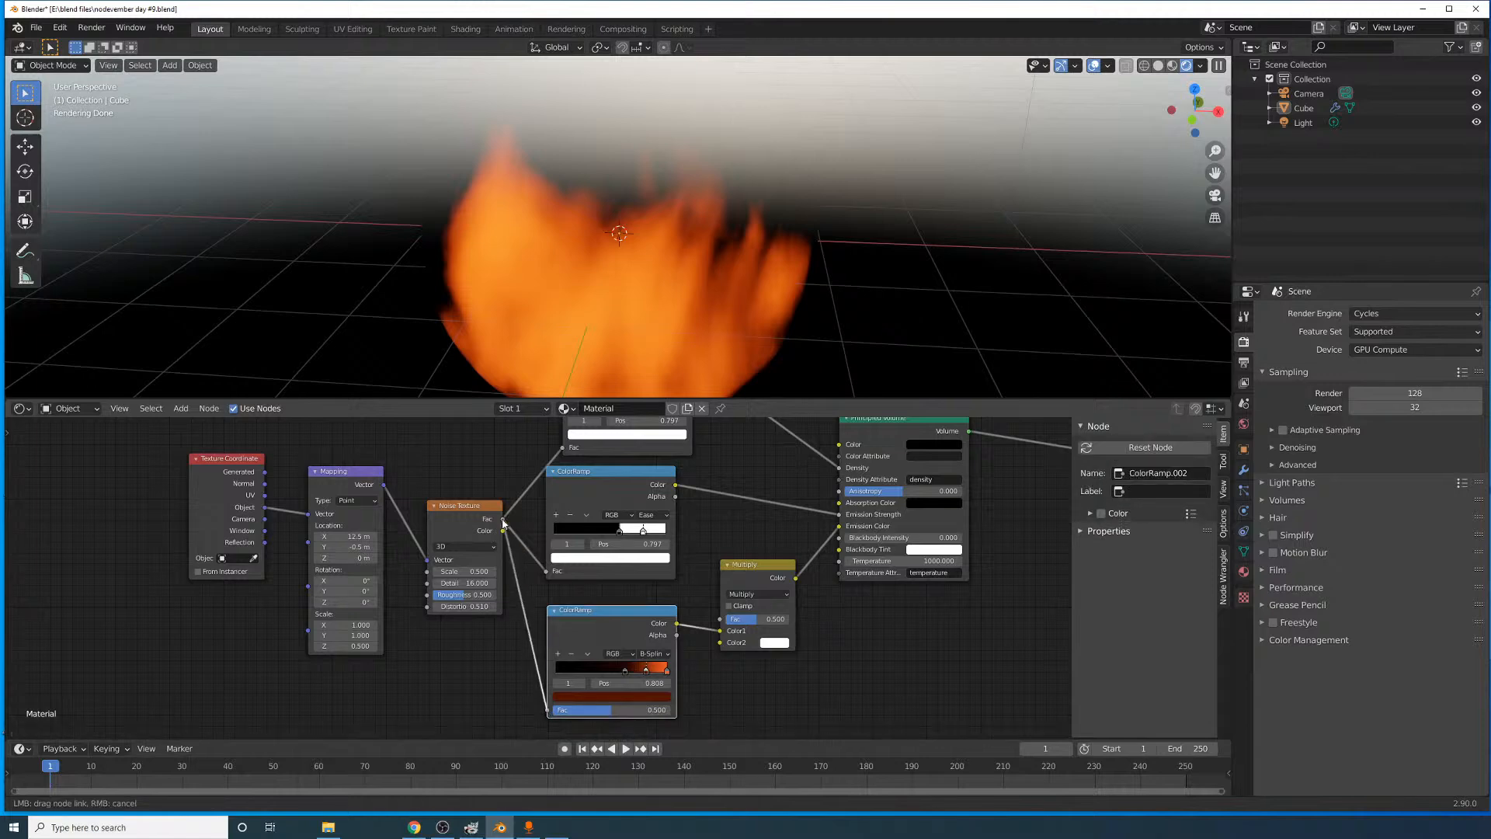
- Respace the lowest ColorRamp's stops, placing orange at 0.855 and shifting black and dark red towards the dark end
middle_click_drag(686, 670, 652, 614)
scroll(654, 617, "up", 2)
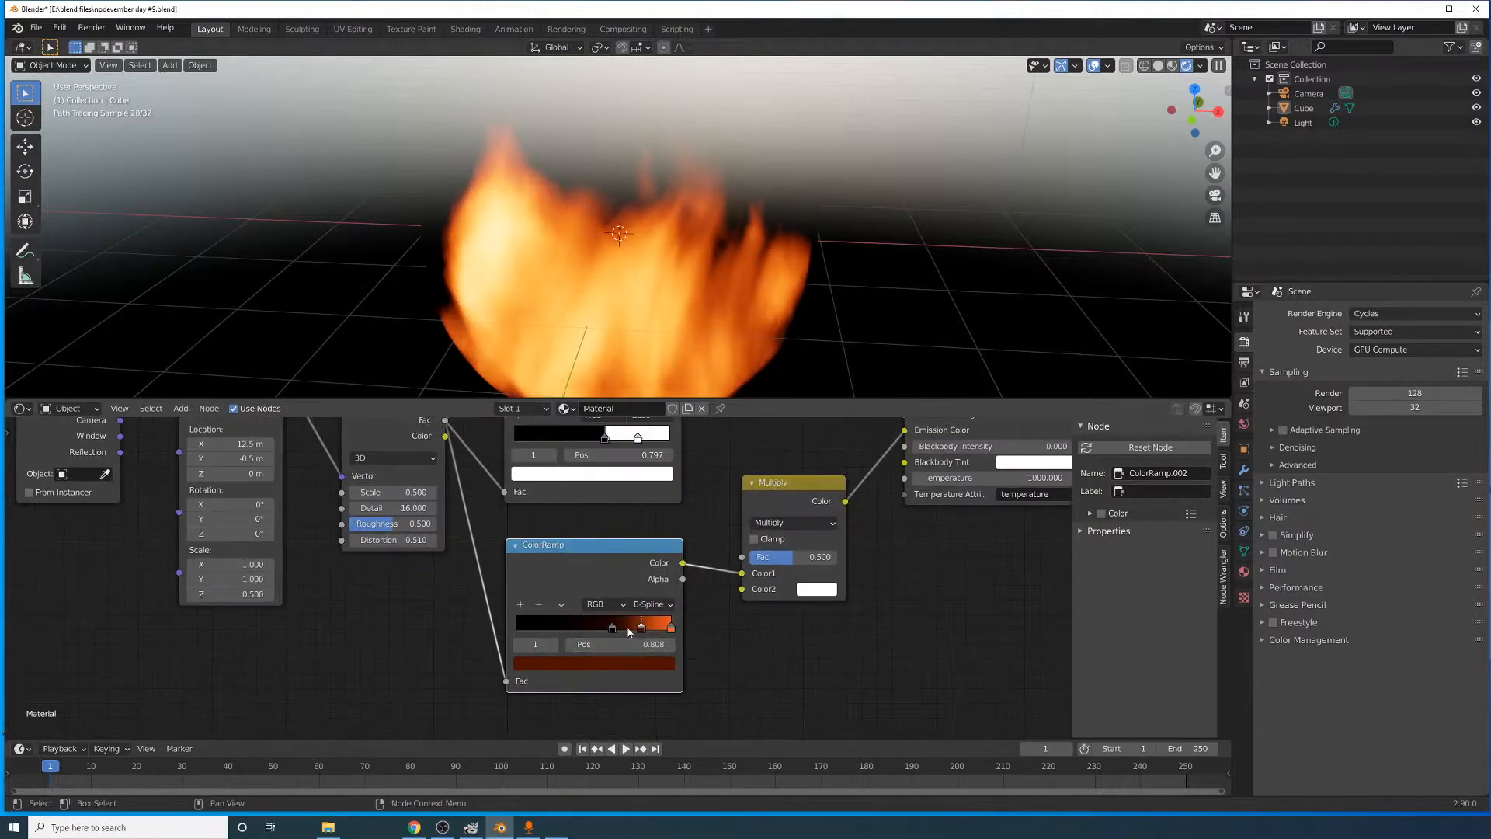
left_click_drag(613, 627, 644, 627)
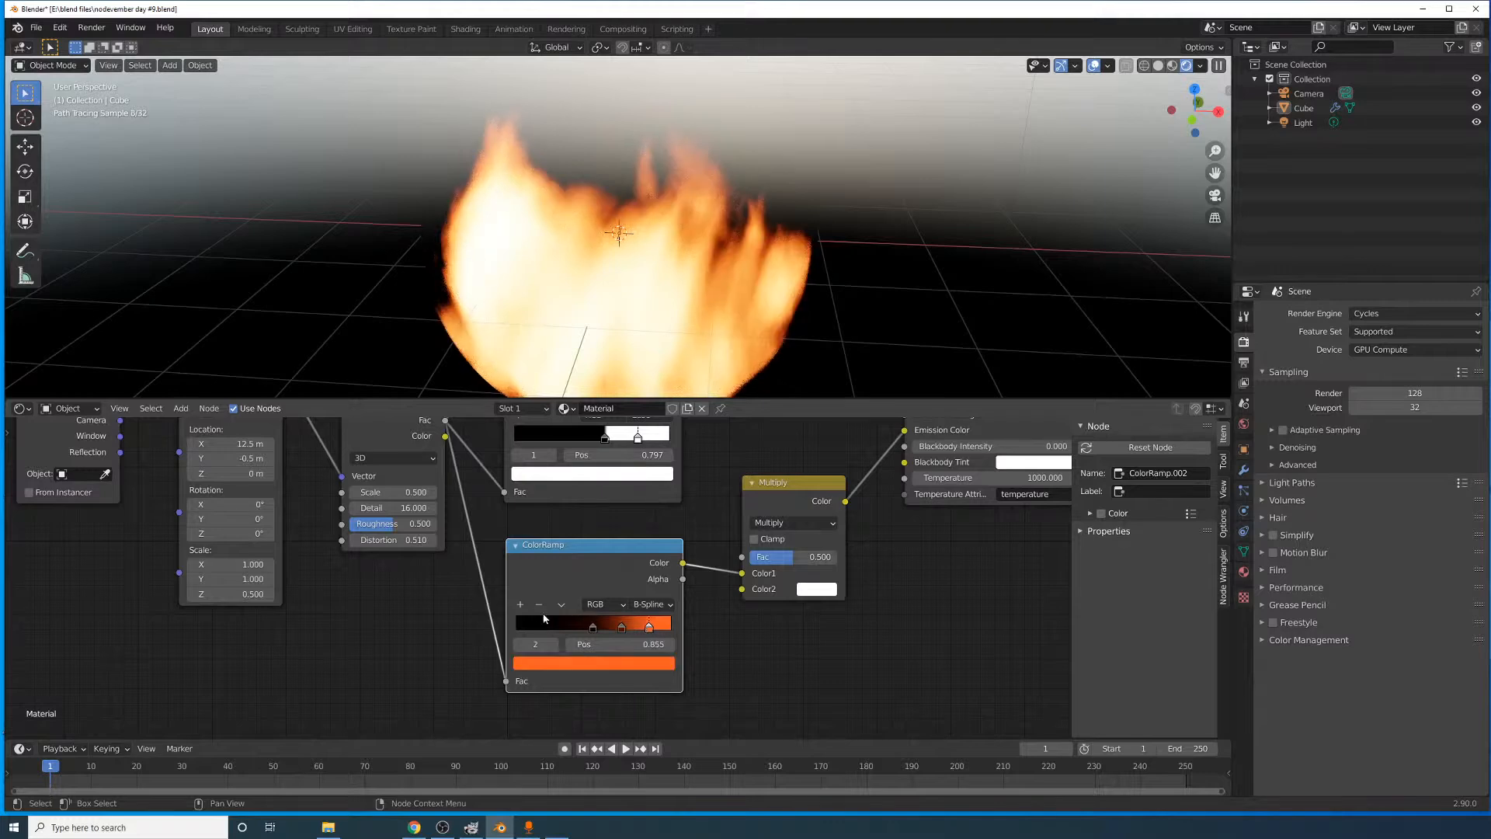
- Darken the lowest ColorRamp's end stop at 1.000 to black
left_click(671, 628)
left_click(646, 664)
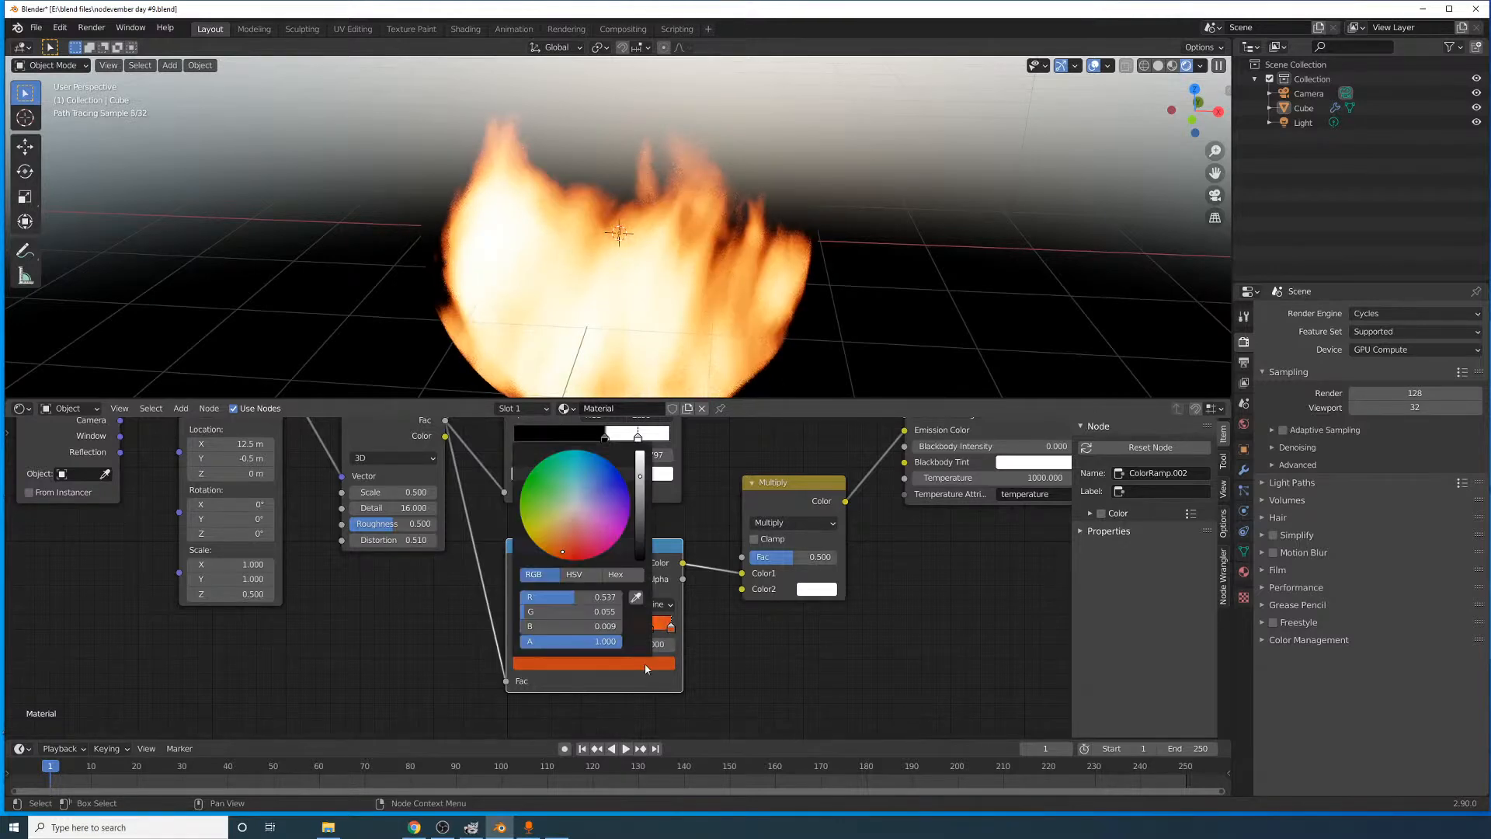
left_click_drag(640, 476, 640, 559)
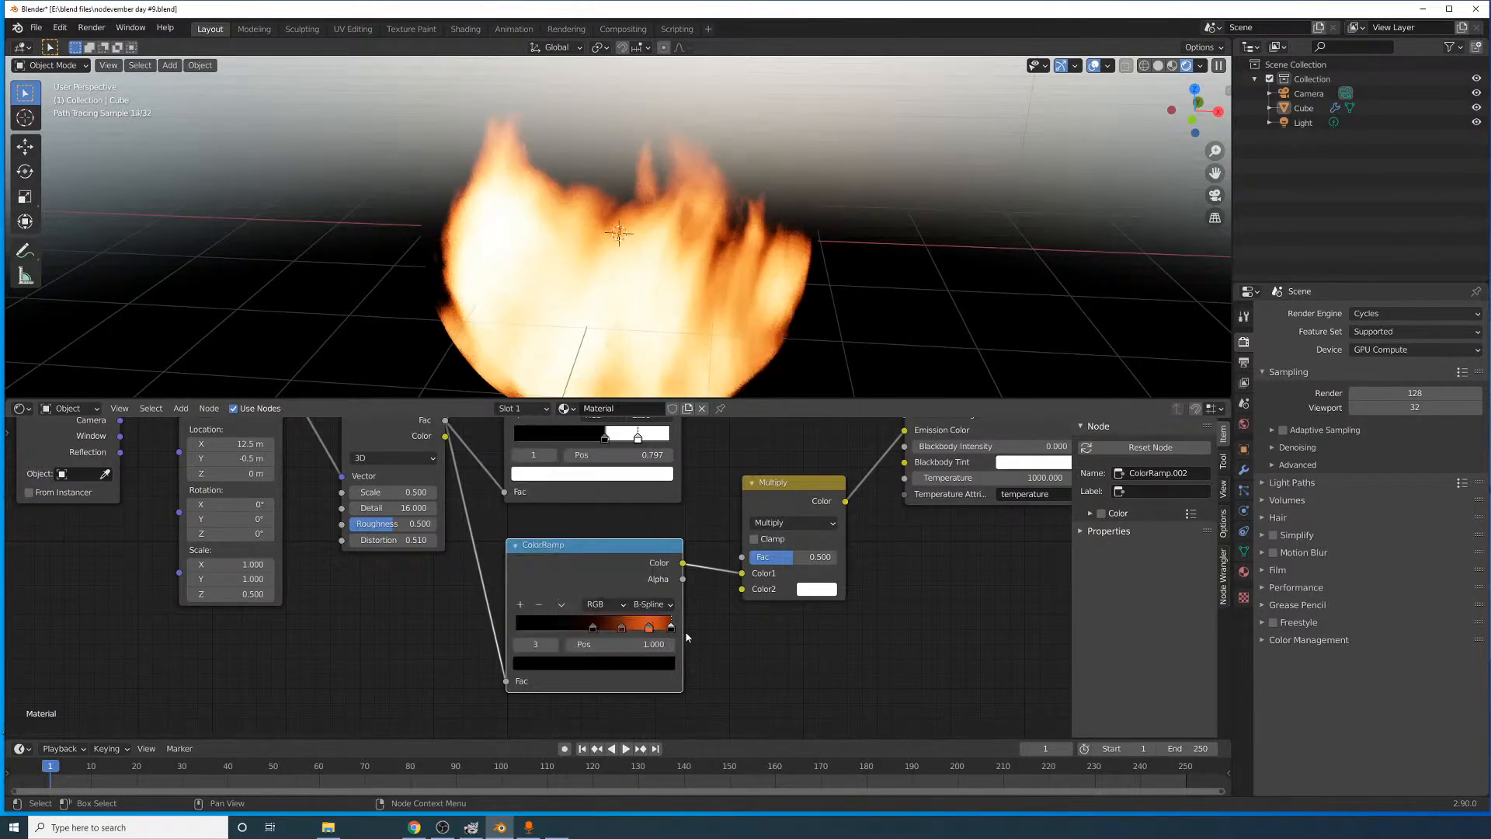
- Remove the black end stop of the lowest ColorRamp and set the ramp's interpolation to Ease
left_click(643, 627)
mouse_move(642, 628)
left_mouse_down()
mouse_move(610, 630)
mouse_move(642, 635)
left_mouse_up()
left_click(651, 604)
left_click(675, 623)
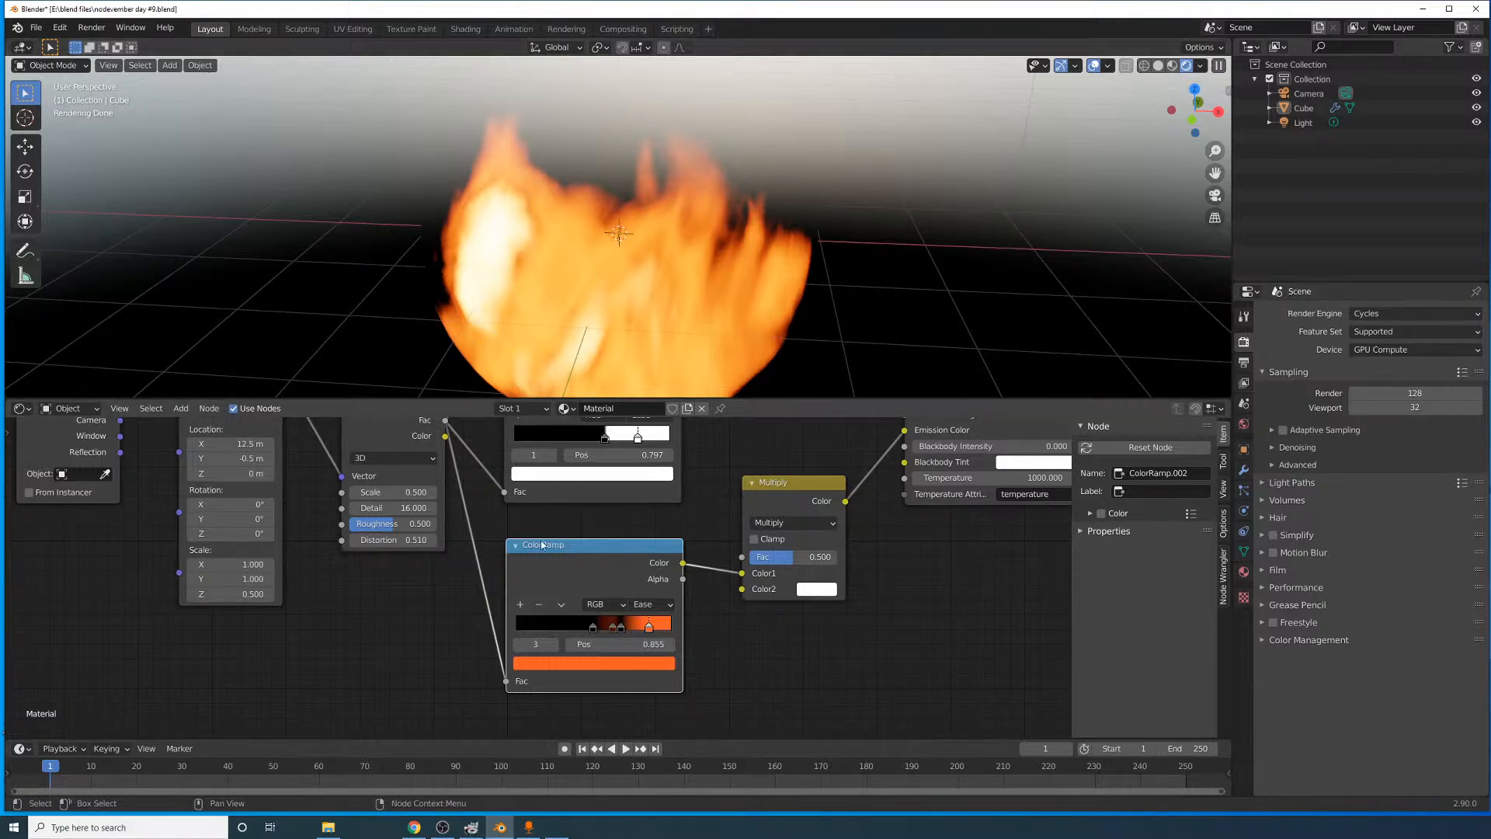
- Add a stop at 0.764 to the lowest ColorRamp and darken it to black
left_click(519, 604)
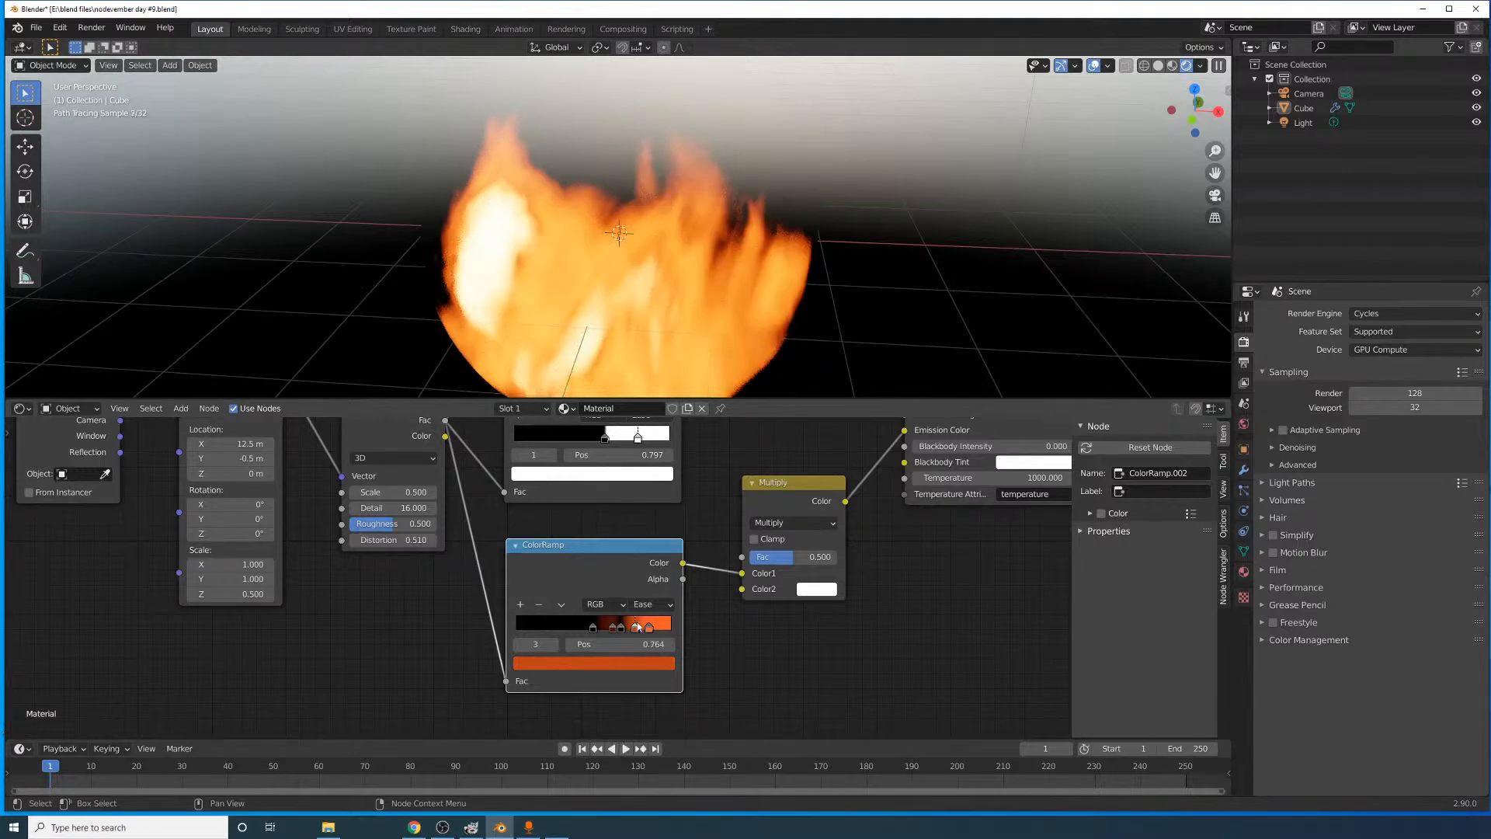
left_click(632, 666)
left_click_drag(642, 549, 640, 559)
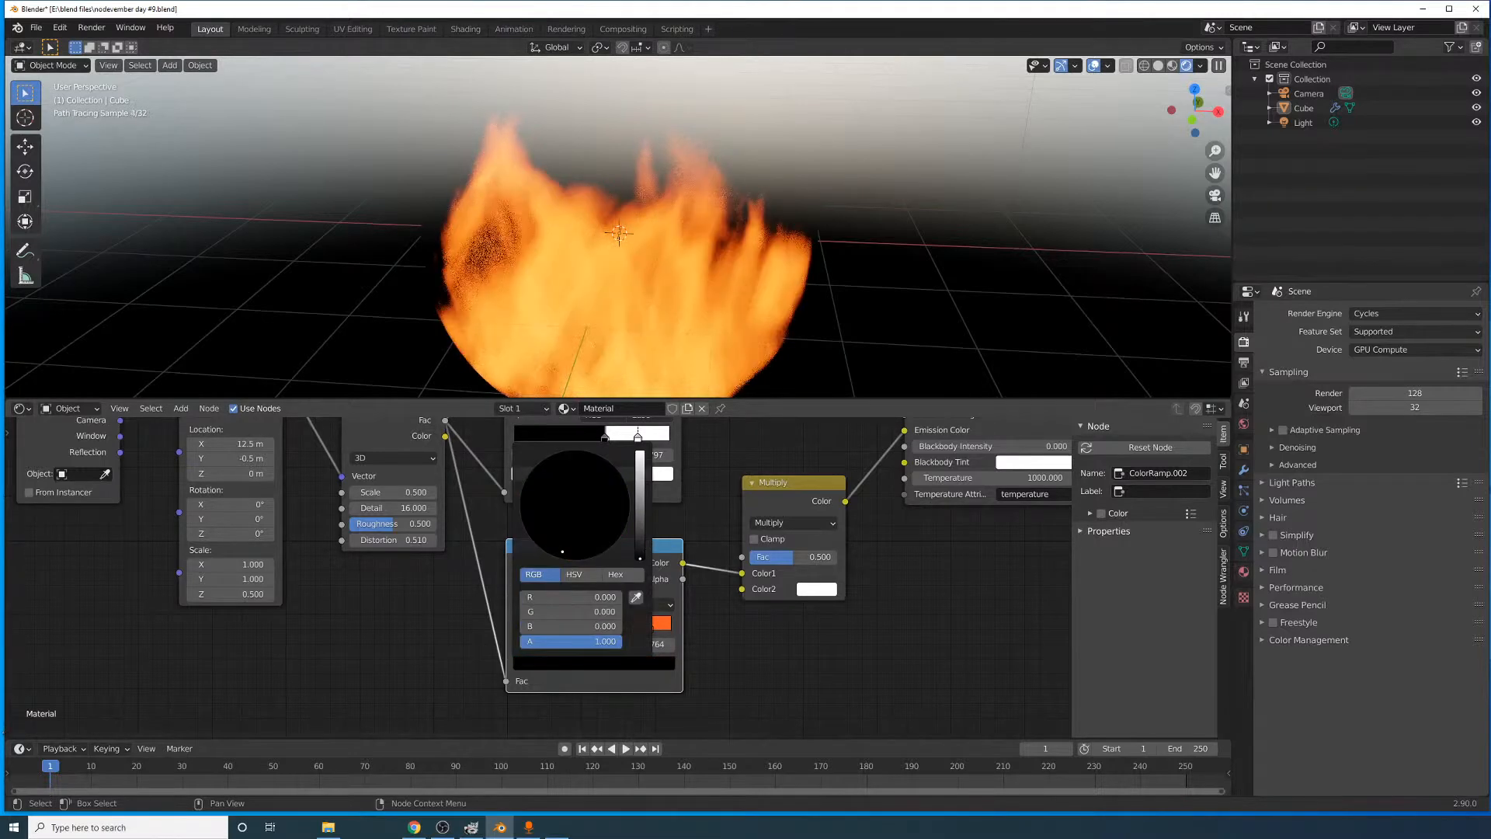
- Move the newly darkened black stop of the lowest ColorRamp to 0.612, just beyond the dark red stop
mouse_move(638, 630)
left_mouse_down()
mouse_move(661, 631)
mouse_move(610, 632)
left_mouse_up()
left_click(644, 633)
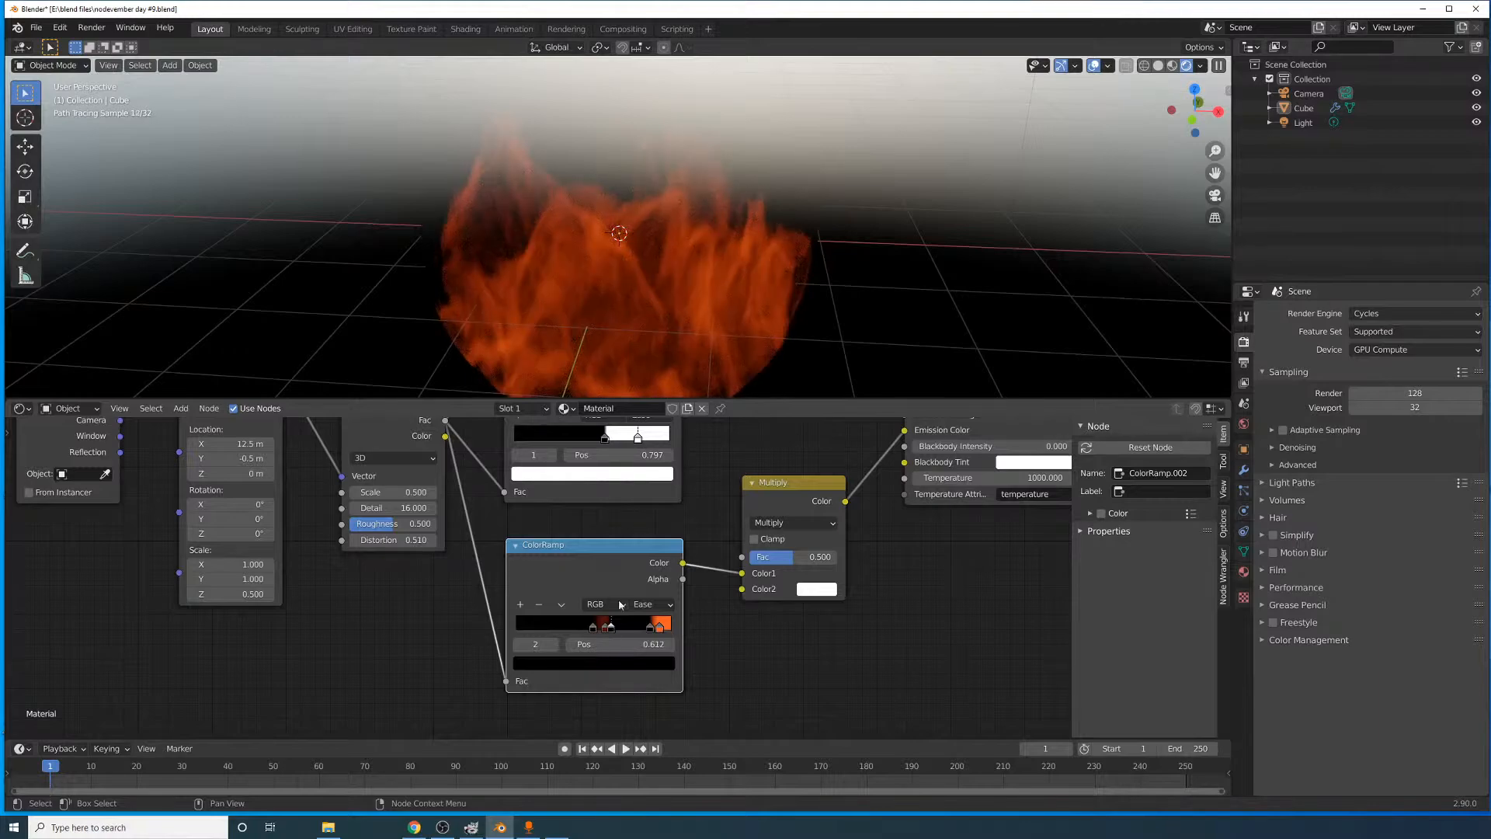
mouse_move(785, 293)
middle_mouse_down()
mouse_move(666, 273)
mouse_move(684, 289)
mouse_move(668, 256)
mouse_move(716, 279)
mouse_move(703, 280)
mouse_move(761, 252)
mouse_move(792, 423)
mouse_move(769, 319)
middle_mouse_up()
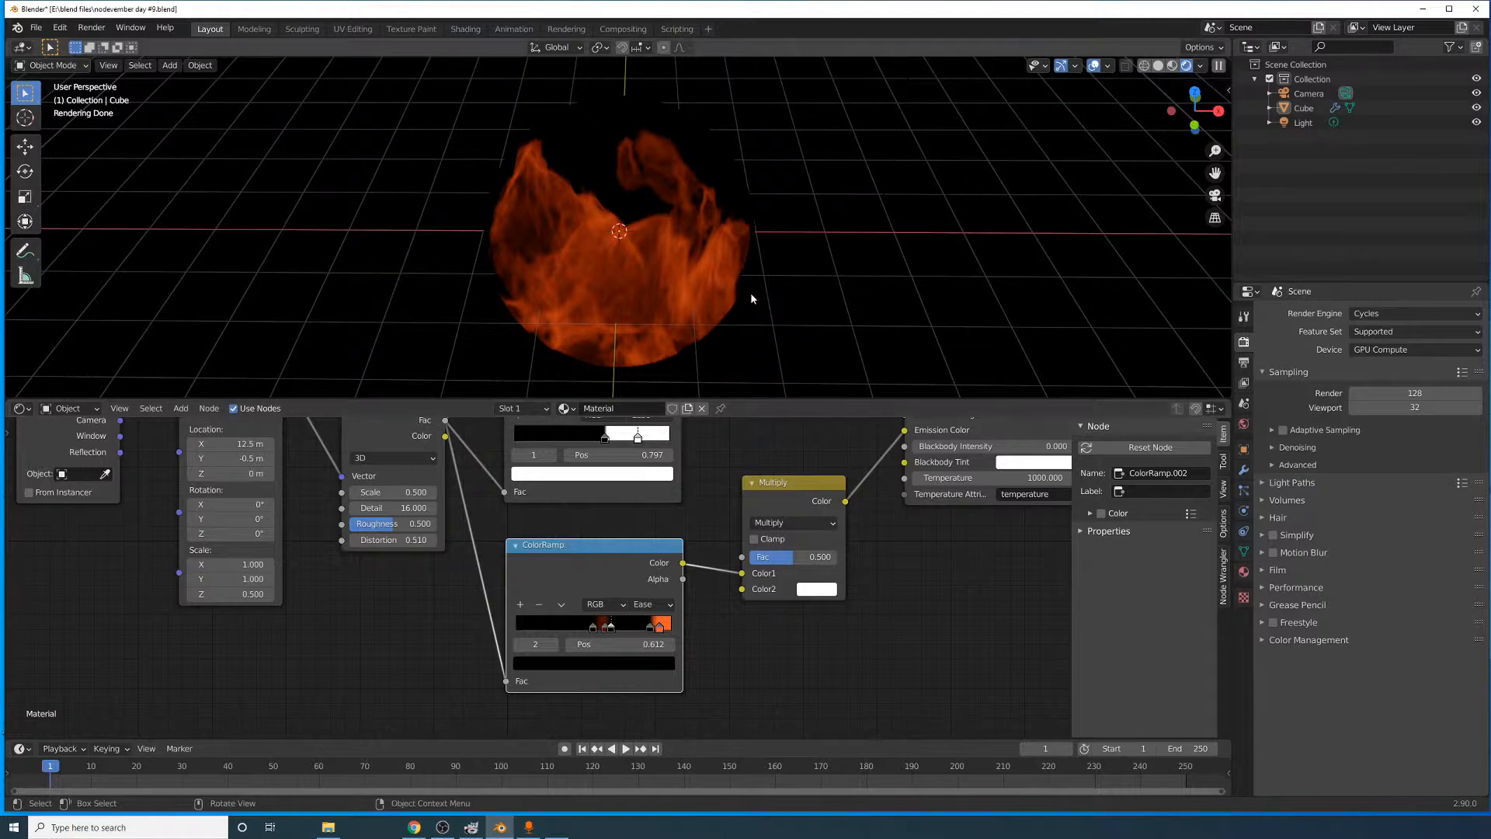
scroll(750, 298, "up", 1)
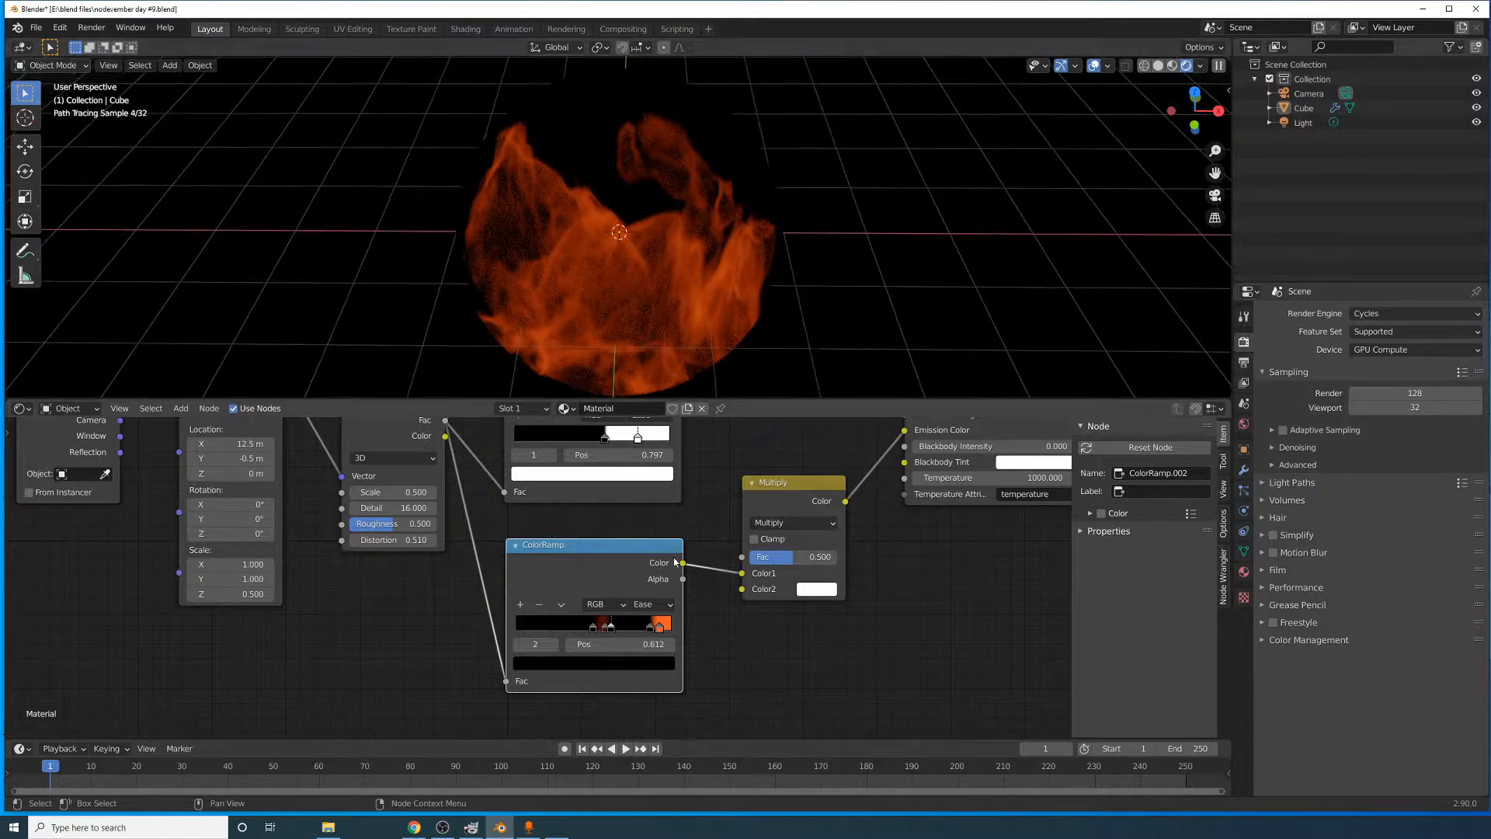
- Brighten the dark red stop at 0.569 in the lowest ColorRamp to a vivid red-orange
left_click(609, 661)
left_click_drag(640, 525, 640, 461)
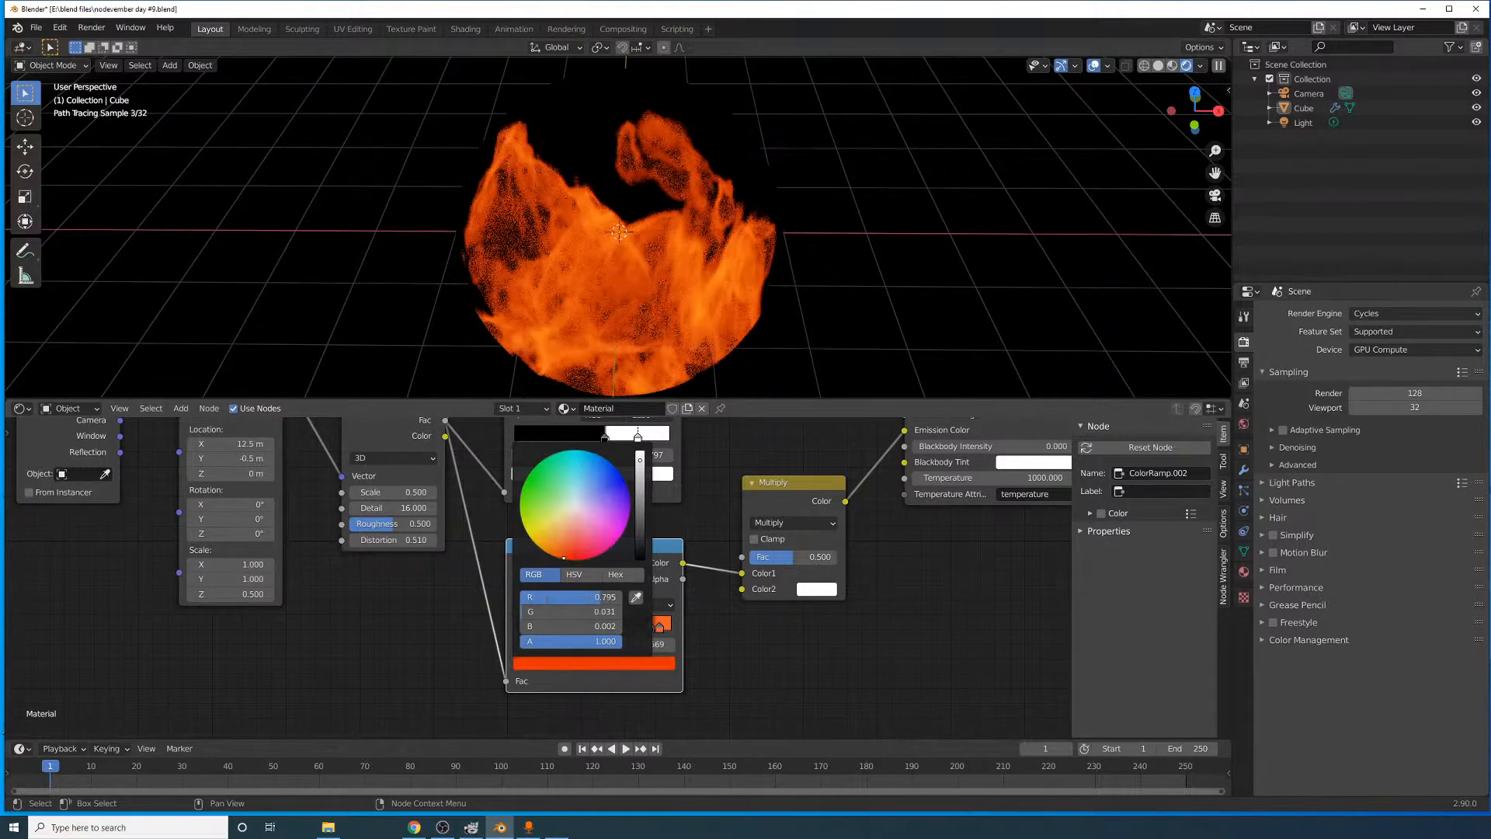
mouse_move(569, 546)
left_mouse_down()
mouse_move(566, 528)
mouse_move(543, 538)
mouse_move(557, 557)
mouse_move(611, 517)
mouse_move(564, 557)
left_mouse_up()
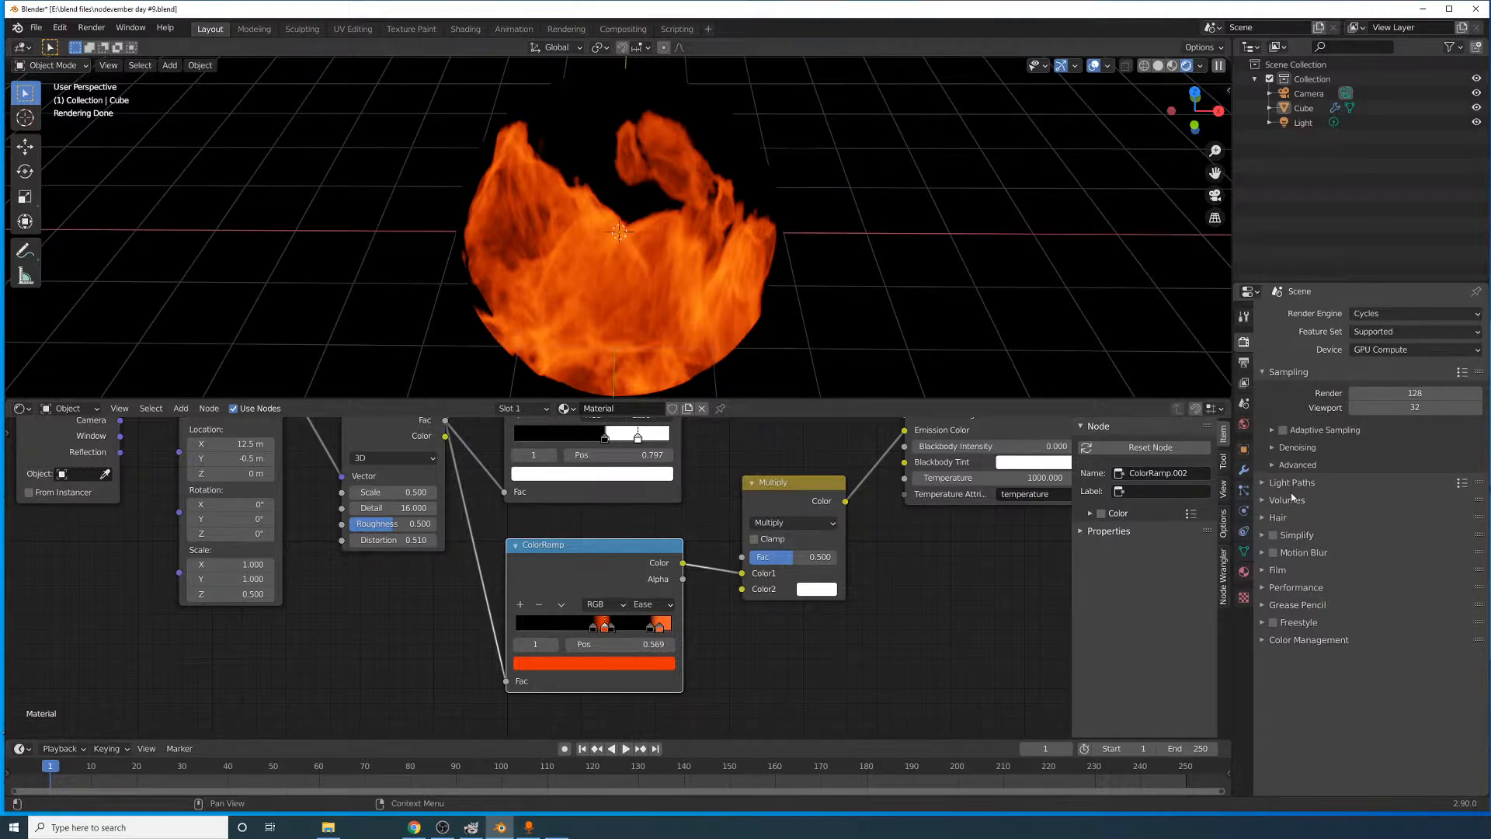
- Show the World shader nodes and set the Background strength to 0
middle_click_drag(850, 353, 950, 303)
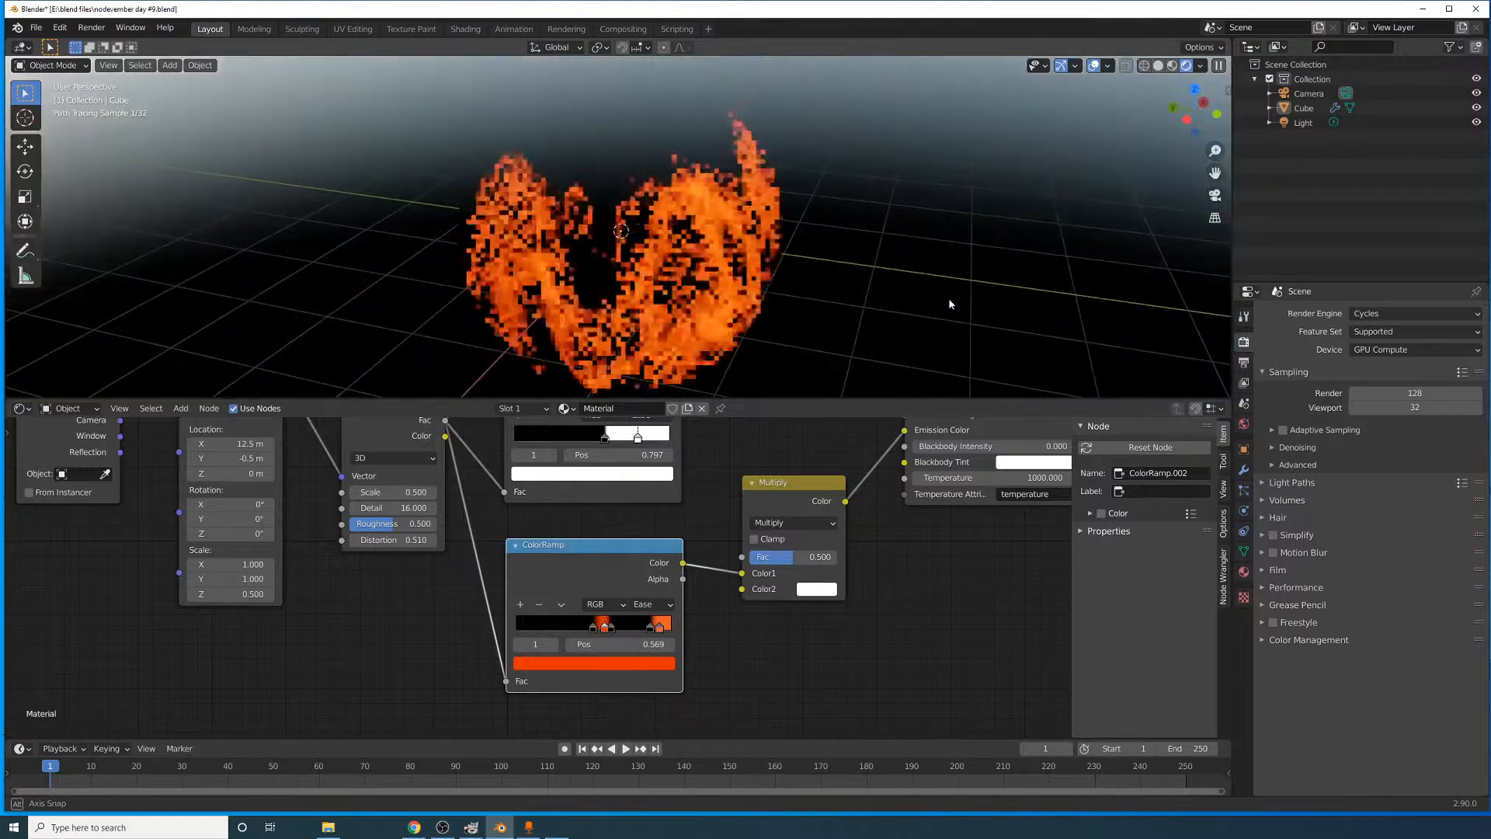
left_click(77, 410)
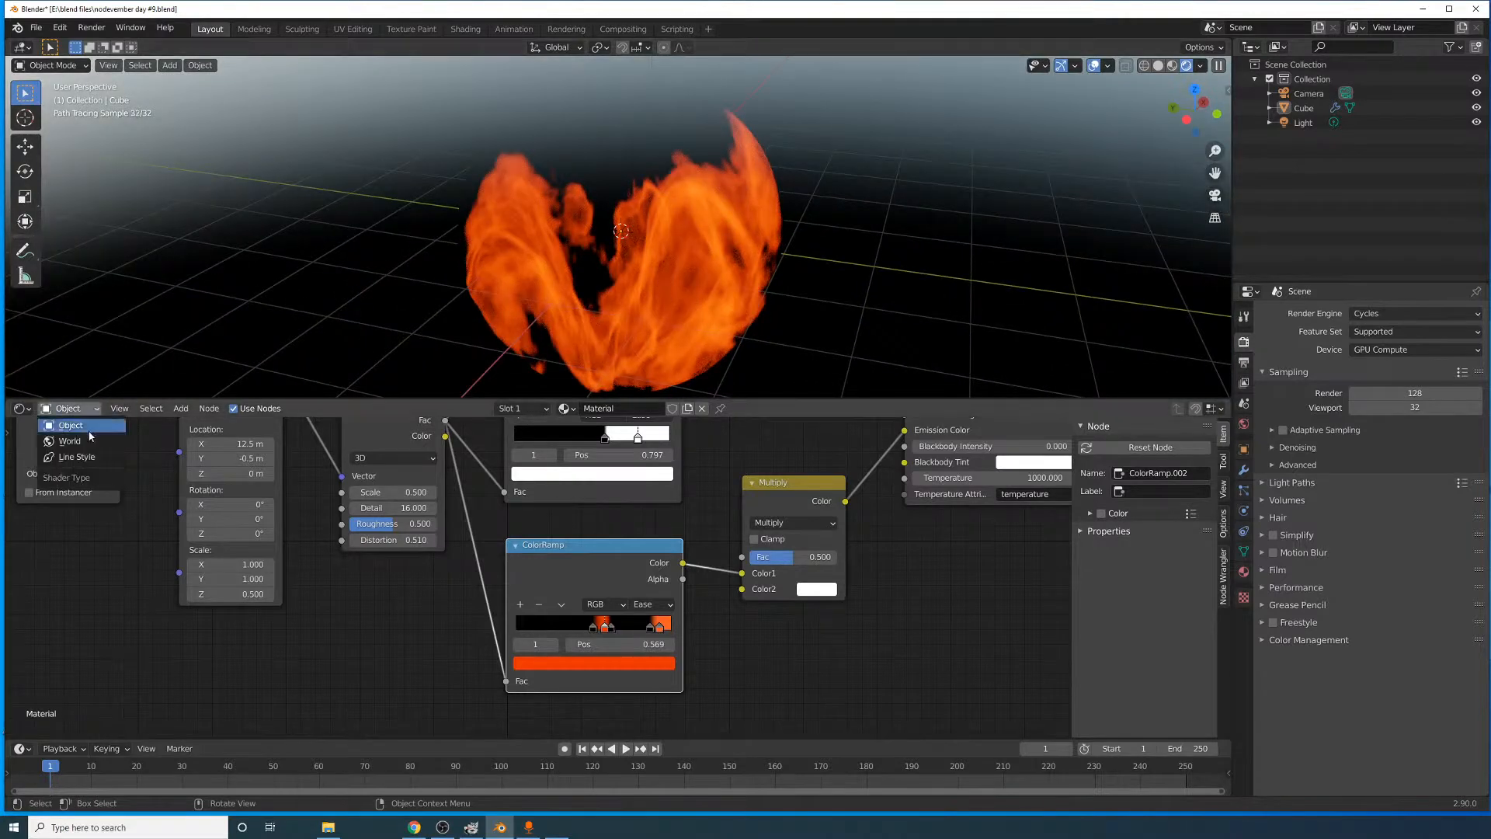
left_click(86, 442)
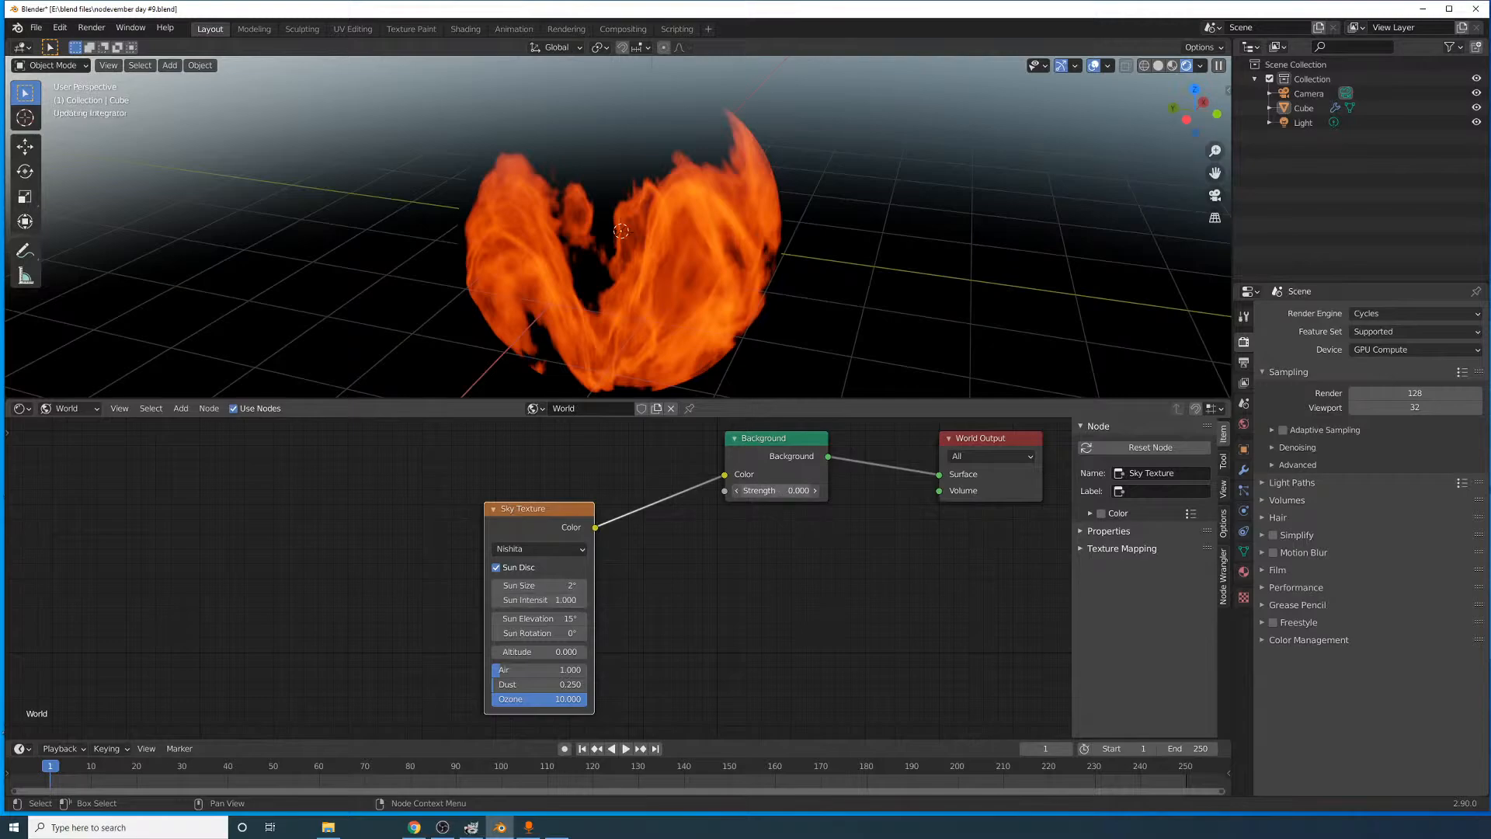
middle_click_drag(842, 299, 781, 223)
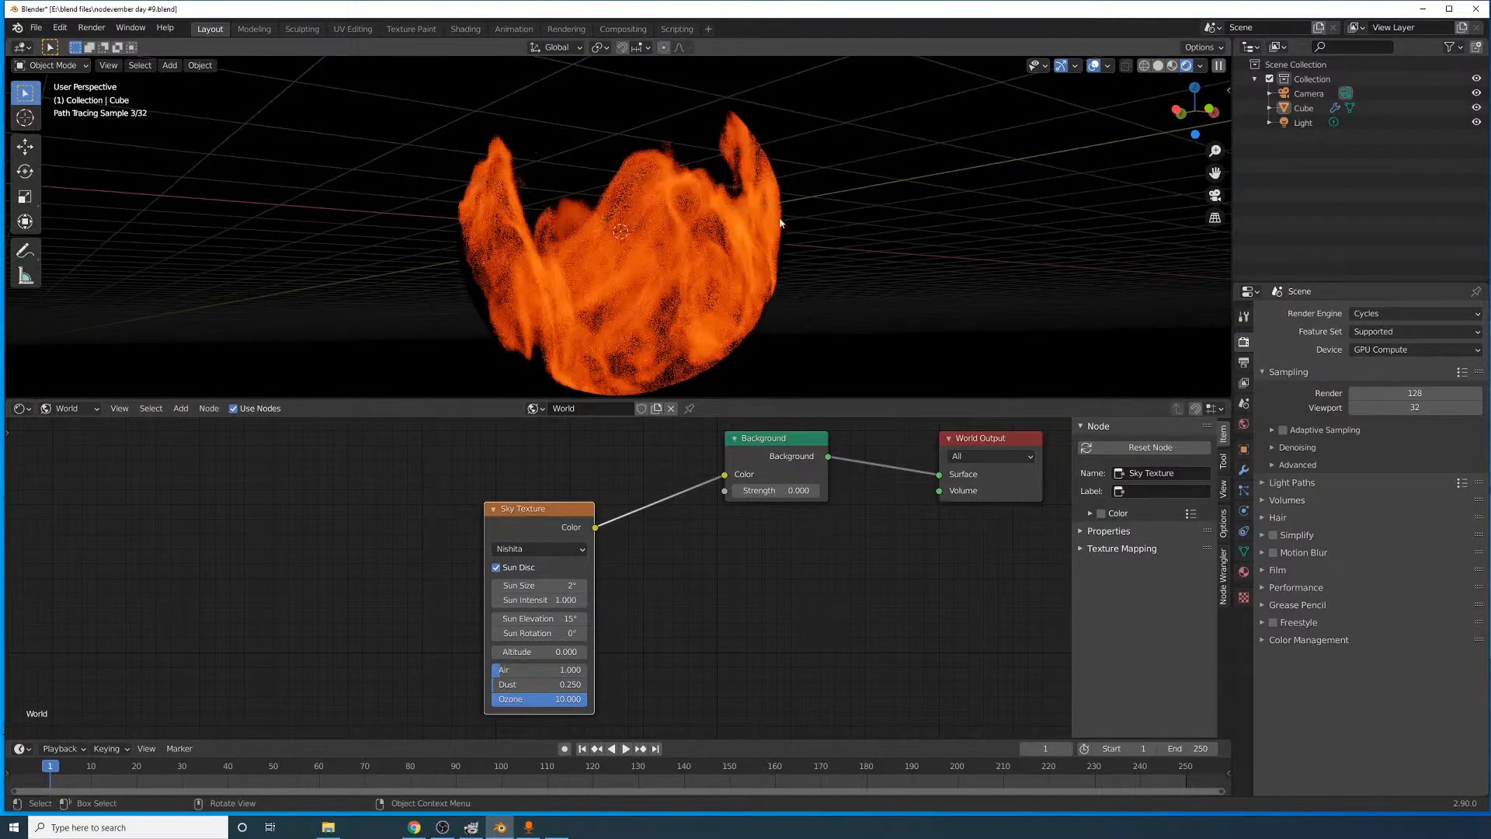
- Select the sphere and return the node editor to its object material
left_click(711, 251)
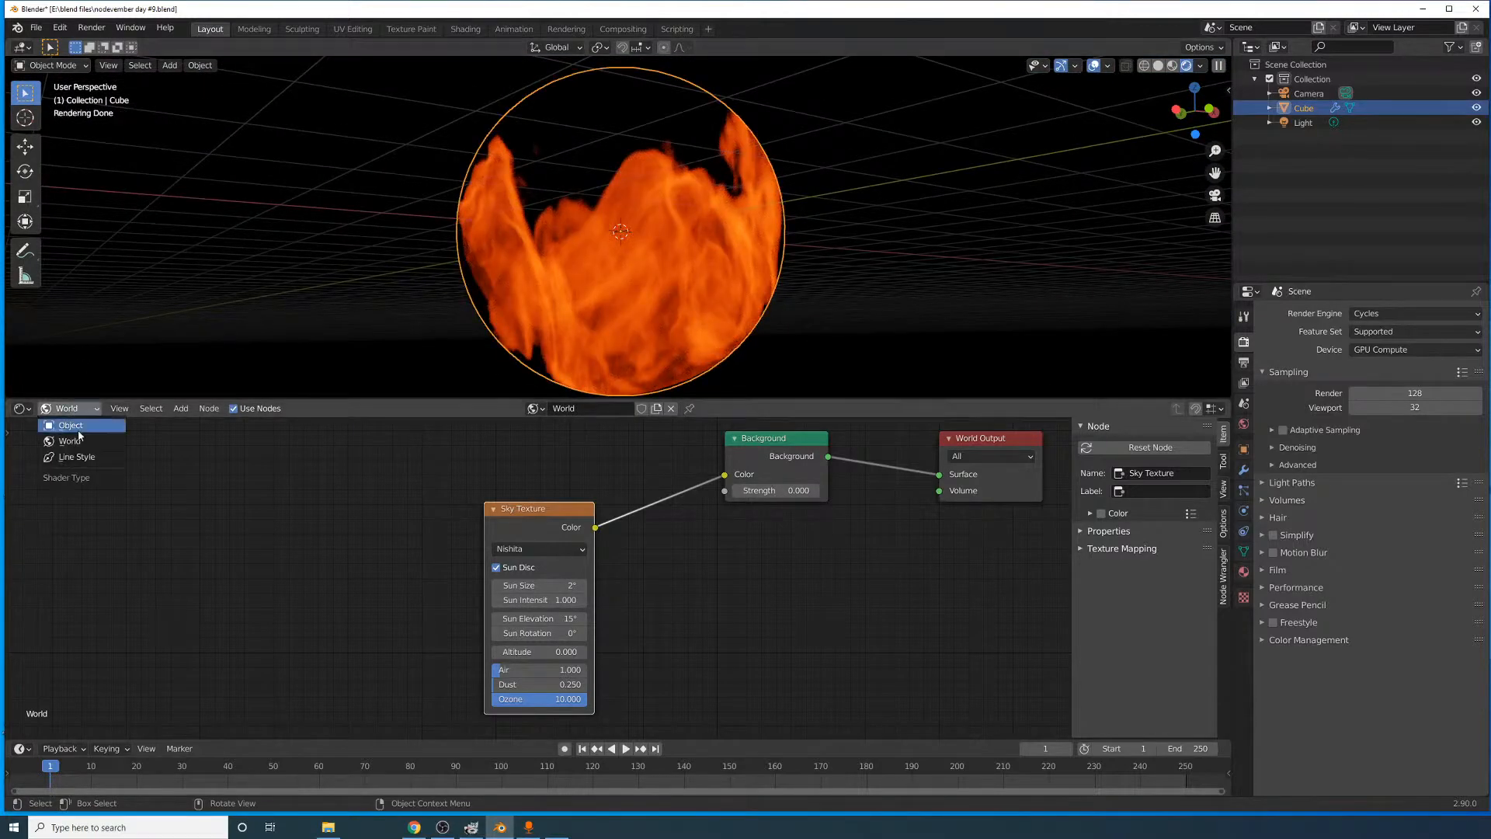
left_click(79, 430)
scroll(864, 546, "down", 7)
middle_click_drag(897, 543, 680, 557)
scroll(621, 565, "up", 6)
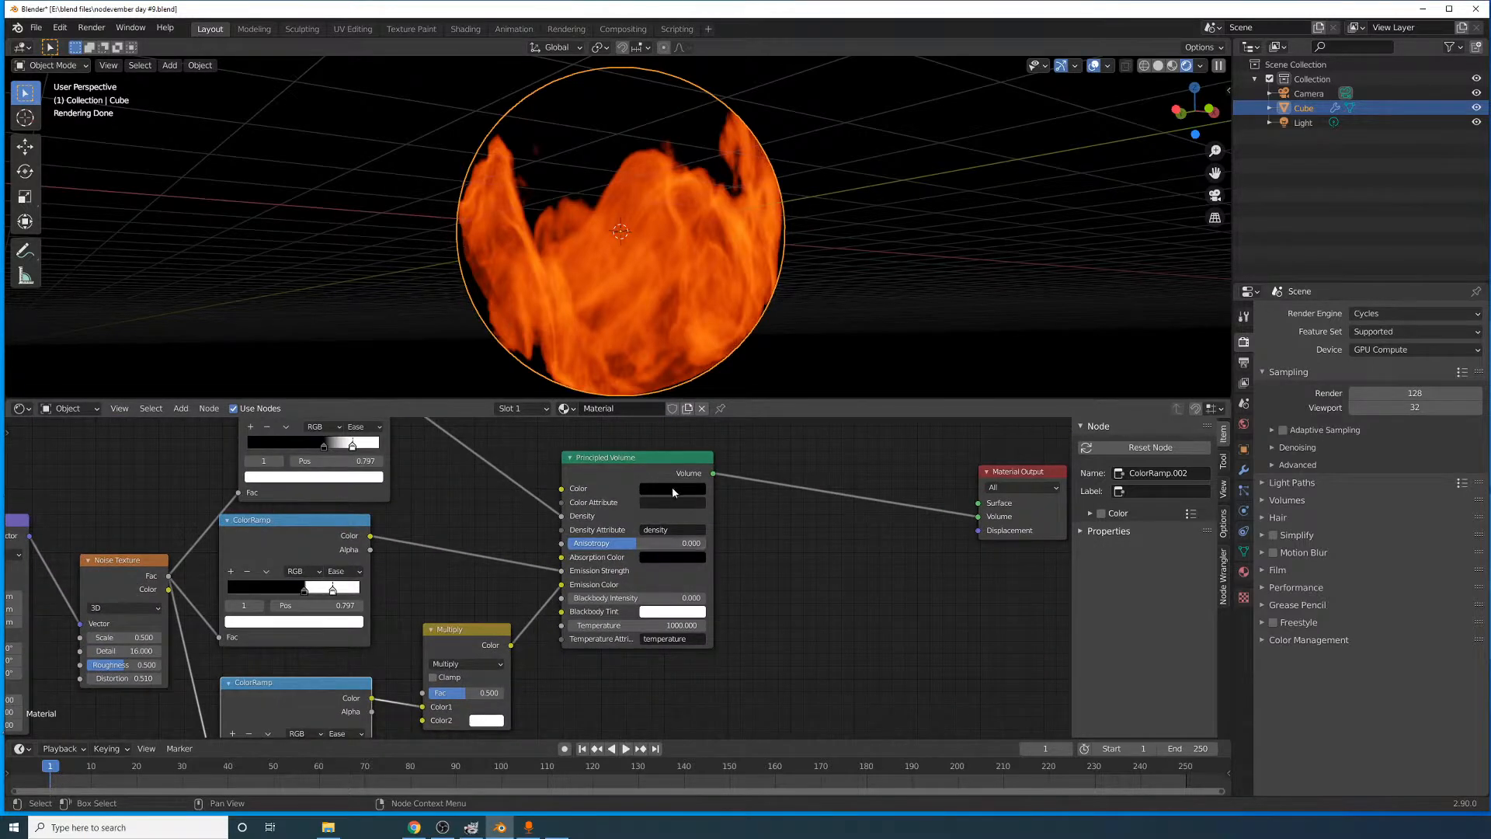
- Add a stop at 0.531 to the lowest ColorRamp and colour it bright cyan
middle_click_drag(306, 730, 452, 598)
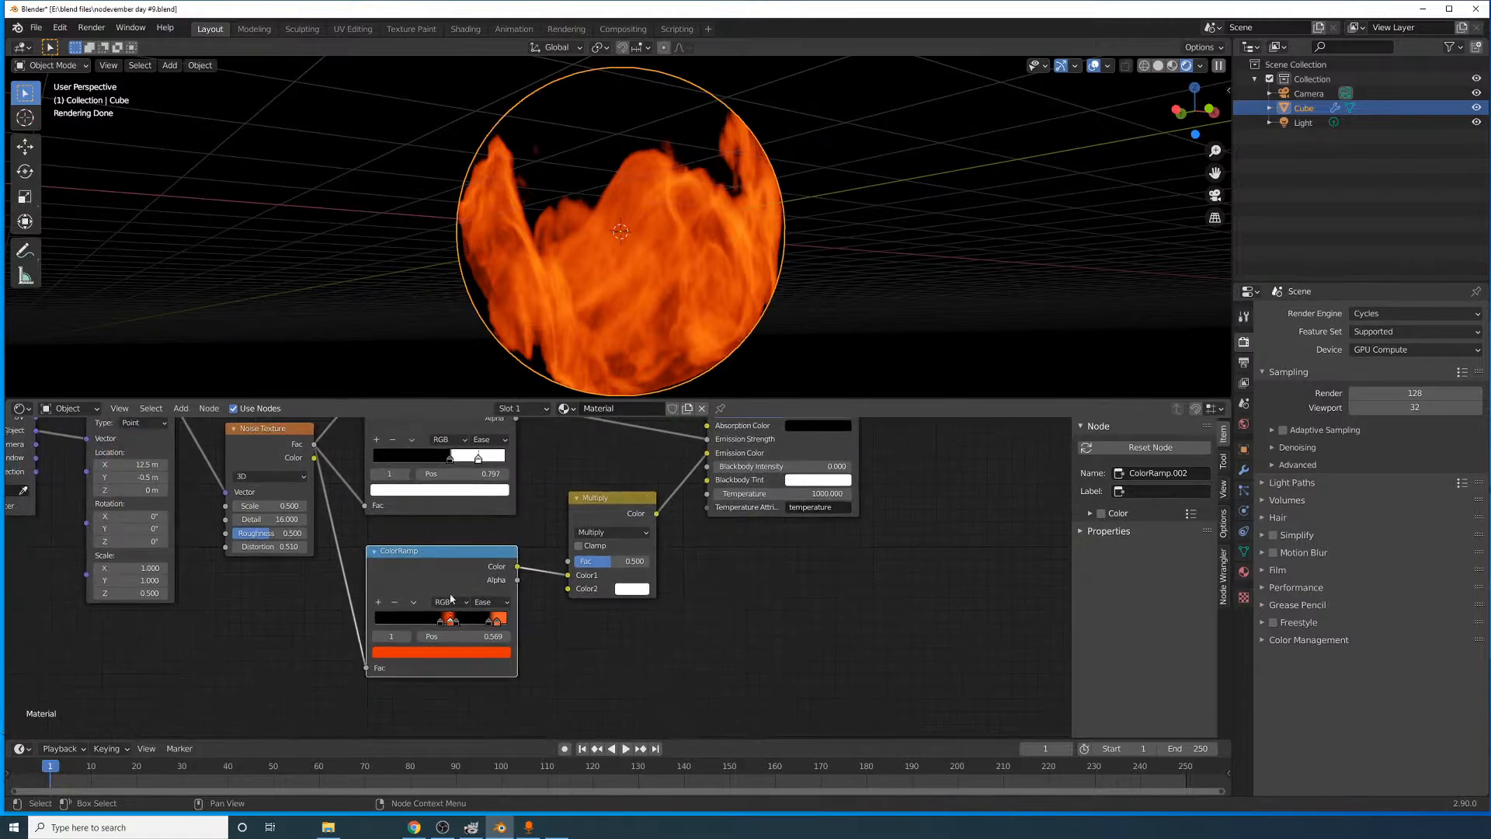
scroll(451, 598, "up", 2)
left_click(283, 616)
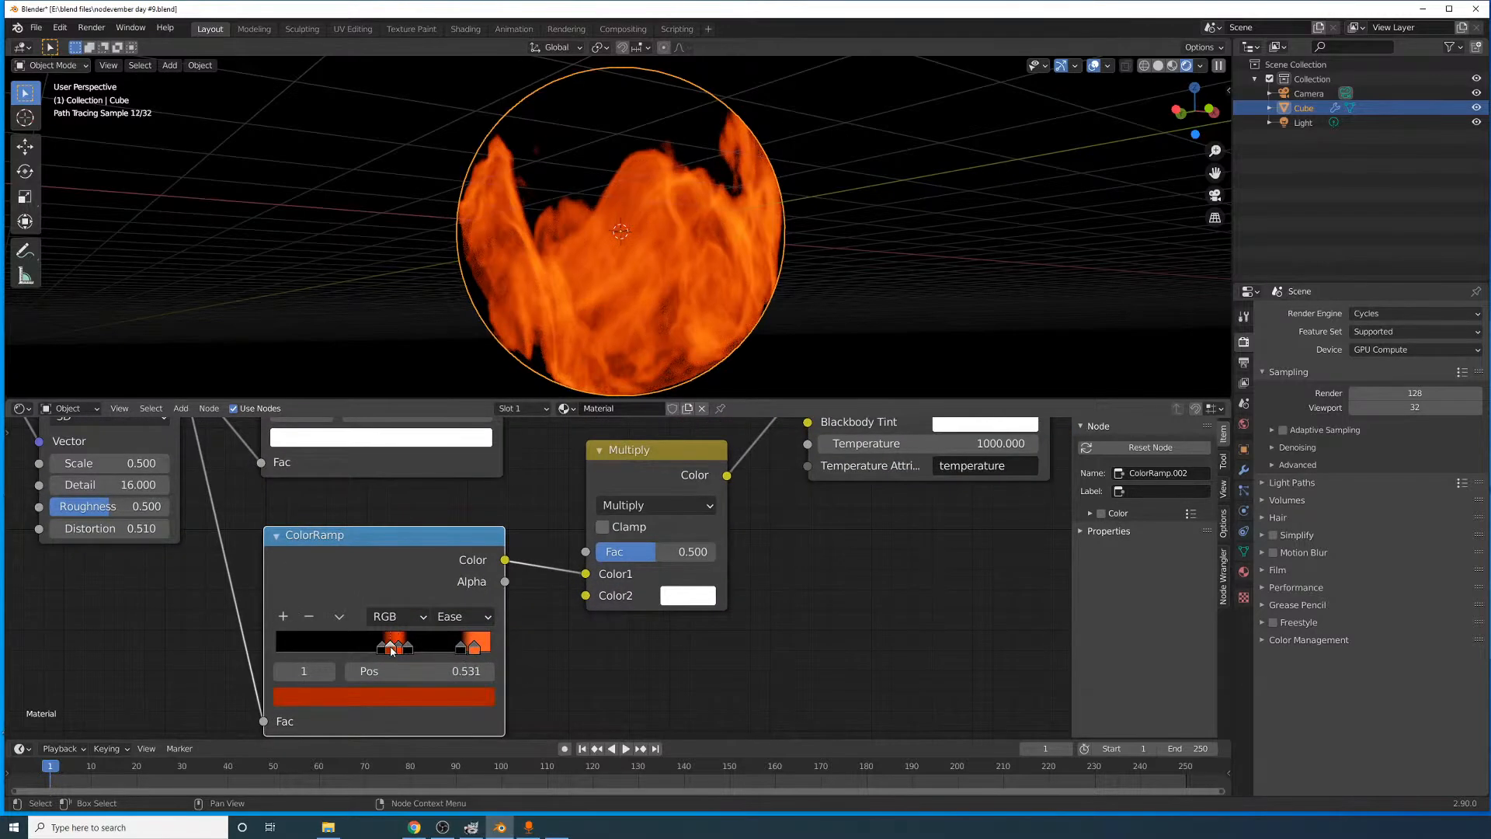
left_click(407, 692)
left_click_drag(450, 505, 453, 410)
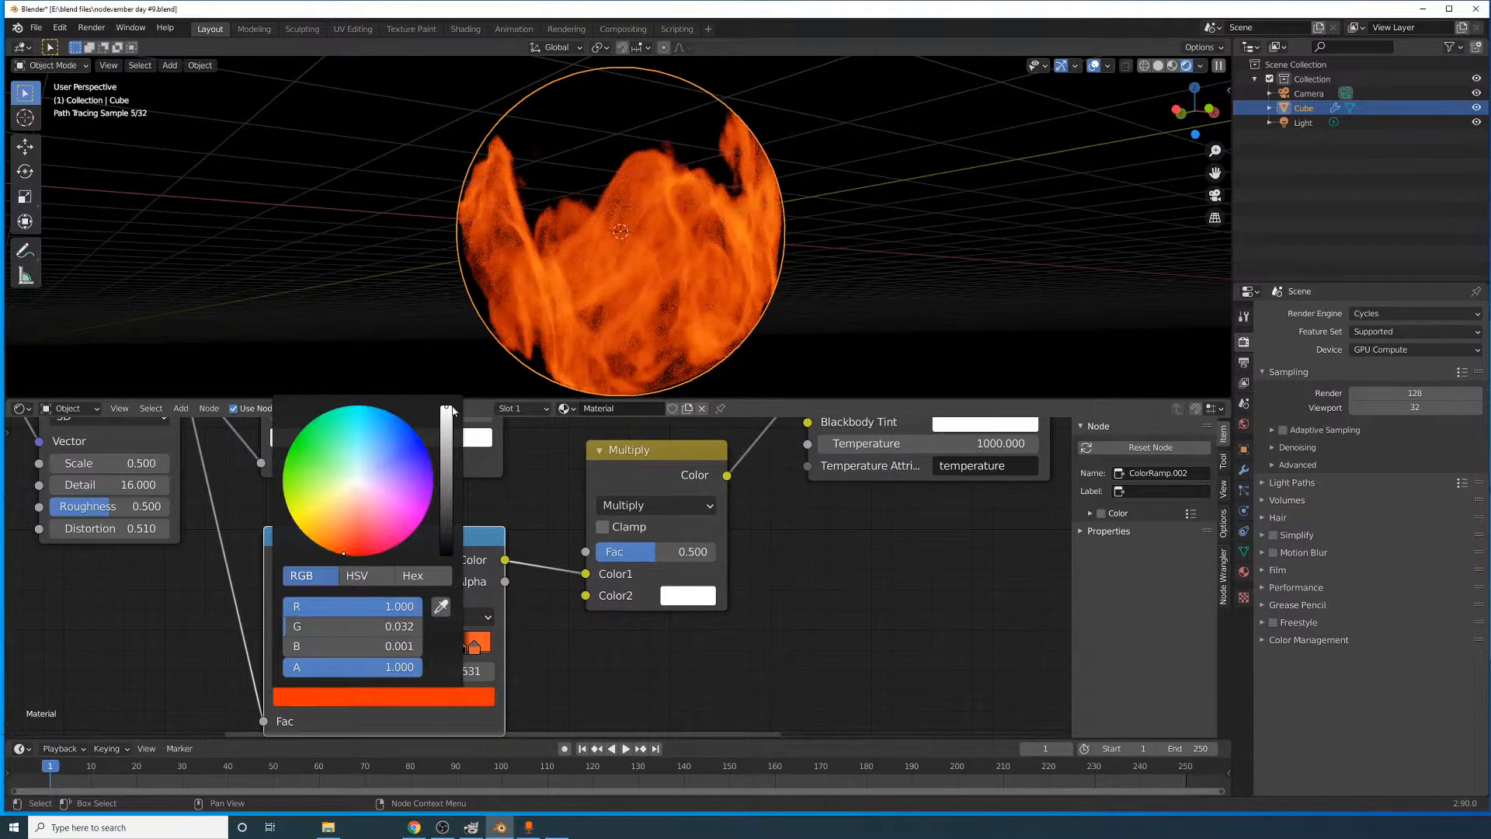
left_click_drag(363, 502, 355, 432)
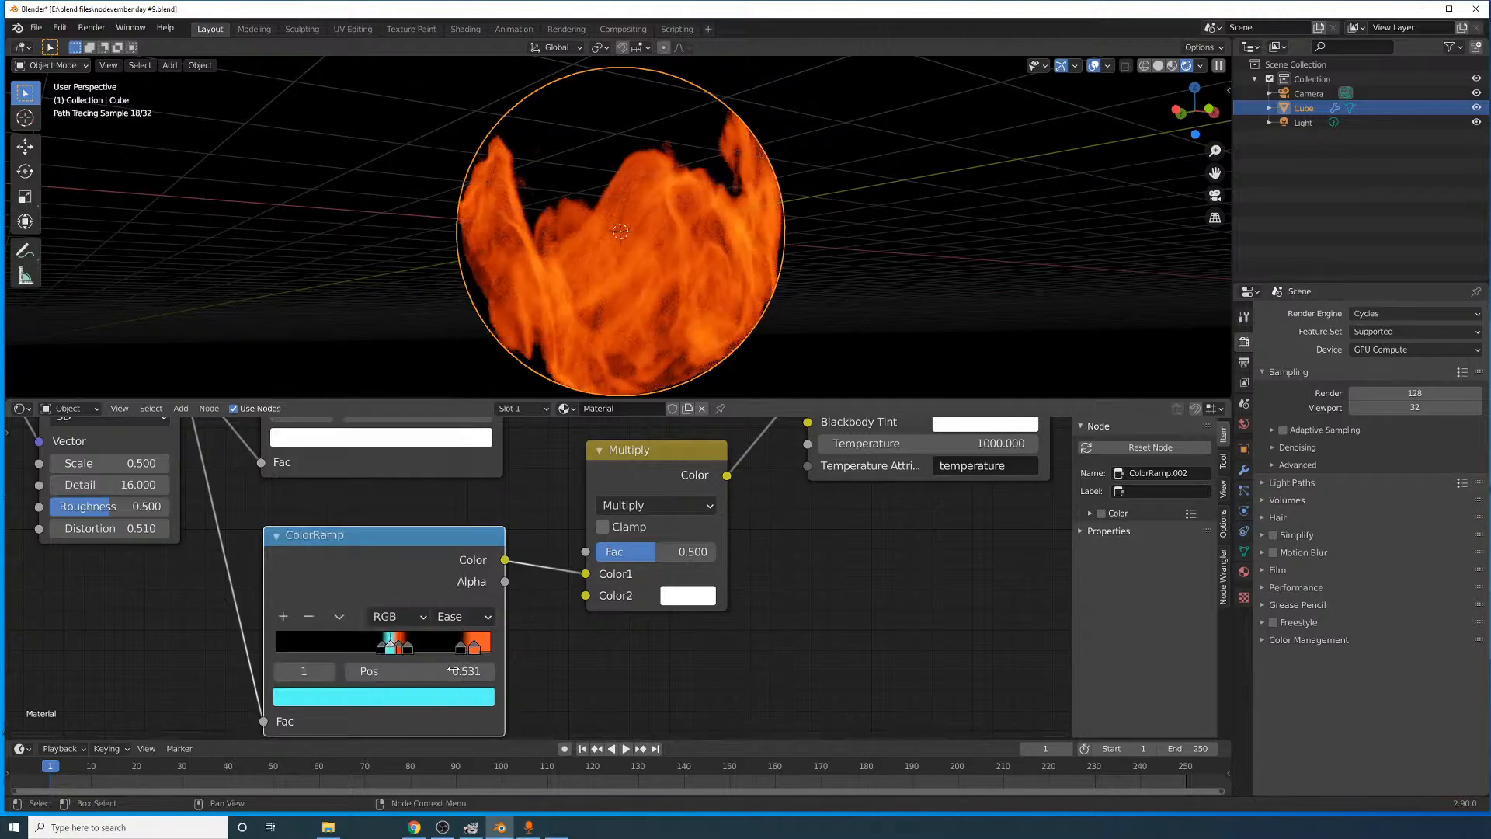
- Respace the lowest ColorRamp's cyan and red-orange stops, placing the red-orange stop at 0.594, and check the fire from several angles
left_click_drag(390, 647, 409, 646)
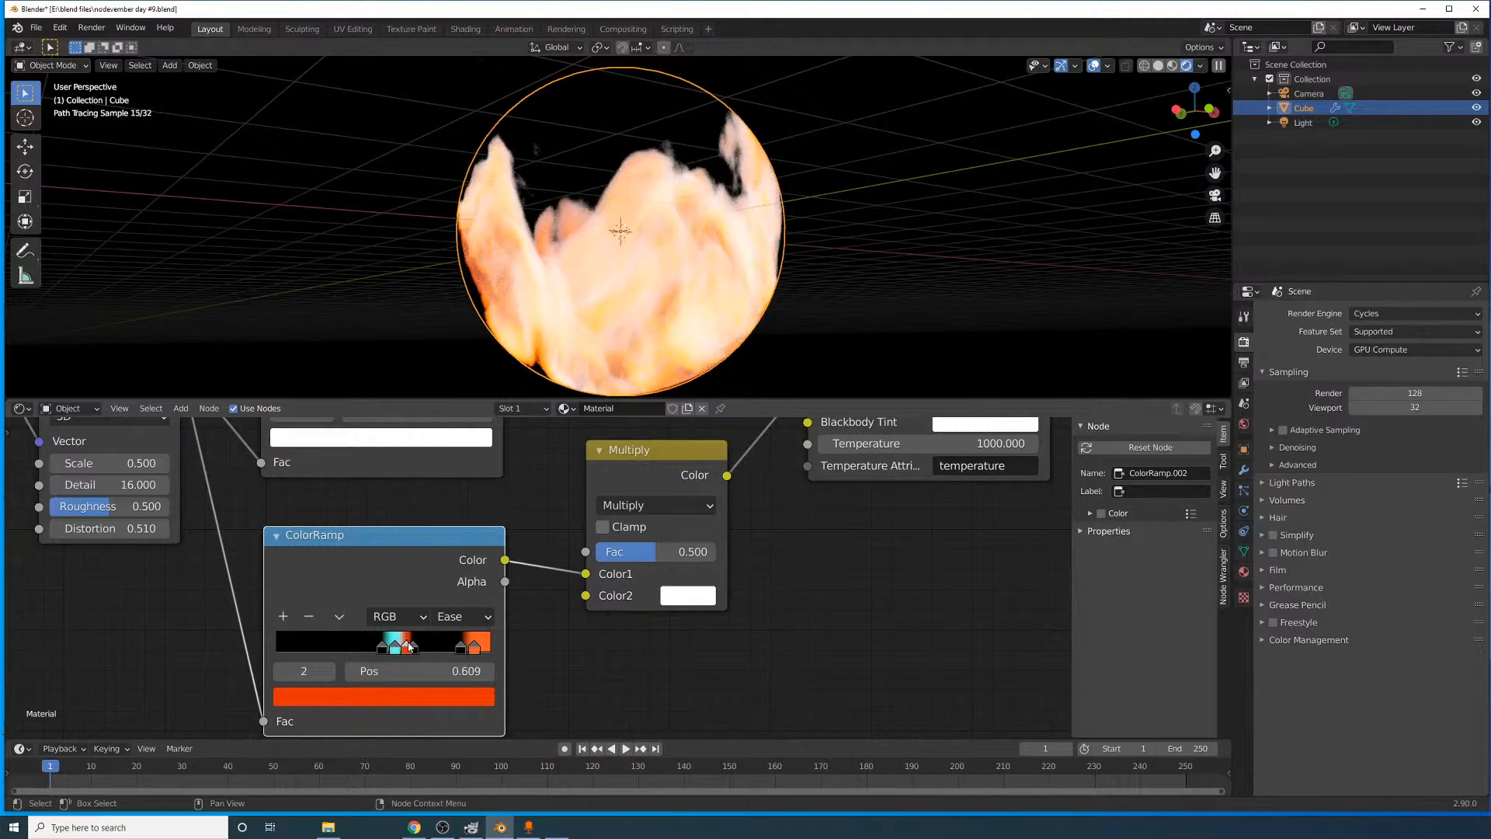
scroll(675, 333, "up", 3)
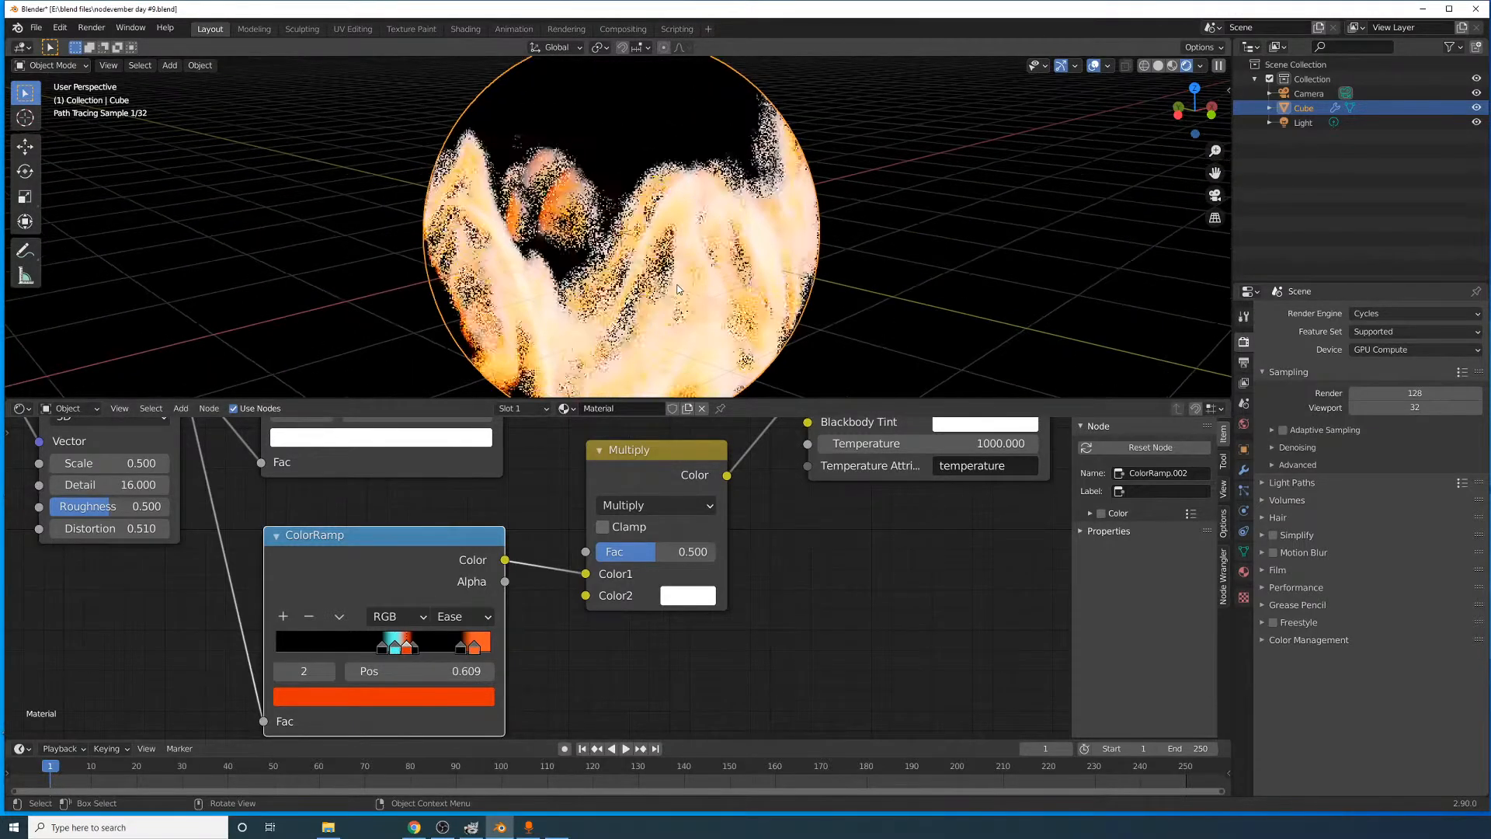
scroll(678, 272, "up", 1)
middle_click_drag(674, 224, 720, 235)
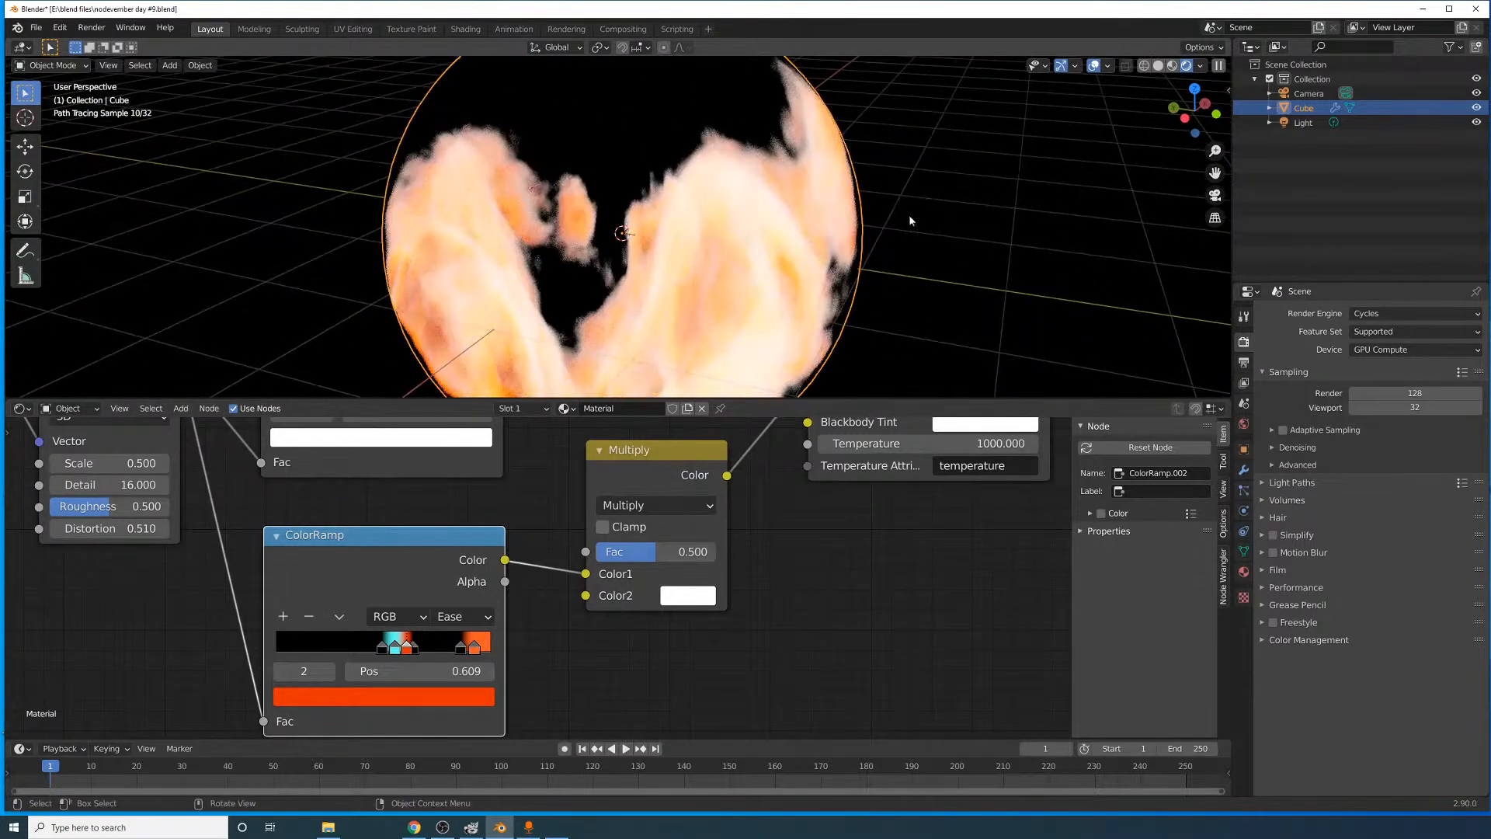
middle_click_drag(911, 220, 655, 137)
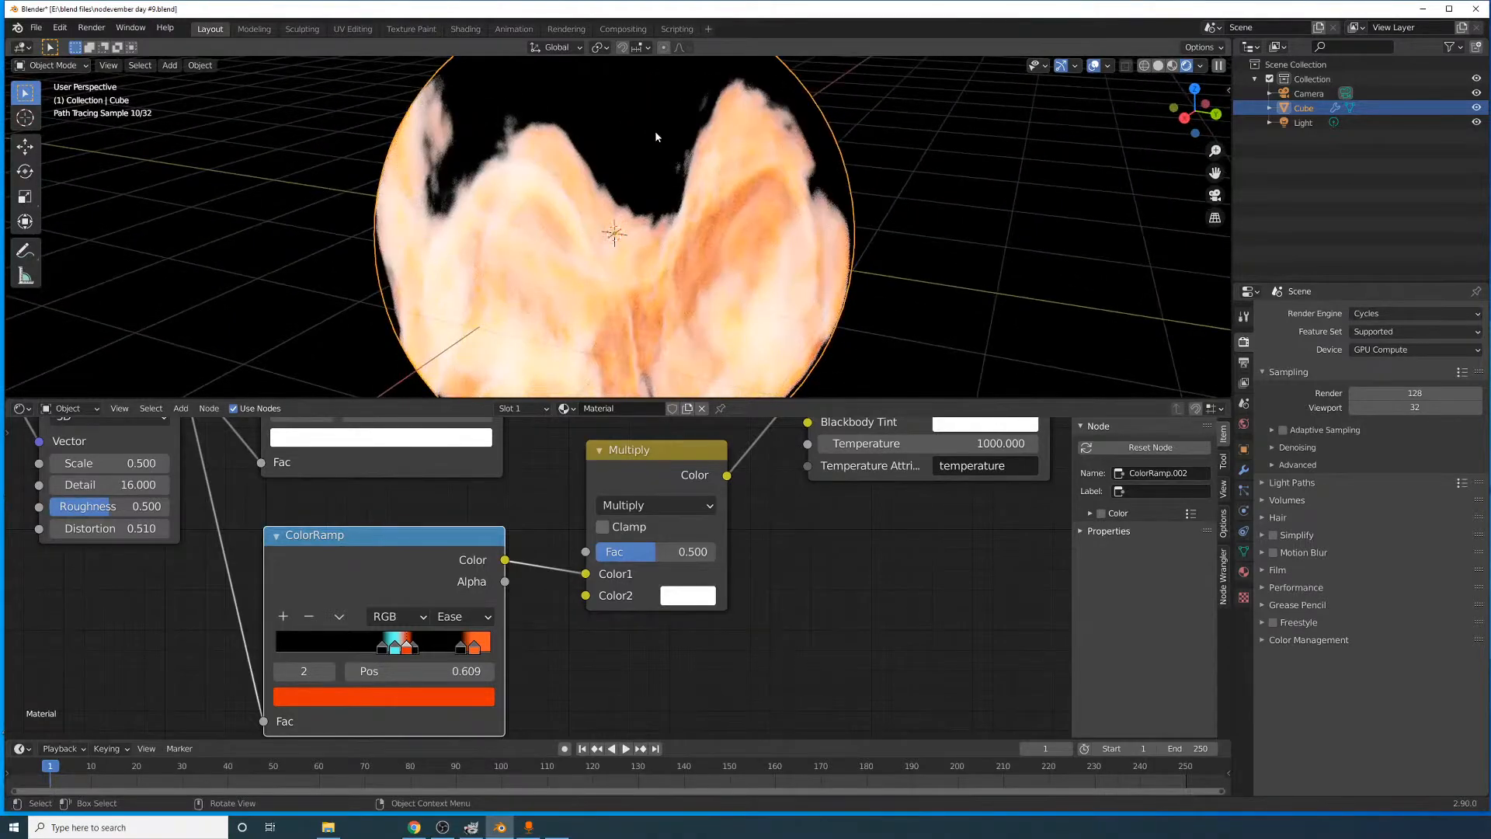
left_click(925, 184)
middle_click_drag(879, 220, 845, 239)
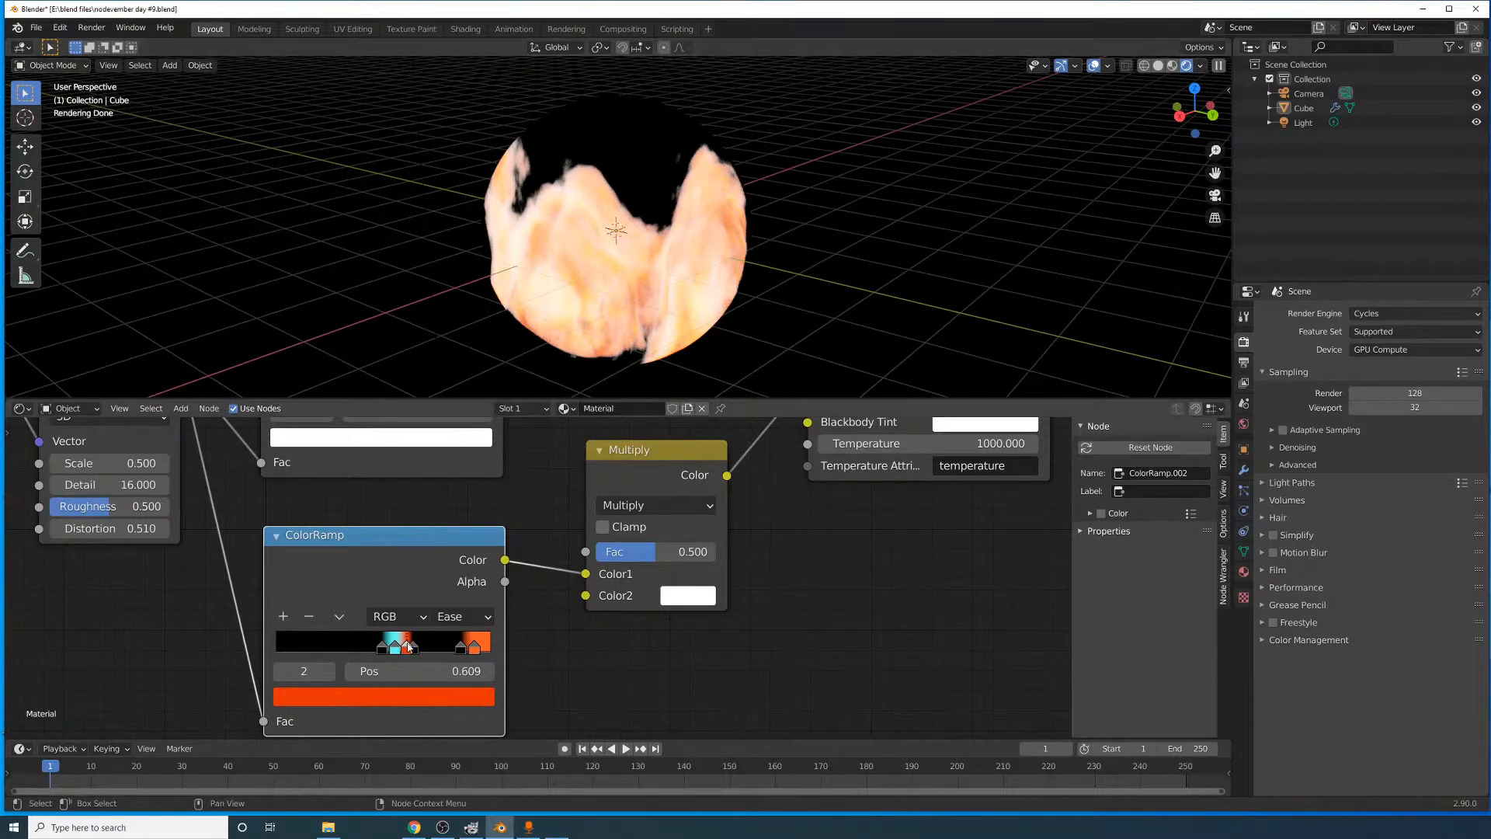
mouse_move(396, 646)
left_mouse_down()
mouse_move(380, 649)
mouse_move(403, 649)
left_mouse_up()
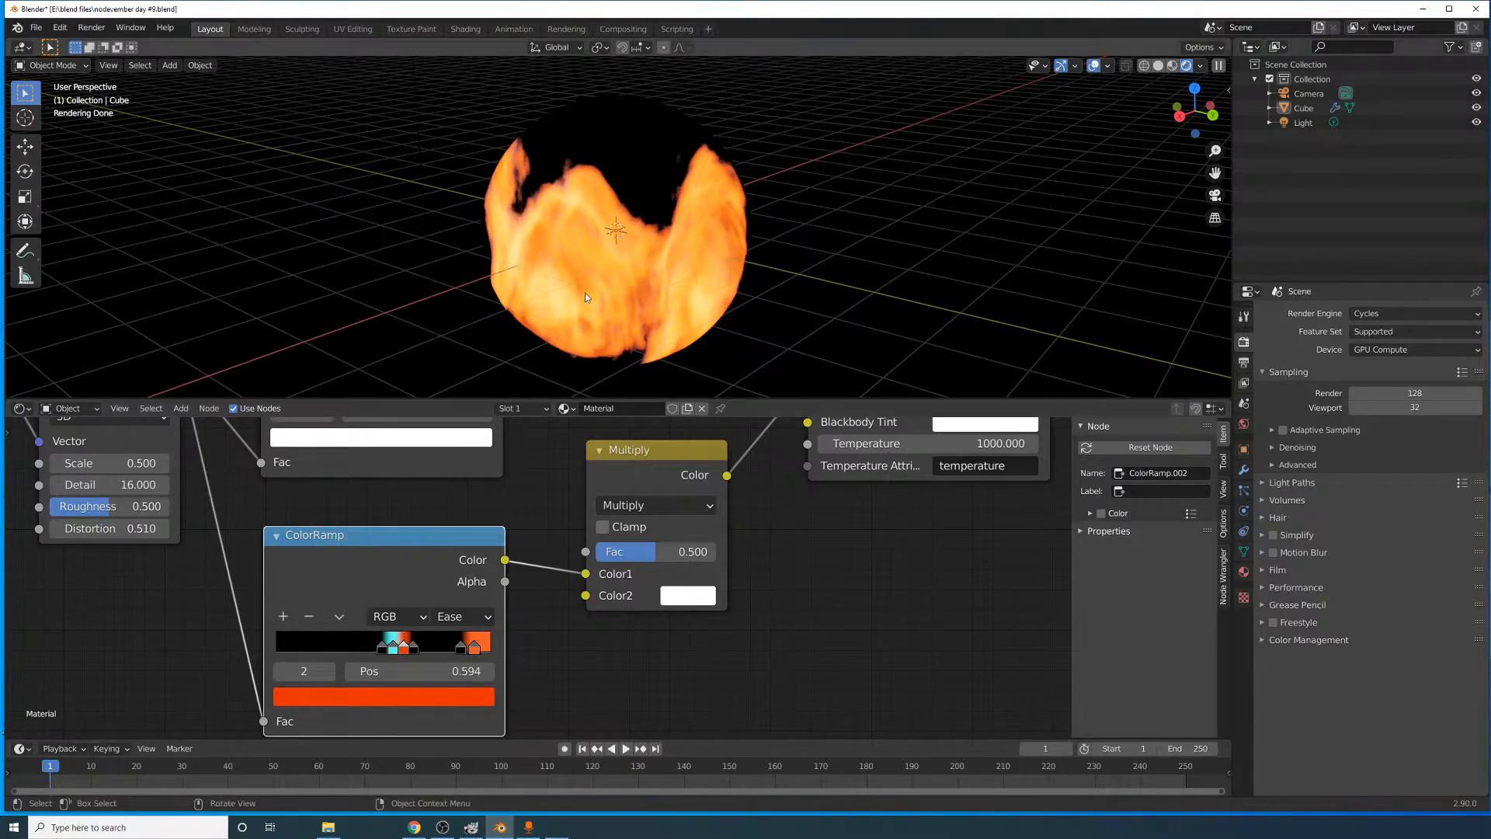
- Try B-Spline interpolation on the lowest ColorRamp and place its cyan stop at 0.553
scroll(617, 226, "up", 4)
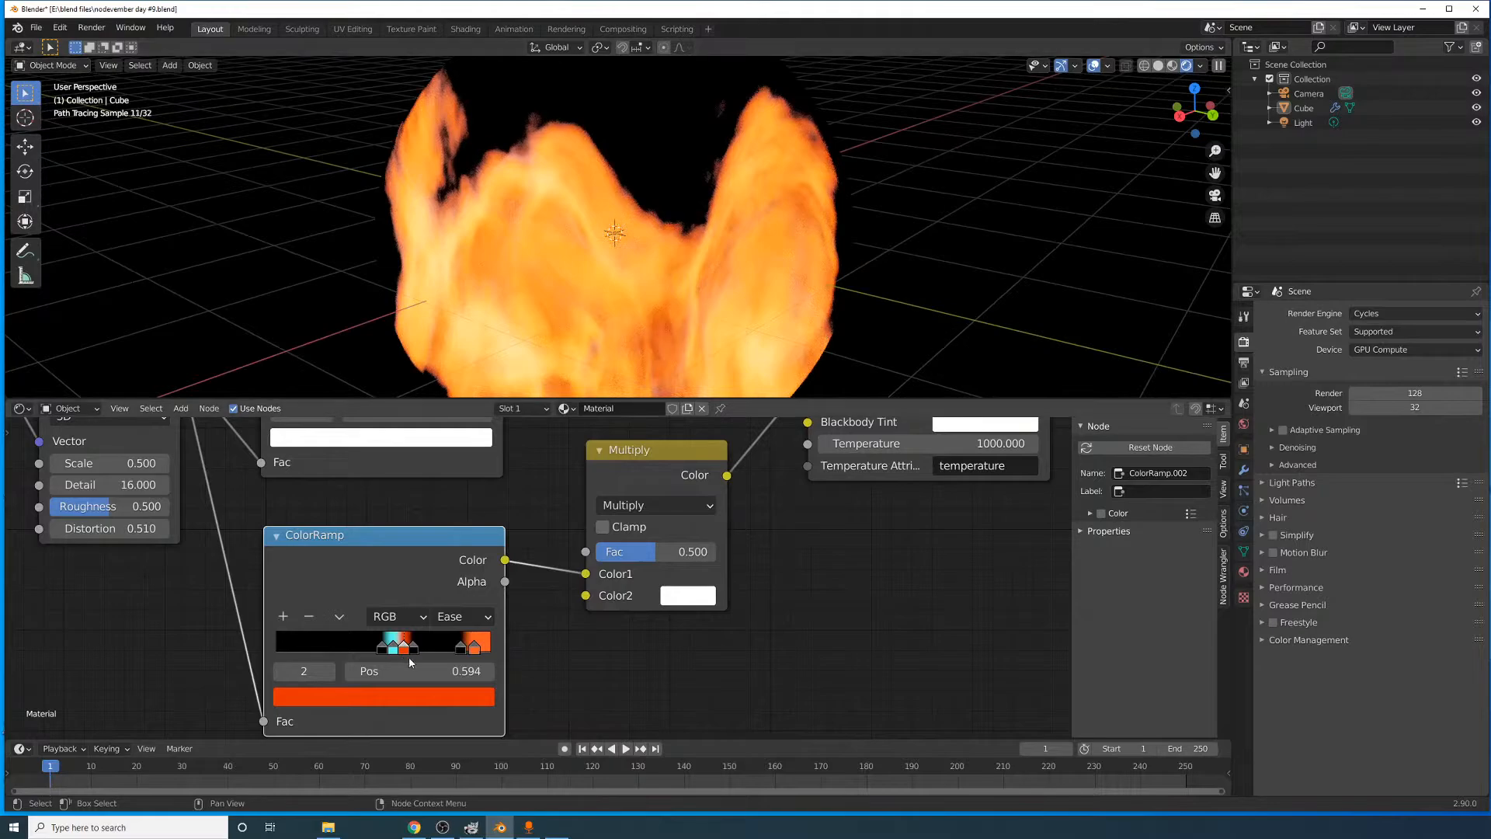
left_click_drag(405, 649, 401, 654)
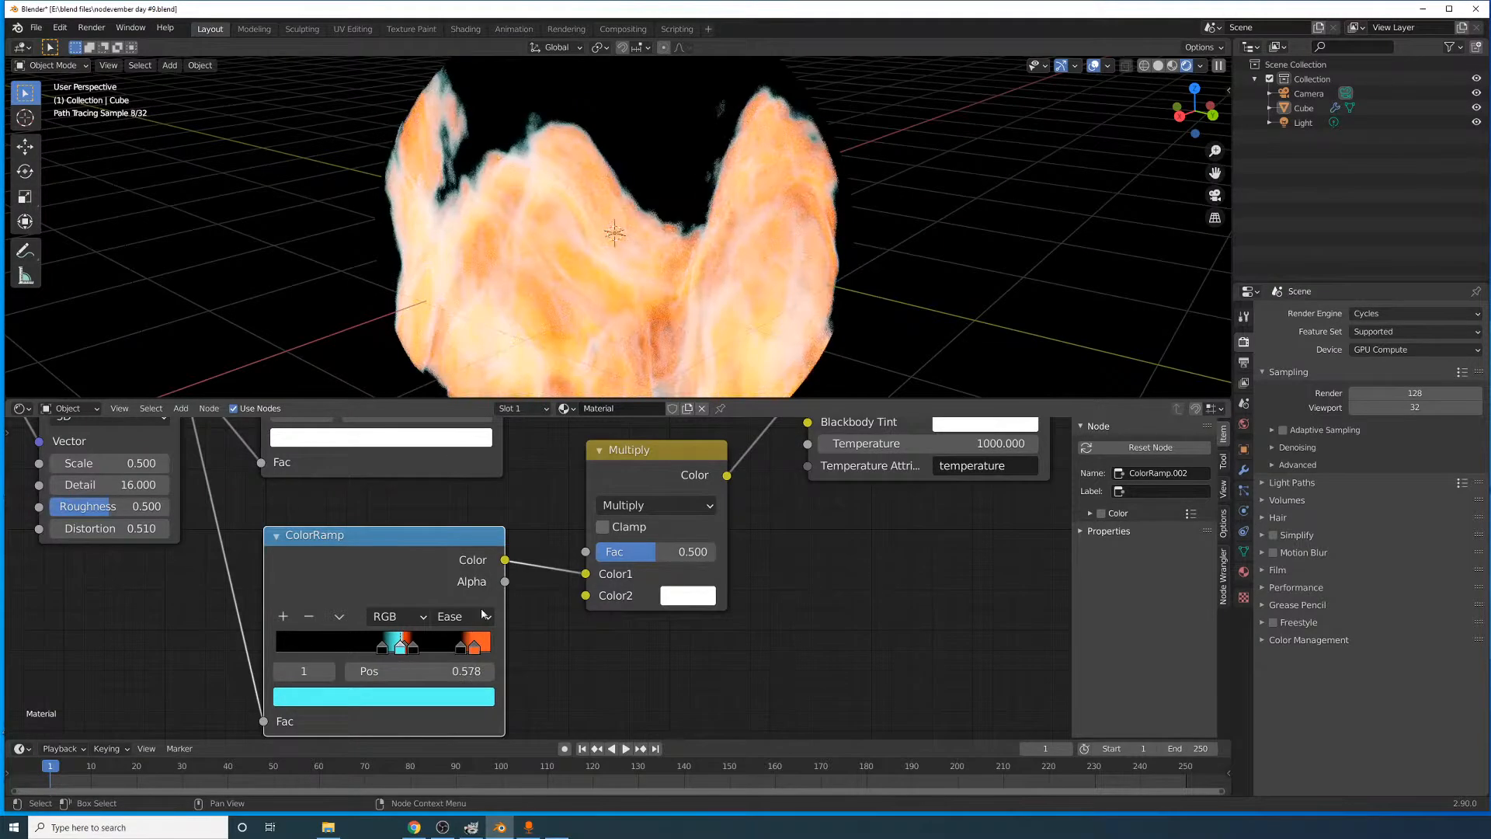
left_click(482, 616)
left_click(459, 704)
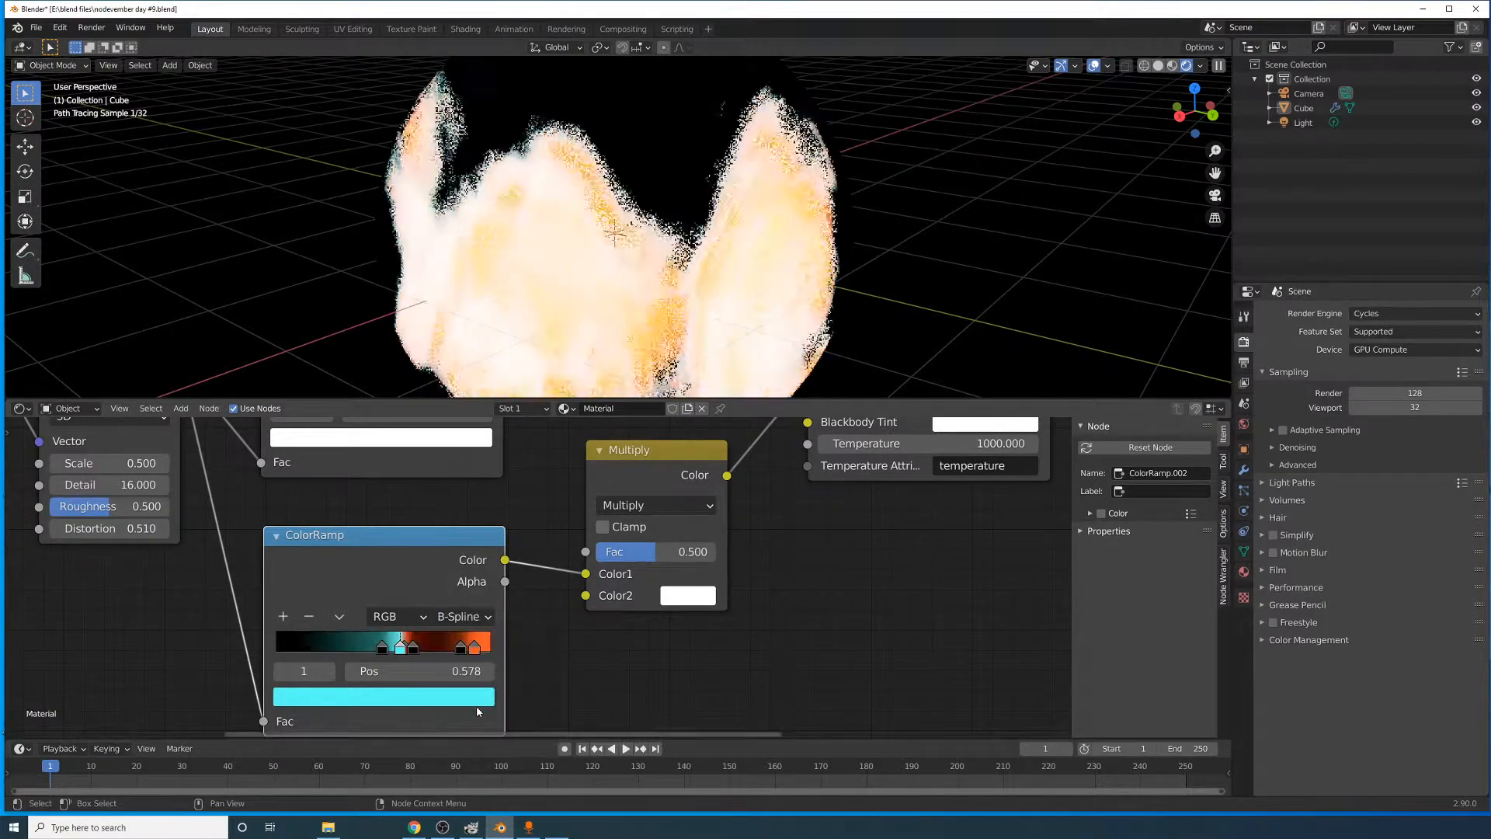
left_click_drag(401, 649, 394, 652)
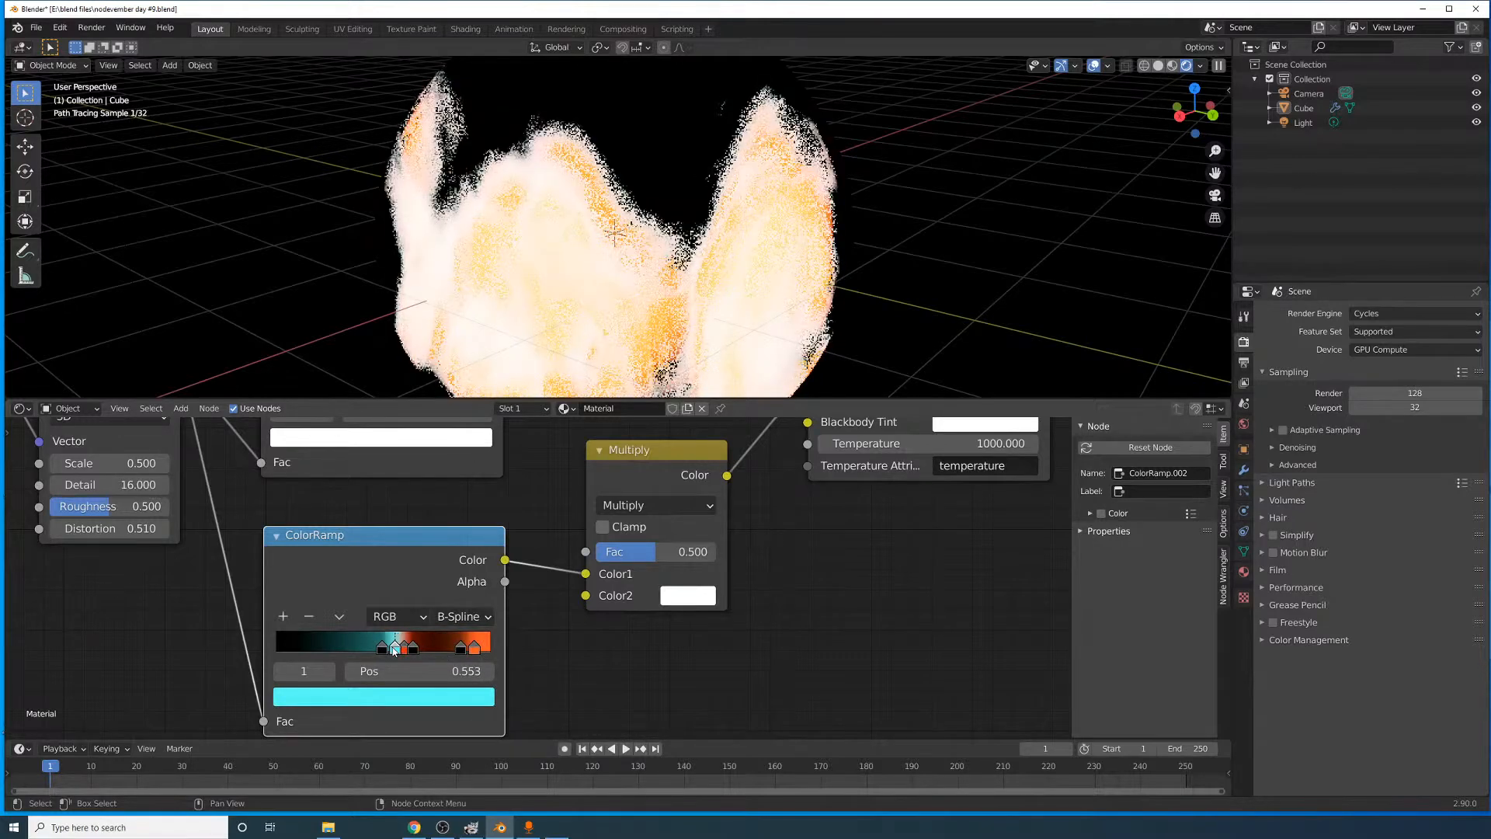
- Compare Ease and Linear interpolation on the lowest ColorRamp and set it to Linear
left_click(486, 616)
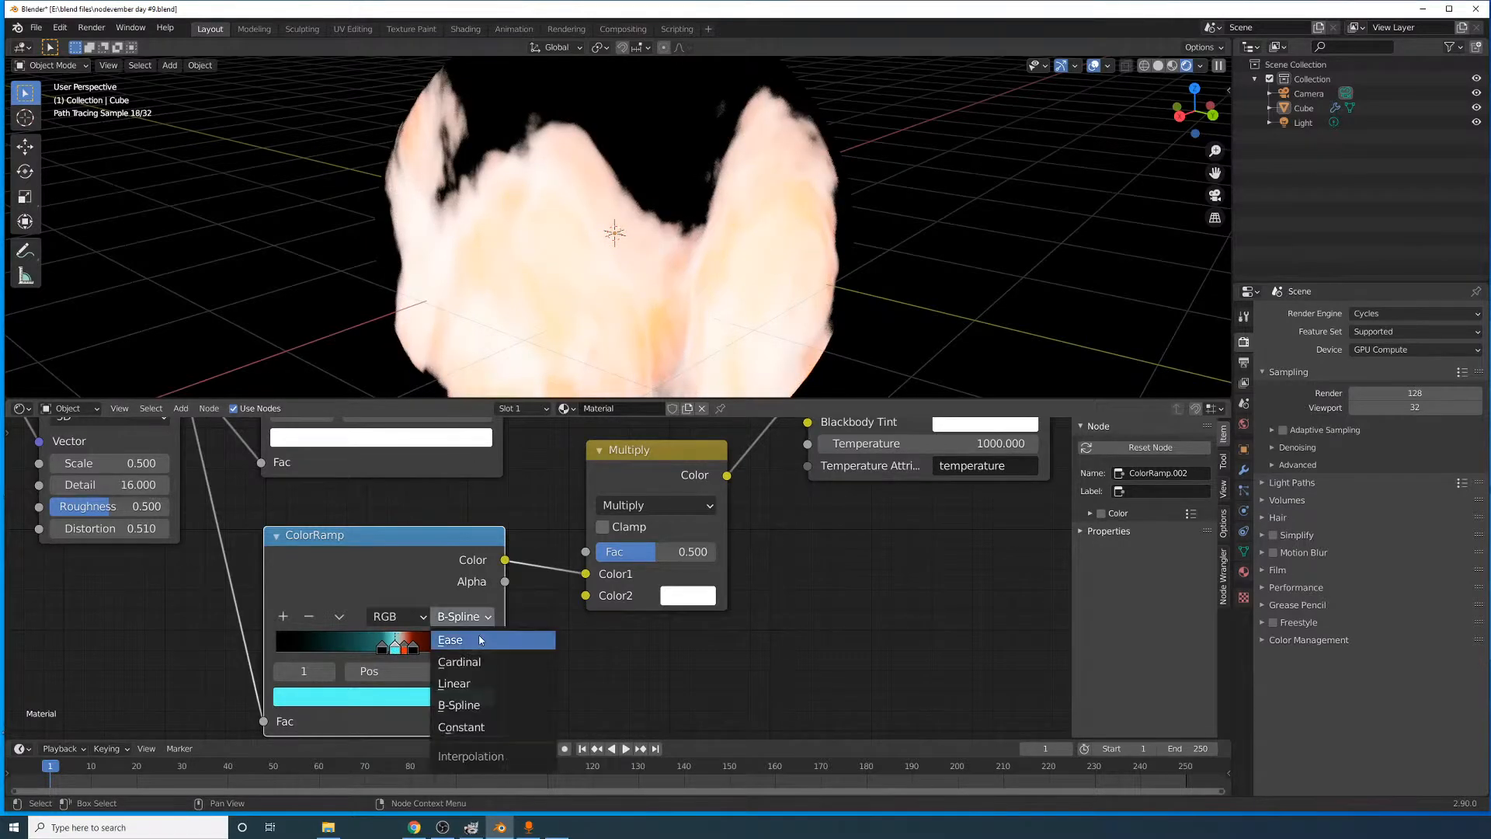
left_click(478, 683)
left_click(480, 617)
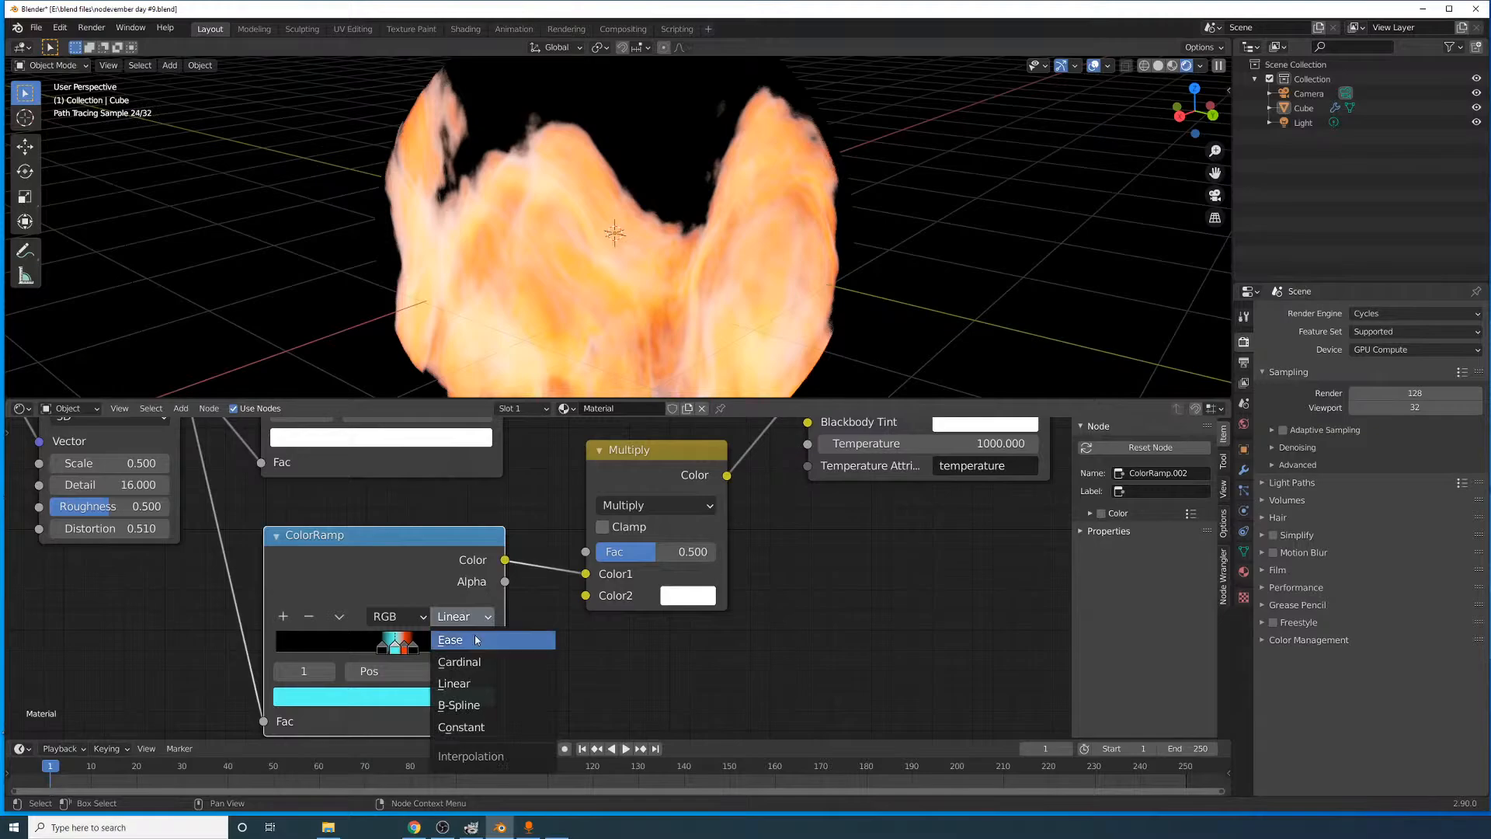
left_click(477, 639)
left_click(477, 616)
left_click(472, 683)
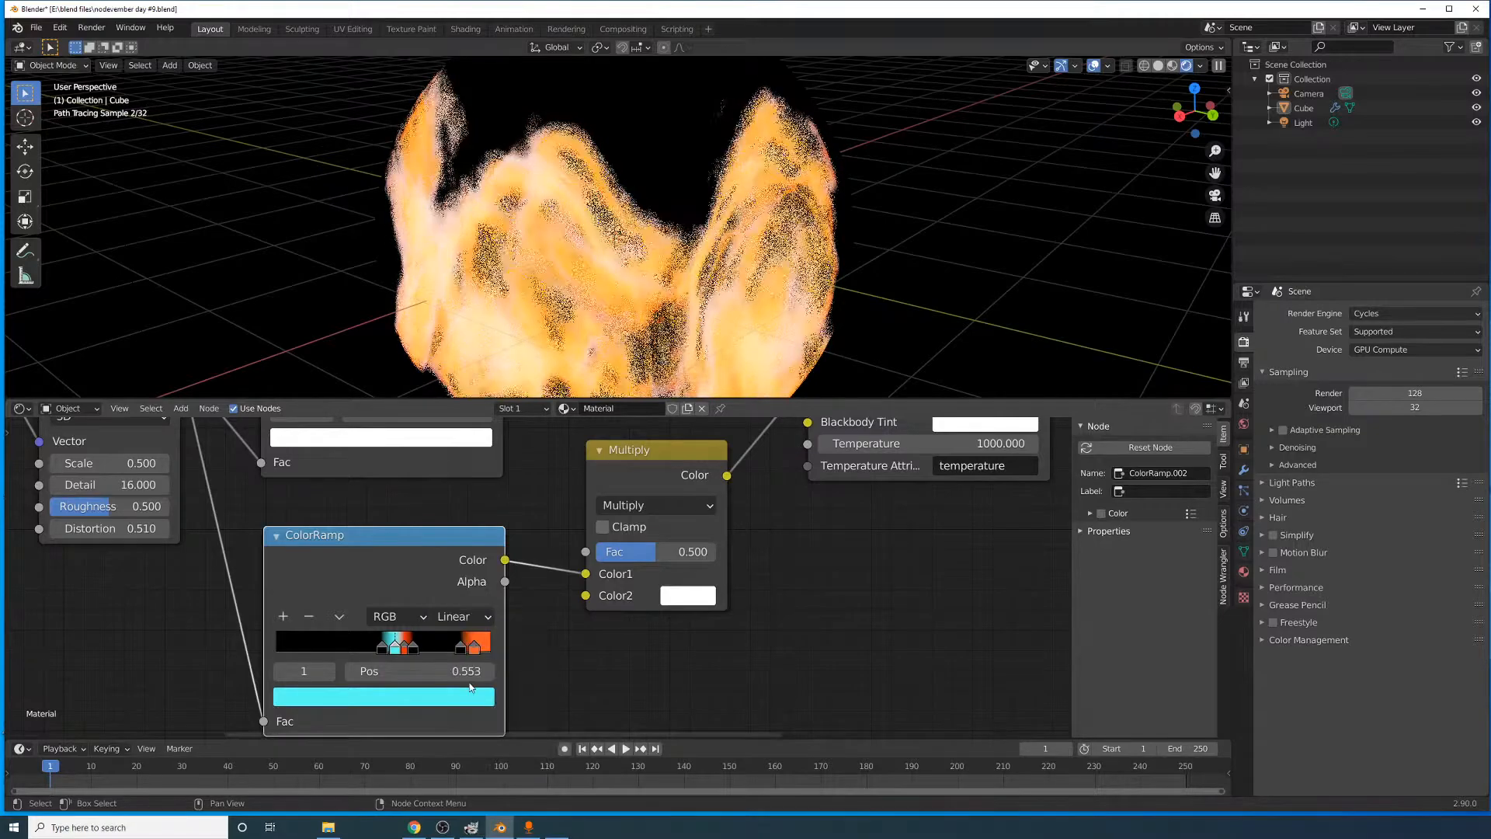
- Move the black stop beside the lowest ColorRamp's red-orange stop down to 0.598
left_click_drag(403, 648, 403, 649)
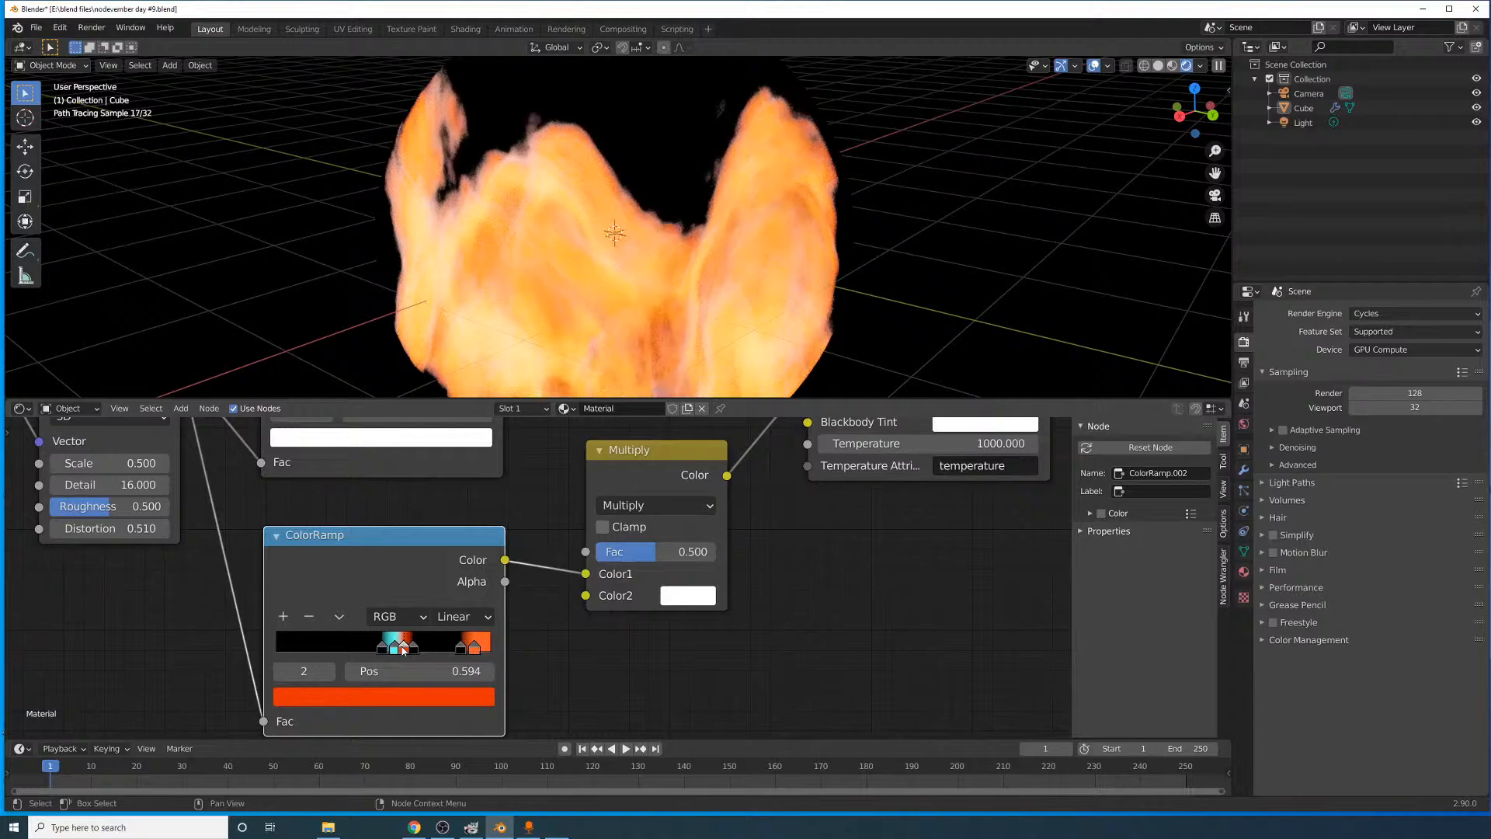
middle_click_drag(722, 254, 641, 226)
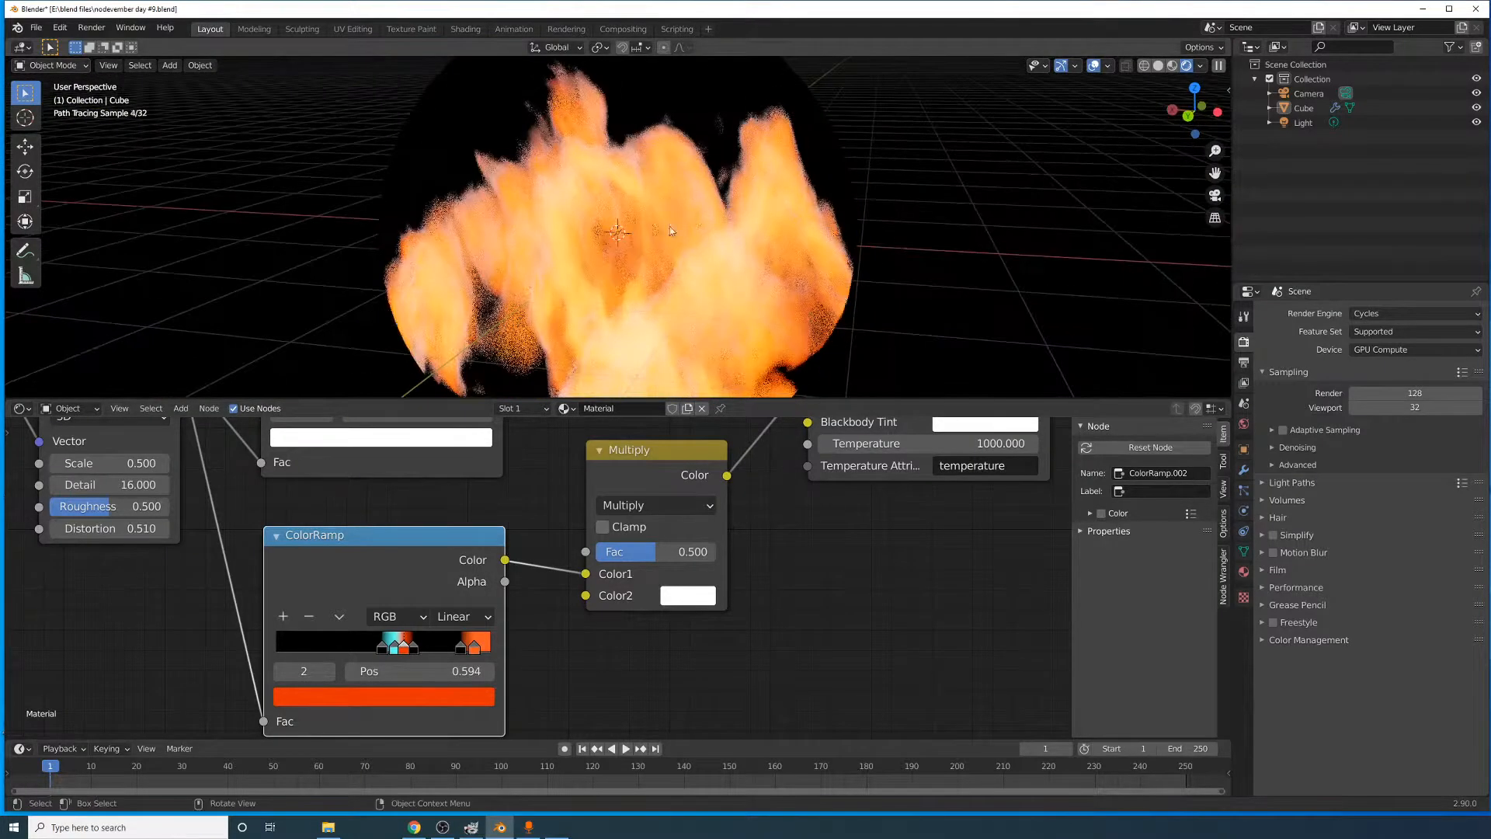
left_click_drag(416, 651, 405, 652)
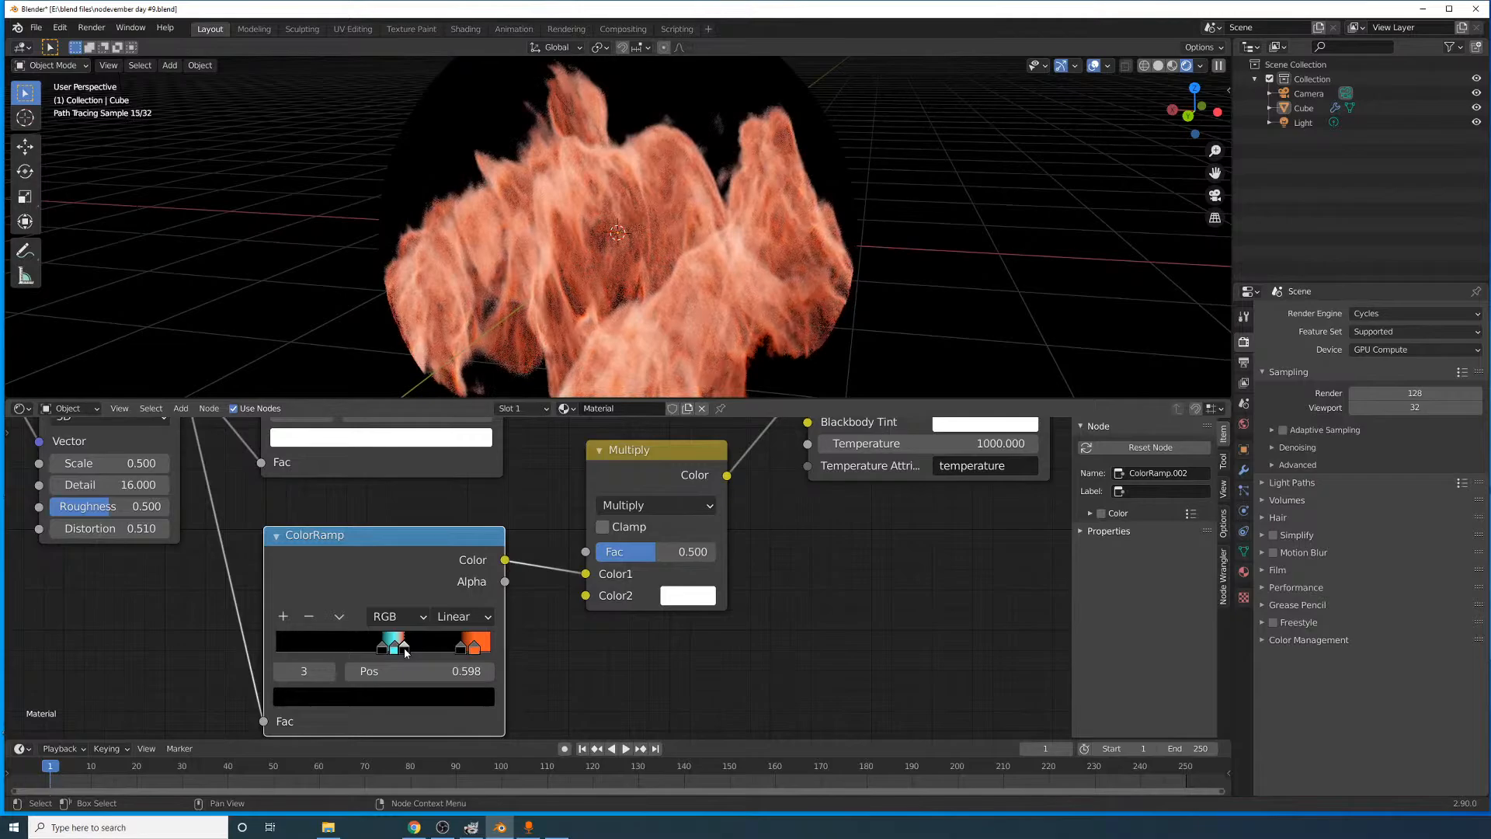
- Enlarge the 3D viewport over the node editor and frame the whole fiery sphere
middle_click_drag(613, 255, 728, 74)
scroll(686, 234, "up", 3)
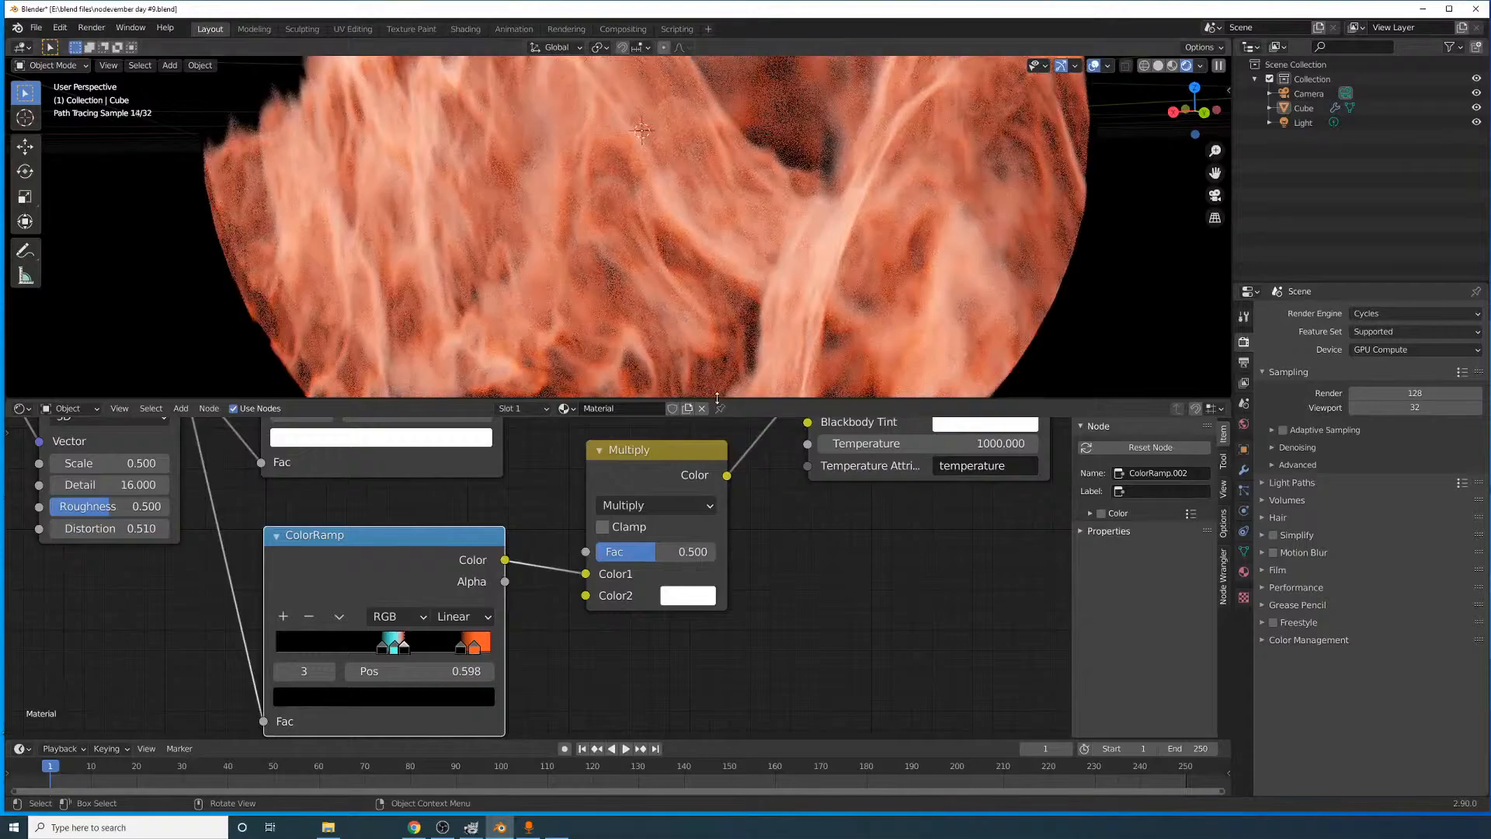
left_click_drag(717, 398, 725, 594)
scroll(743, 408, "down", 2)
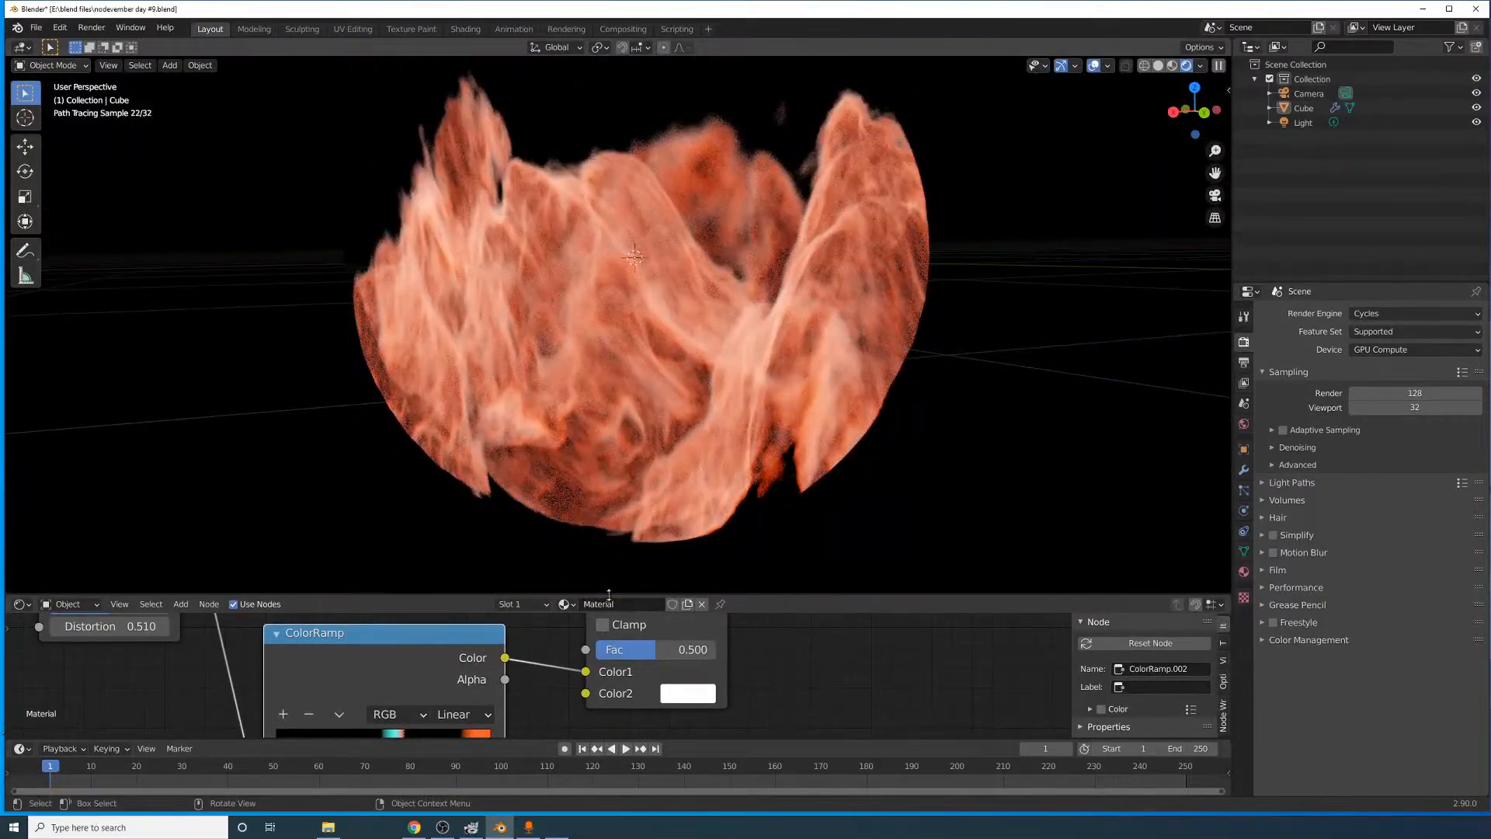
- Shift the lowest ColorRamp's bright orange end stop to 0.696, with the adjacent black stop just before it
middle_click_drag(523, 690, 557, 599)
left_click_drag(498, 657, 470, 656)
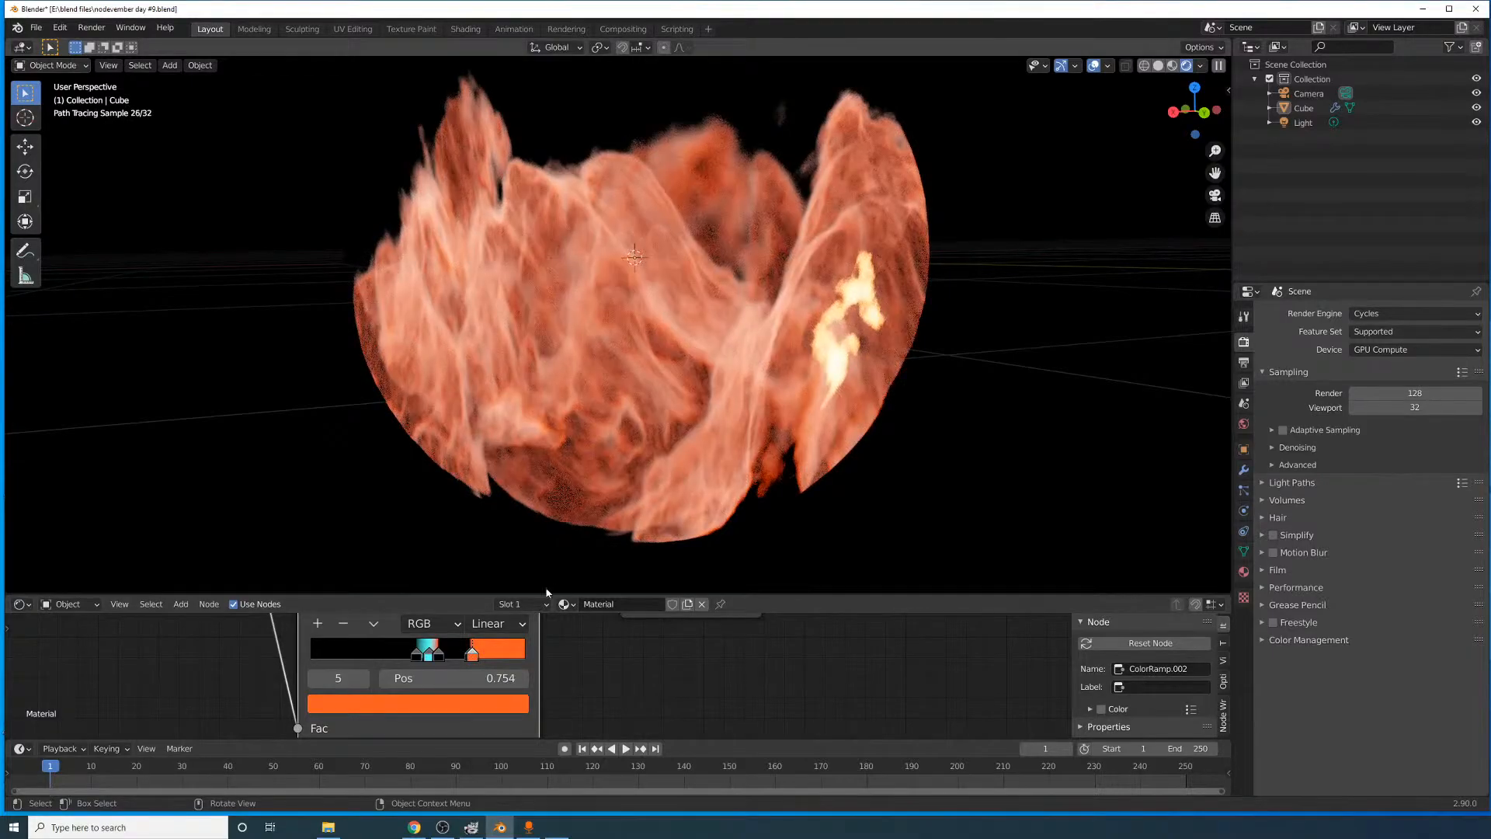
mouse_move(465, 654)
left_mouse_down()
mouse_move(449, 654)
mouse_move(462, 655)
left_mouse_up()
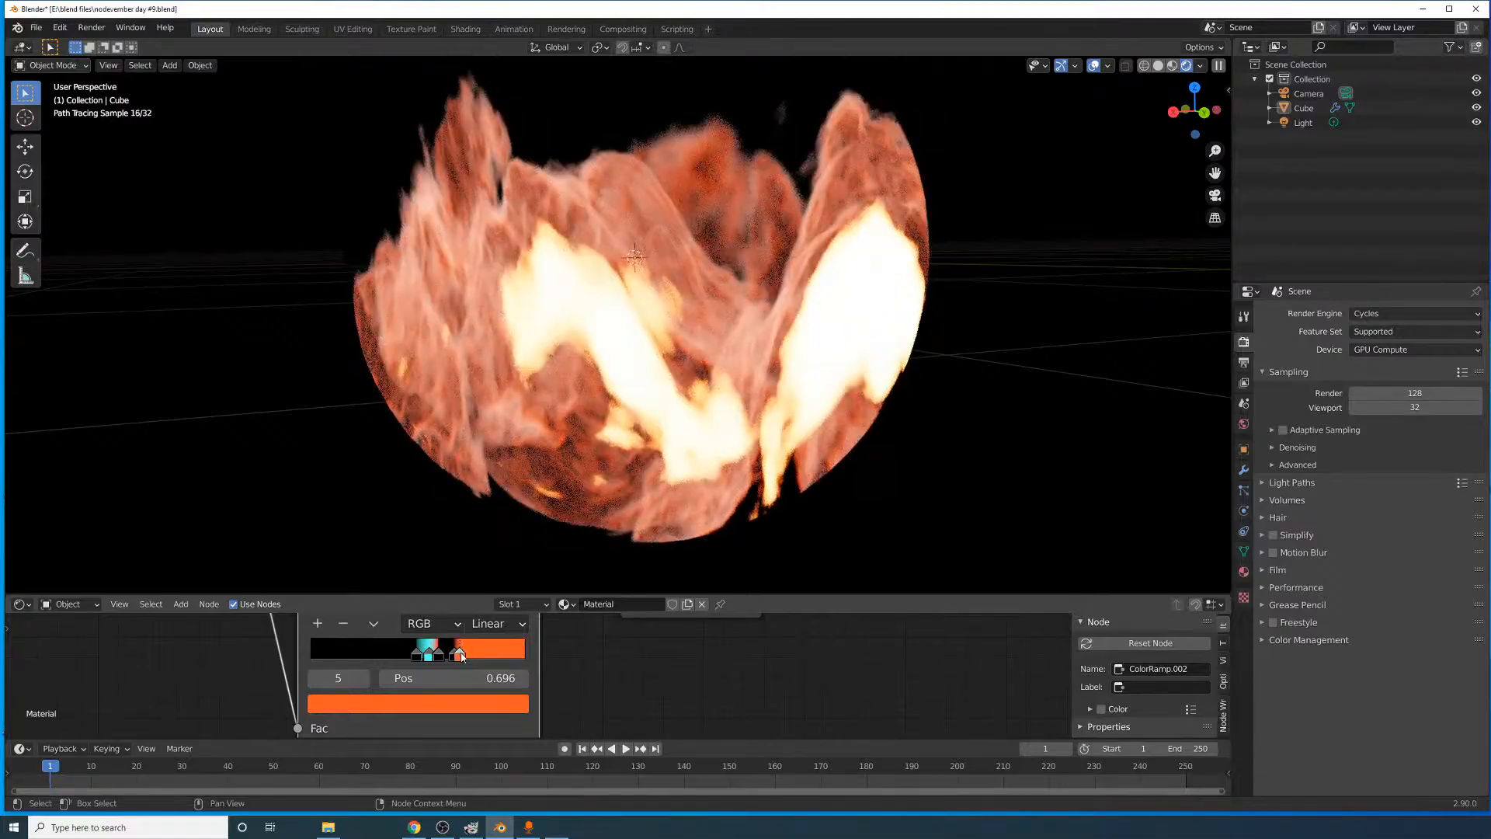
- Darken the lowest ColorRamp's bright orange end stop to black
middle_click_drag(793, 372, 911, 466)
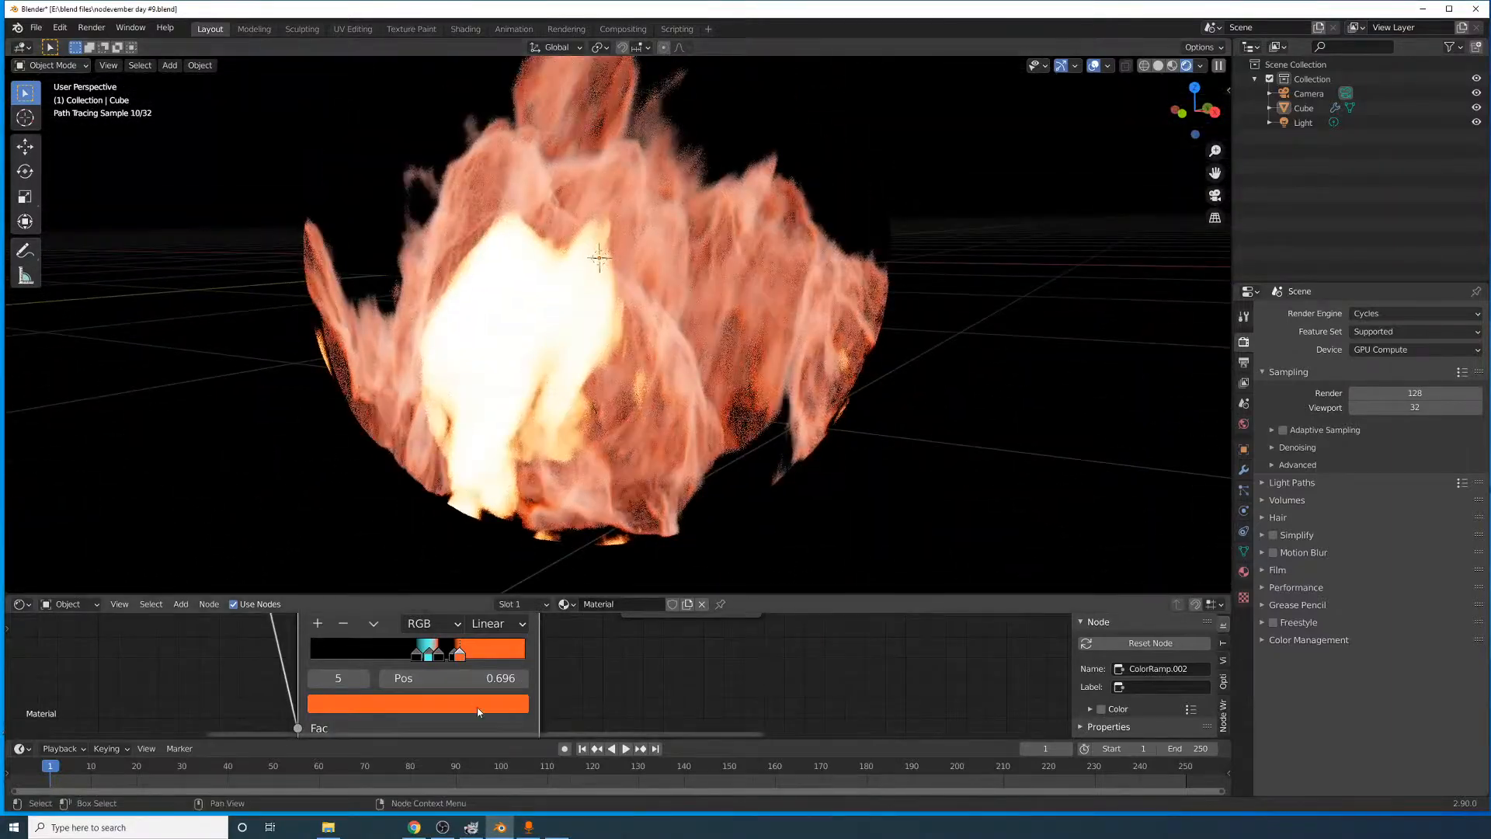
left_click(479, 712)
mouse_move(418, 513)
left_mouse_down()
mouse_move(408, 478)
mouse_move(337, 464)
mouse_move(344, 516)
mouse_move(376, 550)
left_mouse_up()
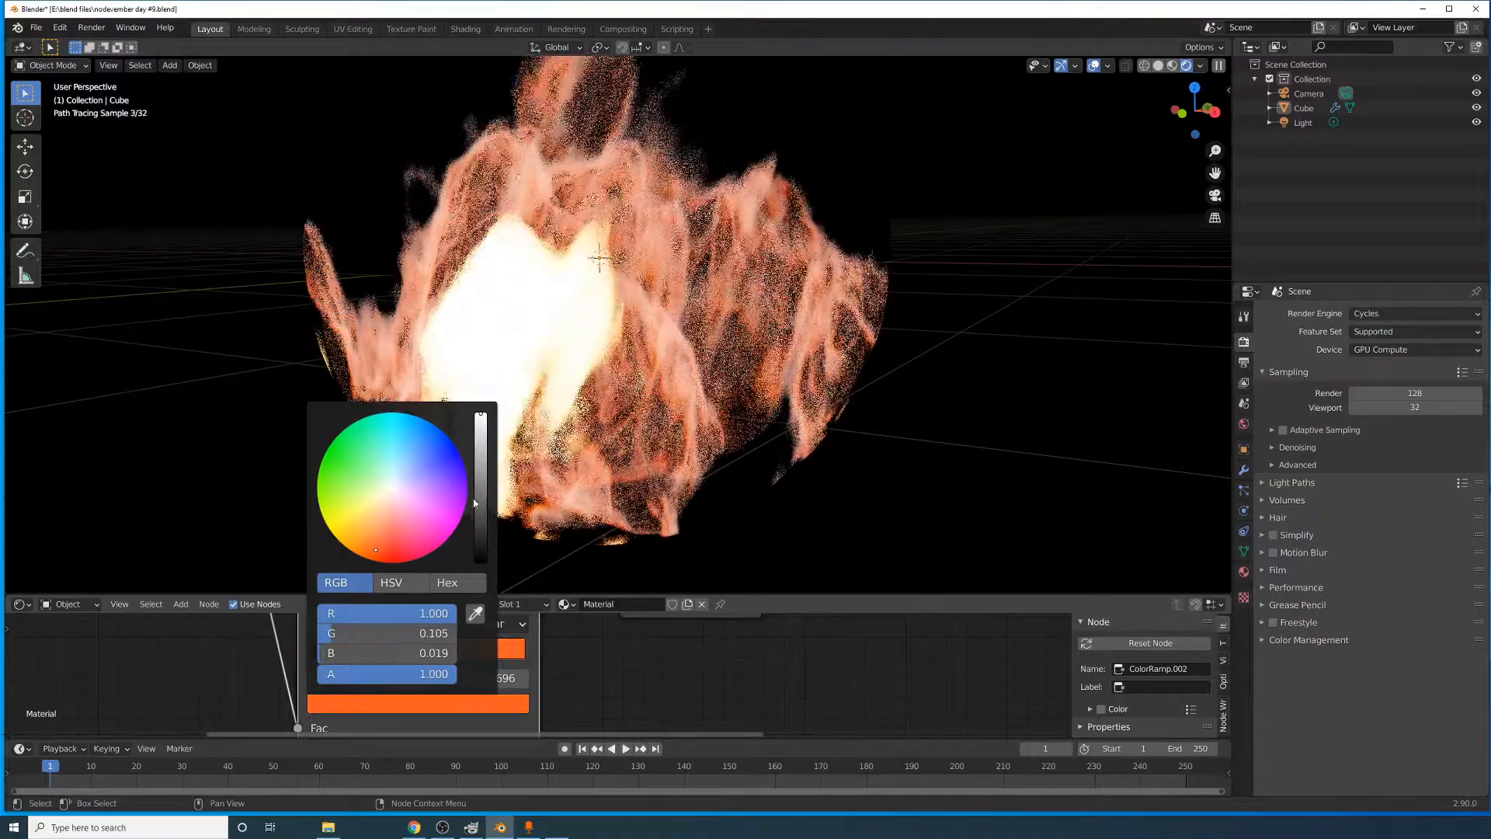
left_click_drag(474, 503, 480, 561)
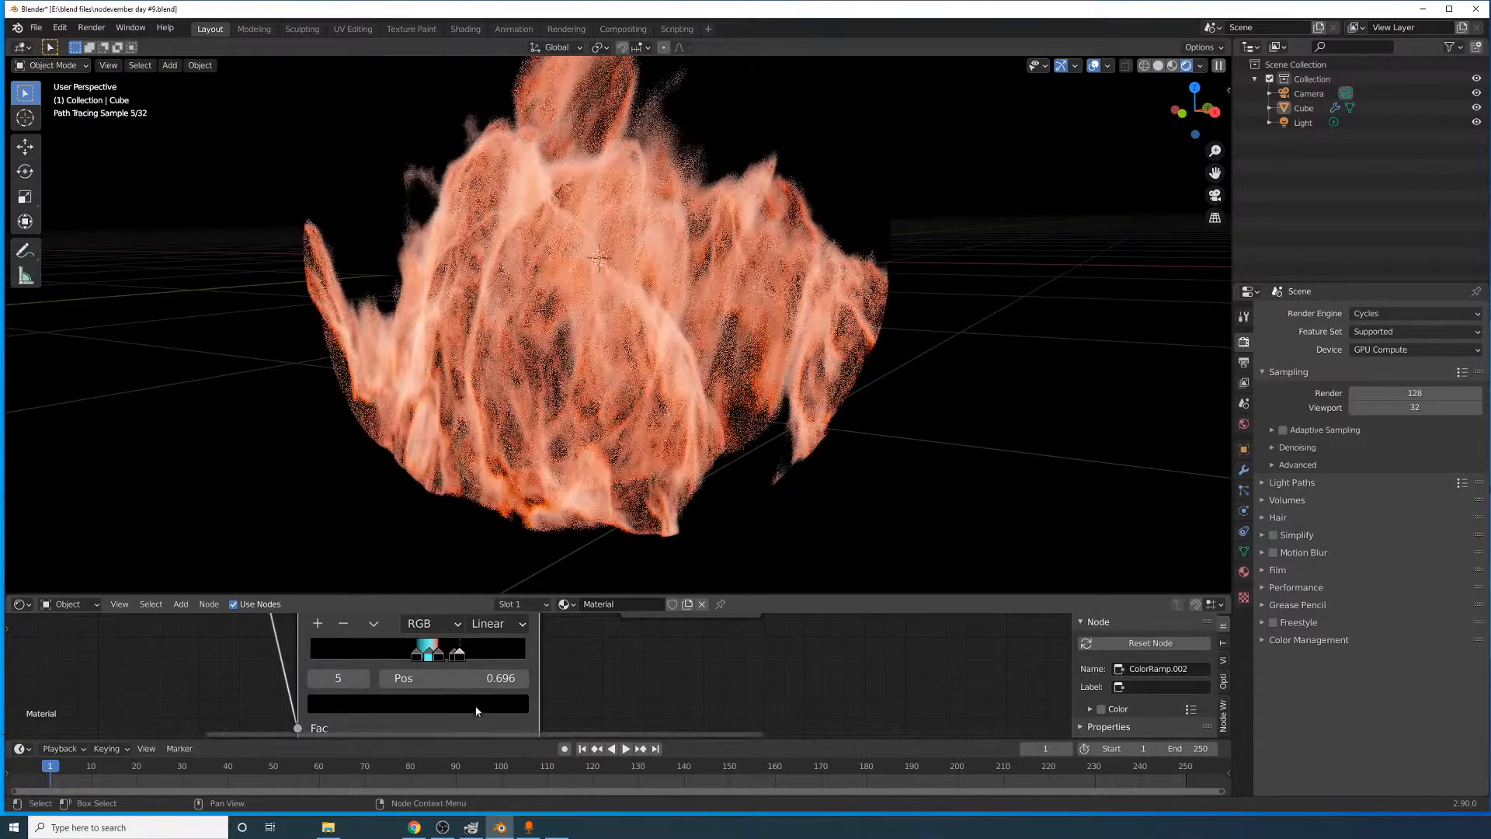
- Try magenta on the lowest ColorRamp's end stop, and recolour it light green with R 0.265, G 1.000 and B 0.420
left_click(454, 696)
left_click_drag(481, 561, 481, 491)
left_click_drag(481, 497, 480, 561)
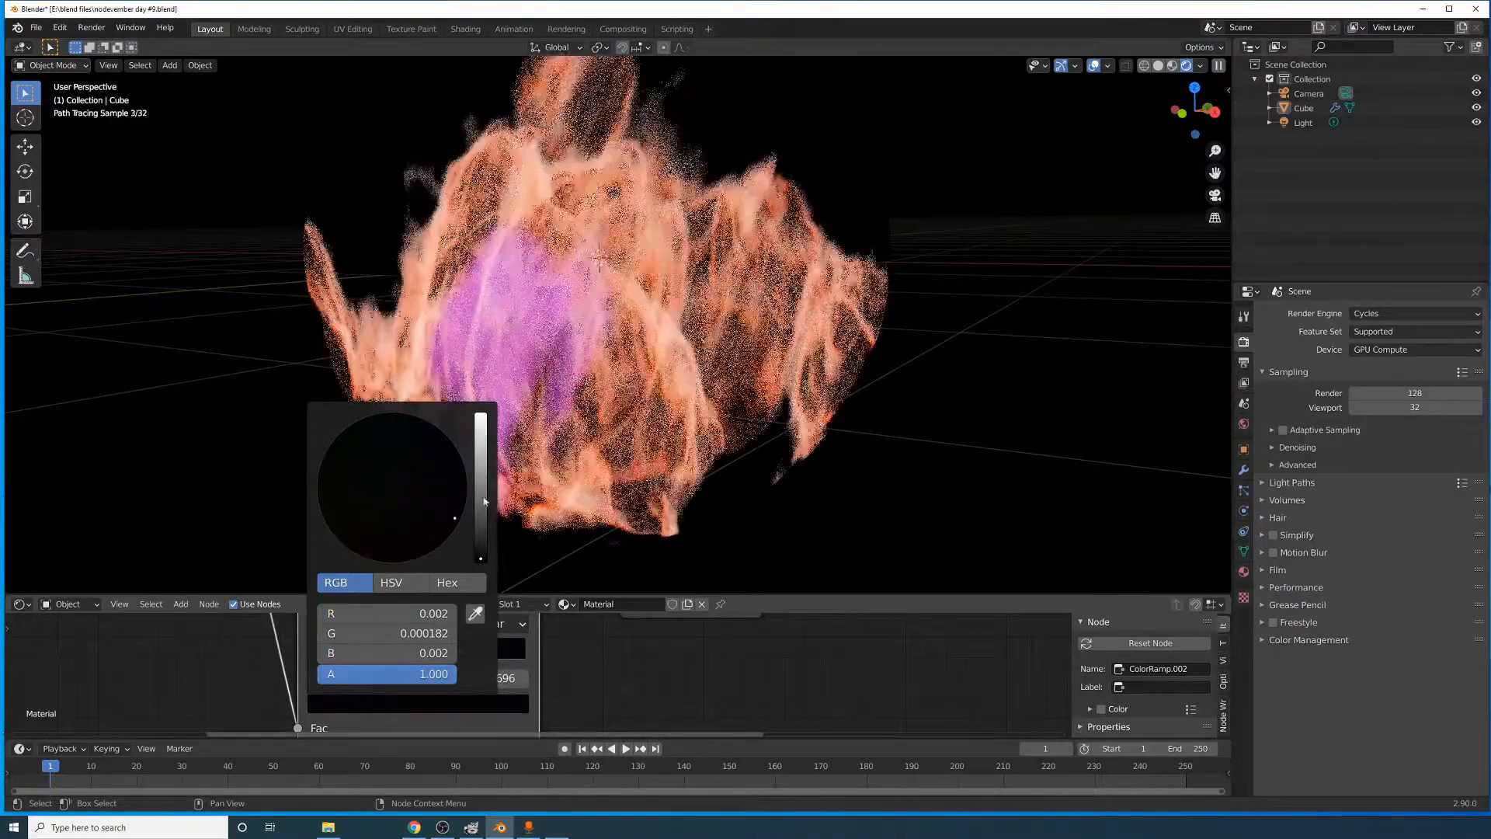
left_click_drag(484, 501, 481, 415)
middle_click_drag(482, 418, 498, 424)
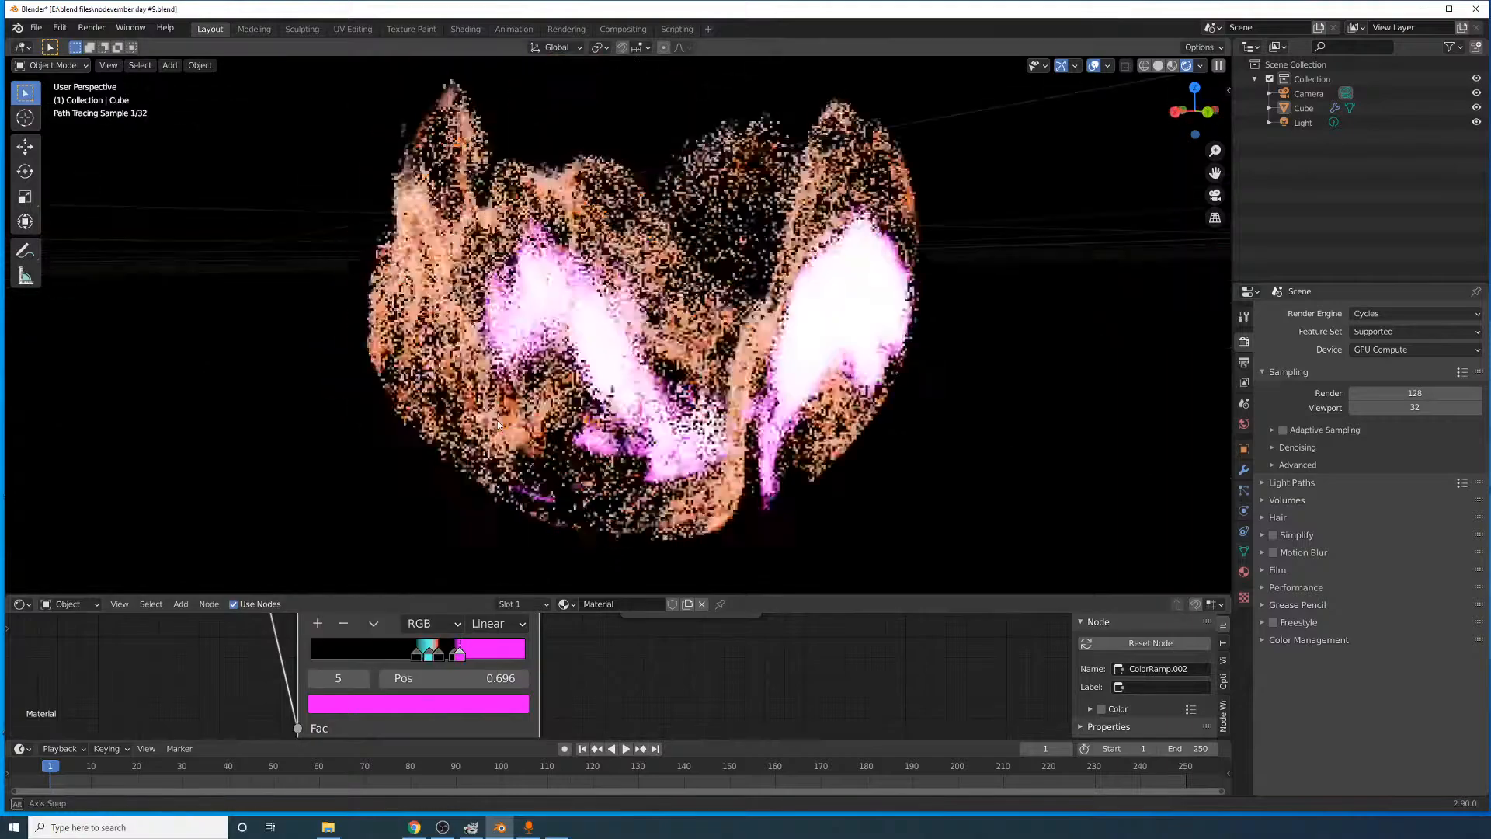
left_click(437, 703)
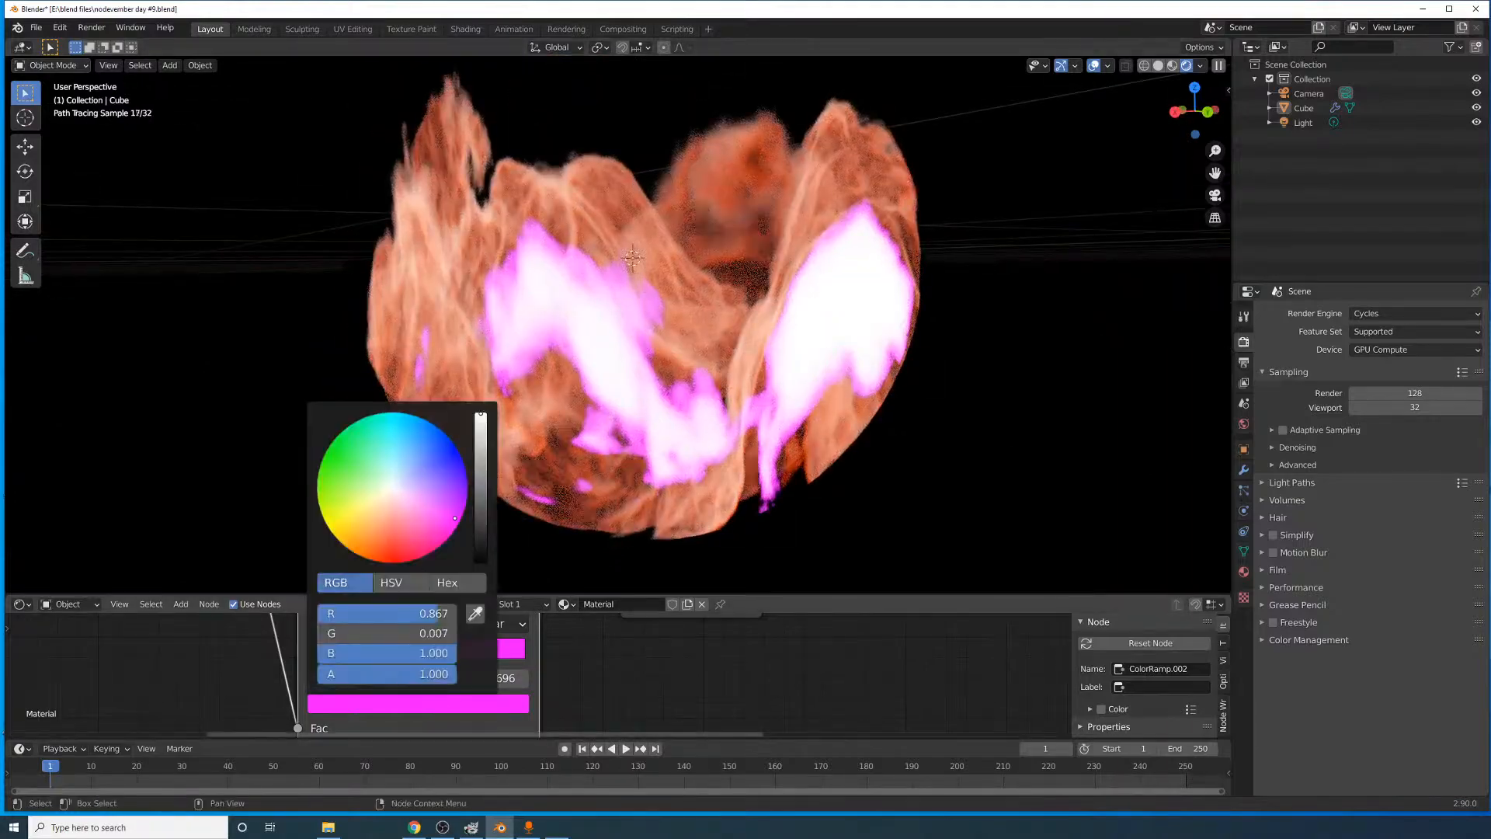
left_click(369, 463)
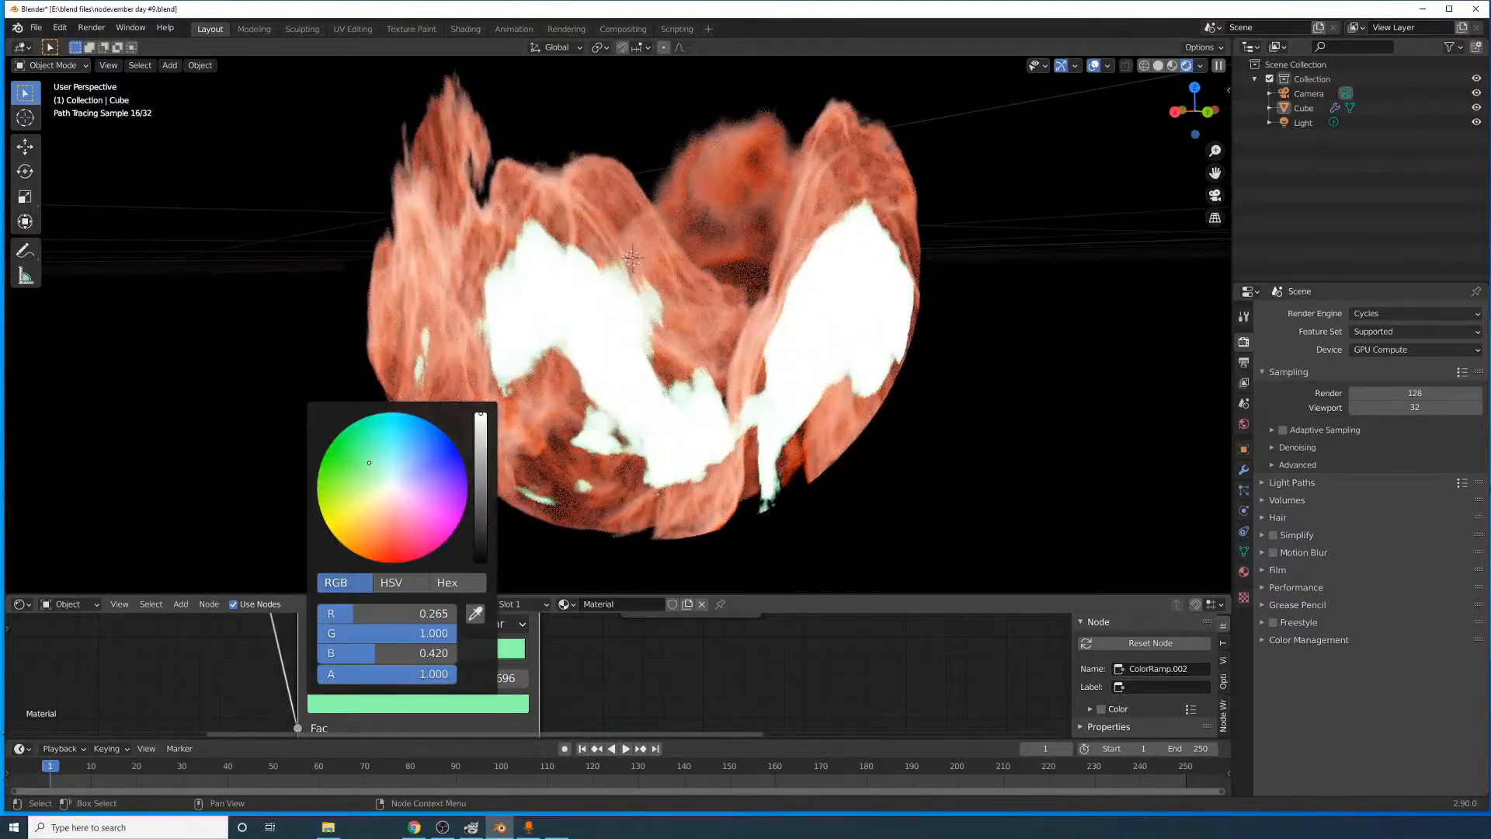
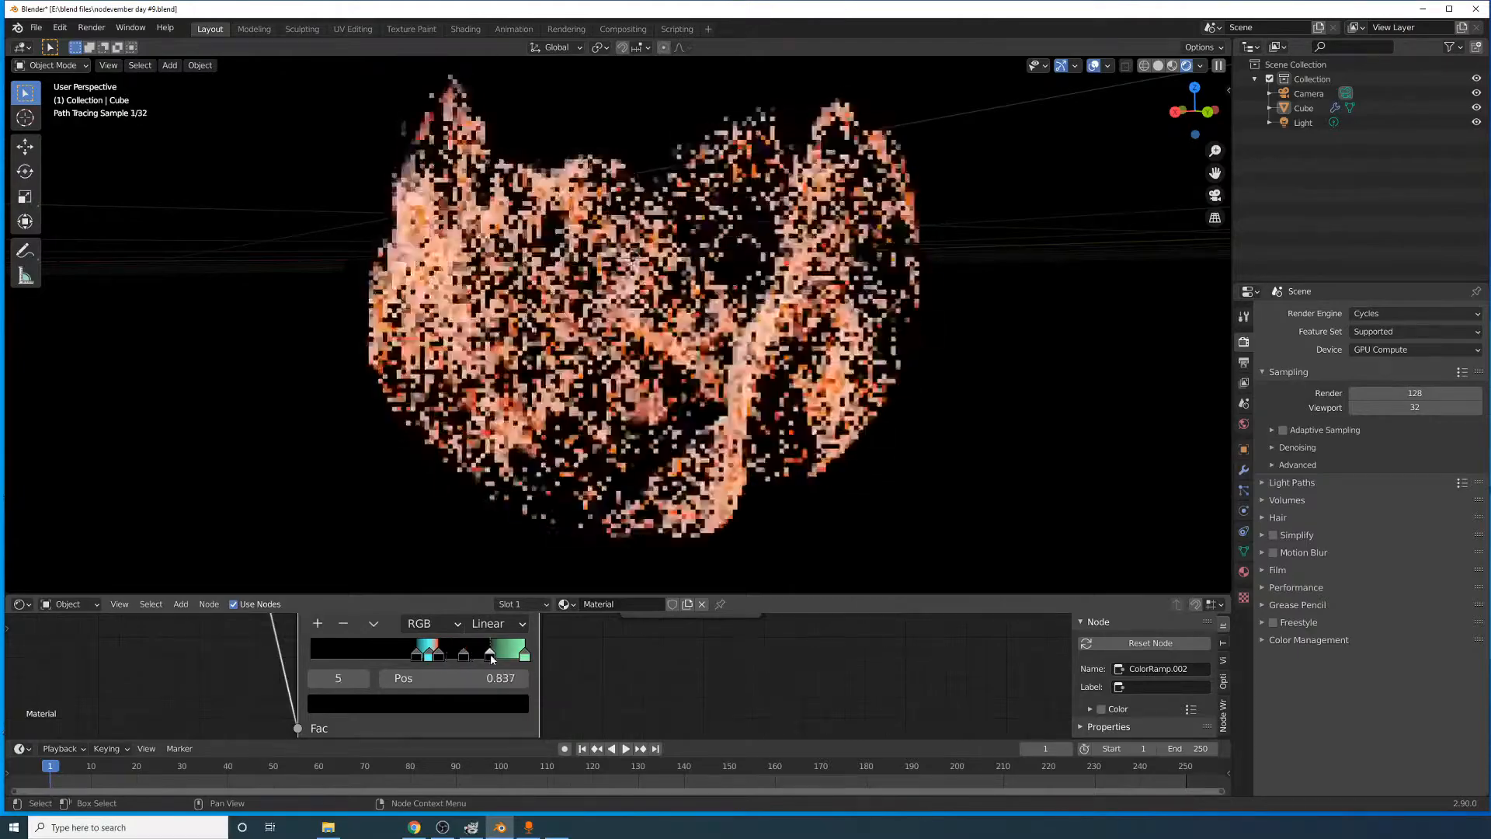
- Sample the end stop's green onto the black stop at 0.837 and darken it to R 0.007, G 0.017, B 0.009
left_click(473, 700)
left_click(487, 627)
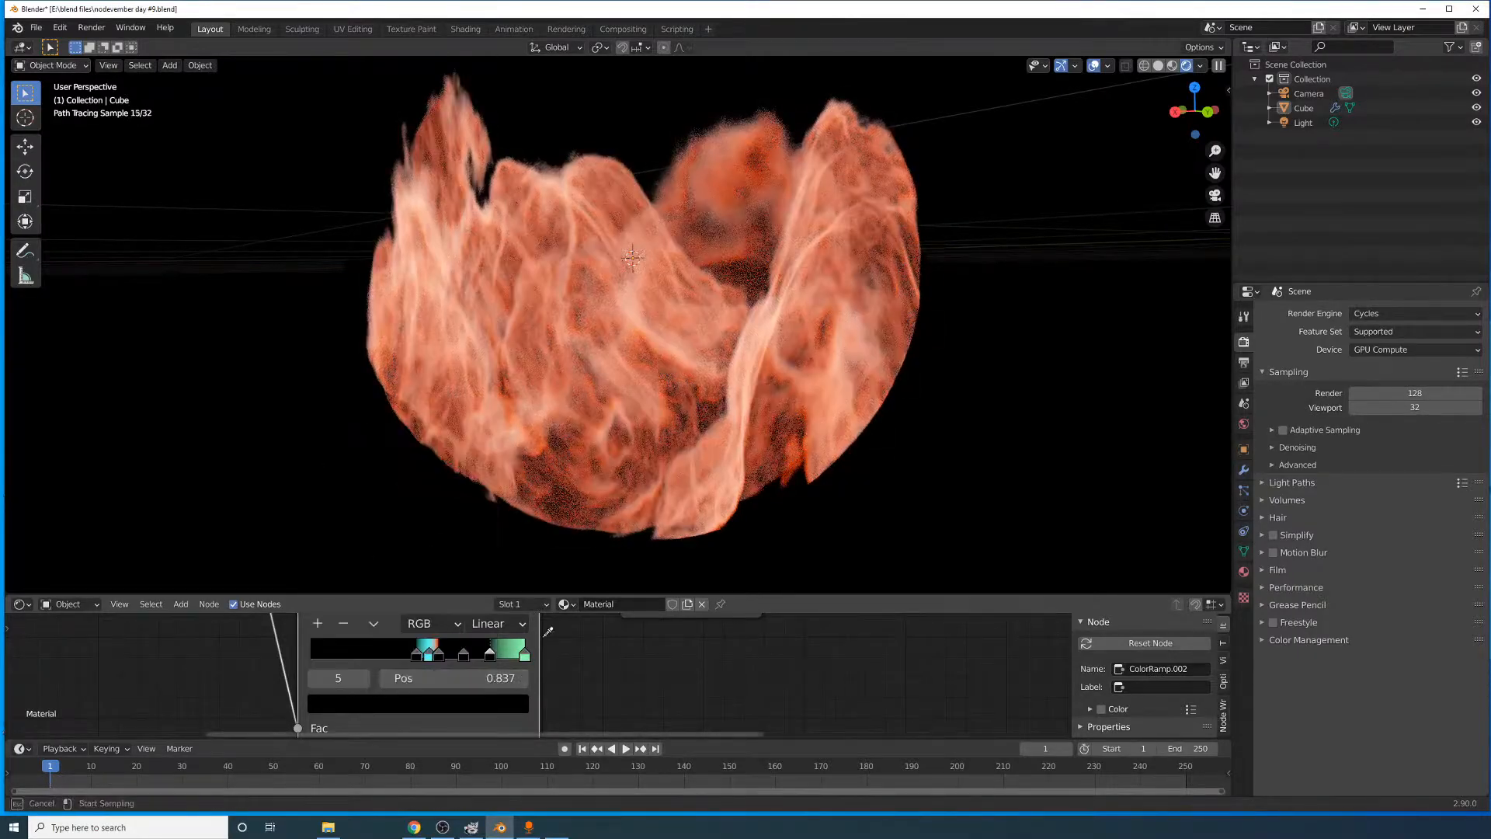
left_click(529, 656)
left_click(487, 703)
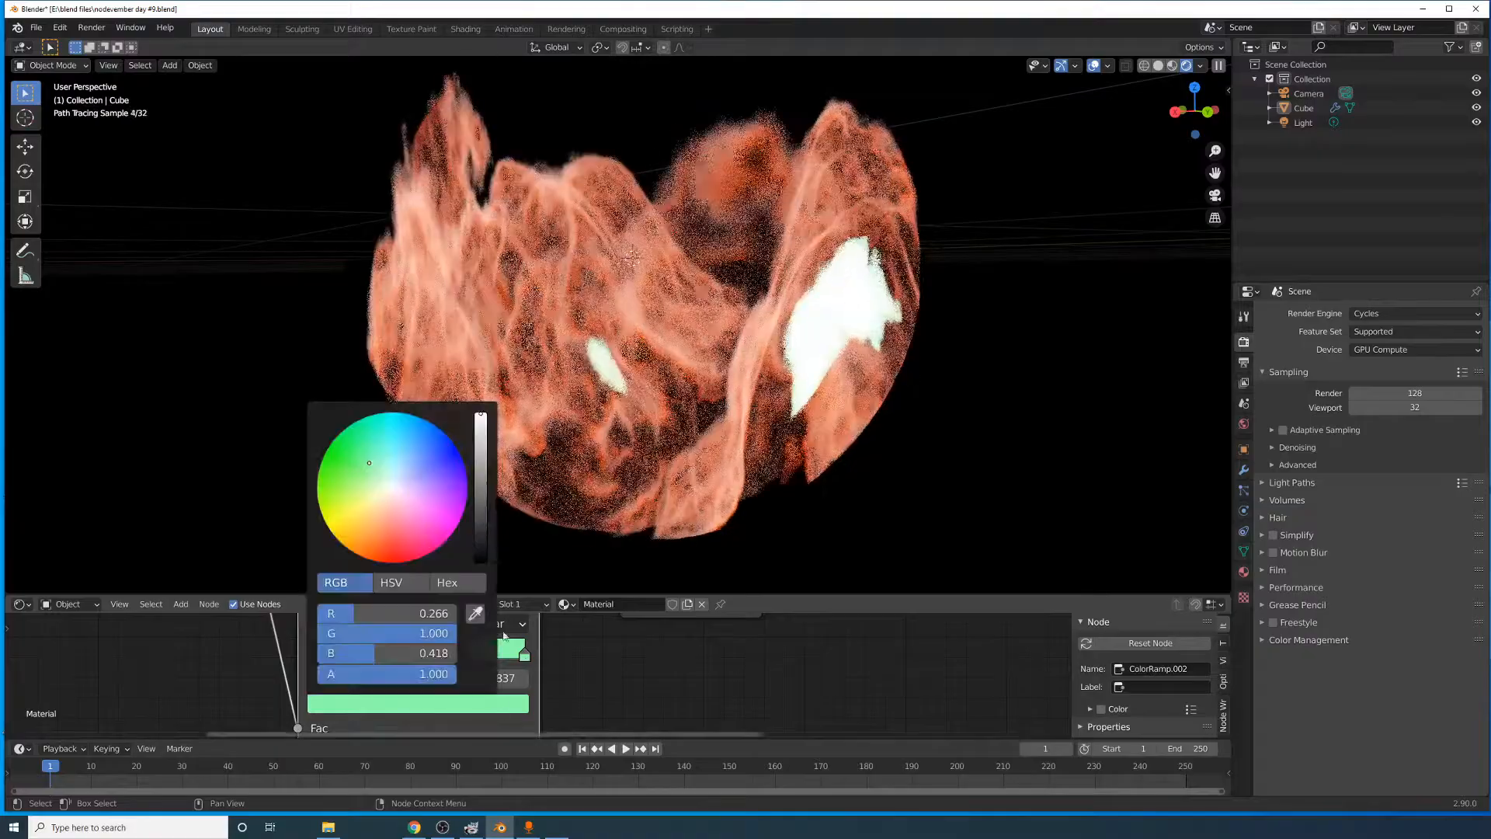
left_click_drag(481, 435, 481, 542)
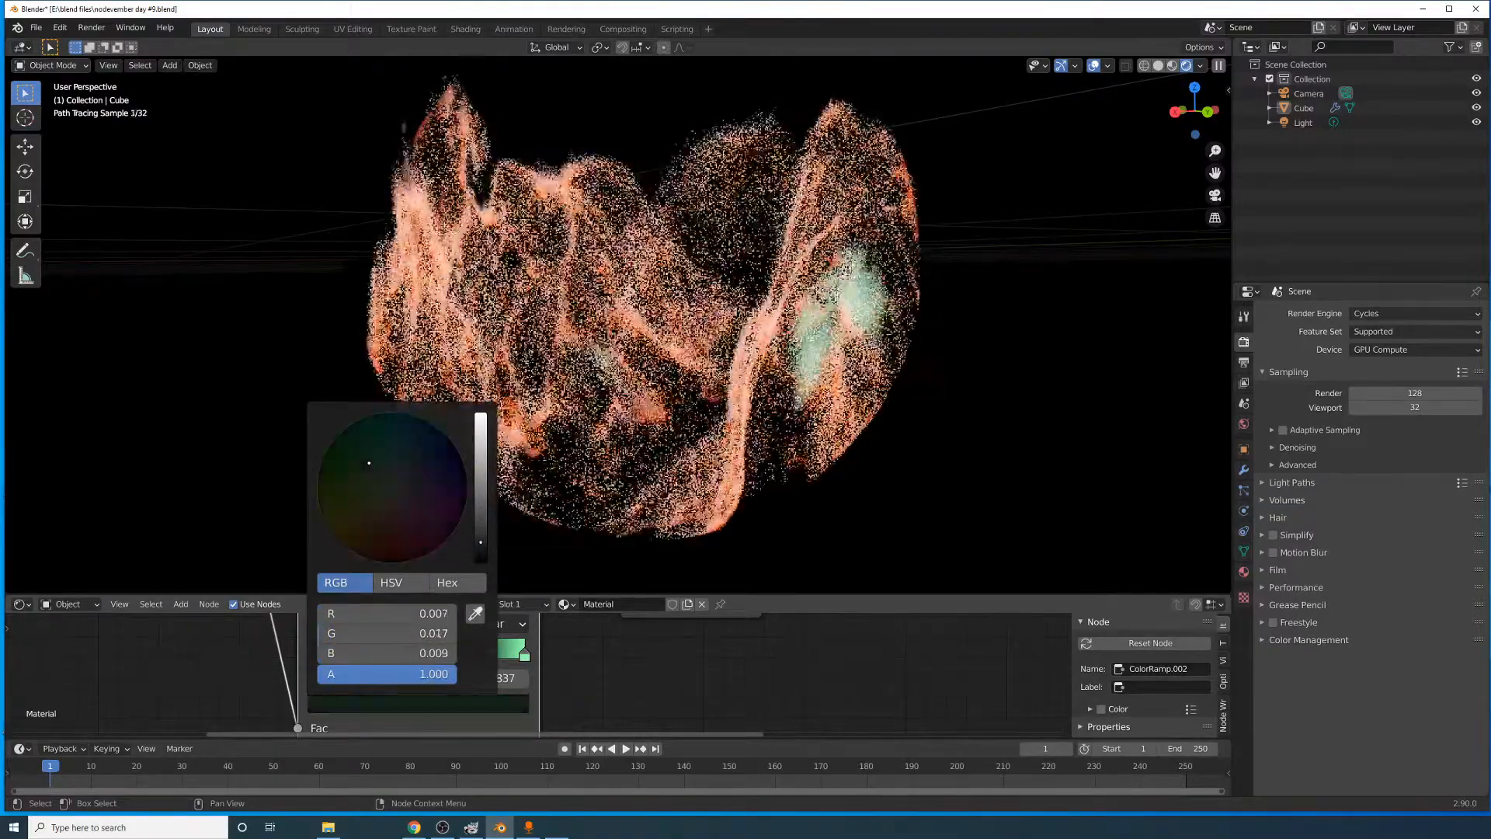
- Shift the lowest ColorRamp's light green stop inward from the end and move the dark green stop to 0.739
left_click(499, 655)
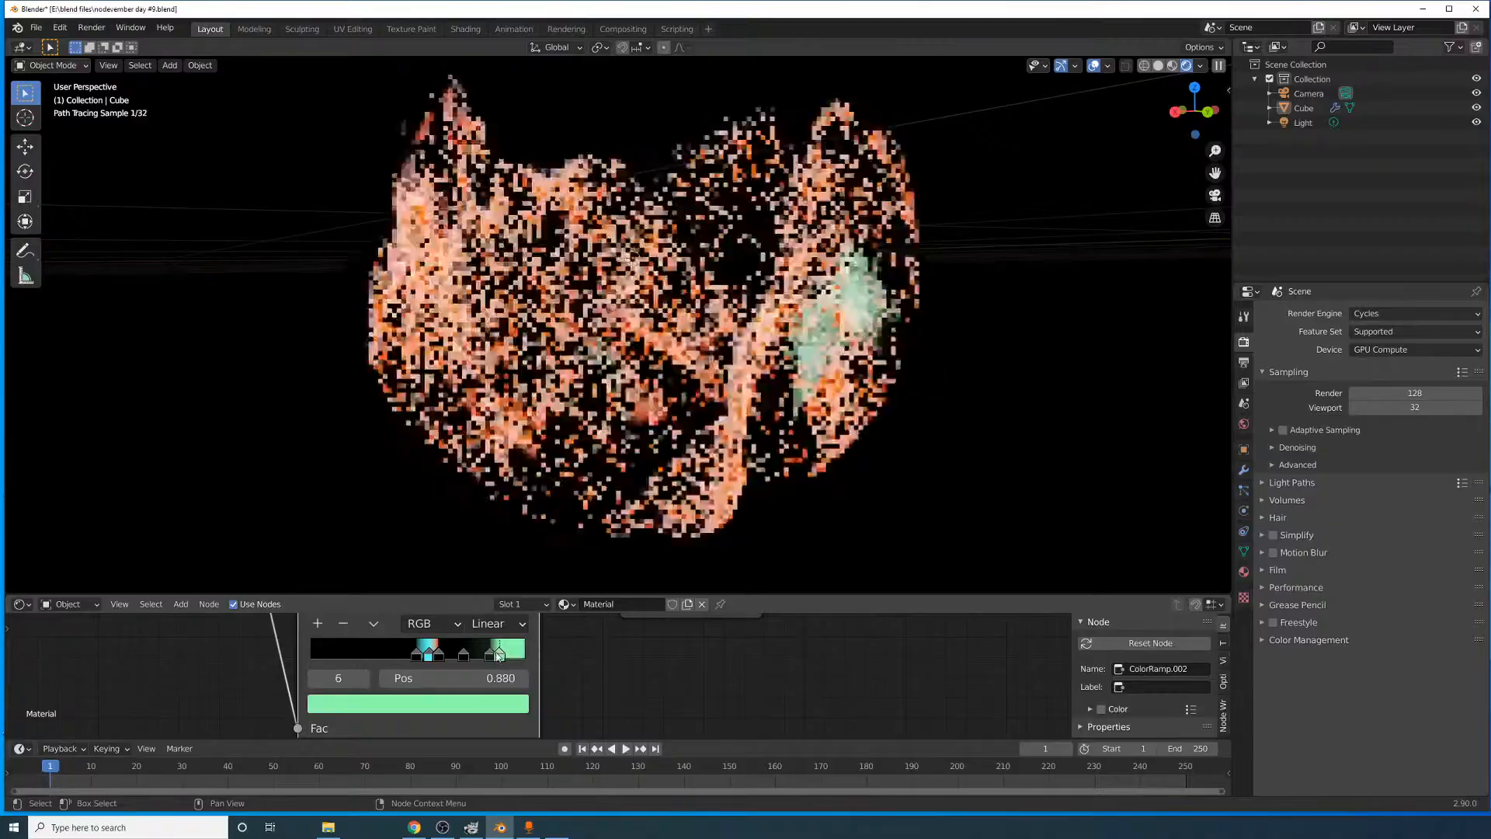
left_click_drag(499, 657, 504, 655)
left_click(467, 656)
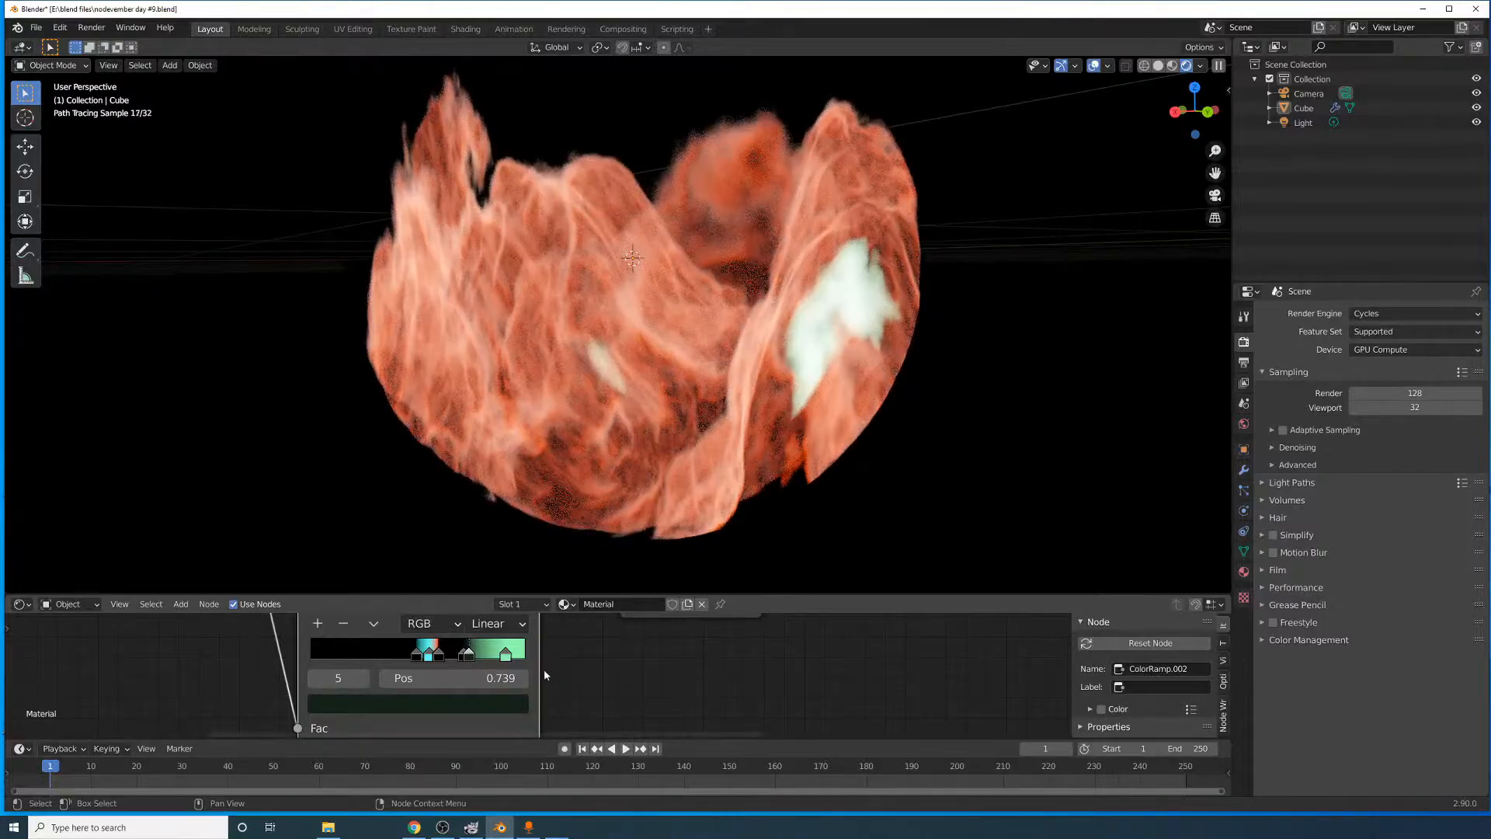
- Remove the two green stops from the lowest ColorRamp and put the remaining black end stop at 1.000
left_click(343, 624)
left_click(343, 624)
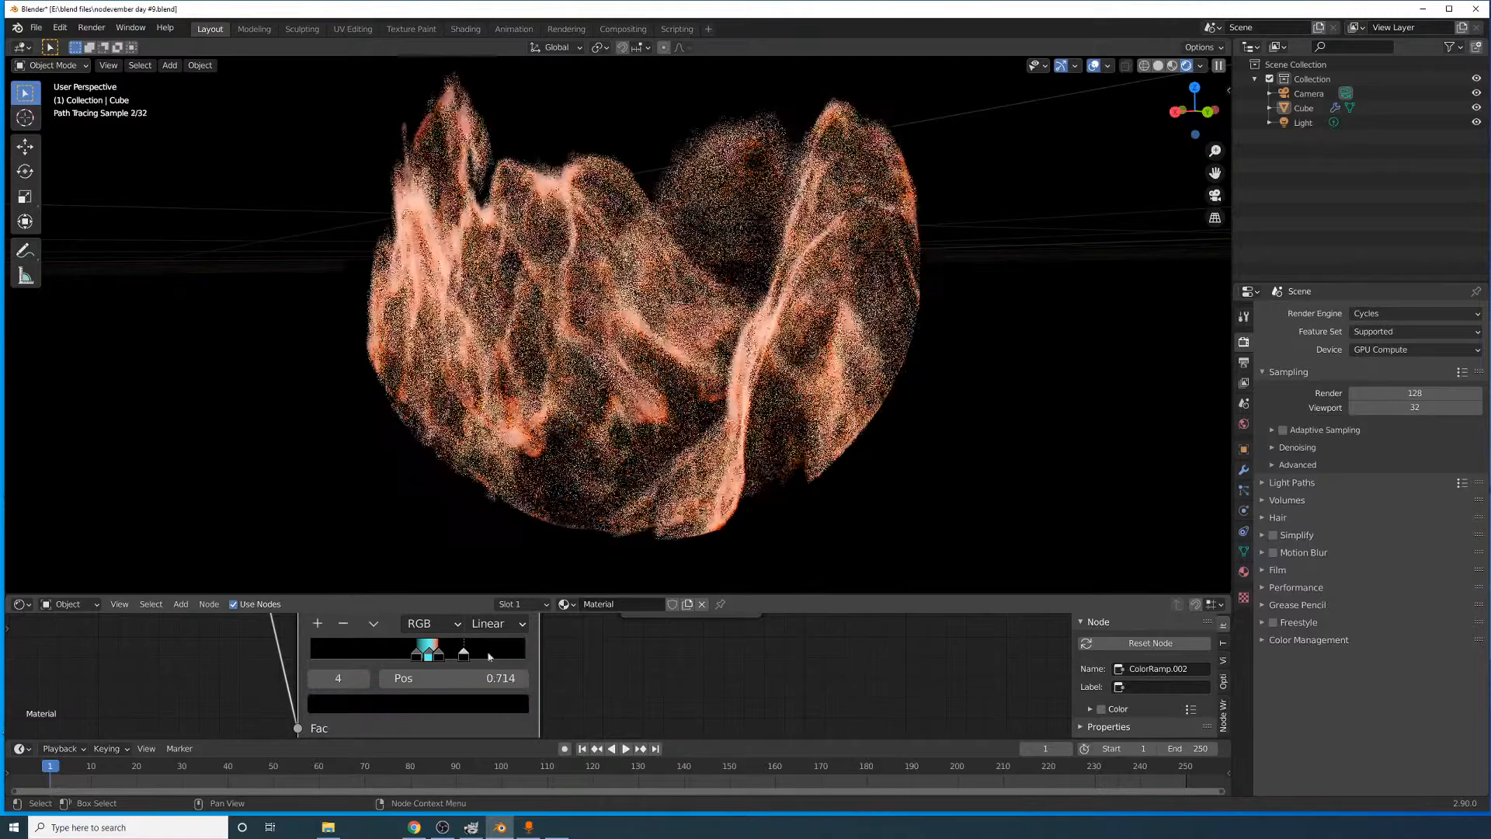
left_click_drag(489, 656, 459, 656)
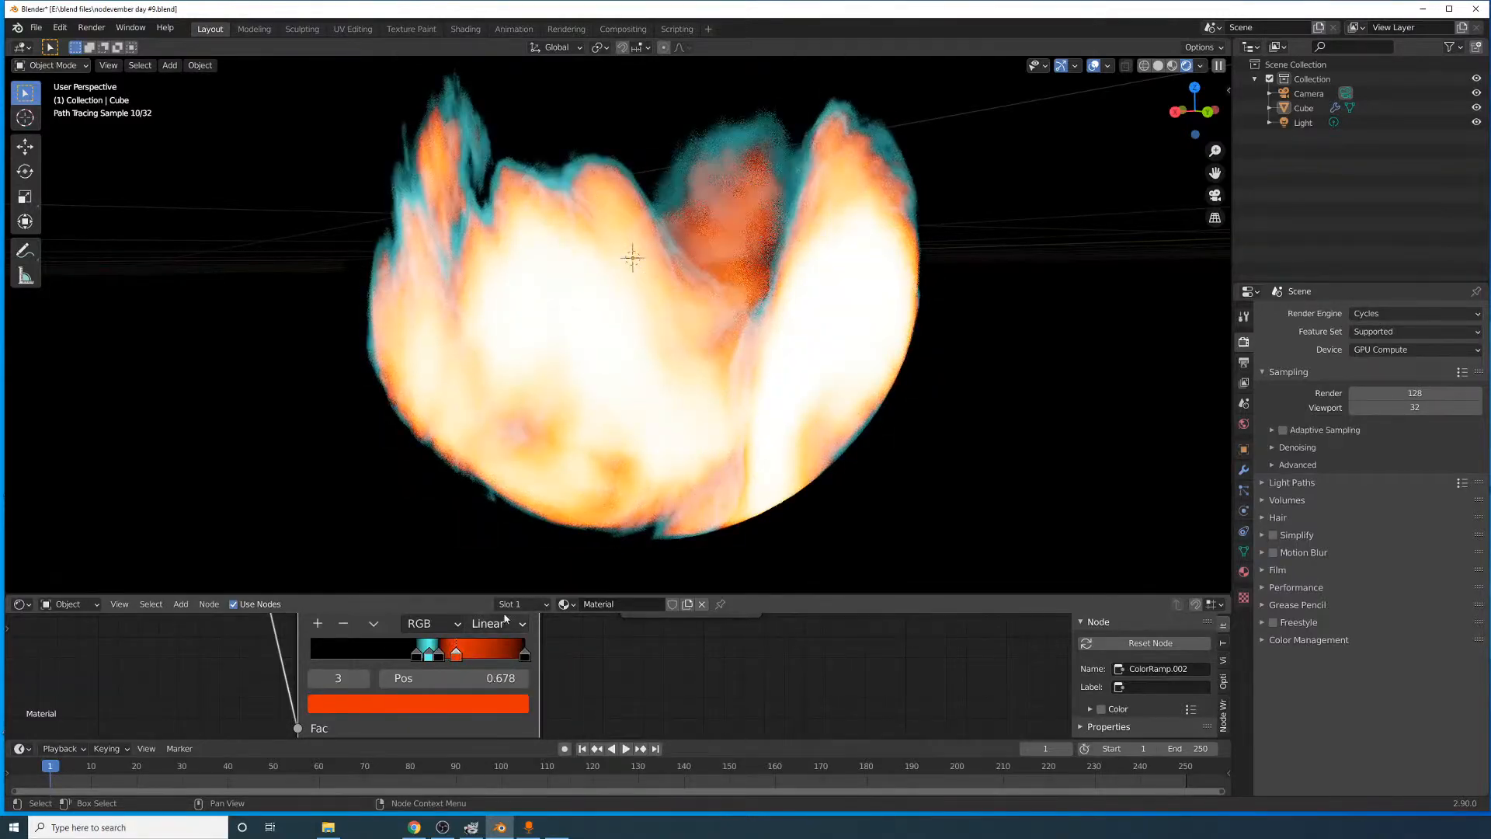
key("ctrl+z")
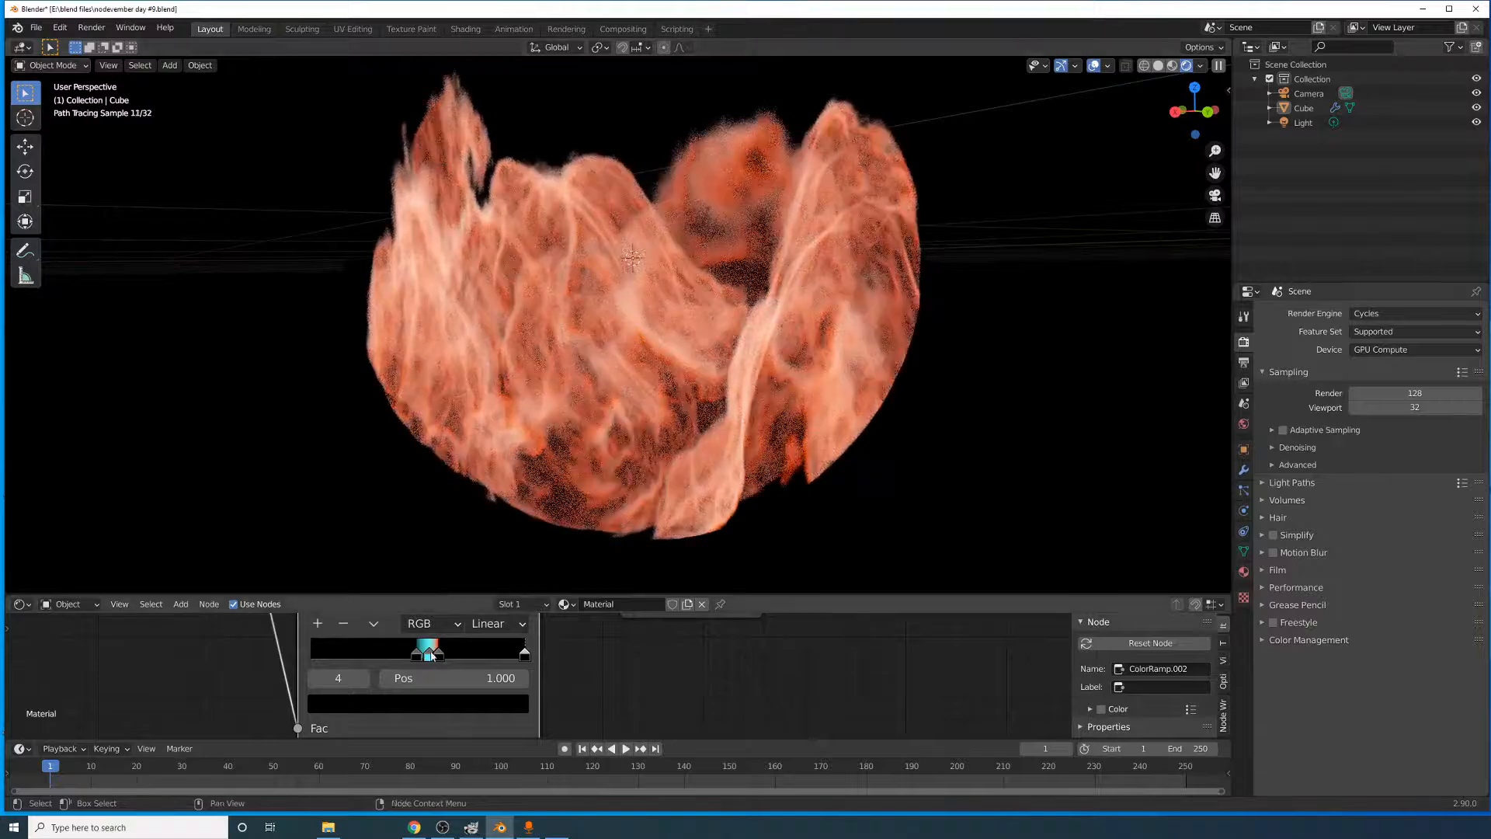
- Try moving the lowest ColorRamp's red-orange stop up and its neighbouring black stop to 0.591, and undo these moves
mouse_move(440, 657)
left_mouse_down()
mouse_move(518, 663)
mouse_move(432, 660)
left_mouse_up()
key("ctrl+z")
key("ctrl+z")
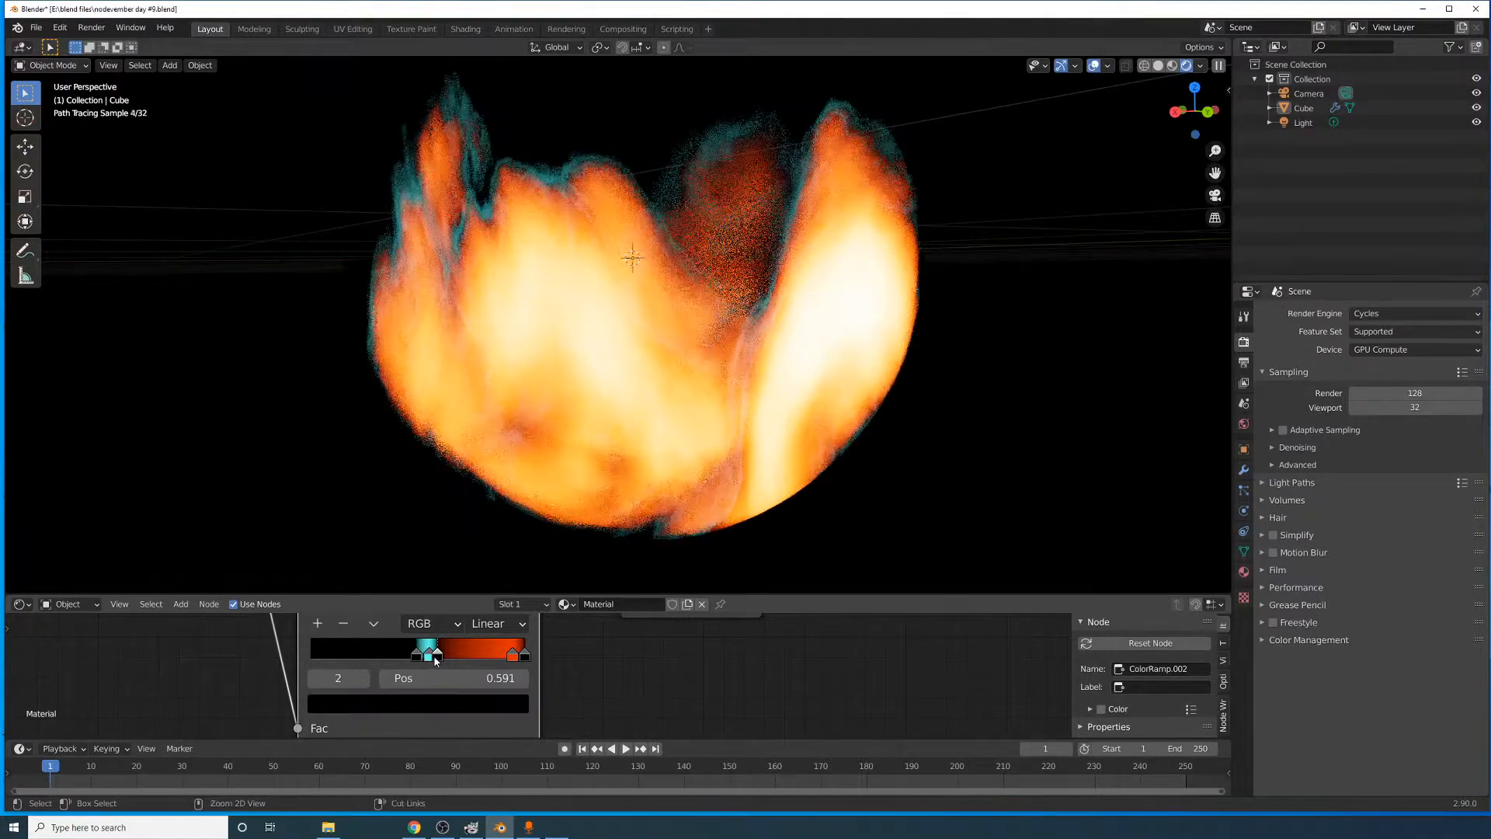
key("ctrl+z")
- Duplicate the lowest ColorRamp, place the unconnected copy well before the other nodes, and save the file
scroll(579, 646, "down", 3)
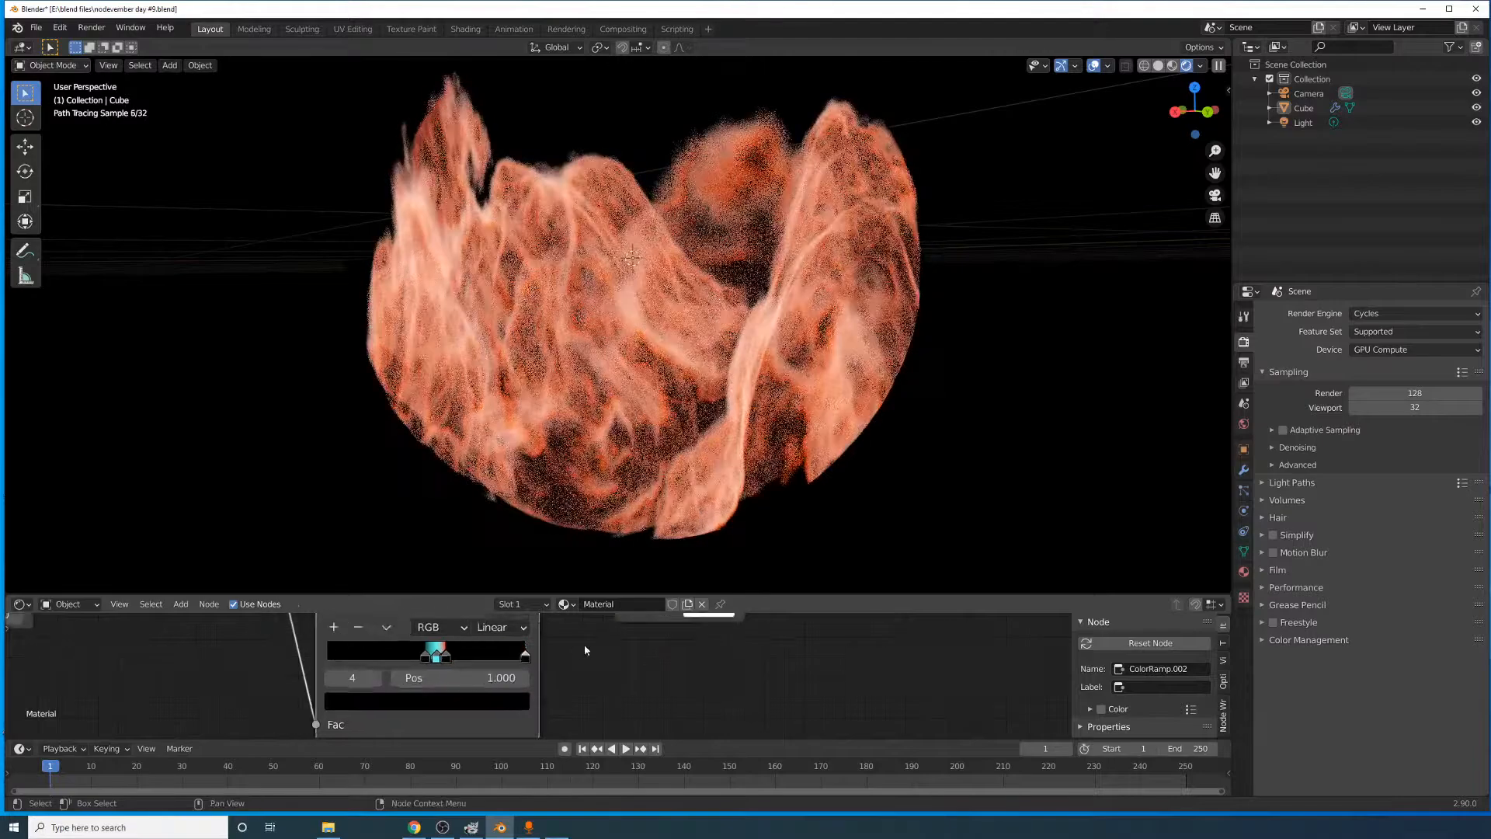
scroll(699, 638, "down", 3)
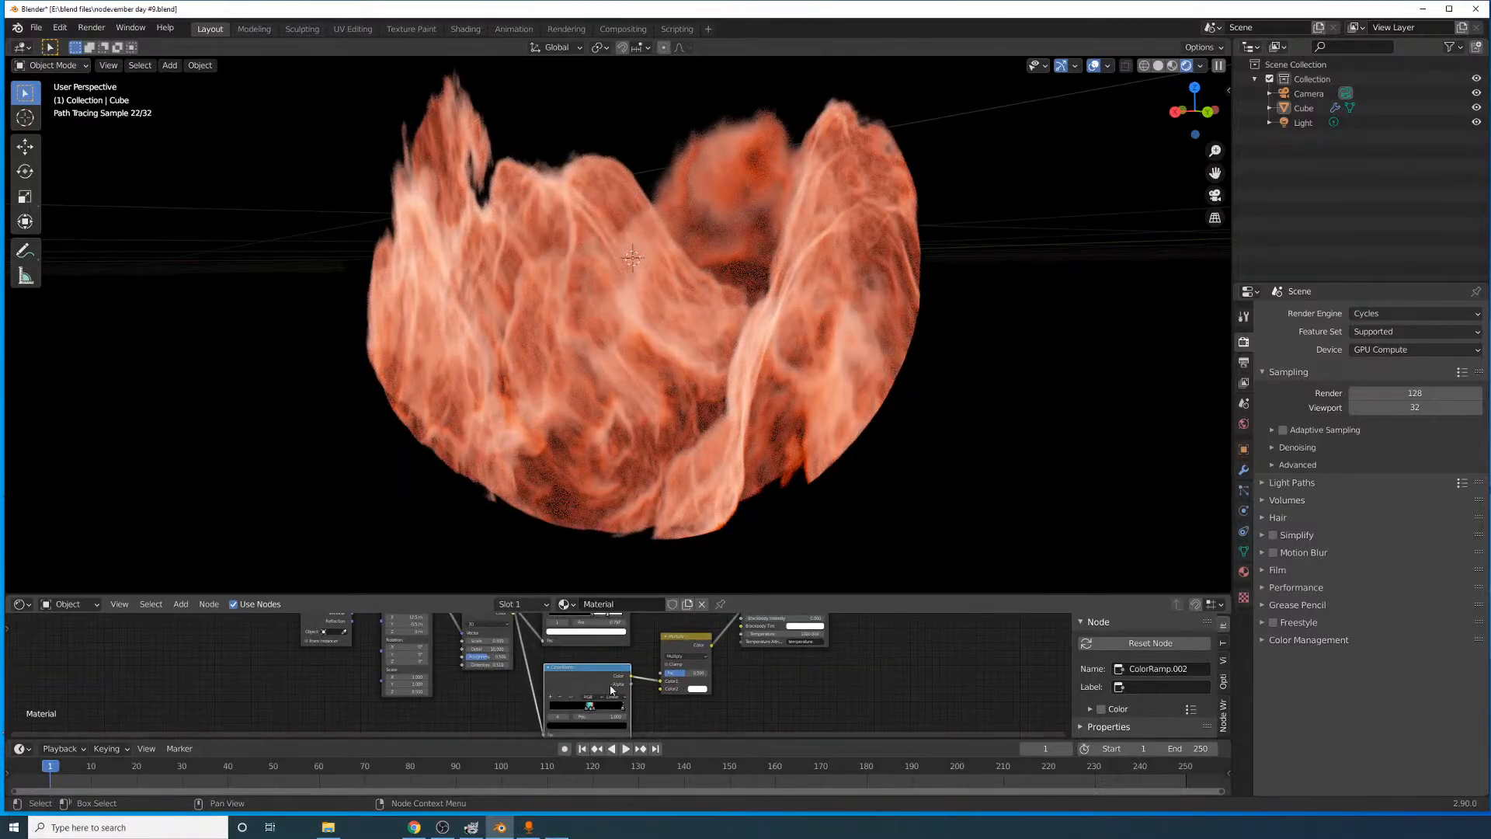
key("shift+d")
left_click(208, 672)
scroll(575, 693, "up", 1)
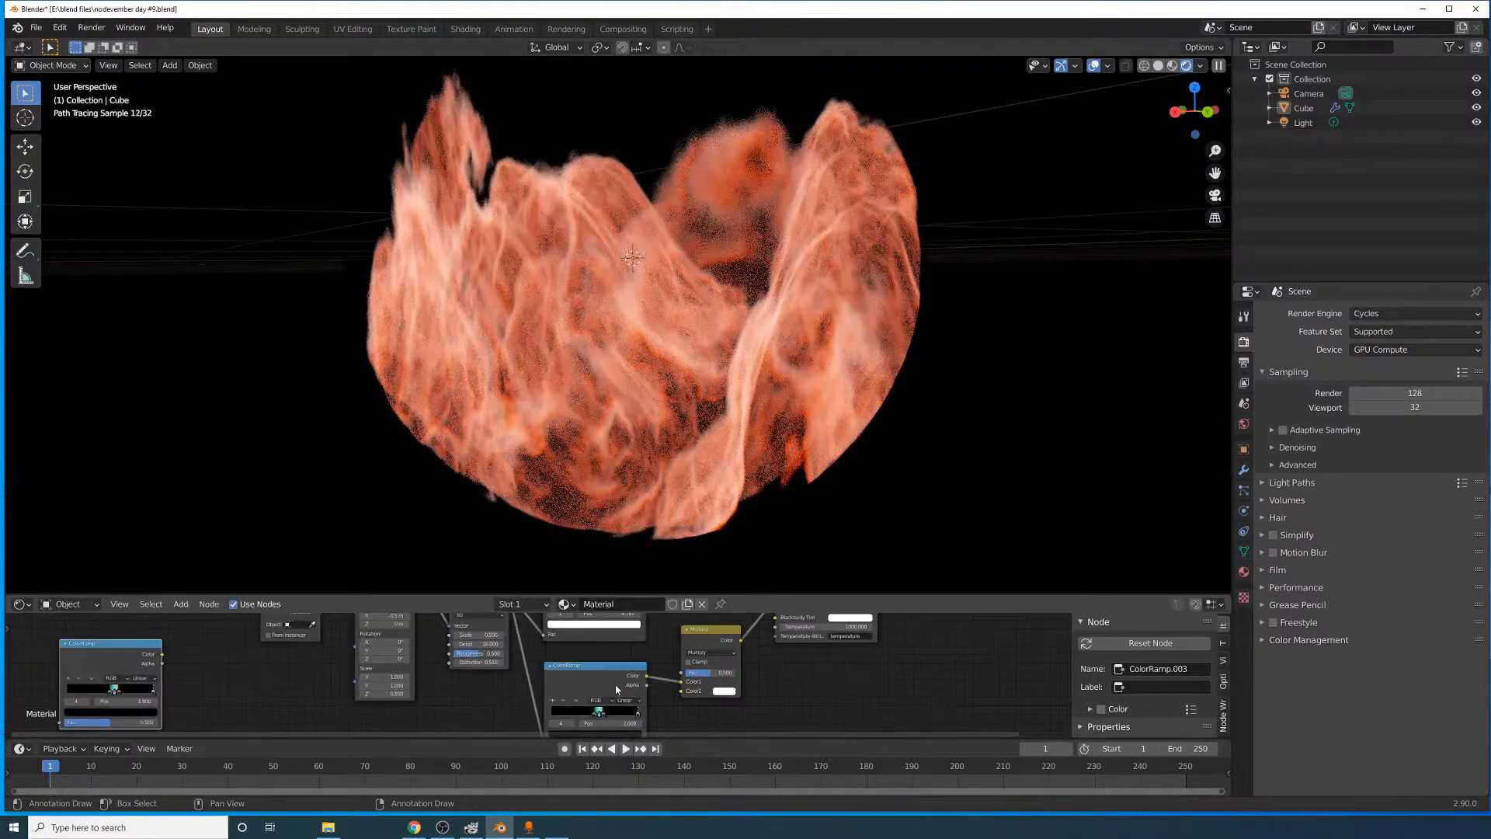
scroll(679, 686, "up", 2)
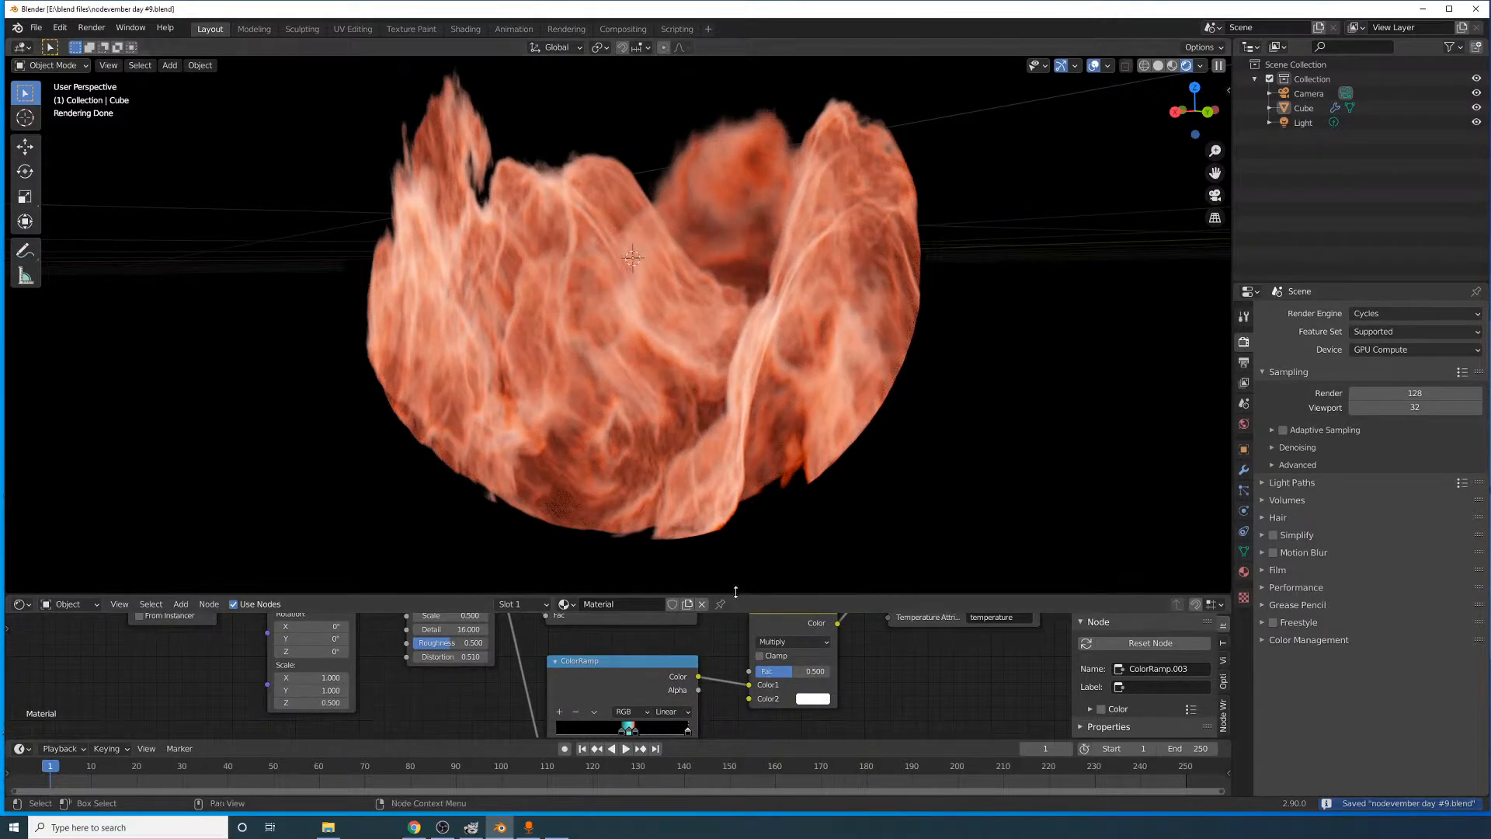
- Enlarge the node editor and set the Multiply node's Fac to 1.000
left_click_drag(735, 594, 734, 485)
scroll(715, 626, "up", 2)
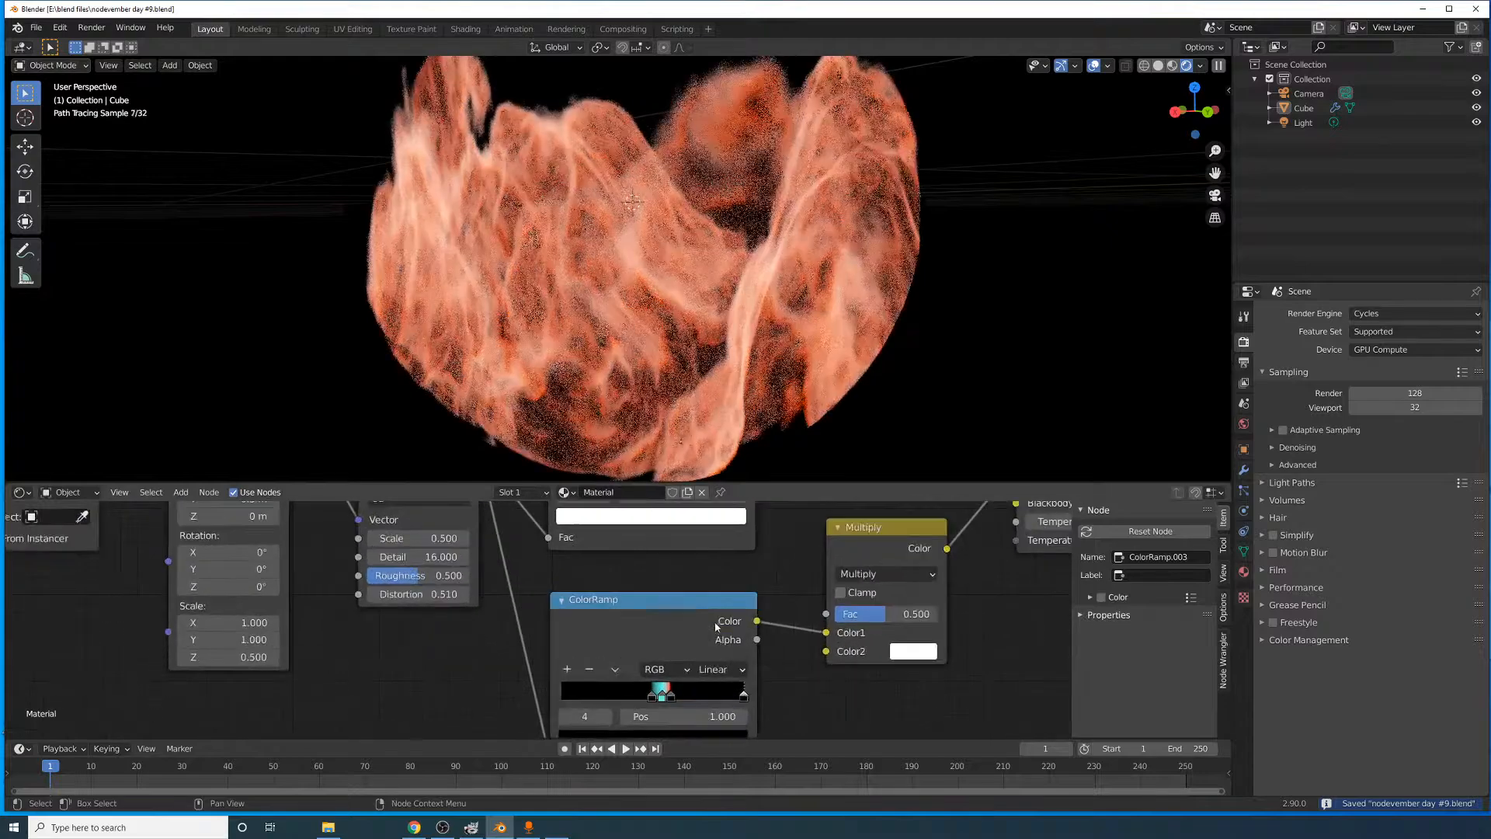
middle_click_drag(605, 571, 524, 549)
scroll(524, 550, "down", 5)
middle_click_drag(716, 580, 660, 621)
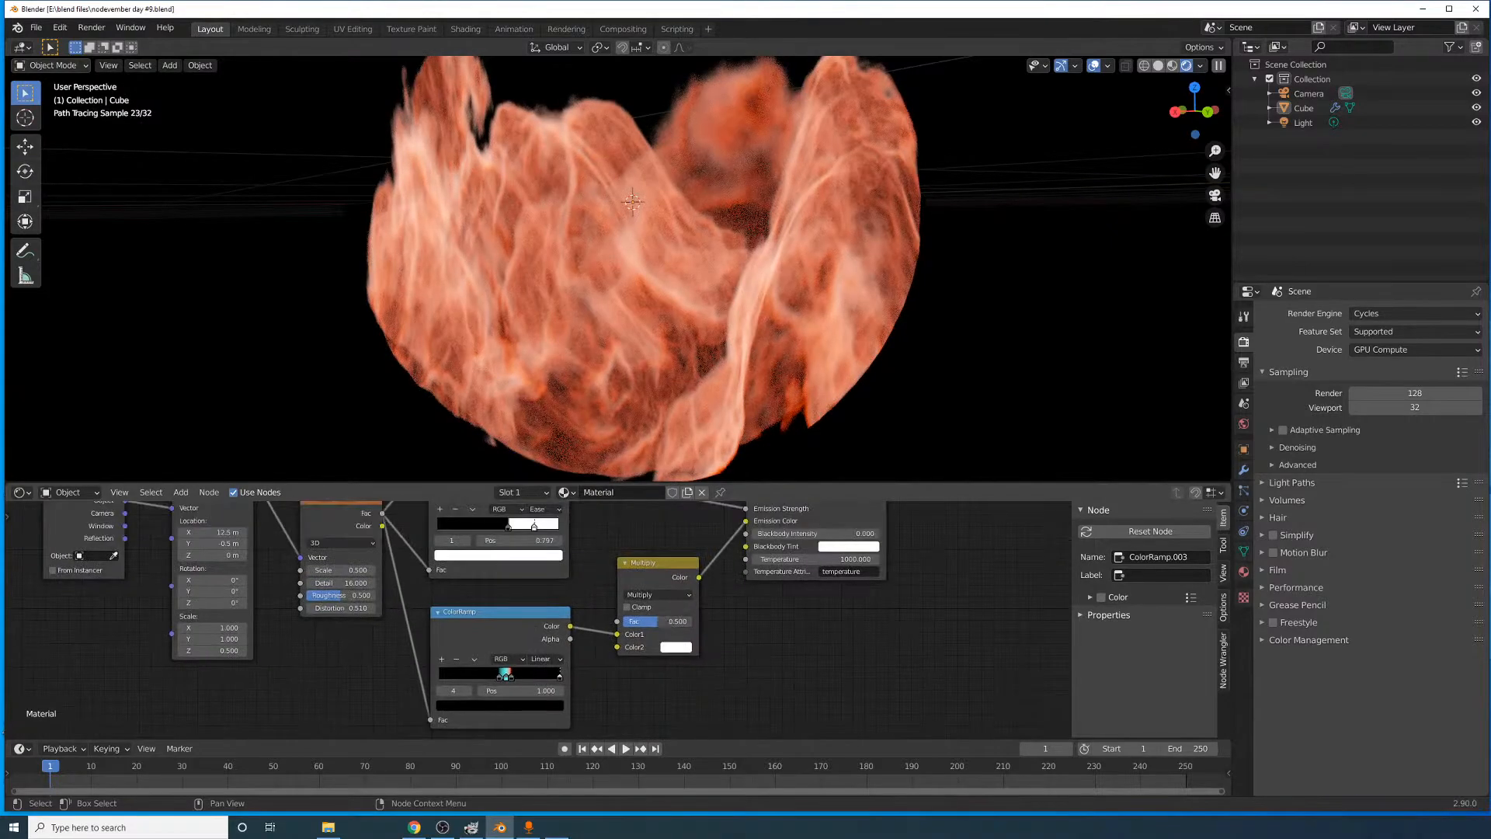
left_click_drag(660, 621, 697, 616)
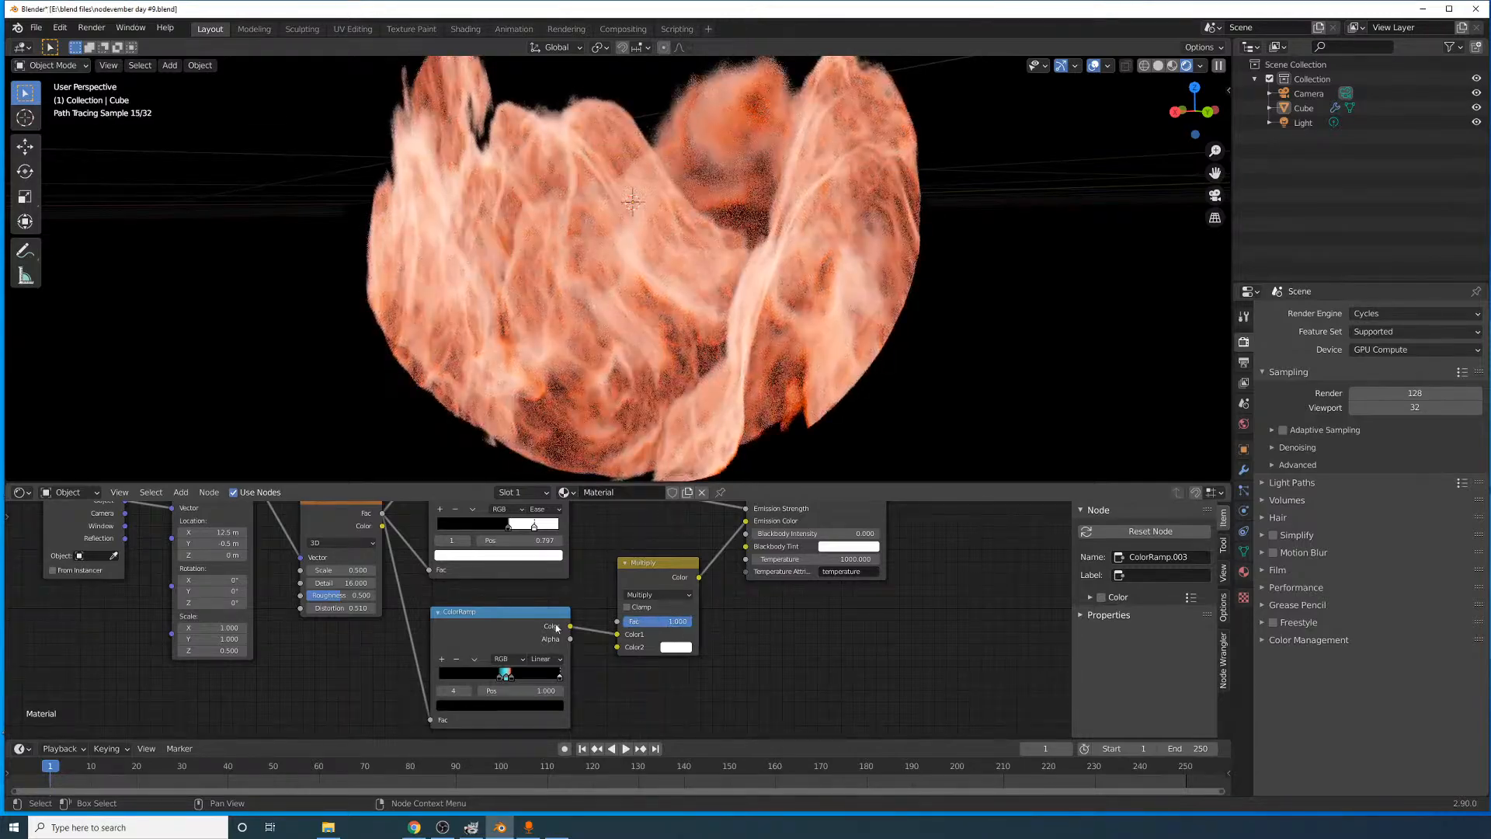
- Lower the Mapping node's Z scale to 0.200 and check the stretched volume on the whole sphere
scroll(550, 627, "up", 6)
middle_click_drag(536, 627, 837, 597)
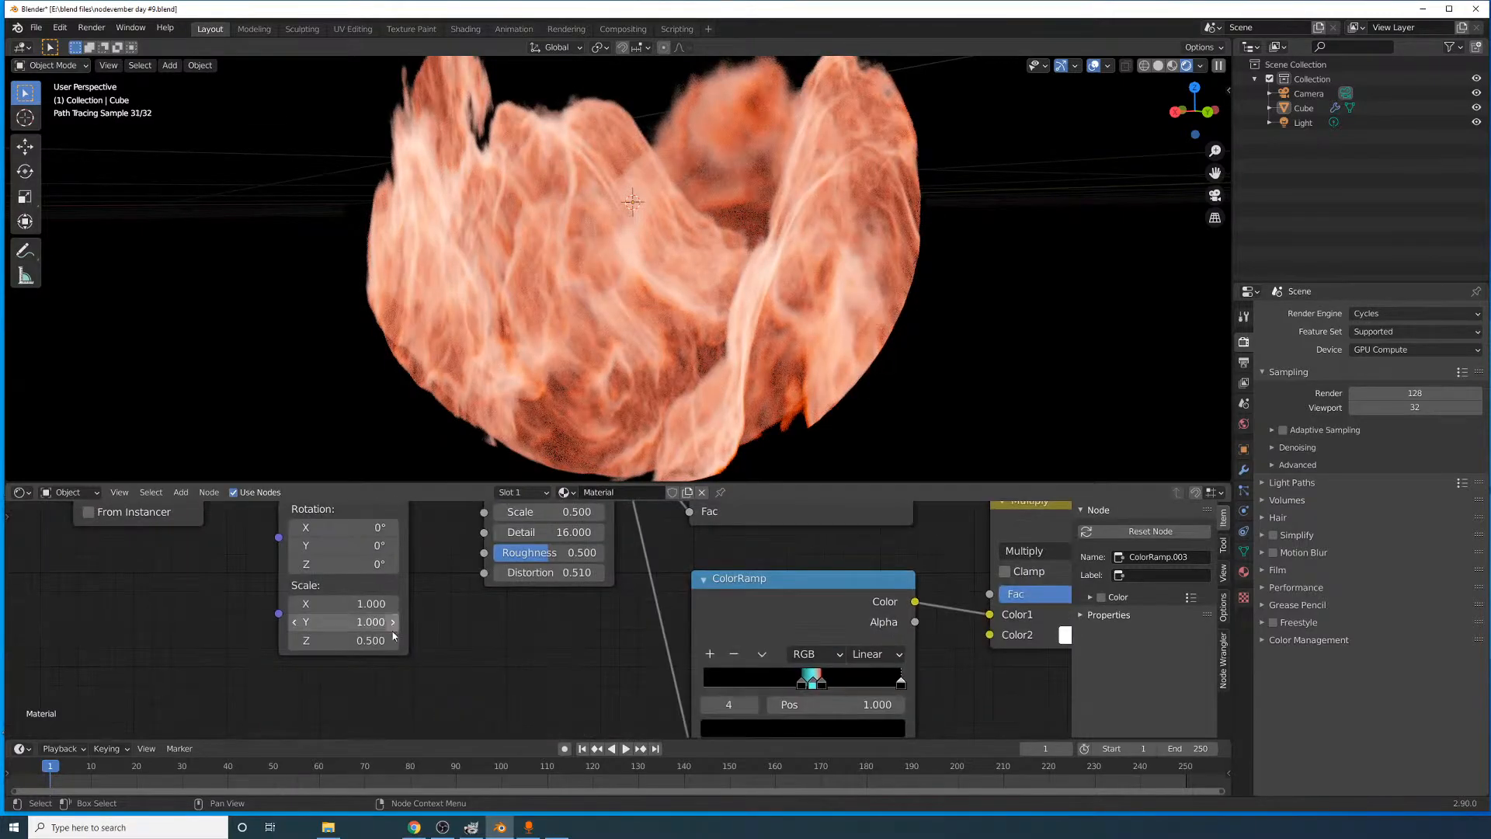
left_click_drag(377, 641, 354, 641)
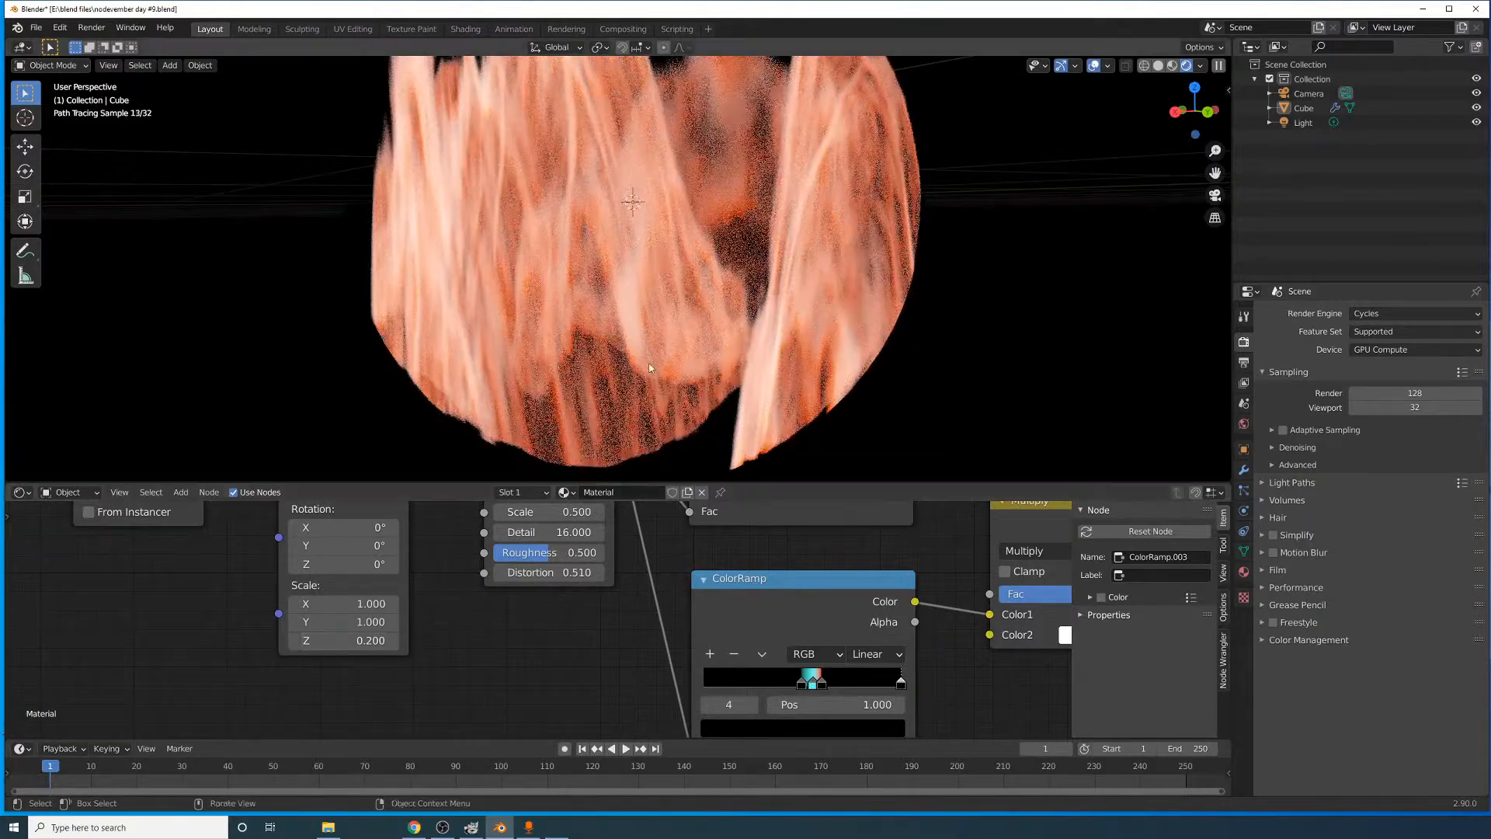
scroll(651, 368, "down", 4)
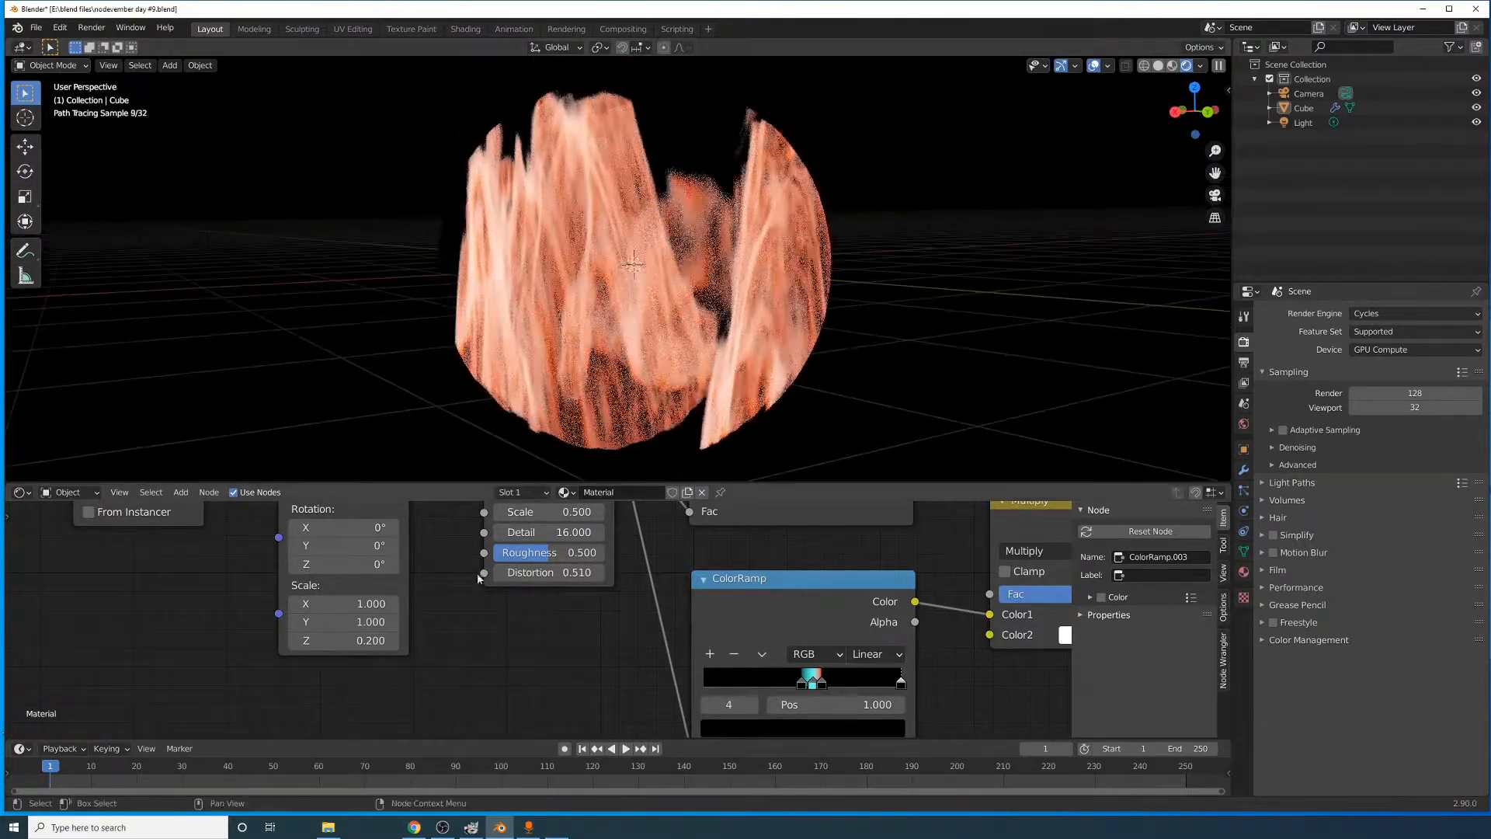
- Set the Mapping node's Z scale to 0 and inspect the vertically streaked sphere from above
left_click_drag(346, 640, 315, 641)
double_click(347, 640)
type("0")
key("Return")
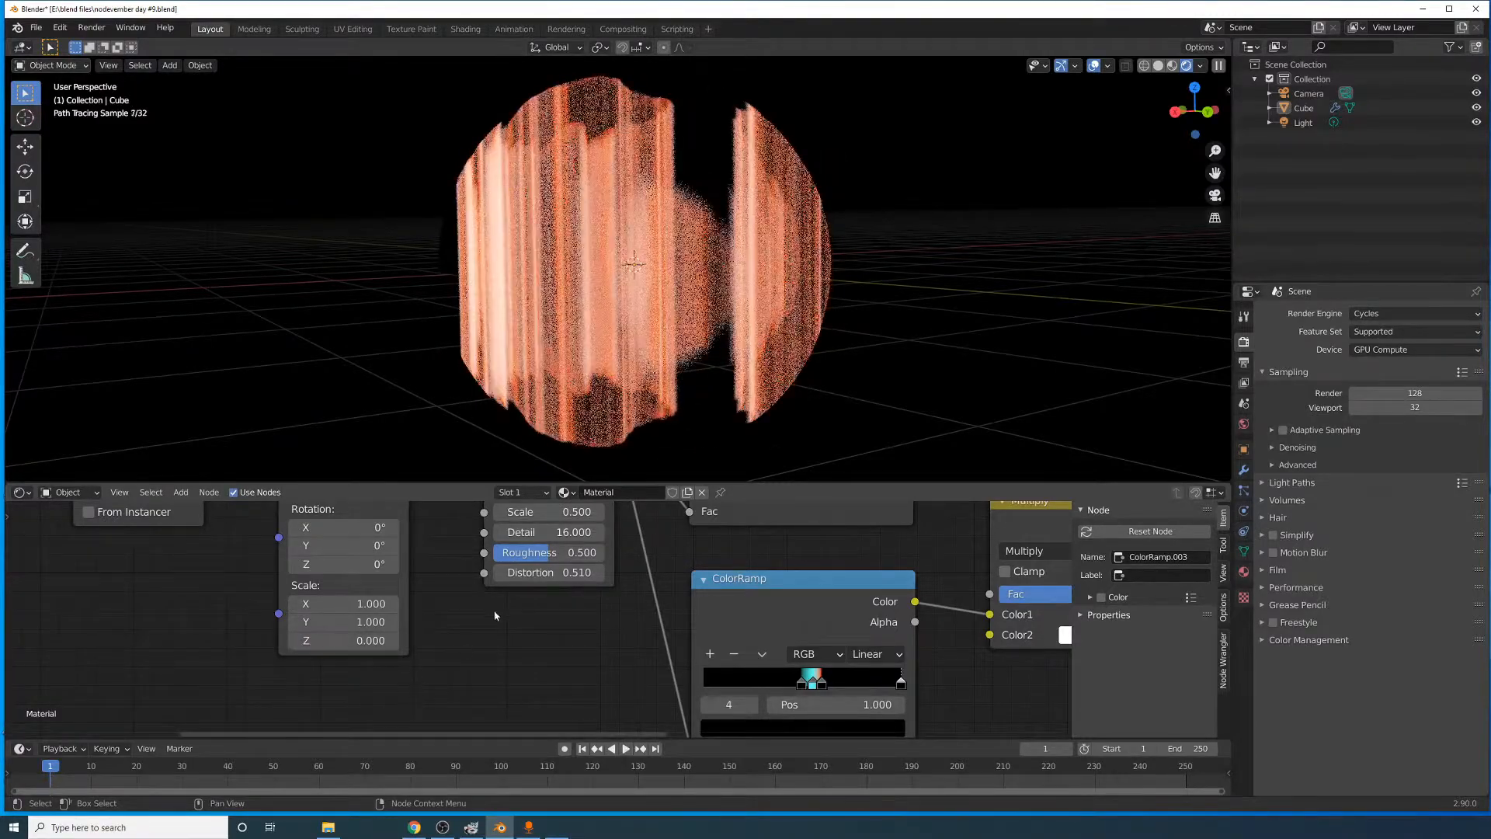
middle_click_drag(721, 408, 732, 464)
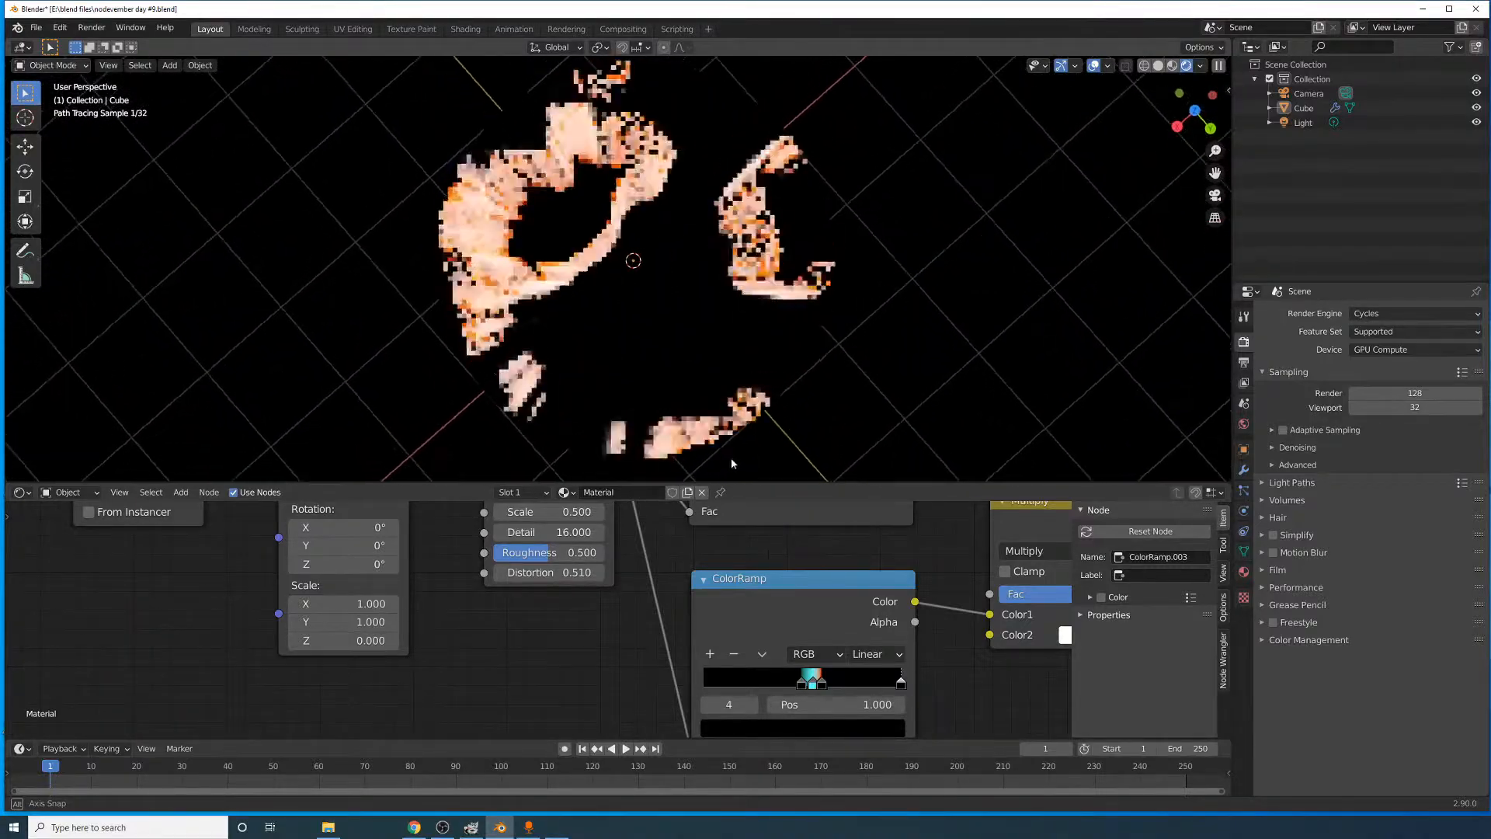
- Raise the Noise Texture's scale to 3.000
middle_click_drag(475, 522, 565, 613)
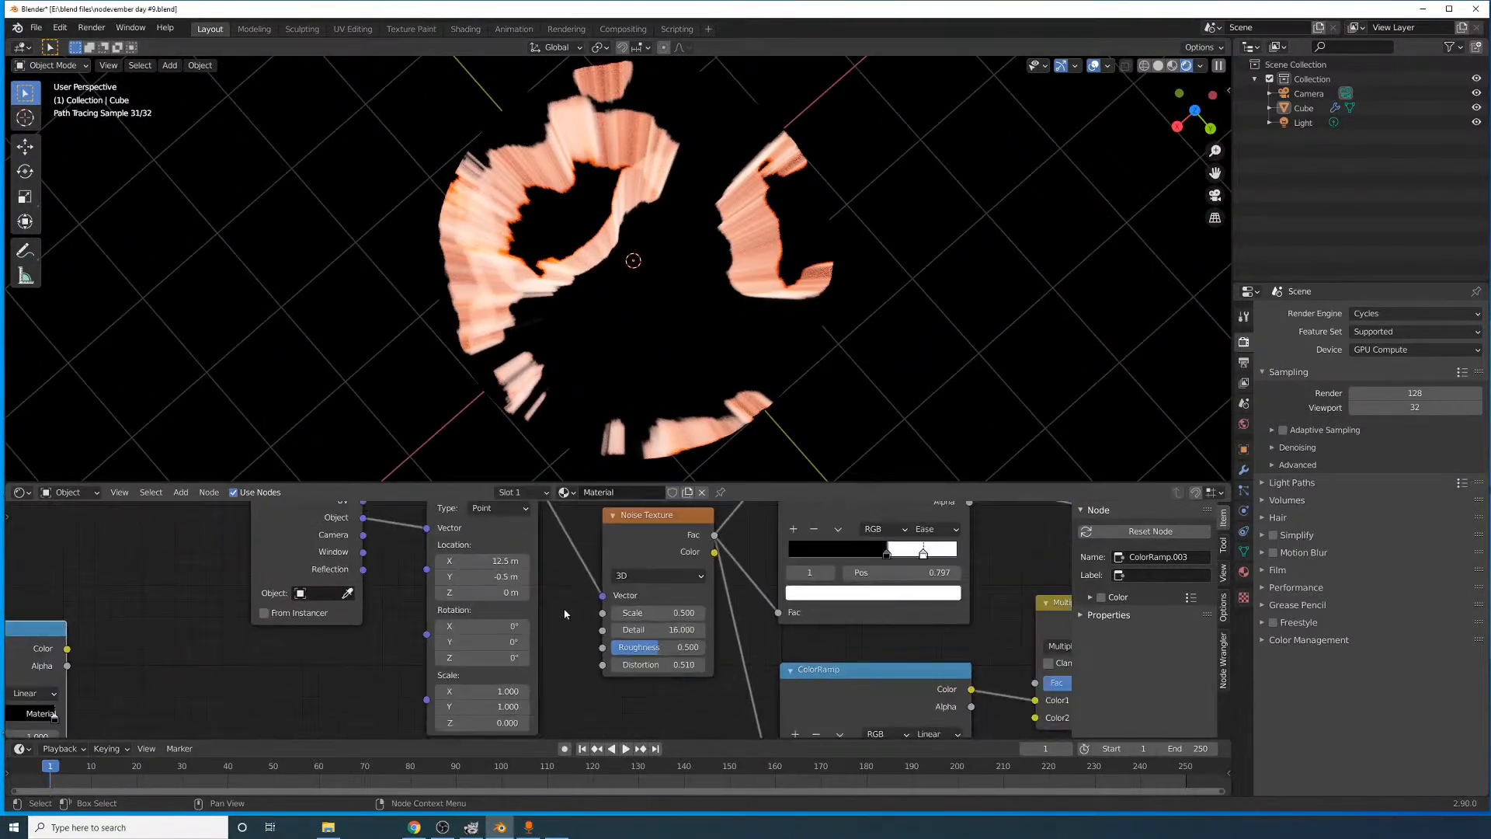
middle_click_drag(638, 710, 633, 685)
middle_click_drag(713, 249, 731, 356)
left_click_drag(661, 588, 696, 588)
right_click(661, 588)
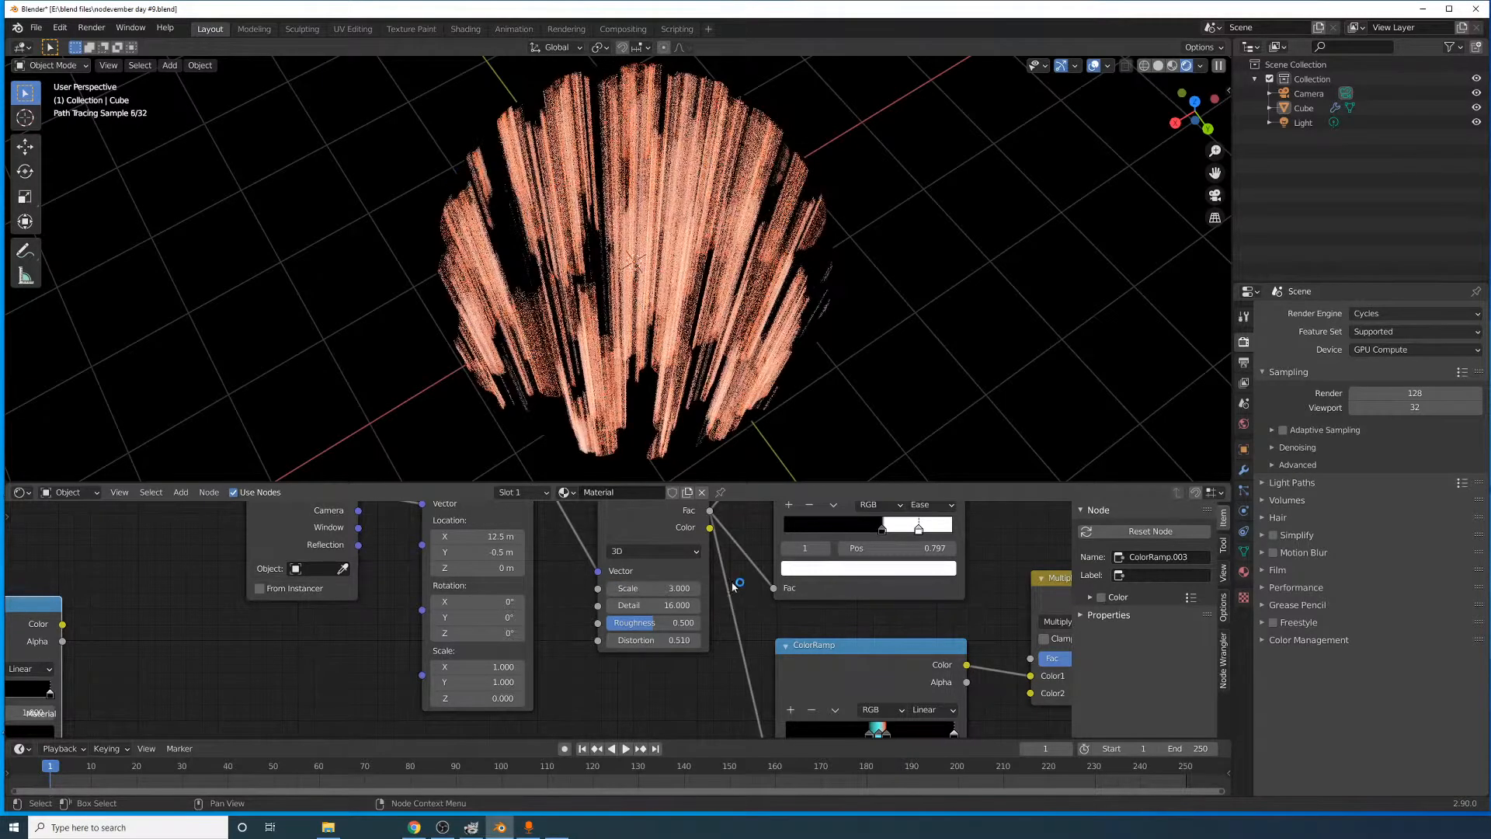
- Try a Y scale of 7.700 on the Mapping node, cancel it, and undo the Noise Texture's scale change
middle_click_drag(699, 373, 686, 489)
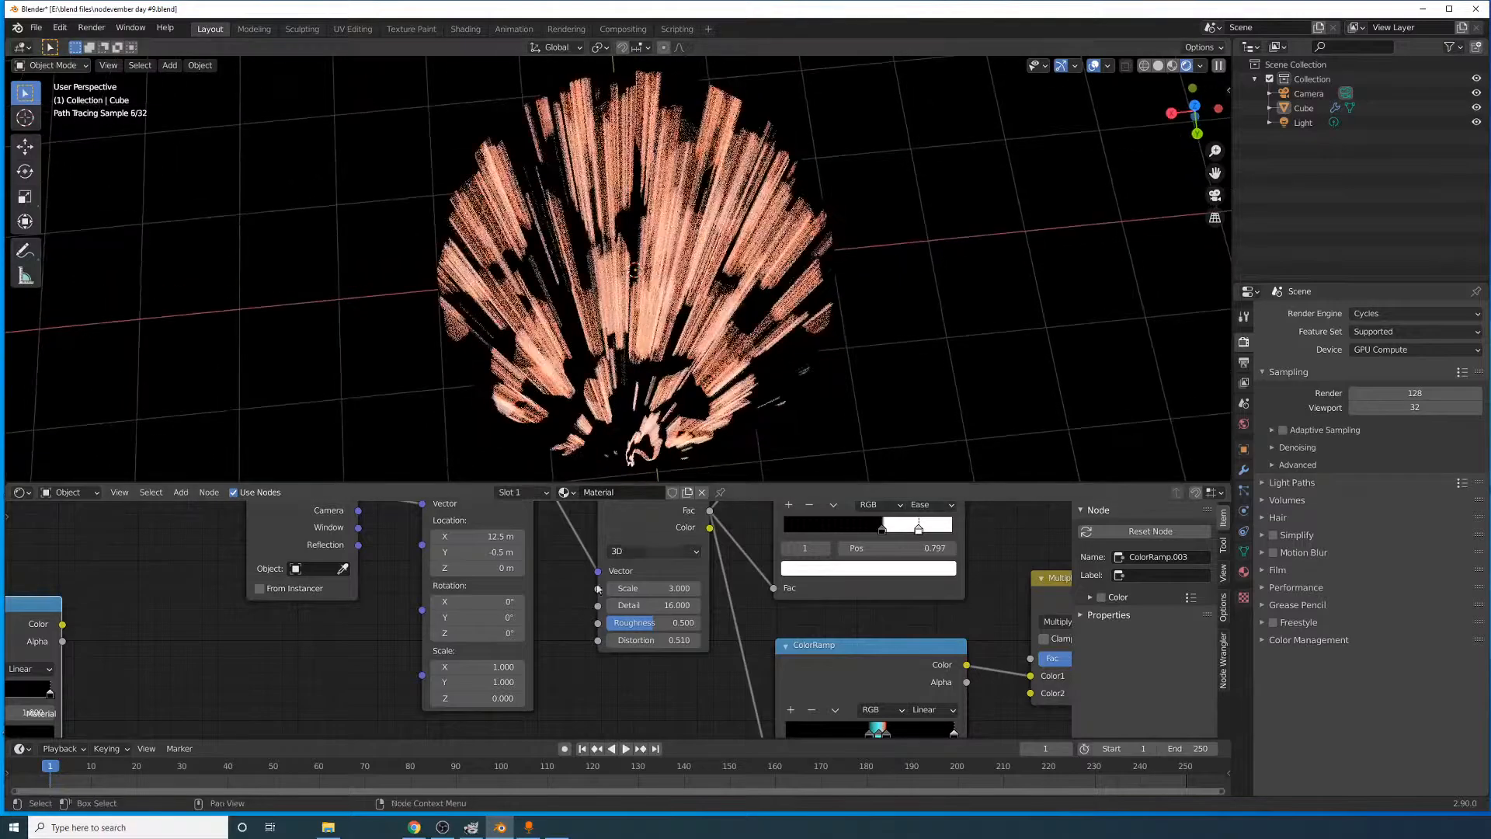
middle_click_drag(519, 602, 544, 639)
left_click_drag(513, 720, 565, 720)
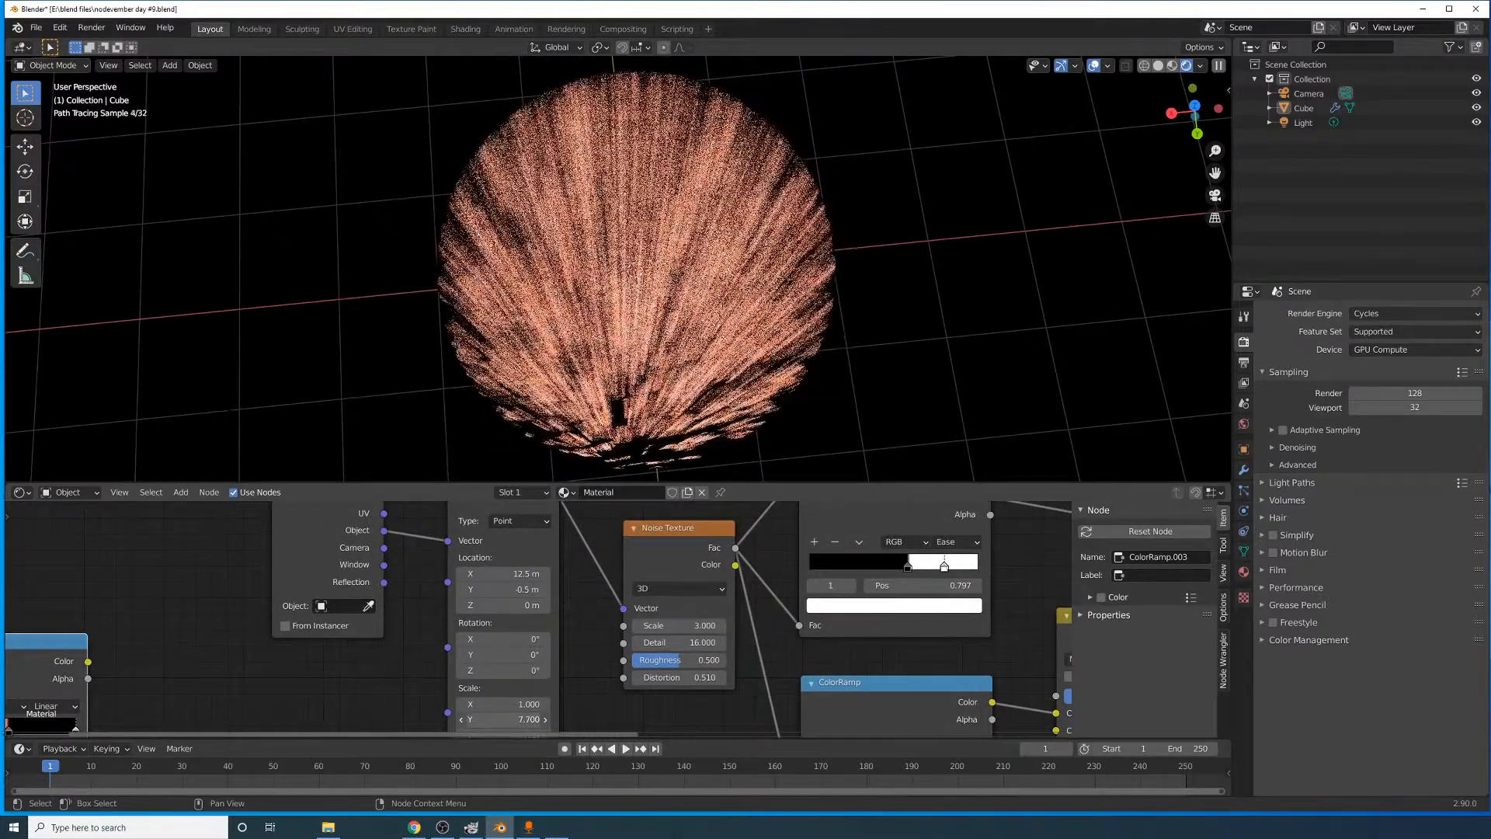
key("Escape")
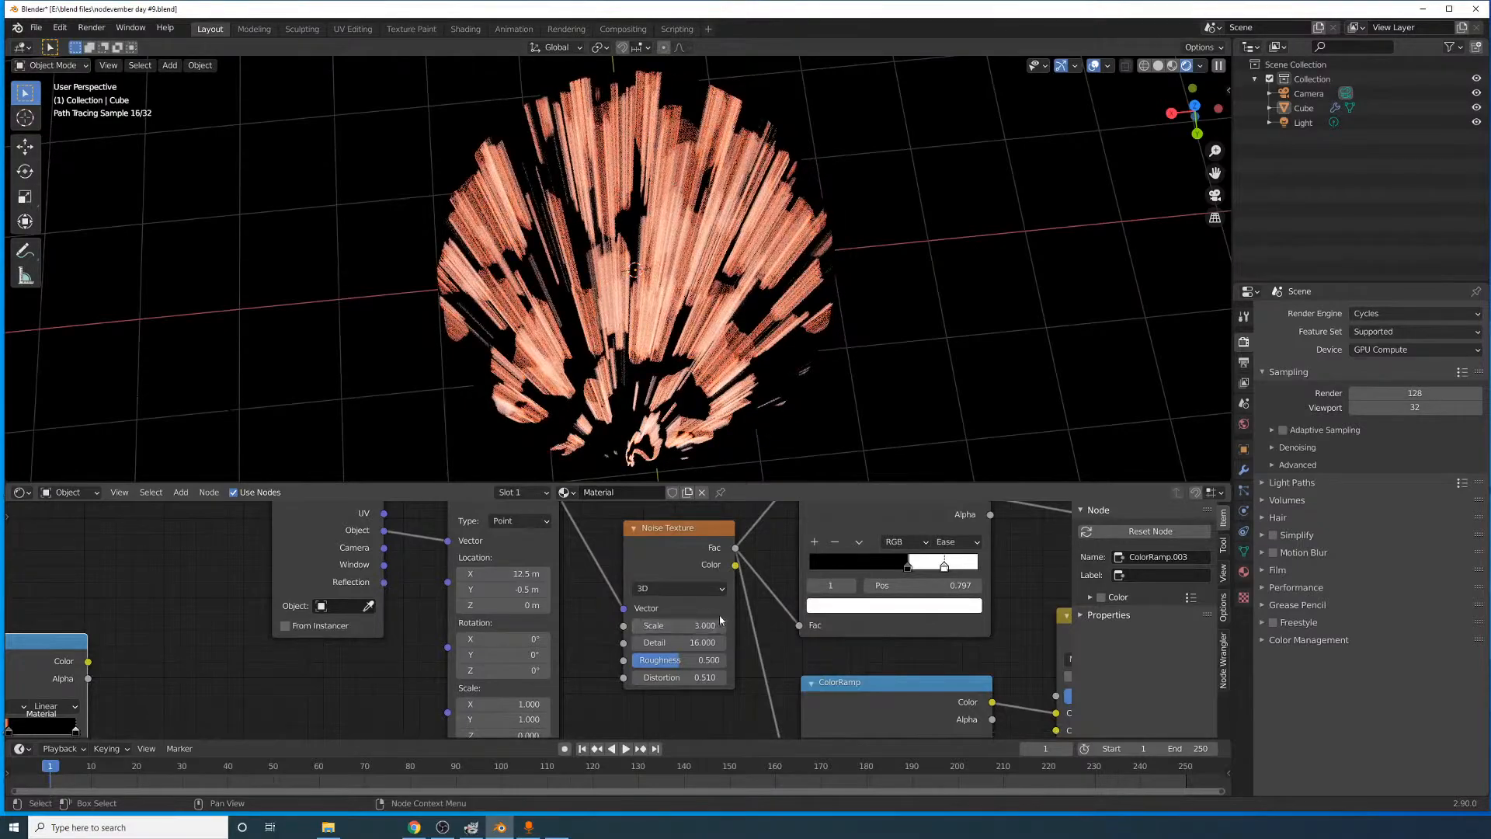
key("ctrl+z")
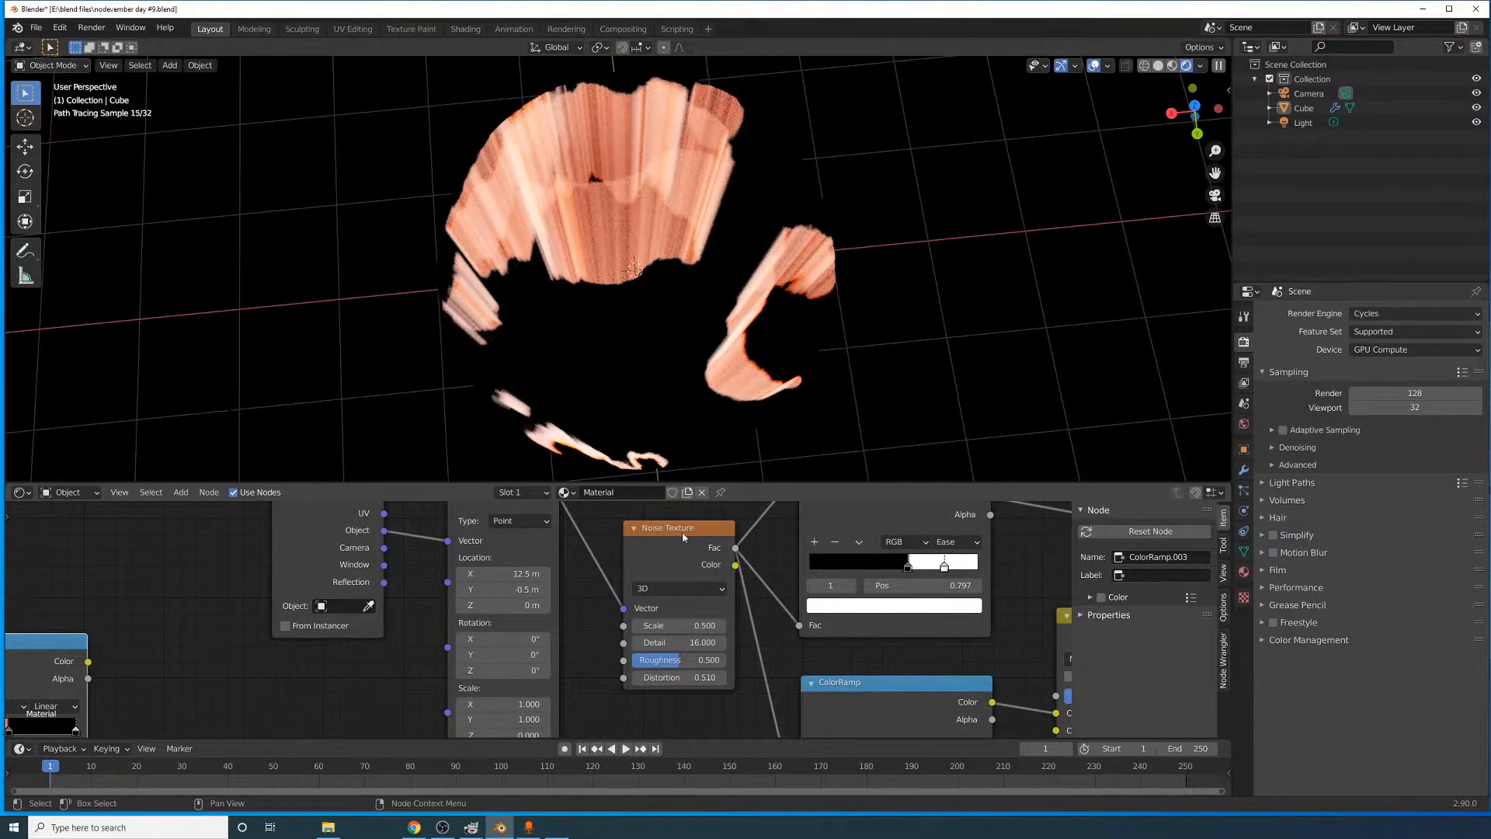
- Try a Mapping X scale of 5.300 and inspect the streaked volume from above, up close and from the side
middle_click_drag(666, 372, 829, 314)
scroll(769, 267, "down", 3)
middle_click_drag(769, 268, 793, 316)
middle_click_drag(578, 650, 584, 641)
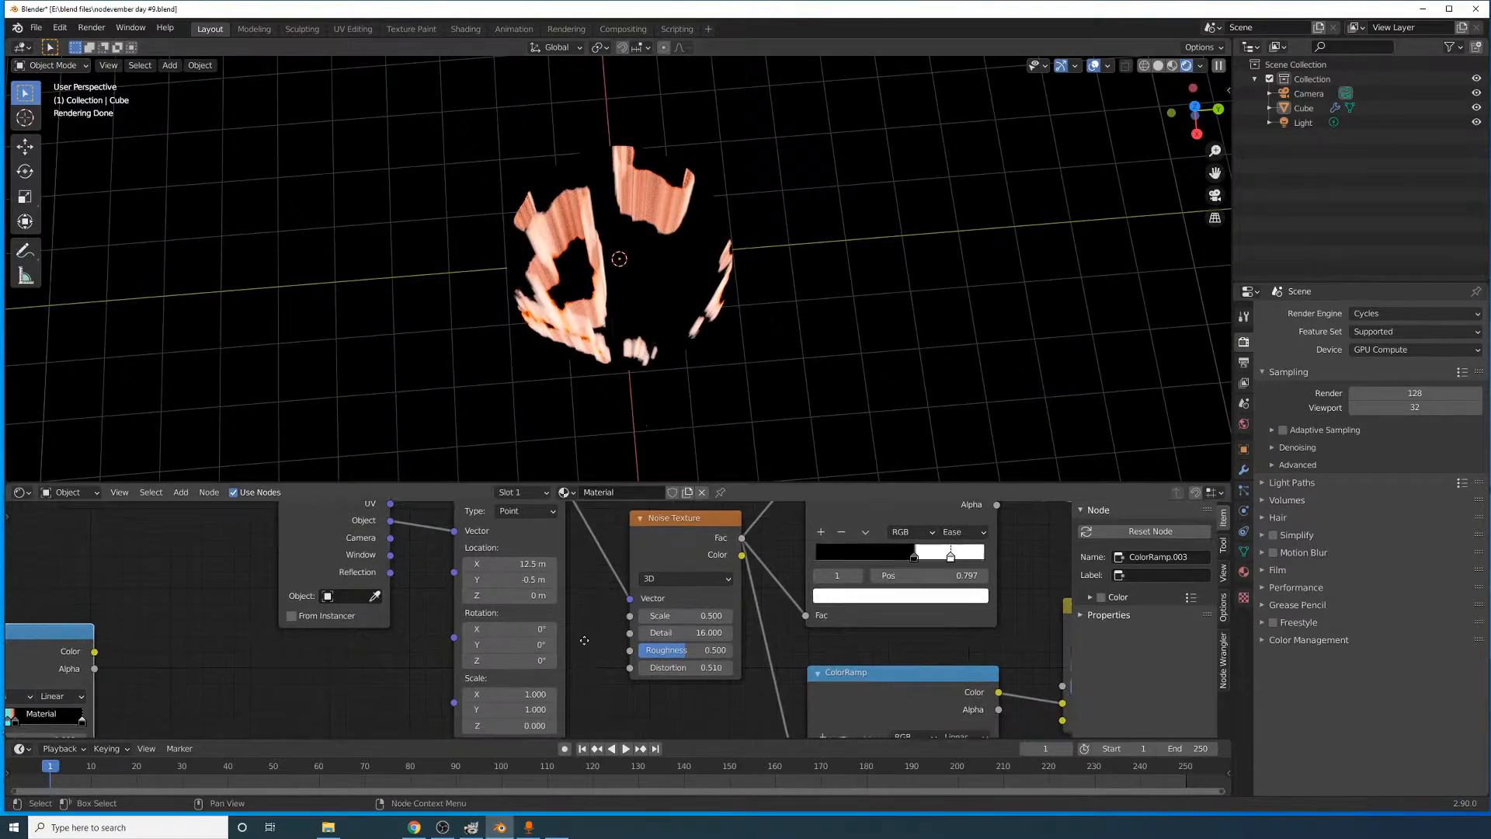
left_click_drag(518, 695, 573, 695)
middle_click_drag(658, 336, 665, 349)
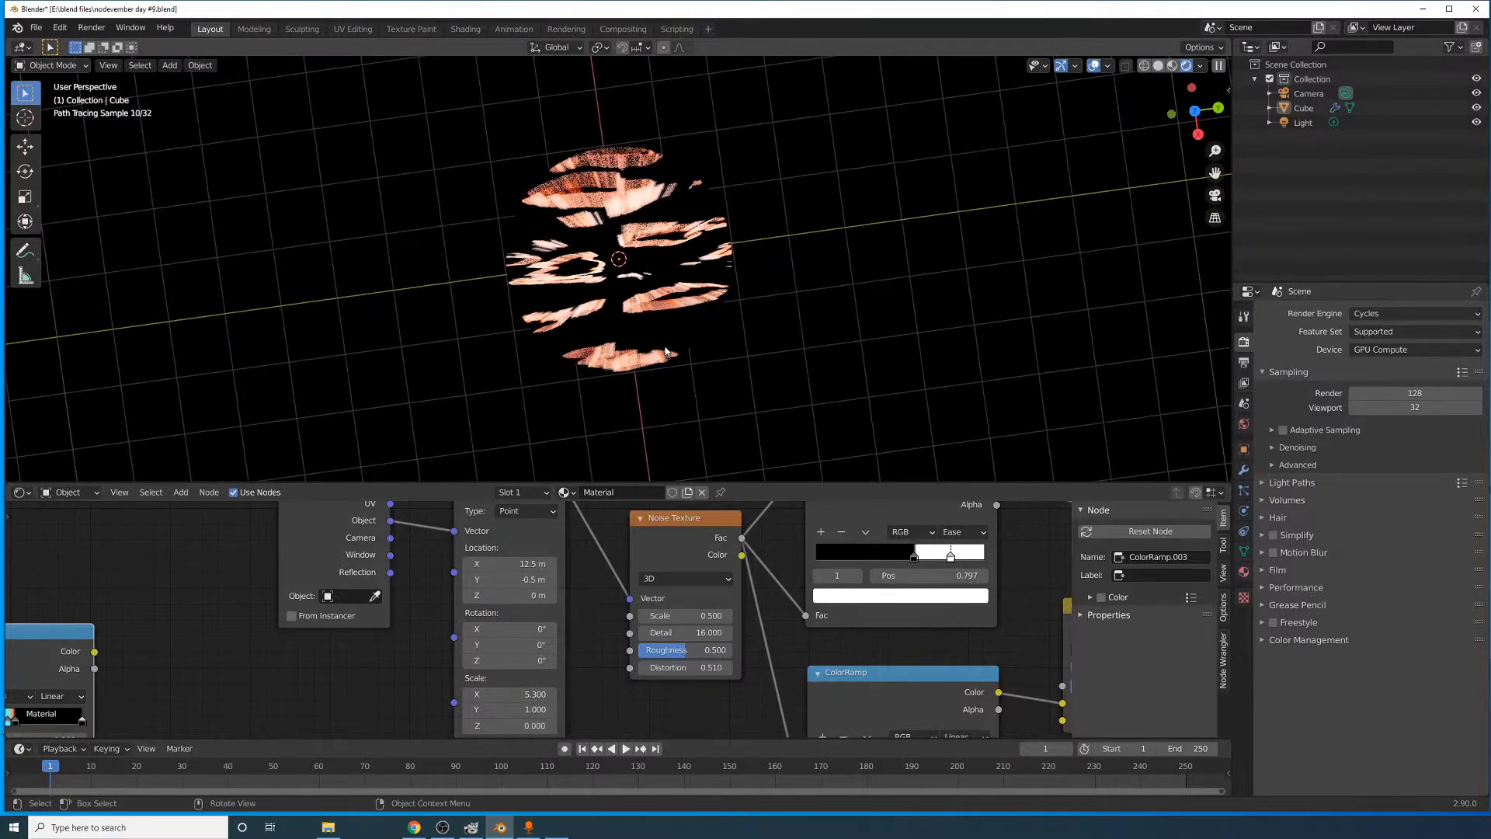
scroll(665, 349, "up", 4)
scroll(665, 353, "up", 5)
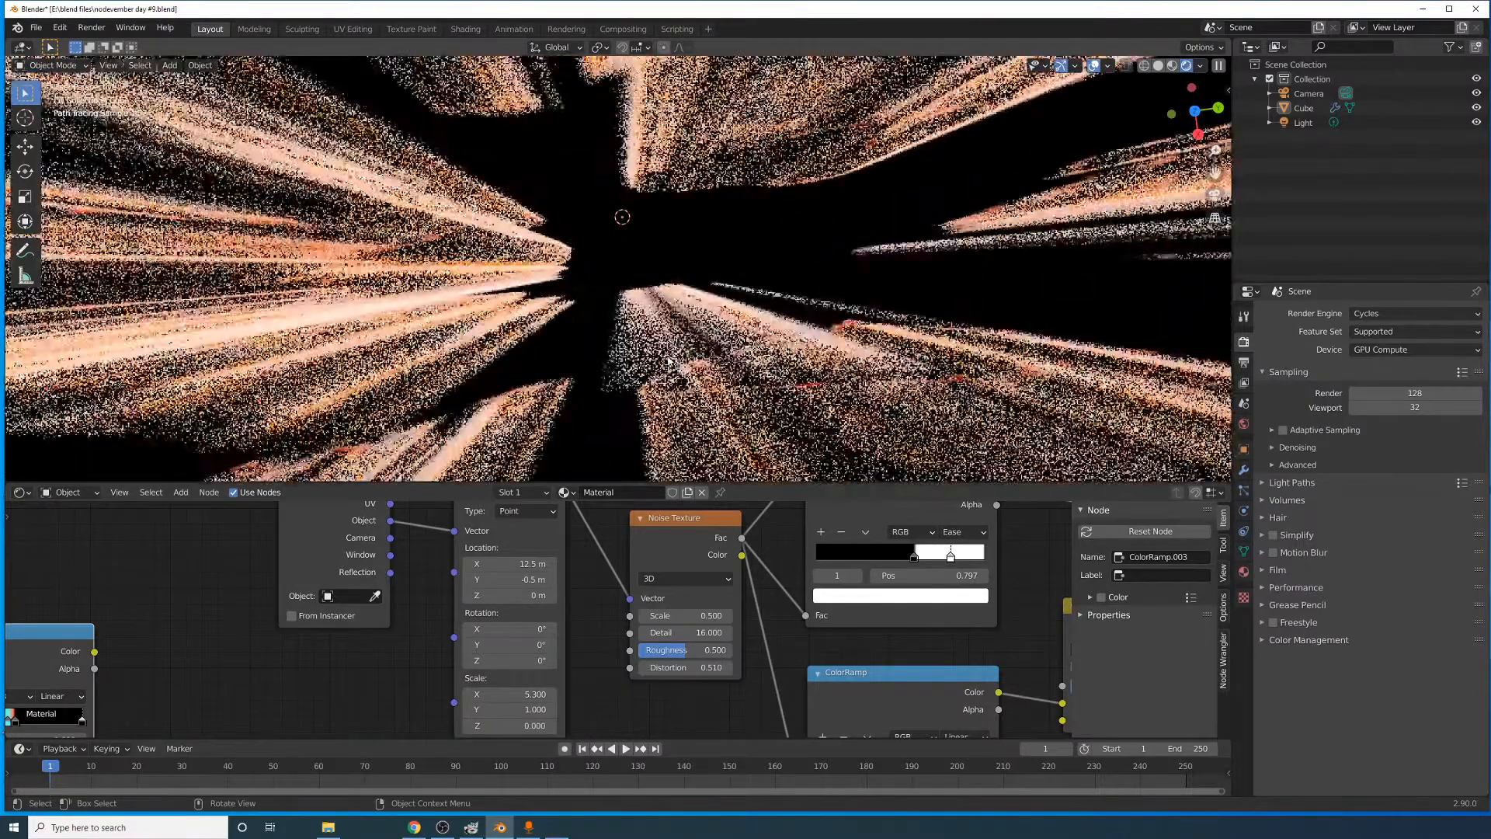
scroll(669, 363, "down", 5)
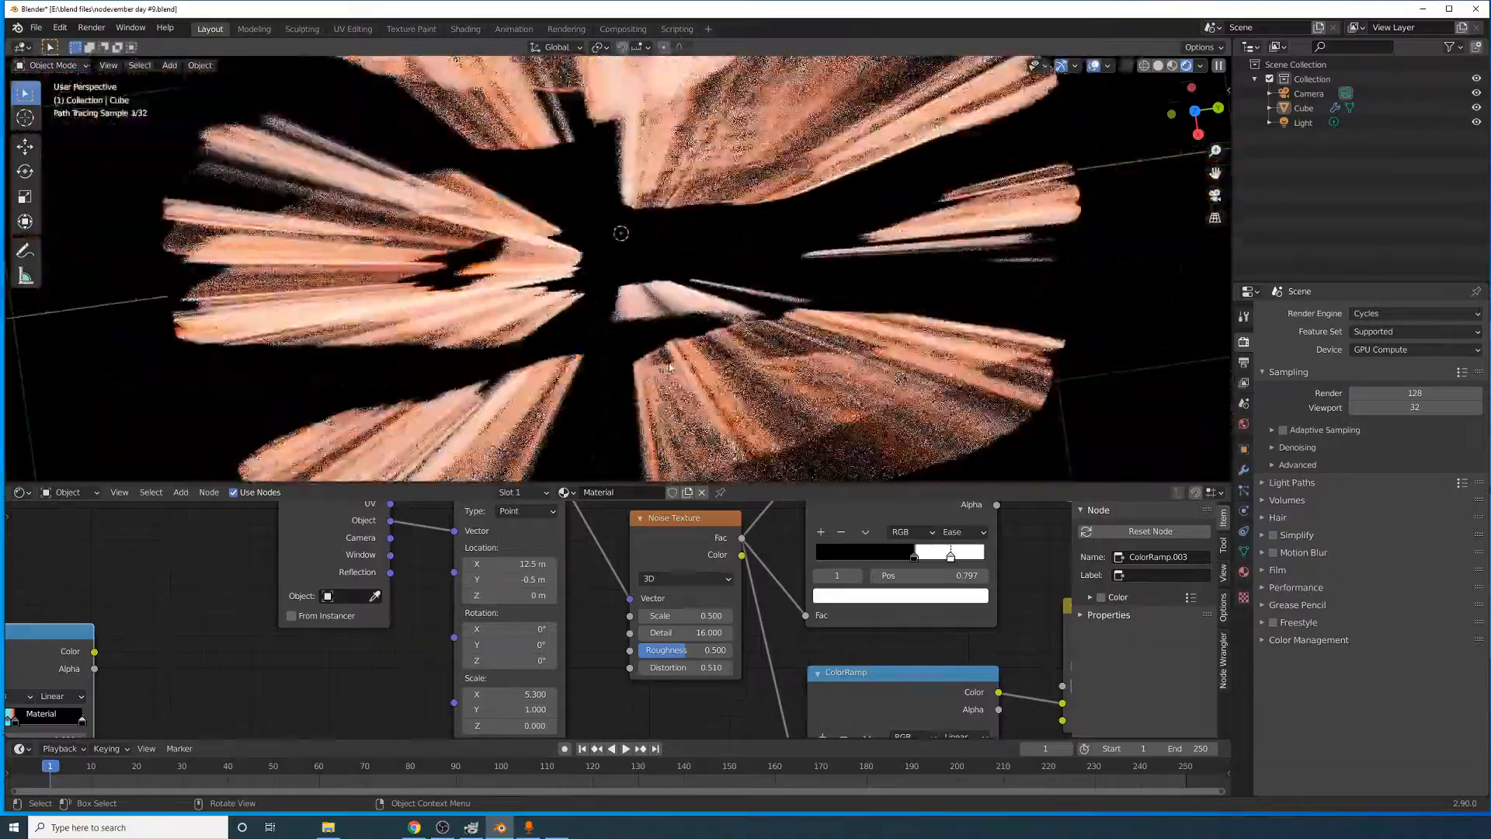
scroll(670, 368, "up", 4)
scroll(670, 367, "down", 5)
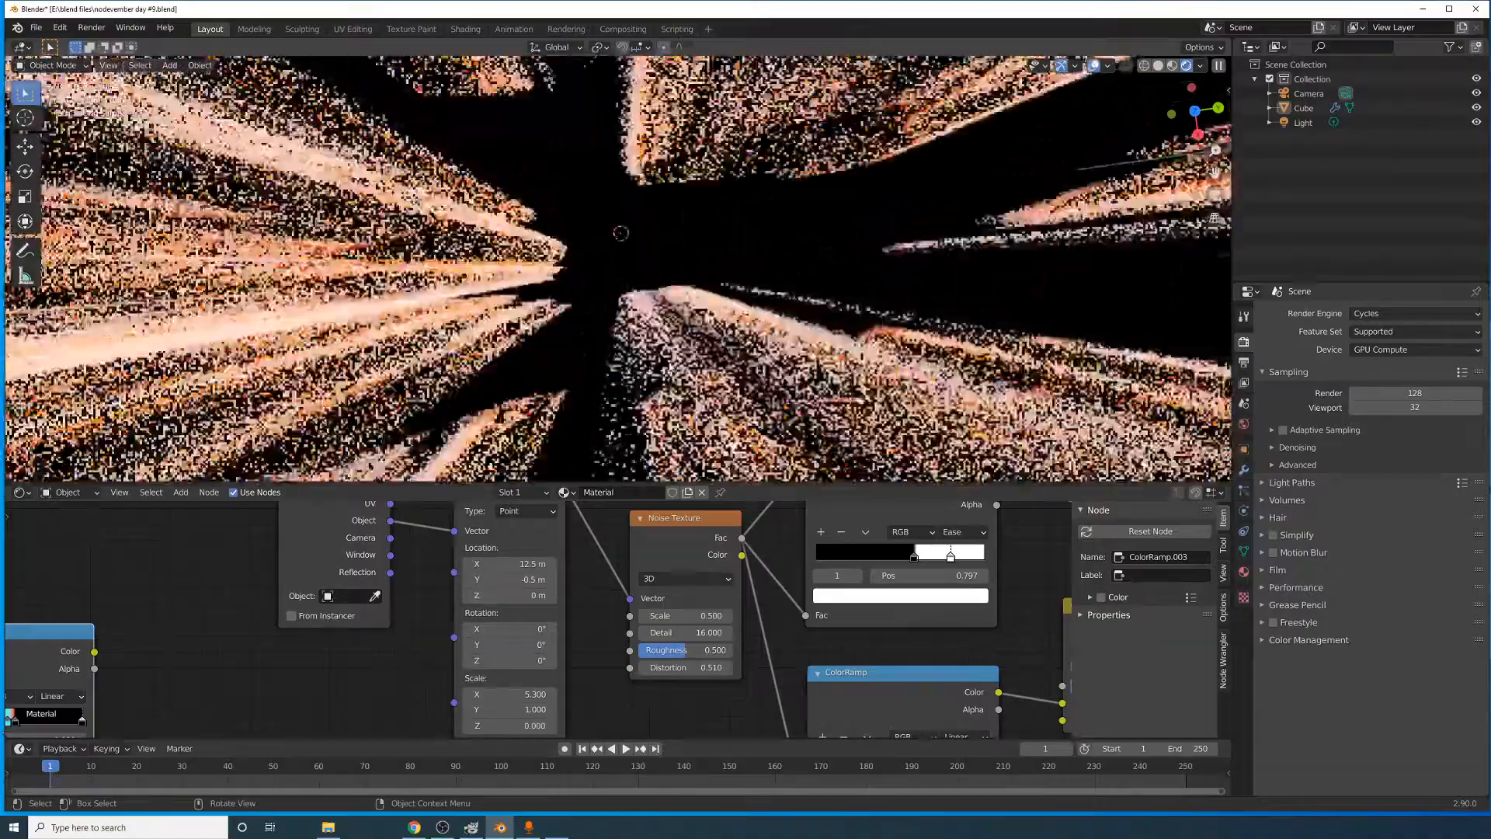
middle_click_drag(668, 406, 649, 302)
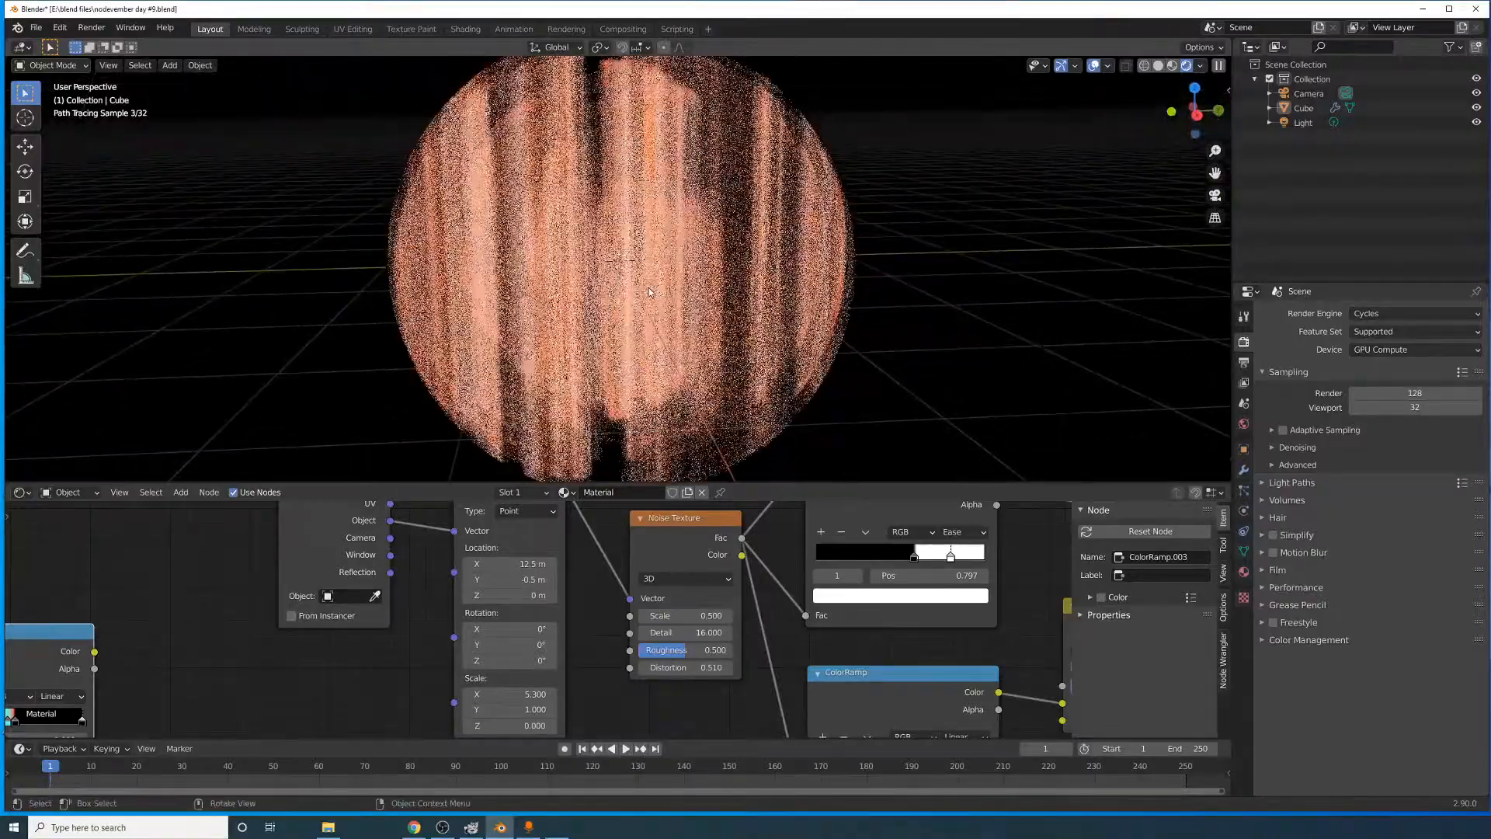
- Undo the recent Mapping scale changes, set its Z scale to 1, and check the sphere from another angle
key("ctrl+z")
key("ctrl+z")
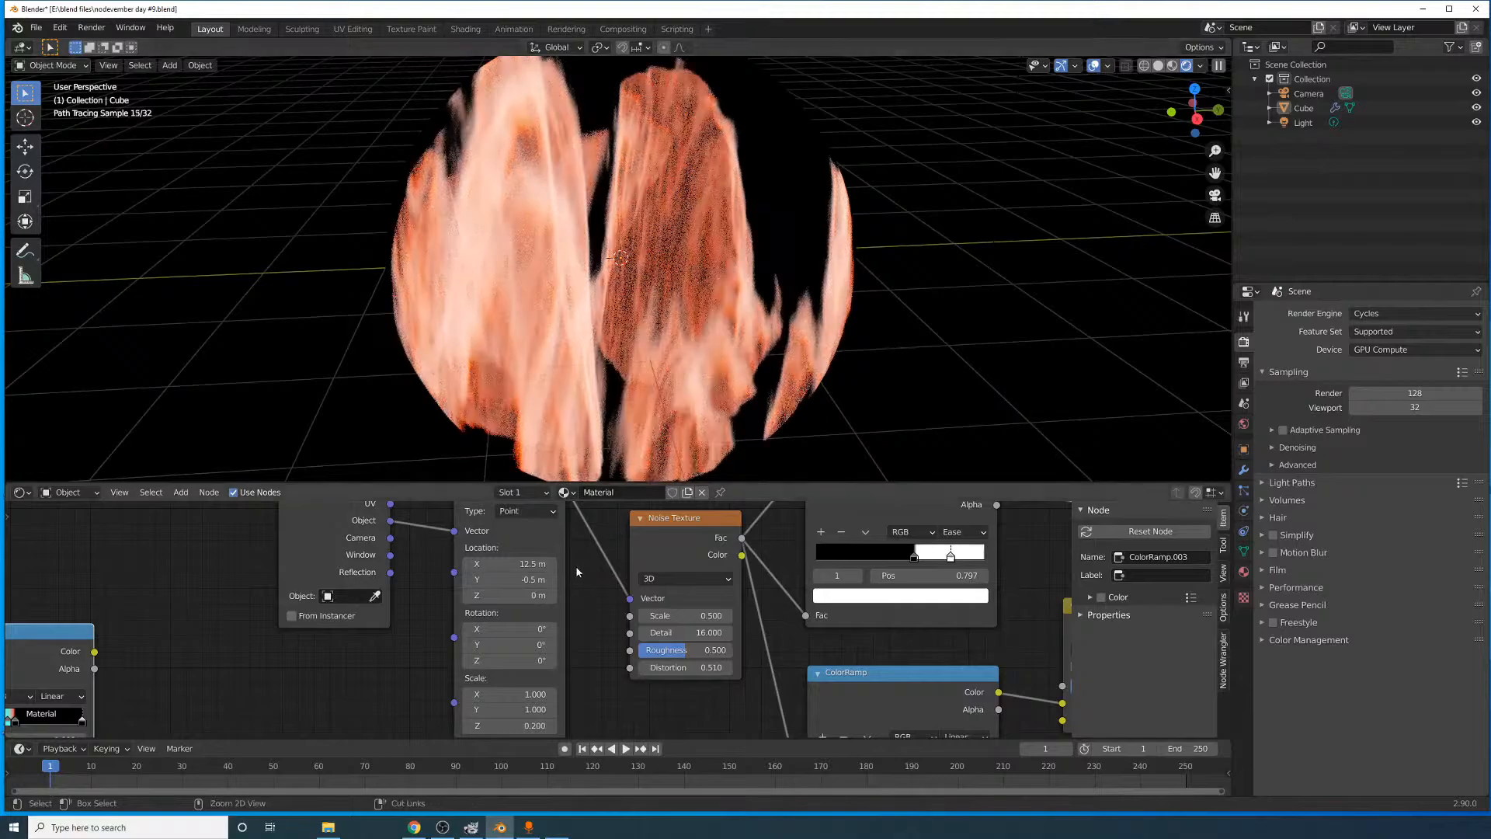
key("ctrl+z")
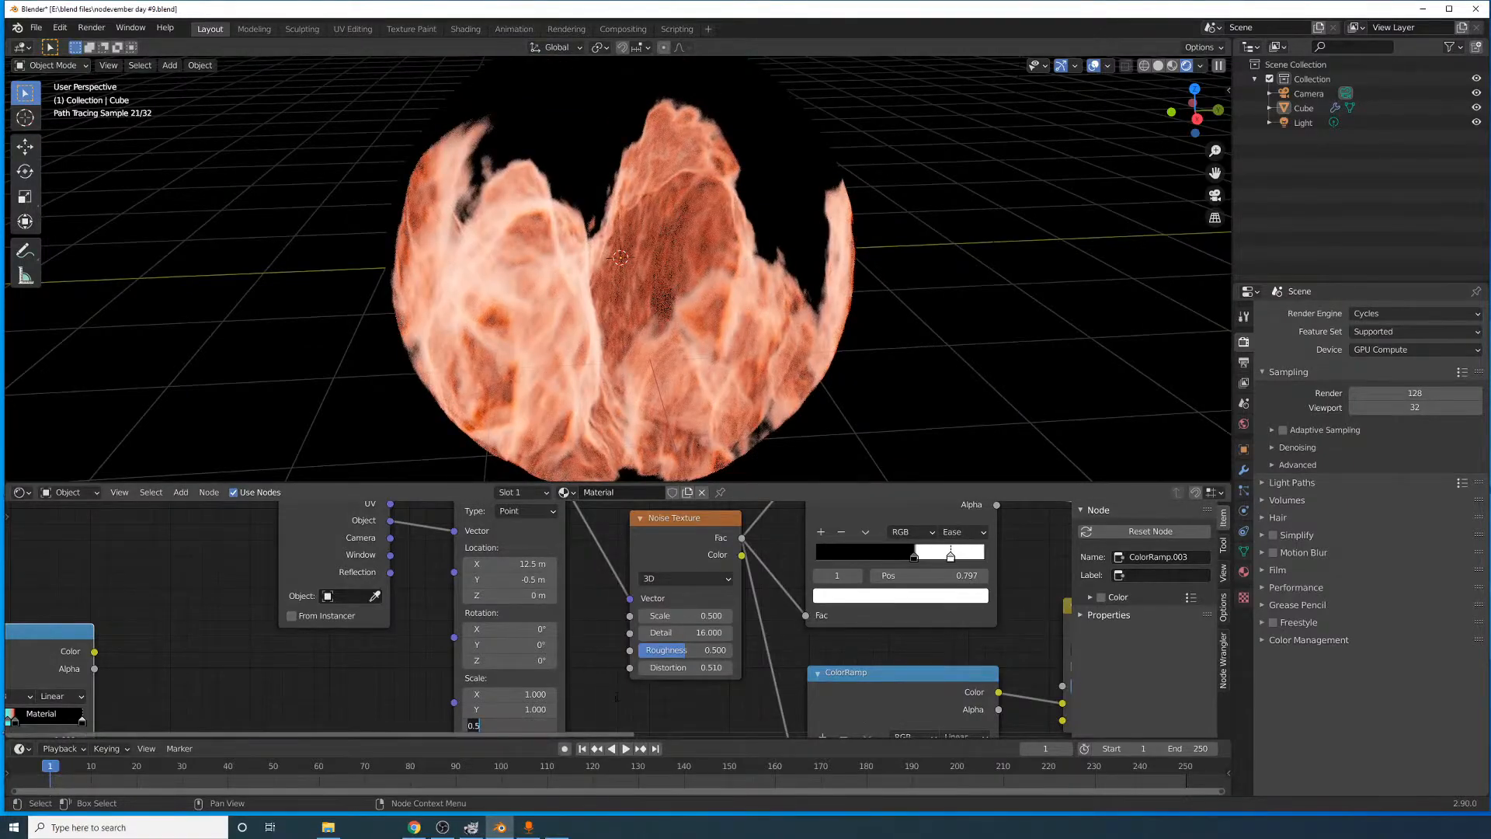
type("1")
key("Return")
middle_click_drag(693, 324, 633, 333)
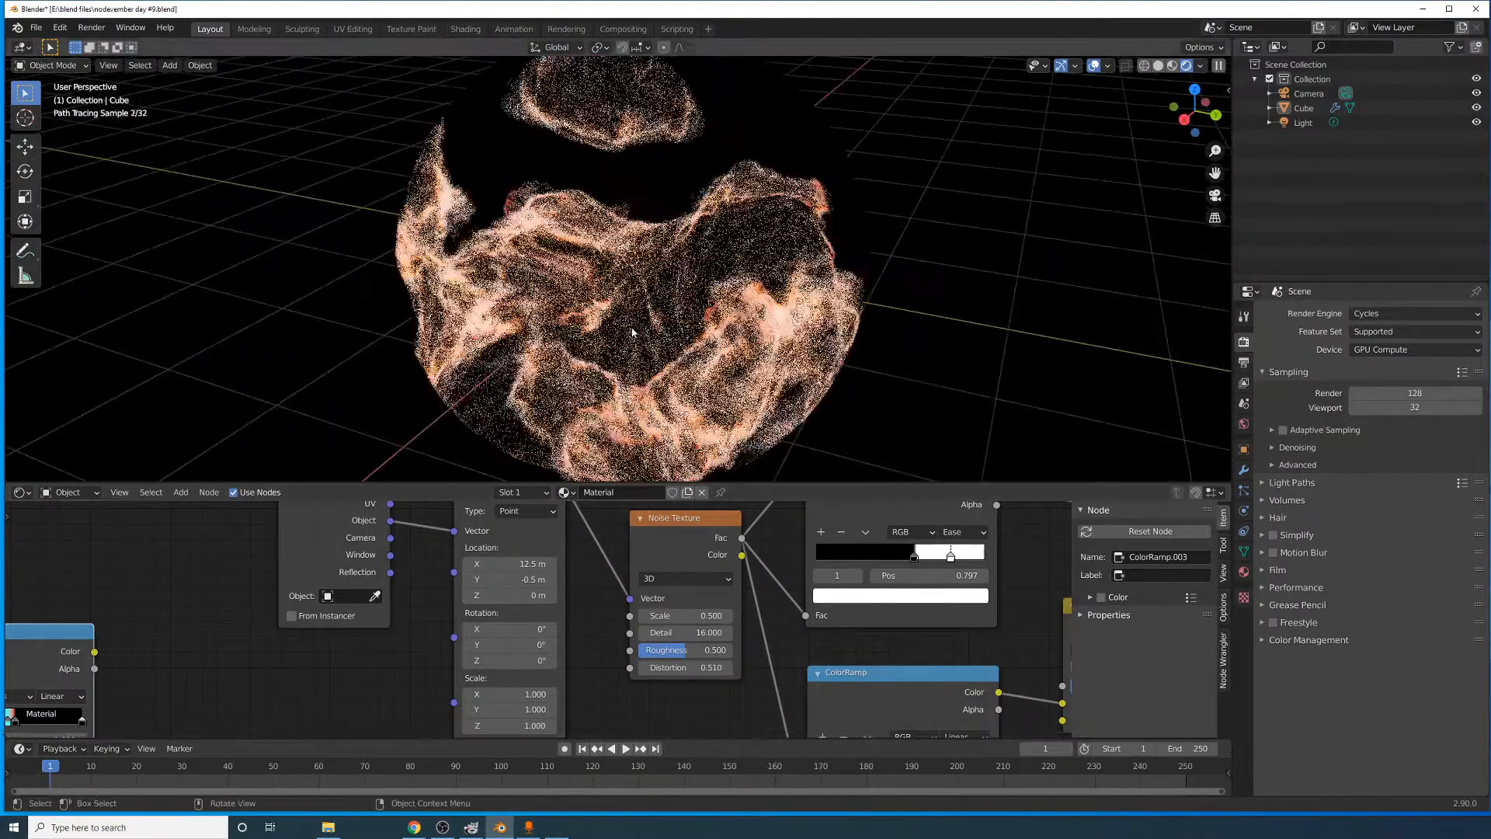
middle_click_drag(650, 385, 748, 340)
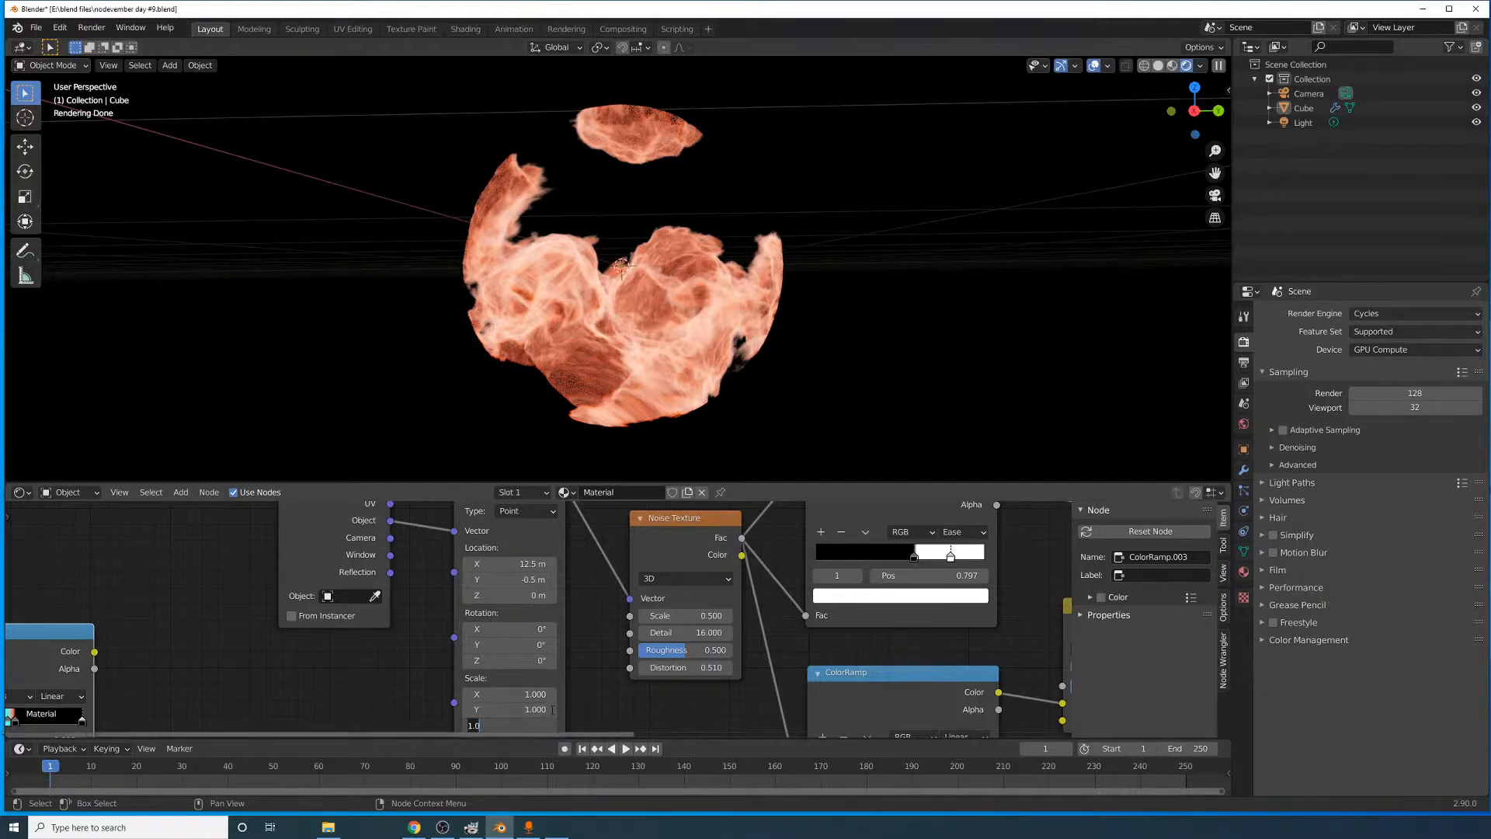
- Try a Z scale of 0.500 on the Mapping node and set it back to 1
type(".5")
key("Return")
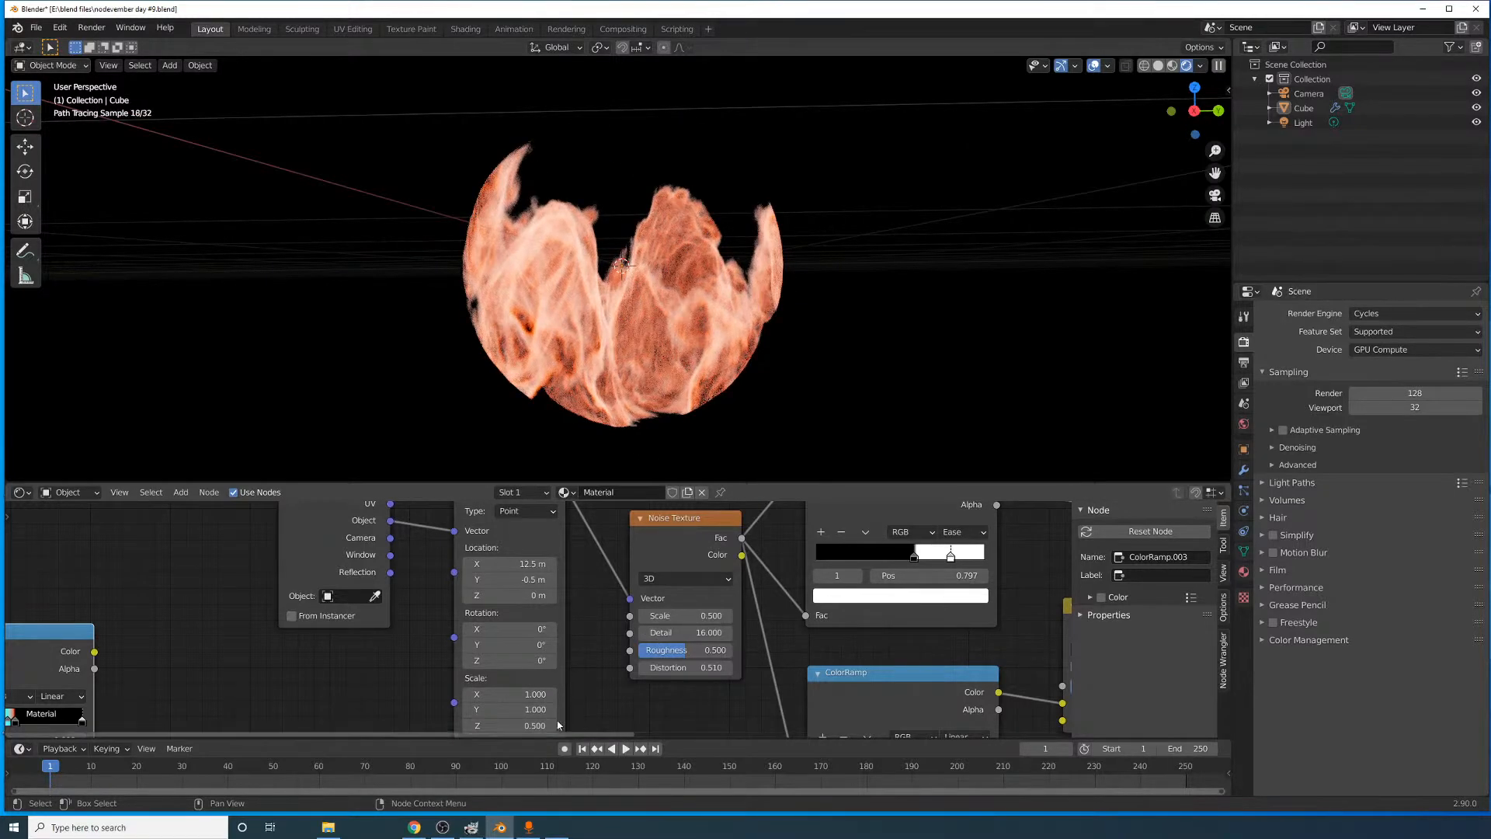
type("1")
key("Return")
left_click_drag(542, 725, 722, 696)
key("Escape")
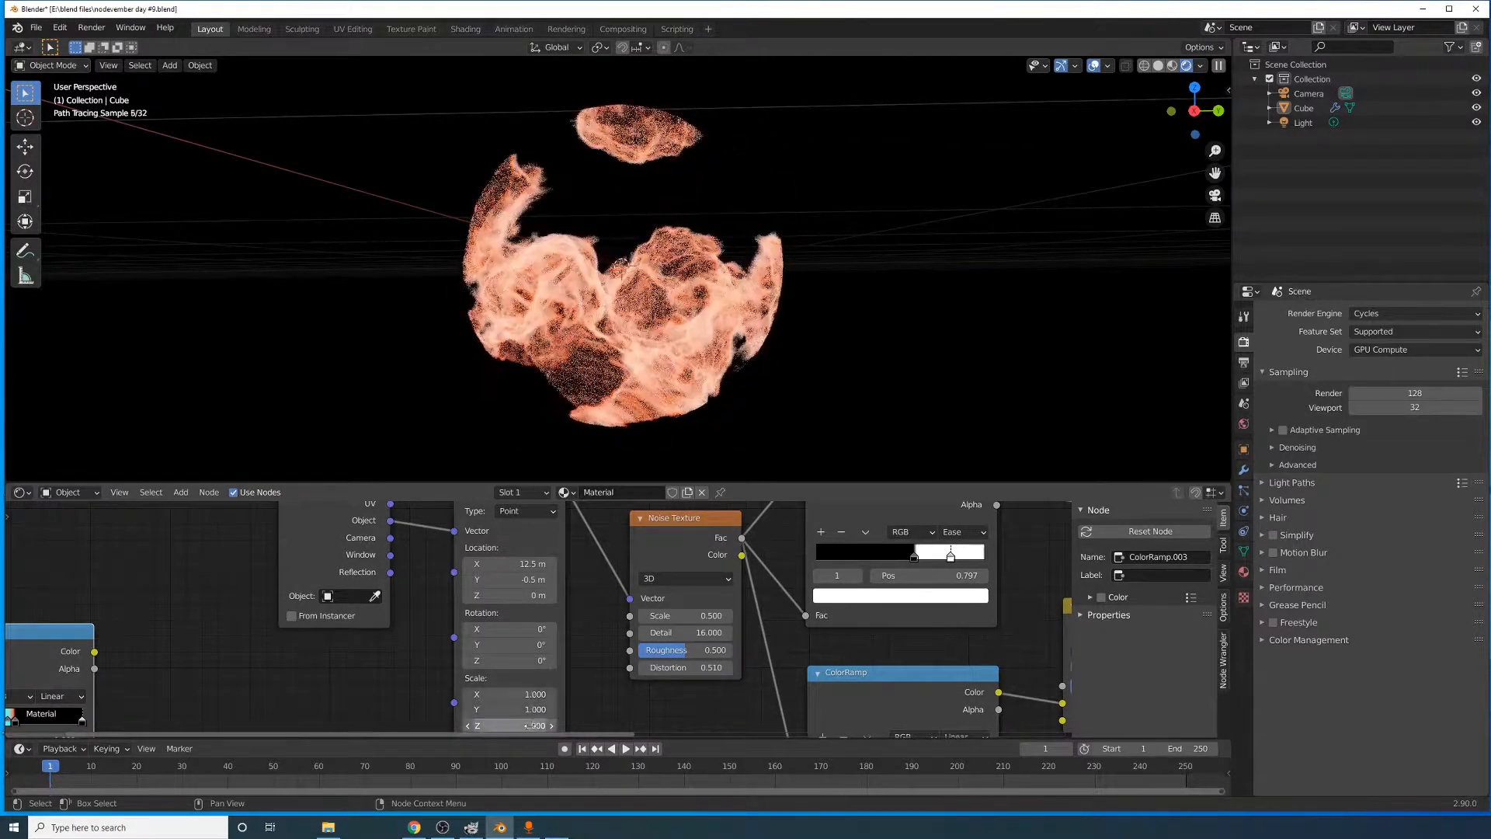
- Space out the Texture Coordinate, Mapping and Noise Texture nodes, leaving a gap between Mapping and the Noise Texture
scroll(598, 589, "down", 3)
middle_click_drag(598, 590, 522, 672)
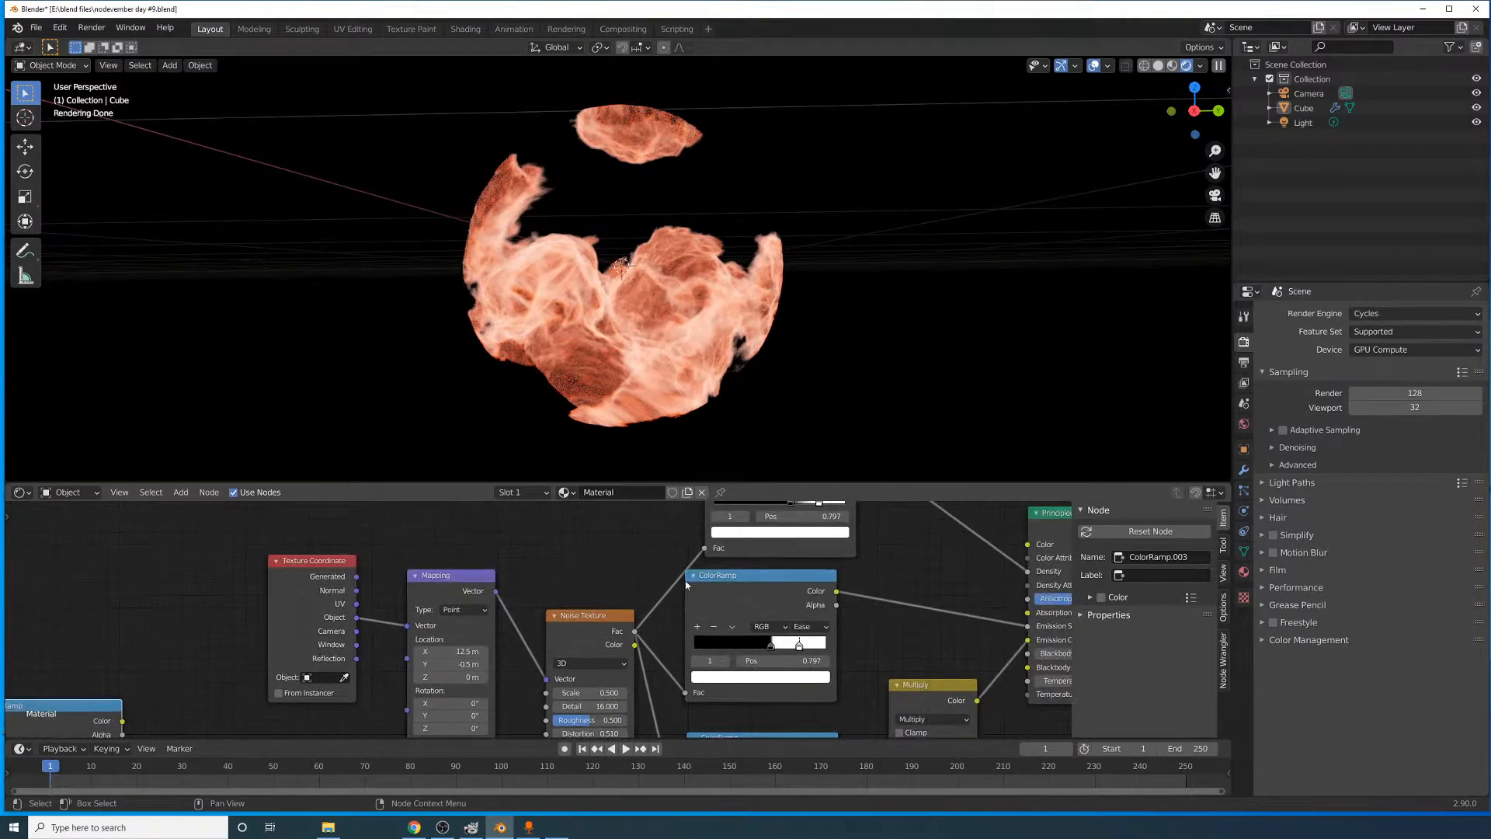
left_click_drag(603, 614, 610, 584)
middle_click_drag(564, 588, 716, 539)
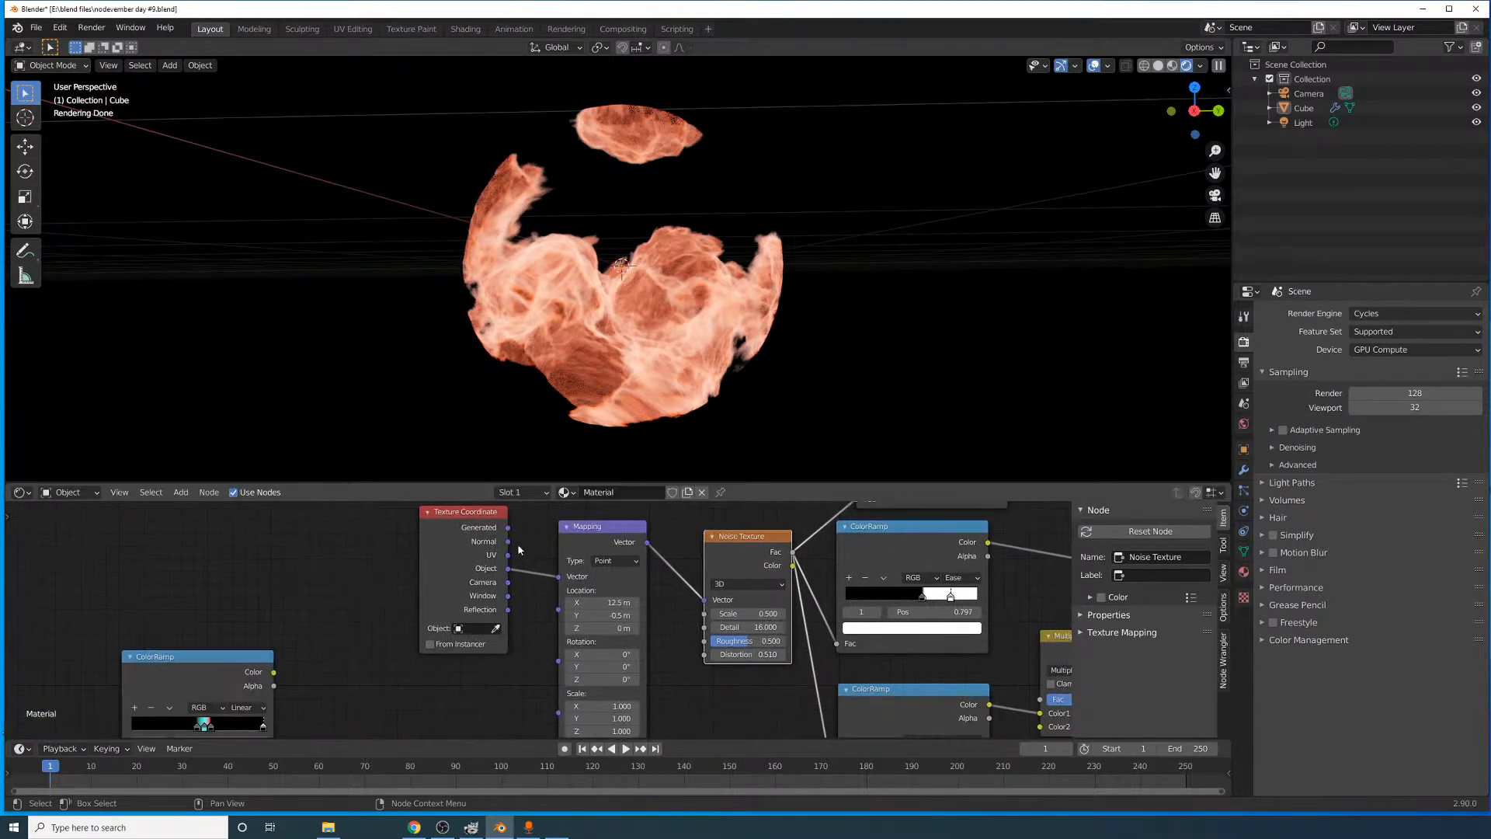
left_click_drag(459, 532, 375, 554)
left_click_drag(605, 540, 538, 554)
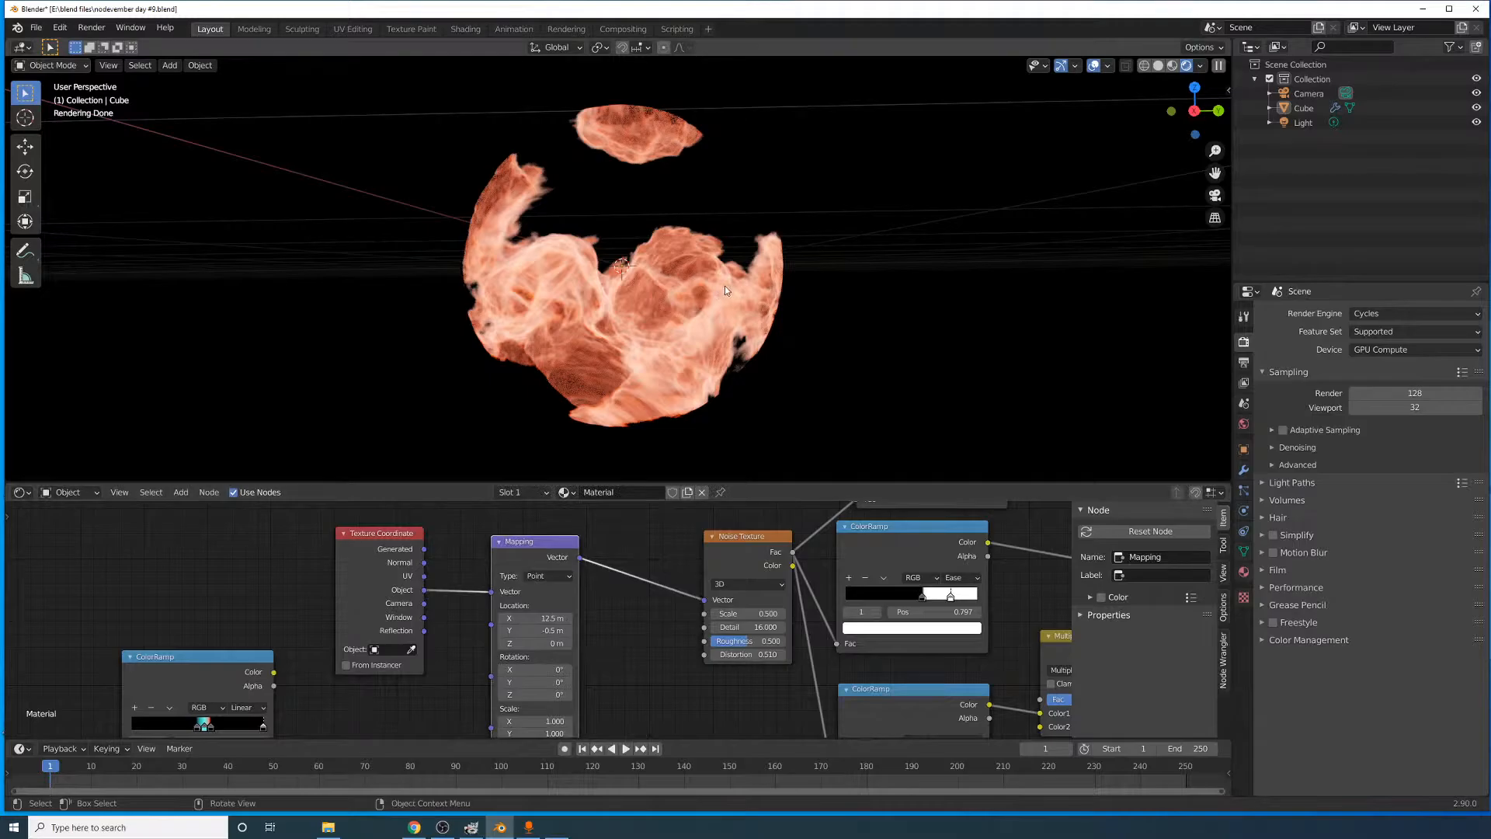
- Try enlarging the sphere to about 2.6 times its size and applying its scale, and undo both changes
key("s")
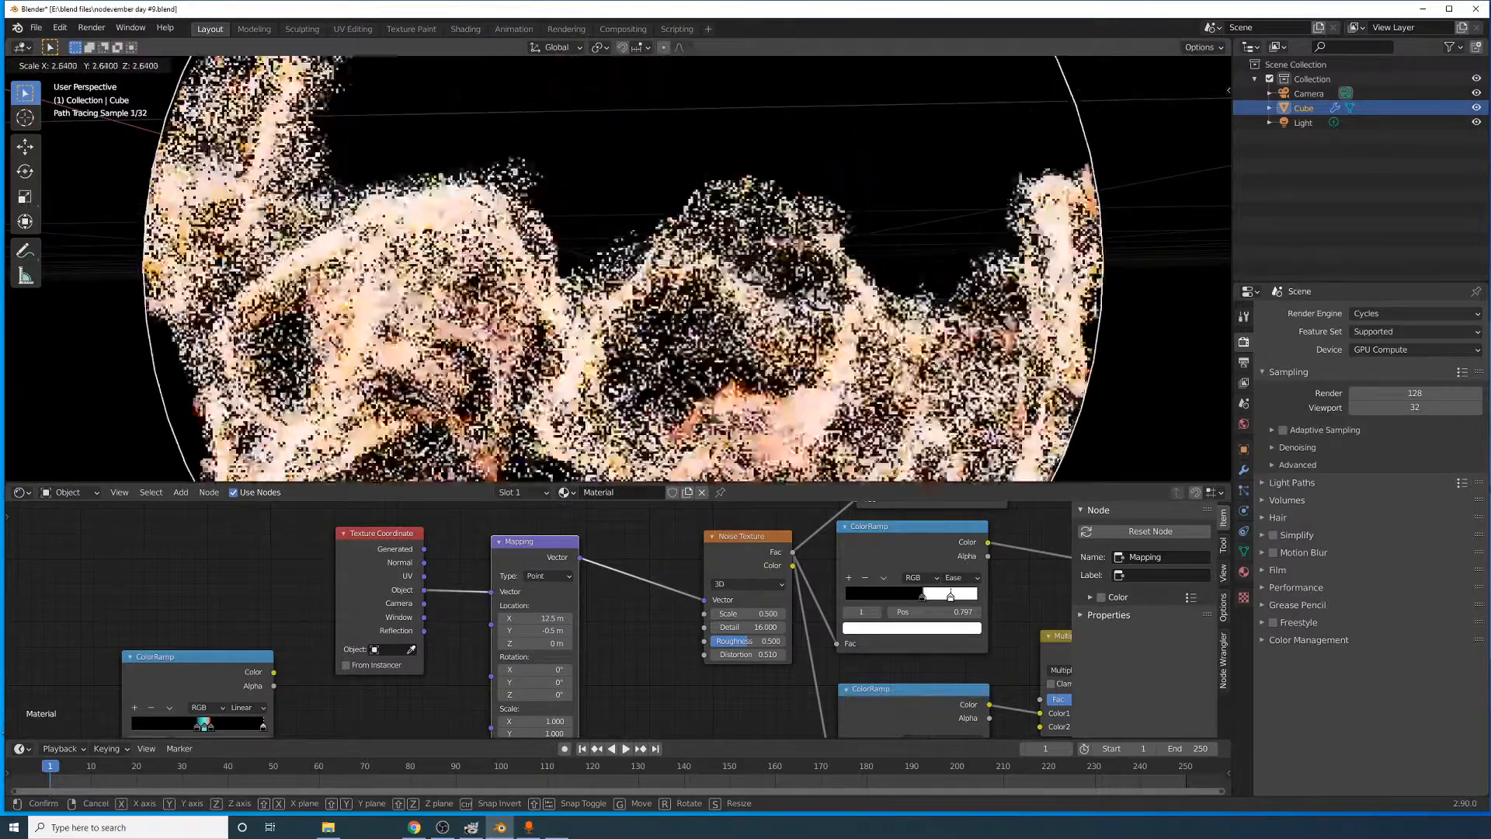
left_click(915, 370)
key("ctrl+a")
left_click(909, 358)
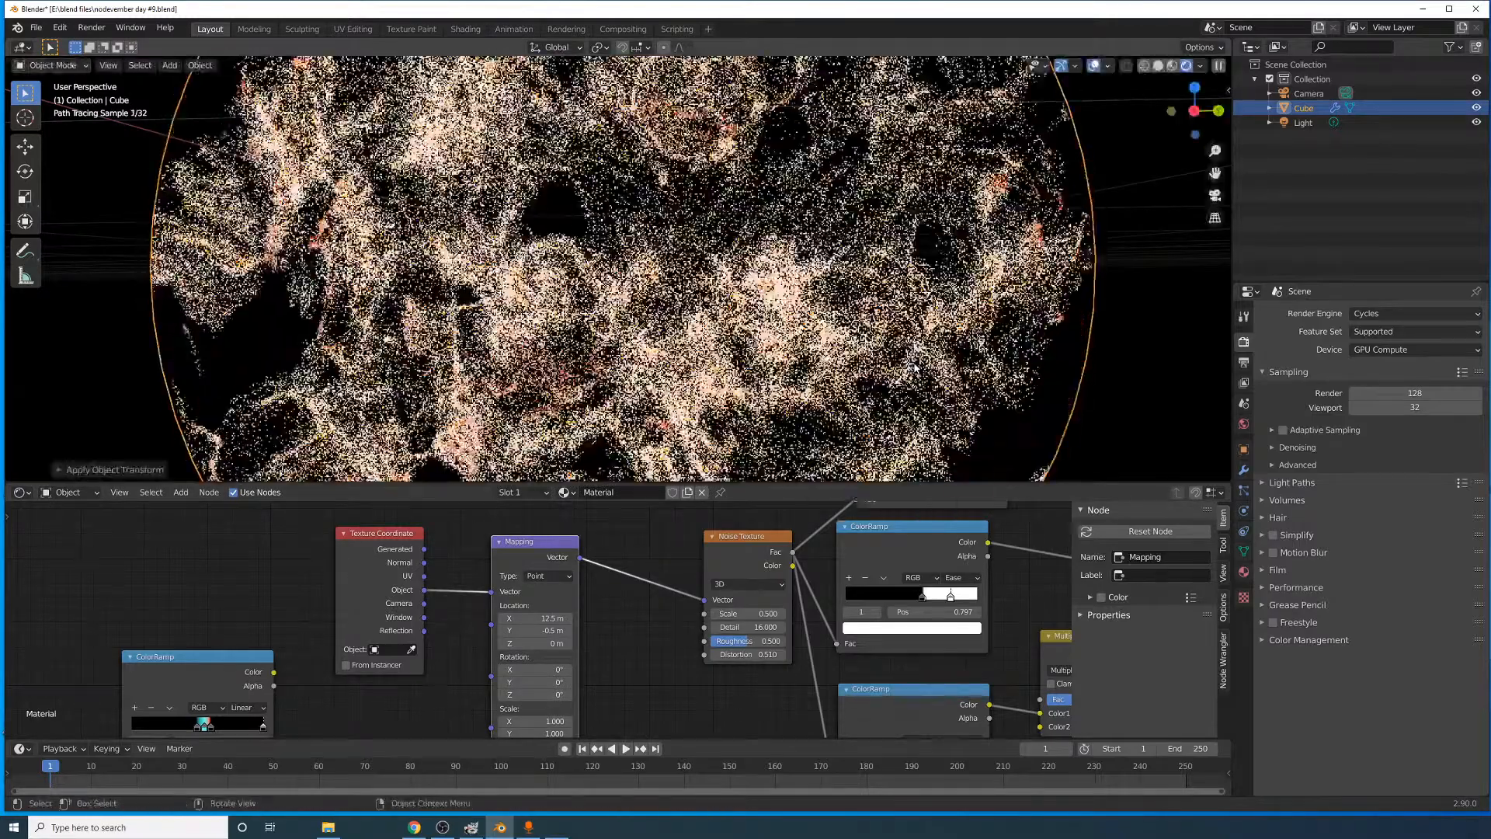
scroll(909, 360, "down", 4)
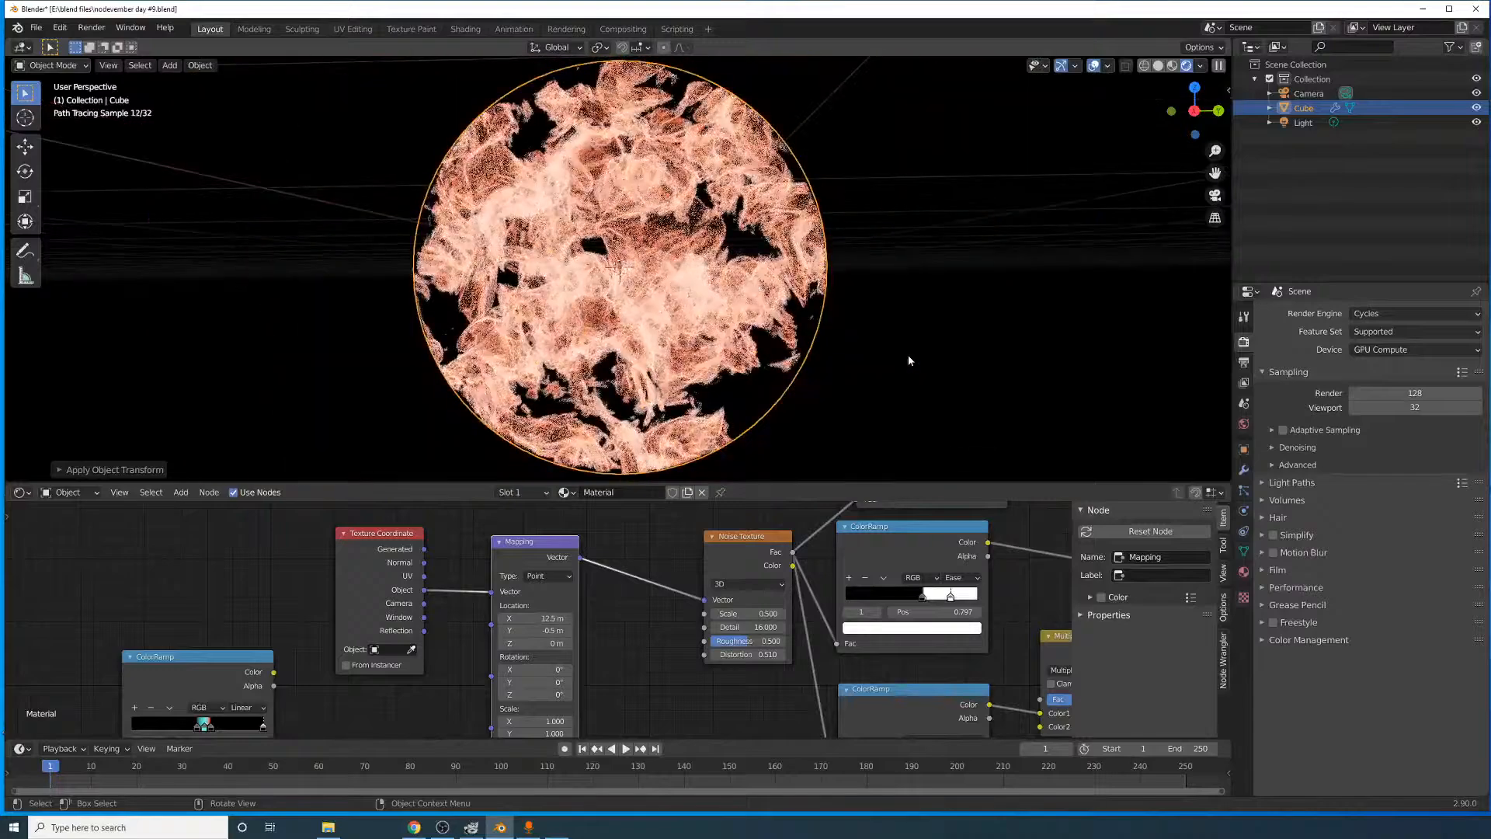
key("ctrl+z")
key("ctrl+z")
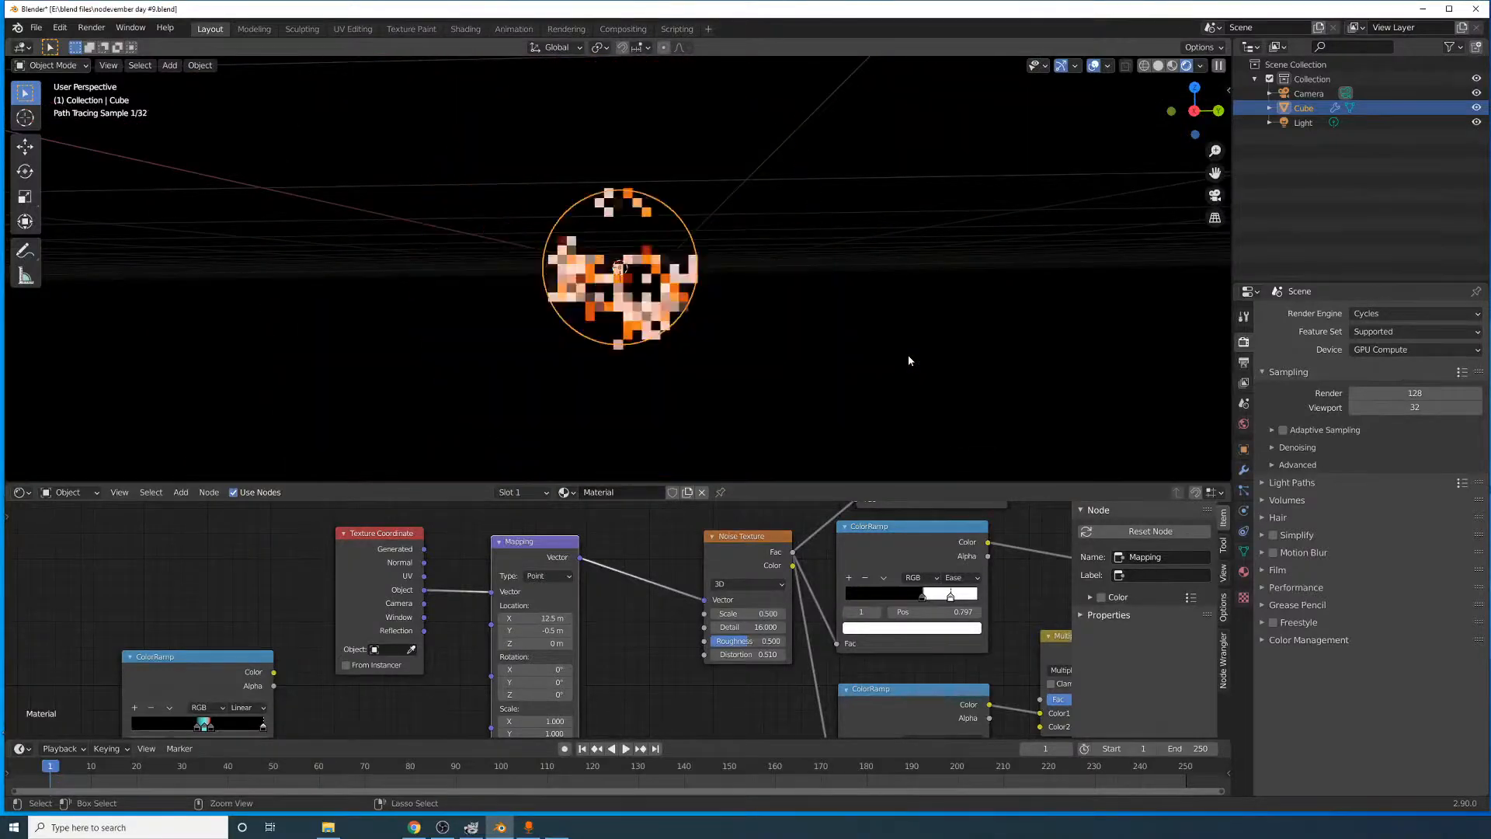
scroll(886, 360, "up", 5)
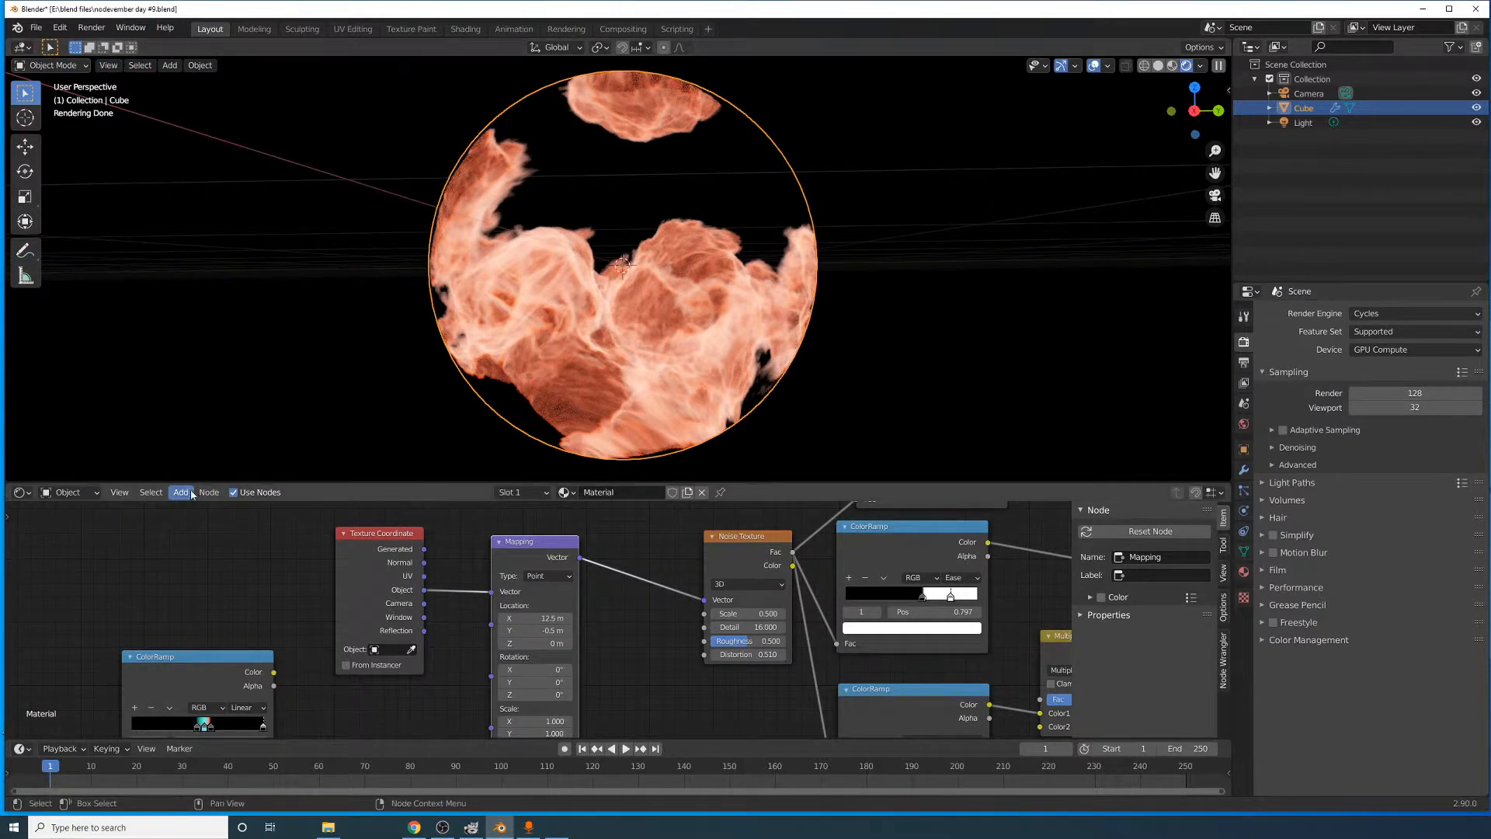
- Add a Voronoi Texture node below the Noise Texture and feed its Vector input from the Mapping node
left_click(203, 510)
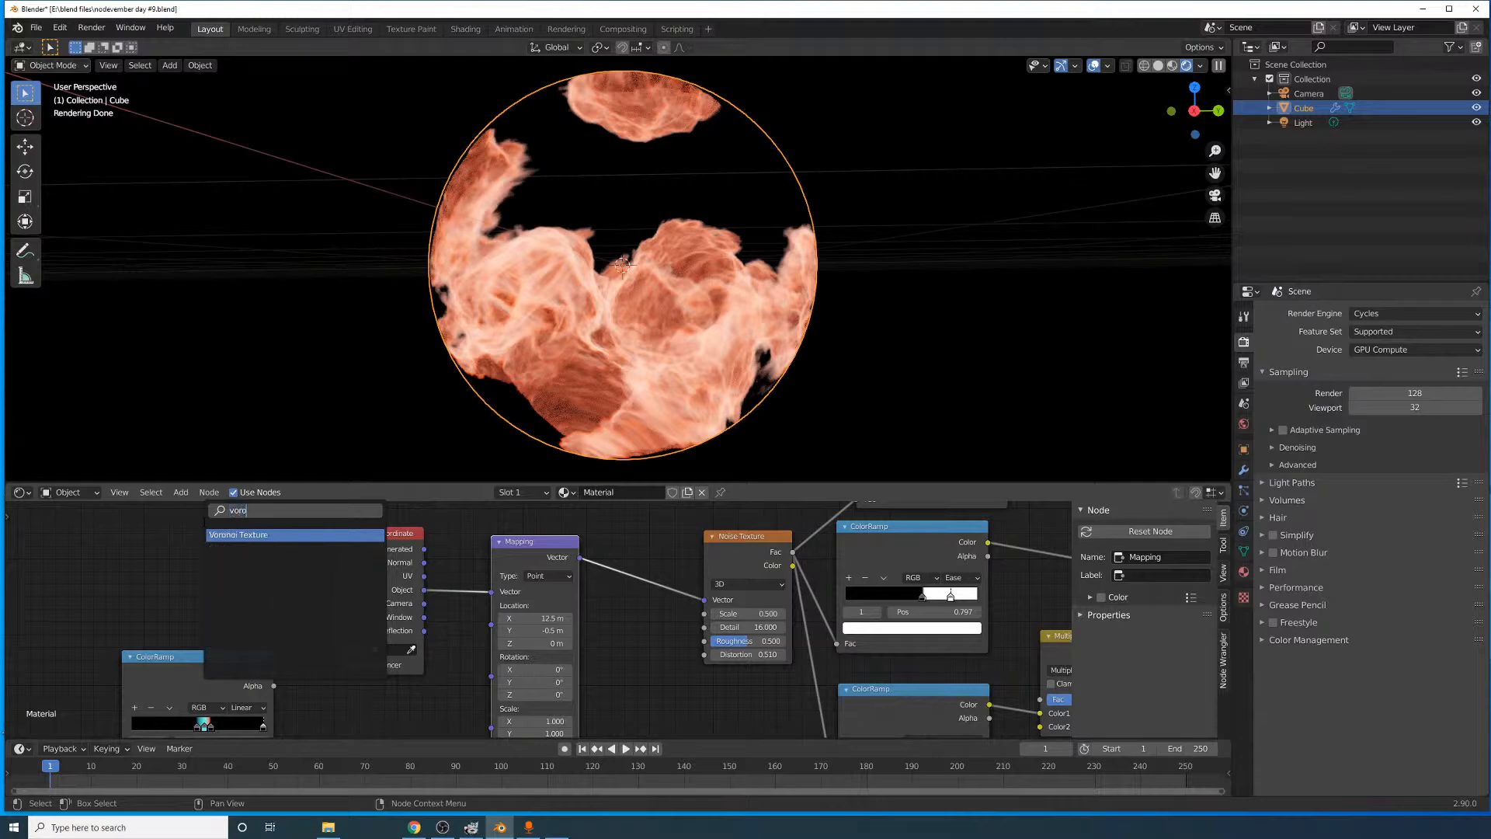
left_click(372, 532)
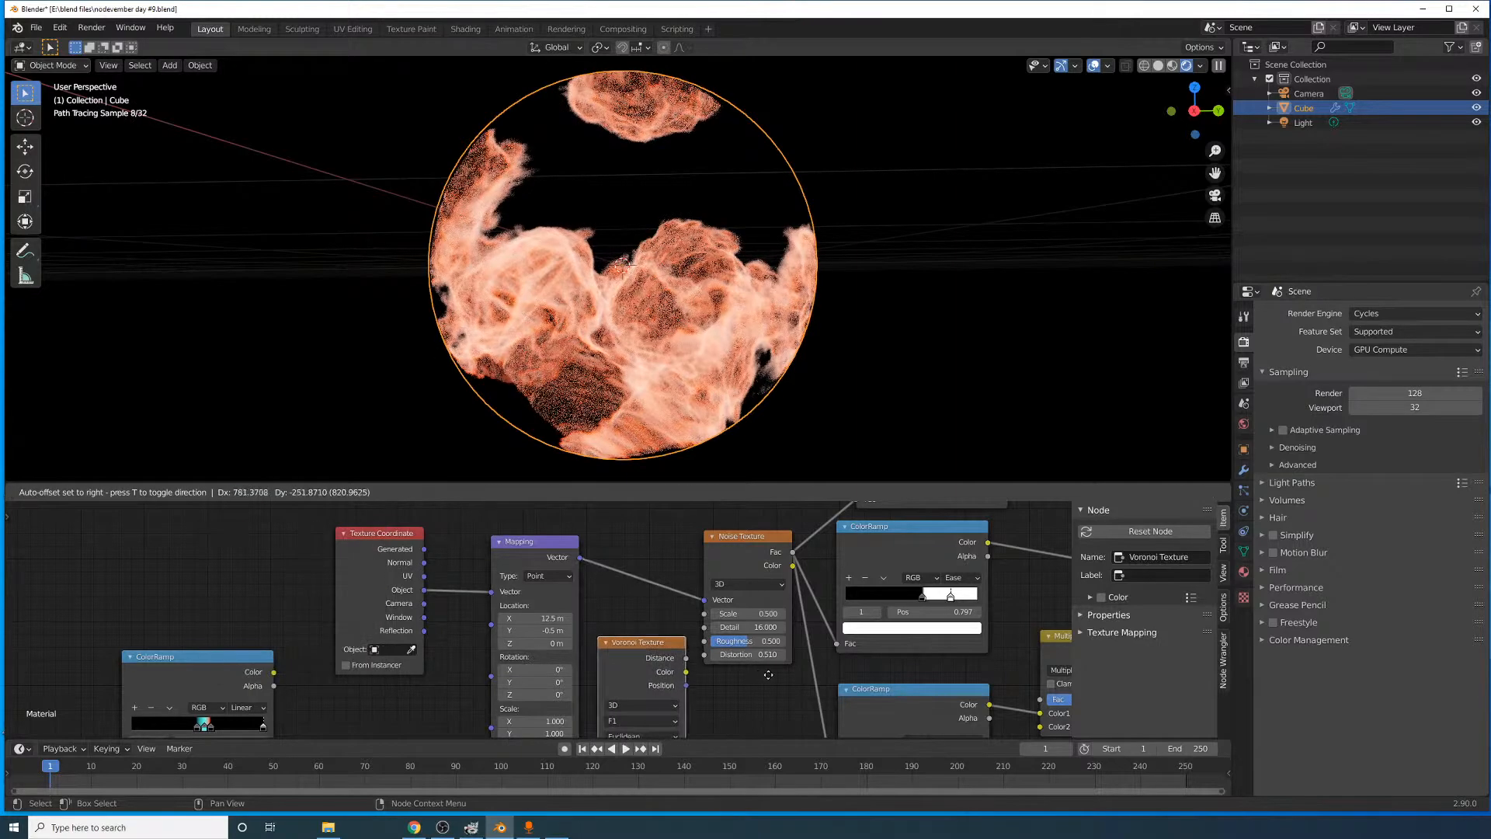
left_click(755, 667)
scroll(582, 625, "up", 1)
middle_click_drag(583, 625, 587, 571)
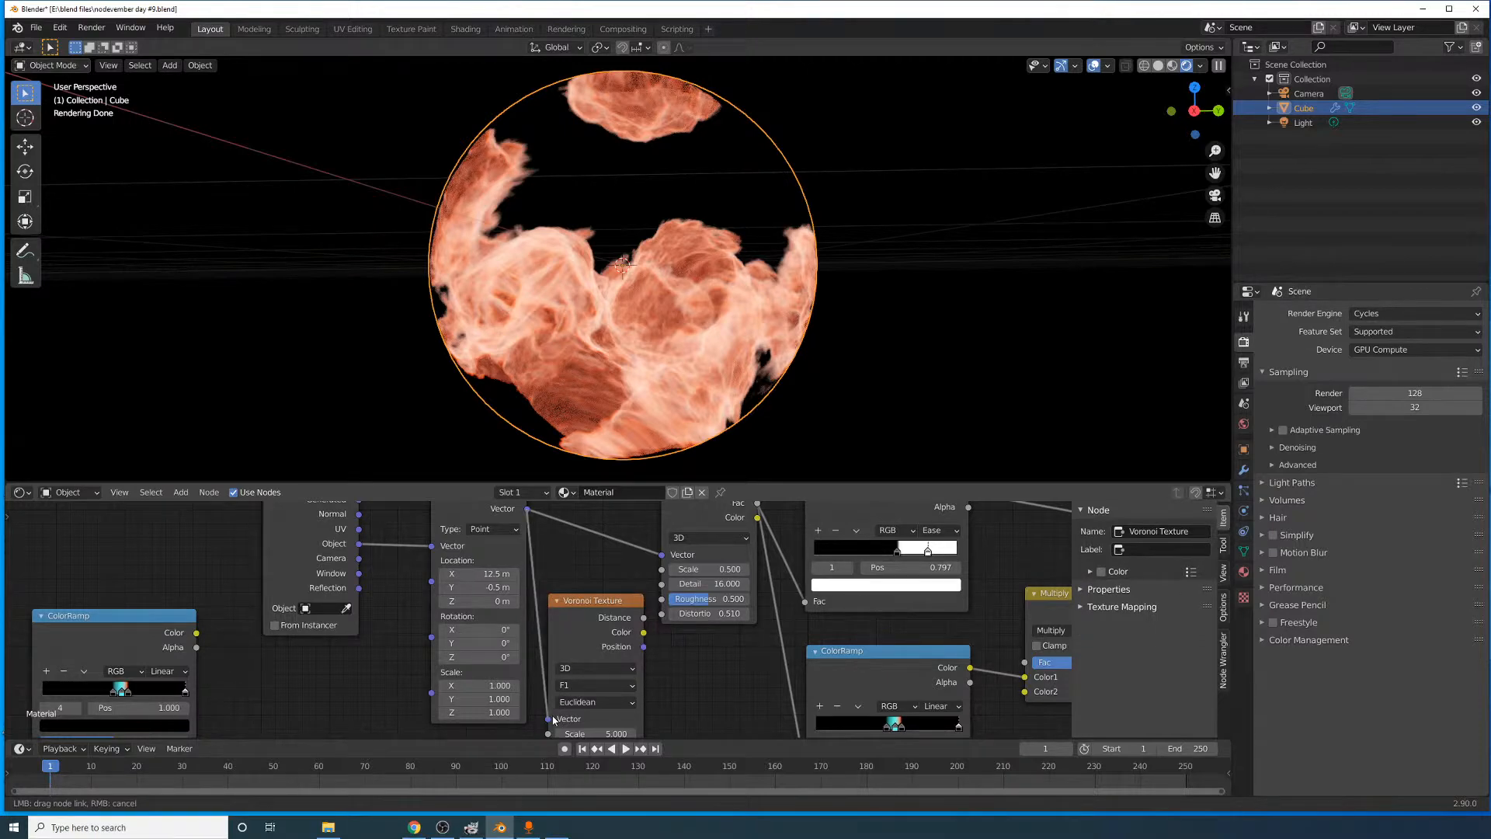
left_click_drag(553, 720, 549, 719)
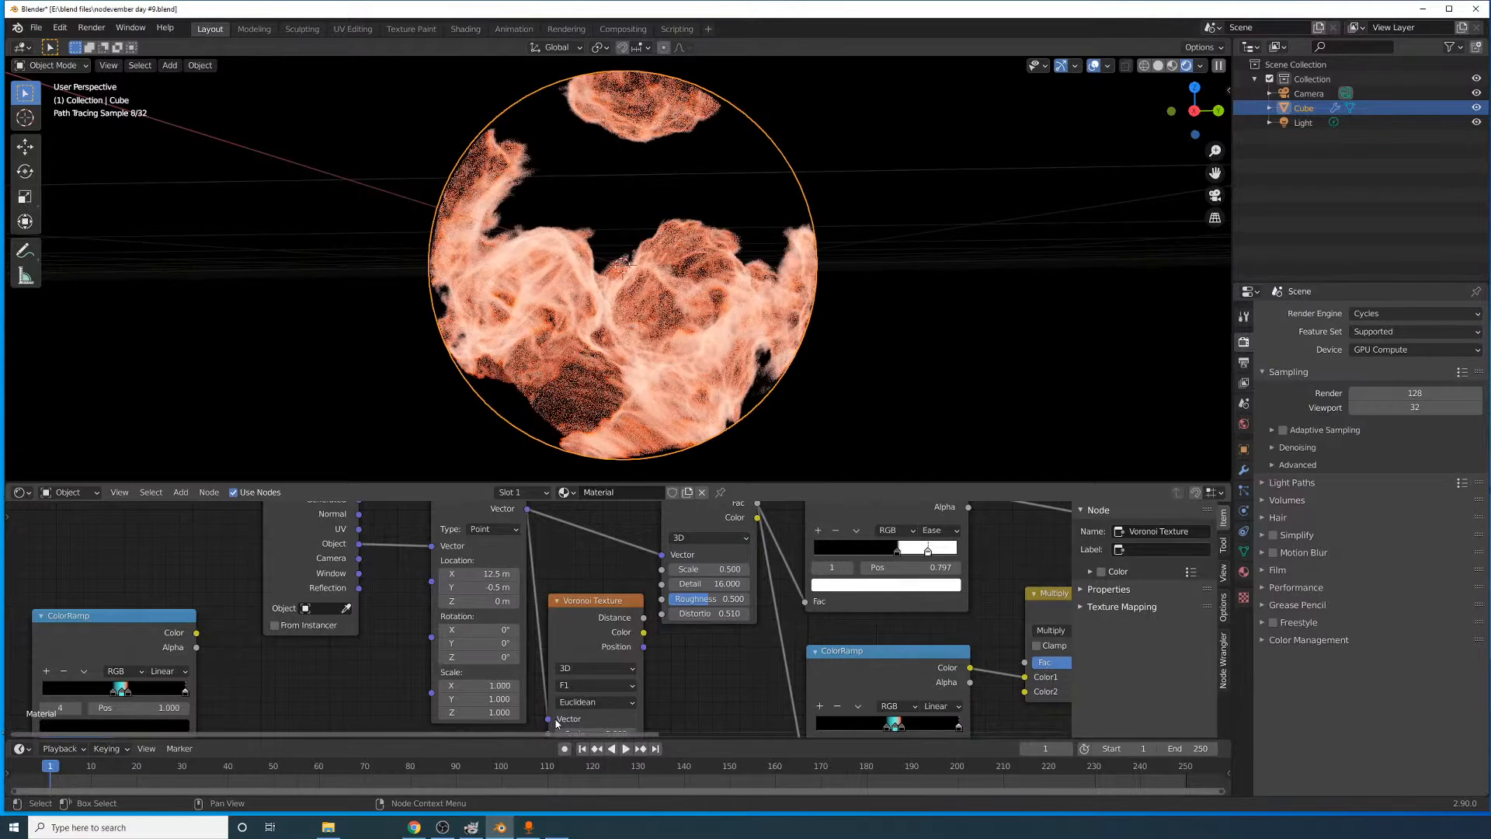
middle_click_drag(662, 630, 596, 672)
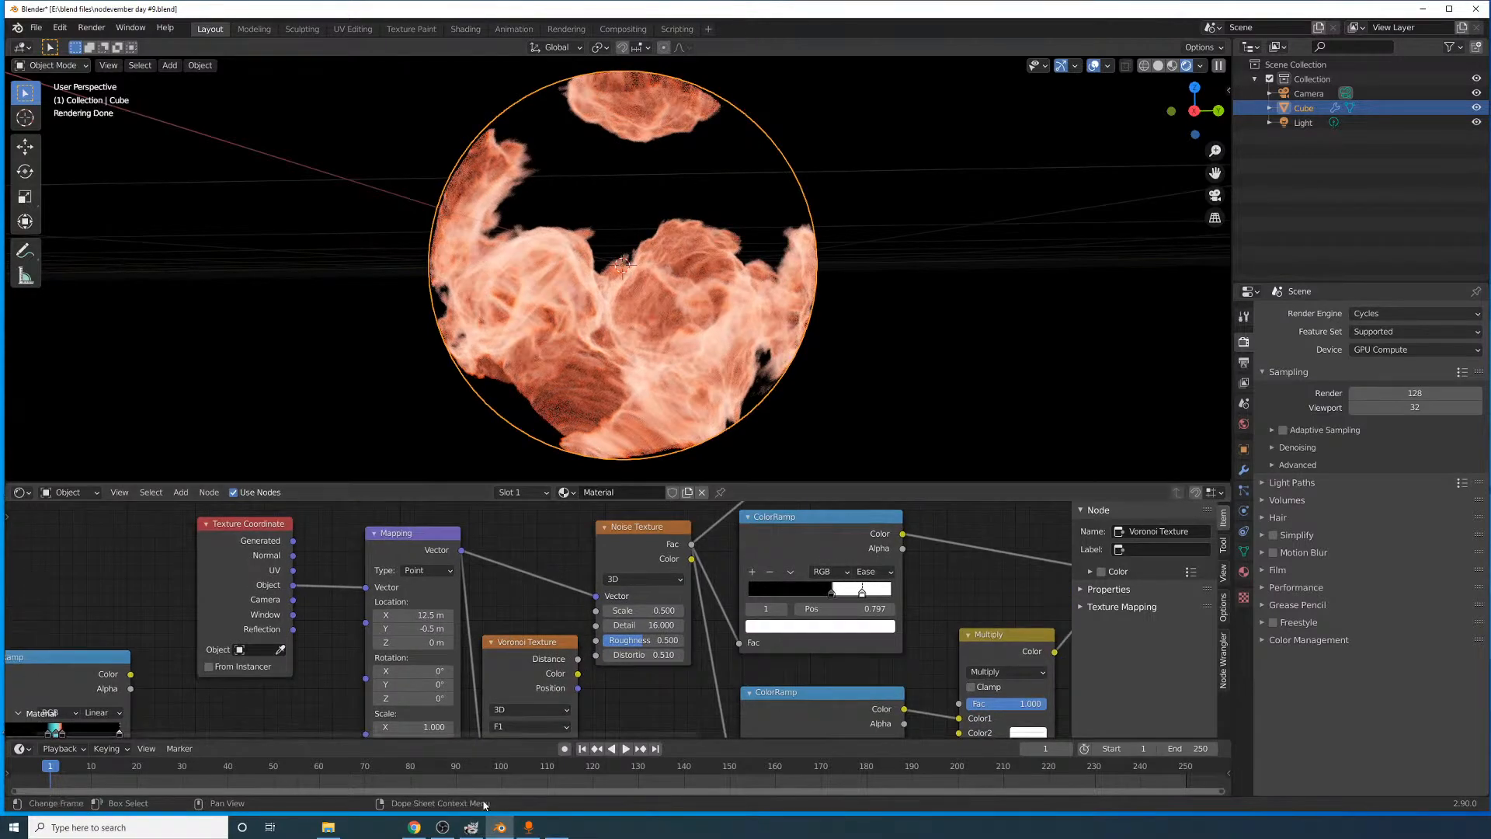
- Insert a MixRGB node into the link between the Mapping node and the Noise Texture, making room for it
mouse_move(456, 825)
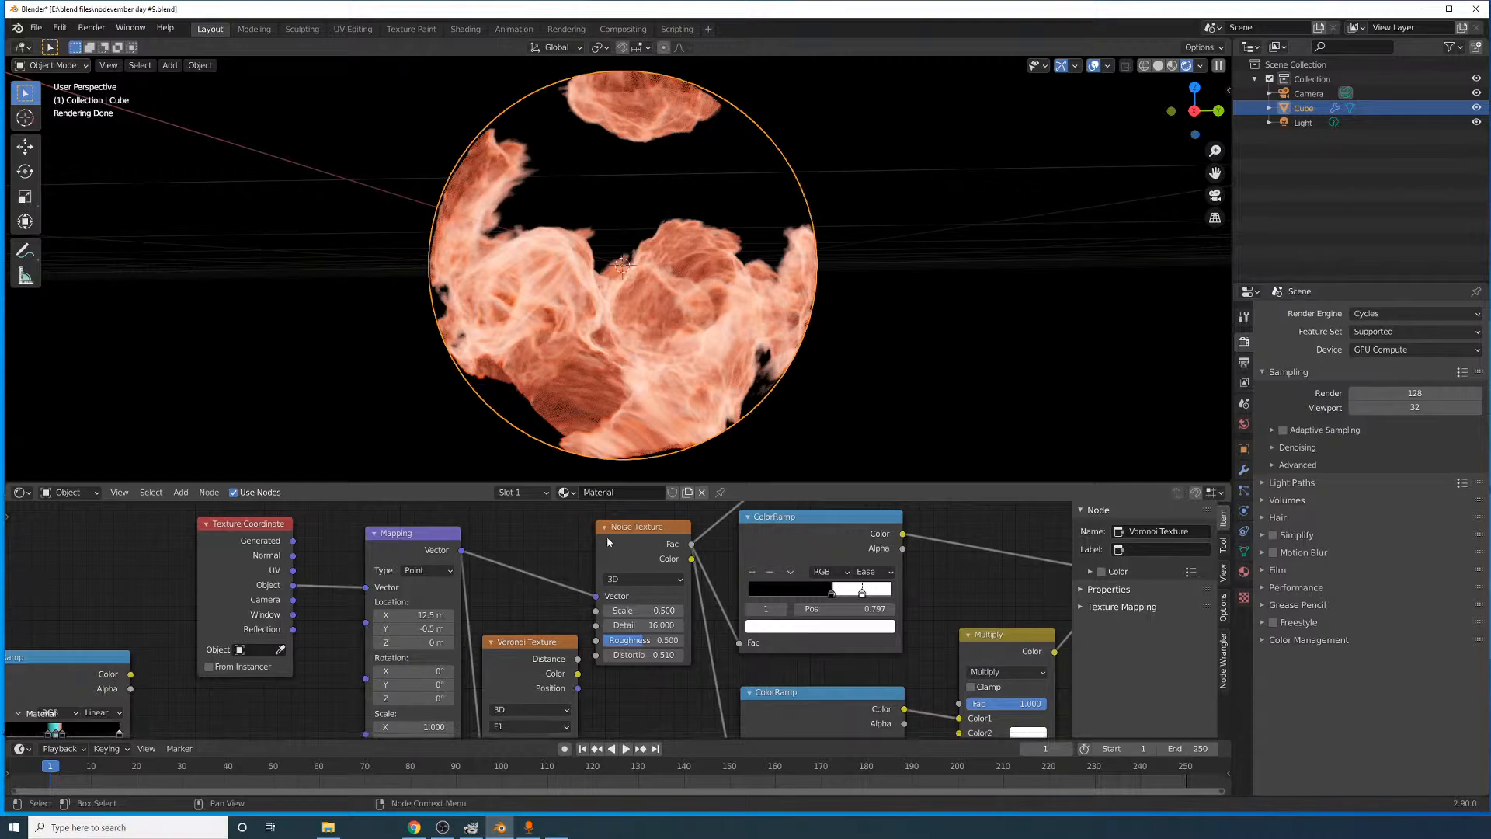
left_click_drag(608, 536, 649, 536)
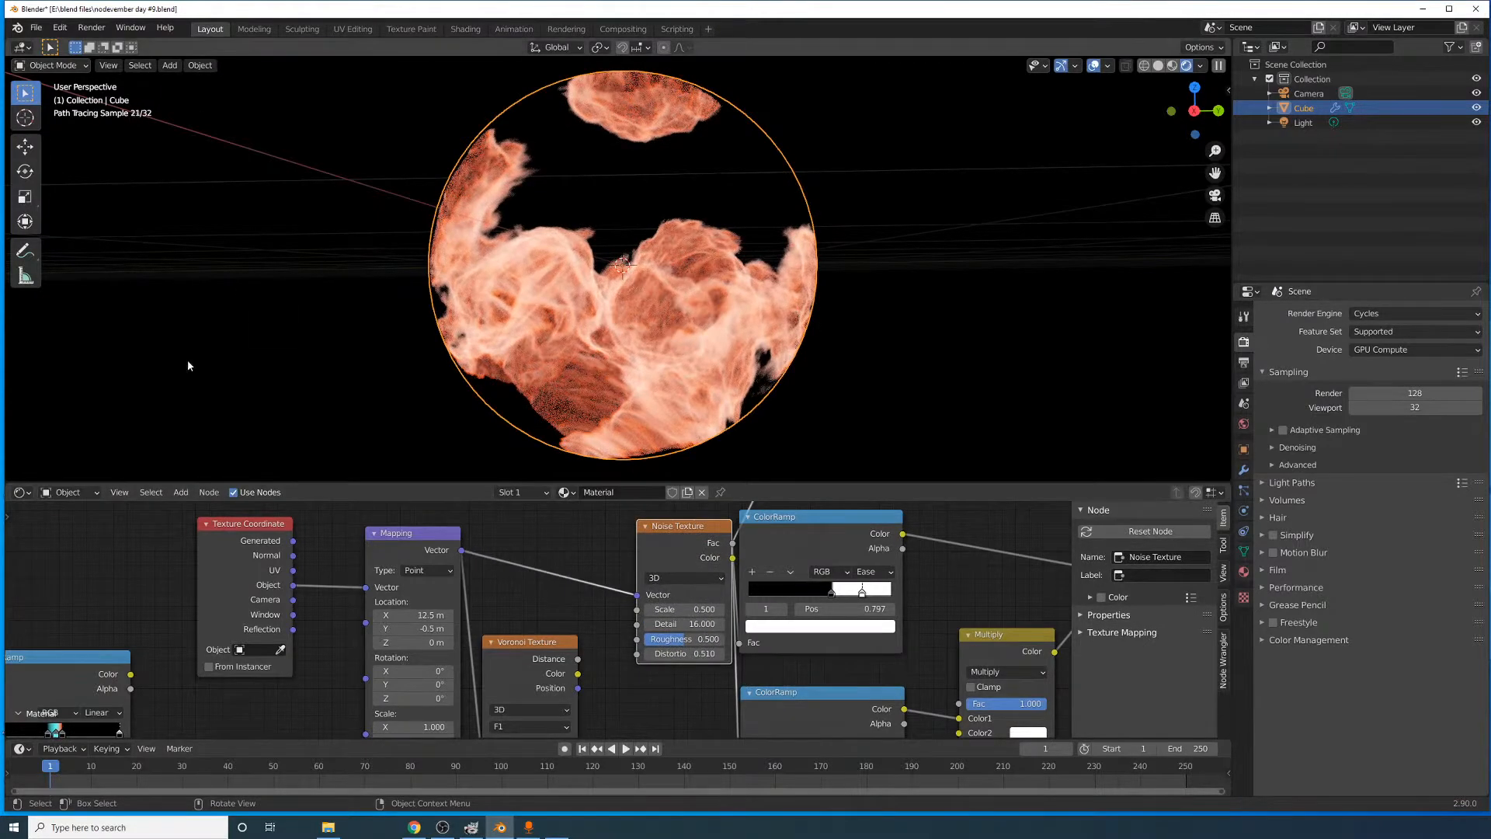
left_click(180, 492)
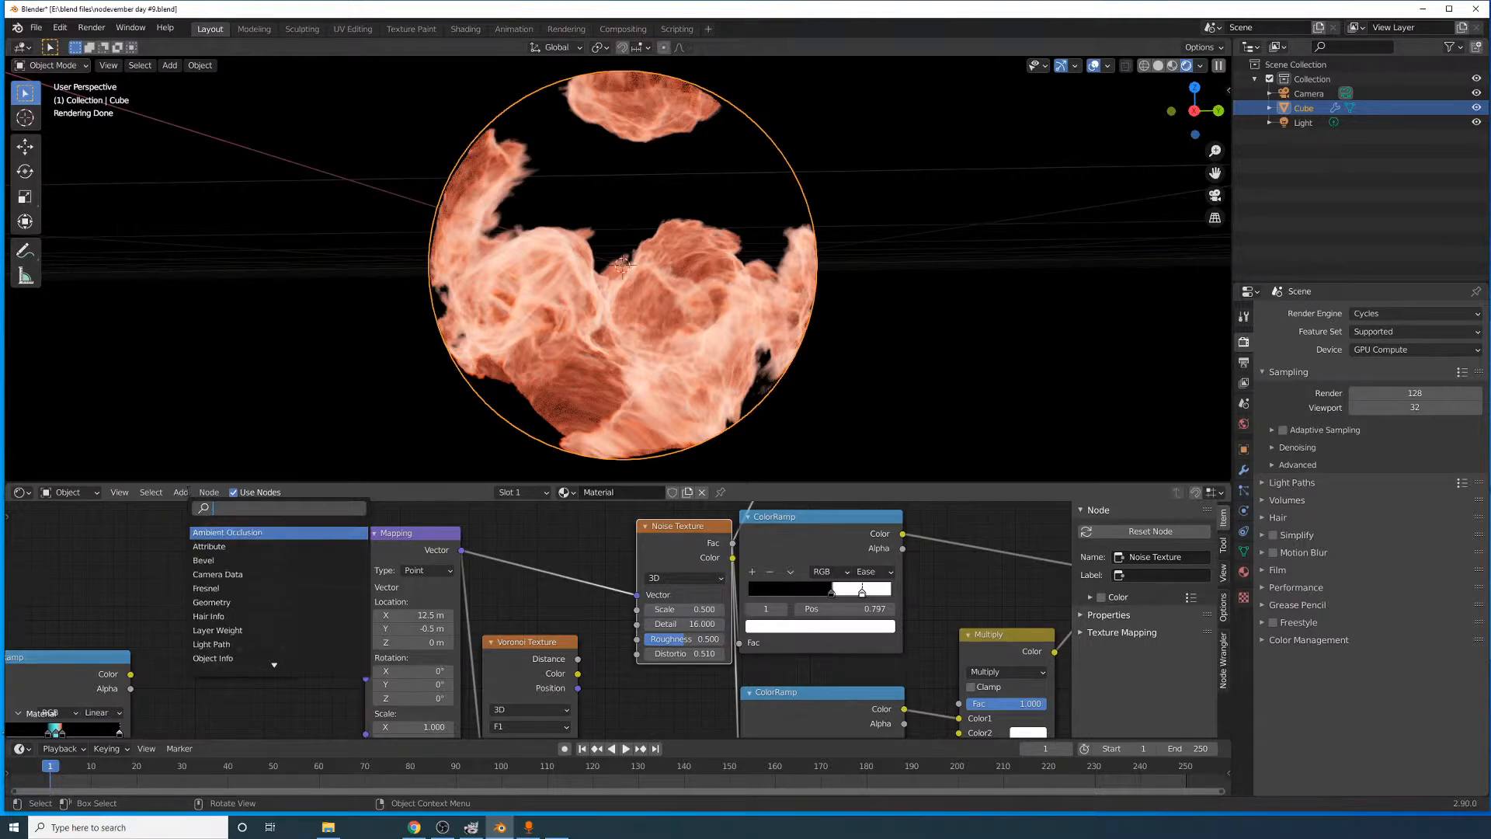
type("mix")
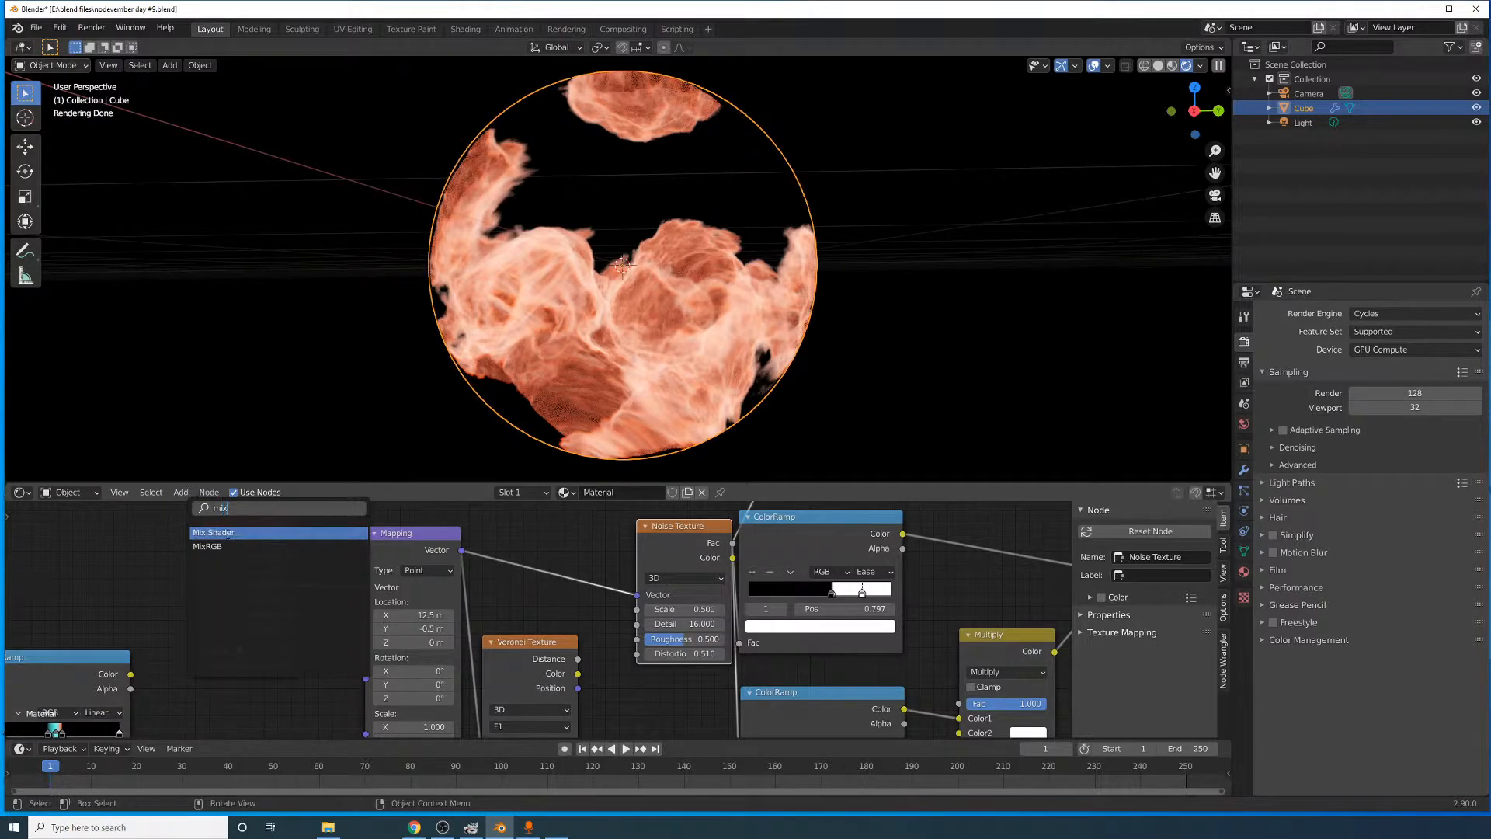
left_click(225, 546)
left_click(600, 578)
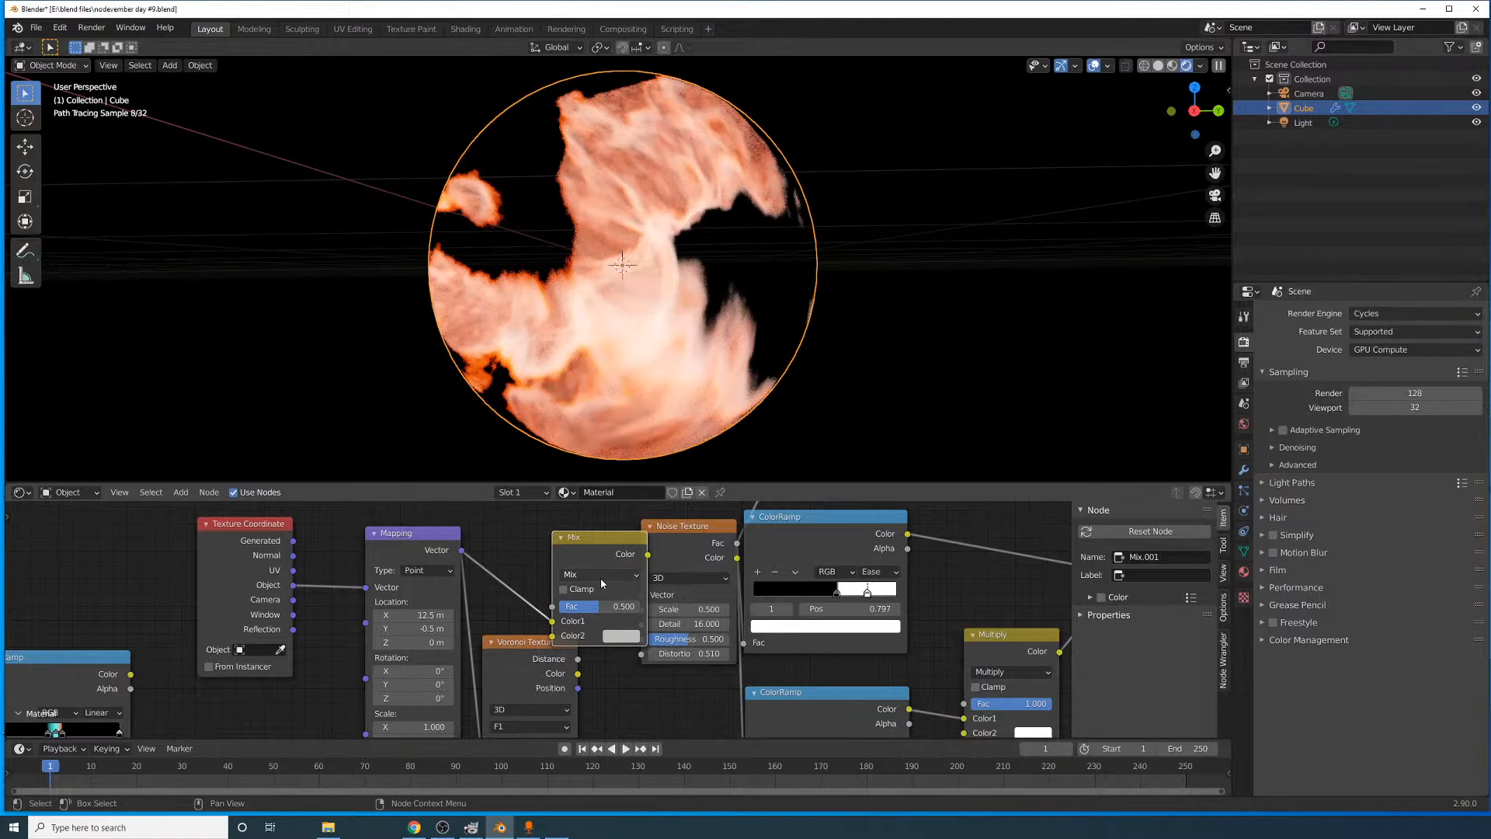
left_click_drag(608, 558, 654, 561)
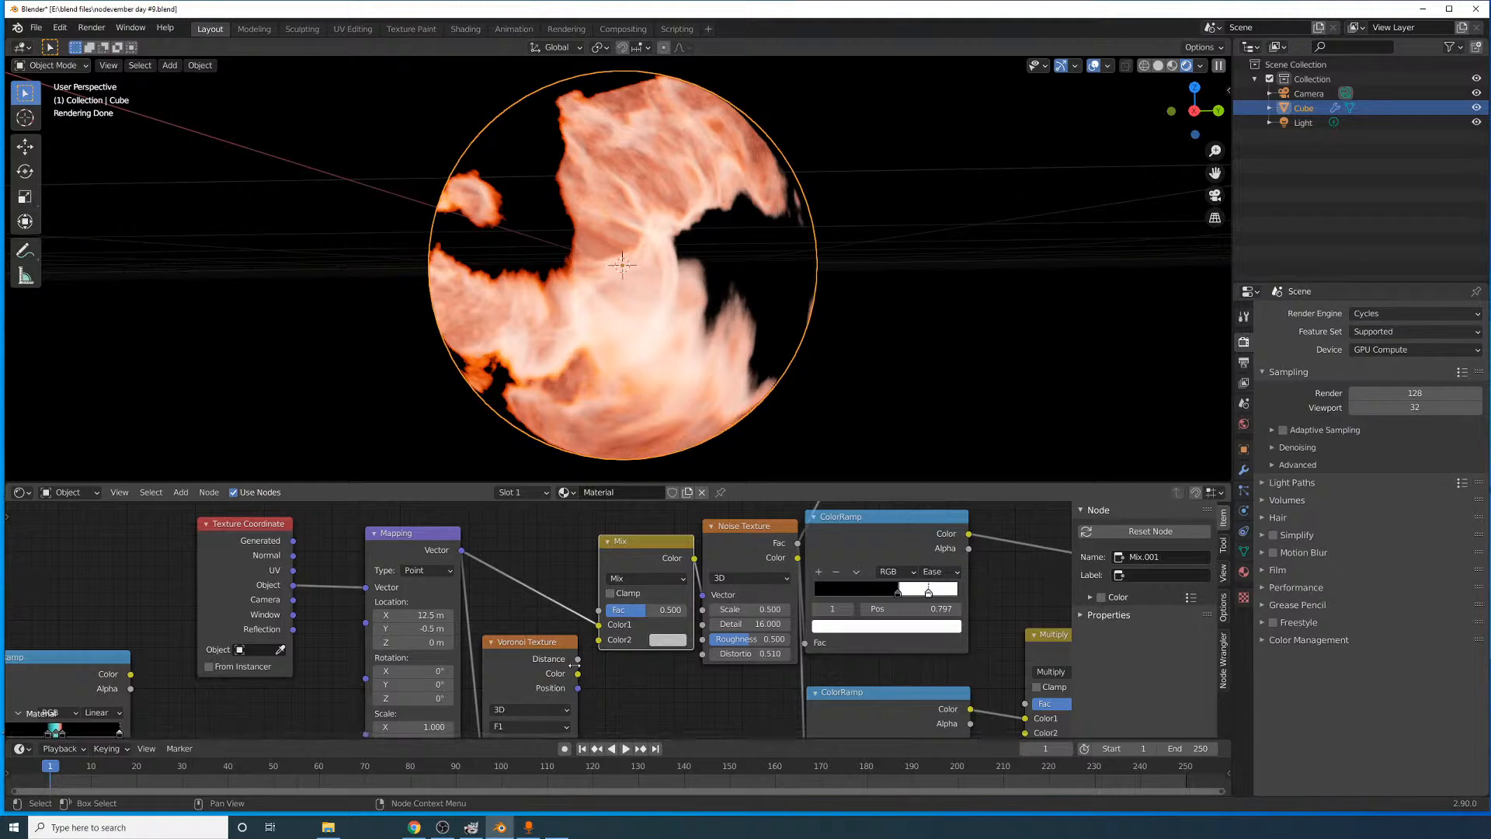
- Connect the Voronoi Texture's Color output to the Mix node's Color2 and set the Mix factor to 0.173
left_click_drag(578, 673, 607, 613)
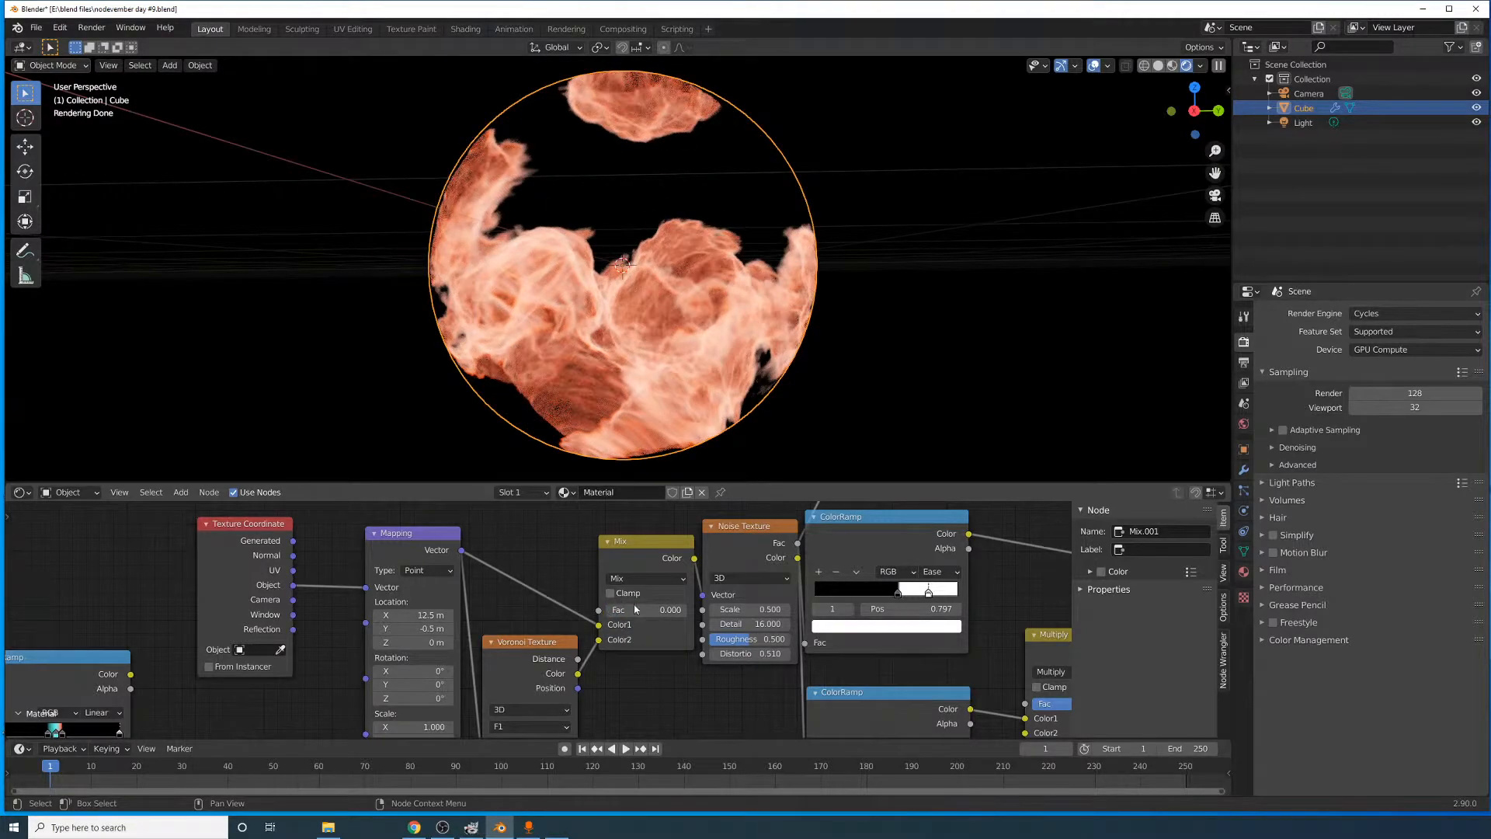
left_click_drag(636, 609, 646, 610)
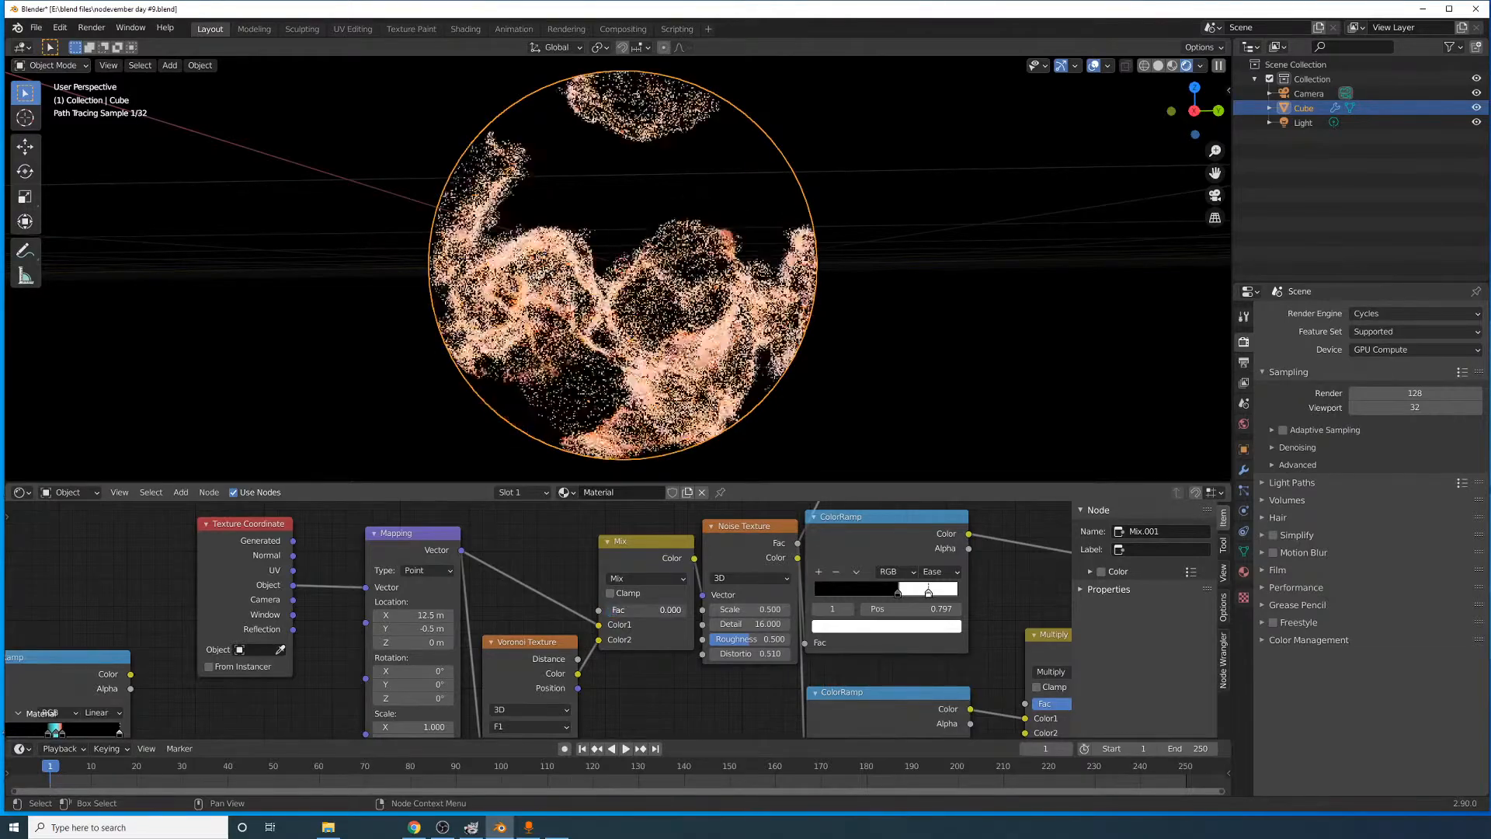
scroll(607, 654, "down", 1)
middle_click_drag(607, 654, 619, 543)
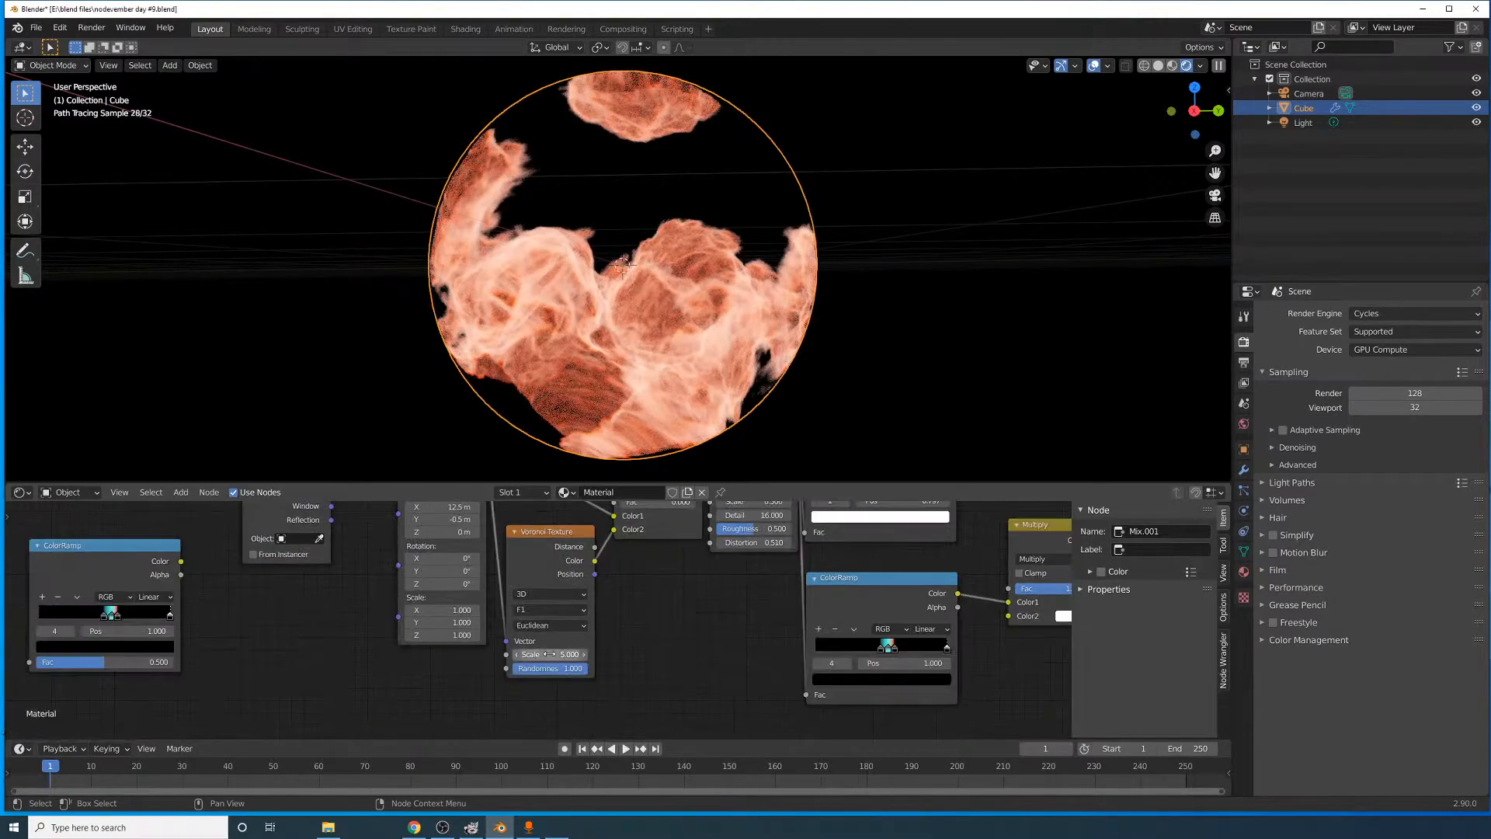
left_click_drag(547, 654, 583, 654)
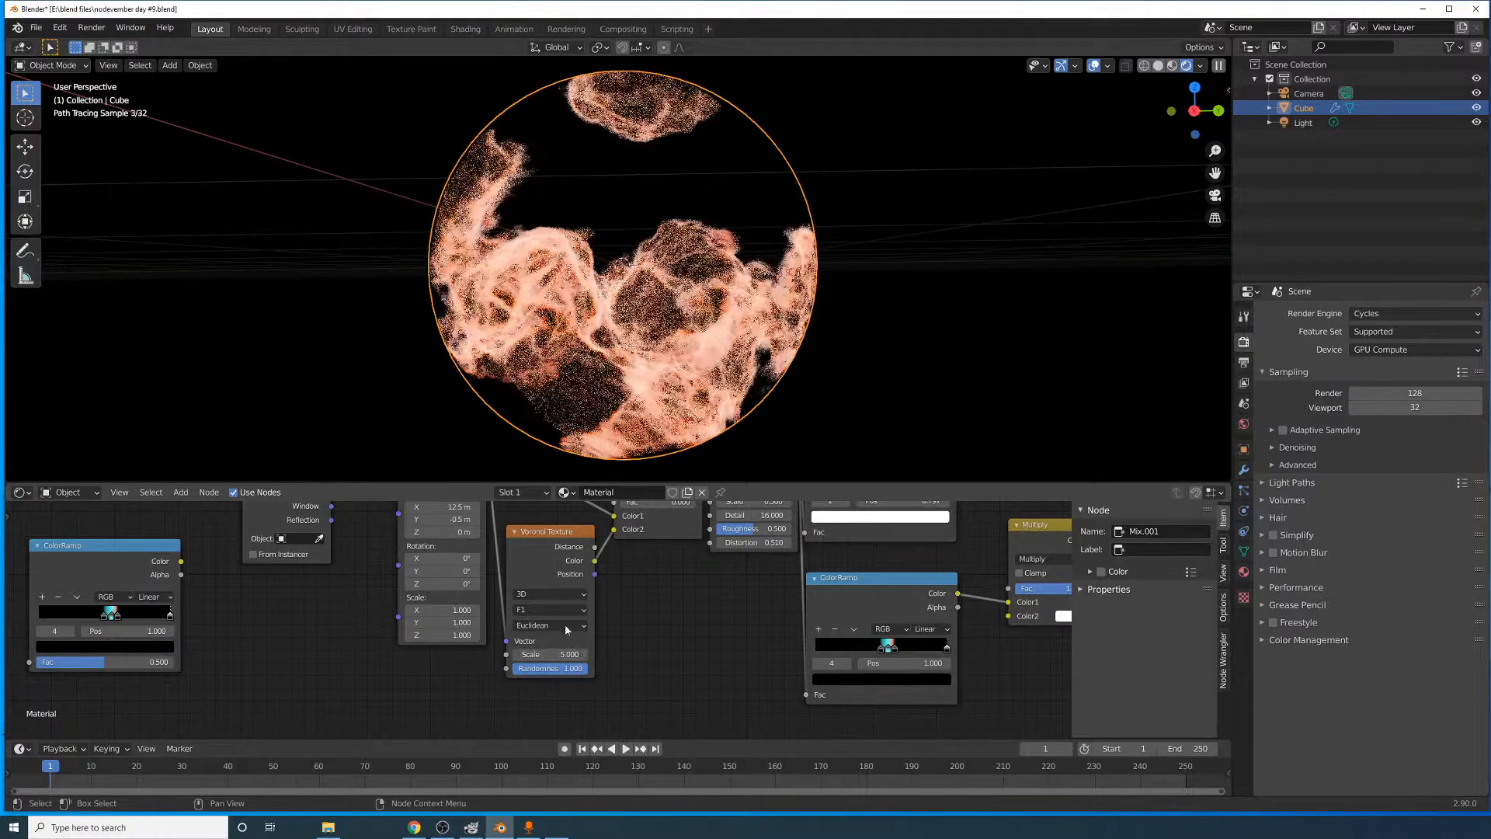
mouse_move(637, 504)
left_mouse_down()
mouse_move(715, 504)
mouse_move(638, 504)
mouse_move(651, 504)
left_mouse_up()
scroll(652, 345, "up", 5)
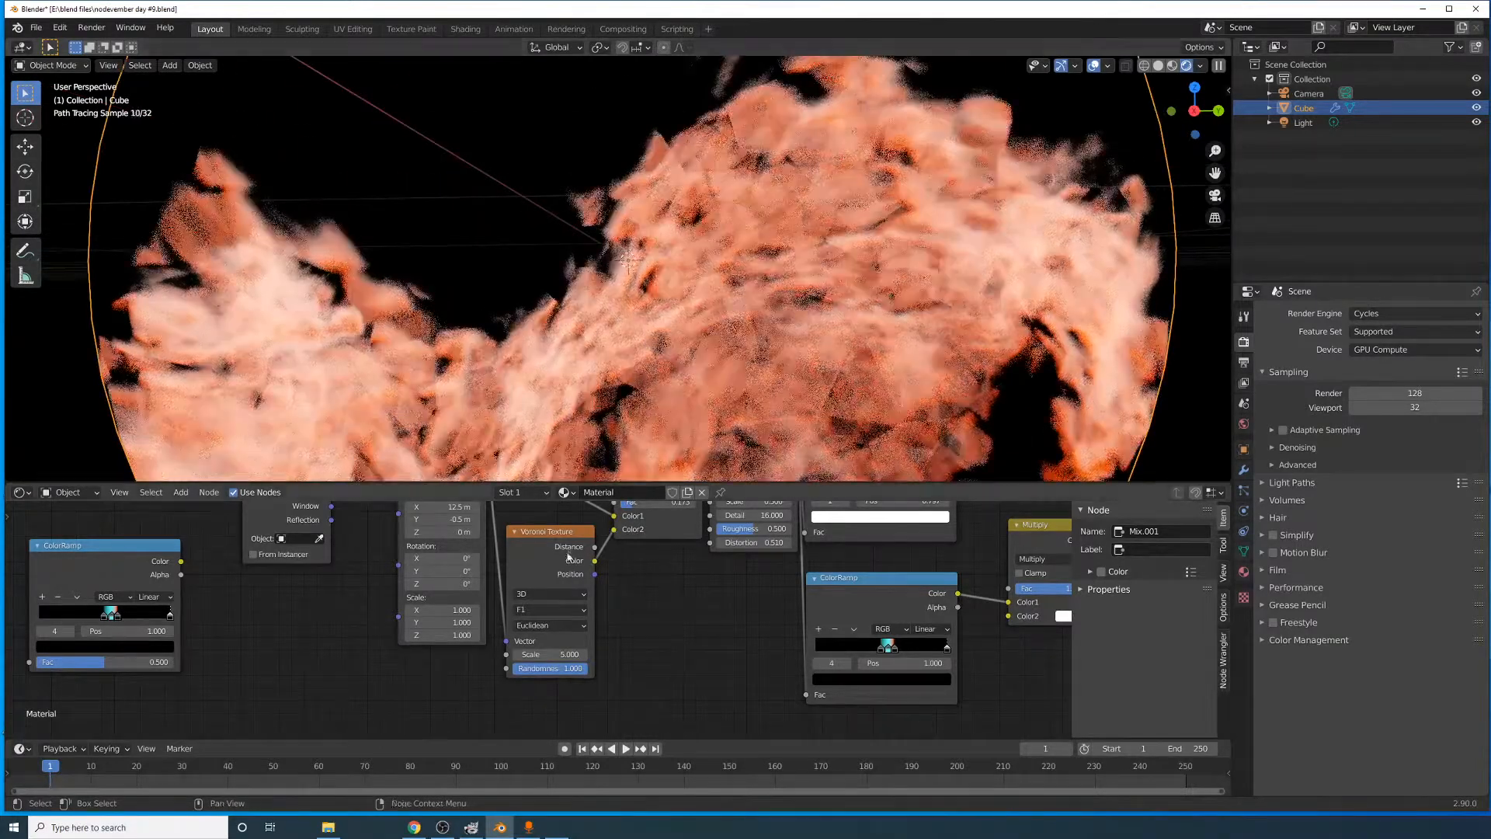
- Switch the Voronoi Texture to F2 with Manhattan distance and lower the Mix factor to 0.133
middle_click_drag(566, 620, 566, 641)
left_click(543, 627)
left_click(542, 660)
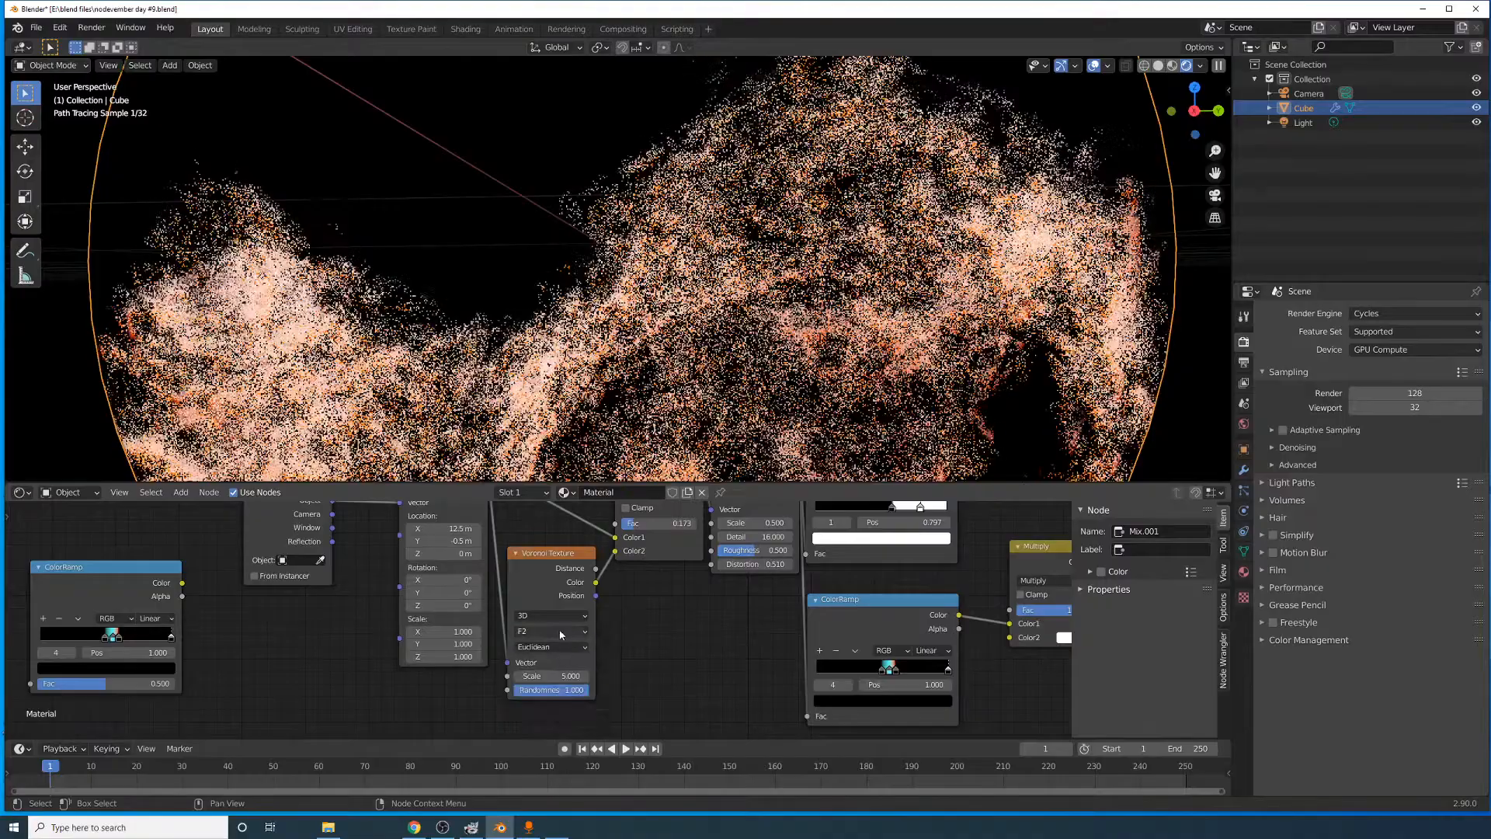
left_click(550, 647)
left_click(548, 676)
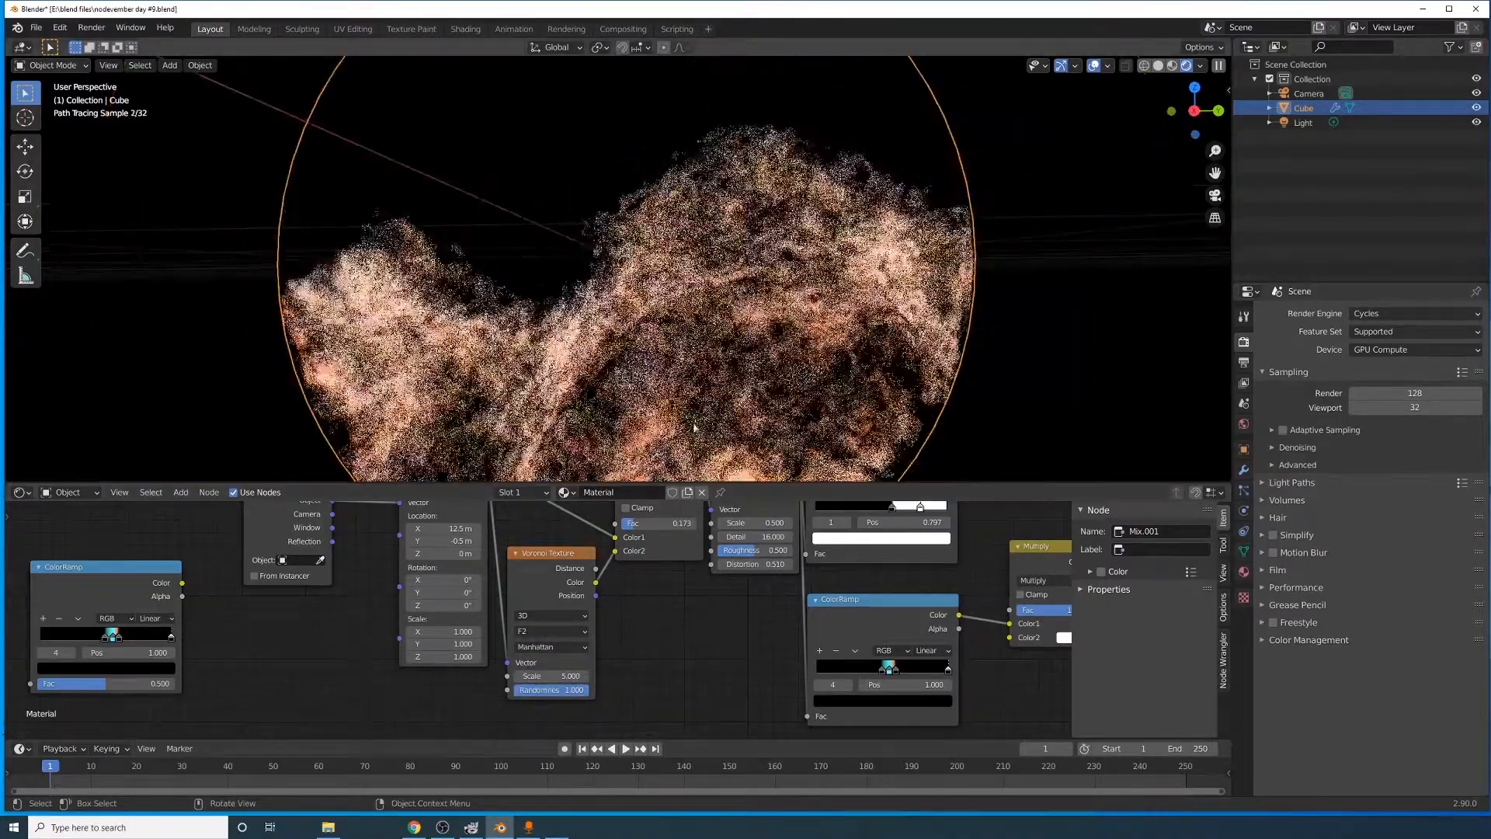
left_click_drag(654, 530, 684, 530)
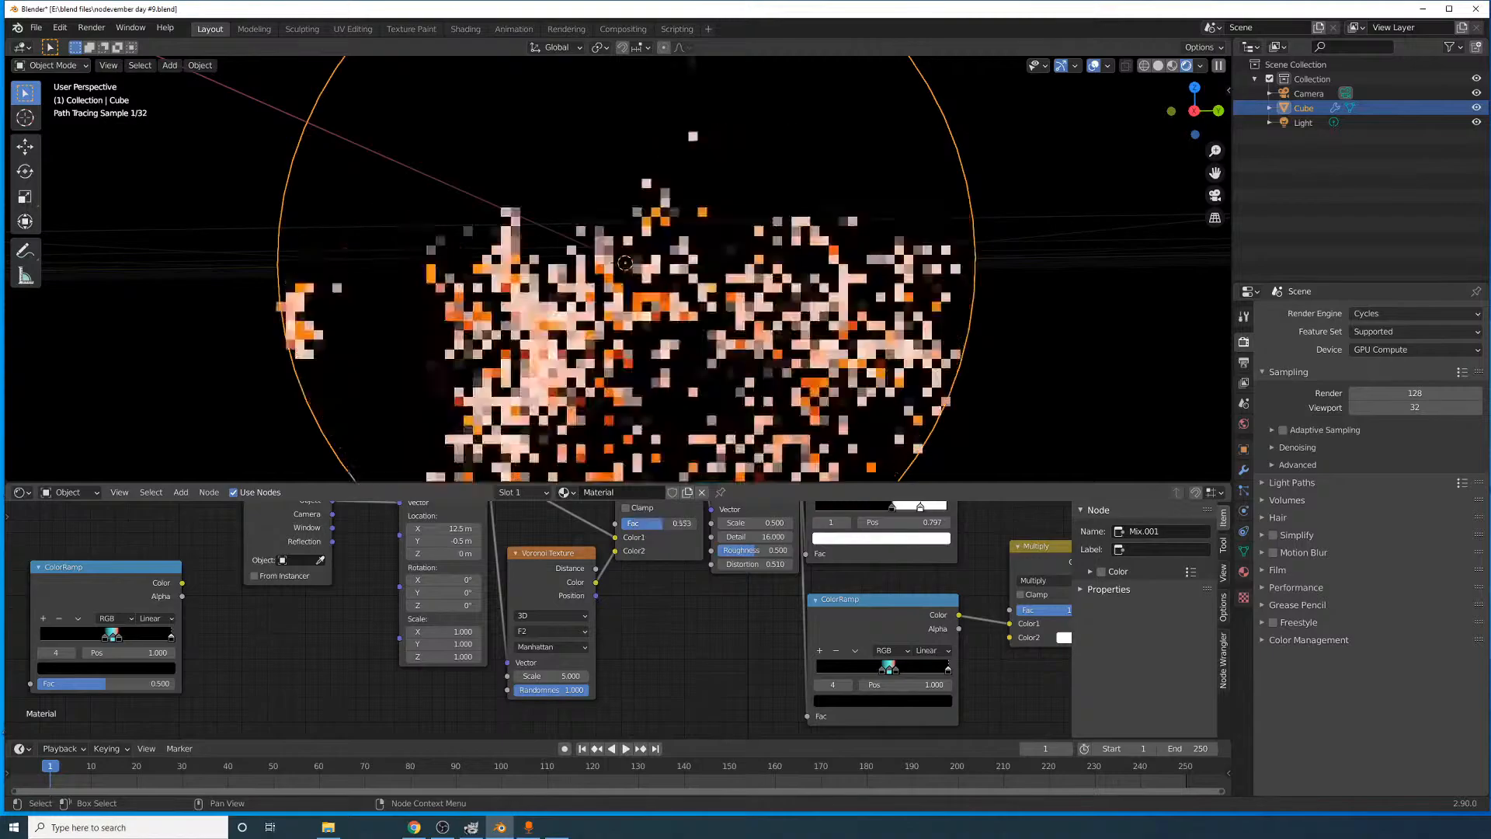
key("ctrl+z")
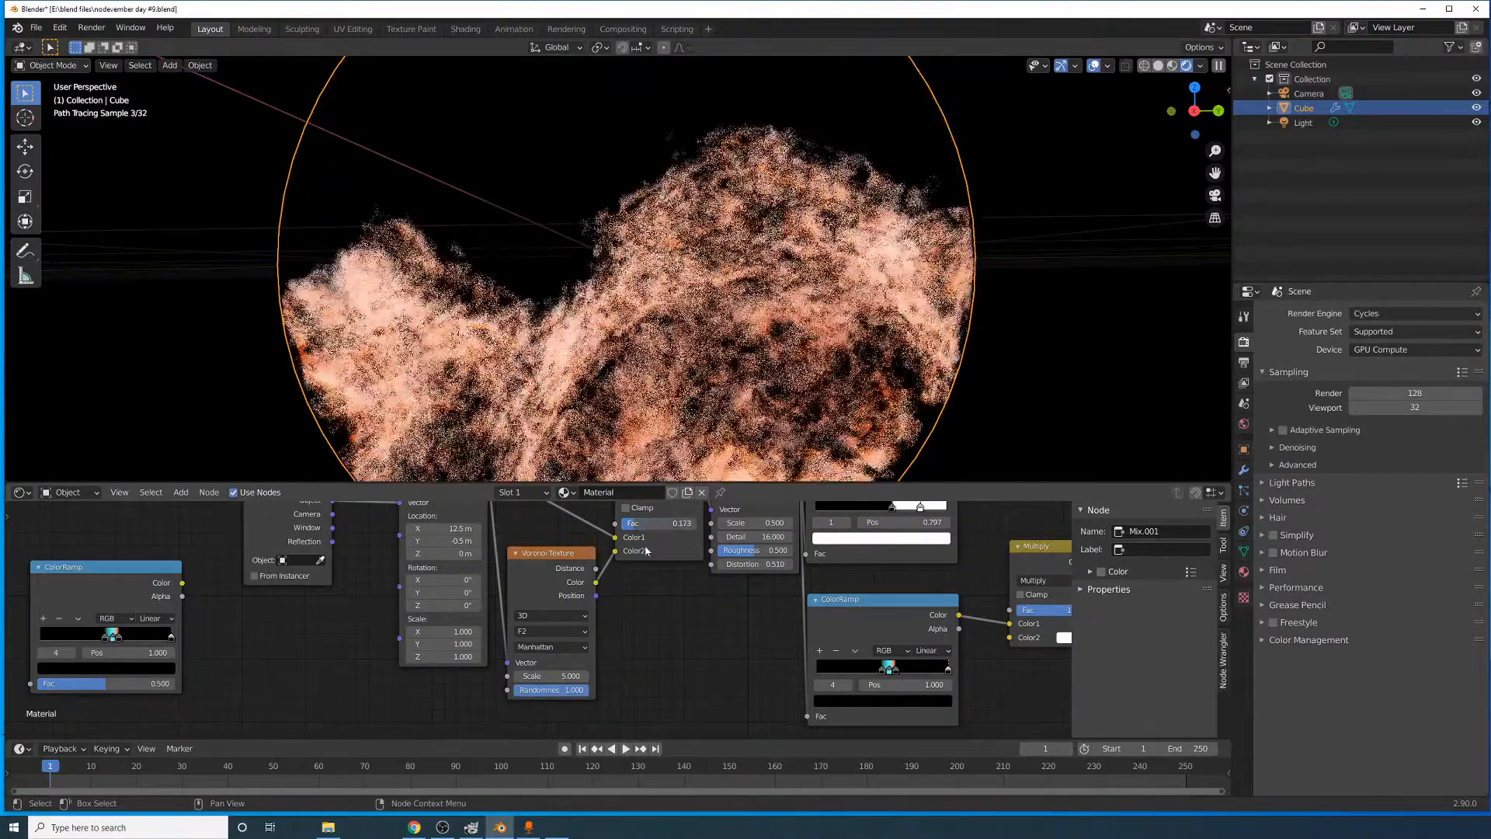
- Set the factor of the Mix node feeding the Noise Texture to 0
middle_click_drag(612, 541, 565, 626)
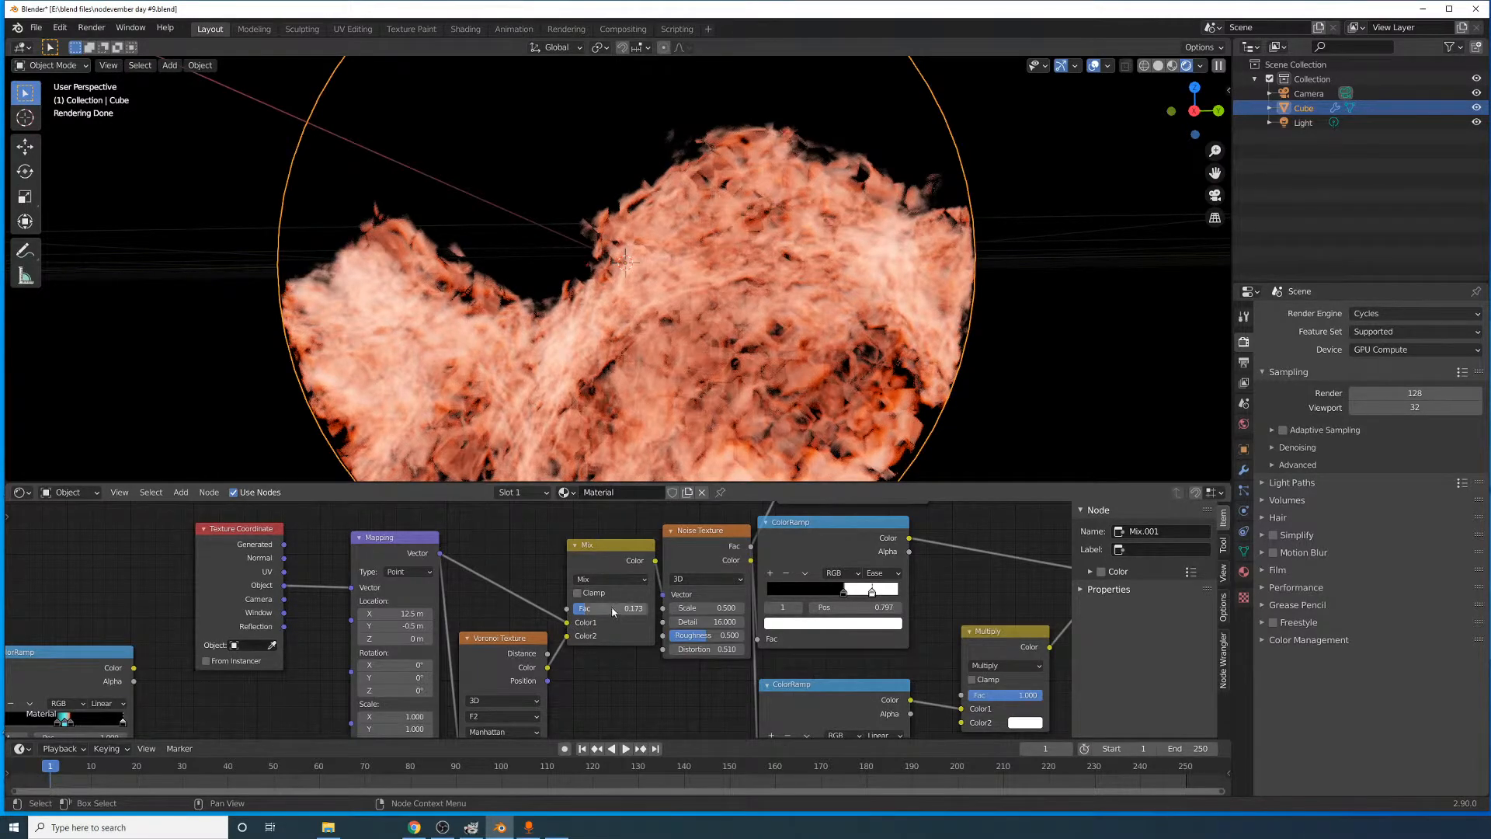
mouse_move(612, 608)
left_mouse_down()
mouse_move(637, 608)
mouse_move(597, 609)
left_mouse_up()
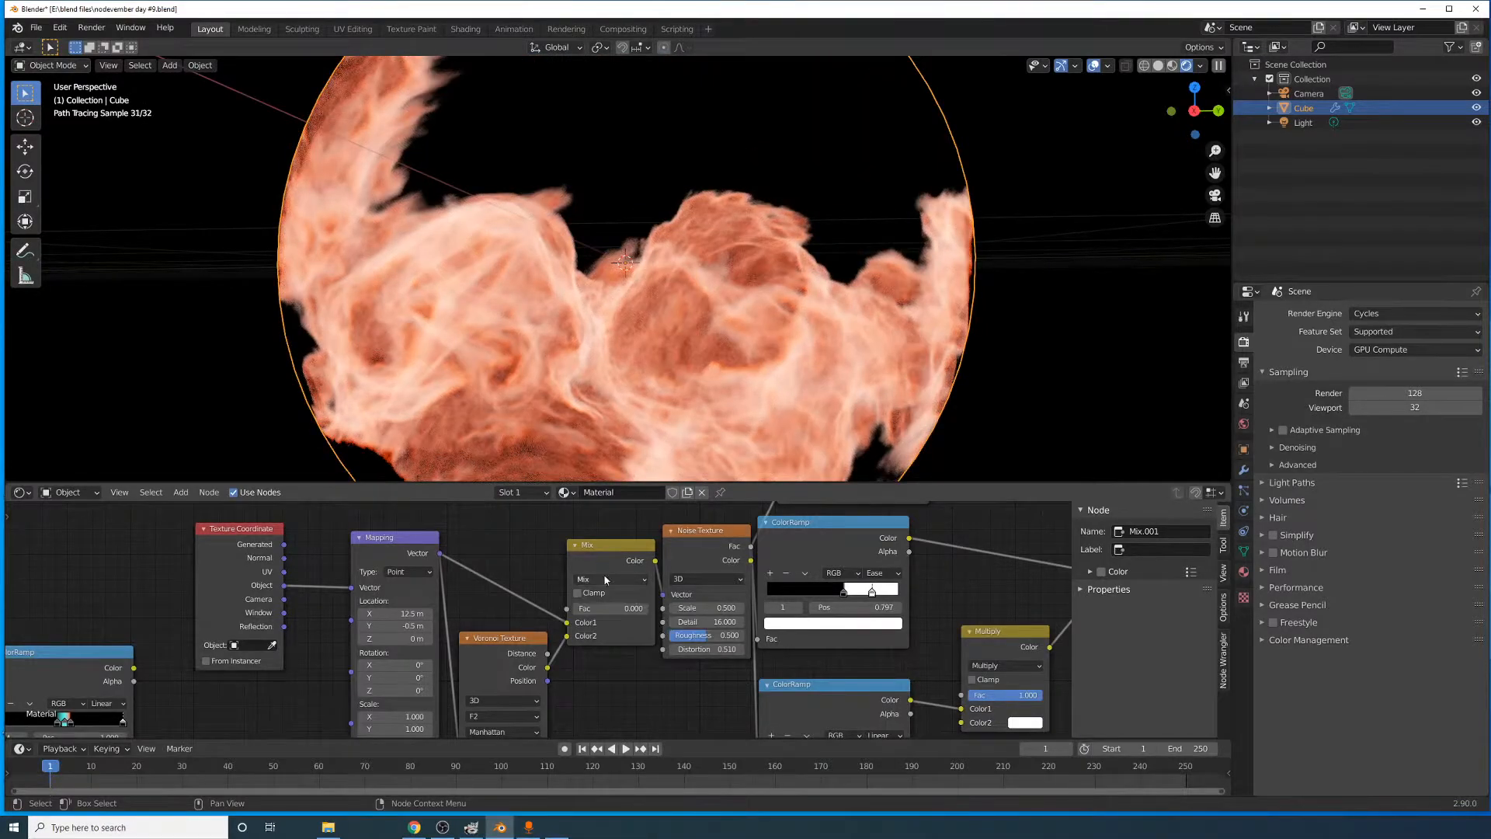
mouse_move(568, 626)
left_mouse_down()
mouse_move(670, 603)
mouse_move(568, 622)
left_mouse_up()
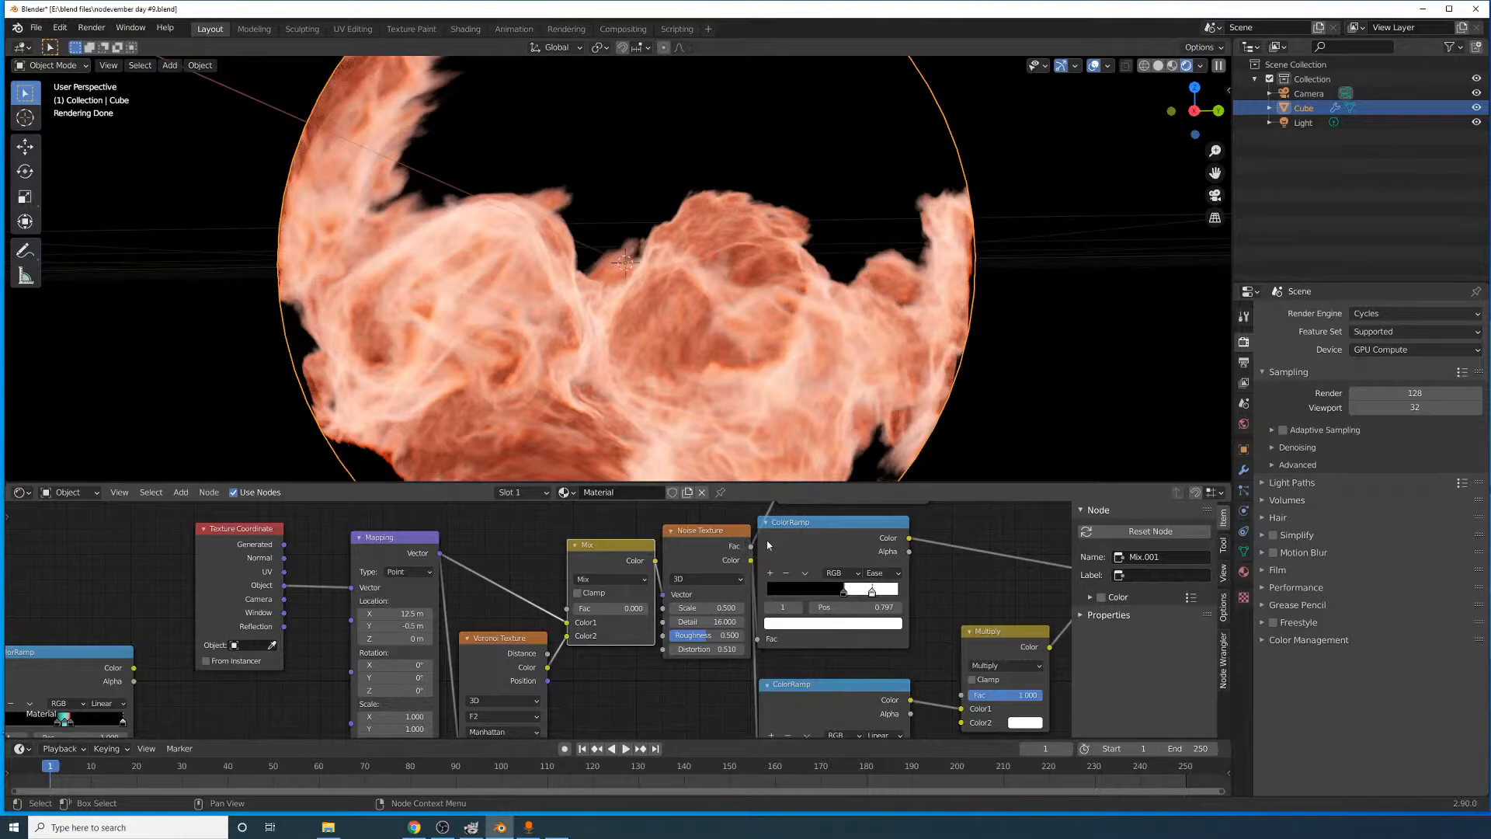
- Inspect the fiery volume's detail up close and from other angles
middle_click_drag(621, 531, 583, 580)
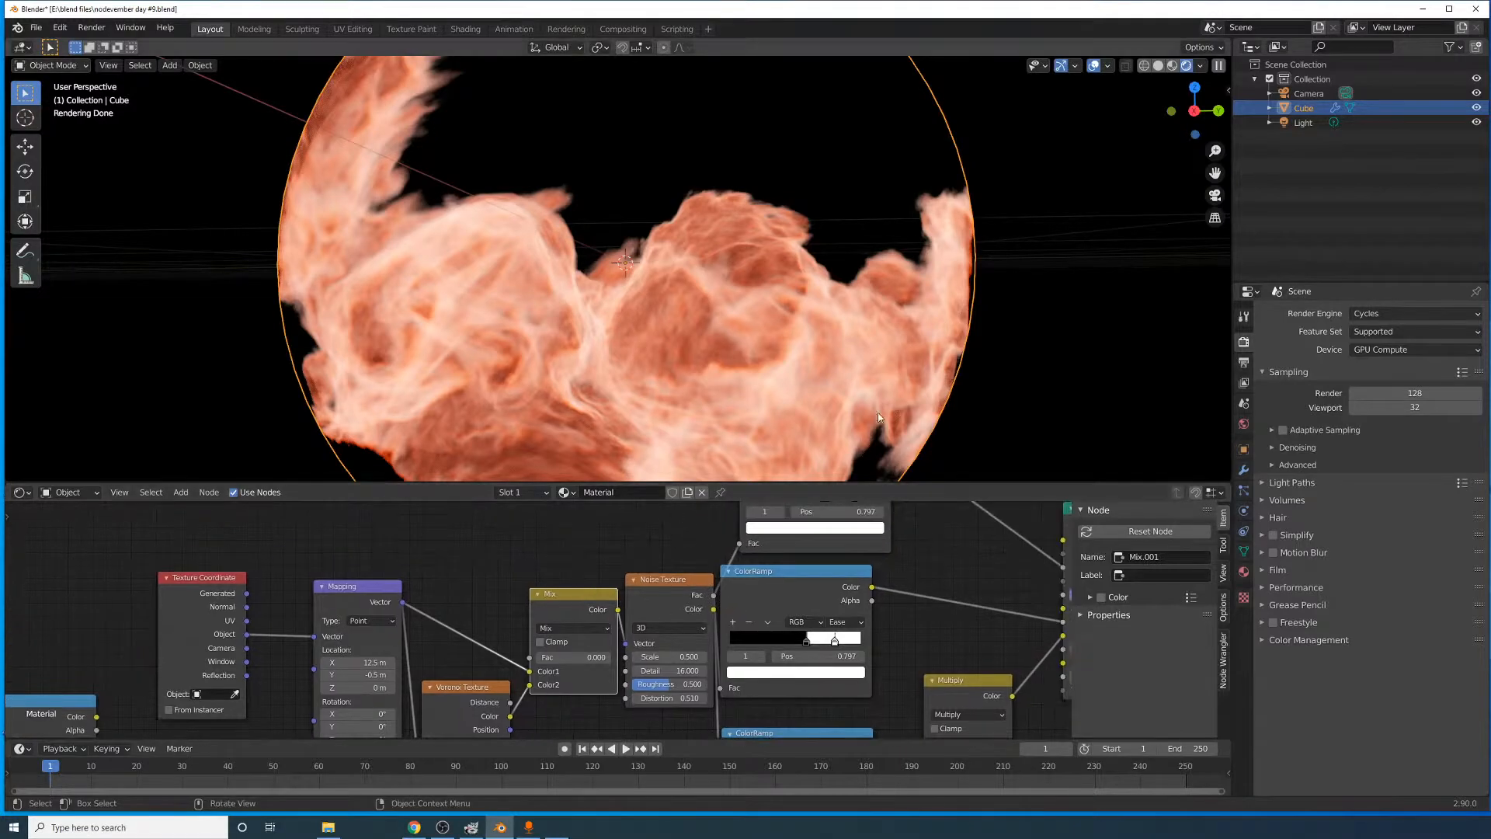
scroll(906, 297, "up", 3)
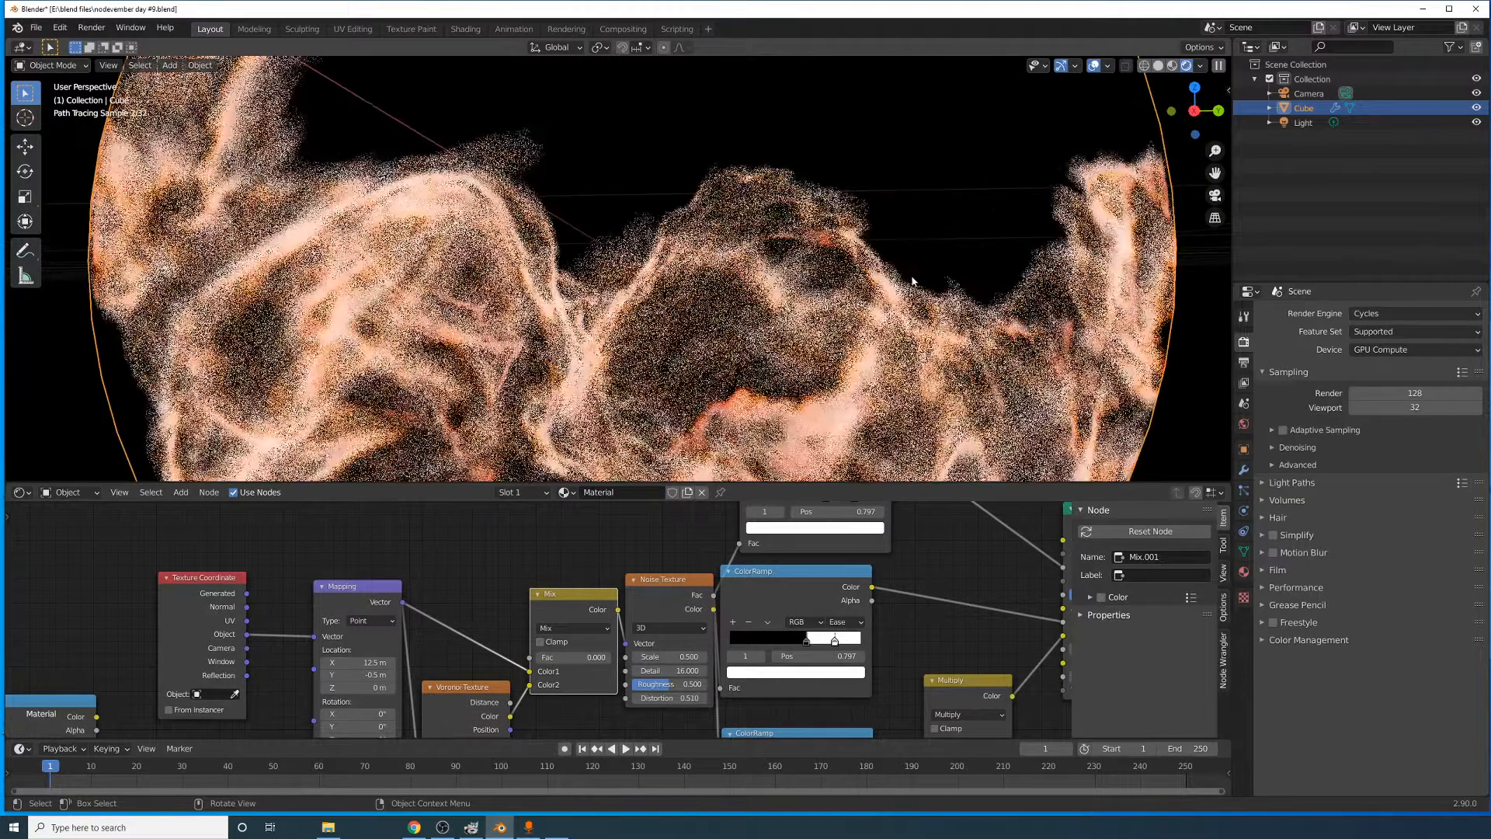
mouse_move(906, 271)
middle_mouse_down()
mouse_move(877, 319)
mouse_move(695, 267)
mouse_move(848, 324)
mouse_move(895, 199)
mouse_move(973, 275)
middle_mouse_up()
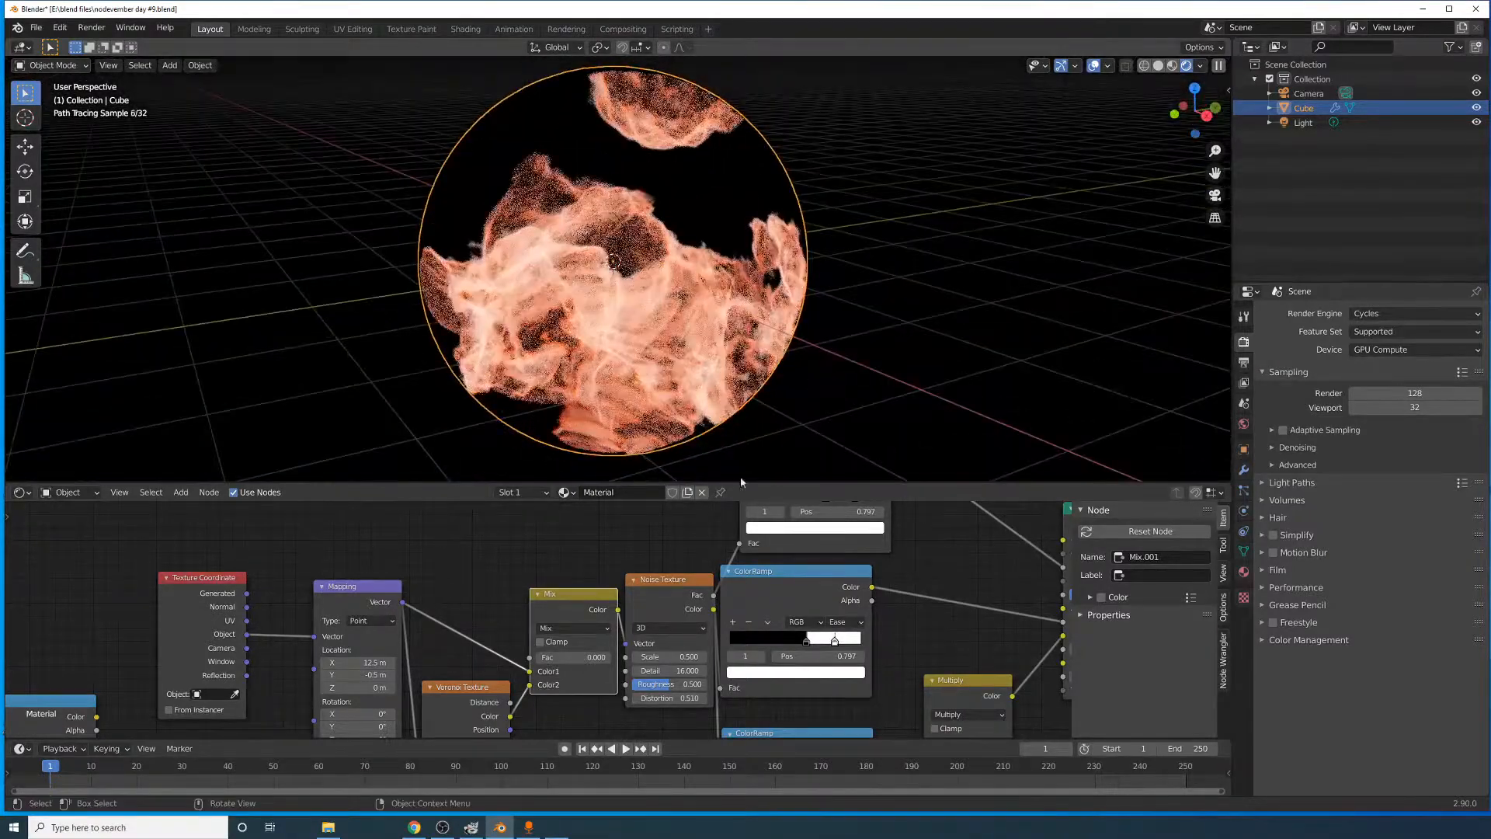
scroll(693, 568, "up", 9)
scroll(696, 569, "down", 9)
scroll(695, 568, "down", 6)
- Connect the Mapping vector directly to the Noise Texture and delete the Mix and Voronoi Texture nodes
middle_click_drag(558, 669, 490, 638)
scroll(588, 592, "up", 6)
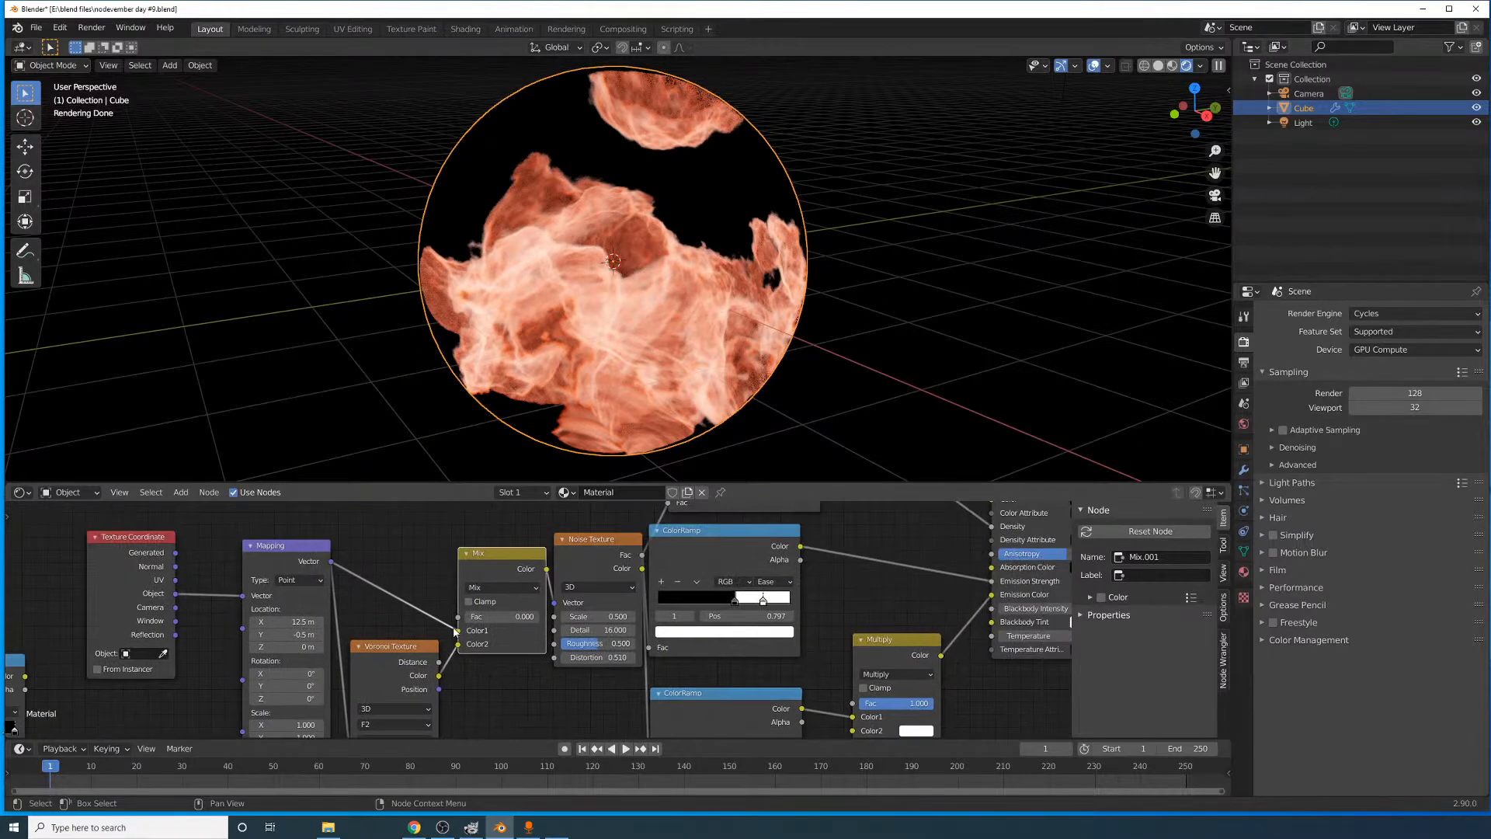
left_click_drag(458, 630, 554, 602)
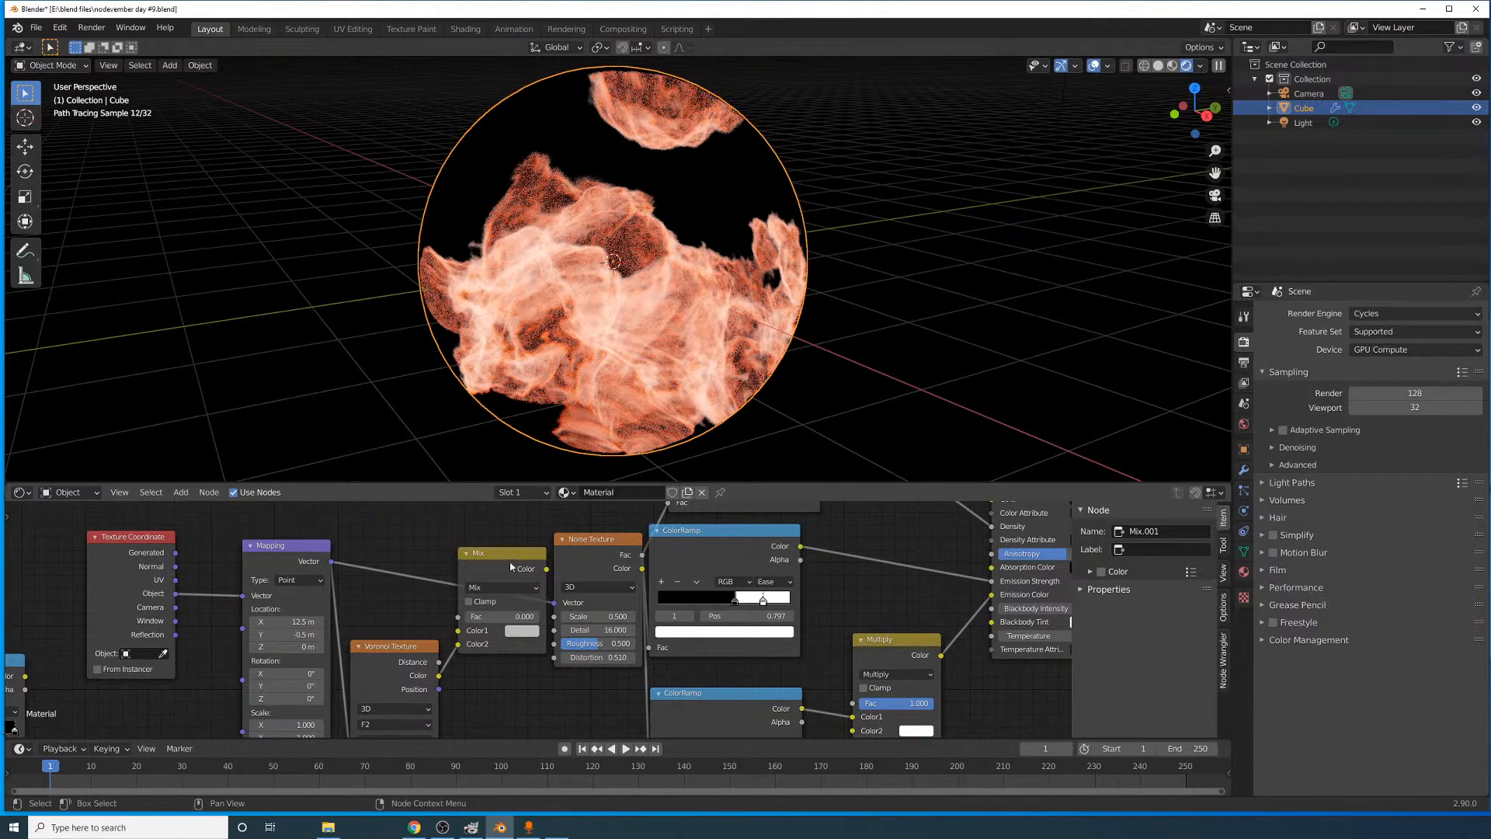
key("x")
left_click(418, 646)
key("x")
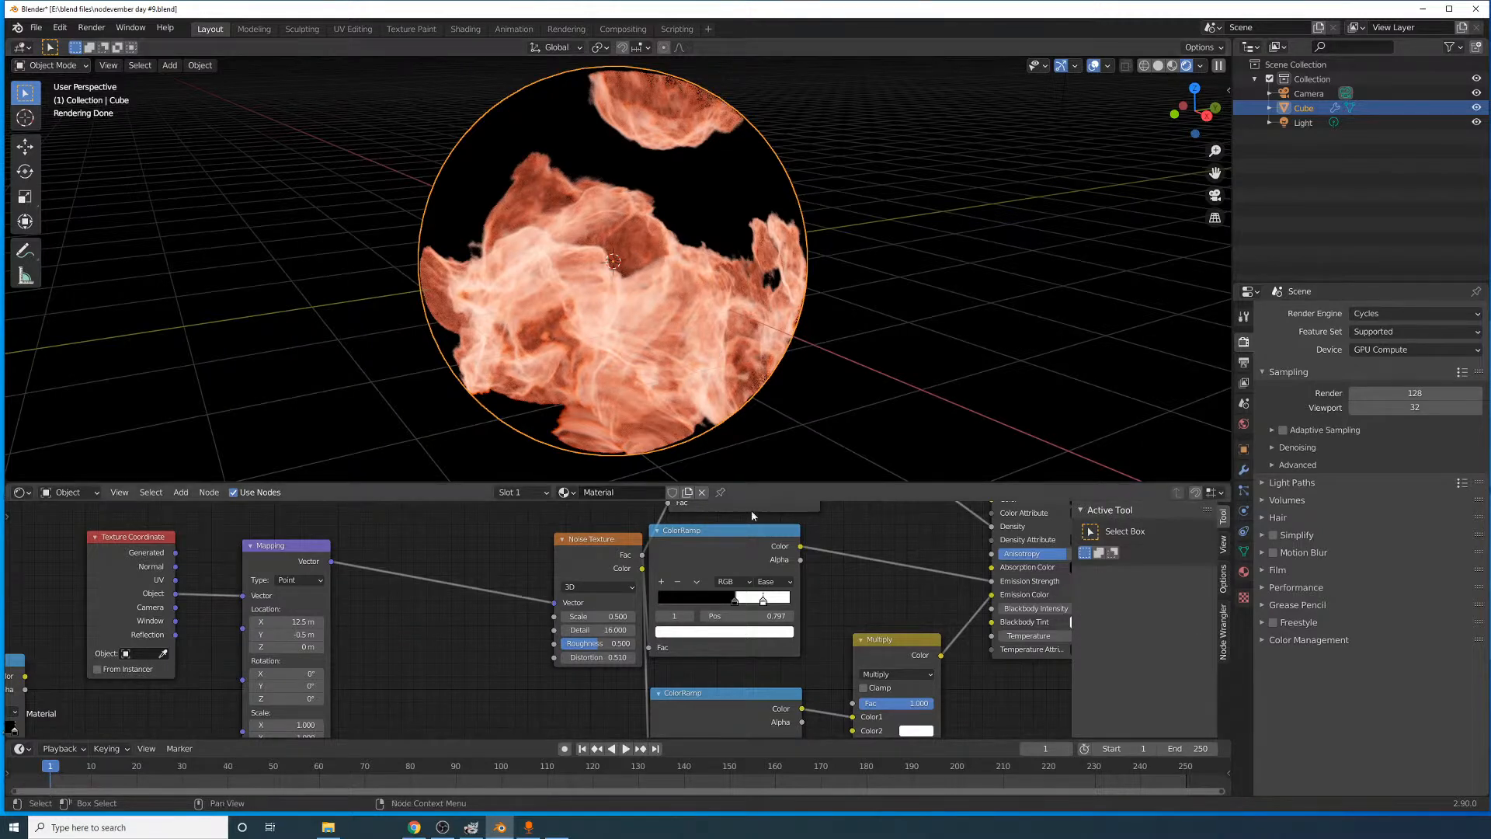
- Set the Principled Volume's Color to white
middle_click_drag(605, 559, 158, 637)
left_click(605, 572)
scroll(755, 576, "up", 3)
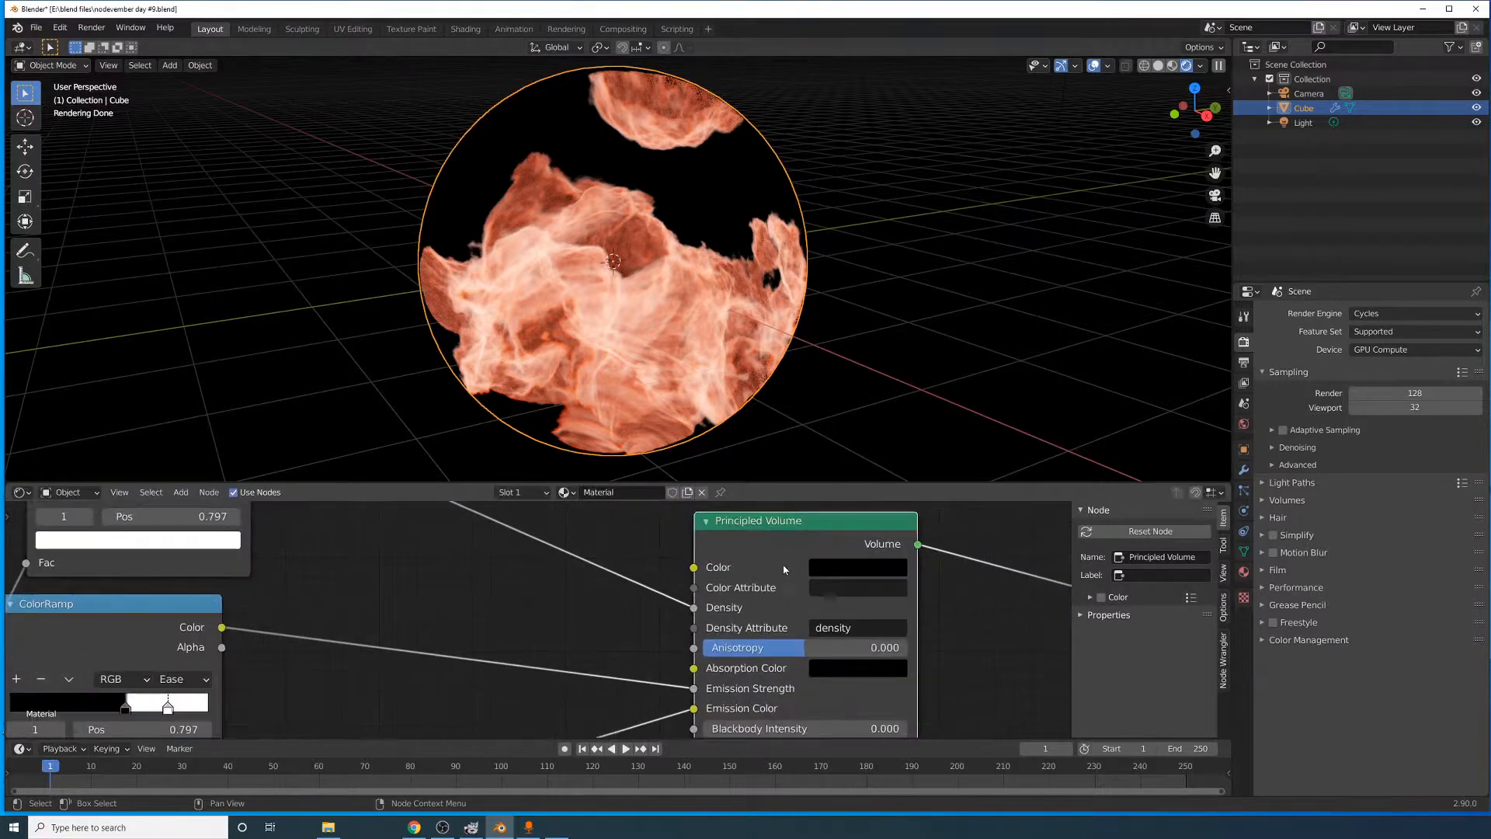
left_click(808, 592)
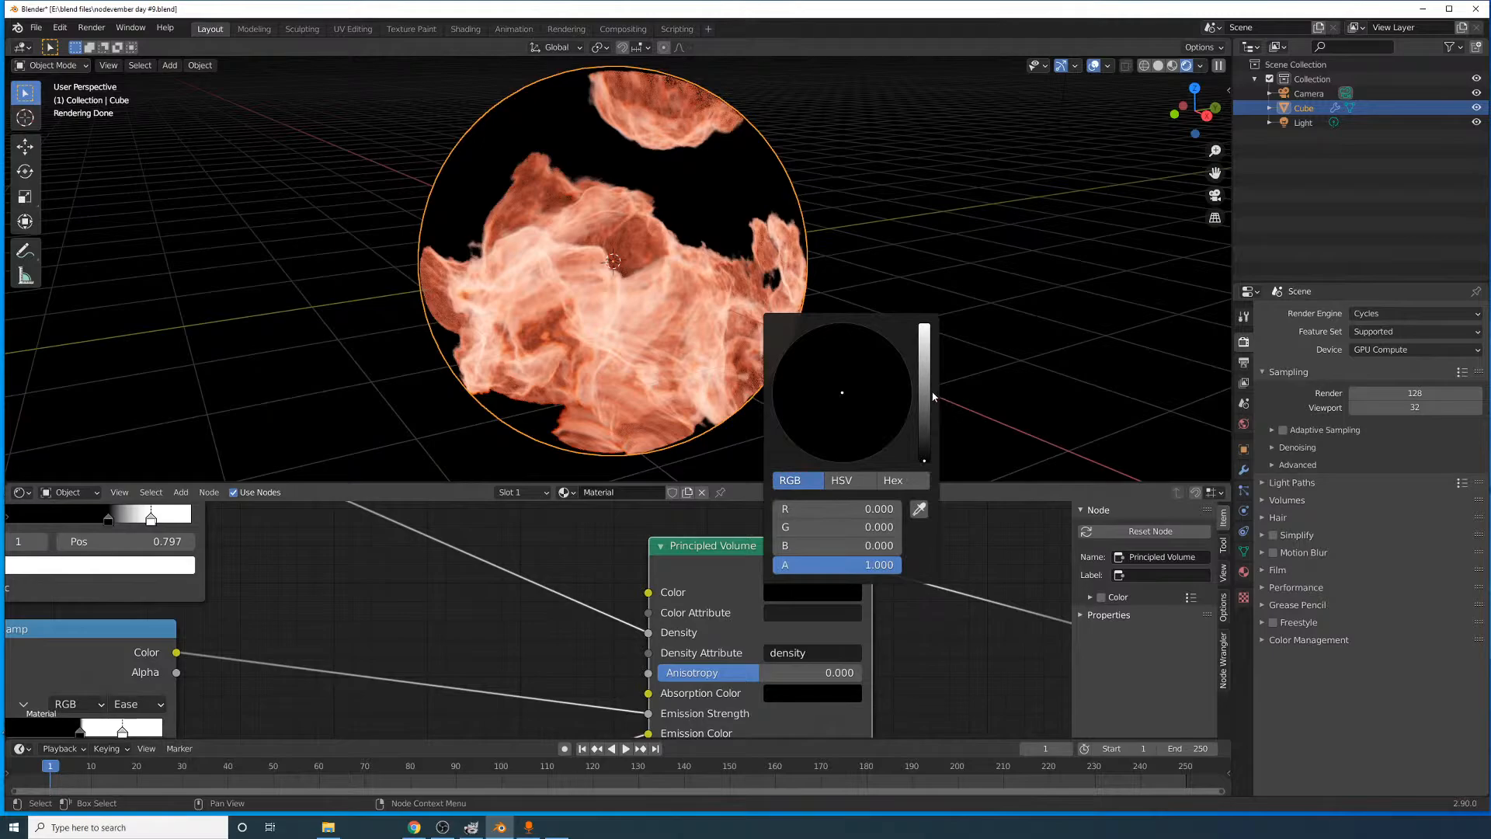
left_click_drag(934, 397, 924, 325)
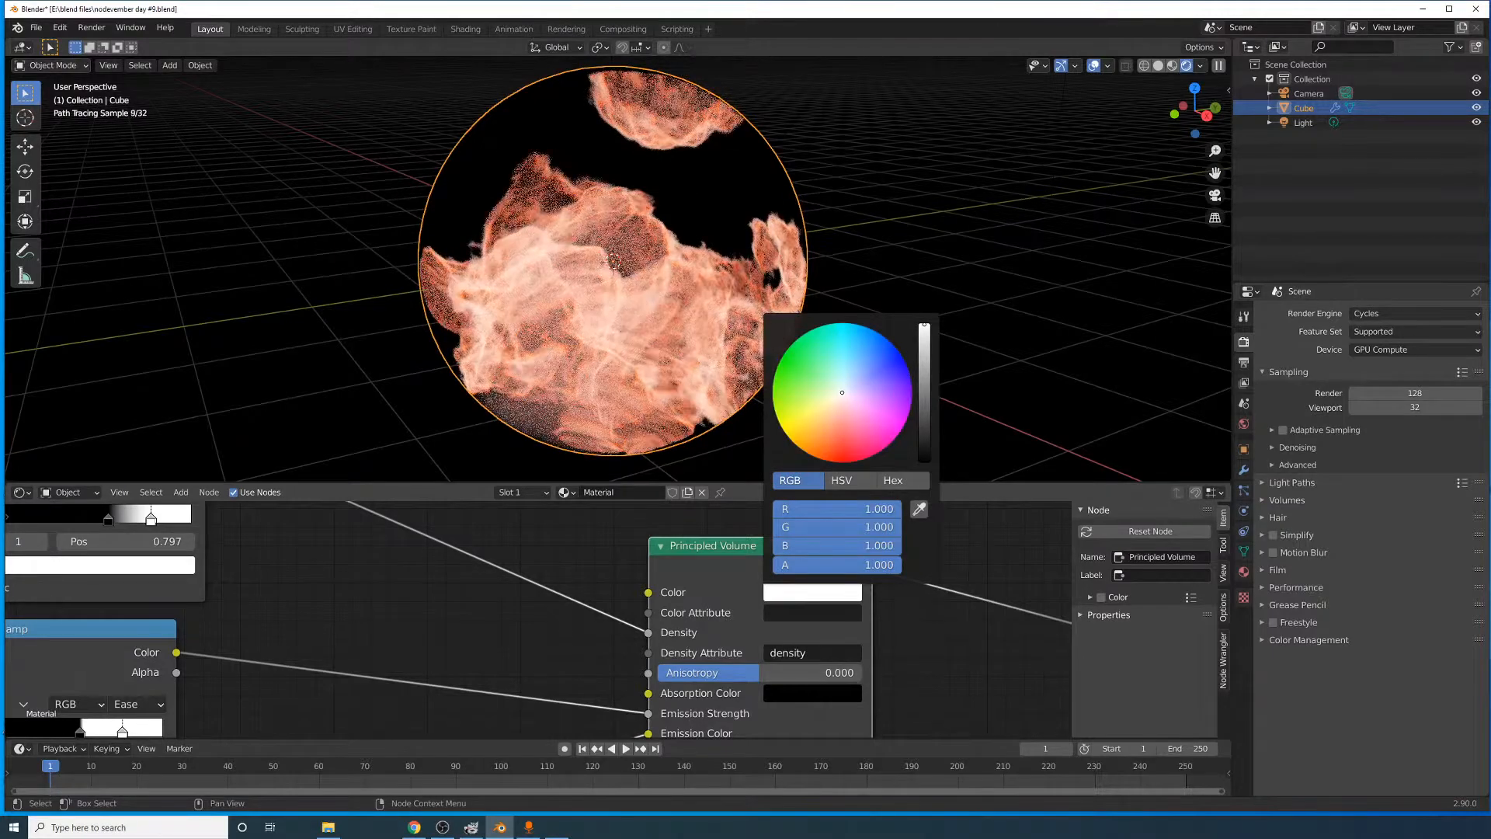
- Brighten the dark stop of the ColorRamp driving Density to a grey with RGB values of 0.242
middle_click_drag(852, 708, 598, 594)
left_click(364, 576)
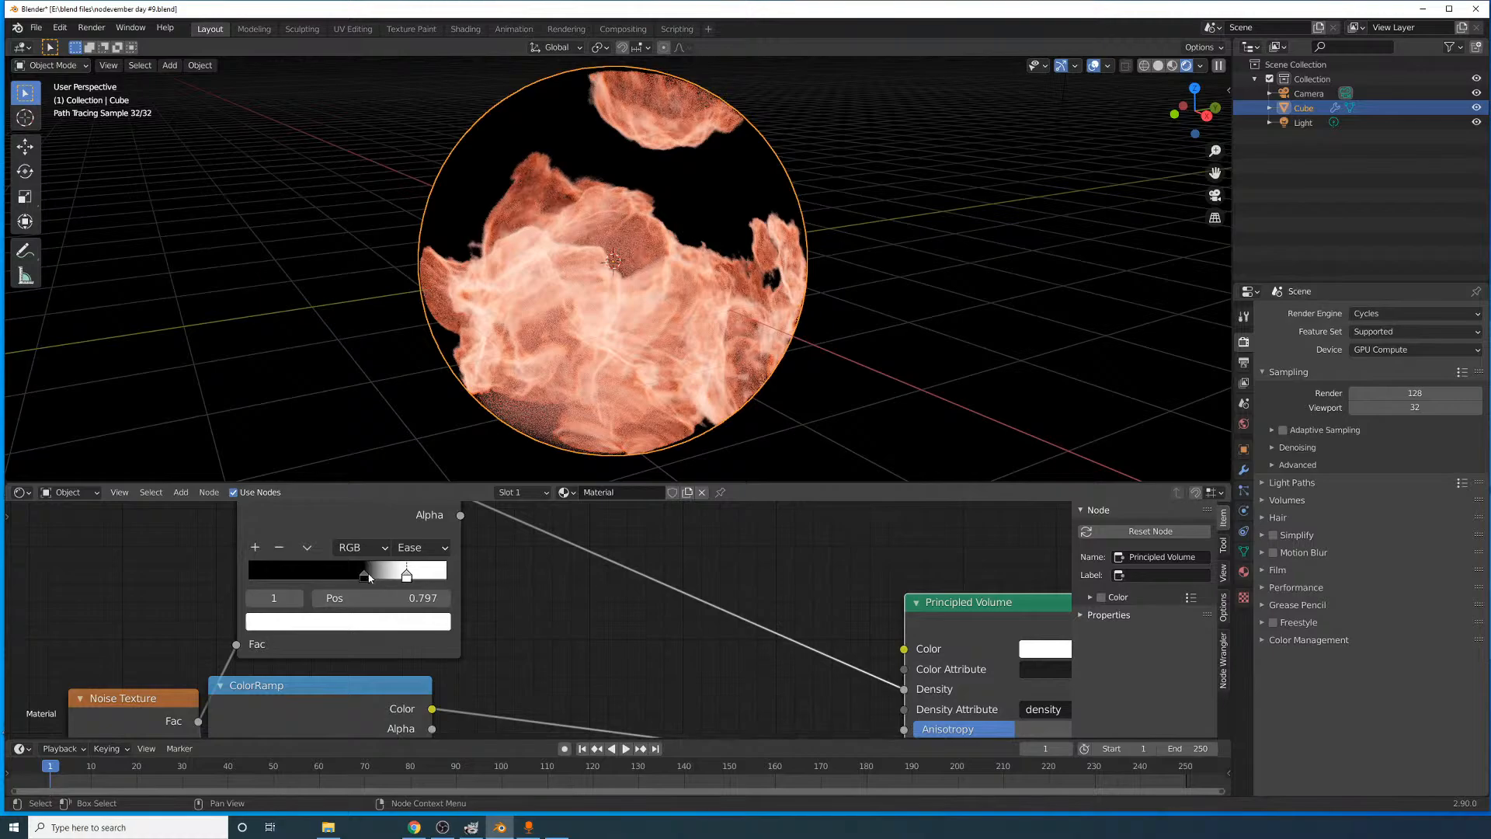
left_click(348, 621)
left_click_drag(406, 449, 412, 417)
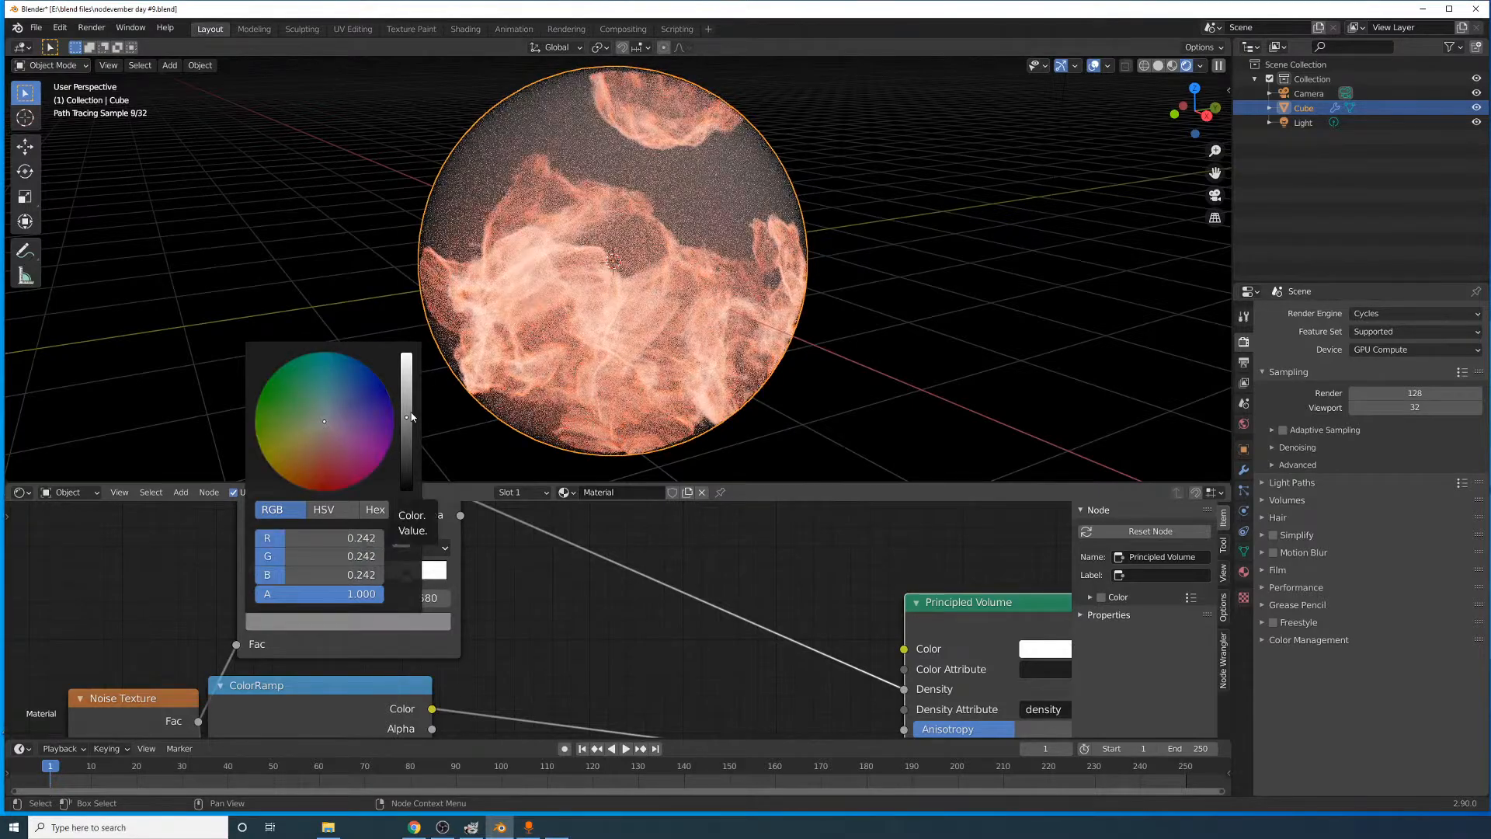
- Switch to the camera view, move the camera closer along its local Z axis, and reselect the volume sphere
scroll(704, 273, "down", 5)
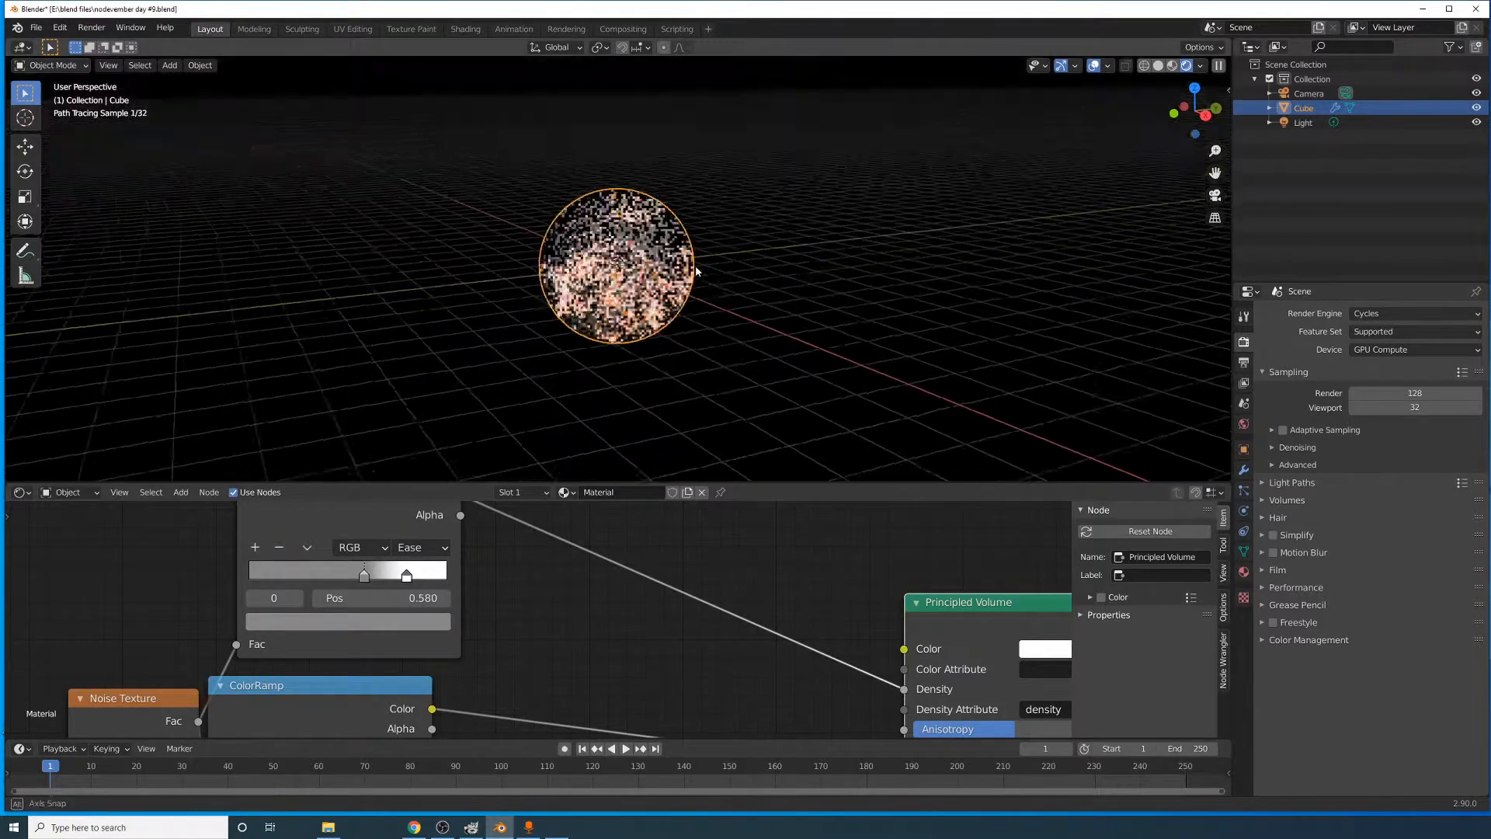
middle_click_drag(704, 282, 681, 251)
scroll(681, 251, "up", 7)
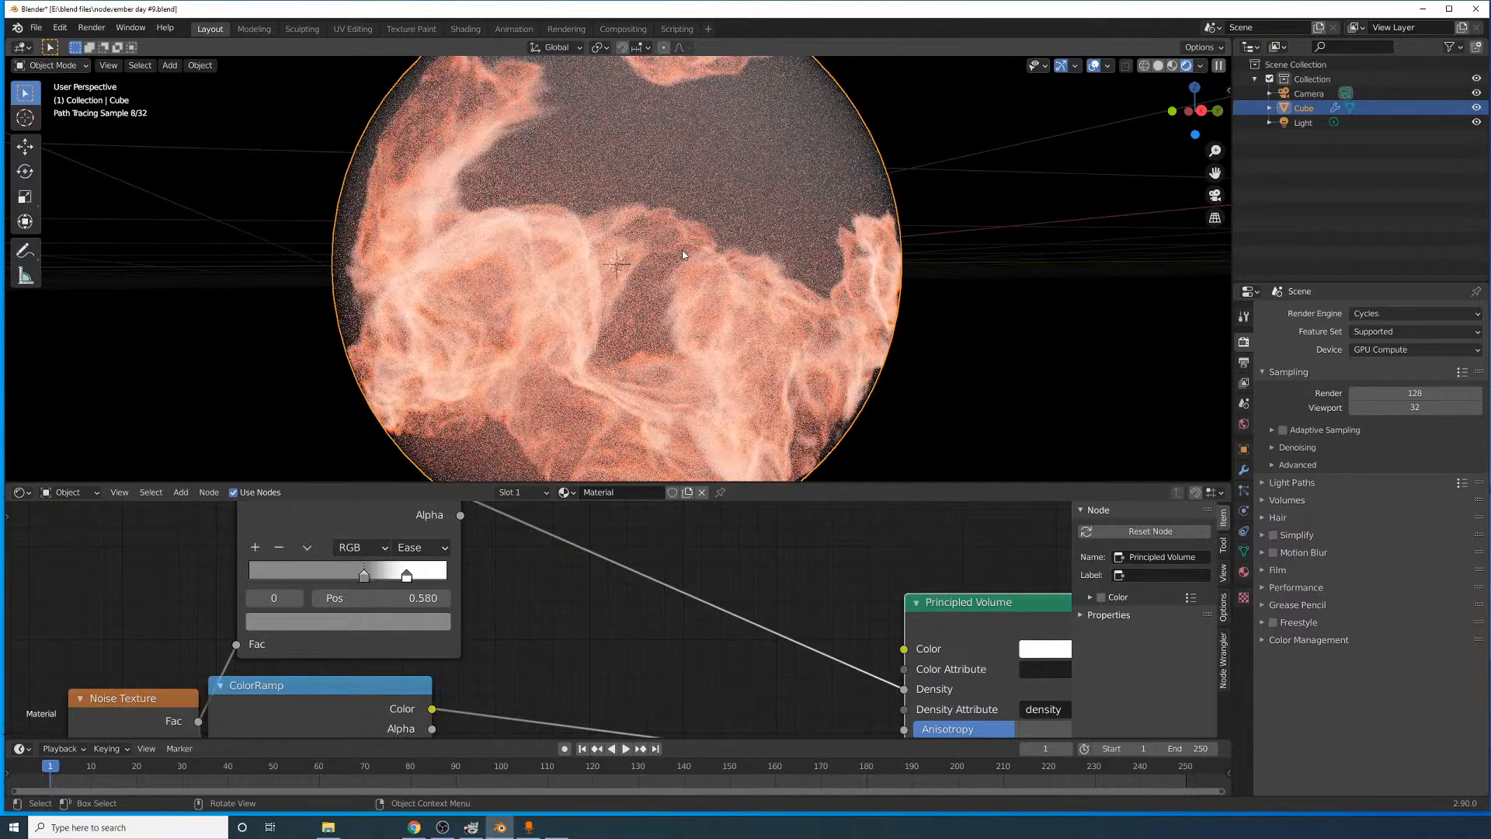
key("KP_0")
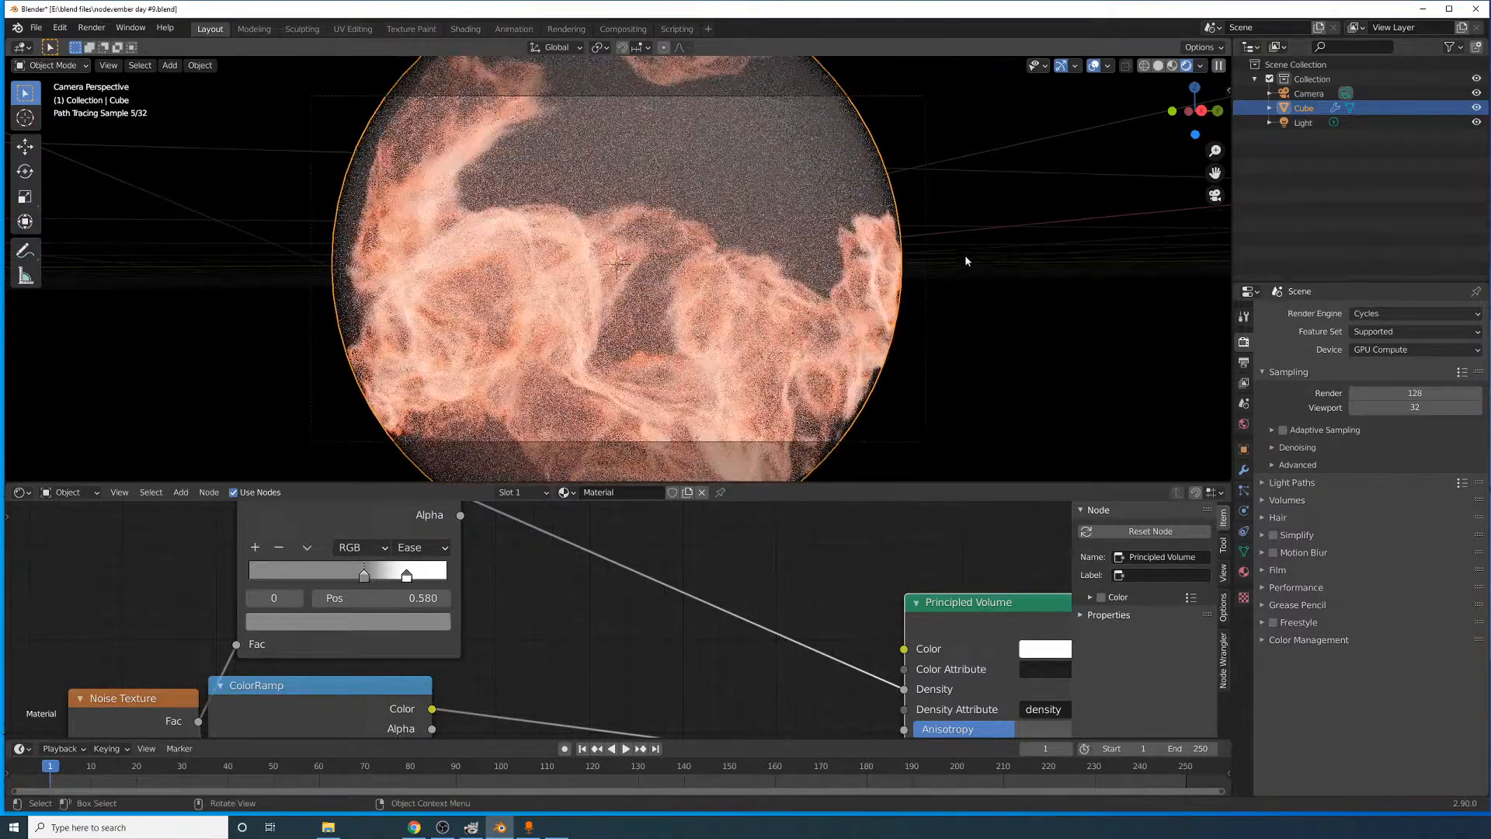
left_click(928, 260)
key("g")
key("z")
key("z")
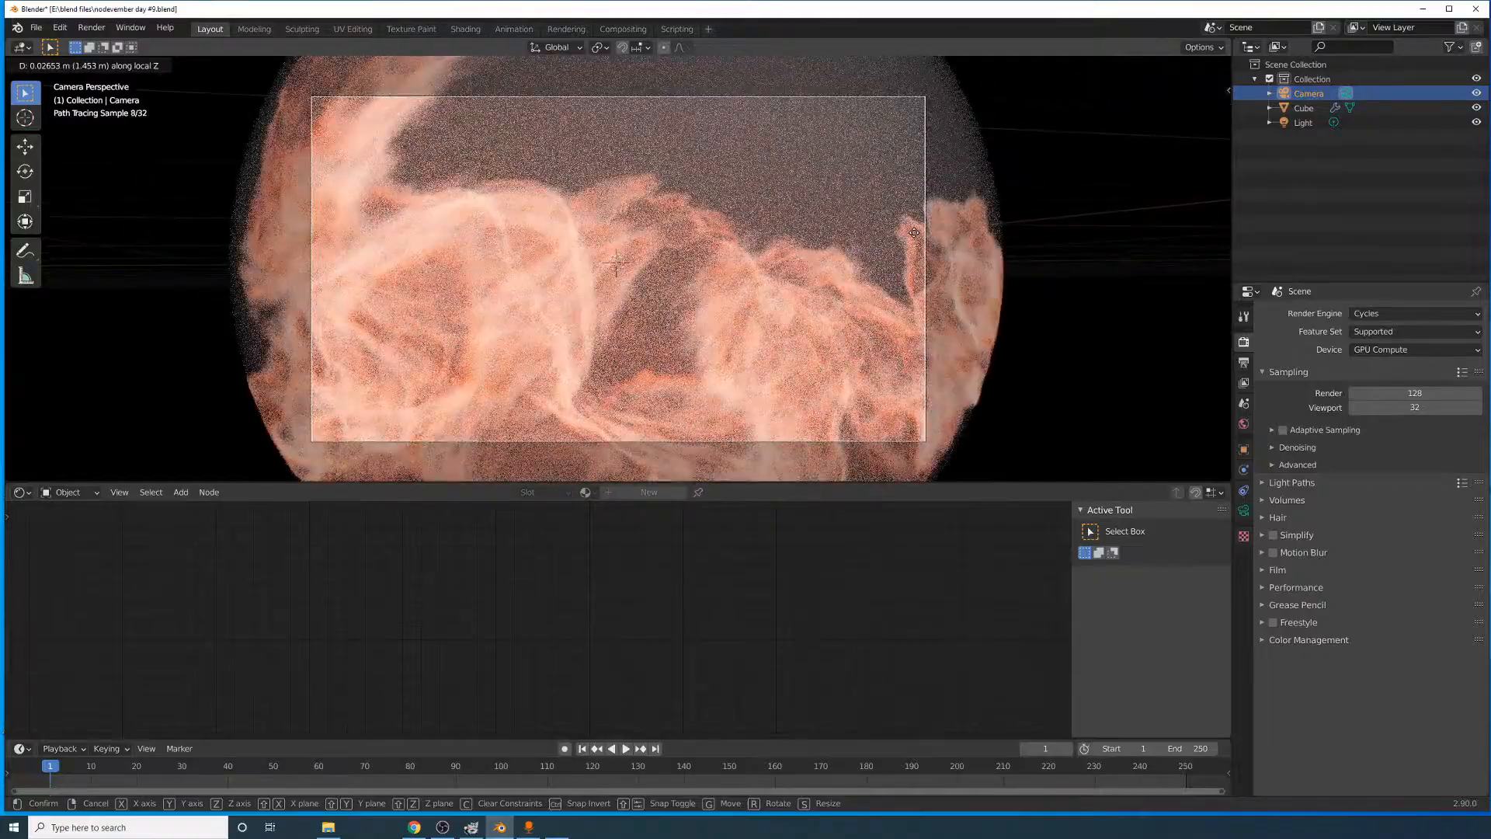
left_click(917, 238)
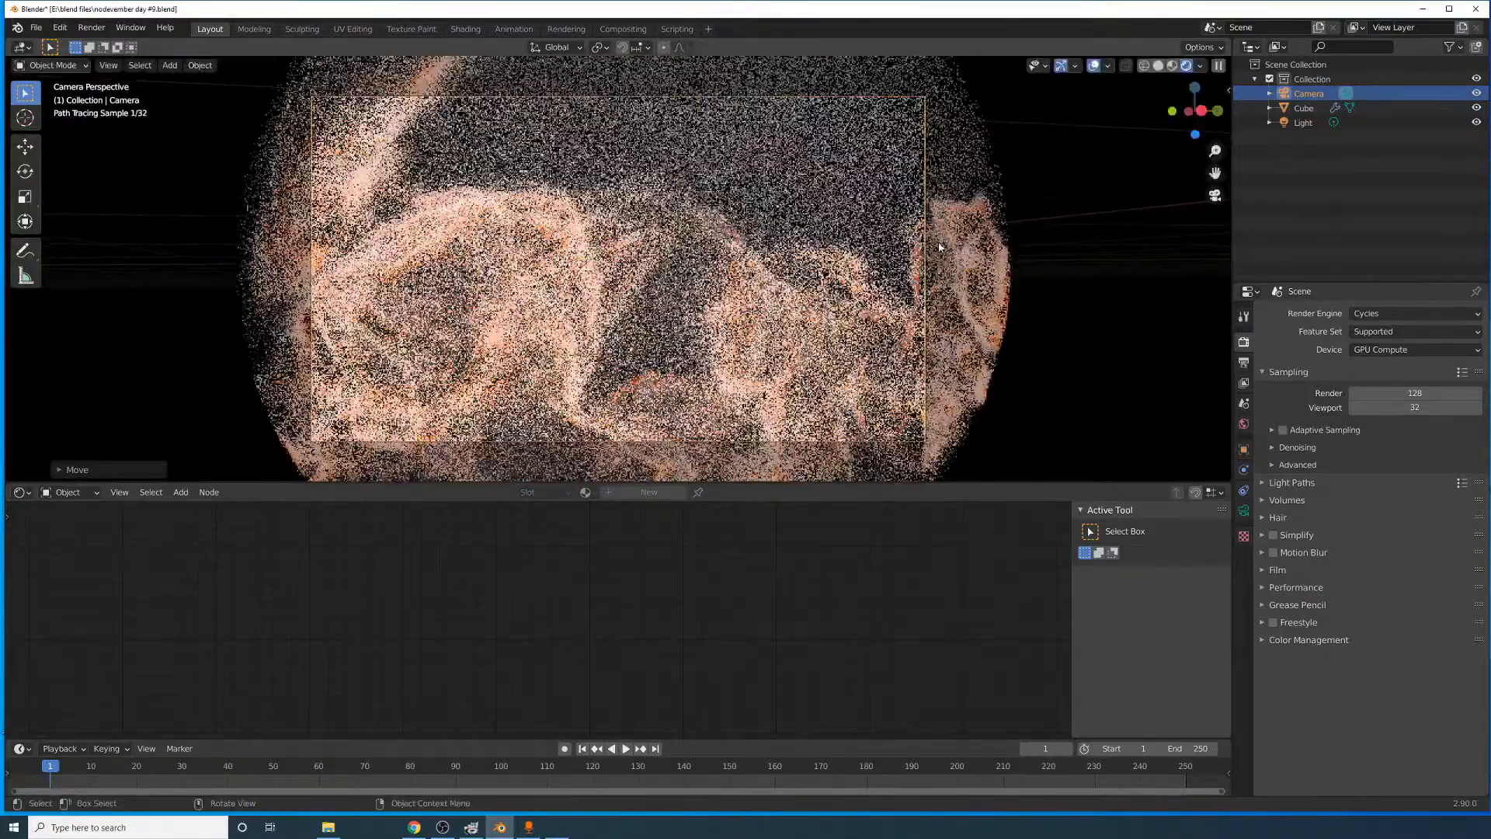
left_click(885, 261)
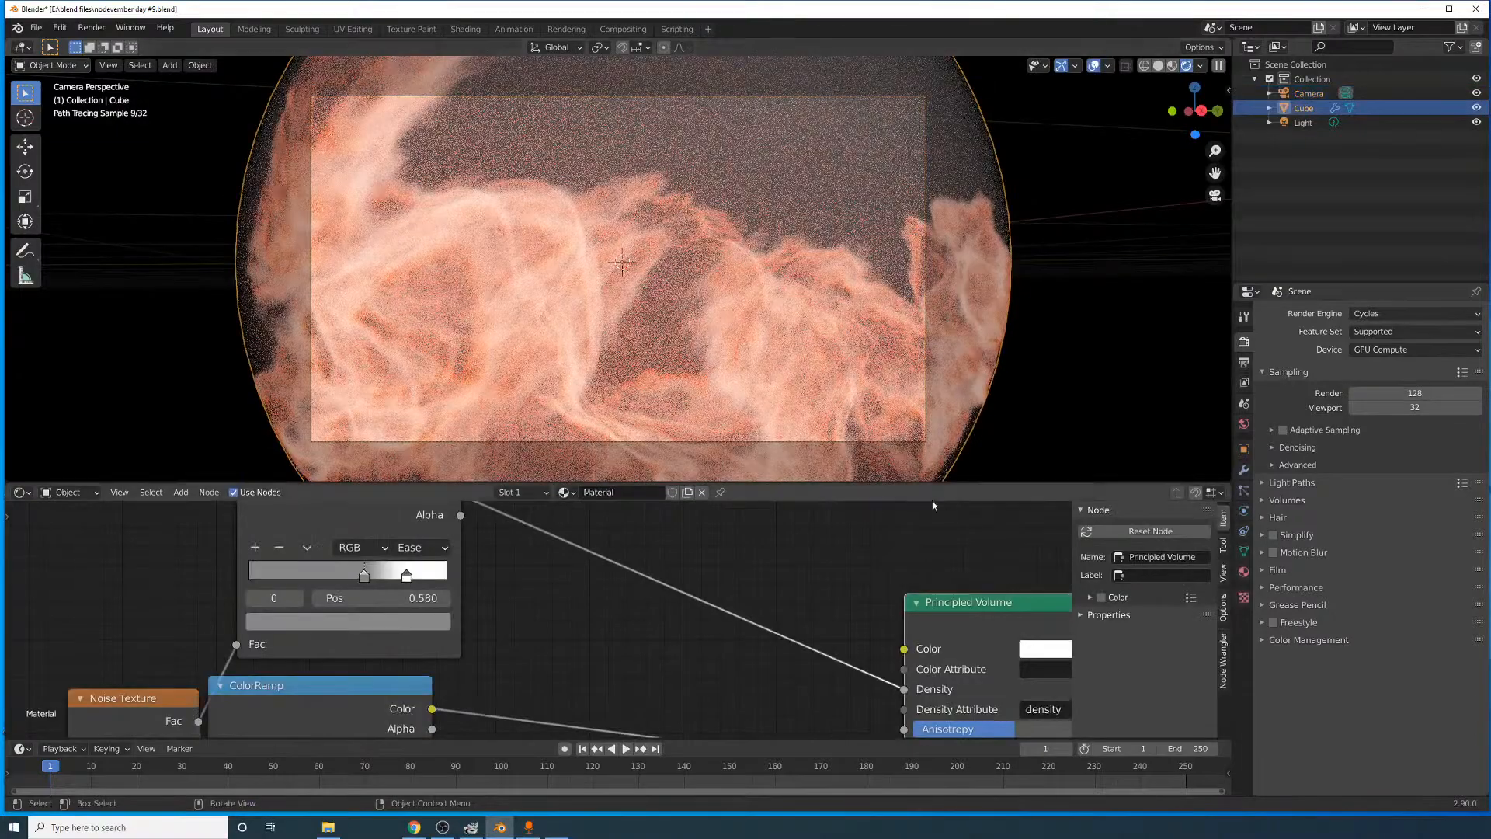
- Review the shader nodes from the ColorRamps through the Principled Volume to the Material Output
middle_click_drag(751, 519, 353, 715)
middle_click_drag(488, 631, 602, 596)
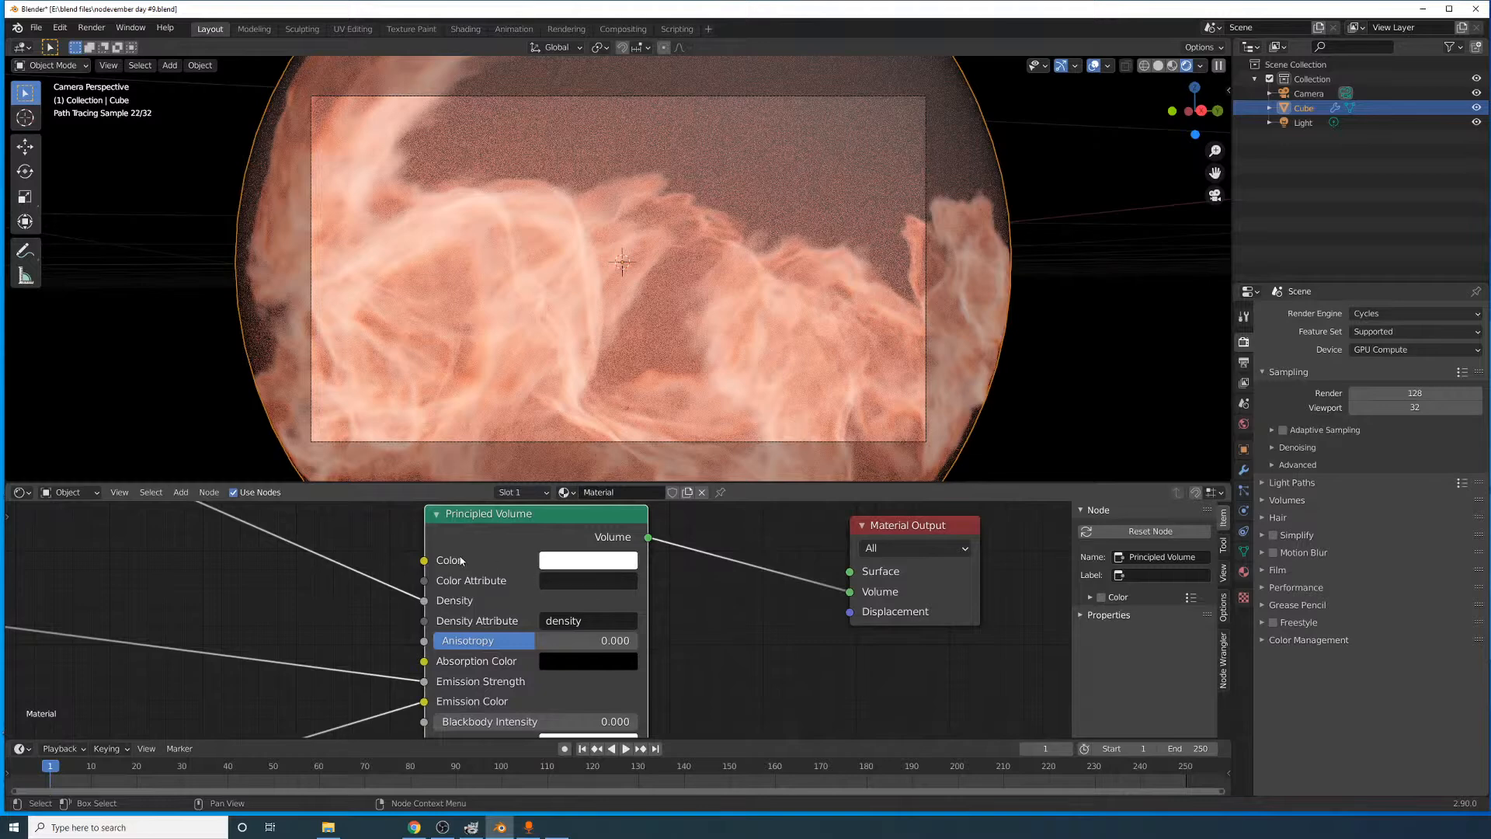
middle_click_drag(461, 561, 670, 607)
scroll(670, 607, "down", 3)
middle_click_drag(438, 496, 704, 617)
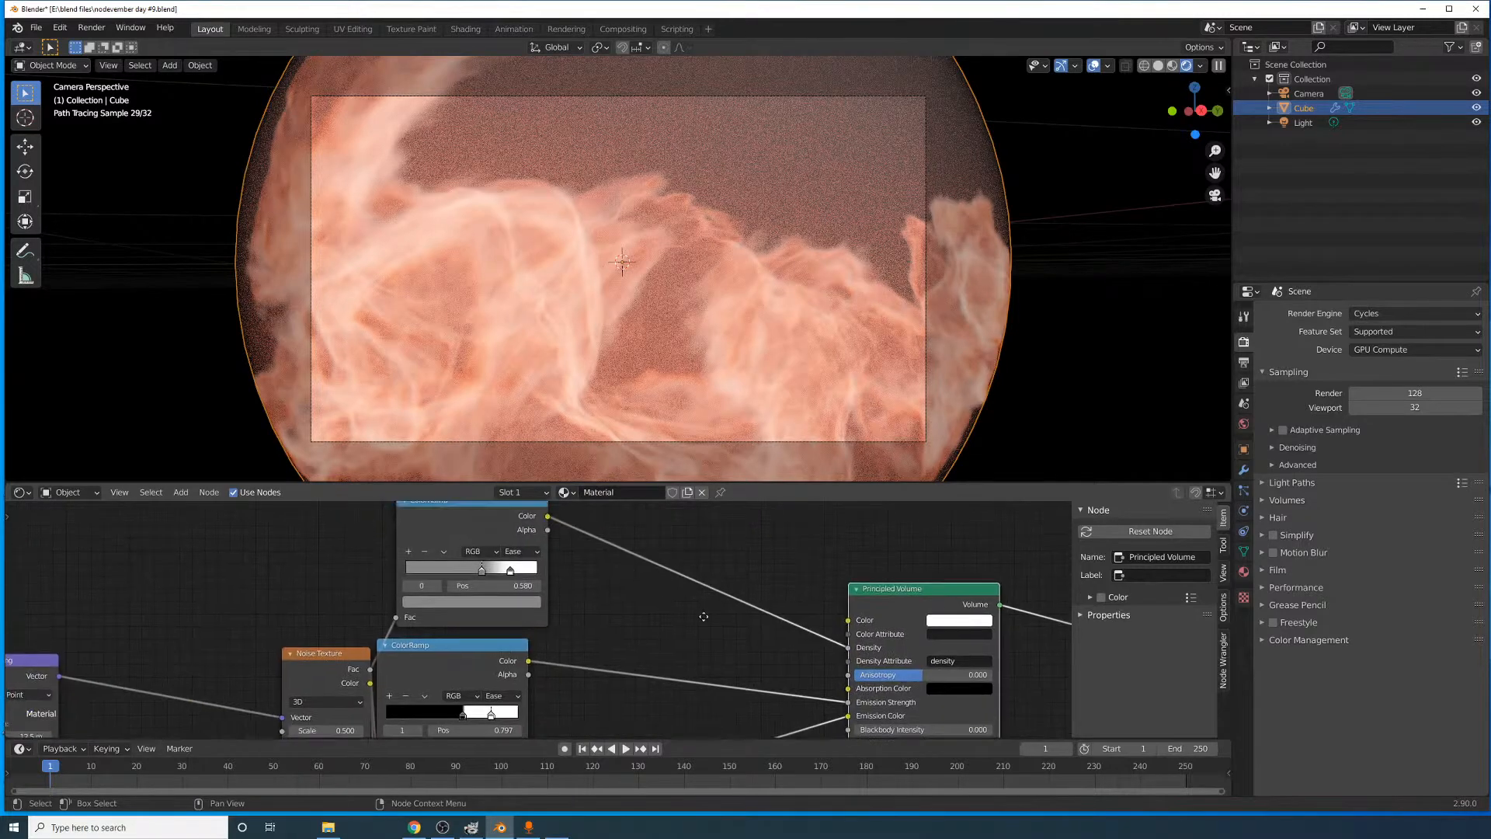
middle_click_drag(940, 614, 834, 593)
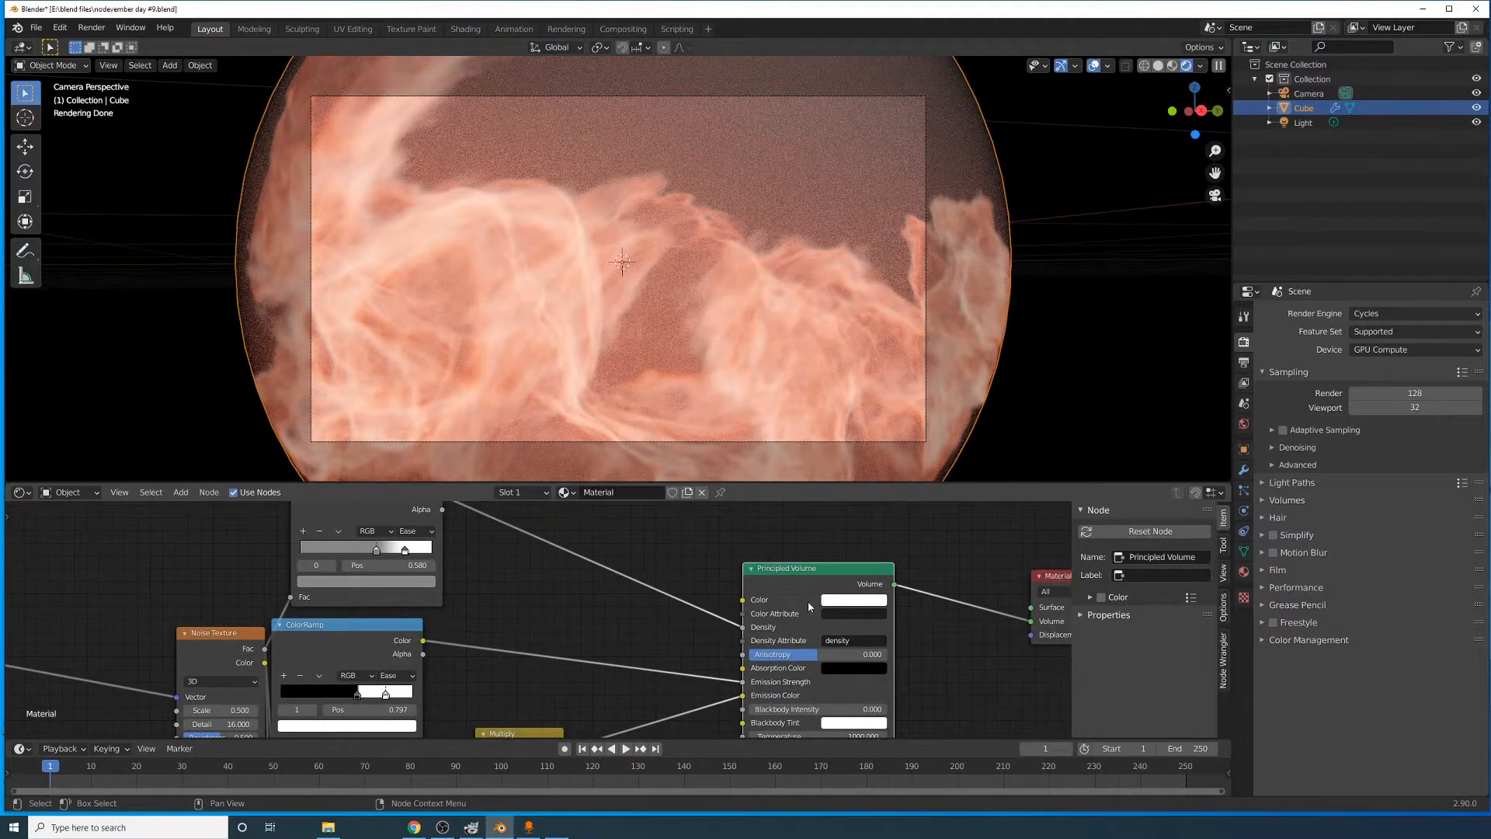
left_click(443, 827)
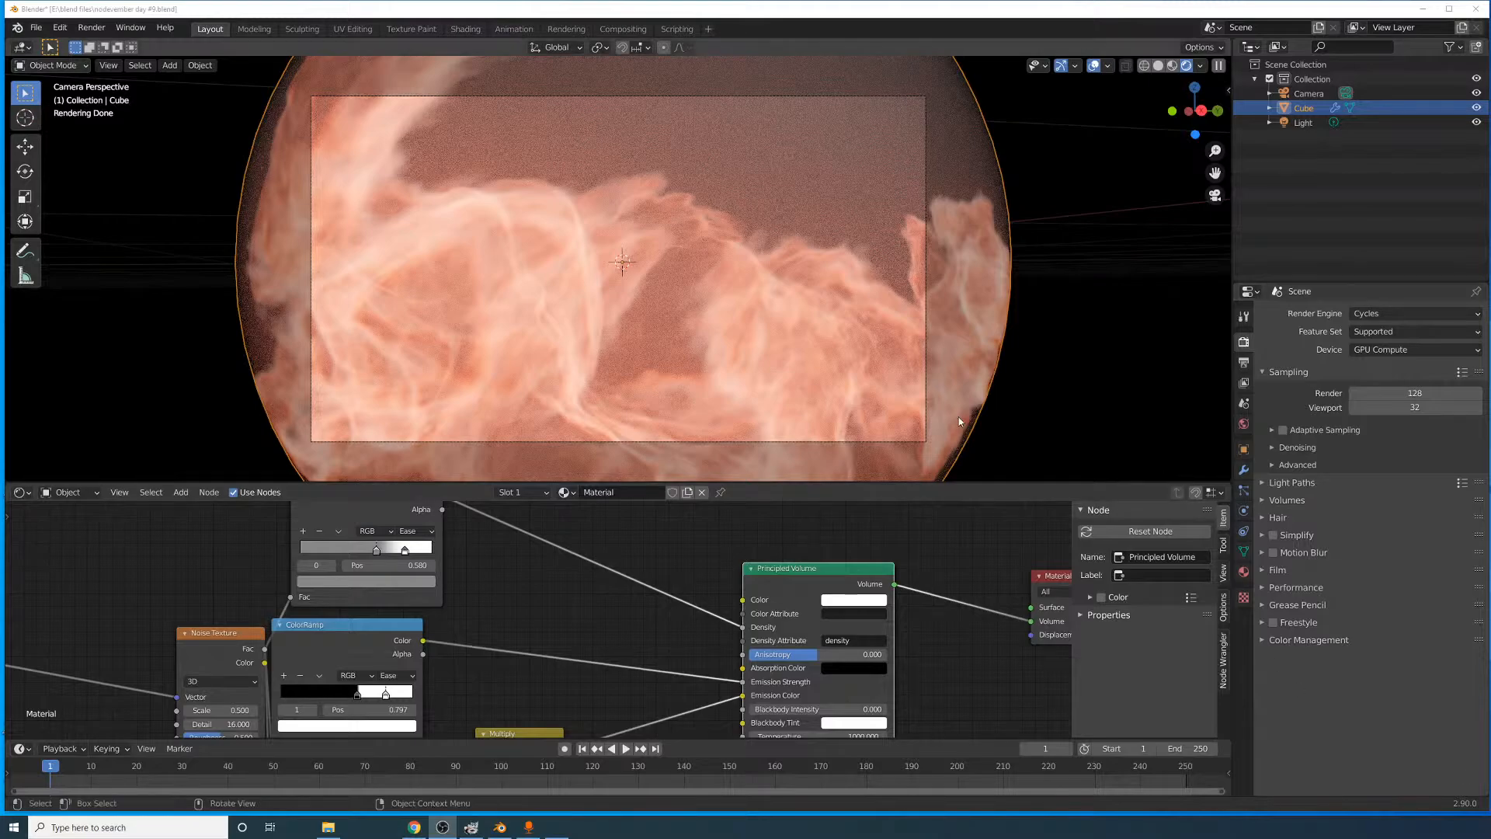
- Inspect the whole volume sphere from outside the camera view at several angles and distances
scroll(954, 244, "up", 1)
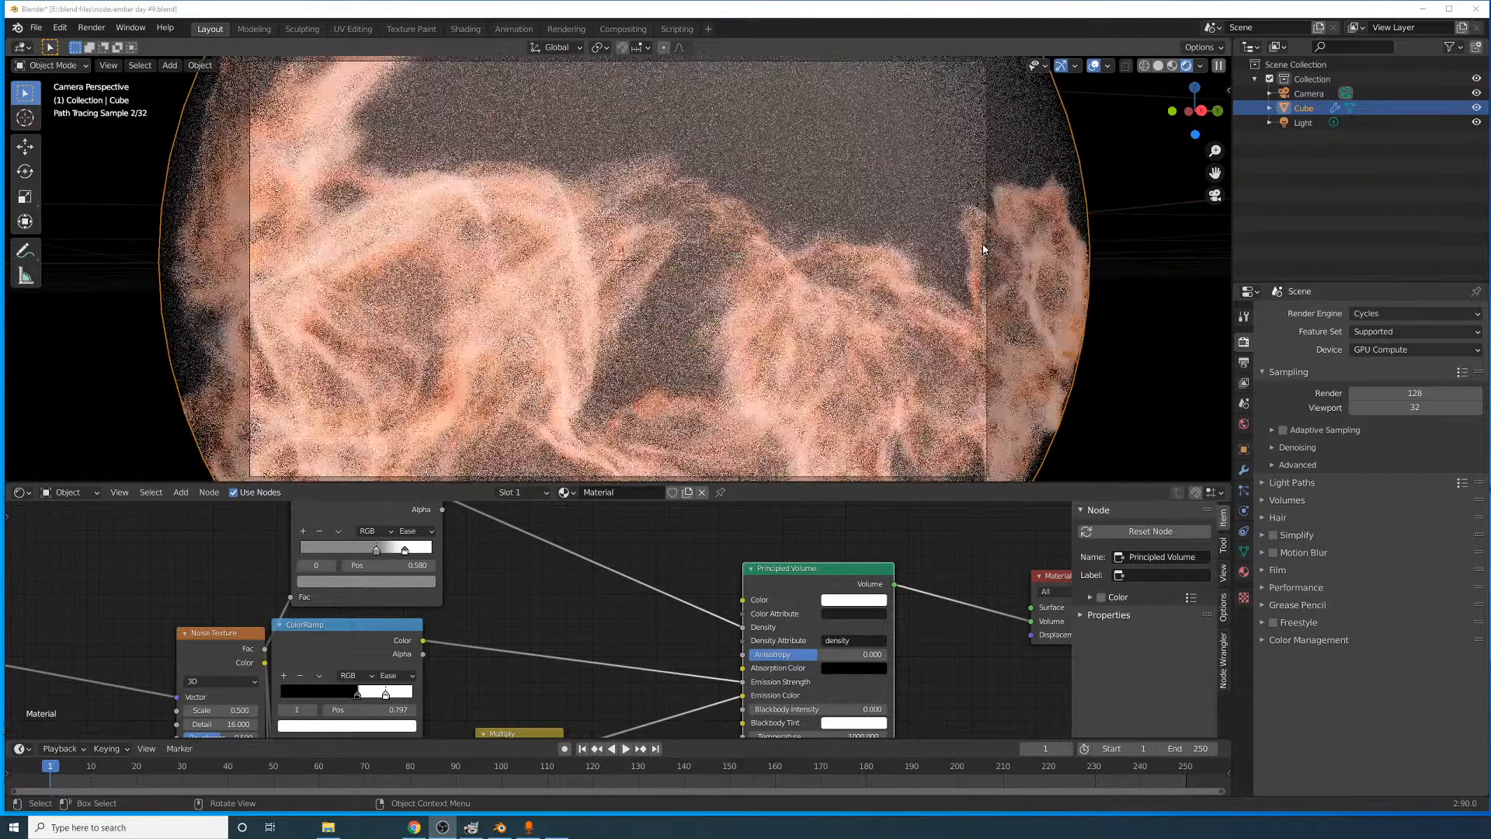
scroll(917, 247, "down", 2)
left_click(877, 250)
scroll(877, 249, "down", 2)
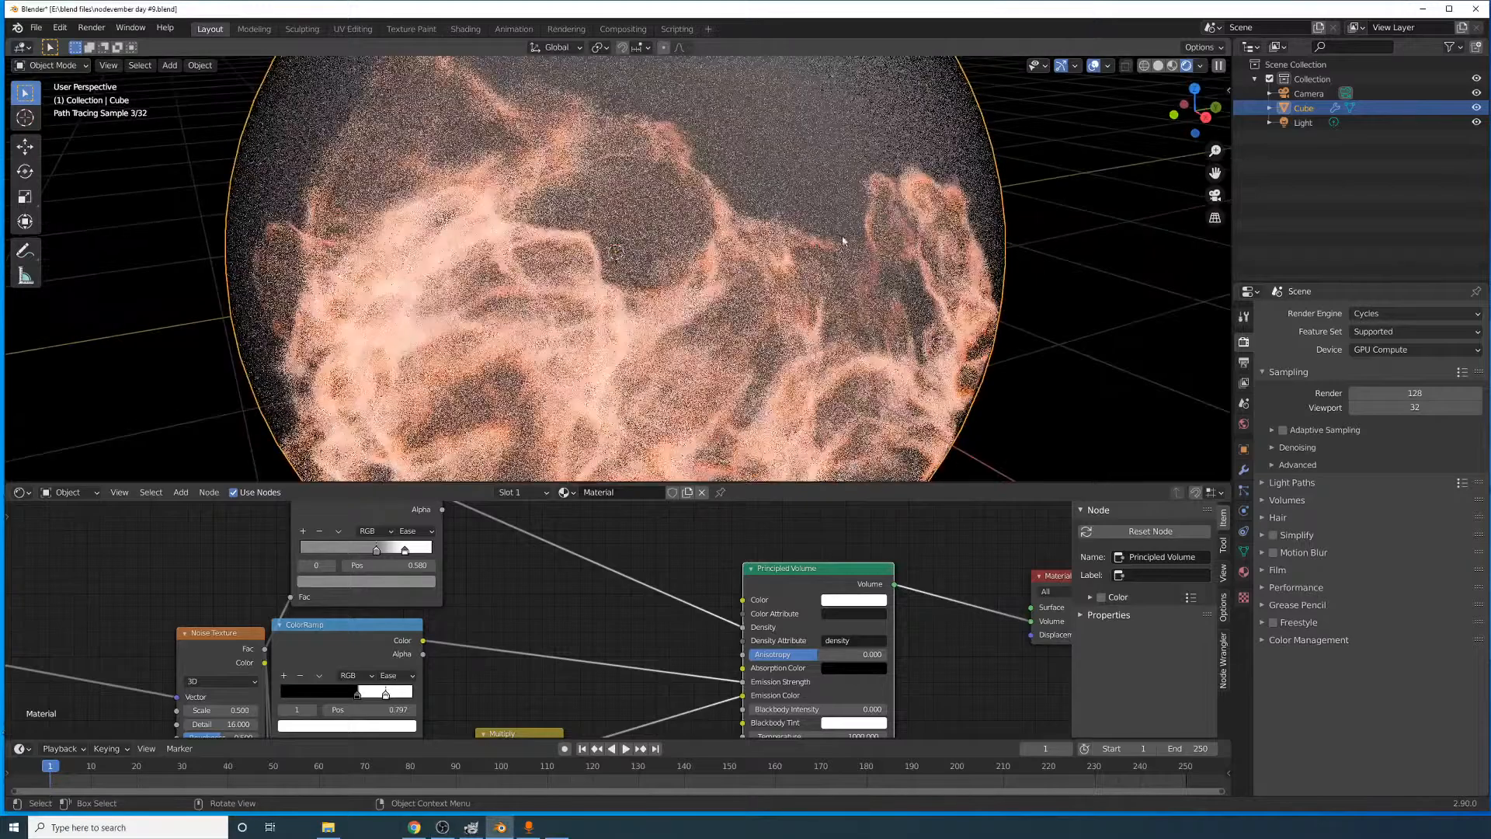
middle_click_drag(877, 249, 883, 304)
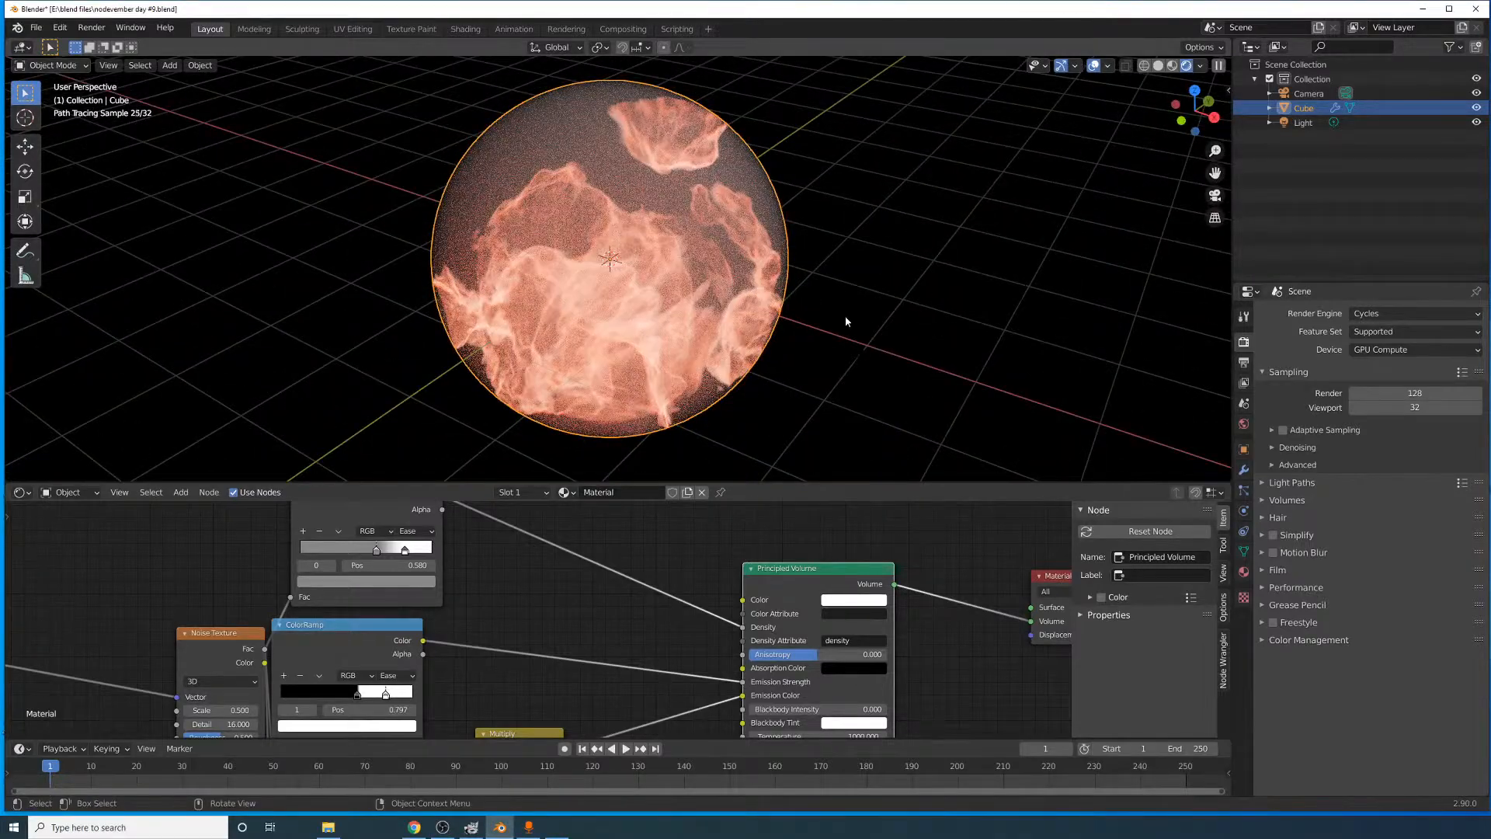
scroll(846, 319, "up", 2)
middle_click_drag(858, 326, 769, 330)
scroll(809, 315, "down", 4)
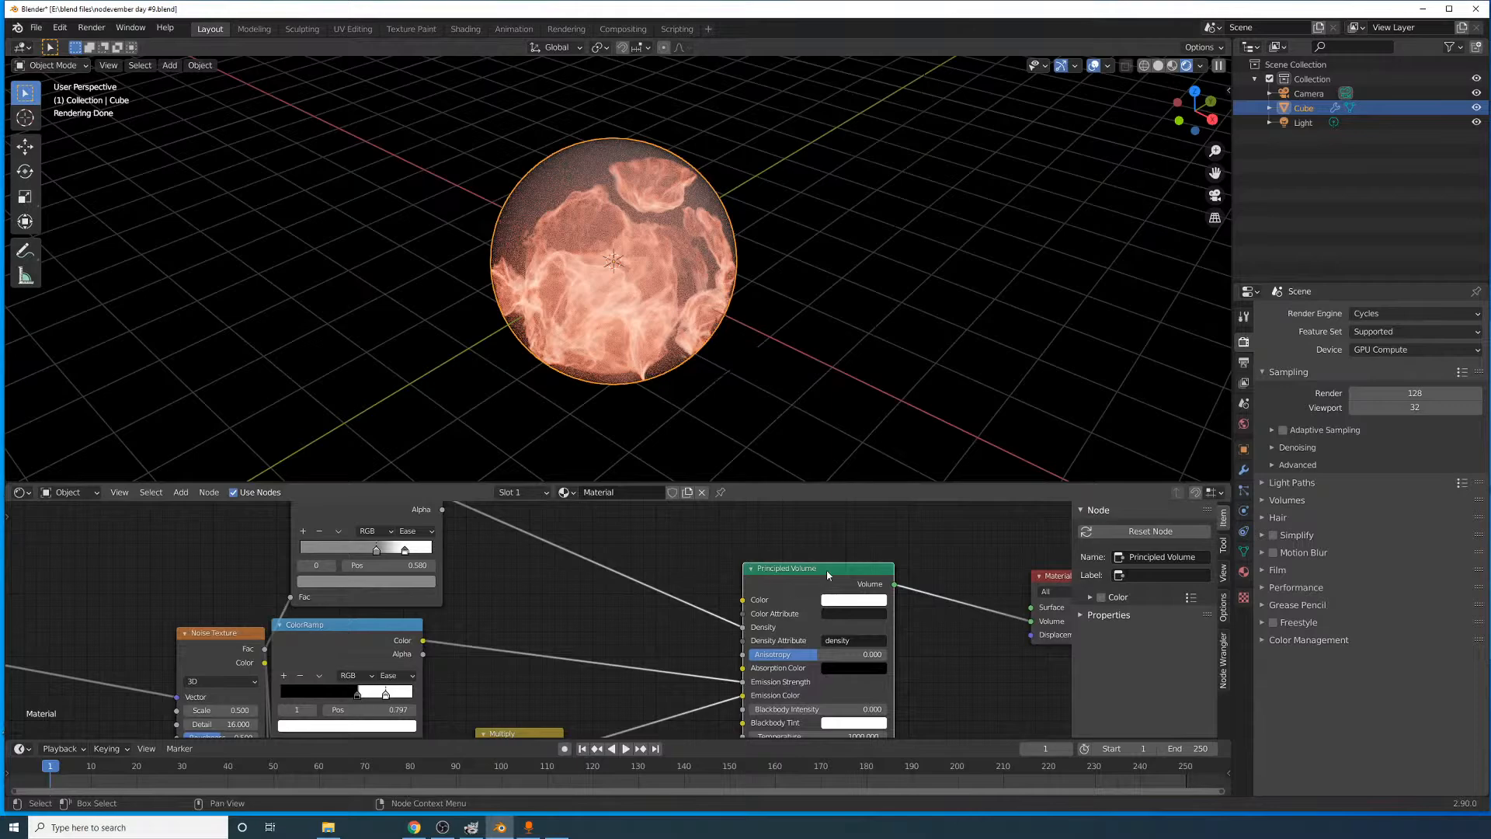
- Set the Principled Volume's Color to black and return to the camera view
left_click(853, 600)
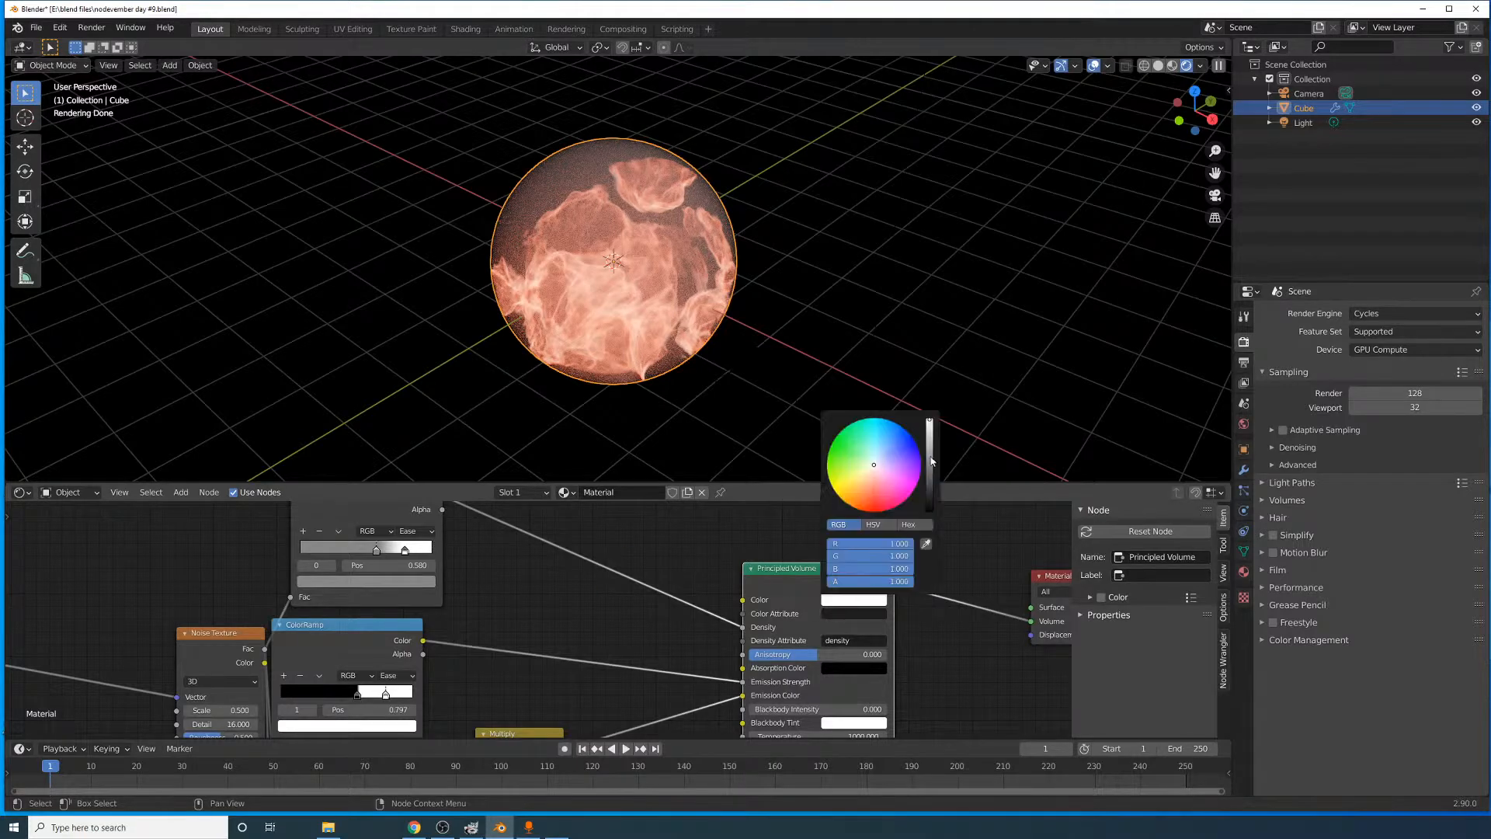
left_click_drag(931, 461, 931, 511)
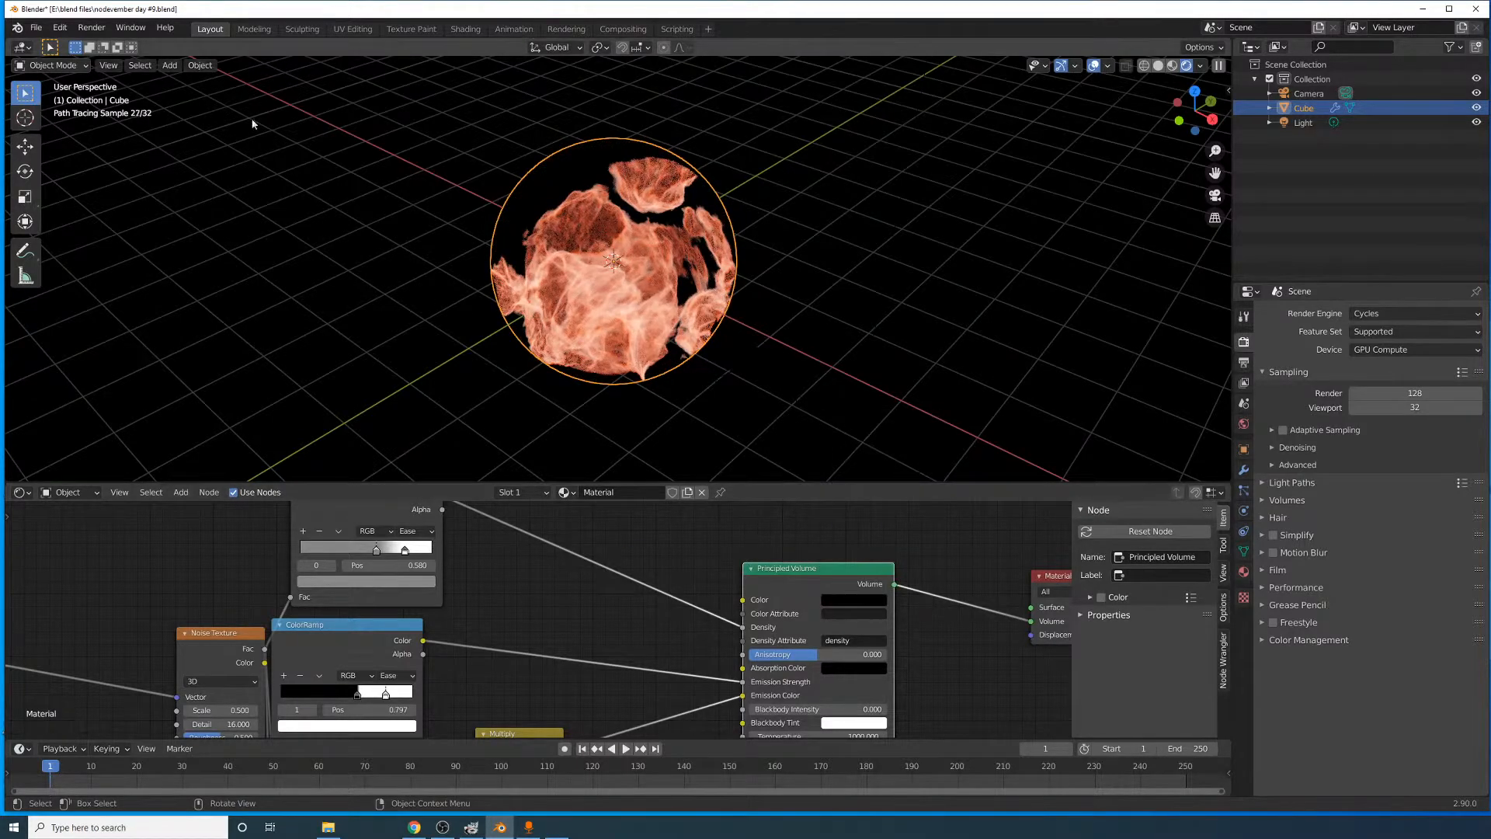
left_click(109, 66)
mouse_move(128, 193)
left_click(342, 226)
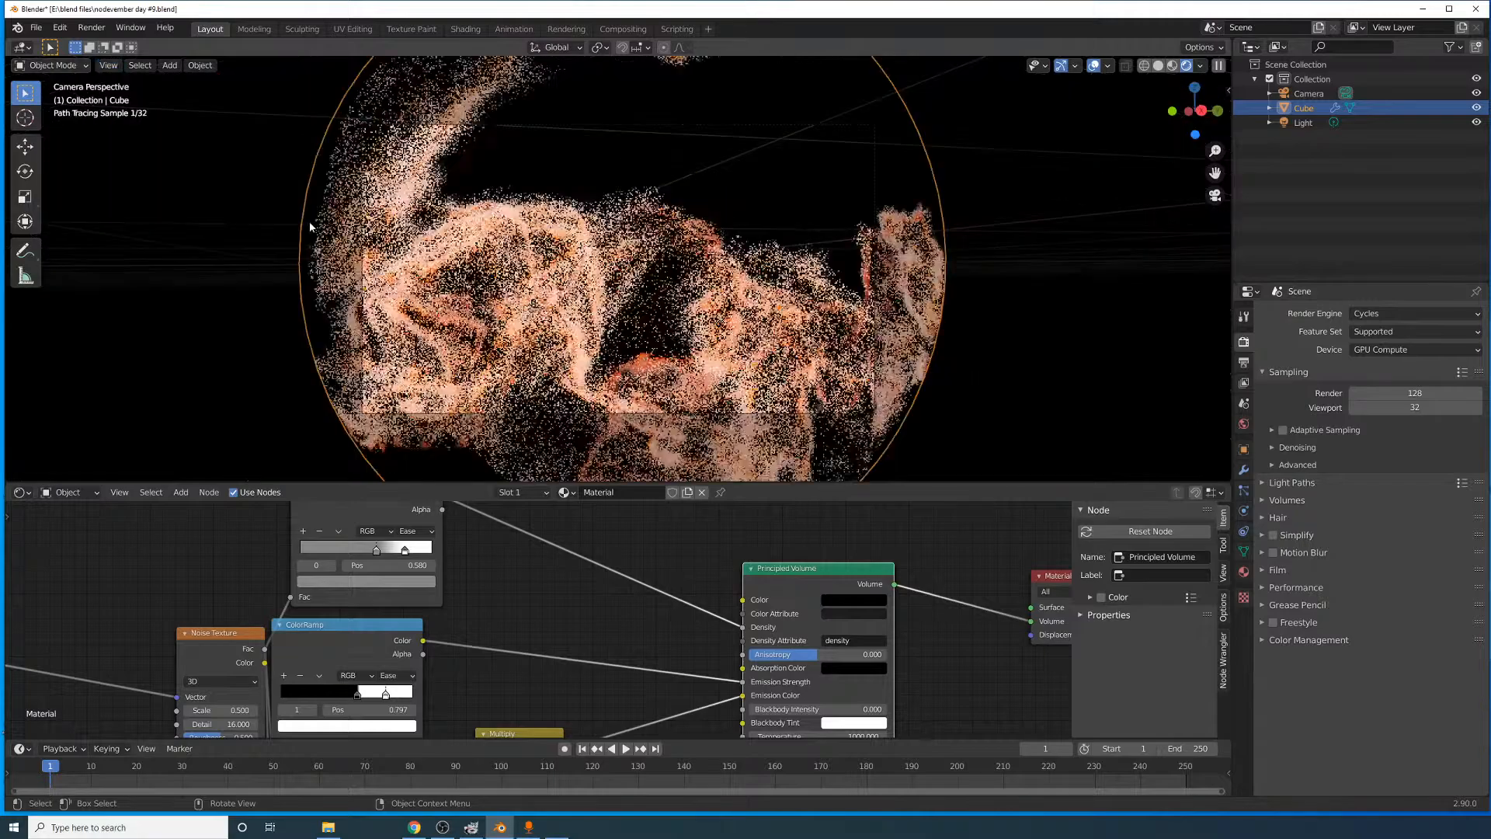
- Tint the Principled Volume's Color a muted teal-blue, about R 0.154, G 0.360, B 0.412
left_click(871, 599)
left_click_drag(930, 466, 867, 483)
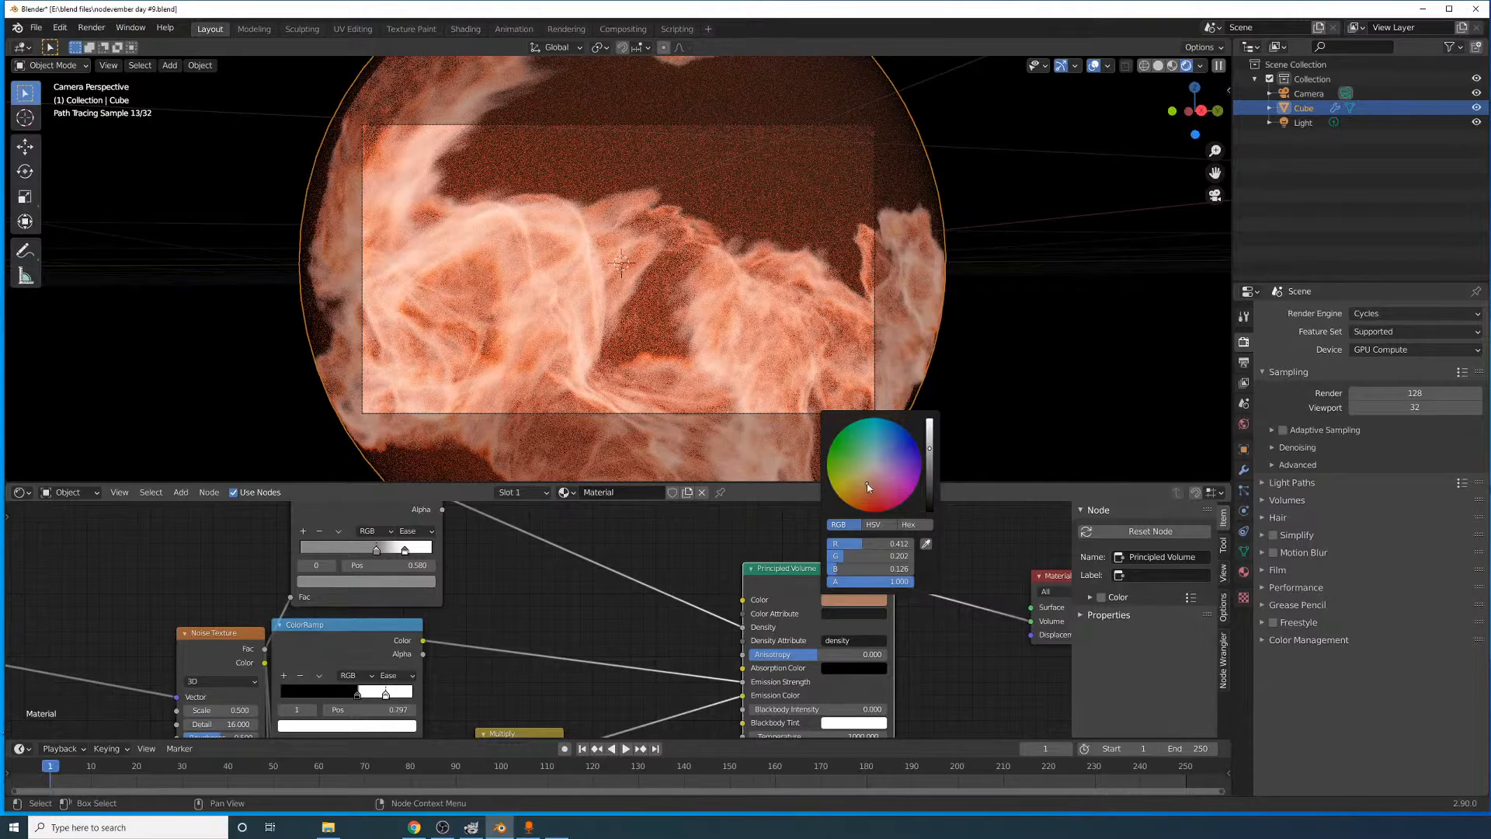
left_click_drag(868, 487, 877, 448)
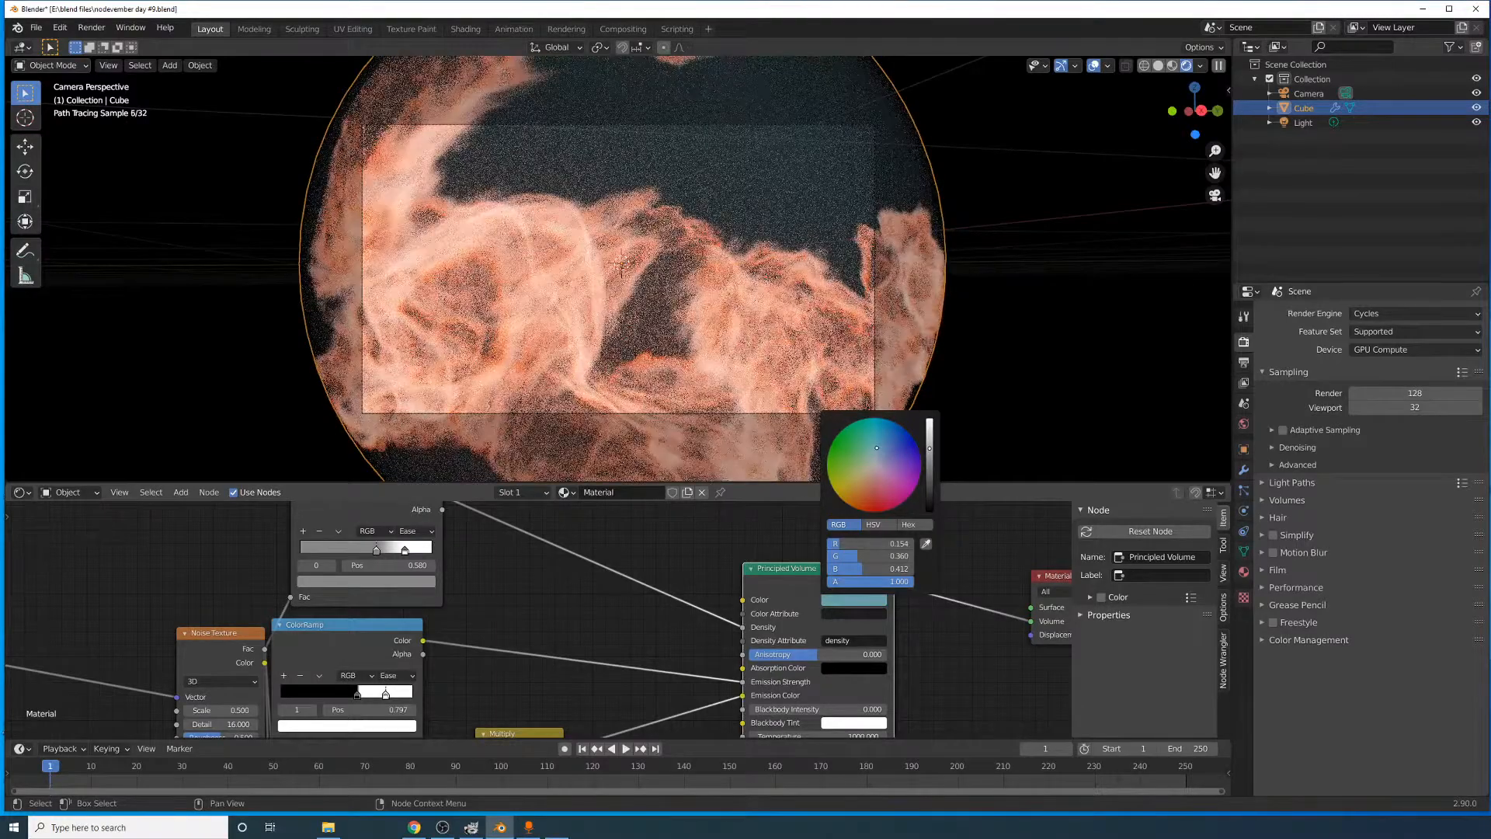
left_click(862, 602)
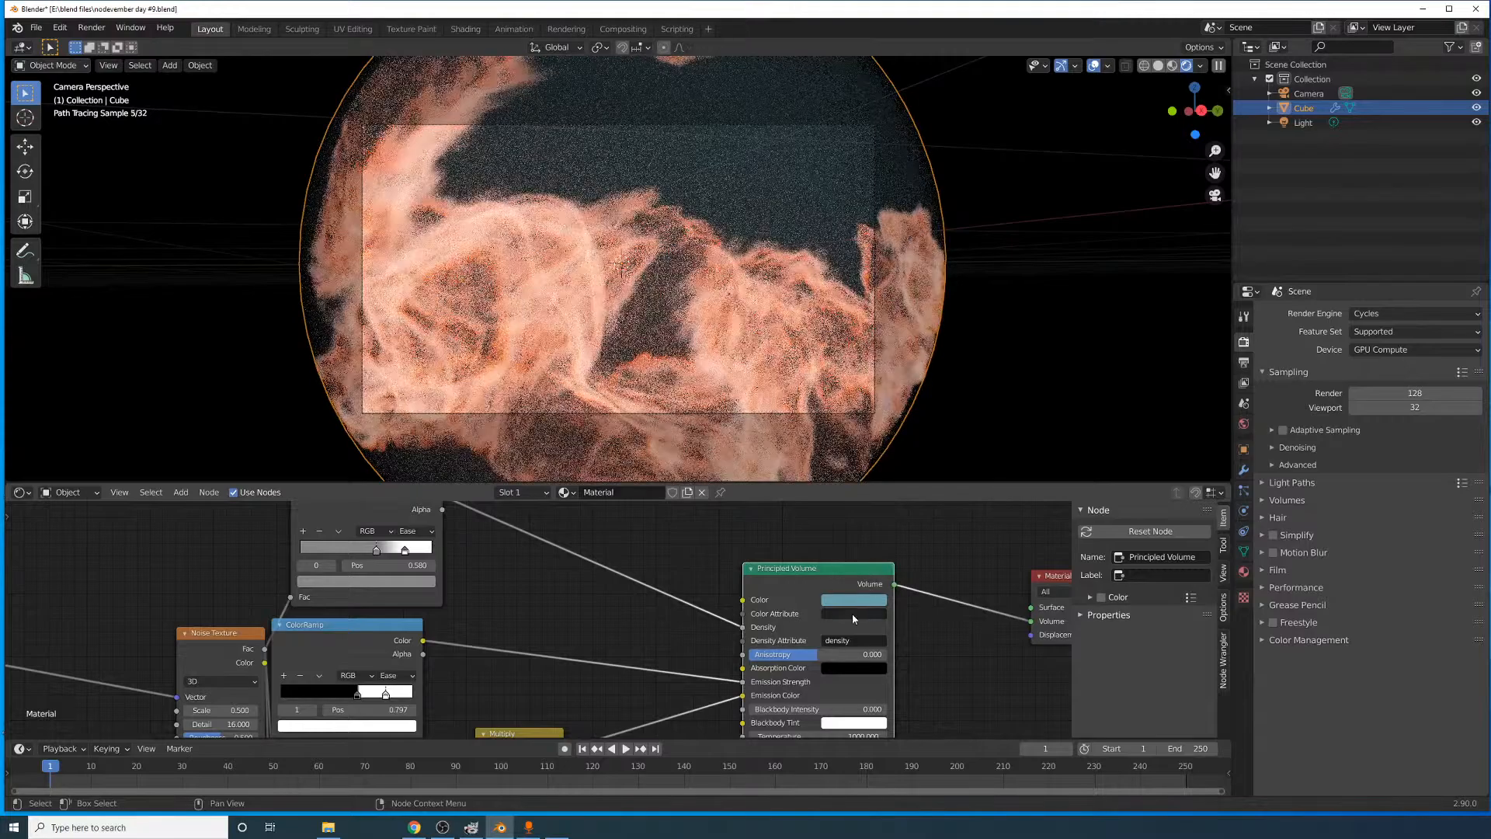
middle_click_drag(565, 582, 626, 619)
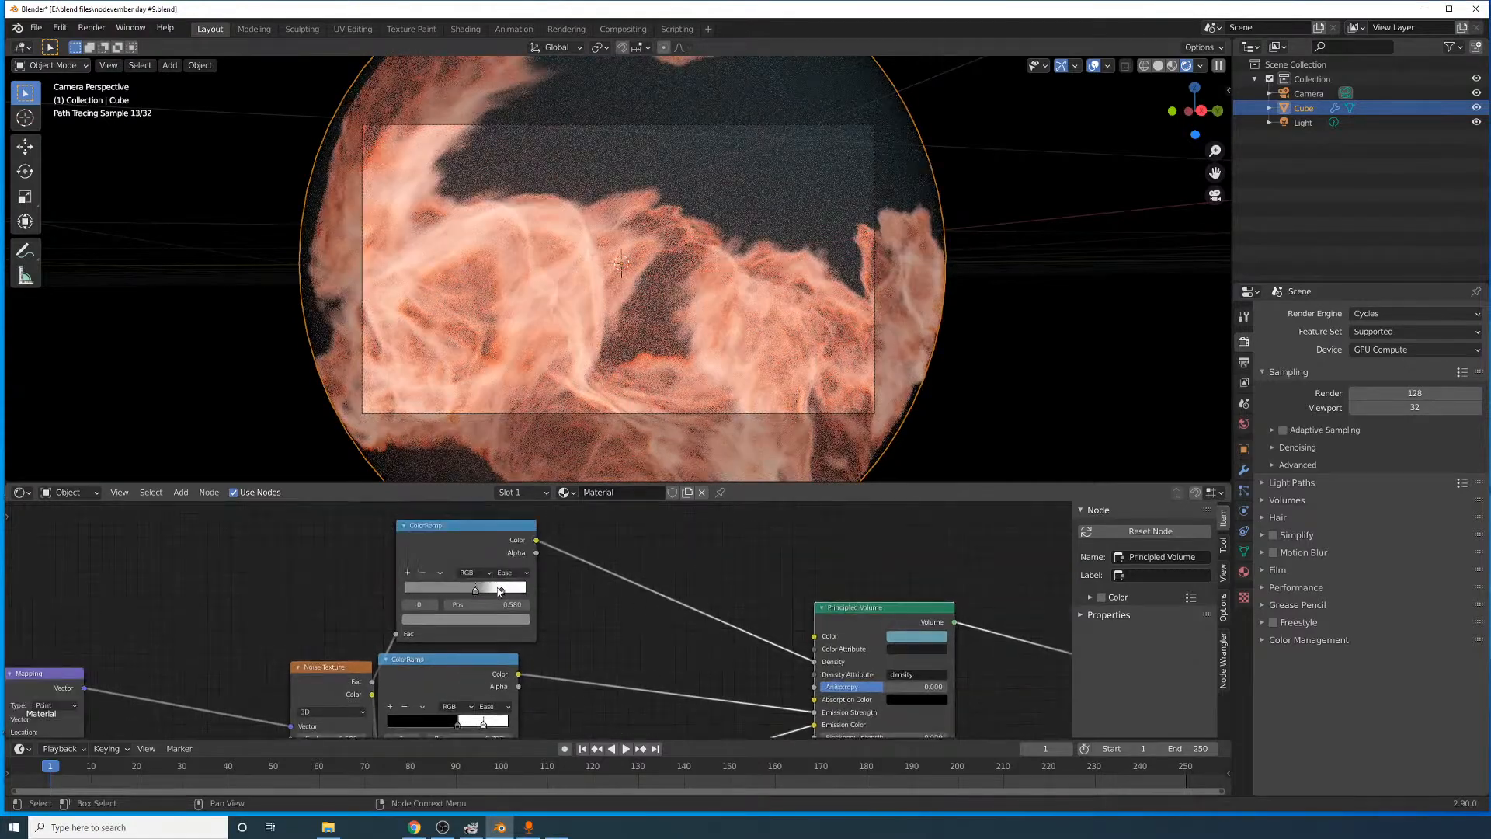
- Try rotating the Mapping node to 51° in X and about 77.1° in Y, and undo both rotations
scroll(499, 591, "up", 2)
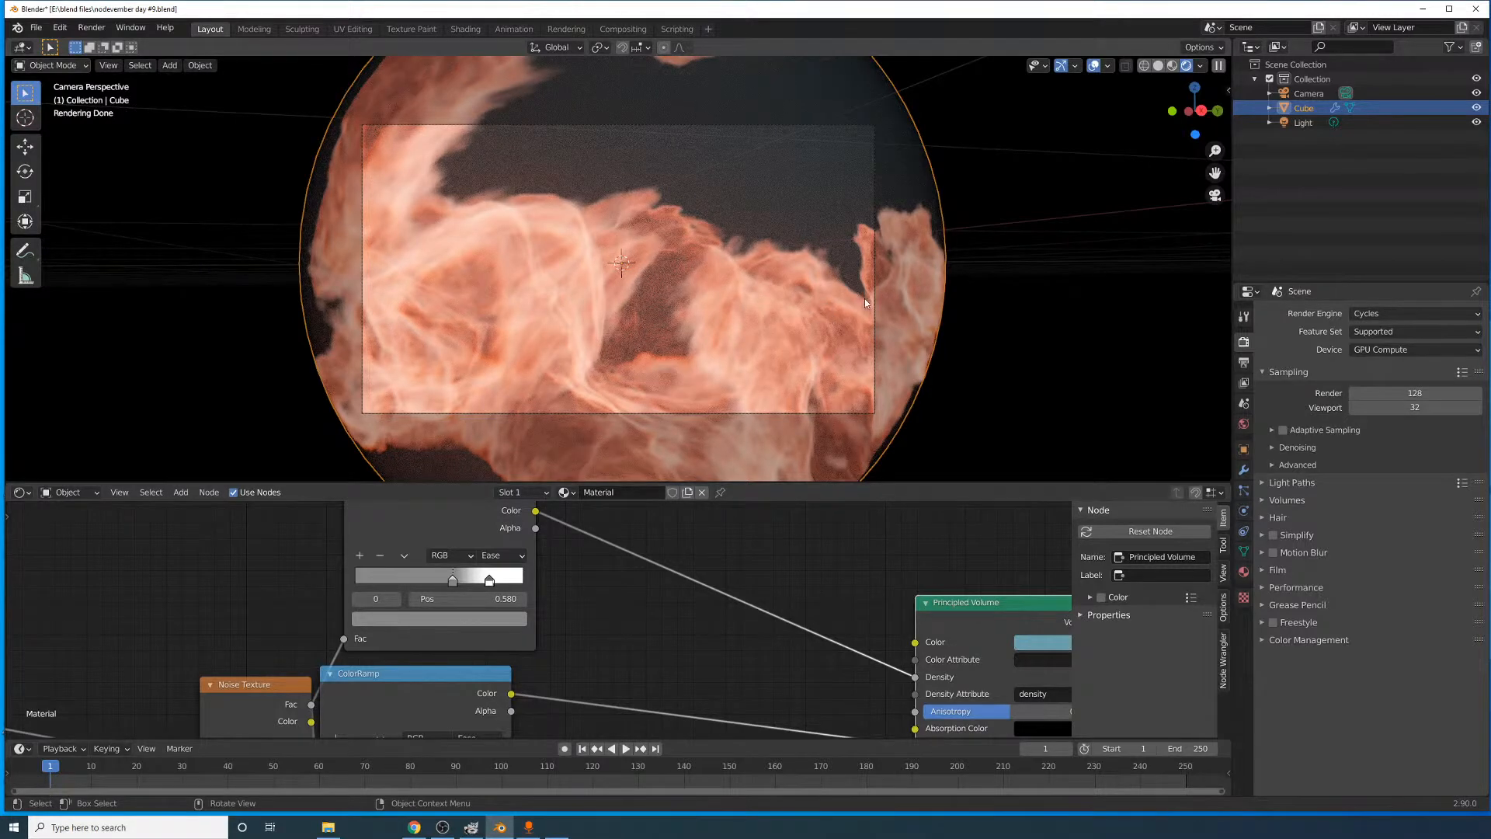
left_click(852, 132)
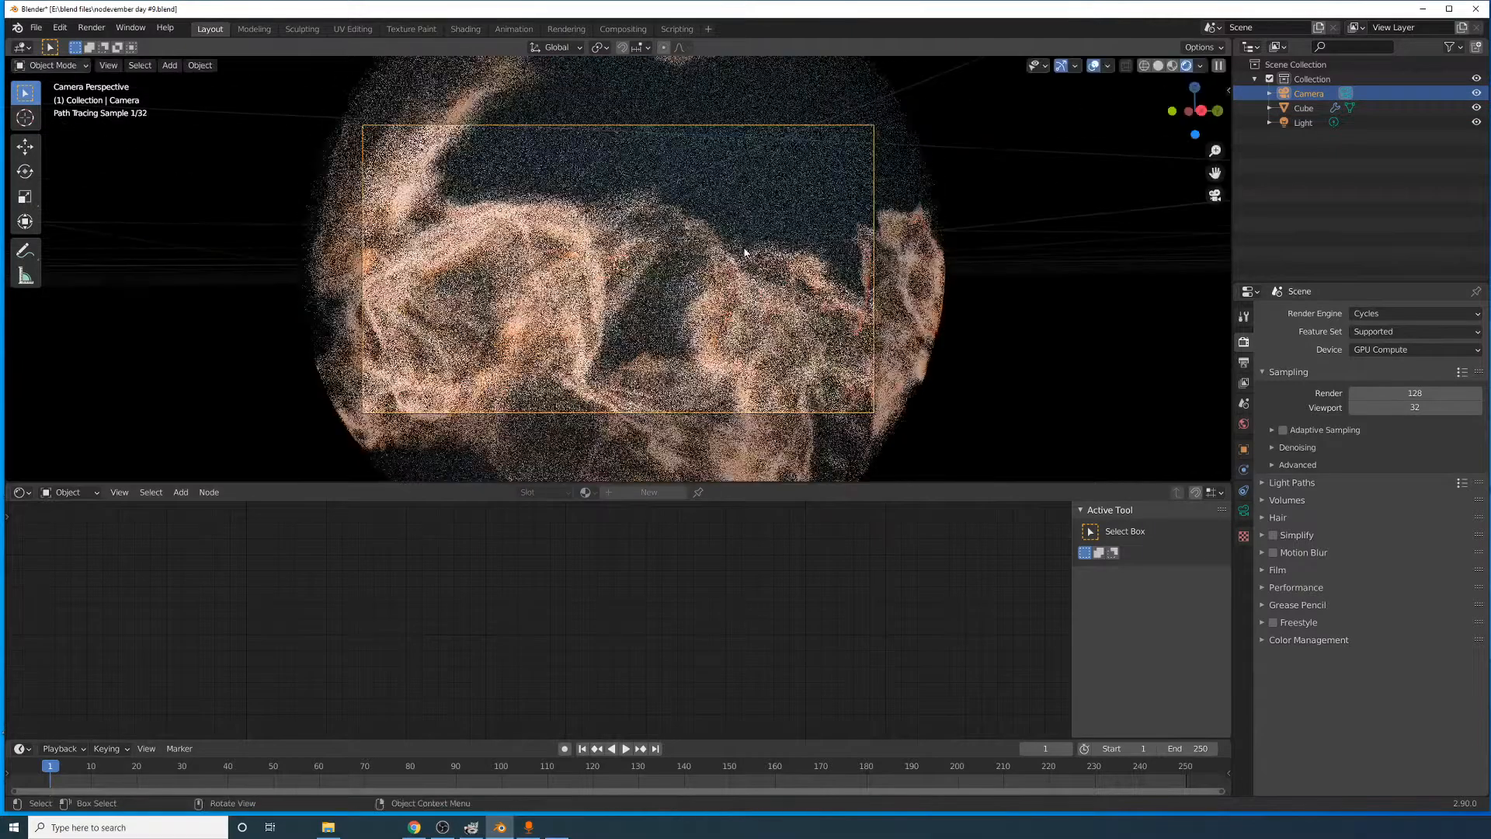
left_click(772, 259)
middle_click_drag(799, 533, 9, 726)
scroll(316, 596, "down", 7)
middle_click_drag(316, 596, 496, 516)
scroll(530, 550, "up", 6)
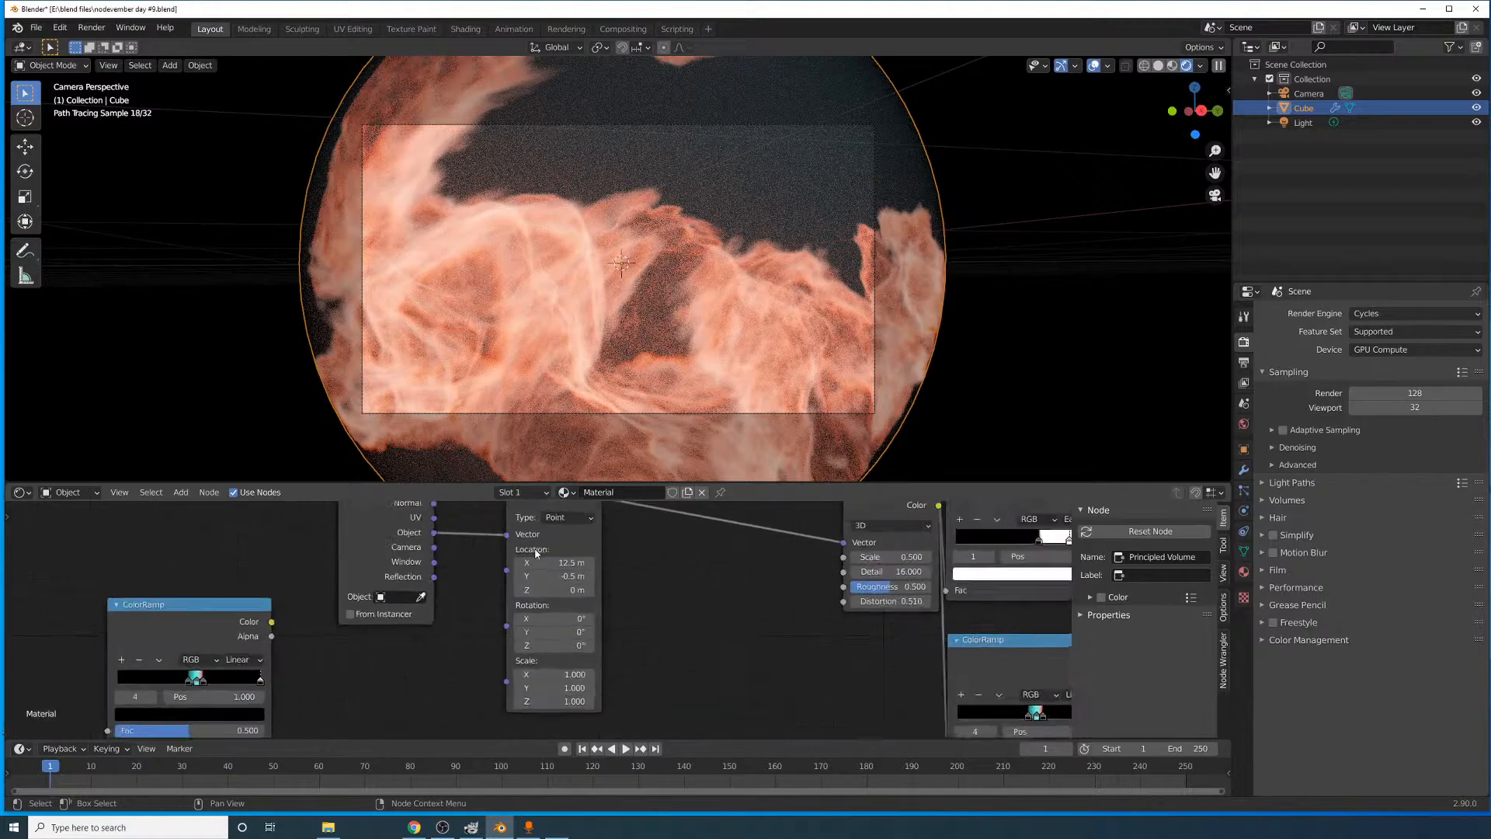
left_click_drag(560, 614, 602, 614)
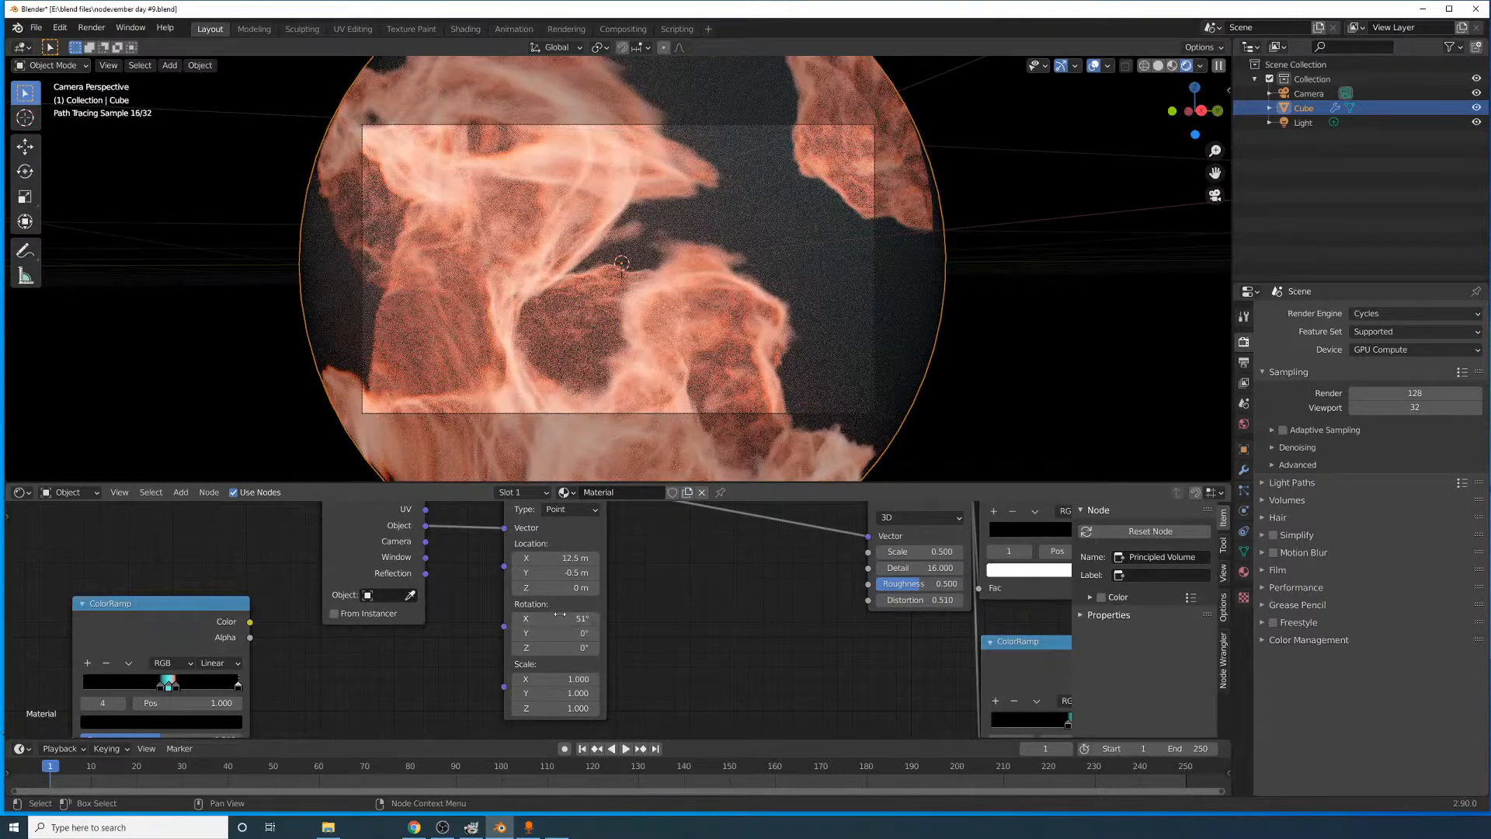
left_click_drag(560, 633, 620, 633)
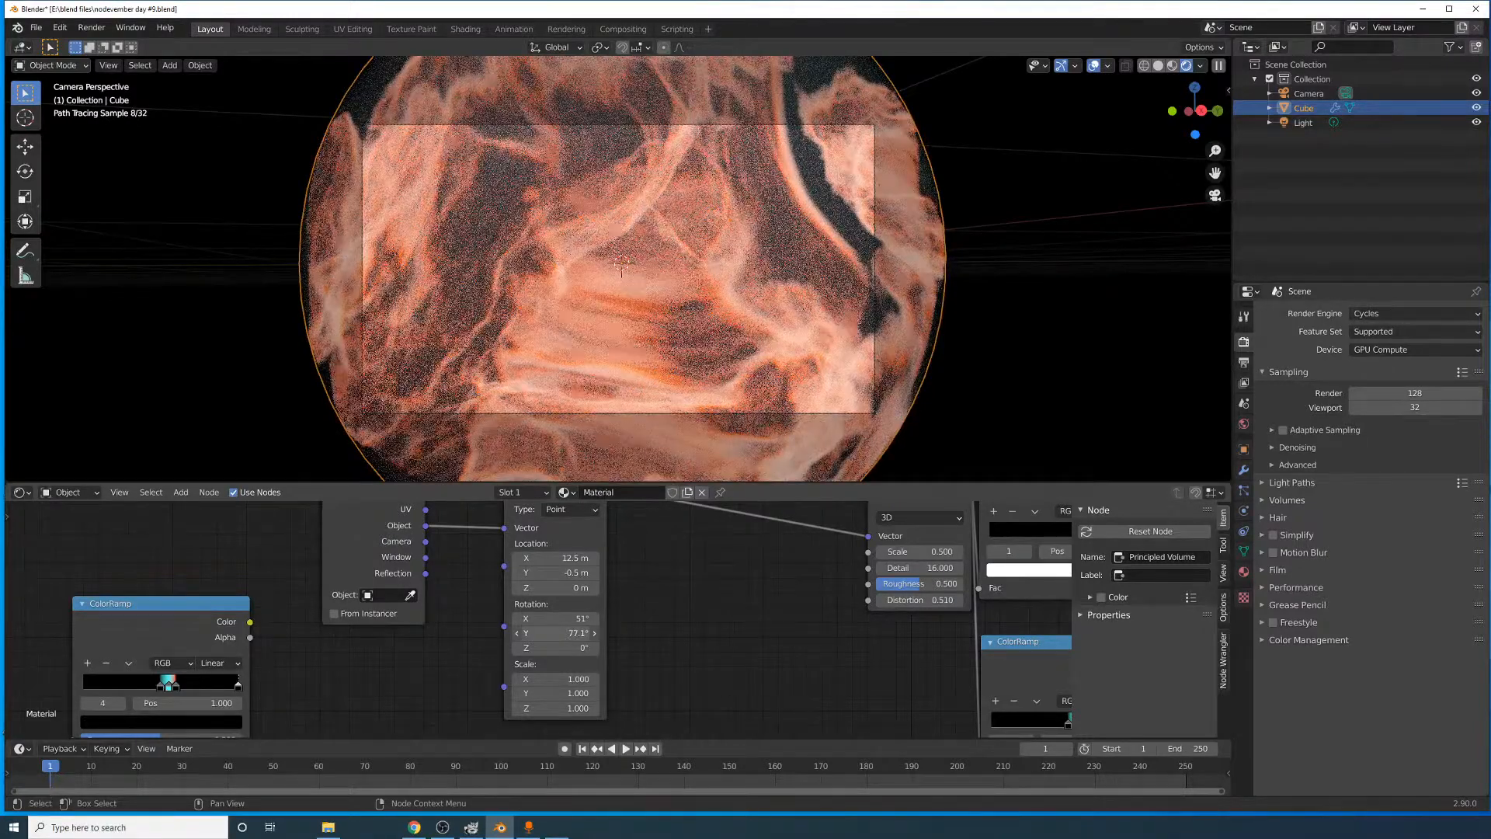
key("ctrl+z")
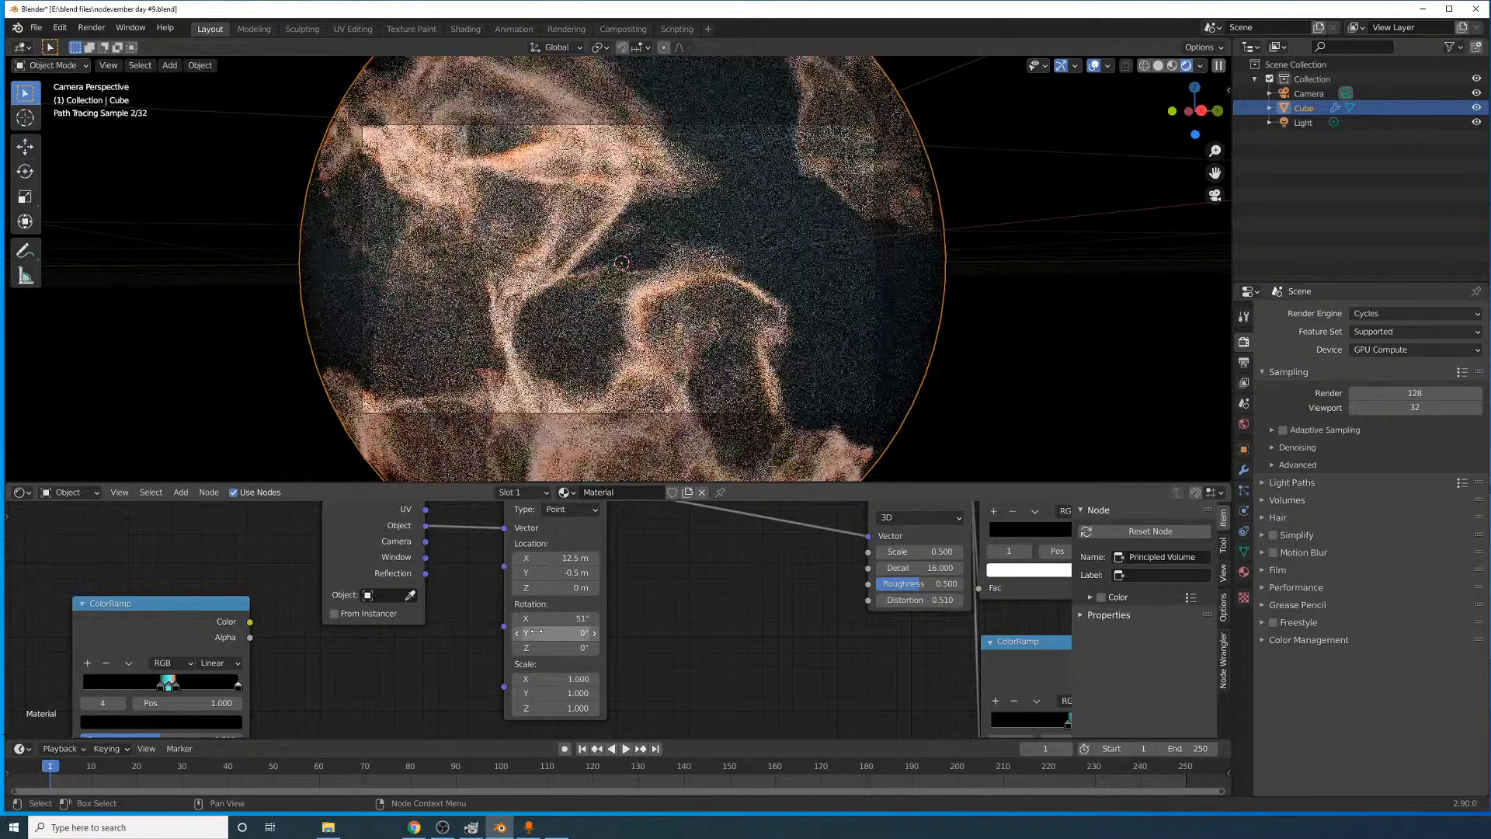
key("ctrl+z")
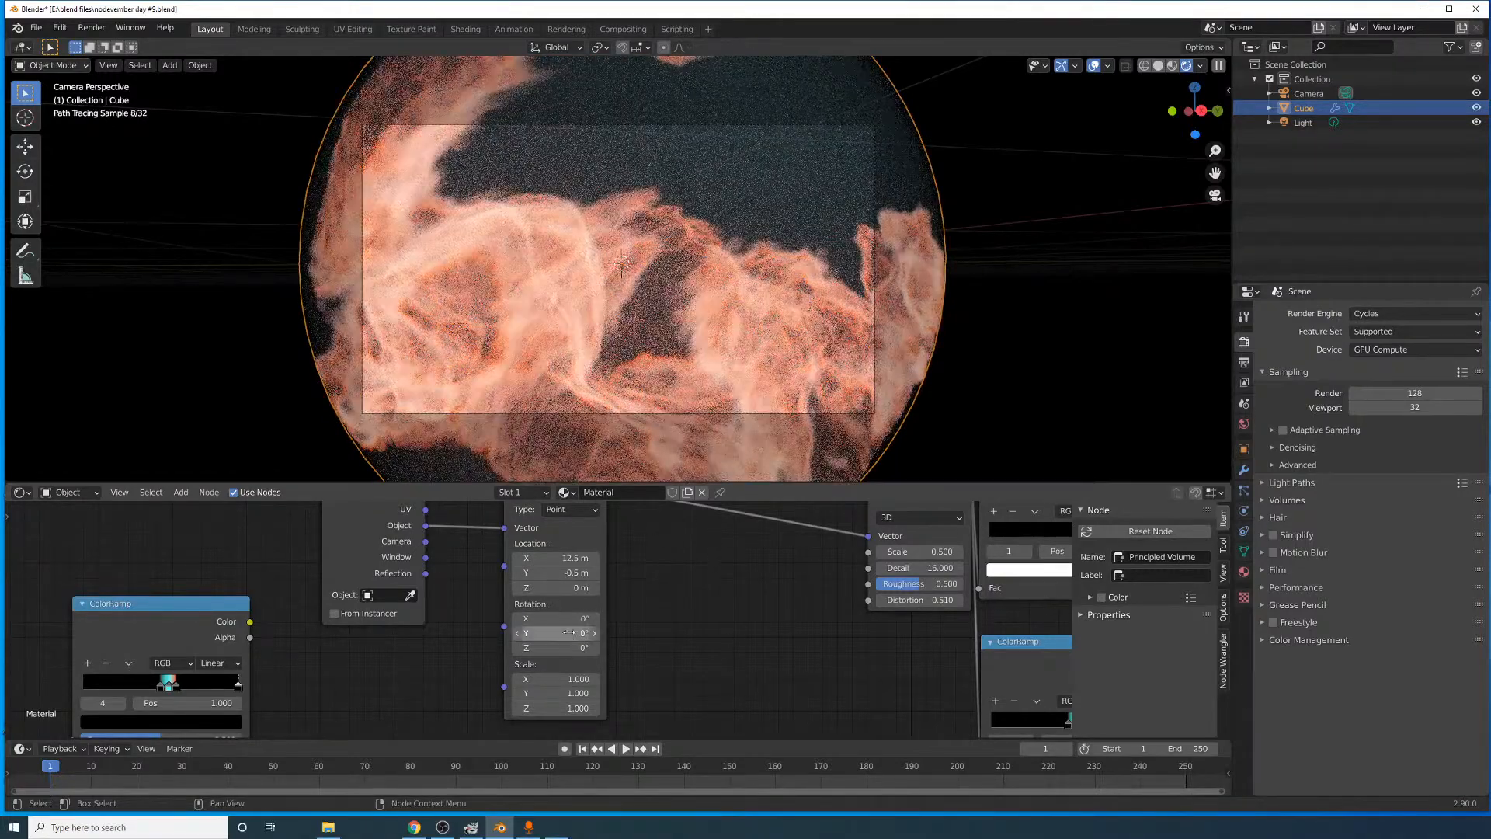
- Set the Mapping node's Location Z to -8.7 m
mouse_move(564, 588)
left_mouse_down()
mouse_move(603, 588)
mouse_move(547, 588)
left_mouse_up()
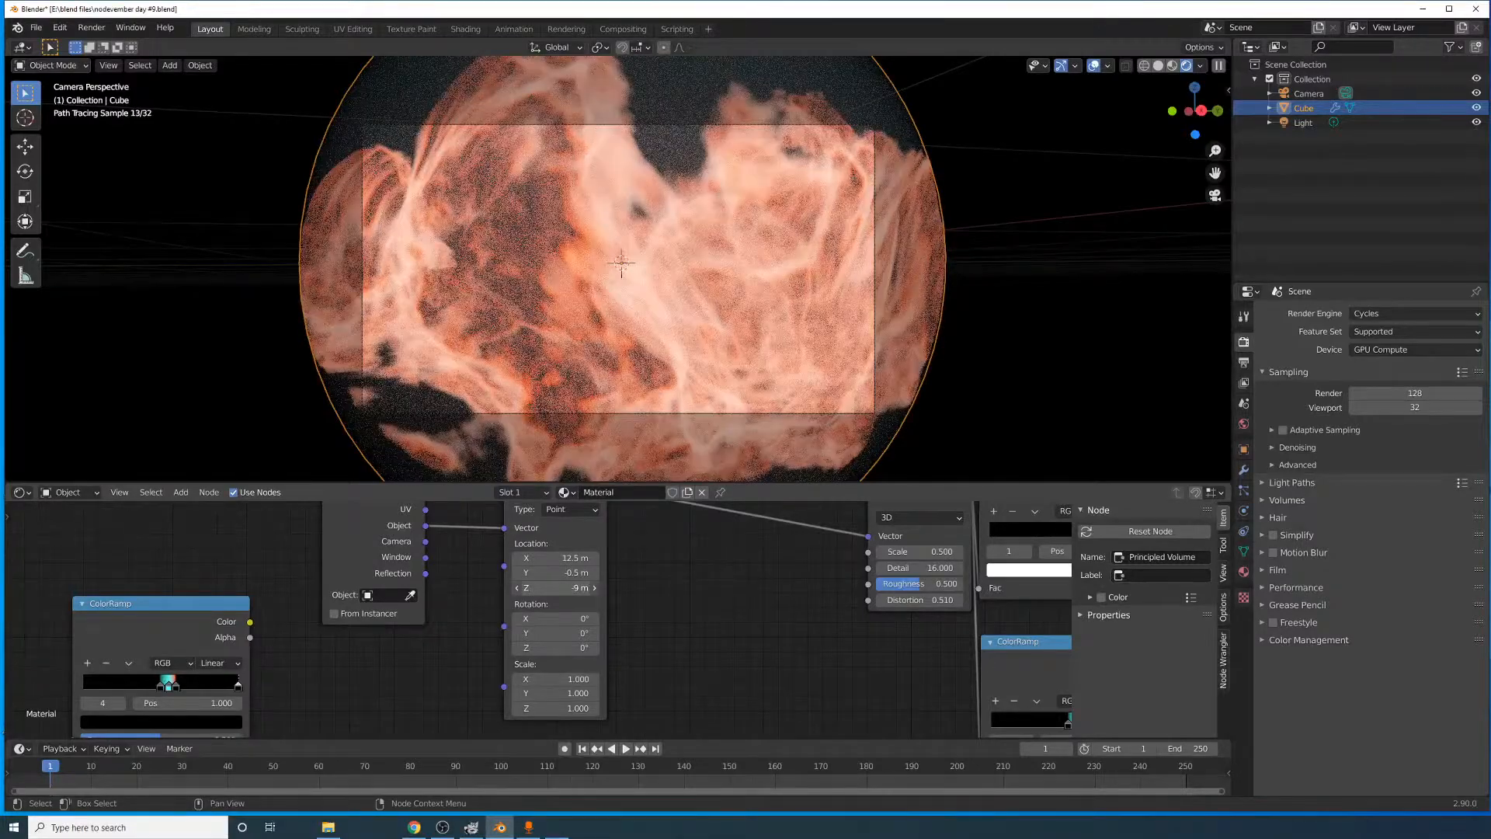
mouse_move(547, 588)
left_mouse_down()
mouse_move(466, 588)
mouse_move(549, 588)
left_mouse_up()
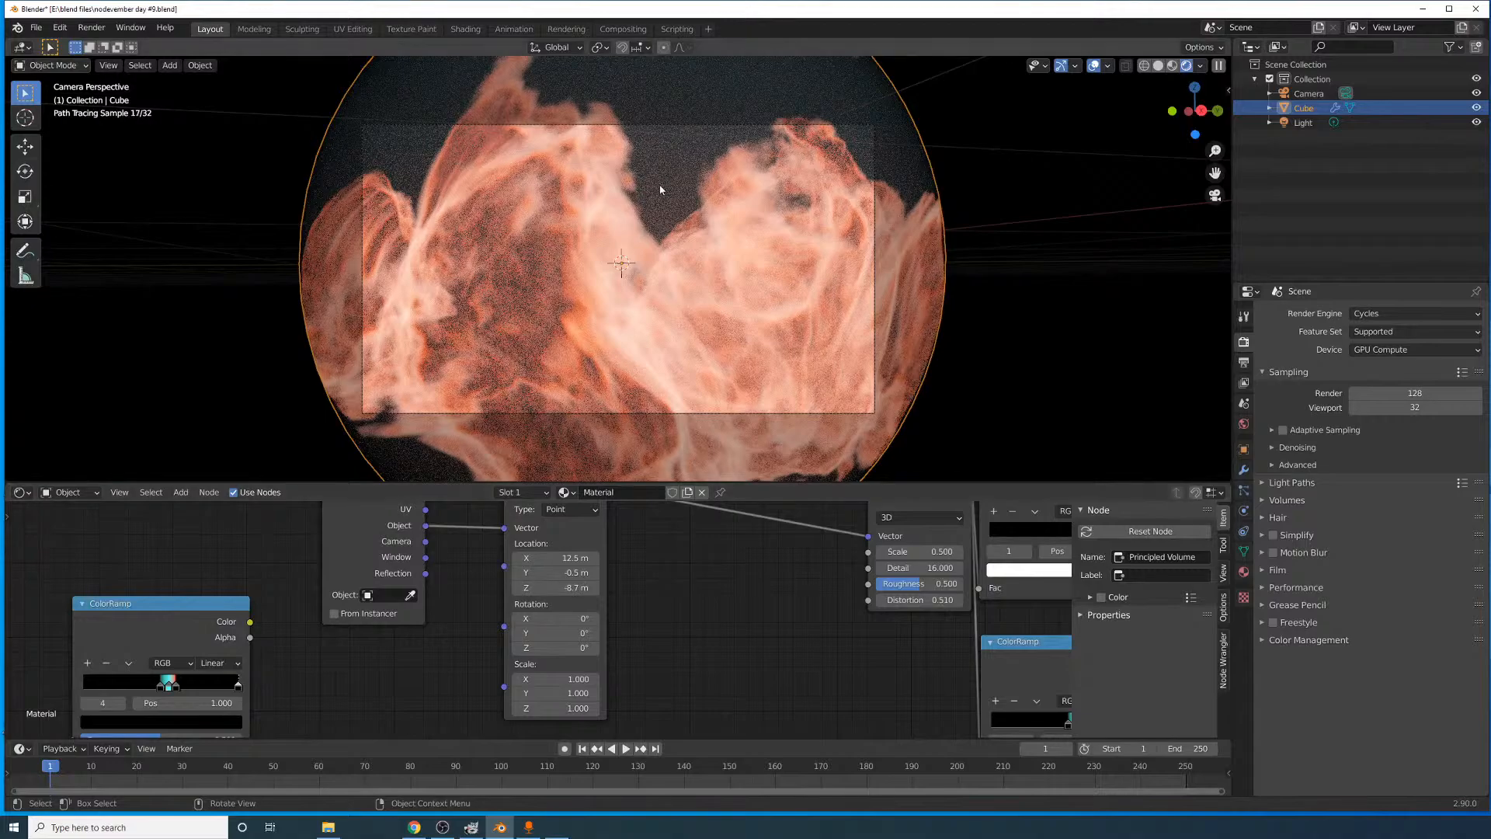
- Move the camera very slightly back from the volume sphere along its local Z axis
left_click(834, 126)
key("g")
key("z")
key("z")
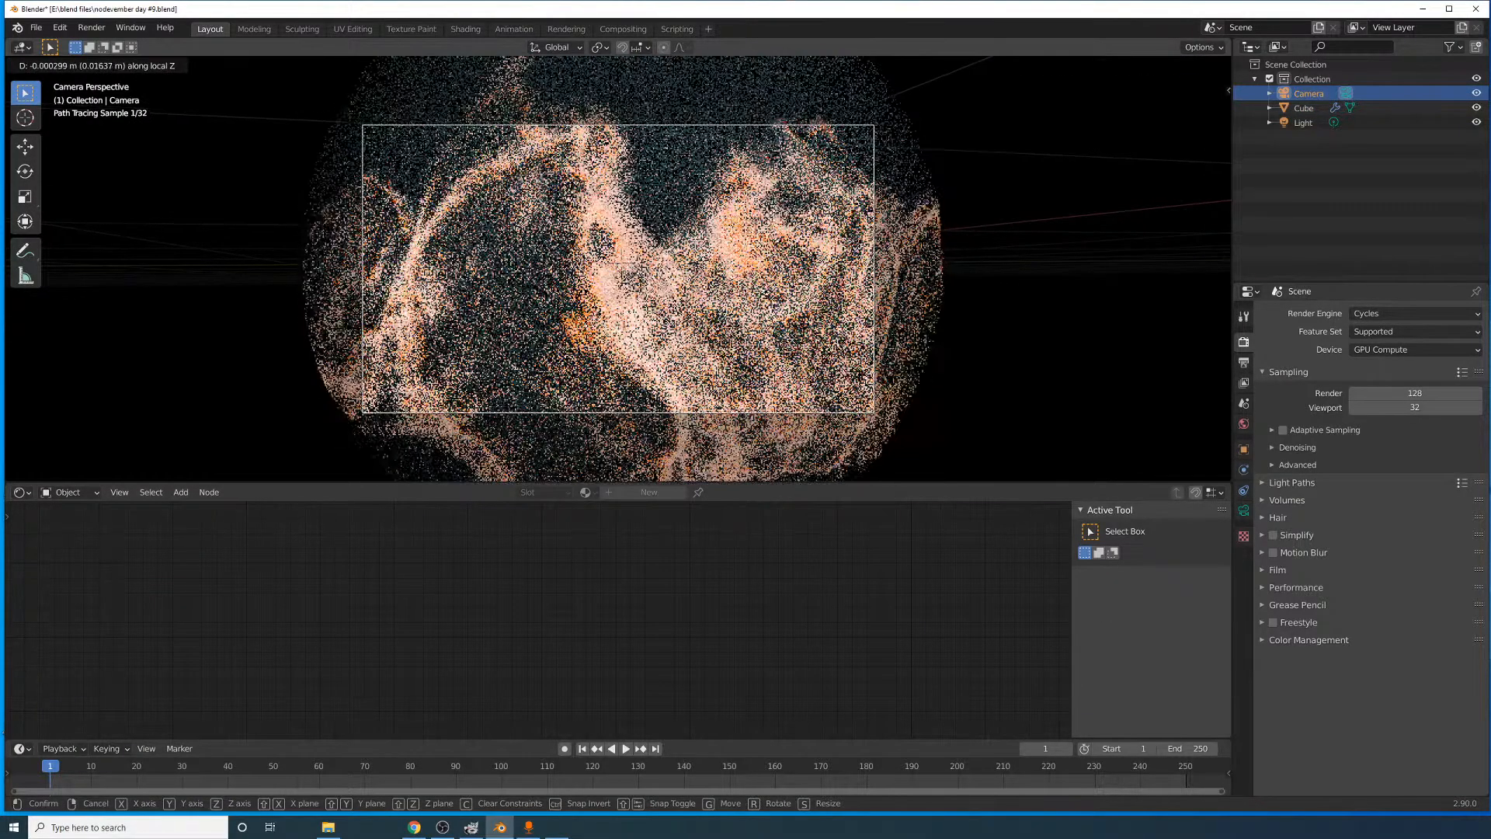
left_click(847, 190)
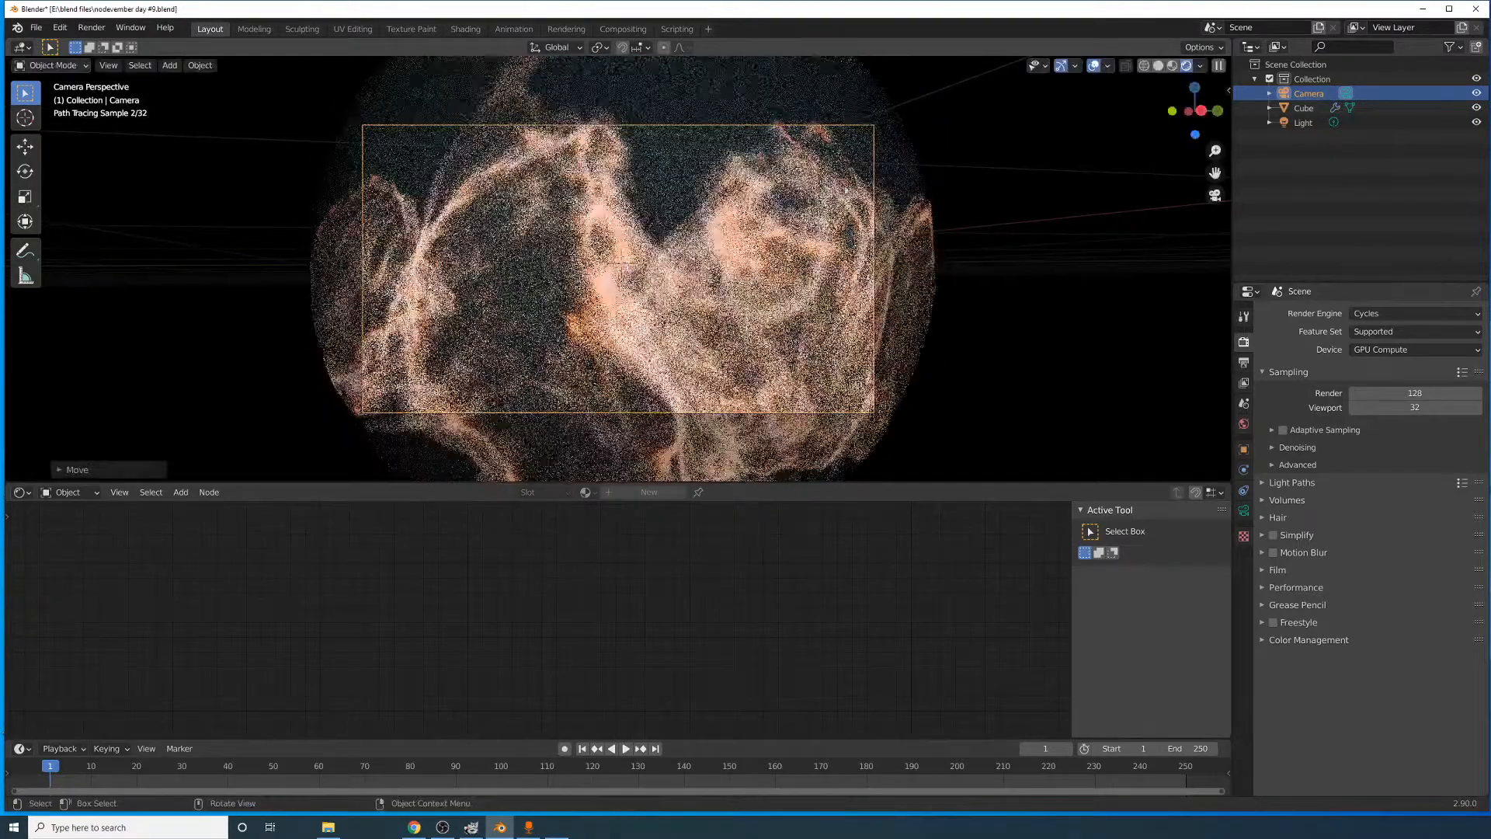
- Set the render resolution to a square 1500 × 1500 px
left_click(1243, 362)
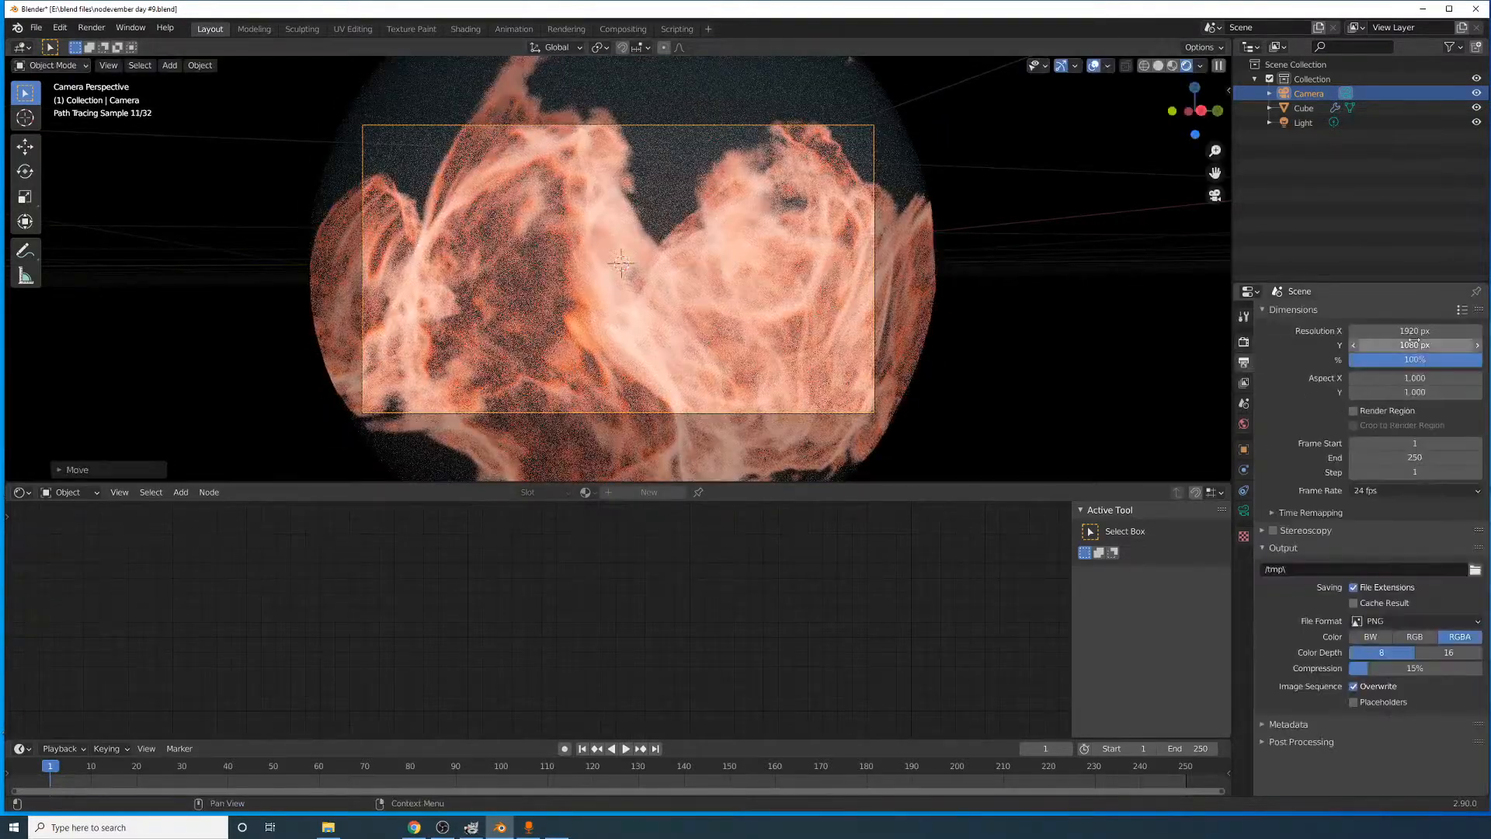
left_click_drag(1416, 347, 1416, 332)
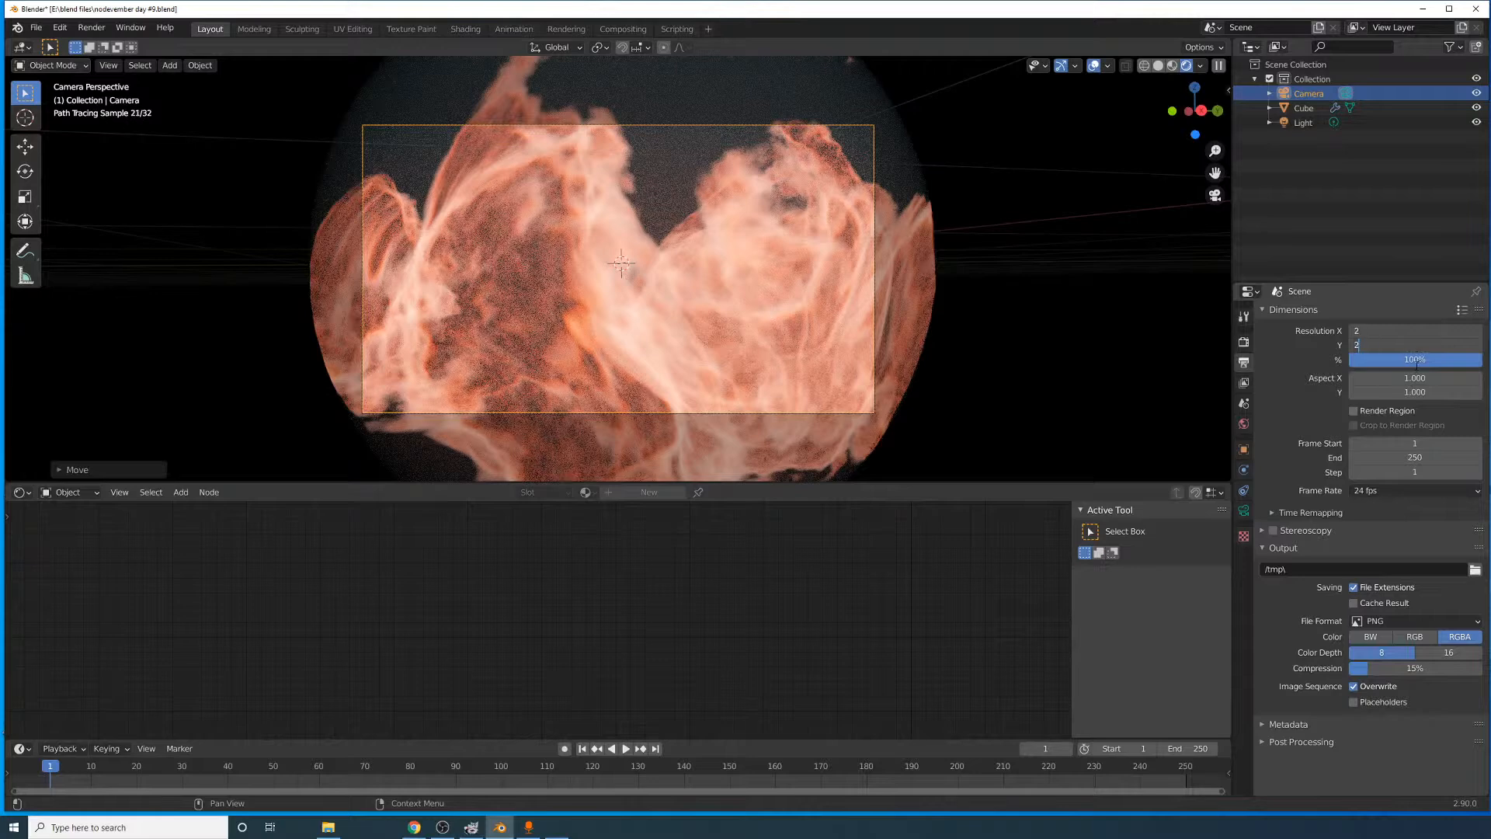
left_click(1310, 389)
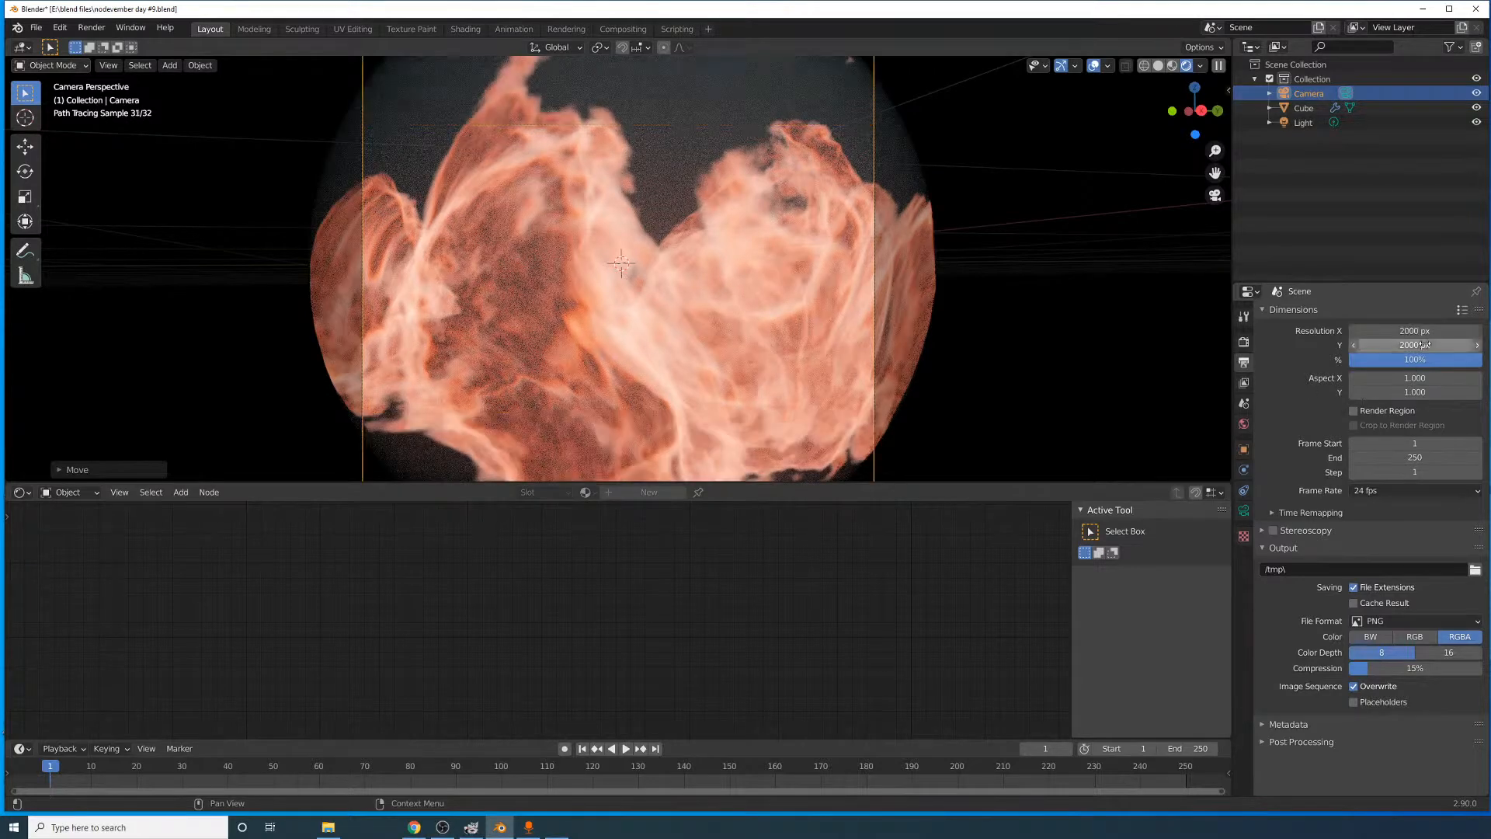
left_click_drag(1425, 346, 1424, 334)
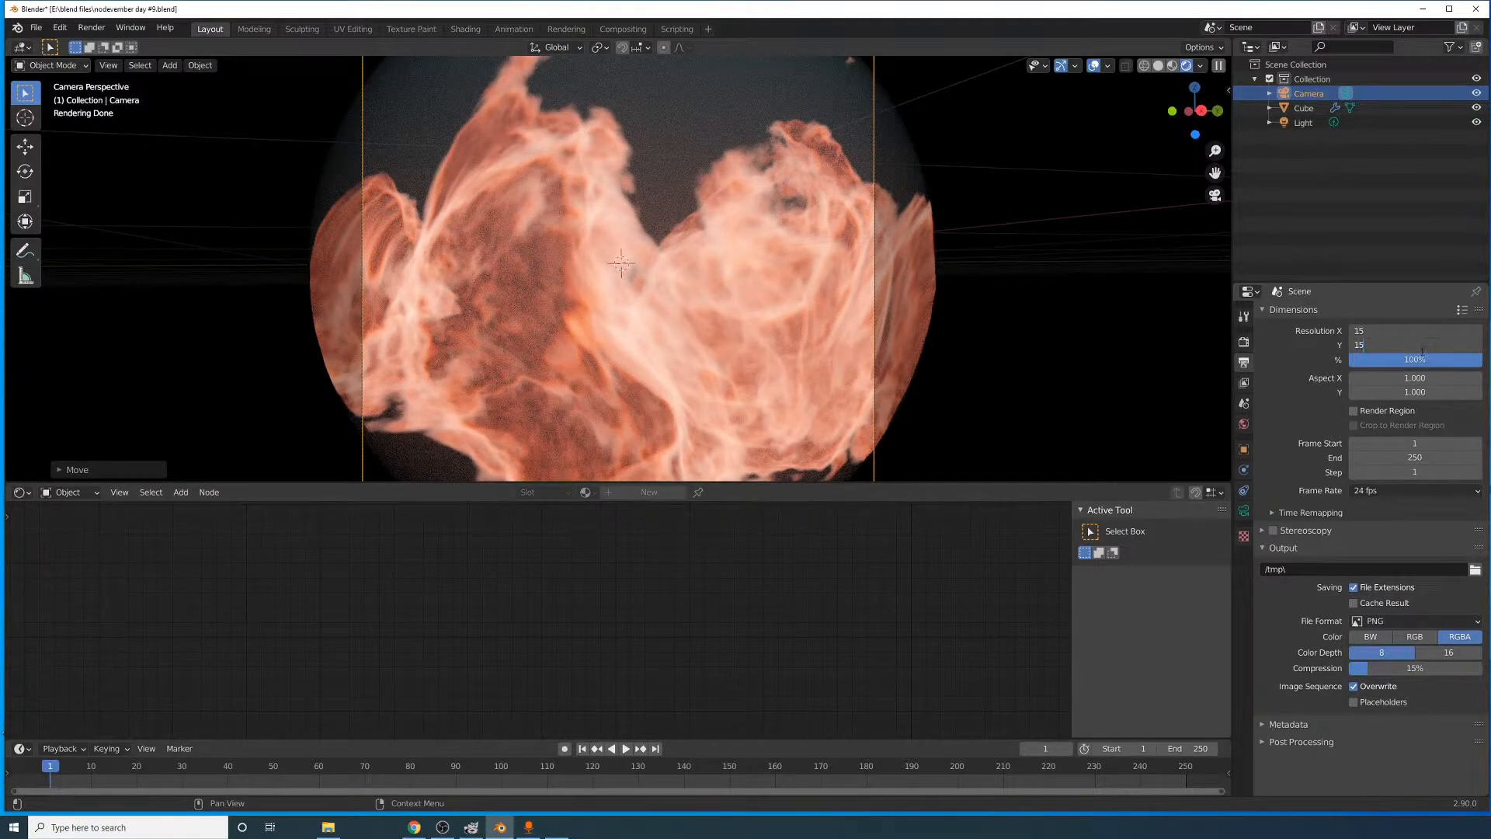
type("1500")
key("Return")
- Move the camera along its local Z axis, first closer and then slightly back, so the volume fills the square frame
scroll(1055, 388, "down", 3)
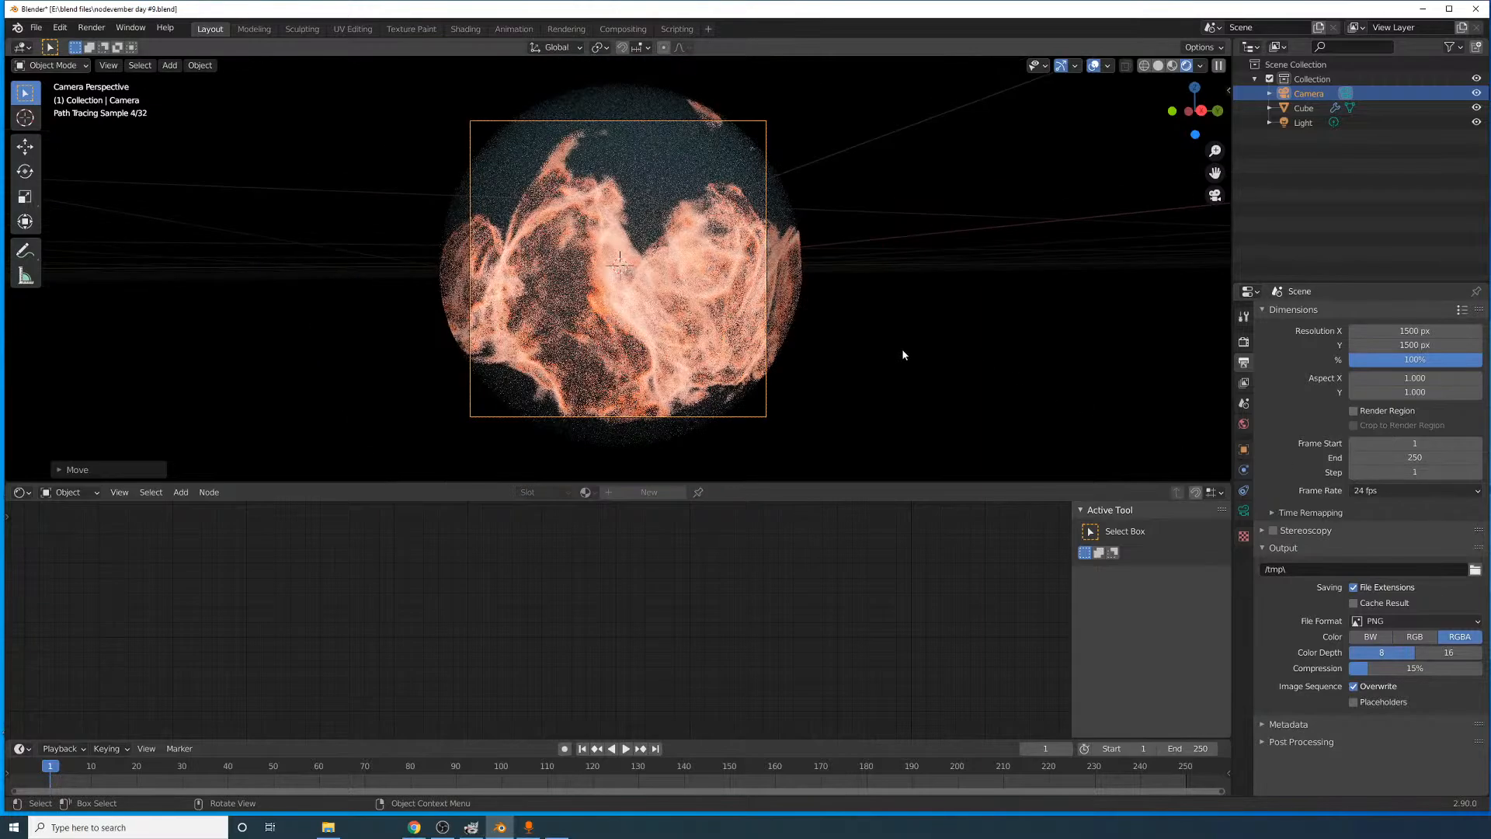
key("g")
key("z")
key("z")
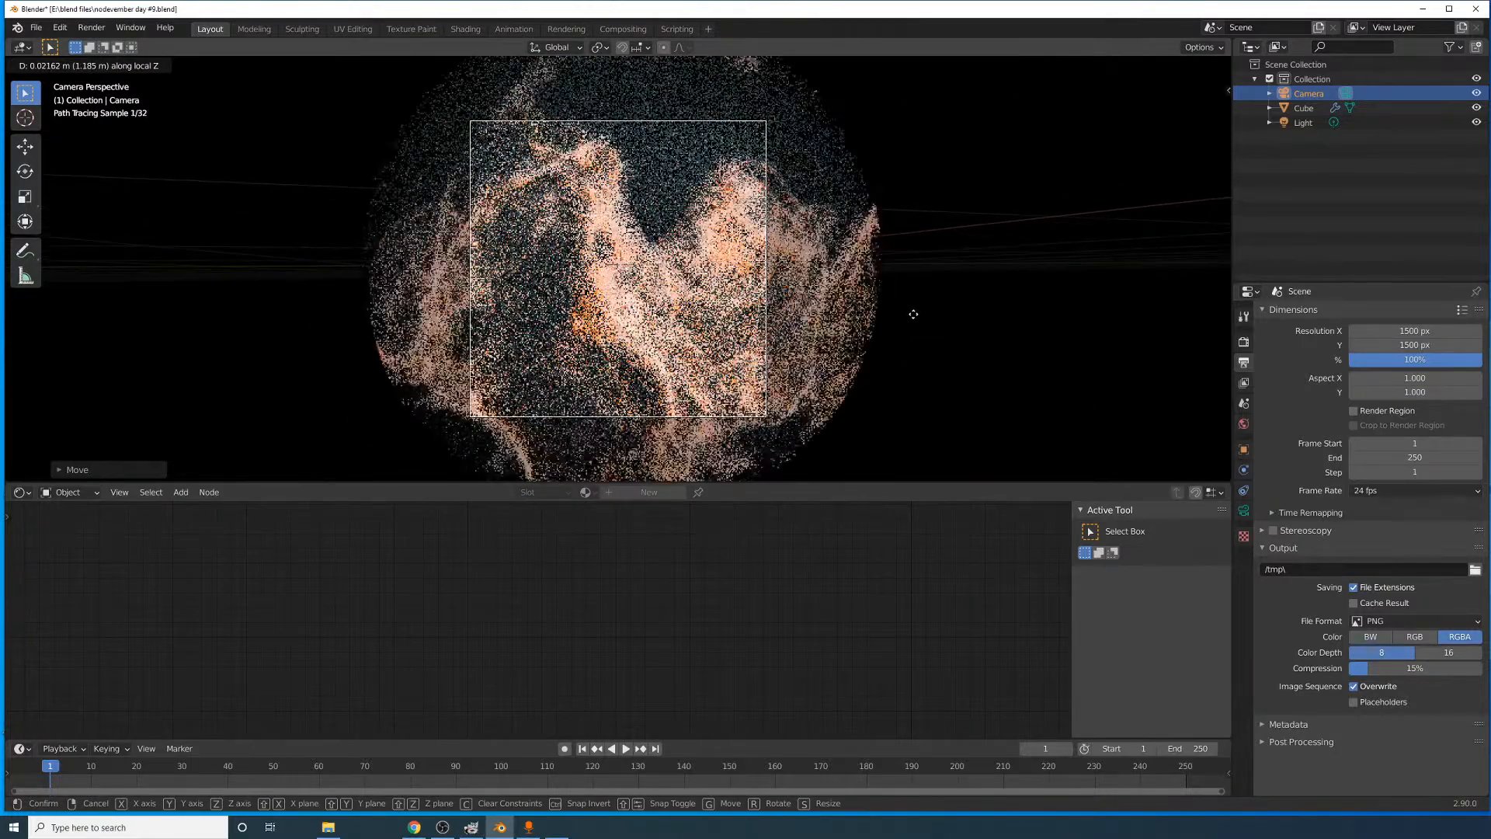
left_click(915, 319)
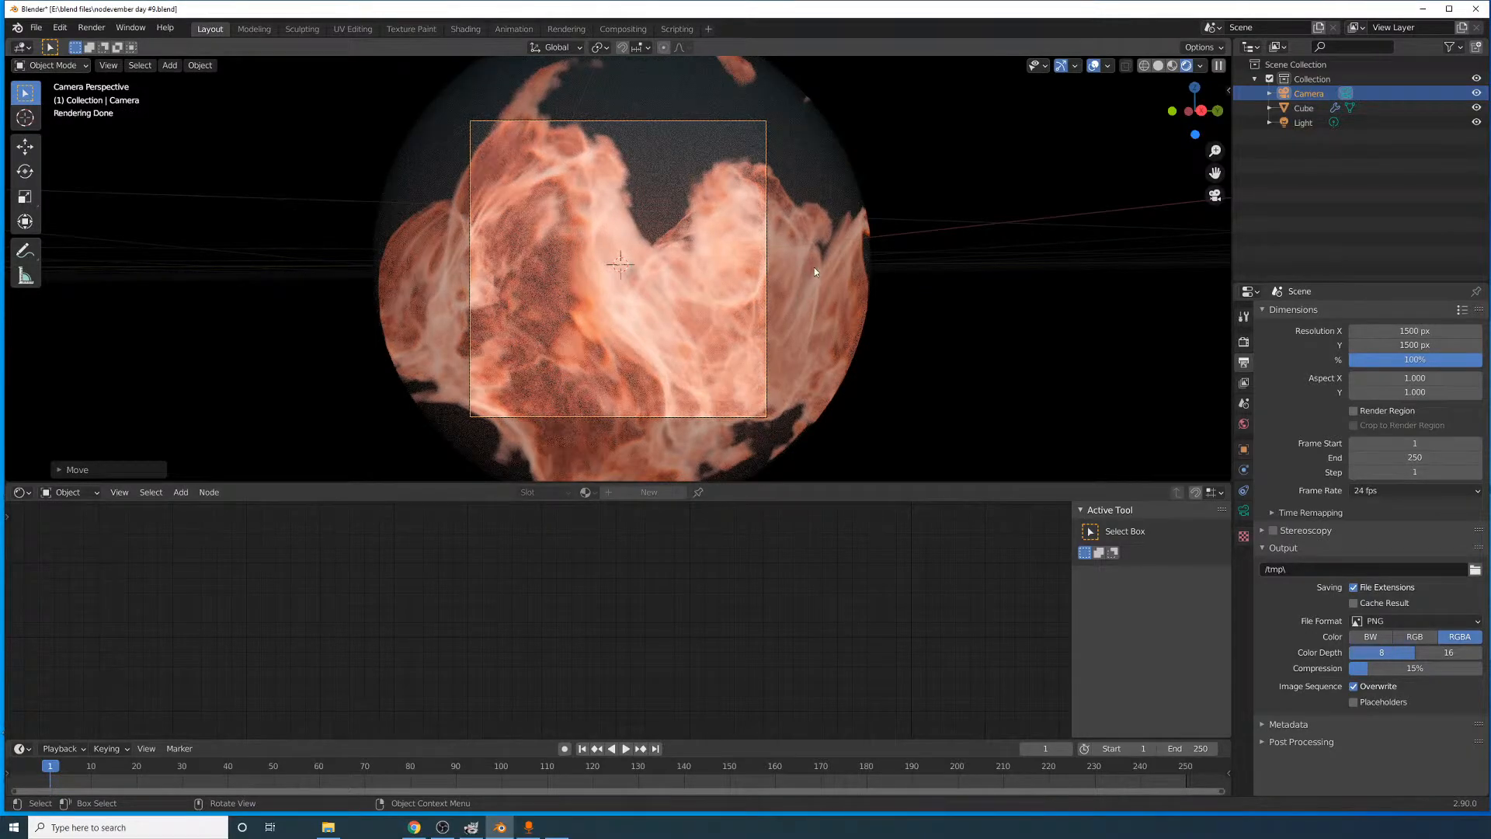
key("g")
key("z")
key("z")
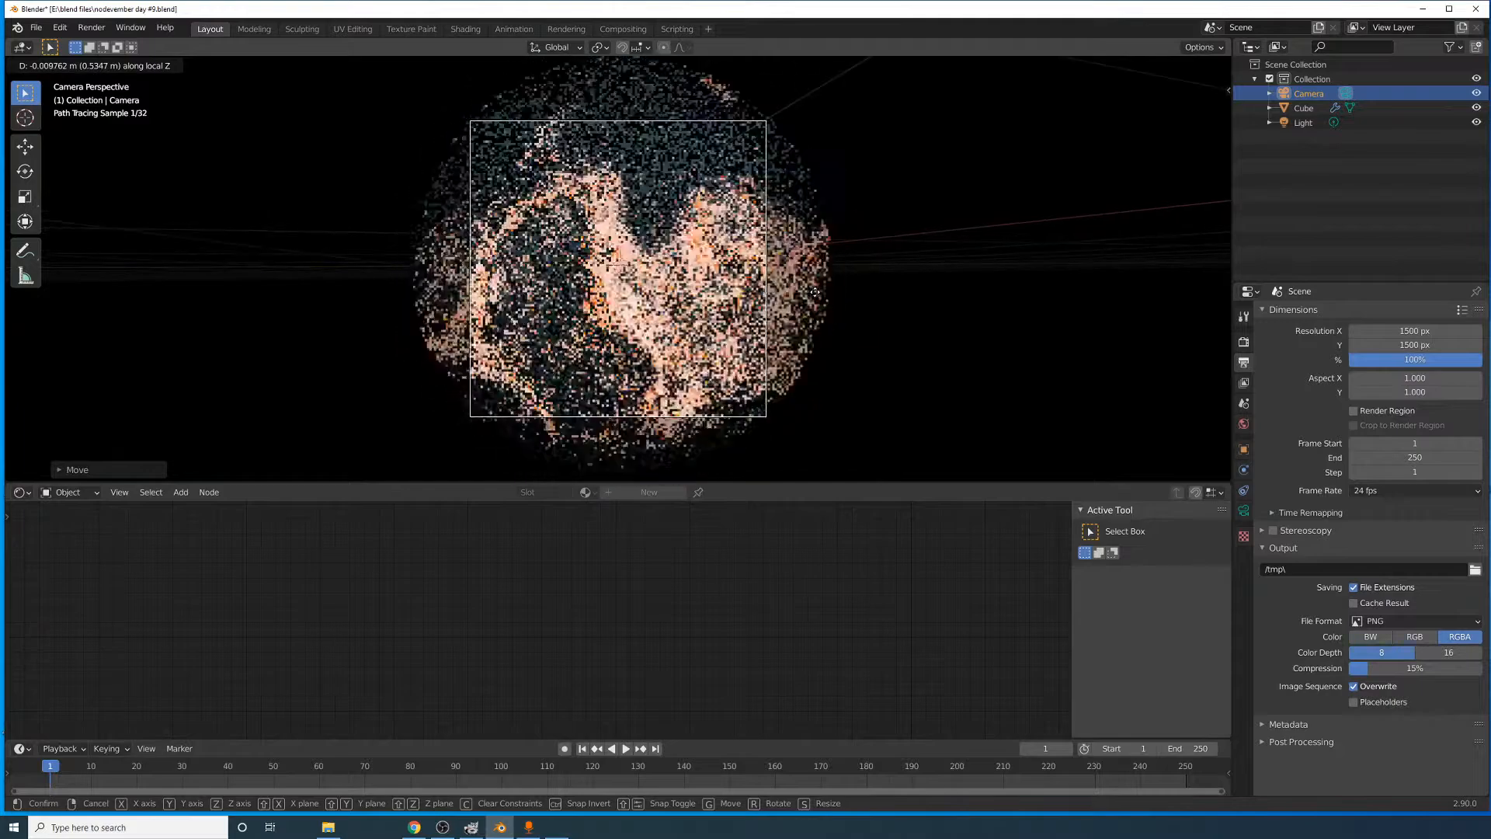
left_click(840, 286)
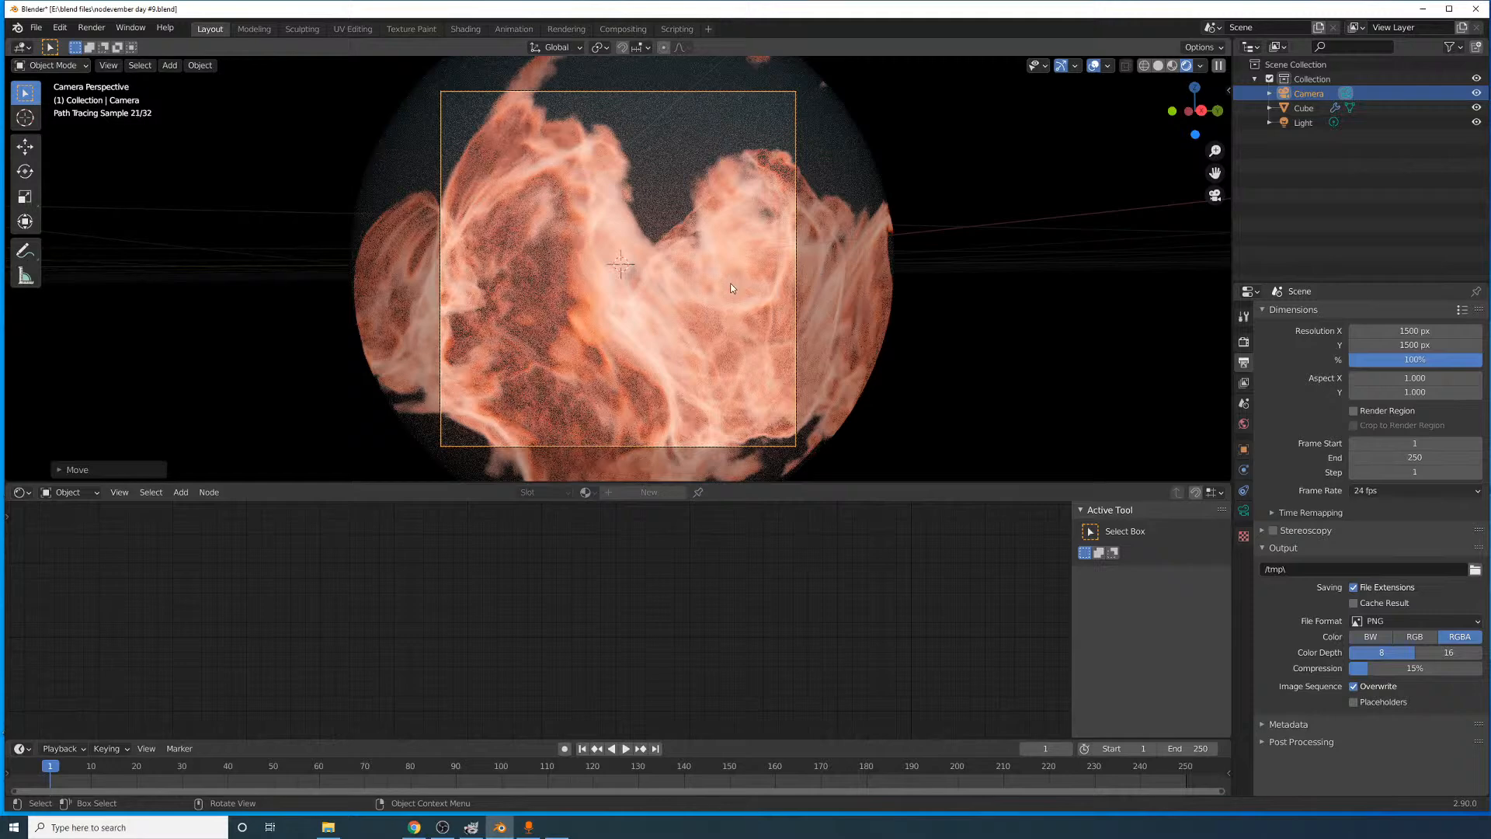
- Select the volume sphere and set its Noise Texture's Scale to 1
left_click(595, 164)
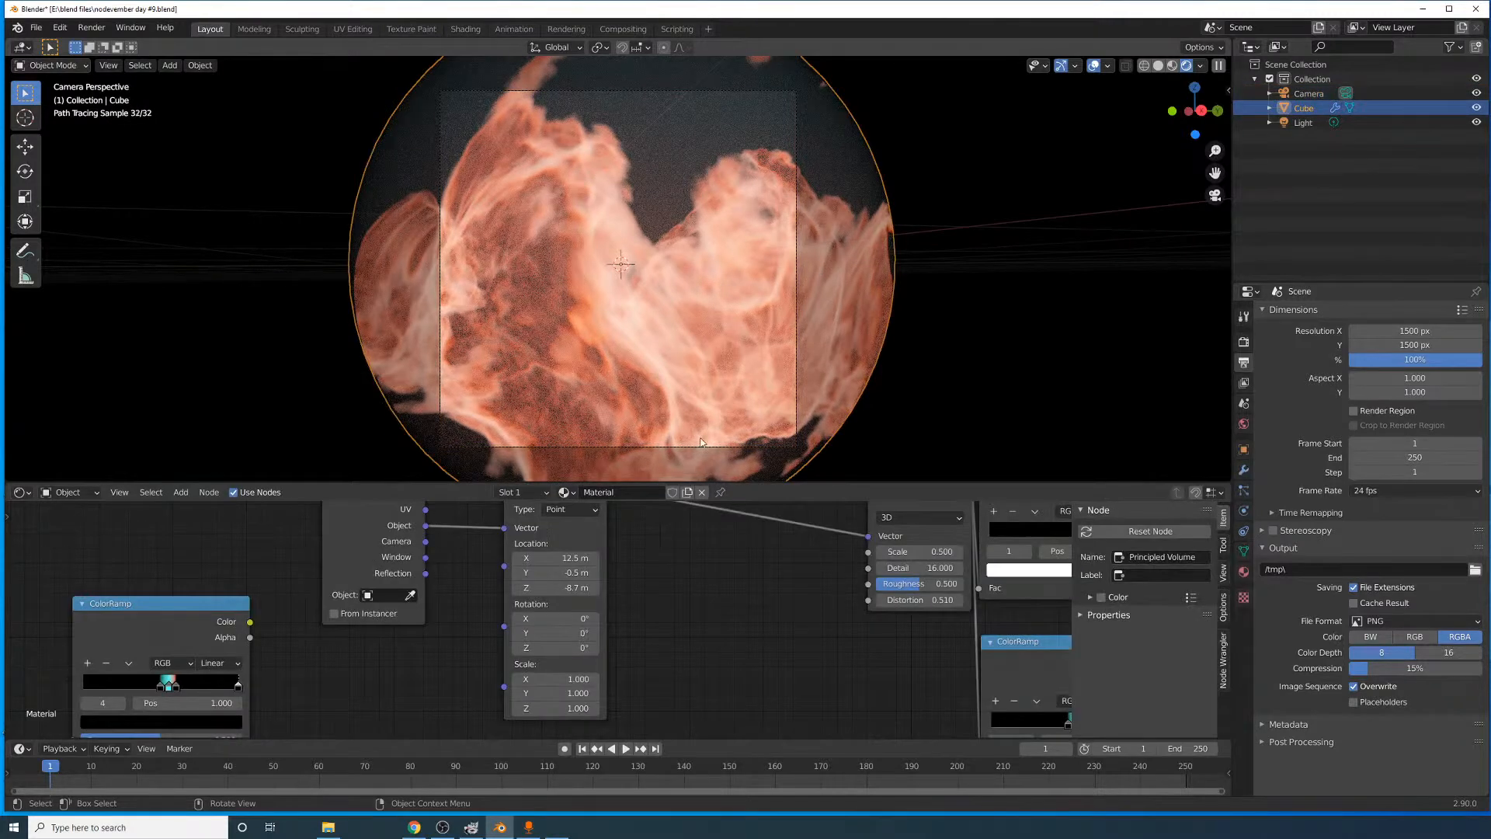
middle_click_drag(919, 520, 682, 600)
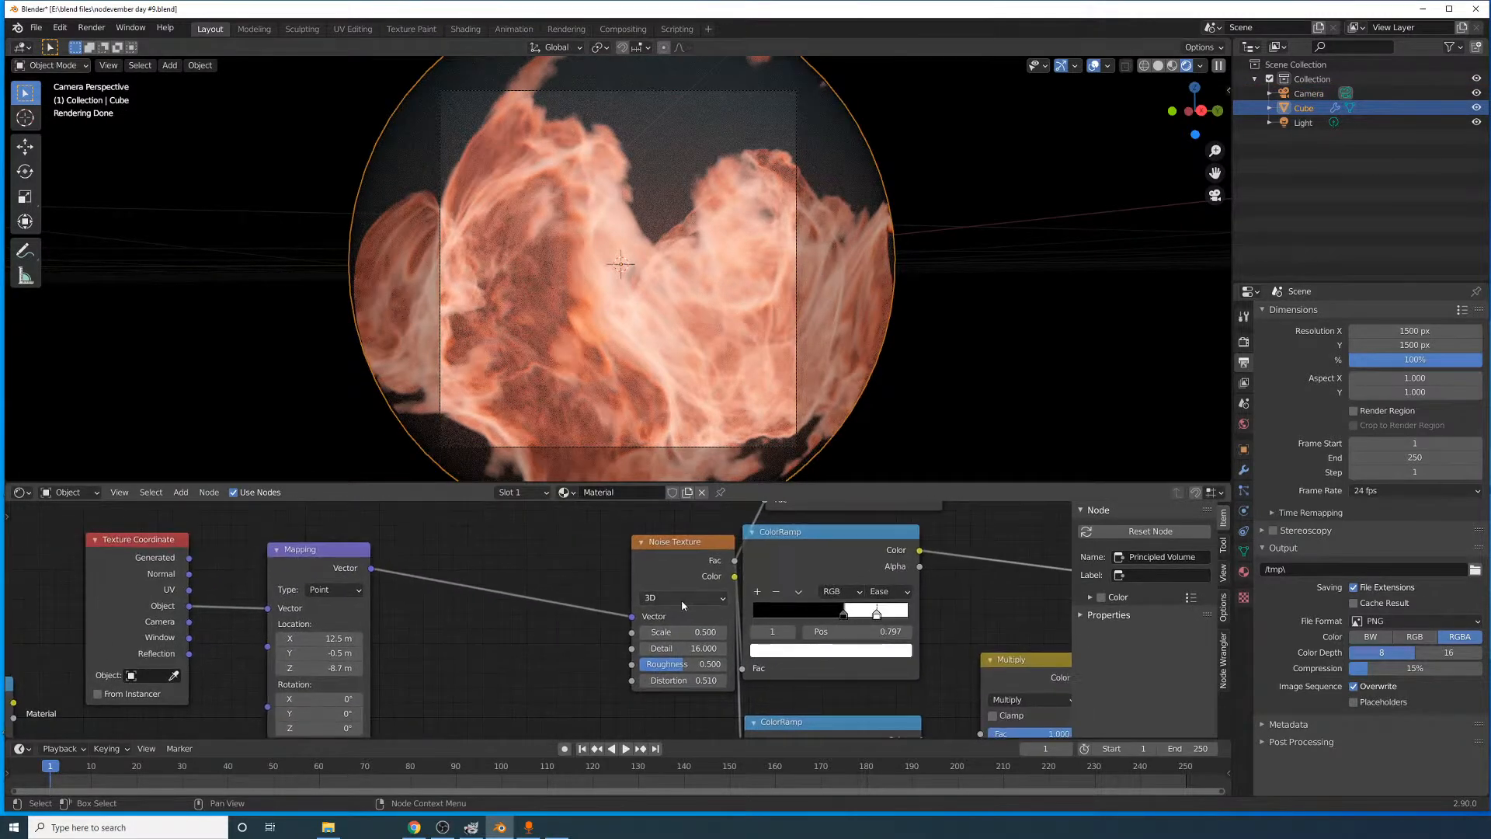
middle_click_drag(852, 549, 583, 618)
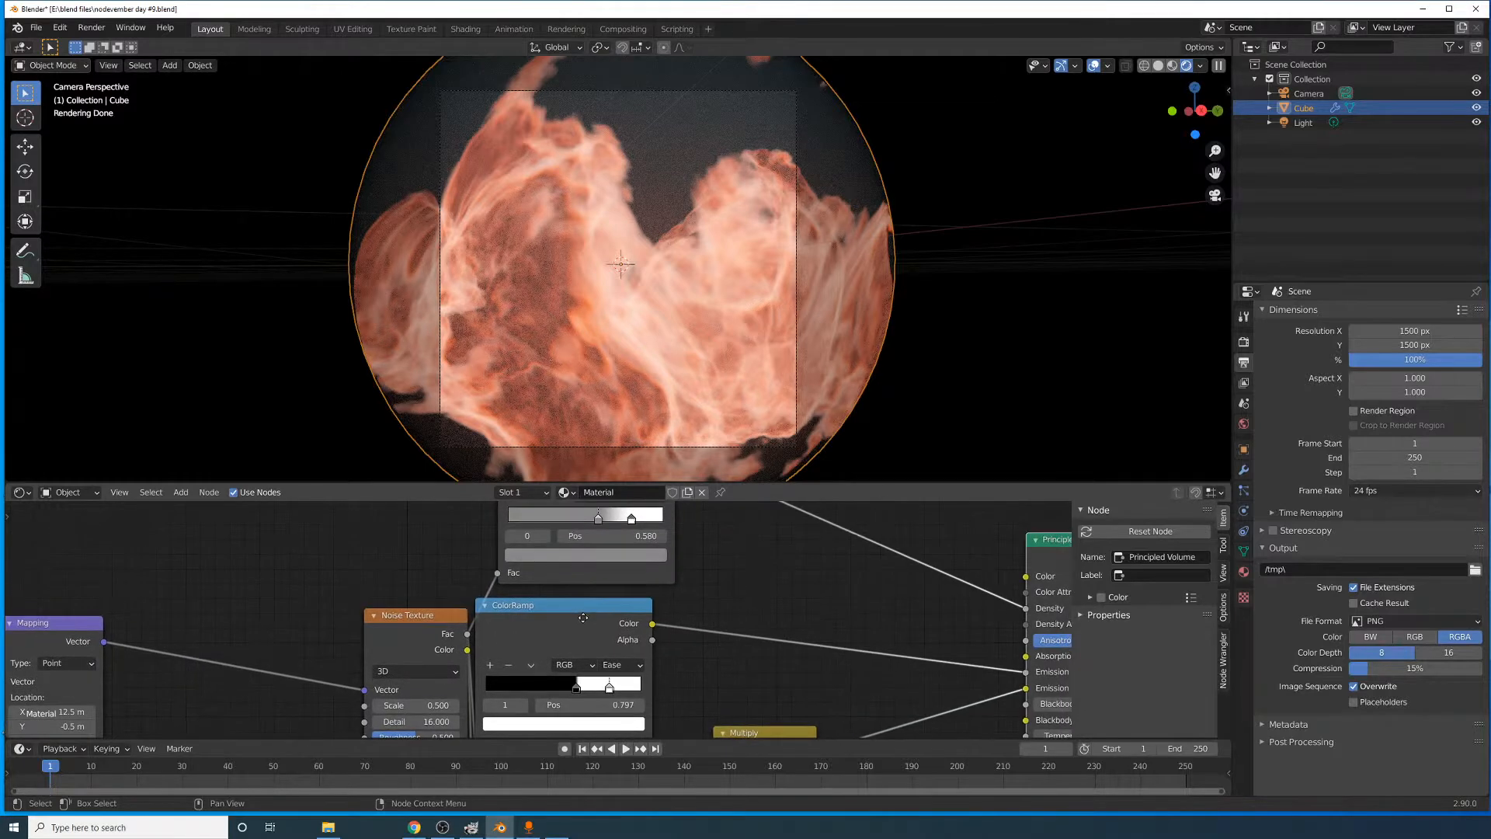
middle_click_drag(885, 573, 612, 594)
middle_click_drag(800, 642, 767, 569)
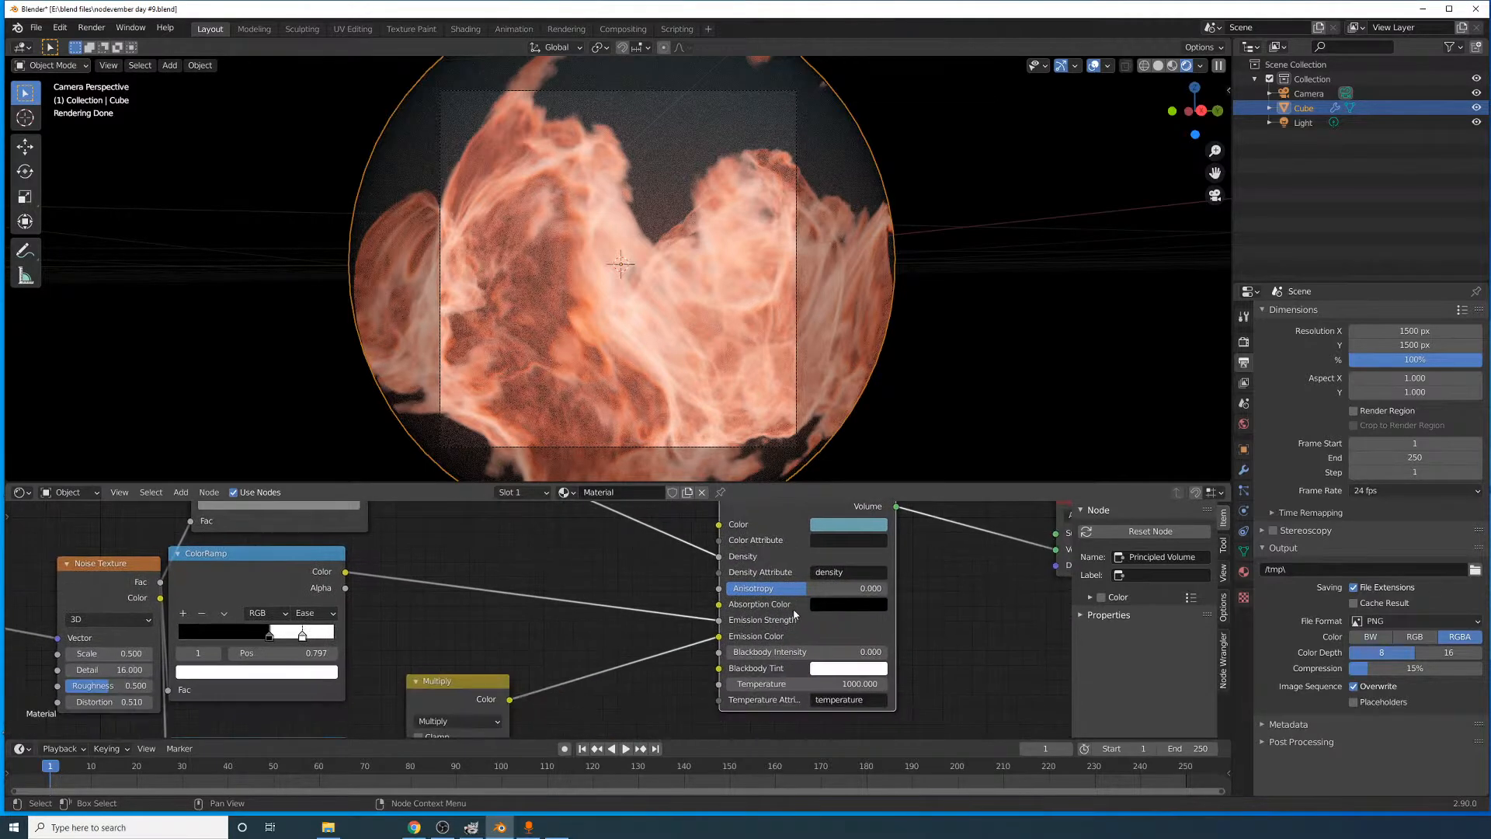
middle_click_drag(563, 673, 843, 602)
left_click_drag(426, 591, 458, 591)
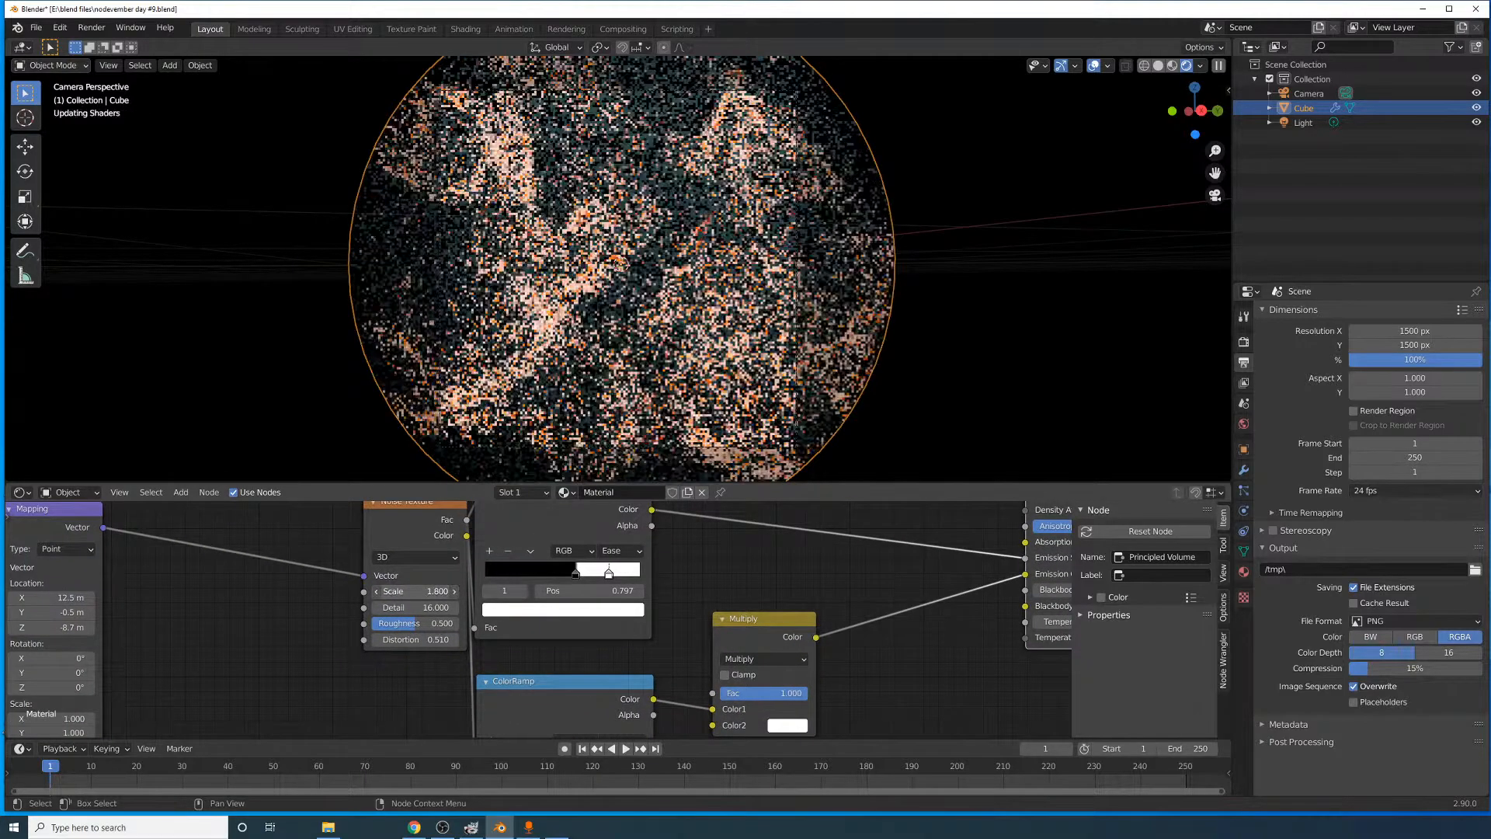
key("ctrl+z")
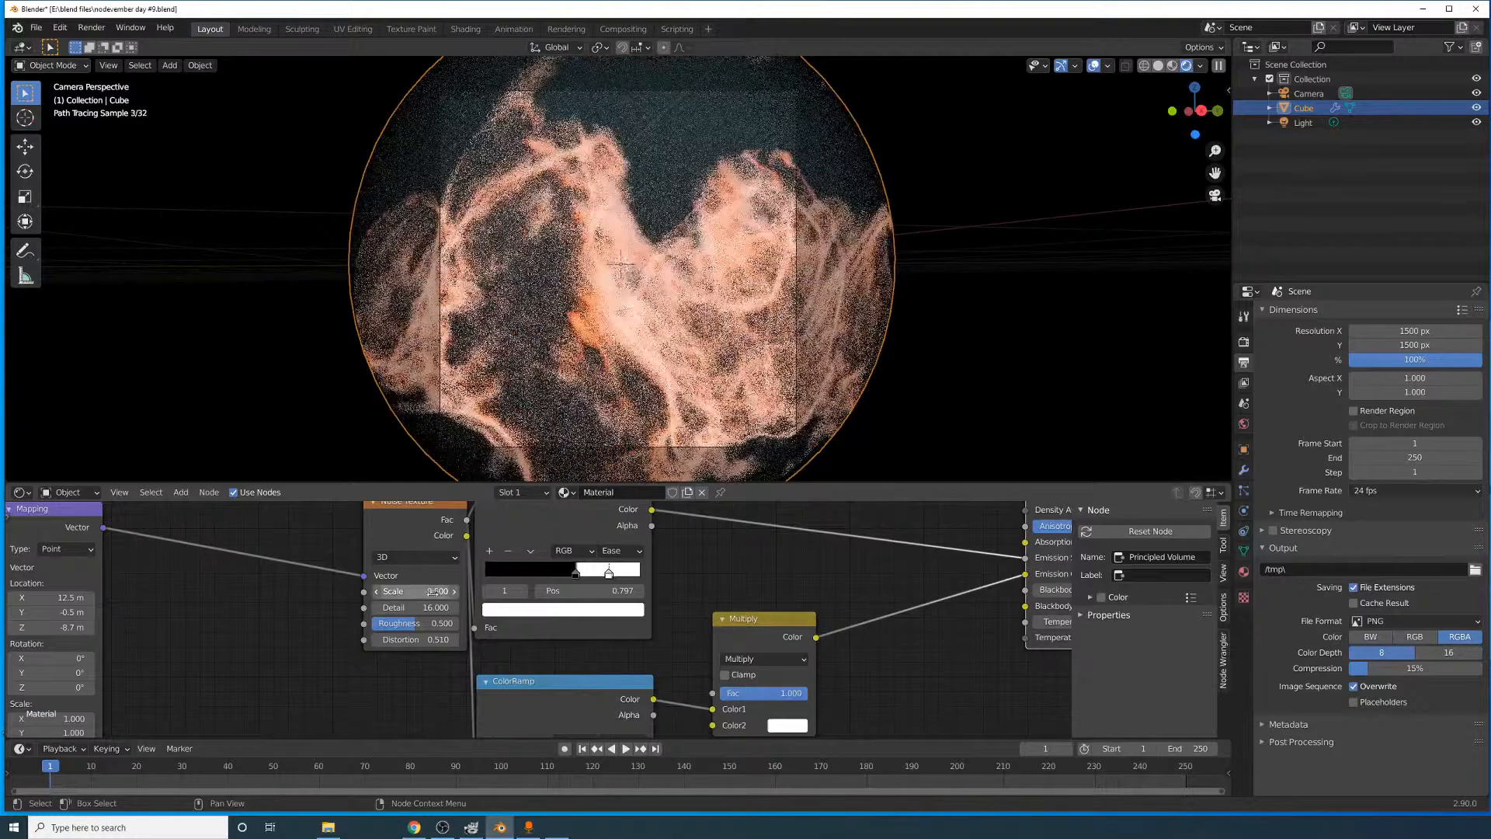
double_click(429, 592)
type("1")
key("Return")
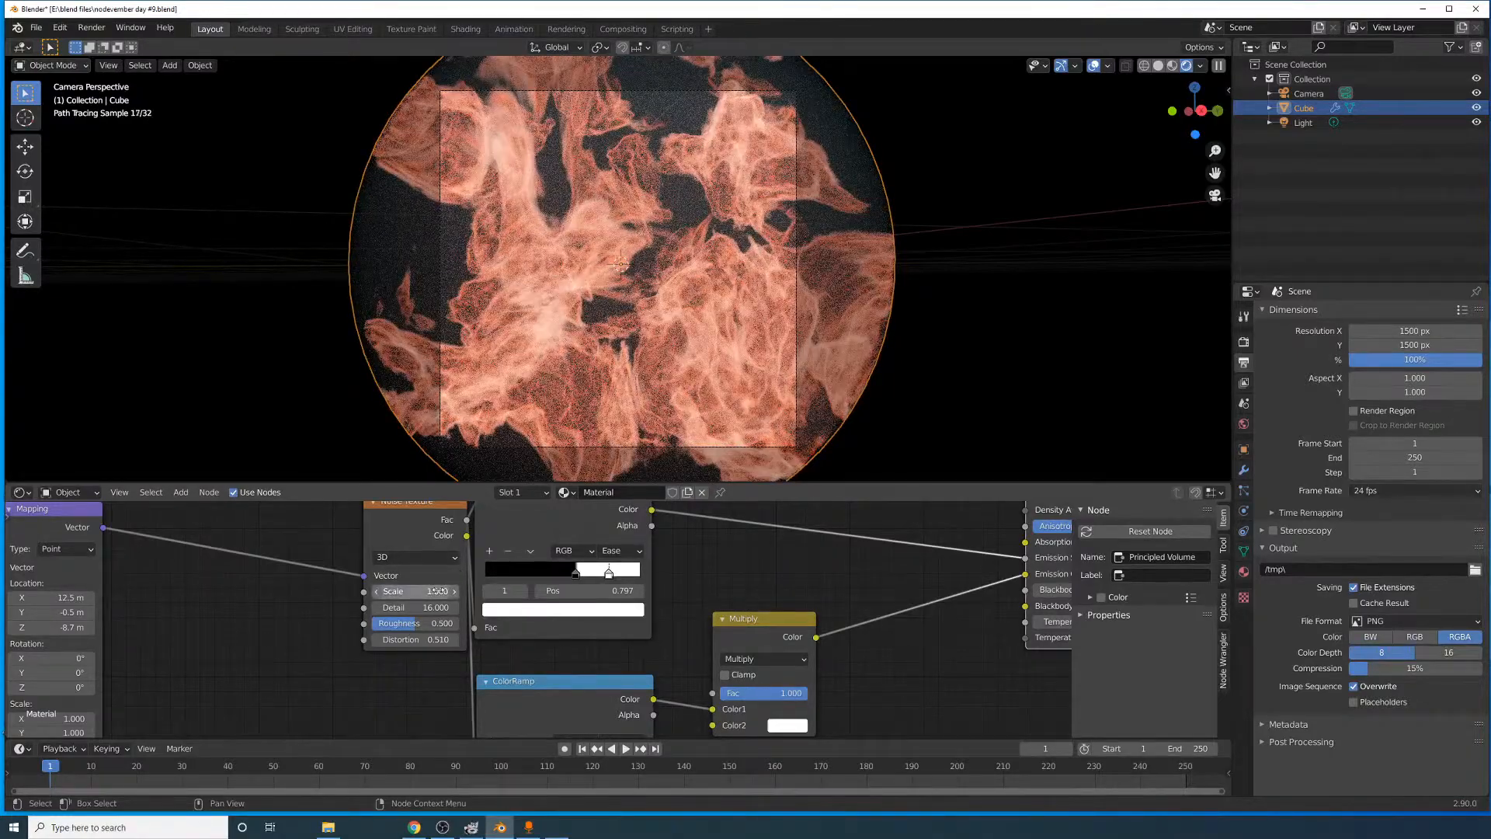
- Try a Noise Texture Scale of 0.75 and undo it
double_click(435, 590)
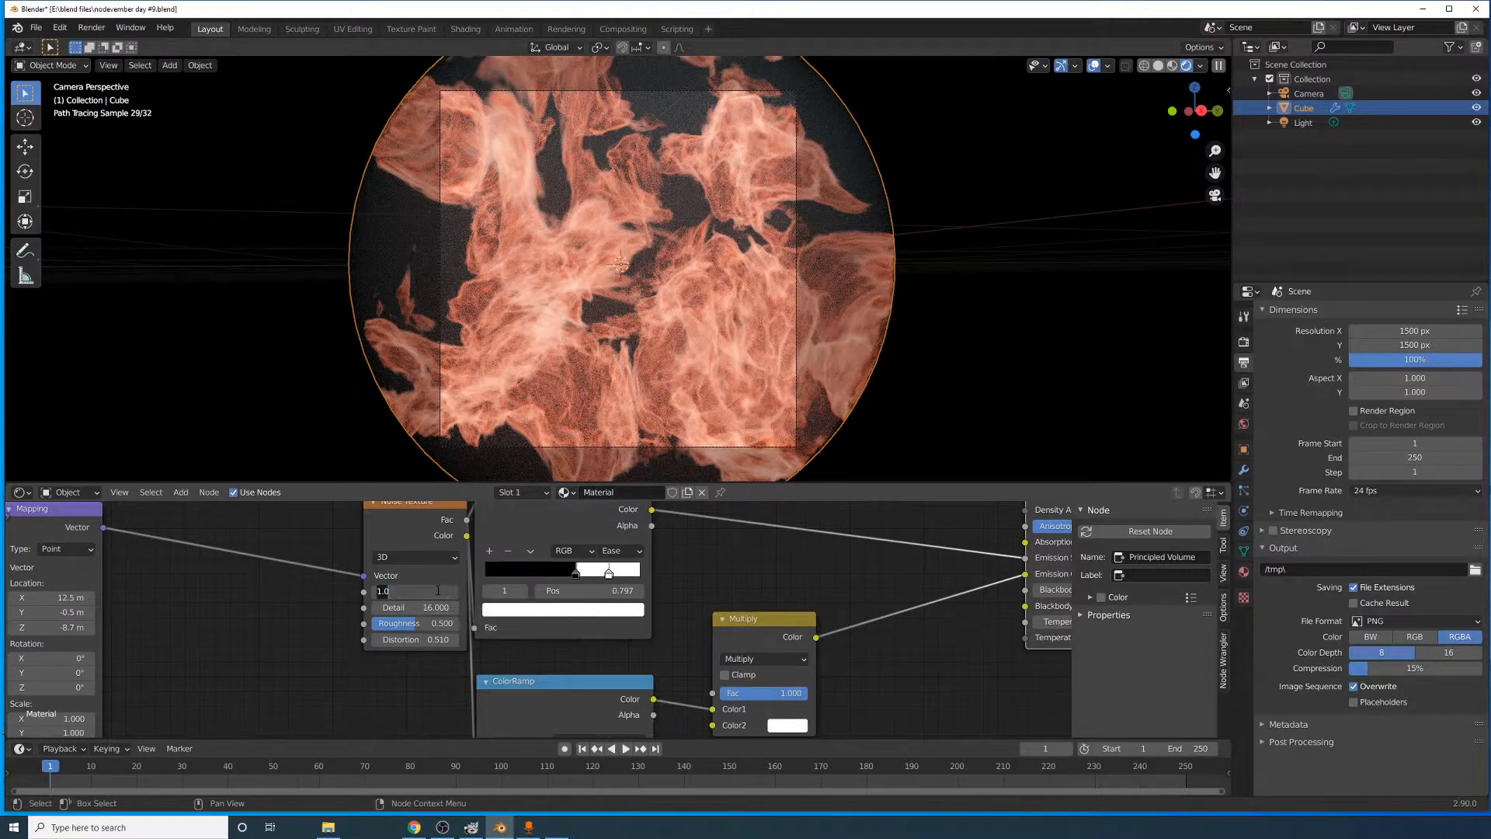
type(".75")
key("Return")
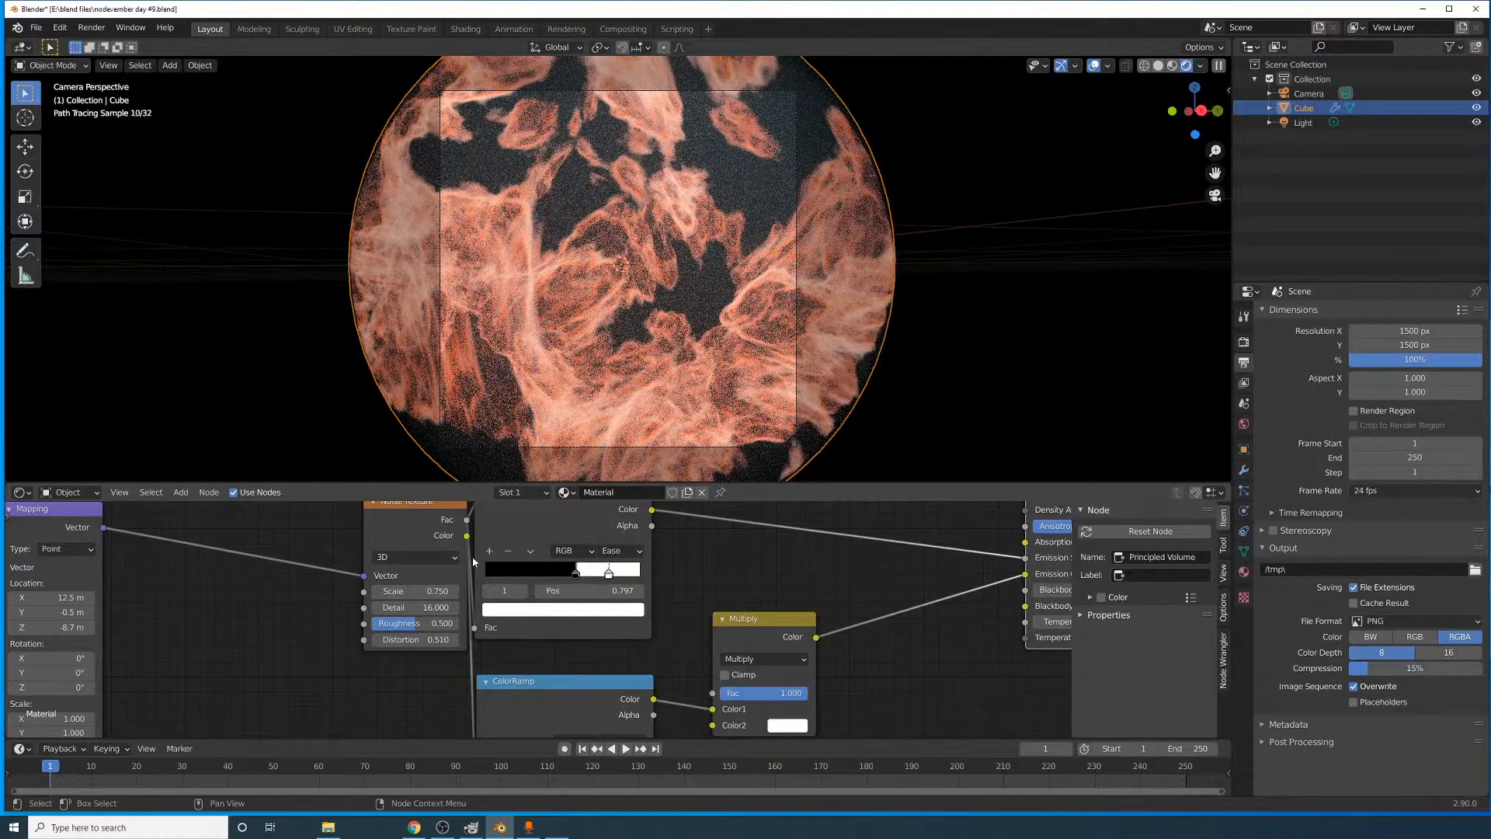
key("ctrl+z")
- Try stretching the Mapping node's Scale to 2.9 in X and separately to 11.4 in Y, undoing each change
middle_click_drag(287, 549, 668, 533)
middle_click_drag(488, 630, 532, 565)
left_click_drag(497, 637, 645, 637)
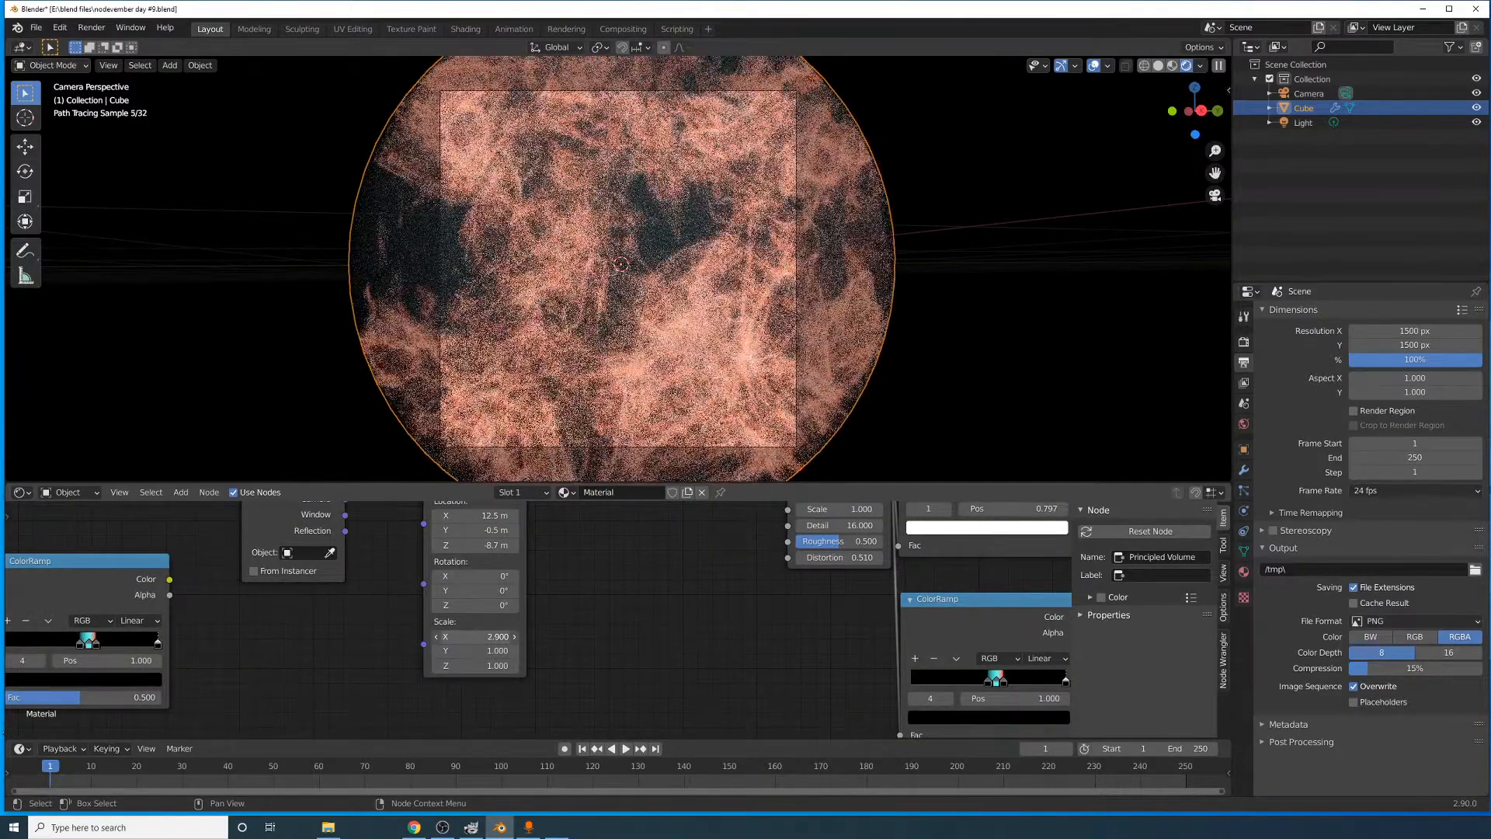
key("ctrl+z")
left_click_drag(497, 650, 699, 651)
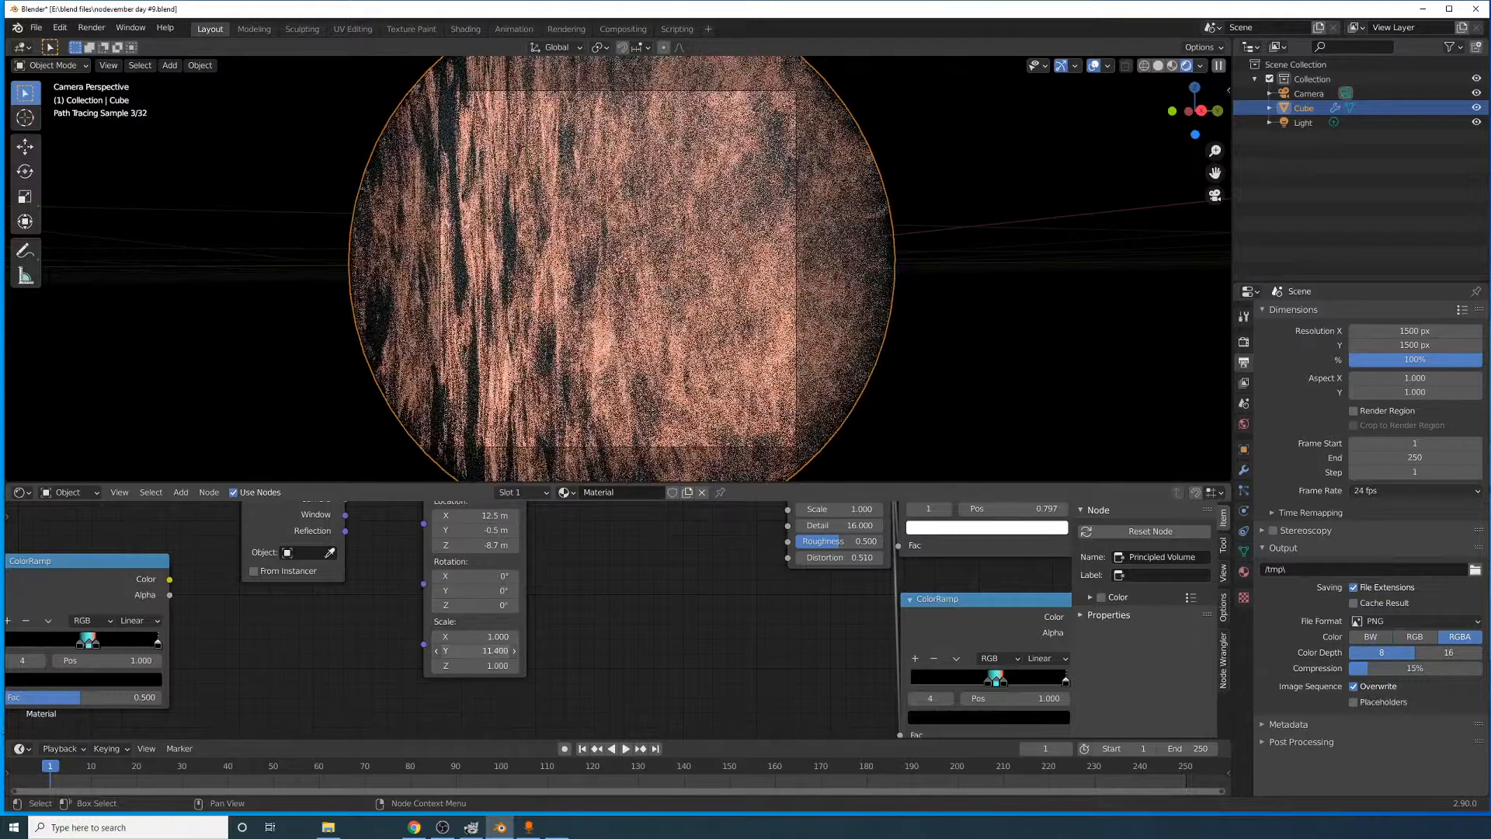
key("ctrl+z")
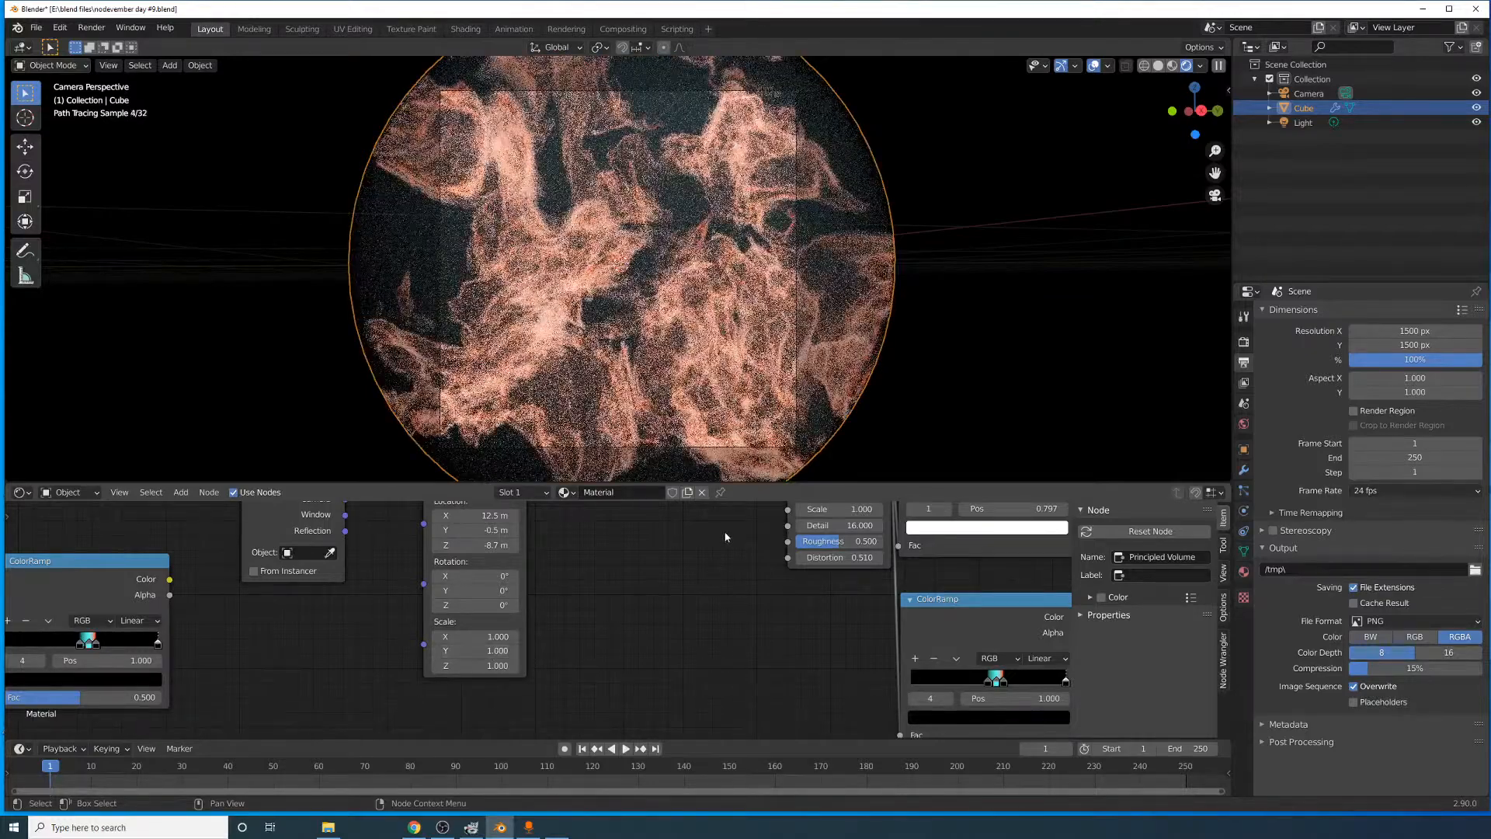
- Try the Noise Texture's Detail at 0 and undo the change
middle_click_drag(742, 563, 638, 621)
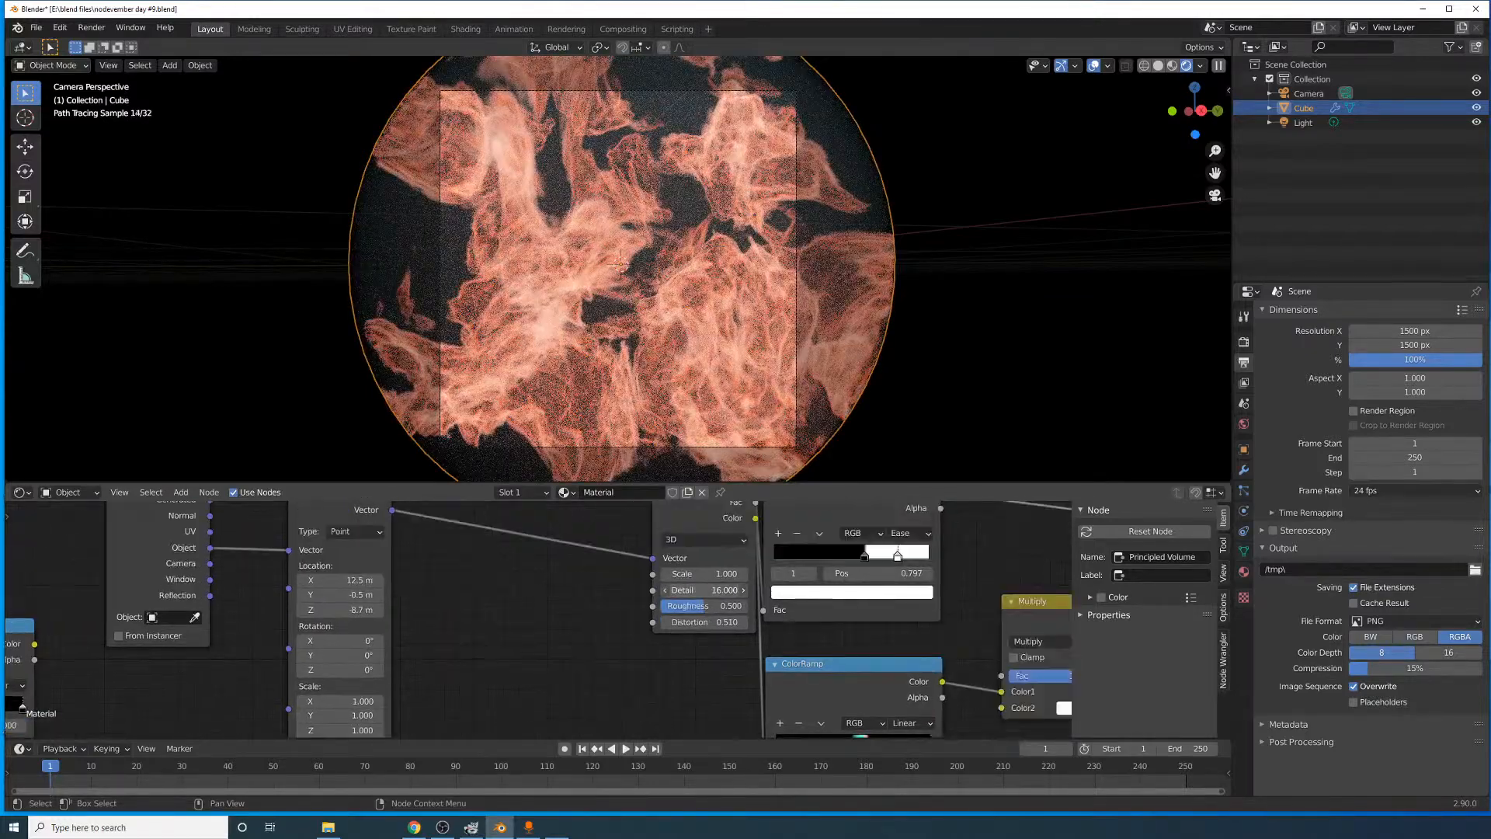
left_click_drag(705, 590, 568, 590)
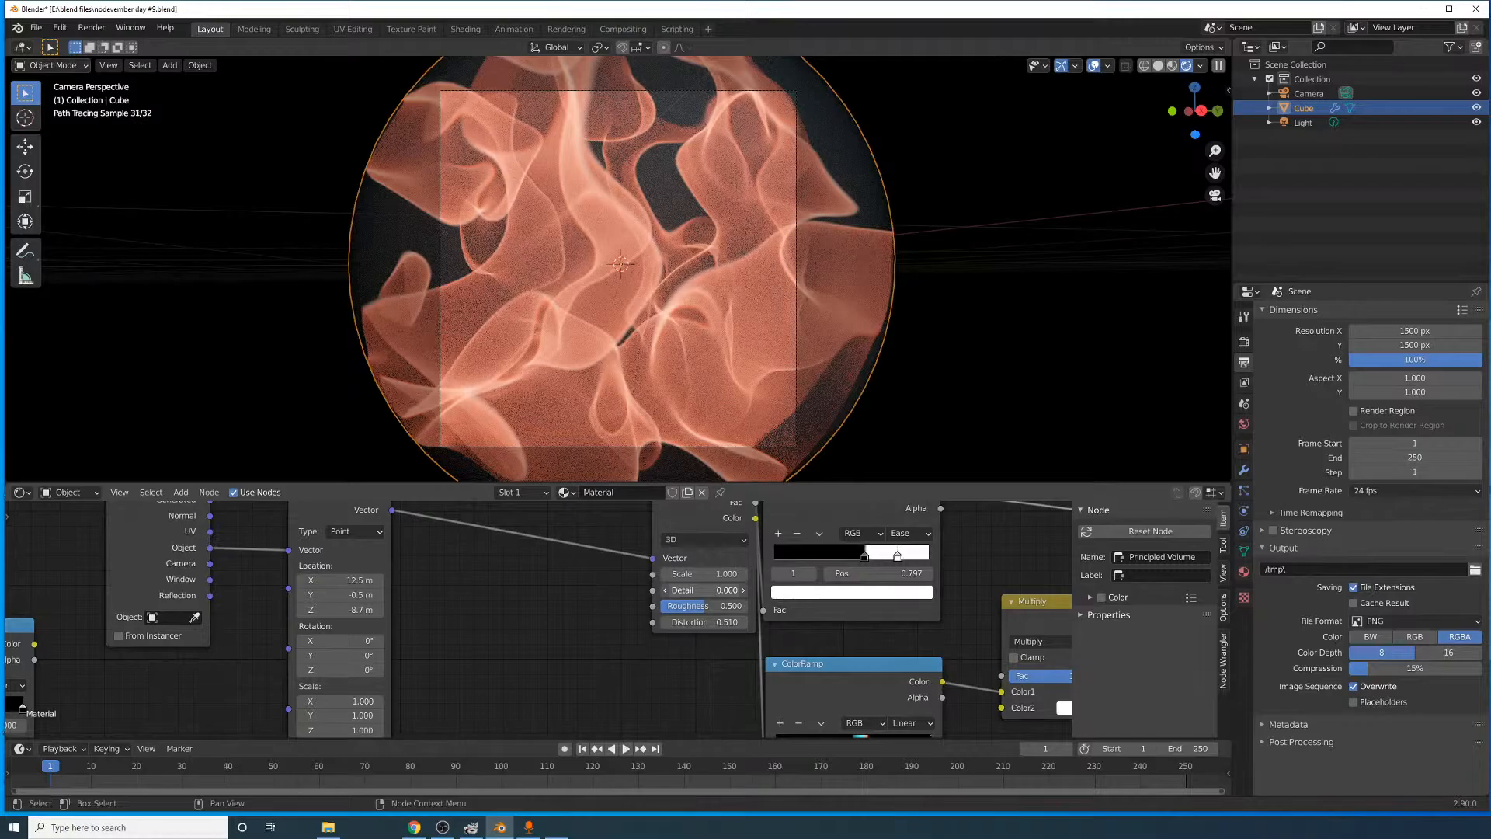
key("ctrl+z")
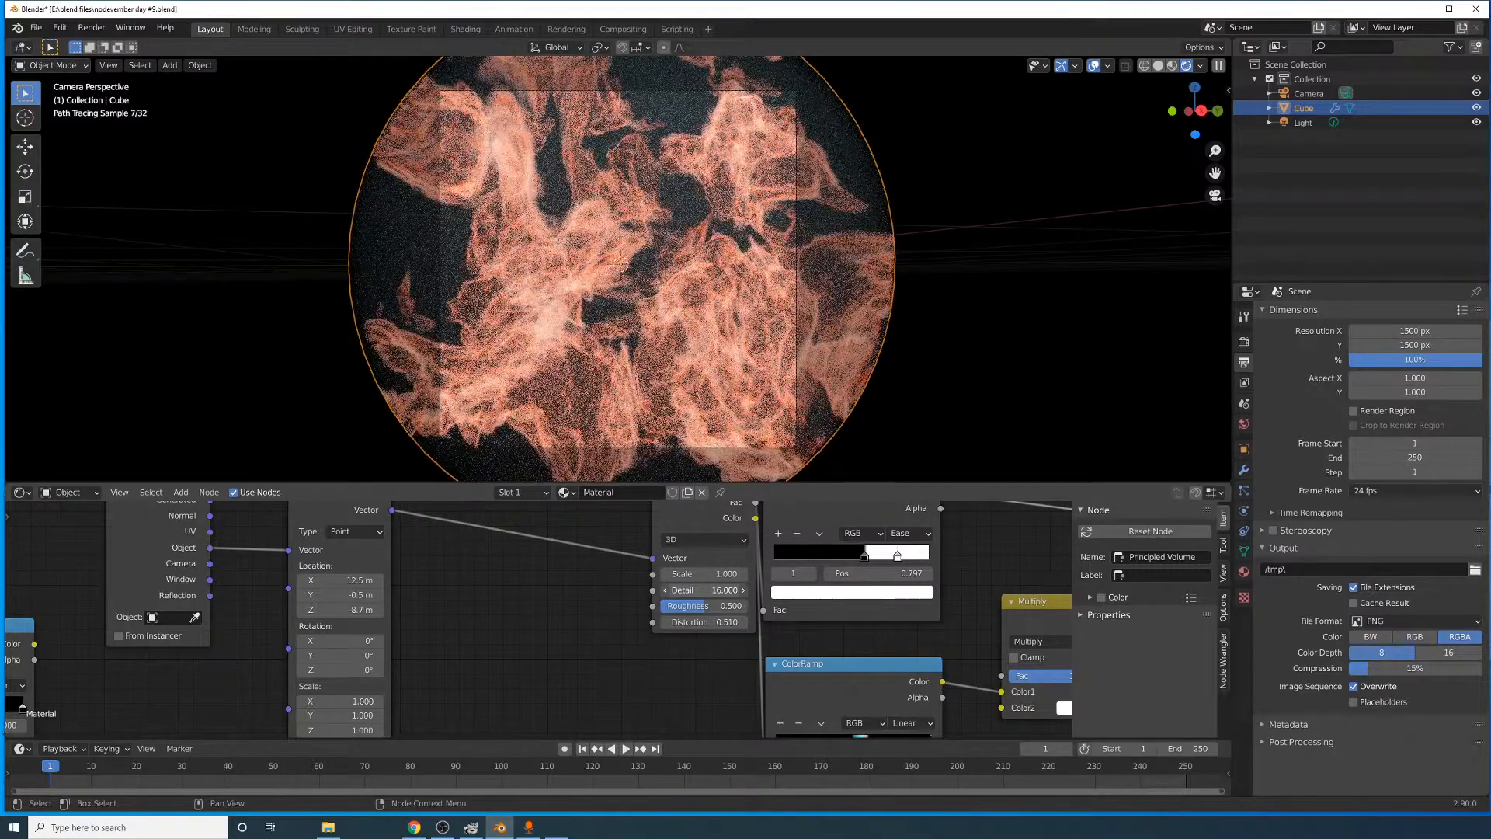
- Try the Noise Texture's Detail at 5.7 and its Scale at 0.8, reverting each change
left_click_drag(705, 590, 634, 590)
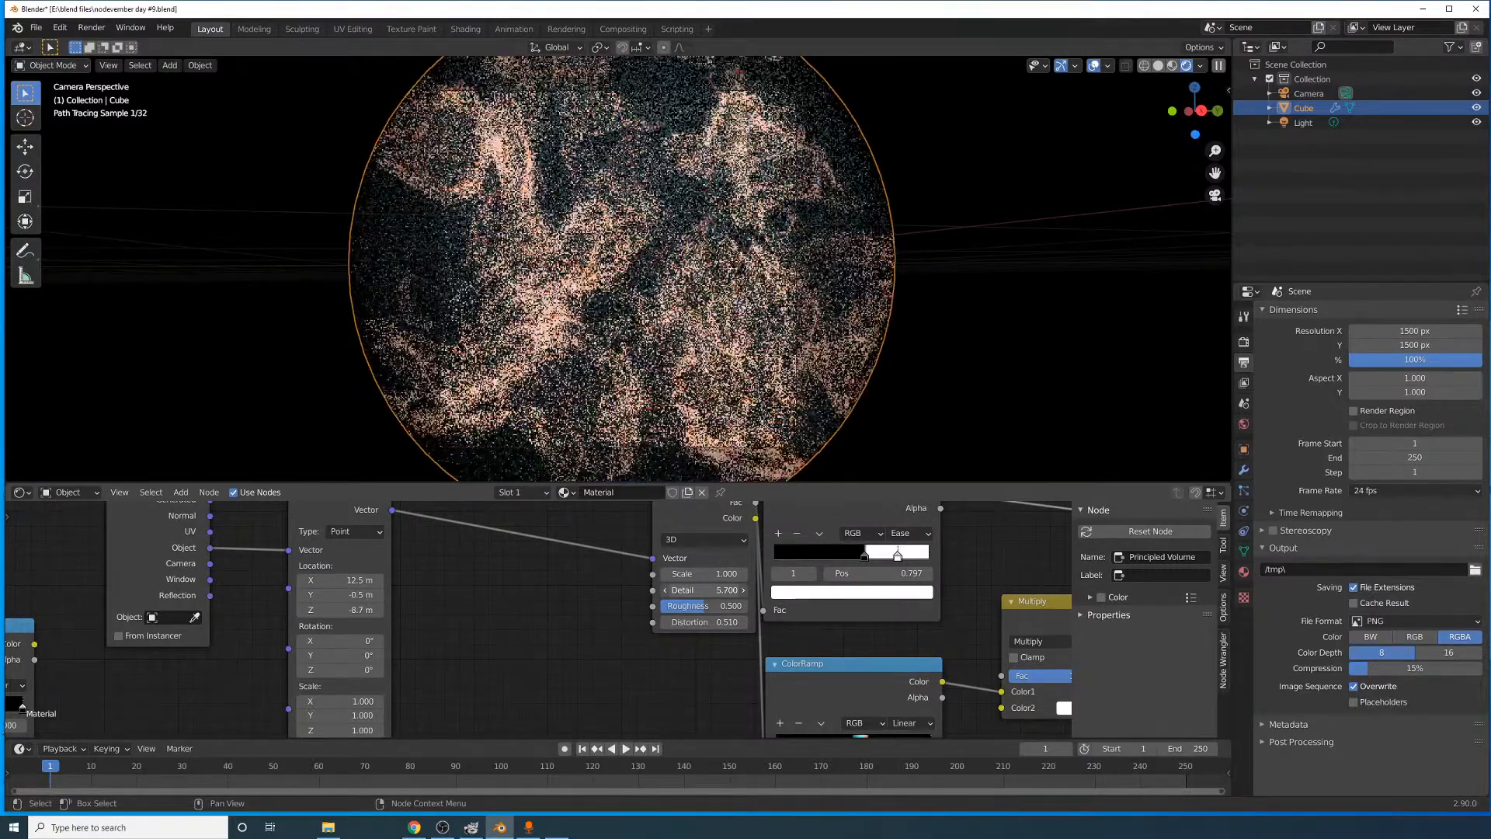
key("ctrl+z")
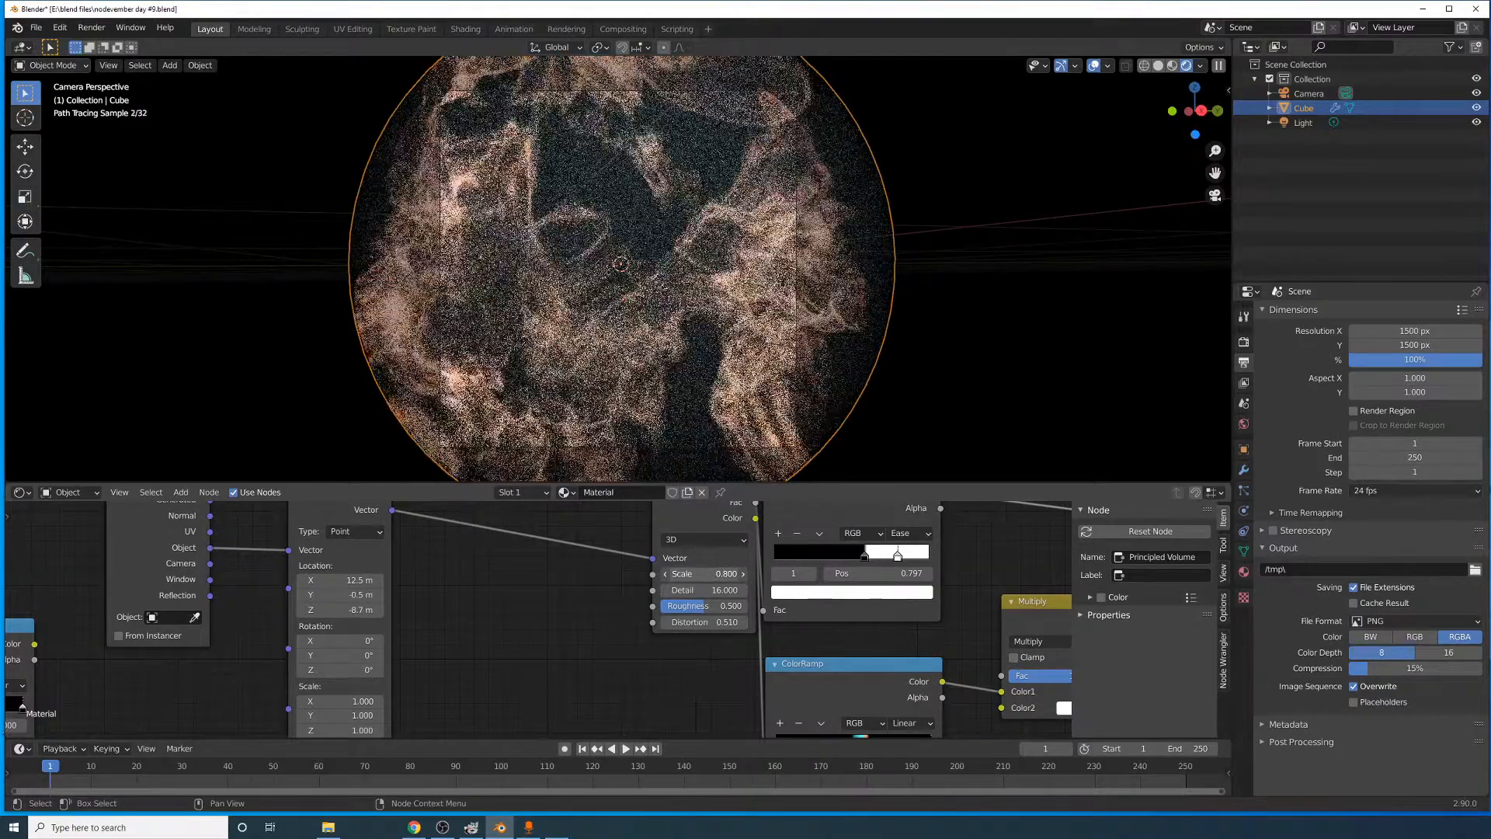
right_click(729, 567)
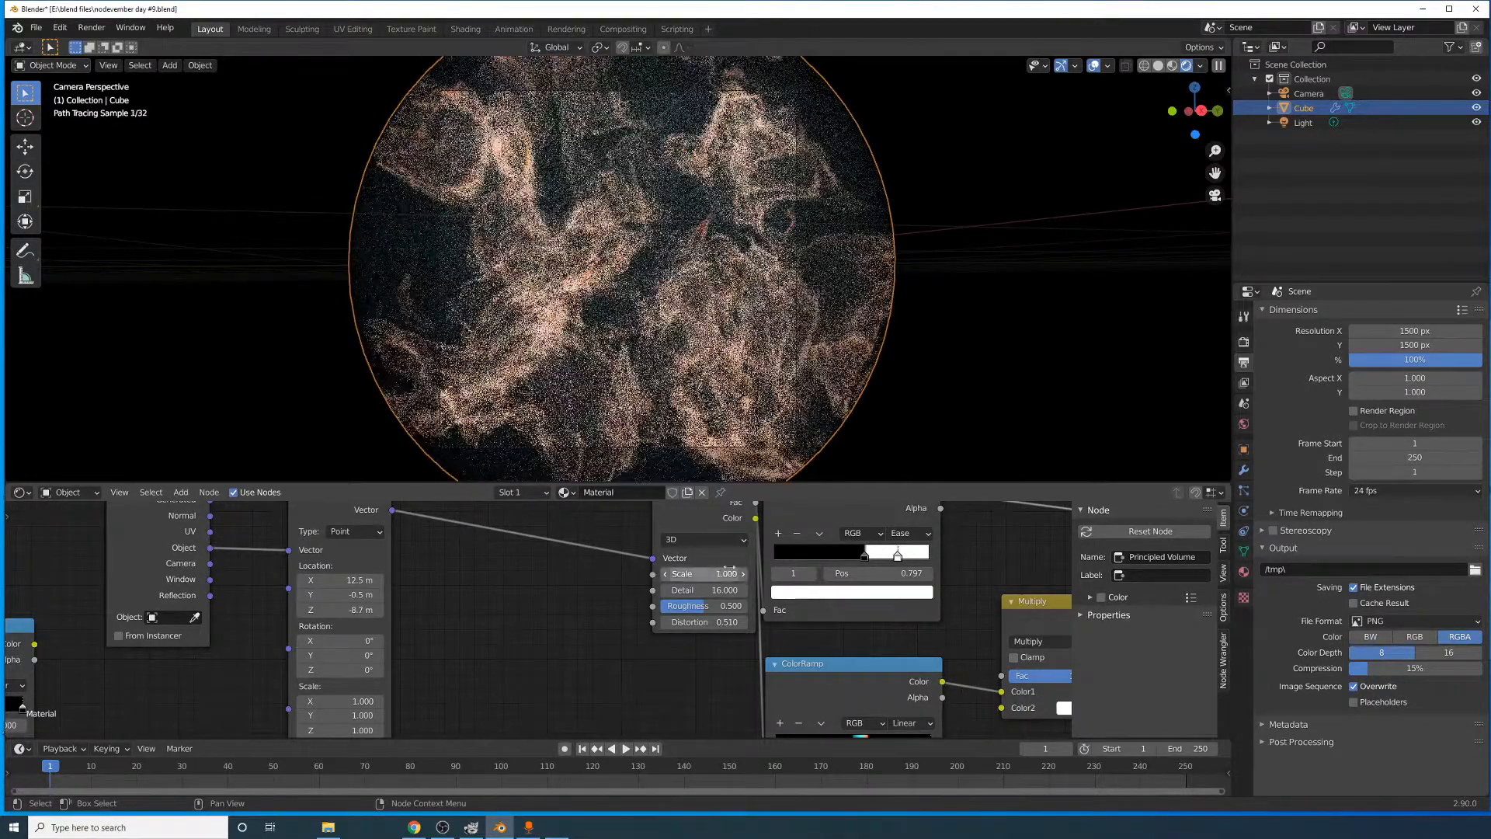
- Lower the Noise Texture's Scale to 0.55 to enlarge the volume's flame shapes
left_click_drag(729, 574, 719, 574, "shift")
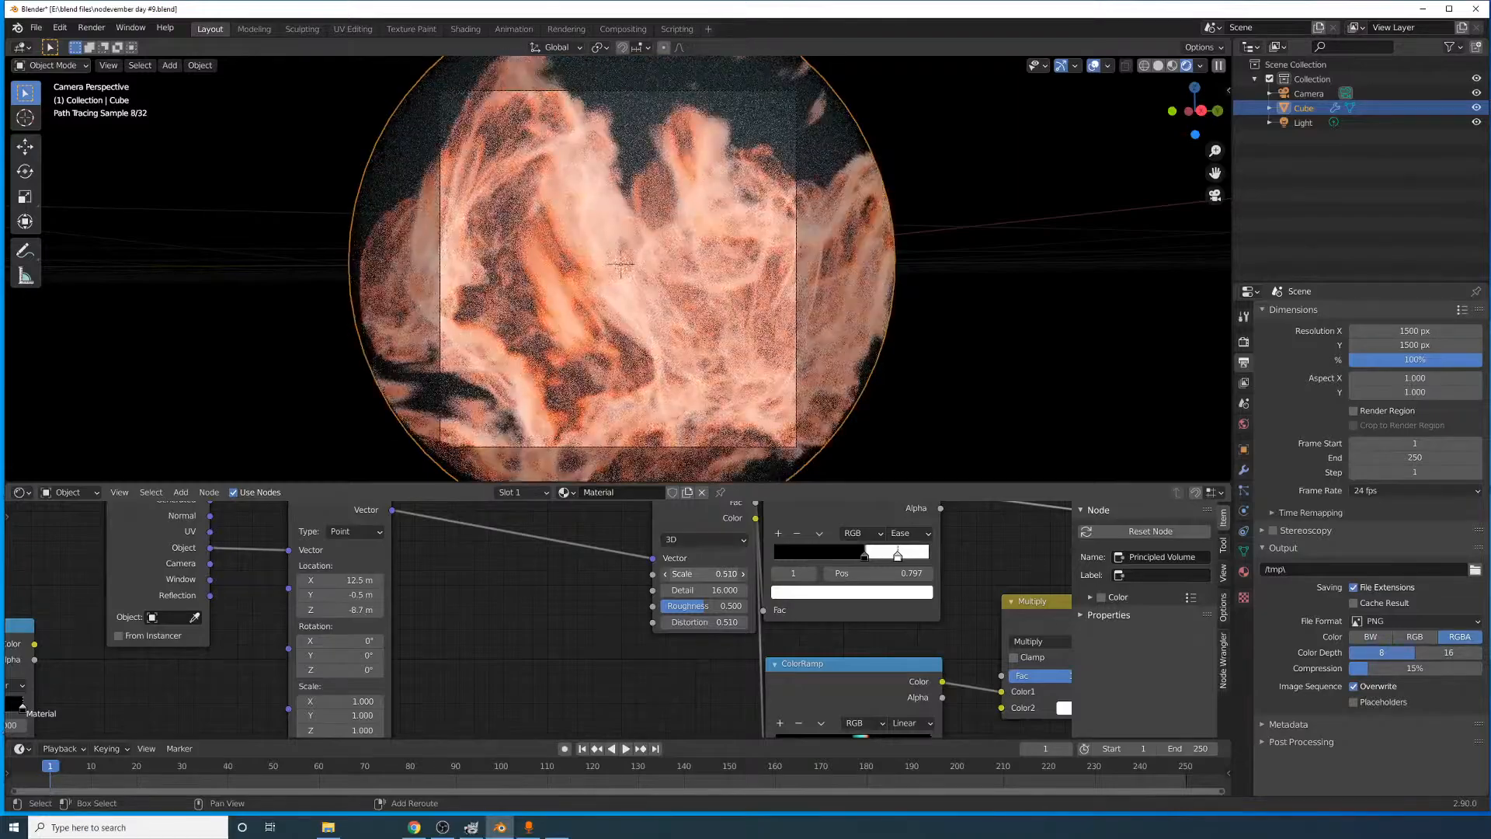
left_click_drag(705, 574, 722, 574)
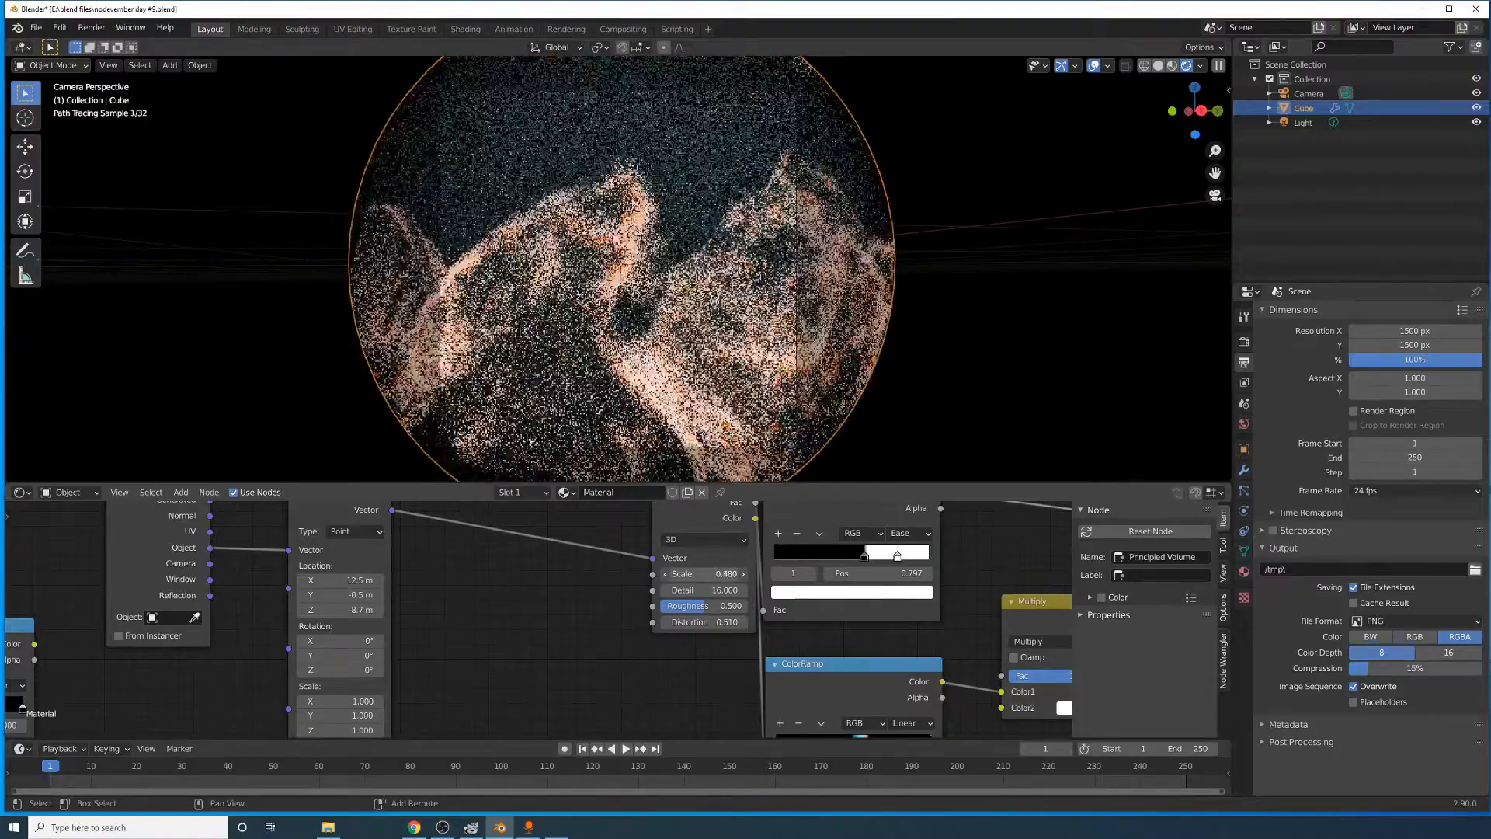
left_click_drag(704, 574, 710, 574)
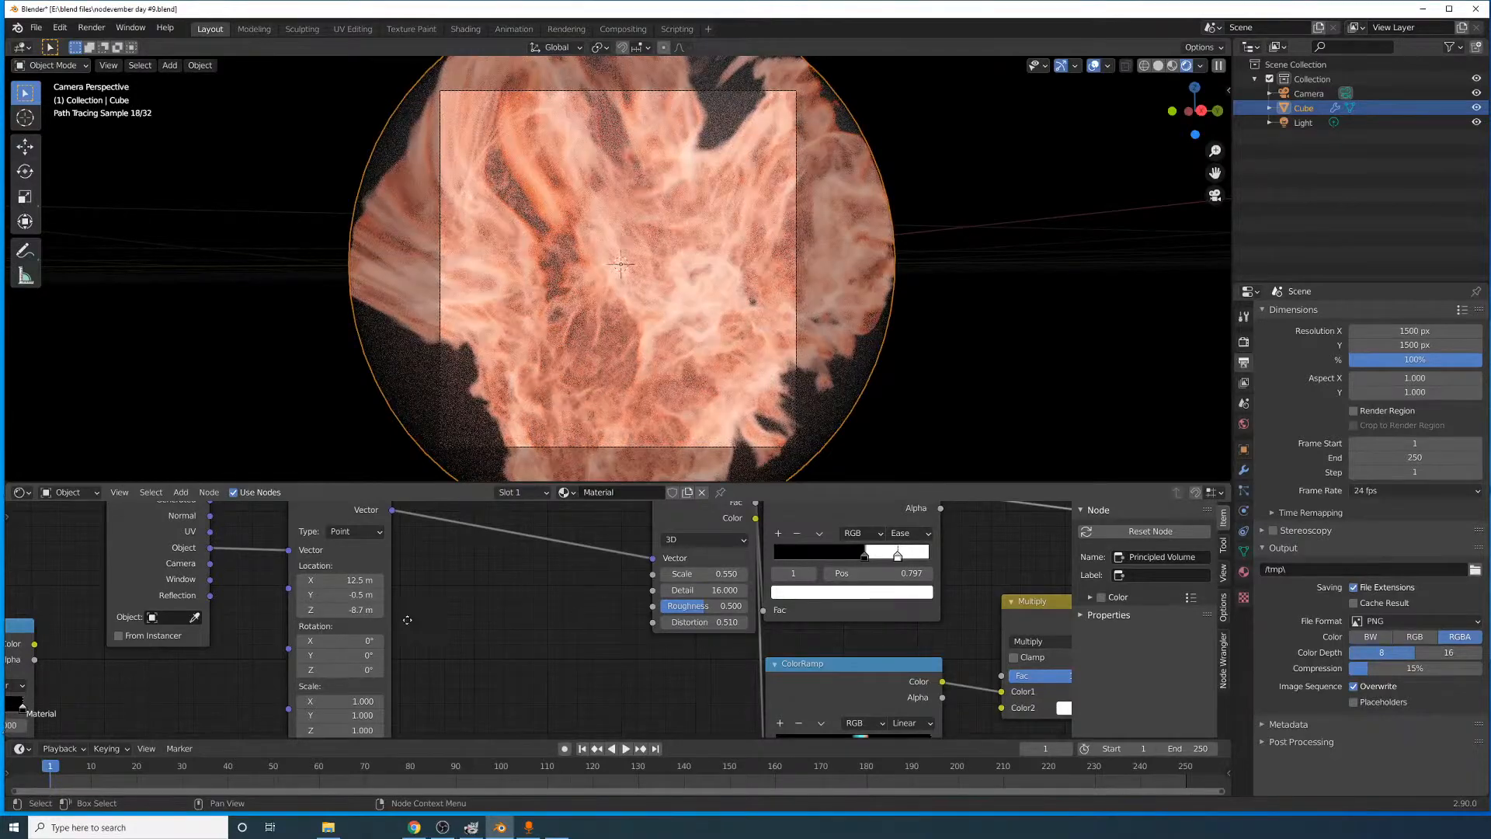
- Try the Mapping node's Location X at 20 m and 22.1 m and undo the changes
middle_click_drag(407, 620, 385, 644)
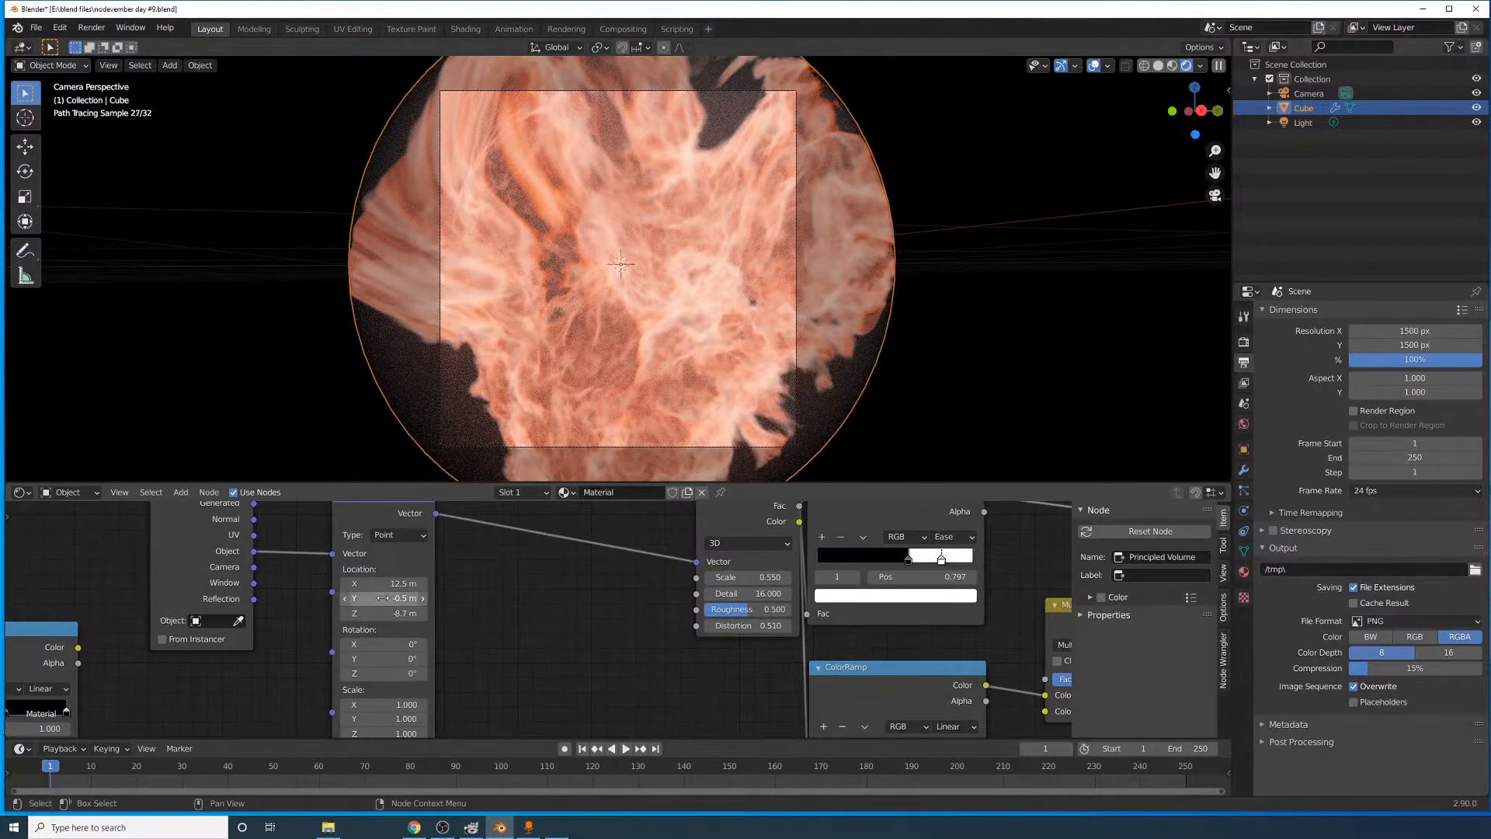
left_click_drag(381, 584, 400, 583)
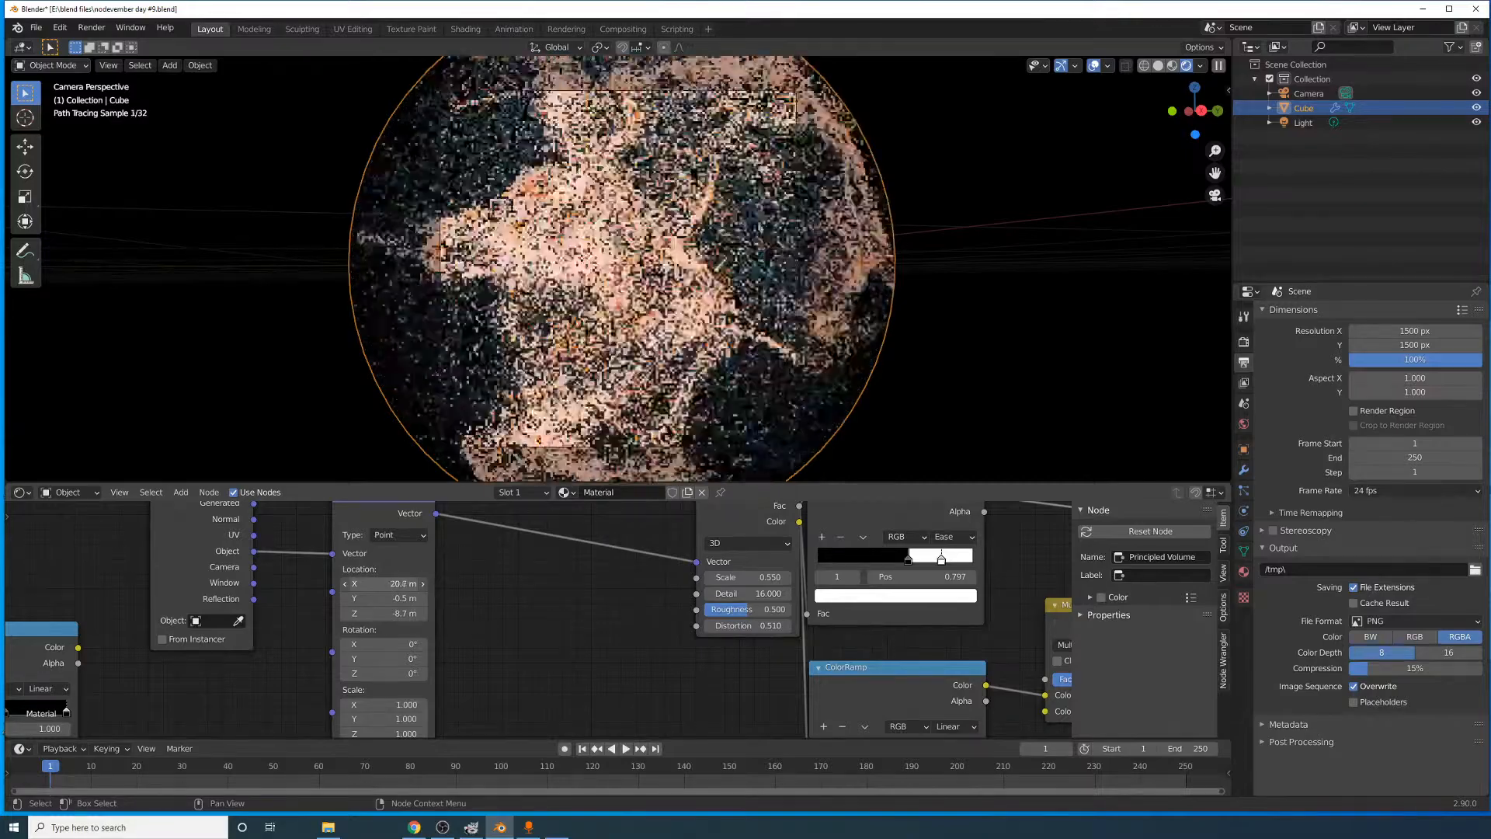
left_click_drag(404, 584, 394, 585)
key("ctrl+z")
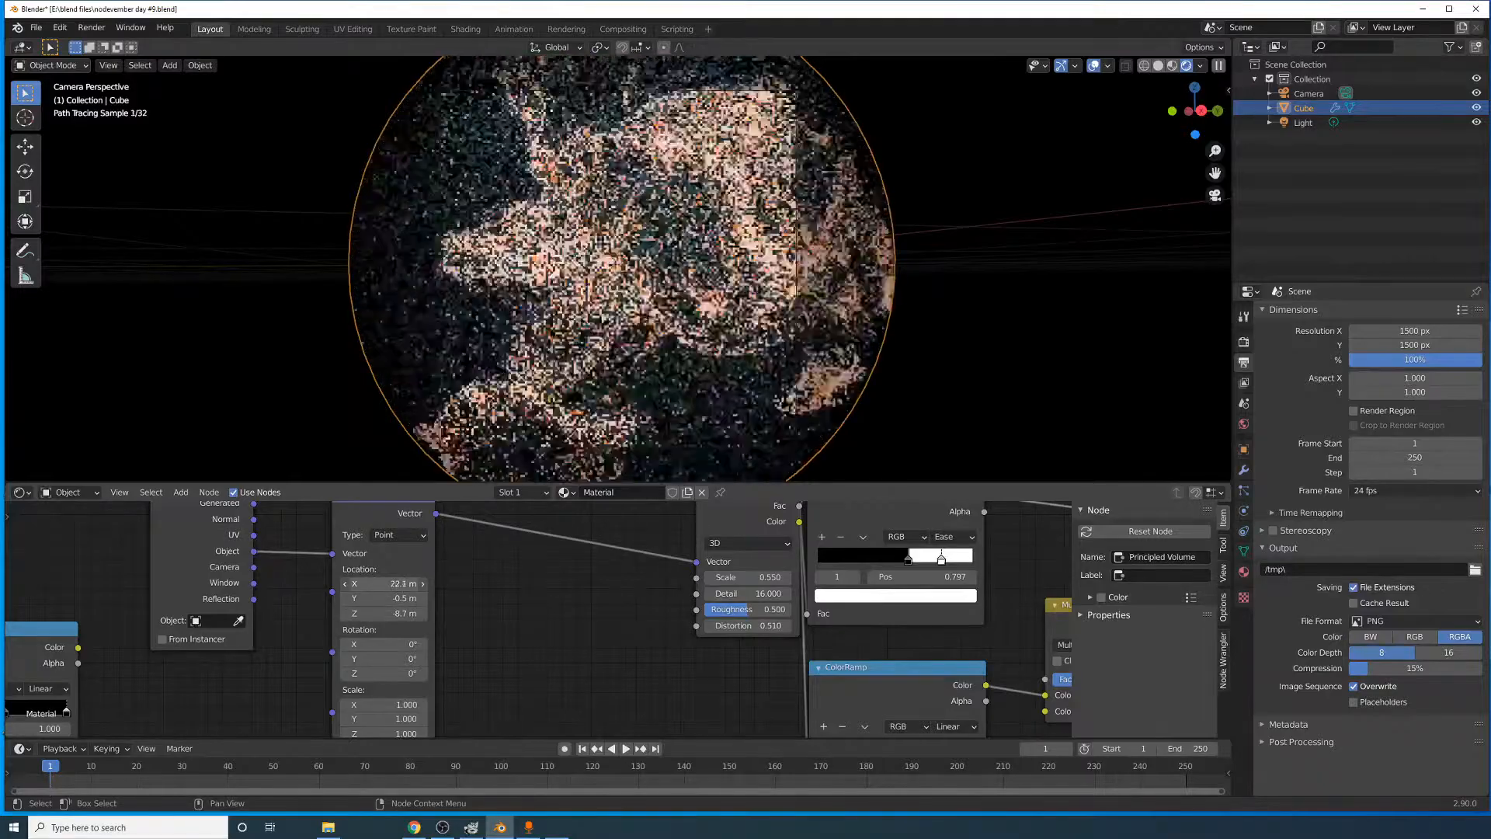
key("ctrl+z")
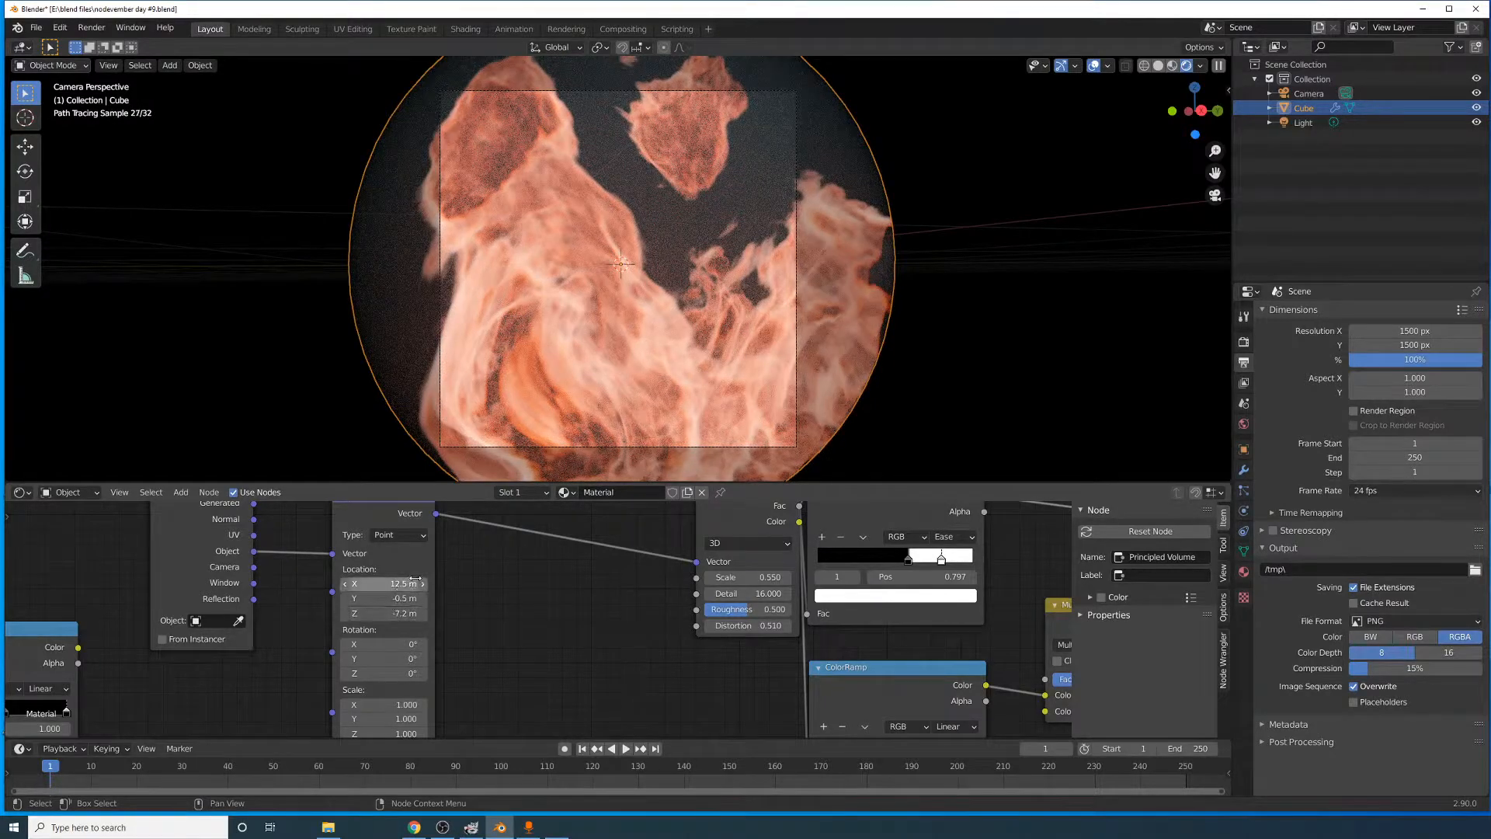
- Set the Mapping node's Location to 12.1 m in X, -0.72 m in Y and -7.2 m in Z
left_click_drag(388, 584, 378, 584)
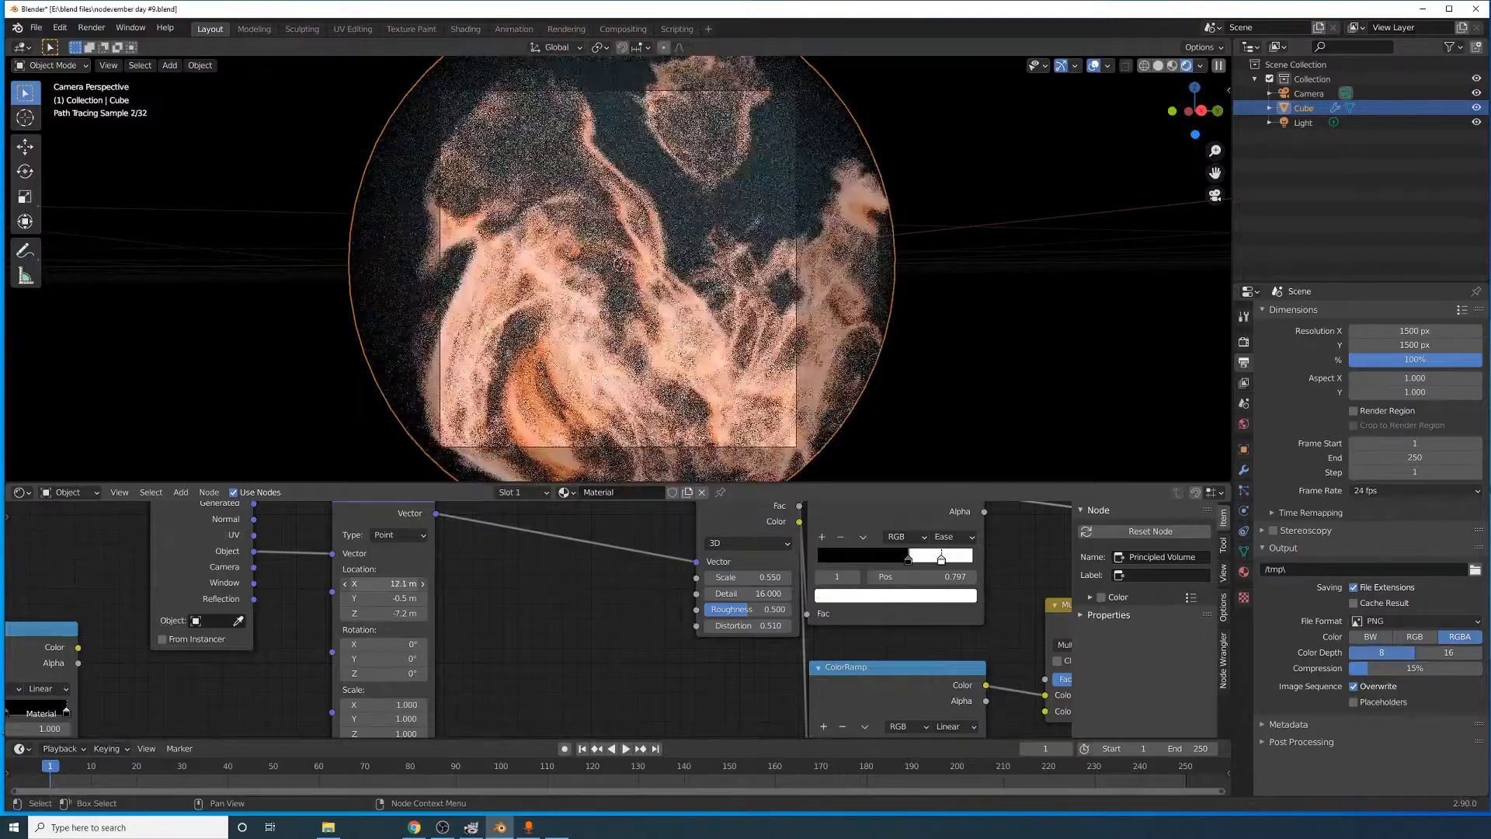
left_click_drag(410, 610, 404, 599)
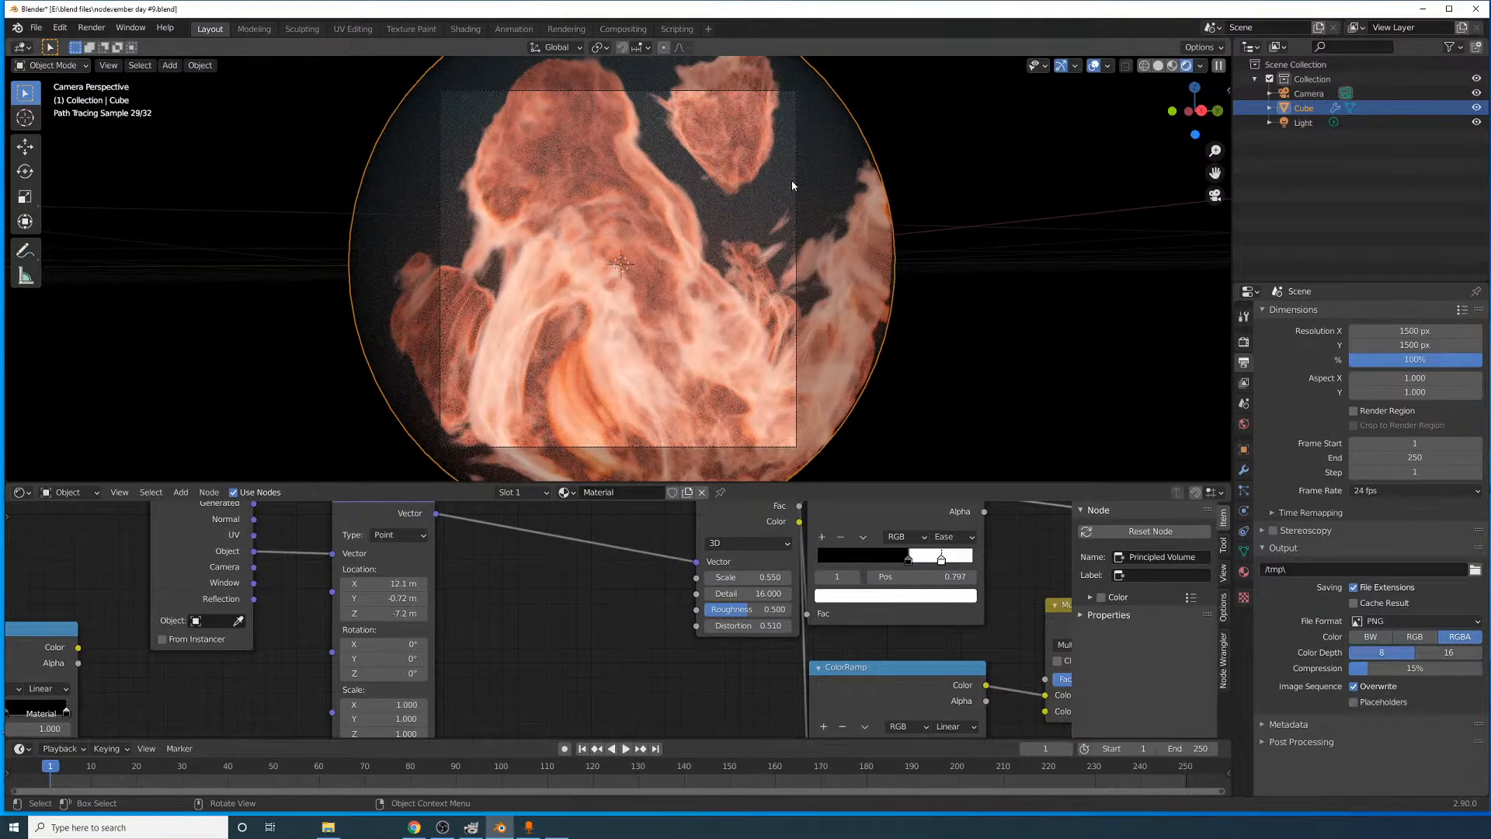
scroll(791, 181, "up", 2)
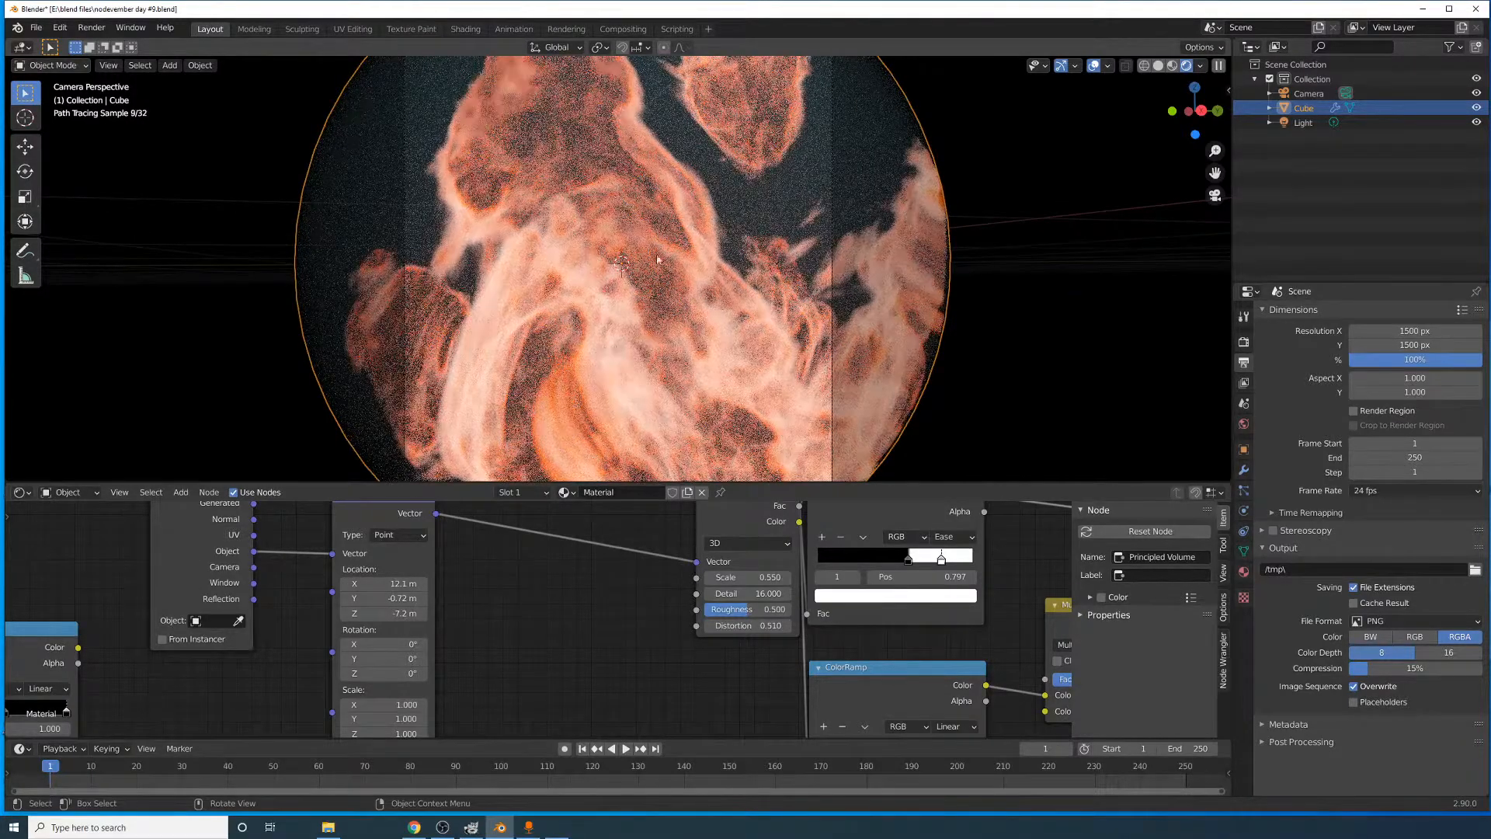
scroll(790, 202, "down", 1)
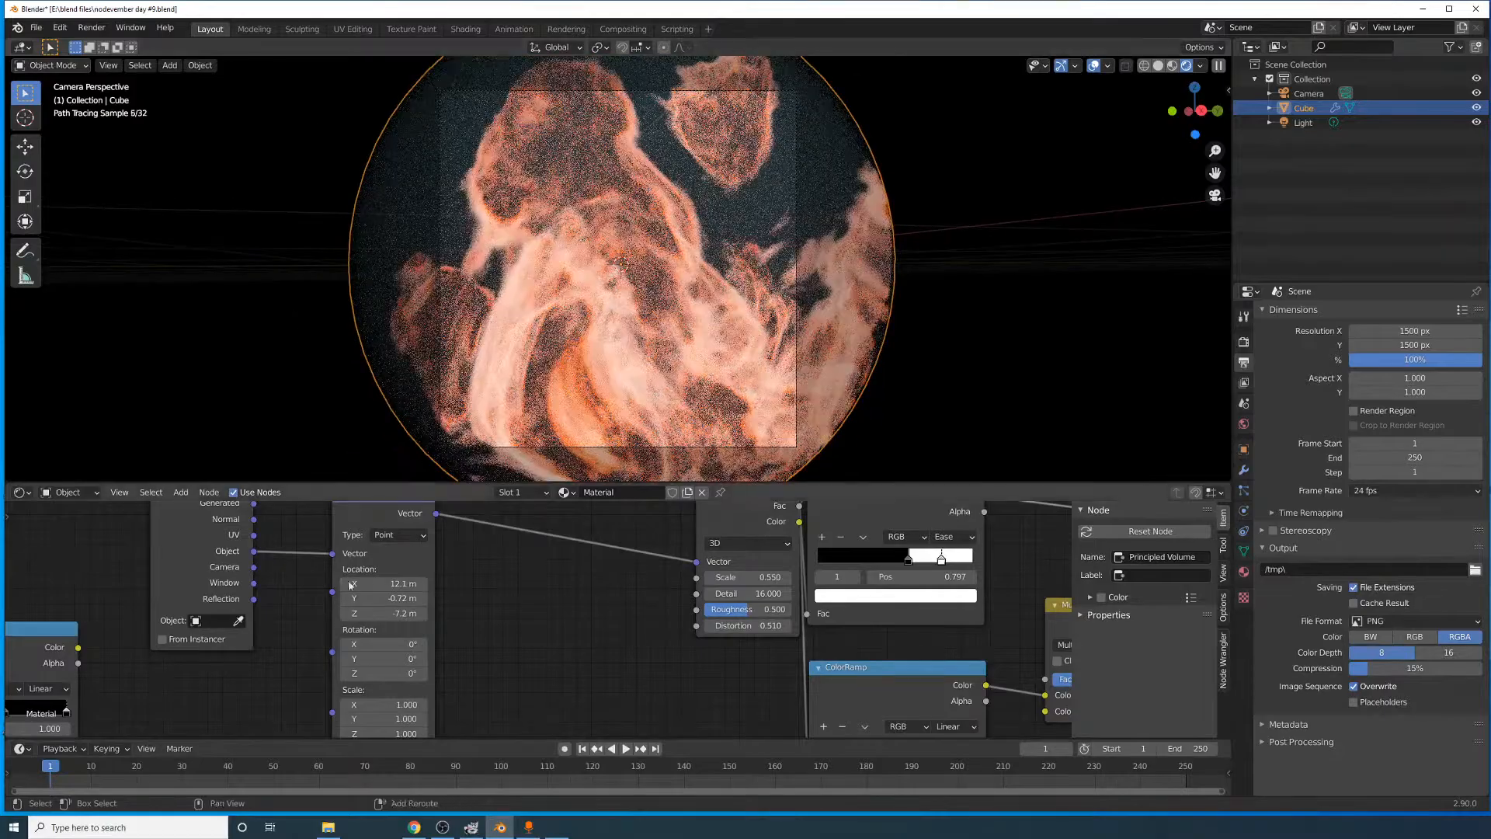
left_click_drag(386, 587, 388, 618)
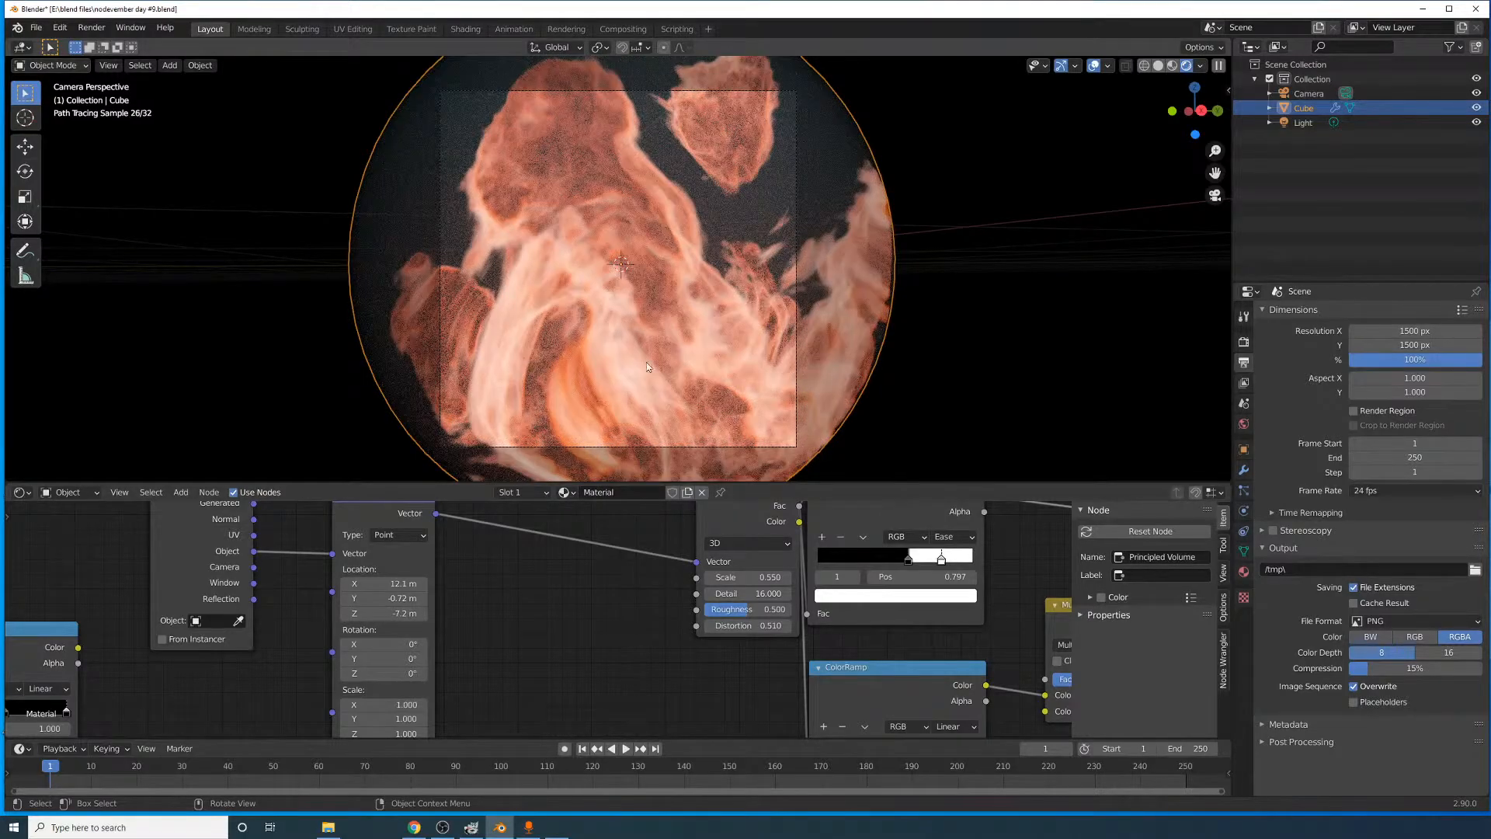
- Leave the camera view to inspect the sphere from another angle, show the Cycles render settings and save the file
middle_click_drag(729, 270, 847, 317)
scroll(836, 299, "up", 3)
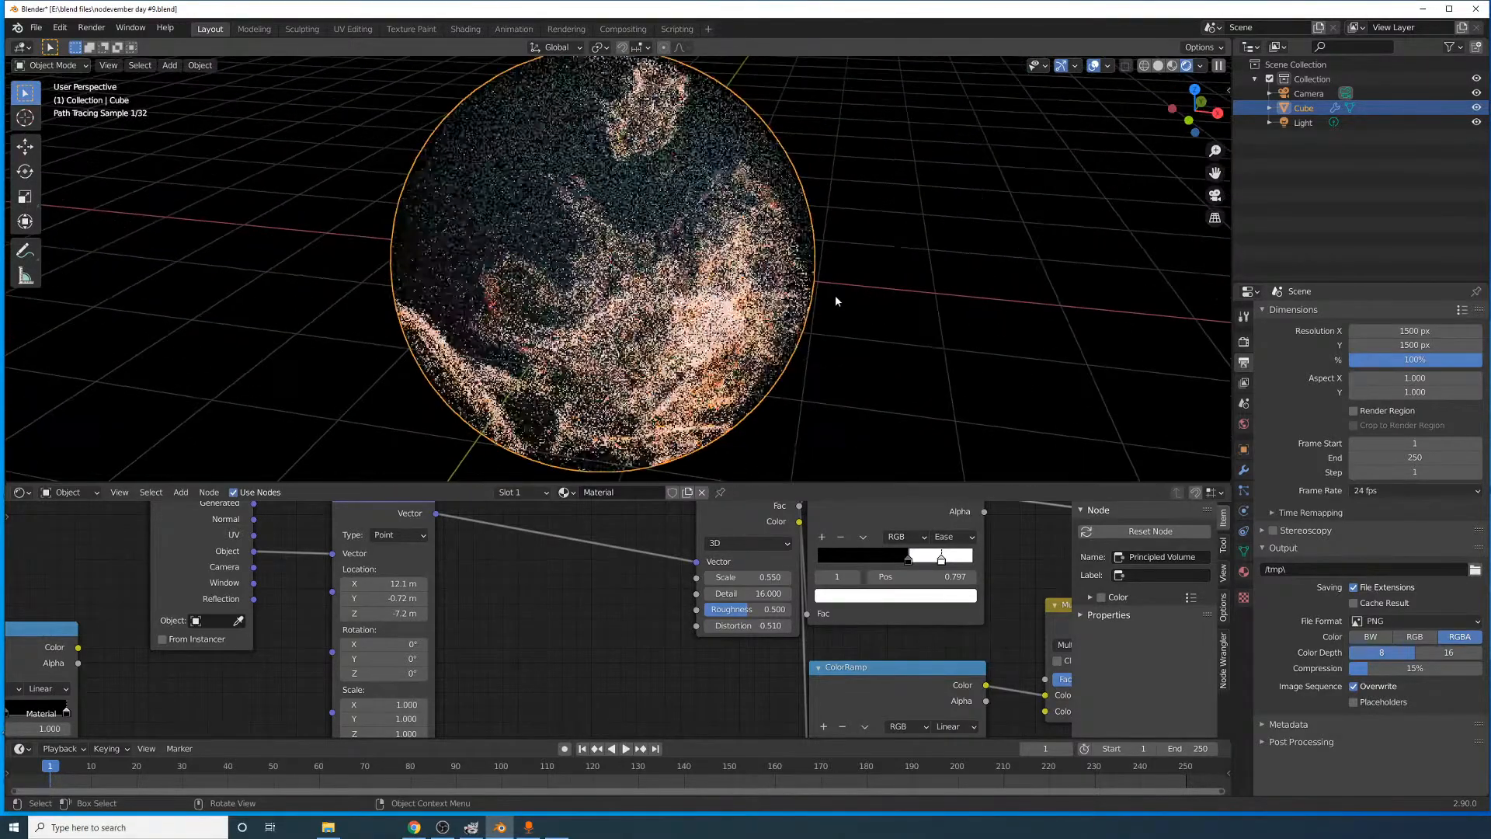
middle_click_drag(816, 284, 929, 219)
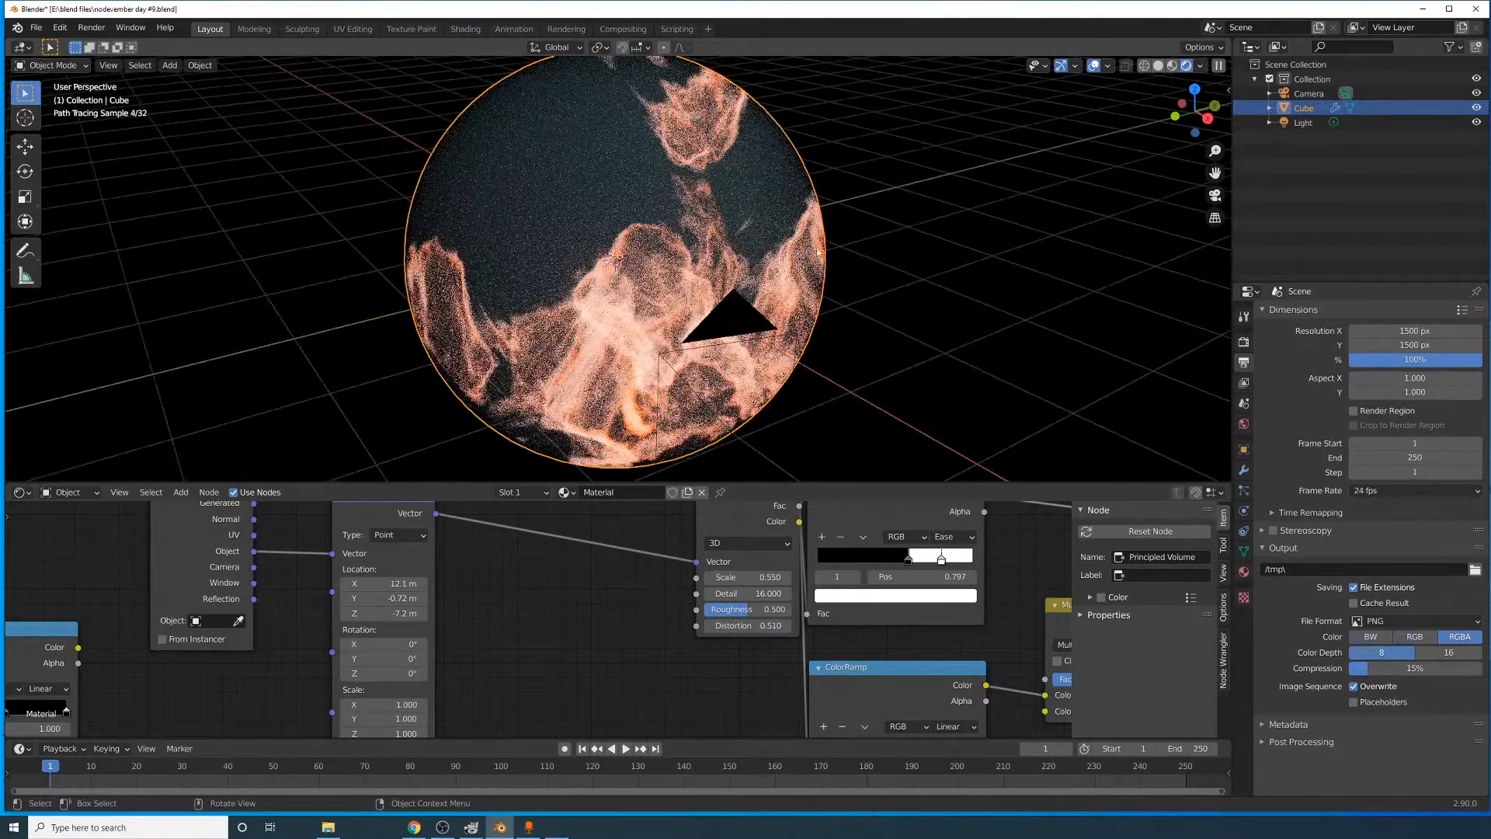
scroll(680, 629, "down", 5)
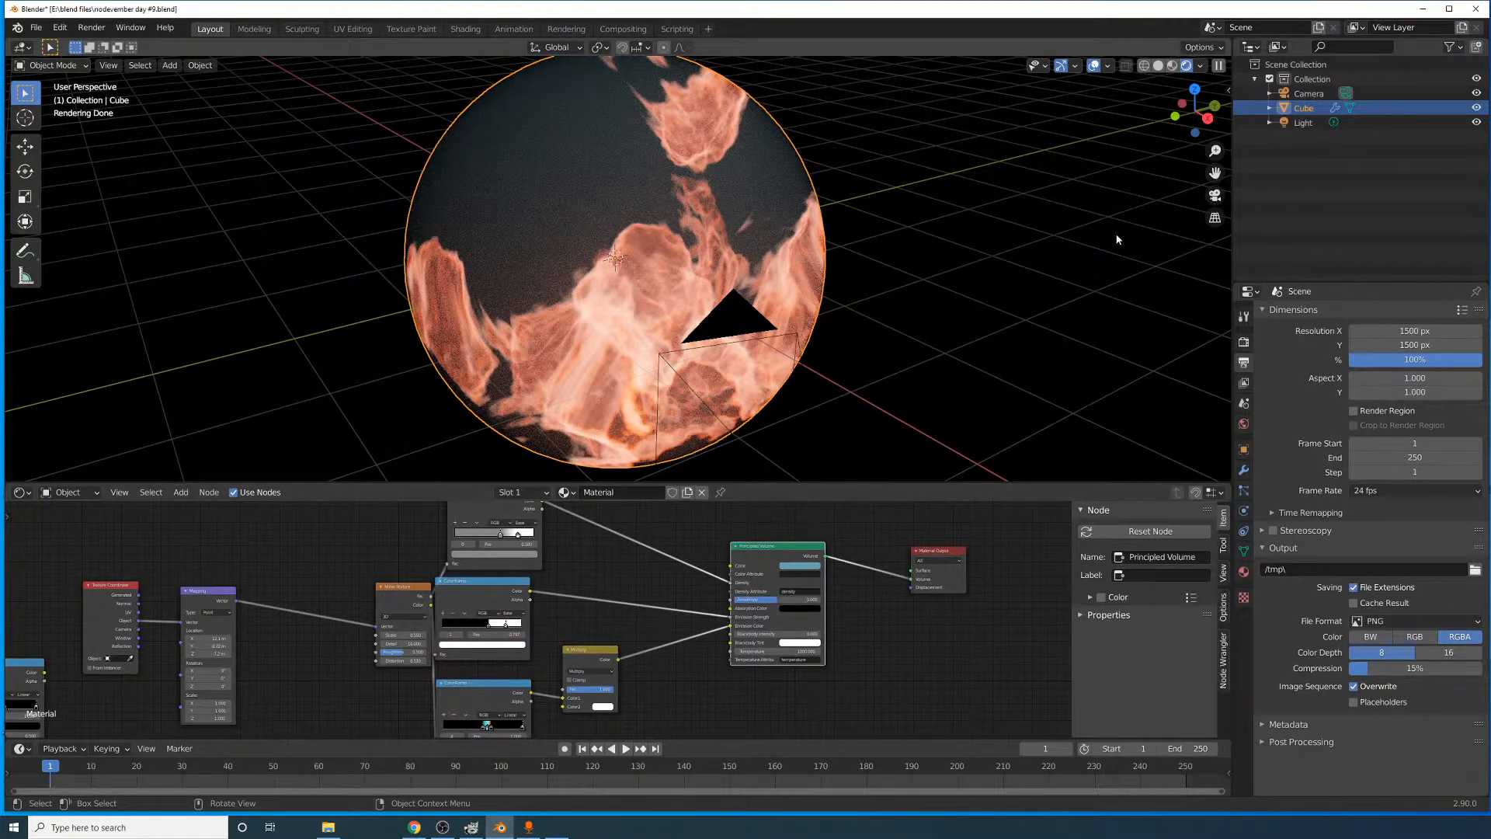
left_click(91, 28)
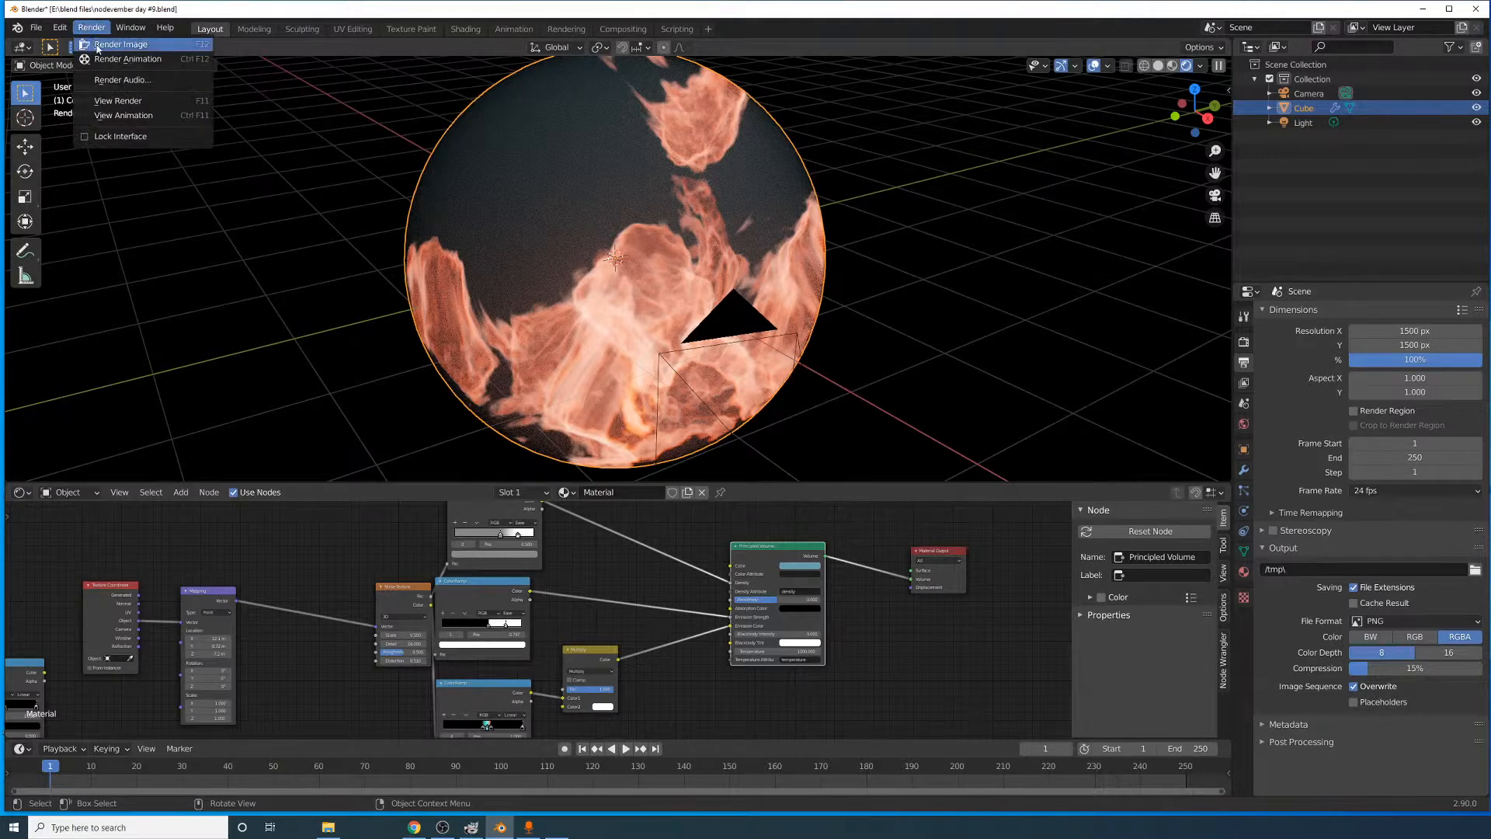
left_click(1243, 342)
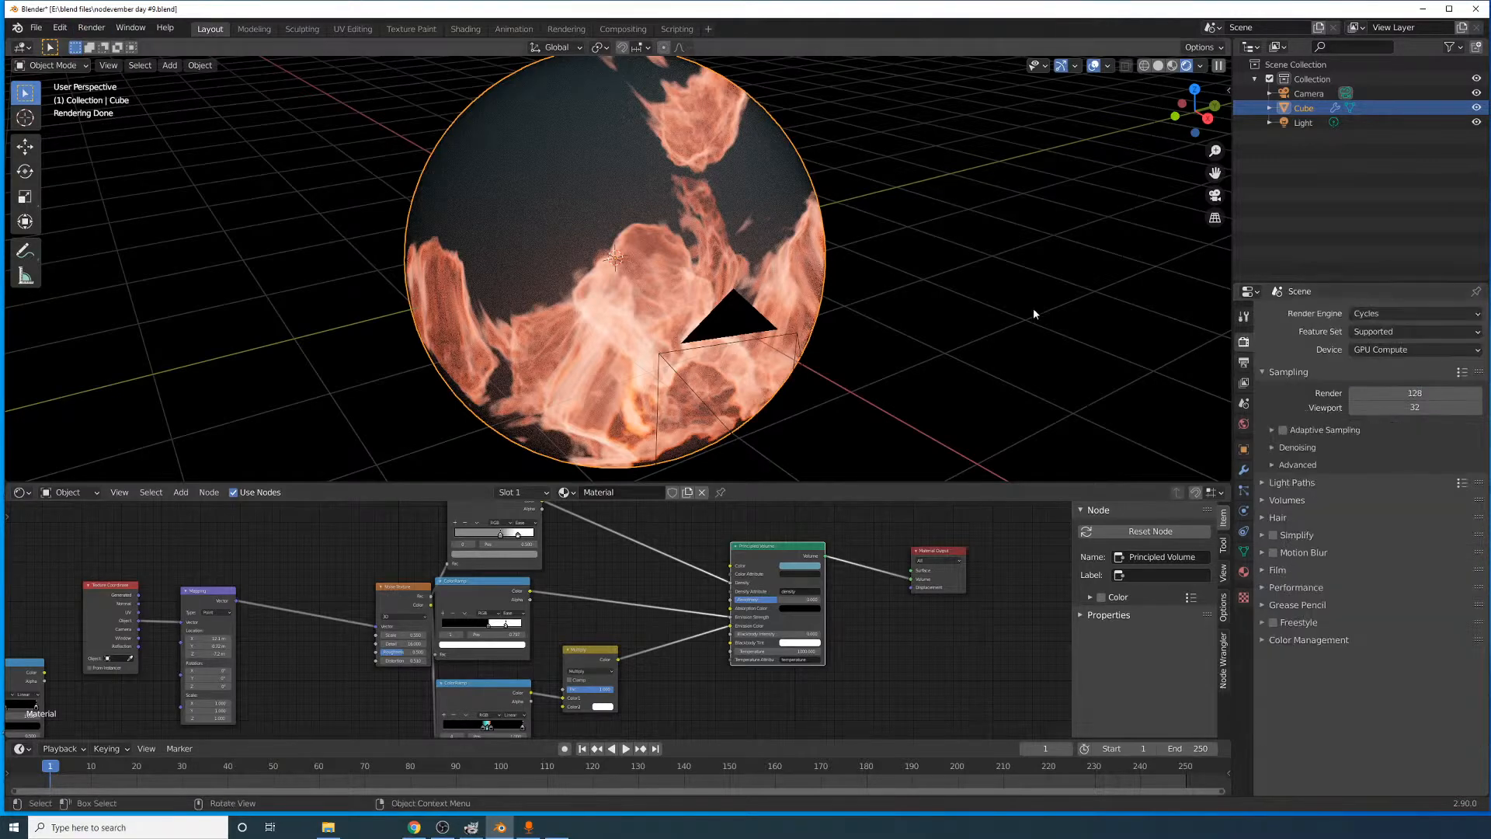
key("ctrl")
key("ctrl+s")
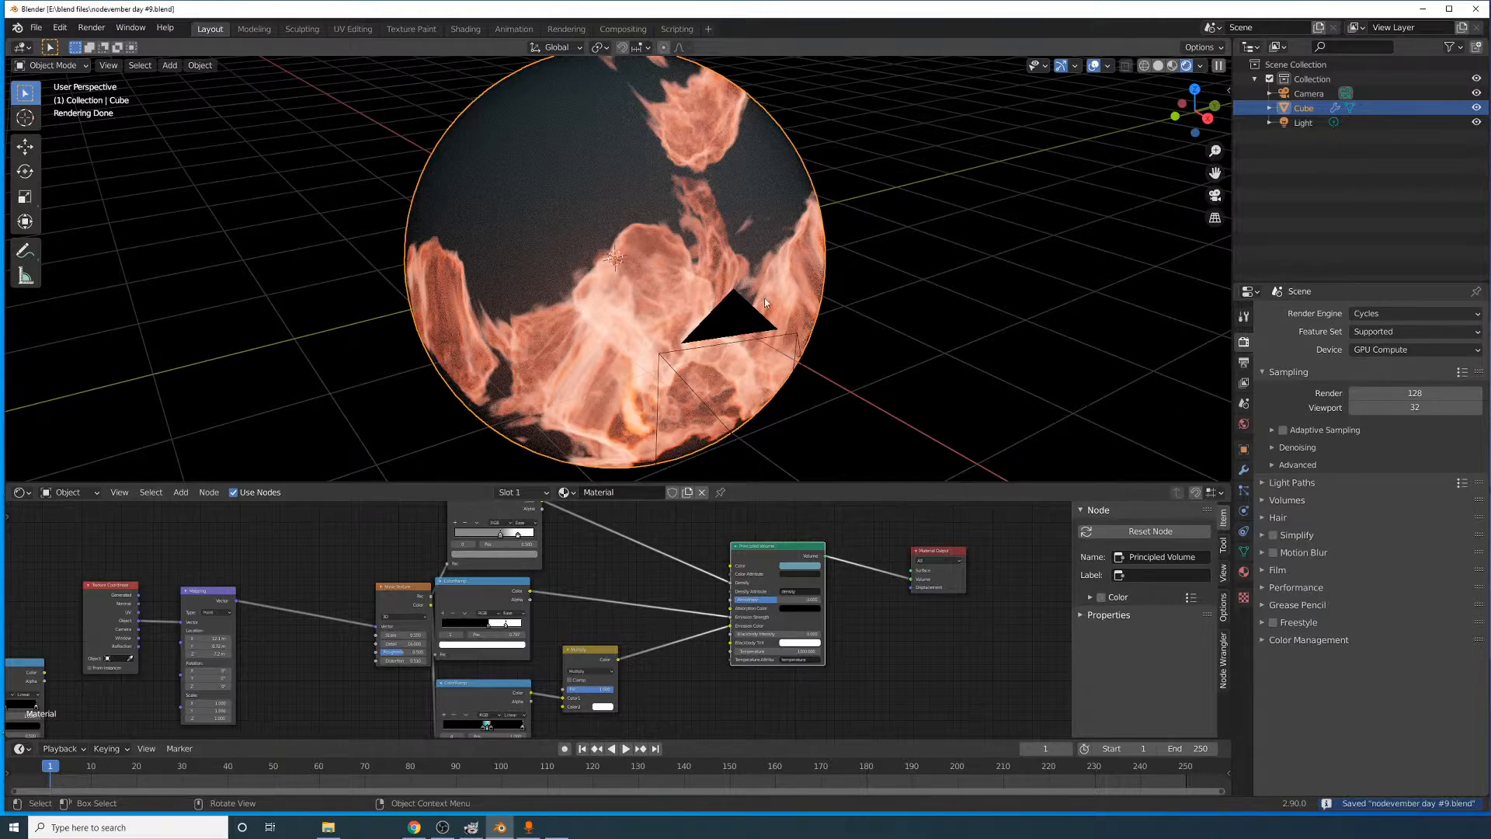
- Check which Cycles render device is enabled in the system preferences
scroll(764, 297, "up", 5)
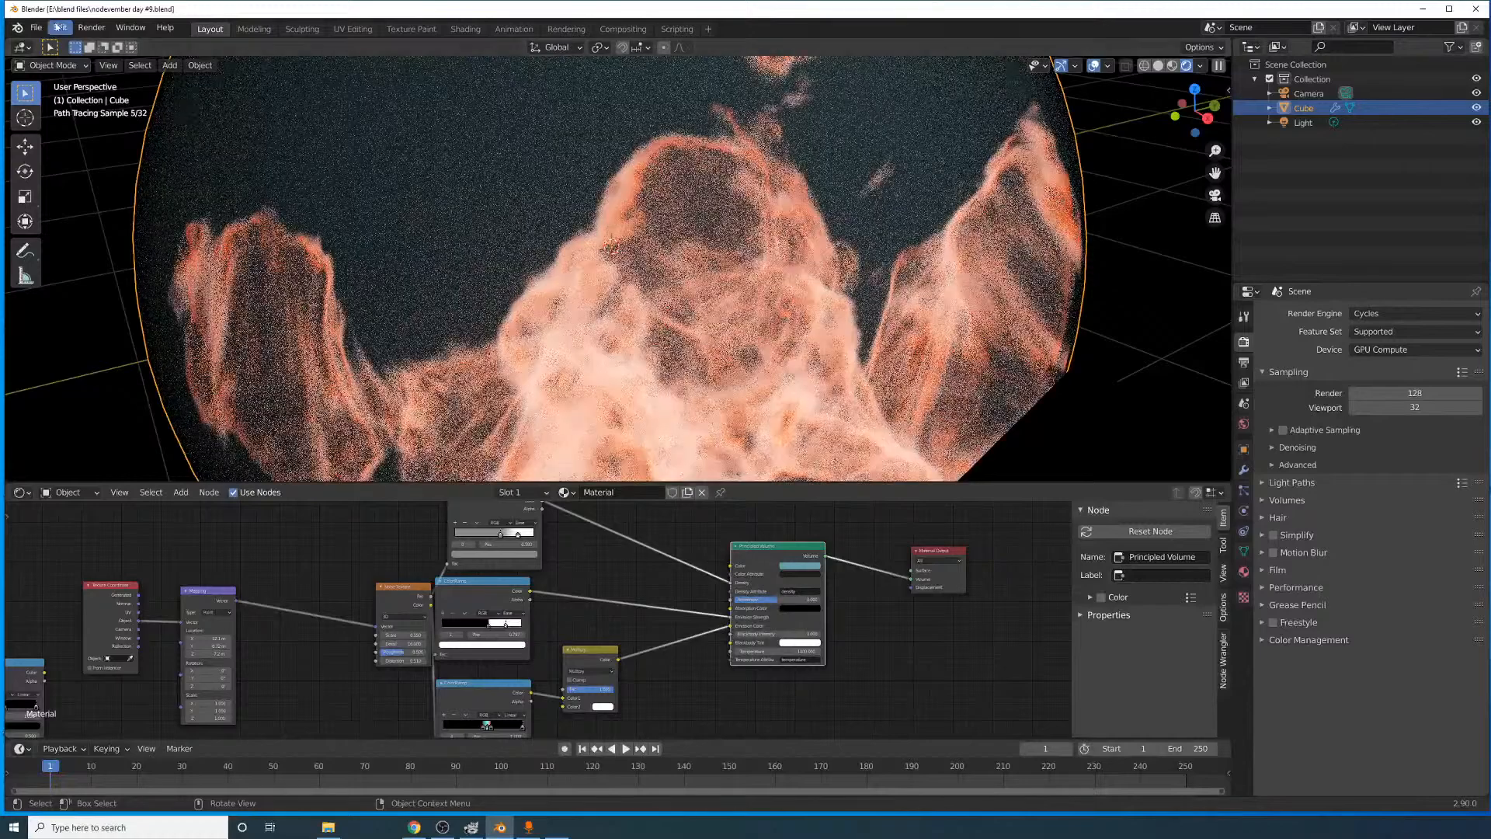
left_click(59, 27)
left_click(109, 235)
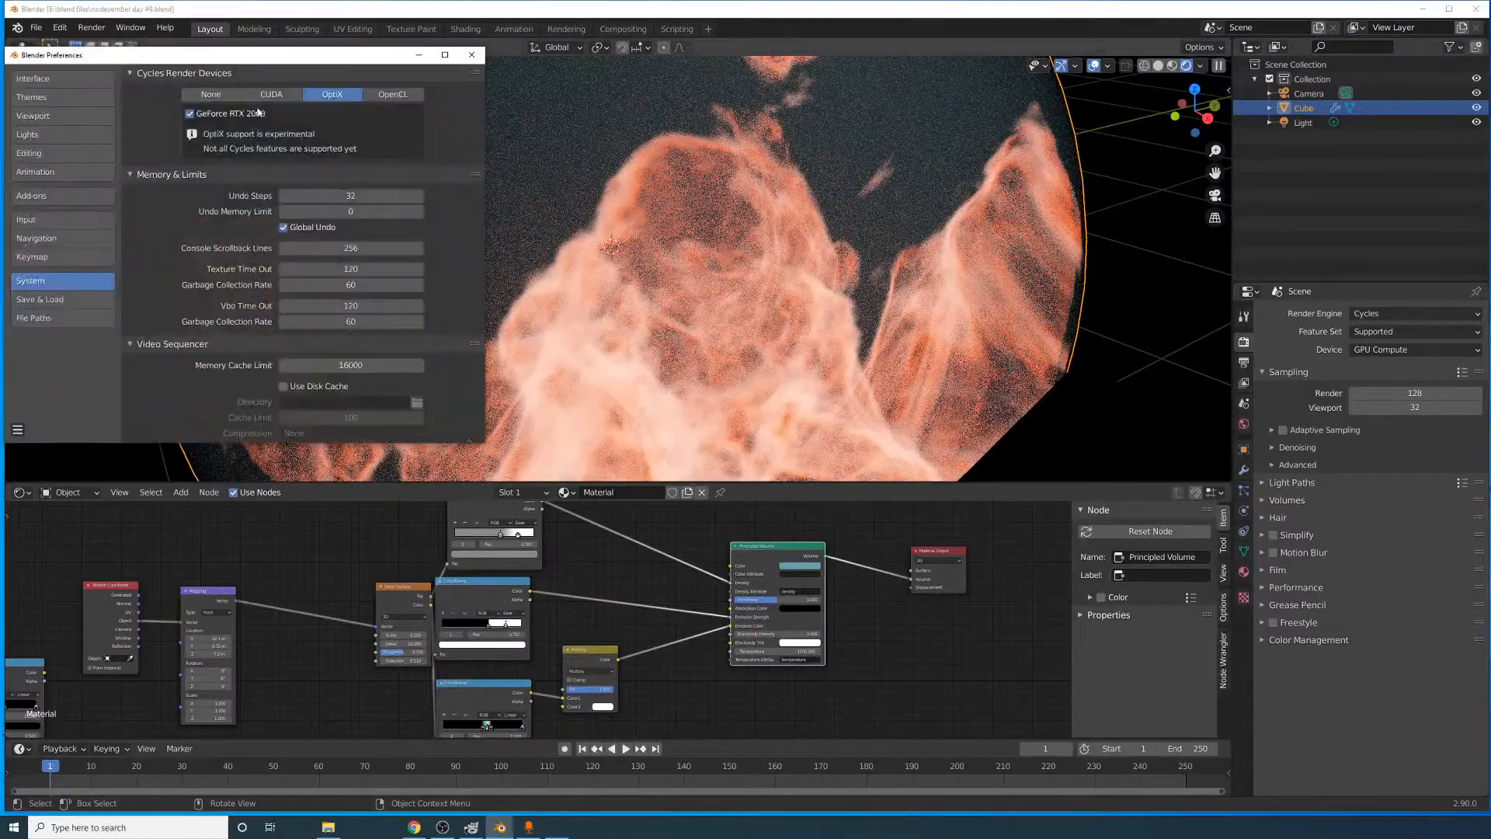
left_click(473, 54)
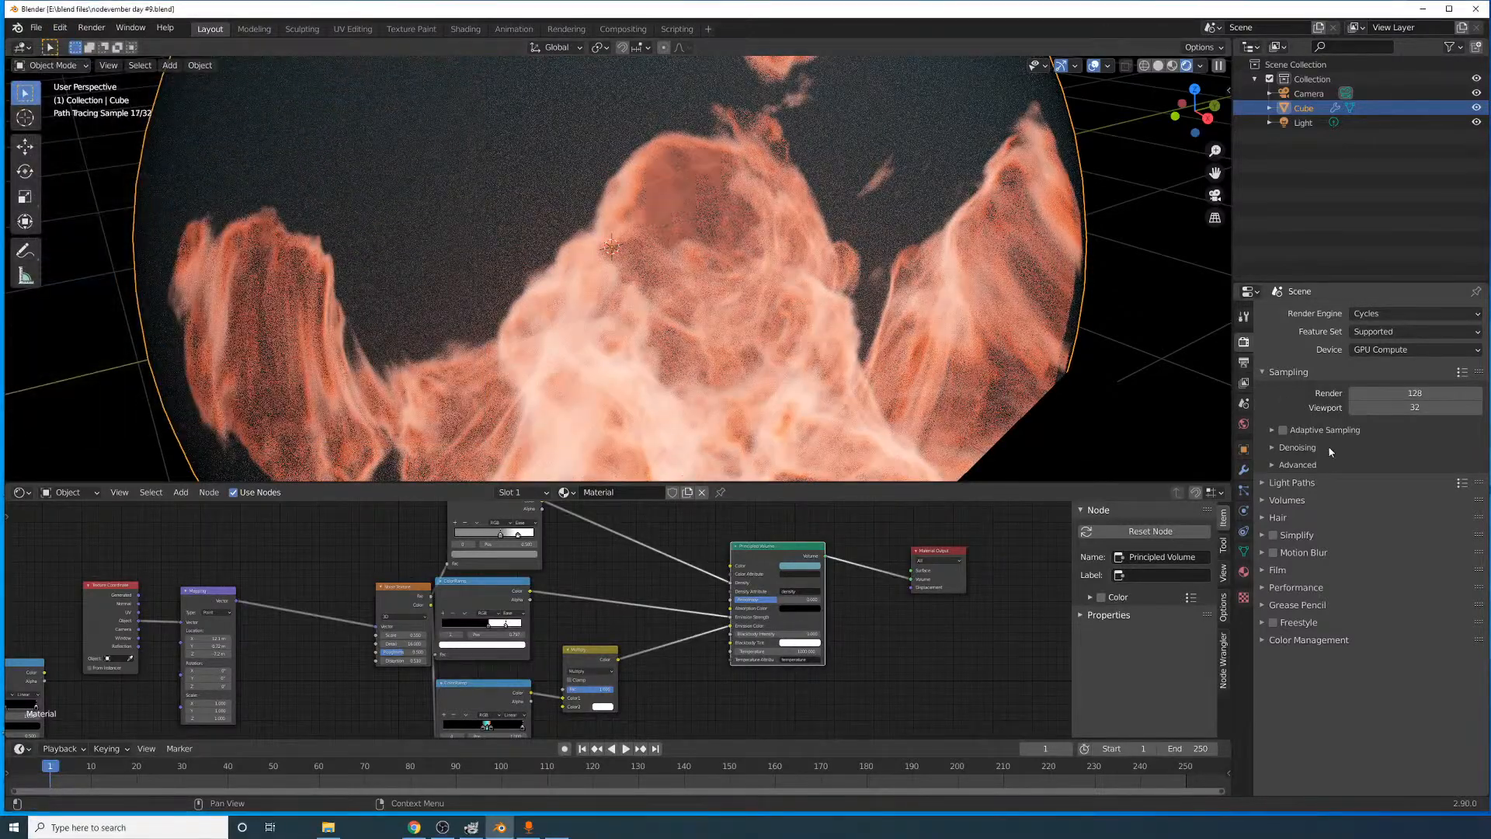
- Set the Light Paths' maximum Volume bounces to 0 and the Indirect Light clamping to 0
left_click(1281, 483)
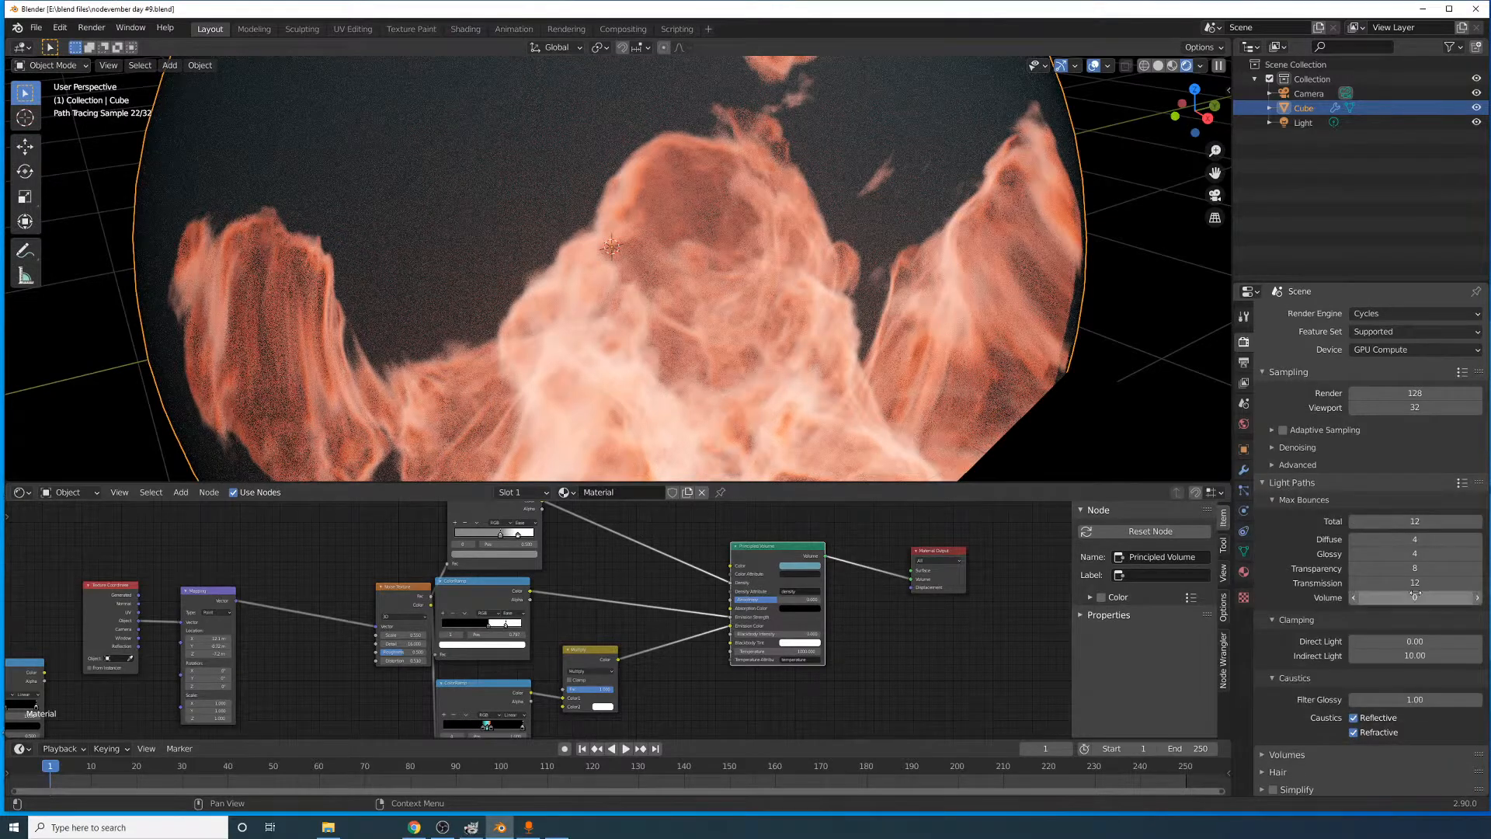
left_click(1478, 598)
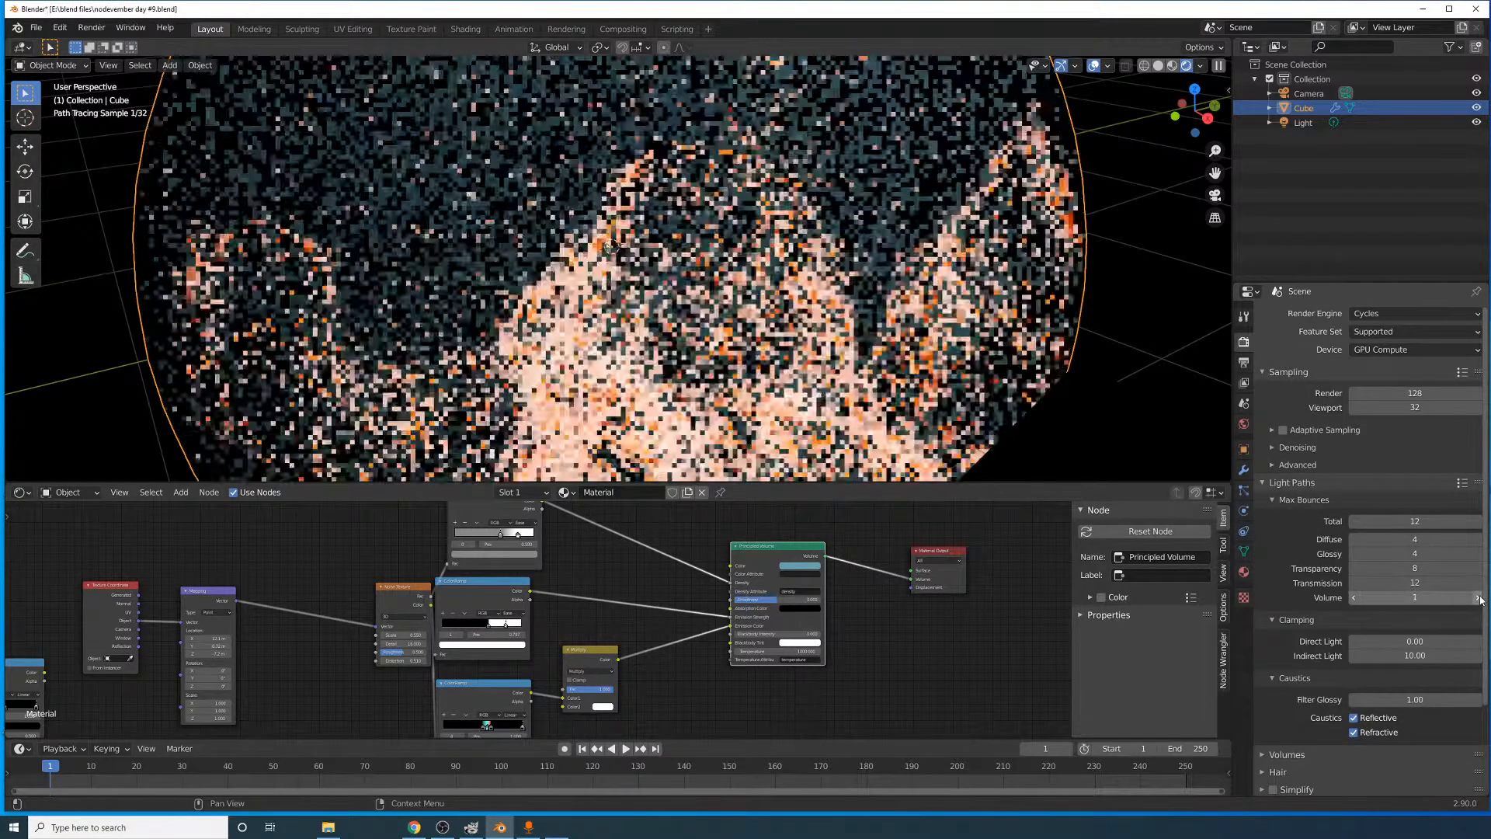
left_click(1431, 596)
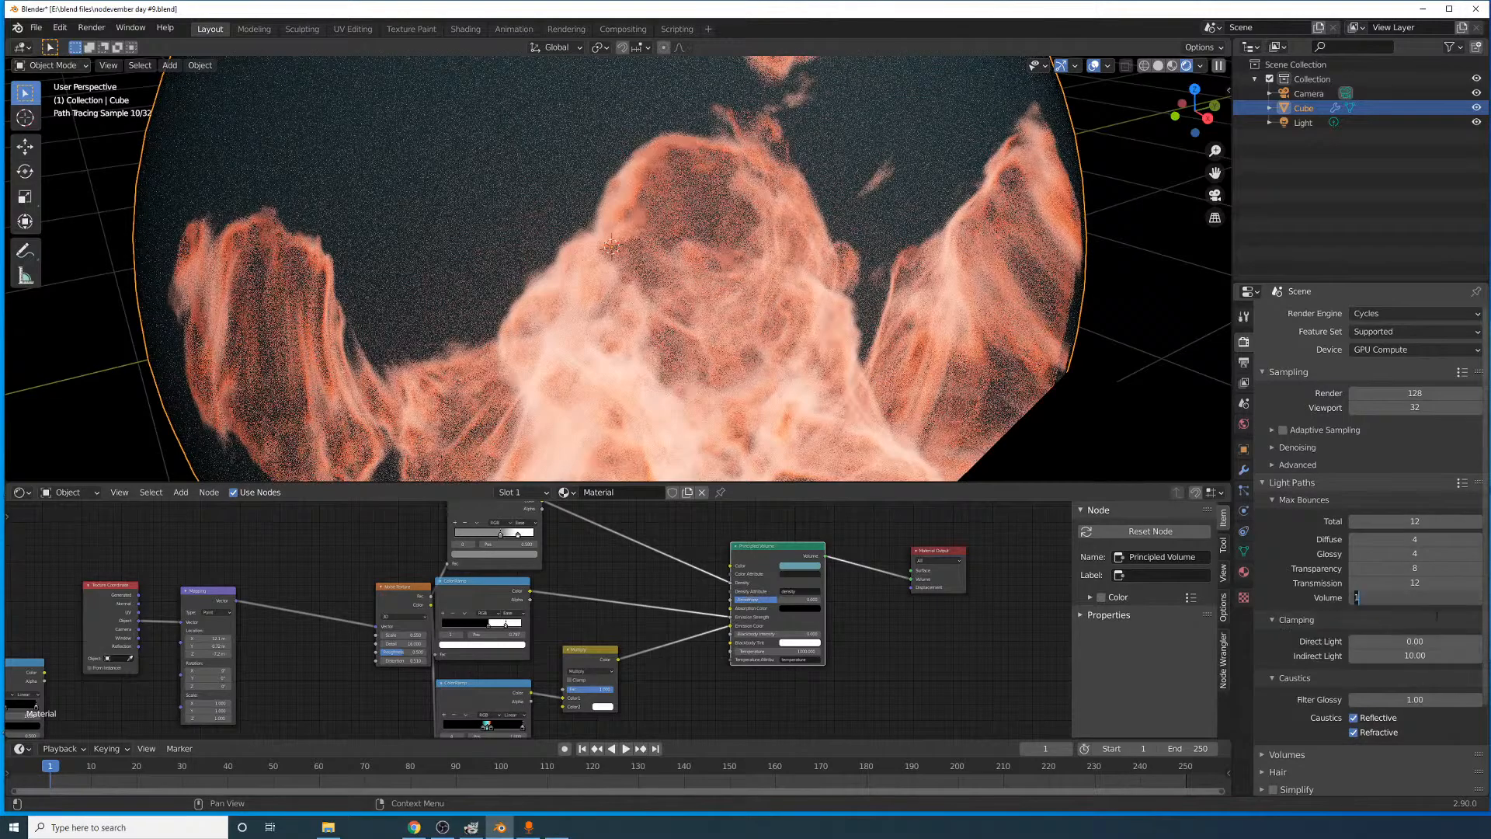
type("0")
key("Return")
left_click(1428, 656)
type("0")
key("Return")
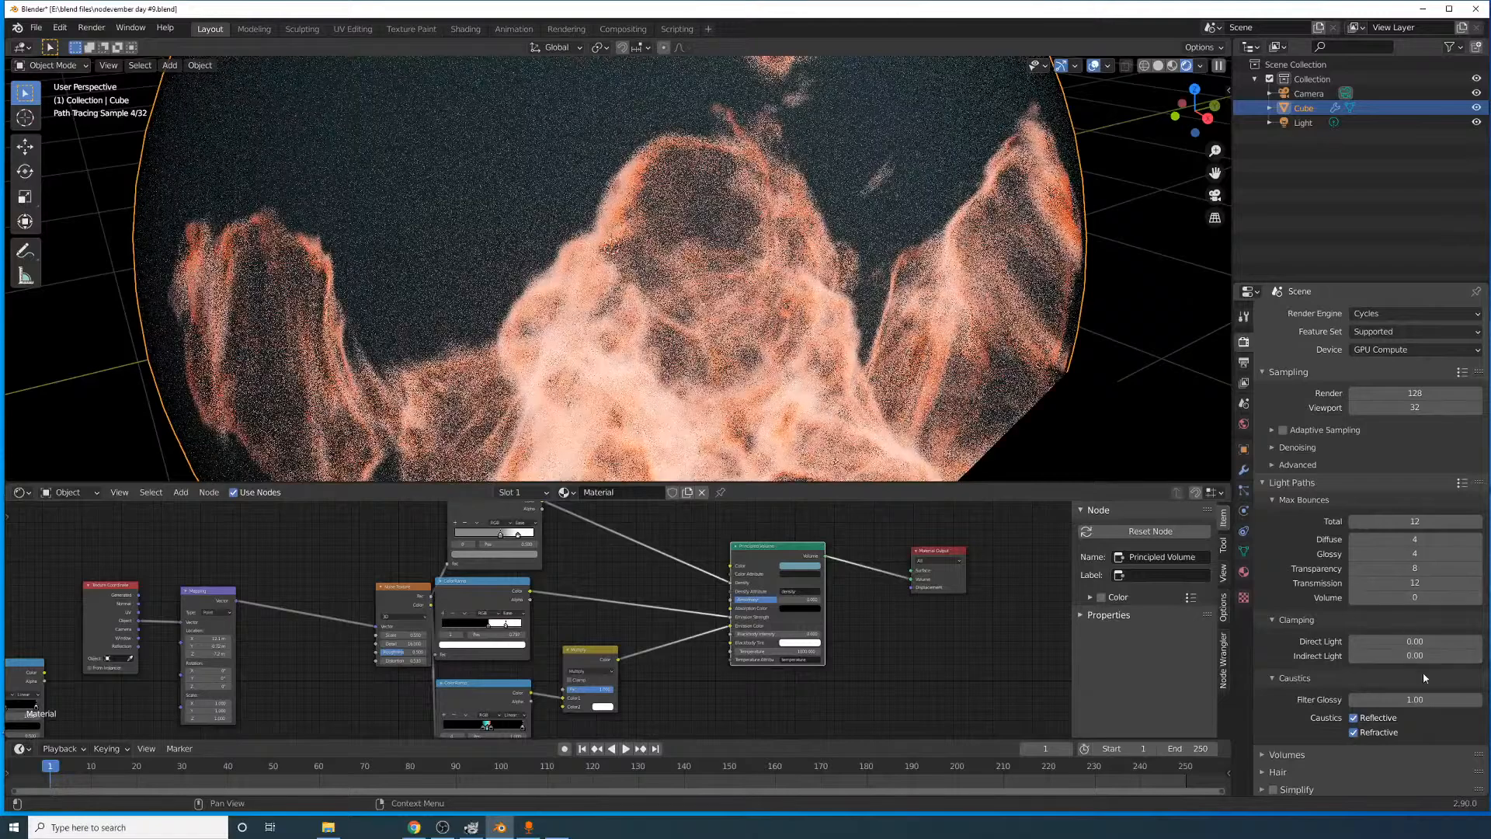
scroll(1367, 633, "down", 3)
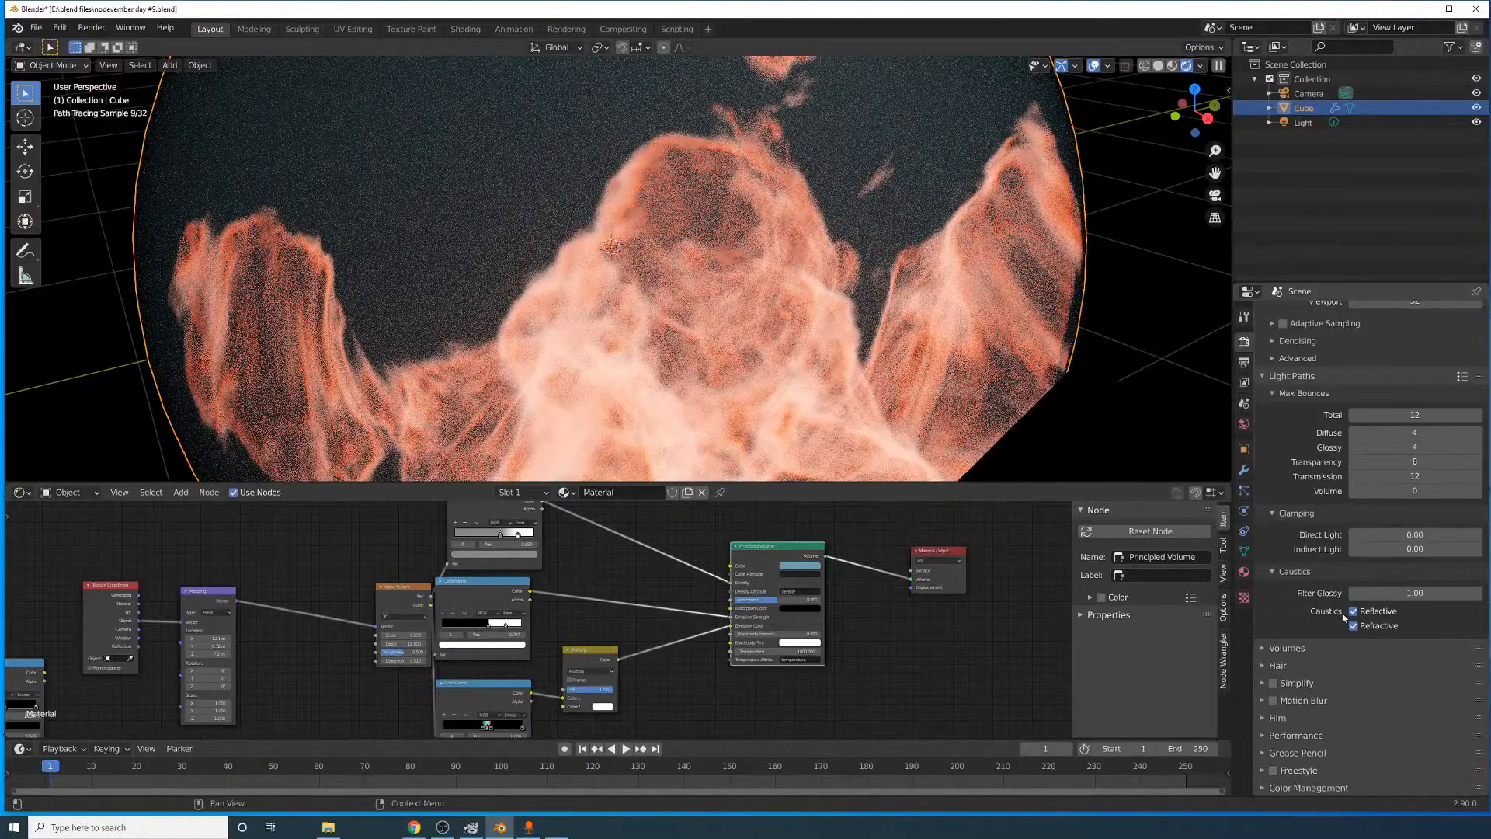
- Try an RGB value of 200 for the white stop of the ColorRamp feeding the Emission Strength
scroll(962, 280, "down", 3)
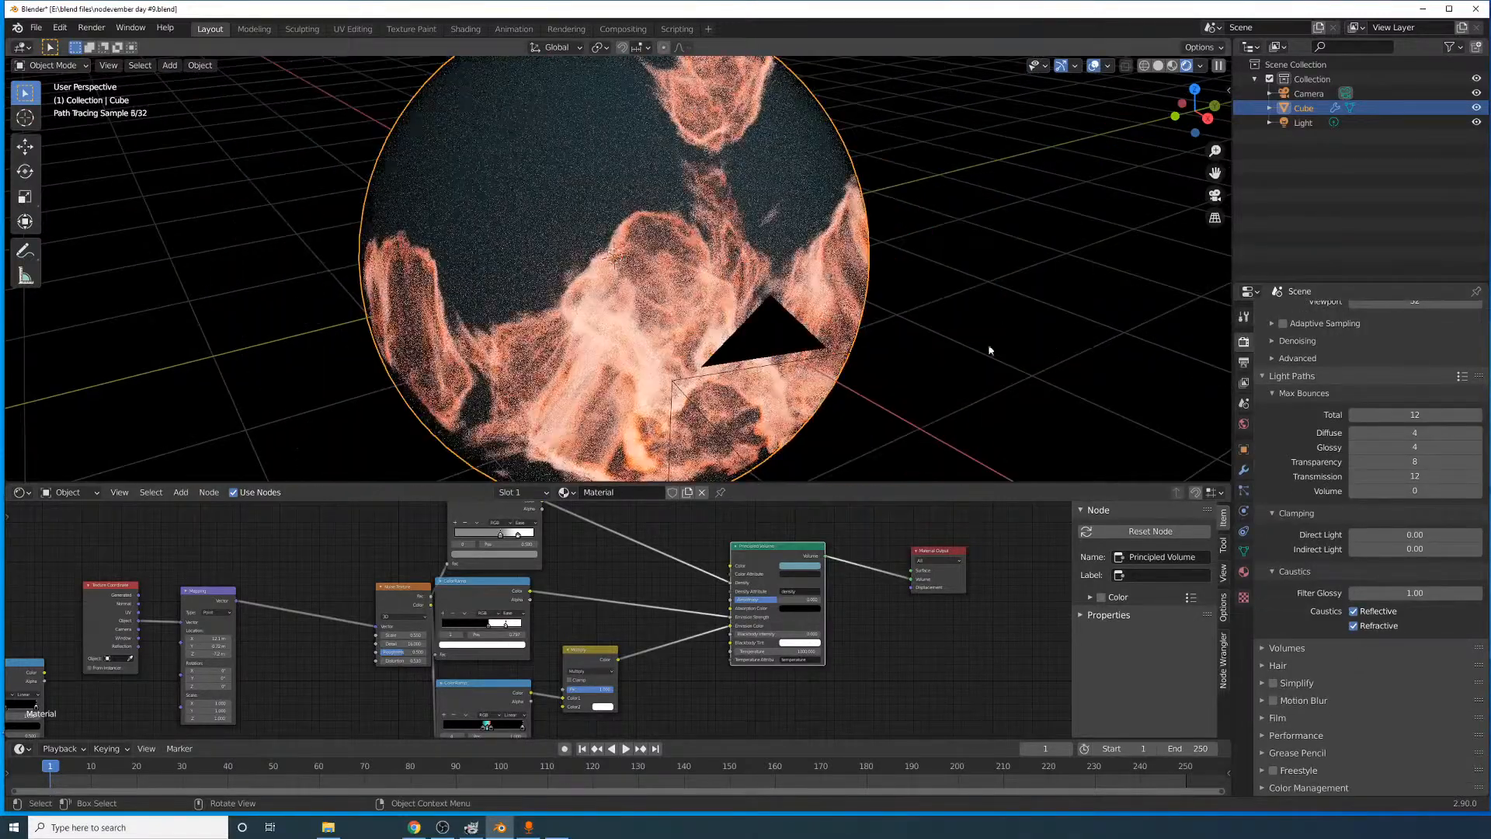
scroll(827, 661, "up", 3)
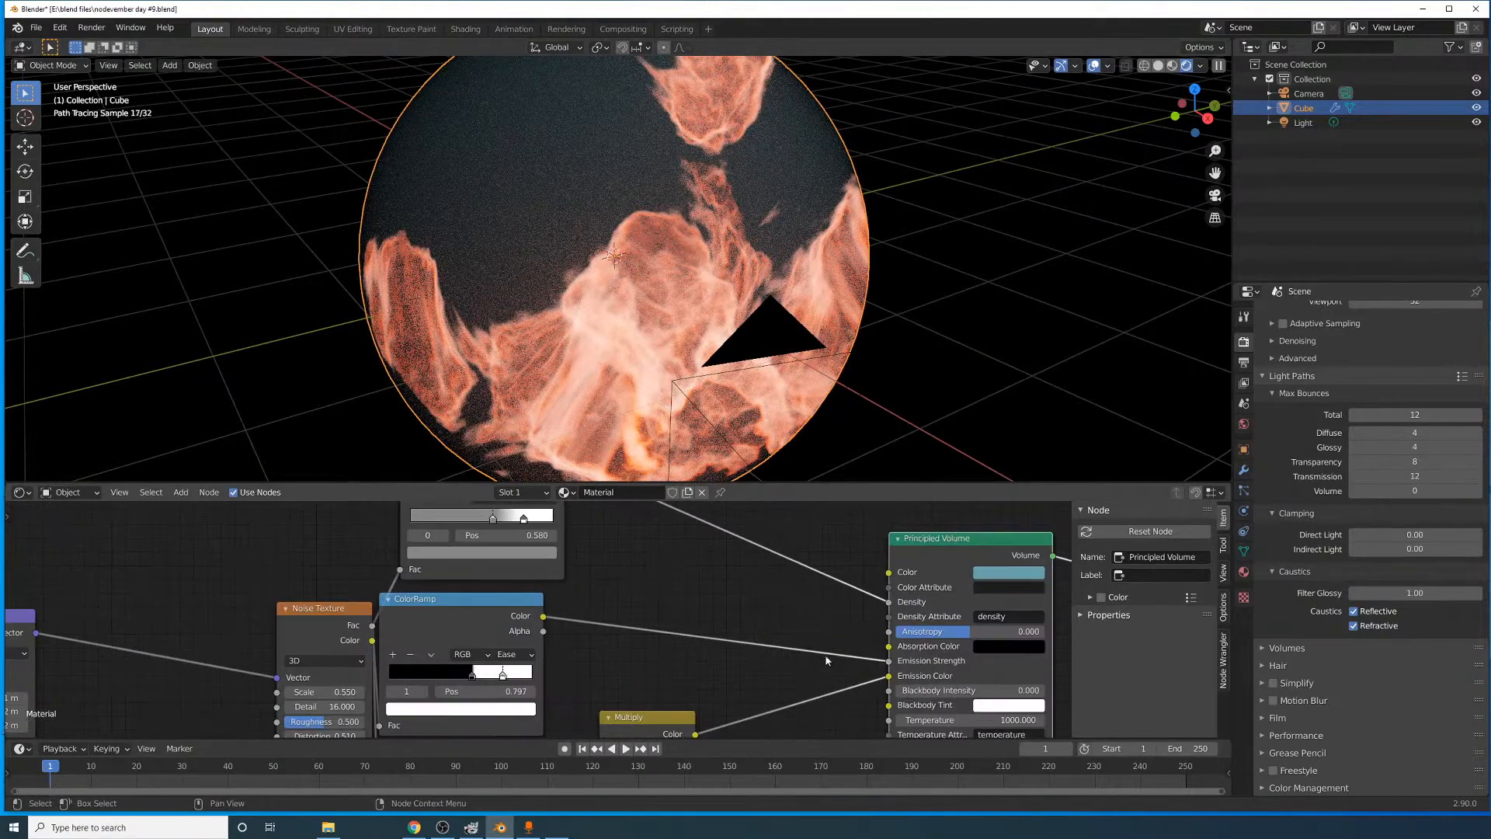
middle_click_drag(908, 701, 748, 676)
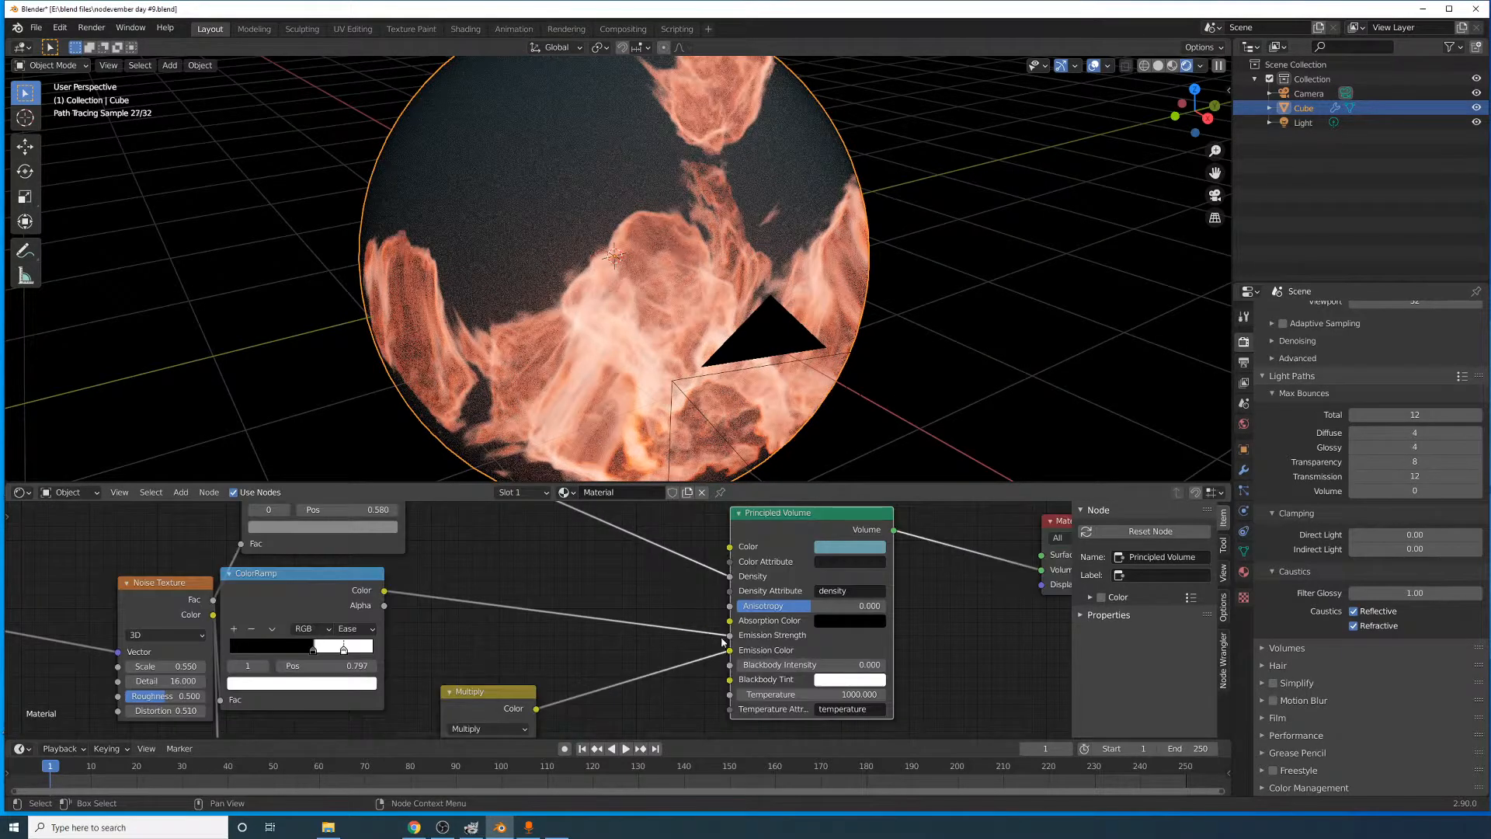
middle_click_drag(350, 668, 465, 632)
left_click(460, 613)
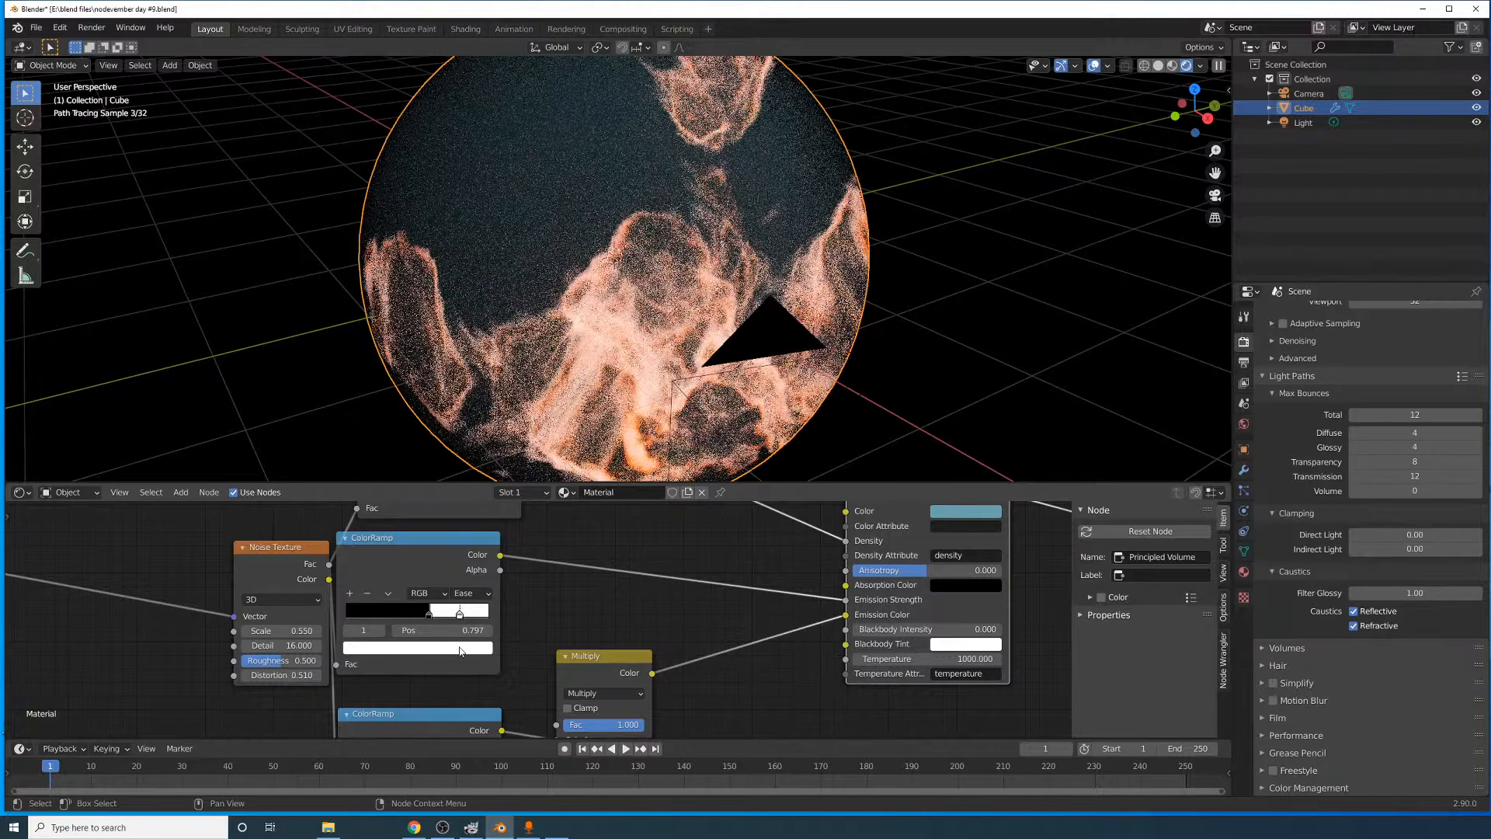
left_click(464, 648)
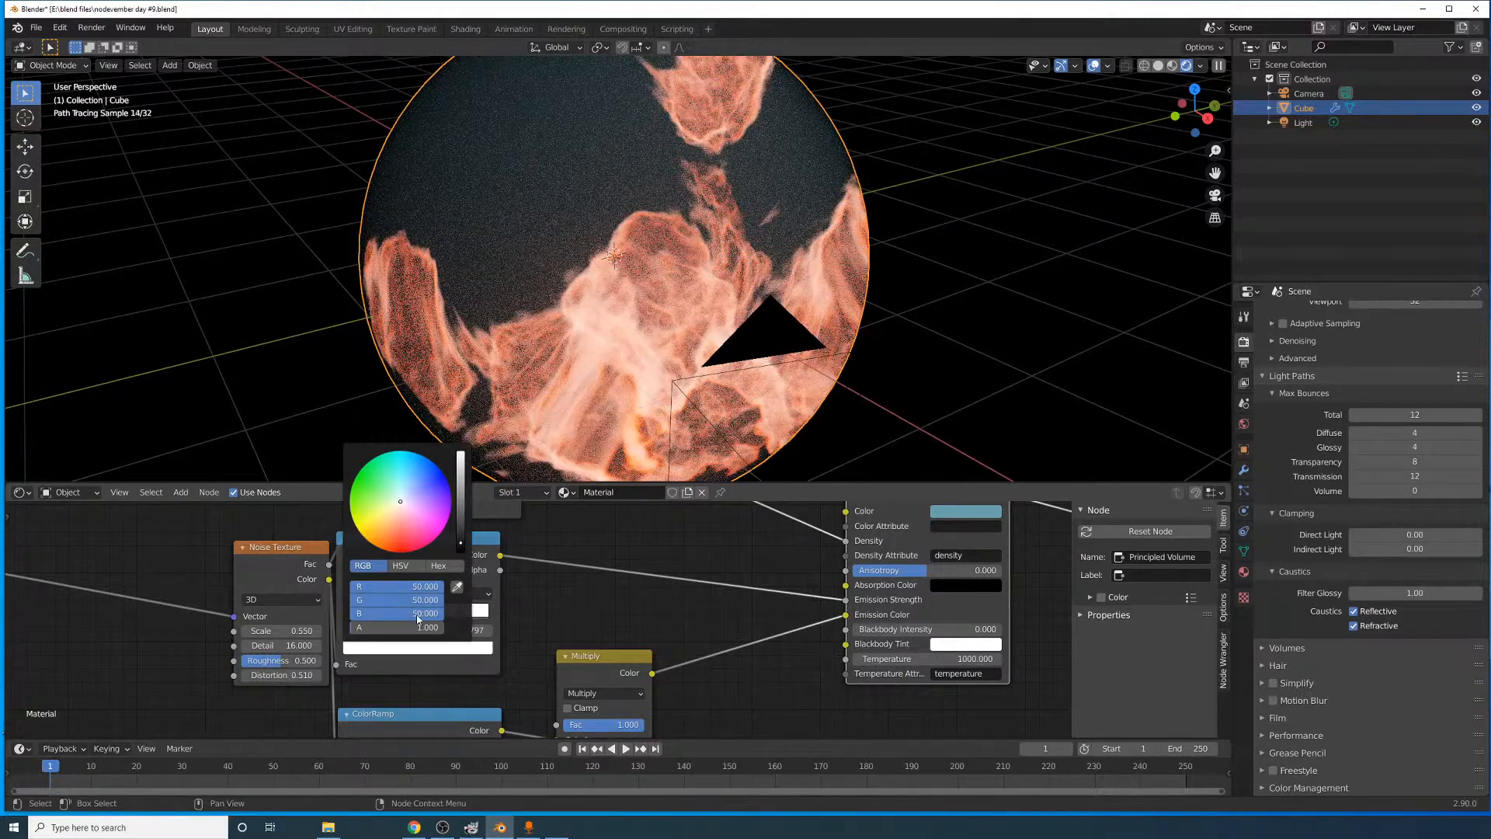
left_click_drag(404, 614, 404, 587)
type("200")
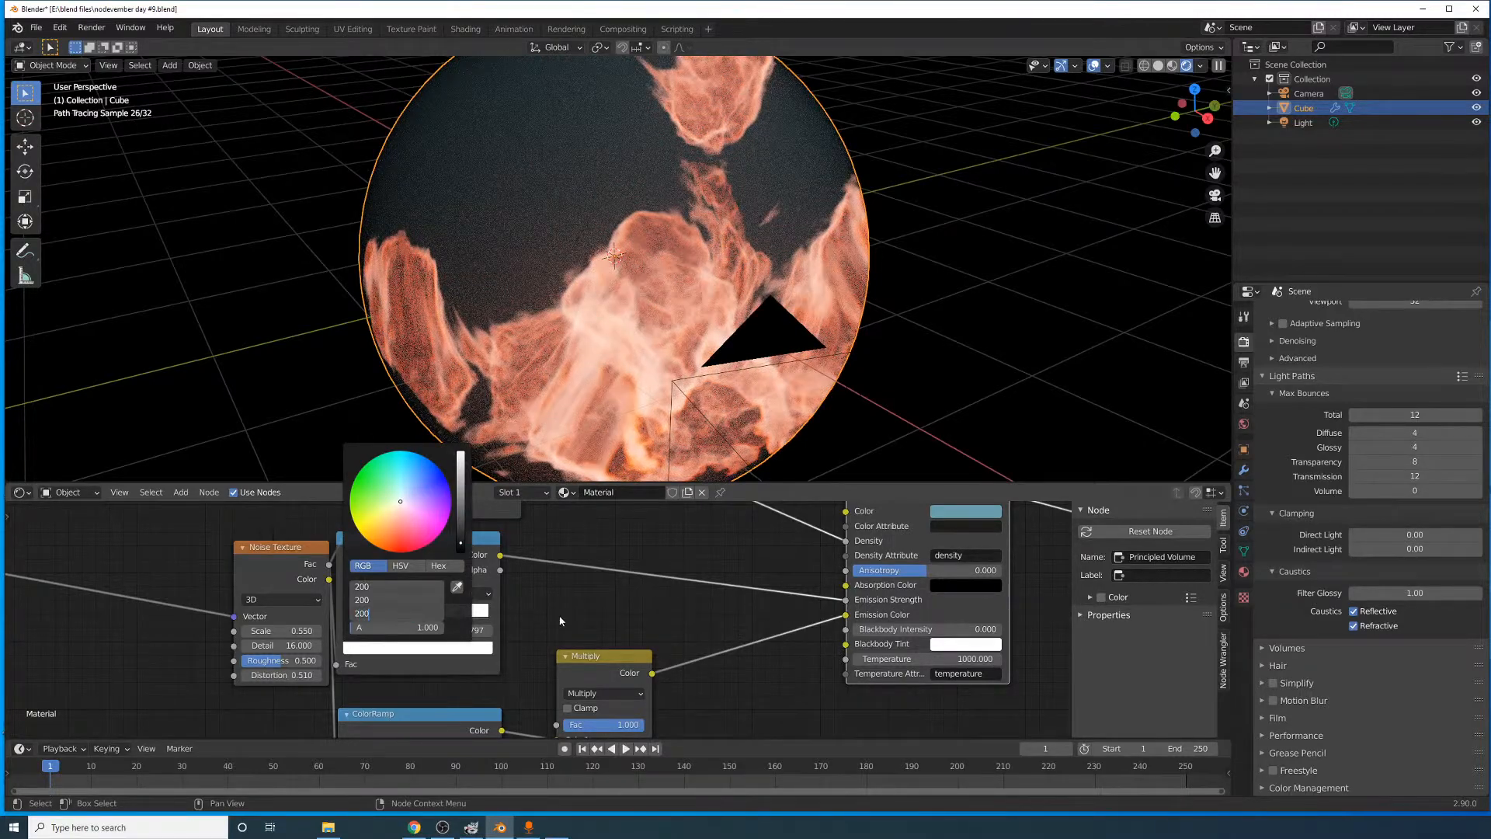
key("Return")
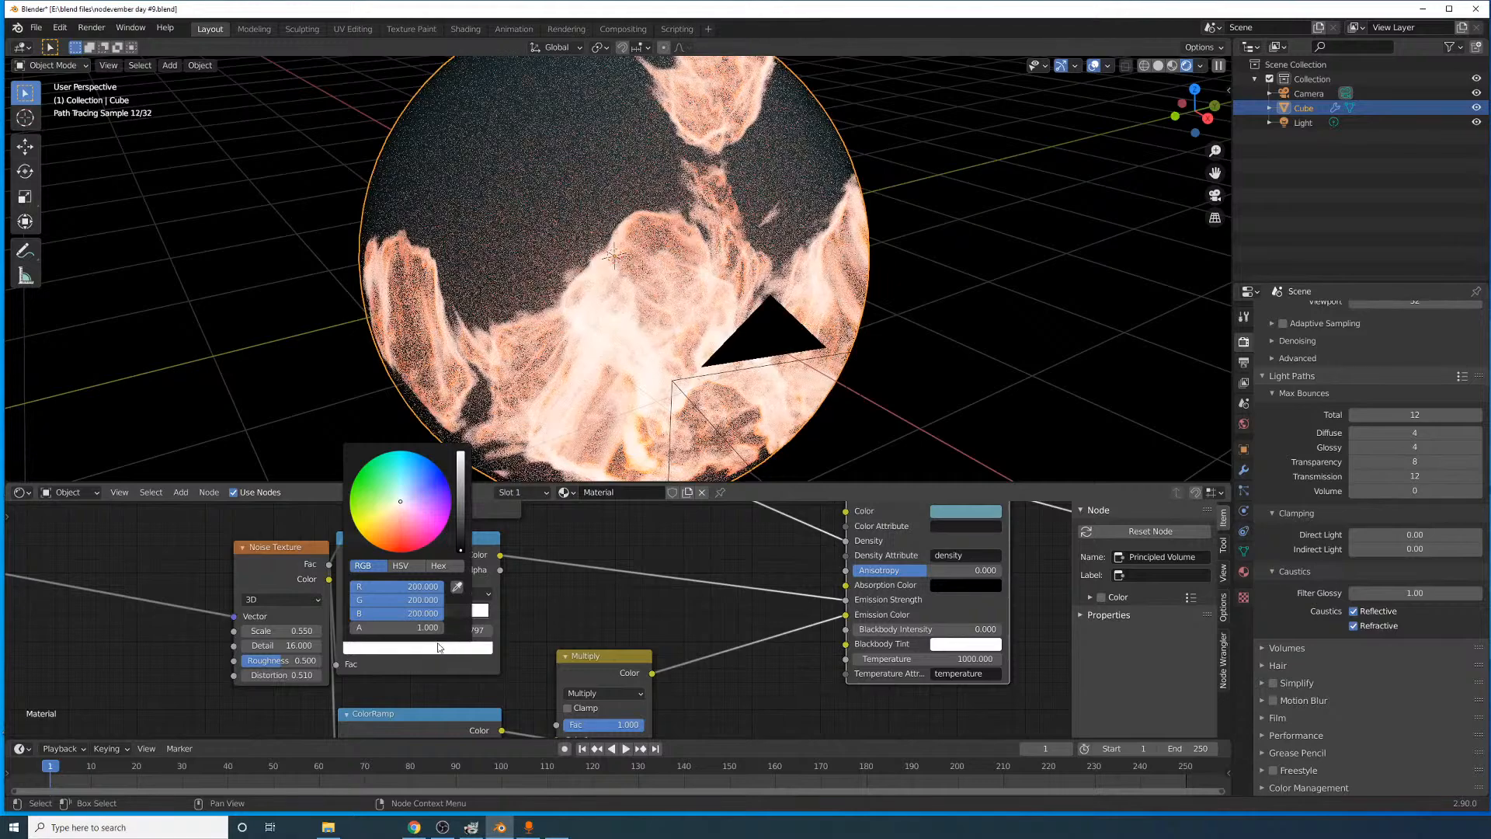
- Try RGB values of 10, 50 and 25 for the white stop of the emission strength ColorRamp
left_click_drag(426, 616, 426, 587)
type("10")
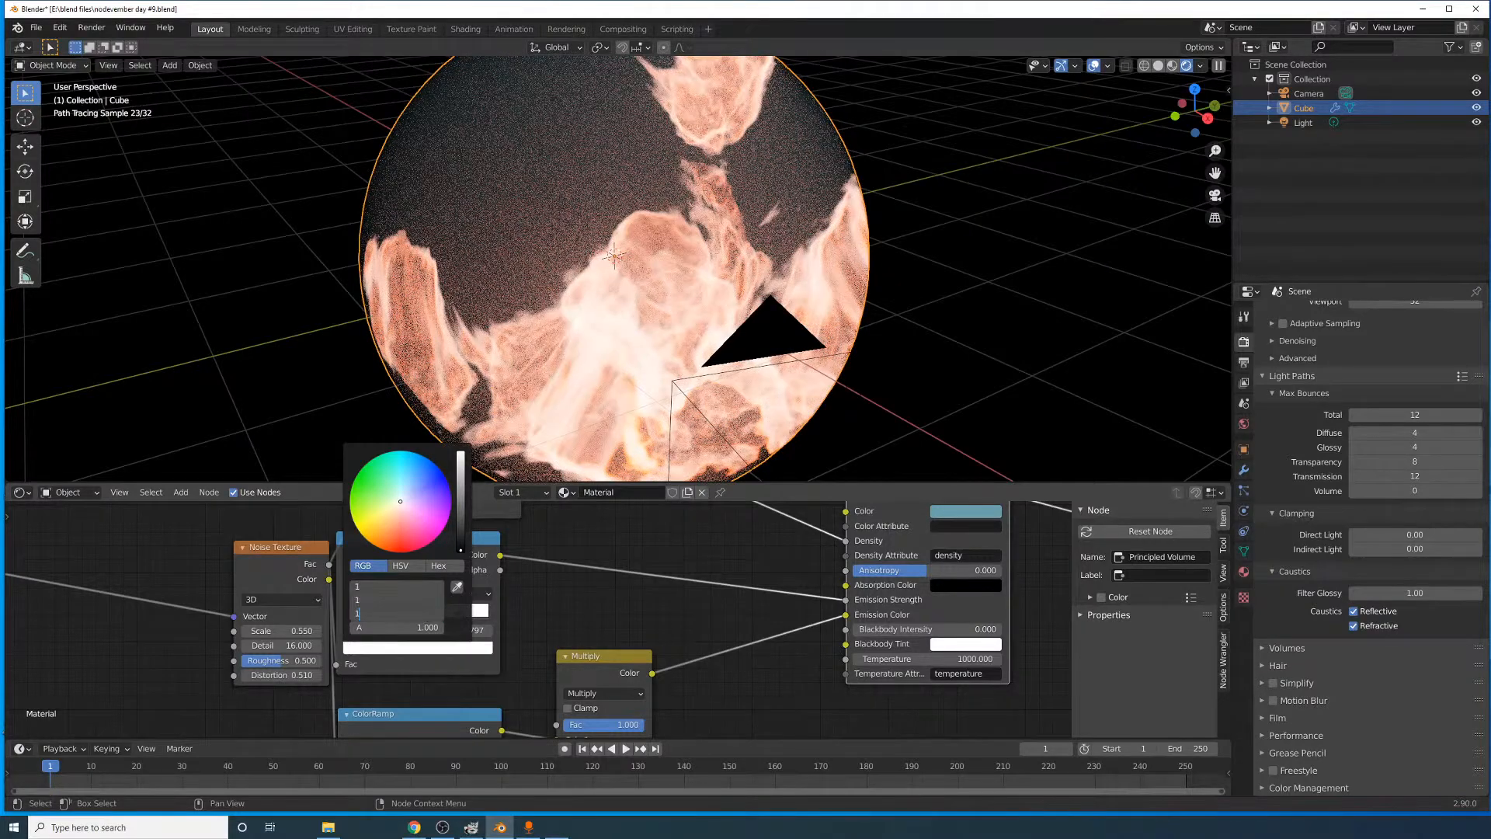
key("Return")
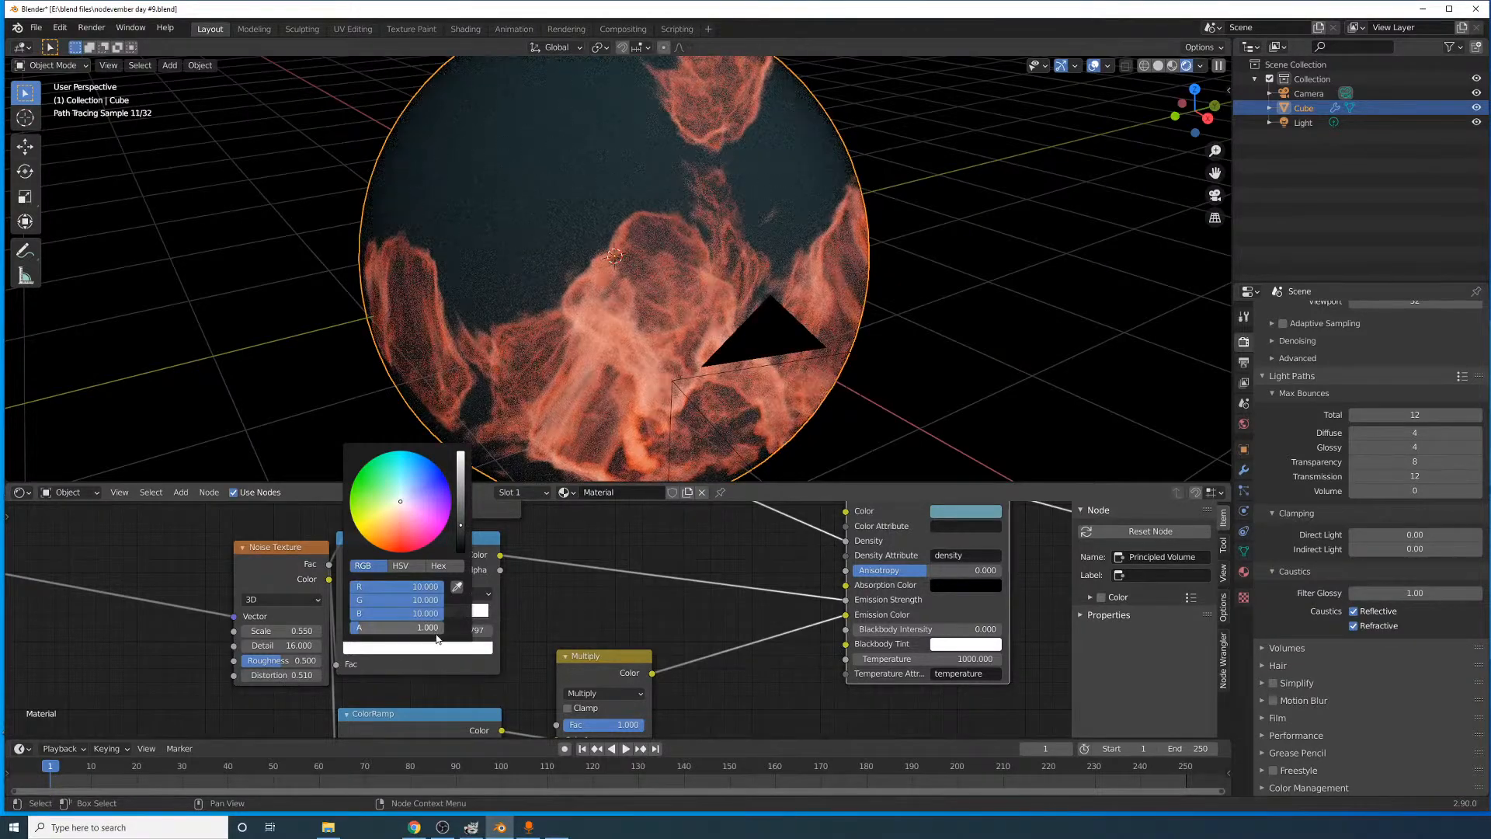
left_click_drag(426, 614, 426, 587)
type("50")
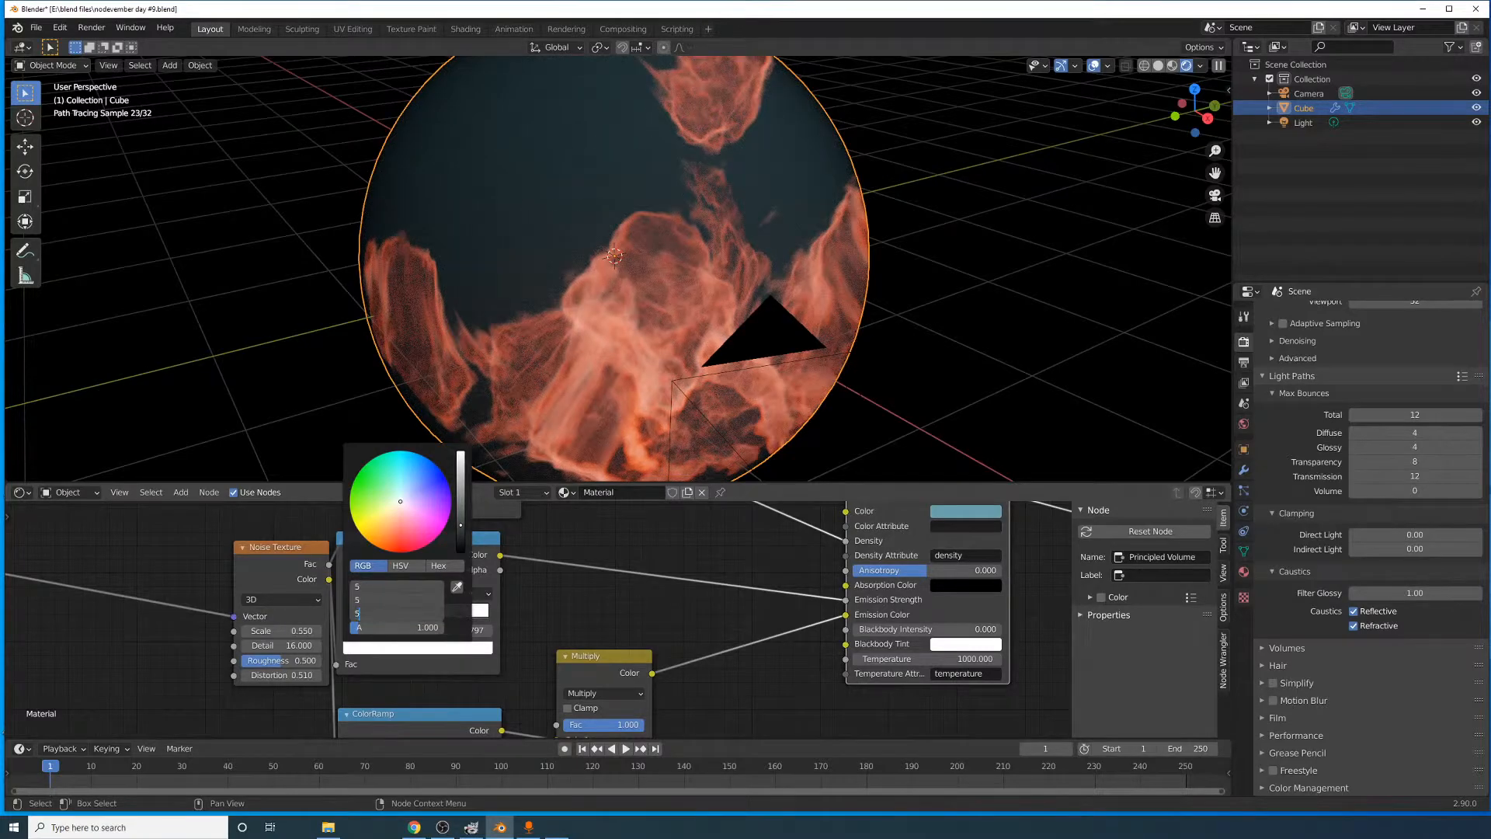
key("Return")
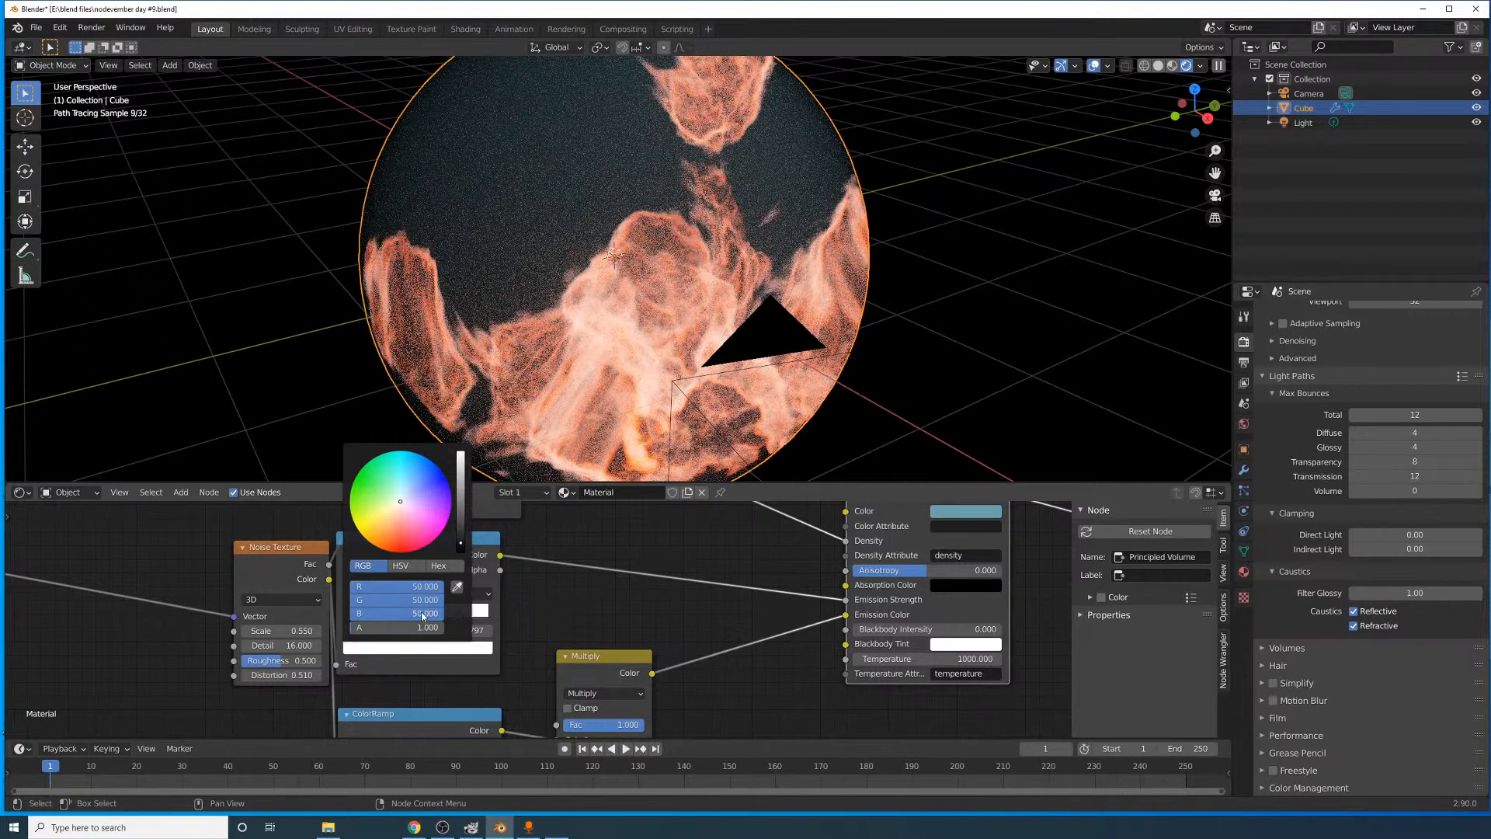
left_click_drag(426, 587, 428, 610)
type("25")
key("Return")
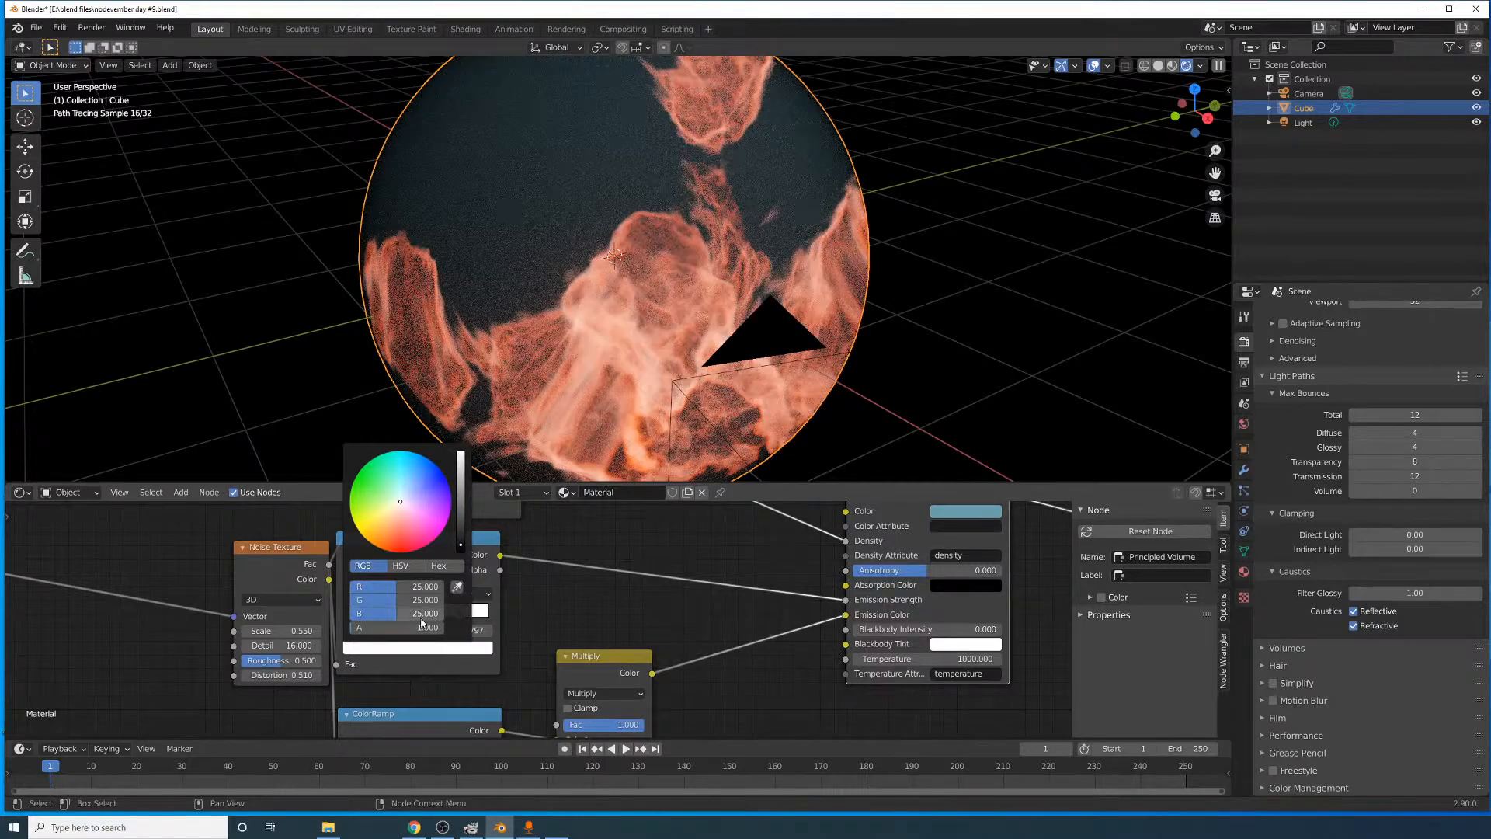
- Set the R, G and B values of the emission strength ColorRamp's white stop to 30
left_click_drag(420, 587, 421, 616)
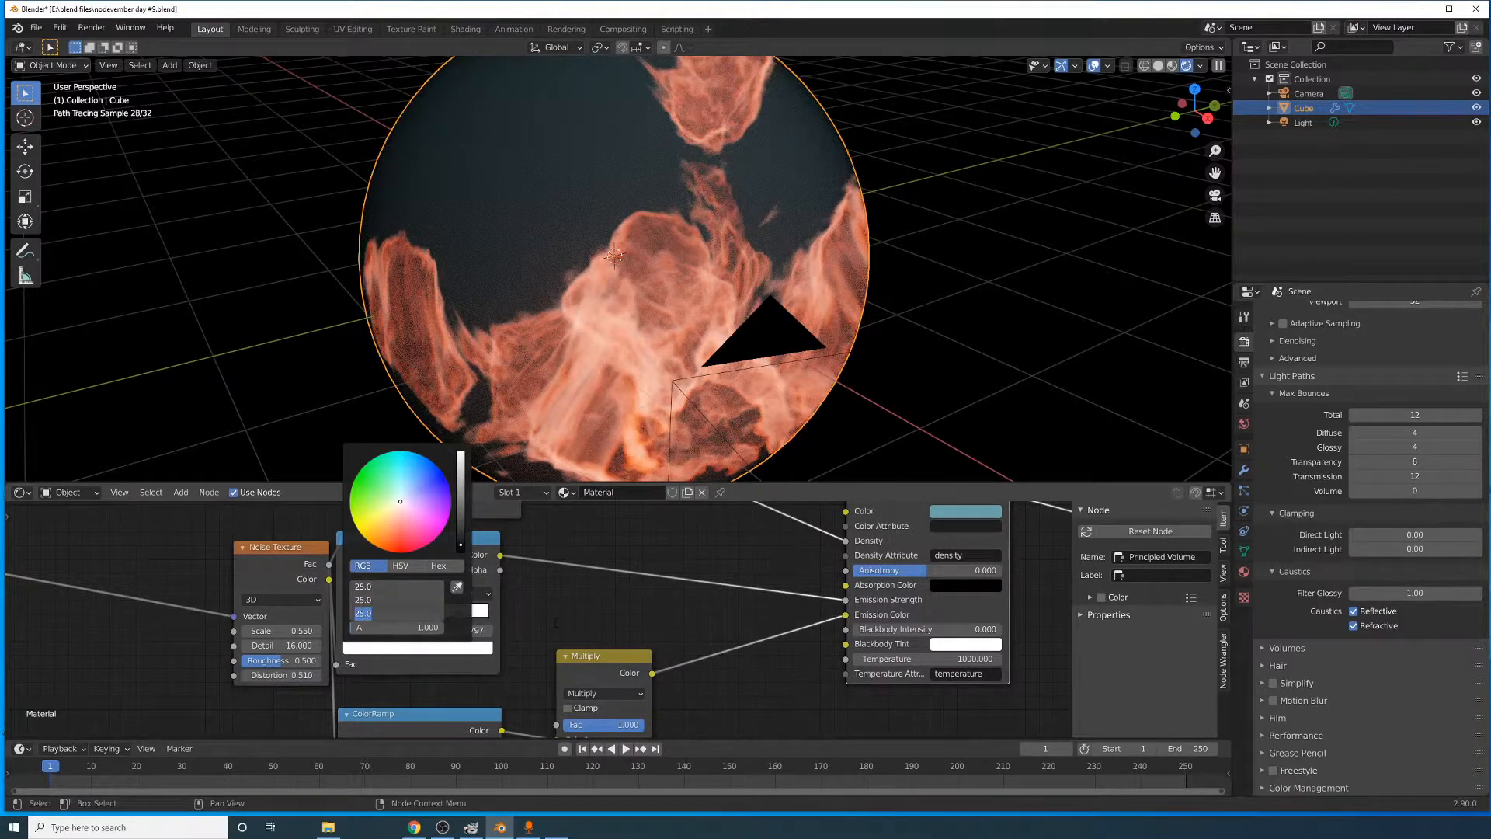
type("30")
key("Return")
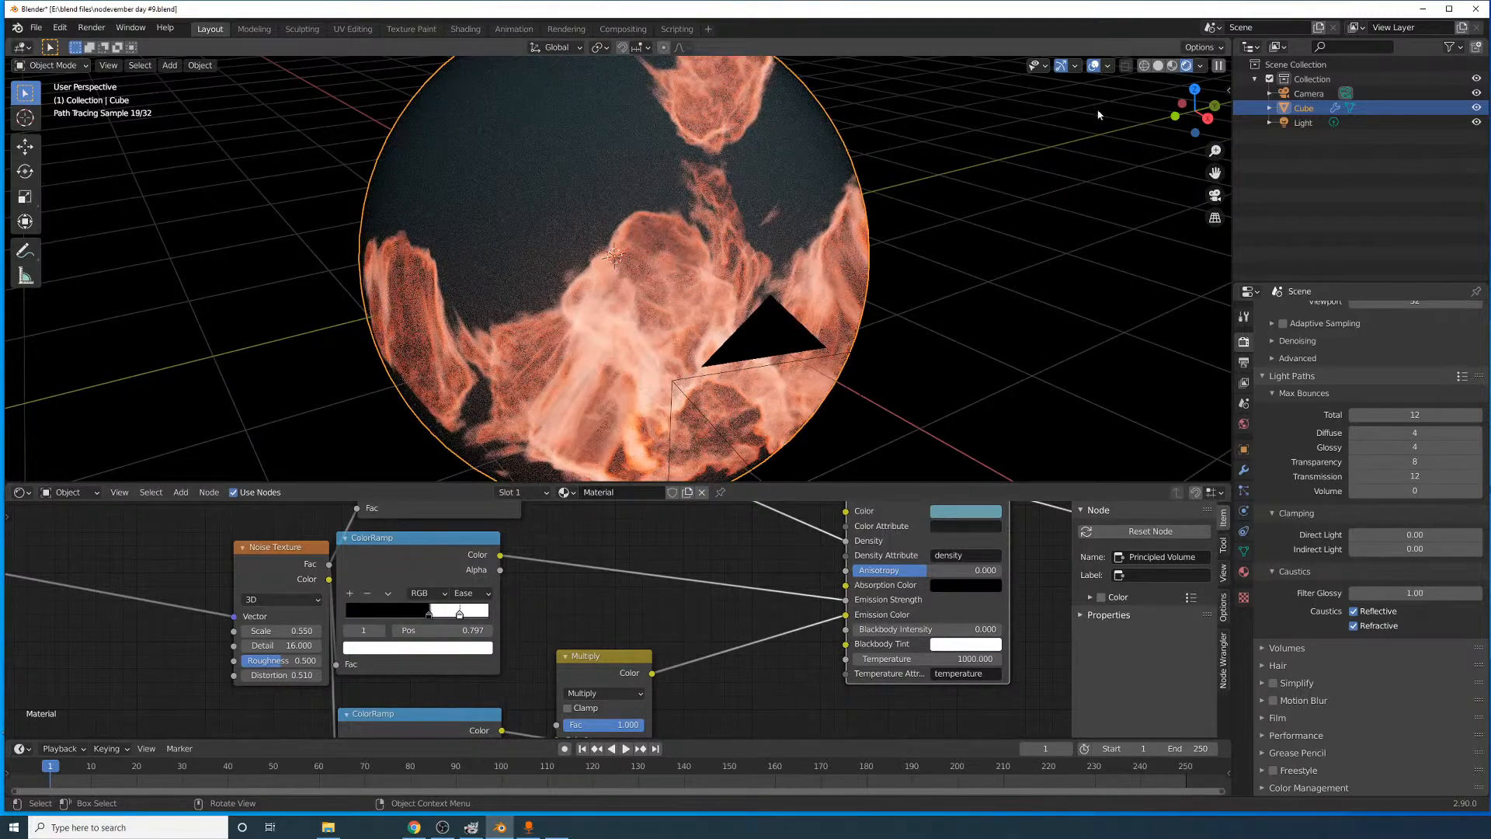
- Preview the rendered volume up close, return the viewport to solid shading and set the render samples to 50
left_click(1158, 65)
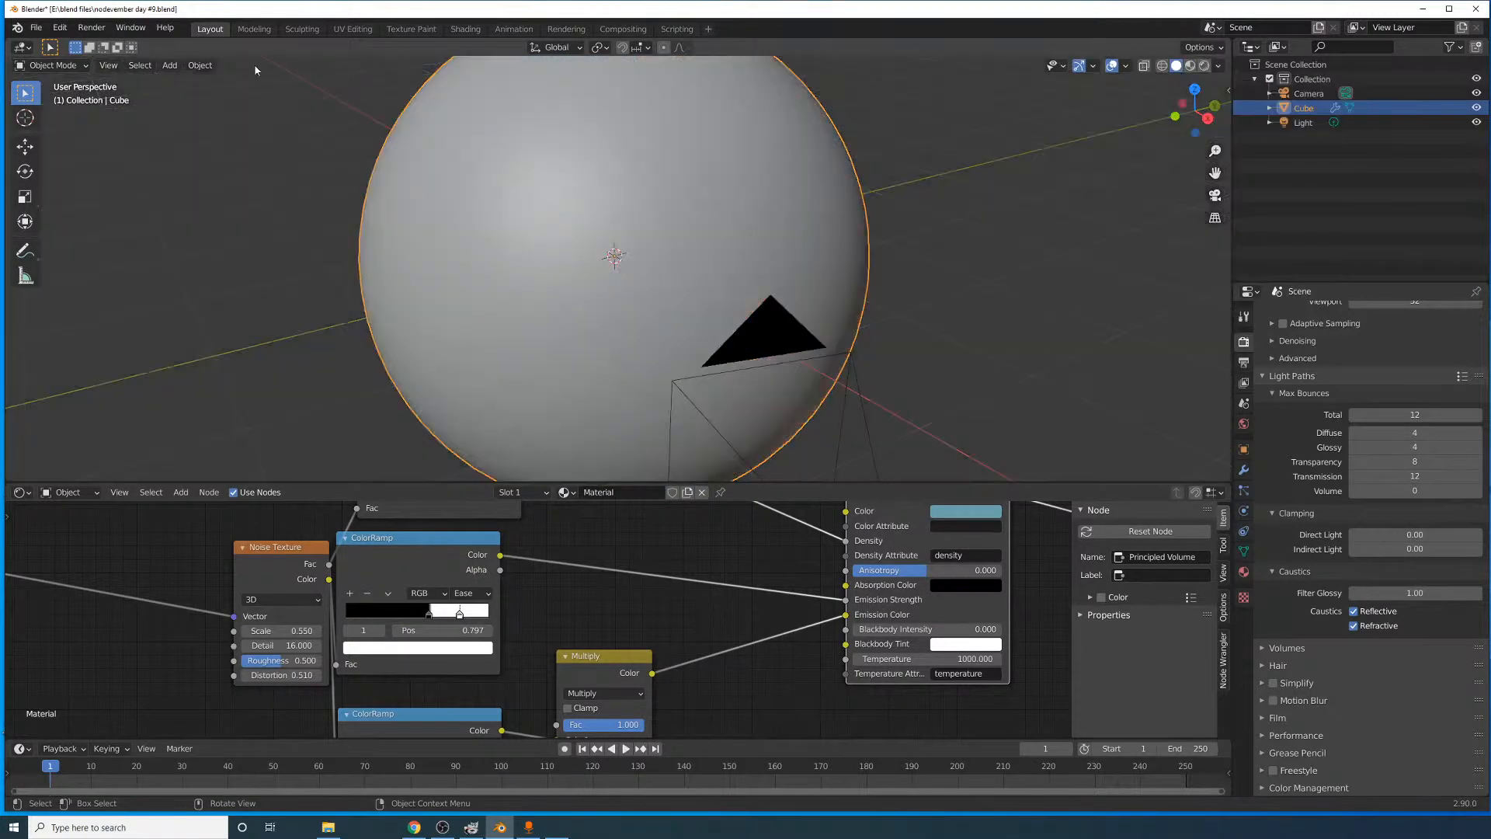
scroll(1382, 466, "up", 4)
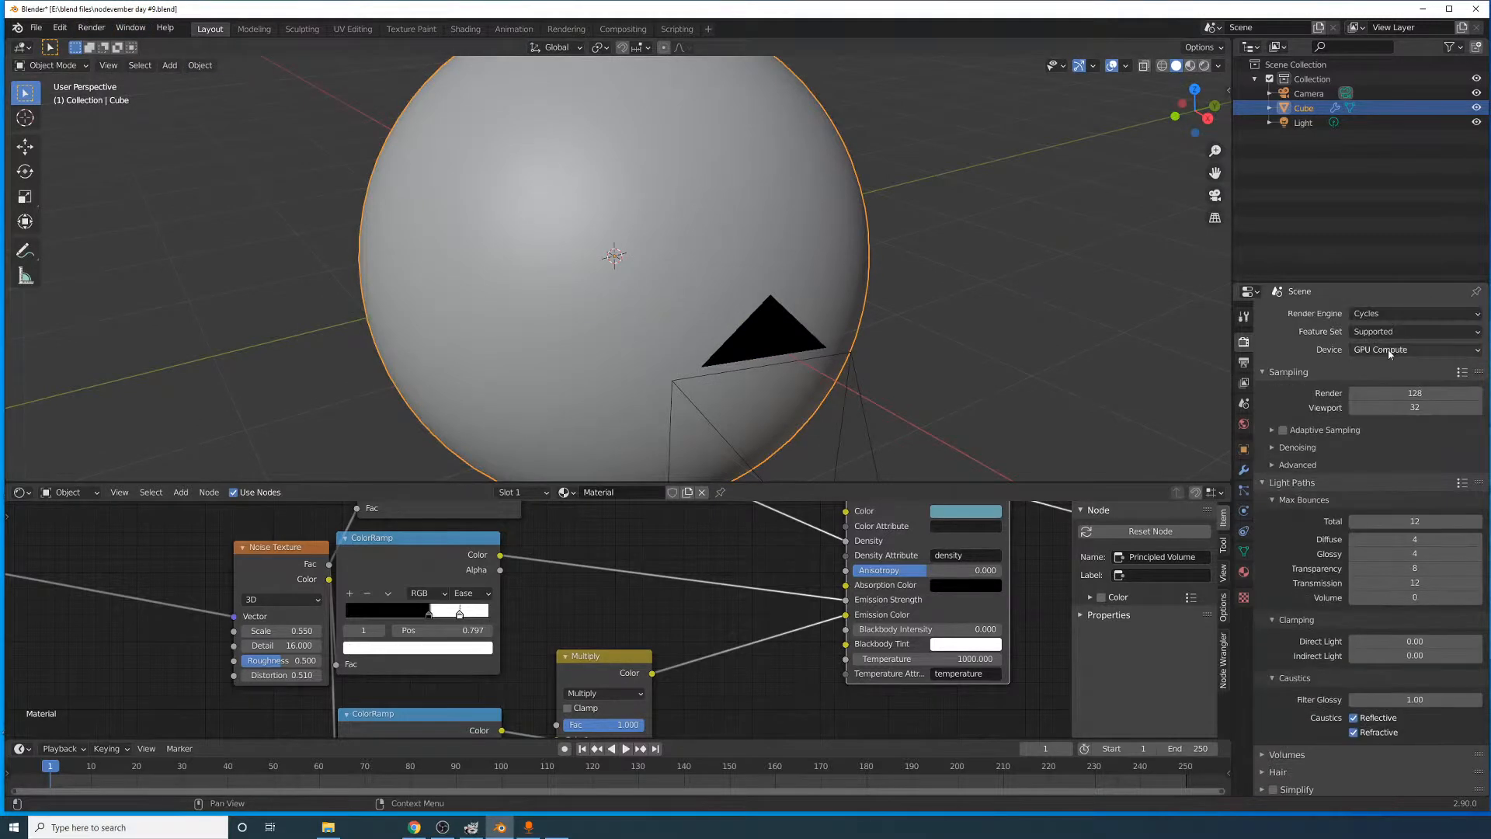
left_click(1406, 393)
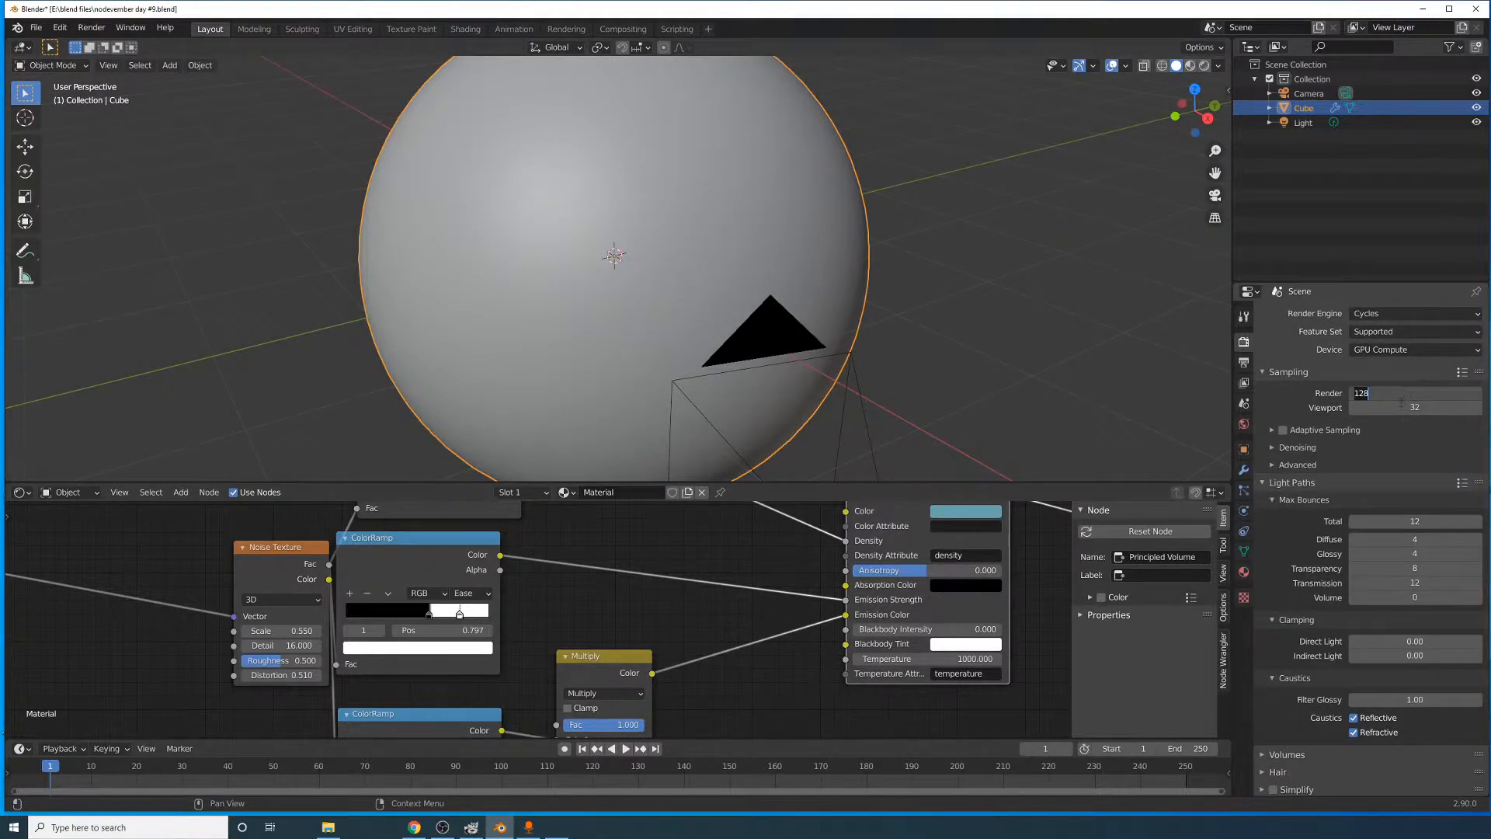
left_click(1204, 65)
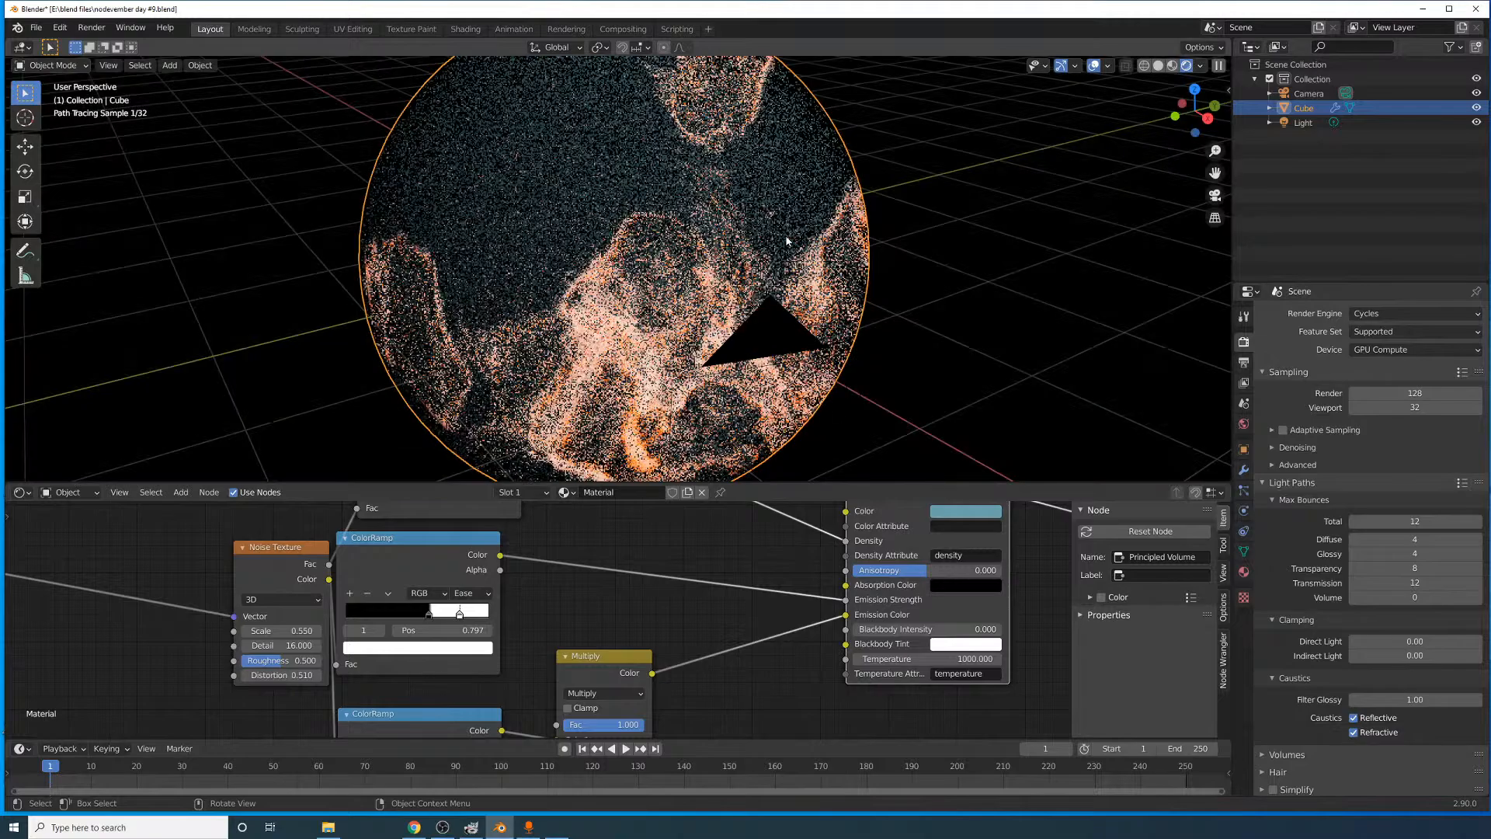
scroll(786, 240, "up", 2)
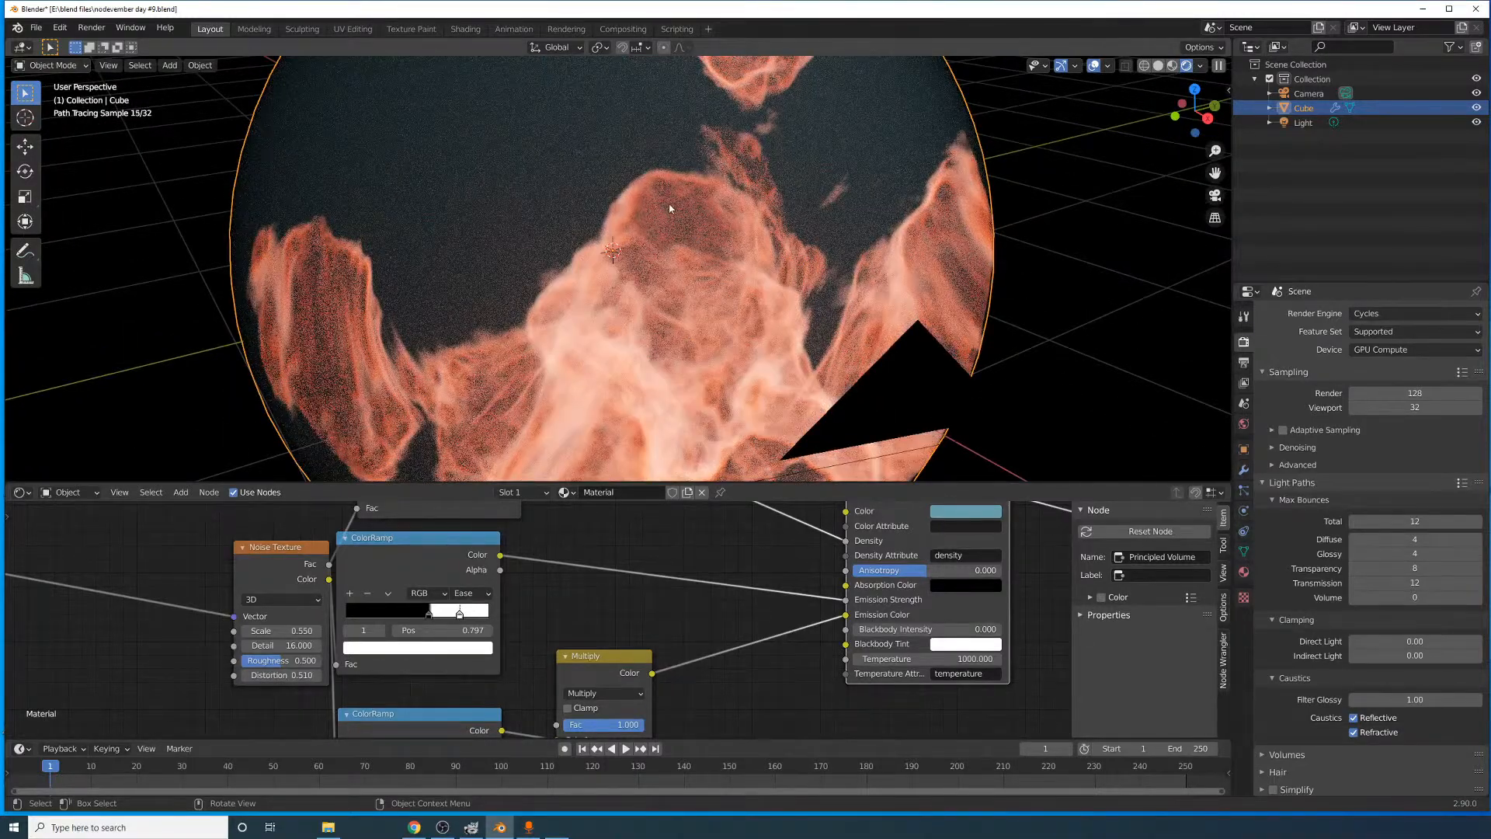
left_click(1159, 66)
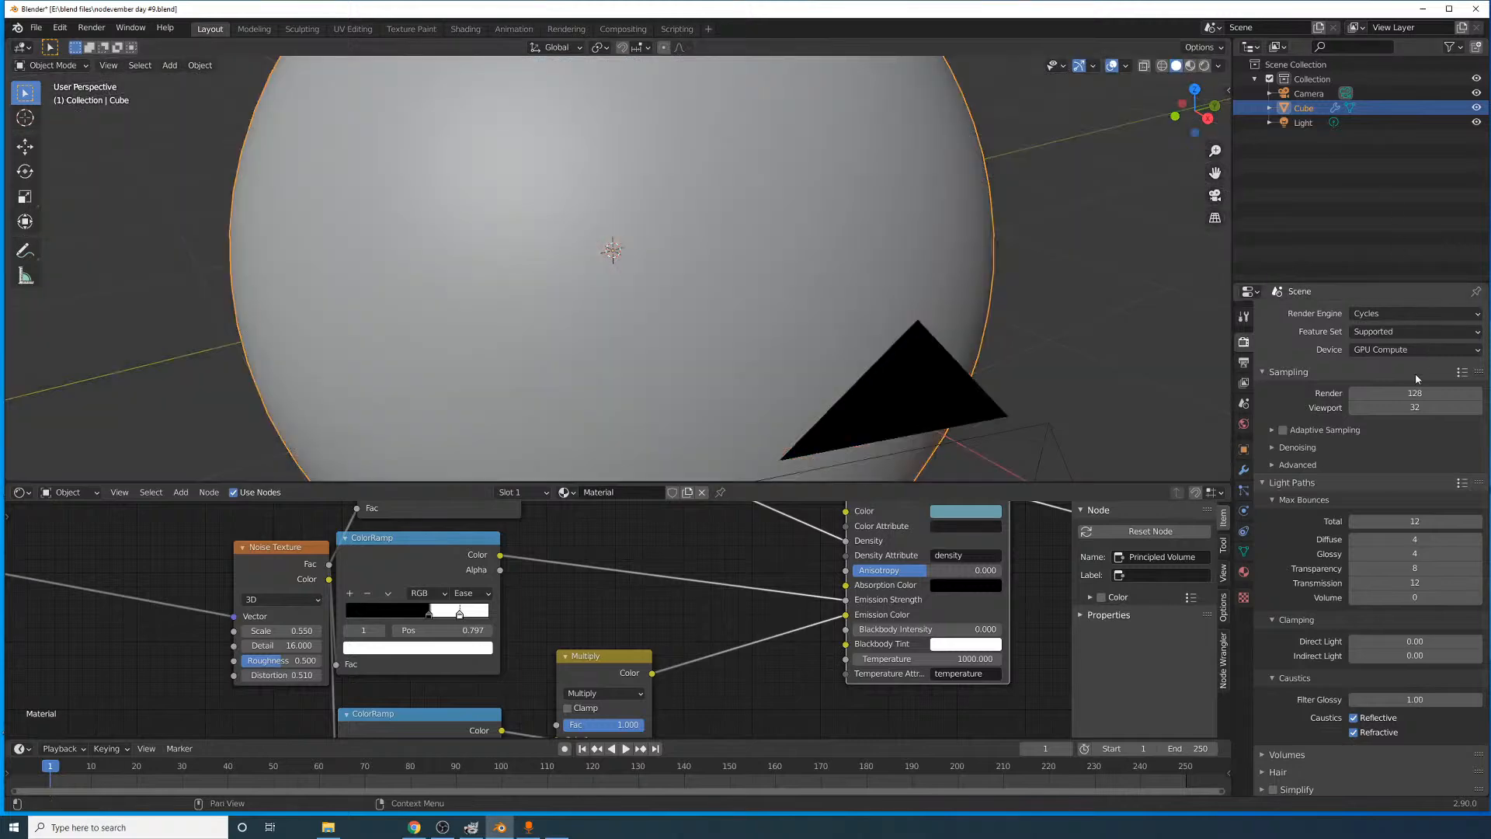
left_click(1415, 392)
type("50")
key("Return")
- Set the render performance tile size to 256 px in both X and Y
scroll(1384, 498, "down", 4)
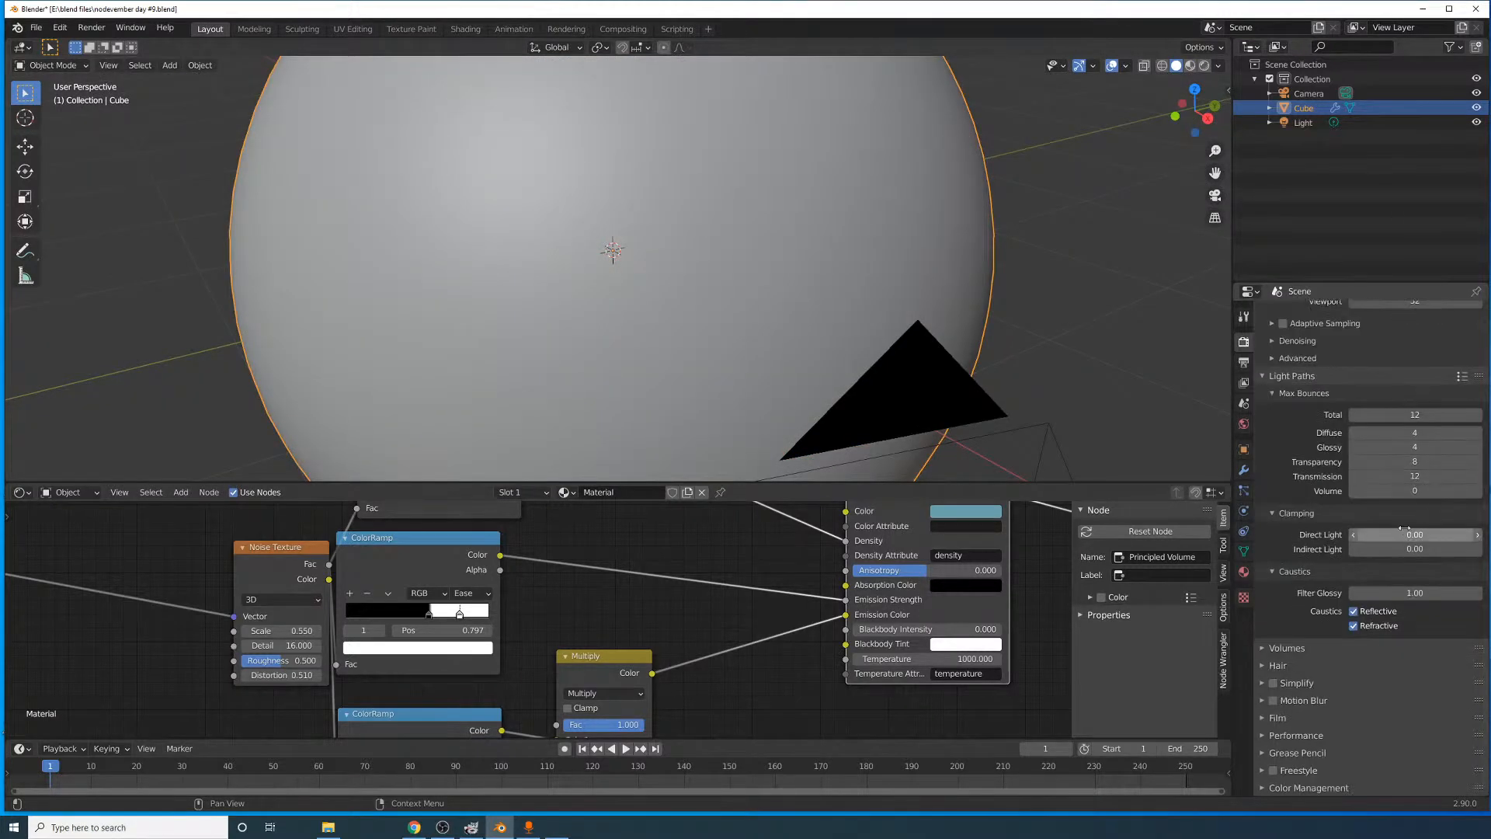
left_click(1299, 684)
scroll(1336, 692, "down", 5)
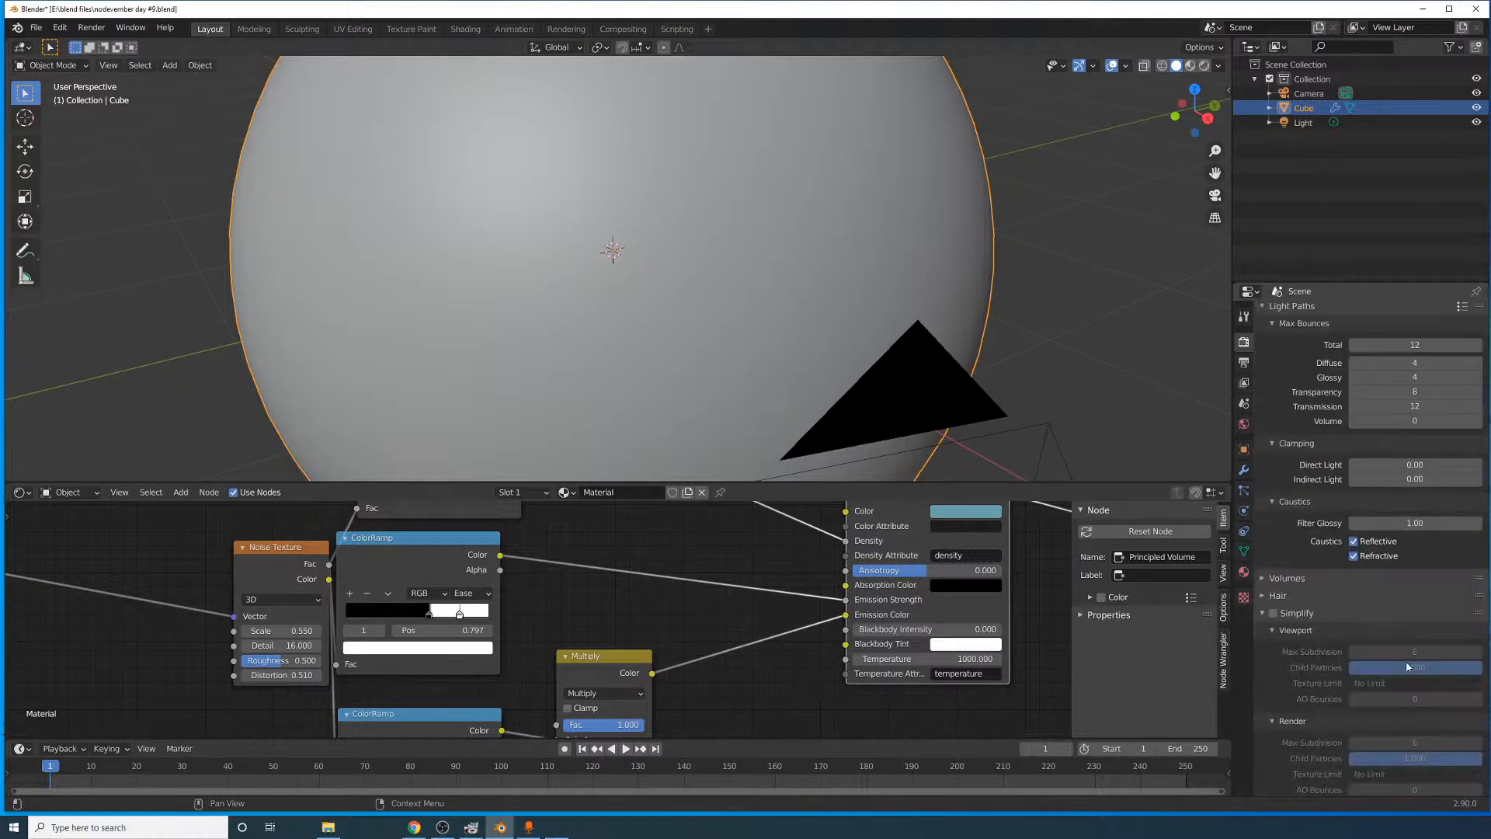
left_click(1310, 700)
scroll(1313, 707, "down", 3)
left_click(1312, 740)
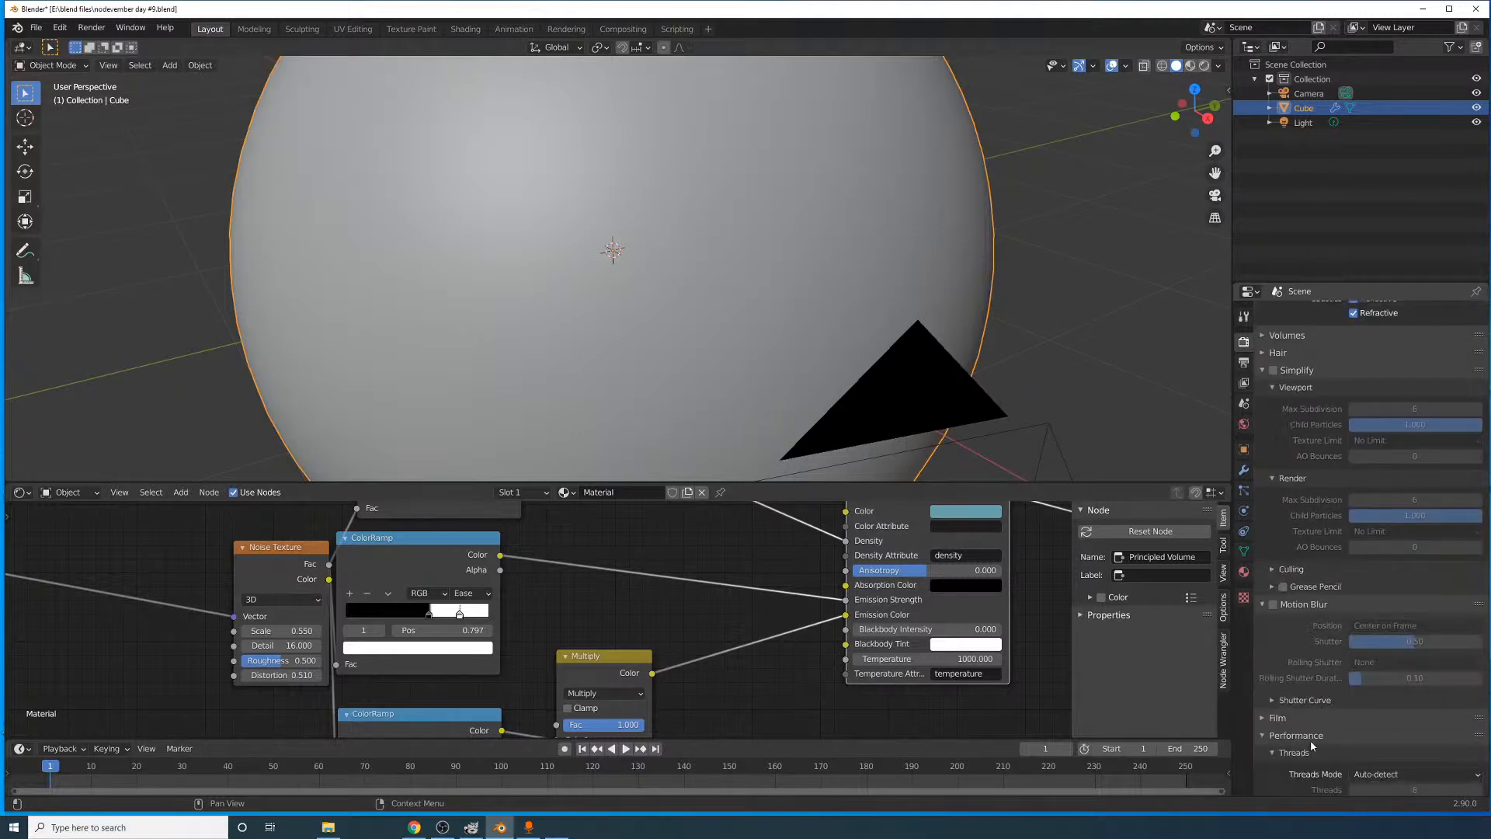
scroll(1352, 738, "down", 7)
left_click_drag(1427, 615, 1427, 601)
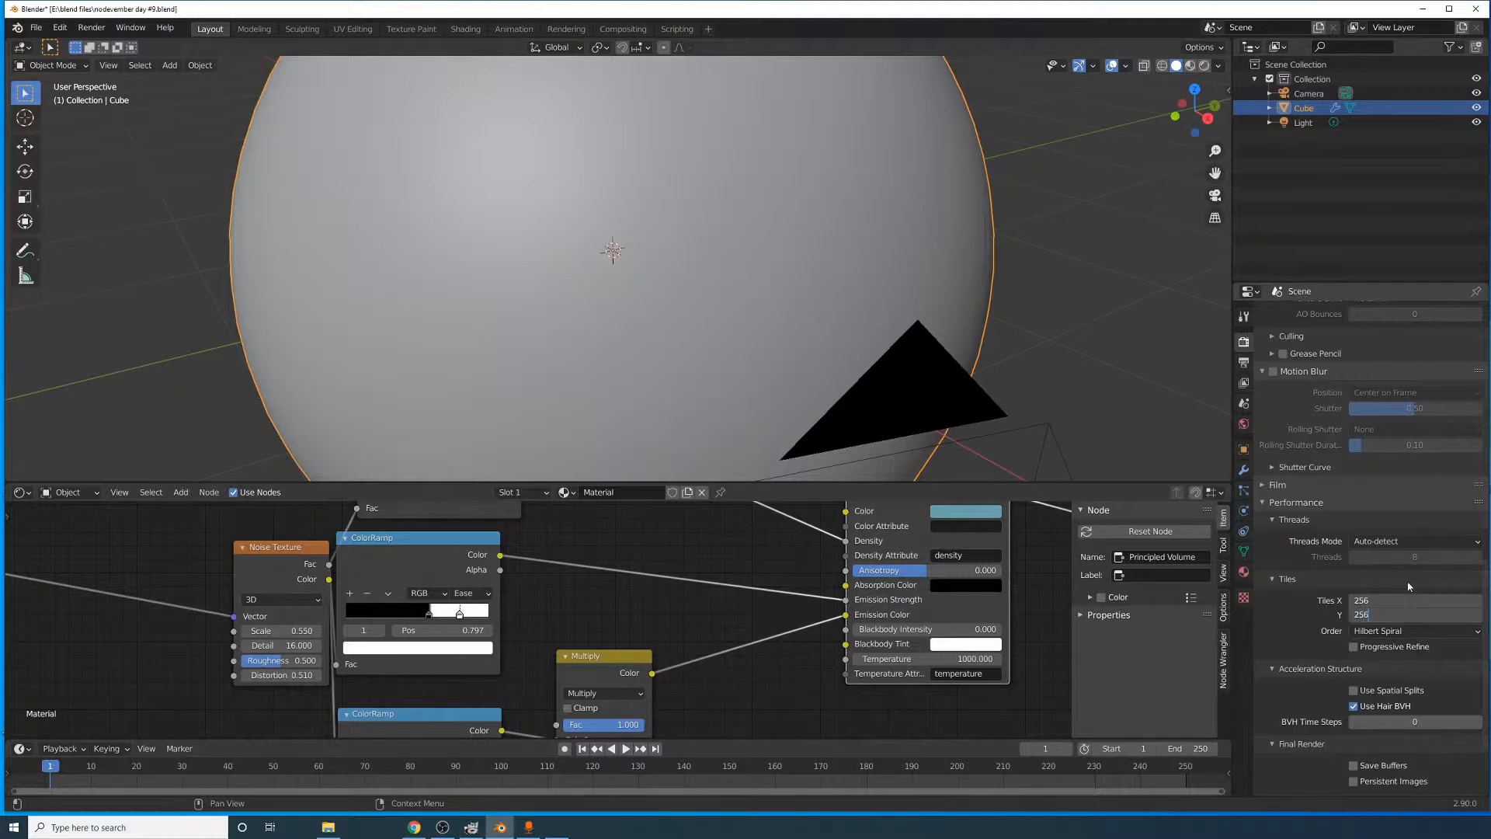
key("Return")
- Render the image, inspect the whole result and close the render window
left_click(91, 28)
left_click(105, 44)
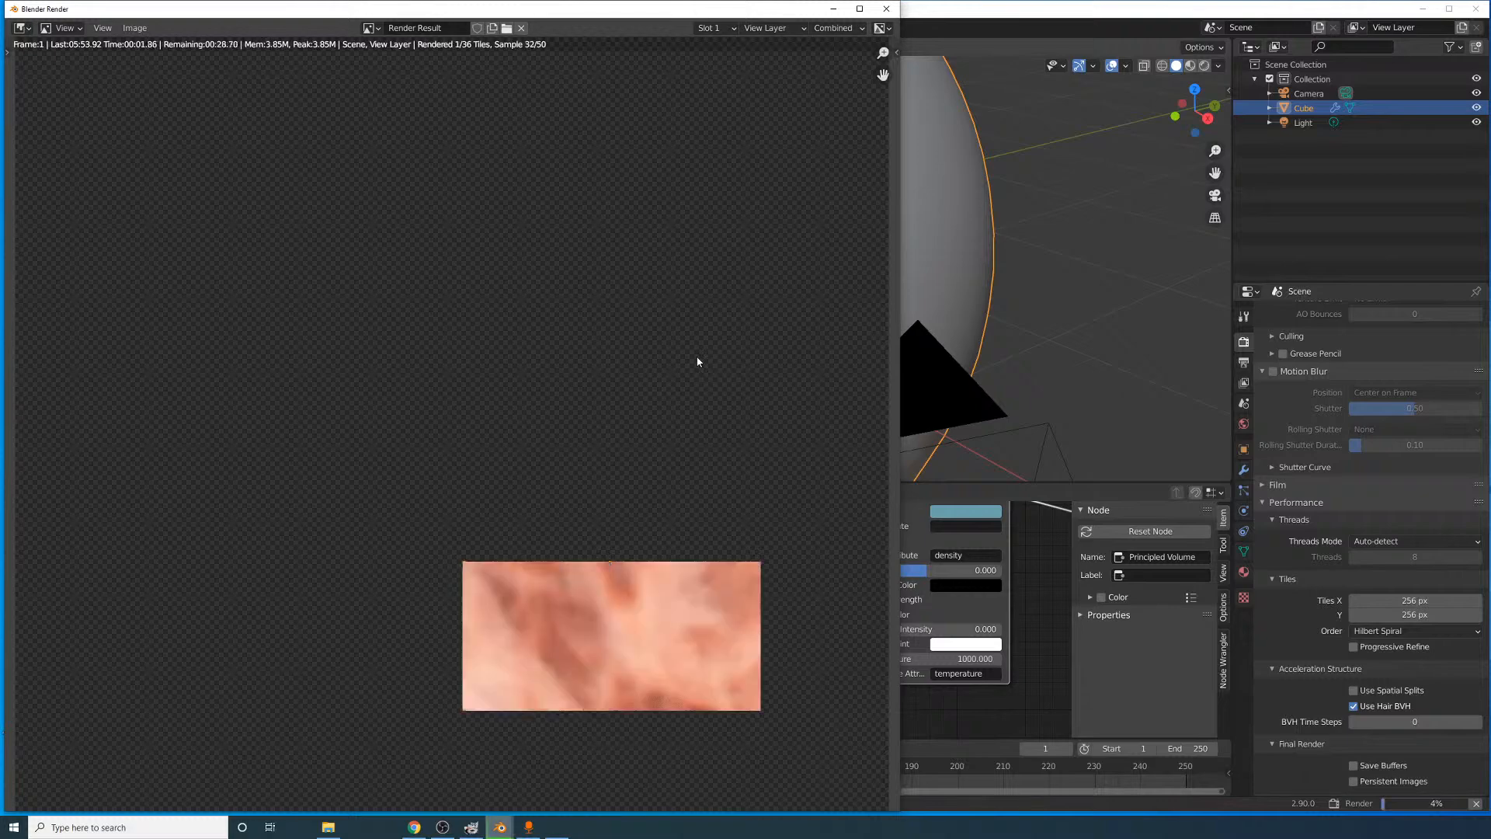
scroll(701, 368, "down", 2)
scroll(700, 375, "up", 2)
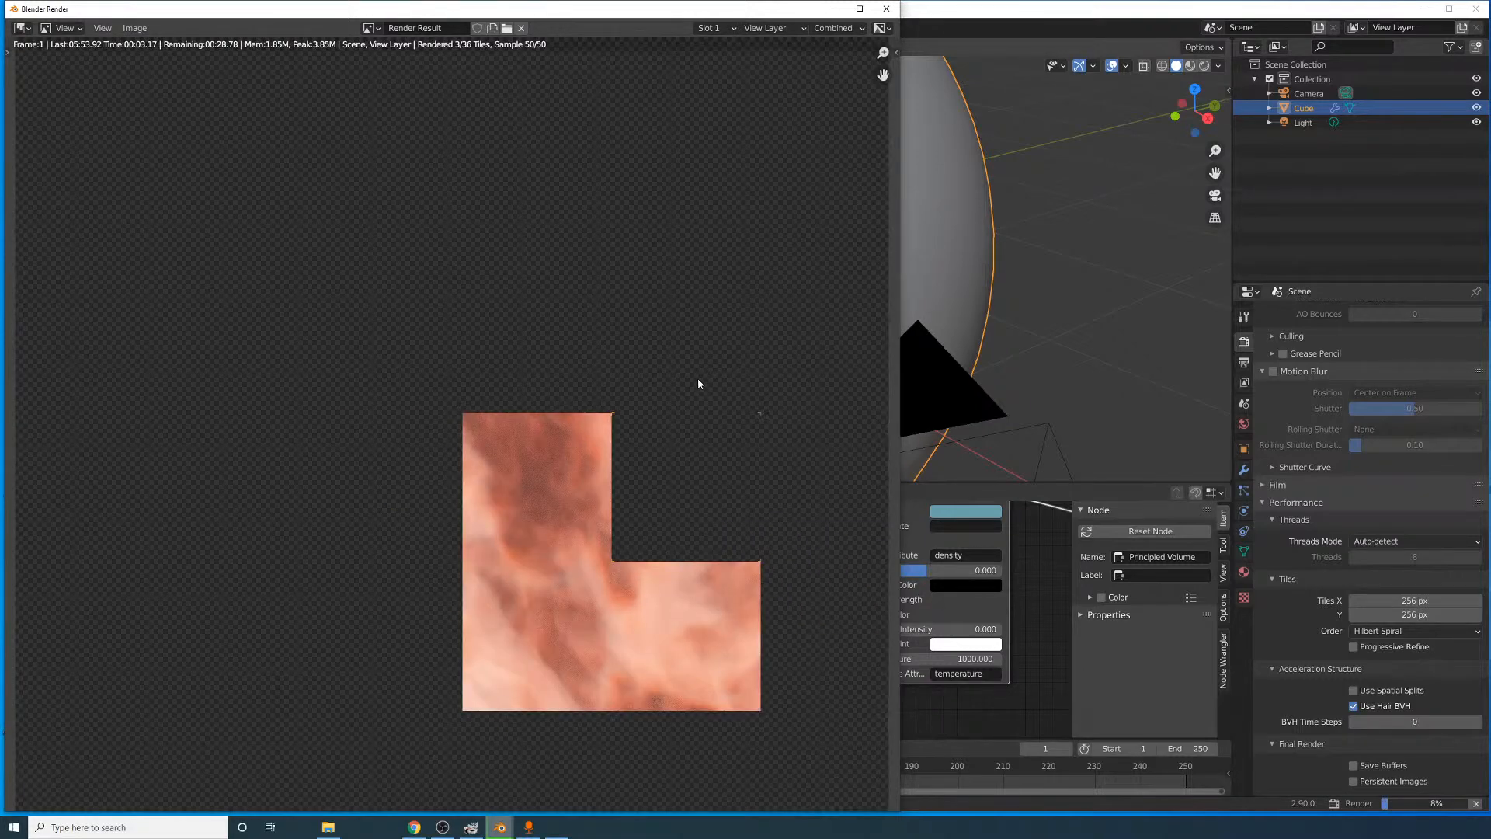
scroll(698, 379, "down", 1)
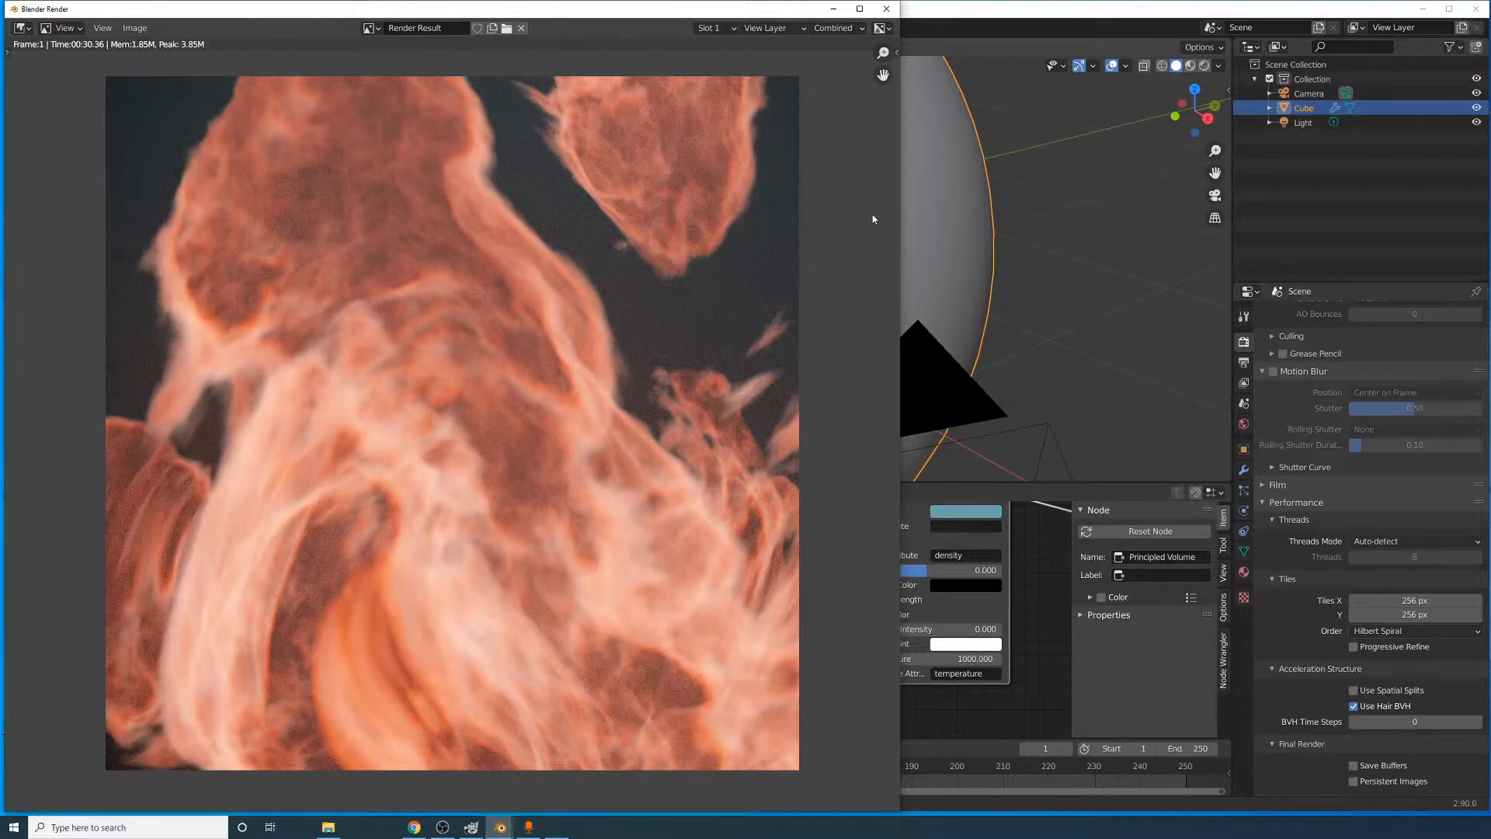
left_click(886, 9)
- Turn the 3D viewport area into the Compositor, enlarge it downward and enable Use Nodes
left_click(55, 68)
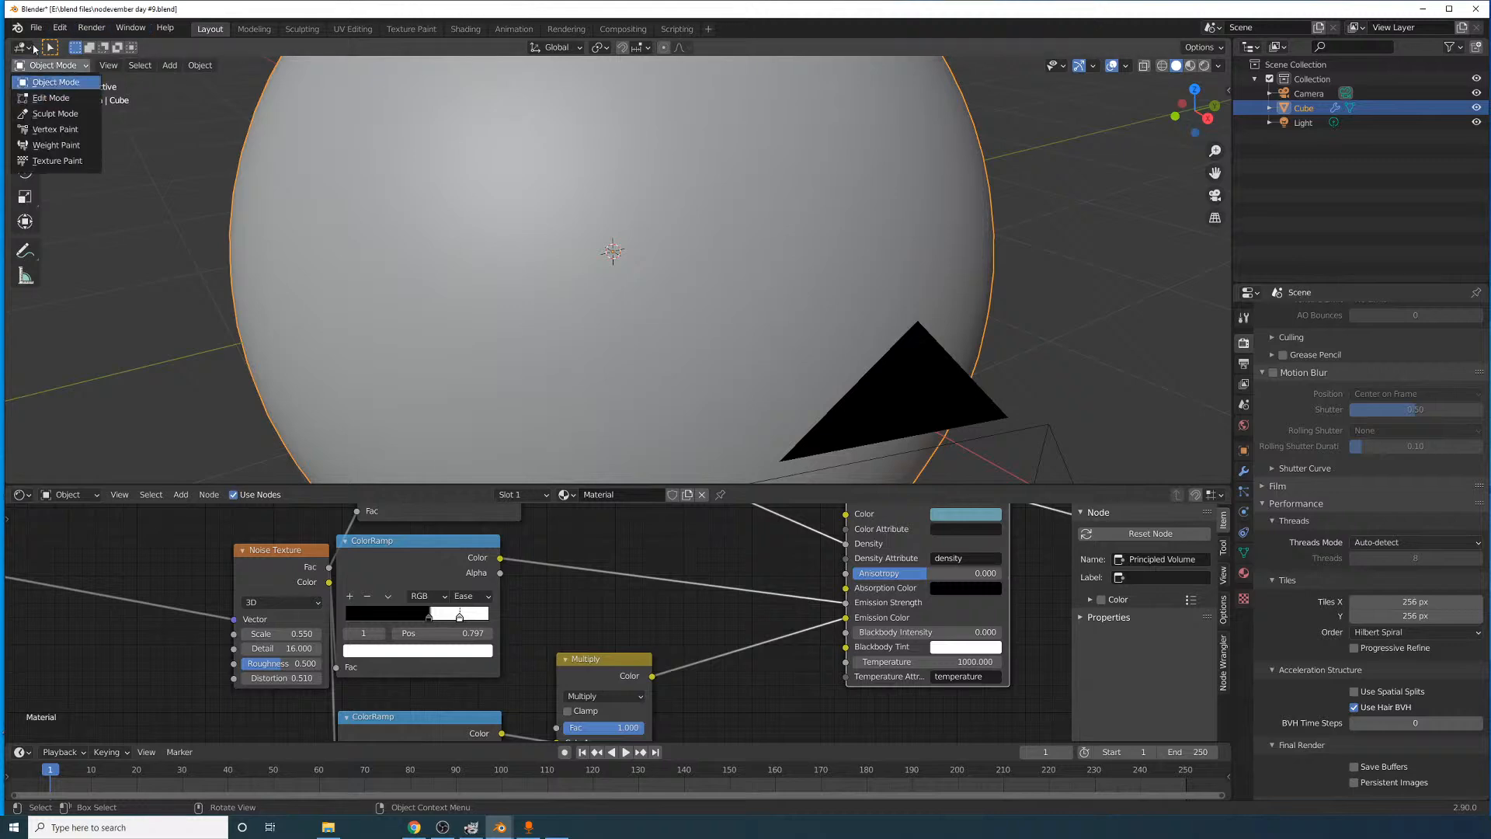
left_click(29, 48)
left_click(47, 153)
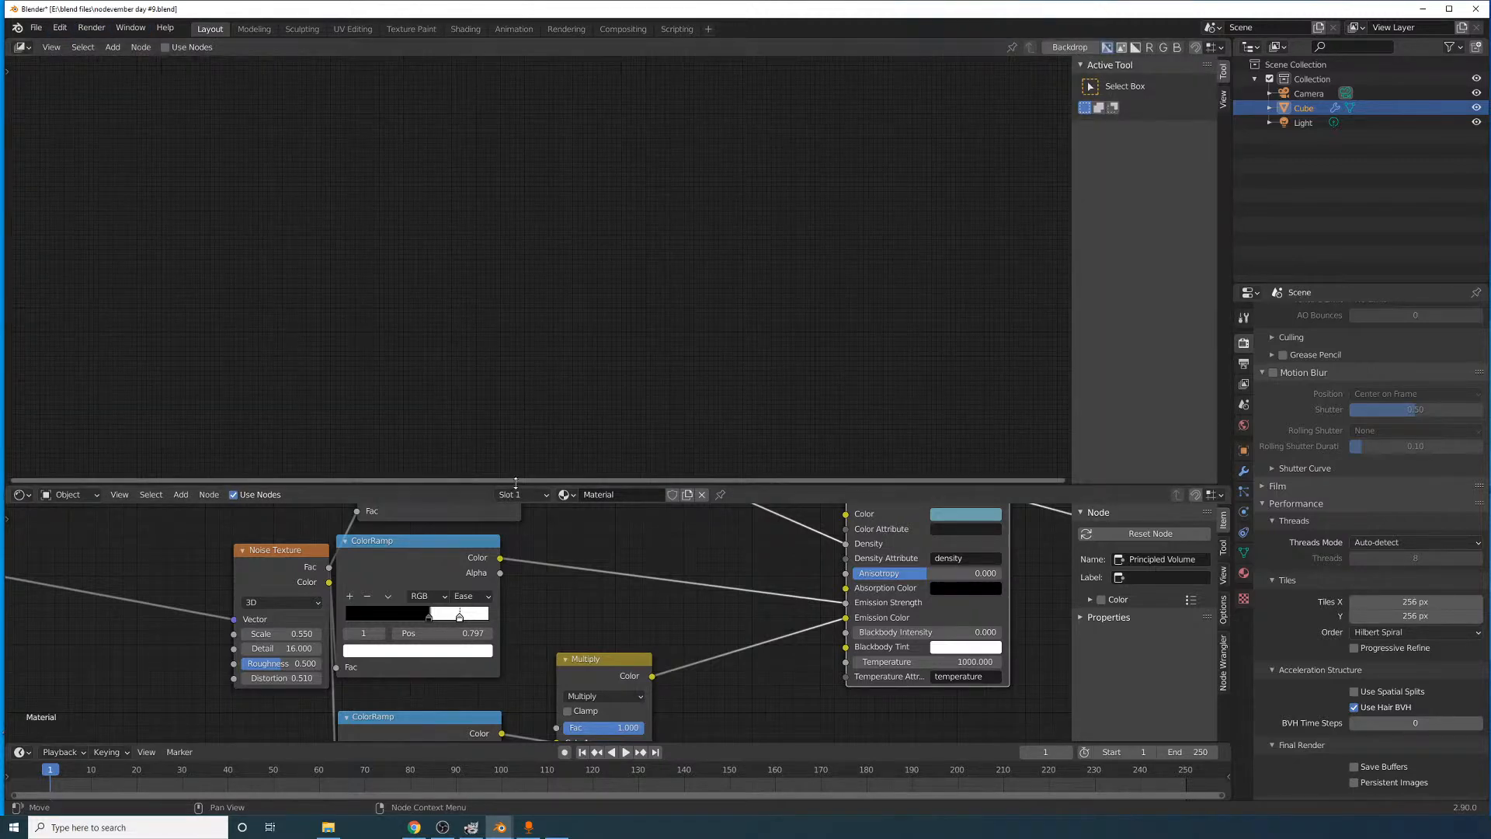
left_click_drag(517, 486, 519, 561)
left_click(173, 51)
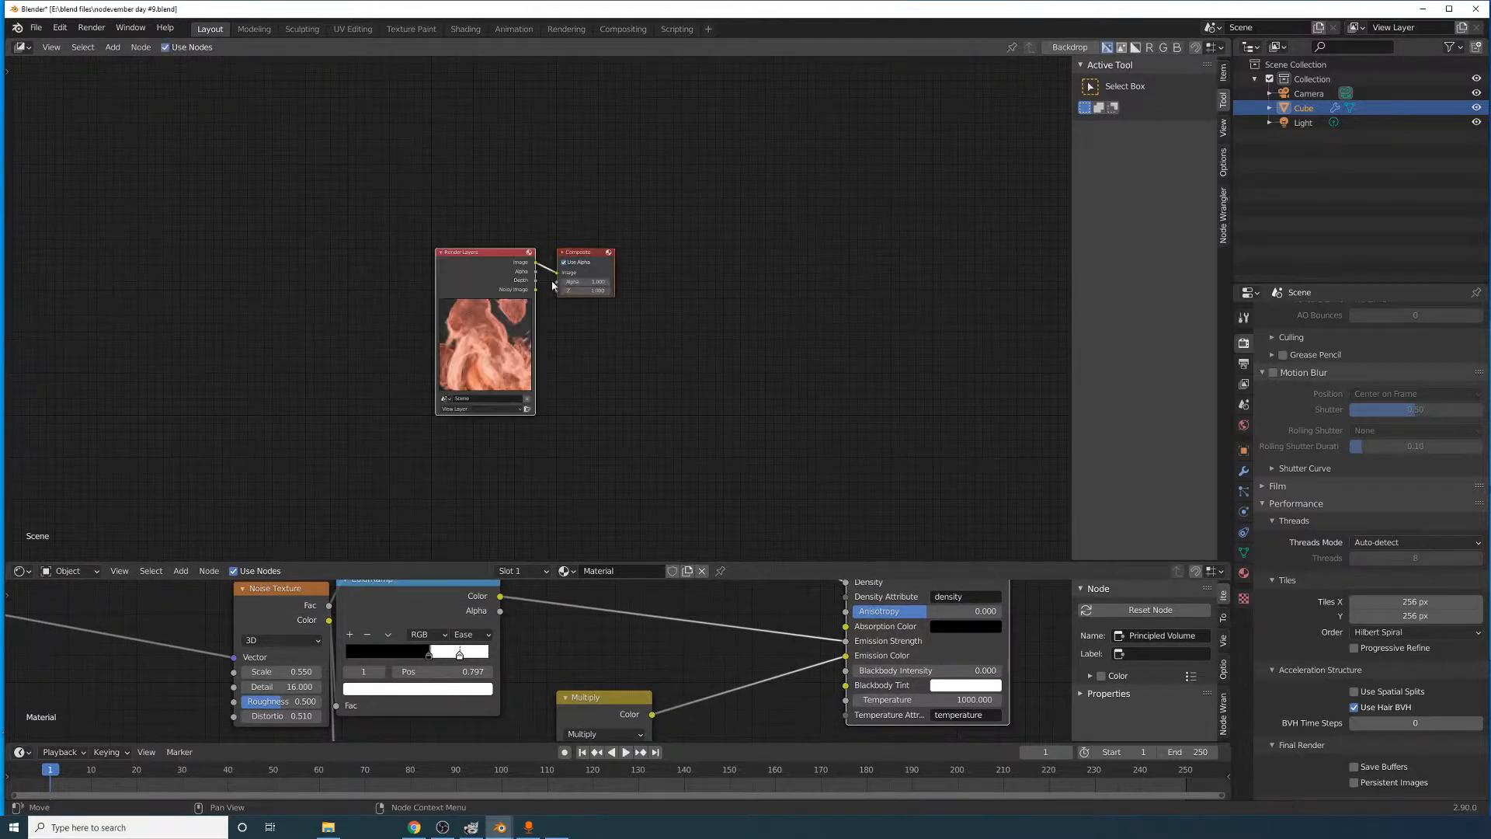
- Connect a Viewer node to the Render Layers image, enable the backdrop and move the Composite node away to make room
scroll(544, 281, "up", 6)
left_click(508, 266, "ctrl+shift")
left_click_drag(654, 180, 647, 150)
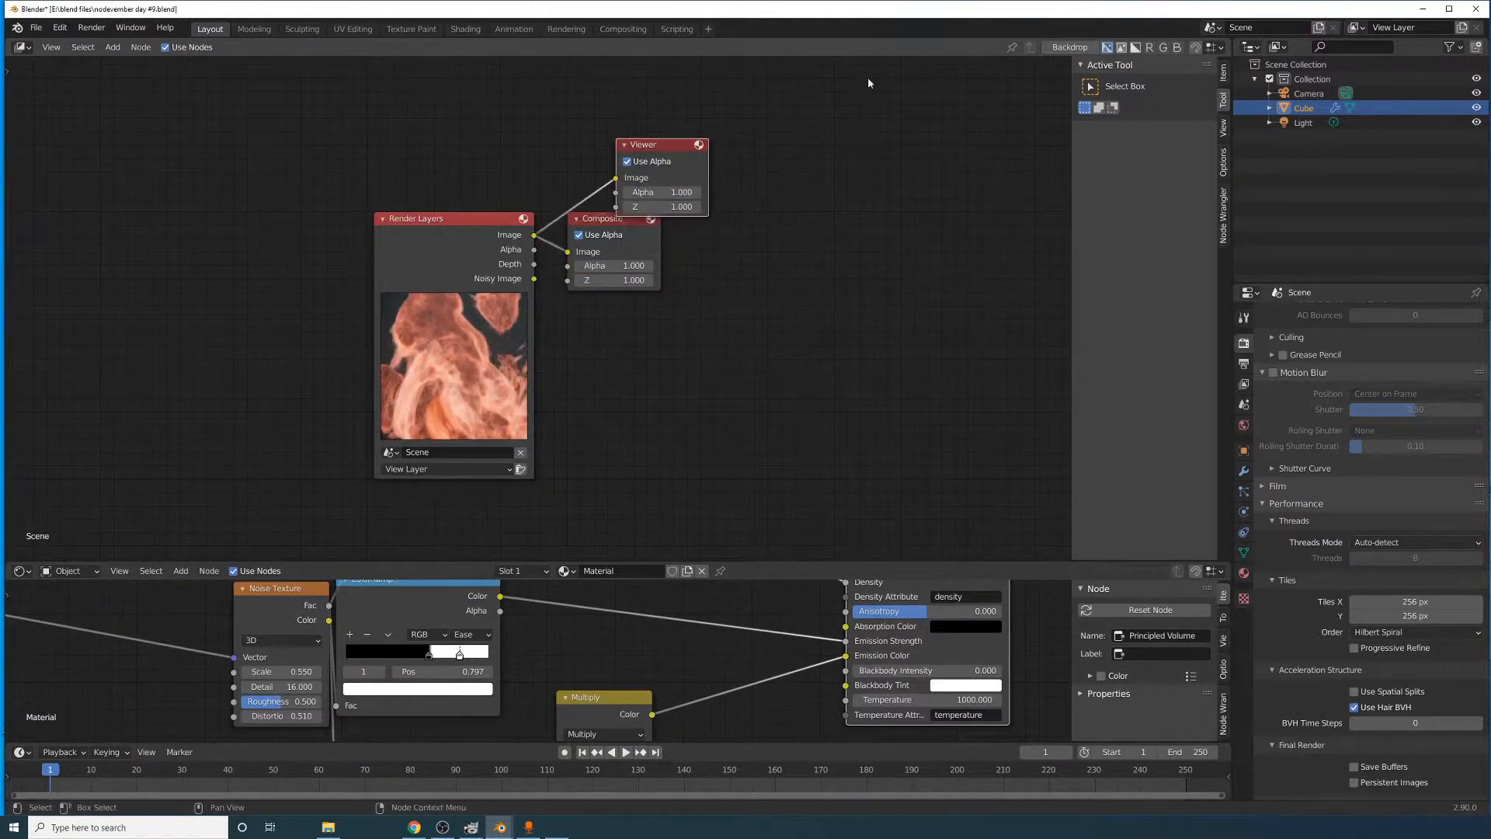
left_click(1070, 46)
left_click_drag(615, 226, 924, 376)
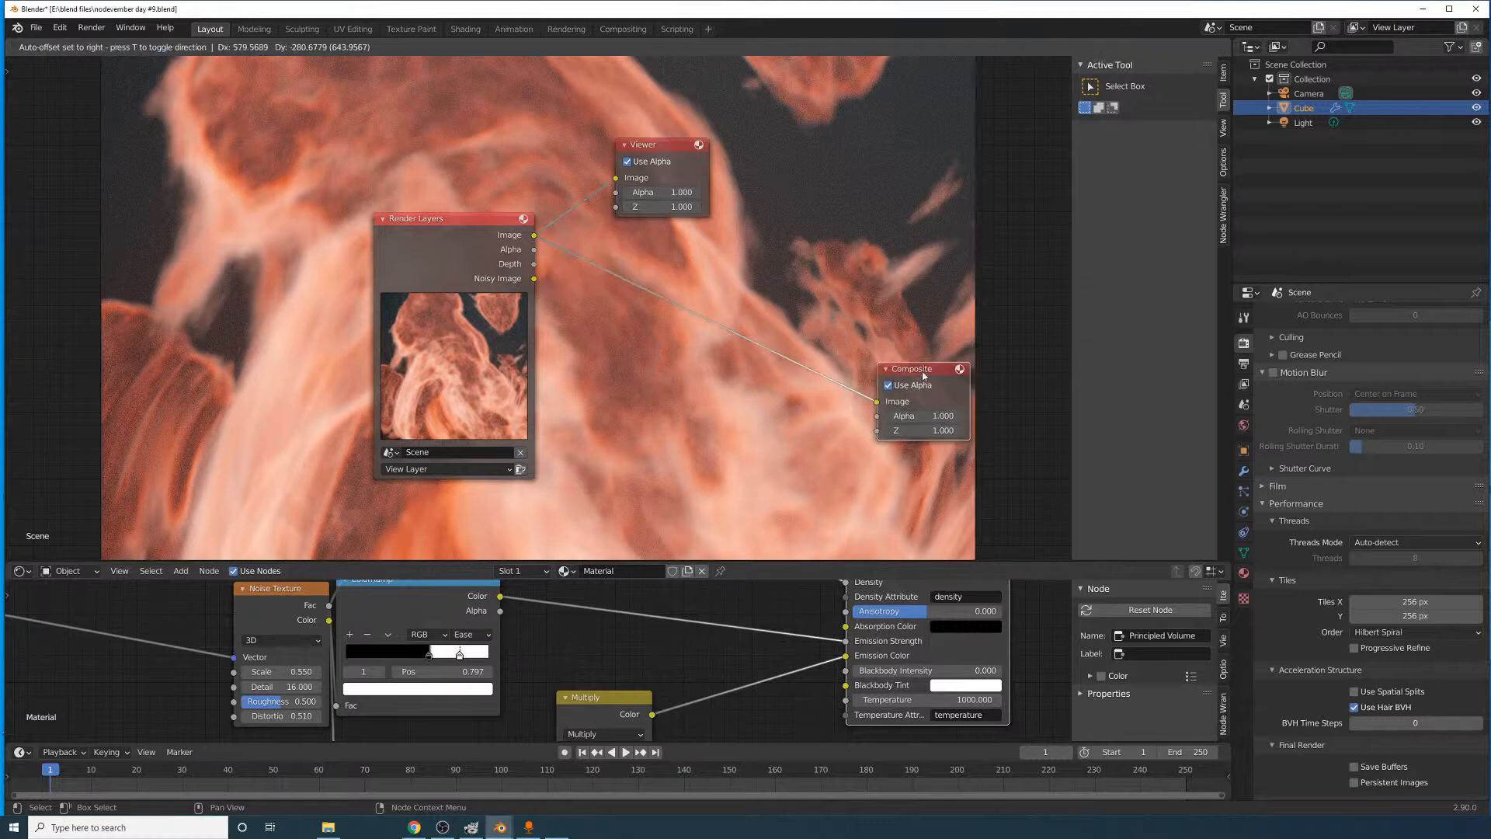
- Insert a Color Balance node on the link between the Render Layers and Composite nodes
left_click(115, 47)
left_click(125, 64)
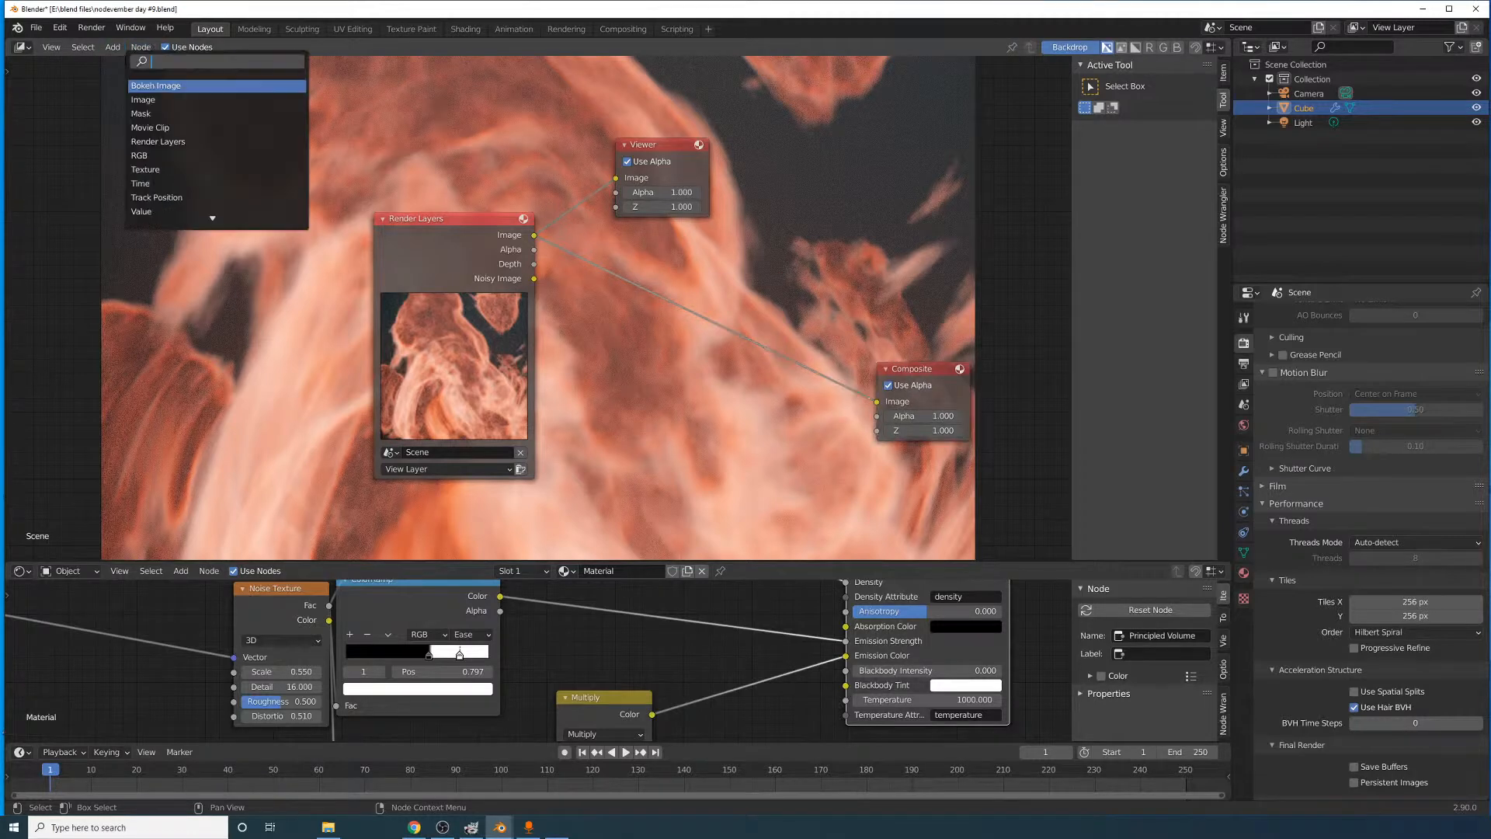
type("color")
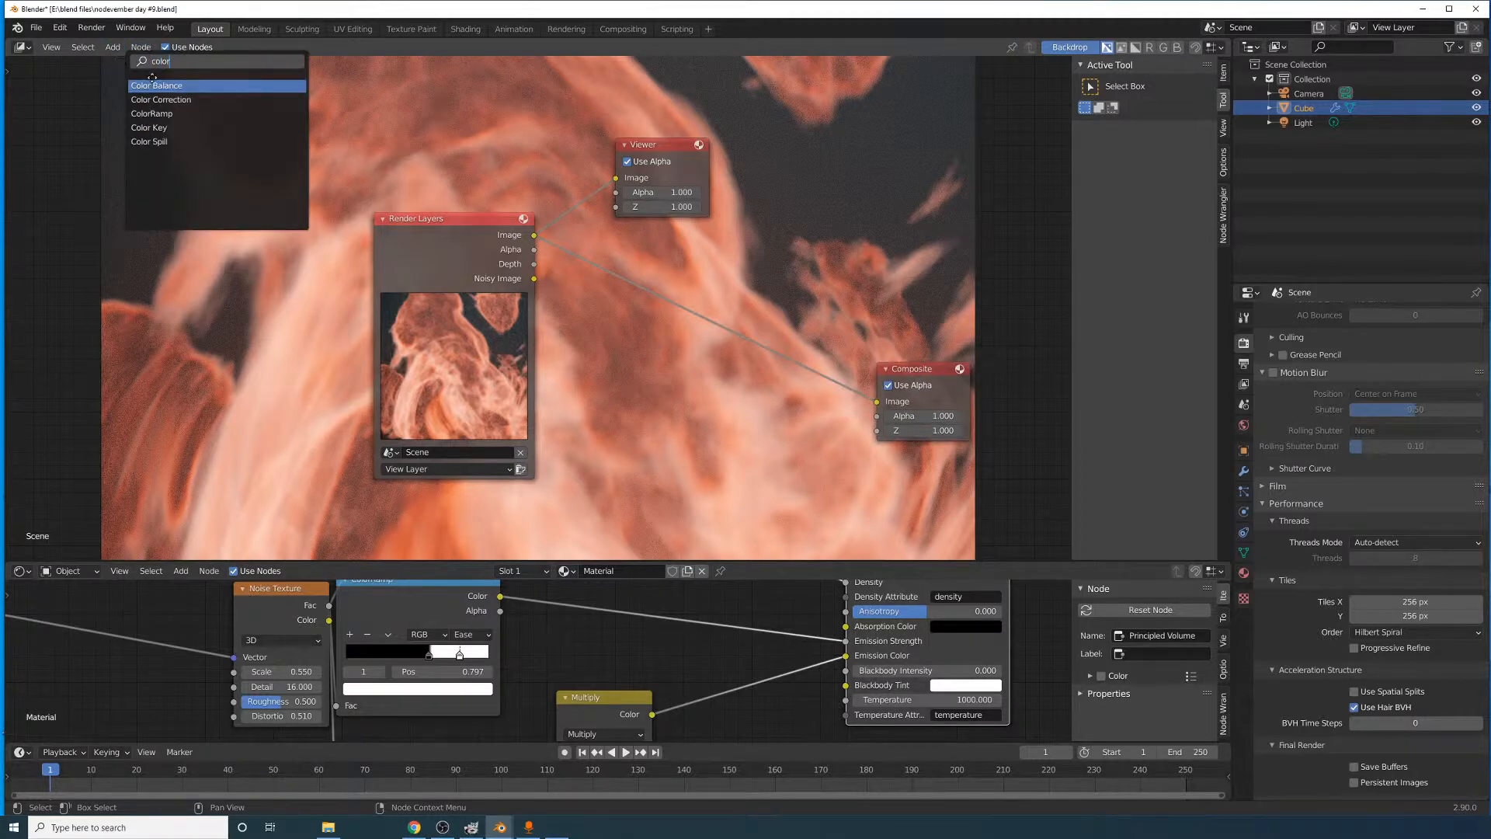
left_click(152, 84)
left_click(758, 371)
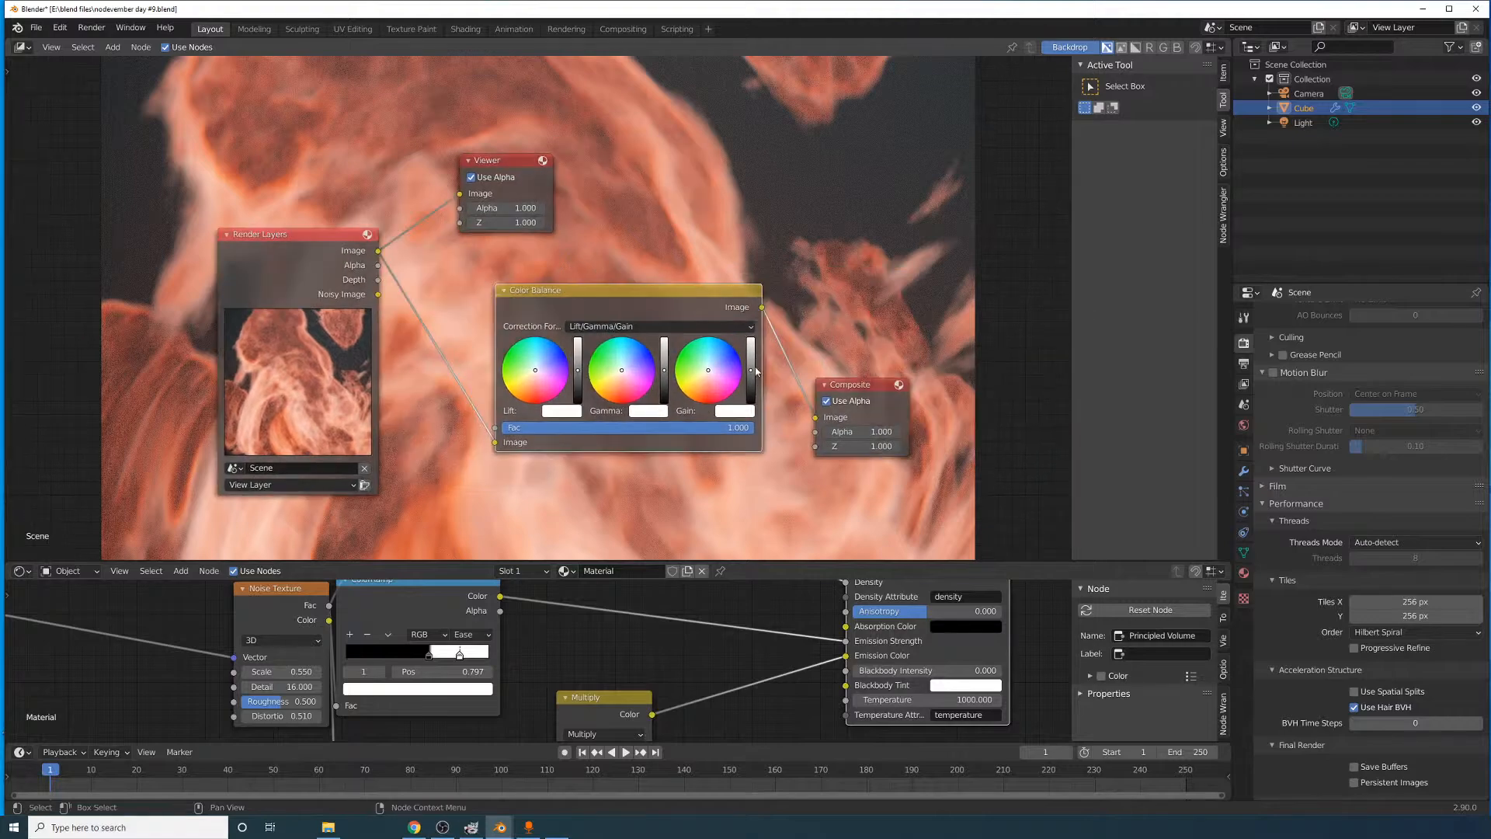
- Preview the Color Balance output in the Viewer, move the Viewer node aside and switch the correction formula to Offset/Power/Slope (ASC-CDL)
left_click(690, 339, "ctrl+shift")
left_click_drag(527, 178, 961, 218)
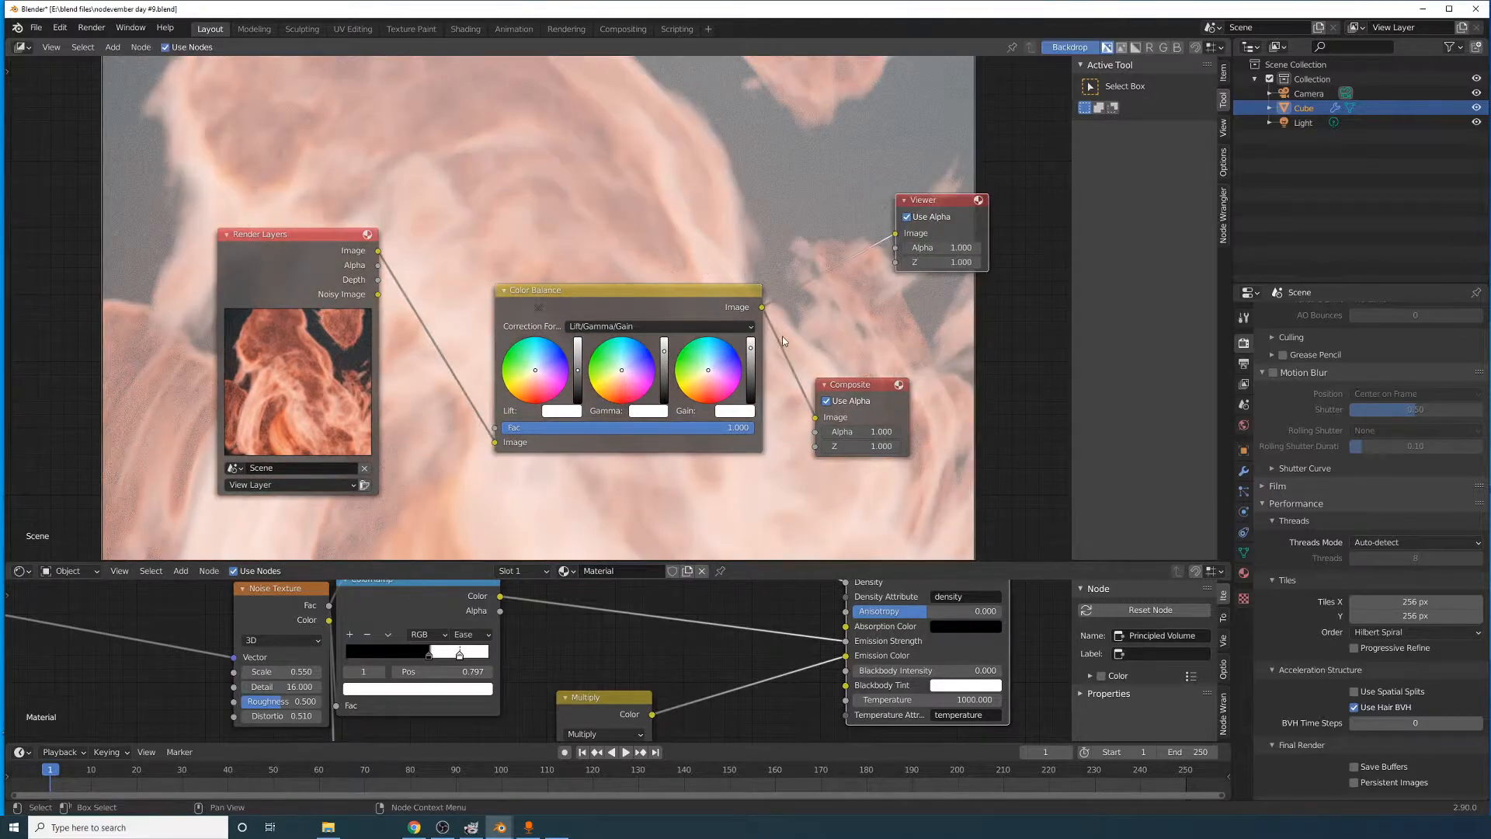
left_click(644, 327)
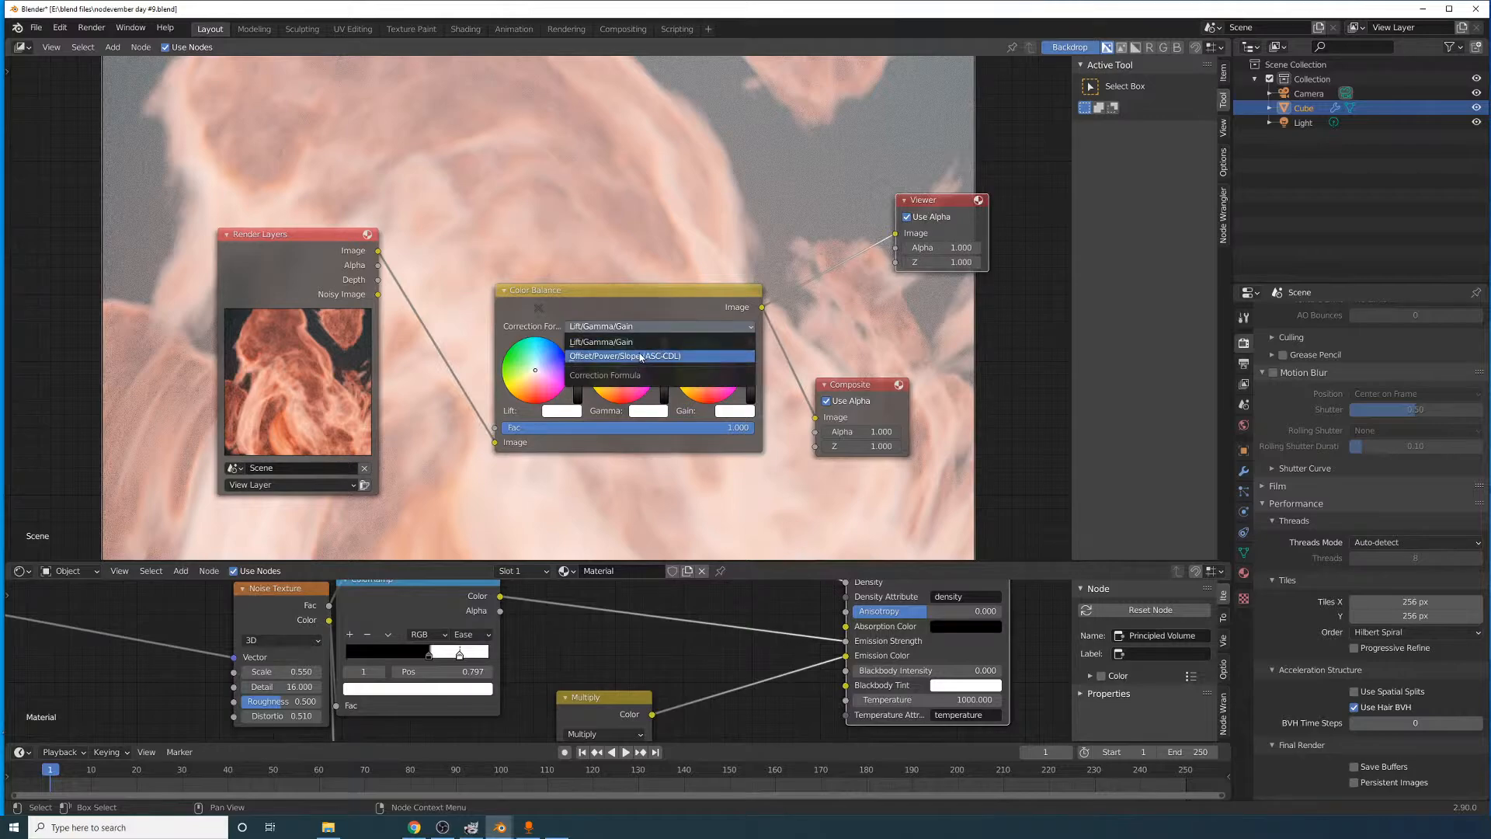
left_click(641, 356)
left_click_drag(665, 358, 666, 355)
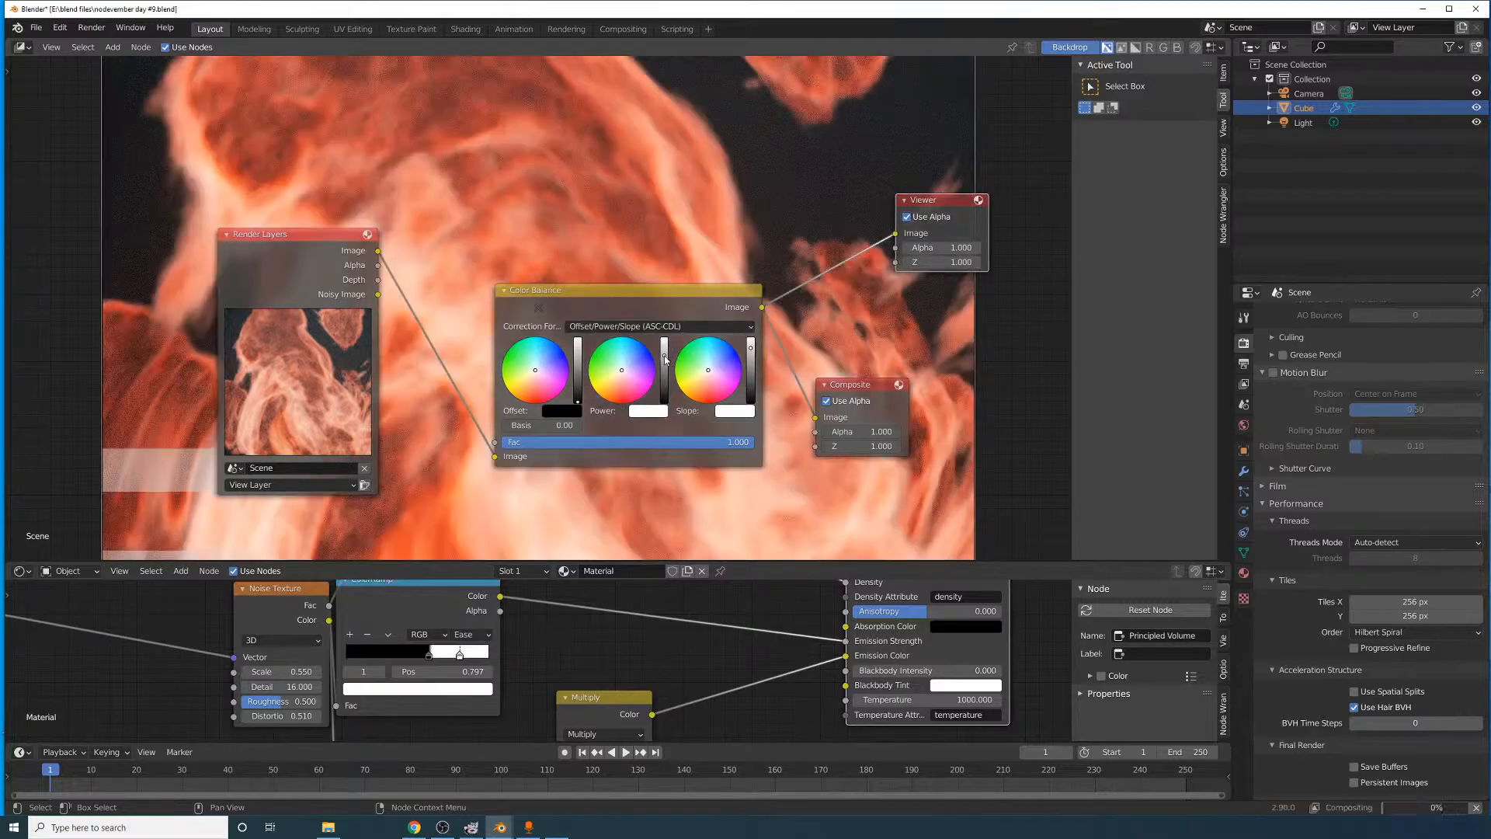
- Shrink the backdrop until the whole render fits in the Compositor, with the Color Balance node beside it
middle_click_drag(686, 238, 323, 123)
key("v")
key("v")
key("v")
key("v")
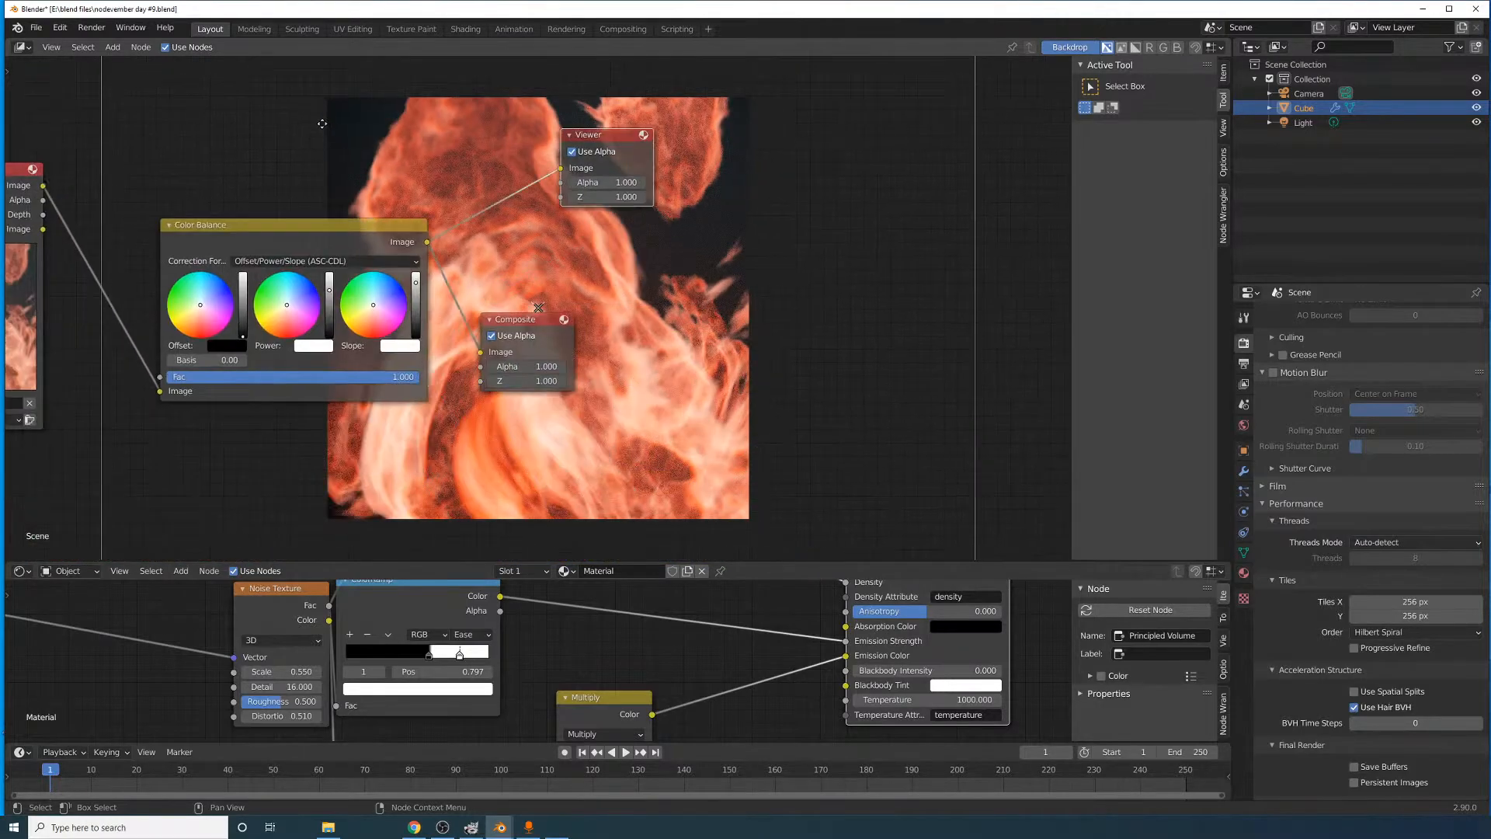
middle_click_drag(437, 170, 290, 215)
- Set all Power RGB channels of the Color Balance node to 1.5 and bring the Slope channels to the same level
left_click_drag(269, 329, 269, 351)
key("ctrl+z")
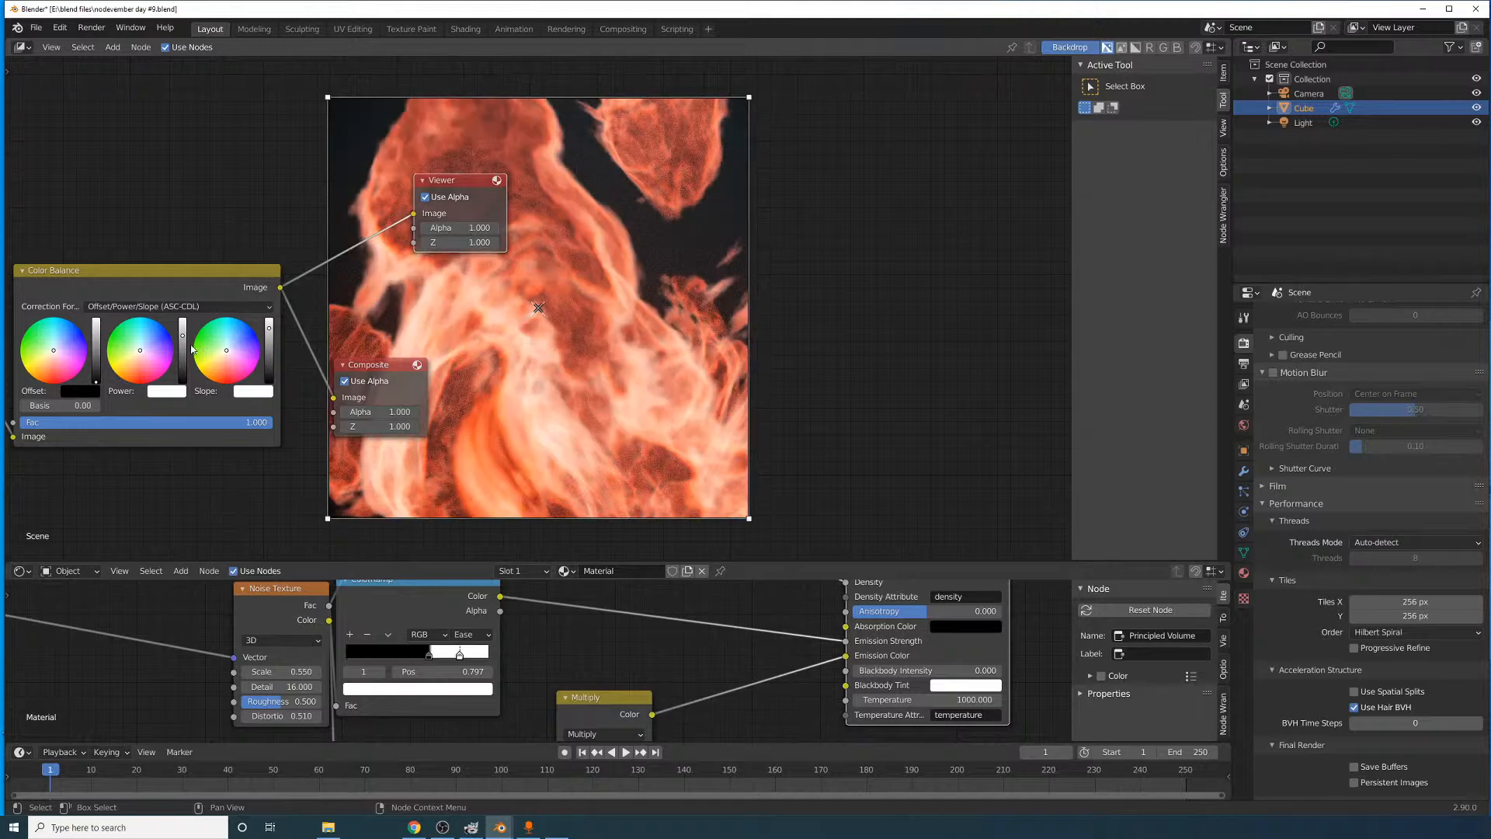
mouse_move(182, 337)
left_mouse_down()
mouse_move(183, 318)
mouse_move(183, 331)
left_mouse_up()
left_click(179, 390)
left_click_drag(212, 372, 208, 345)
type("1")
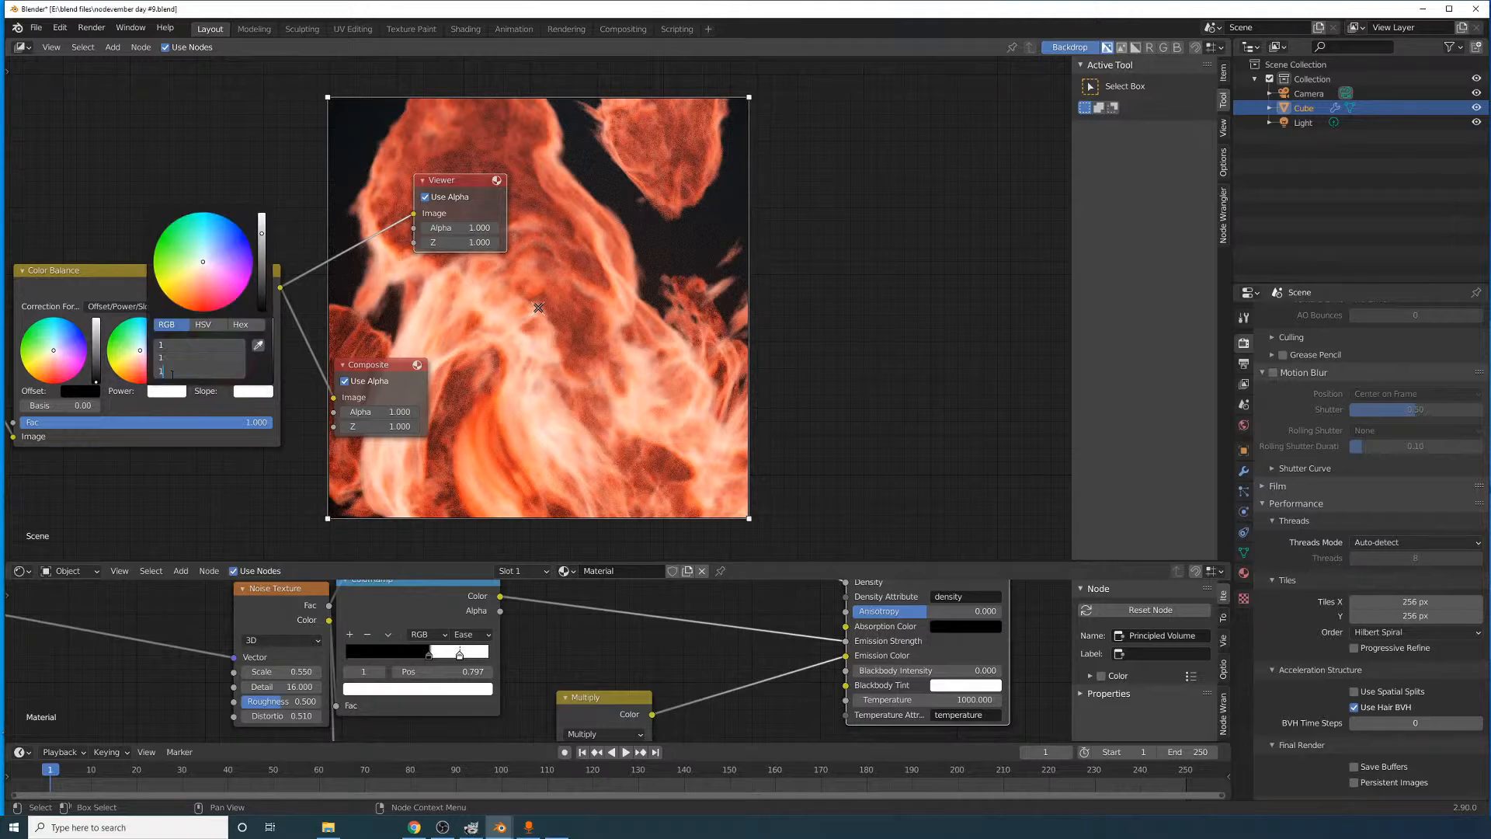
type(".5")
key("Return")
left_click(253, 390)
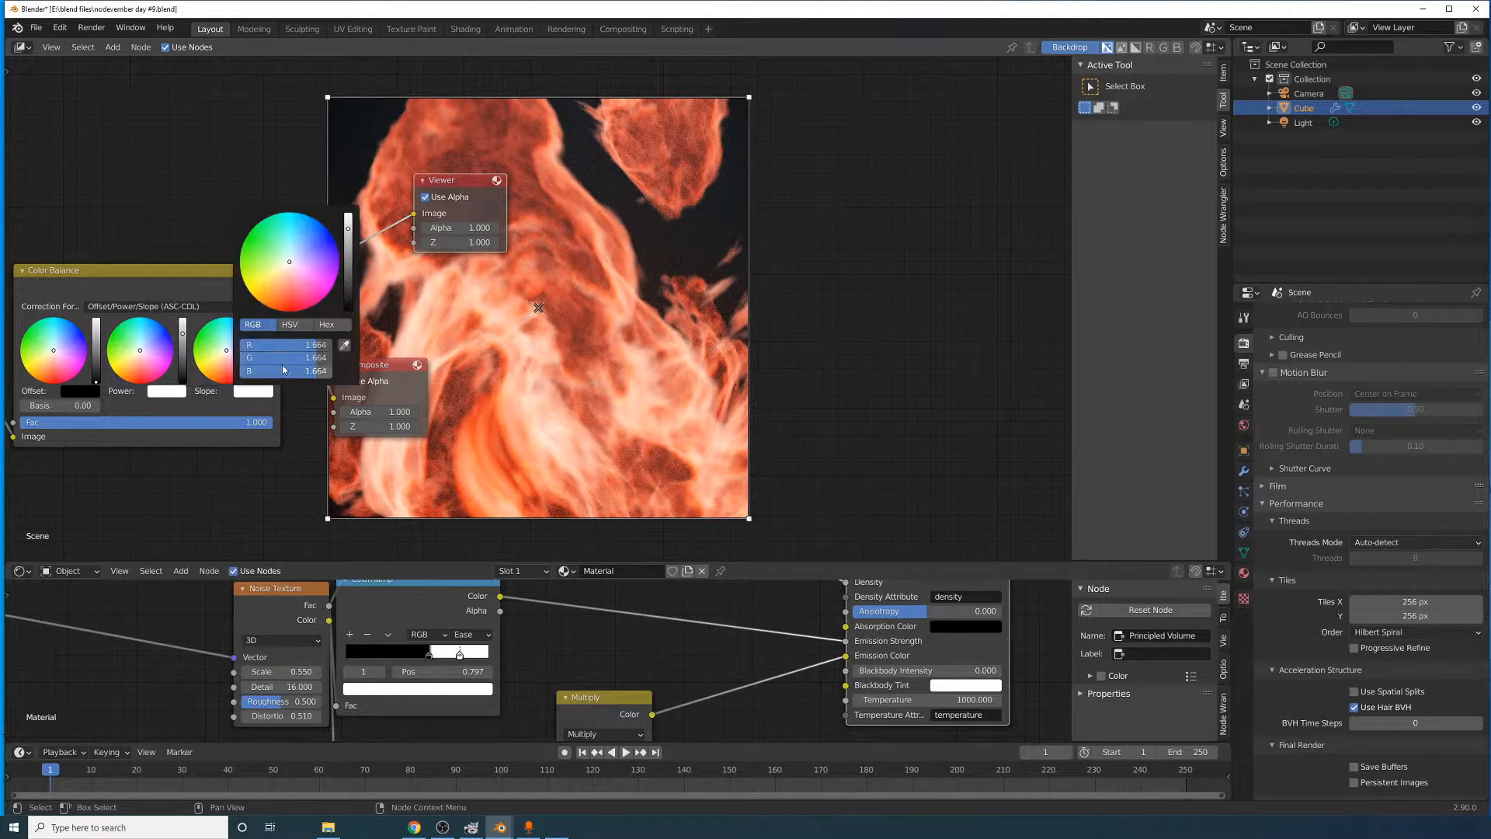
left_click_drag(289, 372, 287, 344)
type("1.")
- Mute and unmute the Color Balance node repeatedly to compare the graded image with the original
middle_click_drag(159, 282, 350, 407)
key("m")
key("m")
key("m")
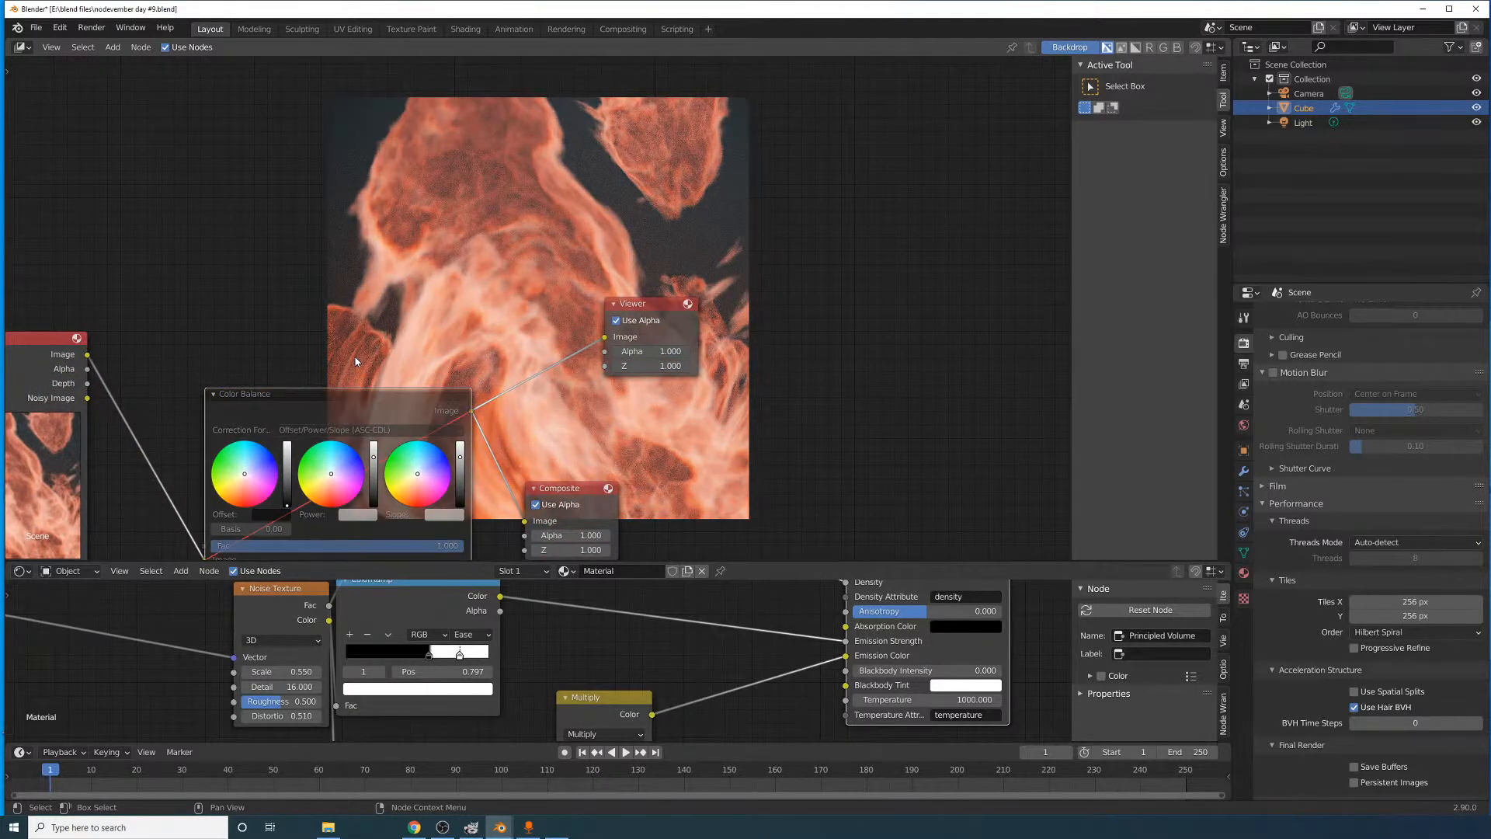
key("m")
- Try tinting the Color Balance Slope toward cyan and toward blue, undoing each attempt
middle_click_drag(408, 361, 535, 314)
scroll(538, 314, "up", 4)
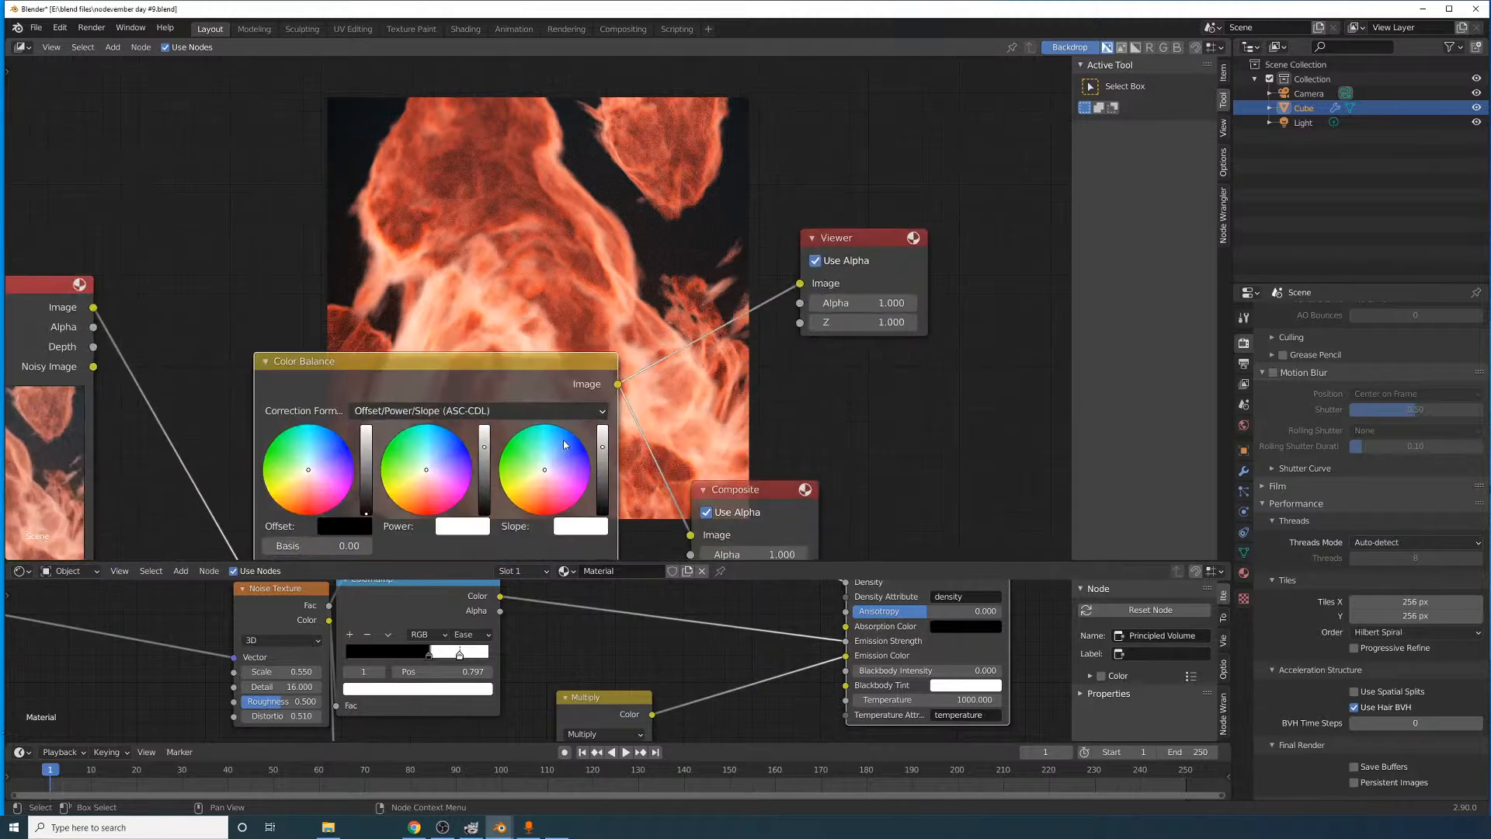
left_click_drag(544, 469, 562, 428)
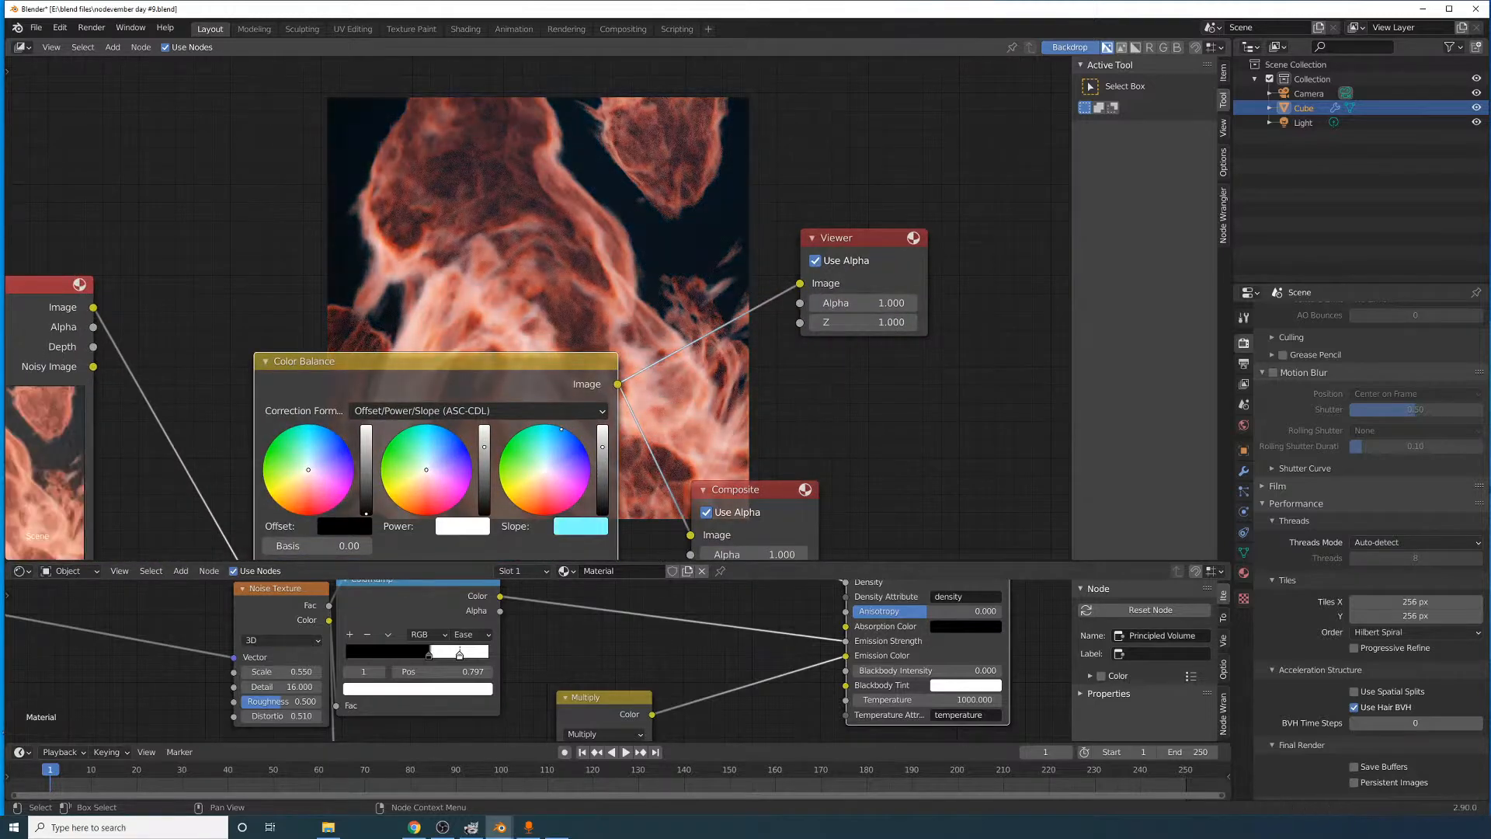
key("ctrl+z")
middle_click_drag(515, 276, 160, 182)
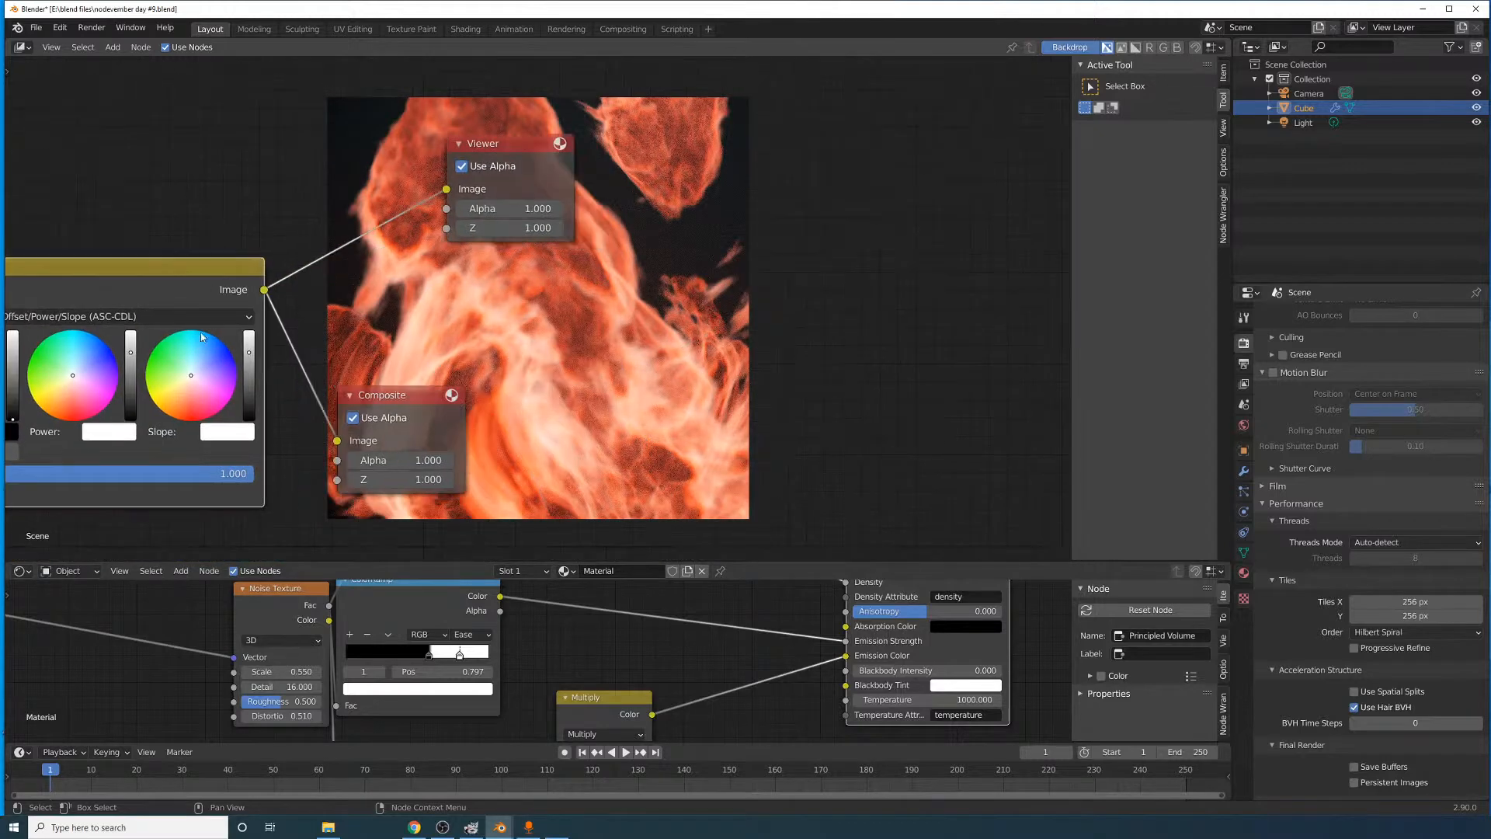
left_click_drag(200, 356, 211, 344)
key("ctrl+z")
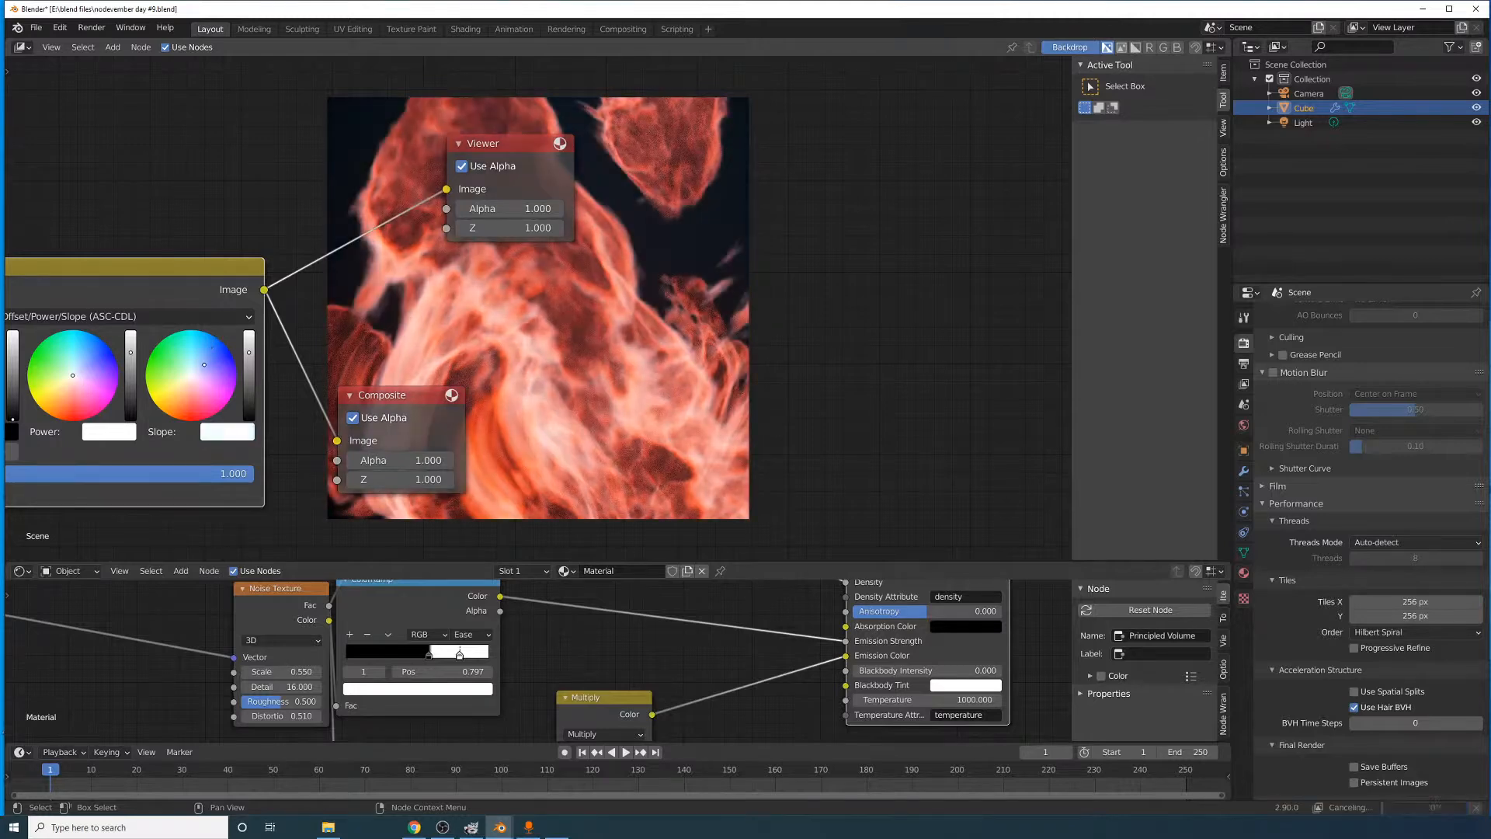
- Try tinting the Color Balance Power toward blue and undo it
middle_click_drag(377, 394, 561, 411)
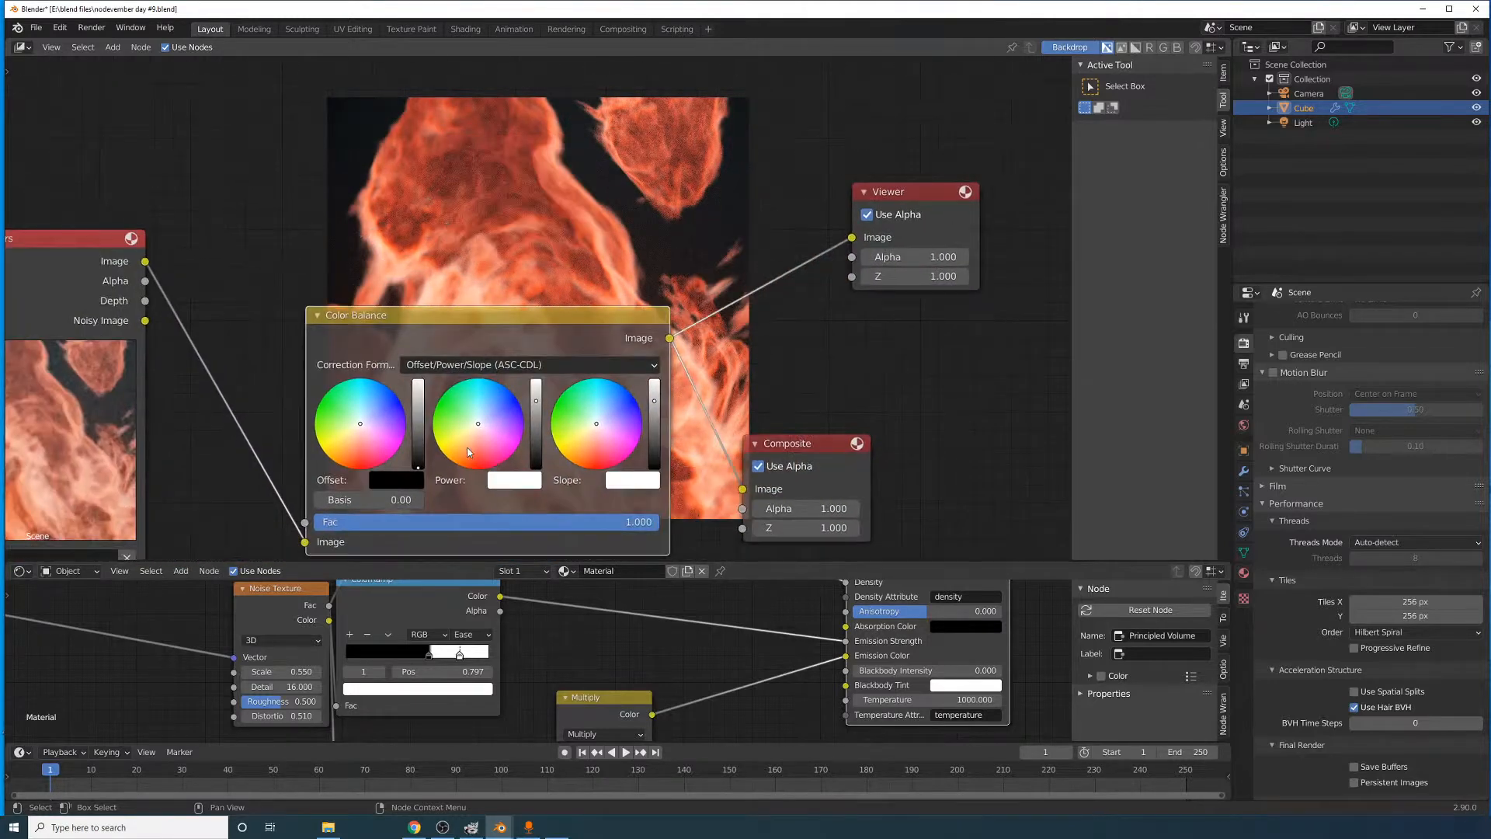
mouse_move(482, 357)
middle_mouse_down()
mouse_move(899, 437)
mouse_move(846, 484)
middle_mouse_up()
mouse_move(807, 558)
middle_mouse_down()
mouse_move(870, 409)
mouse_move(864, 383)
middle_mouse_up()
mouse_move(677, 285)
middle_mouse_down()
mouse_move(689, 147)
mouse_move(651, 108)
middle_mouse_up()
left_click_drag(873, 204, 893, 168)
key("ctrl+z")
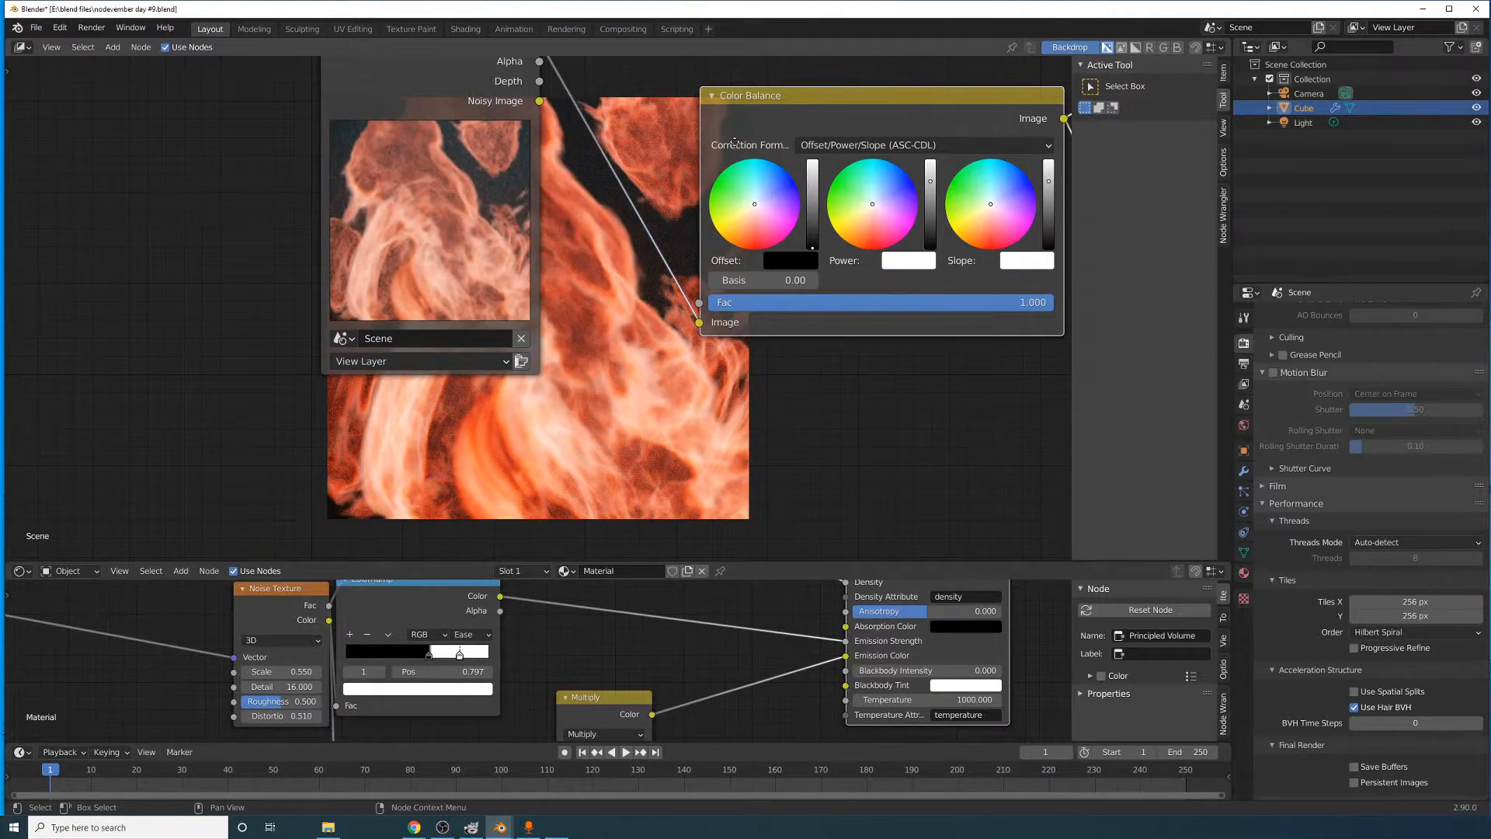
- Move the Render Layers and Color Balance nodes apart to uncover the backdrop image between them
middle_click_drag(783, 105, 606, 402)
middle_click_drag(417, 393, 576, 286)
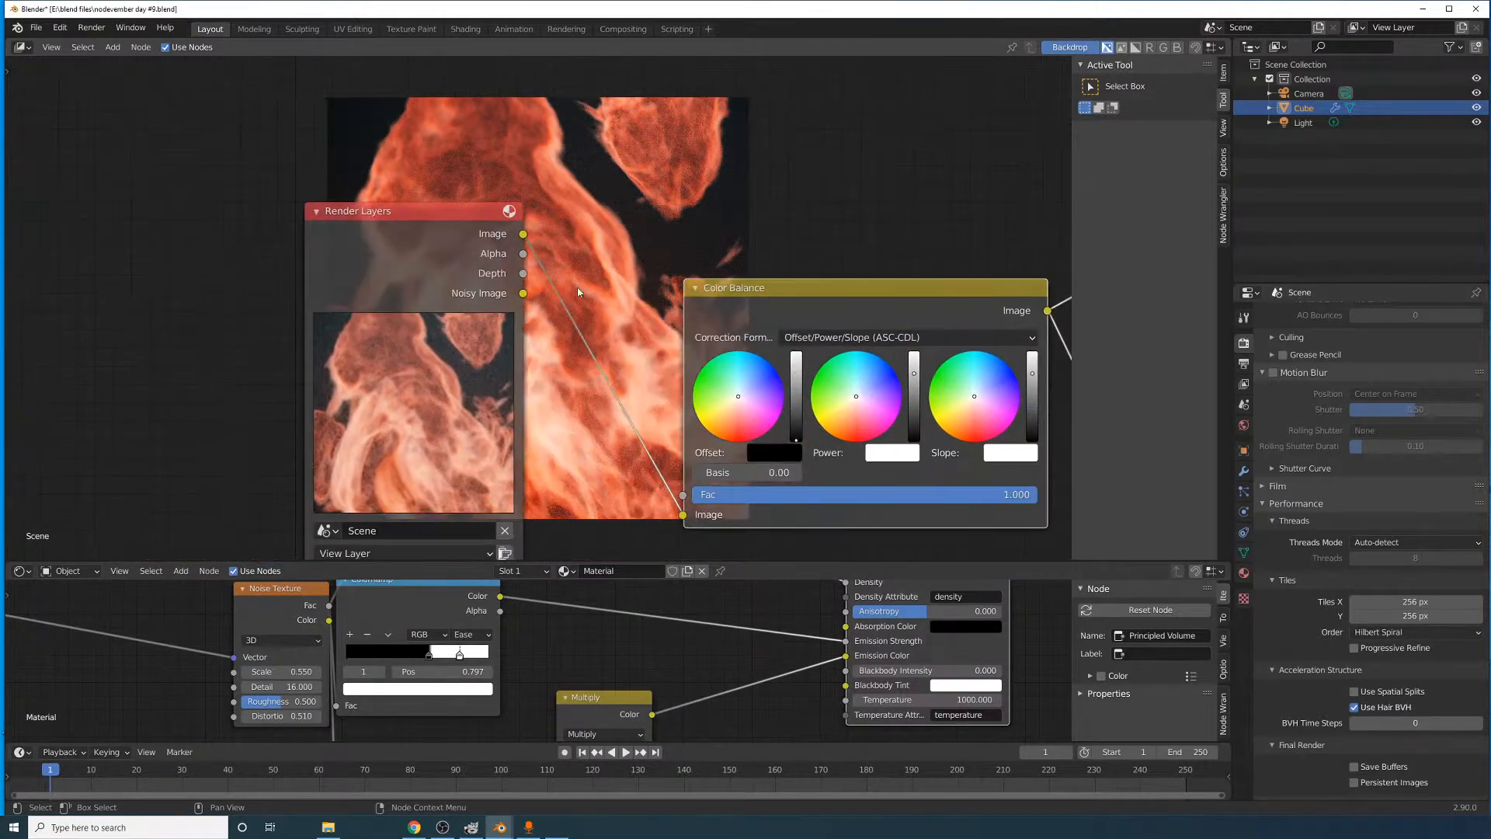
left_click_drag(449, 258, 83, 230)
scroll(738, 321, "down", 5)
middle_click_drag(738, 321, 671, 364)
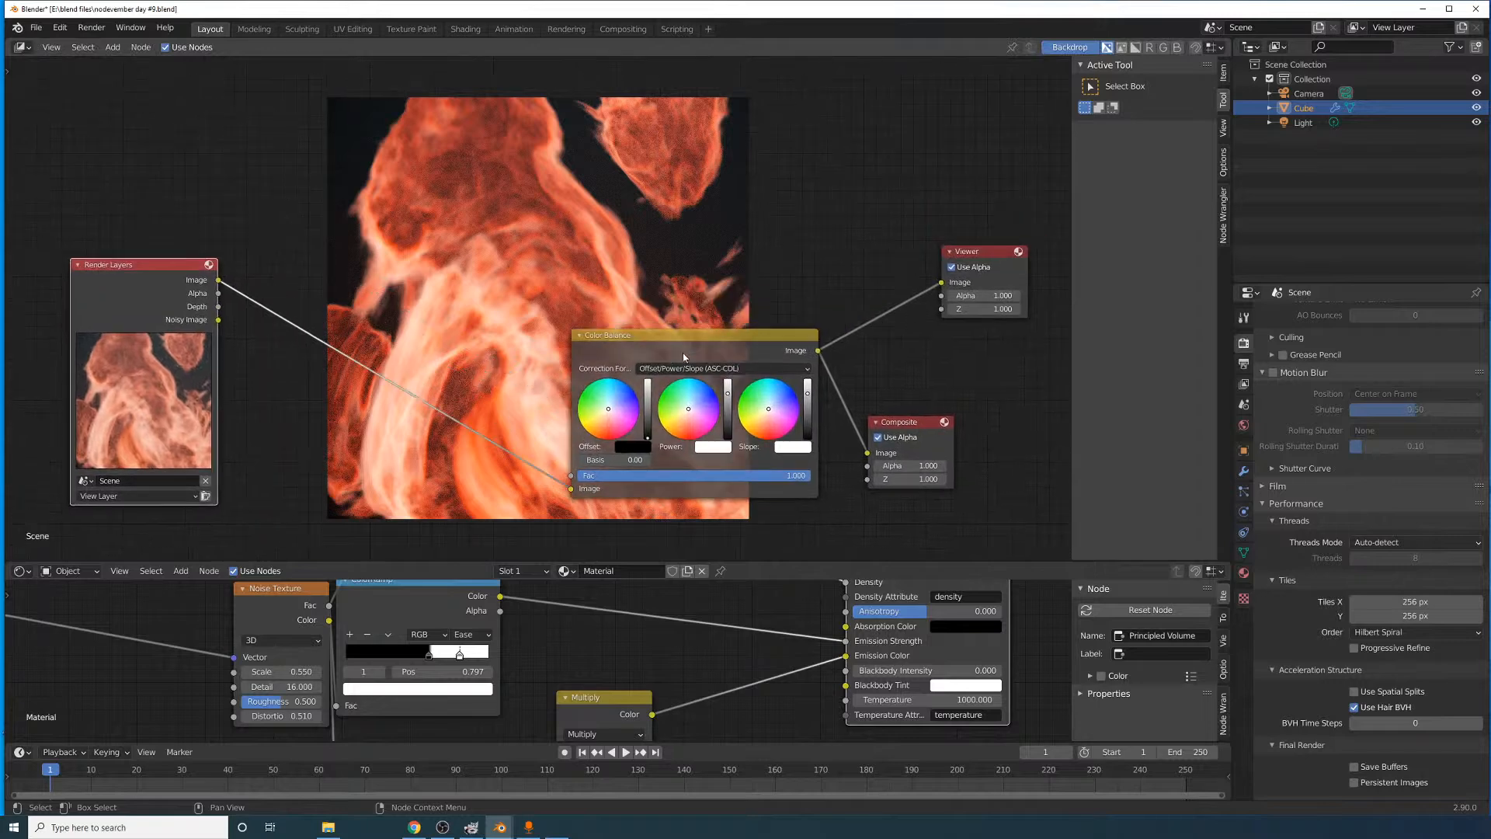
left_click_drag(690, 340, 841, 315)
- Tint the Color Balance Power slightly toward yellow-orange and its Slope slightly toward blue
scroll(891, 385, "up", 6)
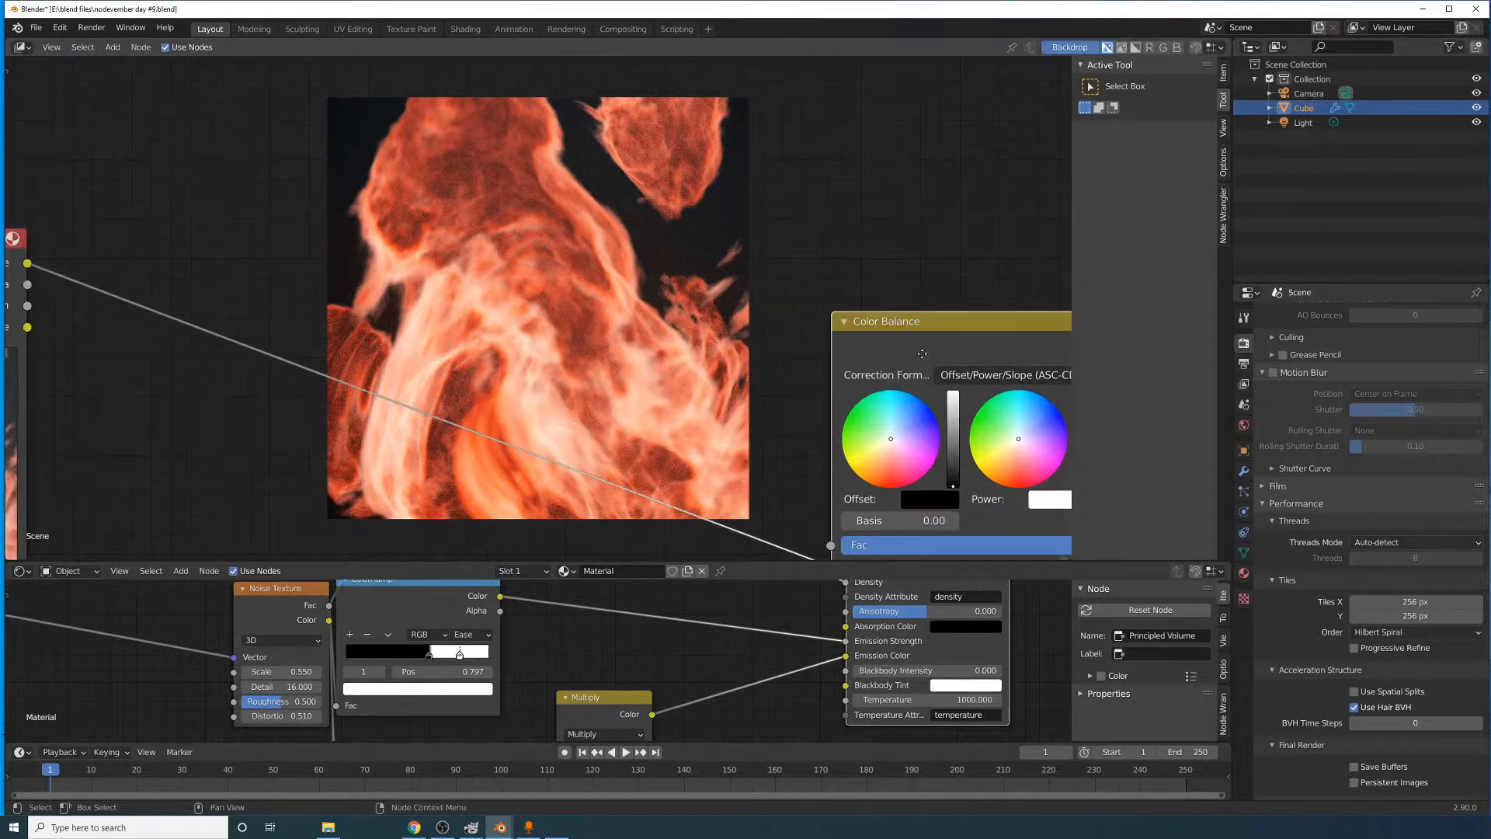
middle_click_drag(922, 354, 867, 336)
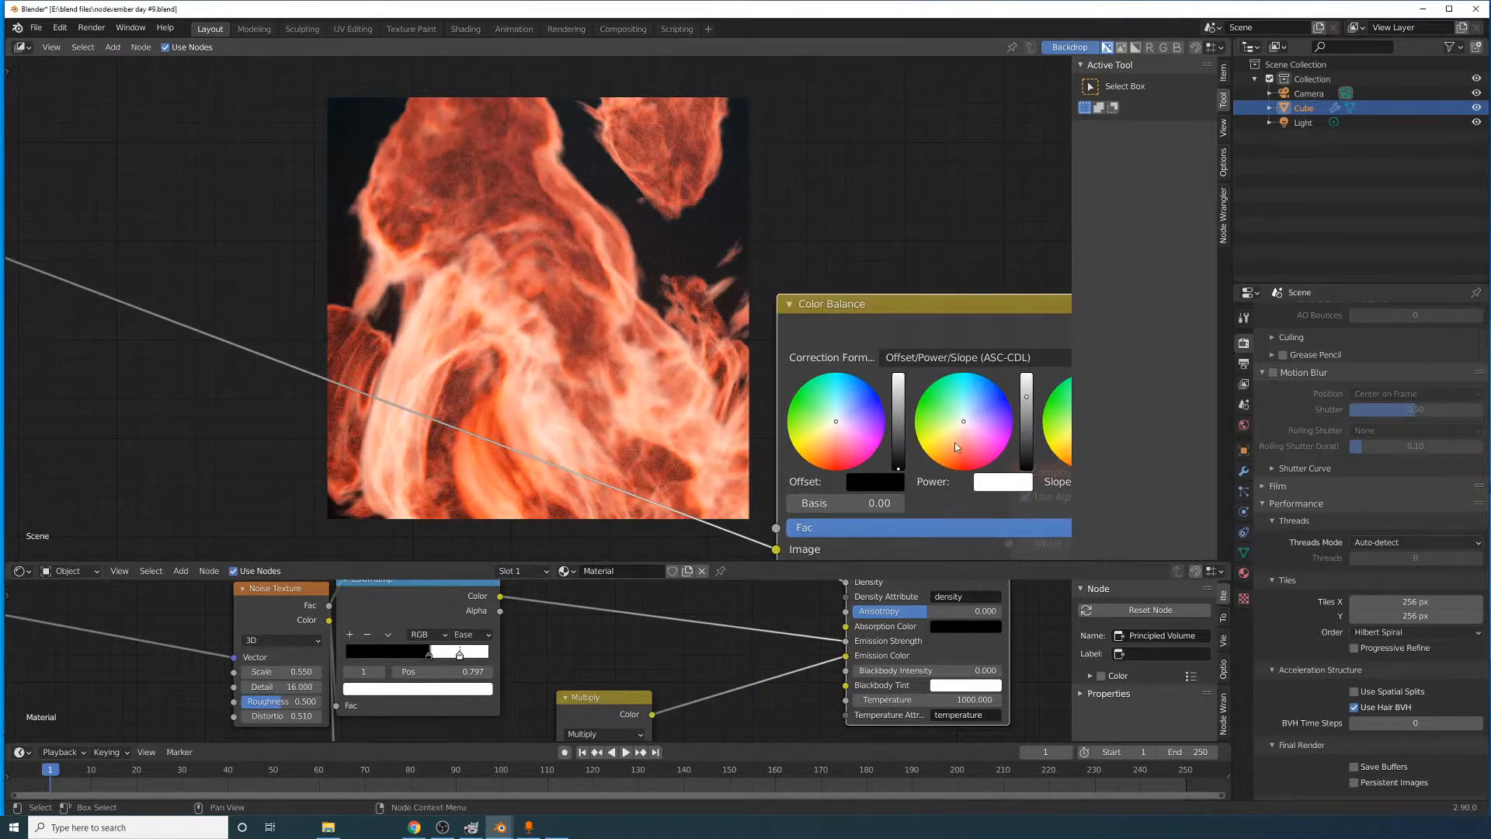
left_click(956, 440)
middle_click_drag(627, 197, 553, 261)
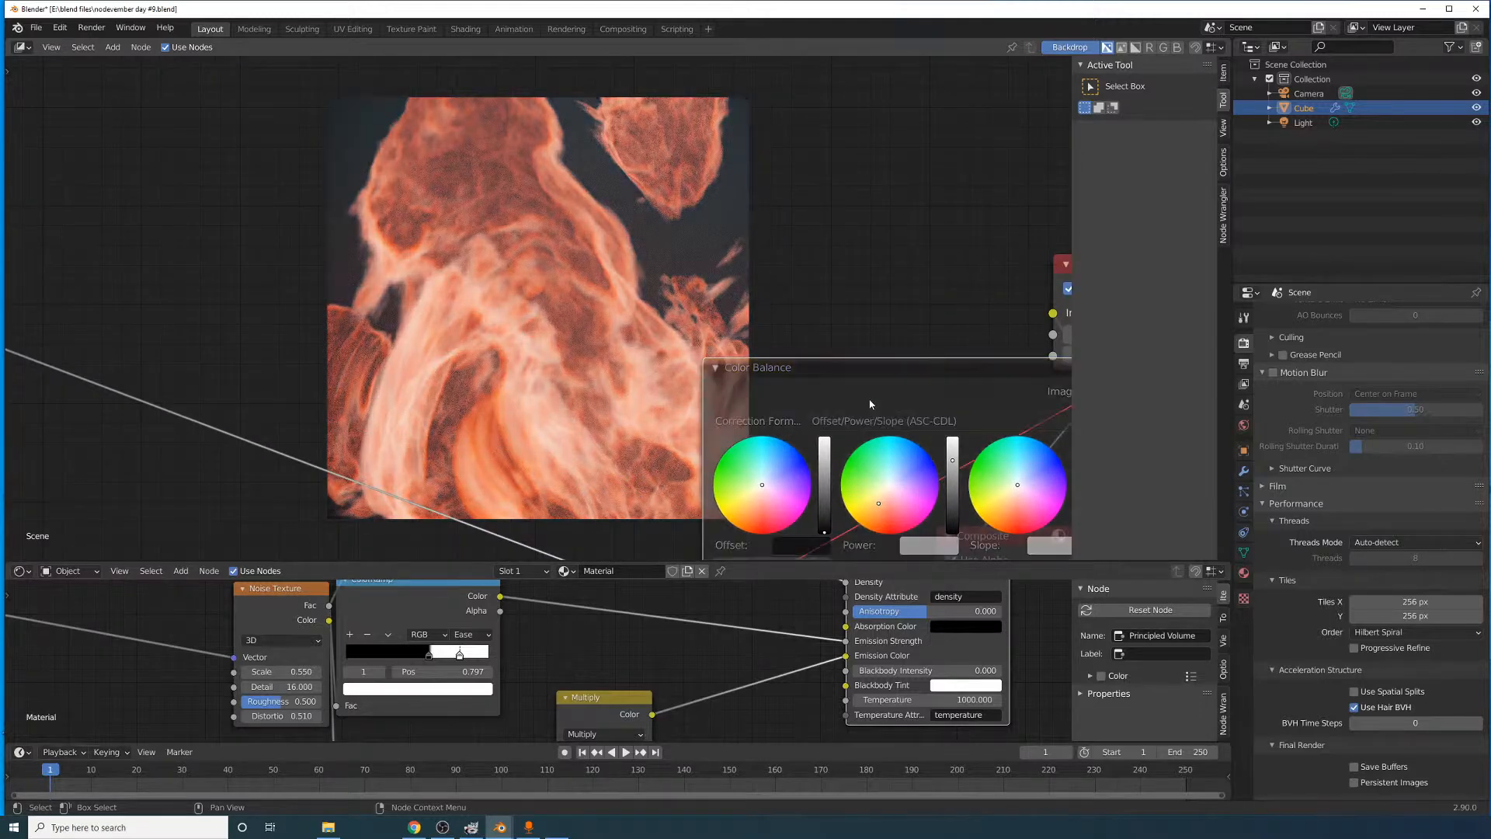
middle_click_drag(832, 325, 339, 410)
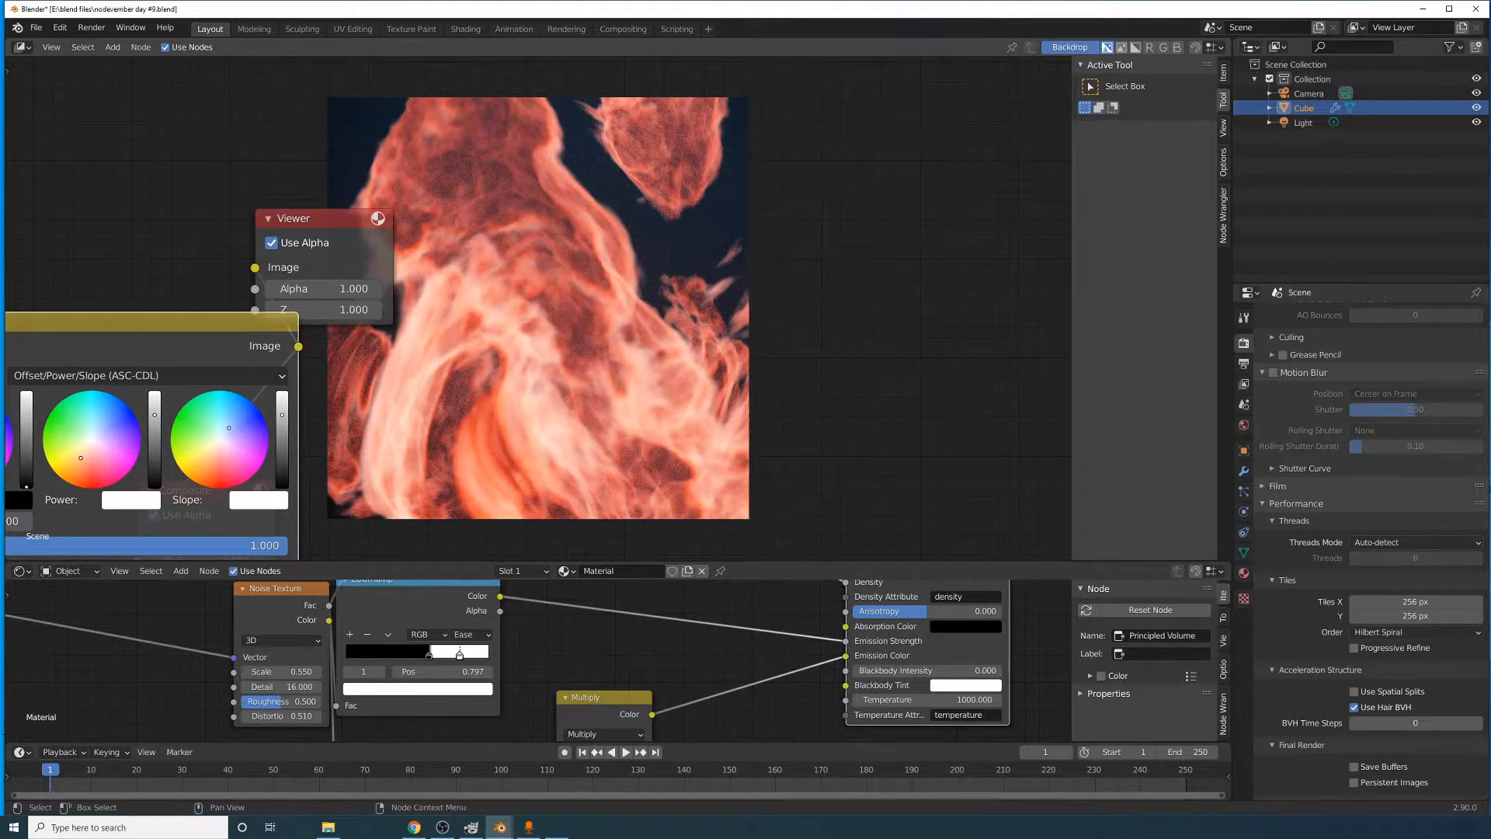
mouse_move(228, 428)
left_mouse_down()
mouse_move(190, 476)
mouse_move(220, 438)
left_mouse_up()
middle_click_drag(749, 311, 619, 192)
middle_click_drag(412, 236, 434, 303)
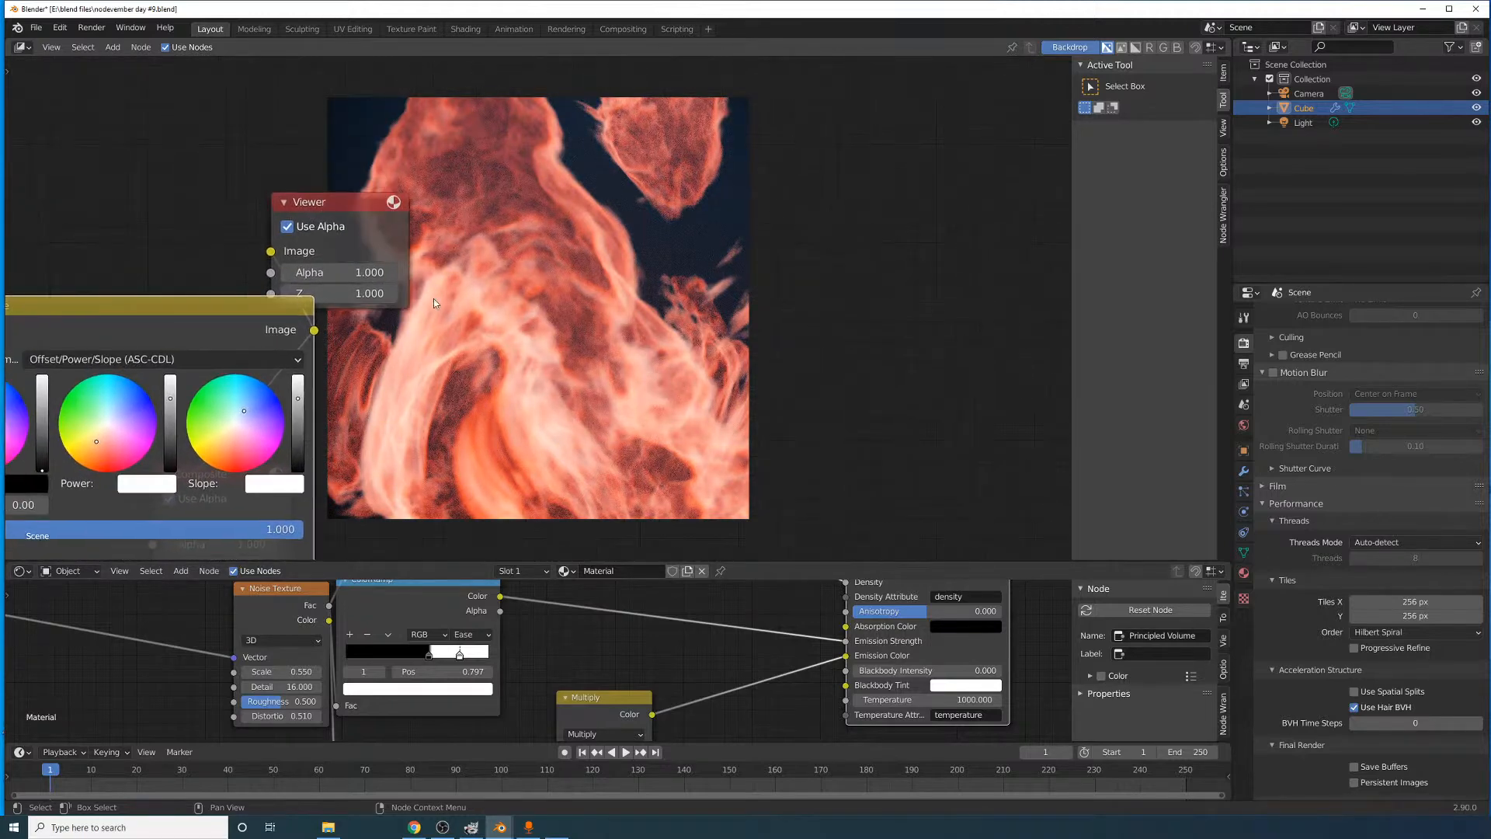
- Move the Color Balance node closer to Render Layers and the Composite node farther away from it
scroll(456, 340, "down", 2)
left_click_drag(286, 325, 130, 308)
left_click_drag(309, 449, 635, 424)
middle_click_drag(394, 319, 846, 315)
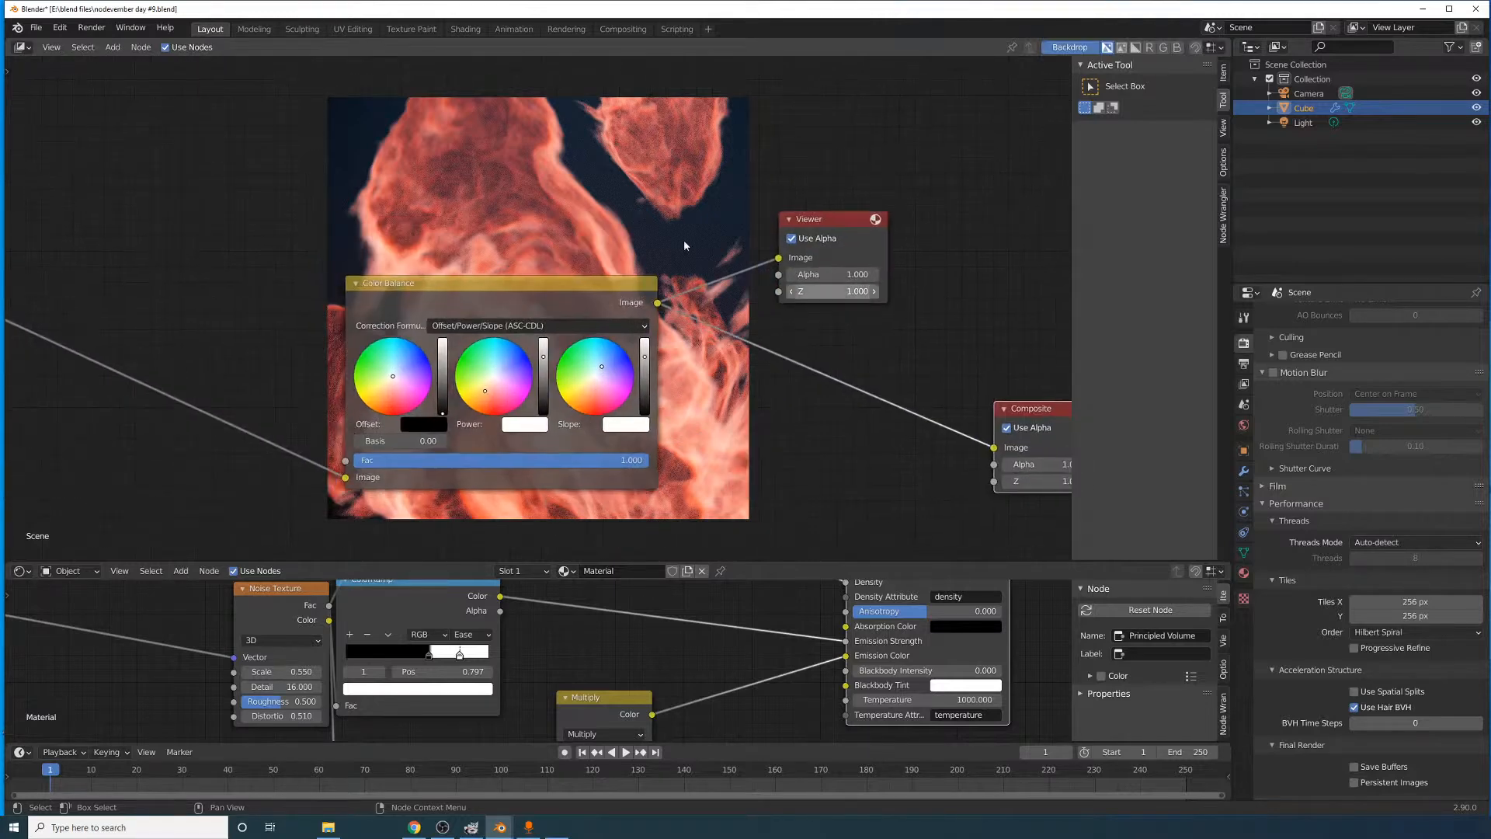
- Insert a Lens Distortion node on the link between the Render Layers and Color Balance nodes
left_click(113, 47)
left_click(136, 64)
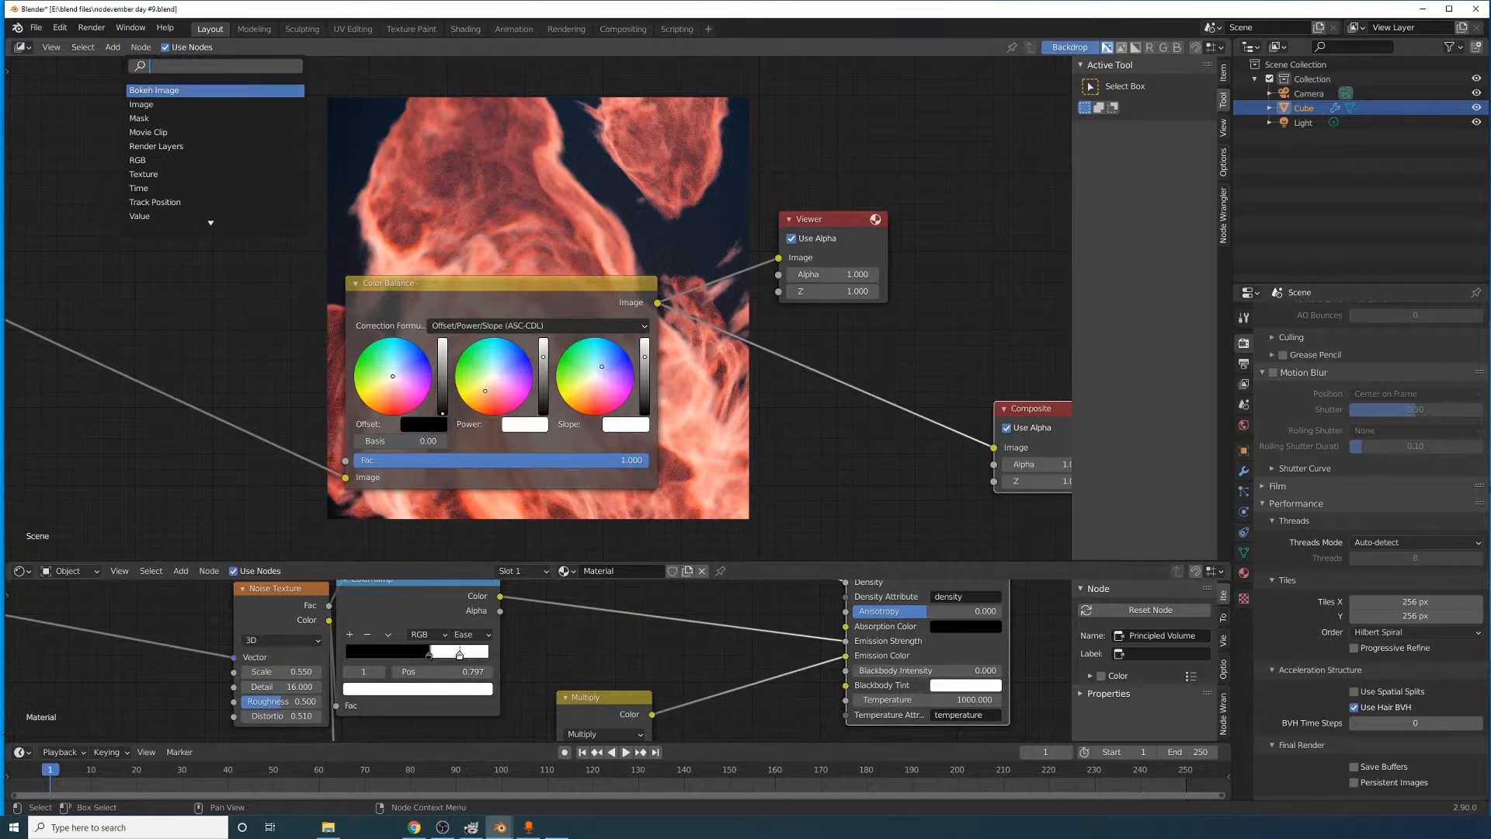
type("lens")
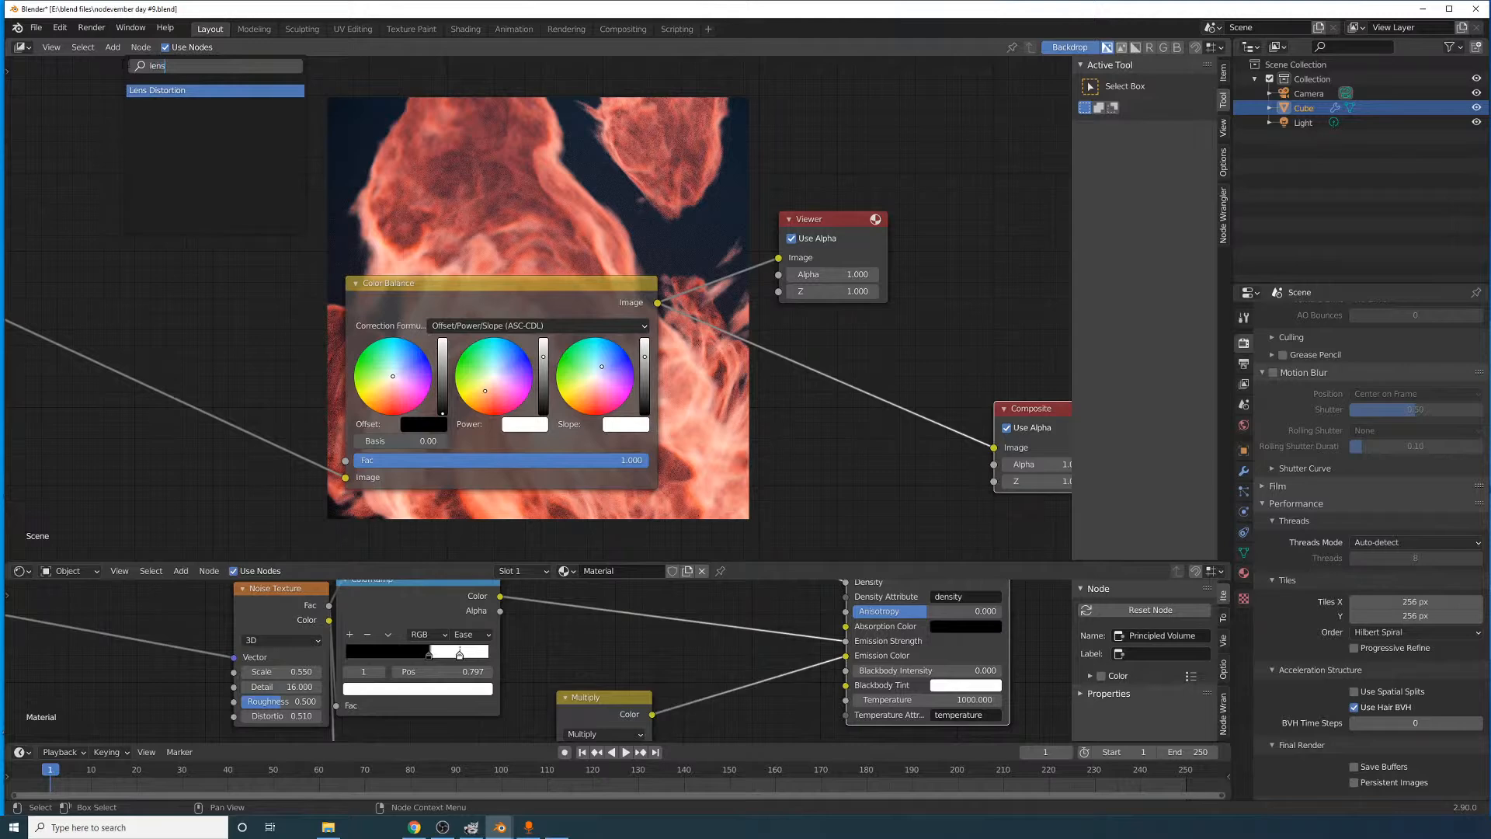
key("Return")
left_click(116, 317)
middle_click_drag(379, 264, 739, 244)
- Try Lens Distortion dispersion values of 0.1, 0.02 and 0.05 while checking the effect on the backdrop
left_click(521, 431)
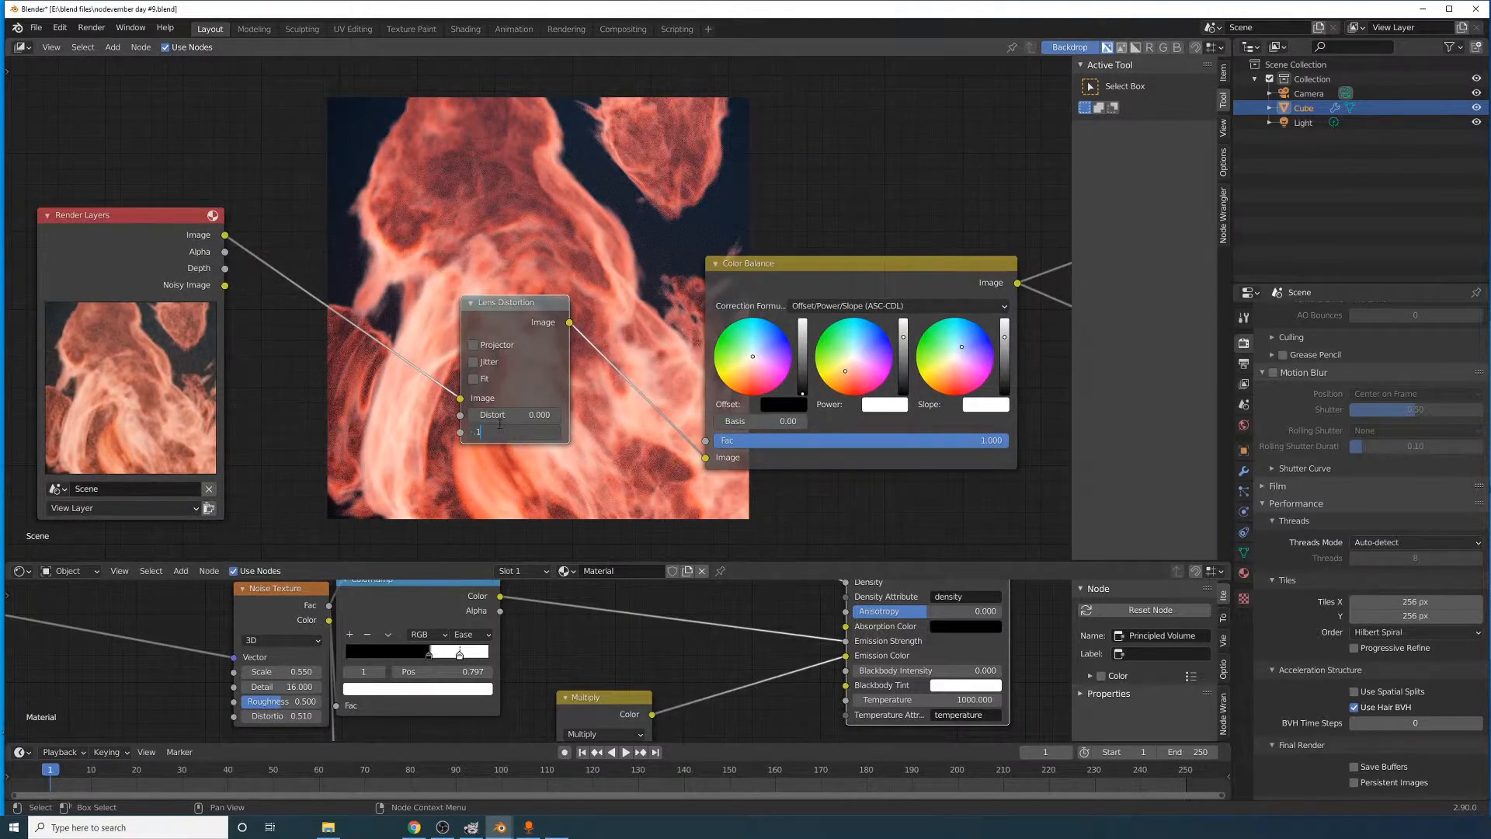
type(".1")
key("Return")
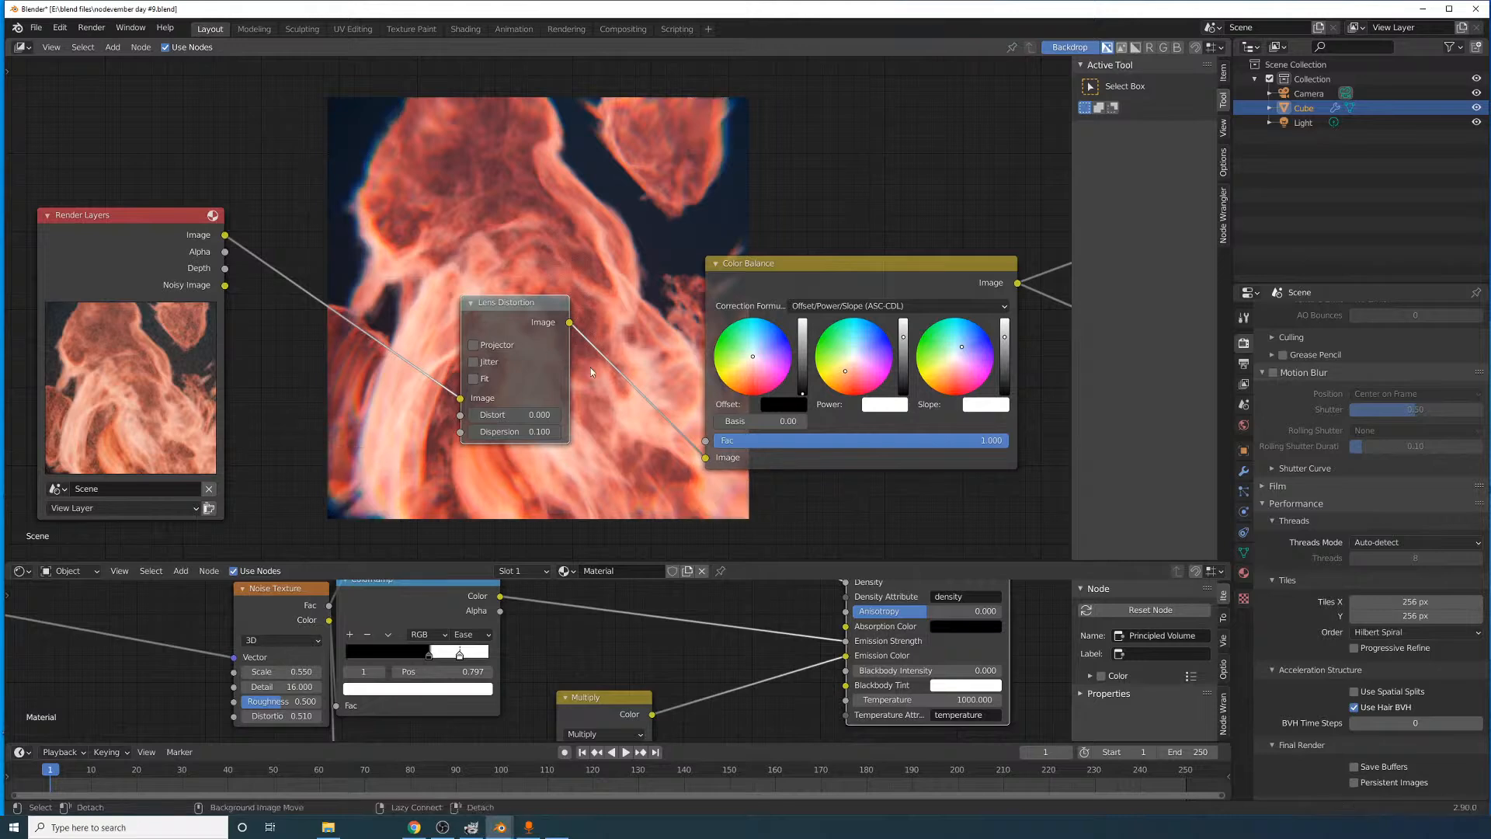
middle_click_drag(642, 387, 676, 318)
left_click(573, 363)
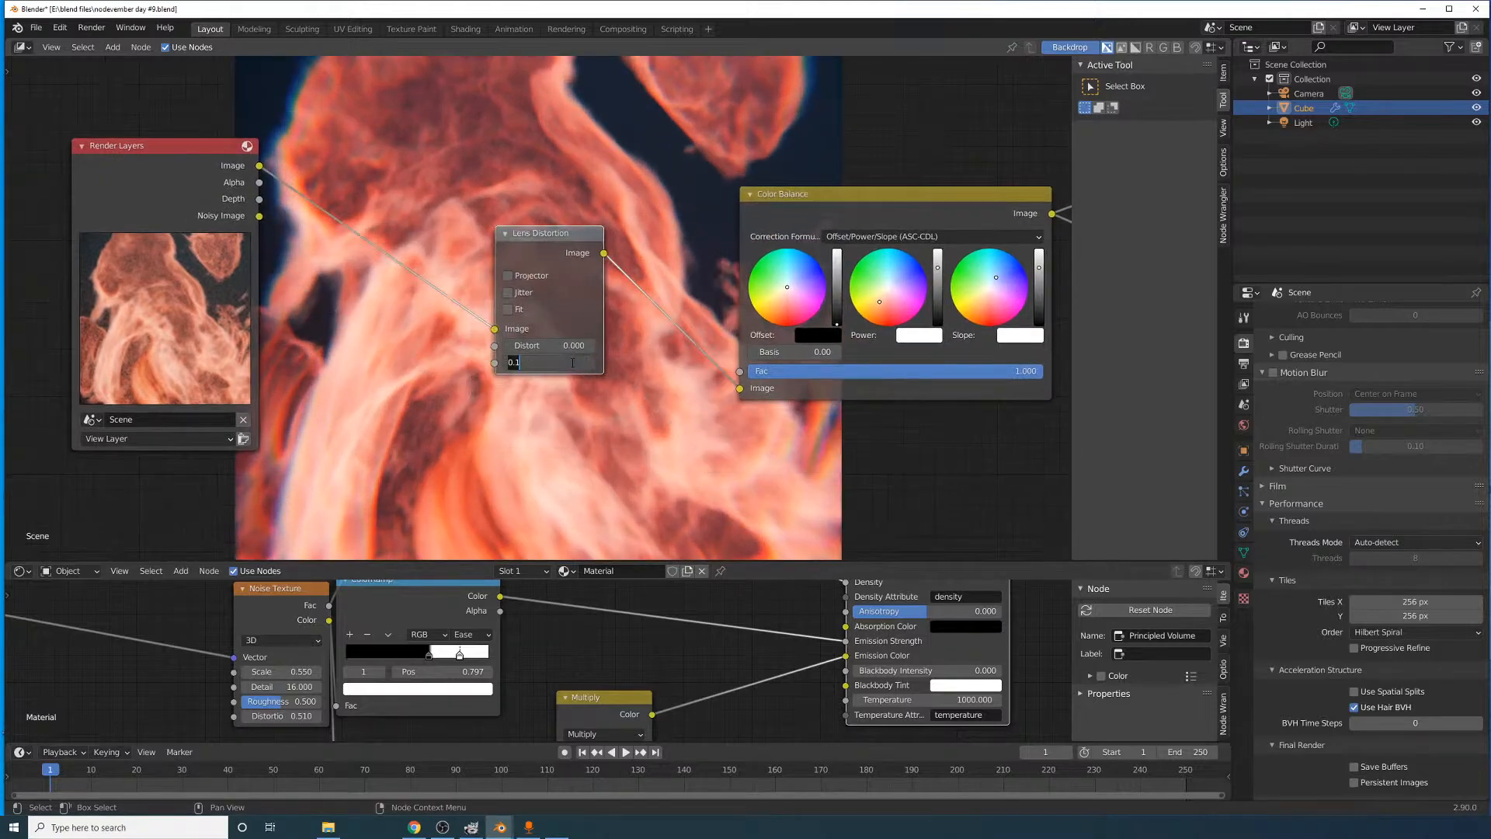
type(".02")
key("Return")
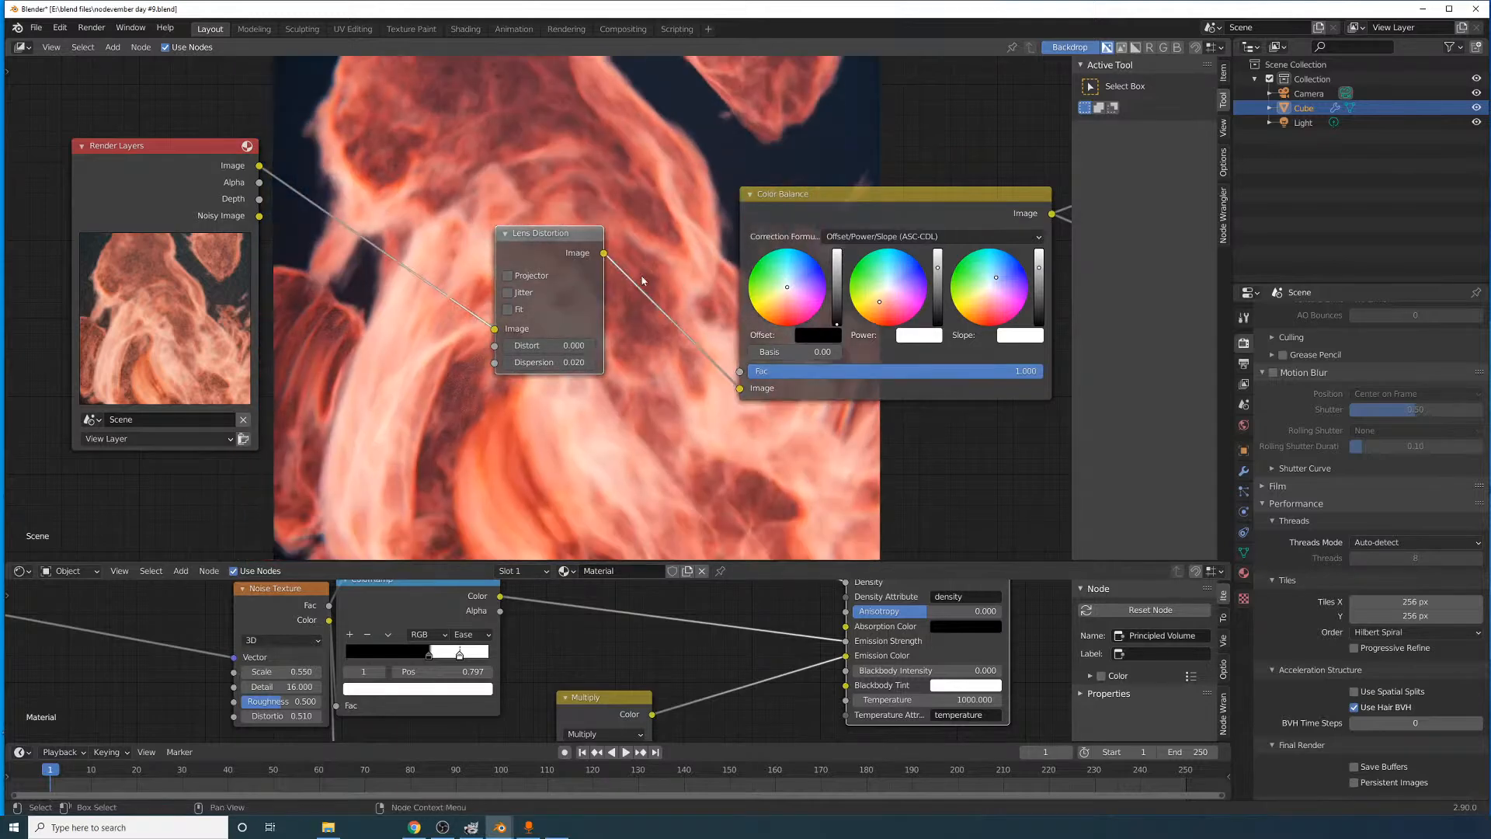
left_click(577, 359)
type(".05")
key("Return")
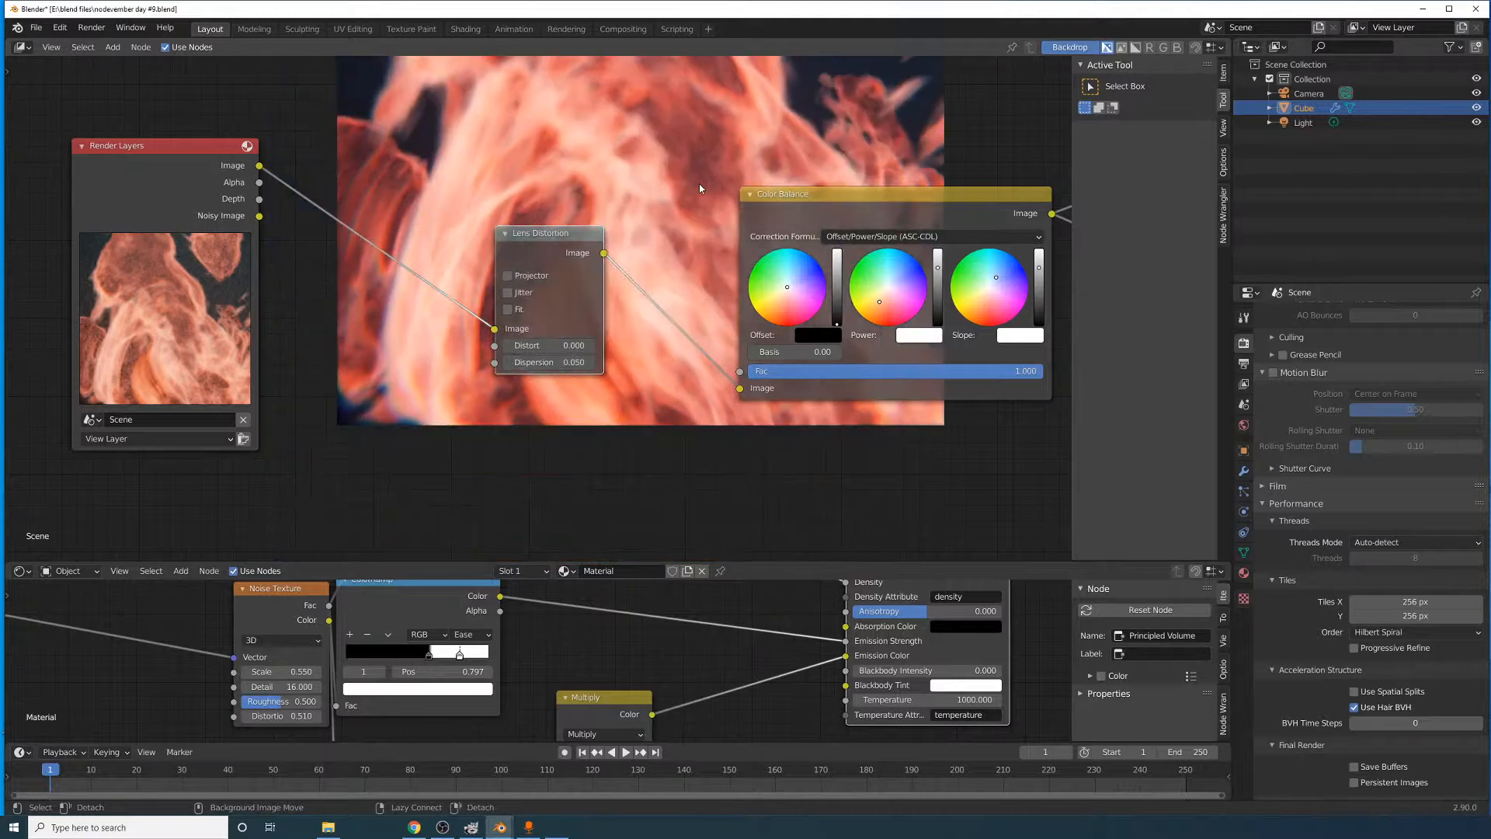
middle_click_drag(699, 184, 549, 433, "alt")
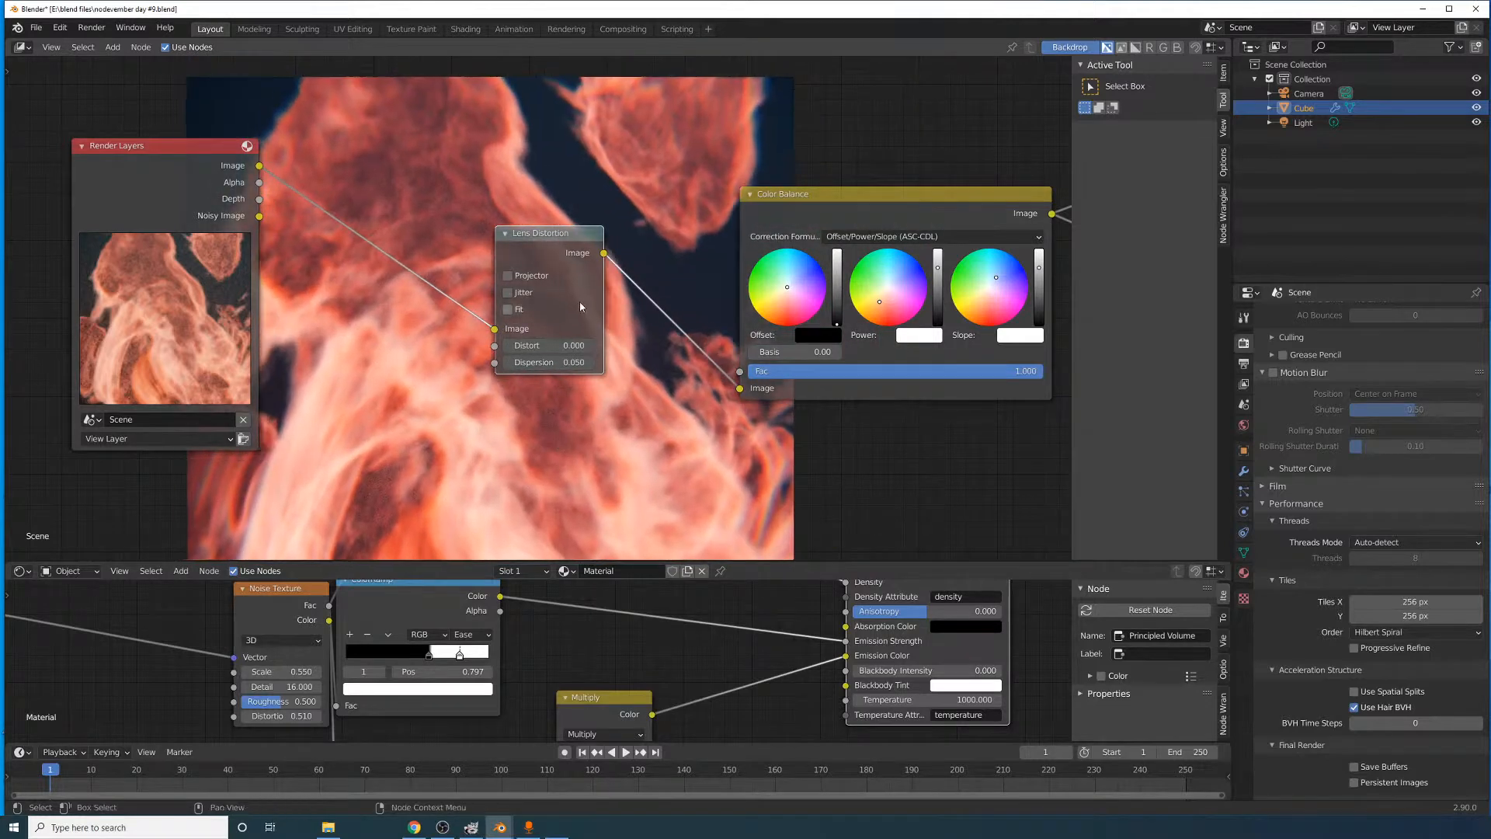
- Enable Jitter and Fit on the Lens Distortion node, set its dispersion to 0.04 and inspect the image
left_click(524, 293)
left_click(516, 309)
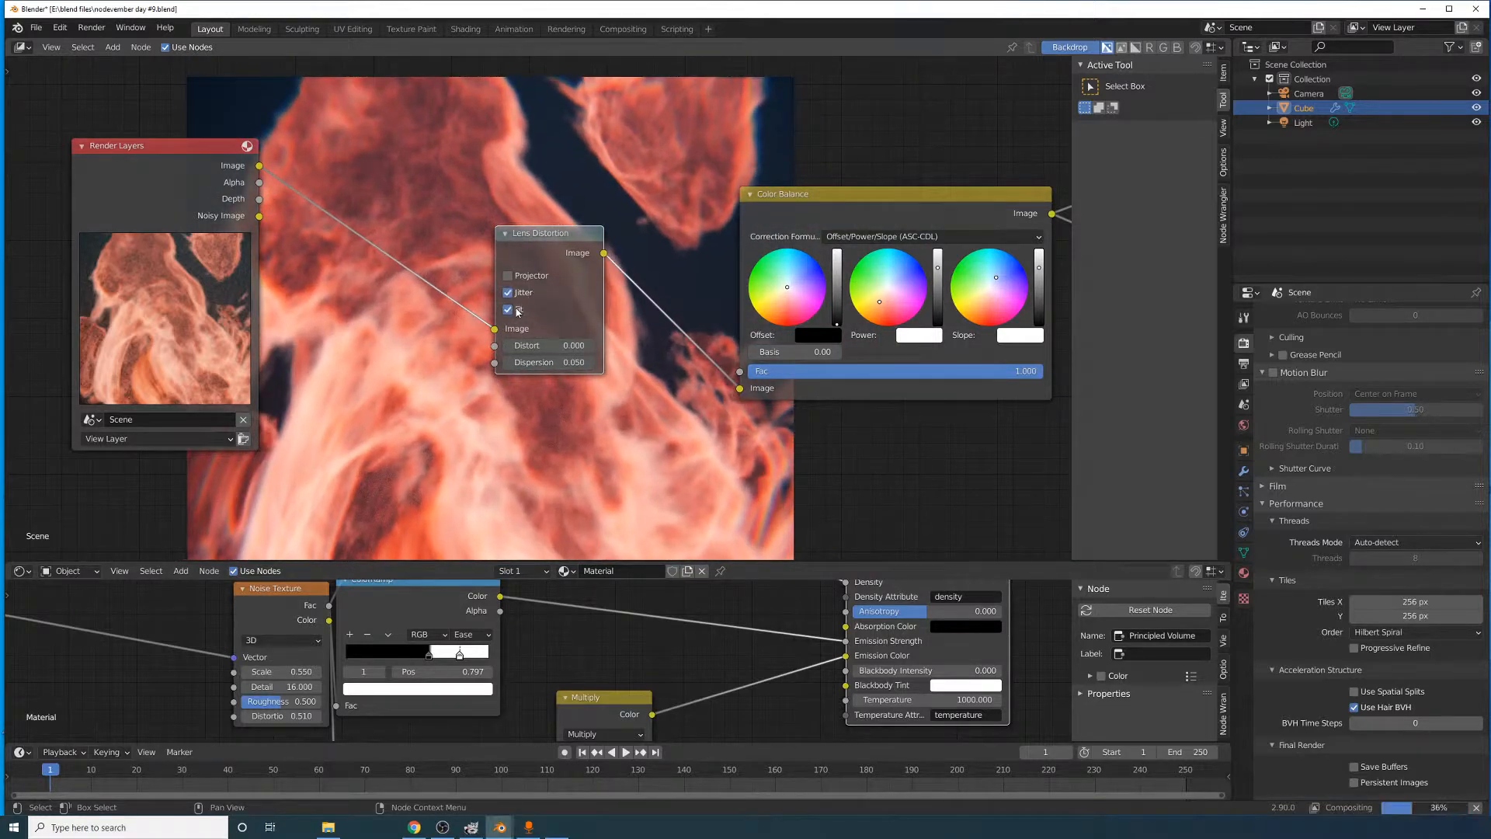
left_click(549, 363)
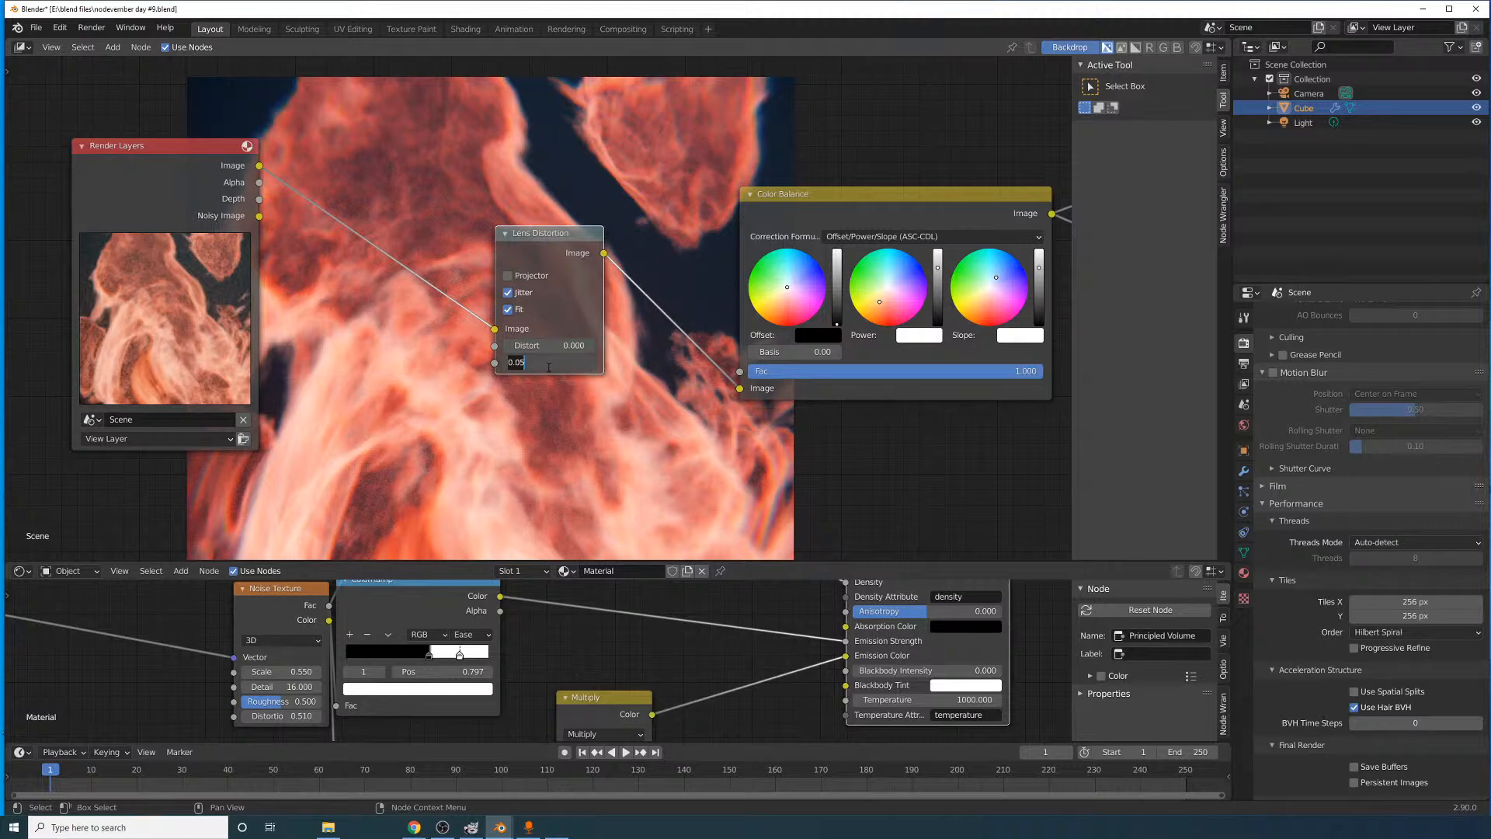
type(".04")
key("Return")
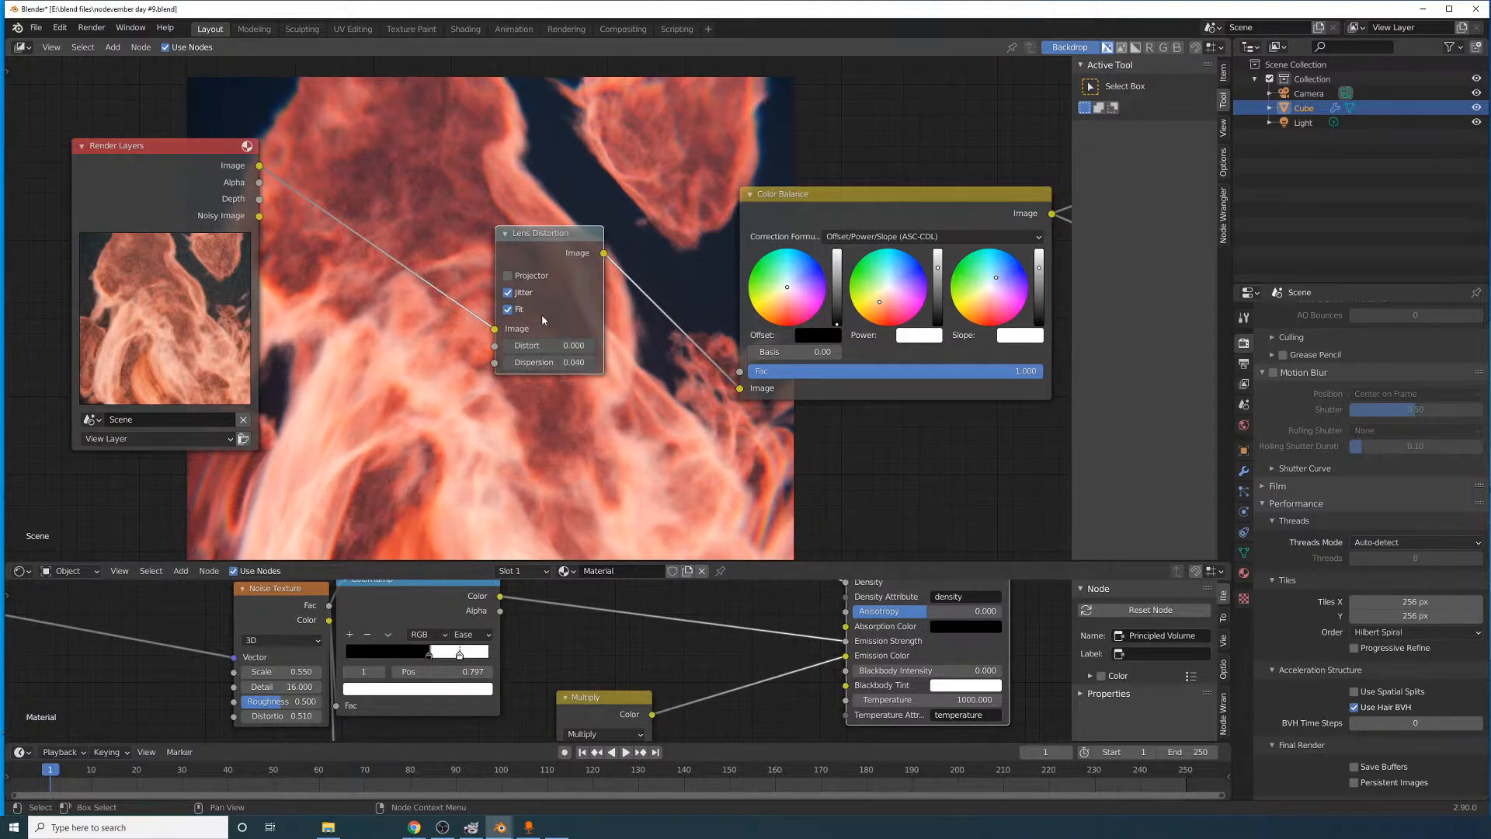
middle_click_drag(580, 284, 481, 160)
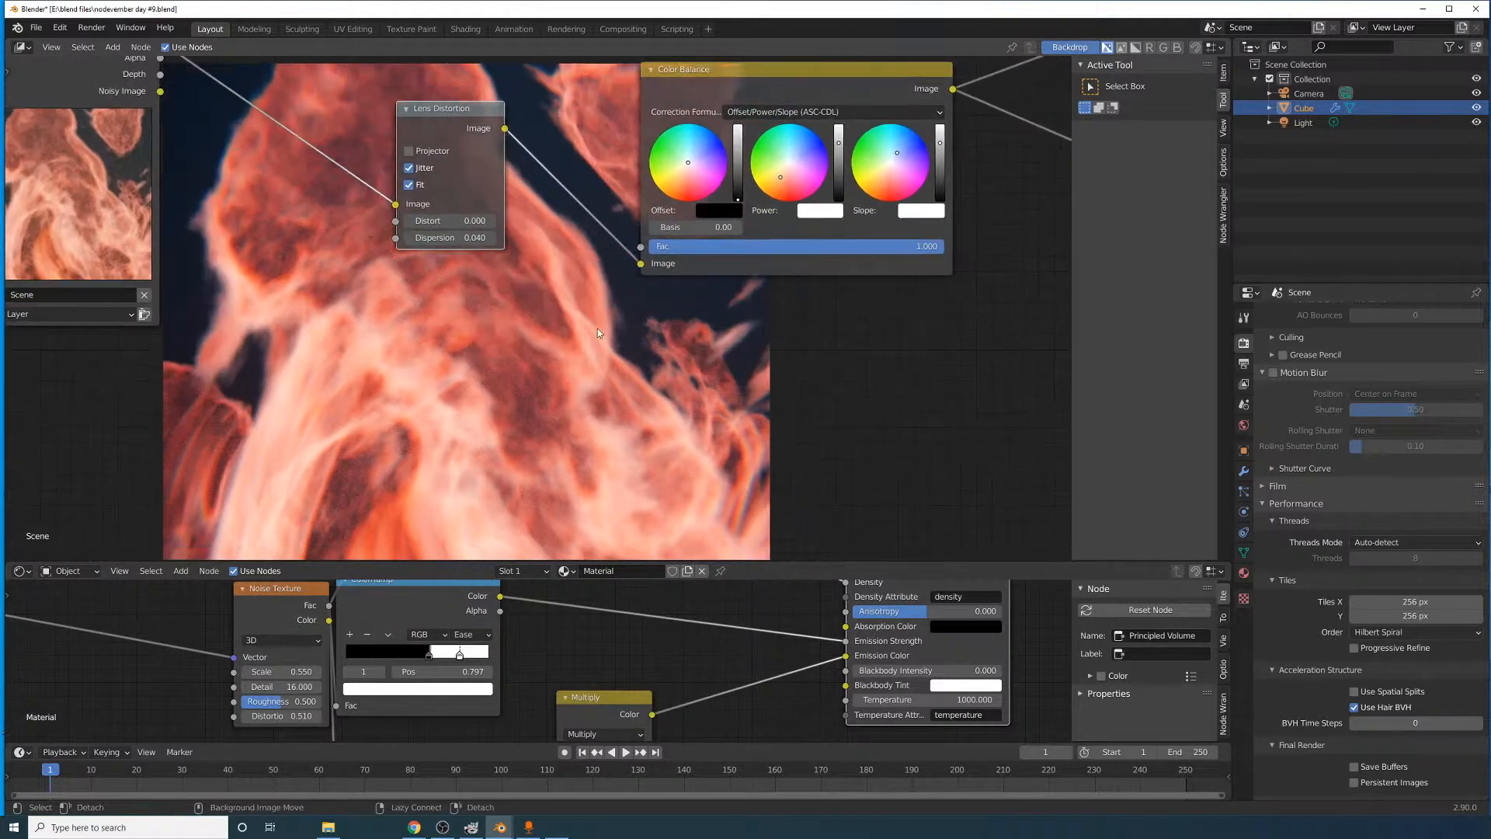
middle_click_drag(640, 241, 612, 457, "alt")
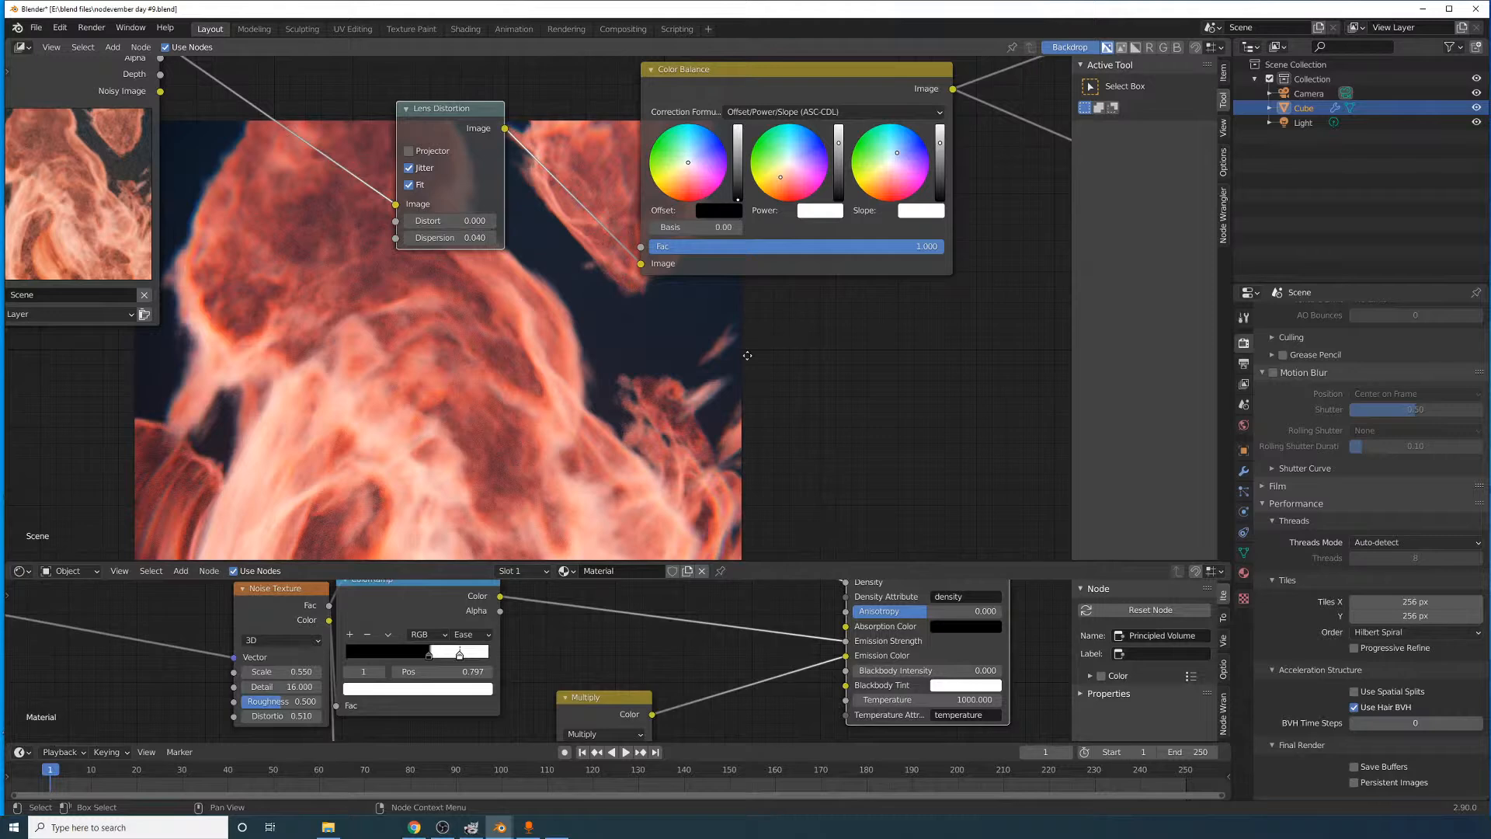
- Insert a Glare node on the link between the Lens Distortion and Color Balance nodes
scroll(747, 355, "down", 3)
left_click(113, 47)
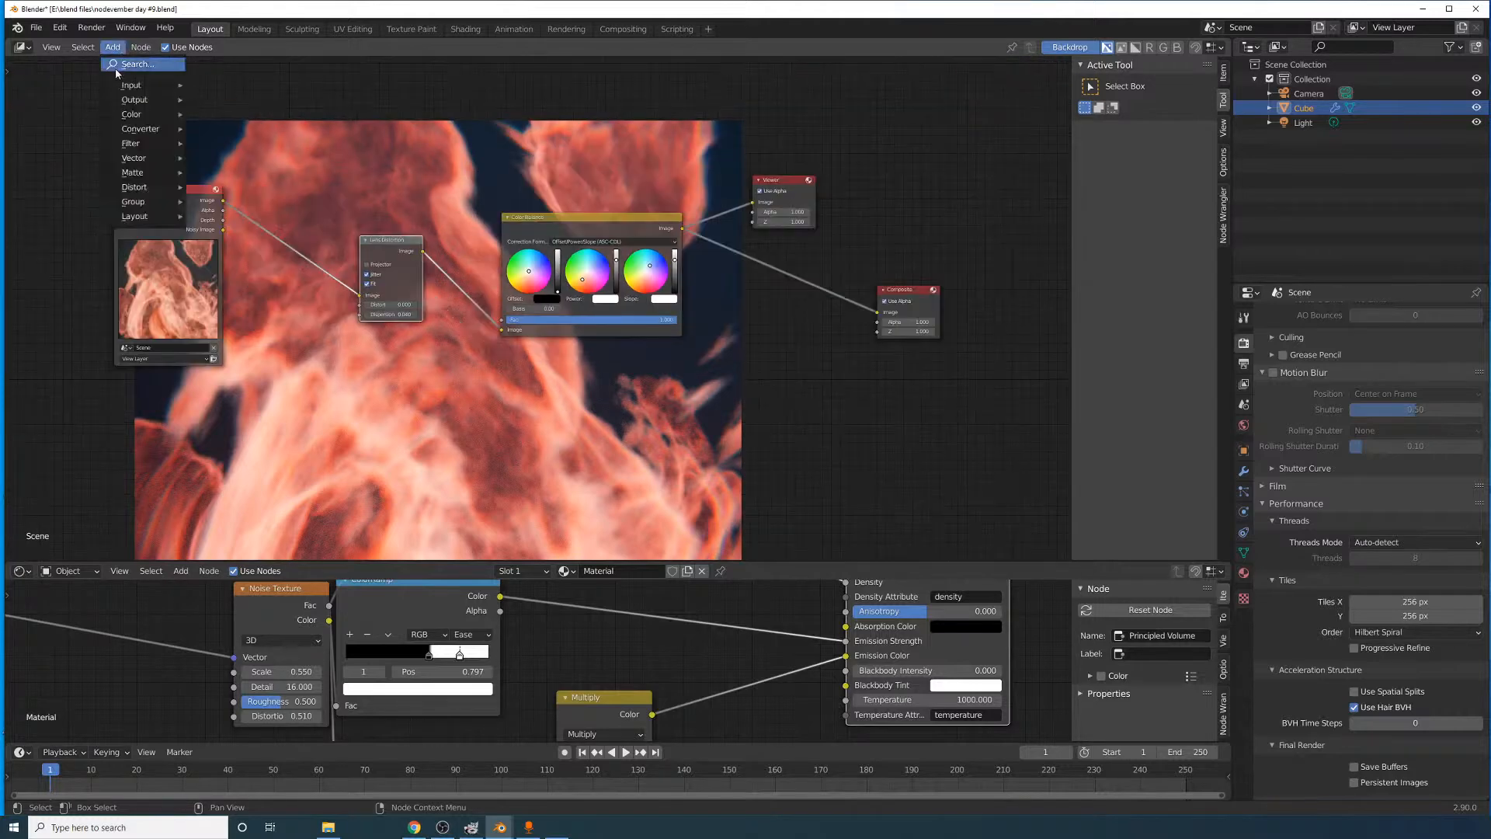
left_click(117, 67)
type("glare")
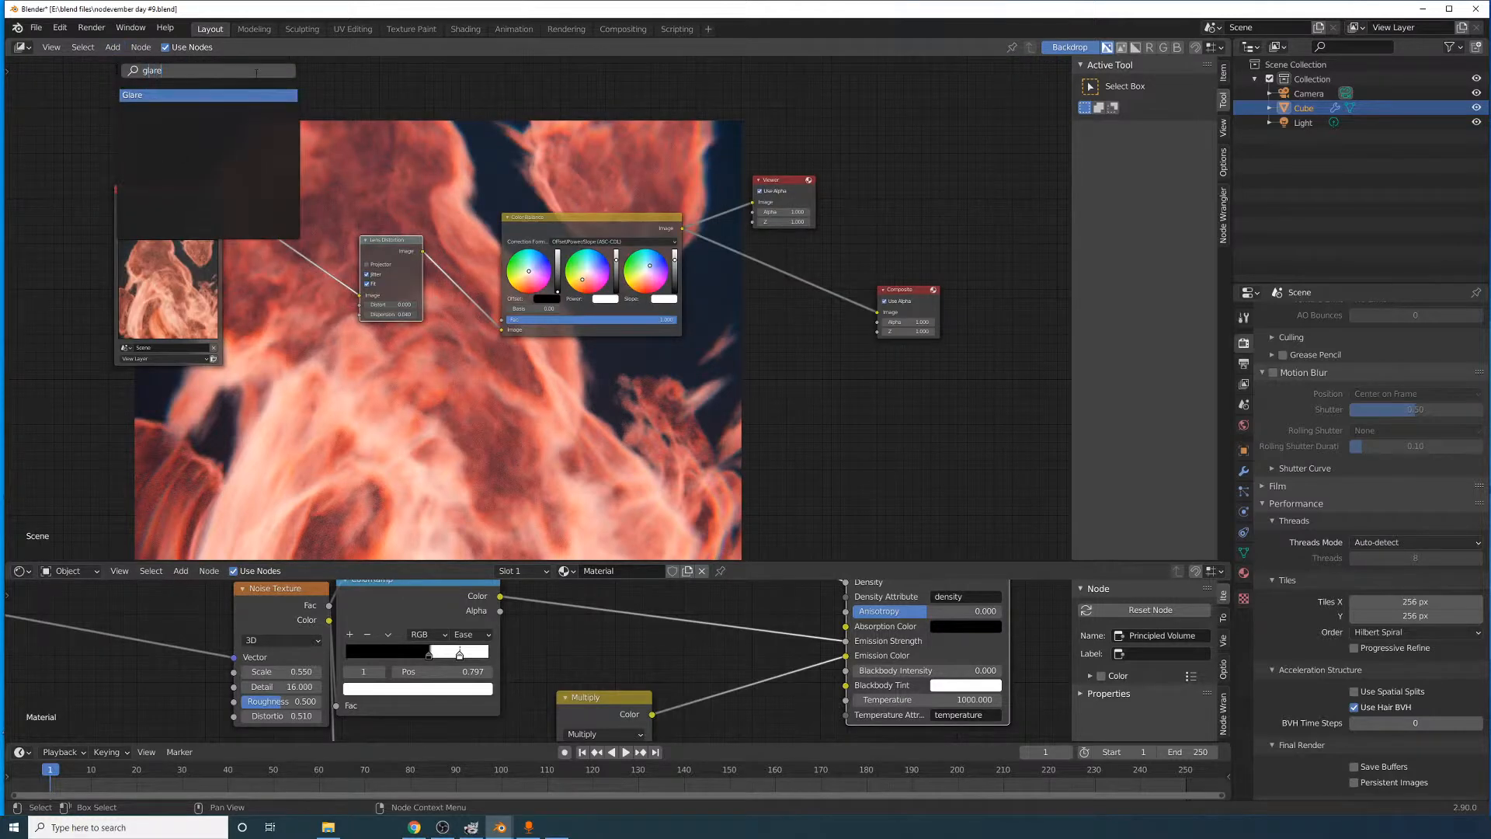
key("Return")
left_click(435, 256)
- Change the Glare node's type to Fog Glow and set its size to 9
scroll(640, 373, "up", 3)
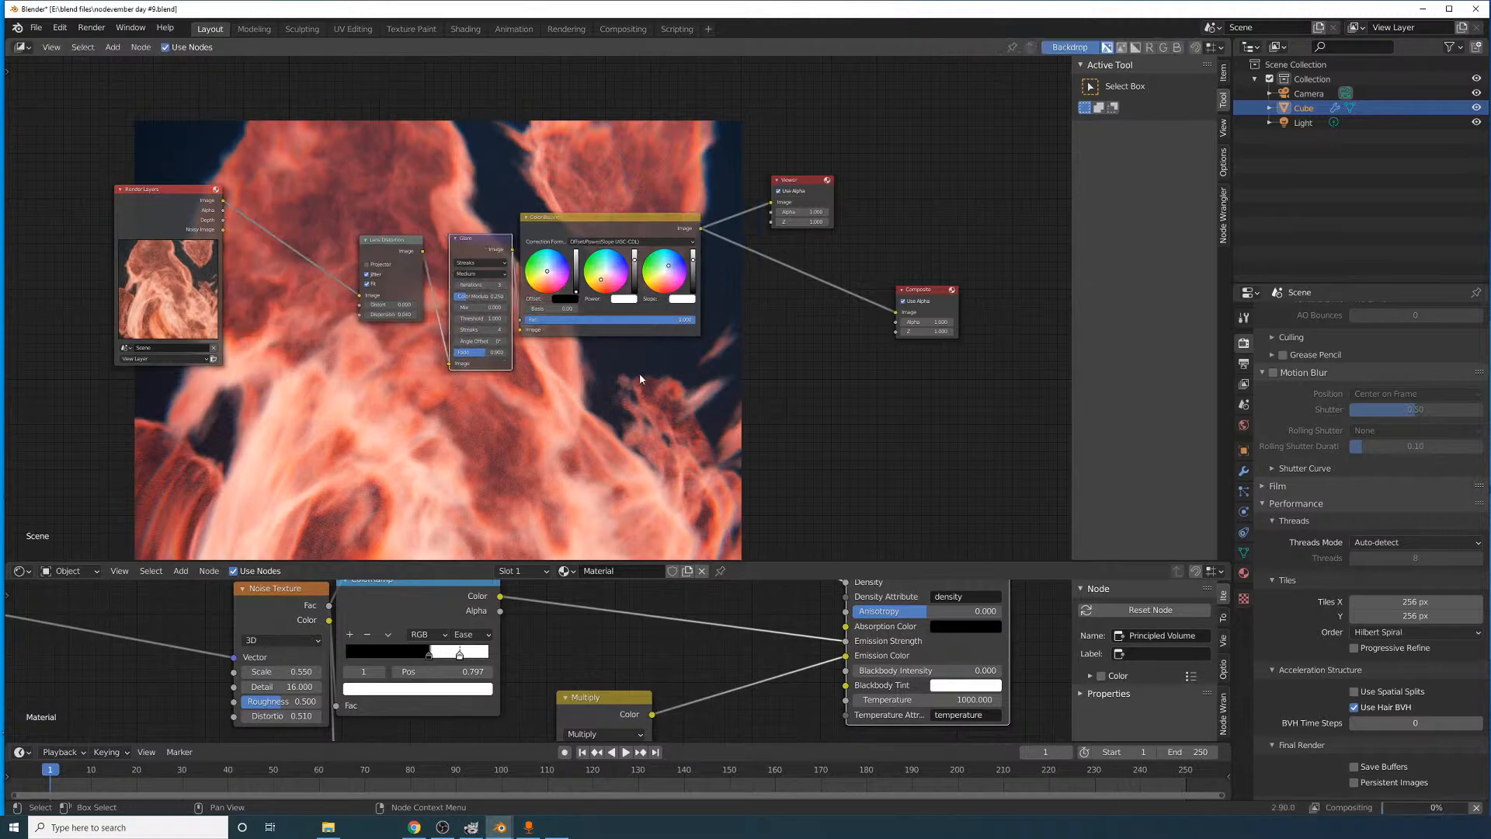
left_click(450, 217)
left_click(462, 277)
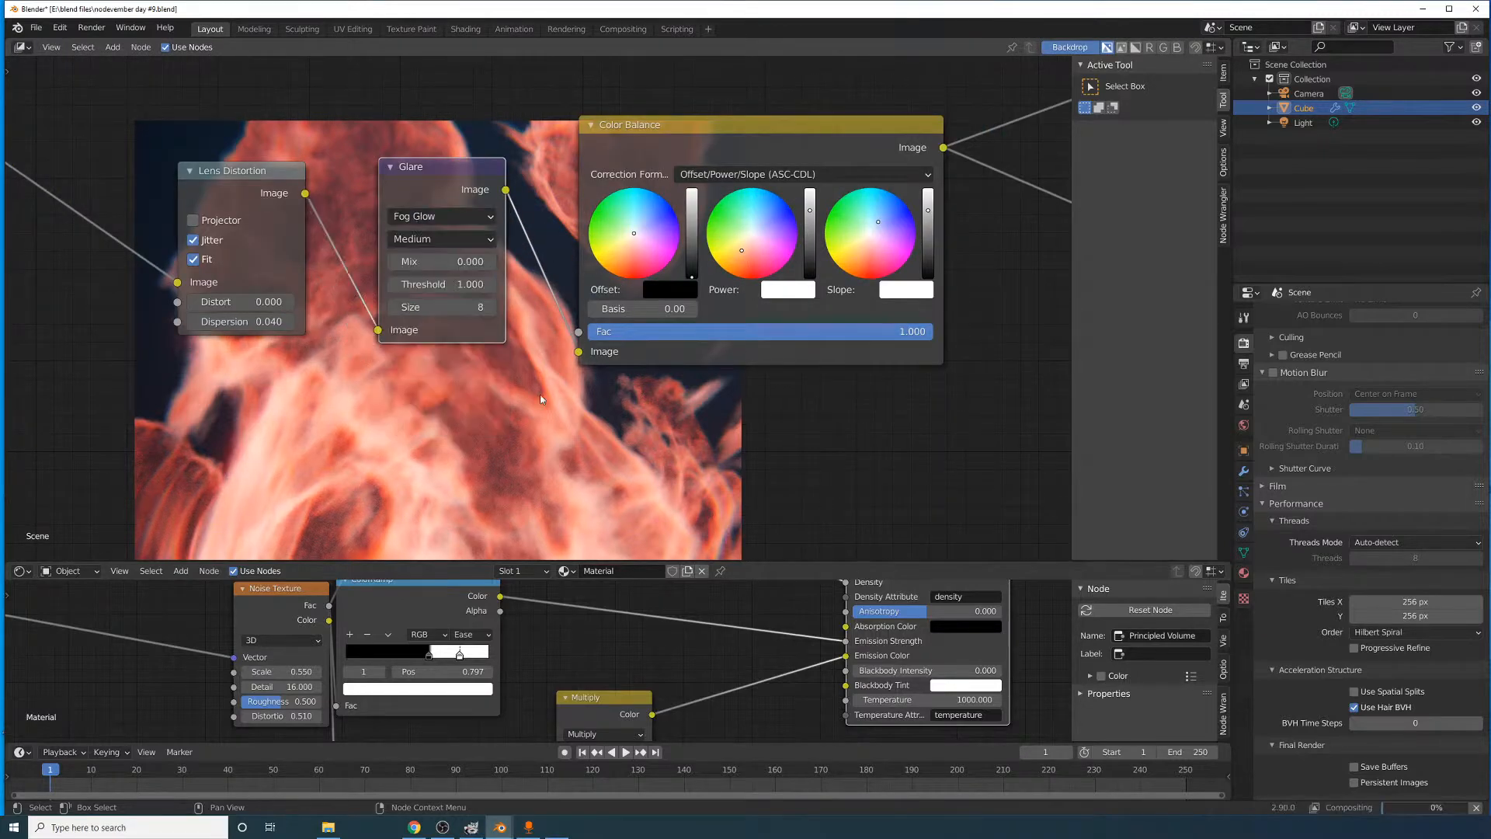
left_click(463, 285)
key("Return")
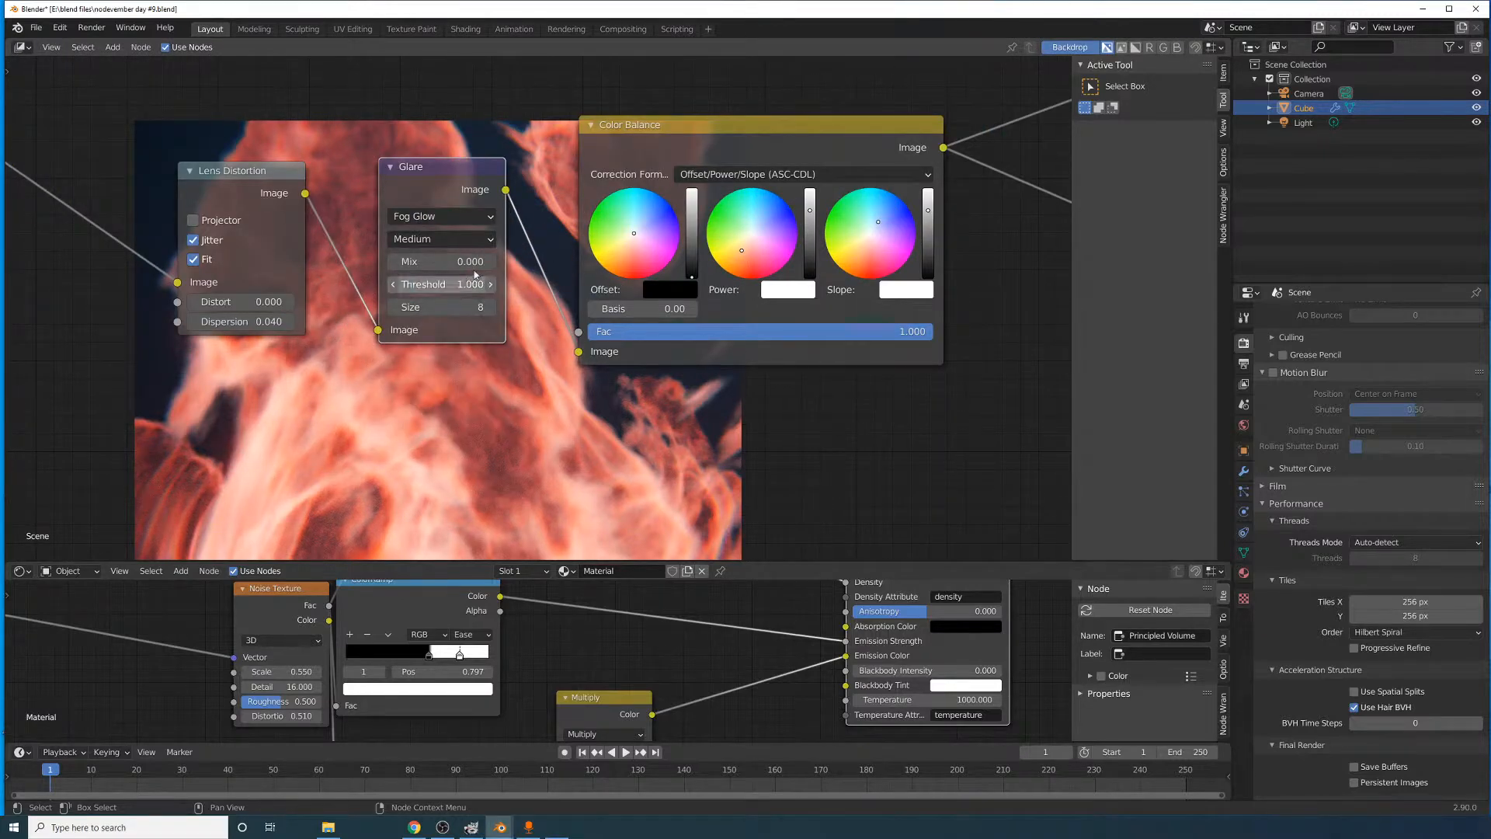
left_click(475, 305)
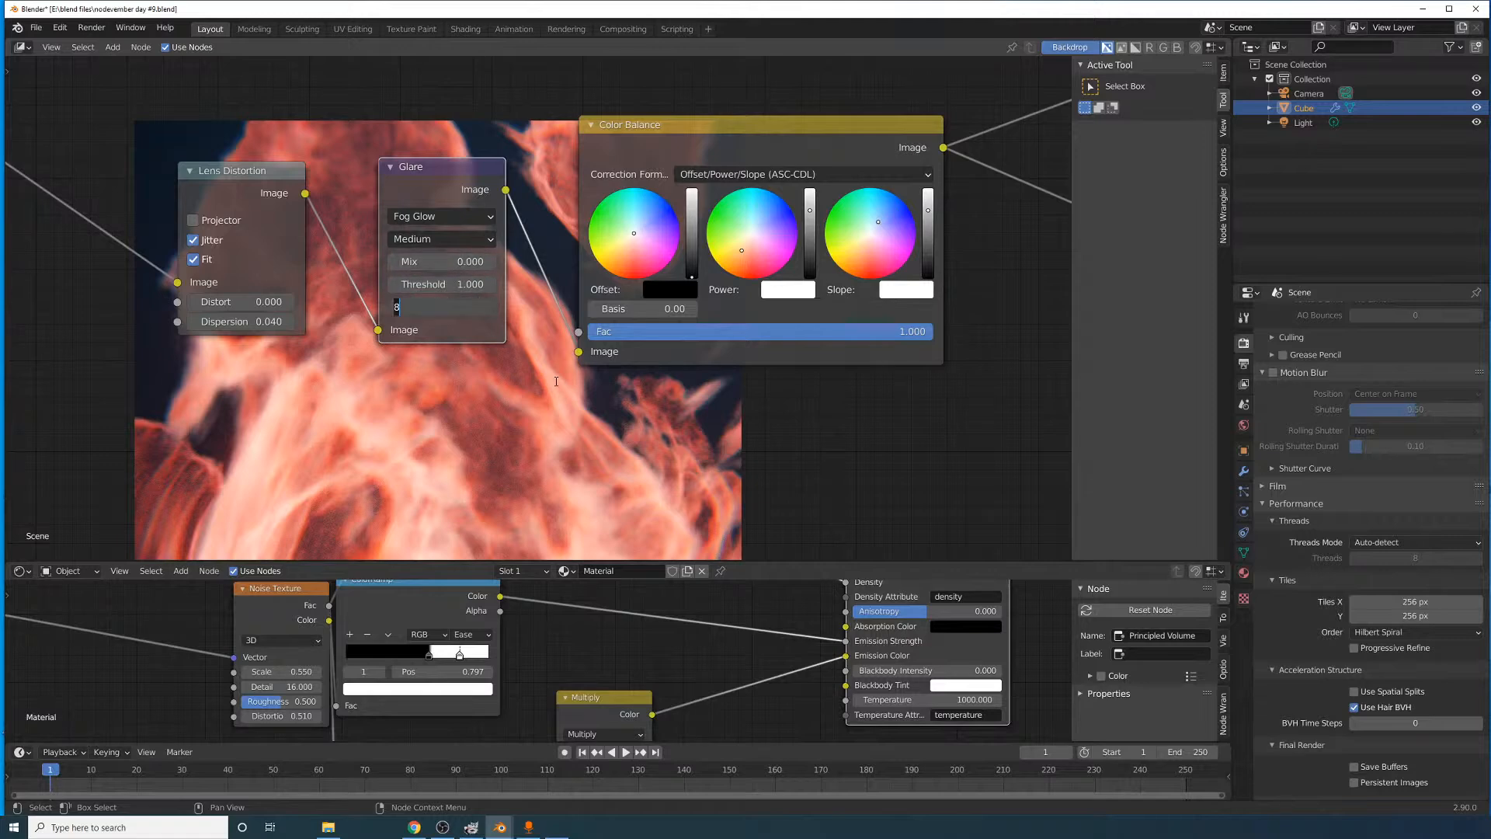
key("Return")
- Reposition the backdrop image behind the nodes and lower the Glare threshold to 0.24
middle_click_drag(550, 292, 729, 523)
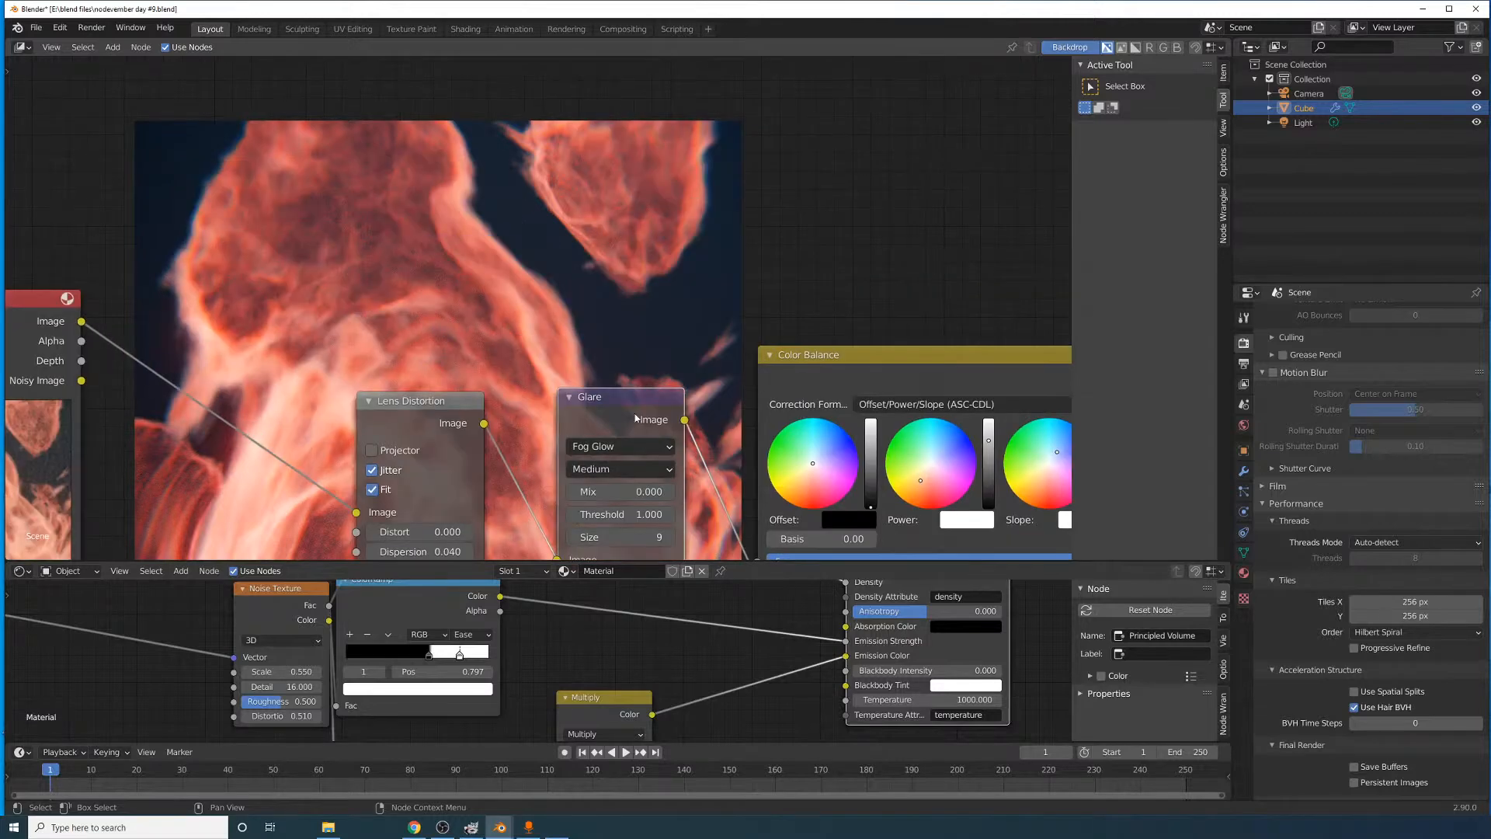
middle_click_drag(687, 326, 759, 201, "alt")
middle_click_drag(676, 408, 693, 348)
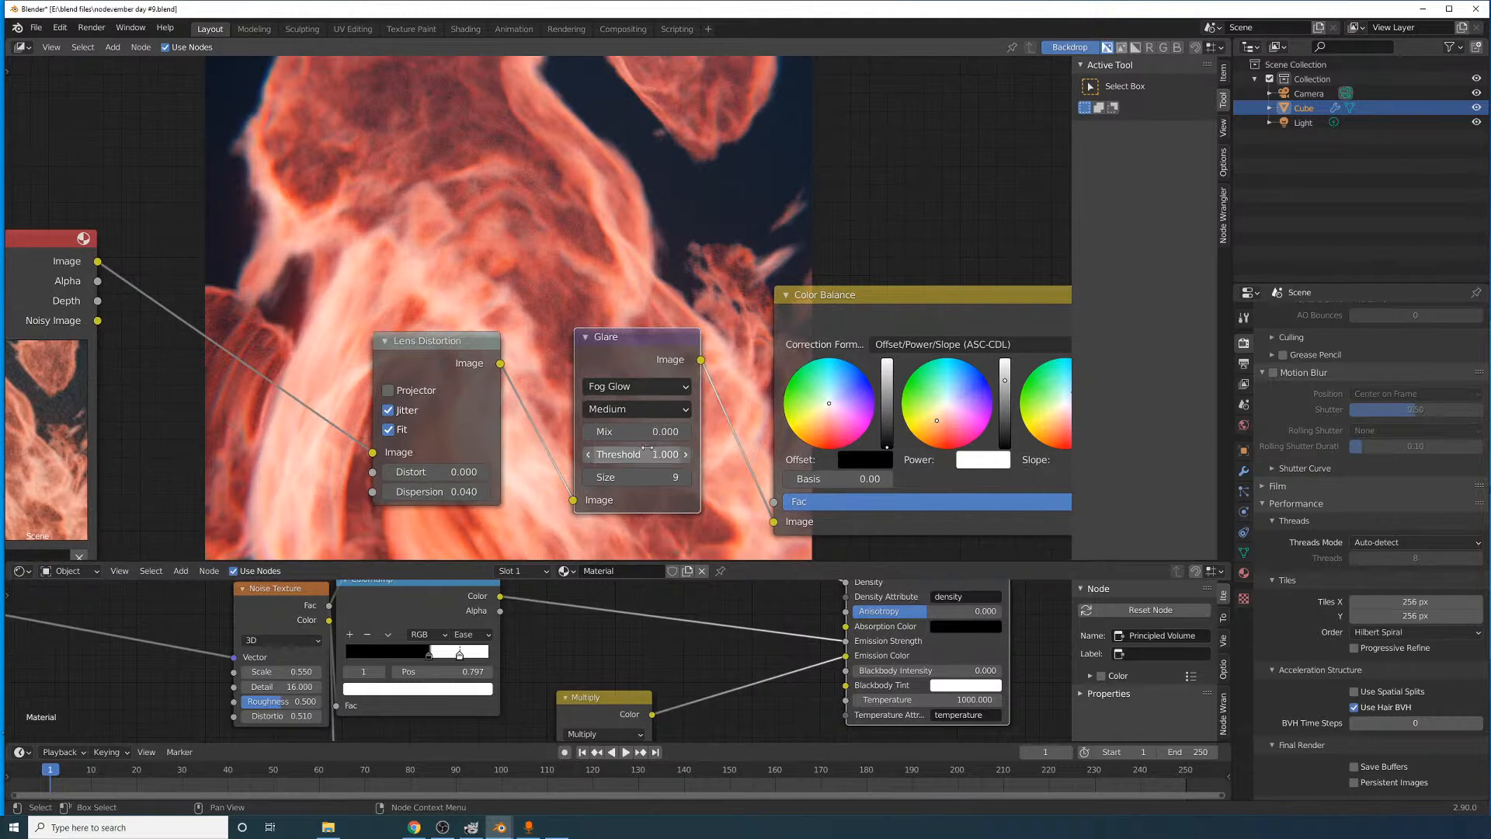
mouse_move(659, 454)
left_mouse_down()
mouse_move(588, 454)
mouse_move(678, 455)
left_mouse_up()
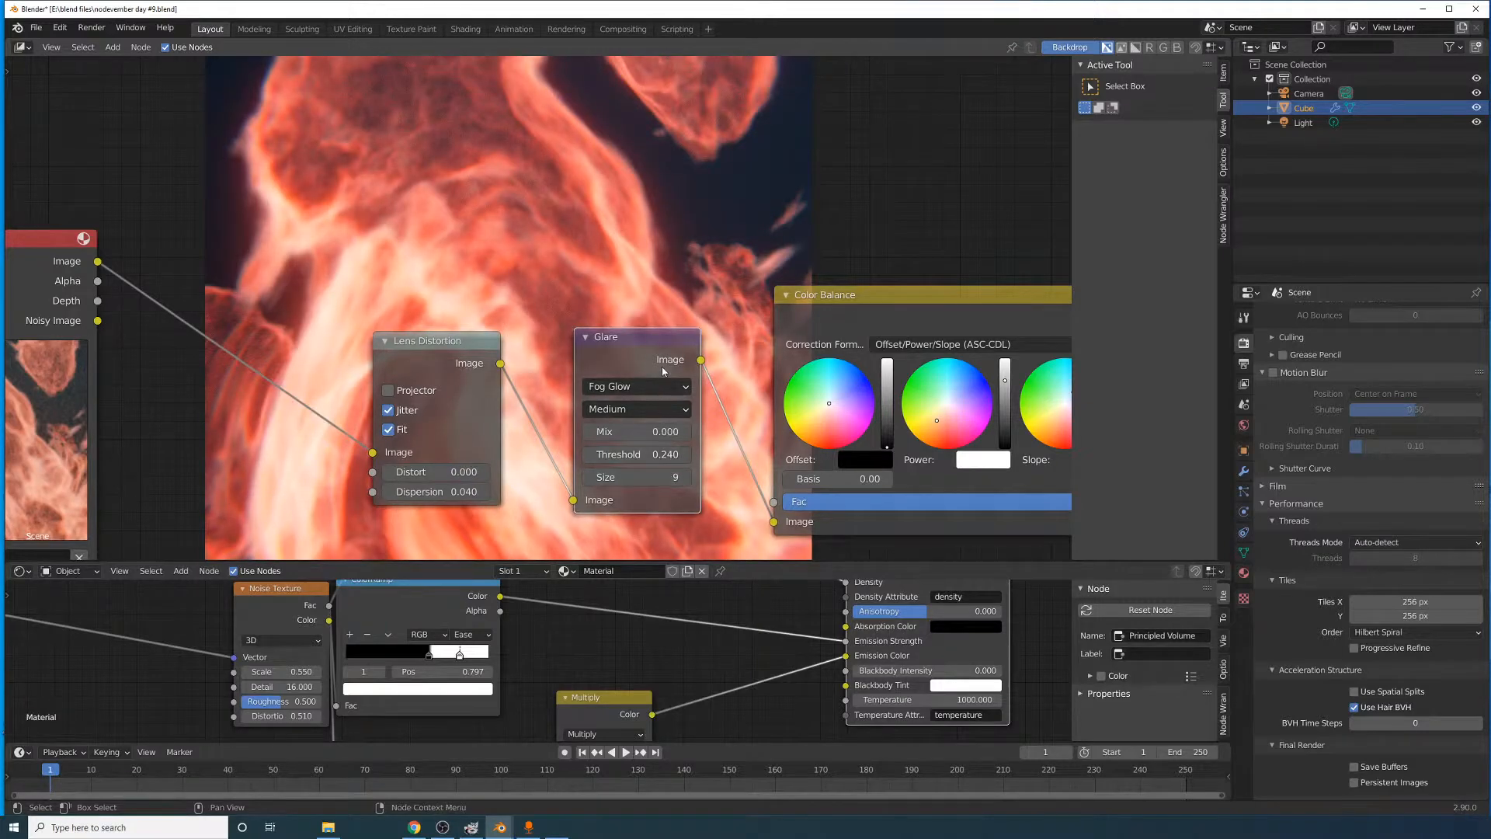
- Compare the backdrop with the Glare node muted and unmuted, and set its threshold to 0.25
scroll(663, 371, "down", 2)
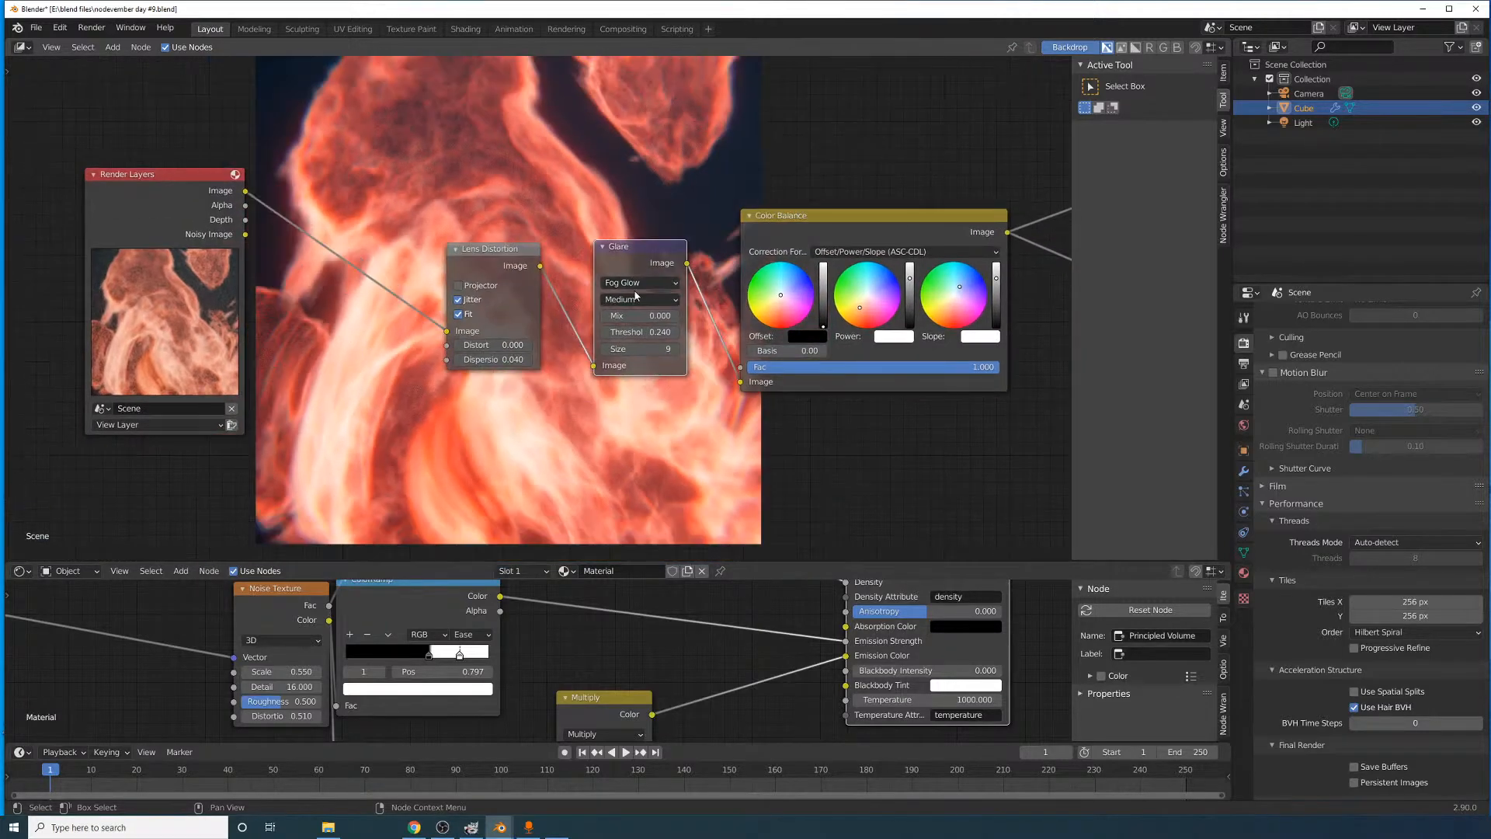
key("m")
key("m")
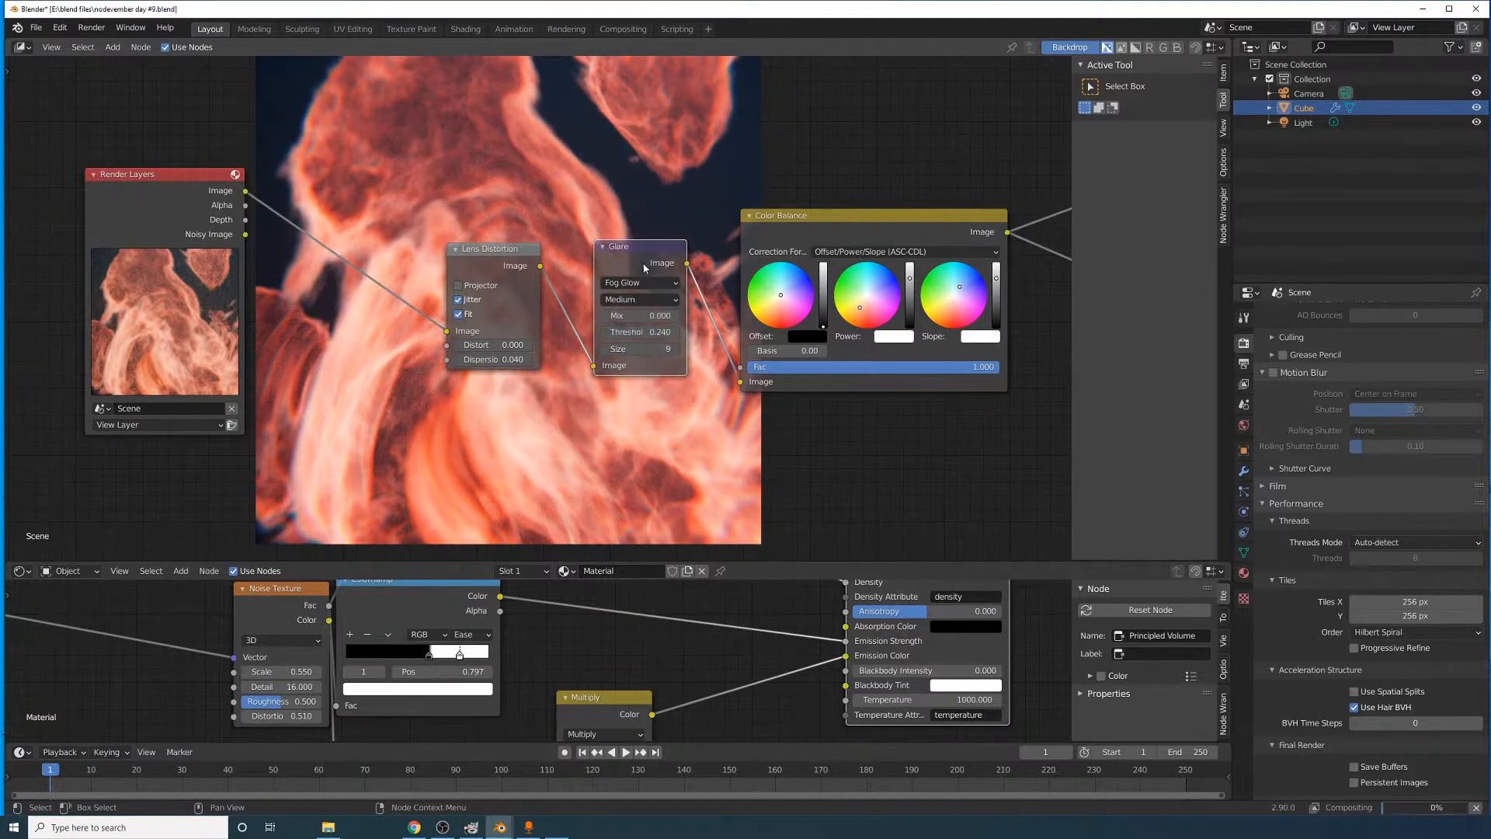
middle_click_drag(650, 235, 578, 329)
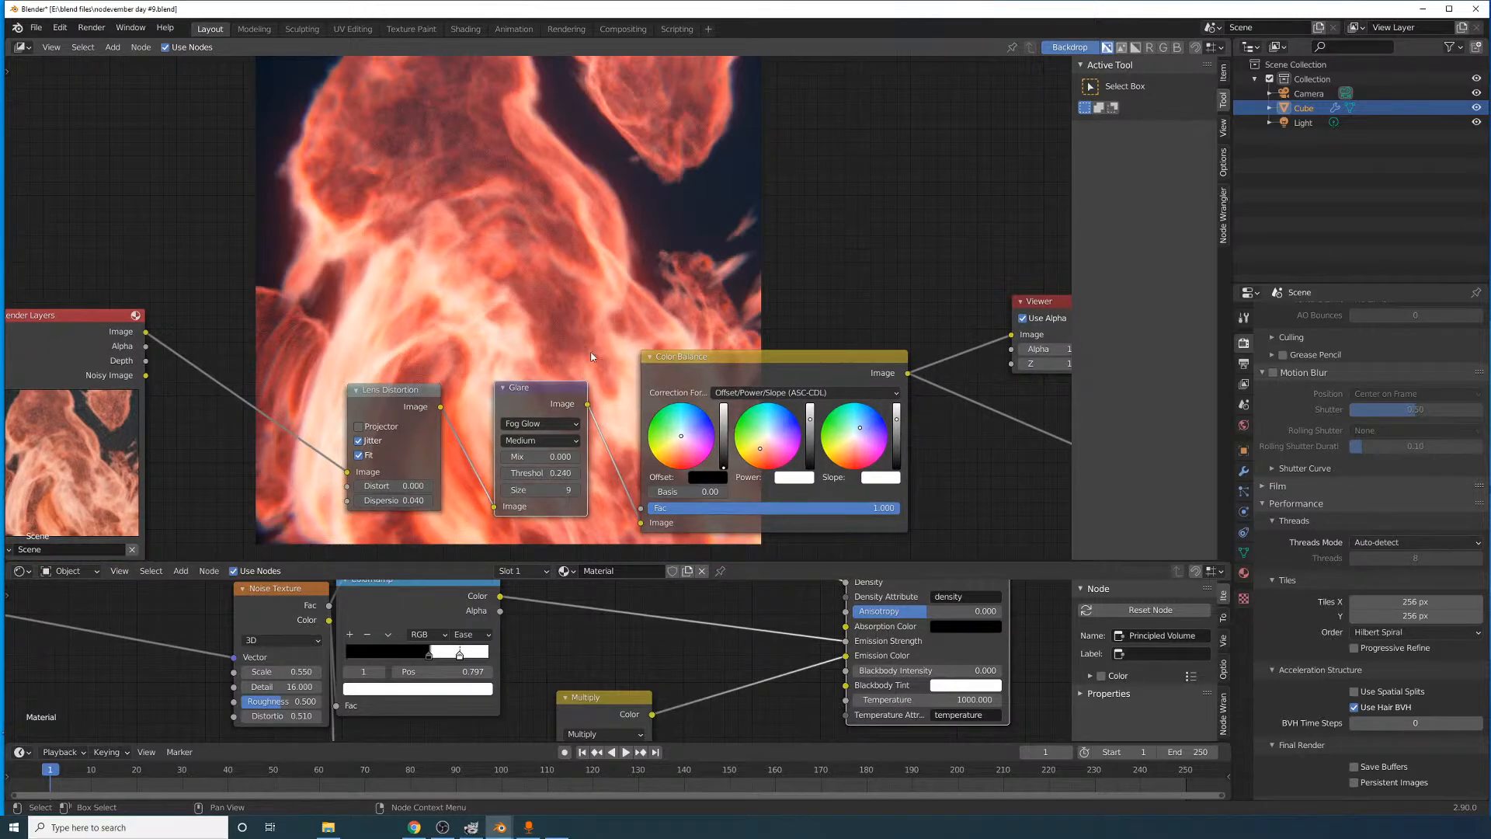
left_click(554, 472)
type(".25")
key("Return")
- Add an unconnected Sun Beams node just above the Color Balance node
left_click(113, 47)
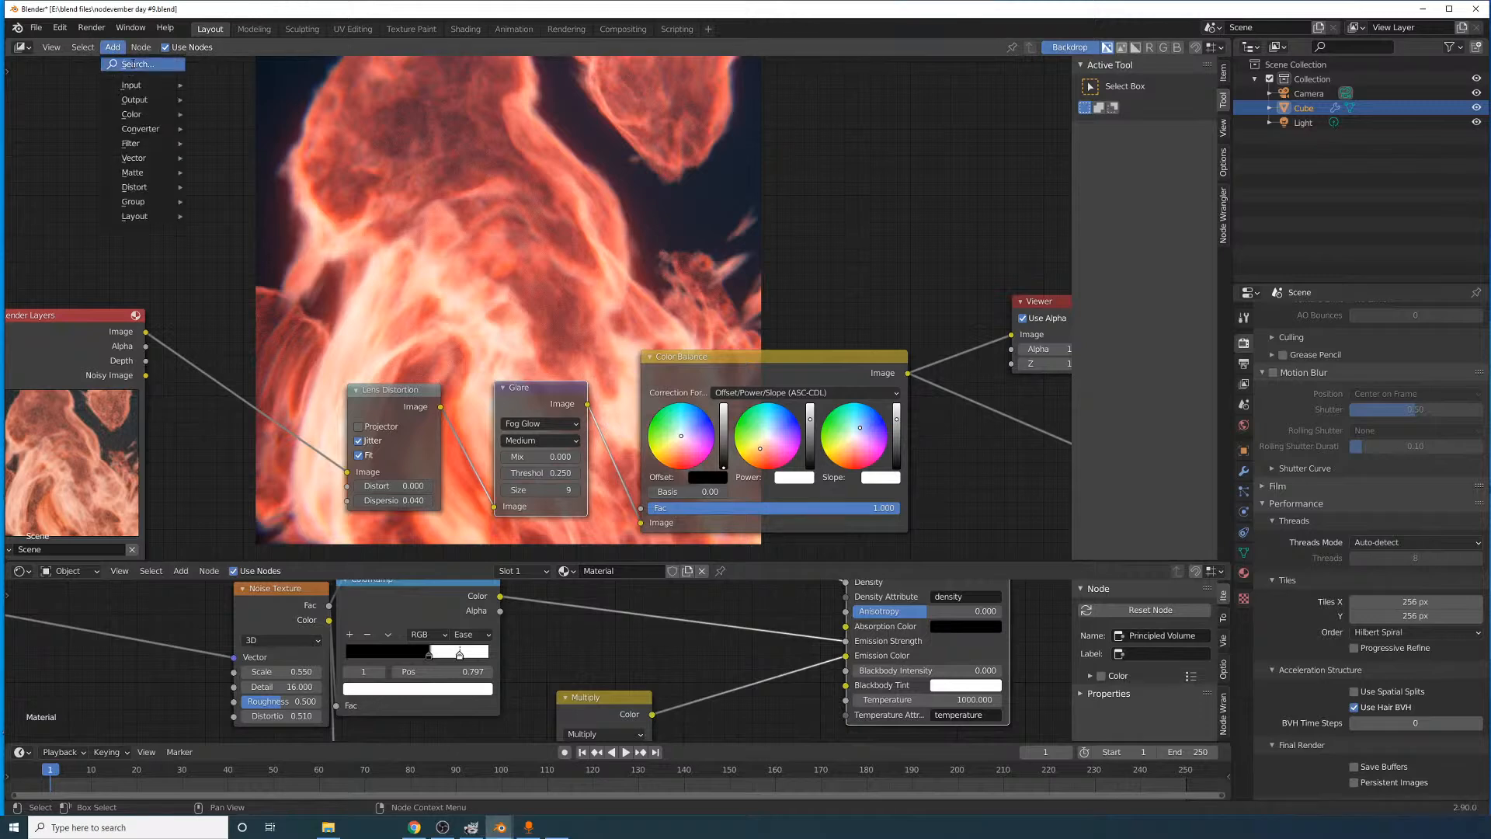
left_click(131, 64)
type("sunbe")
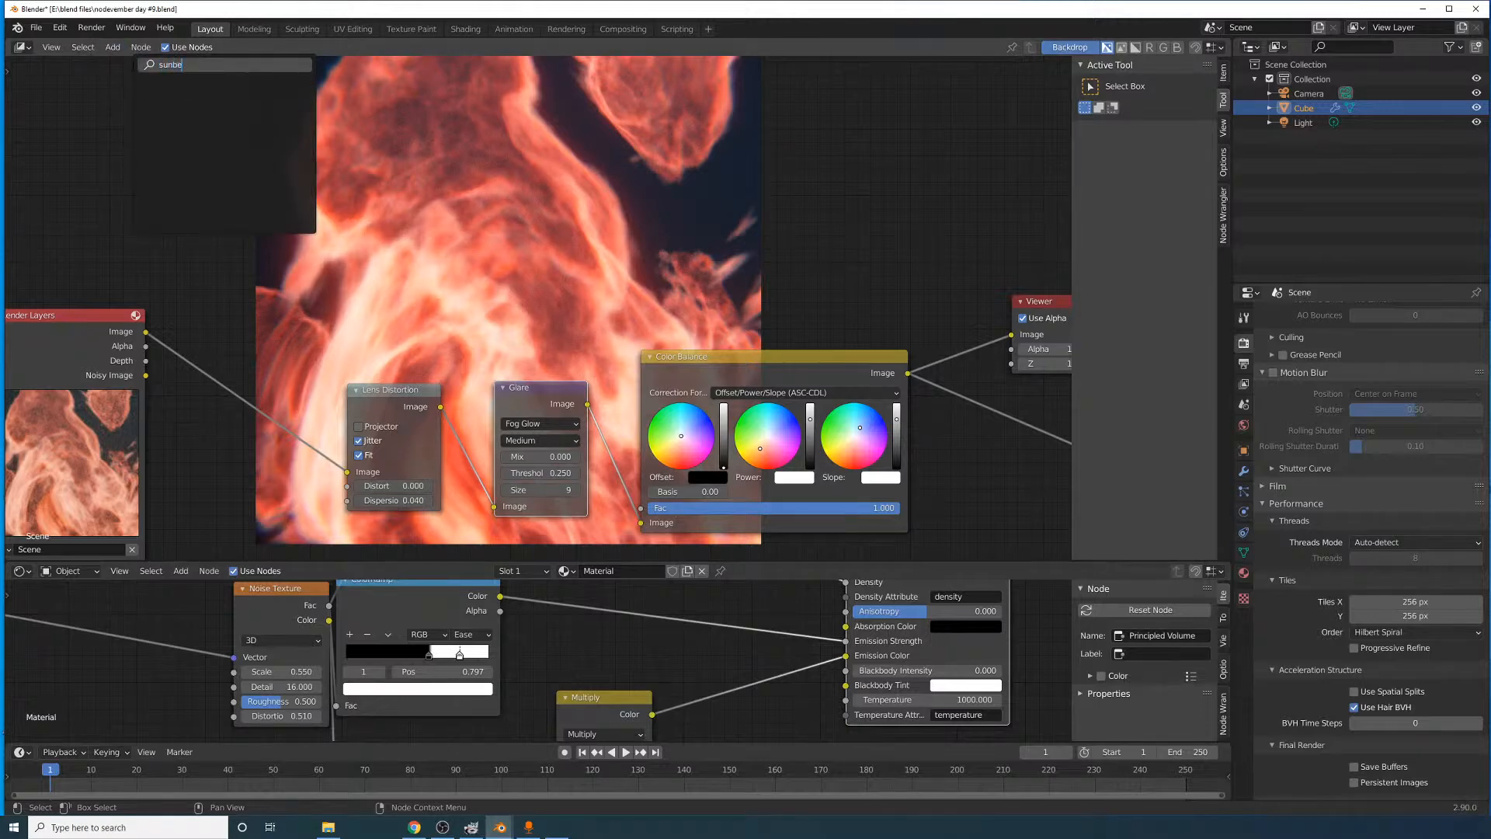
key("BackSpace")
key("BackSpace")
key("Return")
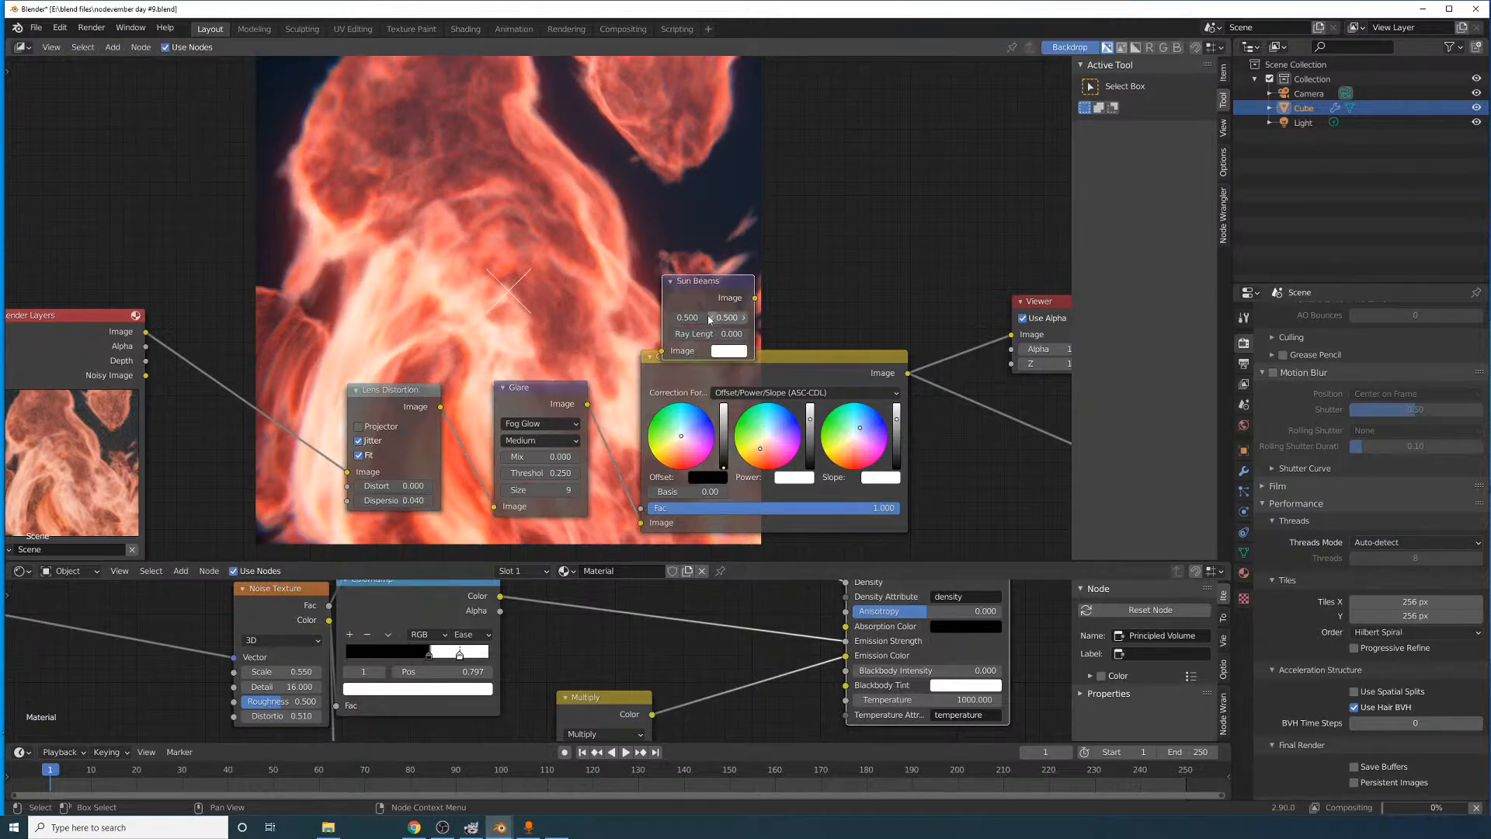
left_click(711, 315)
- Insert a Mix node on the link between the Glare and Color Balance nodes
left_click(120, 51)
left_click(136, 64)
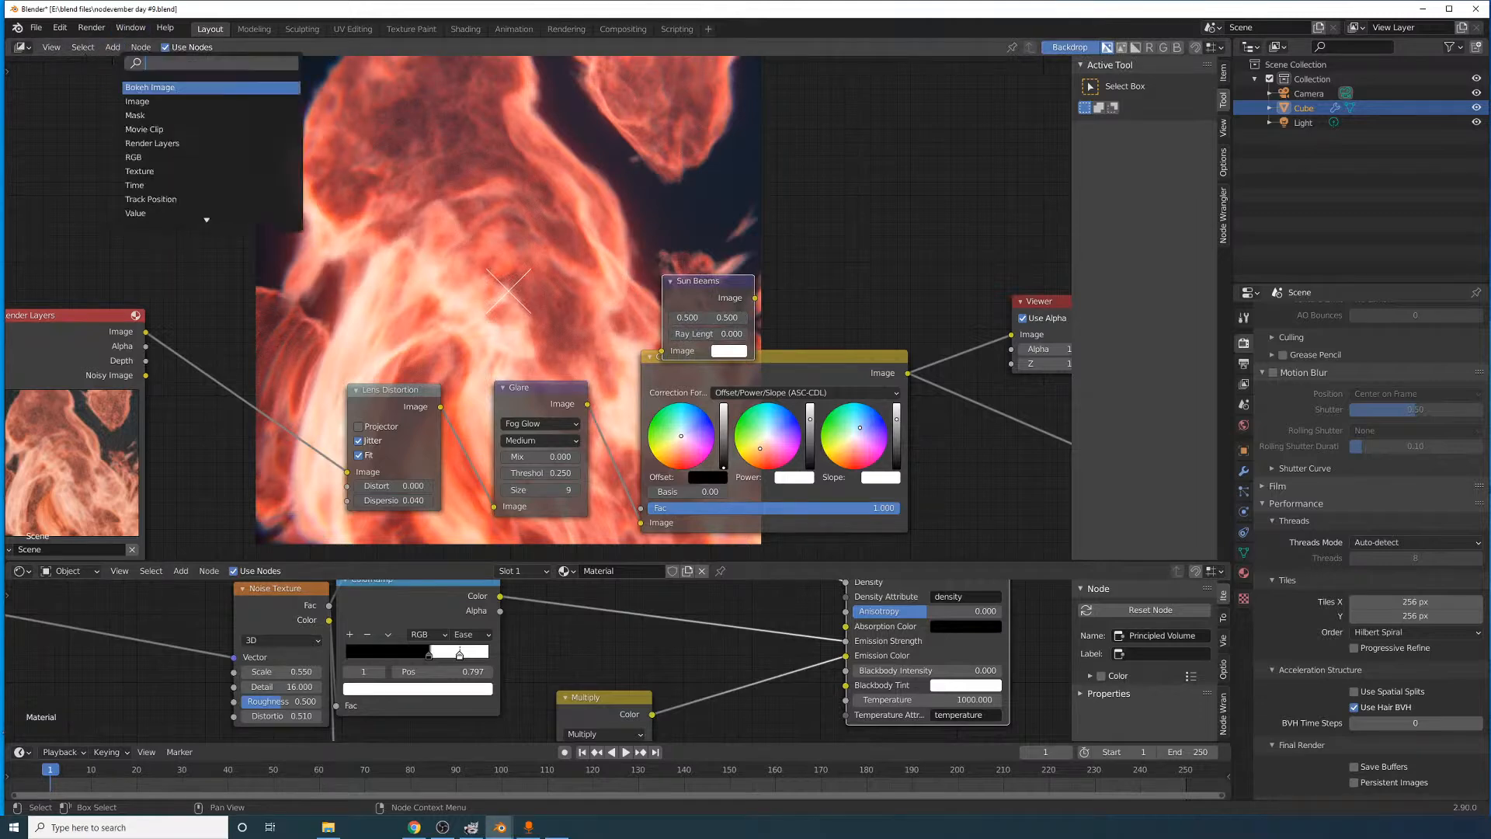
type("mix")
key("Return")
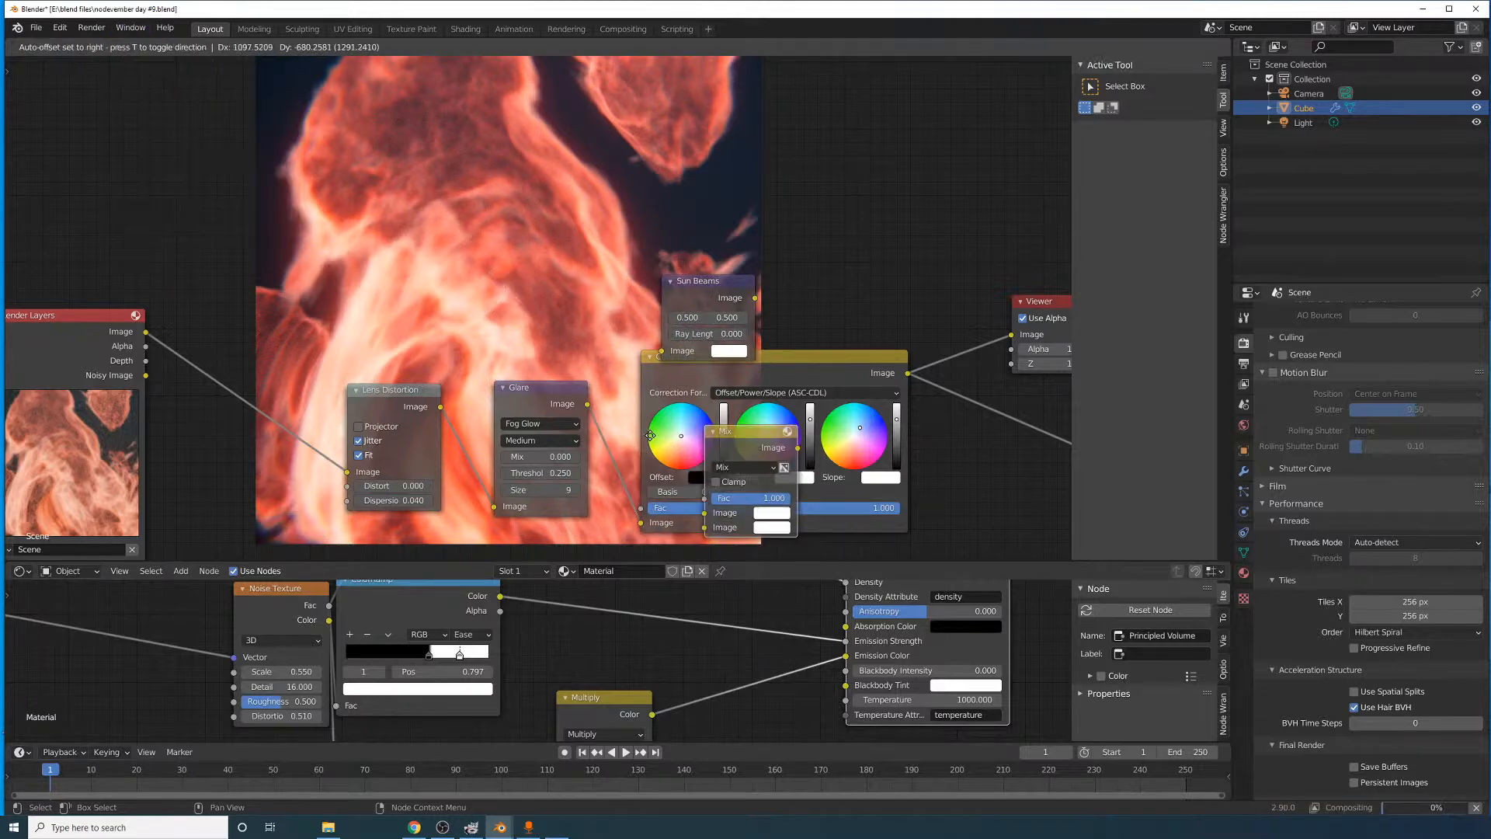
left_click(687, 439)
- Feed the Glare output into the Sun Beams image input and preview the Sun Beams result in the Viewer
middle_click_drag(583, 387, 486, 359)
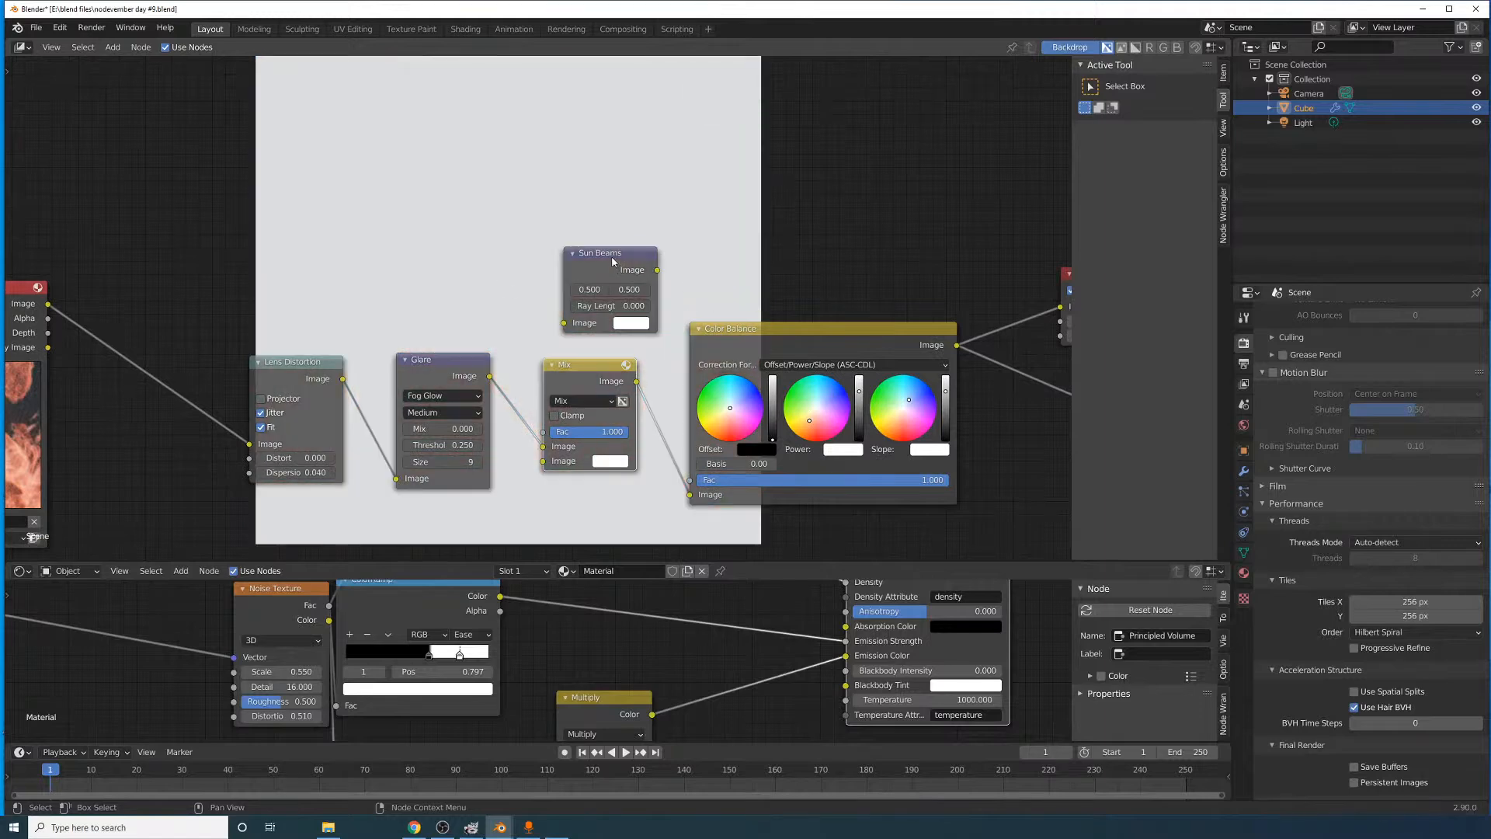
left_click_drag(613, 262, 617, 266)
left_click_drag(487, 386, 569, 328)
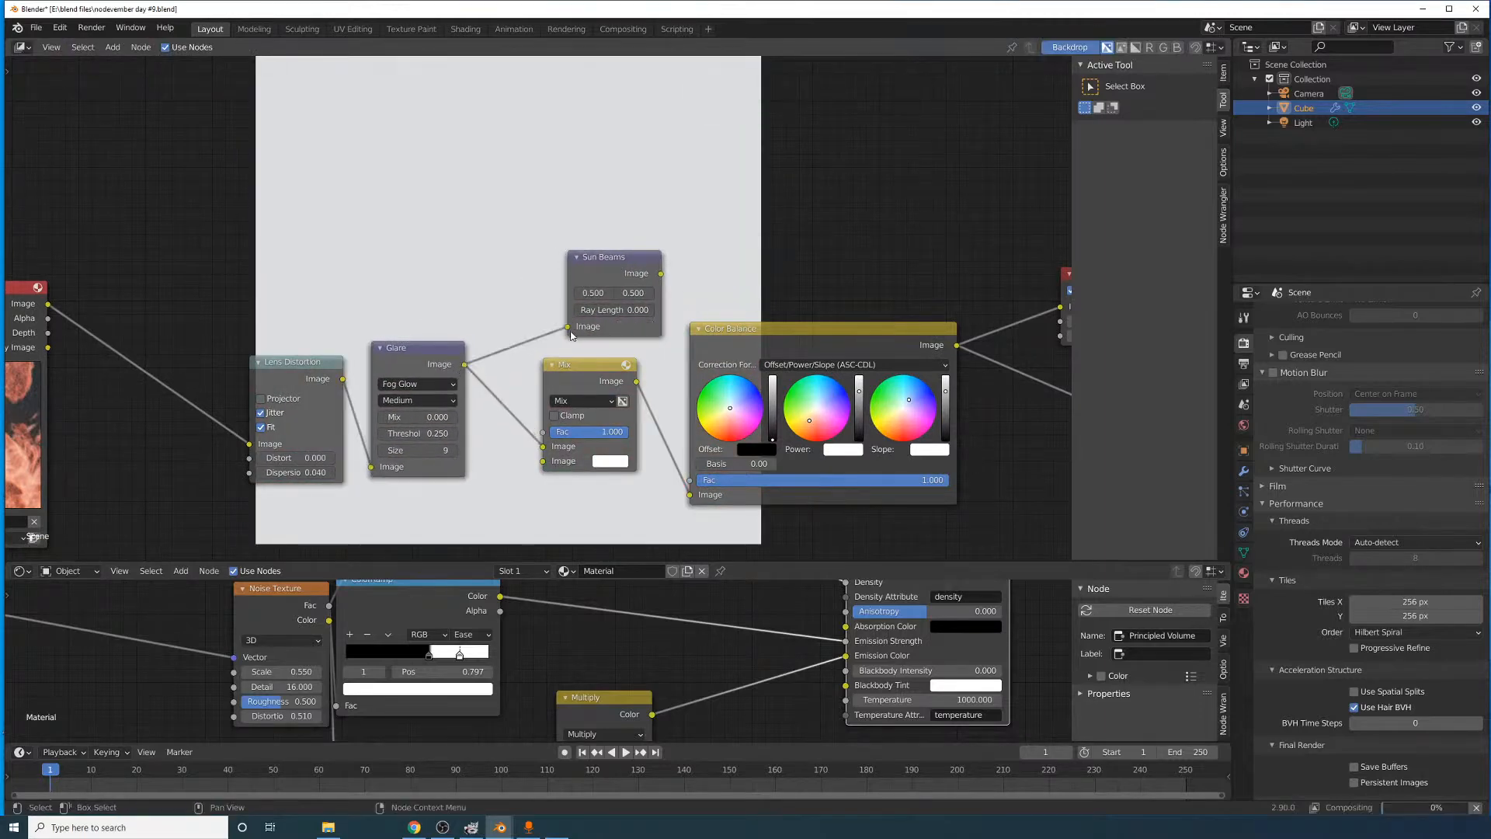
left_click(623, 270, "ctrl+shift")
- Set the Sun Beams ray length to 0.1
middle_click_drag(681, 280, 530, 322)
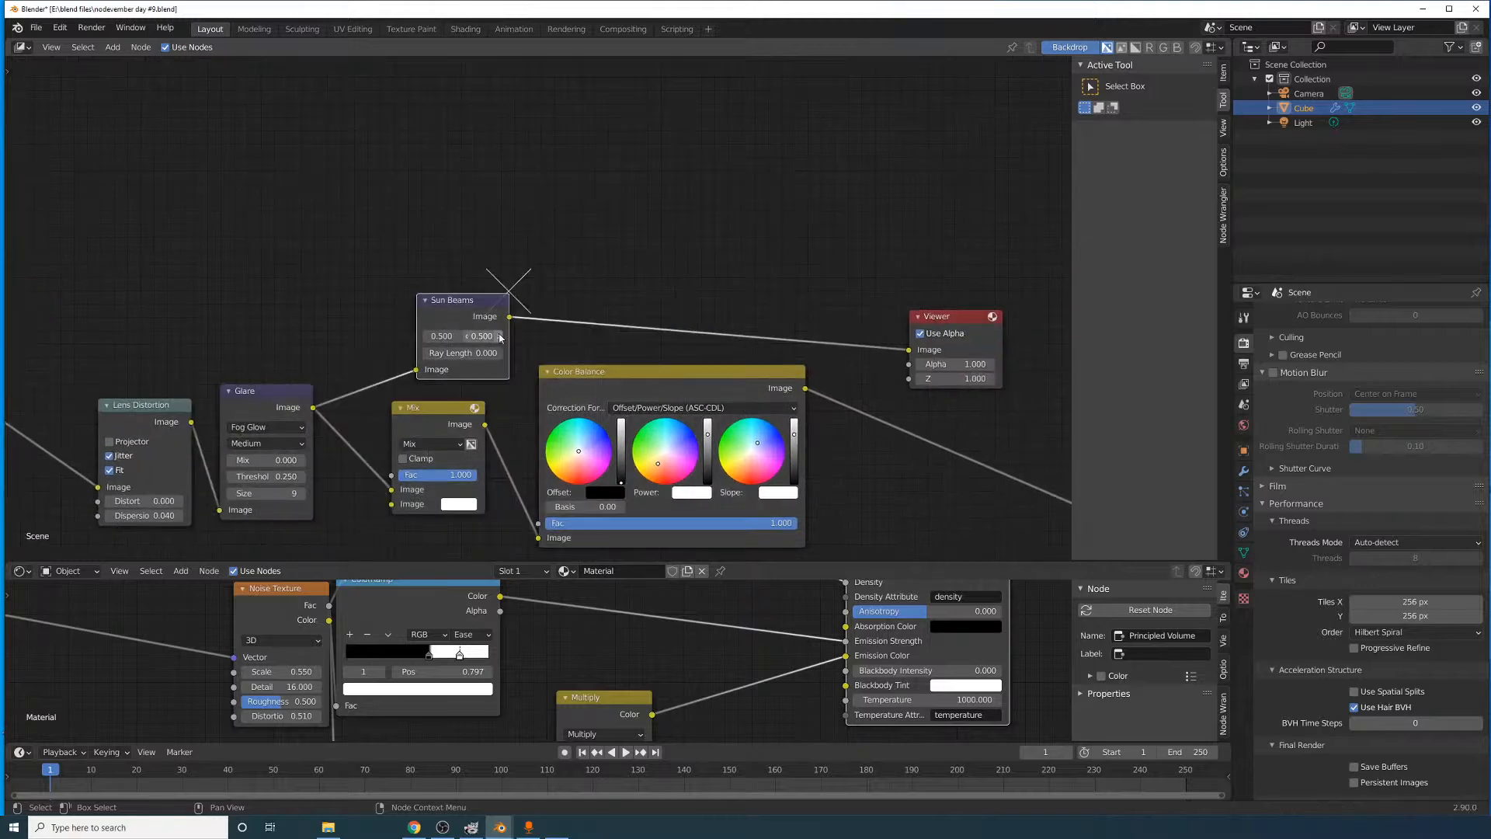
double_click(467, 353)
type("0.1")
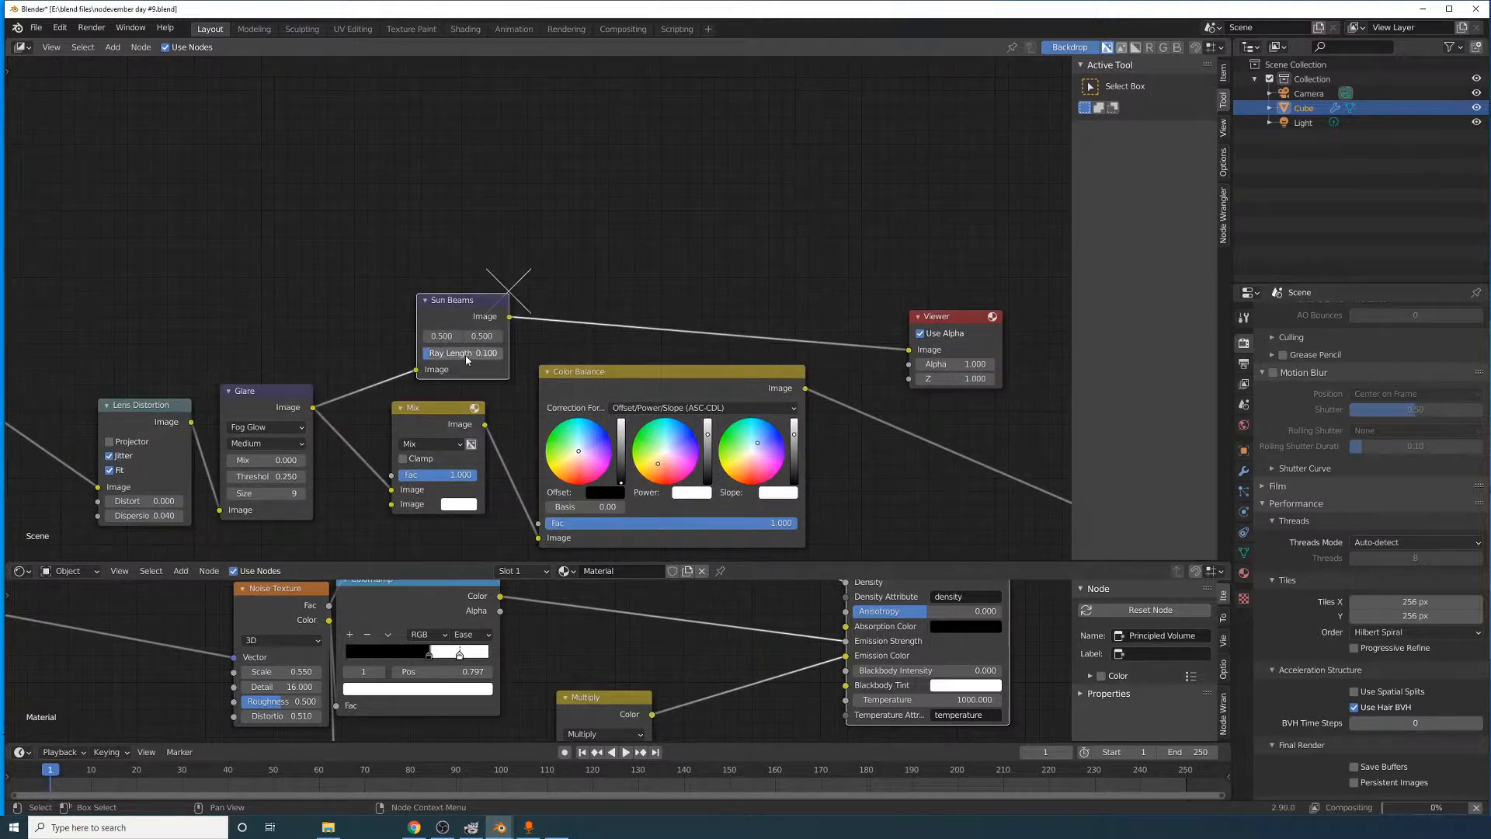
key("Return")
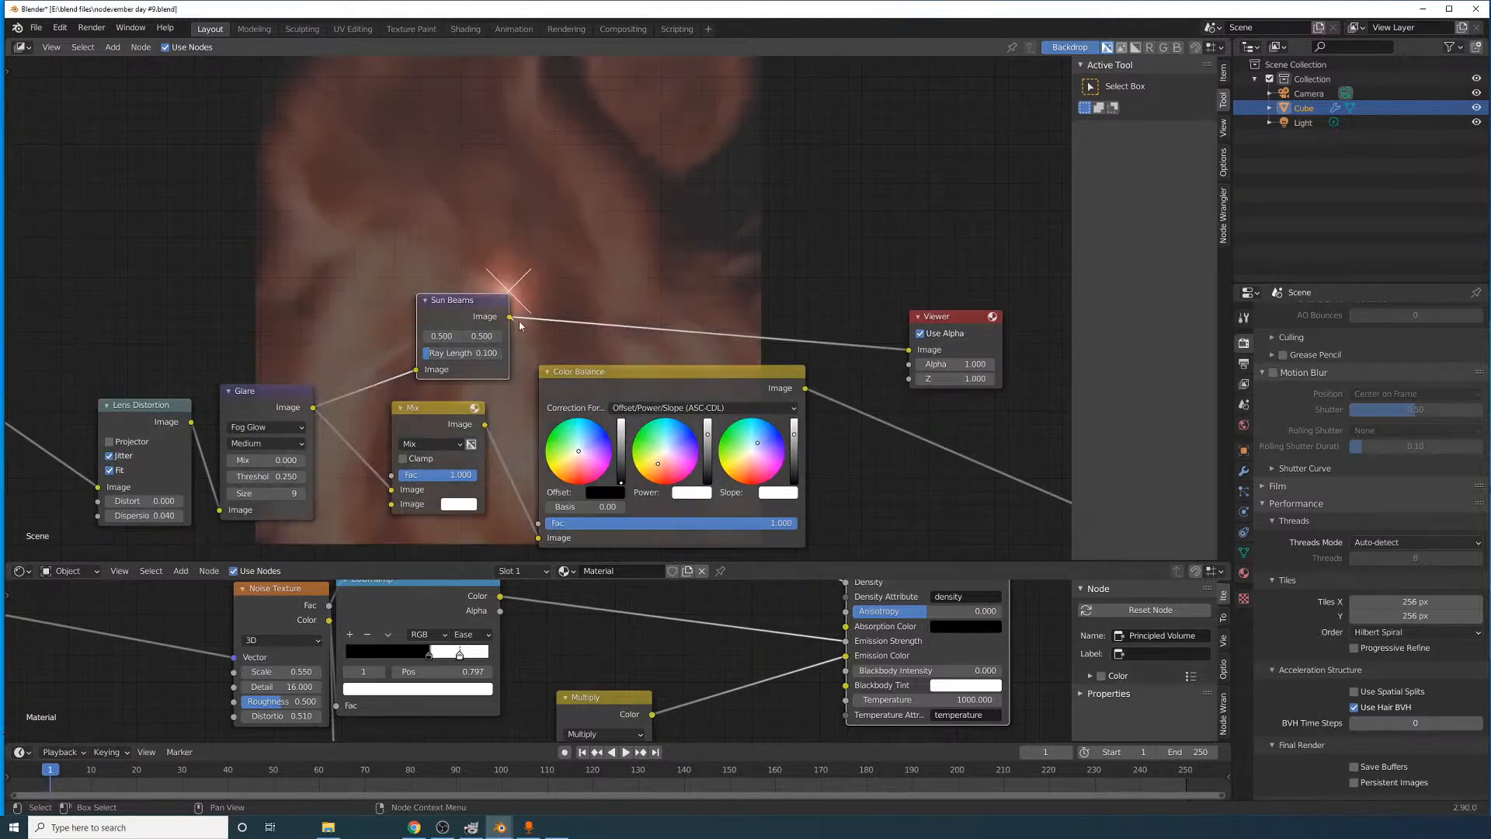
- Link Sun Beams into the Mix node's second image input, switch its blend mode to Add and set its factor to 0.25
left_click_drag(509, 317, 392, 504)
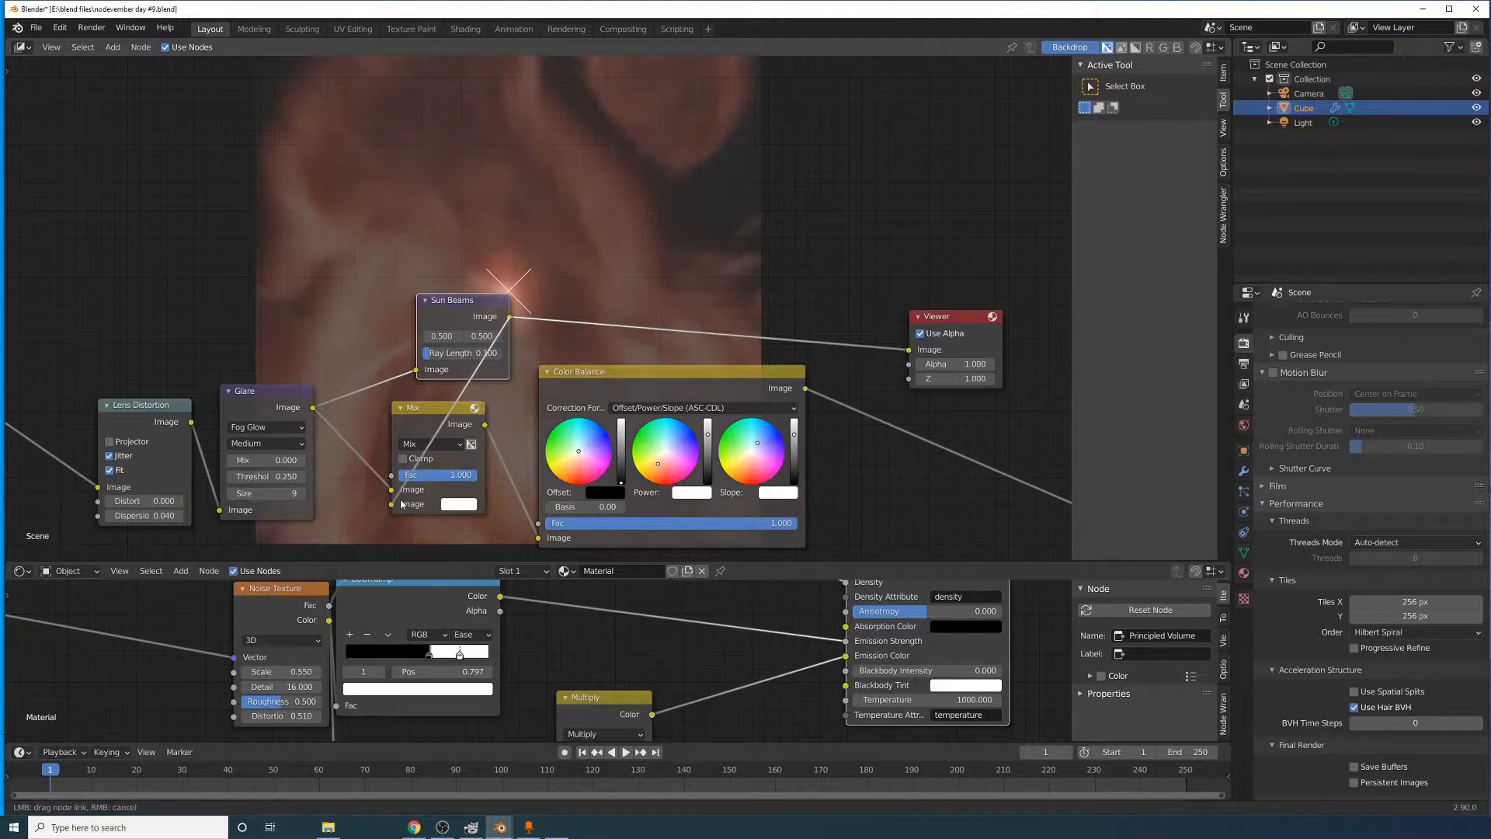
left_click(440, 446)
left_click(431, 567)
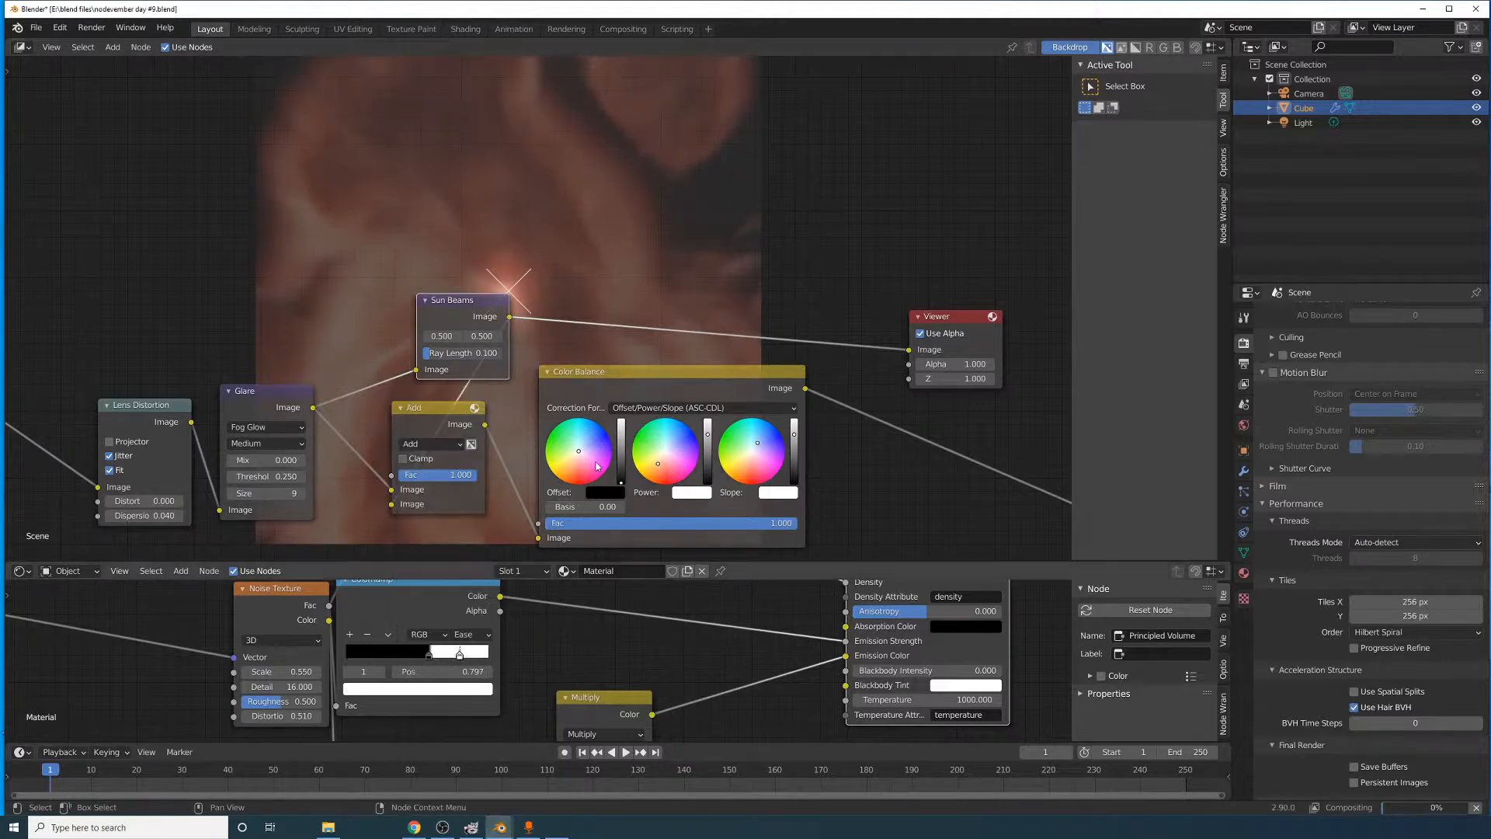
double_click(459, 480)
key("BackSpace")
type(".2")
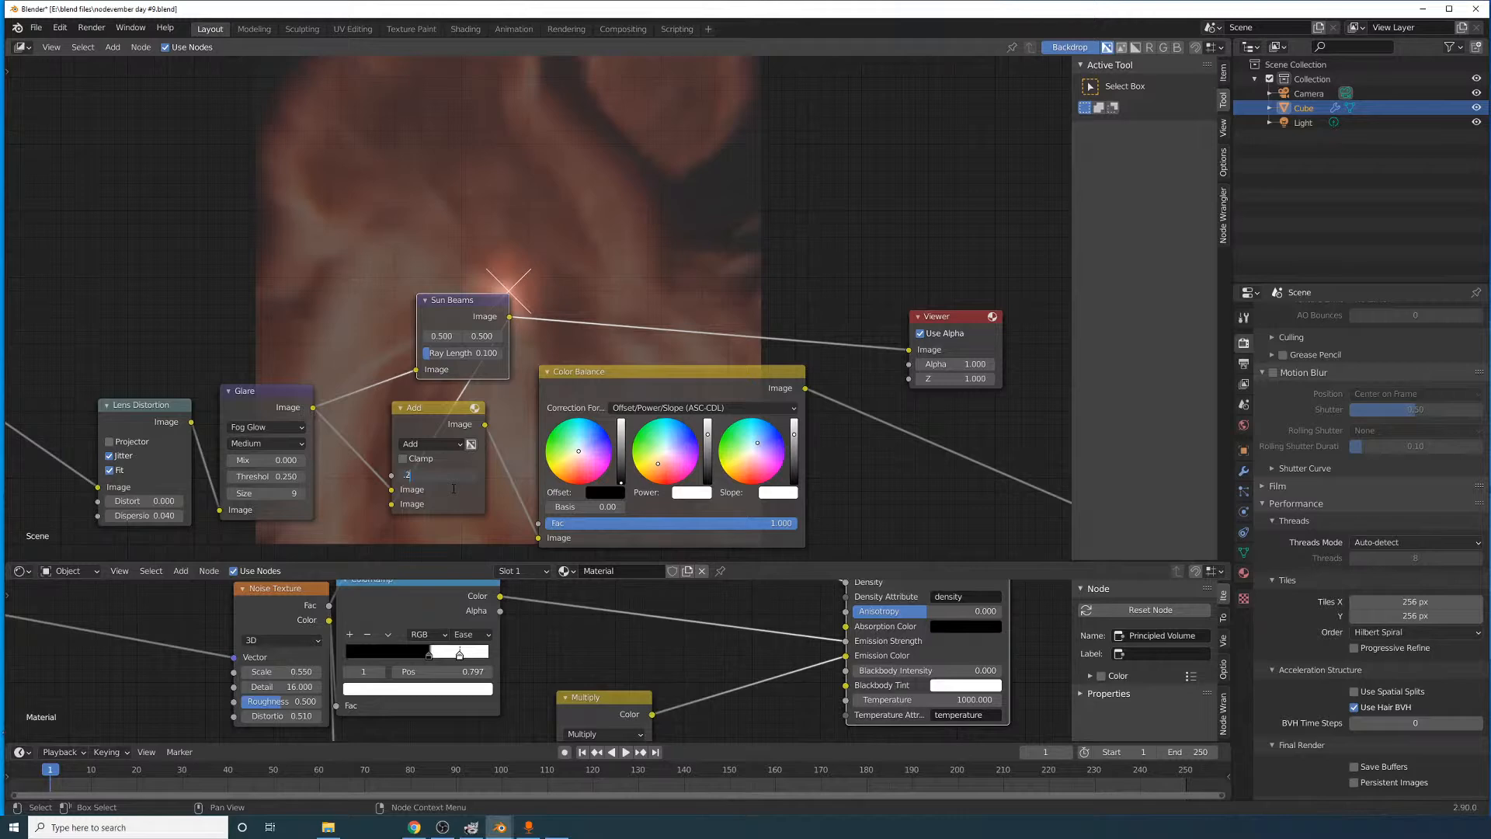
type("5")
key("Return")
- Preview the Color Balance output in the Viewer and move the Color Balance and Add nodes farther from Glare
left_click(688, 388, "ctrl+shift")
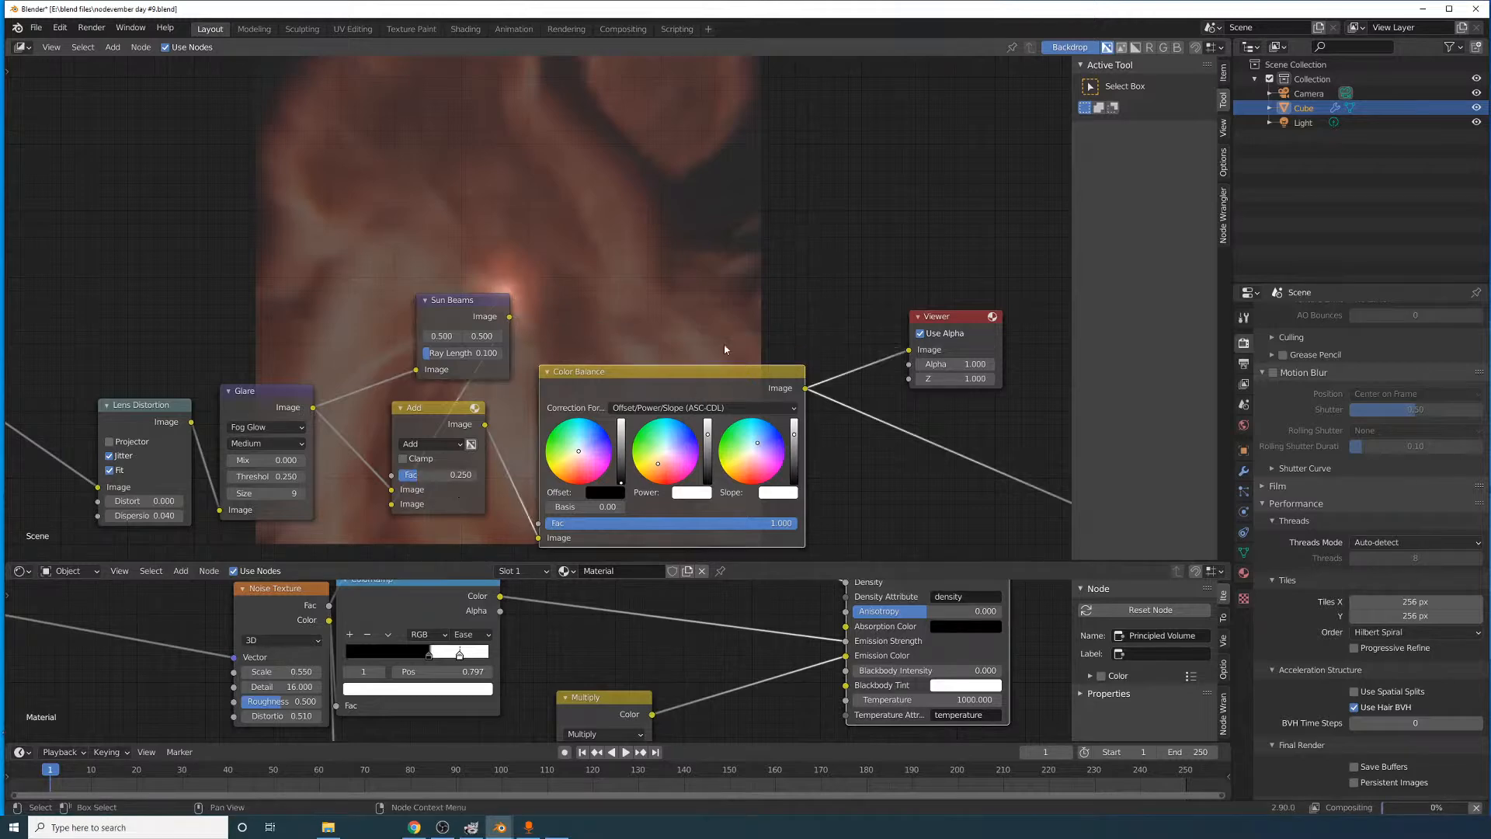
middle_click_drag(638, 373, 683, 380)
left_click_drag(682, 376, 826, 354)
left_click_drag(505, 424, 631, 425)
- Set the Add node's factor to 1.0 and the Sun Beams ray length to 0.3
middle_click_drag(610, 338, 594, 363)
left_click(525, 455)
left_click(598, 471)
middle_click_drag(605, 434, 421, 373)
double_click(371, 351)
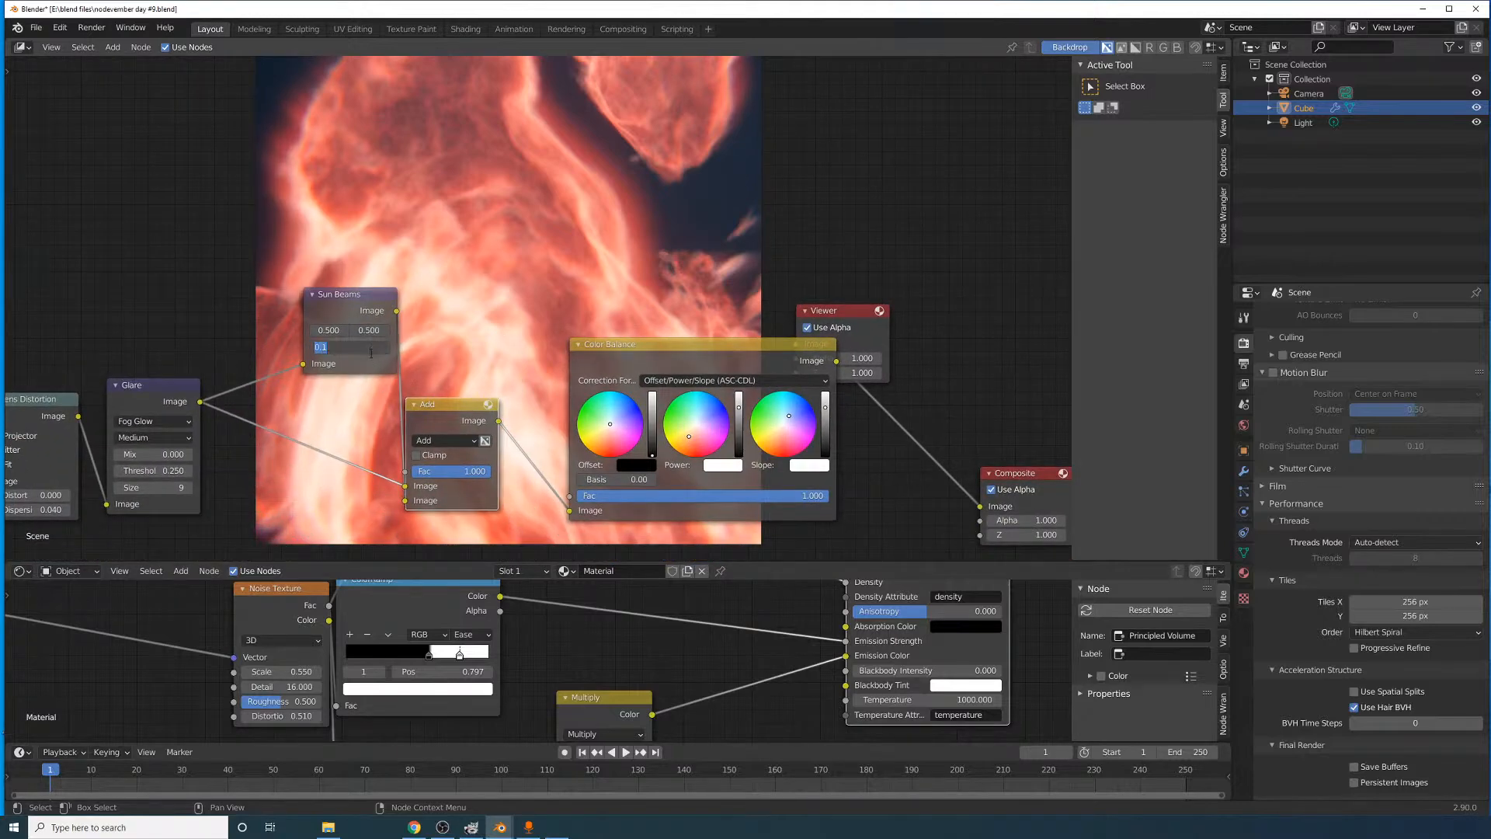
type("0.3")
key("Return")
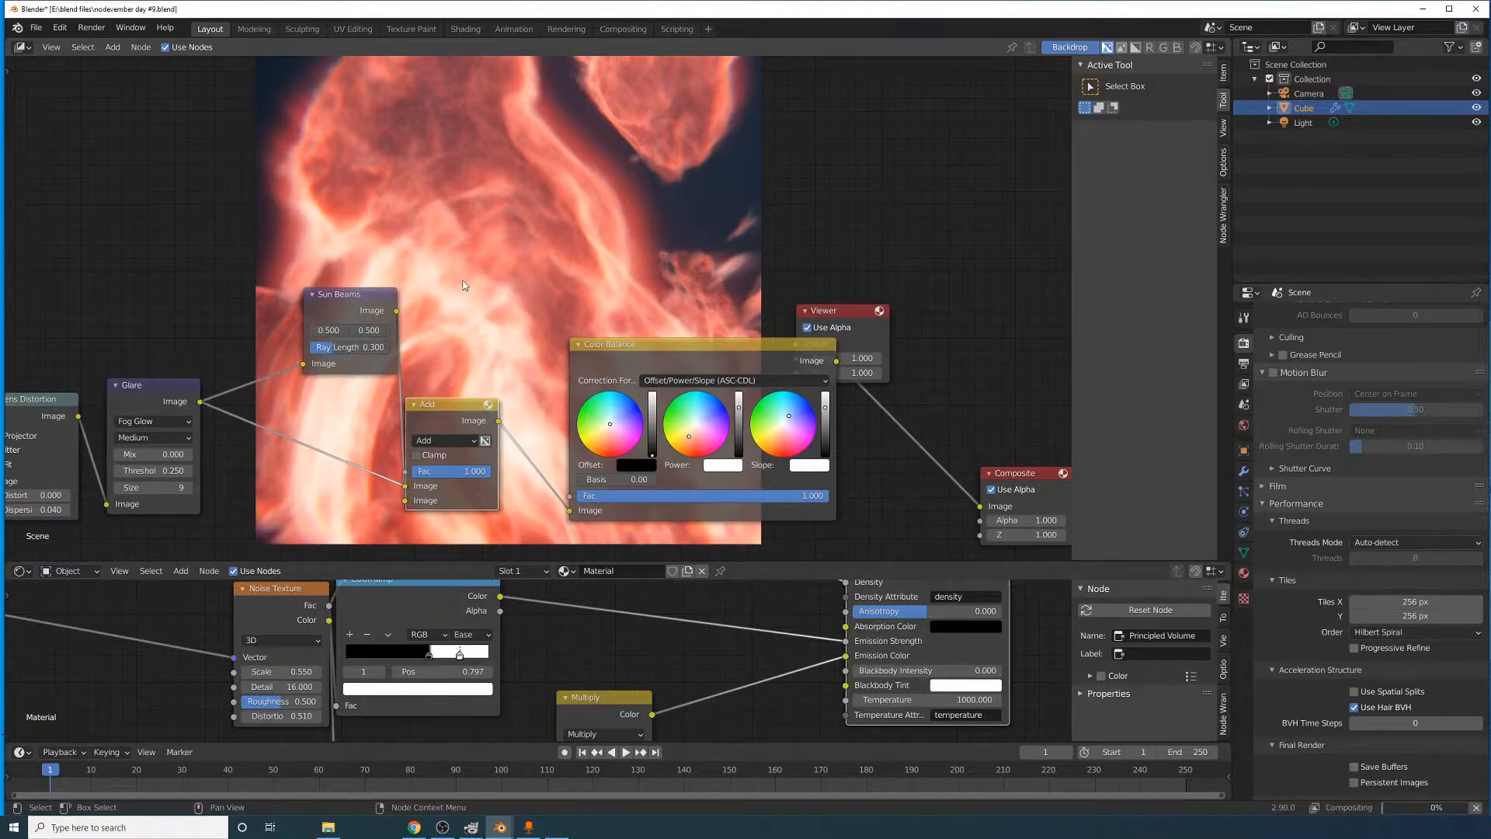
- Set the Add node's factor to 0.25, then mute and unmute it to compare the effect on the backdrop
middle_click_drag(470, 295, 371, 366)
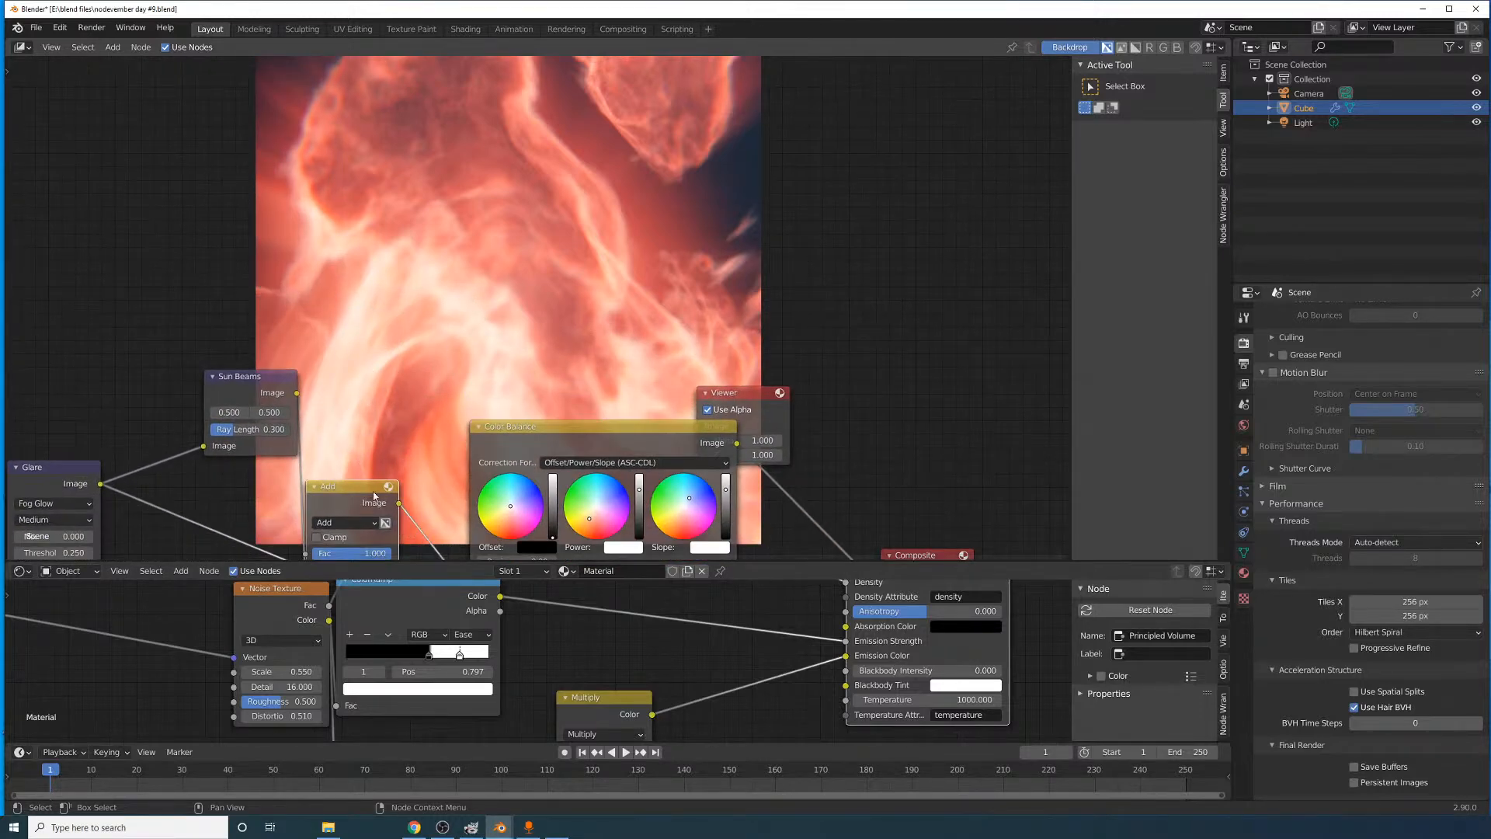
left_click(374, 553)
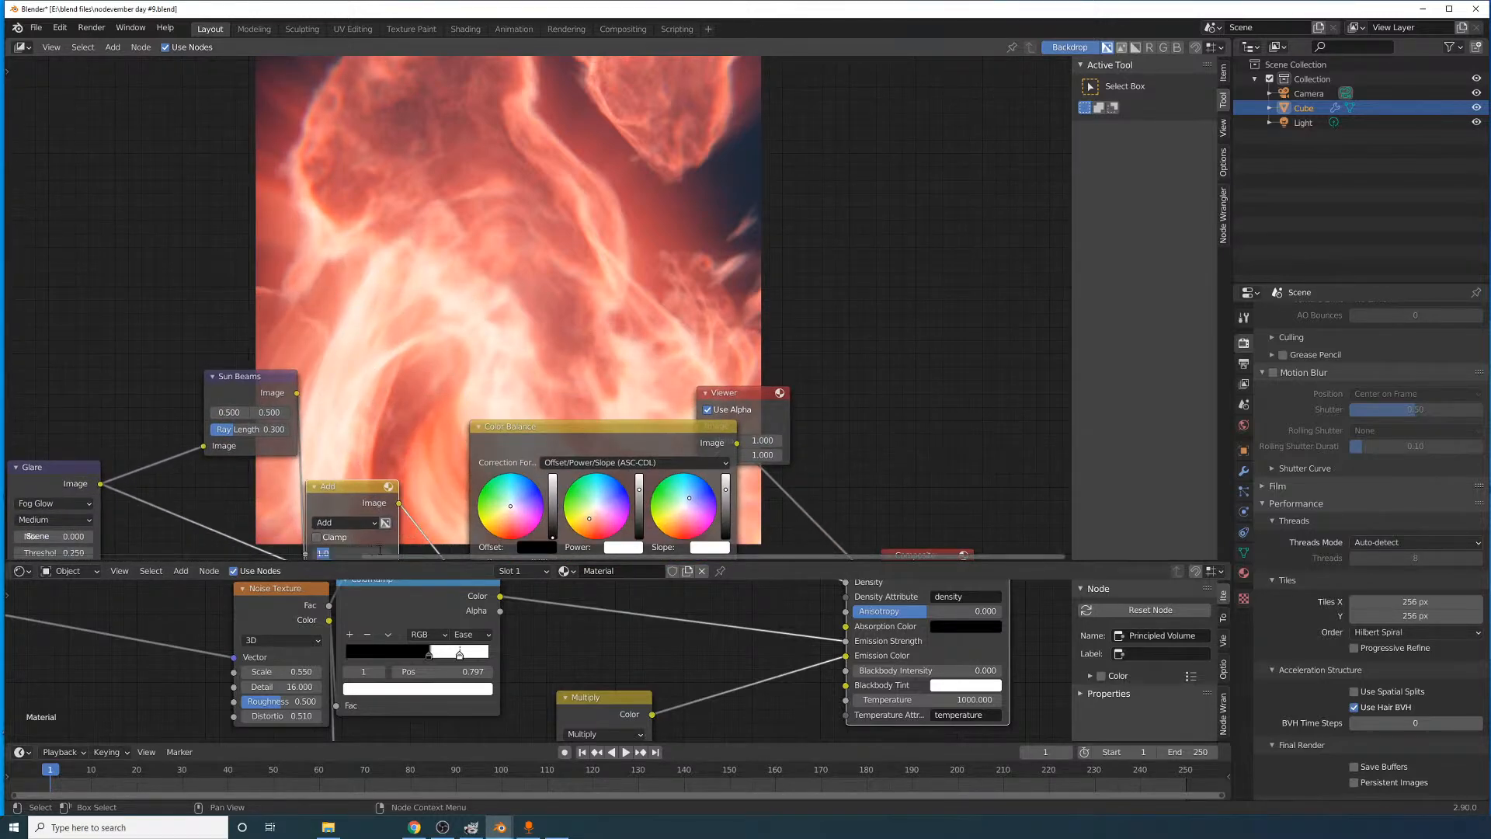
type(".25")
key("Return")
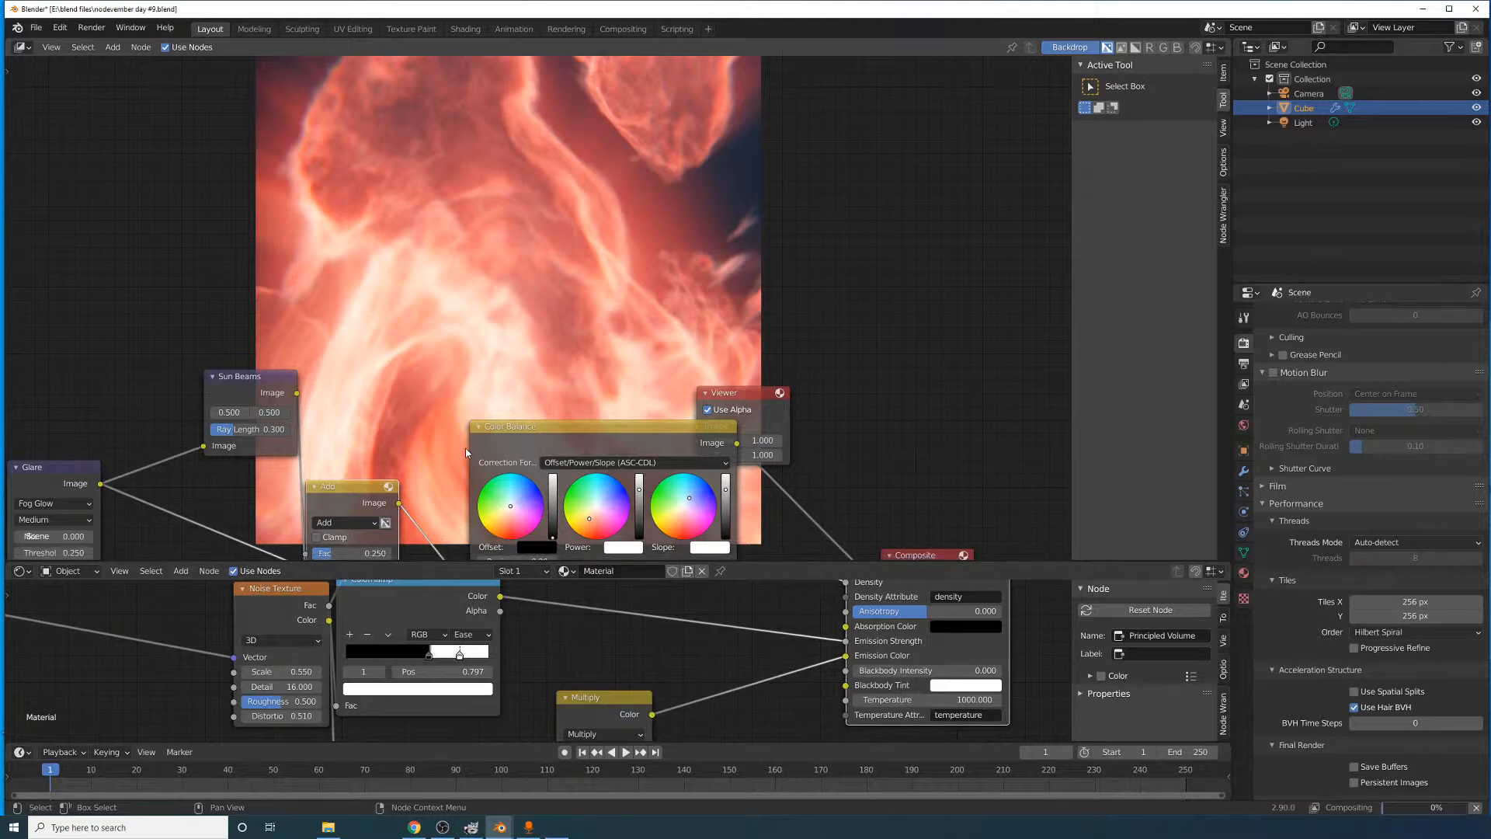
middle_click_drag(418, 373, 633, 75)
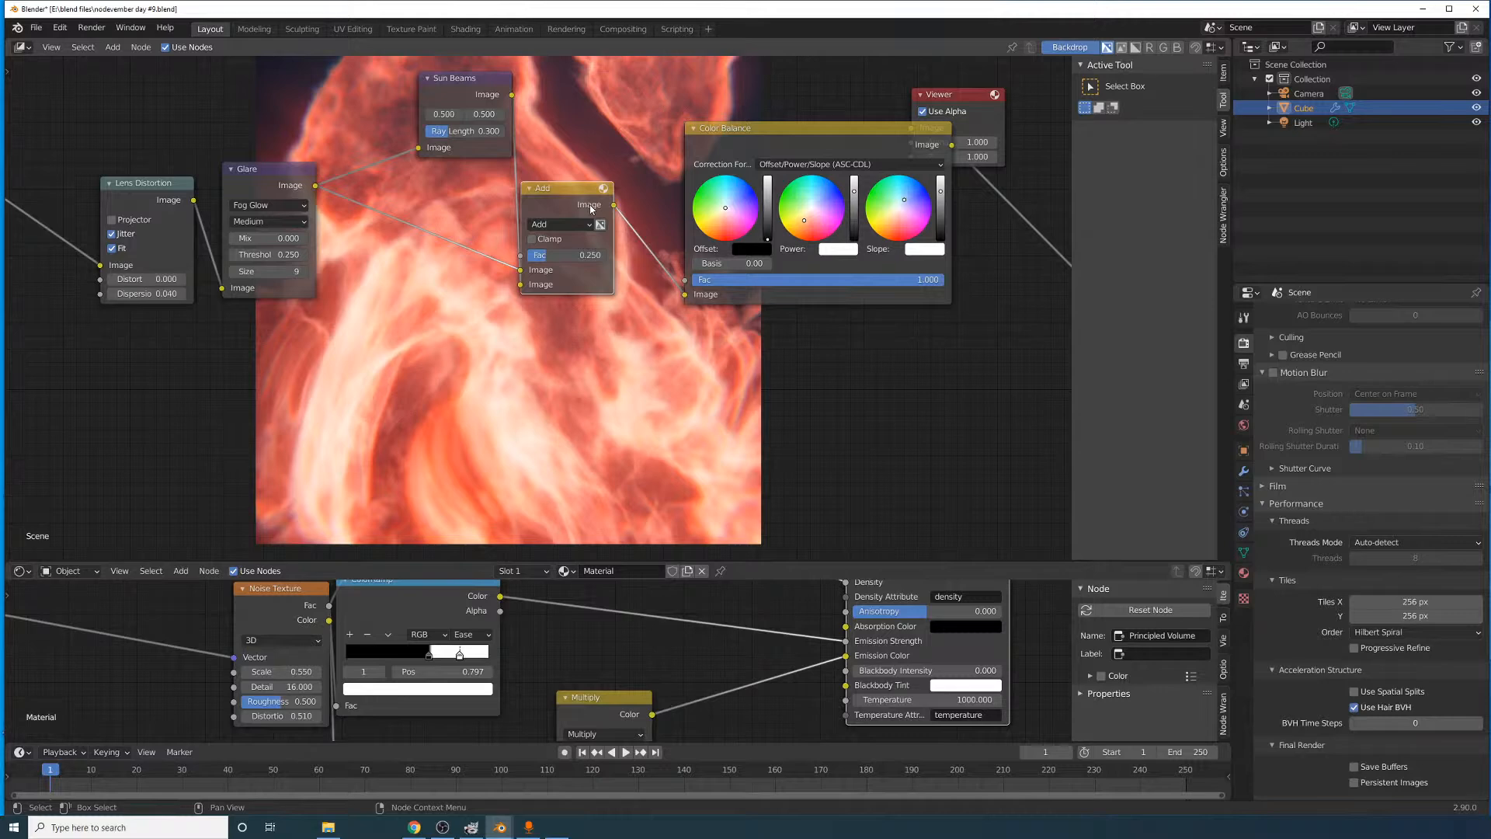
key("m")
middle_click_drag(589, 200, 601, 104)
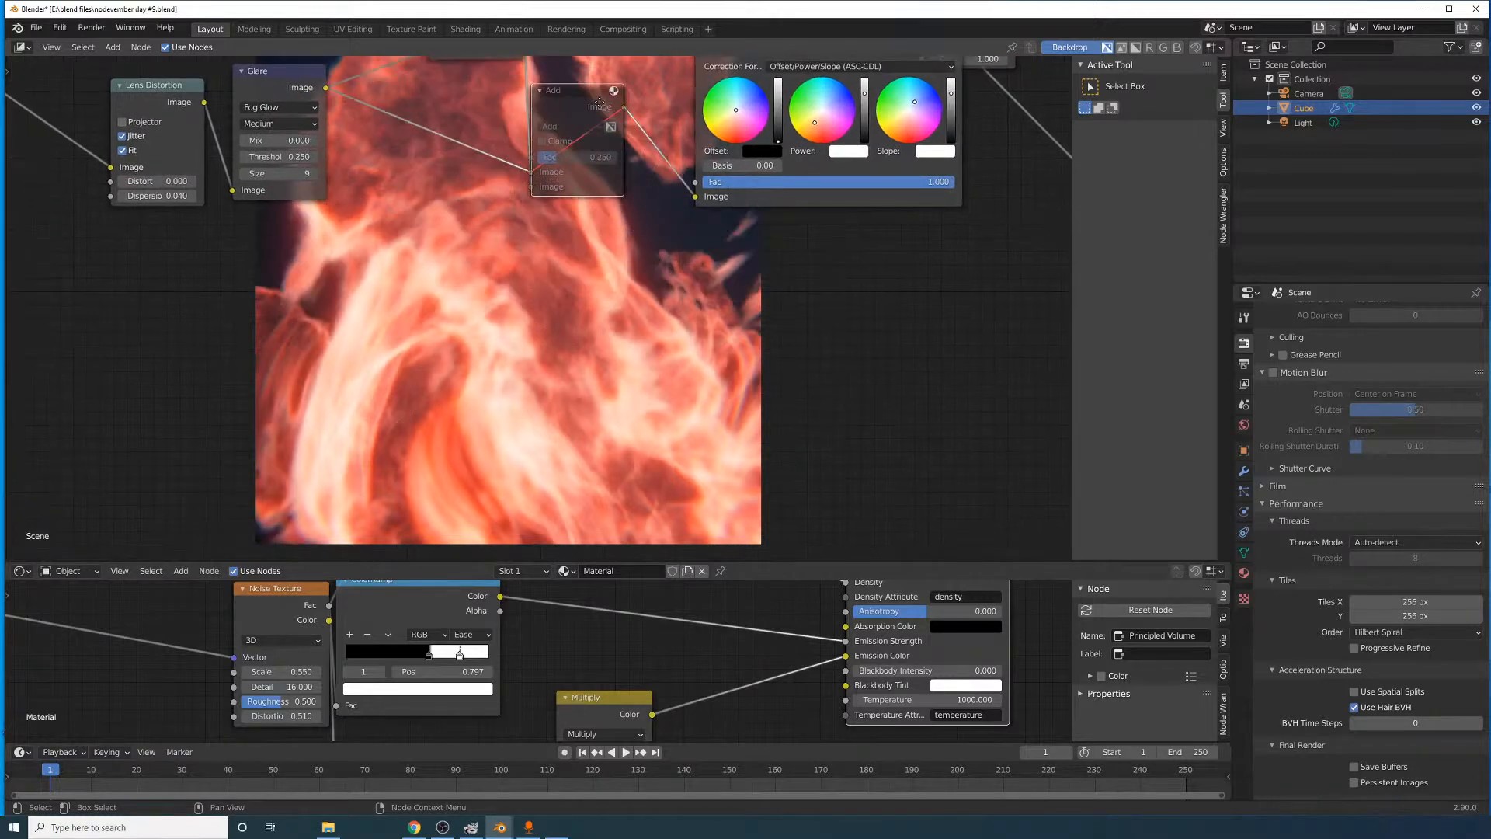
key("m")
middle_click_drag(528, 223, 355, 553)
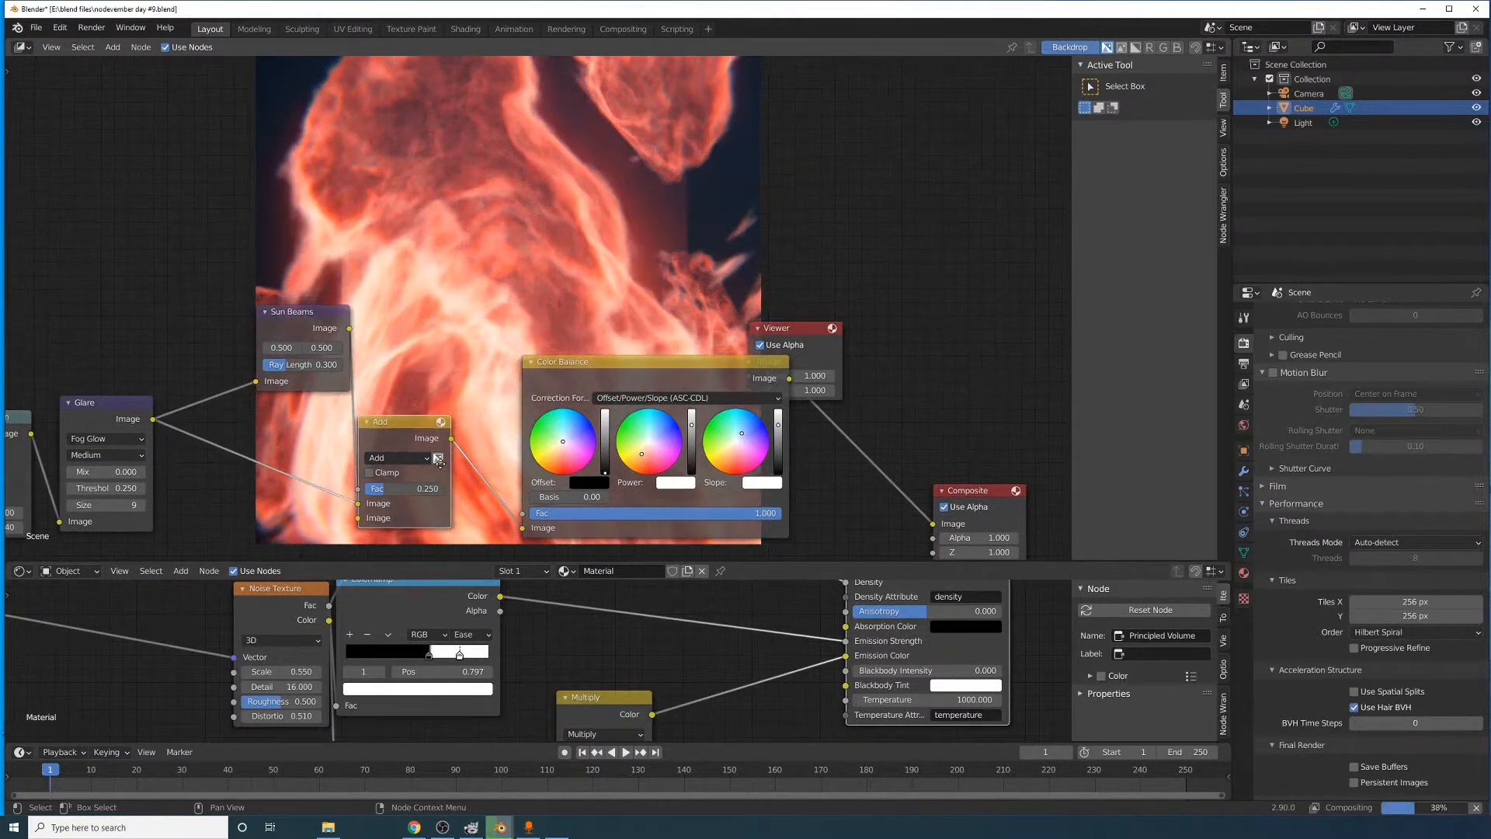
- Slightly lower the Slope brightness on the Color Balance node
middle_click_drag(503, 367, 312, 381)
left_click_drag(589, 463, 589, 466)
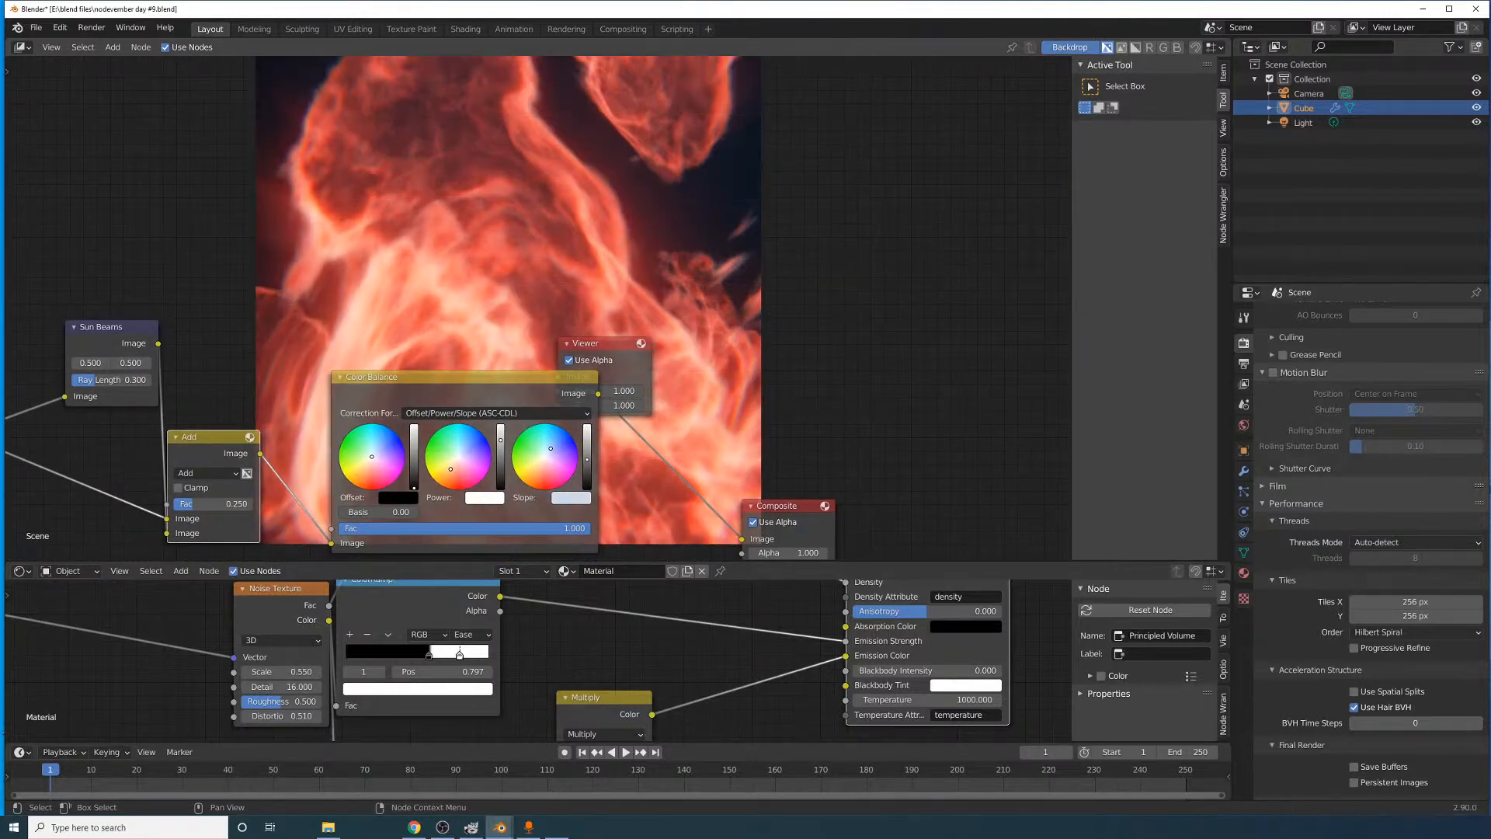
- Undo the last Slope brightness change on the Color Balance node, then lower the Slope brightness by a very small amount
key("ctrl+z")
middle_click_drag(637, 428, 433, 350)
scroll(433, 351, "up", 2)
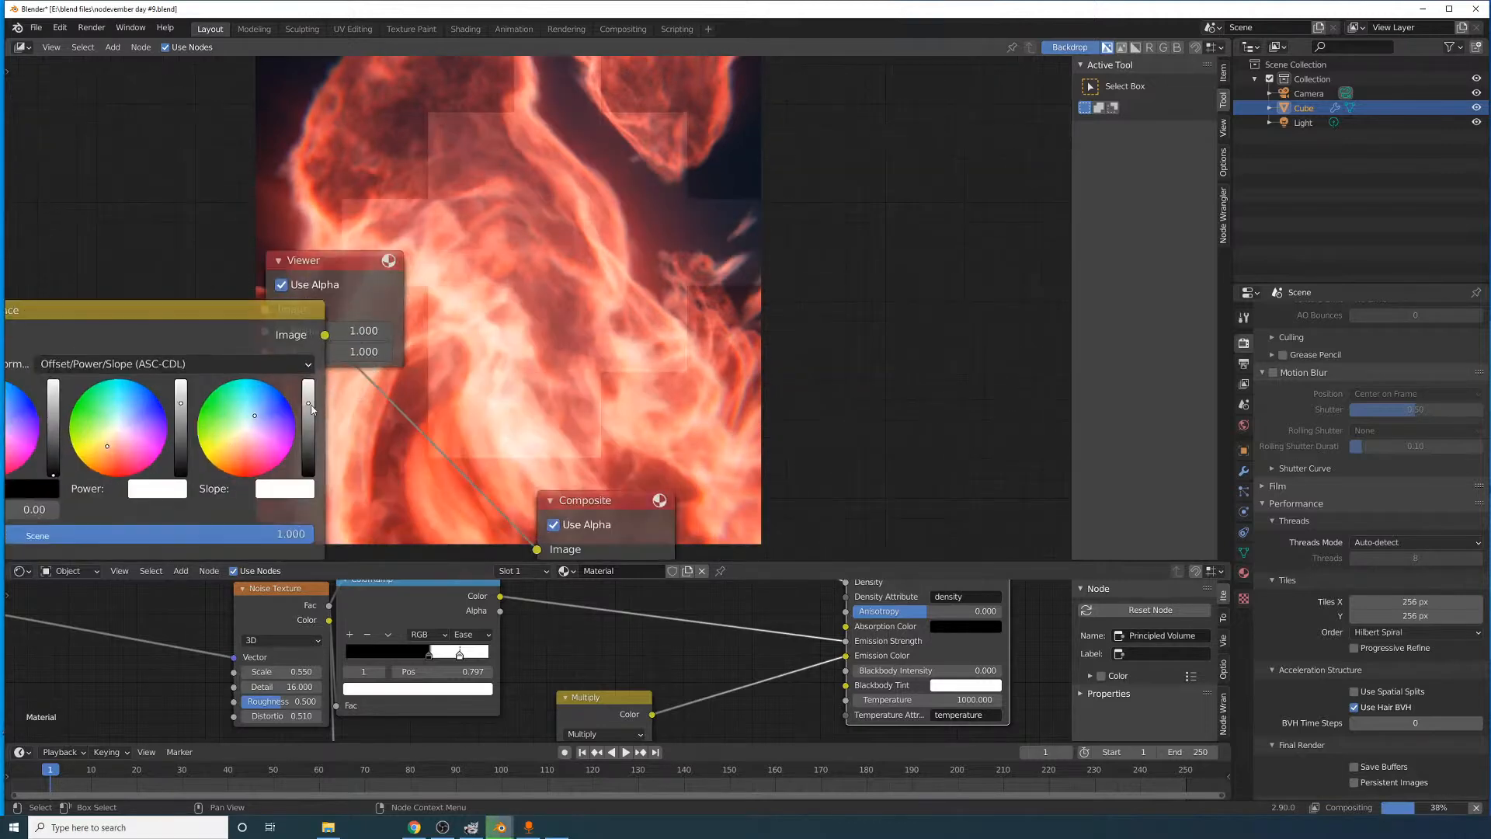
left_click(311, 412)
middle_click_drag(513, 382, 375, 395)
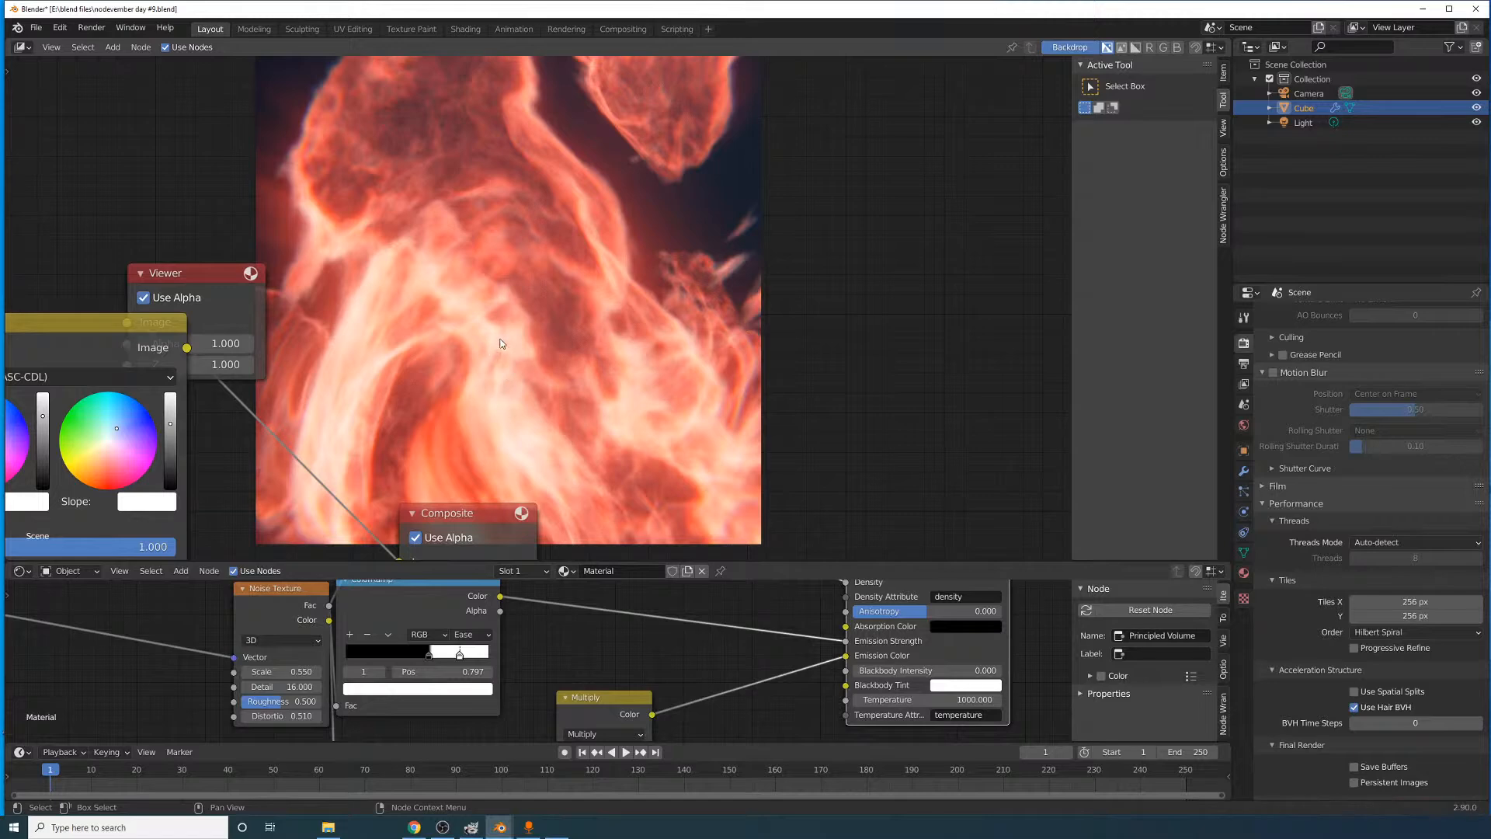
- Mute and unmute the Color Balance node to compare the color grading on the backdrop
middle_click_drag(394, 409, 611, 420)
key("m")
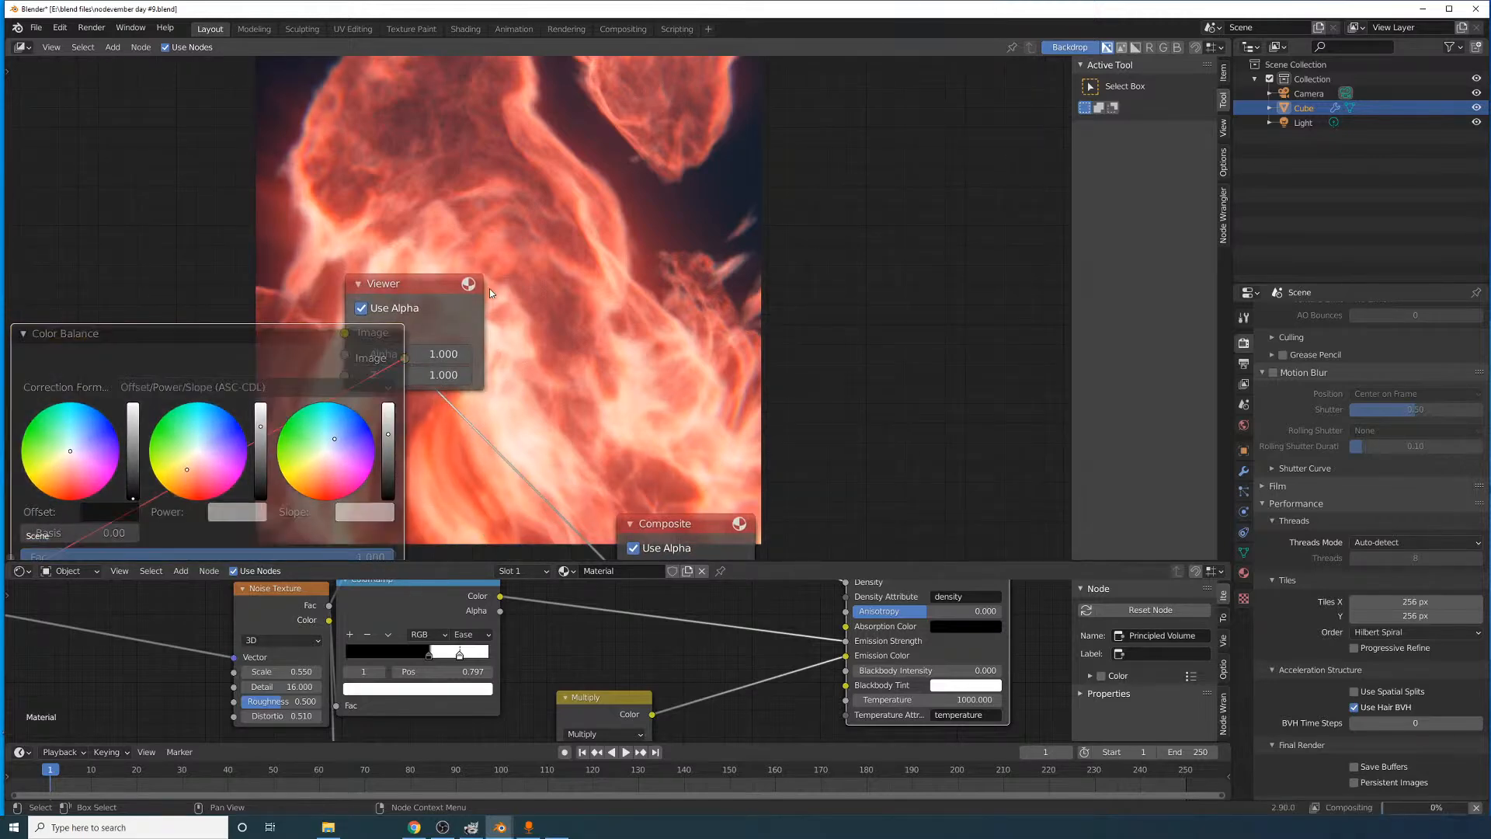
middle_click_drag(489, 287, 569, 488)
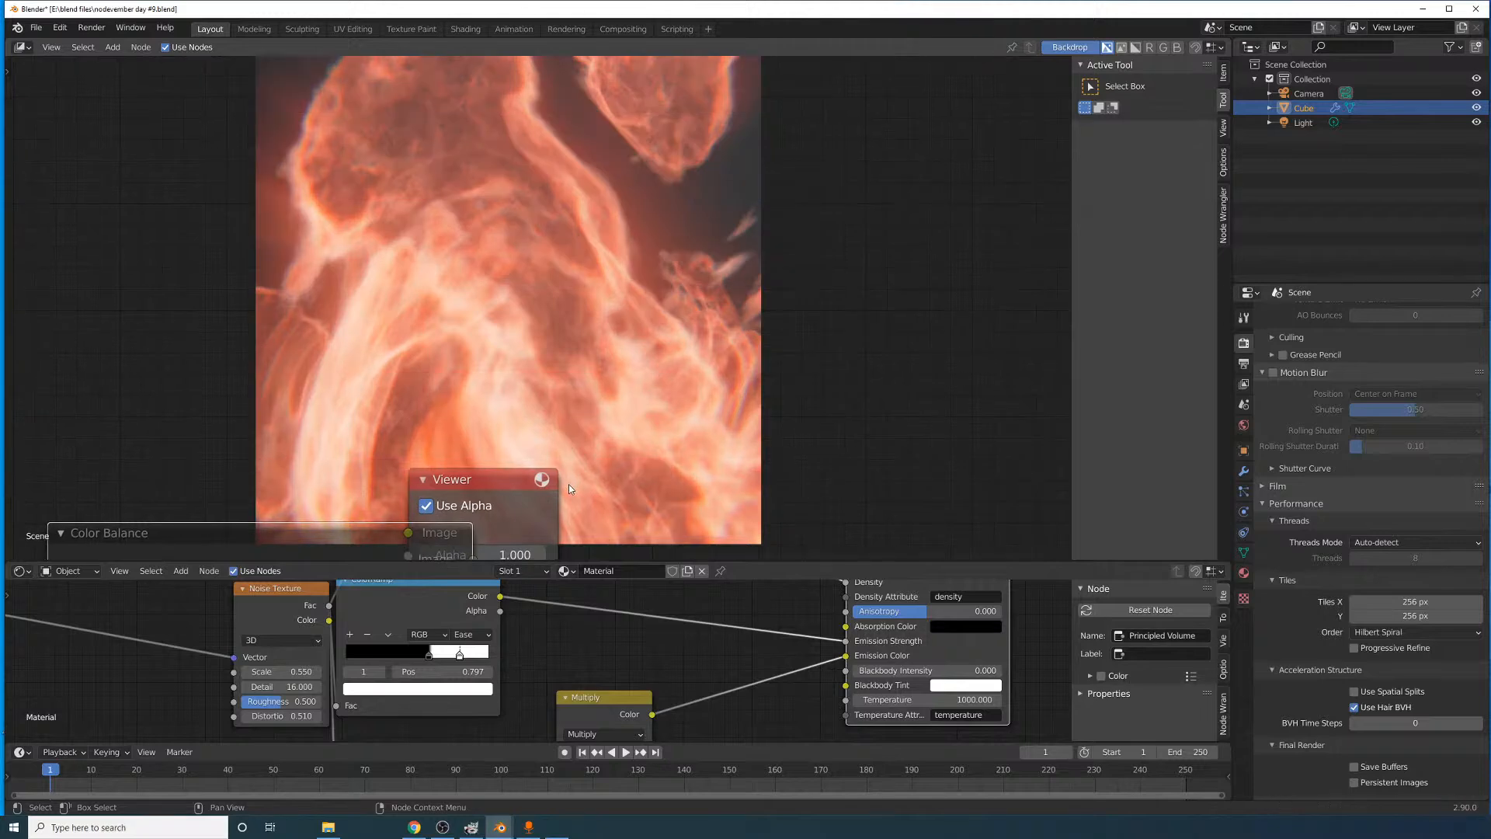
key("m")
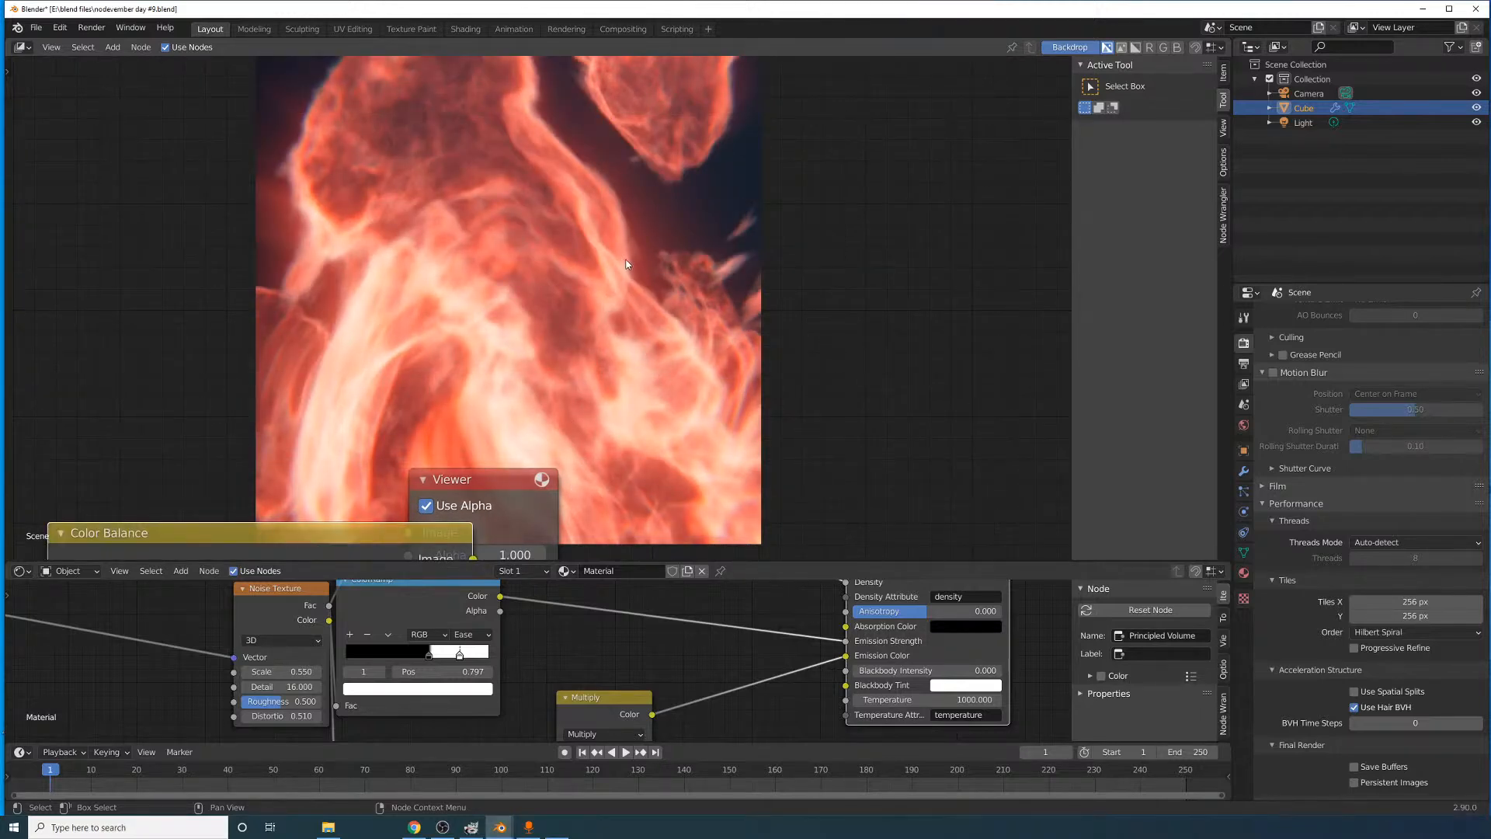
- Move the Viewer node farther from Color Balance, add an Ellipse Mask node above Color Balance and preview the mask in the Viewer
middle_click_drag(514, 477, 707, 320)
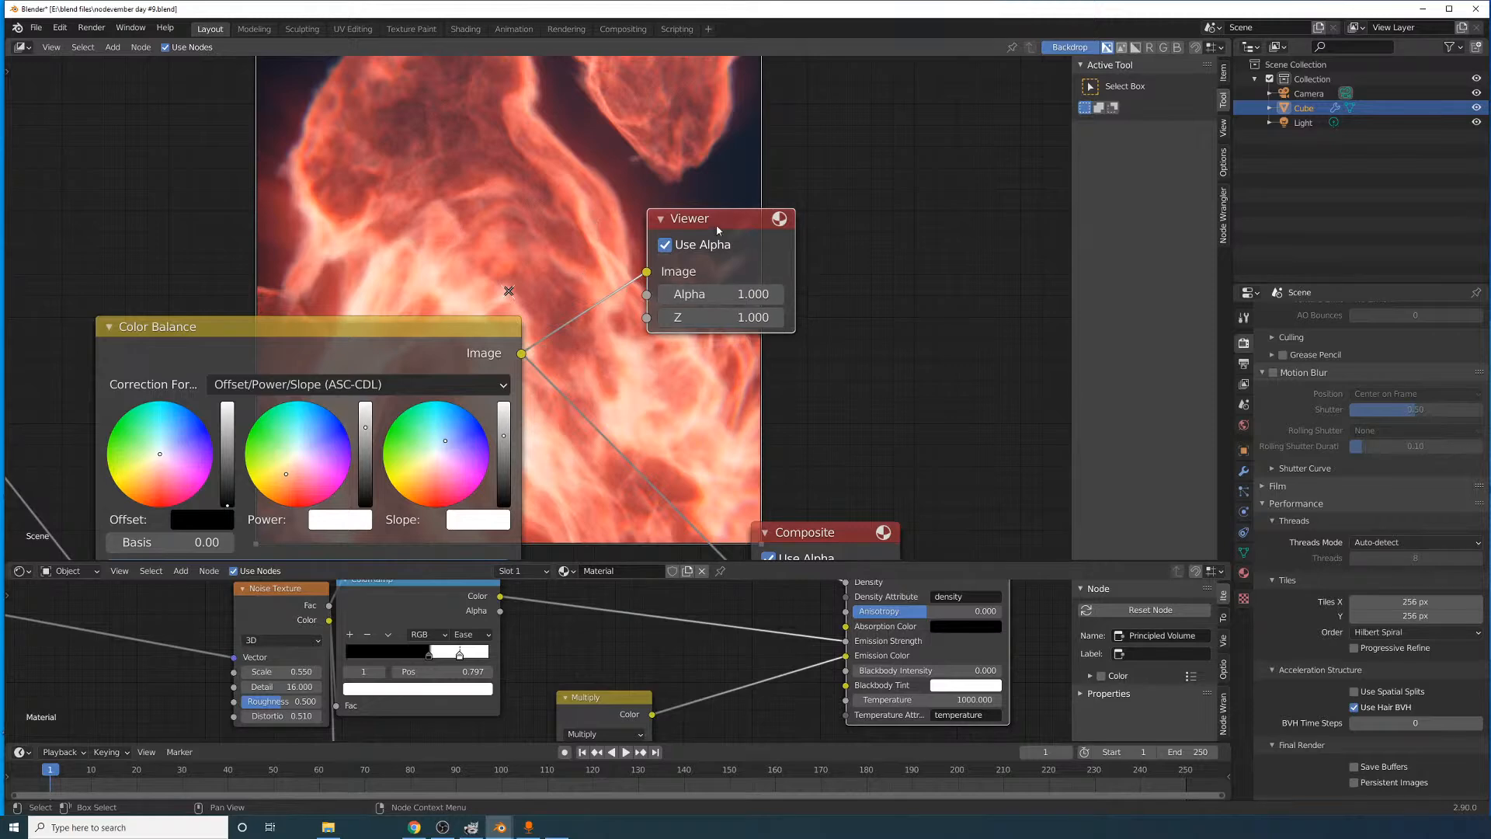
left_click_drag(716, 225, 918, 320)
left_click(116, 48)
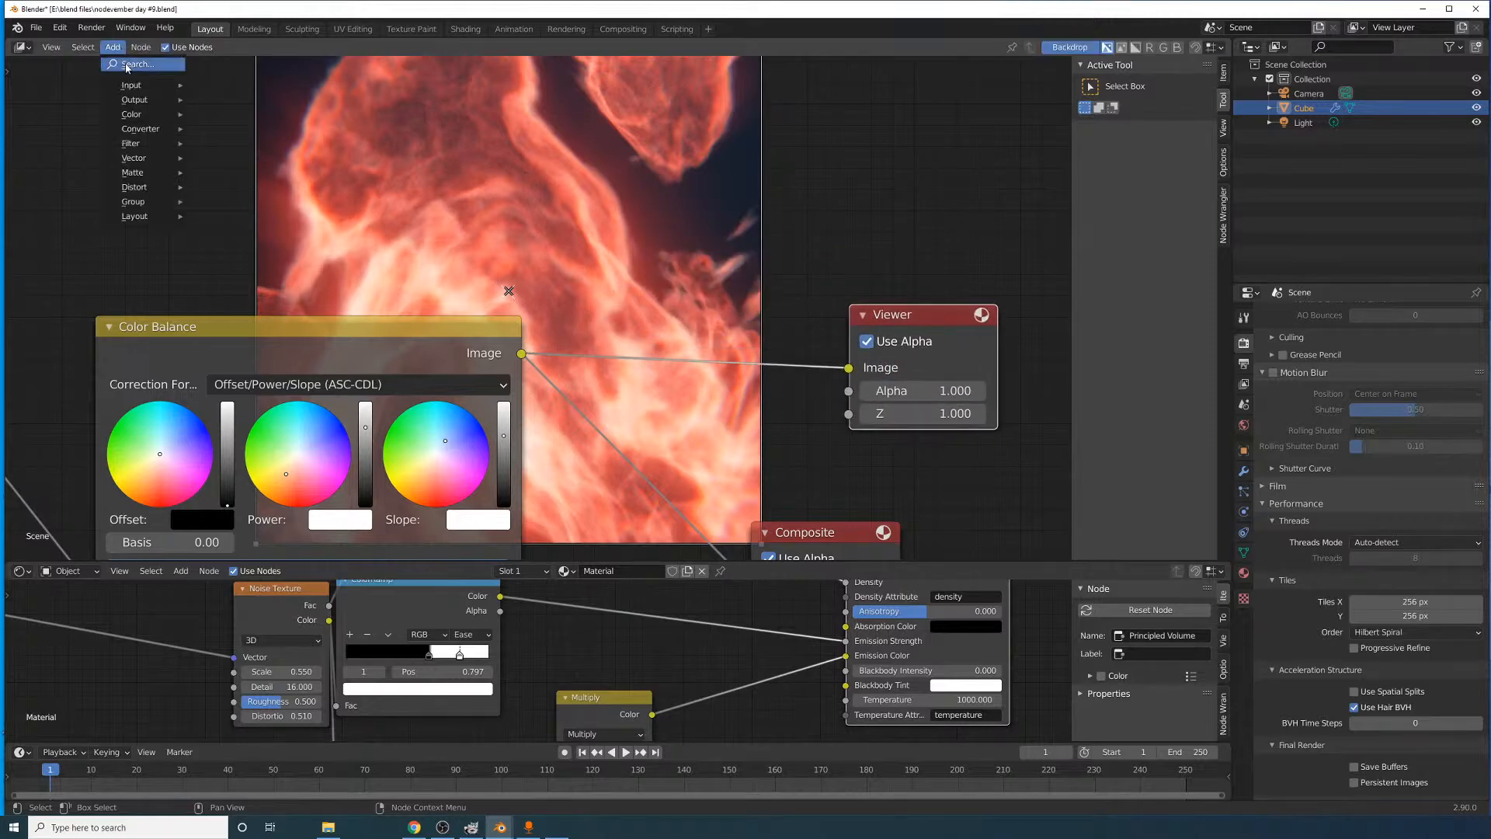
left_click(127, 64)
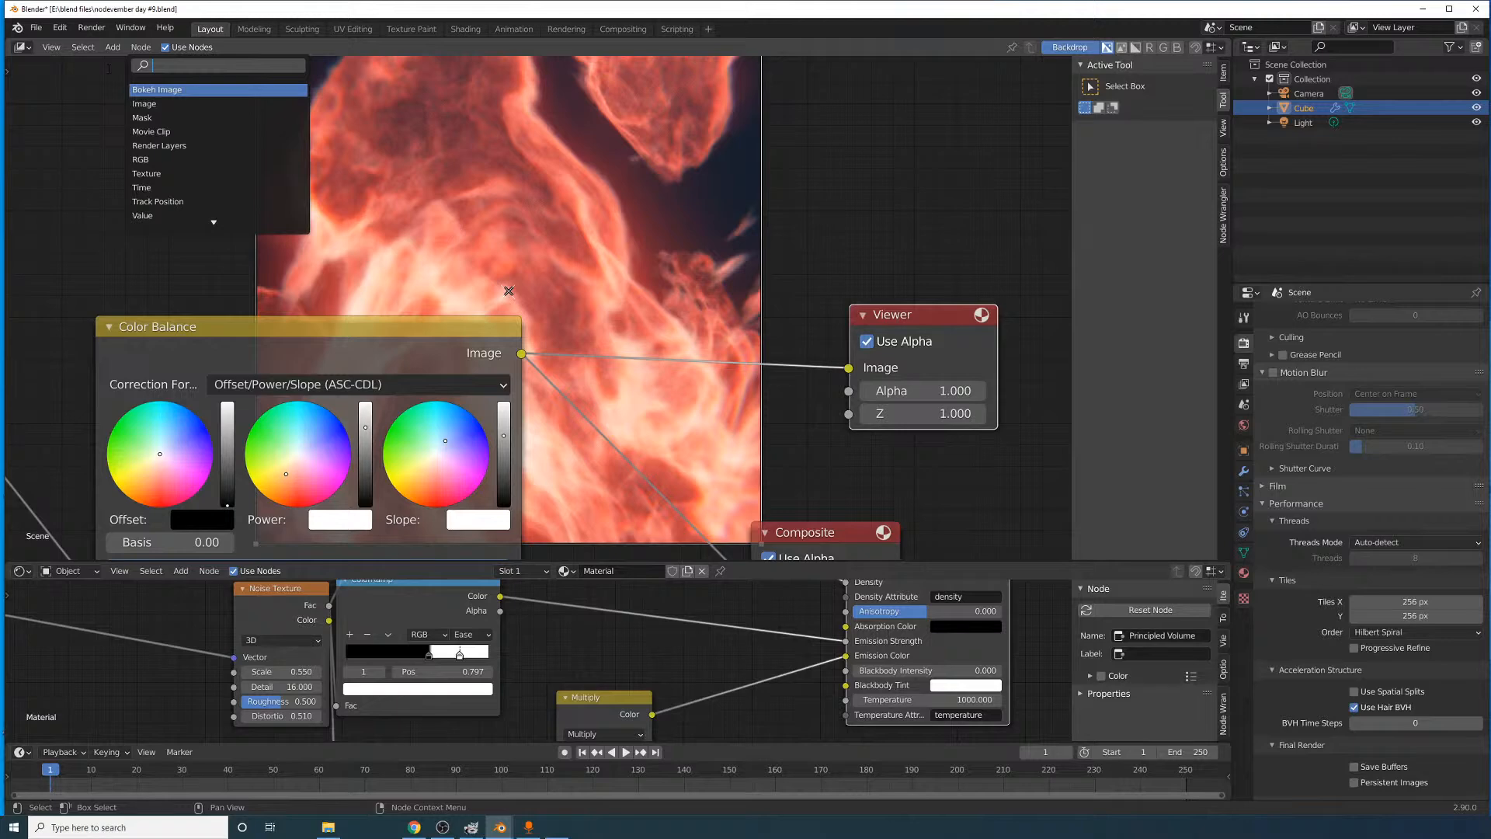
type("ellip")
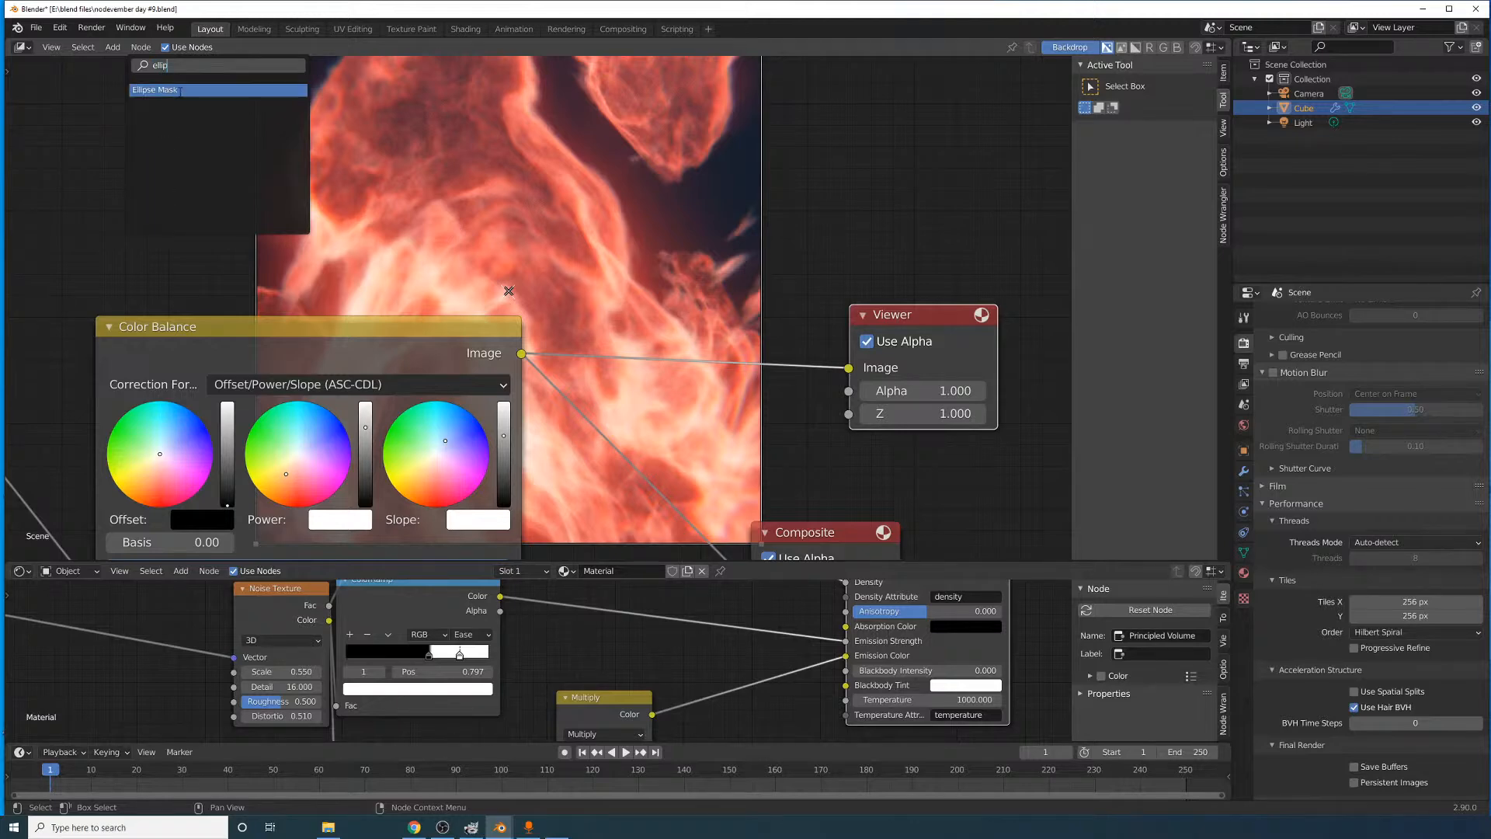
left_click(181, 91)
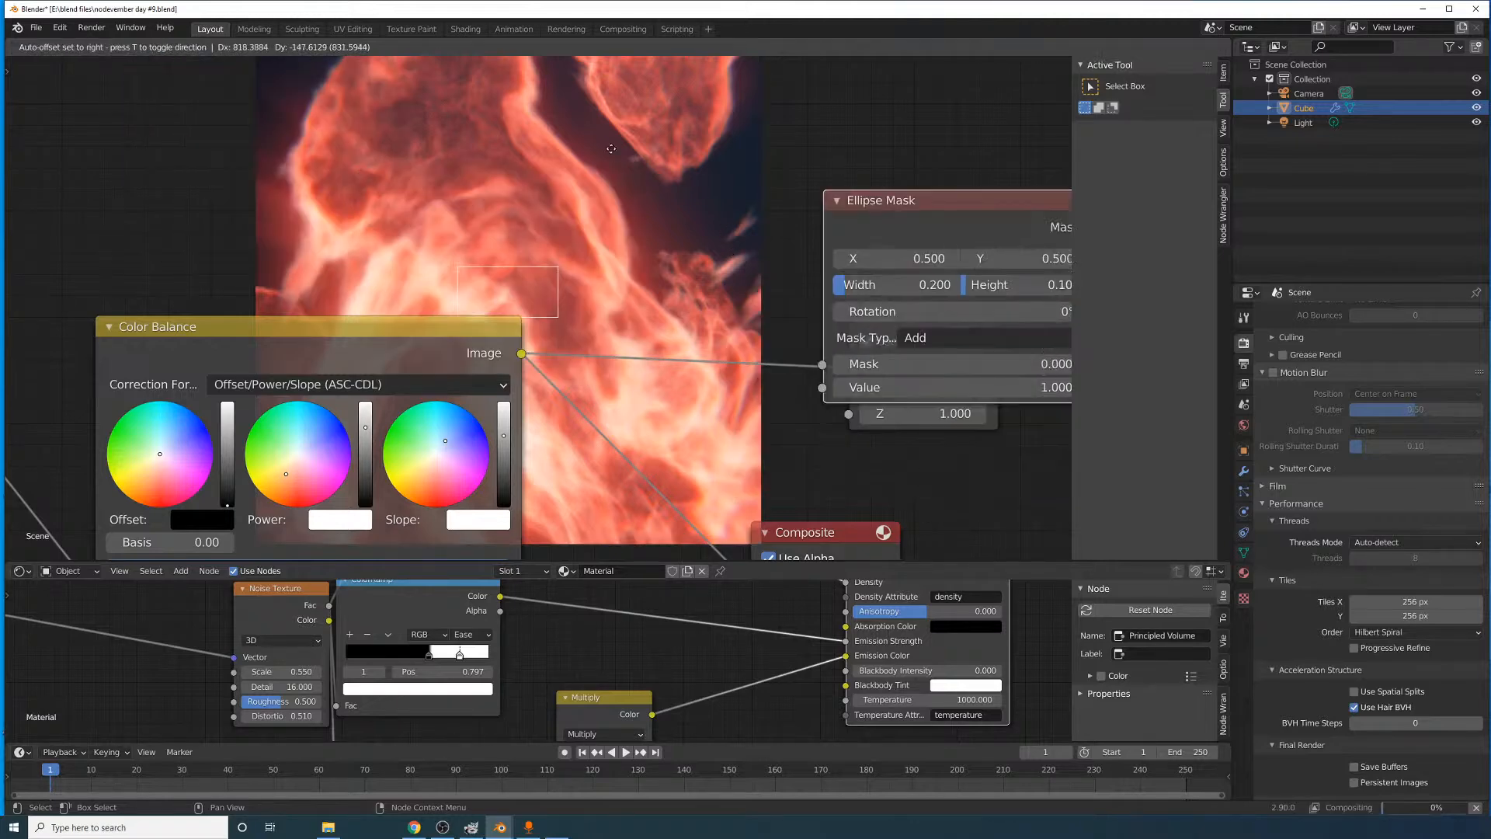
left_click(804, 242)
scroll(784, 247, "down", 2)
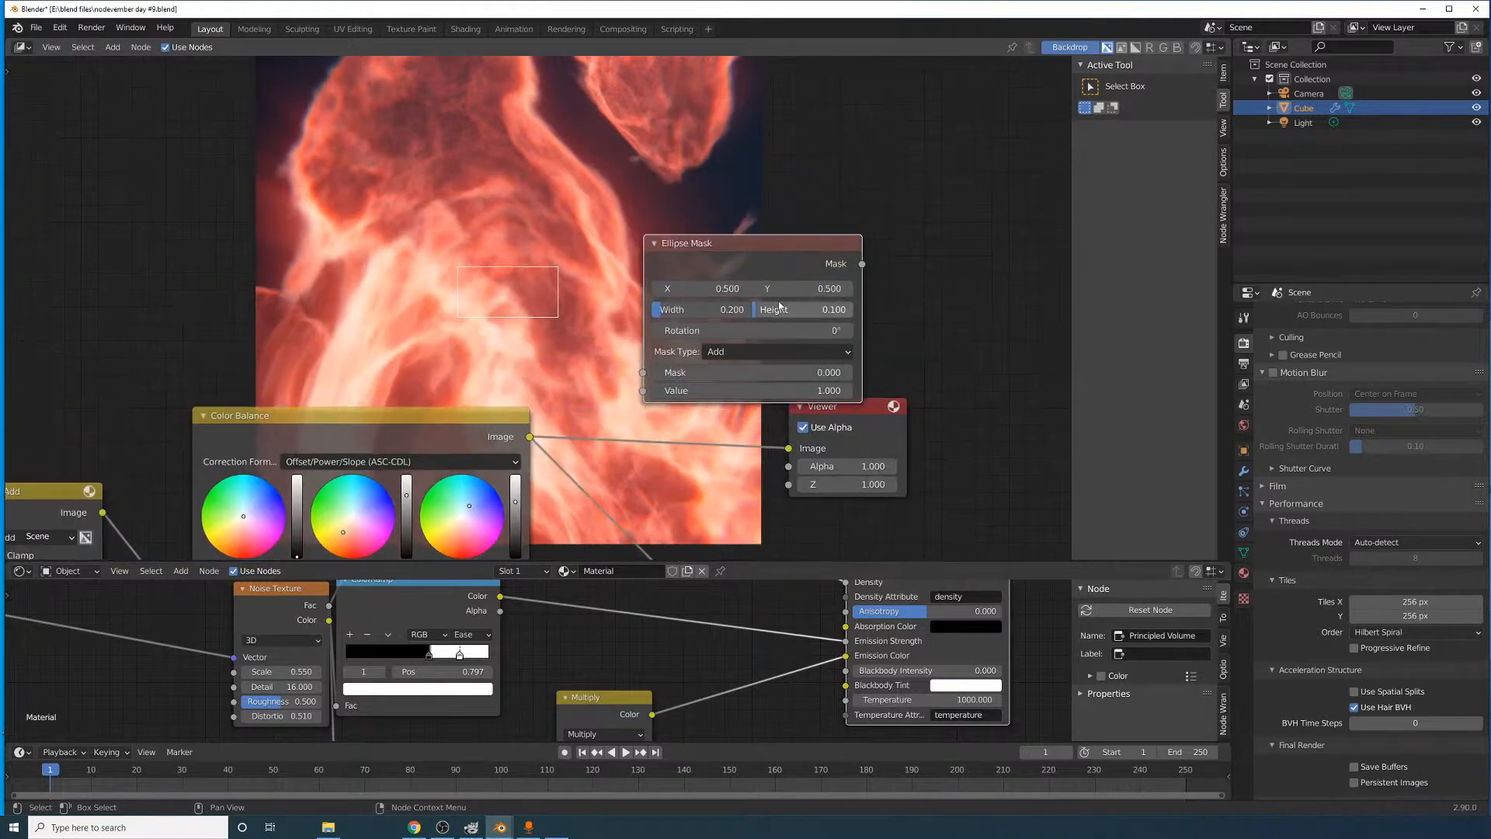
left_click_drag(776, 249, 597, 222)
left_click(612, 210, "ctrl+shift")
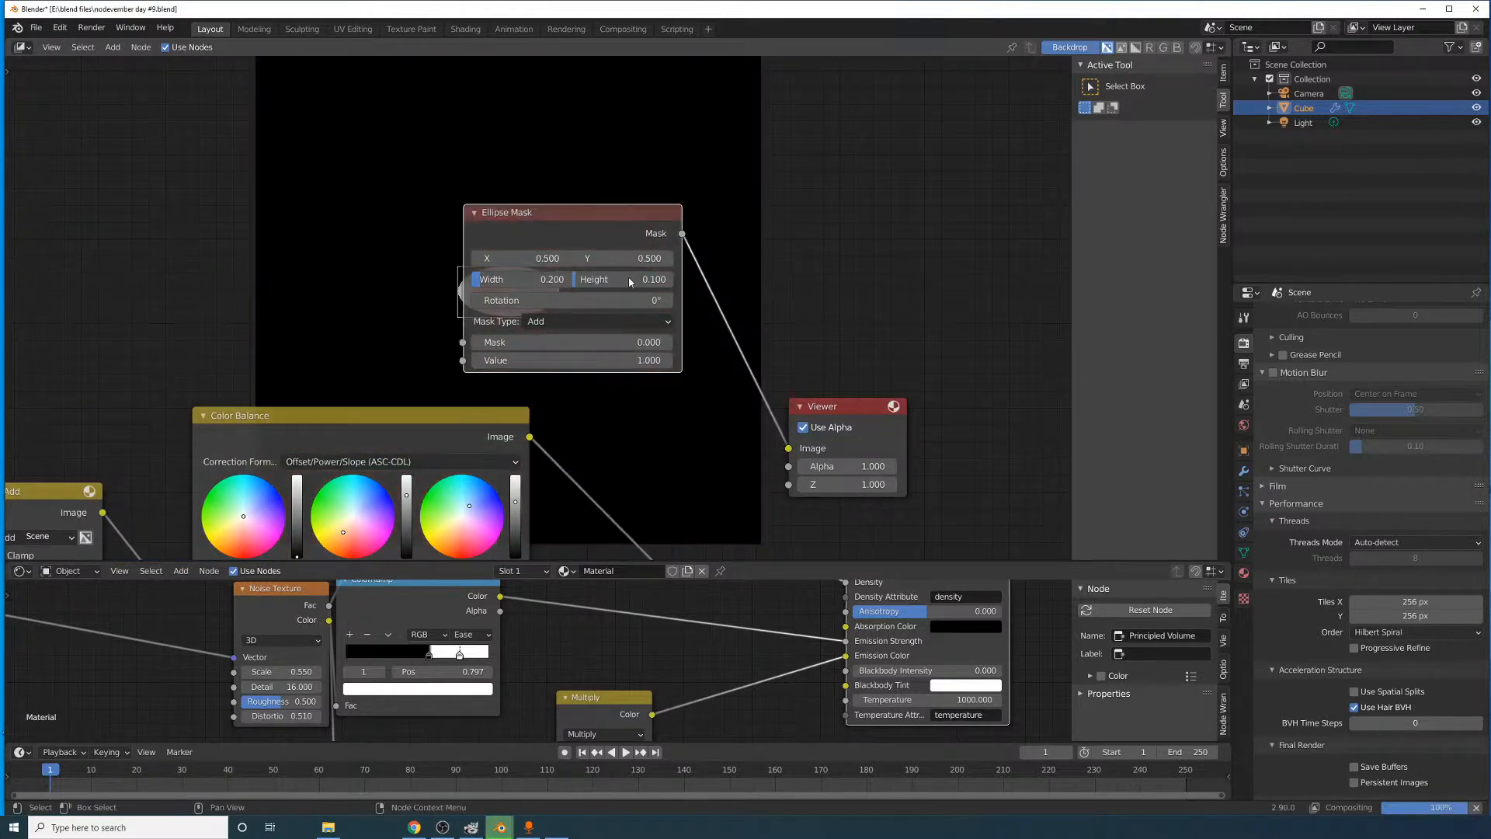
- Set the Ellipse Mask node's height and width to 1.0
left_click(583, 282)
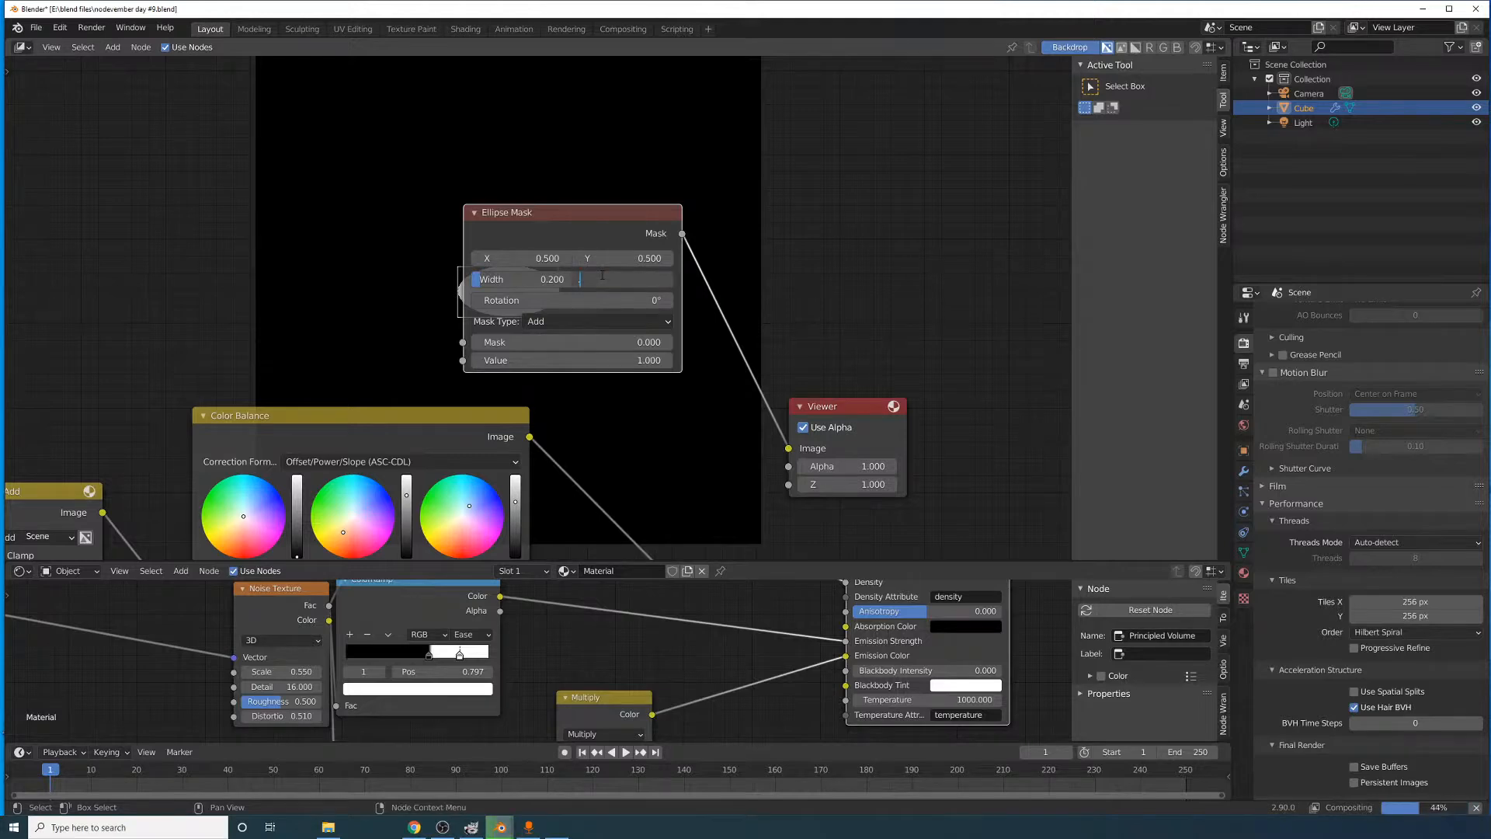
type("1")
key("Return")
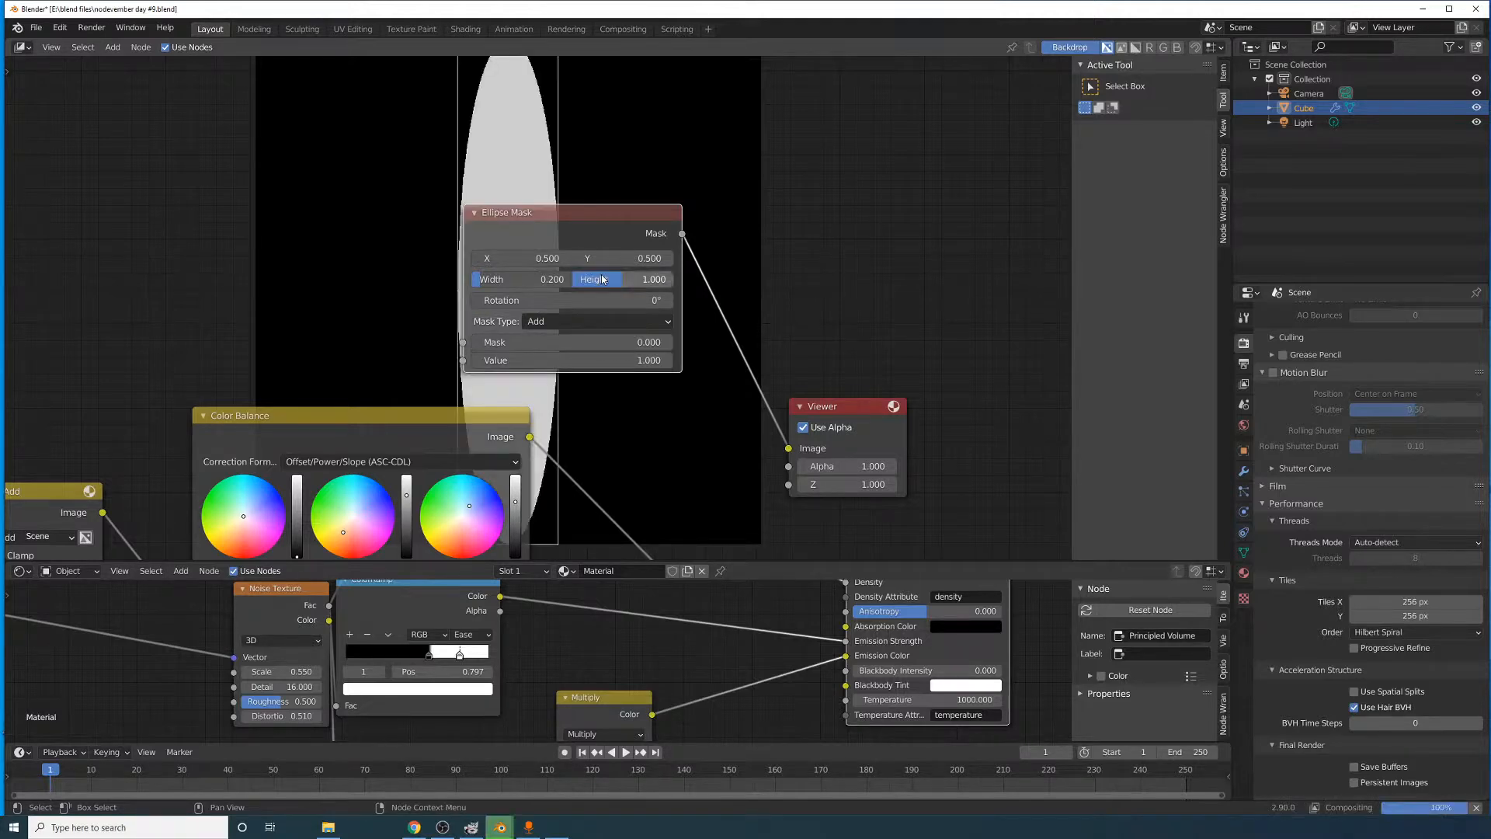
left_click(546, 283)
type("1")
key("Return")
- Insert a Blur node between the Ellipse Mask and the Viewer and set its filter type to Fast Gaussian
scroll(697, 291, "down", 2)
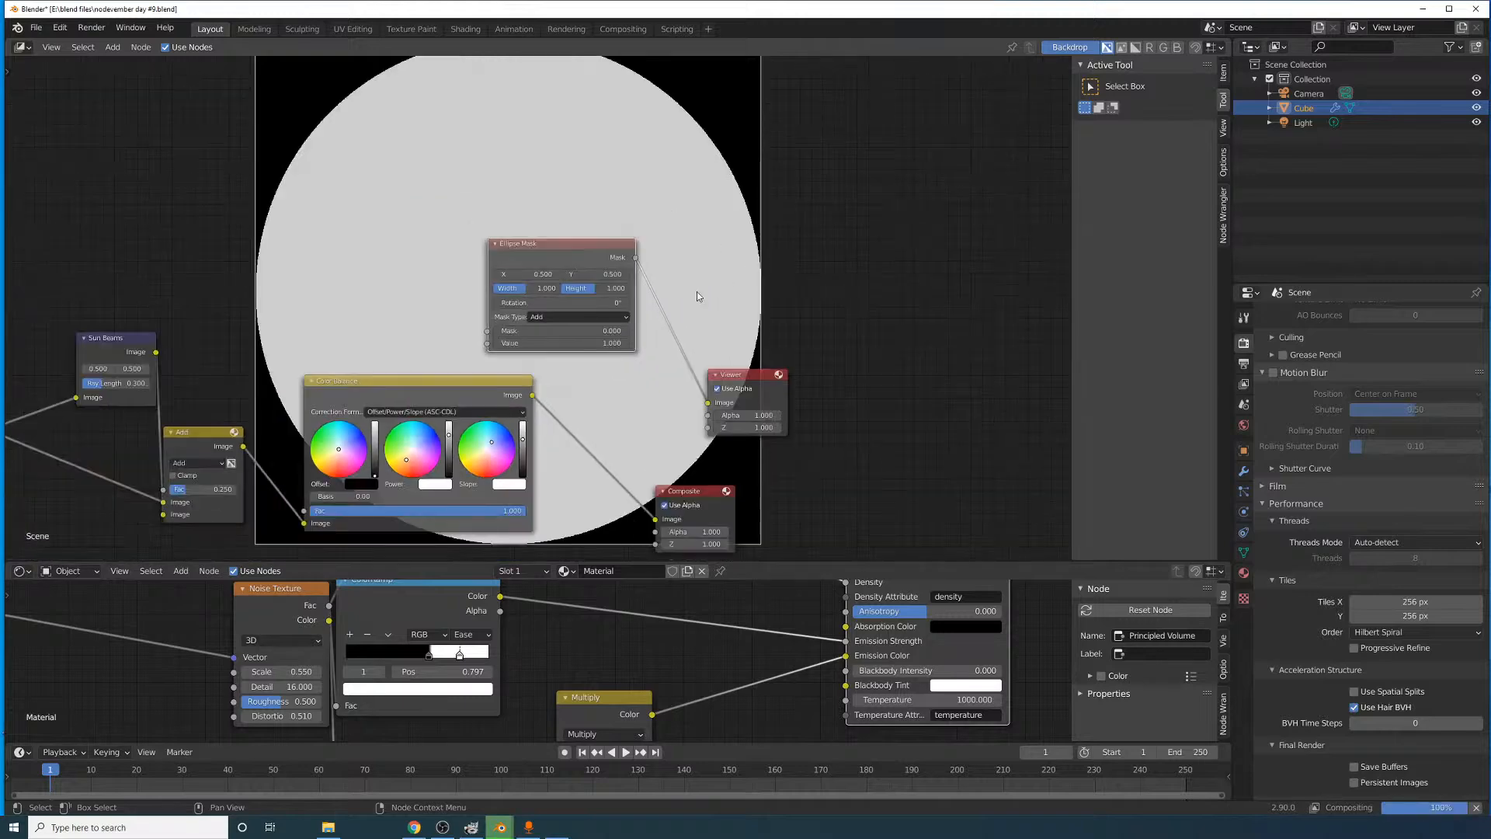
left_click(113, 47)
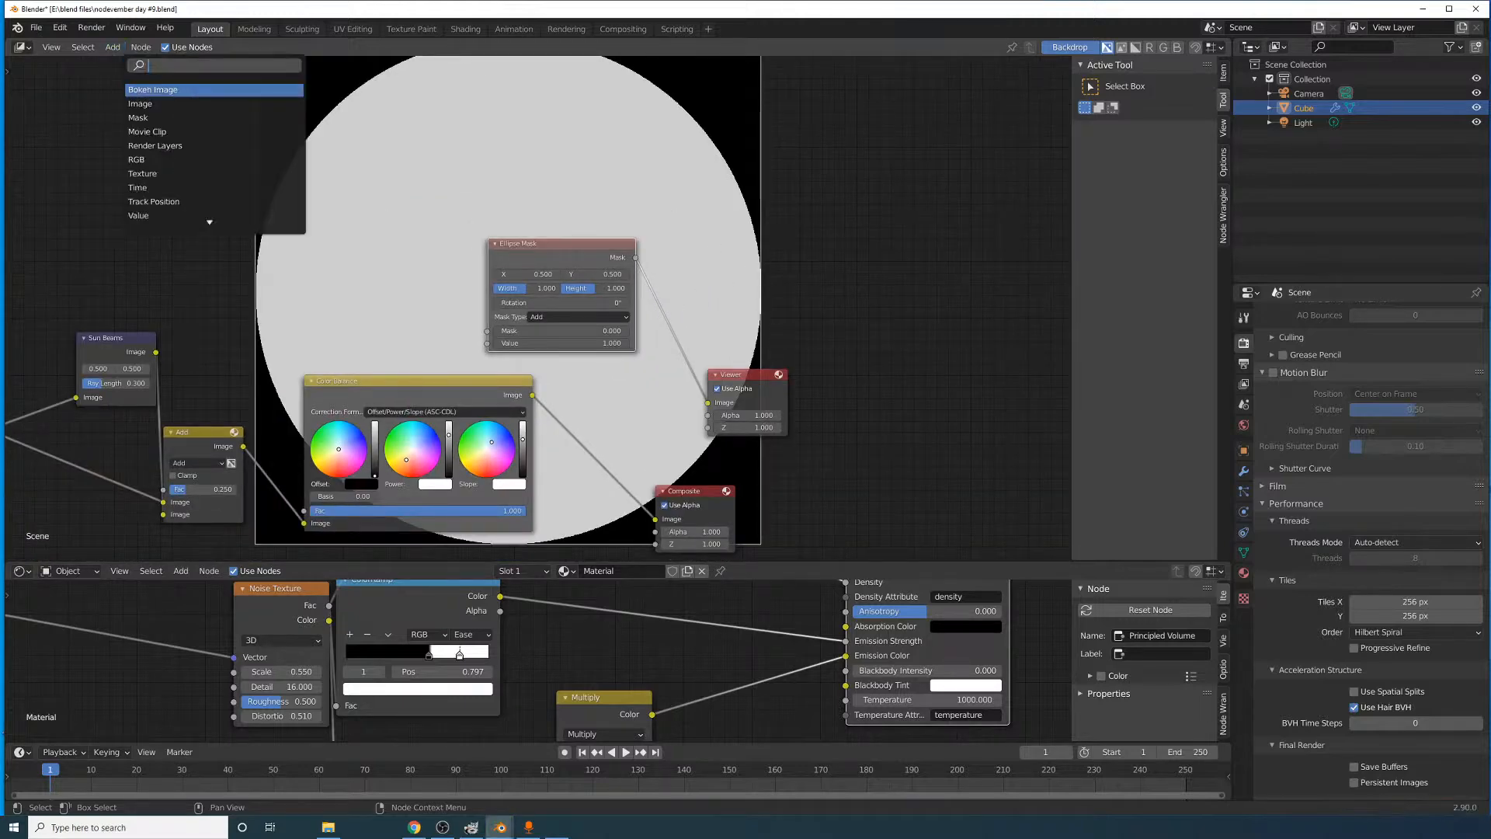
type("blur")
key("Down")
key("Return")
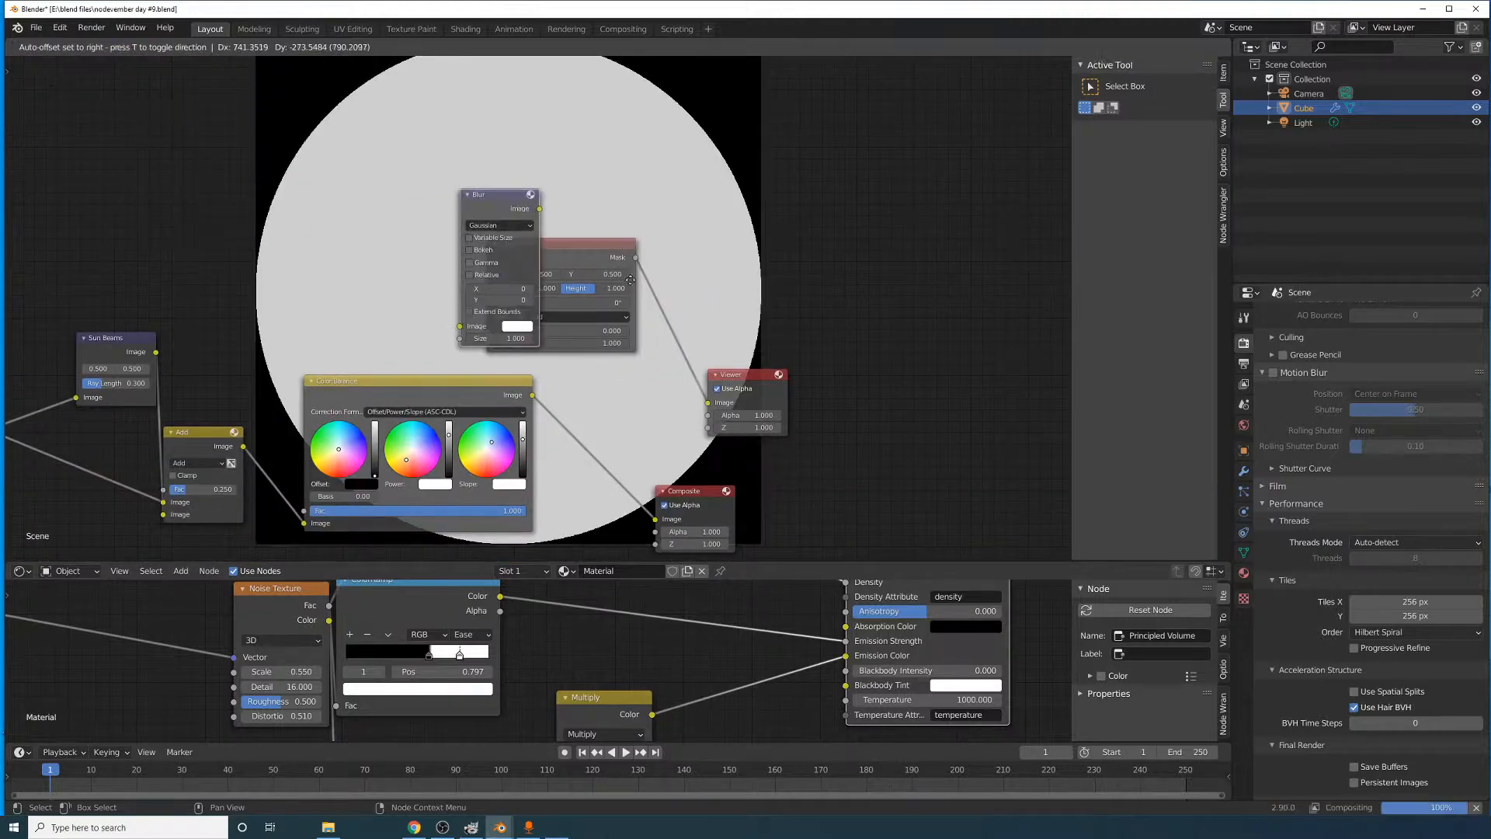
left_click(683, 298)
left_click(719, 285)
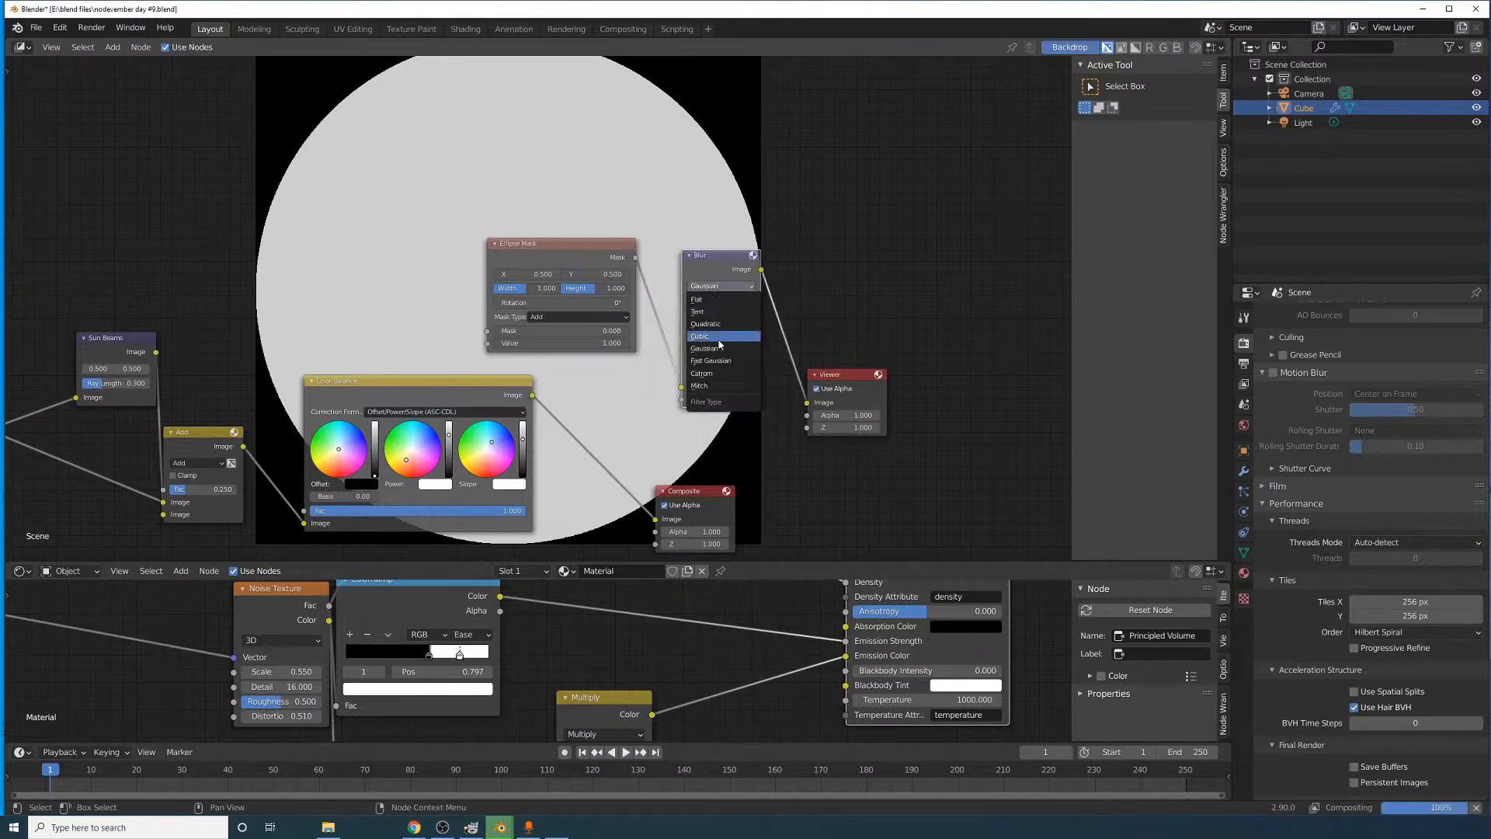
left_click(726, 361)
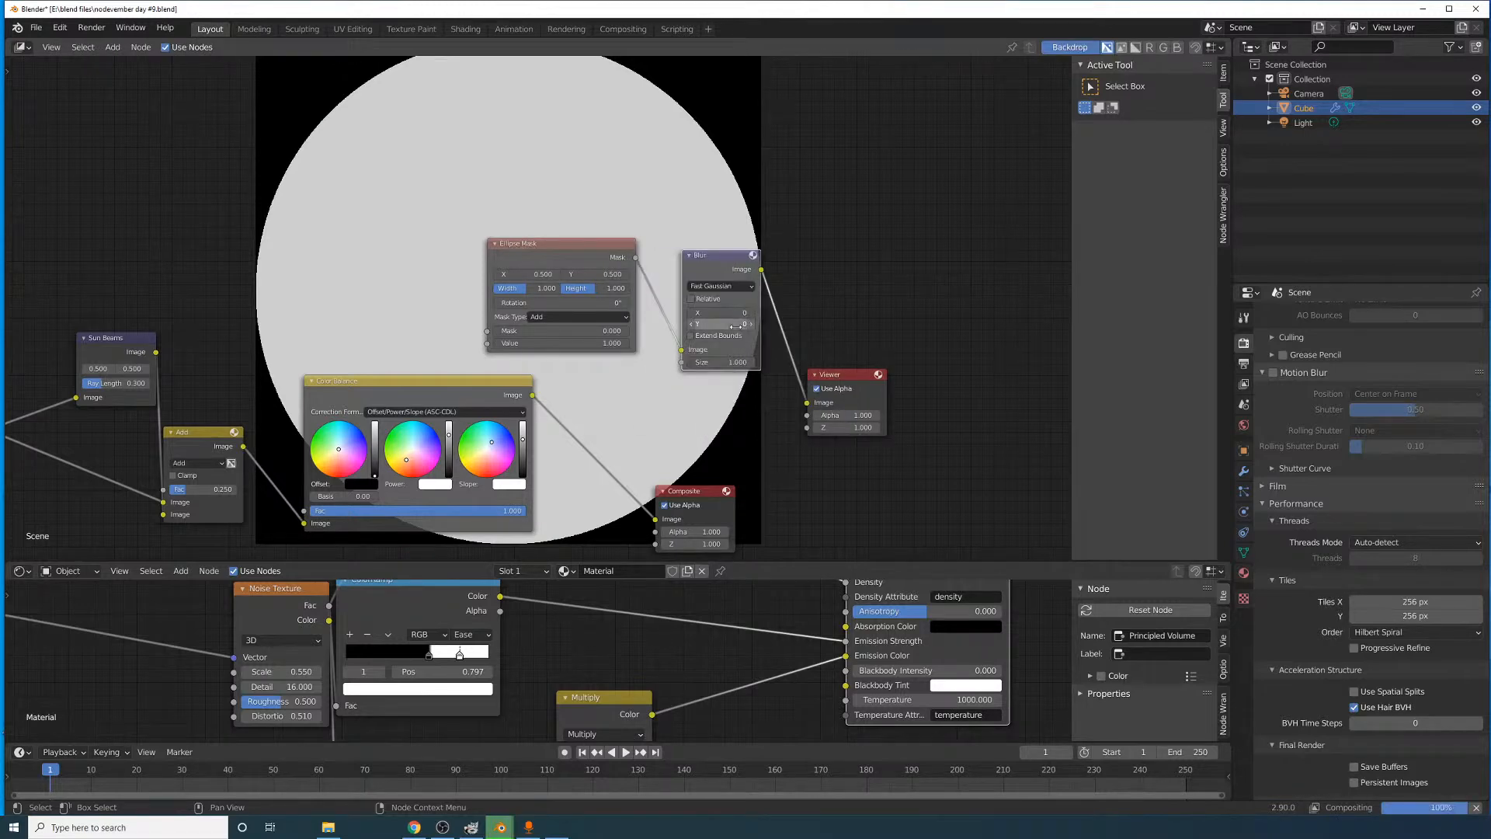
- Try X and Y blur sizes of 100, then 800, on the Blur node
type("100")
key("Return")
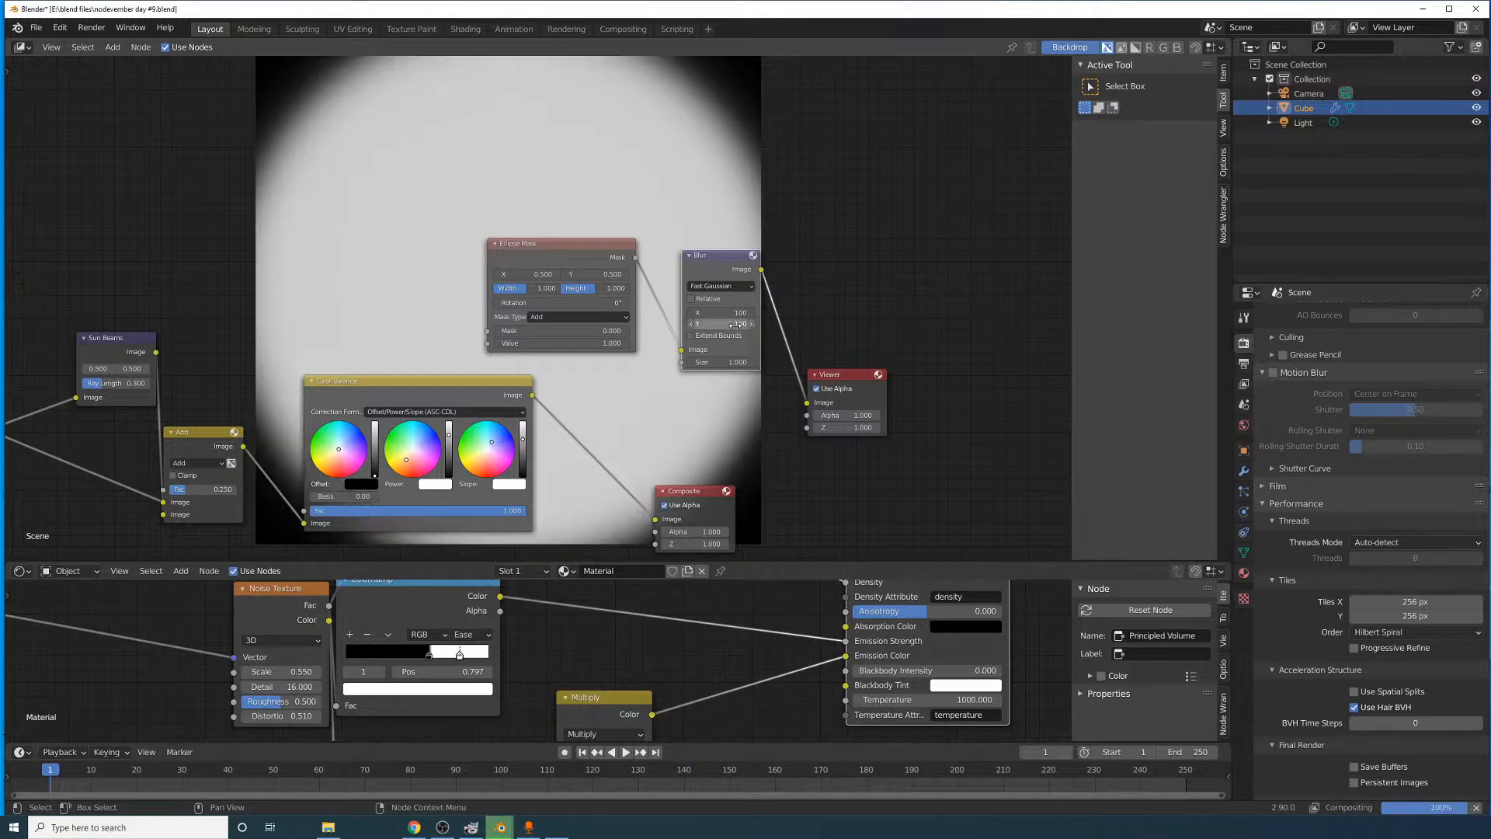
left_click_drag(728, 314, 730, 324)
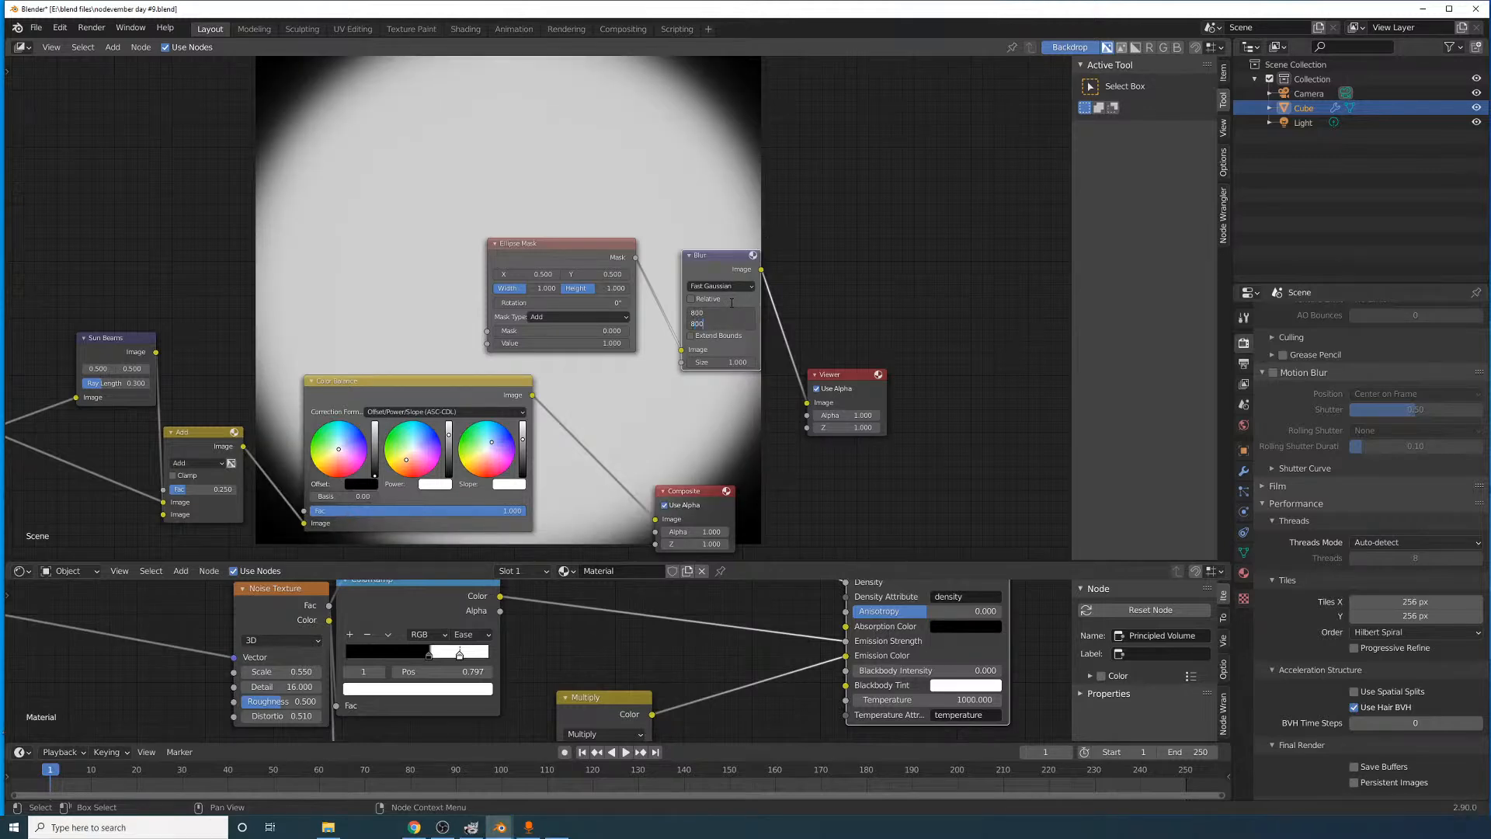
type("800")
key("Return")
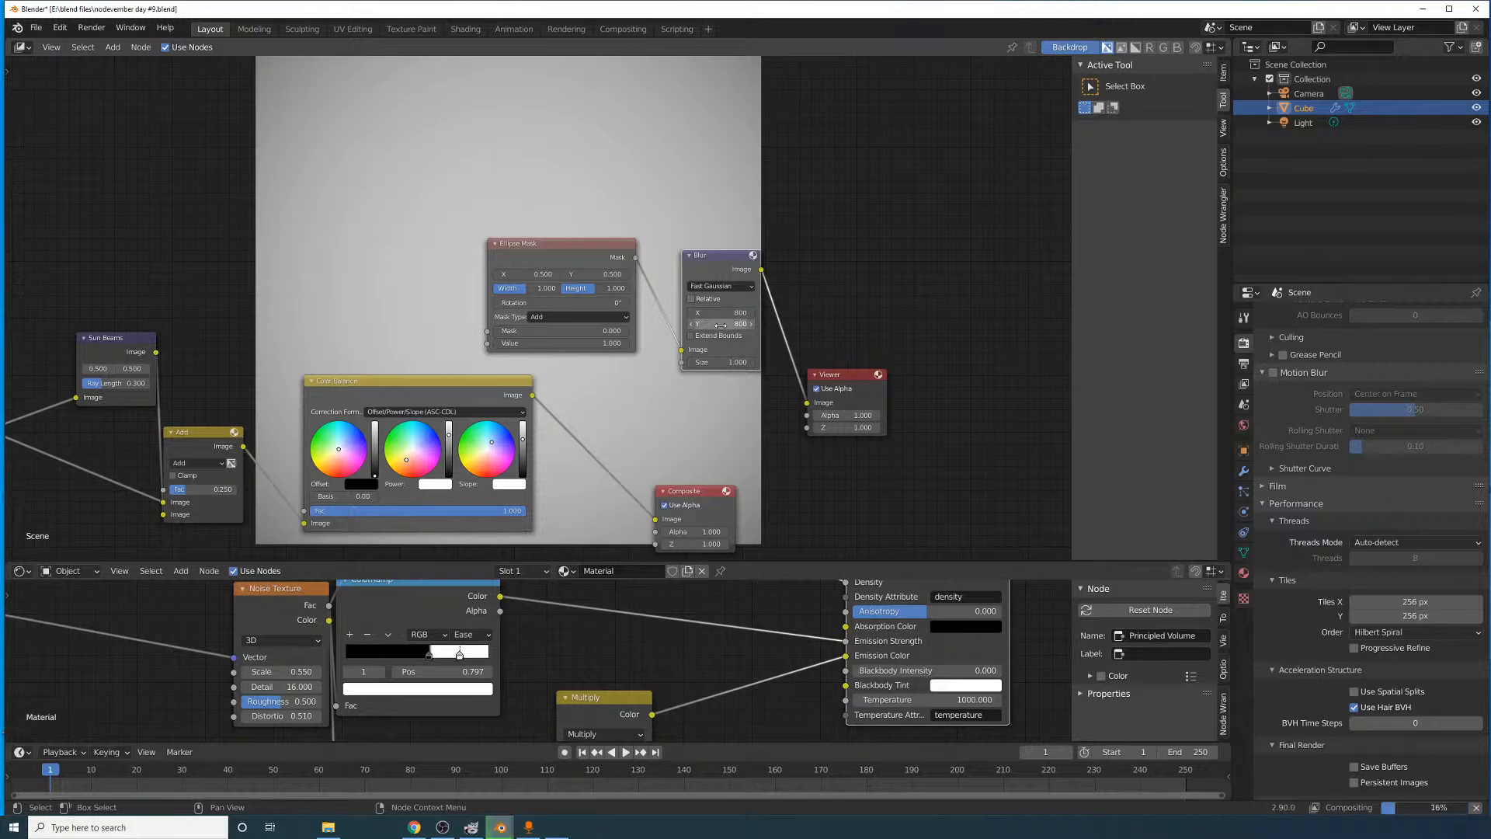
- Set both the X and Y blur sizes of the Blur node to 500
left_click_drag(723, 313, 721, 325)
type("500")
key("Return")
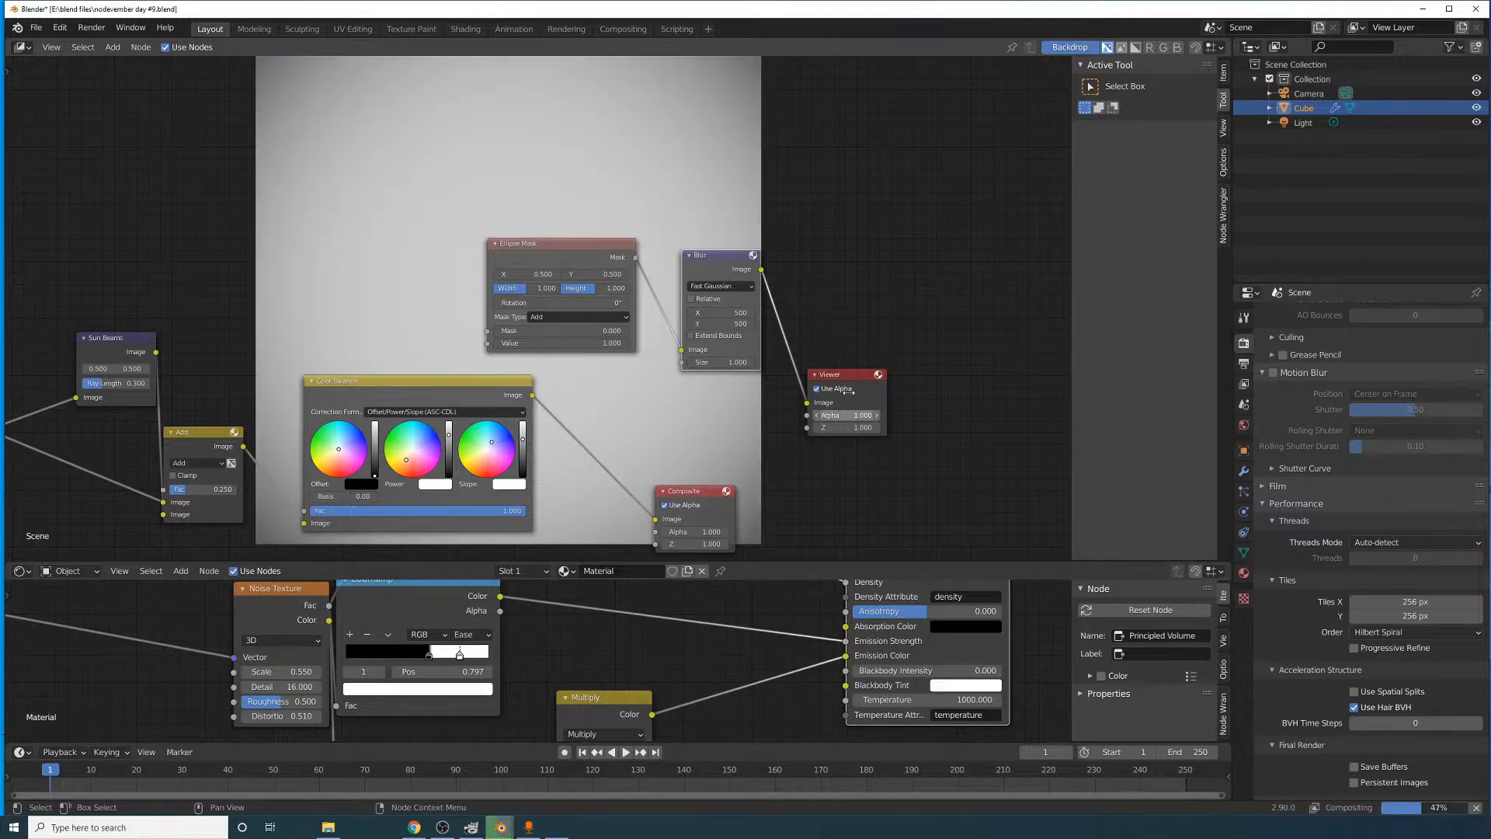
- Move the Composite node farther from Color Balance and insert a Mix node on the link between them
left_click_drag(692, 492, 830, 486)
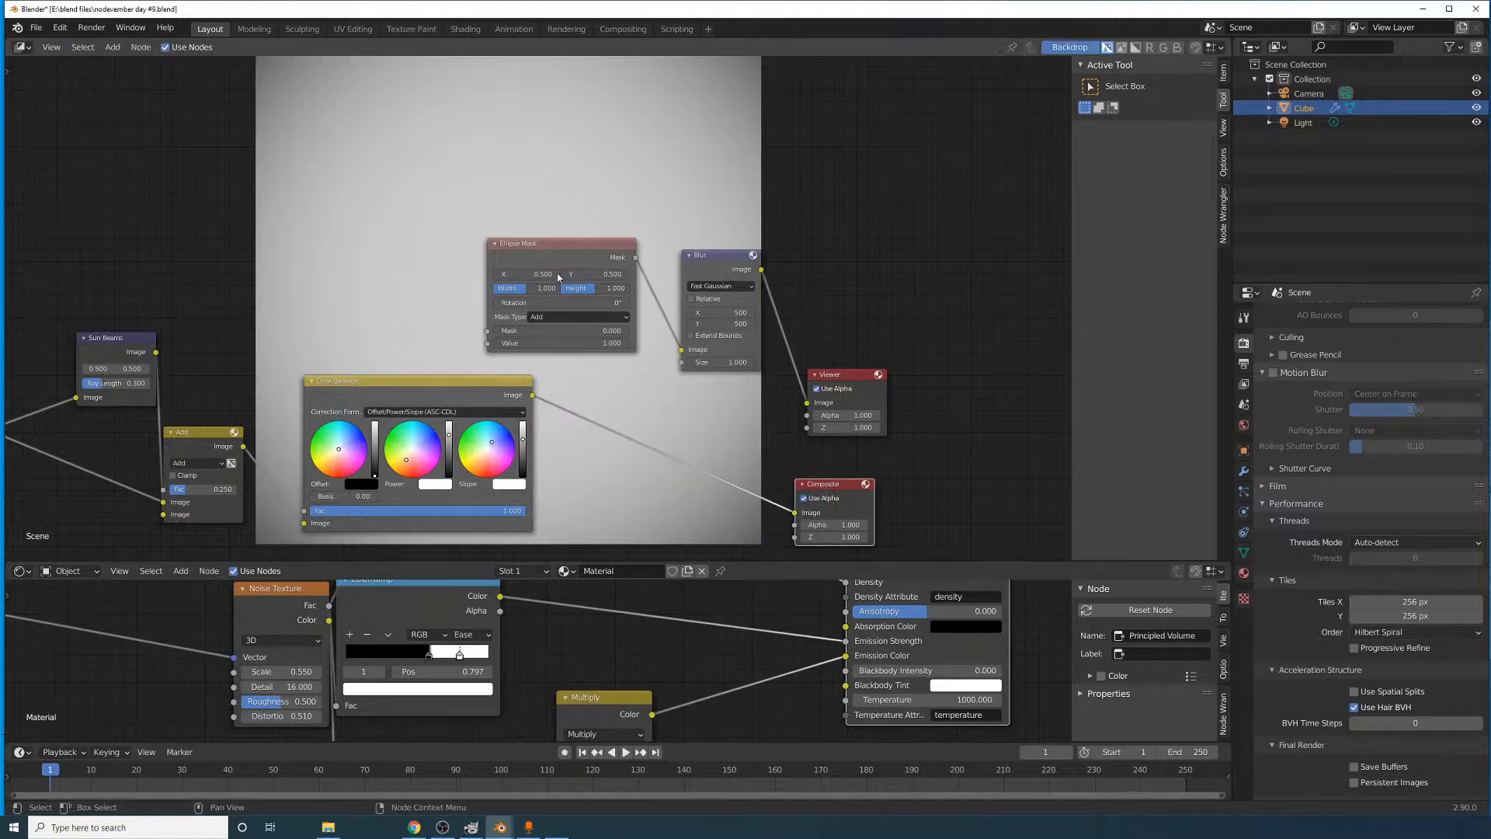
left_click(113, 48)
left_click(140, 59)
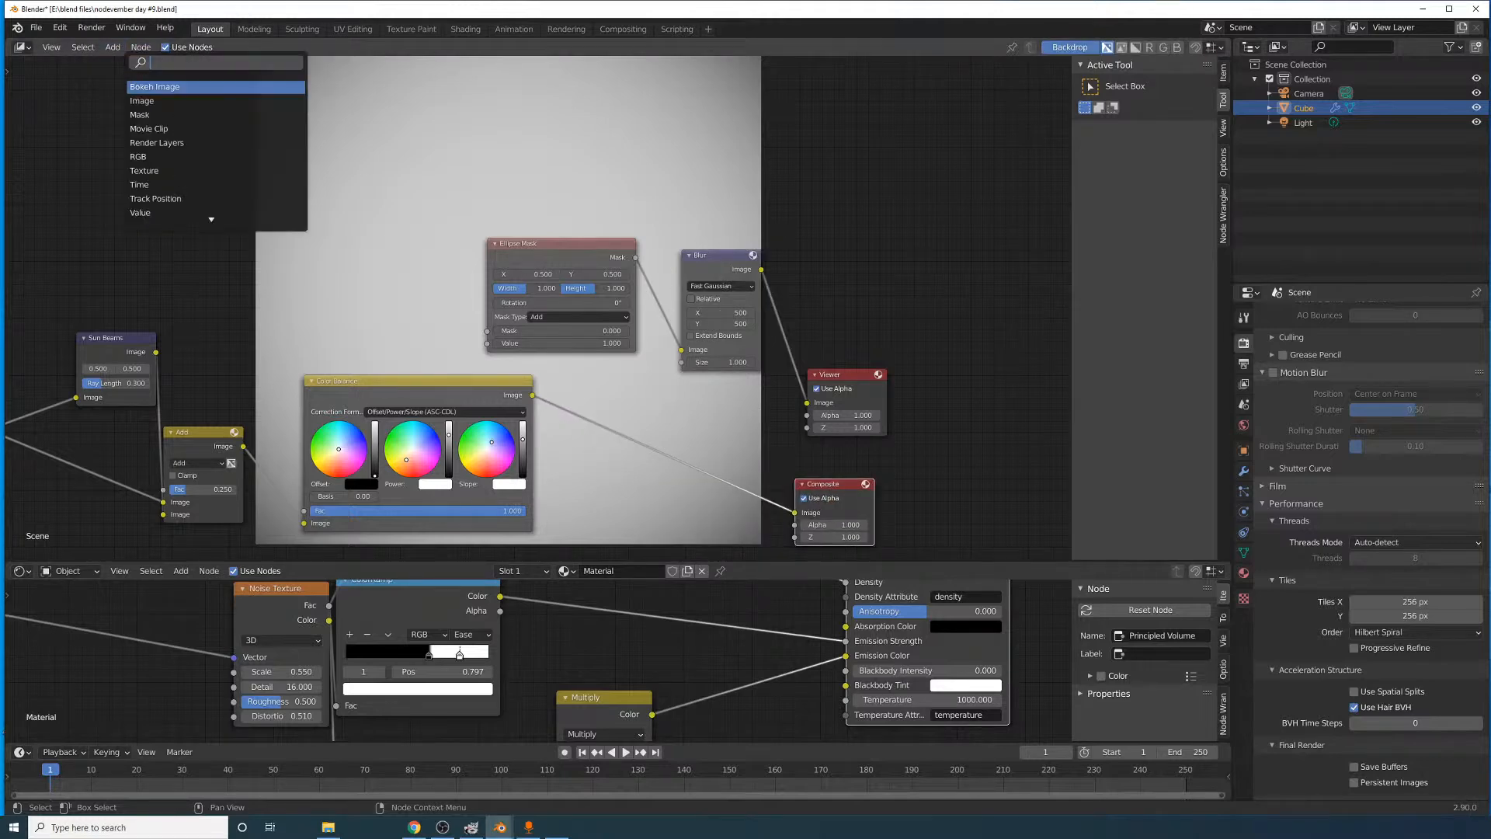
type("mix")
key("Return")
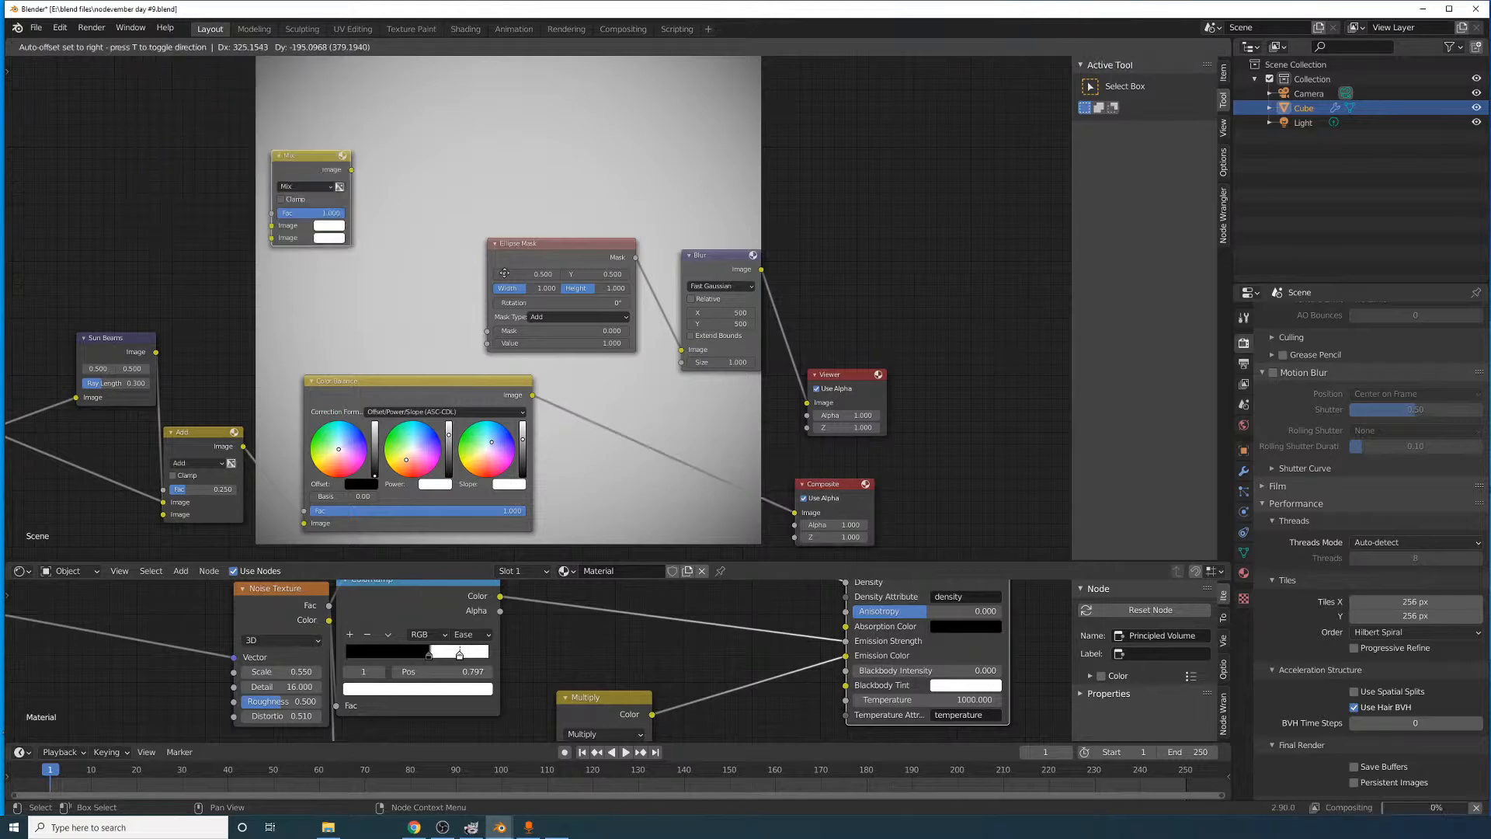
left_click(708, 454)
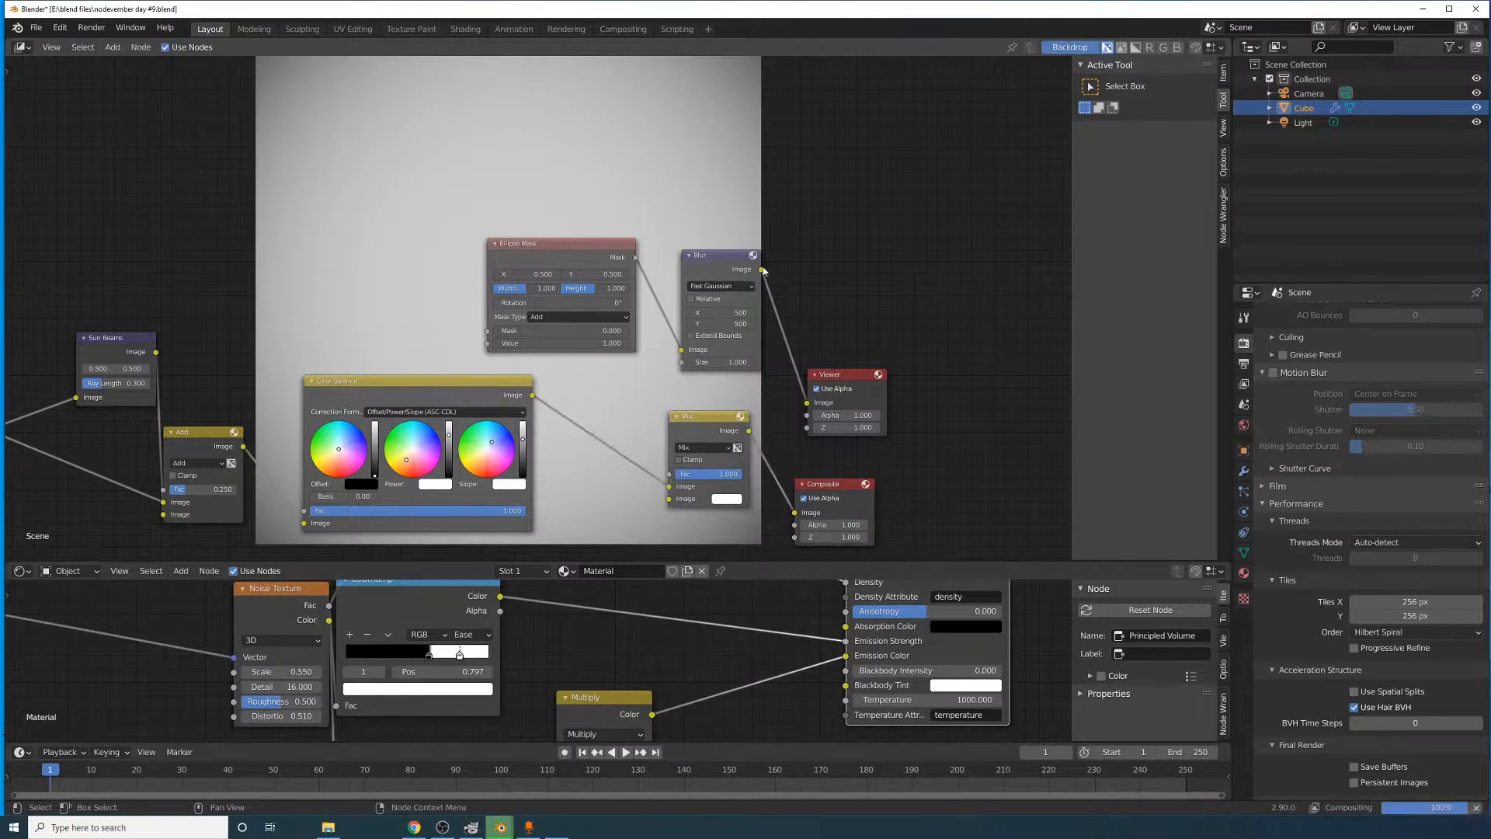
- Connect the Blur output to the Mix node's second image input, set the blend mode to Multiply and preview it in the Viewer
left_click_drag(761, 269, 674, 501)
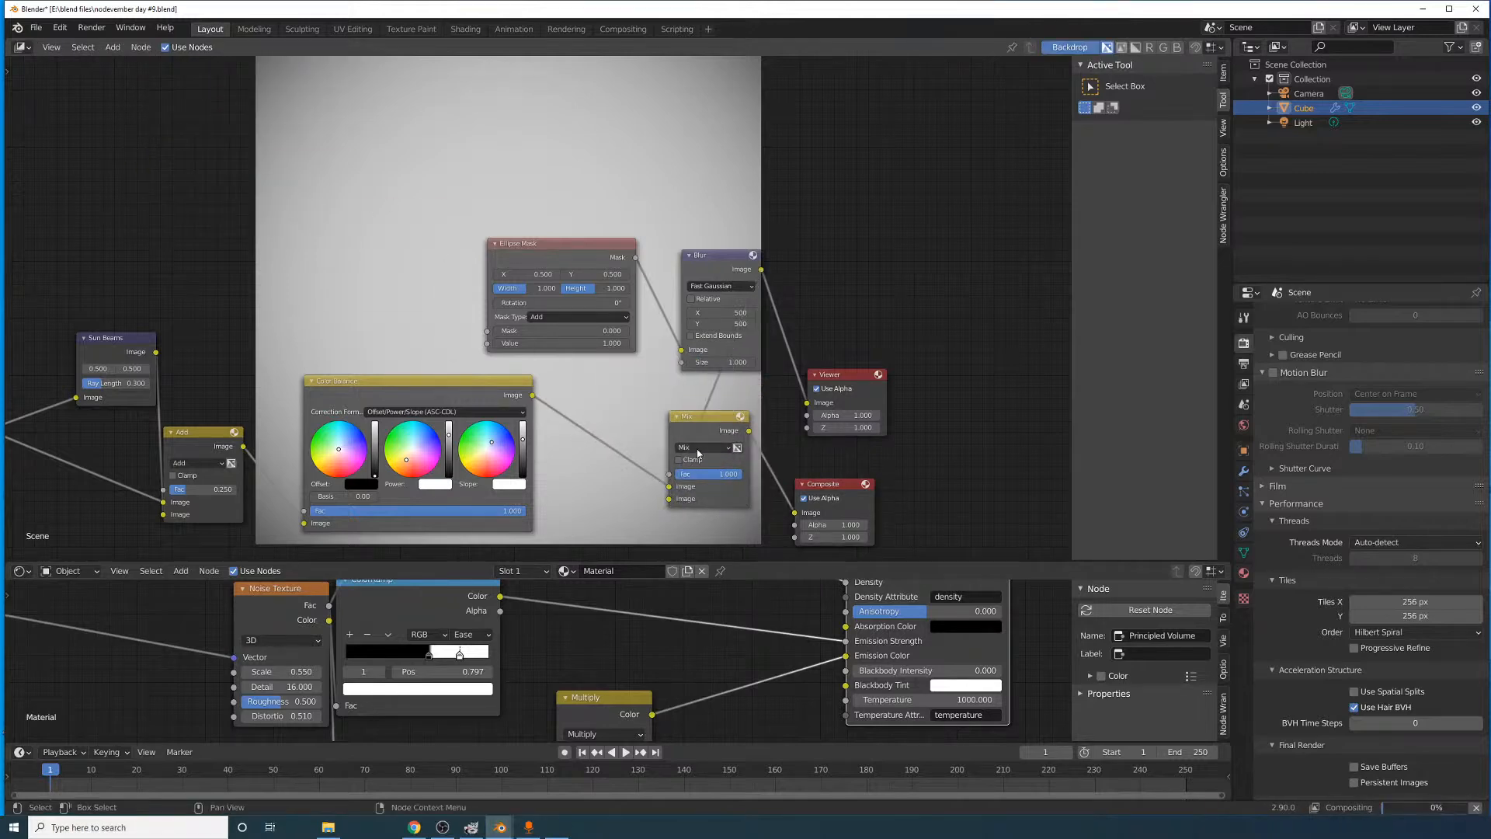
left_click(703, 447)
left_click(701, 473)
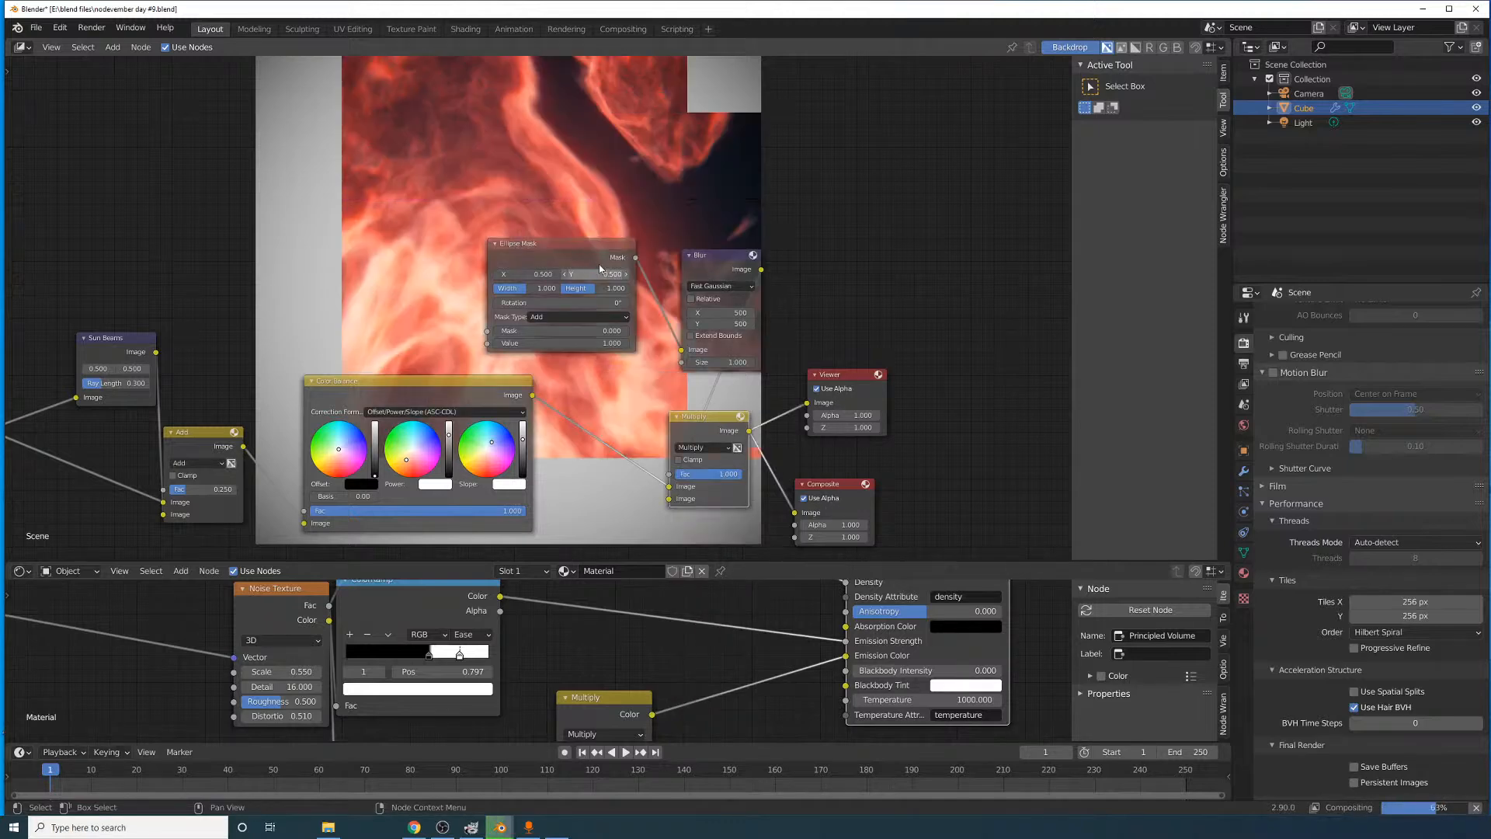
- Move the Ellipse Mask and Blur nodes away from the Multiply node, above Color Balance, and inspect the vignette on the backdrop
left_click_drag(599, 264, 391, 237)
left_click_drag(593, 255, 382, 246)
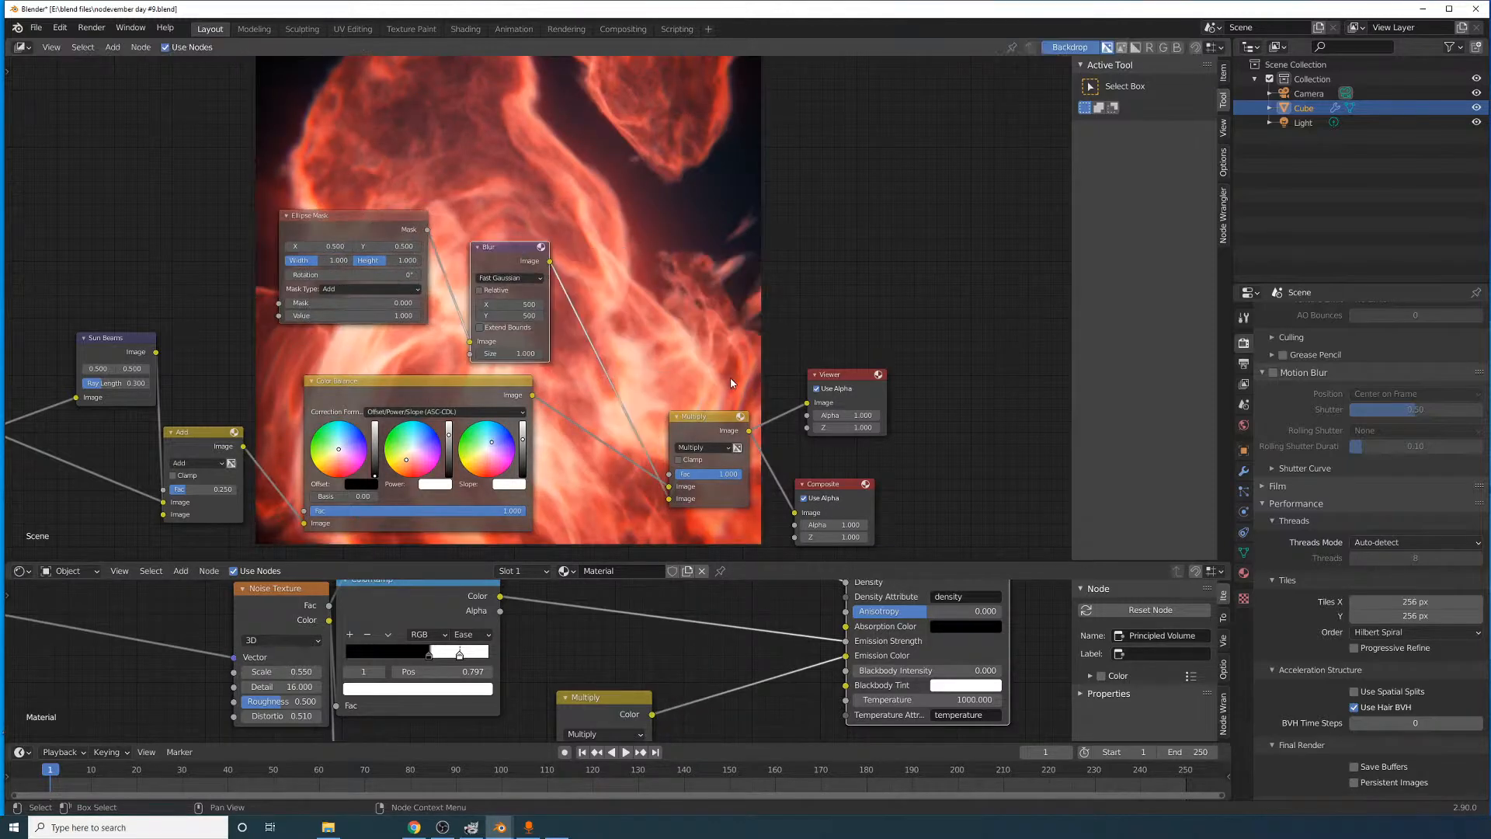
middle_click_drag(715, 365, 642, 519)
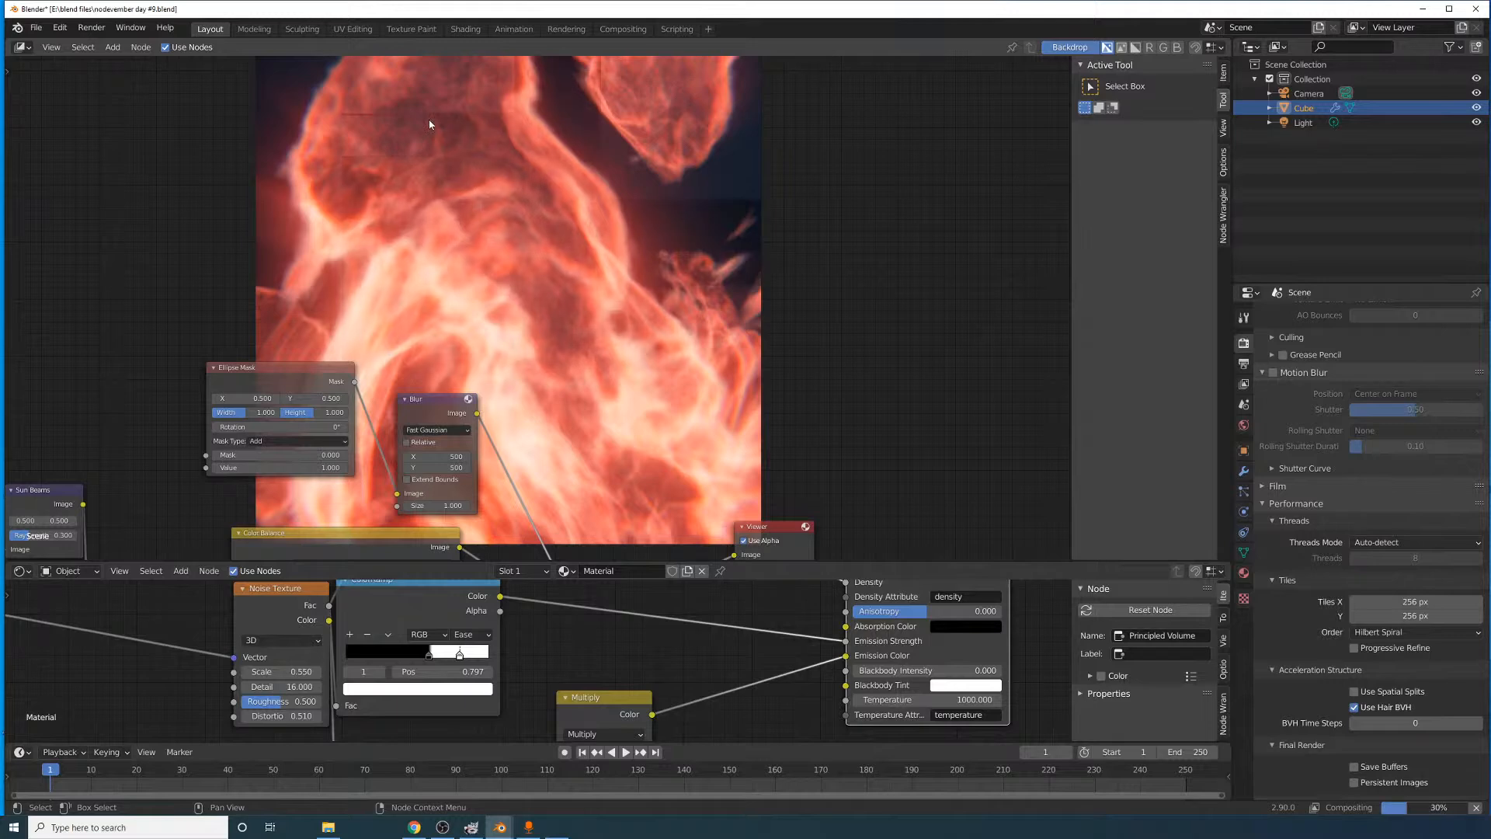
middle_click_drag(641, 359, 633, 160)
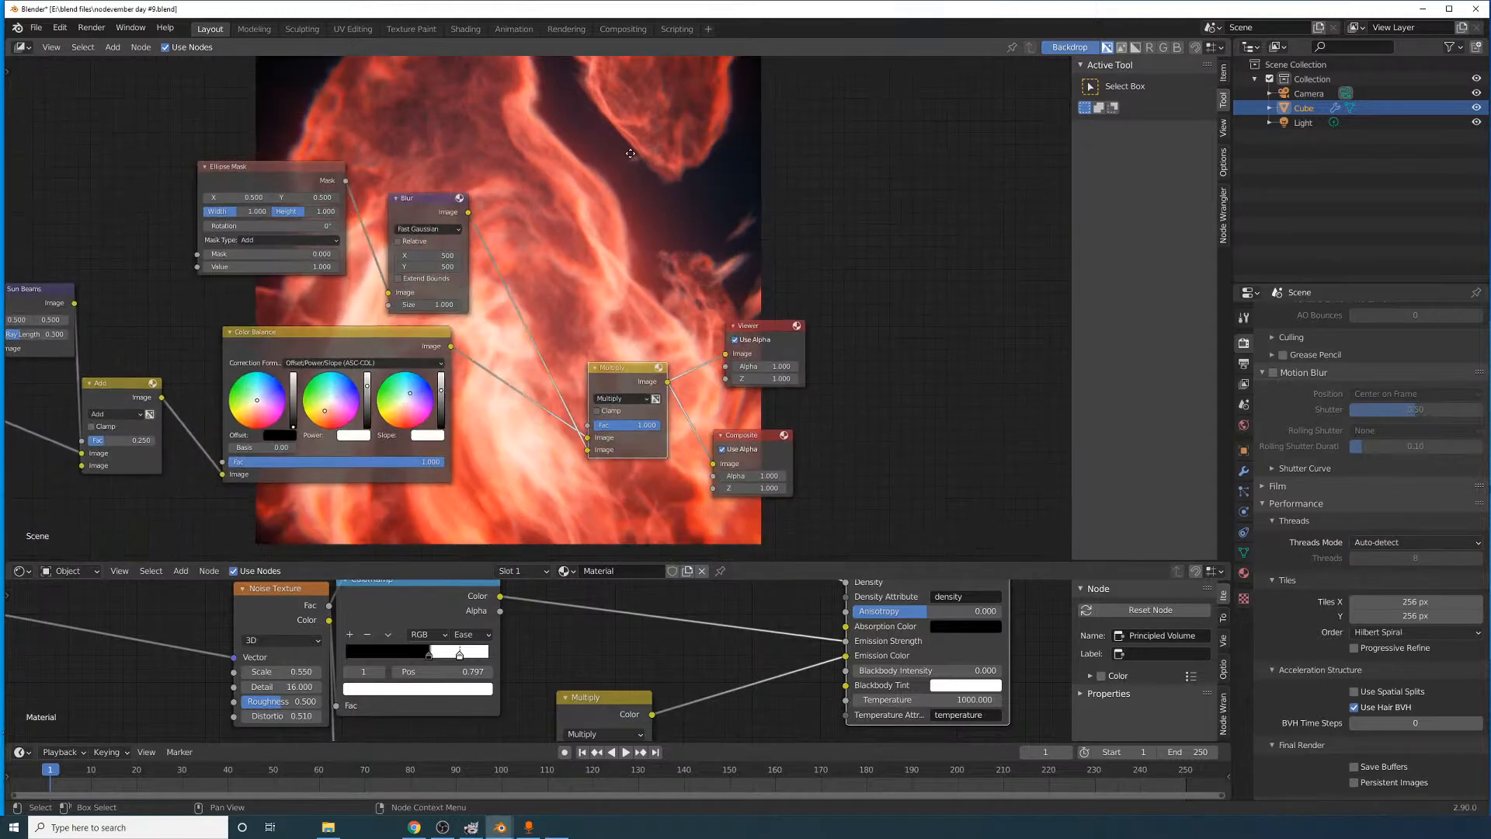
- Set the Multiply node's factor to 0.5 and check the softened vignette on the backdrop
middle_click_drag(457, 290, 519, 305)
left_click(708, 442)
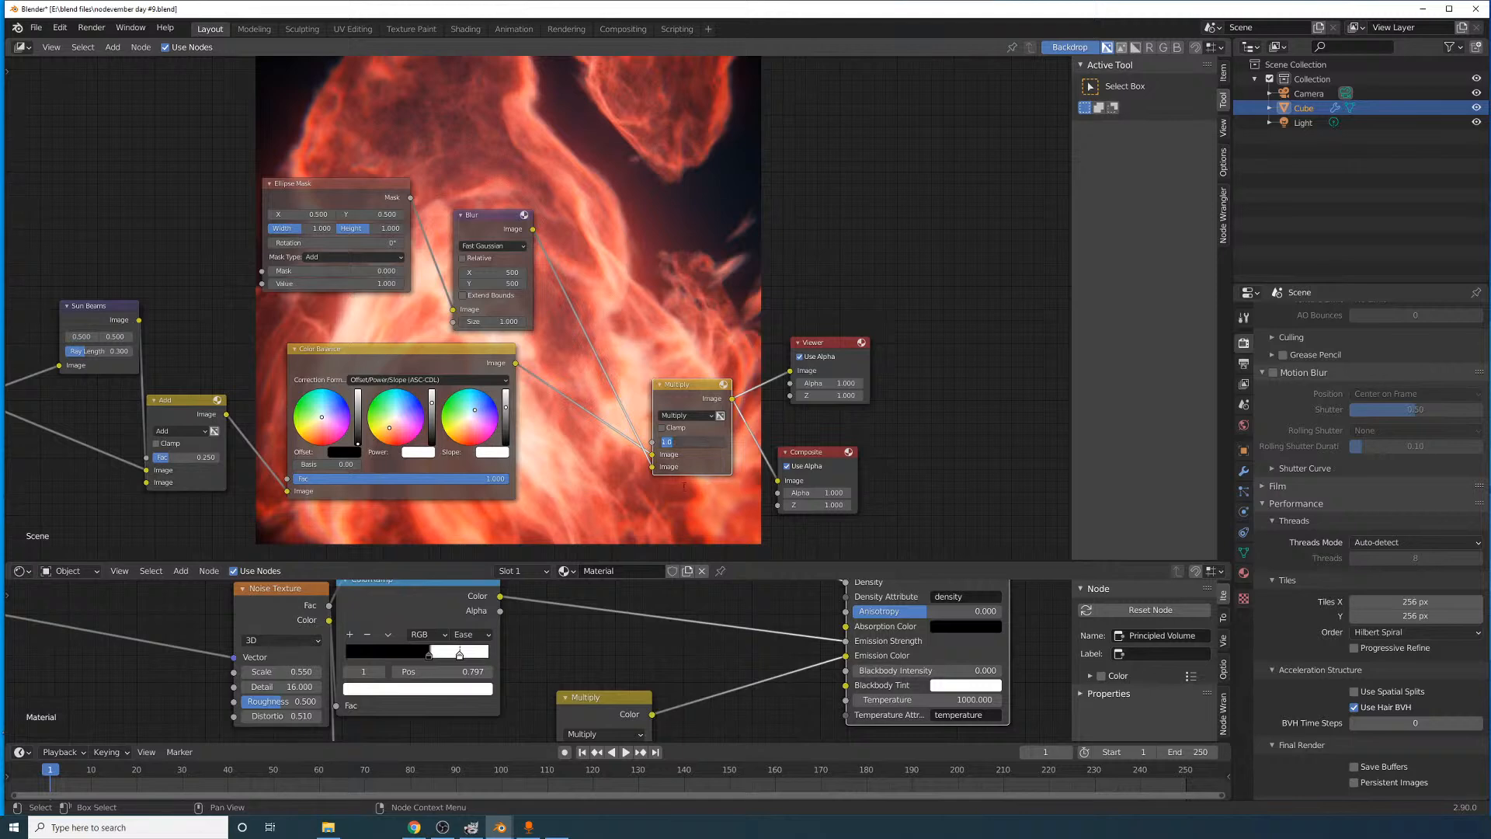
type("0.5")
key("Return")
middle_click_drag(681, 236, 672, 307)
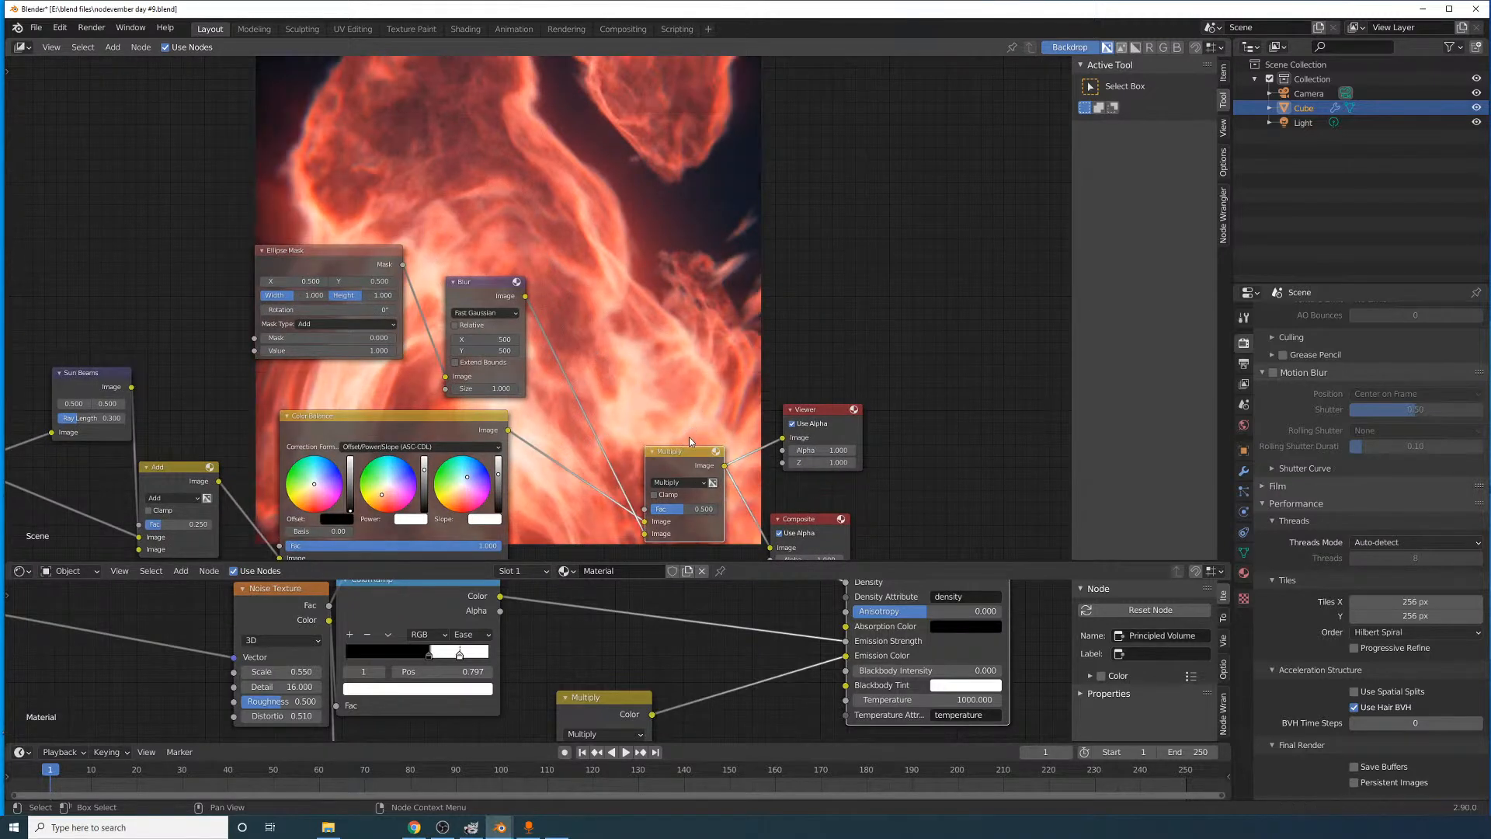
middle_click_drag(696, 336, 643, 488)
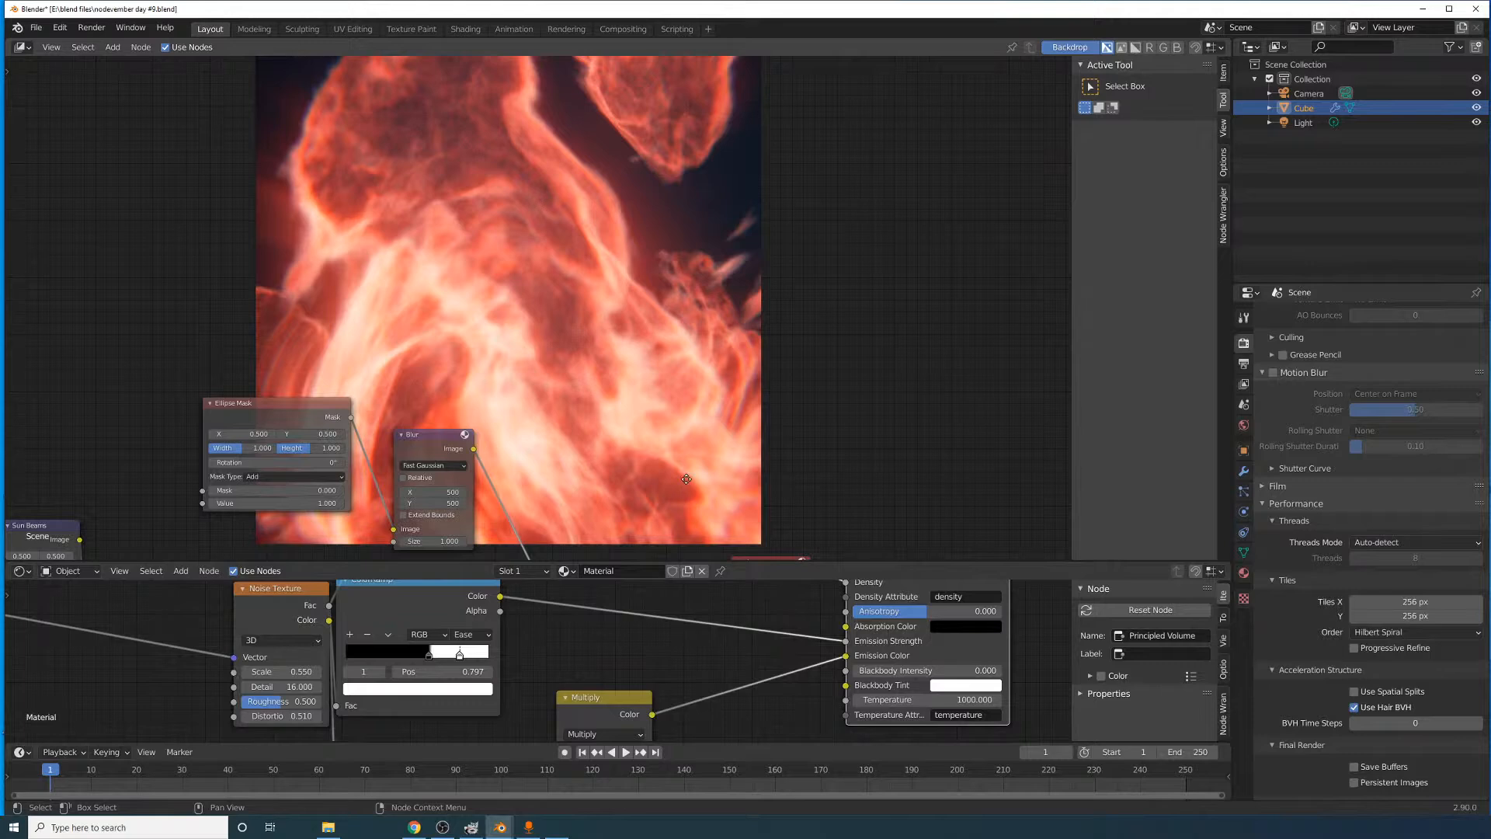
- Preview the Multiply node's output in the Viewer and look back over the compositing chain to Render Layers
middle_click_drag(687, 479, 642, 278)
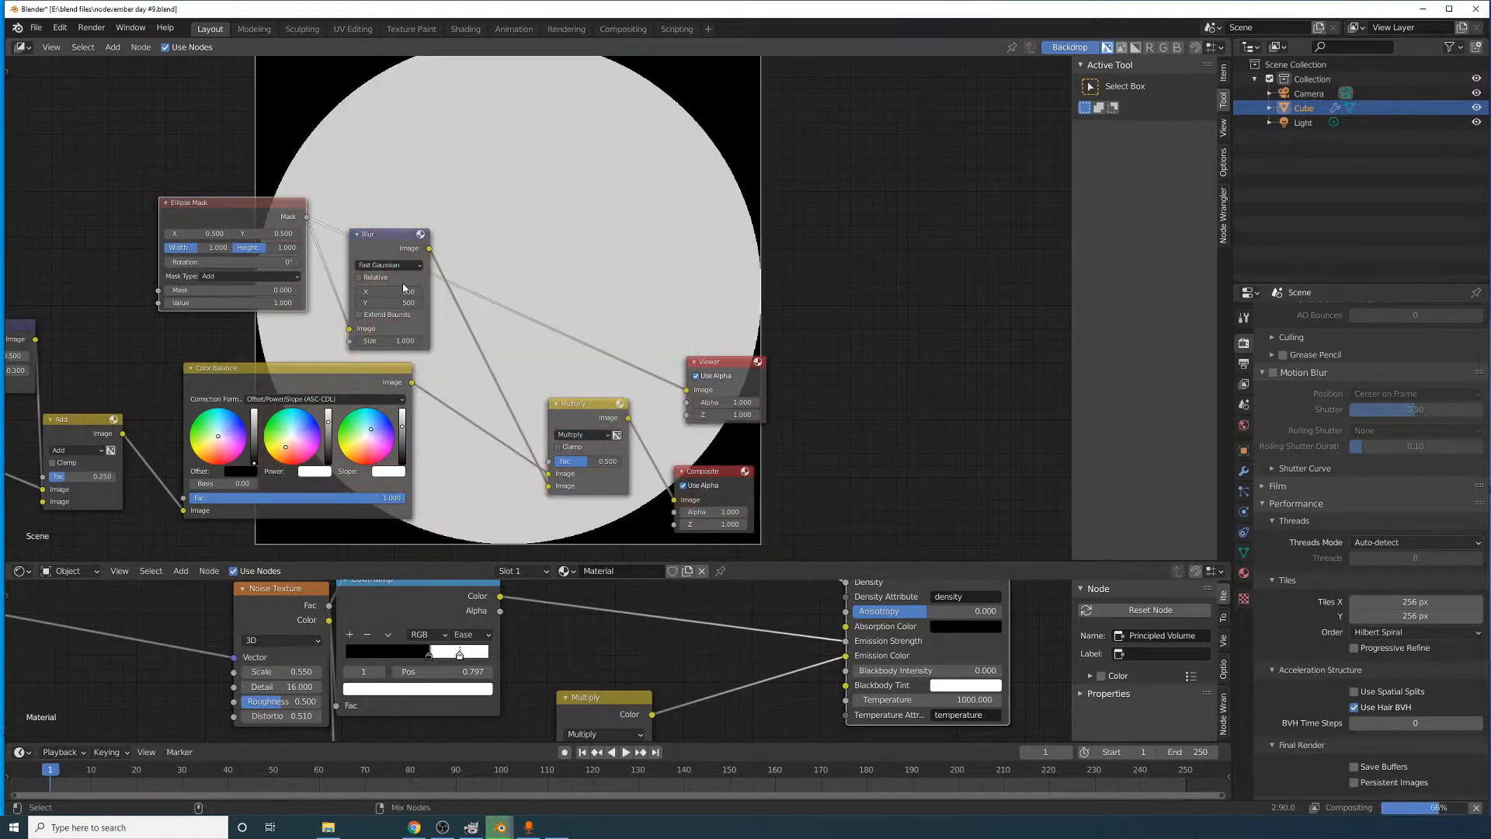
left_click(592, 417, "ctrl+shift")
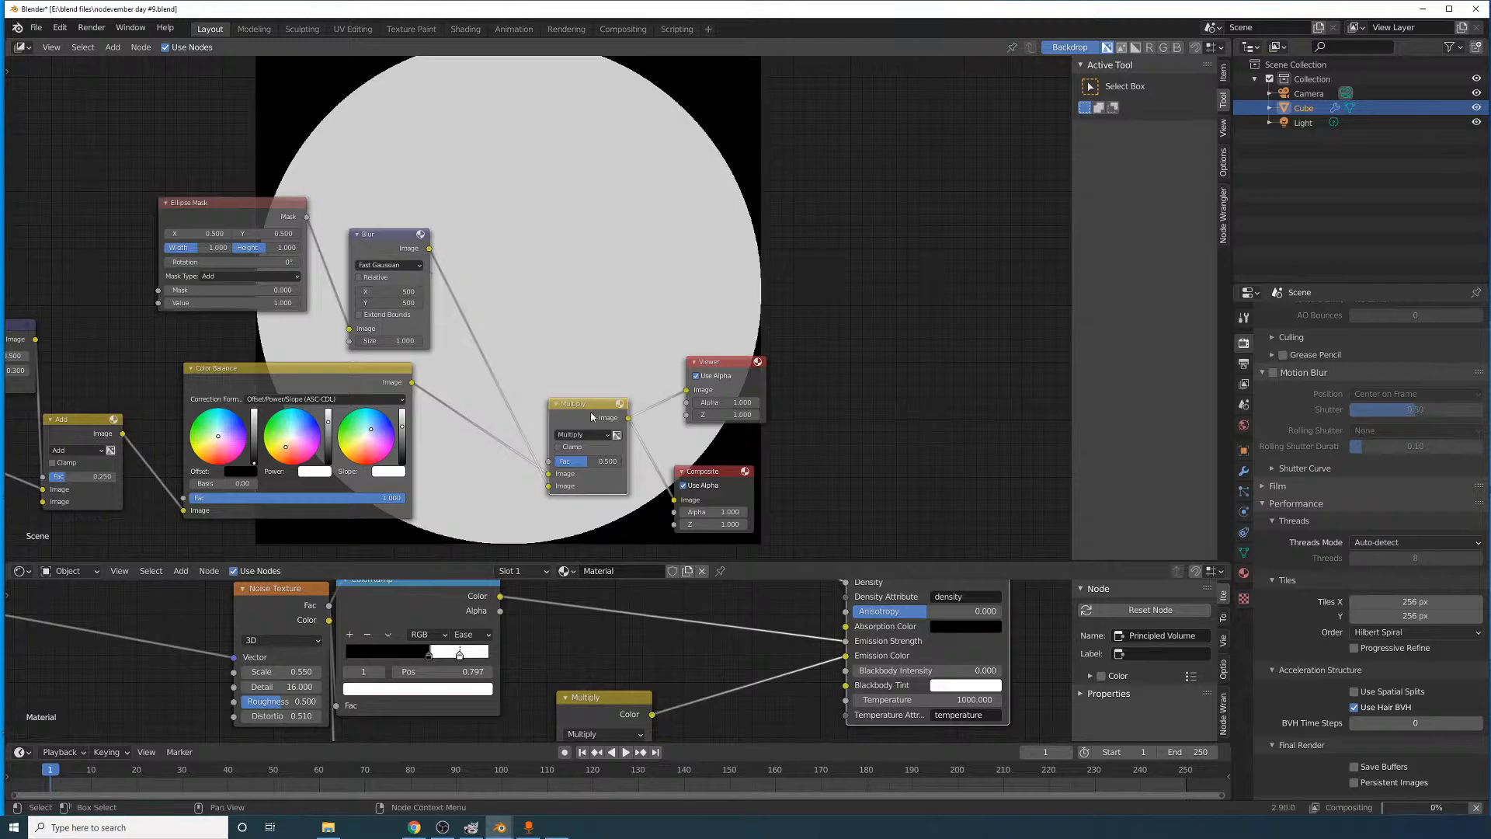
middle_click_drag(386, 333, 806, 310)
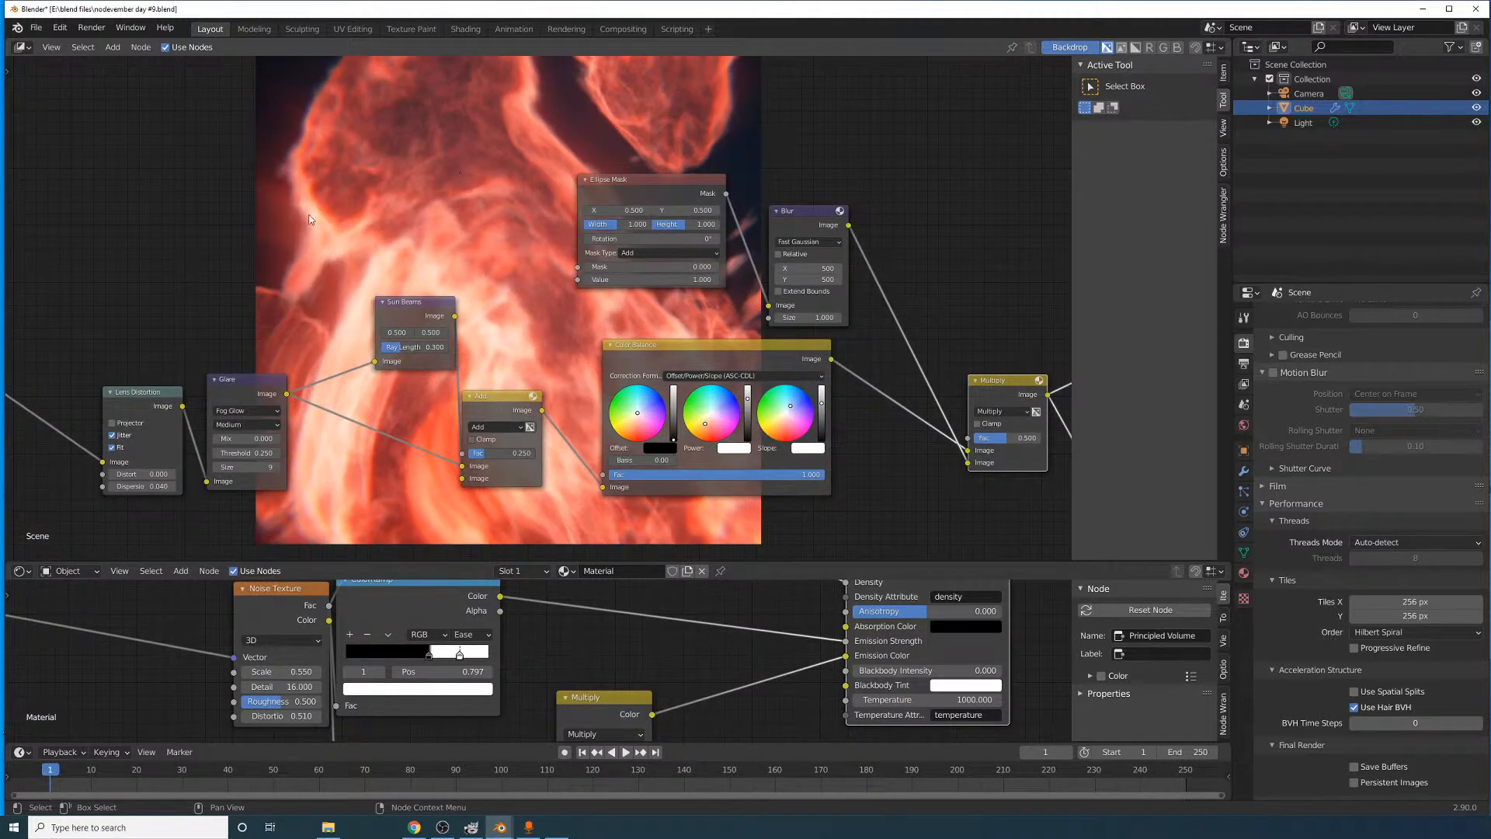
middle_click_drag(460, 177, 581, 202)
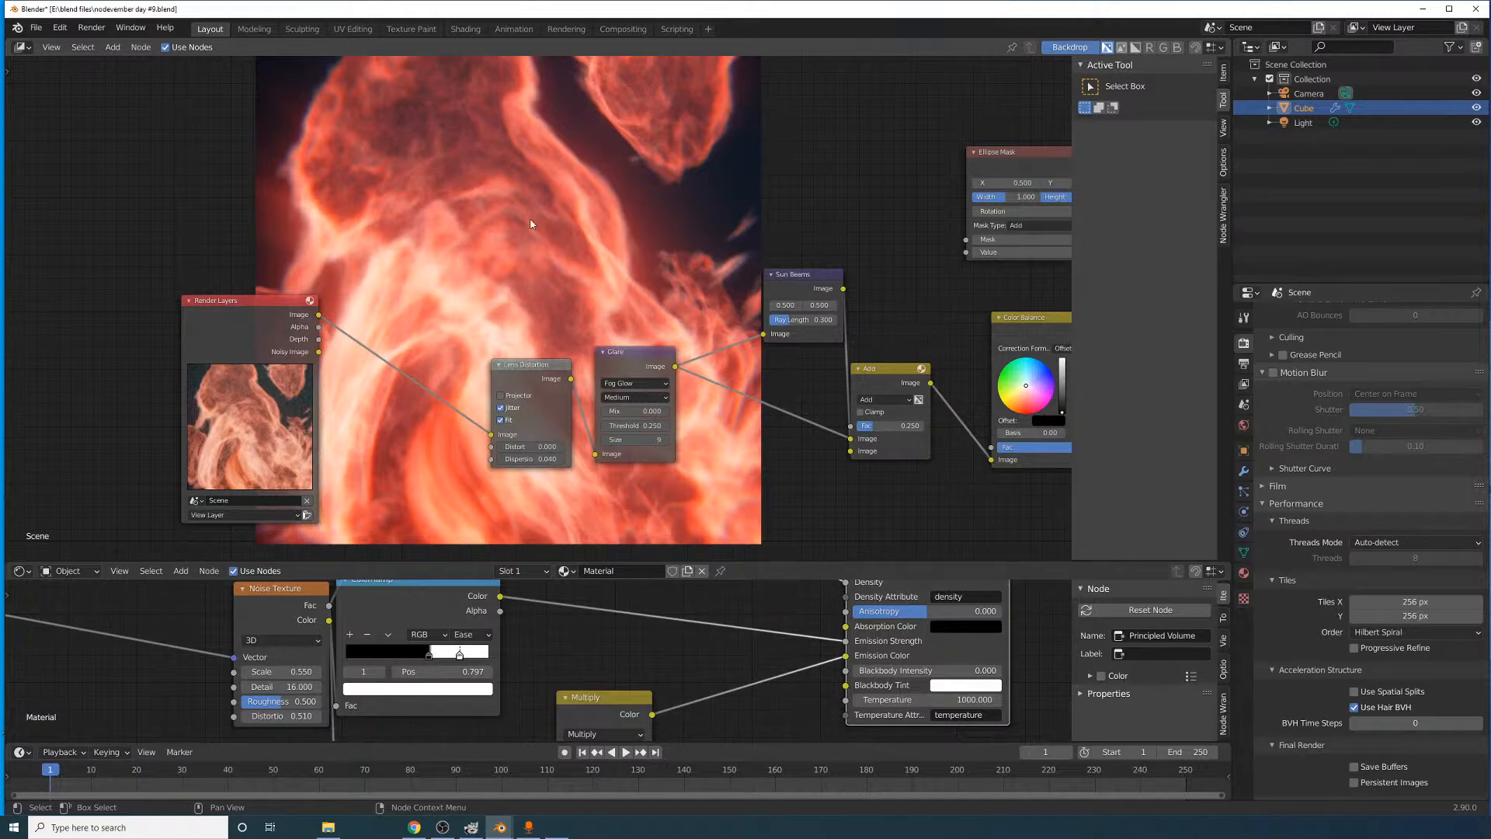
left_click(112, 46)
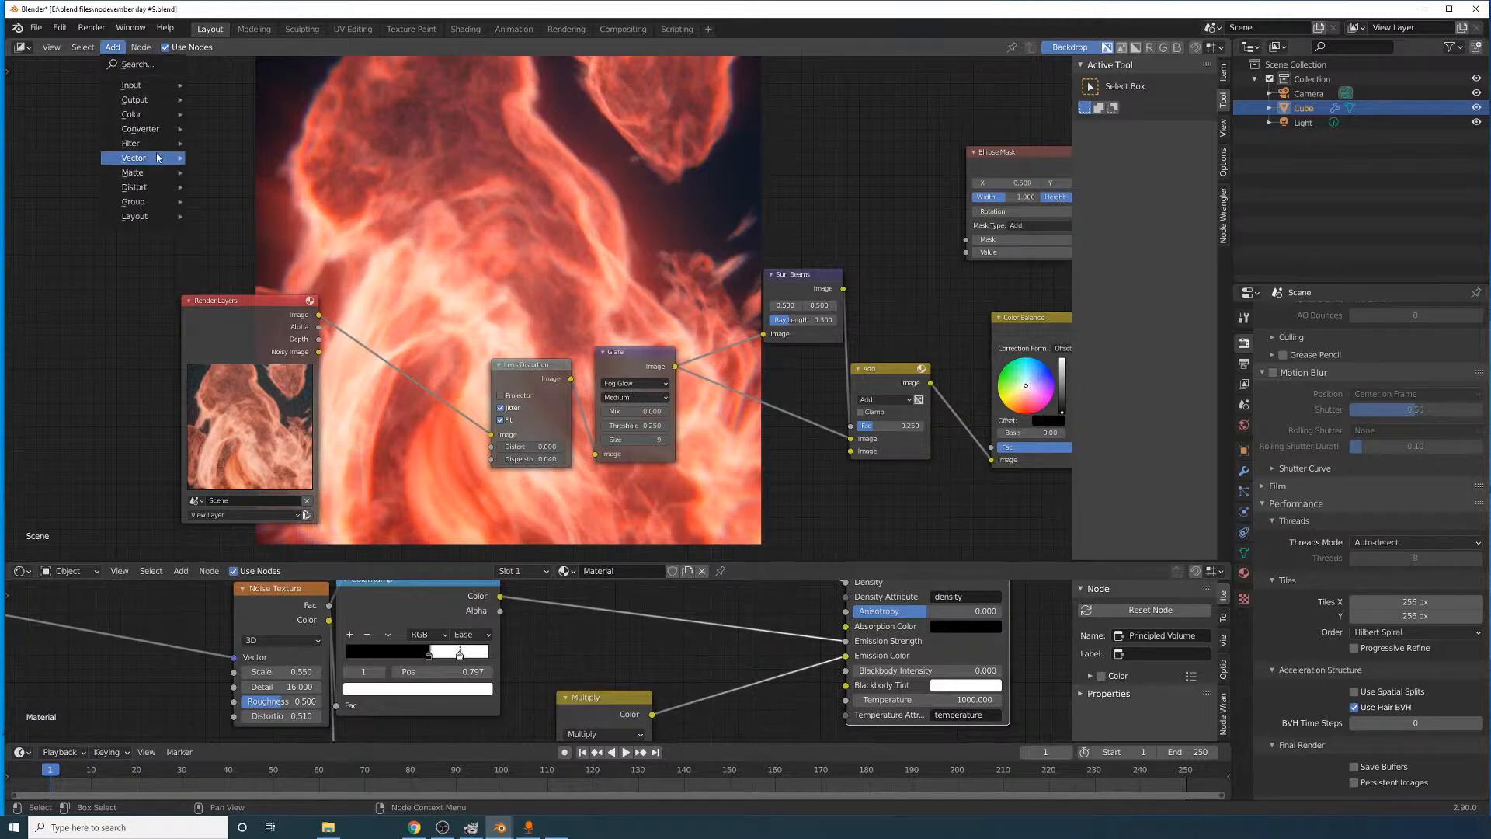
mouse_move(158, 144)
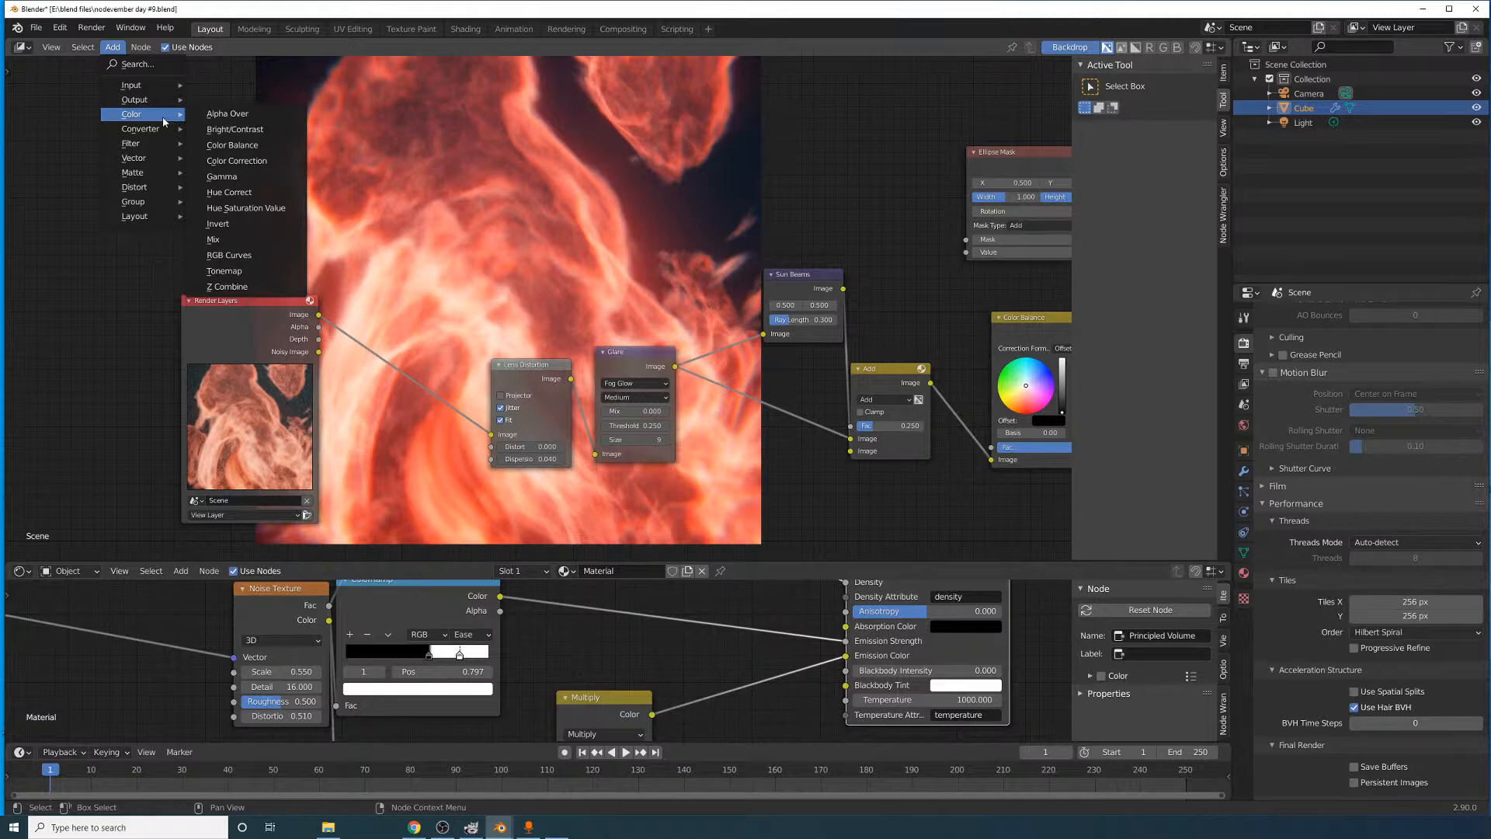
mouse_move(161, 110)
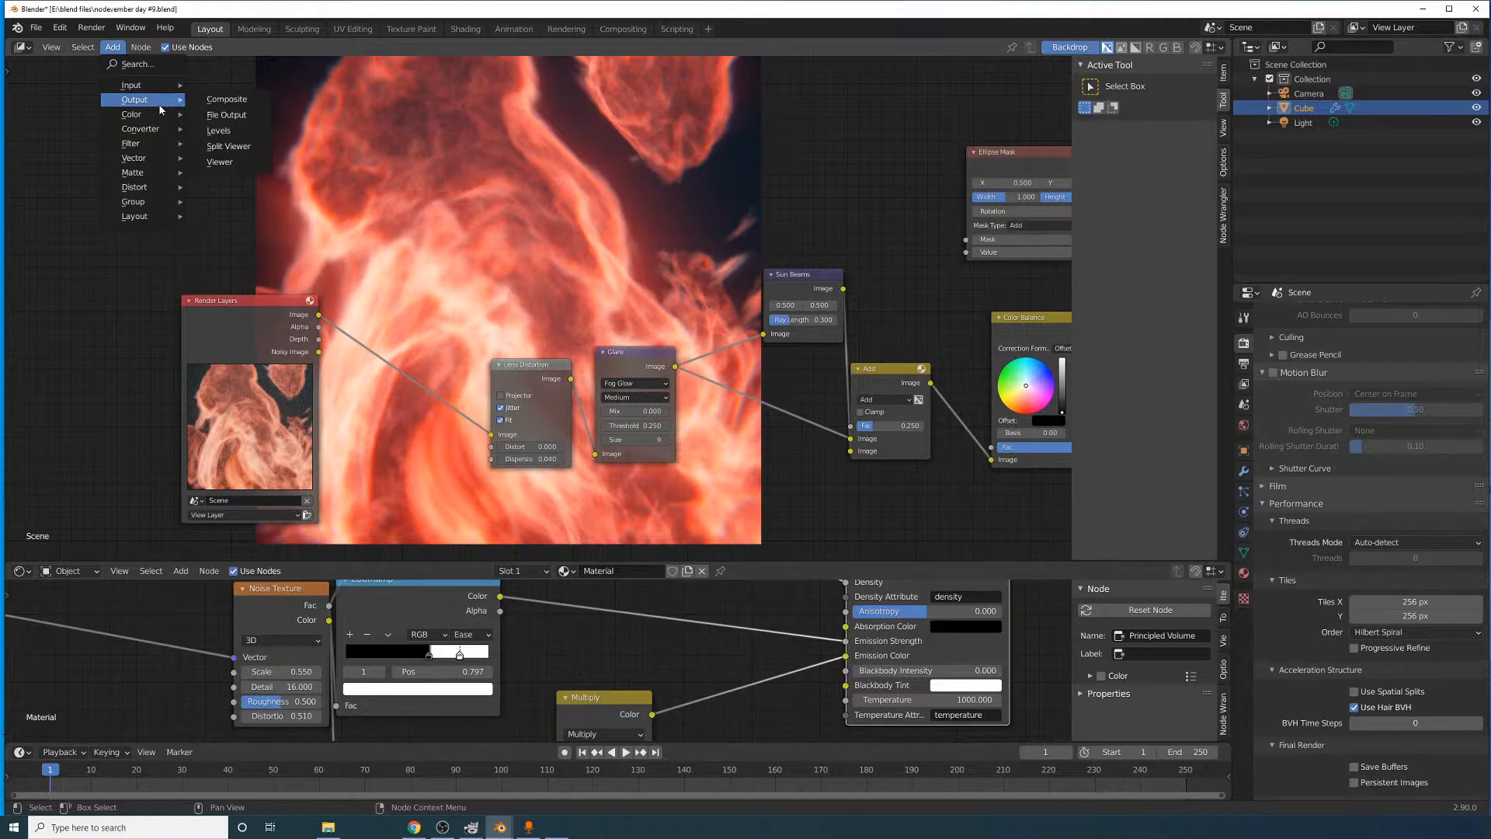
- Move the Composite and Viewer nodes farther from Multiply and shift Color Balance to open a gap after the Add node
middle_click_drag(789, 222, 185, 157)
middle_click_drag(904, 334, 598, 462)
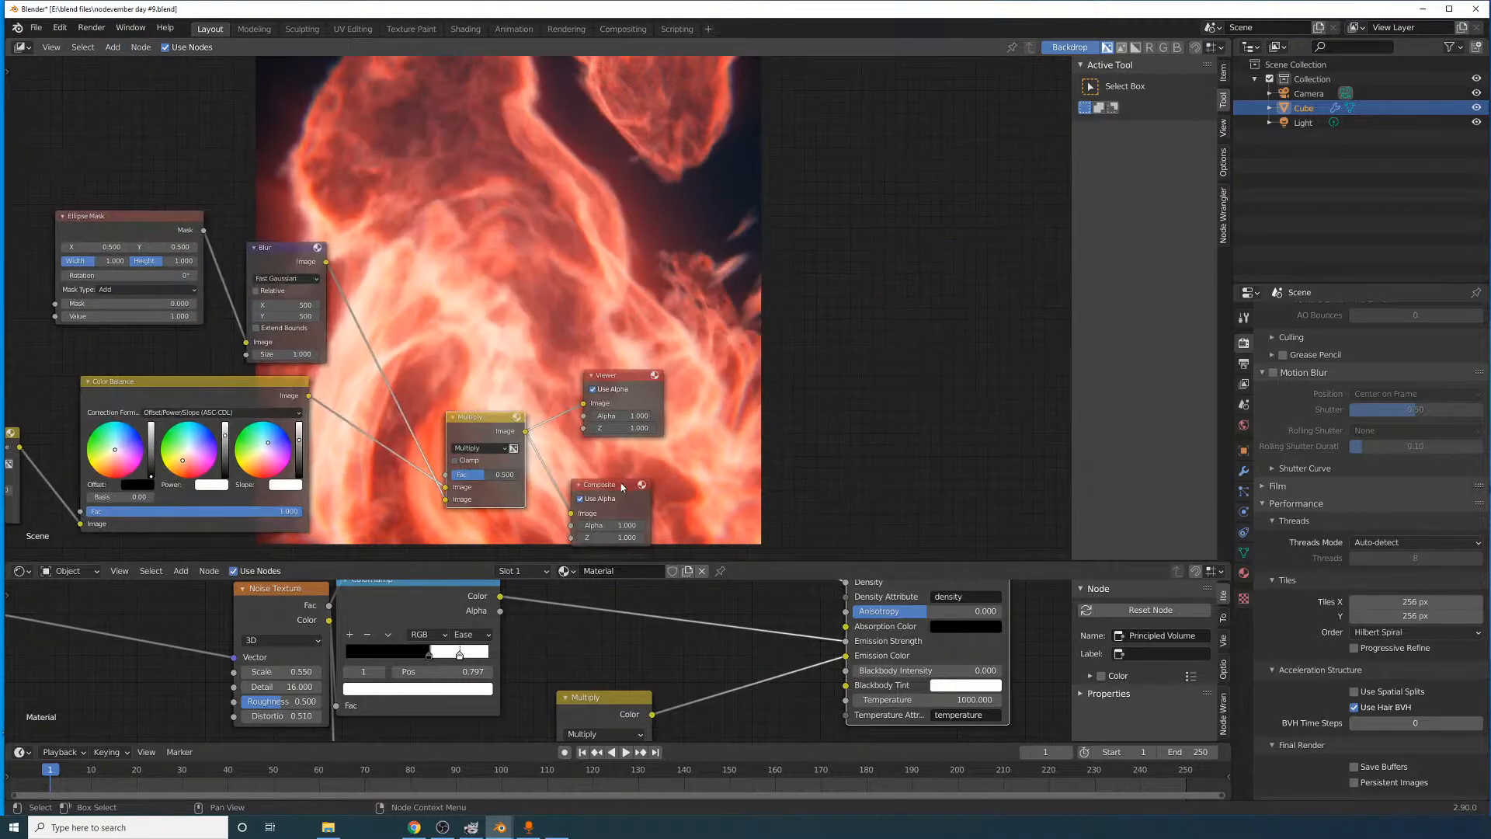
left_click_drag(614, 484, 749, 474)
left_click_drag(612, 380, 836, 323)
middle_click_drag(504, 384, 884, 262)
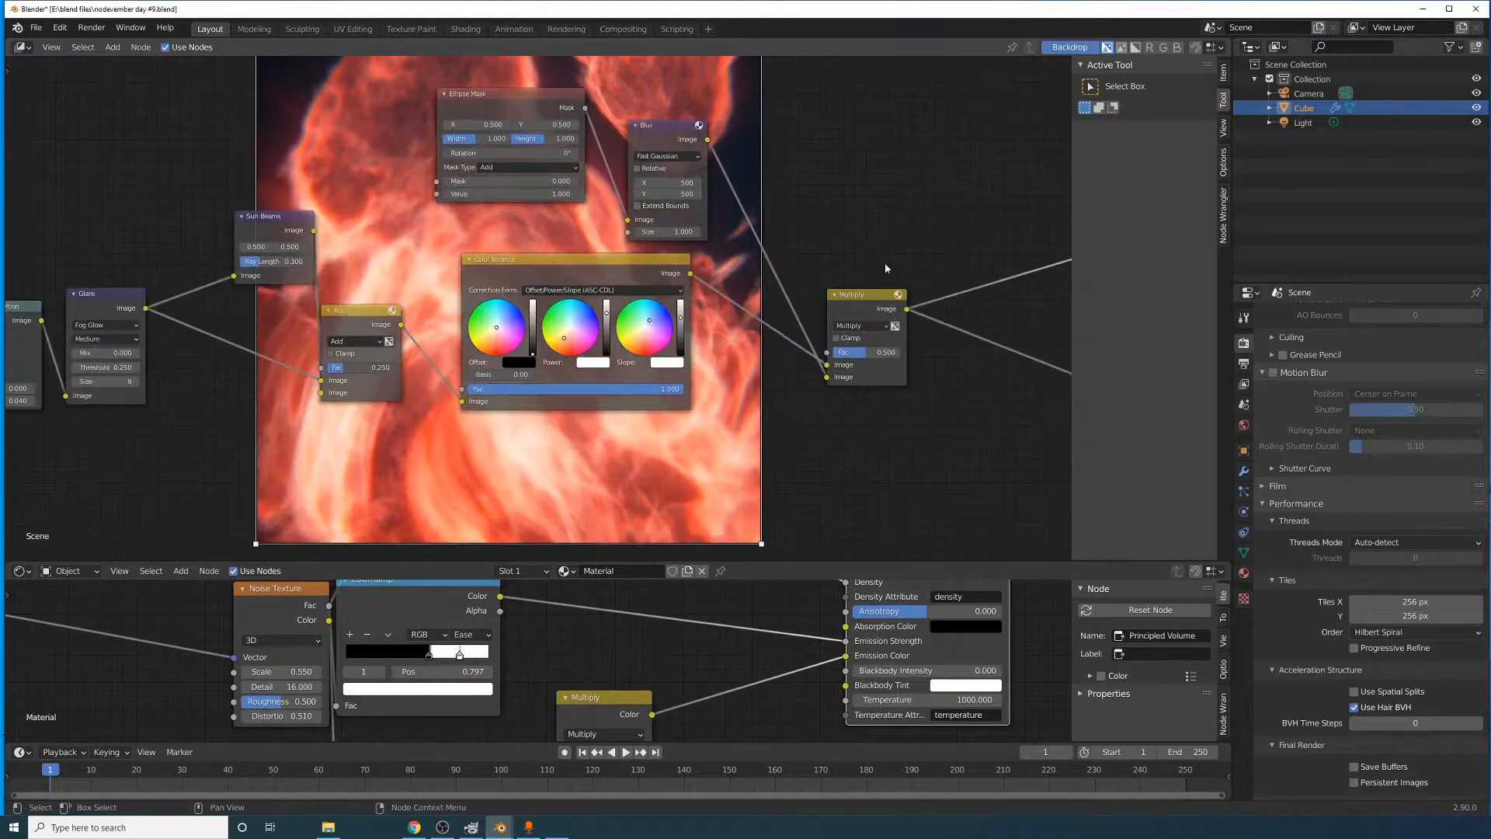
middle_click_drag(431, 312, 750, 312)
left_click_drag(831, 285, 975, 297)
middle_click_drag(932, 326, 556, 303)
- Insert a Blur node on the link between the Add node and Color Balance
left_click(114, 48)
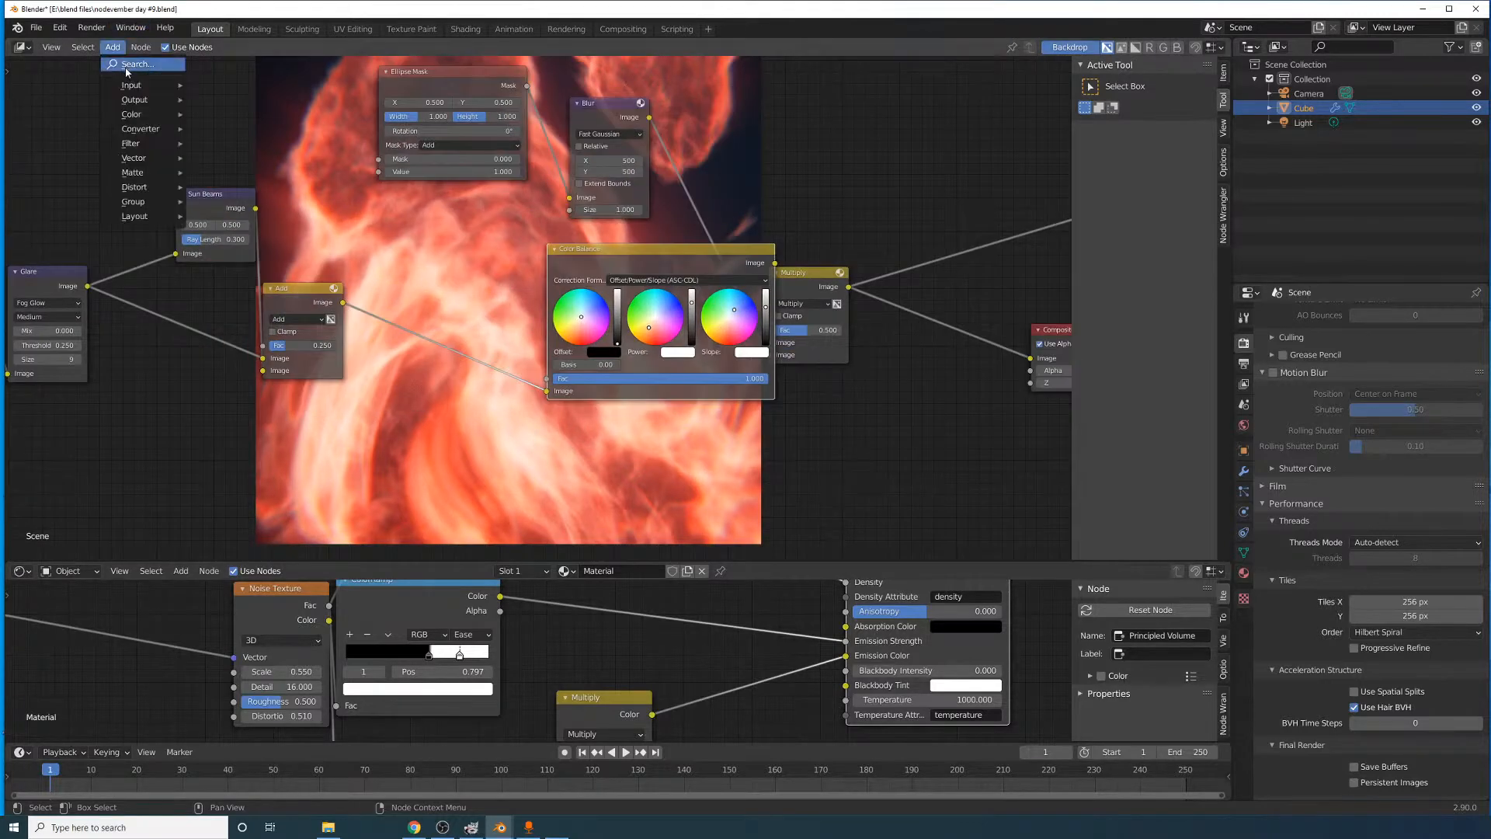
left_click(129, 64)
type("fas")
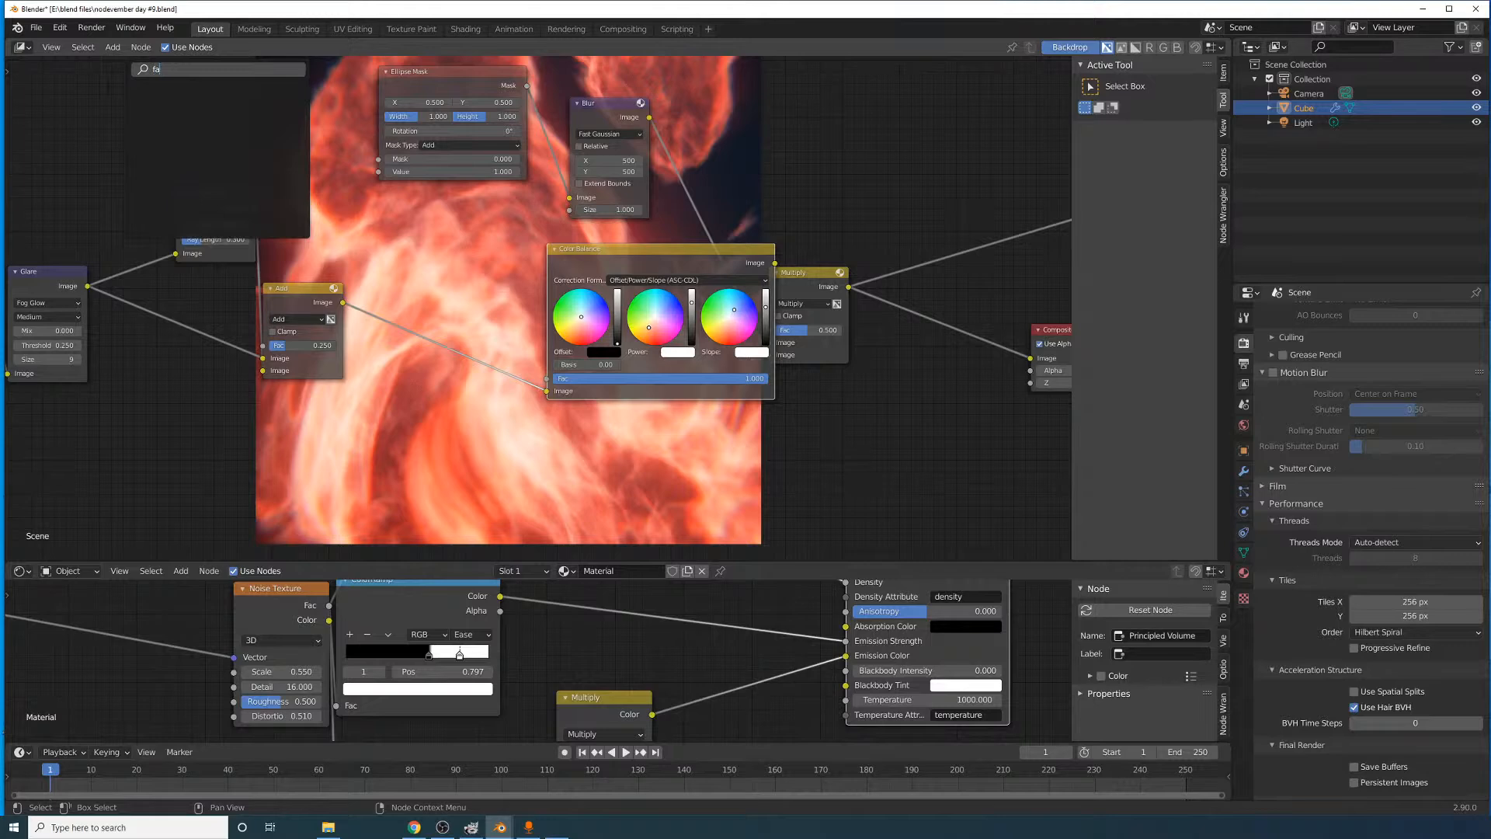
key("BackSpace")
key("BackSpace")
type("blur")
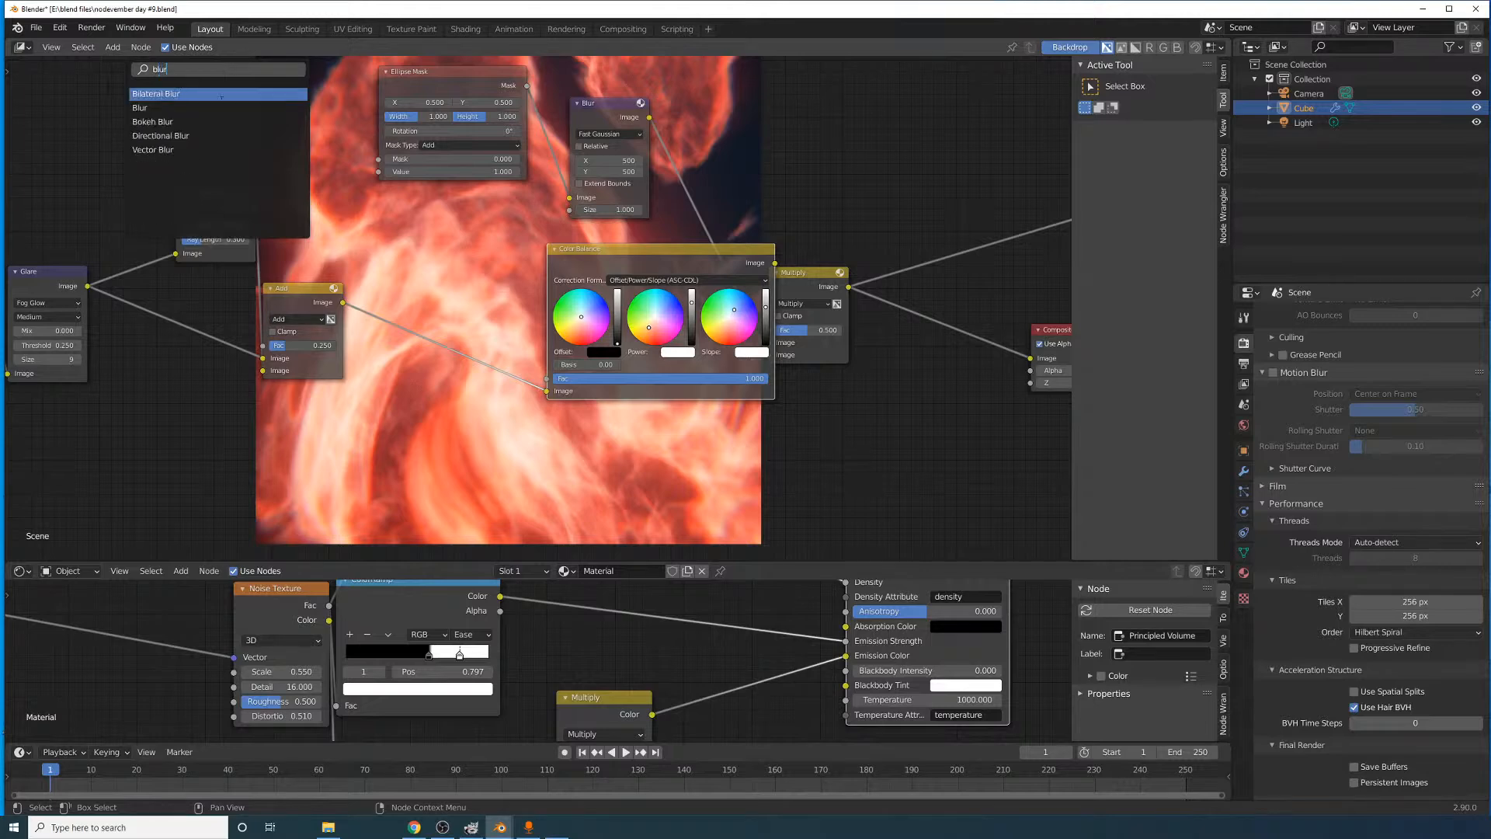
left_click(222, 109)
left_click(440, 326)
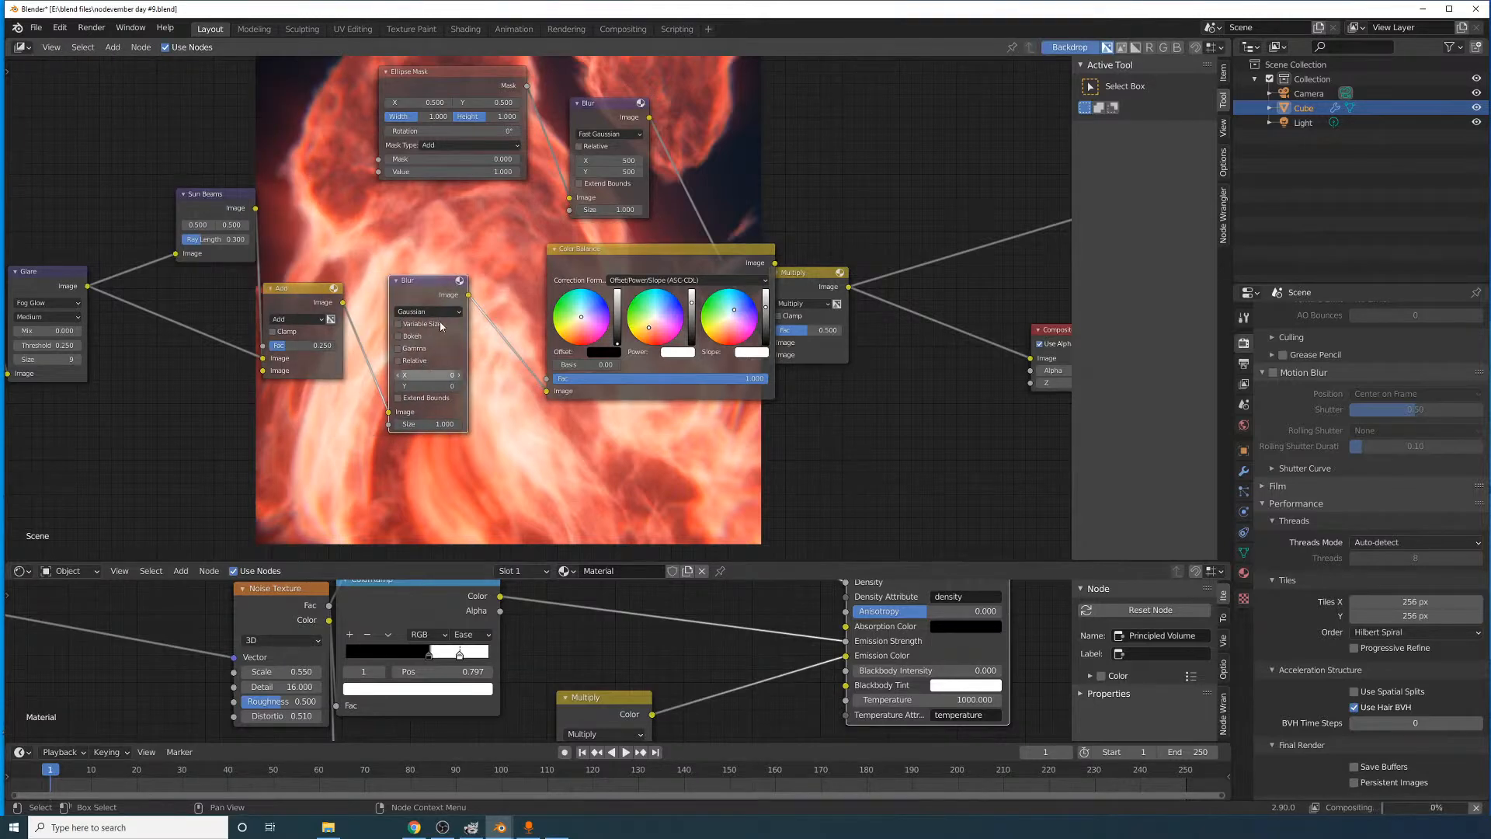
- Set the new Blur node to Fast Gaussian with X and Y at 500 and preview it in the Viewer
left_click(435, 312)
left_click(423, 386)
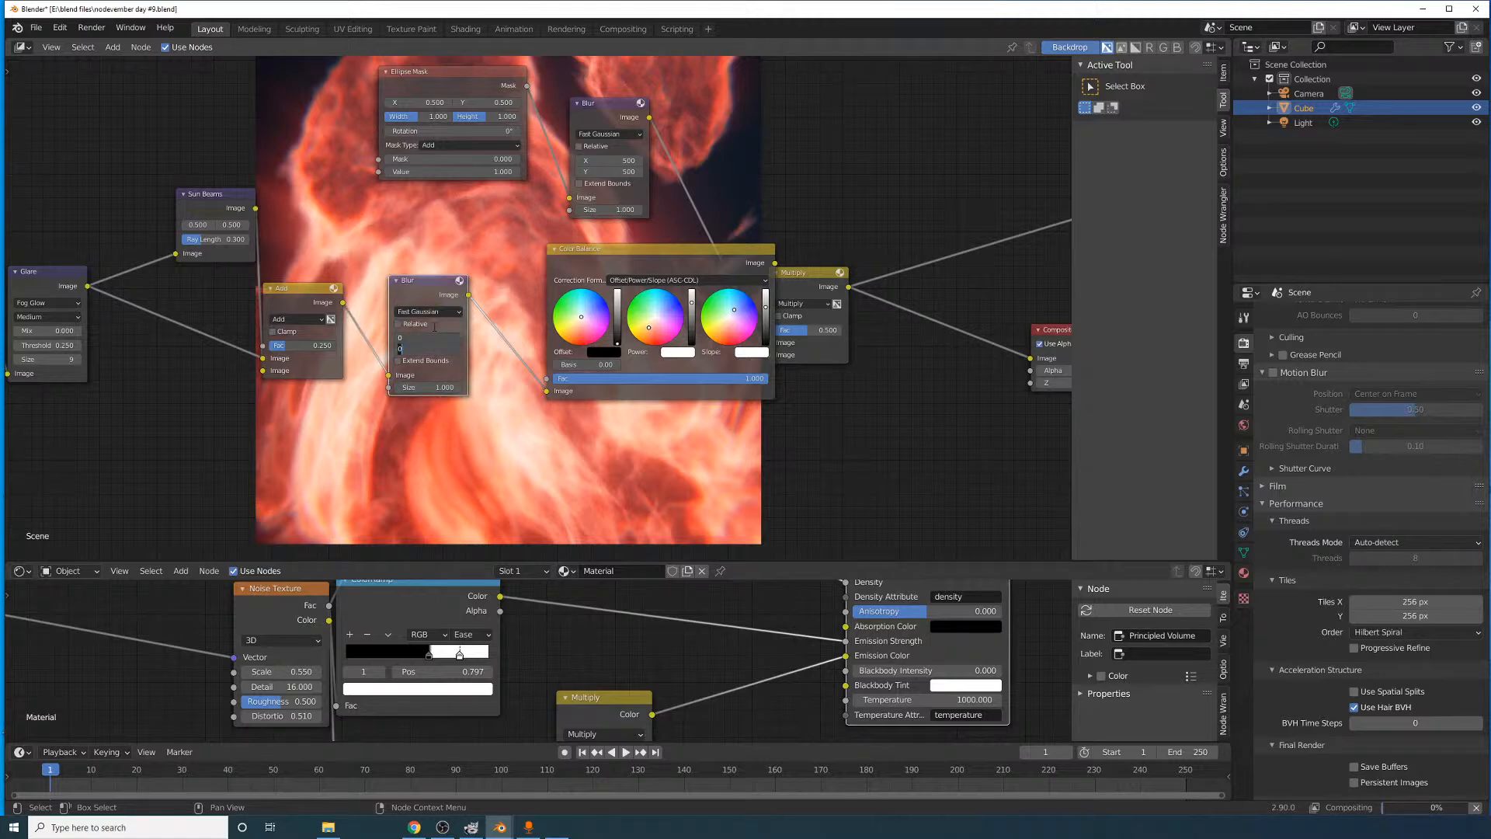
type("500")
key("Return")
left_click(452, 301, "ctrl+shift")
- Move the Multiply node farther from Color Balance and set the new Blur node's X and Y to 200
middle_click_drag(451, 306, 260, 446)
left_click_drag(631, 404, 780, 329)
left_click_drag(218, 471, 215, 455)
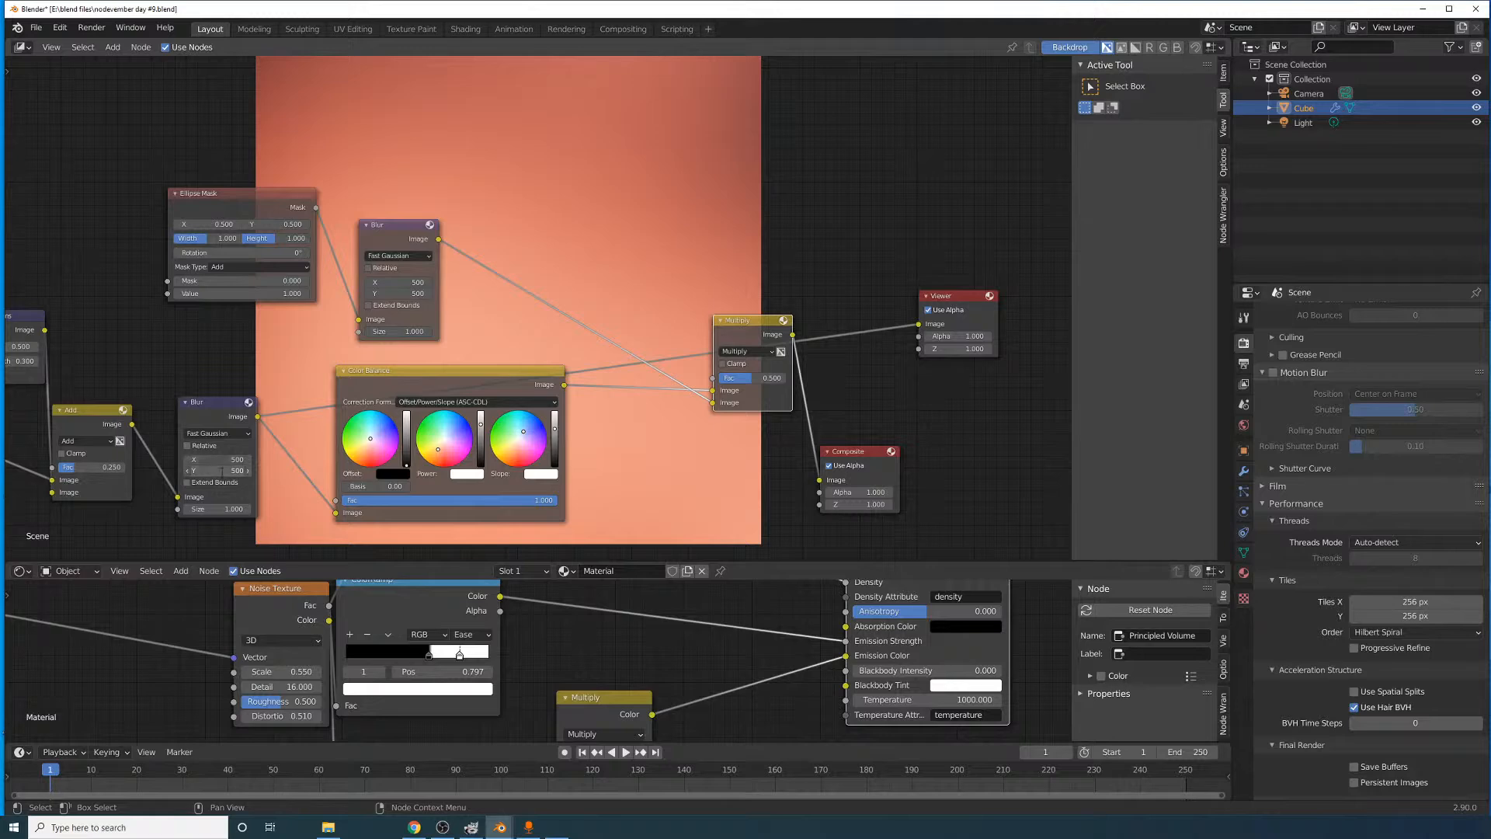
type("200")
key("Return")
middle_click_drag(242, 365, 436, 444)
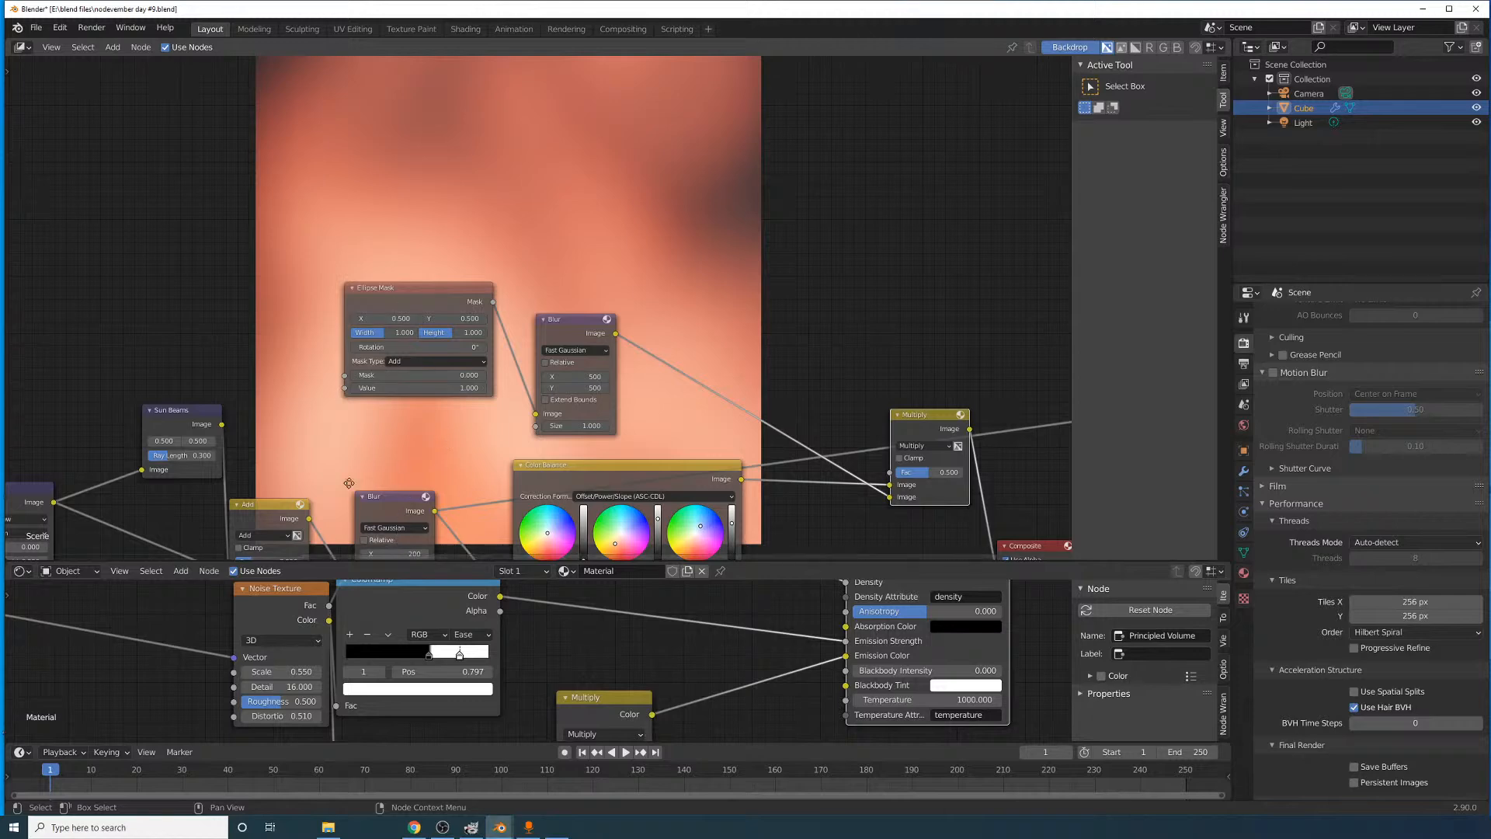
middle_click_drag(398, 526, 412, 383)
left_click_drag(418, 423, 418, 410)
key("Return")
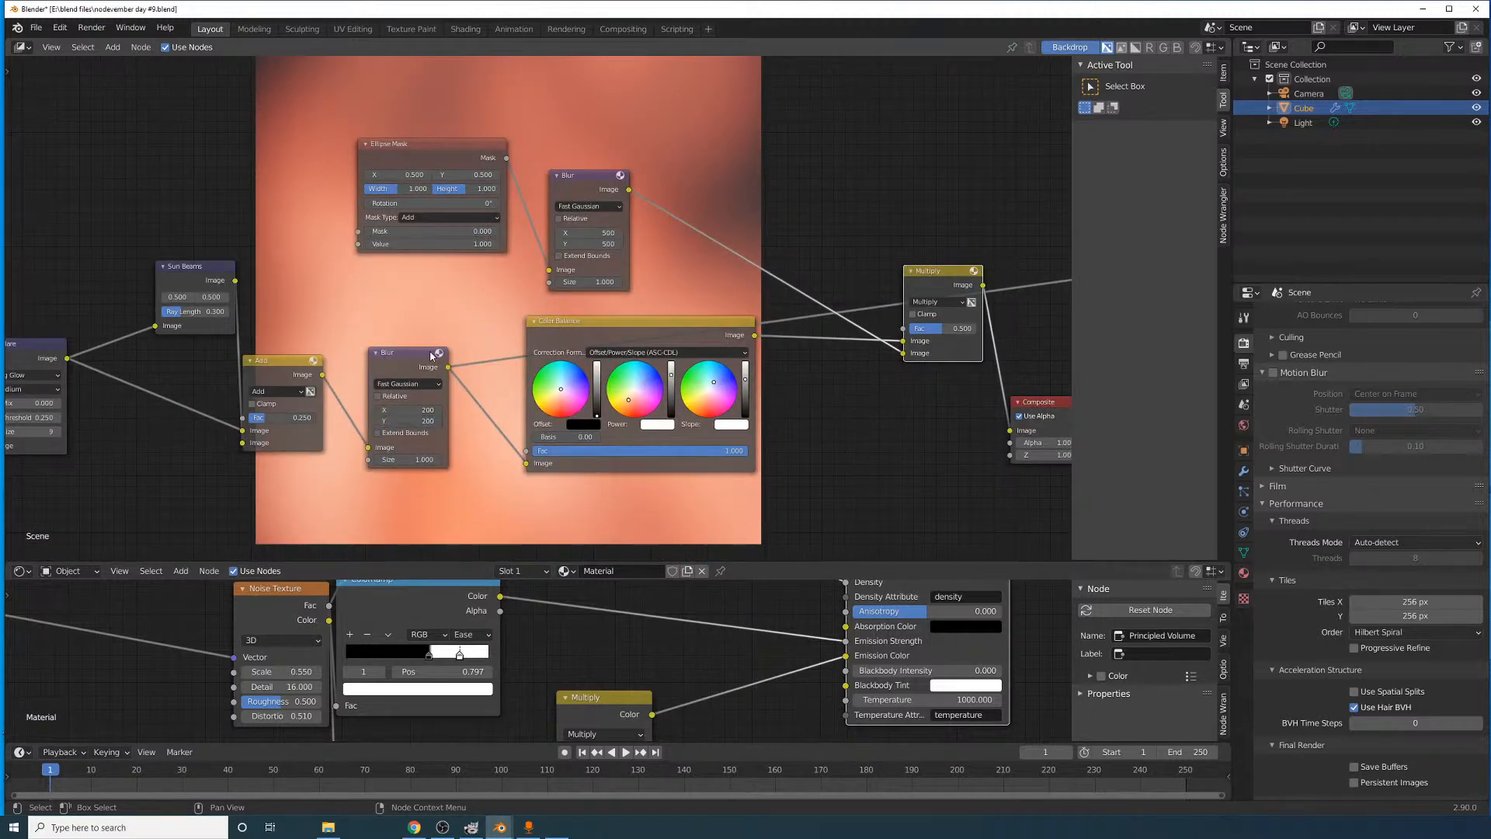
- Insert a Mix node between the new Blur and Color Balance, feeding the Add output into its first image and the Blur into its second
left_click(113, 48)
left_click(125, 67)
type("mix")
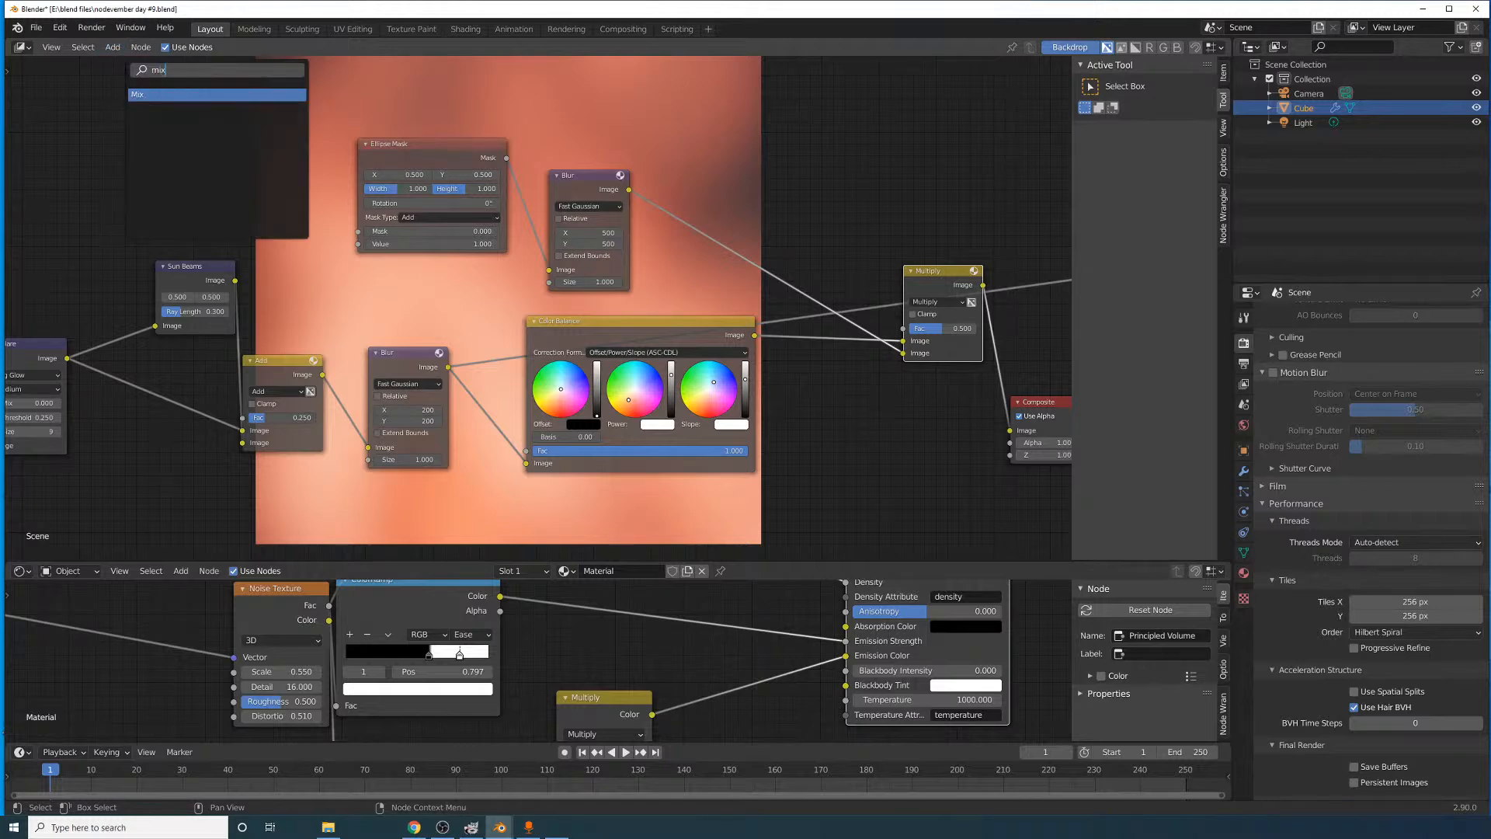
left_click(154, 94)
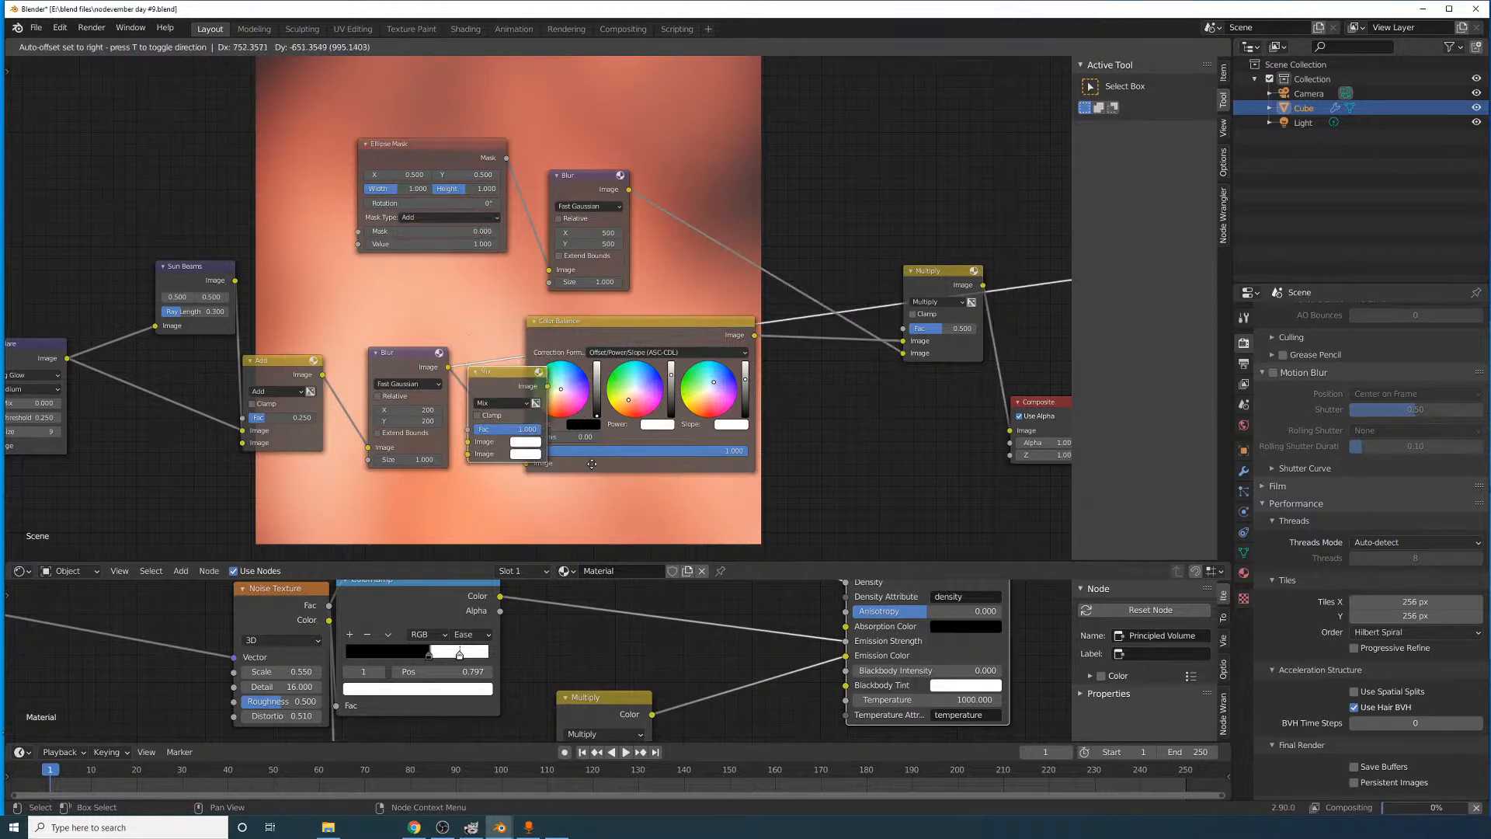
left_click(491, 425)
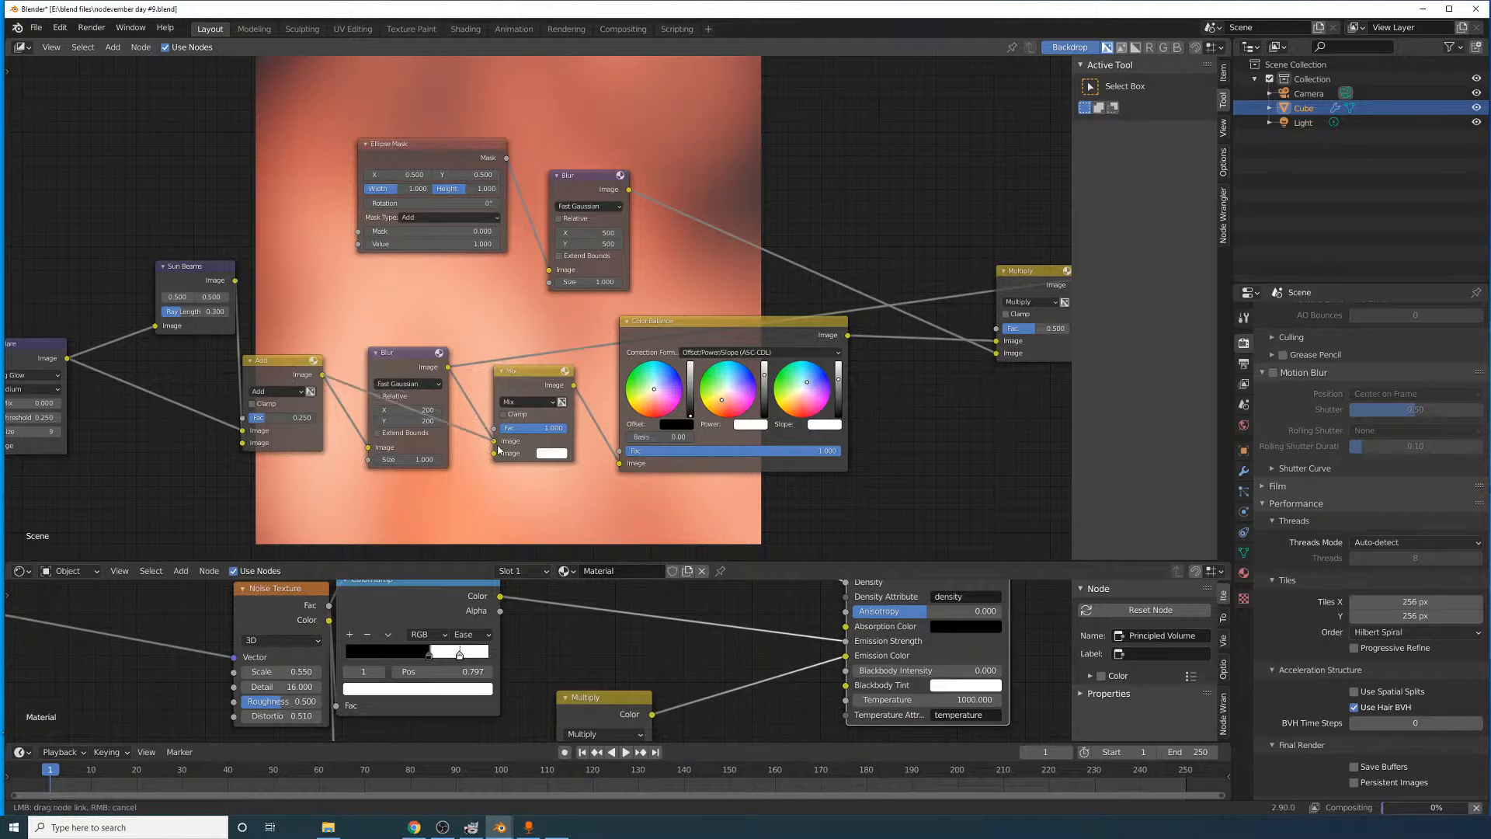
- Set the new Mix node's blend mode to Add and preview the final Multiply output in the Viewer
left_click(528, 402)
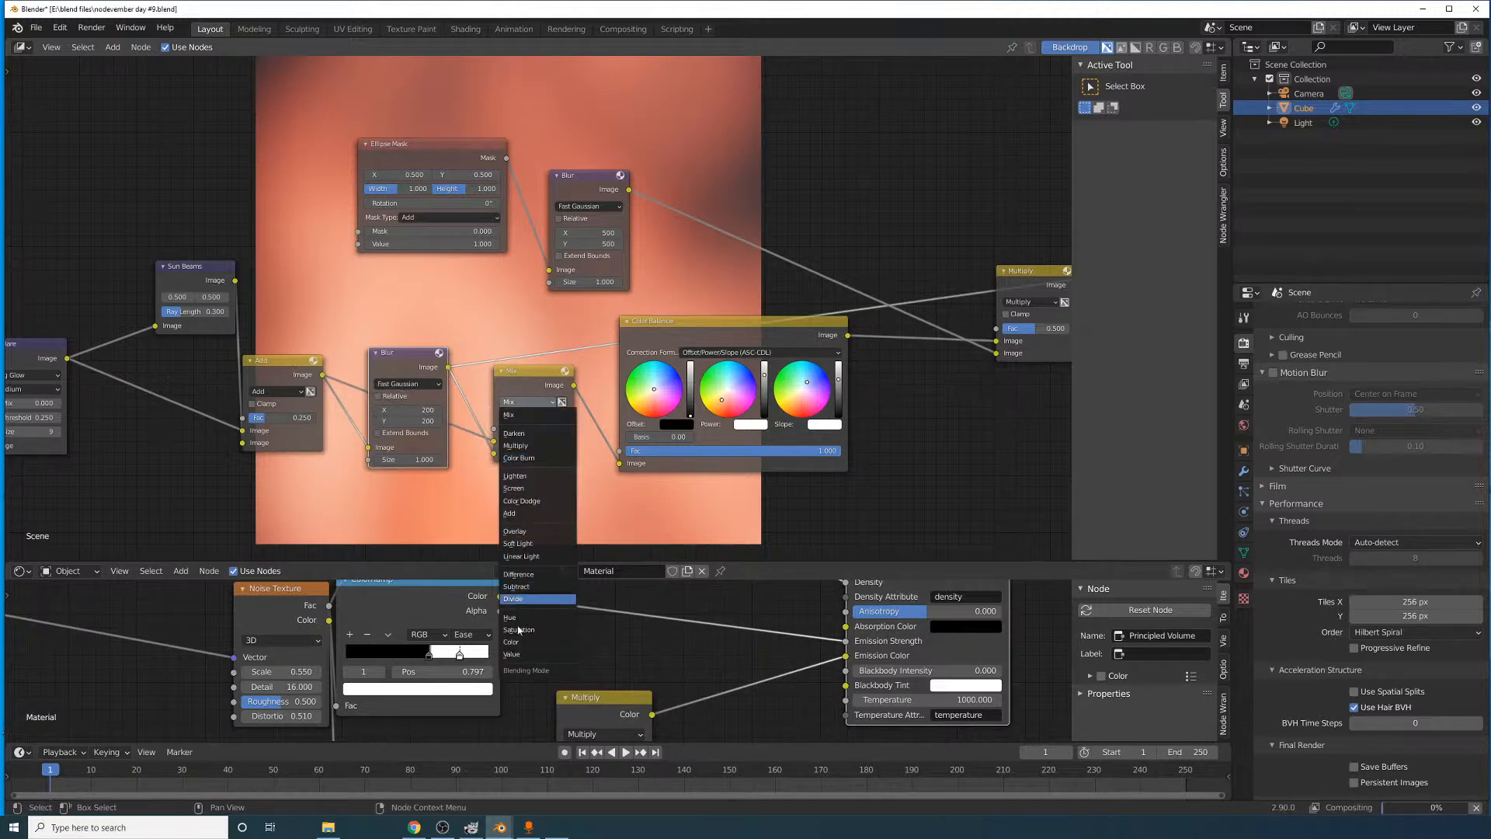
left_click(510, 514)
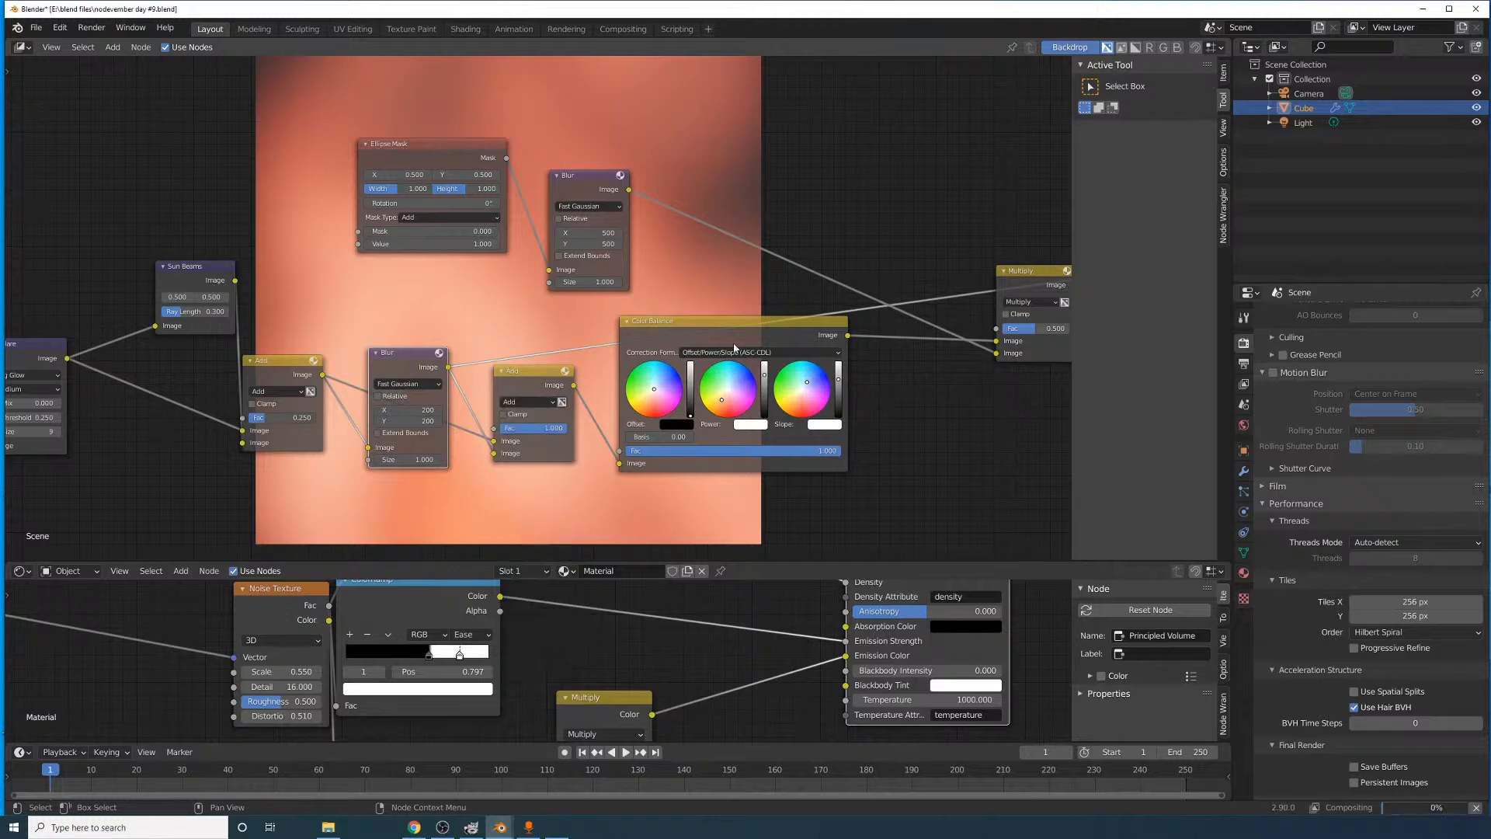
middle_click_drag(735, 328, 192, 329)
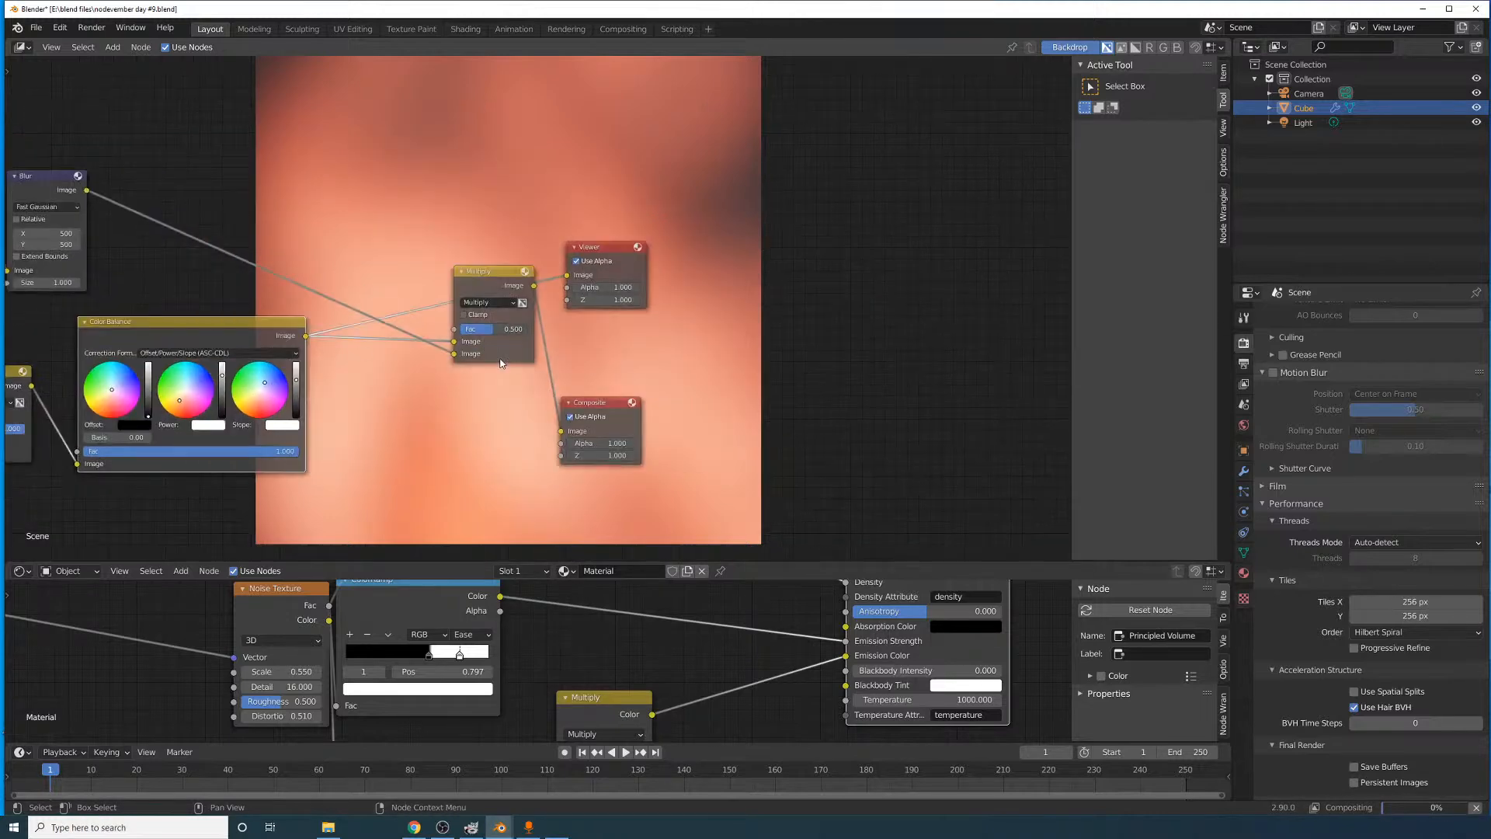
left_click(511, 273, "ctrl+shift")
middle_click_drag(586, 356, 1048, 386)
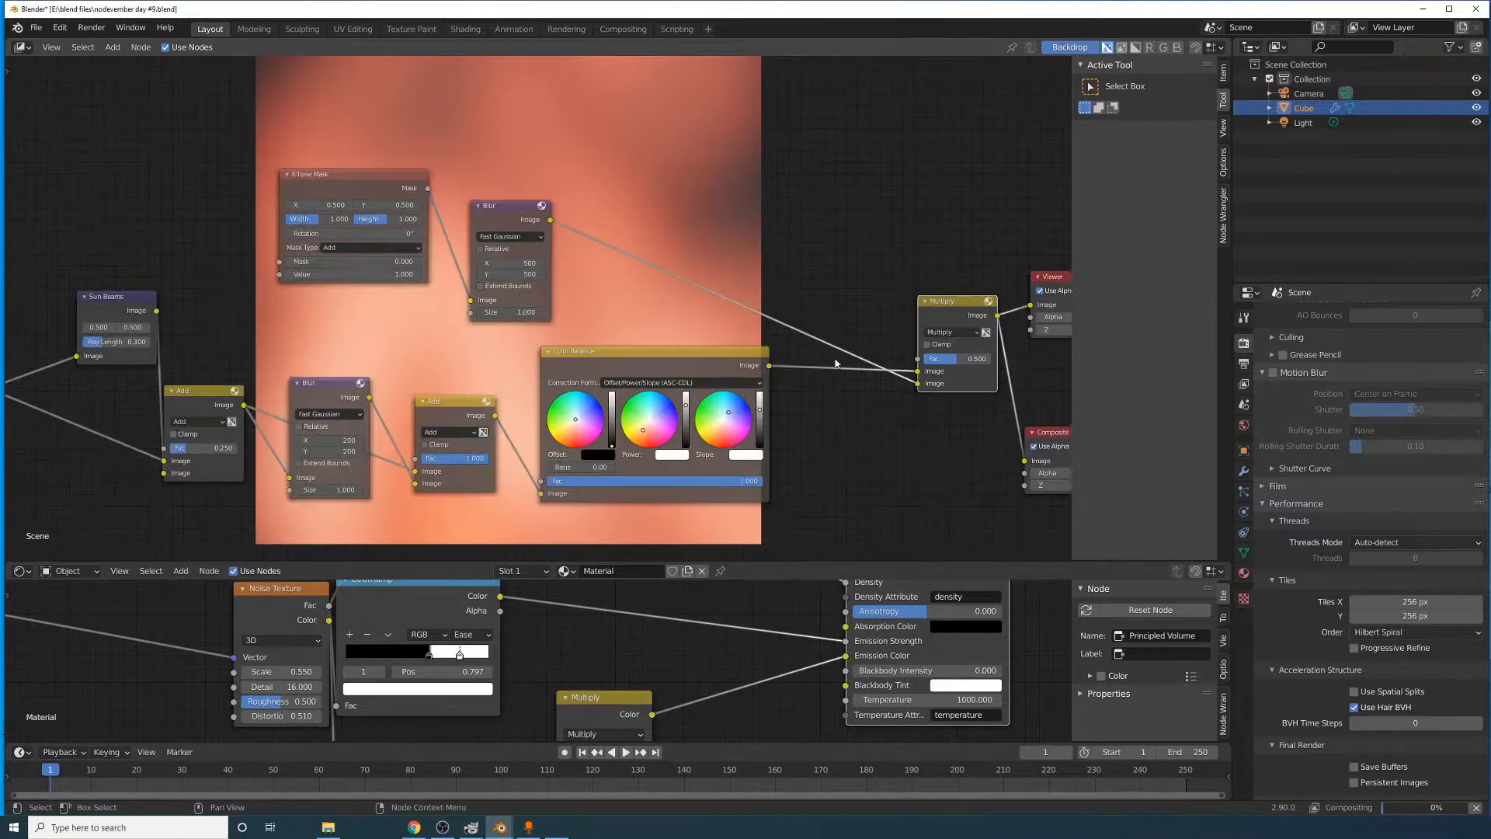
middle_click_drag(633, 290, 474, 338)
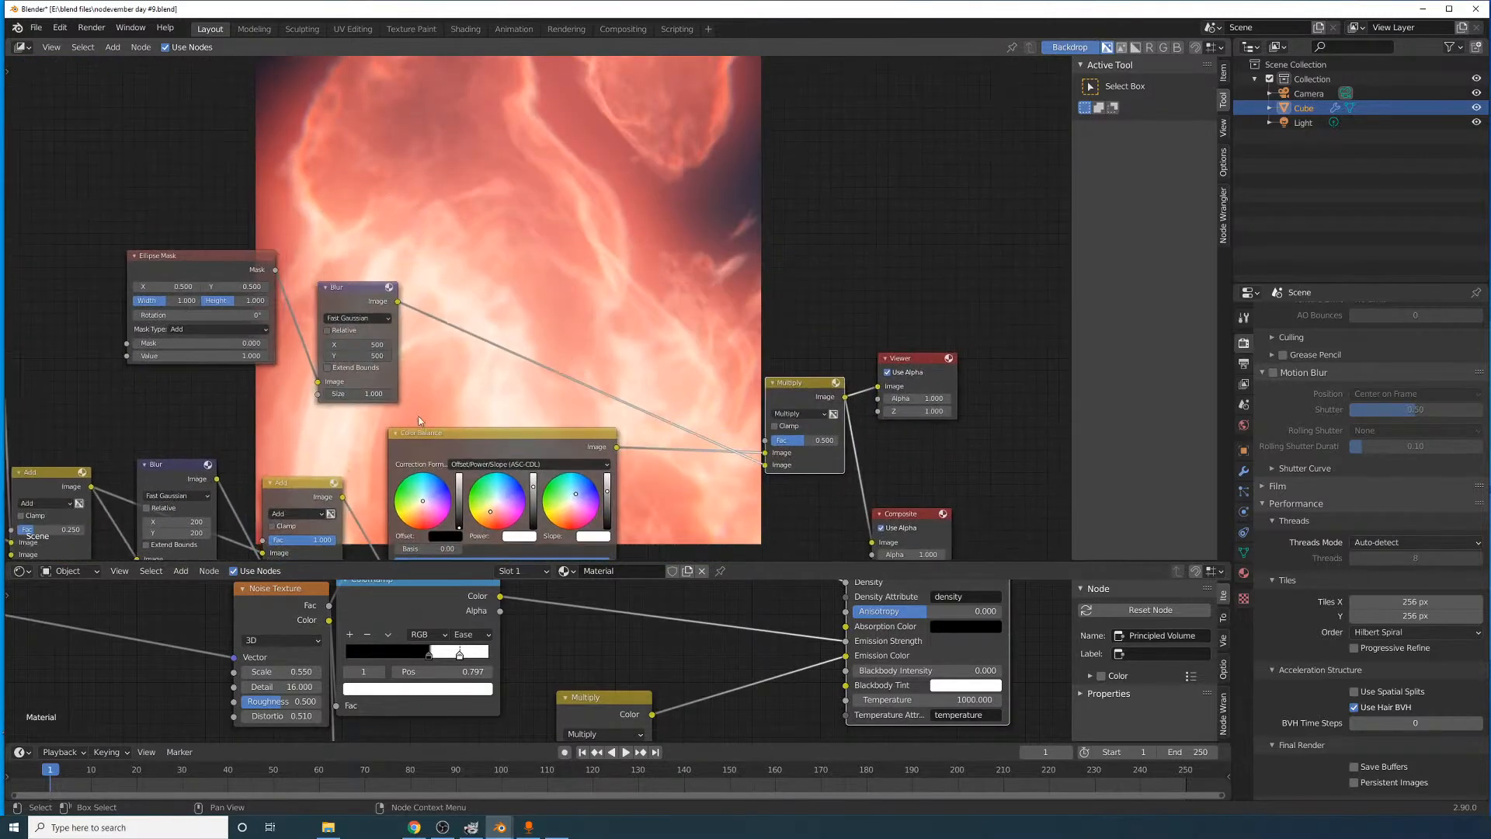
- Mute and unmute the new Add node to compare the image with and without the blurred glow
left_click(285, 498)
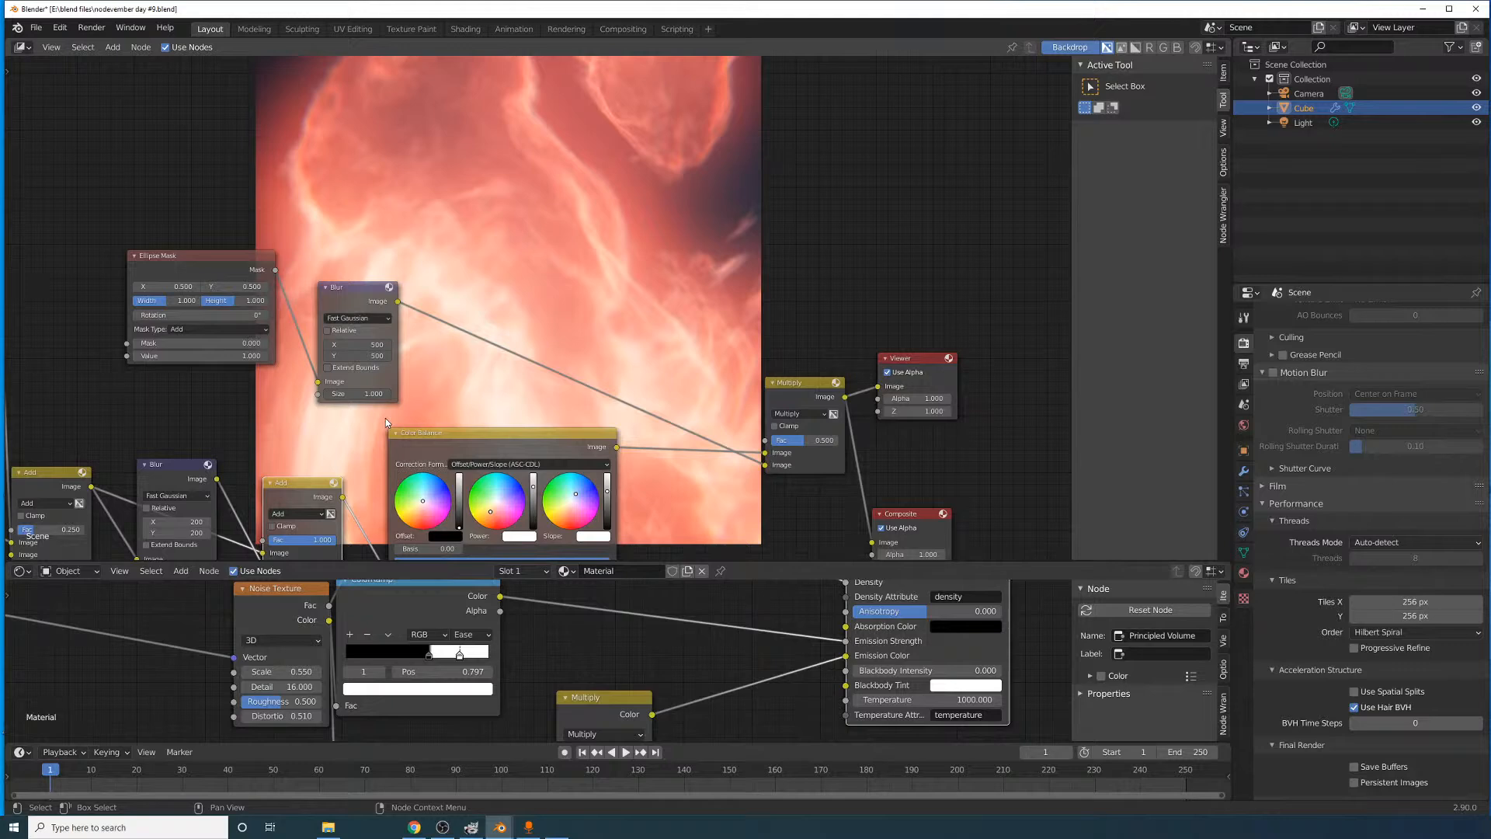
key("m")
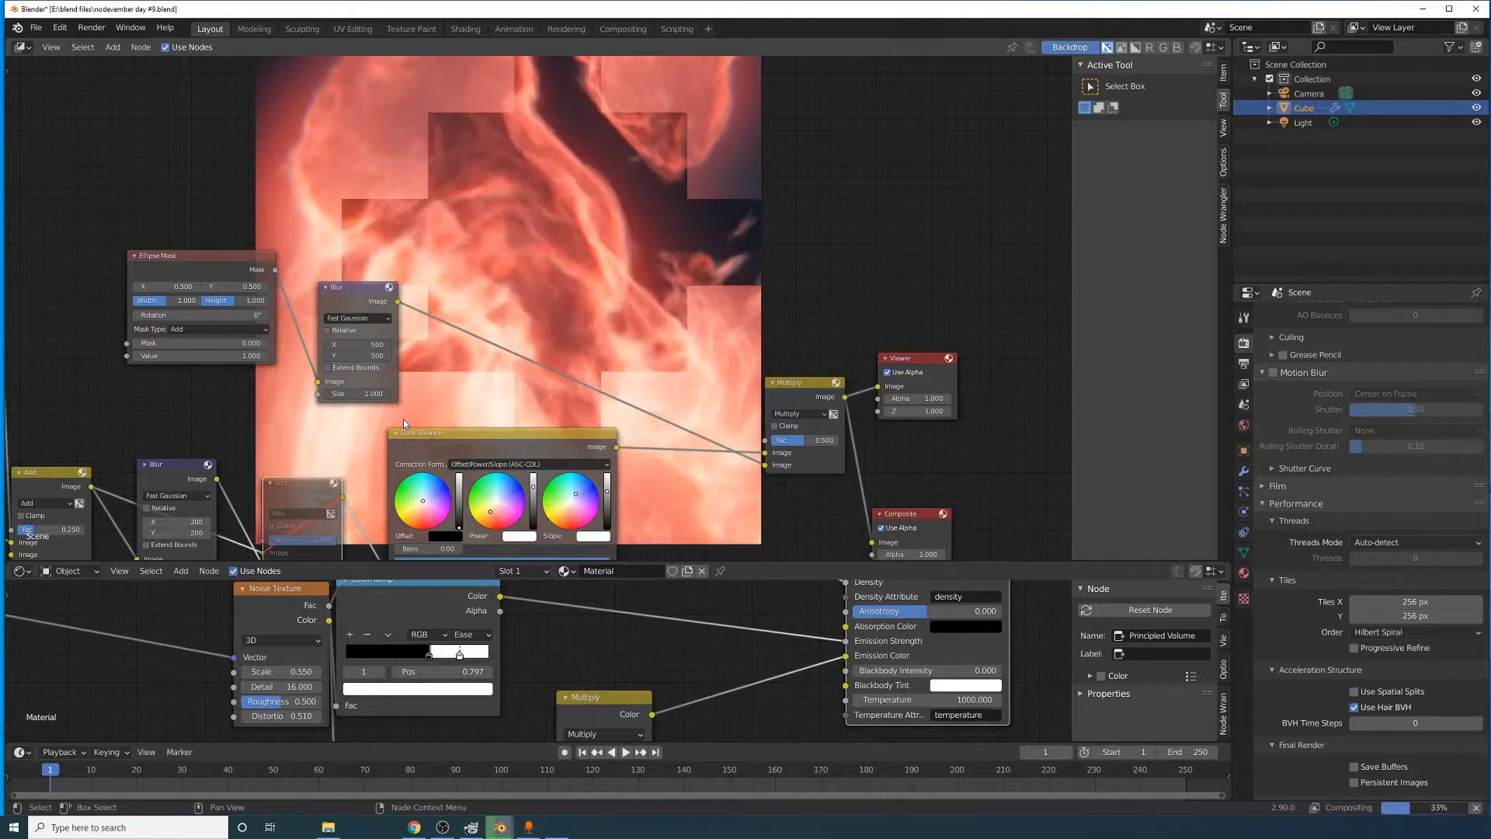
key("m")
- Set the factor of the Add node before Color Balance to 0.1 and check the glow on the backdrop
middle_click_drag(311, 539, 339, 457)
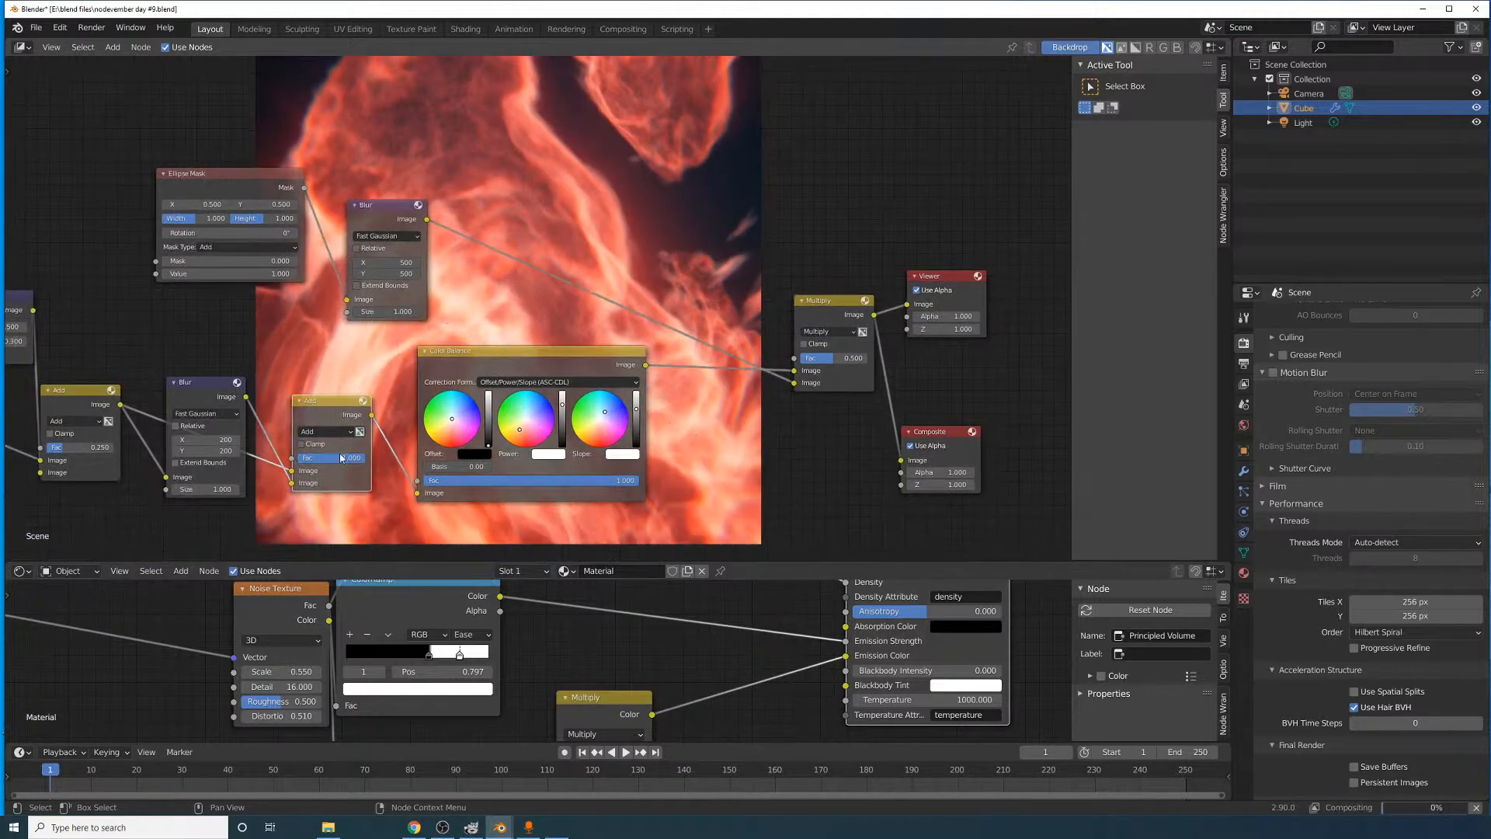
left_click(338, 456)
key("BackSpace")
middle_click_drag(348, 414, 219, 504)
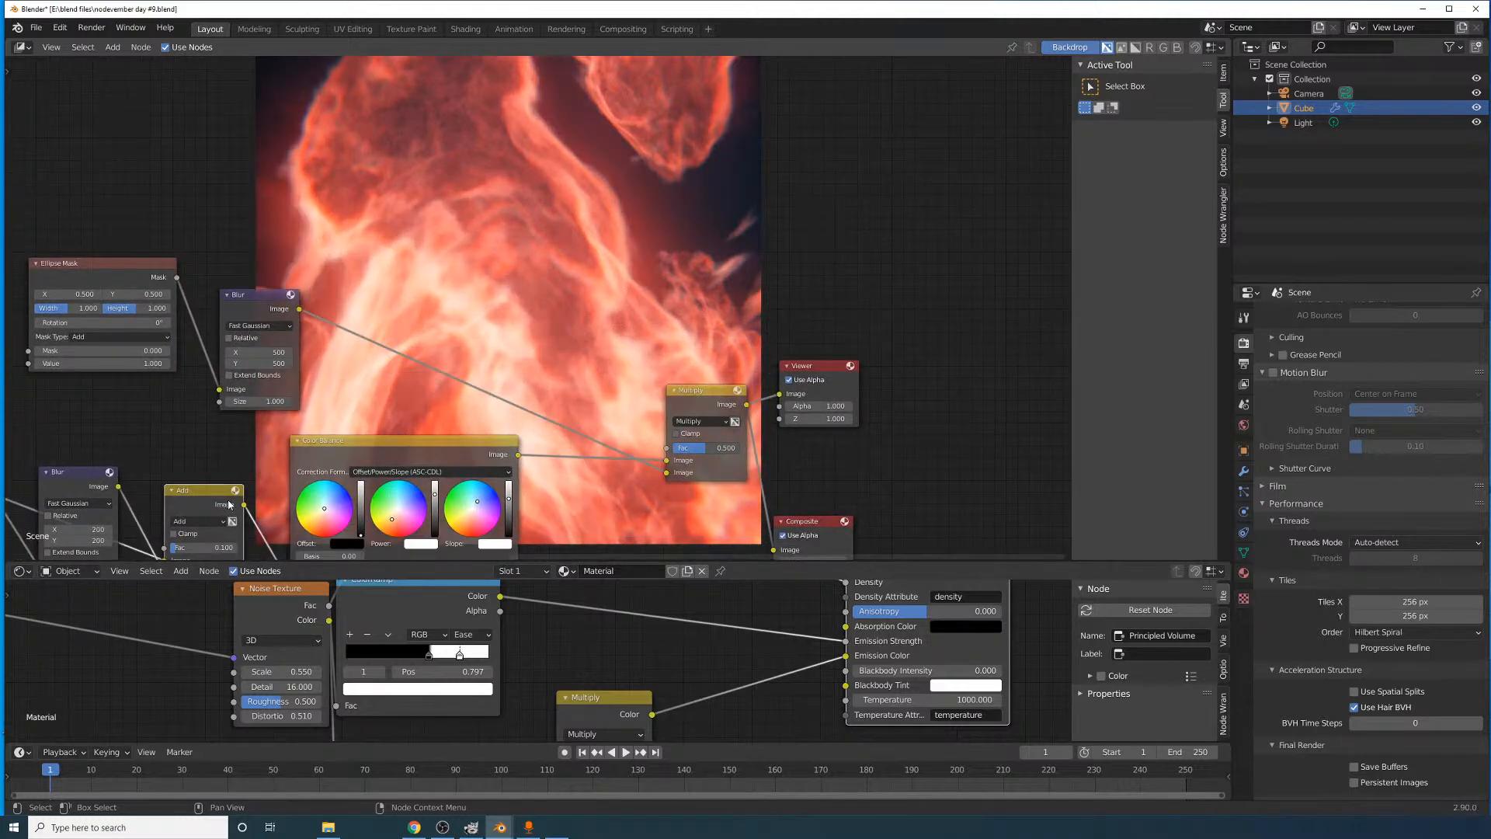
- Set the blur size of the Blur node feeding the second Add node to 400
middle_click_drag(220, 548, 250, 495)
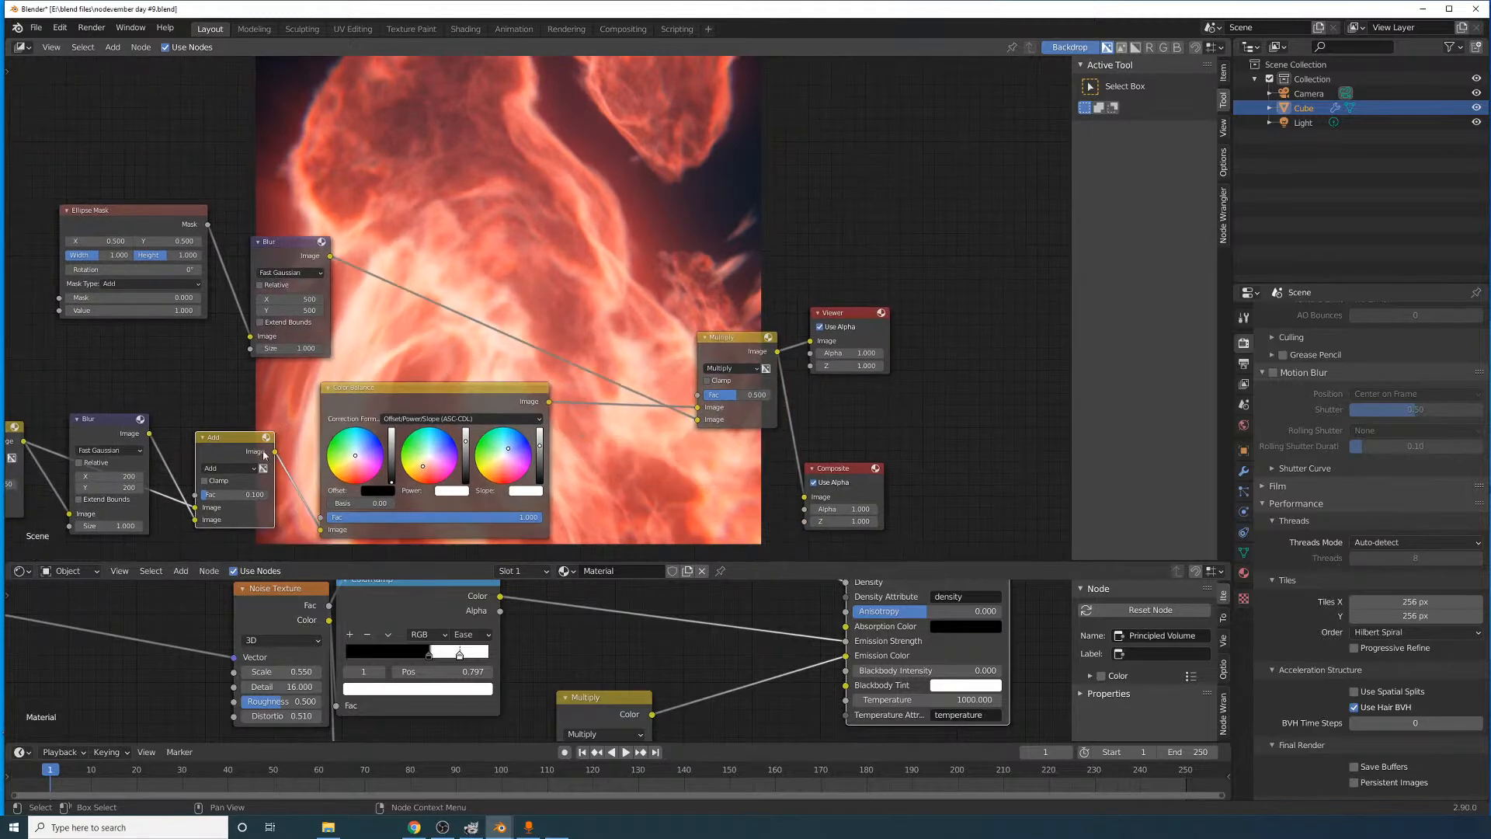
left_click(116, 487)
type("300")
key("BackSpace")
key("BackSpace")
key("BackSpace")
type("400")
key("Return")
- Toggle muting on the second Add node and compare the blurred glow across the backdrop image
key("m")
middle_click_drag(219, 472, 99, 593)
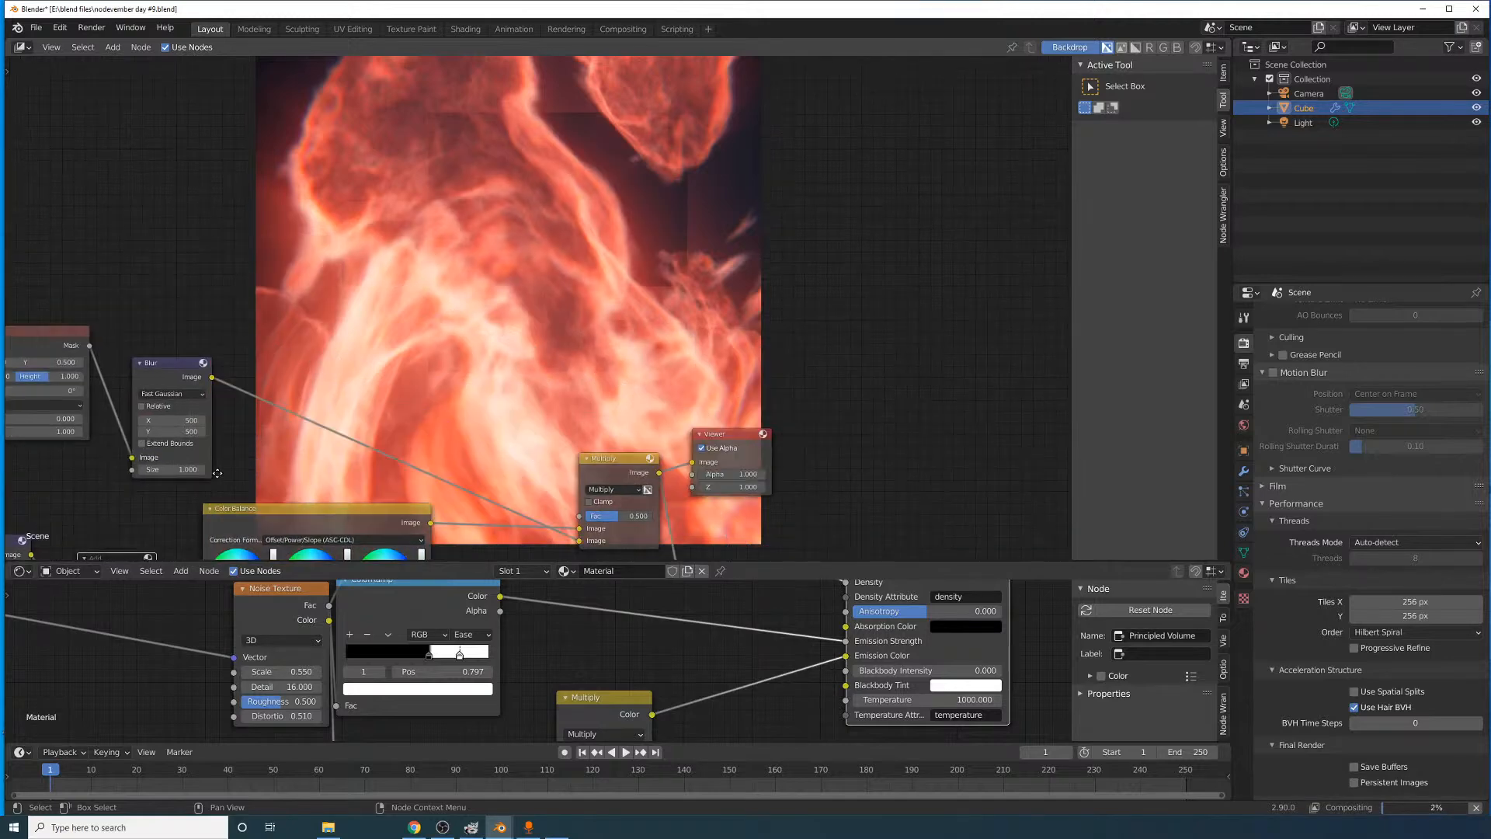
middle_click_drag(536, 277, 467, 411)
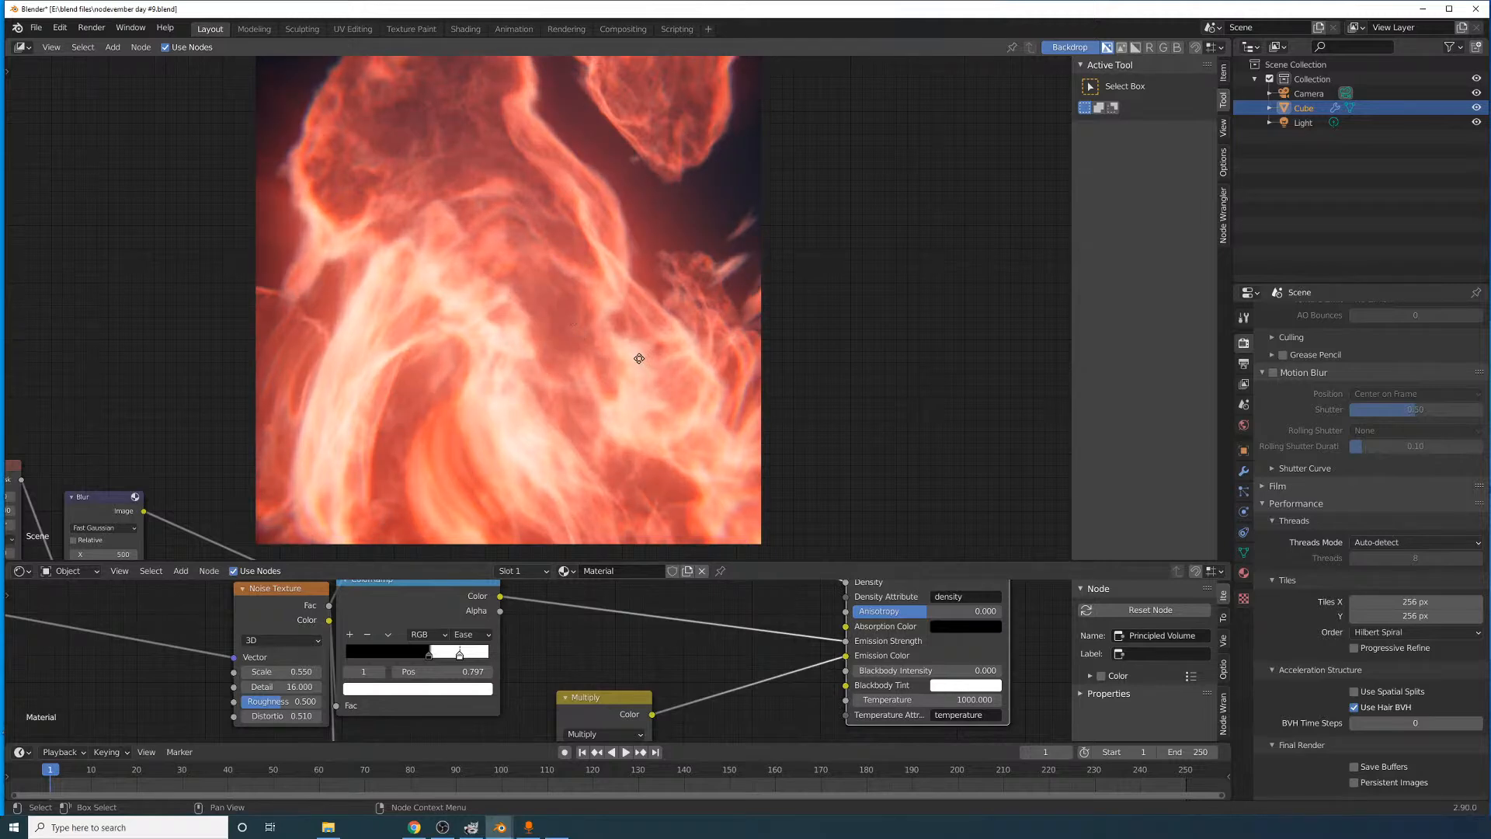
middle_click_drag(638, 357, 531, 234)
- Darken the Slope brightness of the Color Balance node in two stages to a grey tone
middle_click_drag(559, 359, 582, 242)
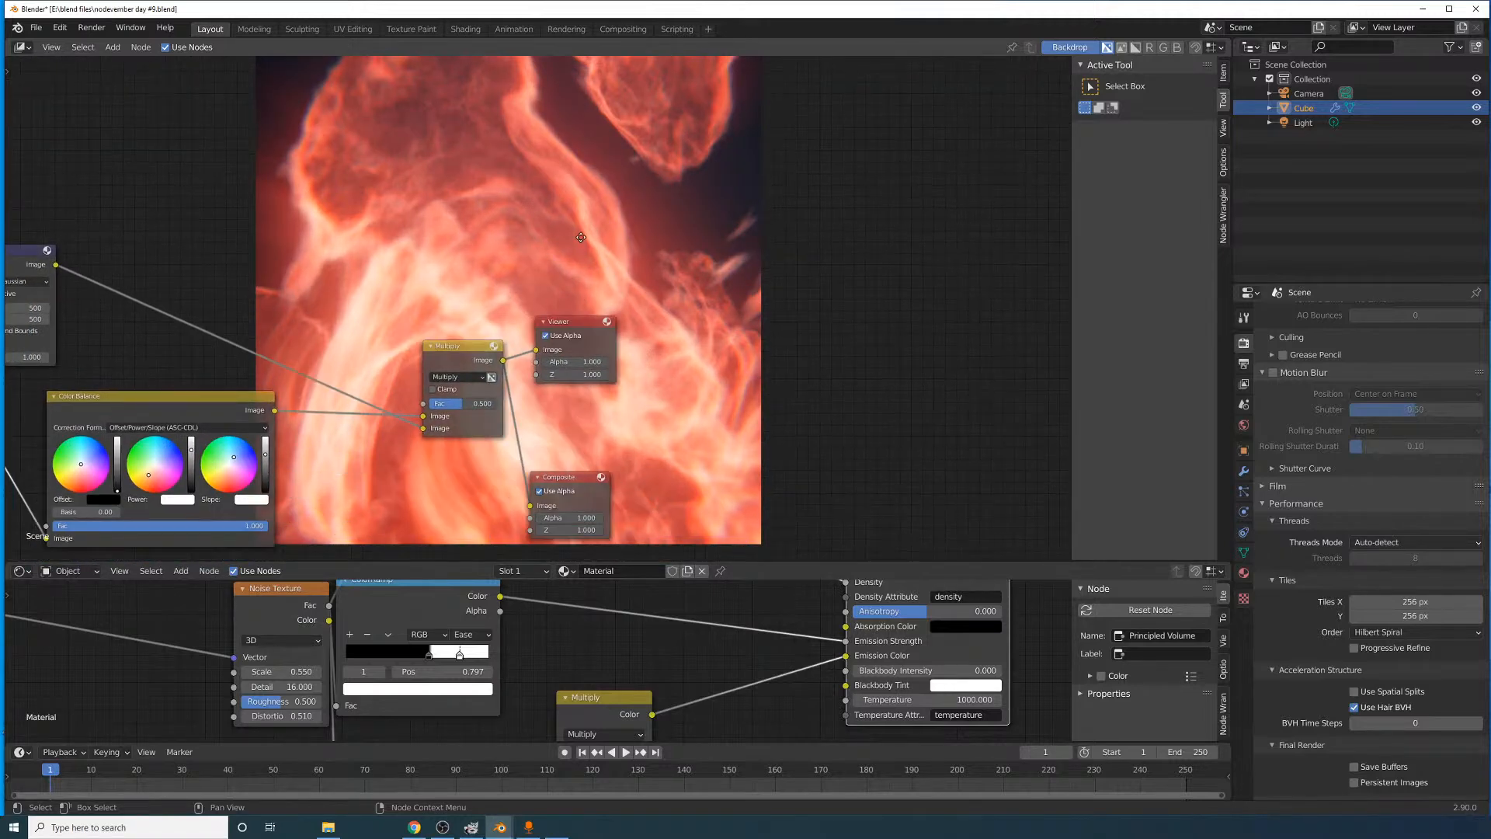
left_click_drag(266, 458, 266, 466)
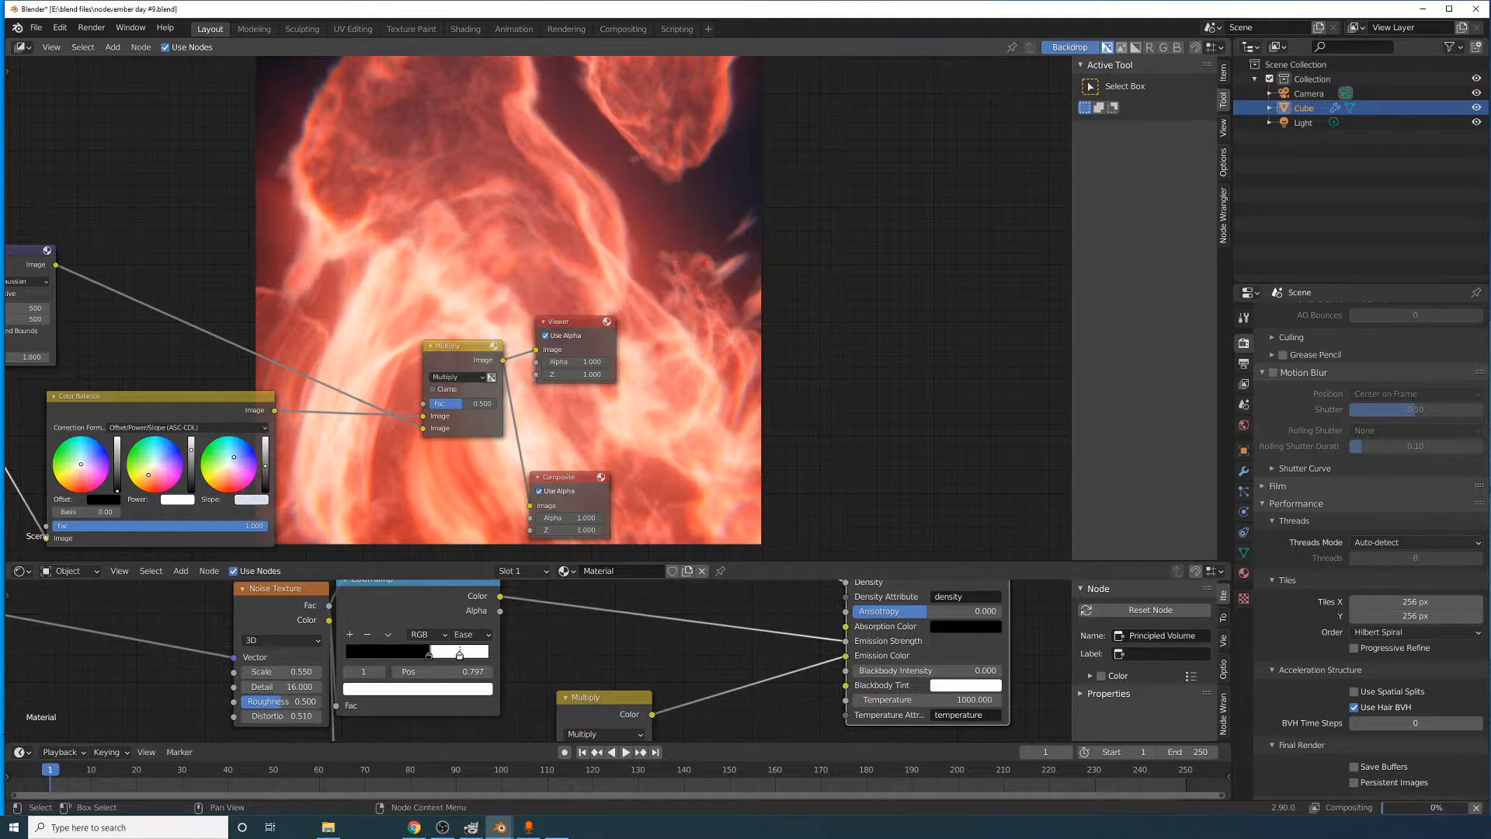
left_click_drag(265, 466, 265, 481)
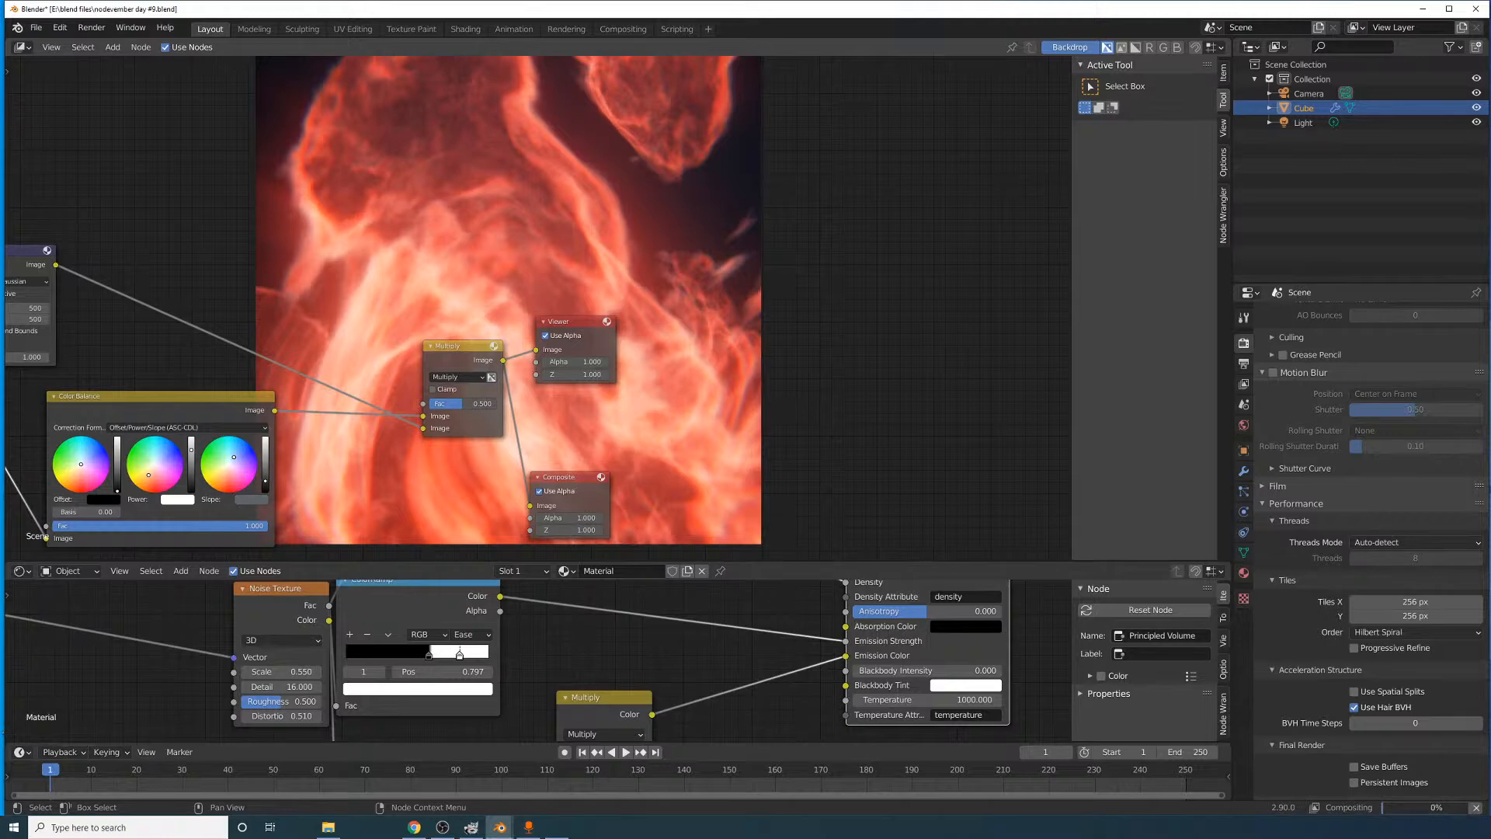
- Raise the Slope brightness of the Color Balance node back to white
left_click_drag(266, 481, 265, 455)
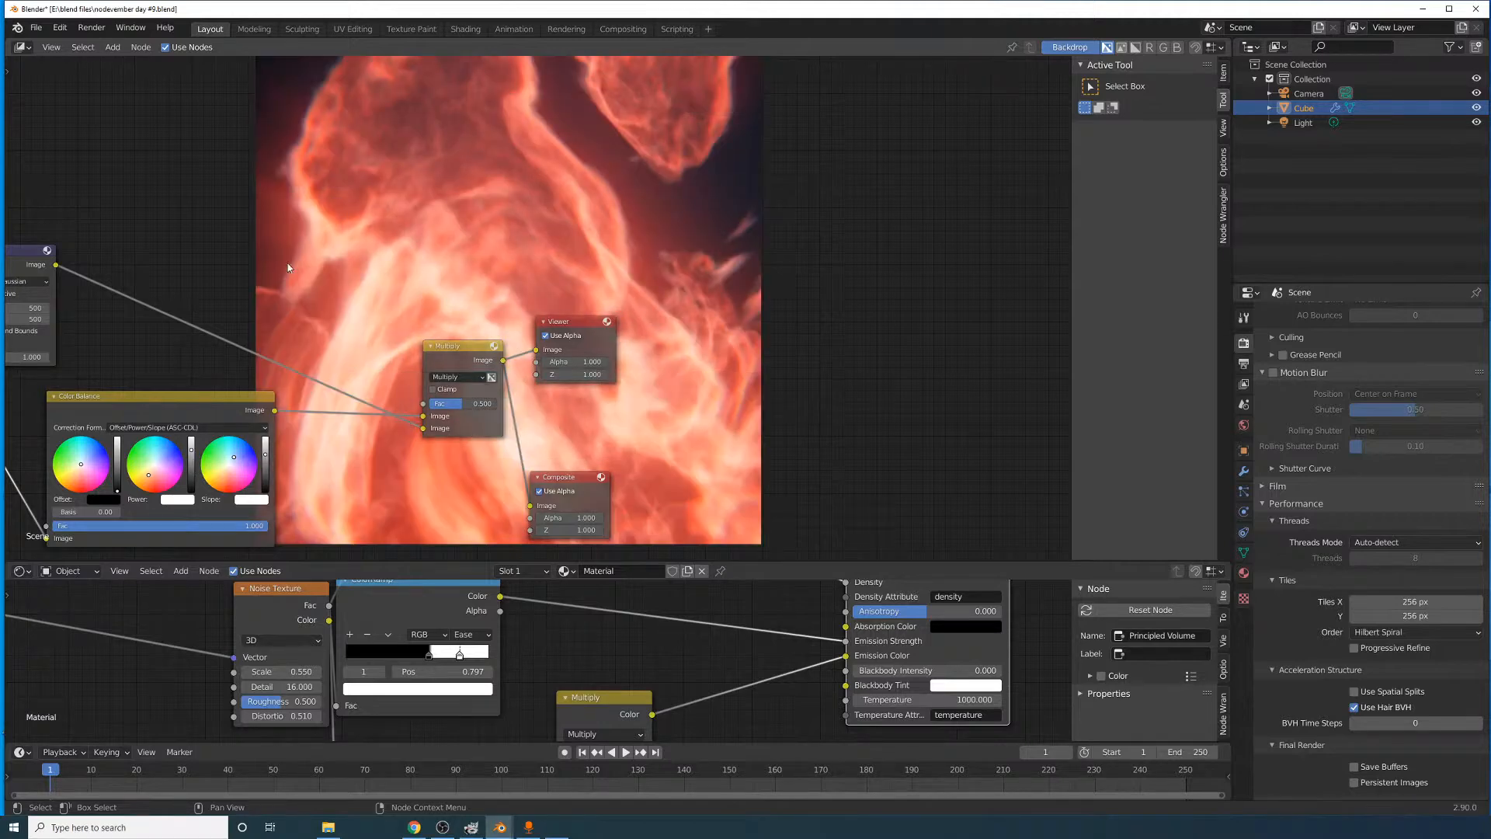
scroll(458, 311, "down", 3)
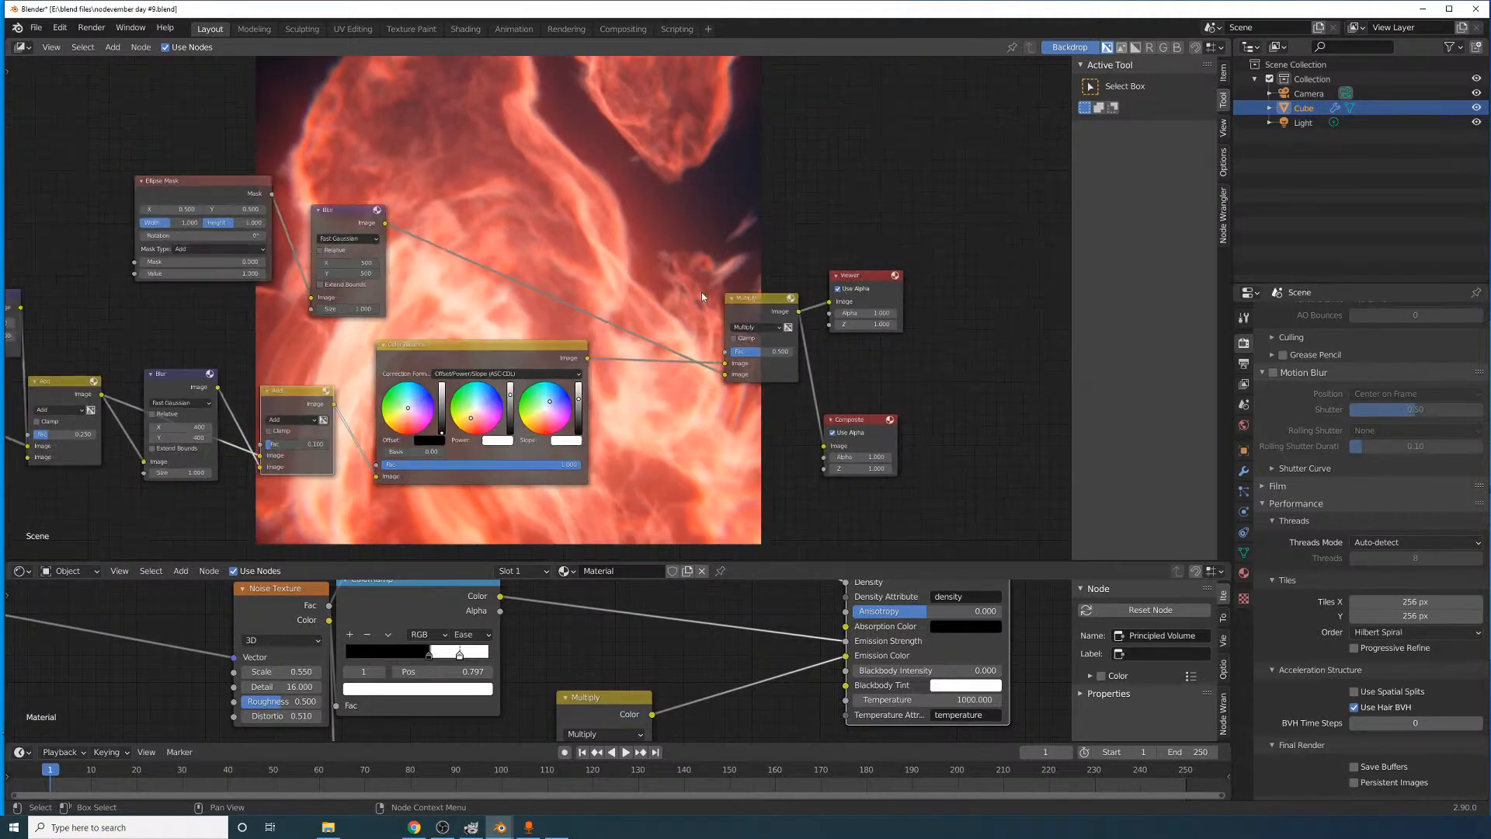
- Open the composited render result, examine its glow, colors and fine detail up close, and close it again
left_click(92, 27)
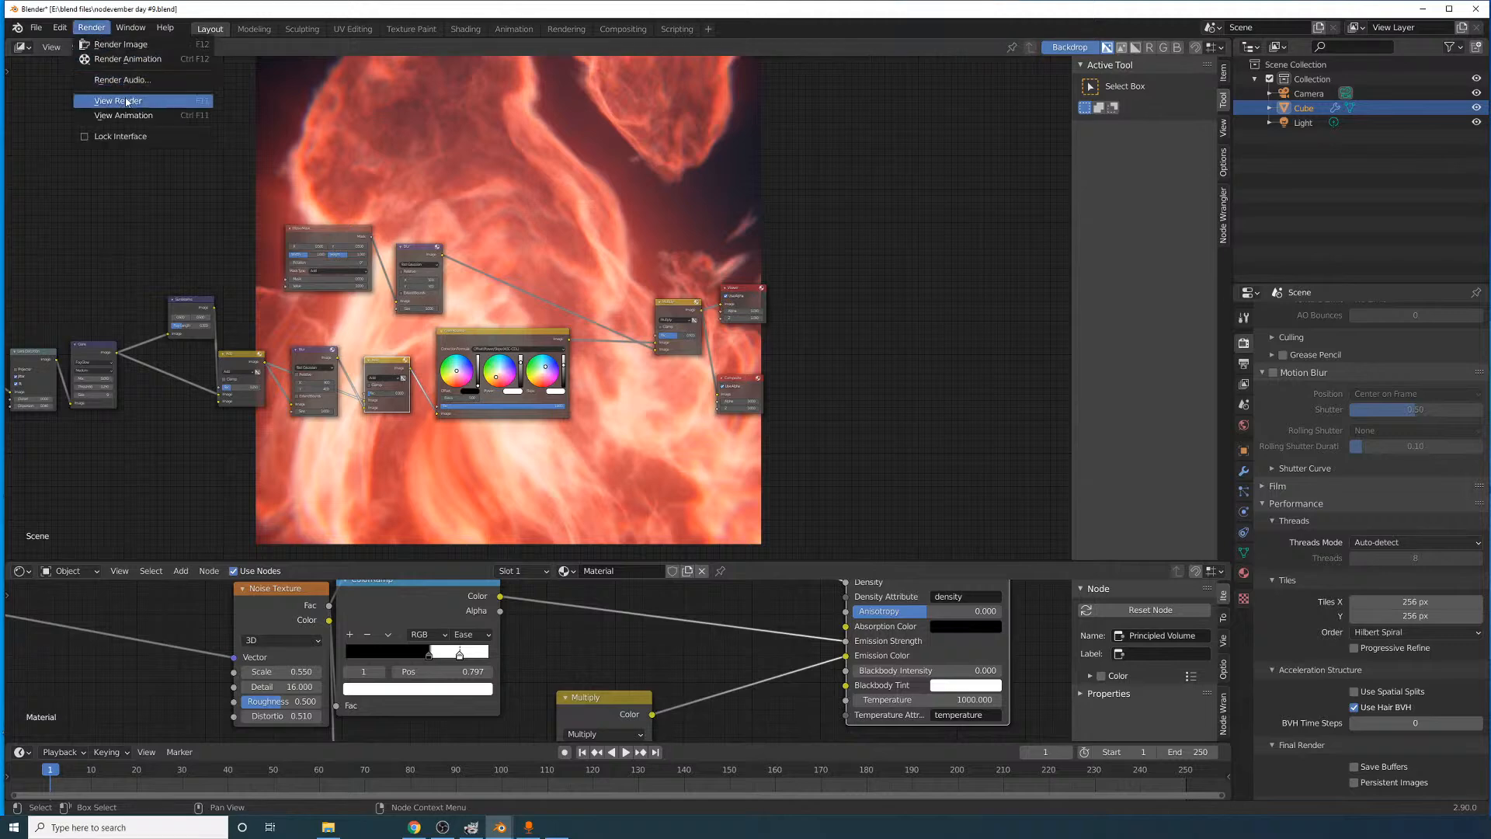
left_click(127, 101)
scroll(577, 459, "up", 3)
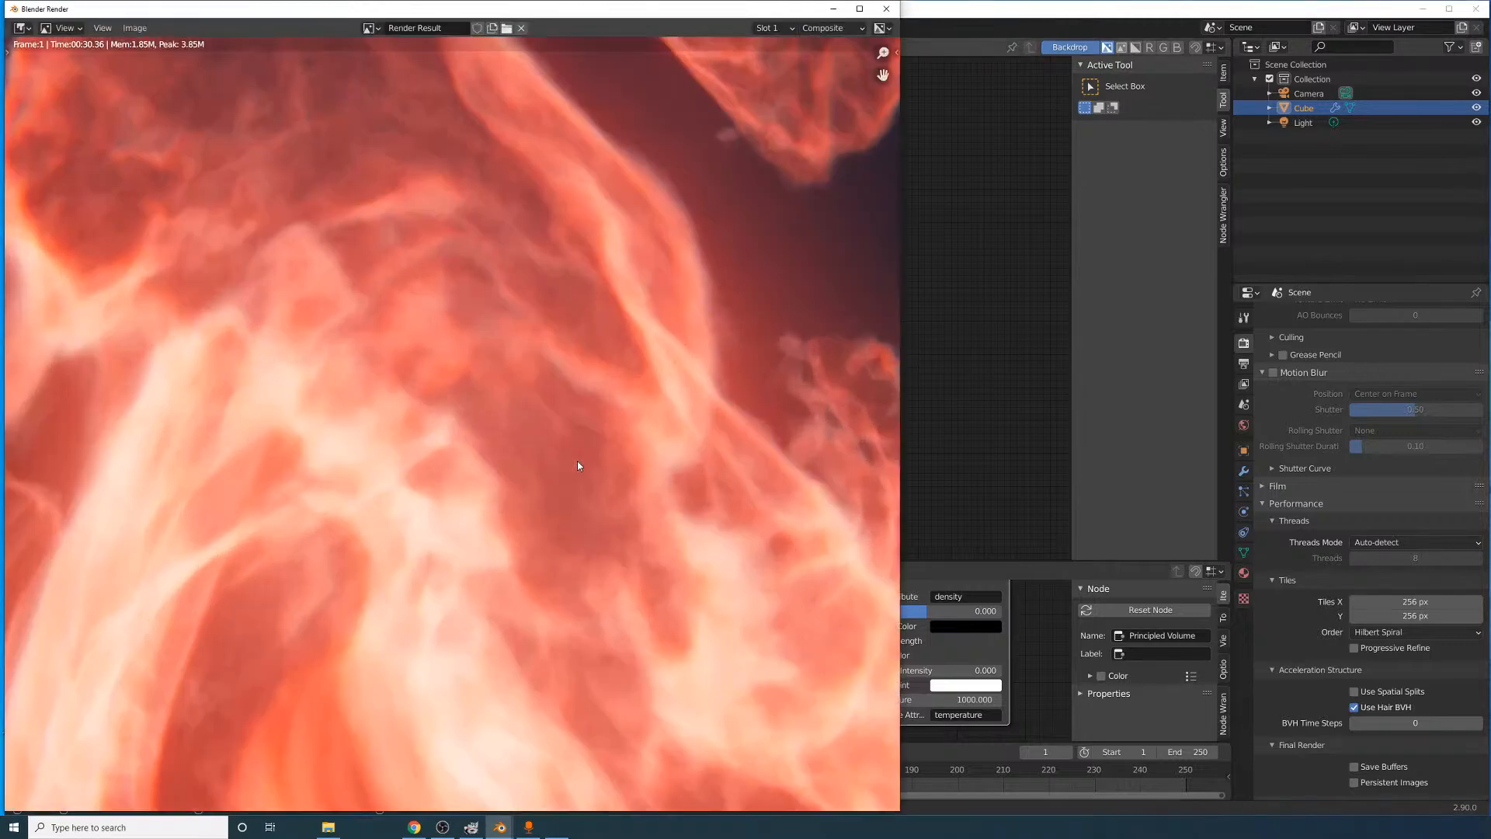
scroll(550, 447, "down", 4)
scroll(520, 344, "up", 2)
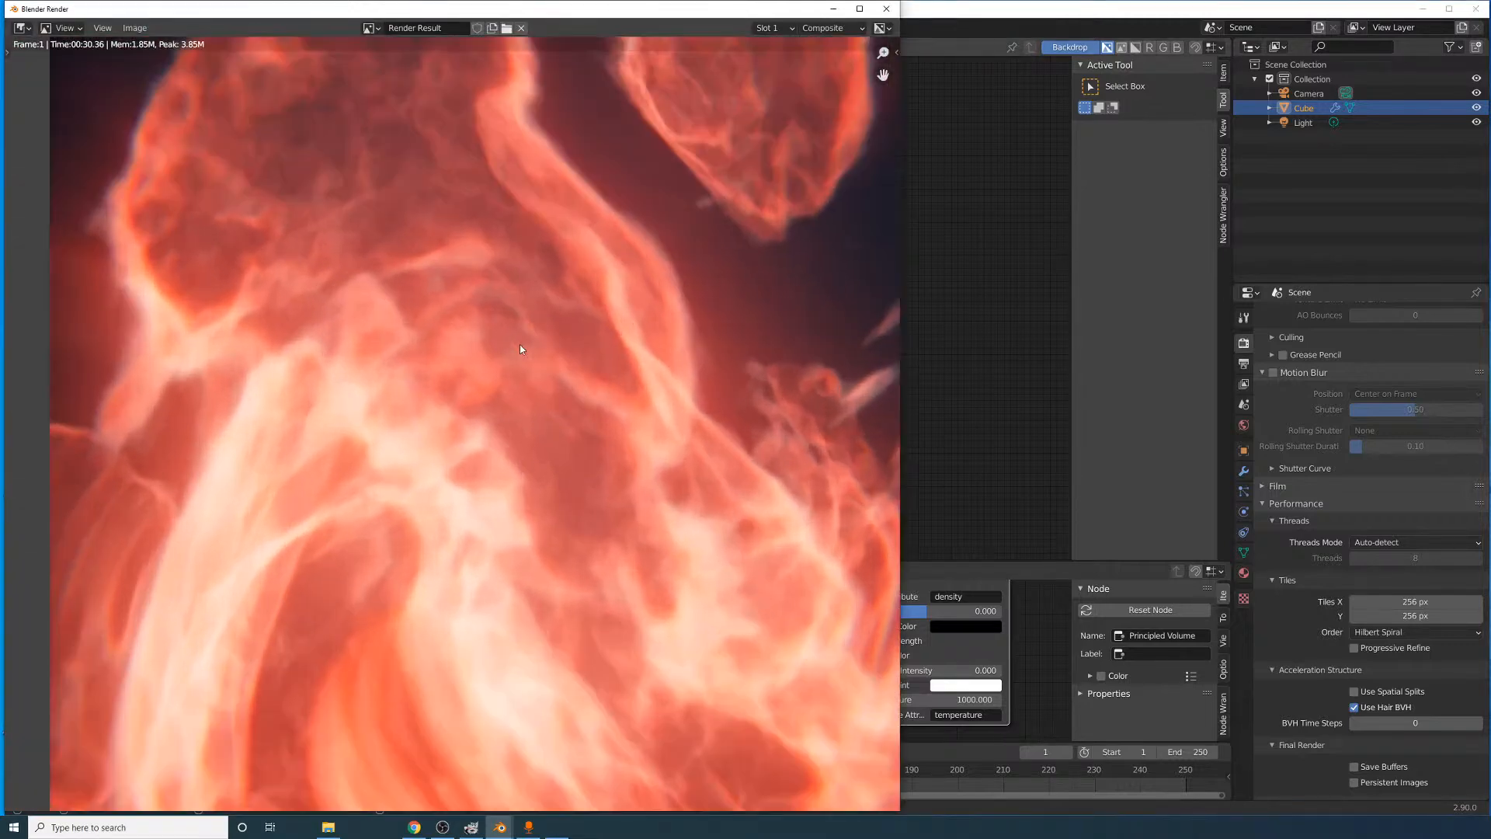
middle_click_drag(573, 313, 576, 195)
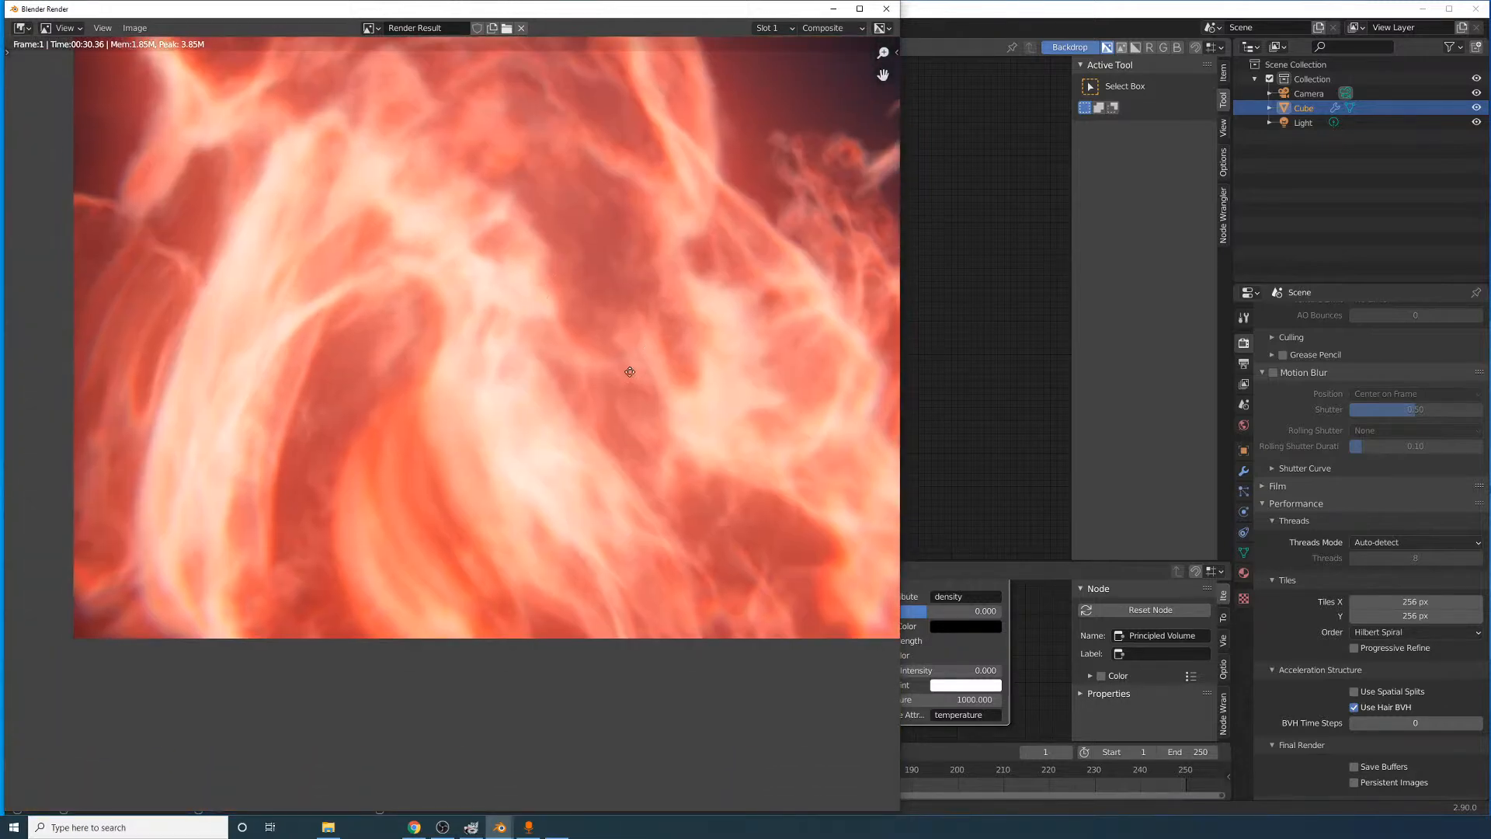
middle_click_drag(630, 372, 502, 533)
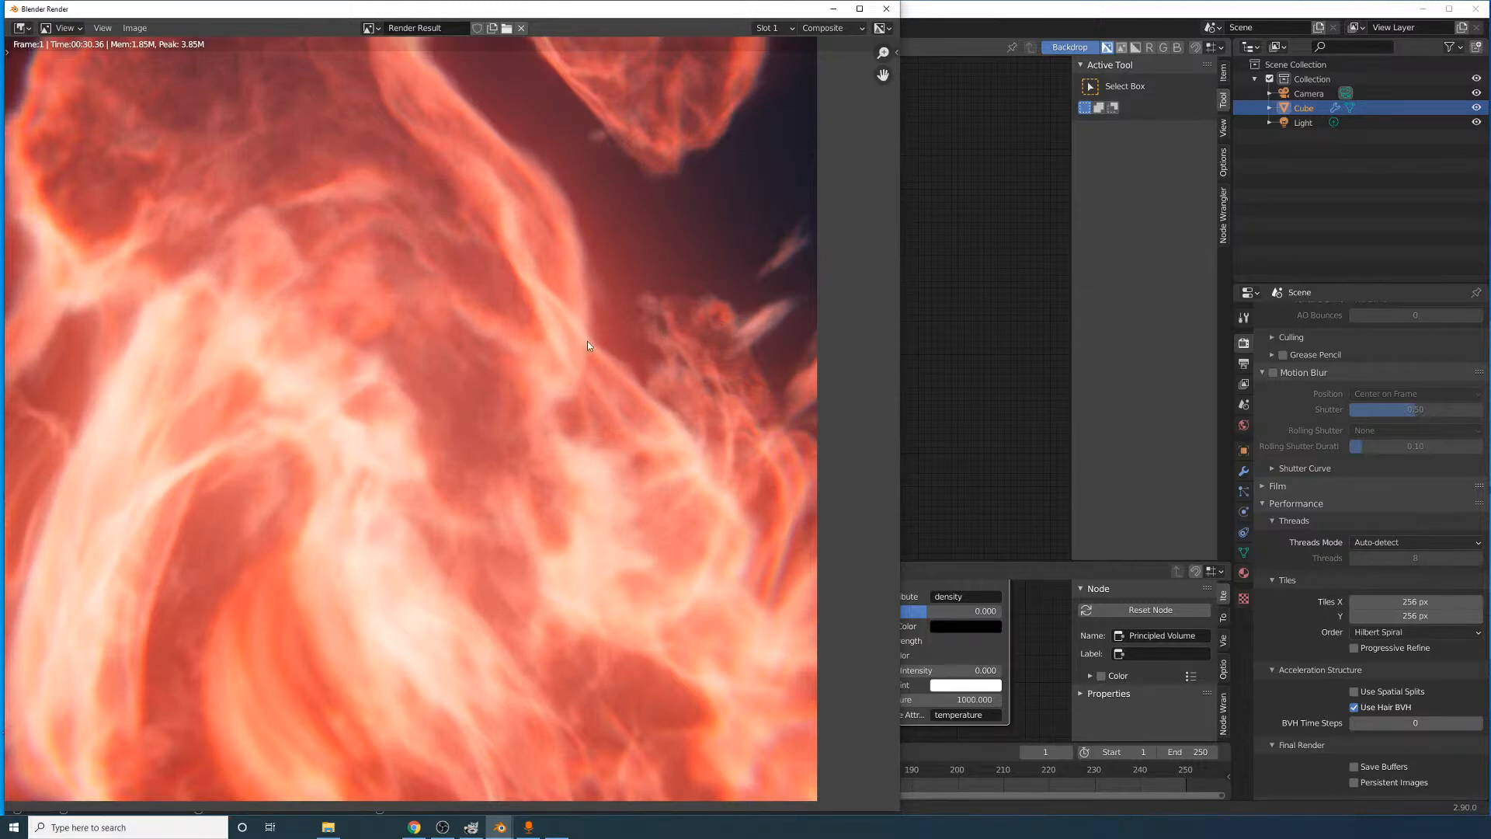
middle_click_drag(475, 192, 548, 258)
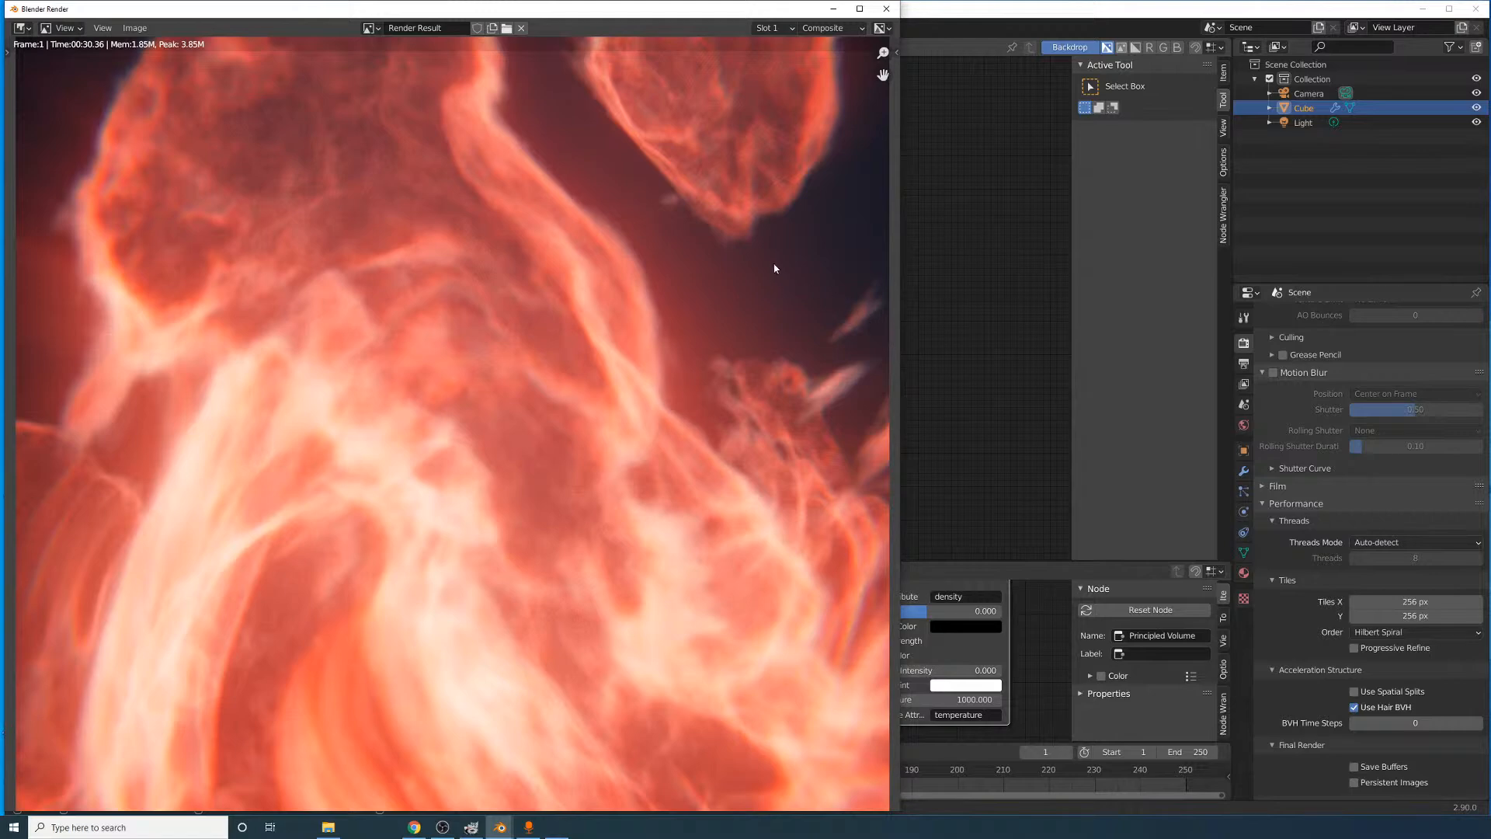
scroll(785, 303, "up", 2)
scroll(772, 251, "down", 3)
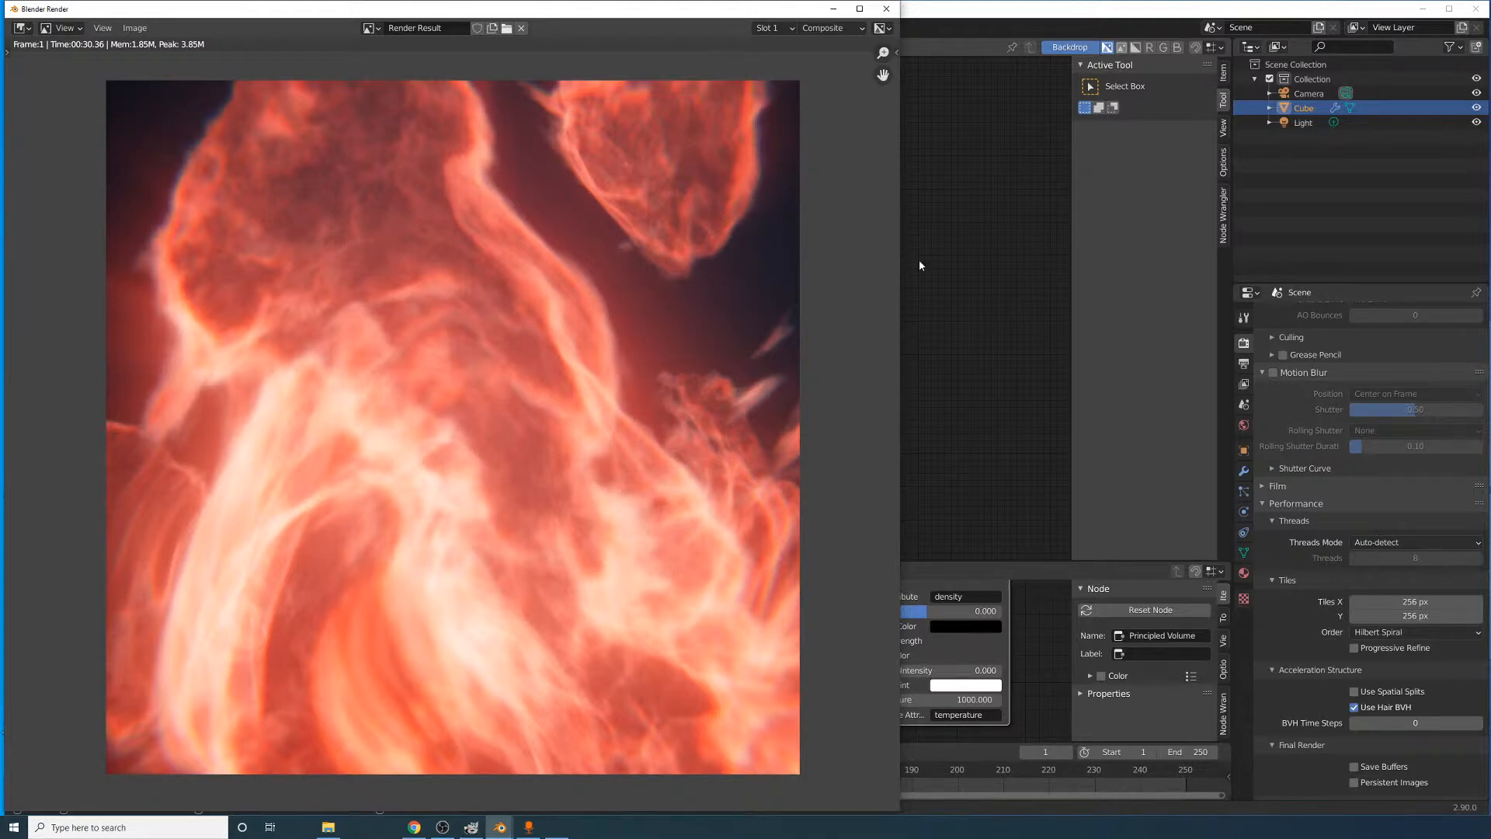
key("Escape")
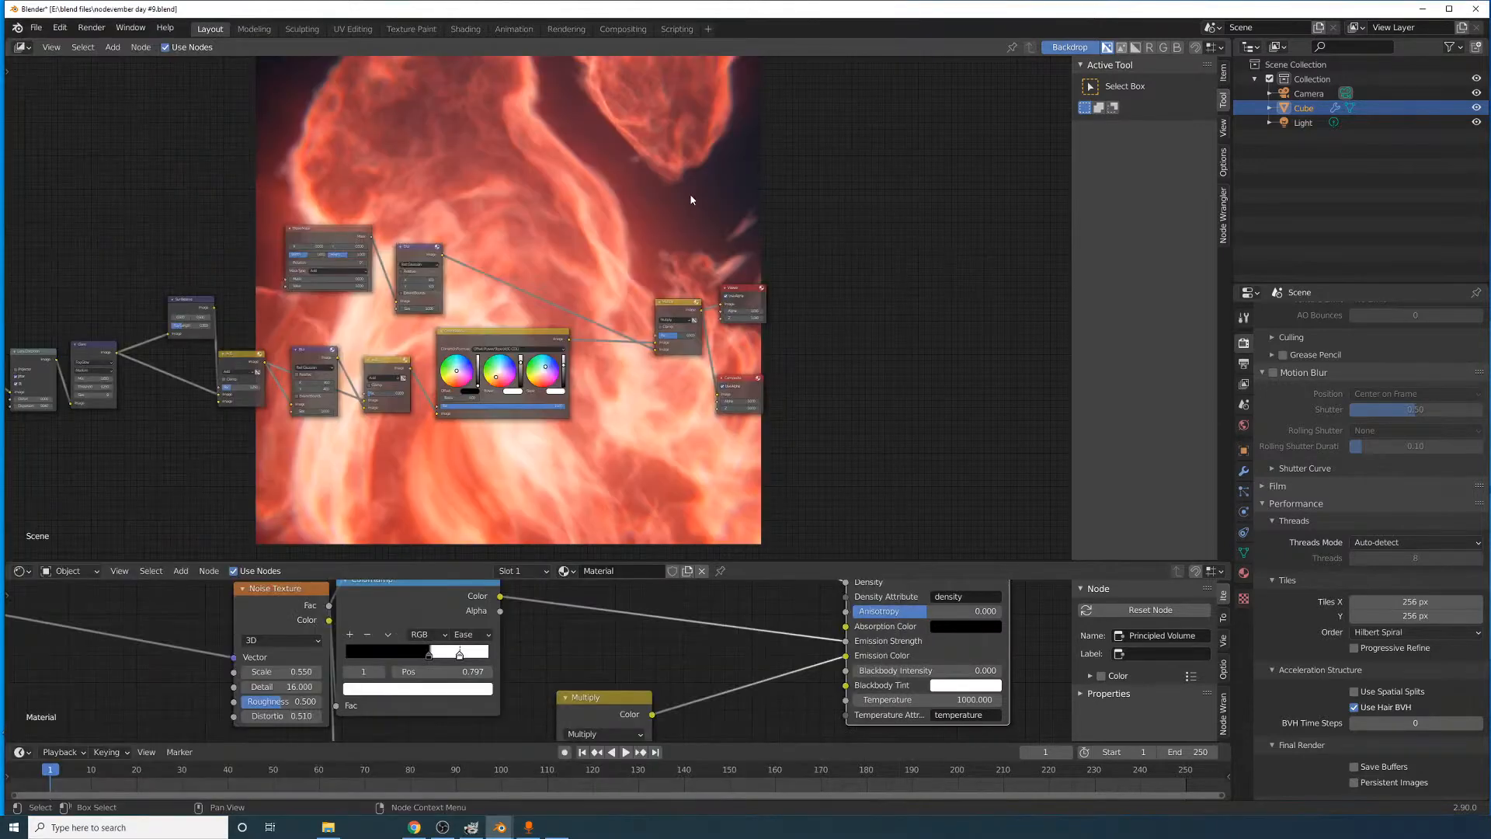
- Enable the remaining data passes of the view layer, from Mist through Denoising Data and the index passes to Sample Count
middle_click_drag(134, 218, 446, 191)
scroll(445, 211, "up", 5)
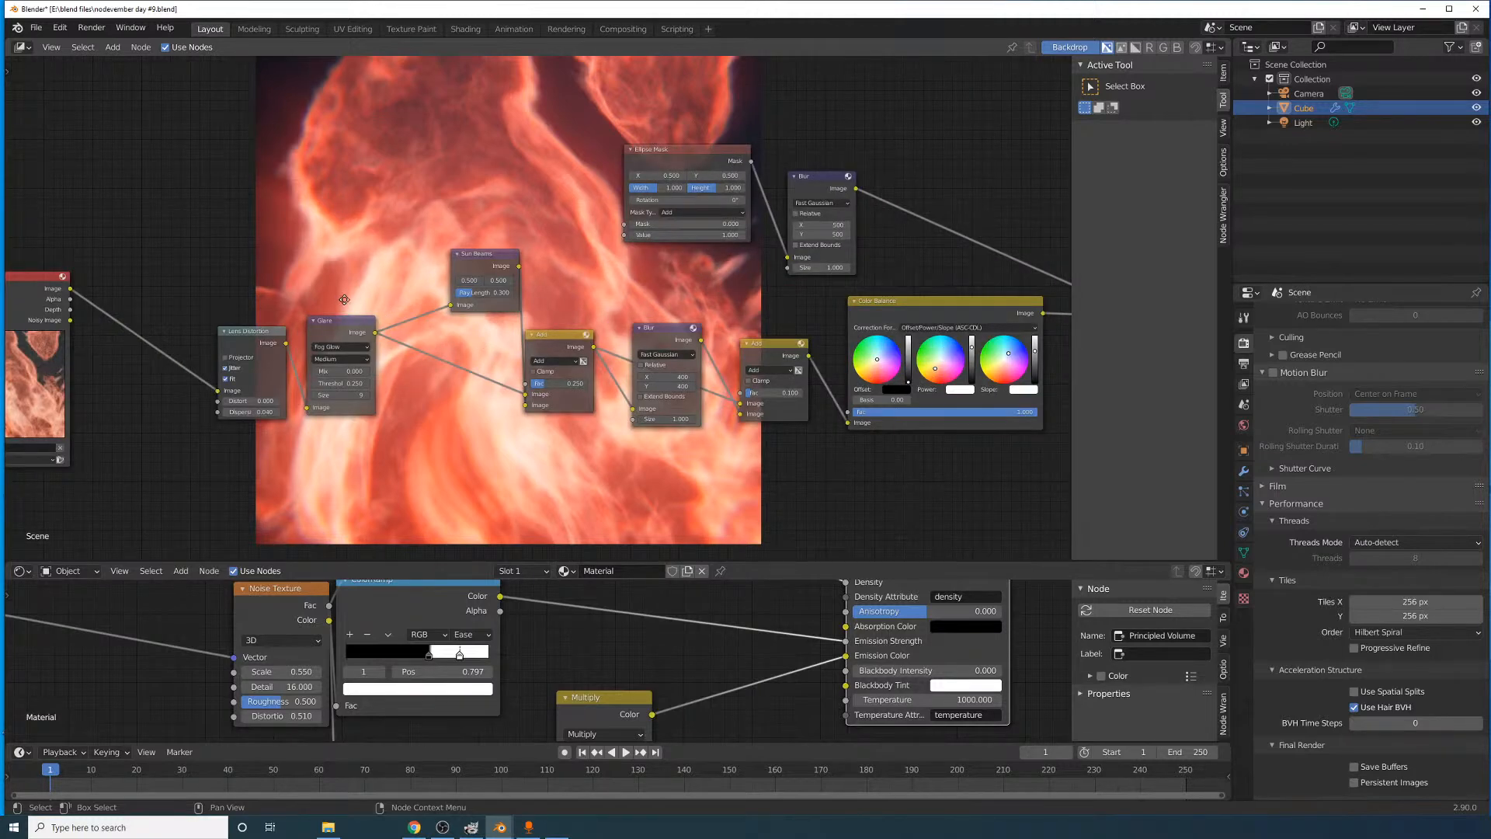
middle_click_drag(344, 299, 381, 336)
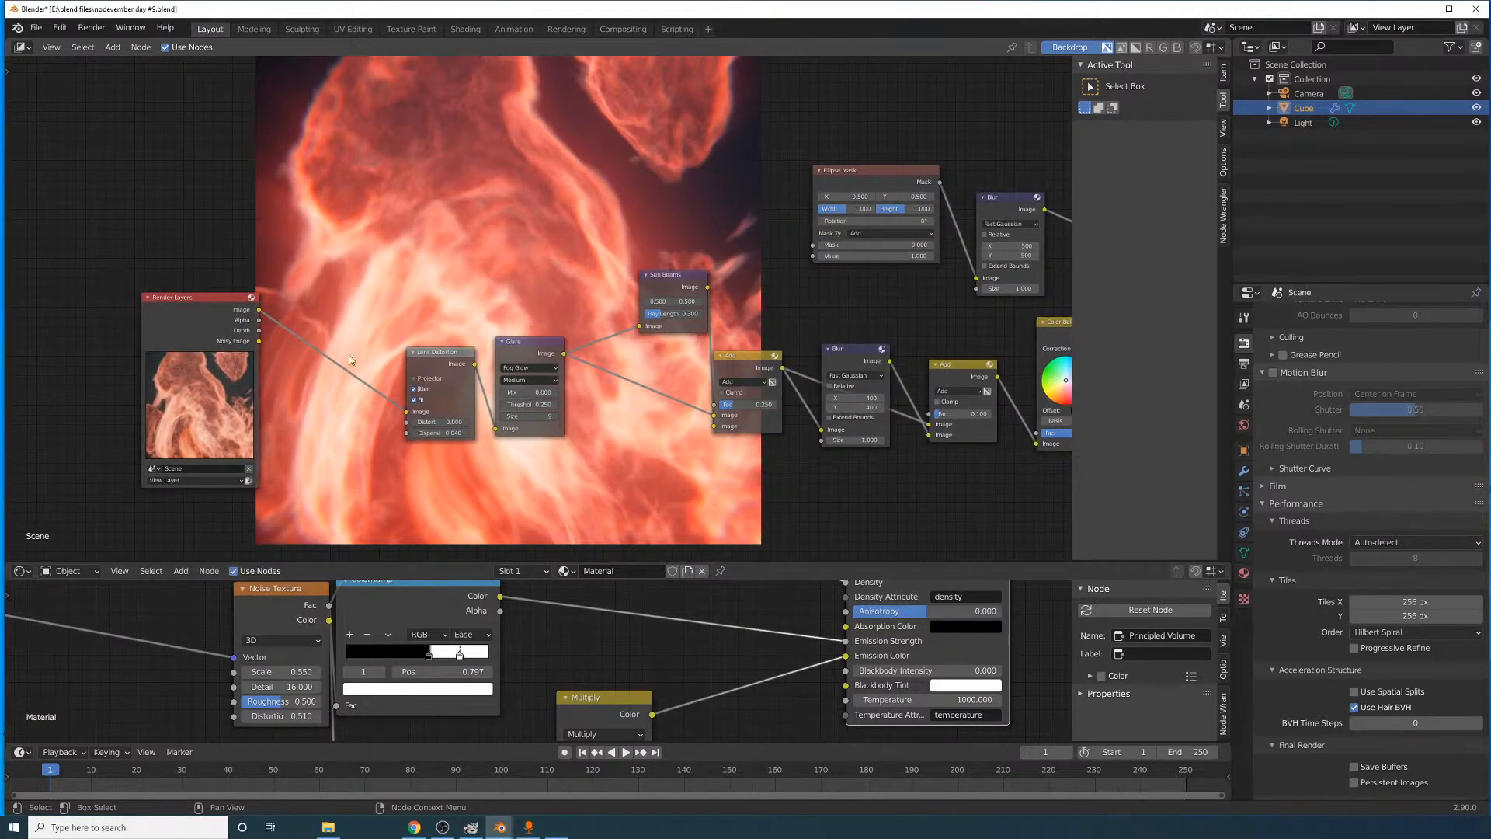
scroll(311, 360, "up", 2)
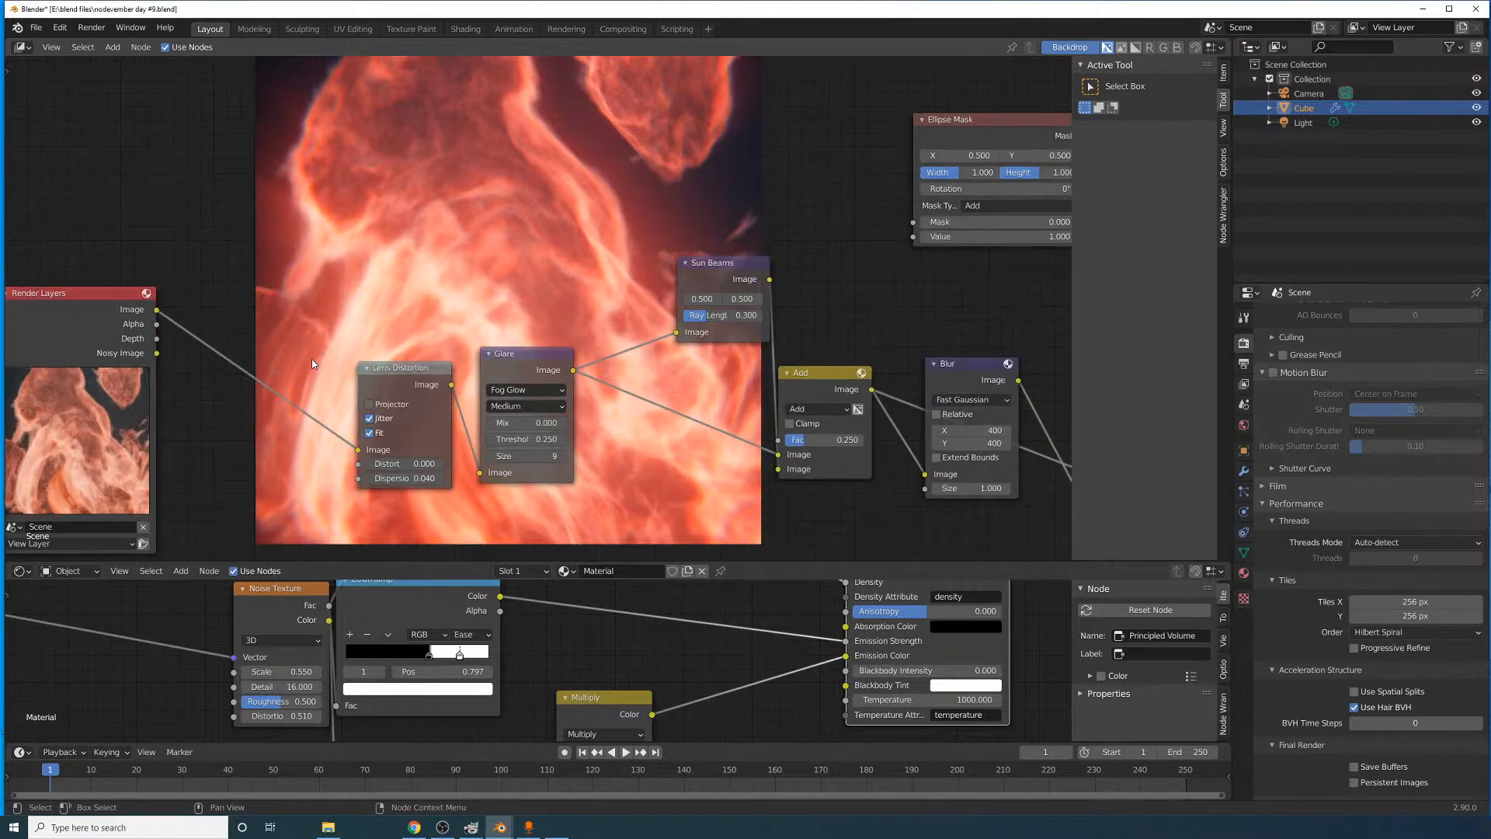
middle_click_drag(249, 364, 412, 337)
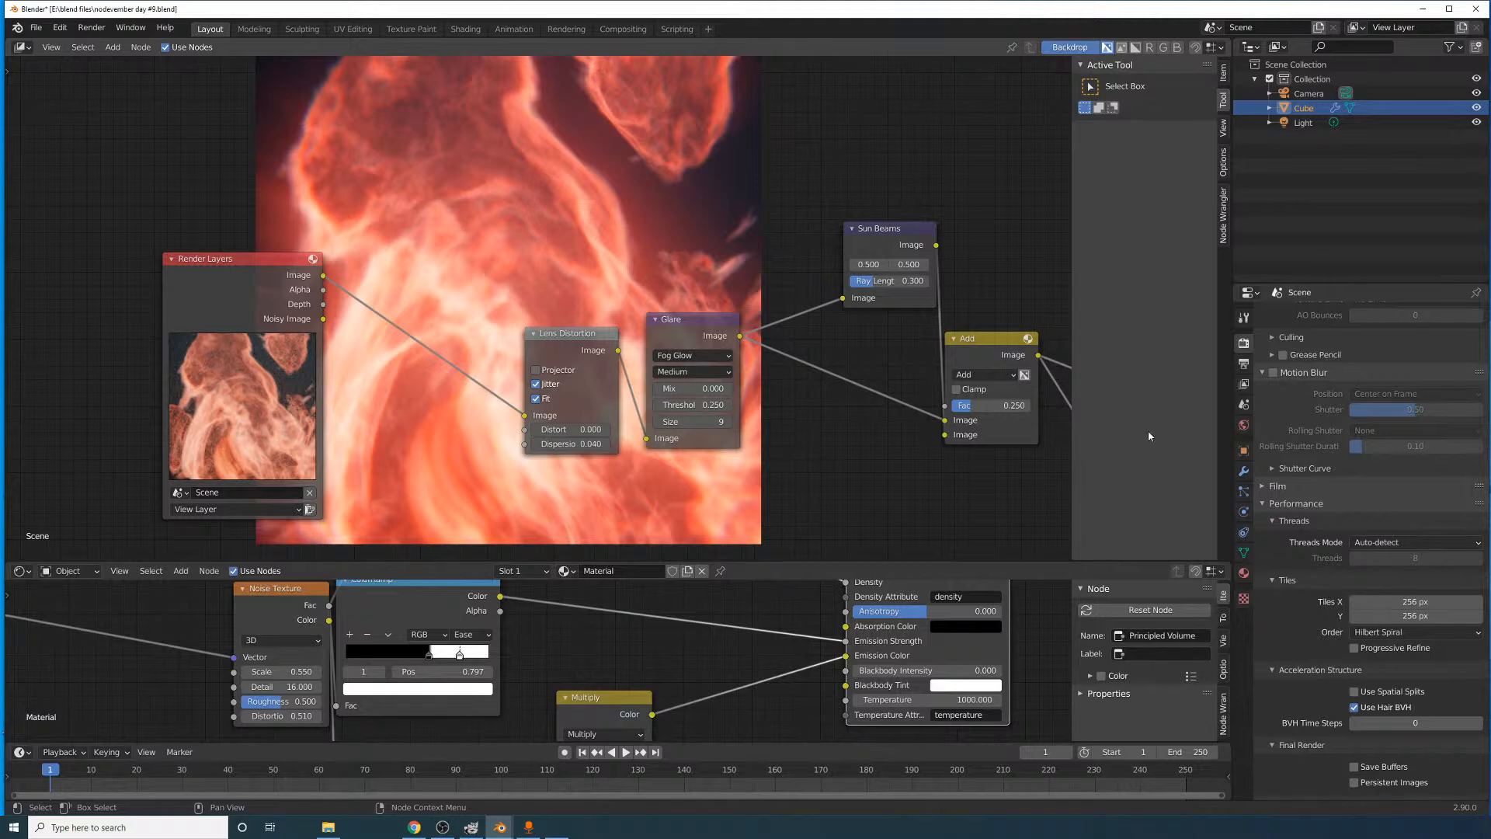
scroll(1283, 404, "up", 15)
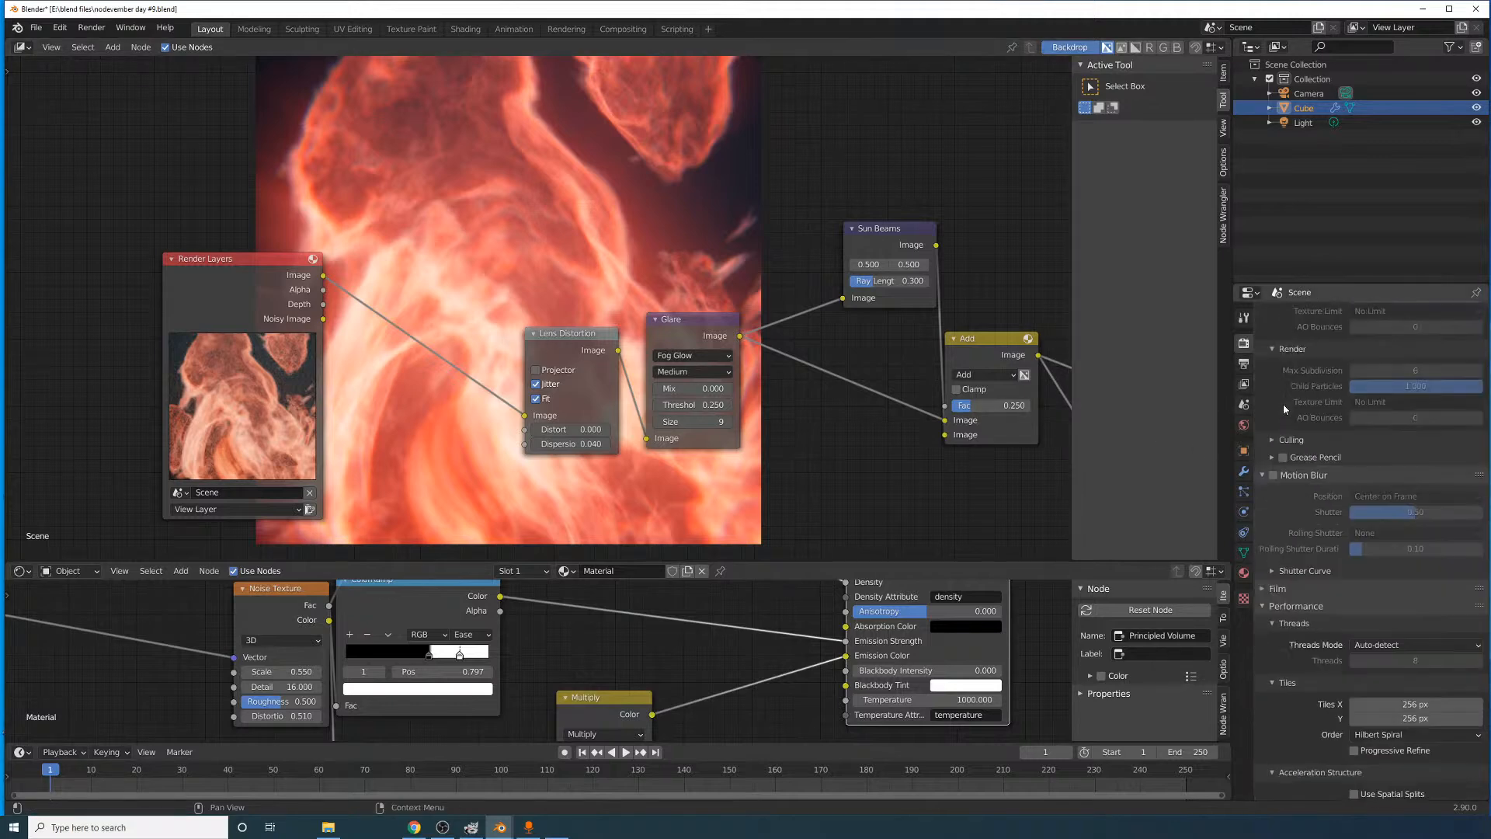
left_click(1243, 363)
left_click(1244, 383)
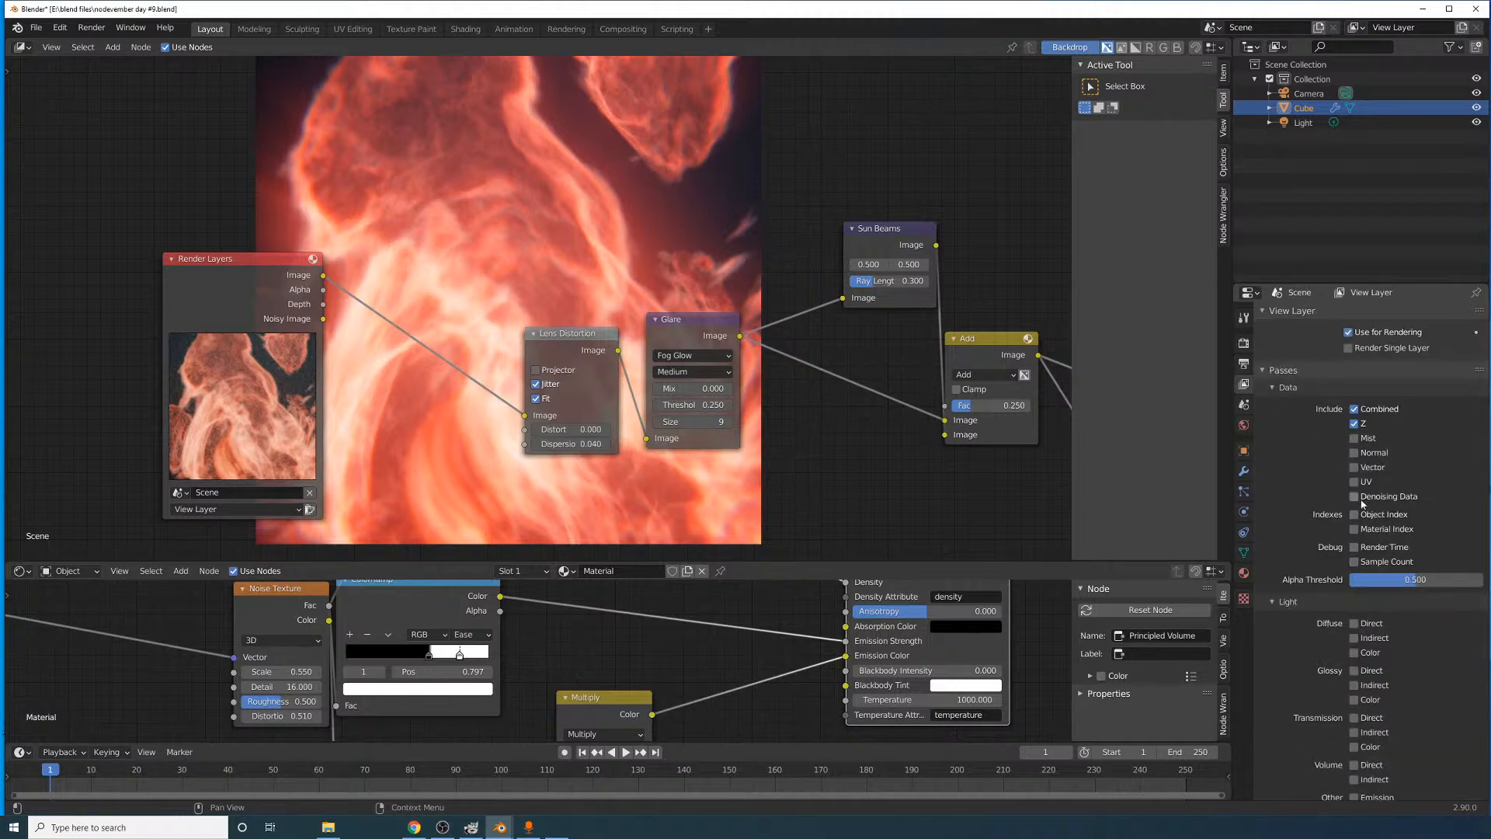
left_click_drag(1357, 562, 1357, 437)
- Enable all light passes from Diffuse to Ambient Occlusion and the Object, Material and Asset Cryptomatte passes
scroll(1371, 598, "down", 9)
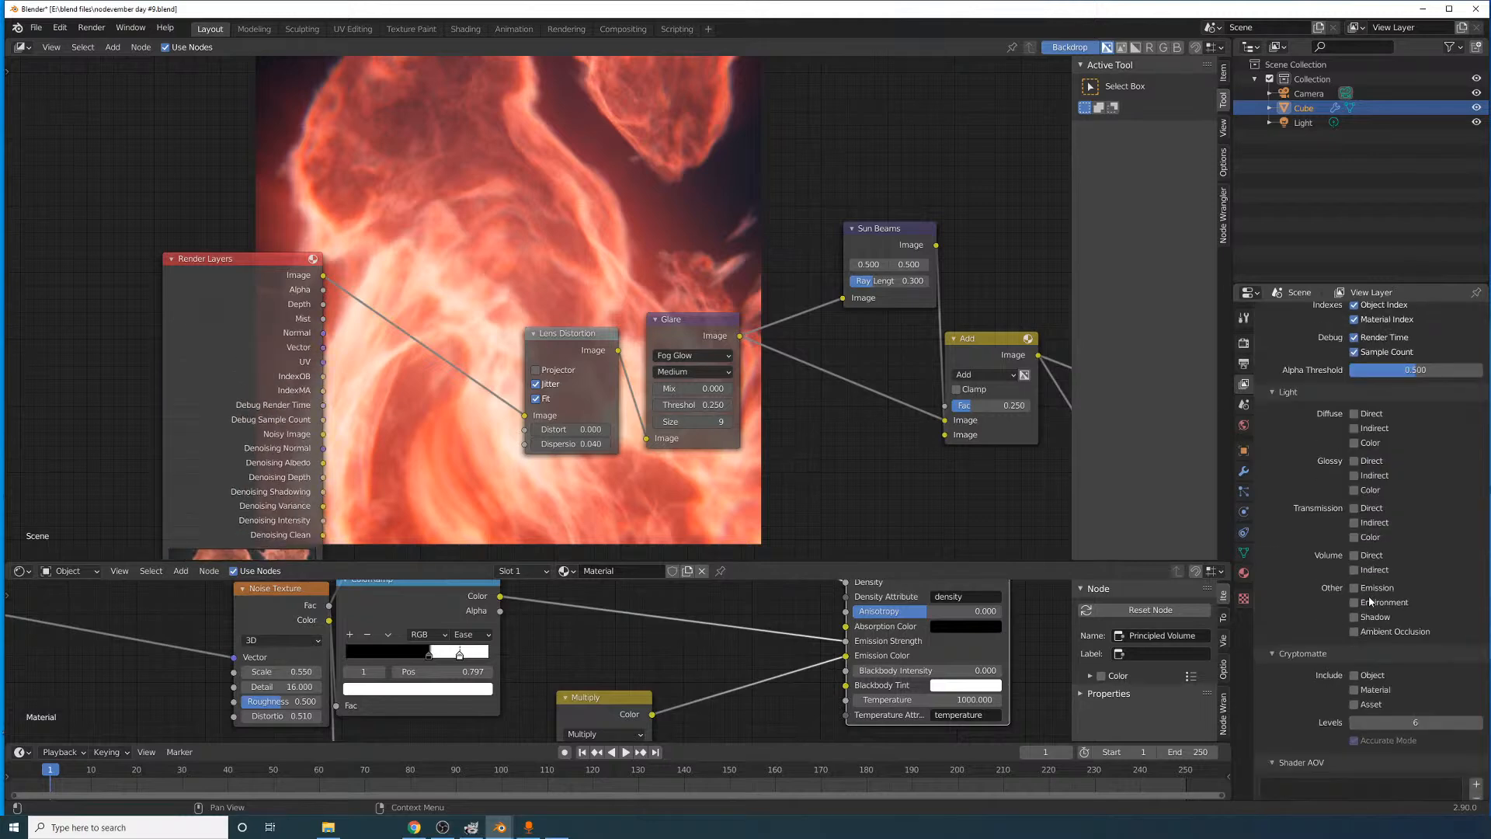
left_click_drag(1356, 633, 1354, 415)
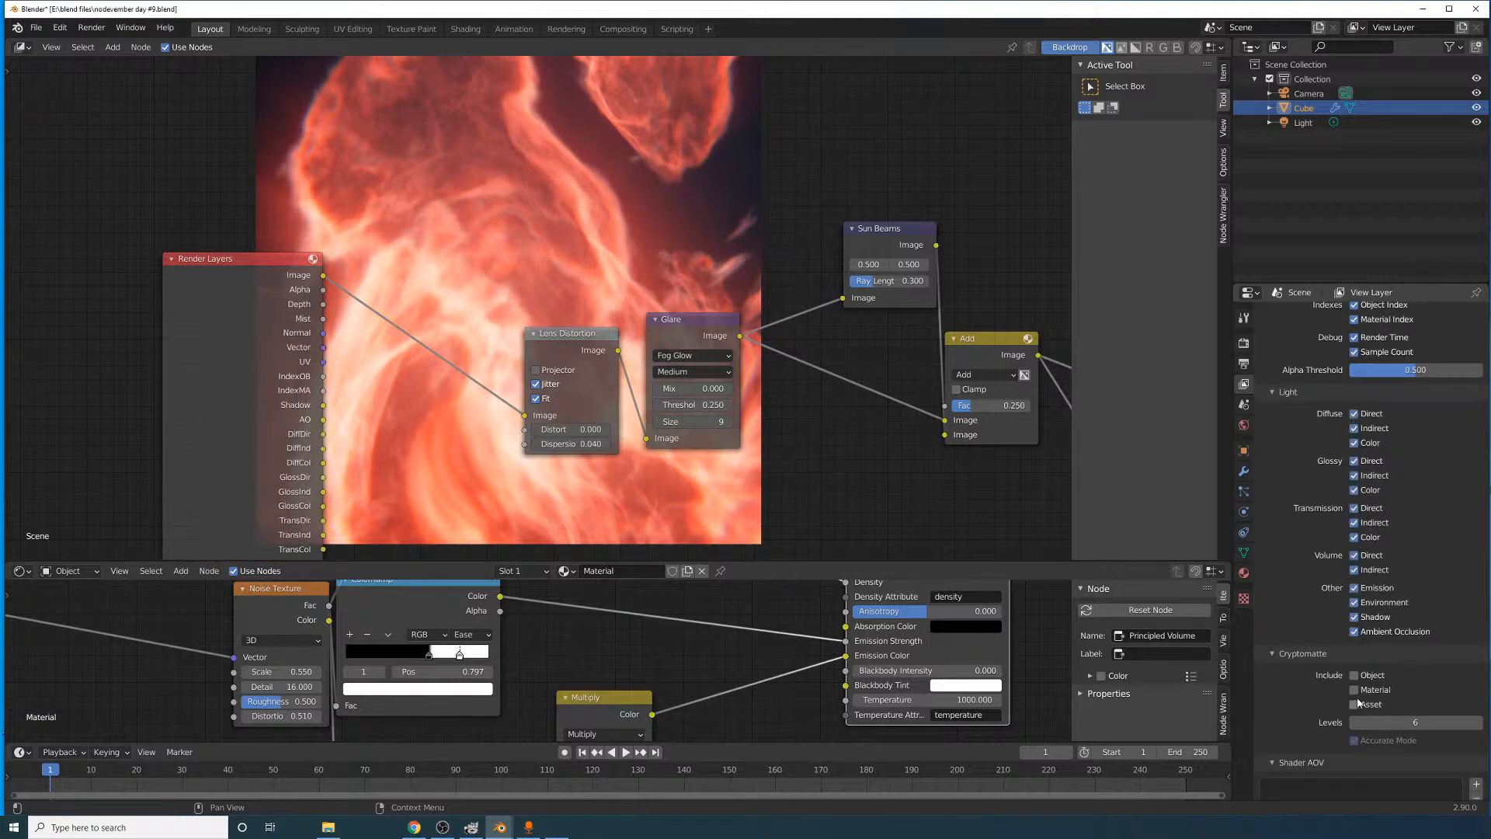
left_click_drag(1355, 704, 1356, 675)
- Render the image again with all the passes enabled and return to the compositor nodes
left_click(91, 27)
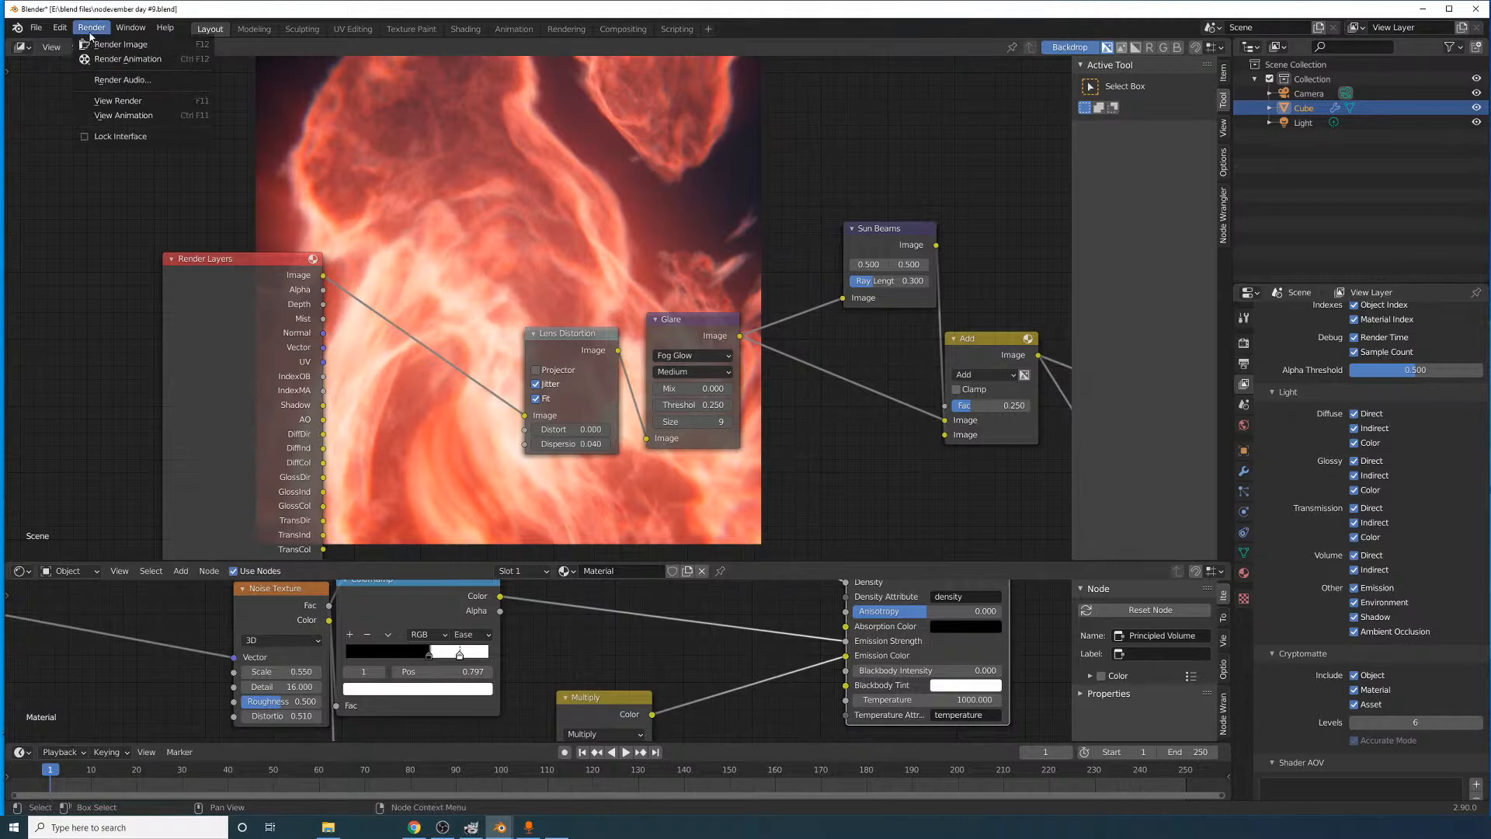
left_click(113, 44)
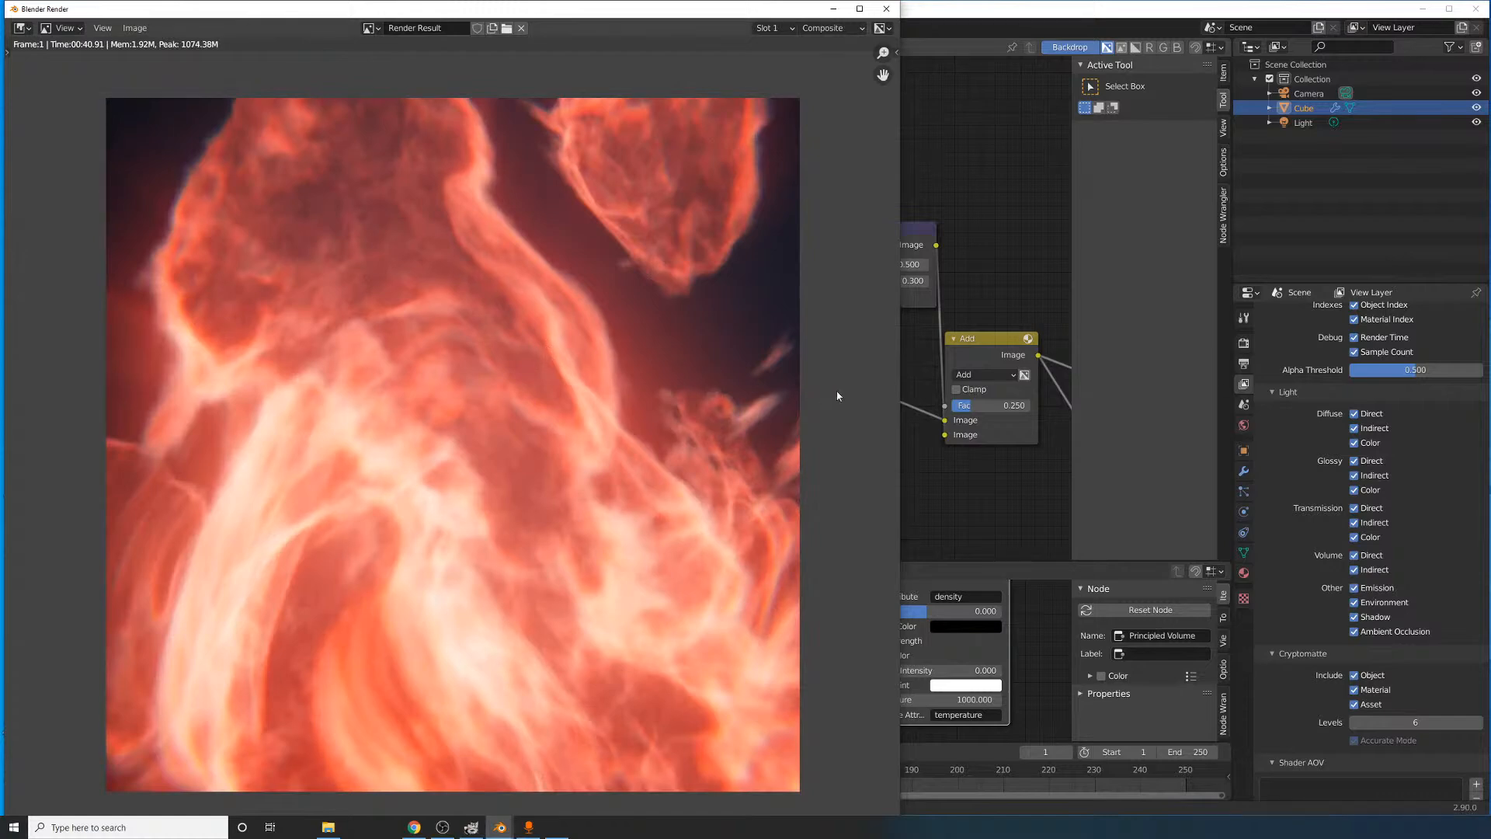
scroll(837, 394, "down", 1)
- Set the factor of the Add node that mixes in the Sun Beams to 0.15
middle_click_drag(975, 439, 632, 417)
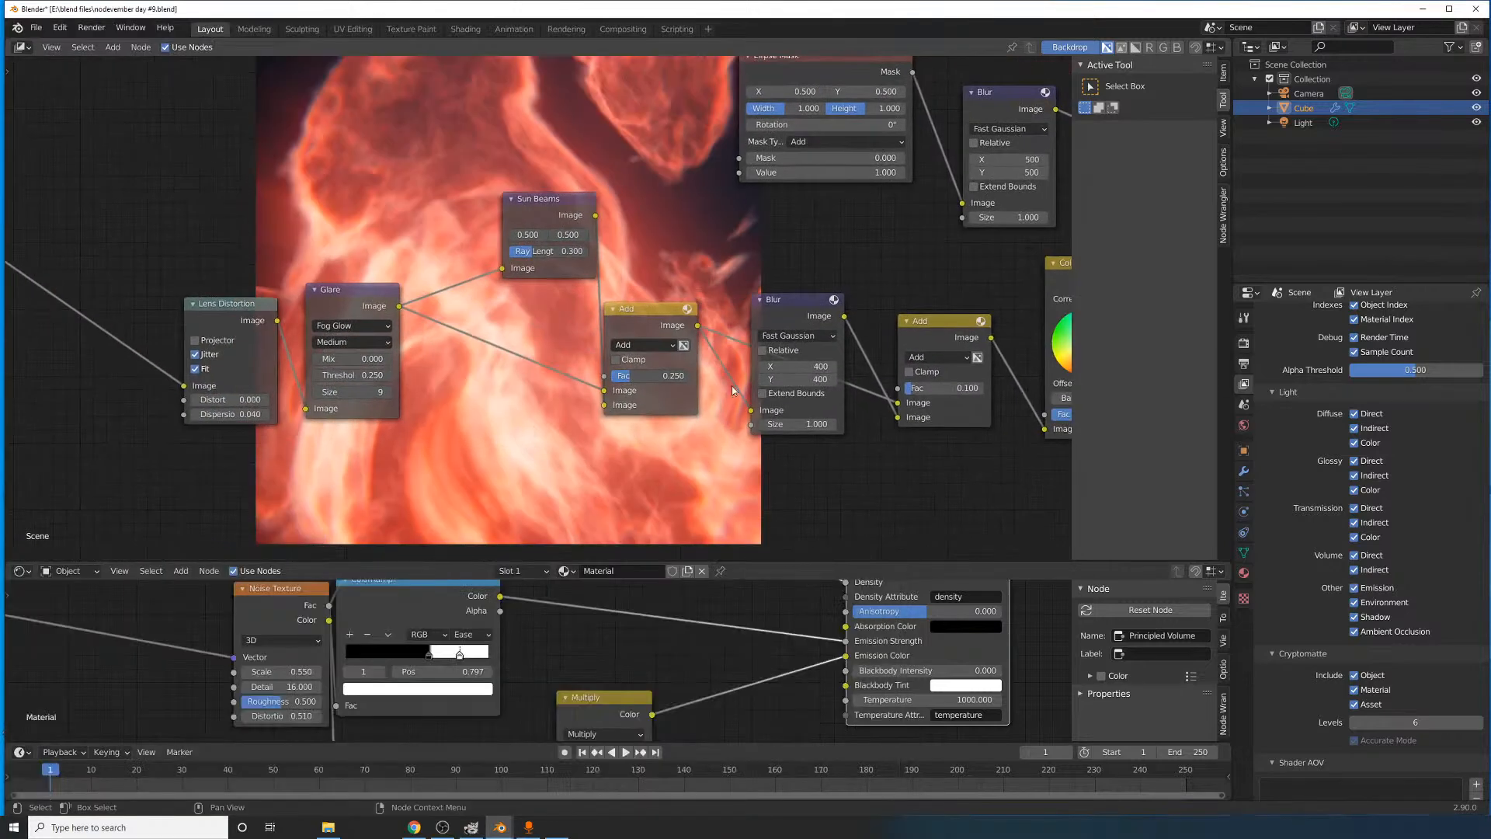
scroll(801, 364, "up", 1)
middle_click_drag(800, 364, 479, 399)
middle_click_drag(1019, 312, 775, 361)
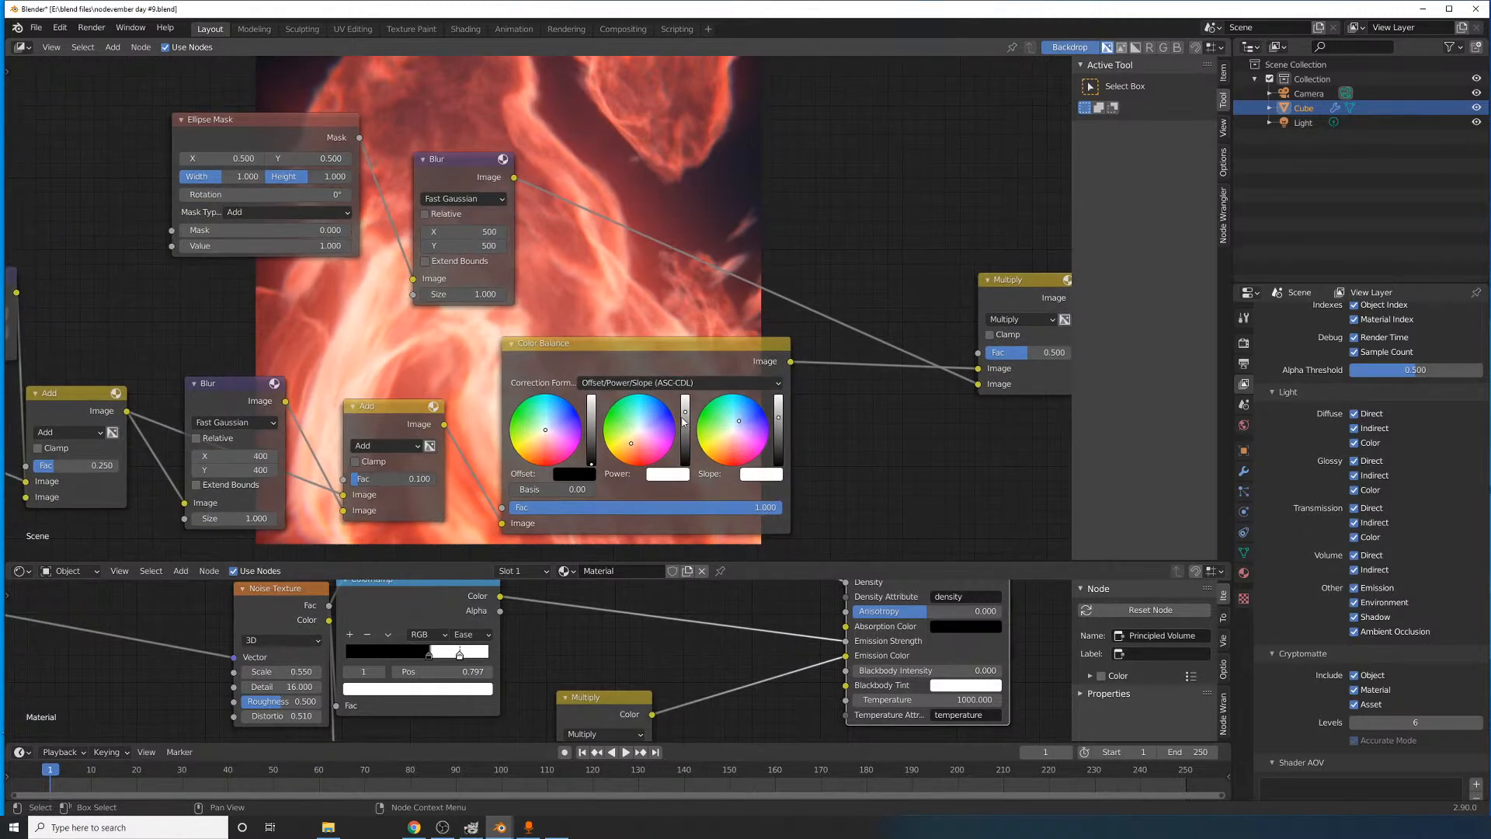
middle_click_drag(594, 354, 765, 321)
scroll(598, 322, "up", 1)
middle_click_drag(592, 318, 749, 310)
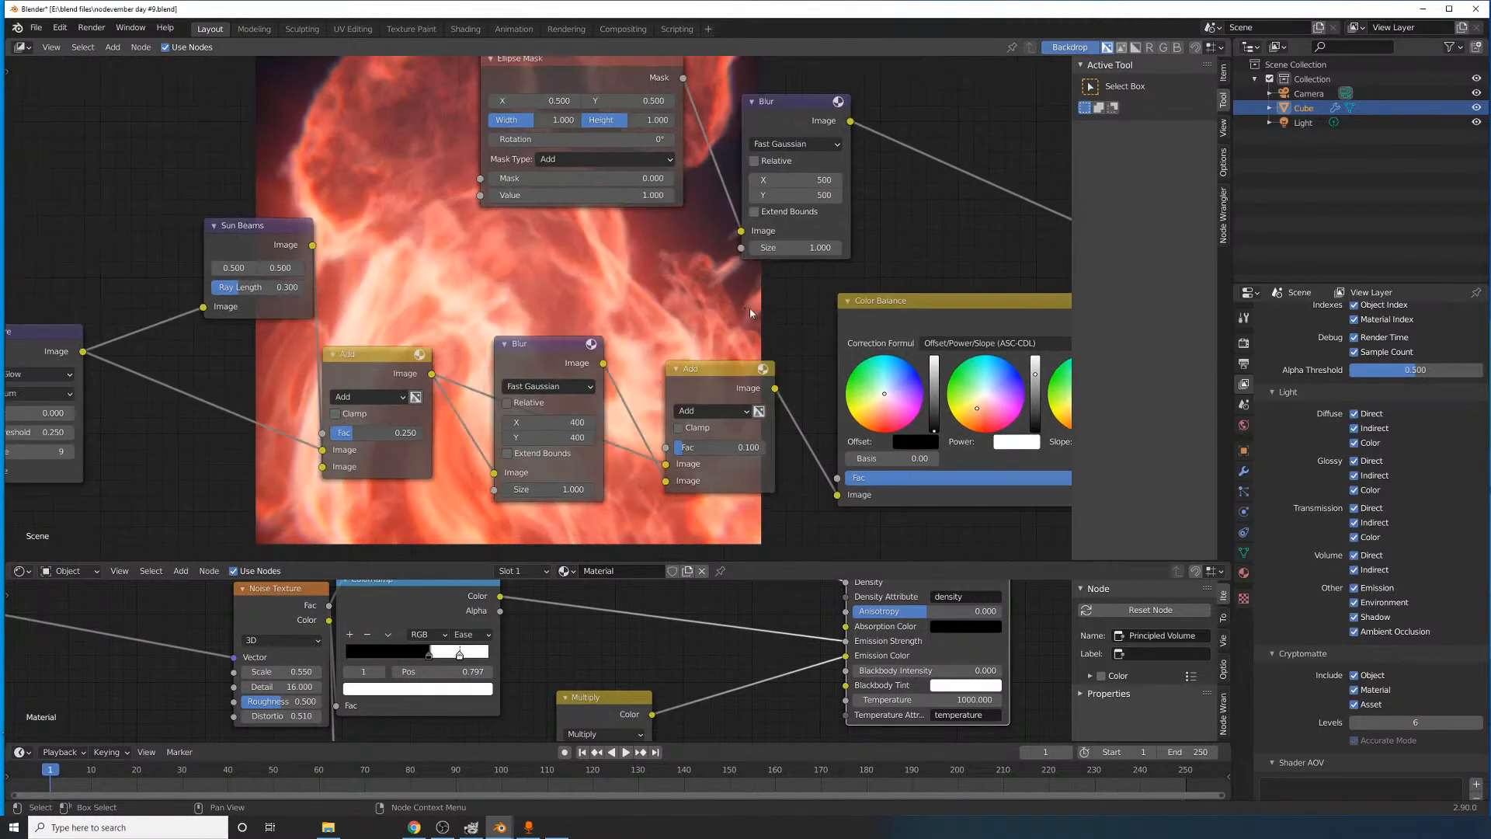
middle_click_drag(388, 338, 609, 399)
left_click(594, 492)
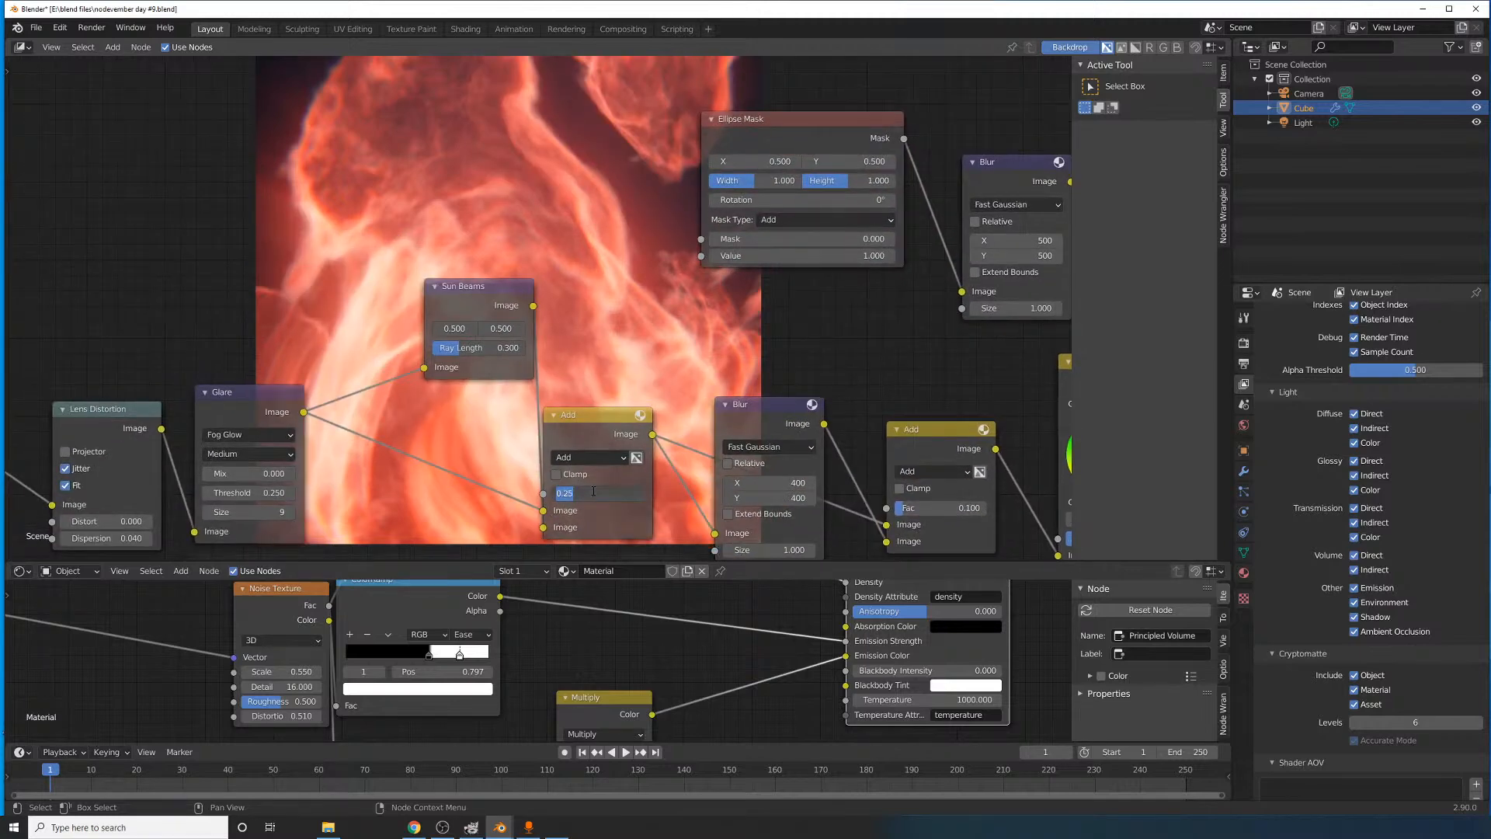
type(".15")
key("Return")
- Compare the backdrop with the Sun Beams Add node's factor at 0, and restore the factor to 0.15
middle_click_drag(521, 240, 716, 434)
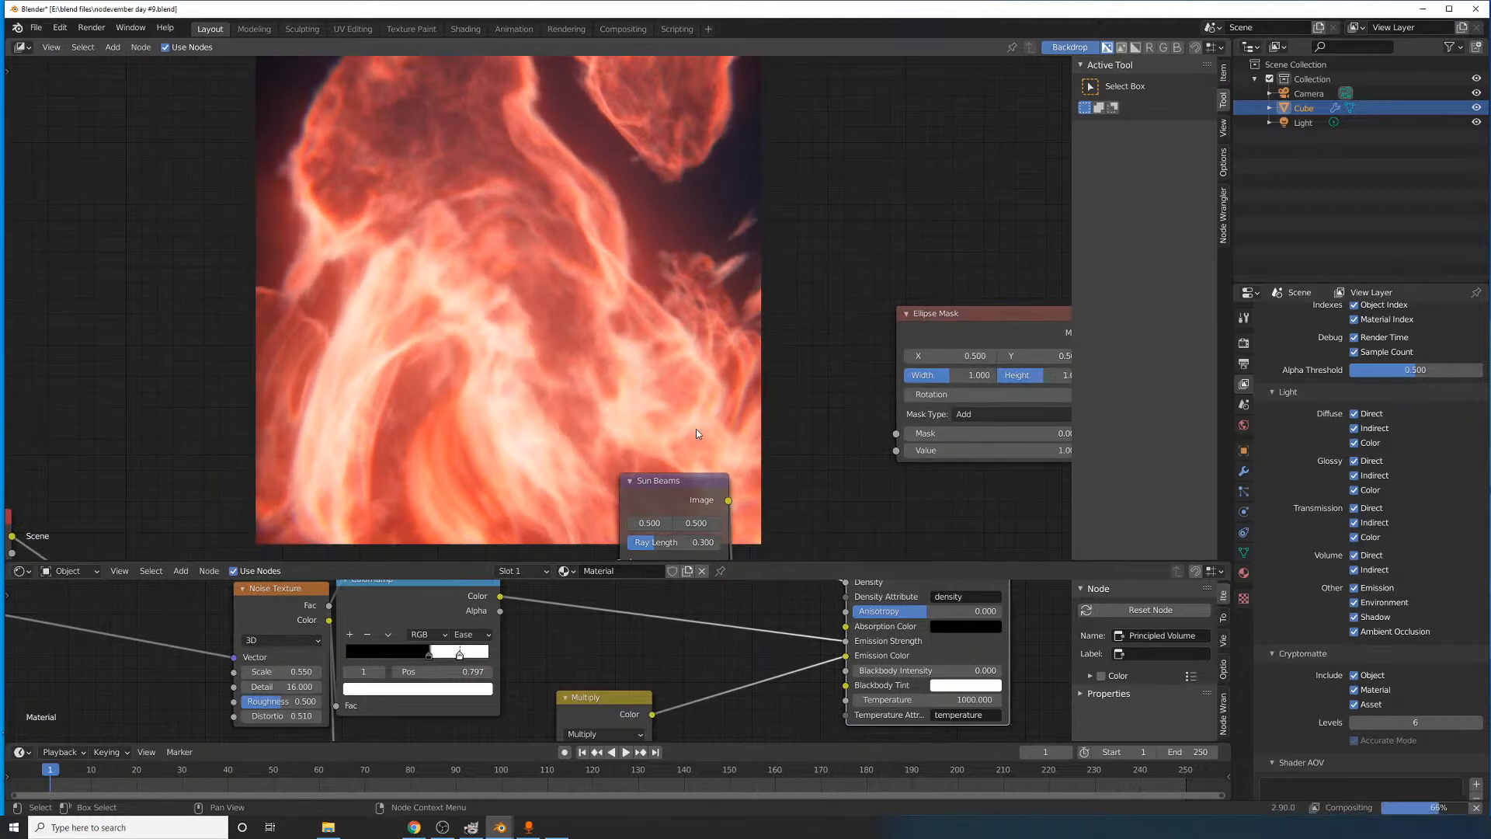
middle_click_drag(724, 427, 353, 237)
left_click_drag(440, 498, 396, 497)
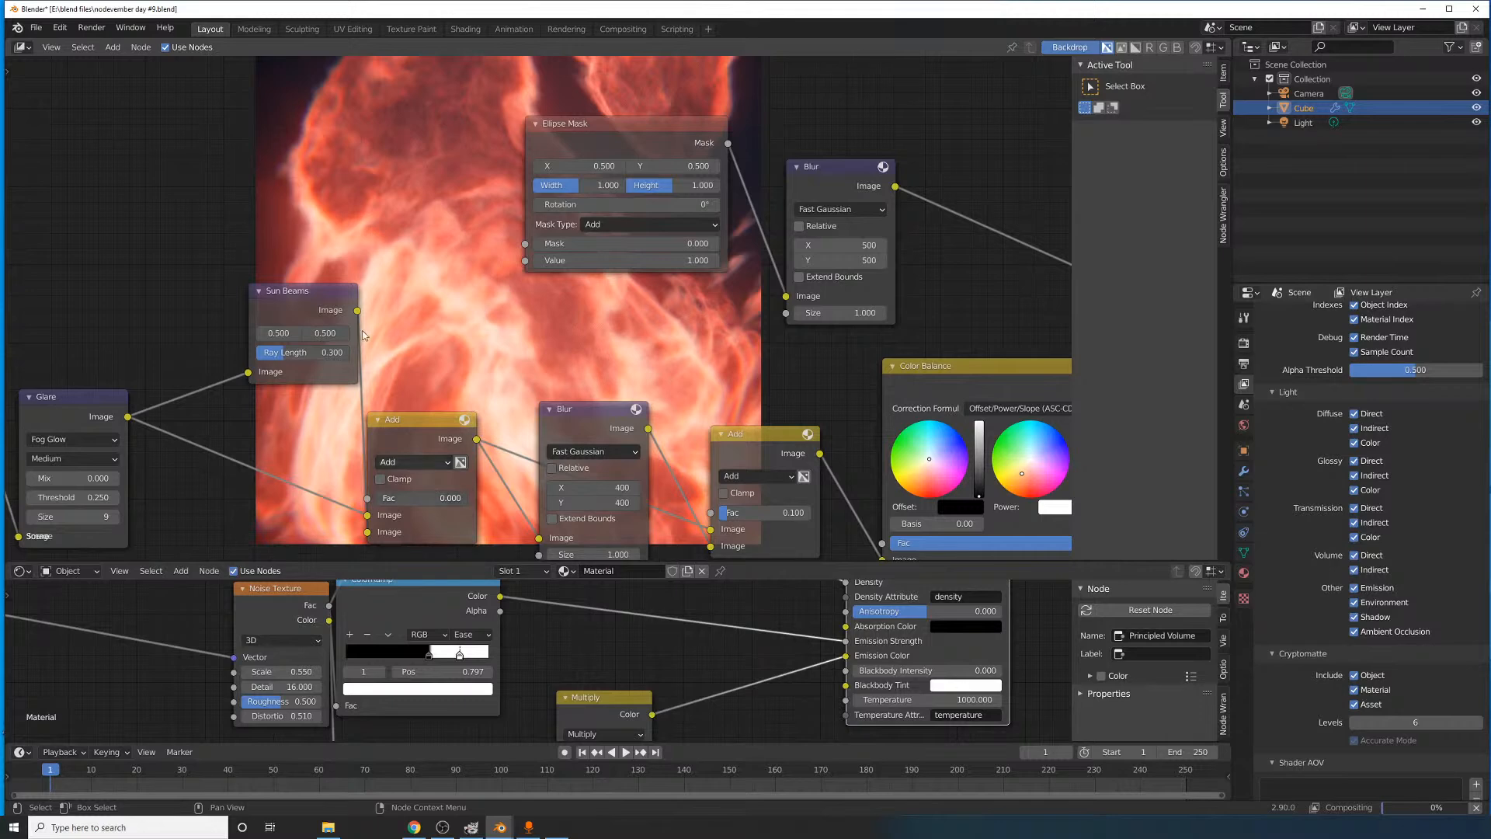
middle_click_drag(349, 297, 573, 258)
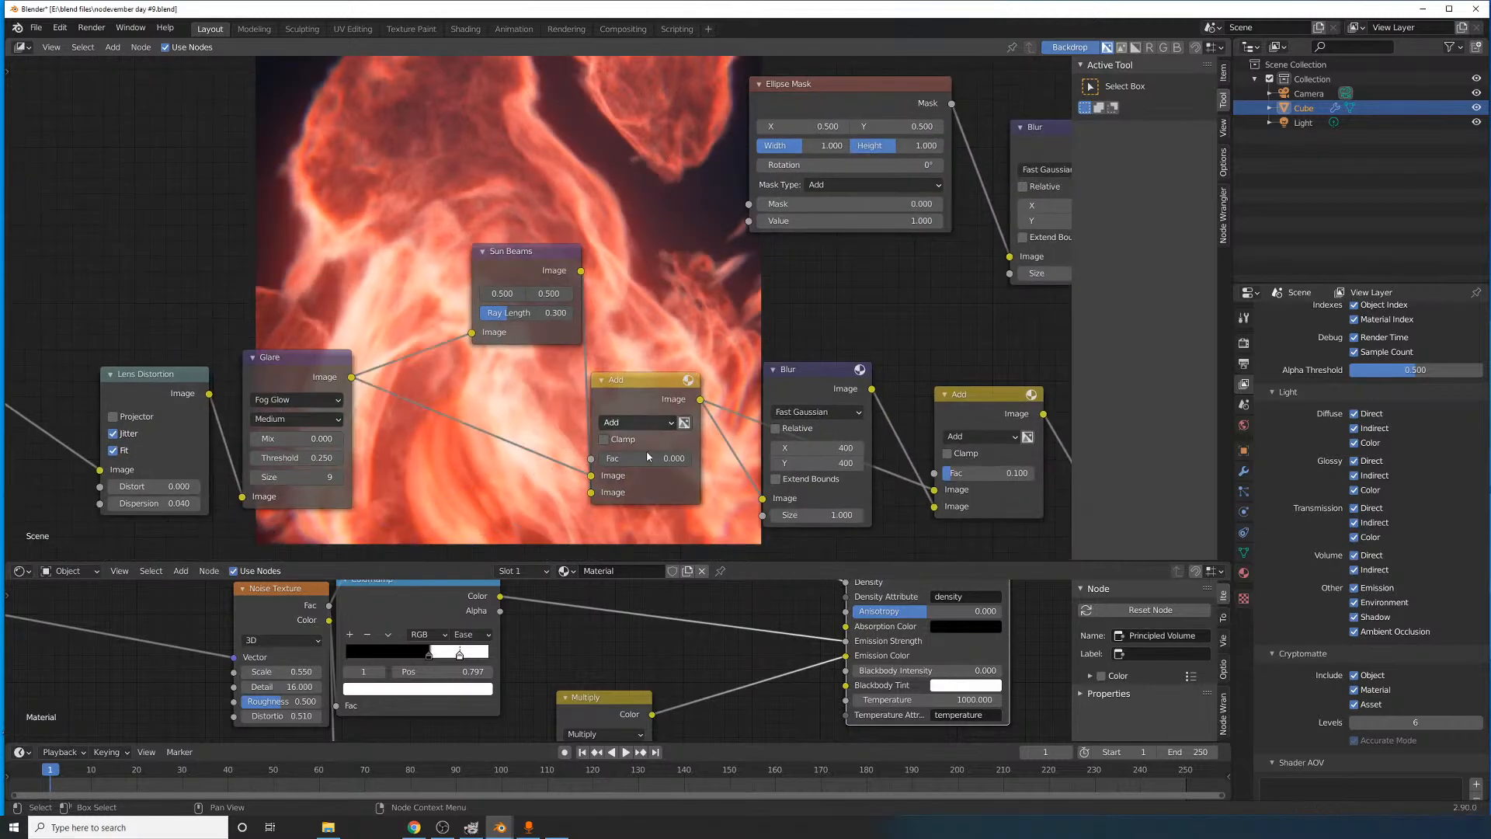
left_click(648, 460)
type(".15")
key("Return")
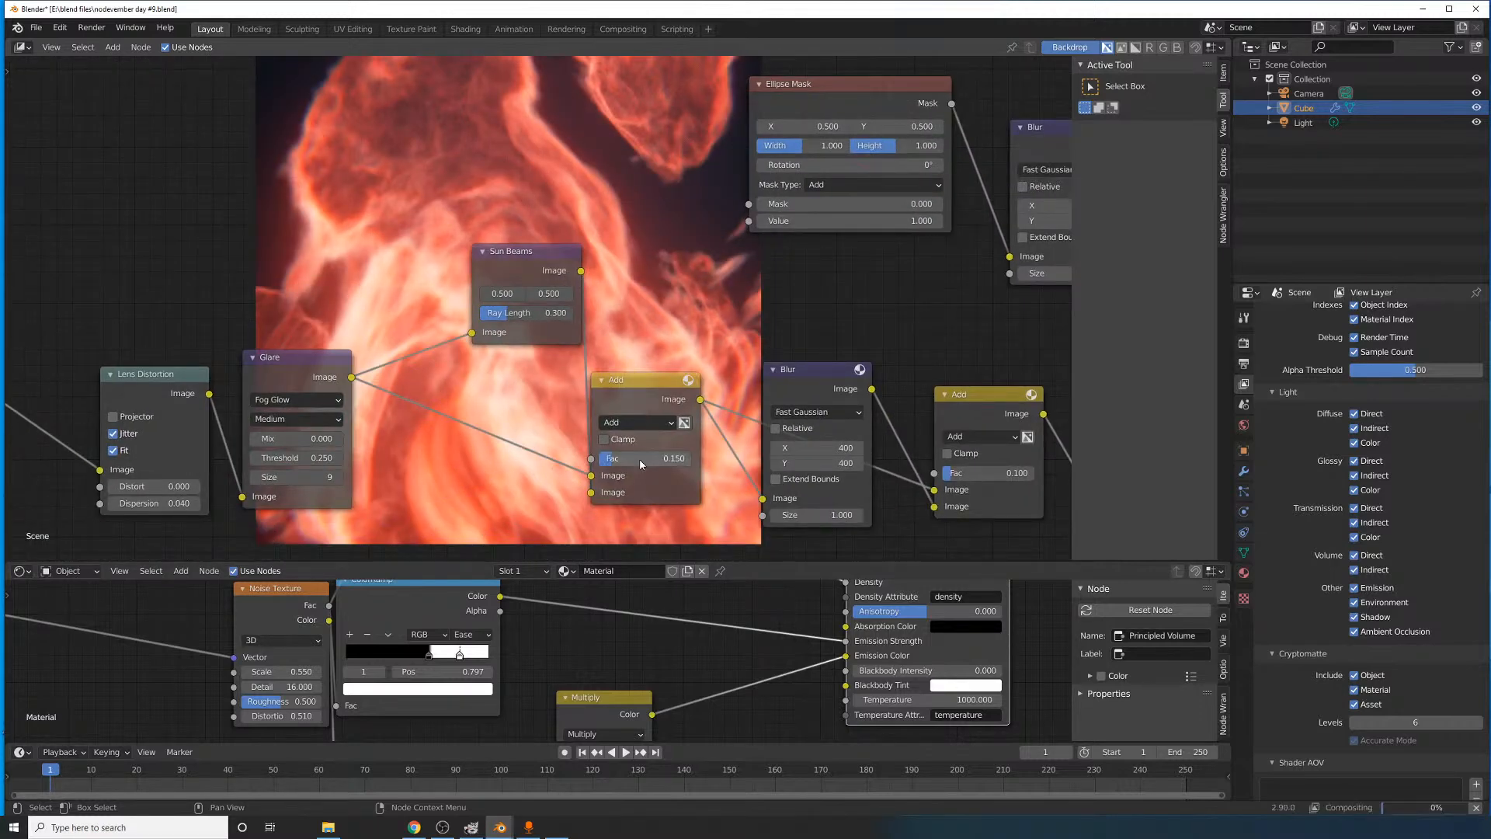
- Try factors of 0 and 0.5 on the Add node before Color Balance and compare the blurred glow
middle_click_drag(466, 259, 437, 254)
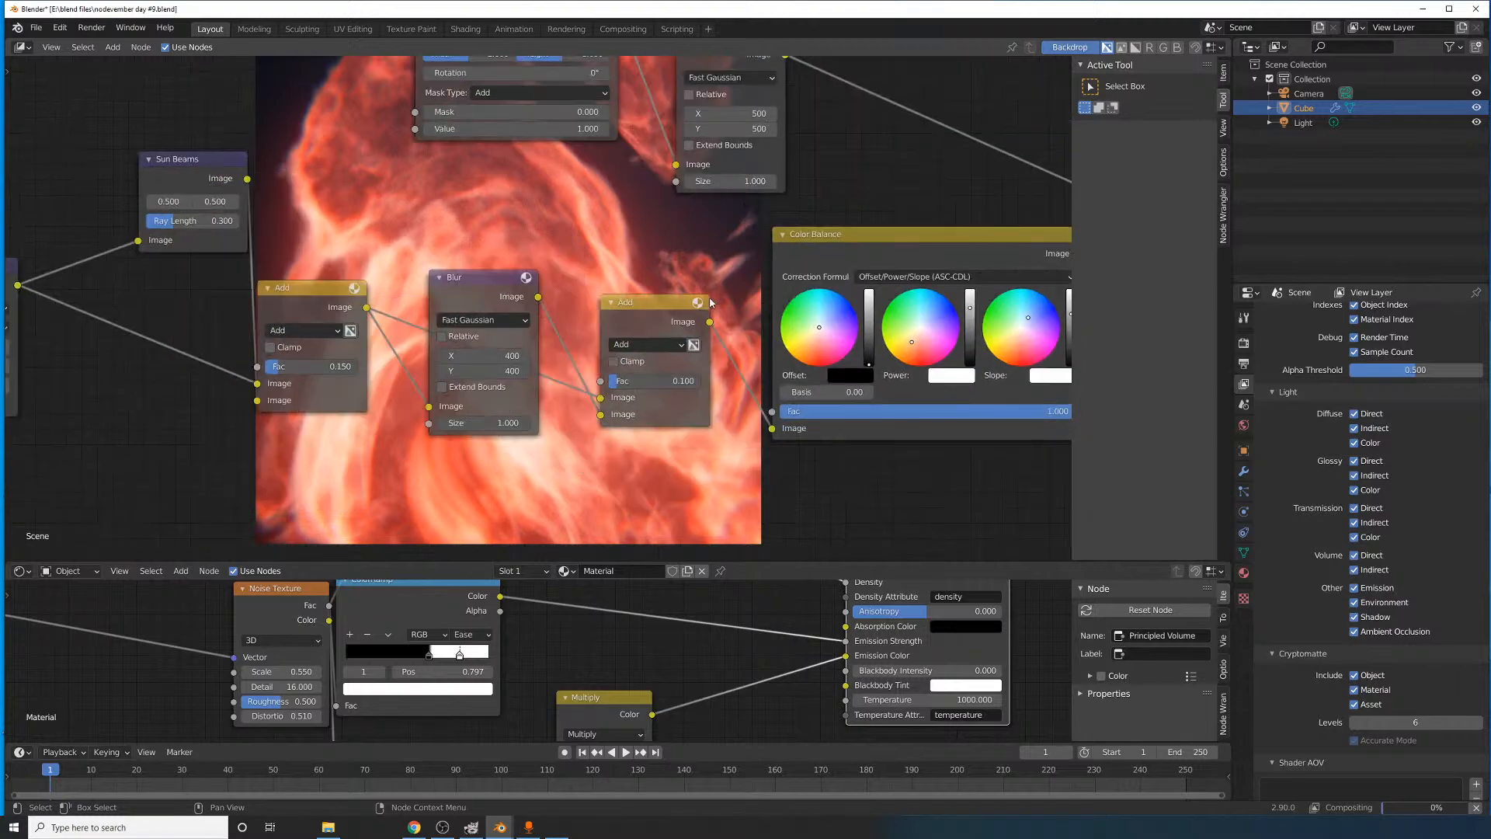
middle_click_drag(590, 179, 774, 269)
left_click_drag(654, 422, 622, 421)
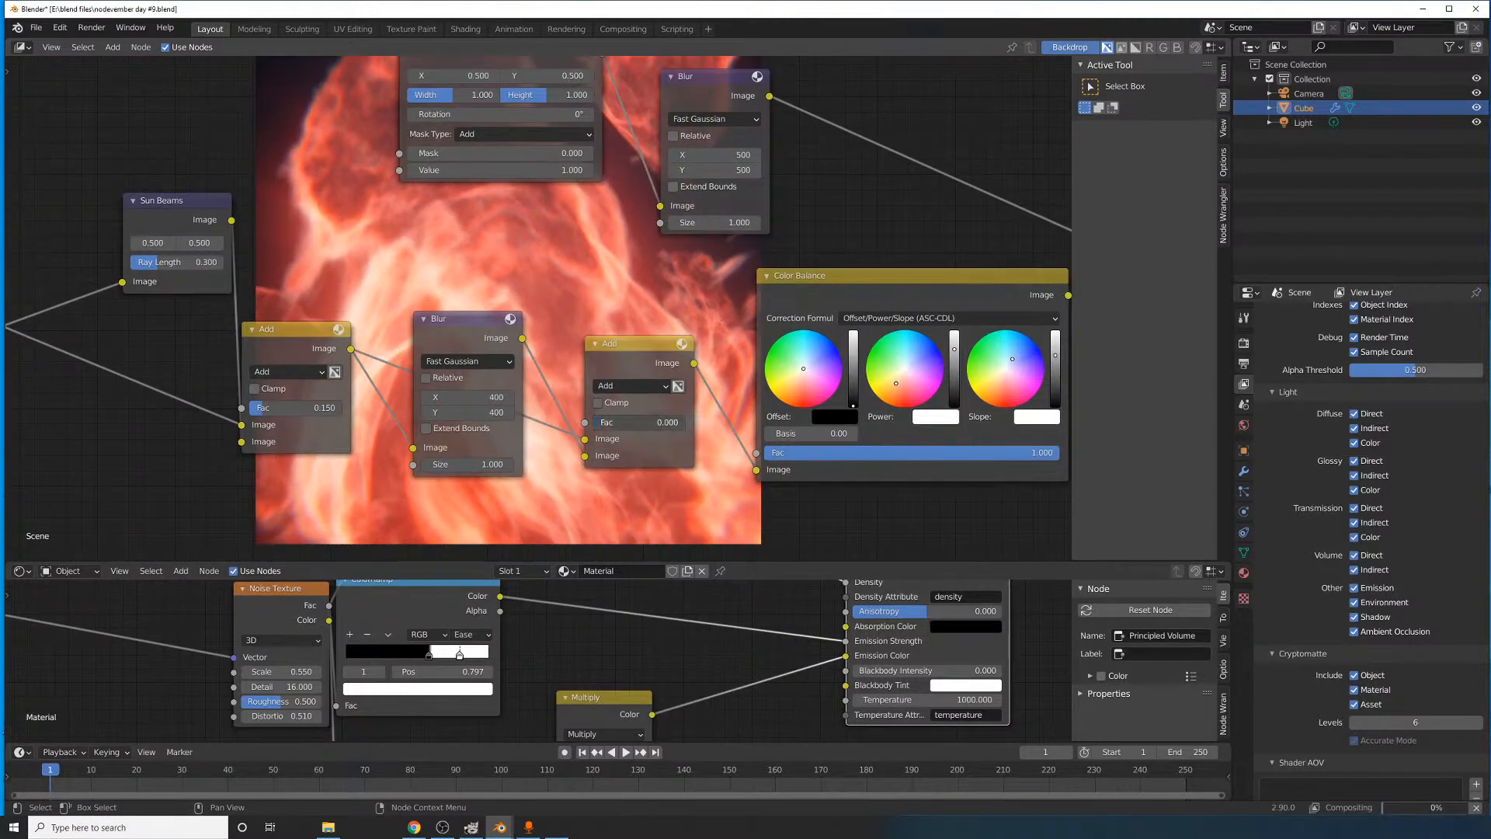
middle_click_drag(562, 323, 830, 336)
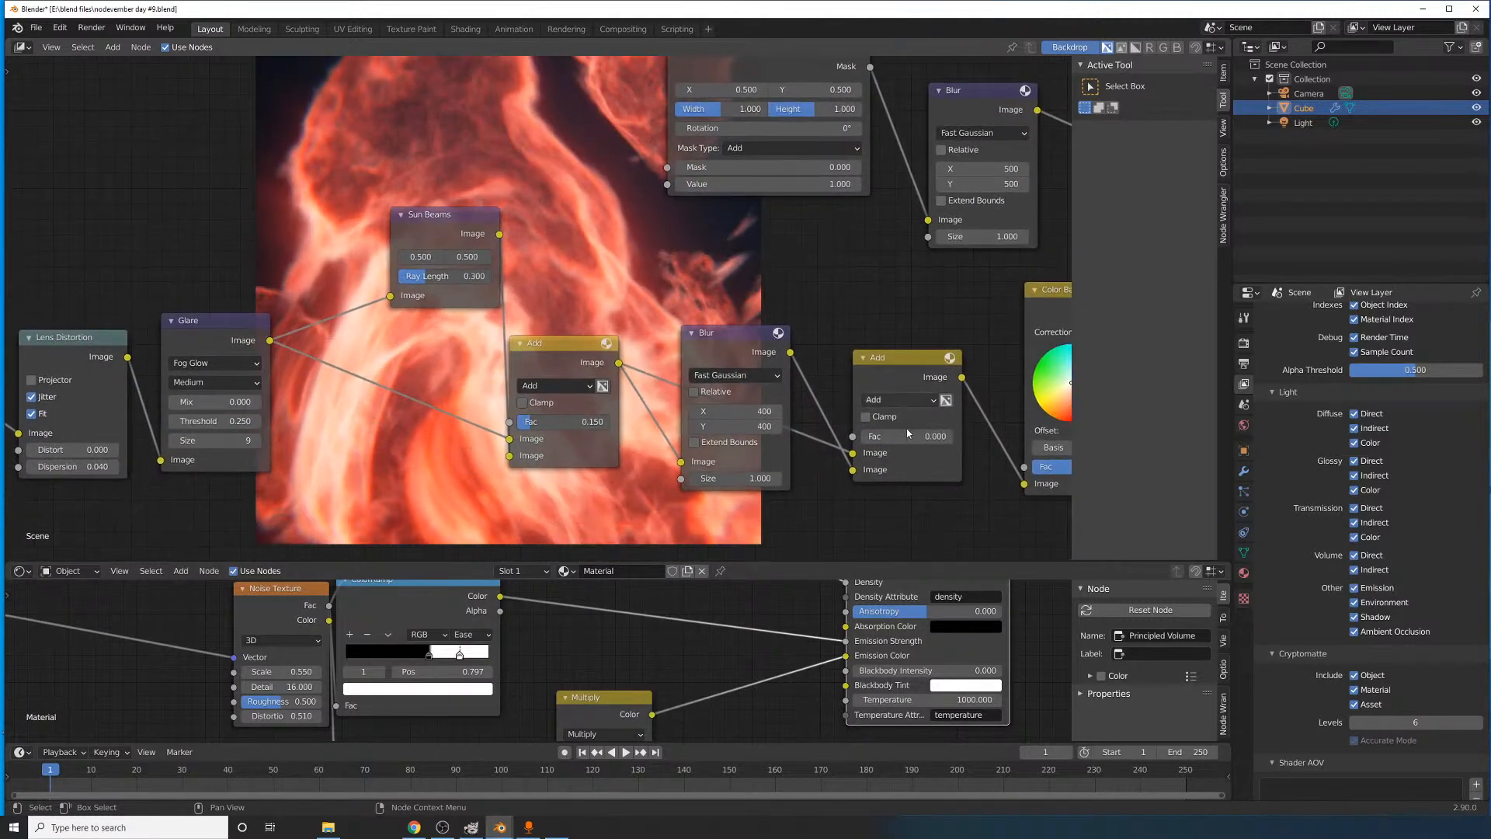
double_click(892, 435)
type("0.5")
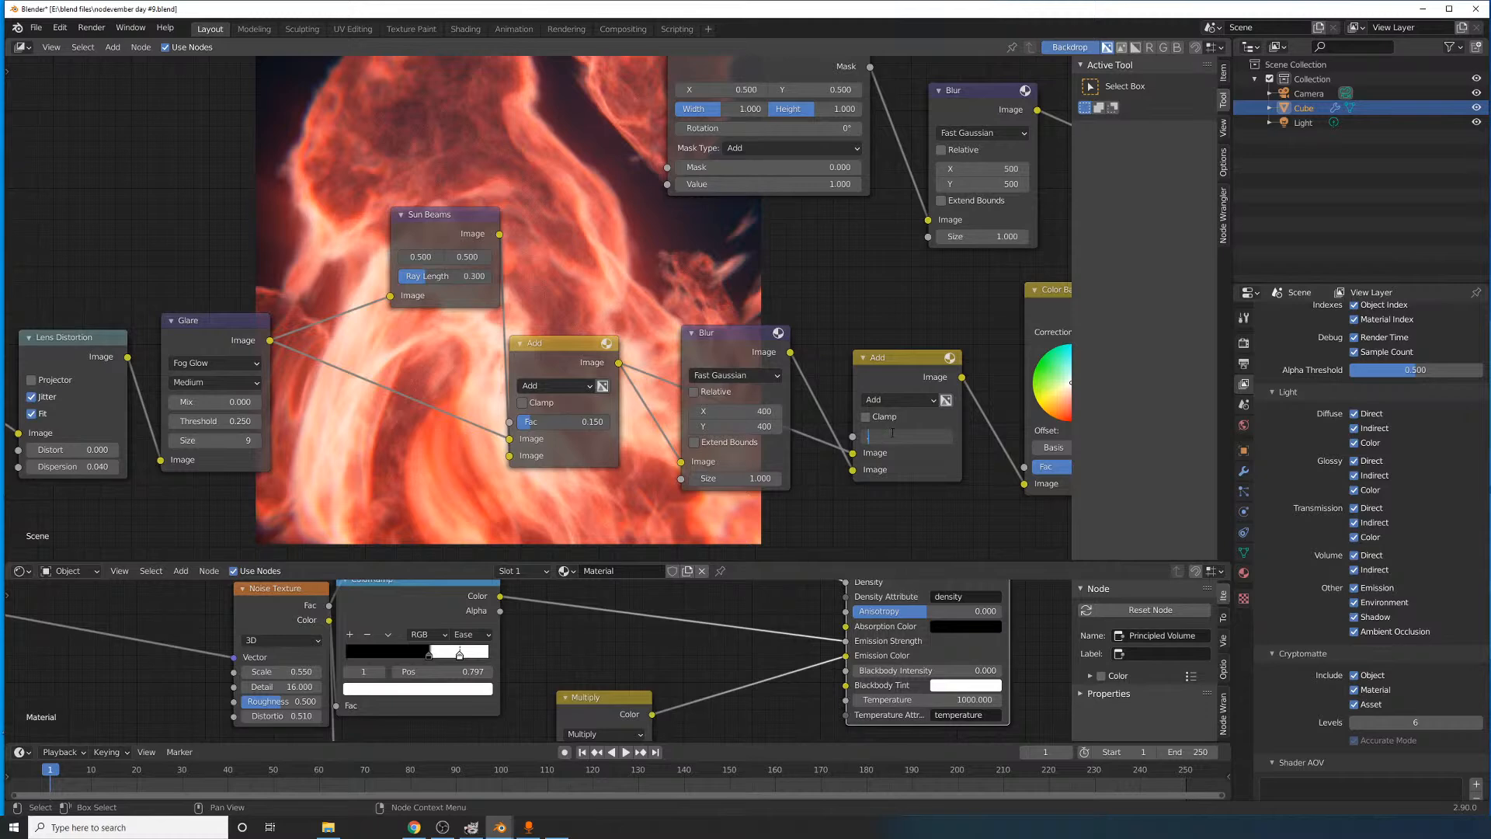
key("Return")
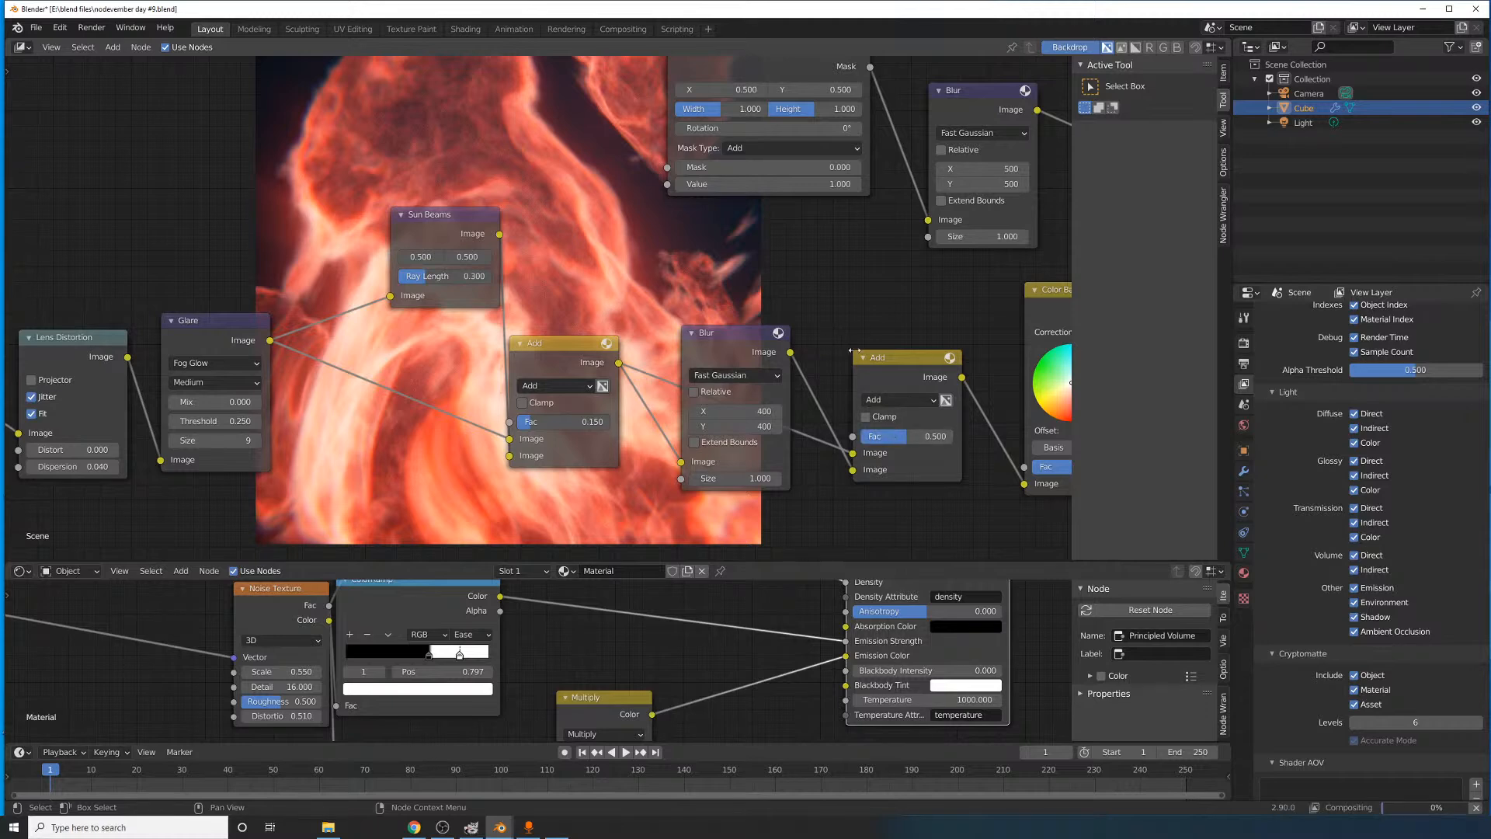
- Set the factor of the Add node before Color Balance to 0.05
double_click(909, 438)
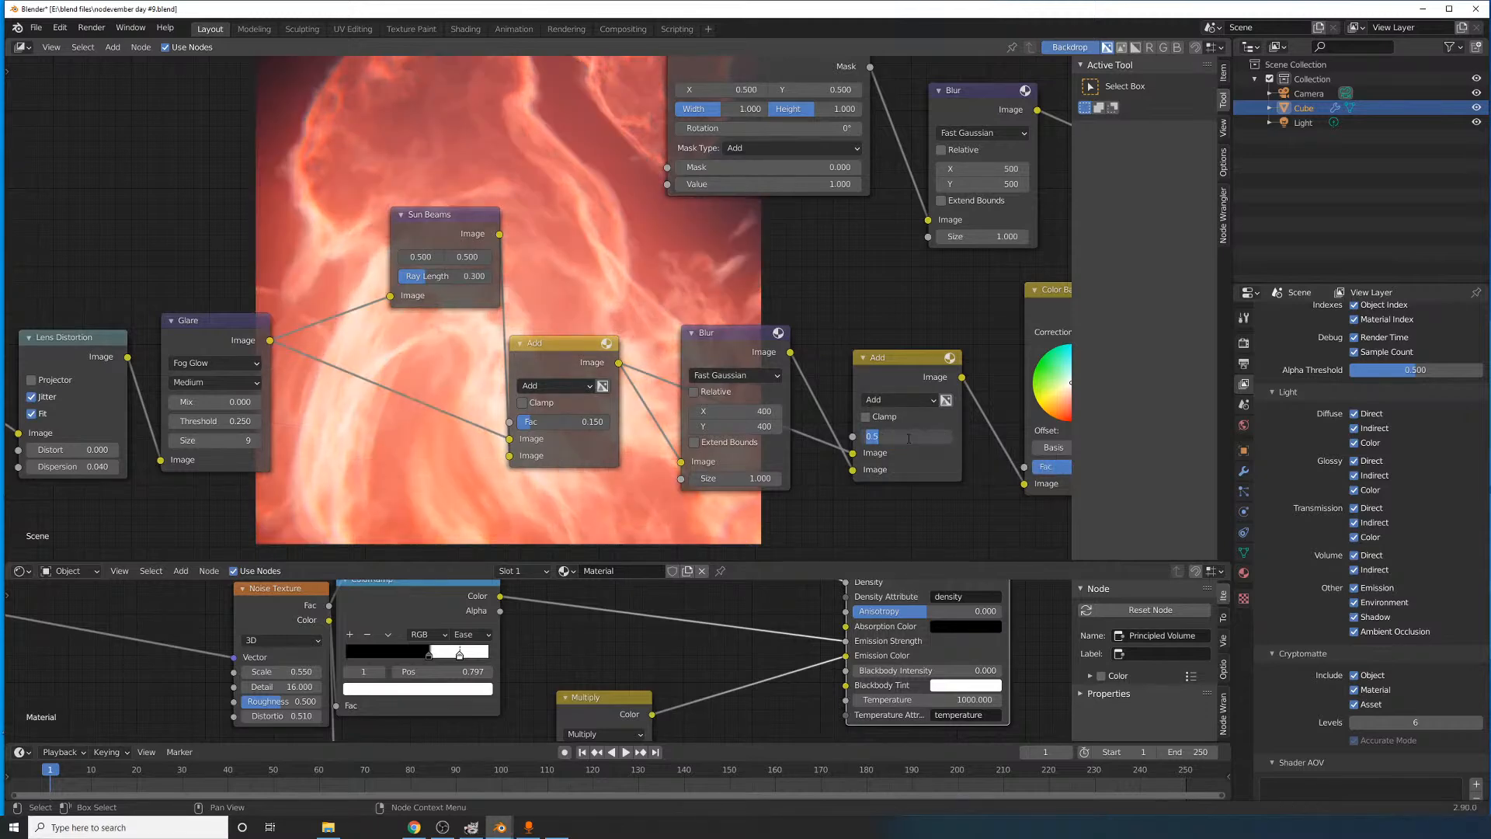
type("0.05")
key("Return")
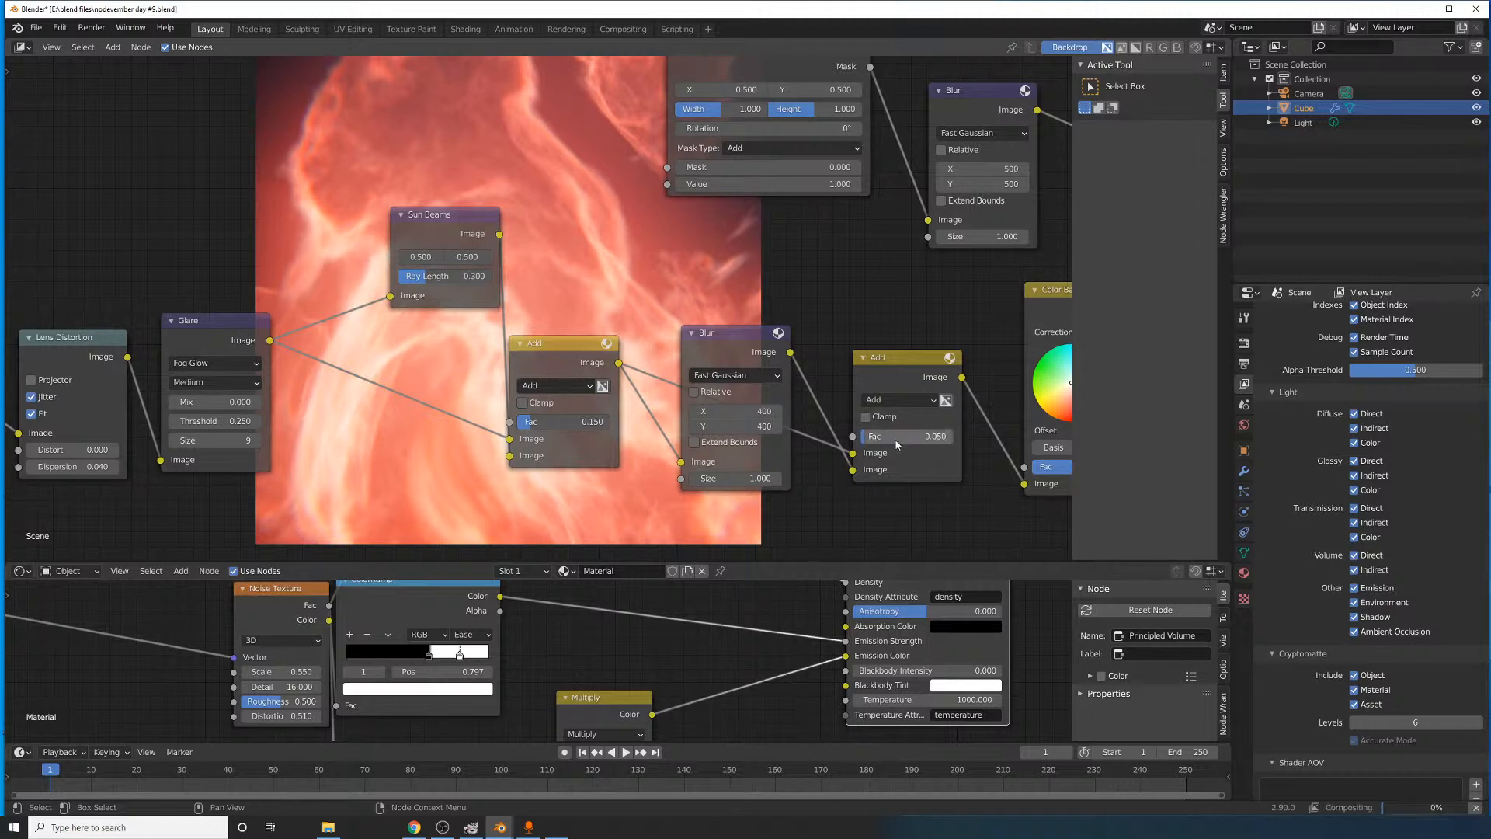
- Set the factor of the Add node that mixes in the Sun Beams to 0.2
middle_click_drag(809, 254, 744, 281)
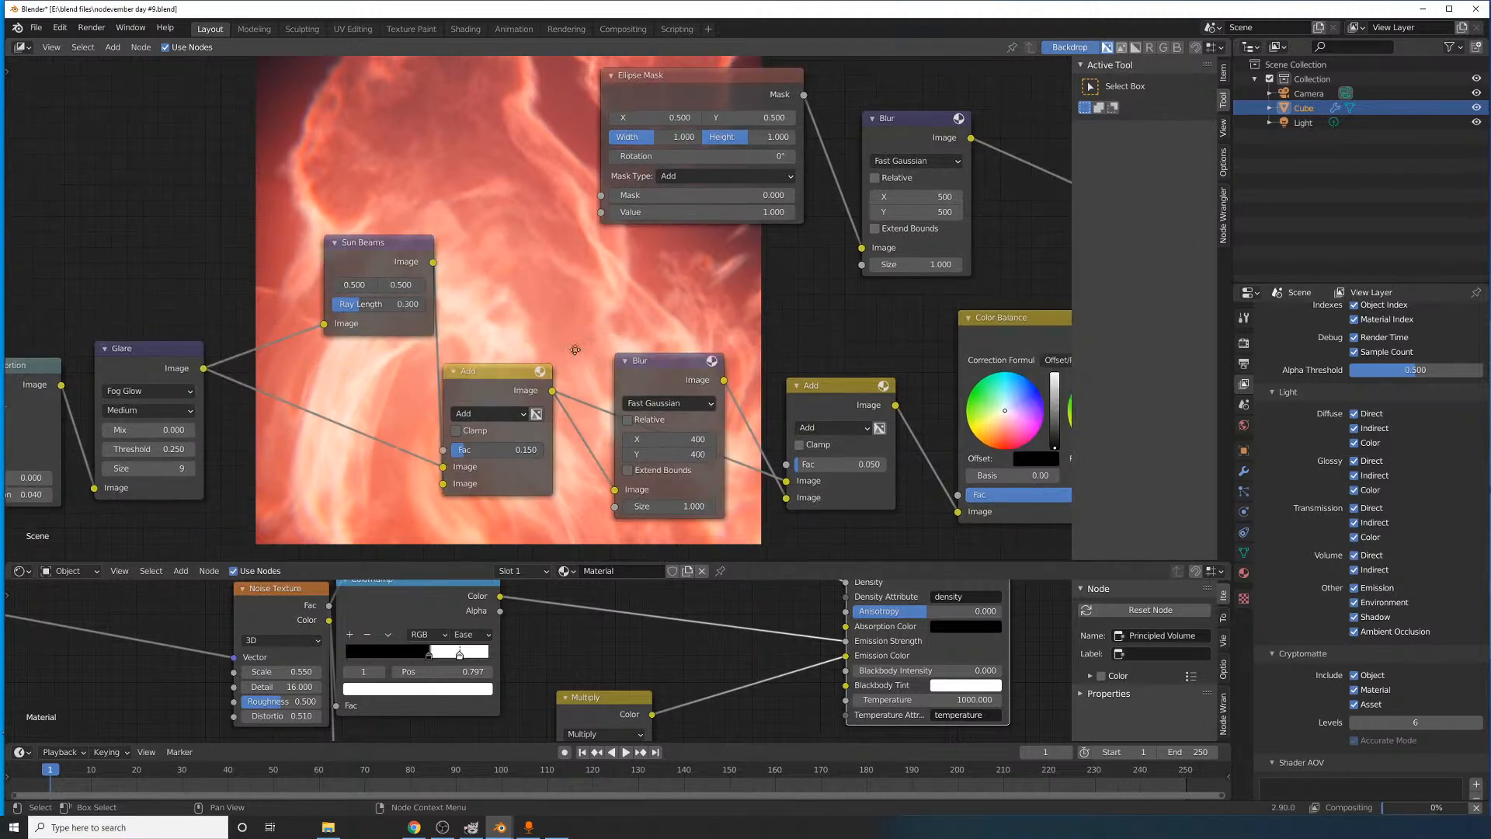
double_click(561, 425)
type("0.2")
key("Return")
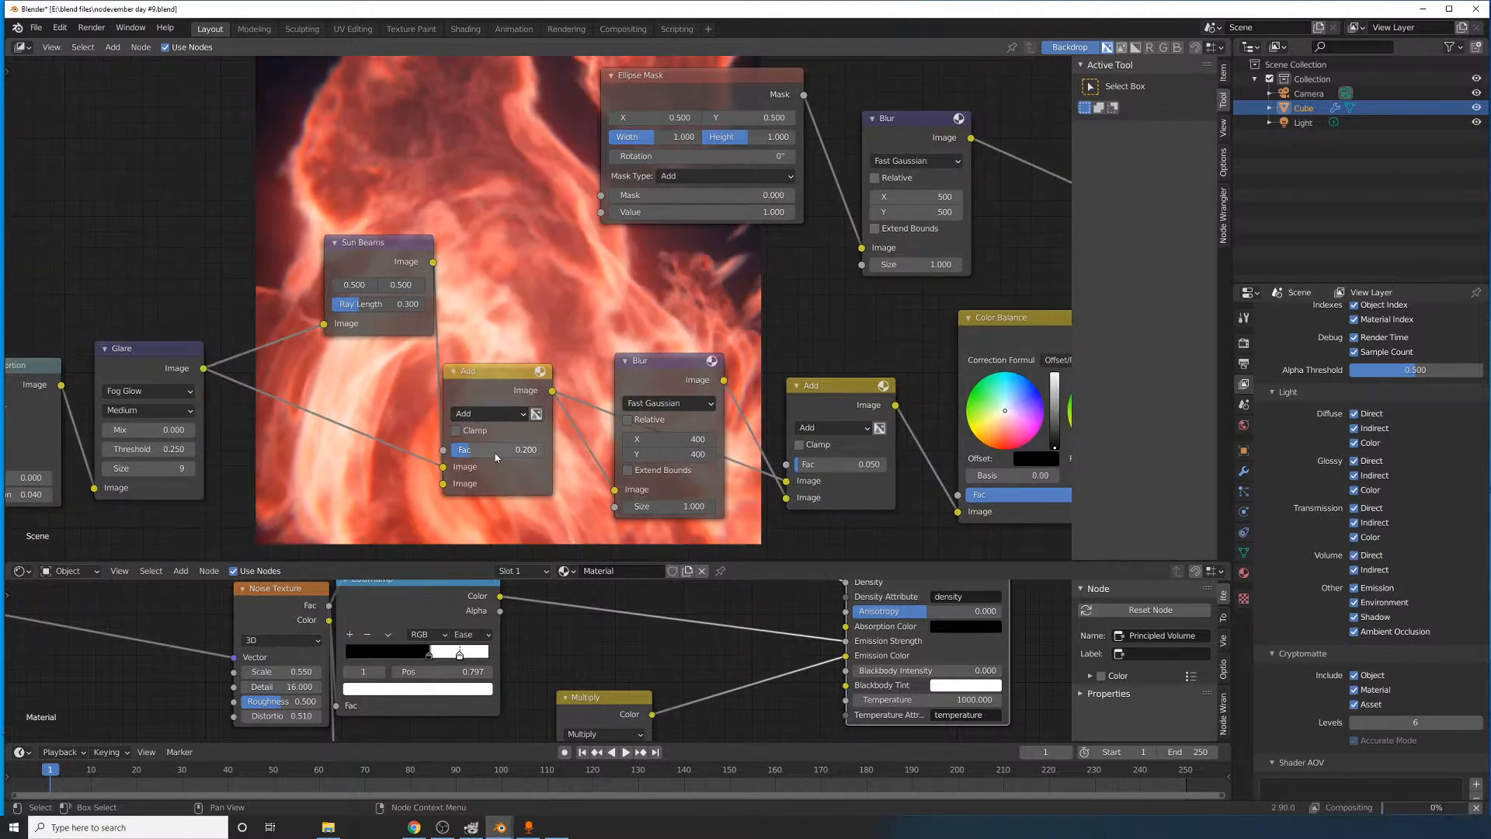
- Compare the unprocessed Render Layers image with the Color Balance output in the backdrop
middle_click_drag(742, 391, 299, 410)
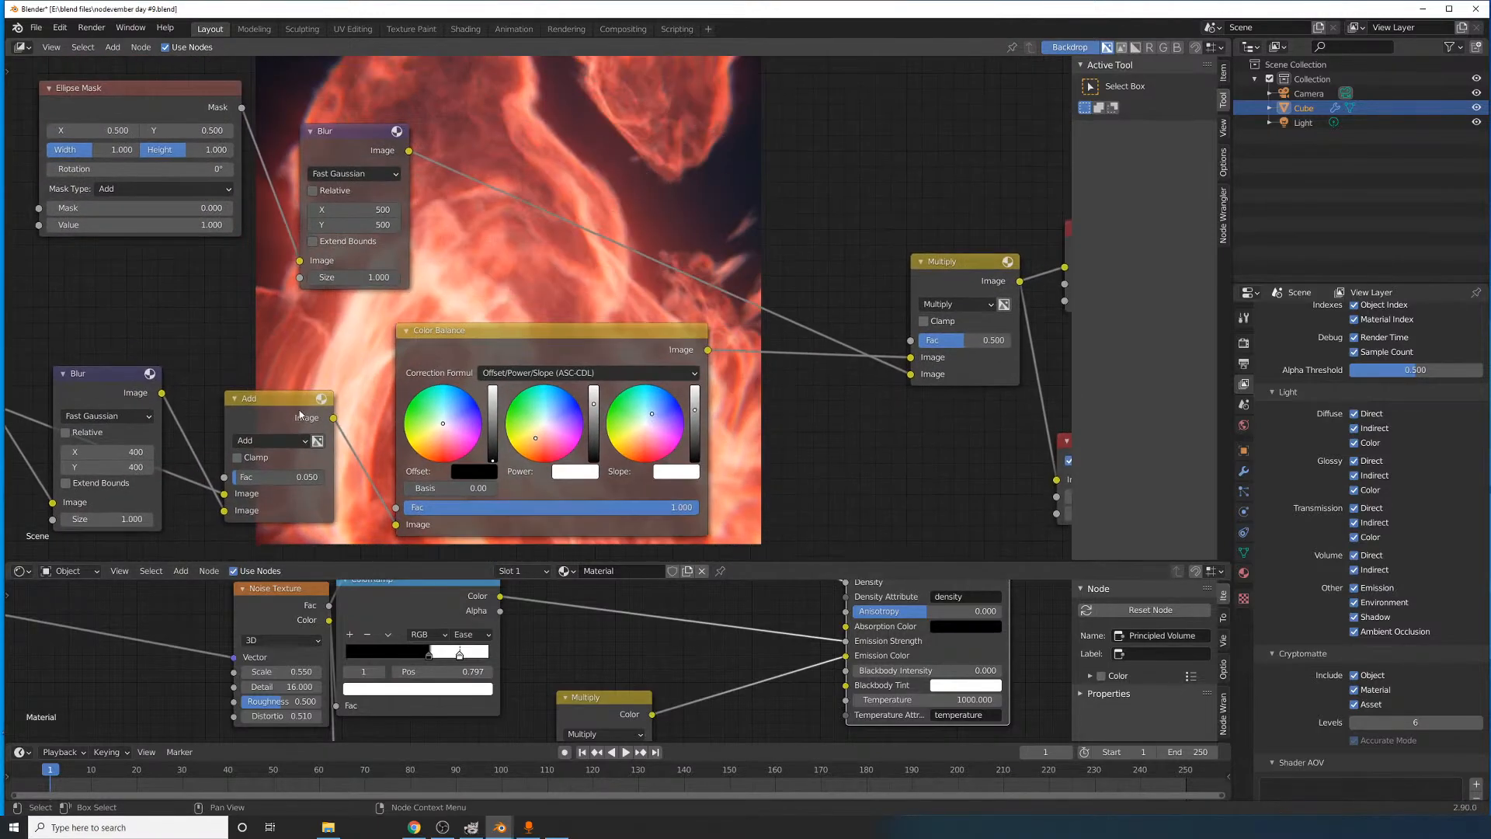
middle_click_drag(743, 382, 450, 482)
middle_click_drag(359, 399, 1049, 319)
scroll(392, 373, "down", 1)
scroll(392, 374, "down", 4)
middle_click_drag(393, 374, 823, 355)
left_click(186, 334, "ctrl+shift")
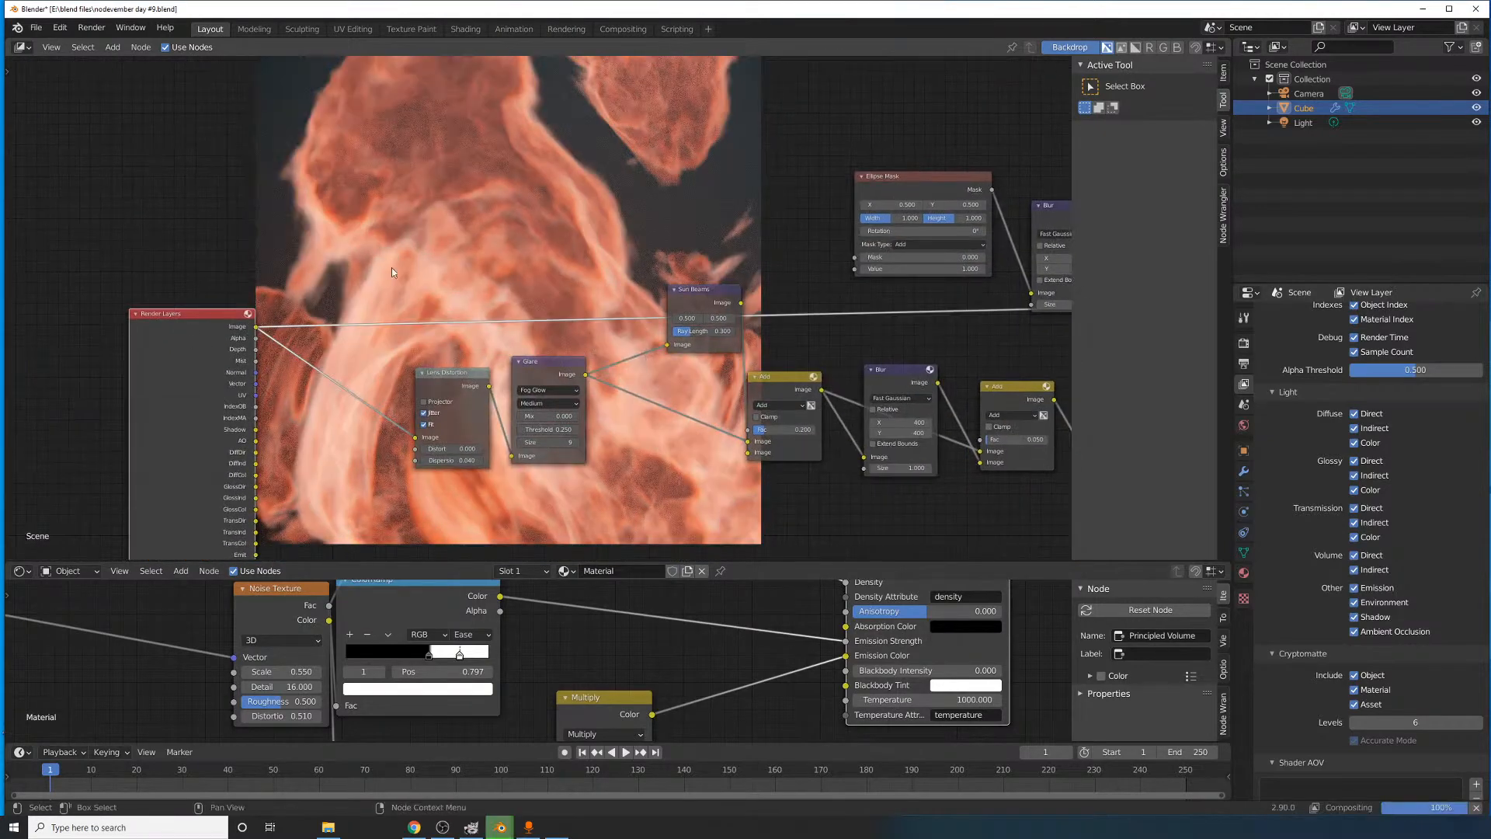
middle_click_drag(316, 322, 841, 317)
left_click(672, 340, "ctrl+shift")
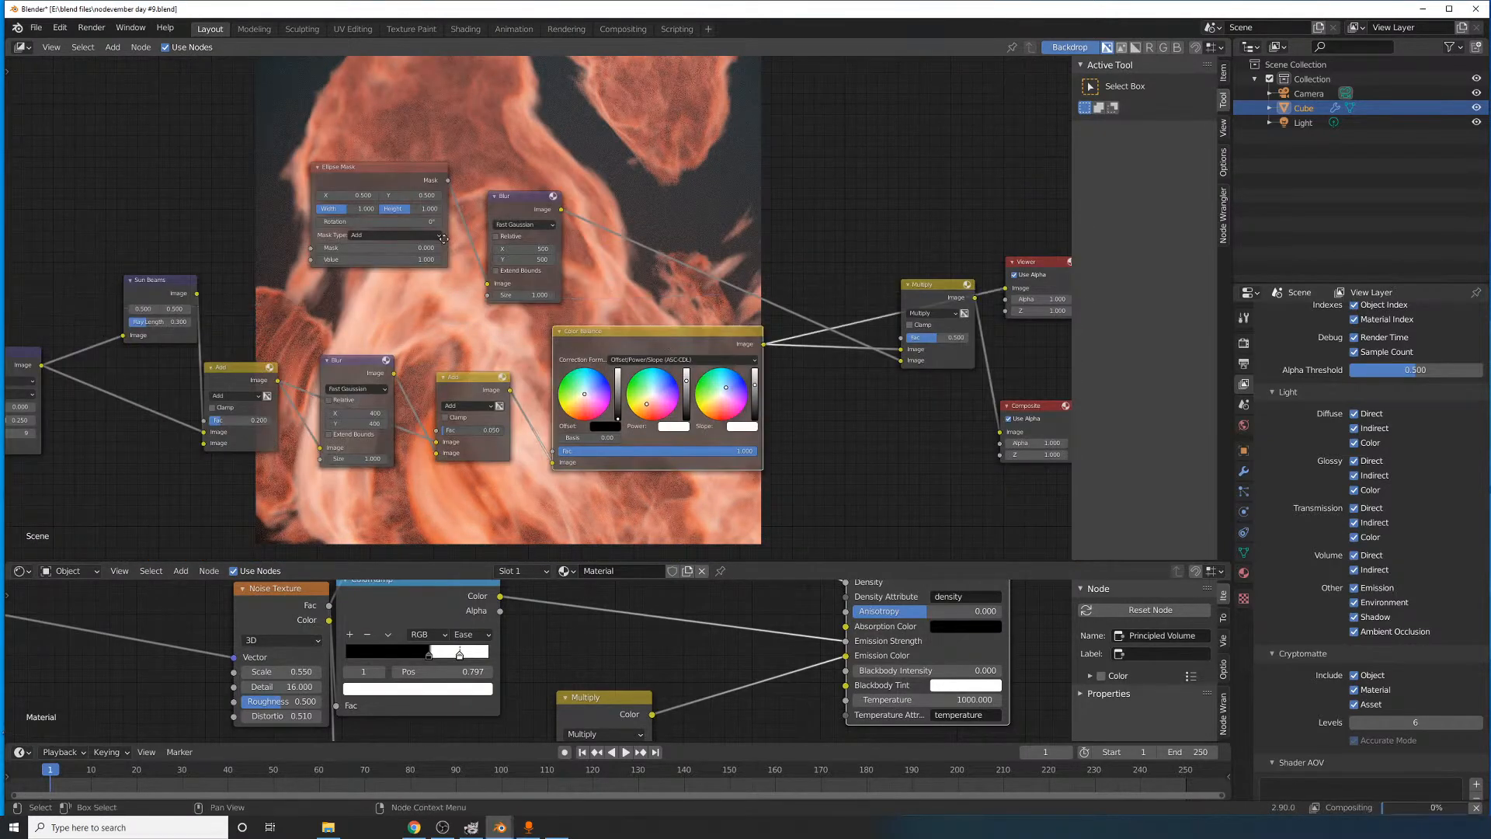
middle_click_drag(393, 224, 844, 448)
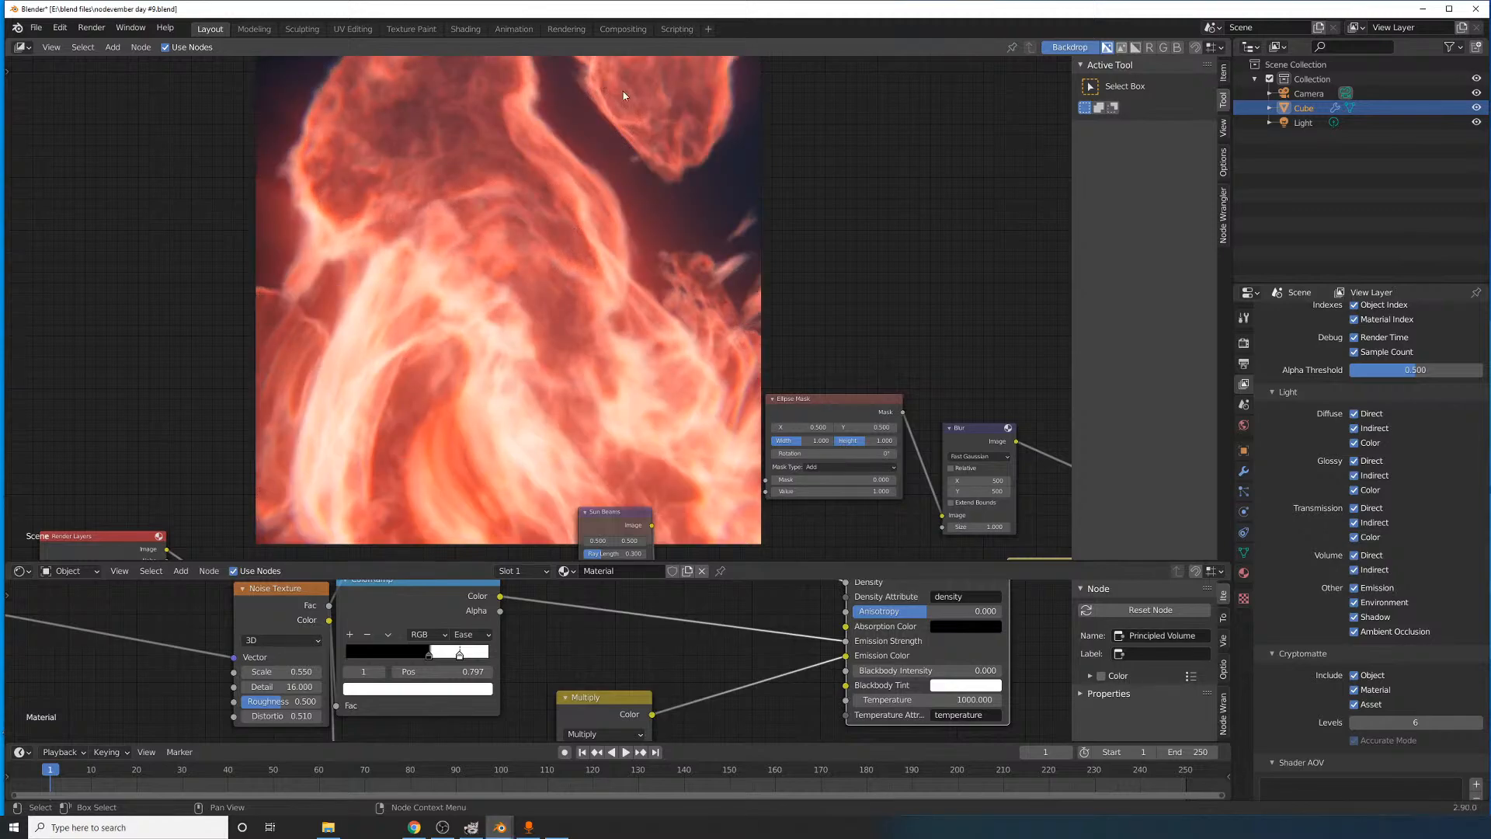
- Insert a Denoise node between the Render Layers and Lens Distortion nodes
middle_click_drag(624, 95, 746, 322)
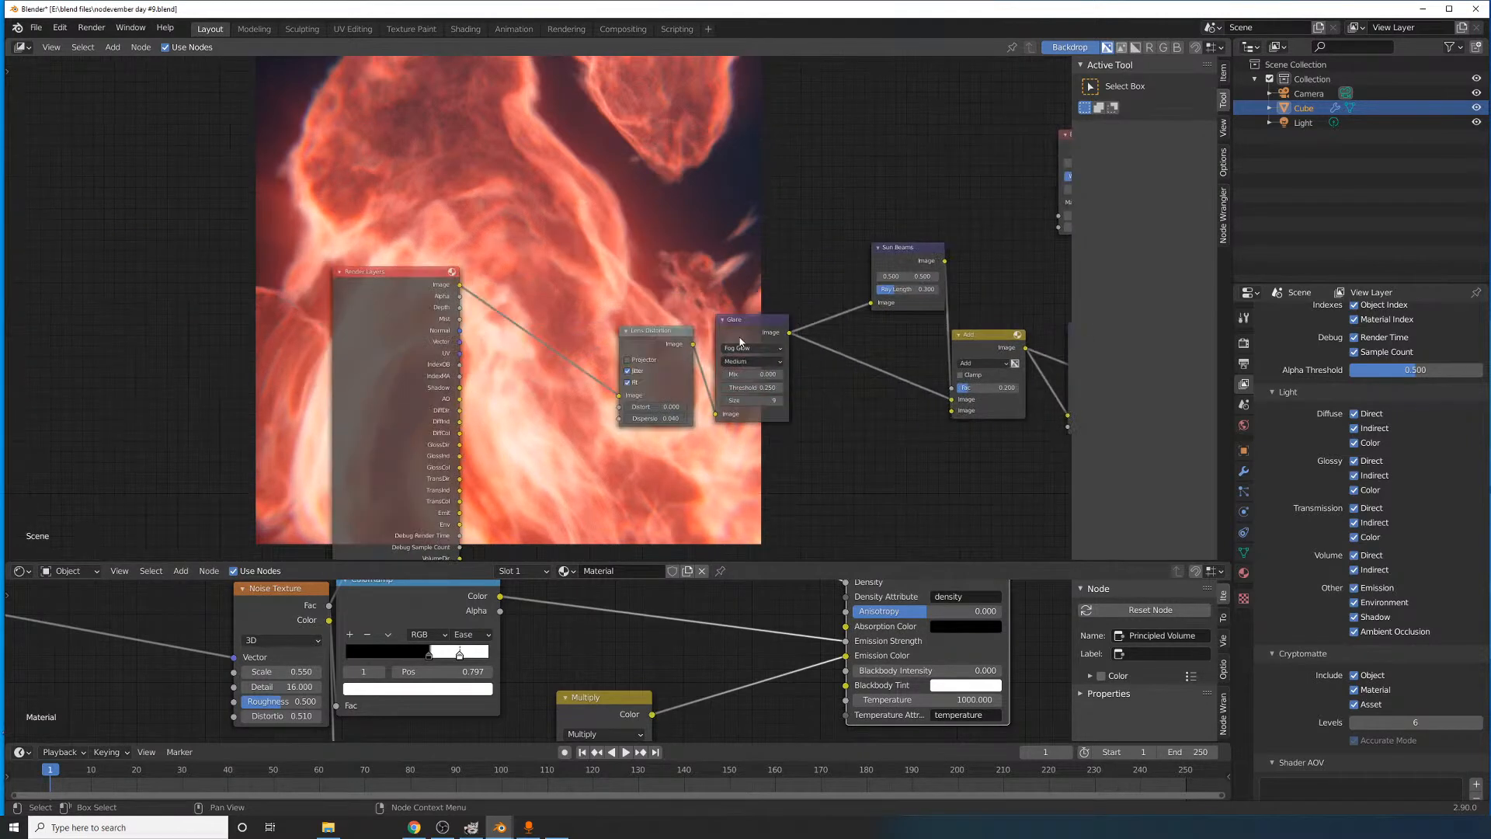
left_click(113, 48)
left_click(132, 64)
type("de")
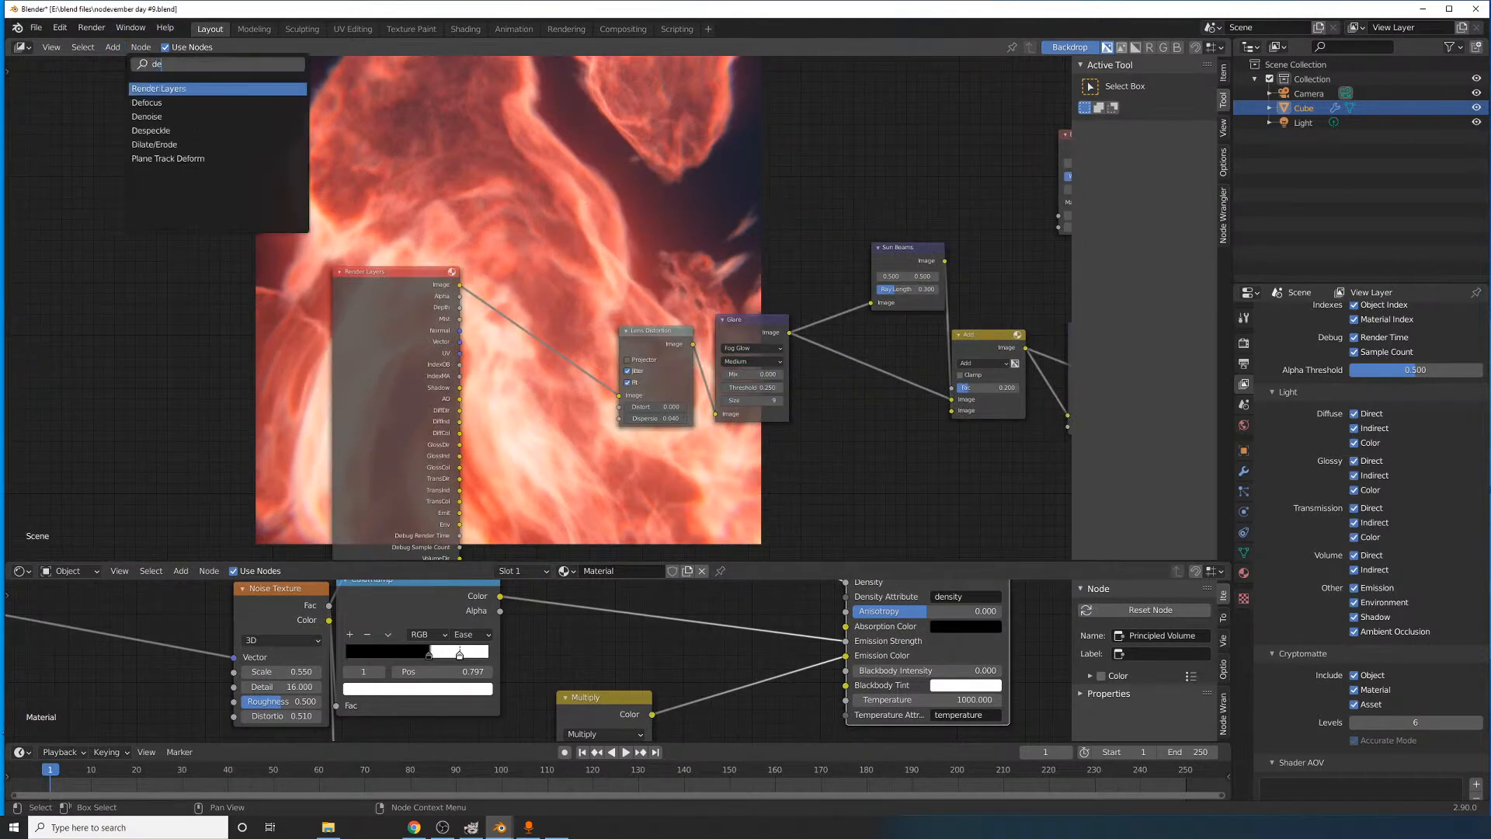
type("noi")
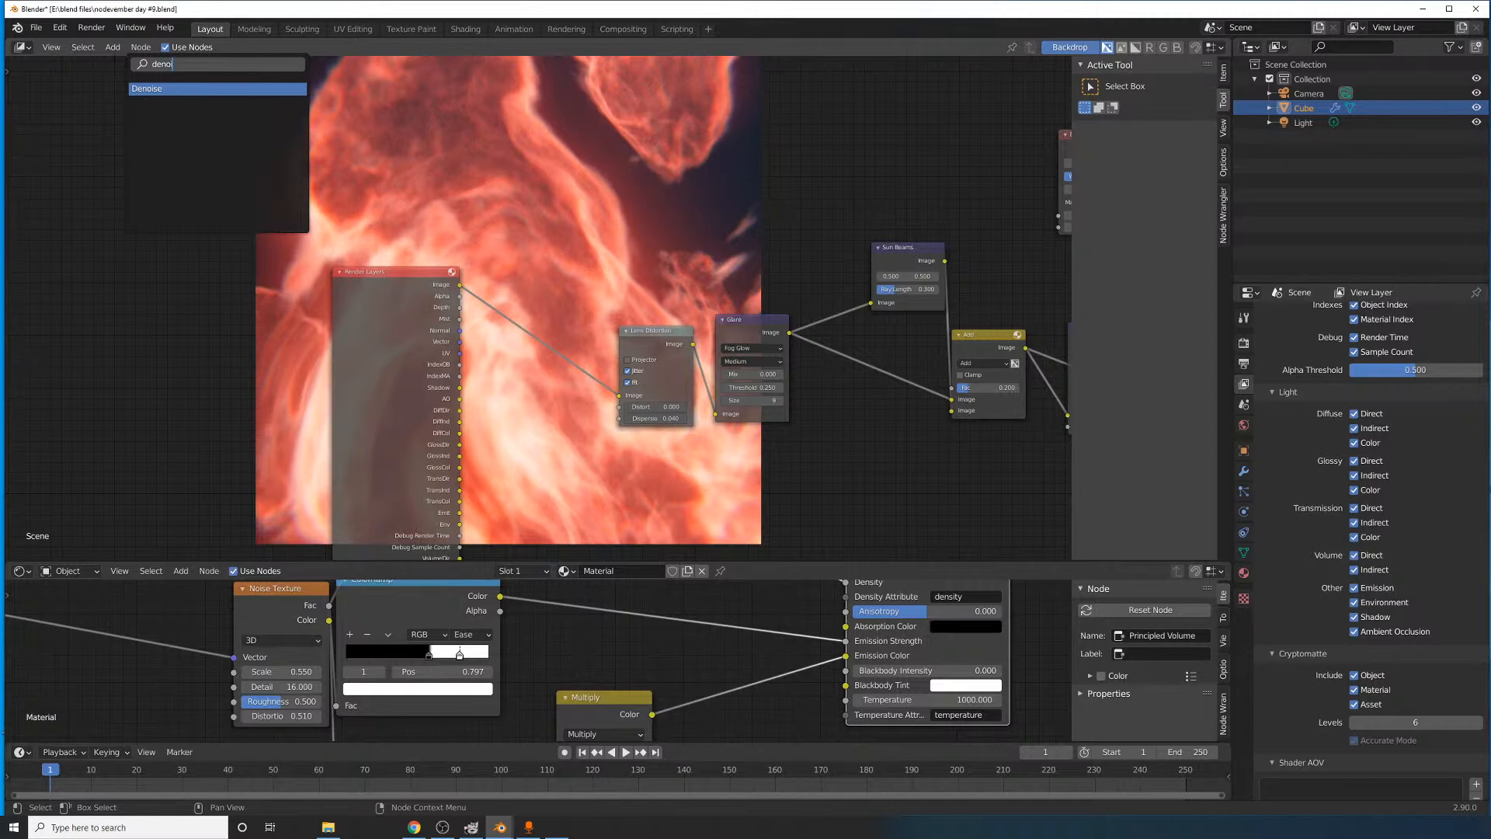
key("Return")
left_click(567, 255)
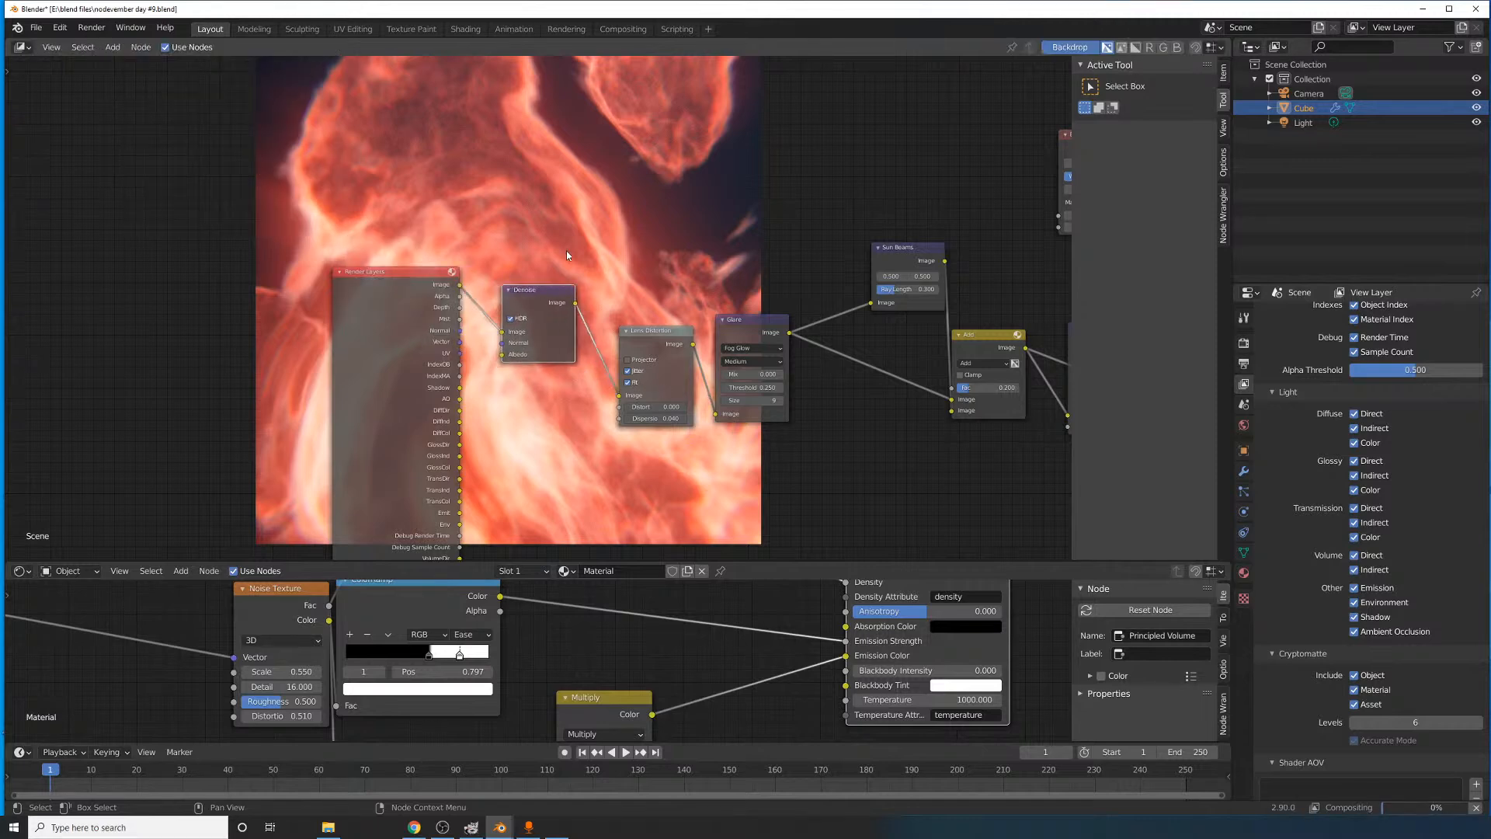
- Connect the Render Layers Normal and DiffCol outputs to the Denoise node's Normal and Albedo inputs
scroll(548, 303, "up", 3)
left_click_drag(481, 364, 413, 347)
middle_click_drag(475, 435, 570, 199)
scroll(550, 312, "down", 5)
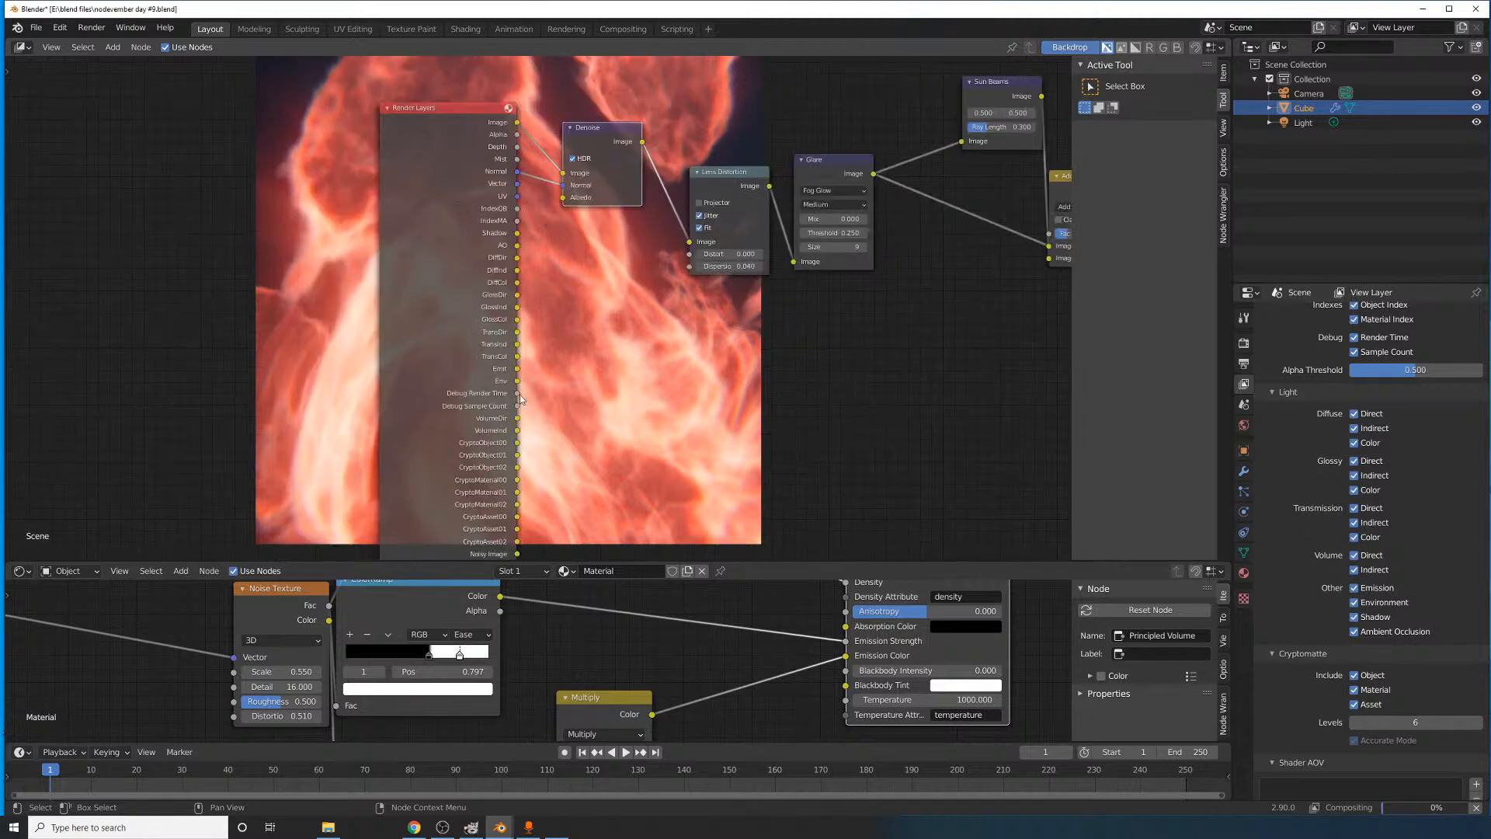
scroll(518, 494, "up", 2)
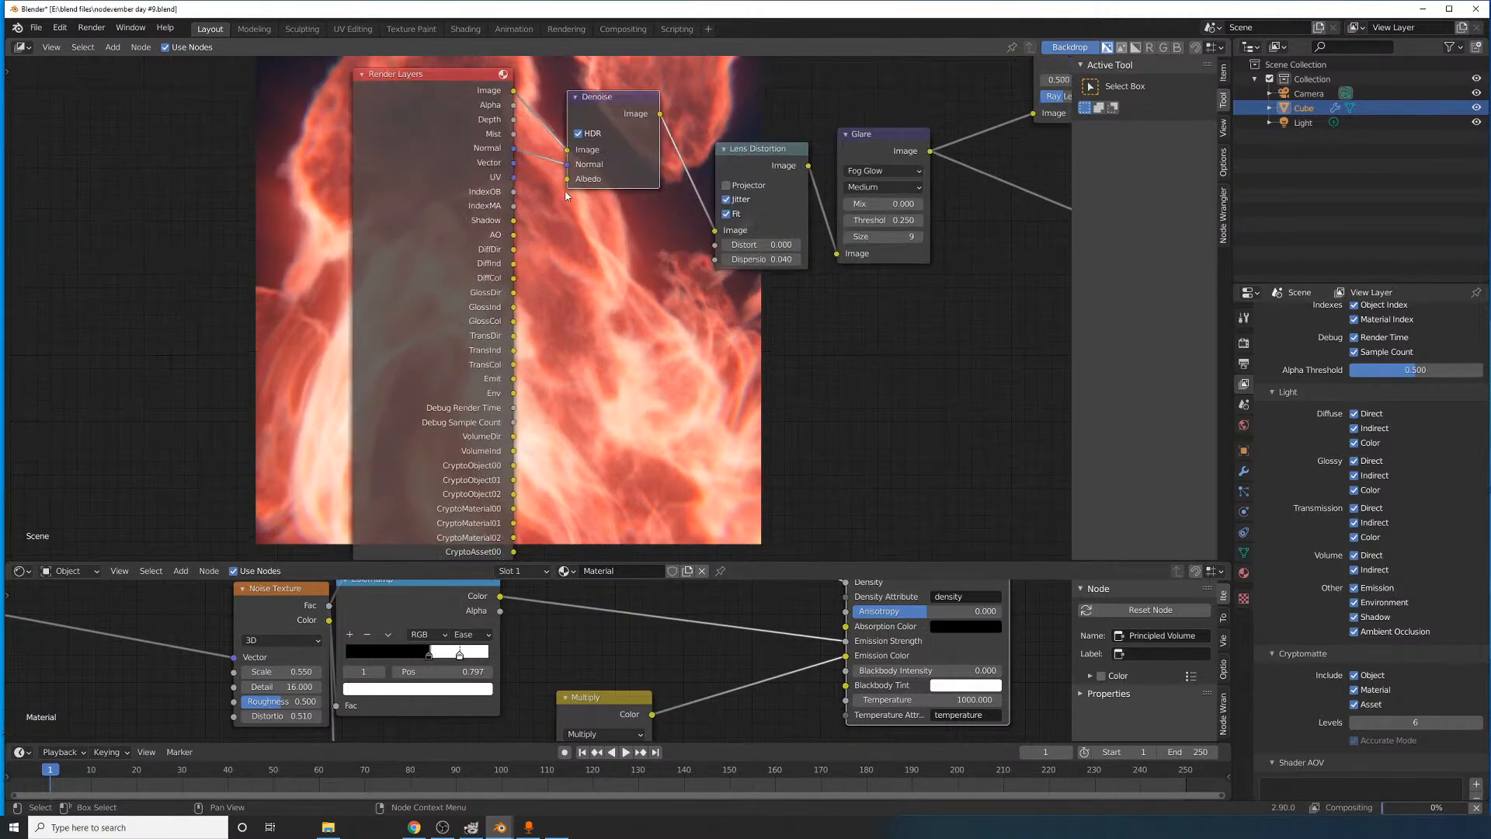
scroll(571, 148, "down", 2)
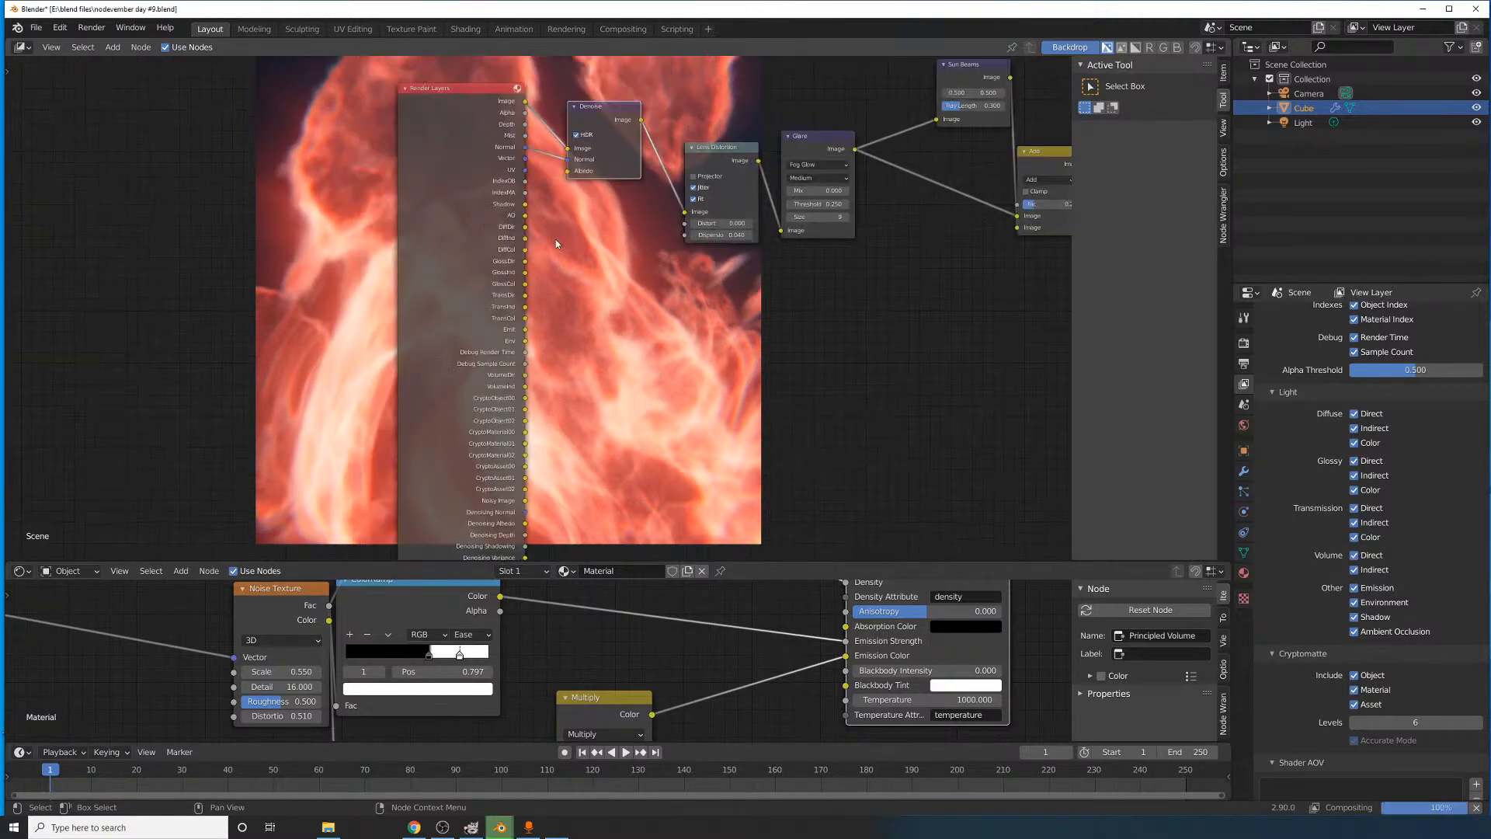
scroll(524, 295, "up", 2)
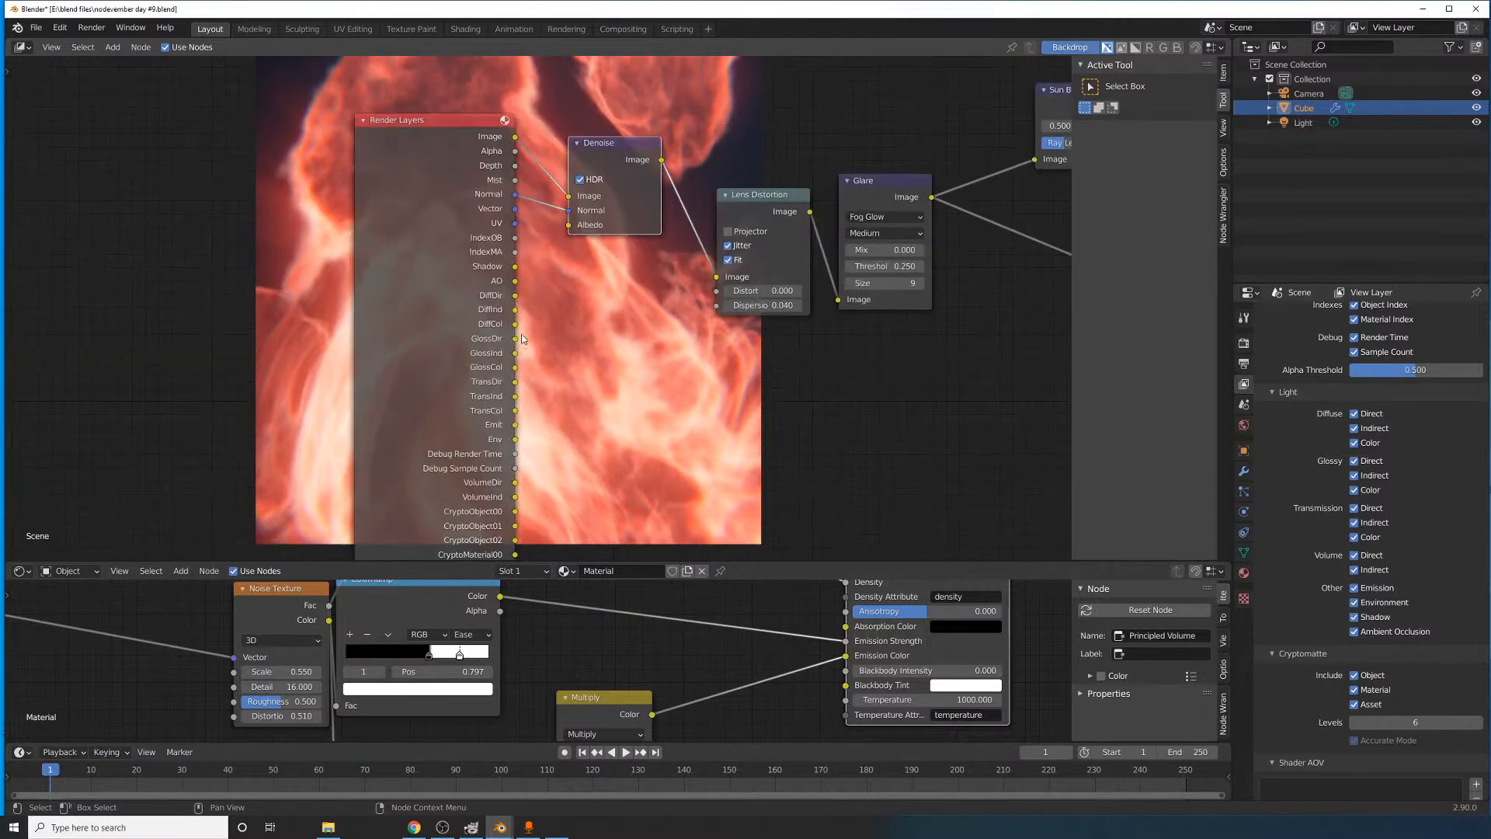
left_click_drag(515, 324, 583, 229)
middle_click_drag(602, 311, 580, 463)
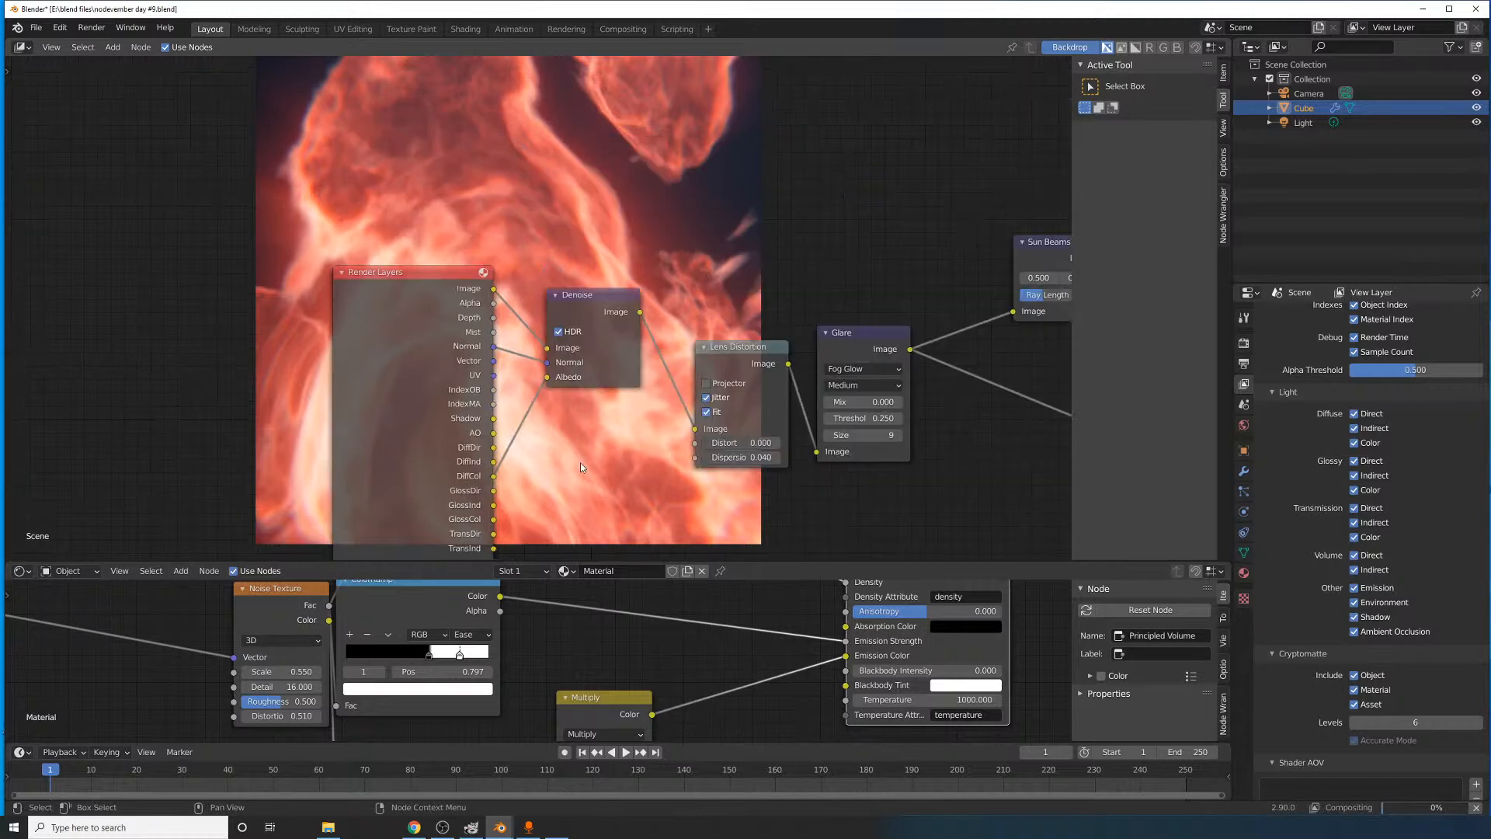
- Enlarge the backdrop and compare the image with the Denoise node muted and unmuted
key("alt+v")
key("alt+v")
key("alt+v")
key("alt+v")
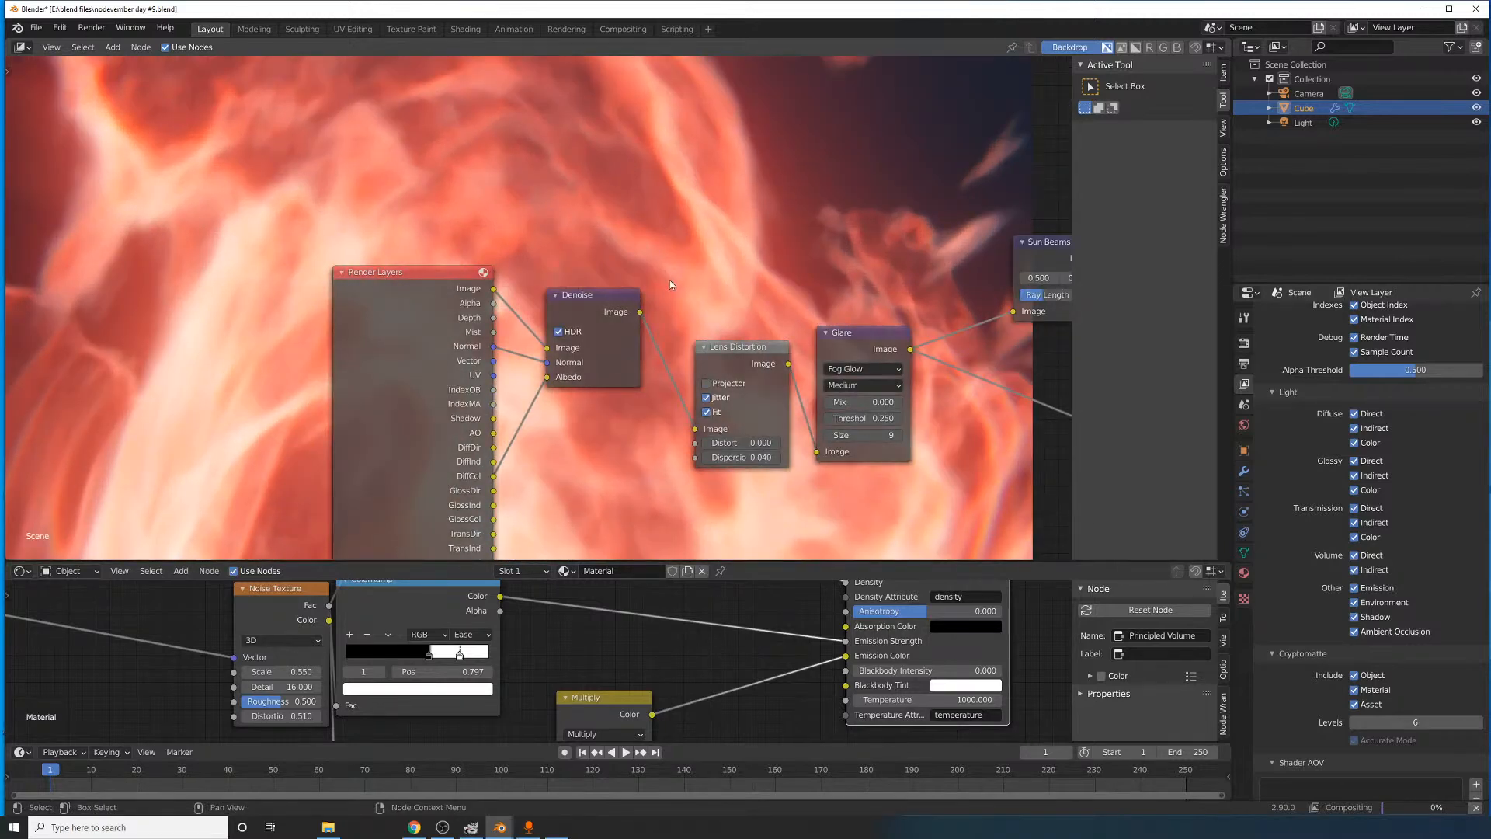
key("v")
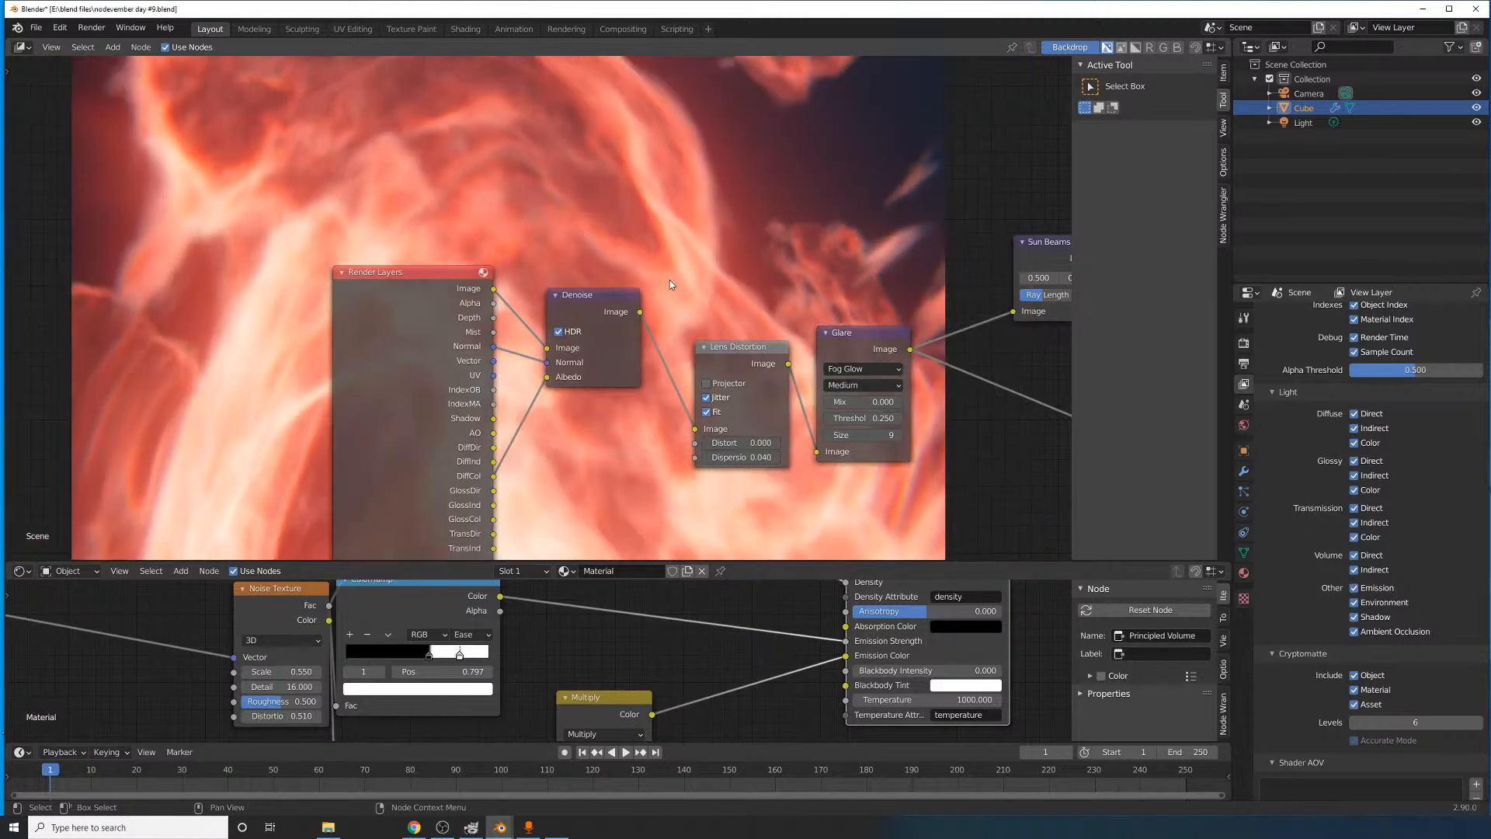
key("alt+v")
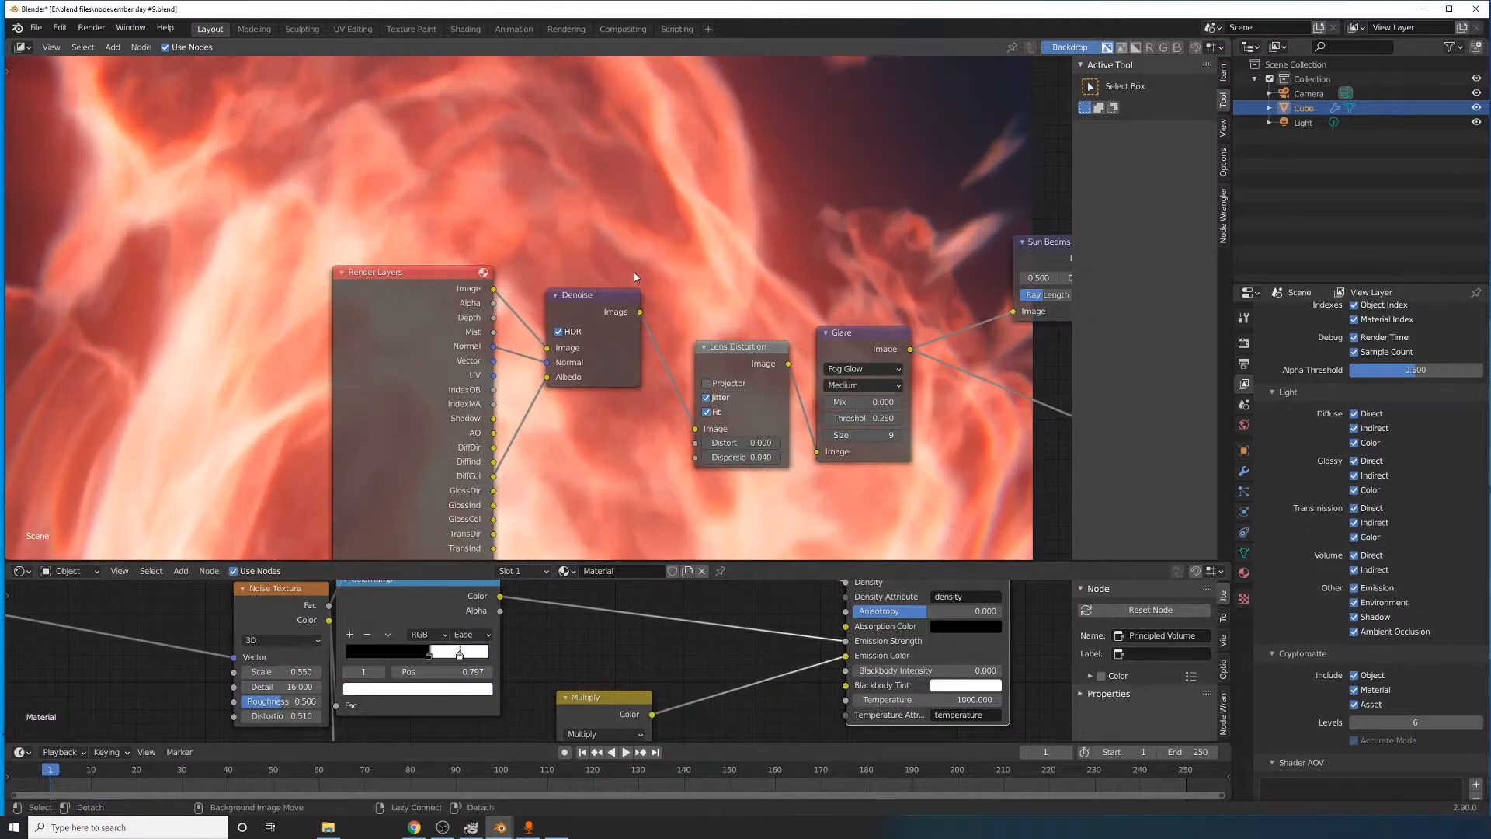
left_click(595, 301)
key("m")
middle_click_drag(612, 324, 619, 431)
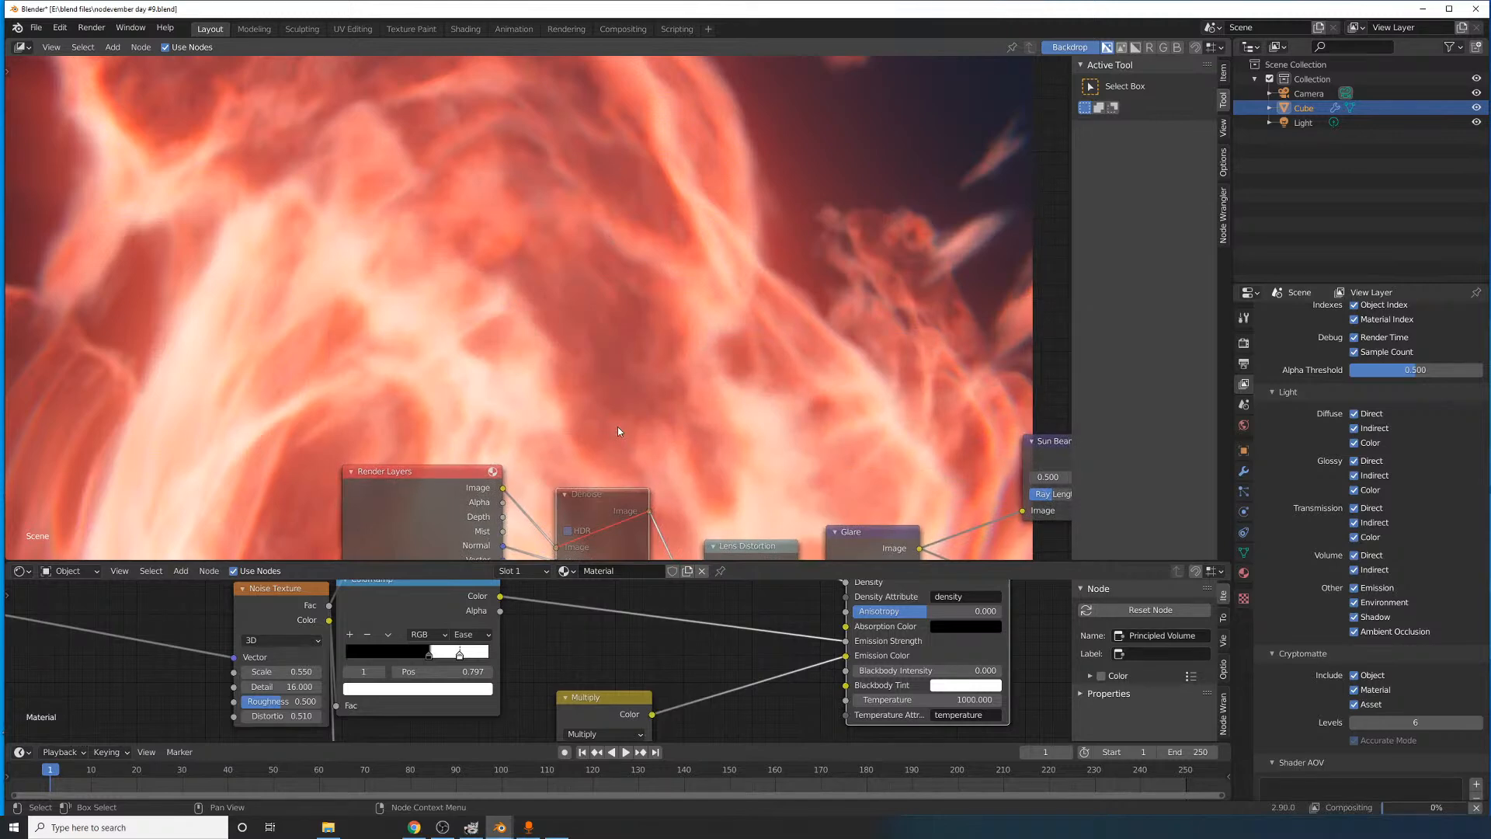
key("m")
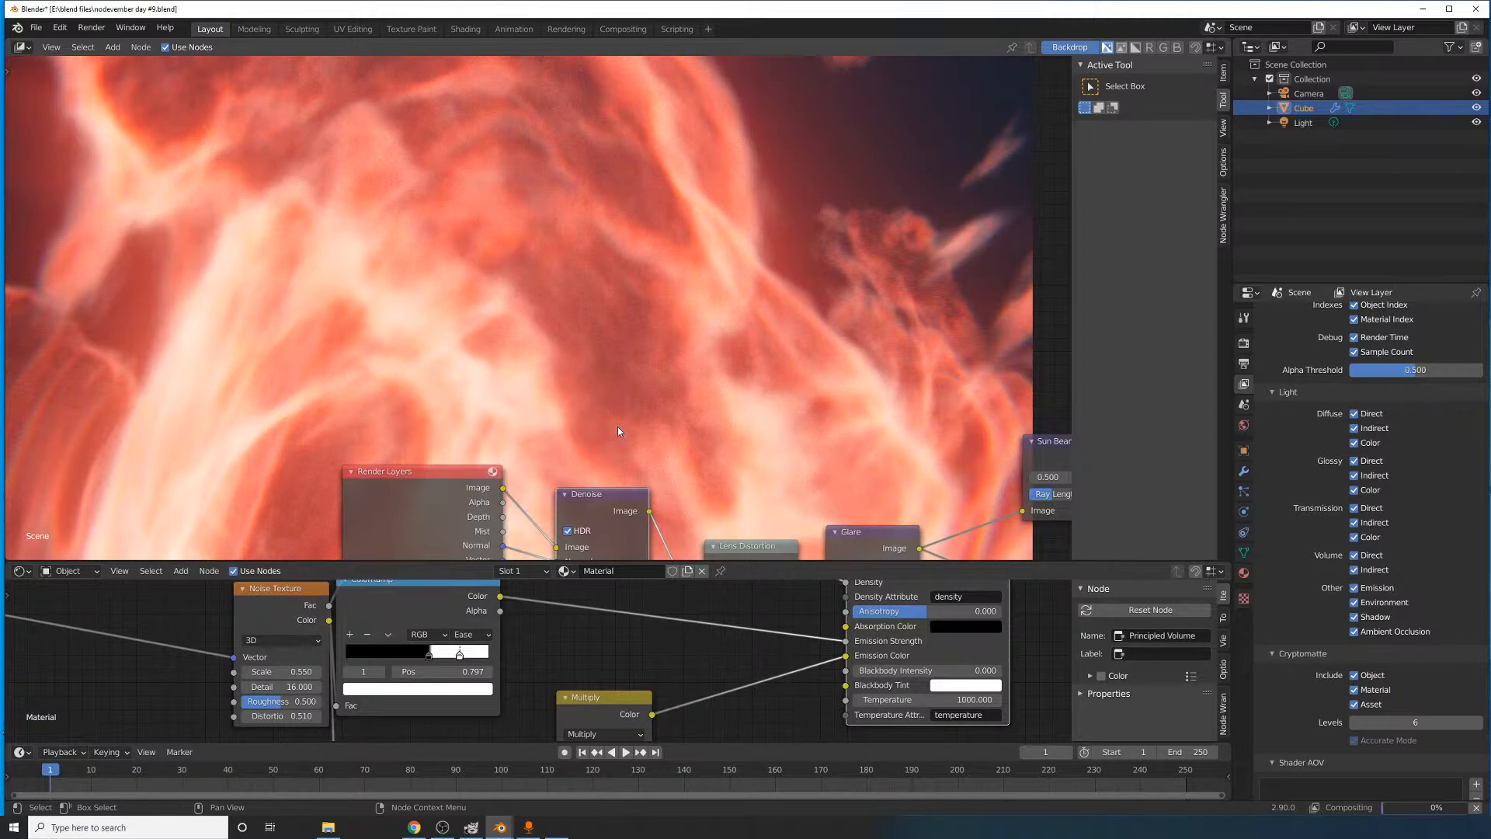
scroll(617, 423, "down", 2)
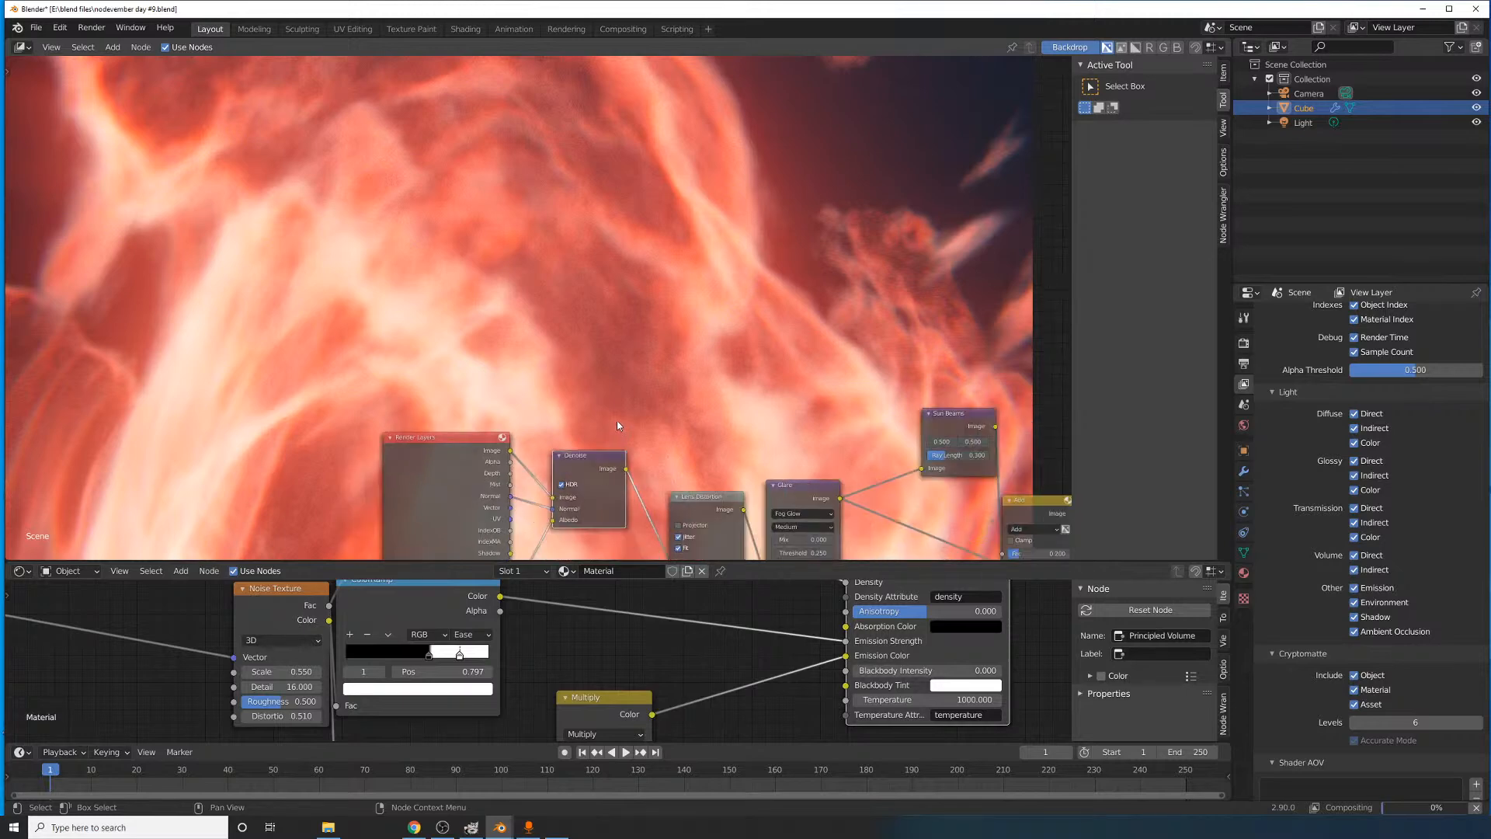
- Show the render settings and move the Render Layers node farther away from the Denoise node
scroll(1335, 350, "up", 6)
left_click(1244, 342)
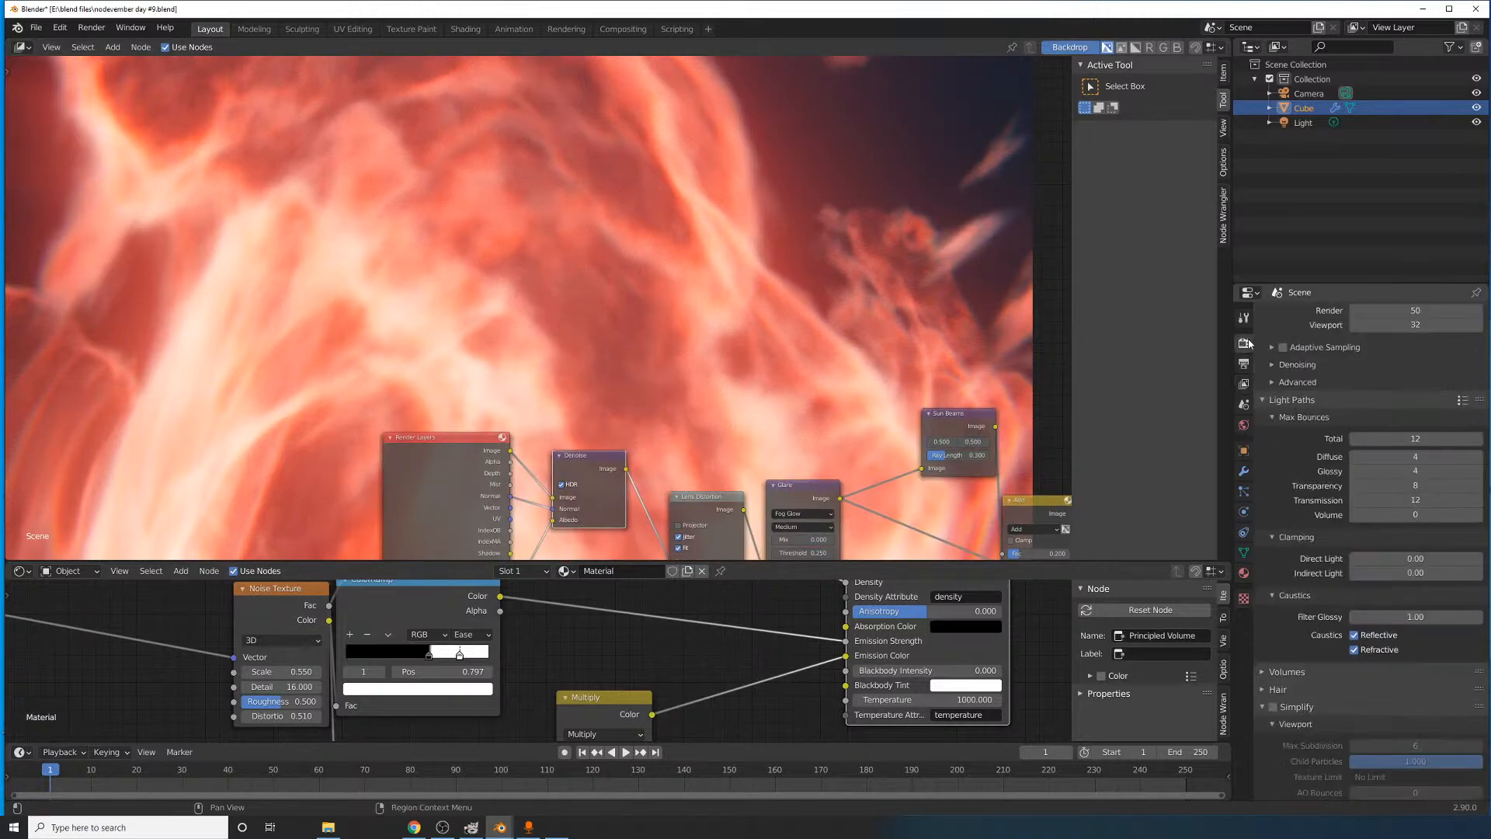
middle_click_drag(686, 361, 691, 281)
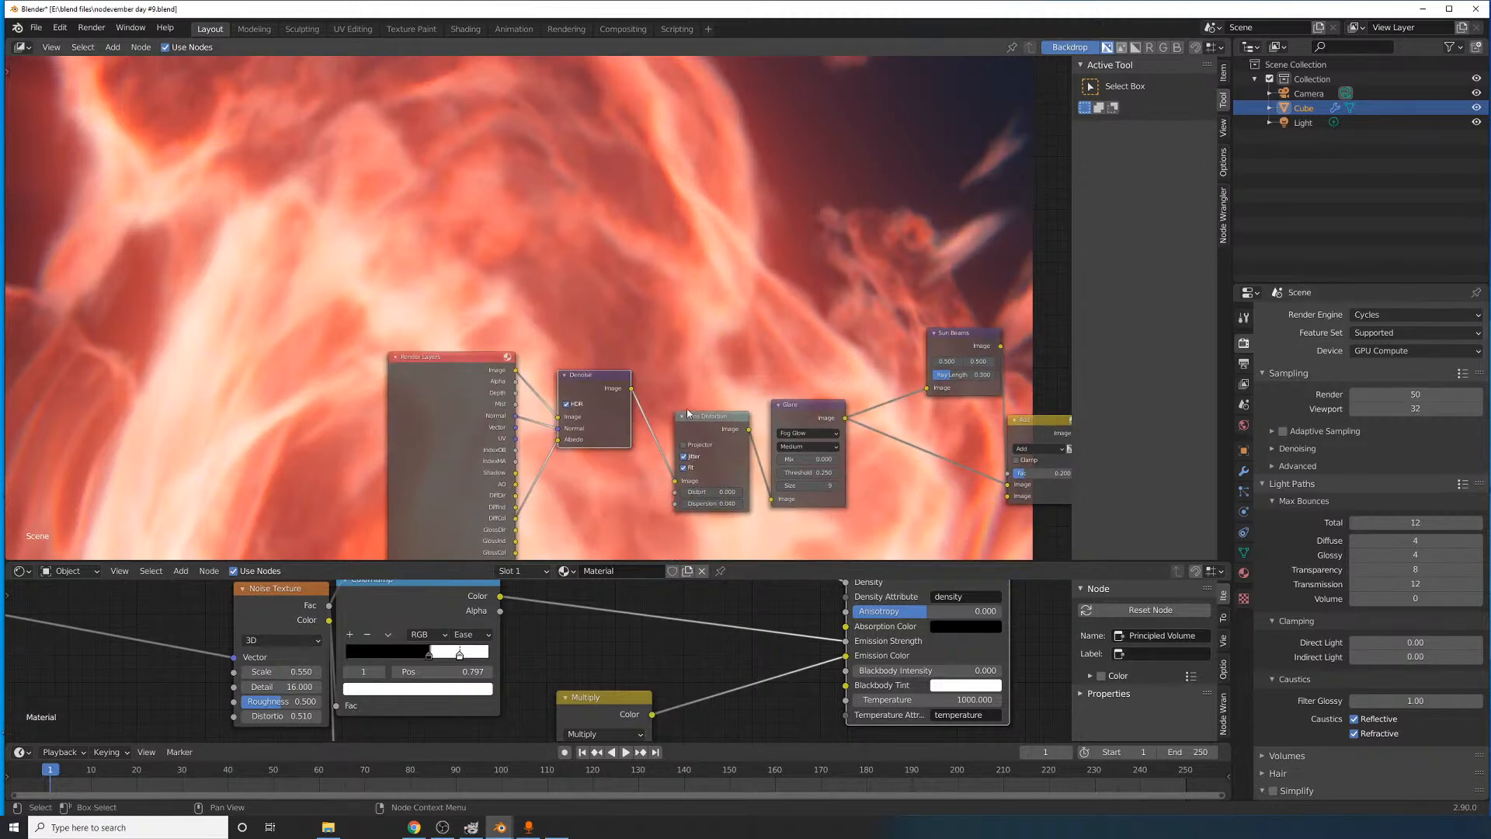
left_click_drag(467, 389, 383, 371)
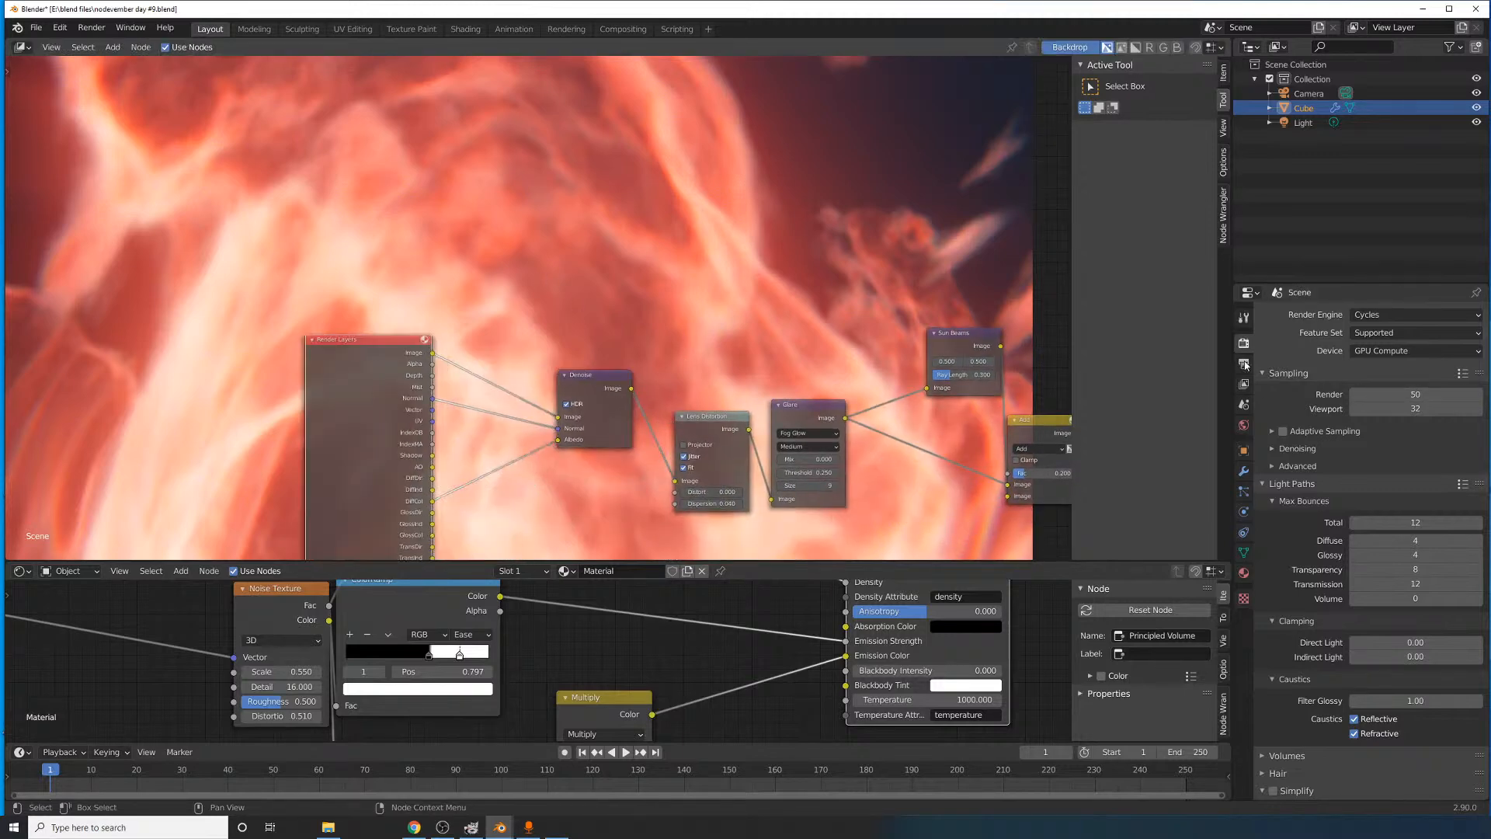
- Set the render samples to 128 and render the image again
double_click(1416, 394)
type("128")
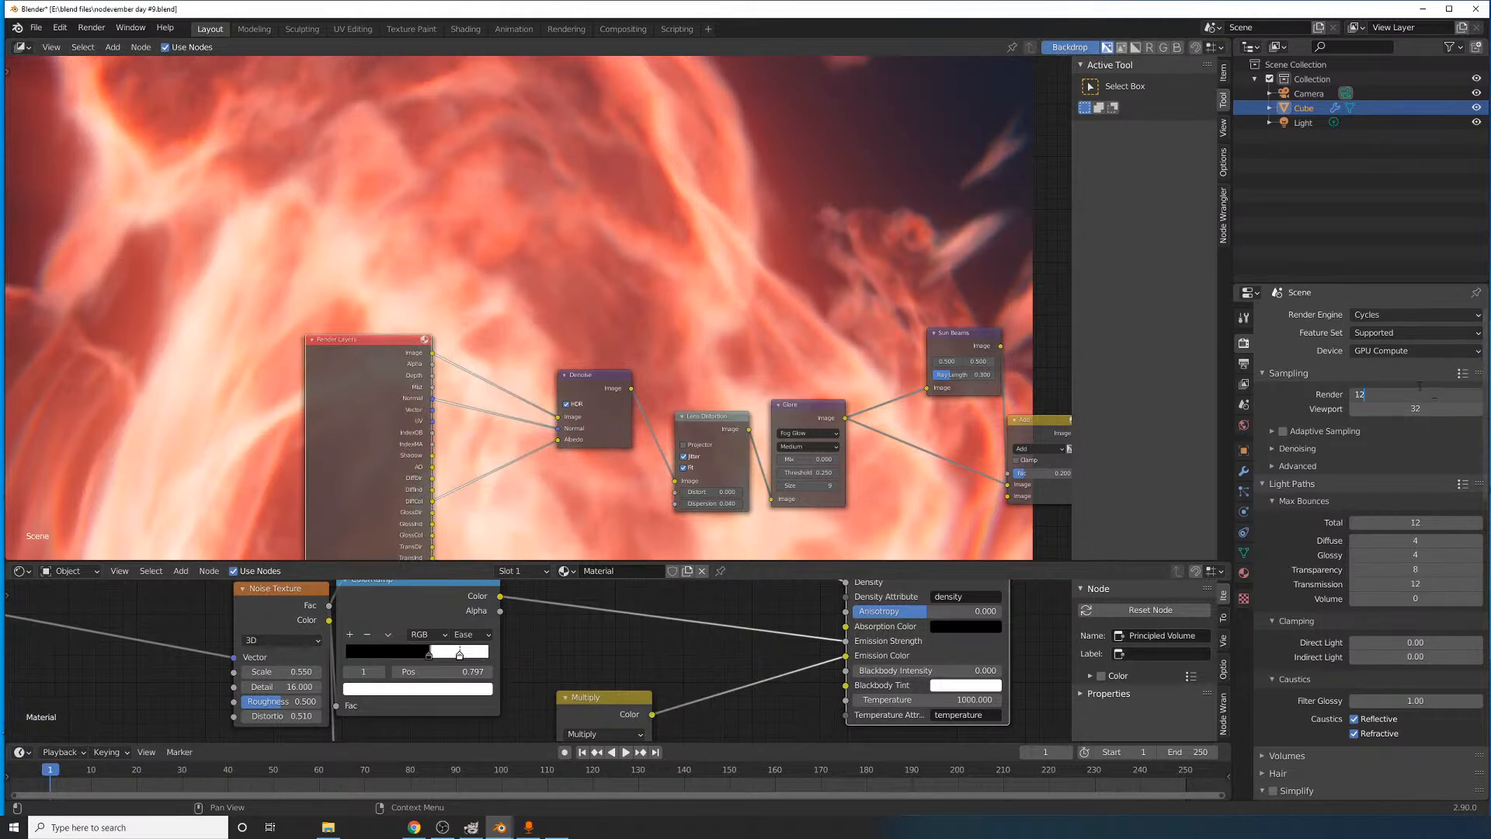
key("Return")
left_click(91, 28)
left_click(118, 44)
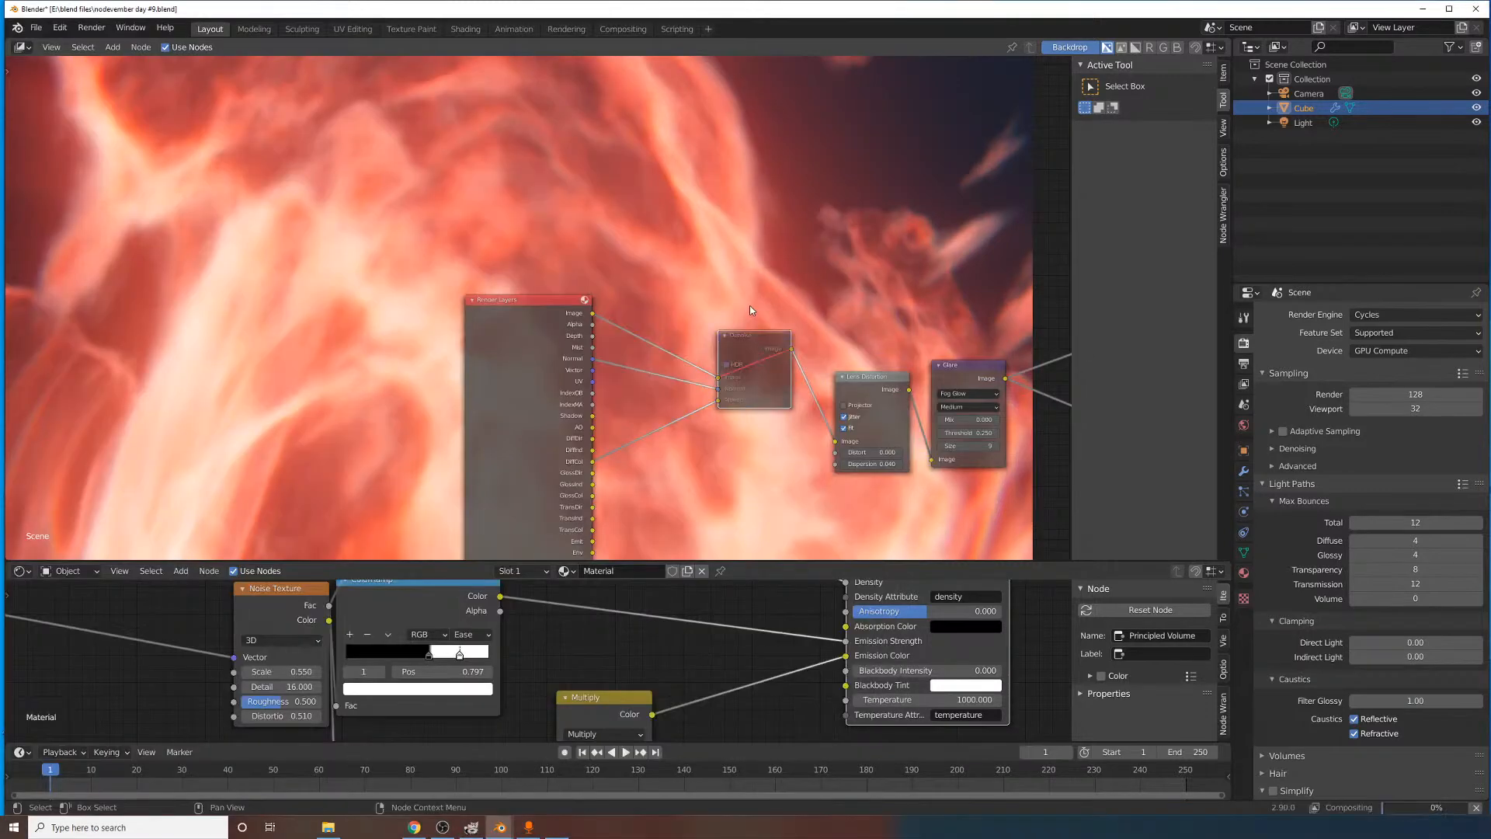
- Unmute the Denoise node and check its effect on the new render in the backdrop
middle_click_drag(751, 310, 753, 397)
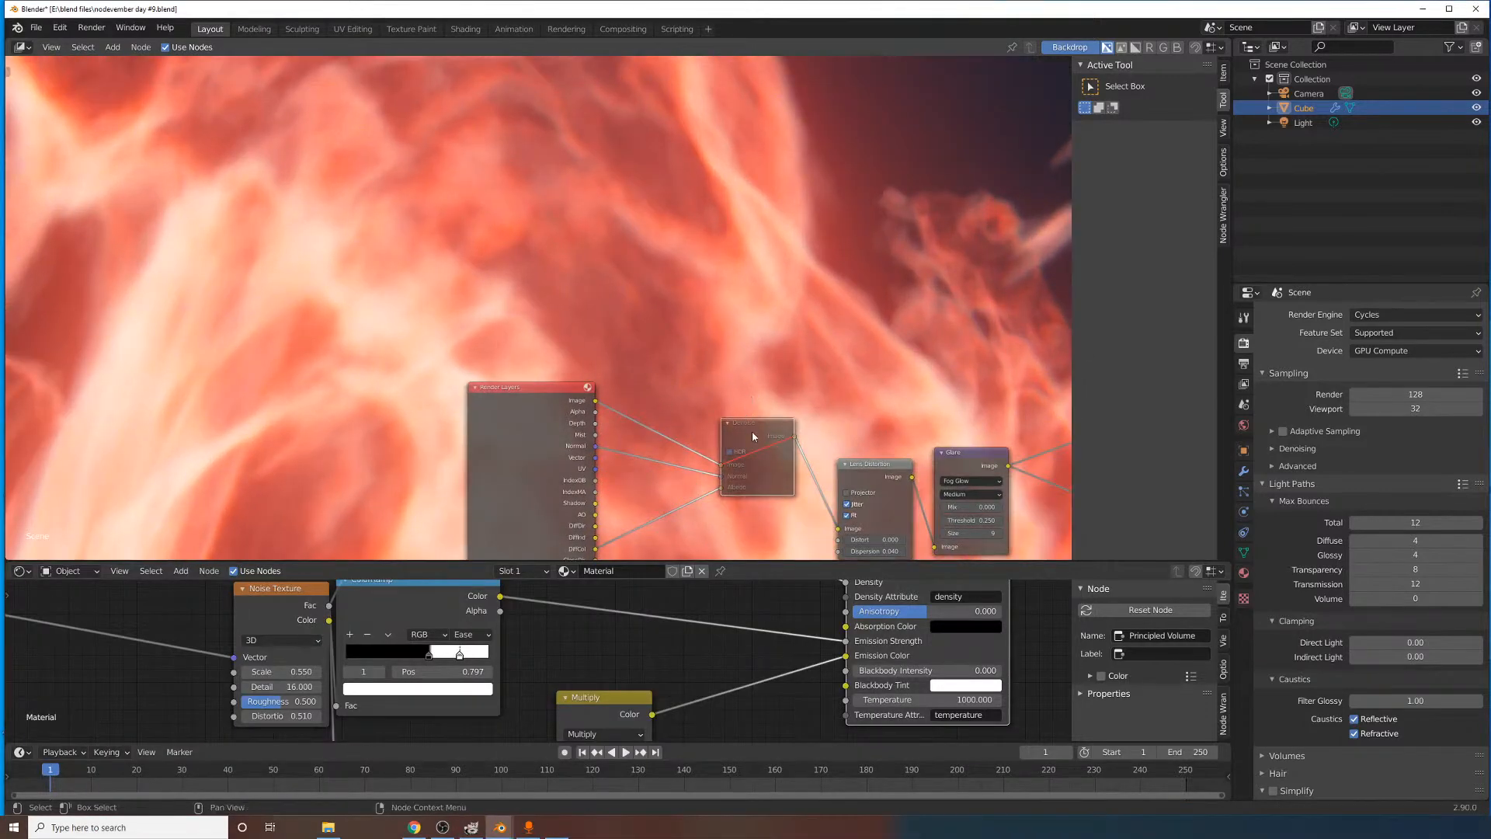
key("m")
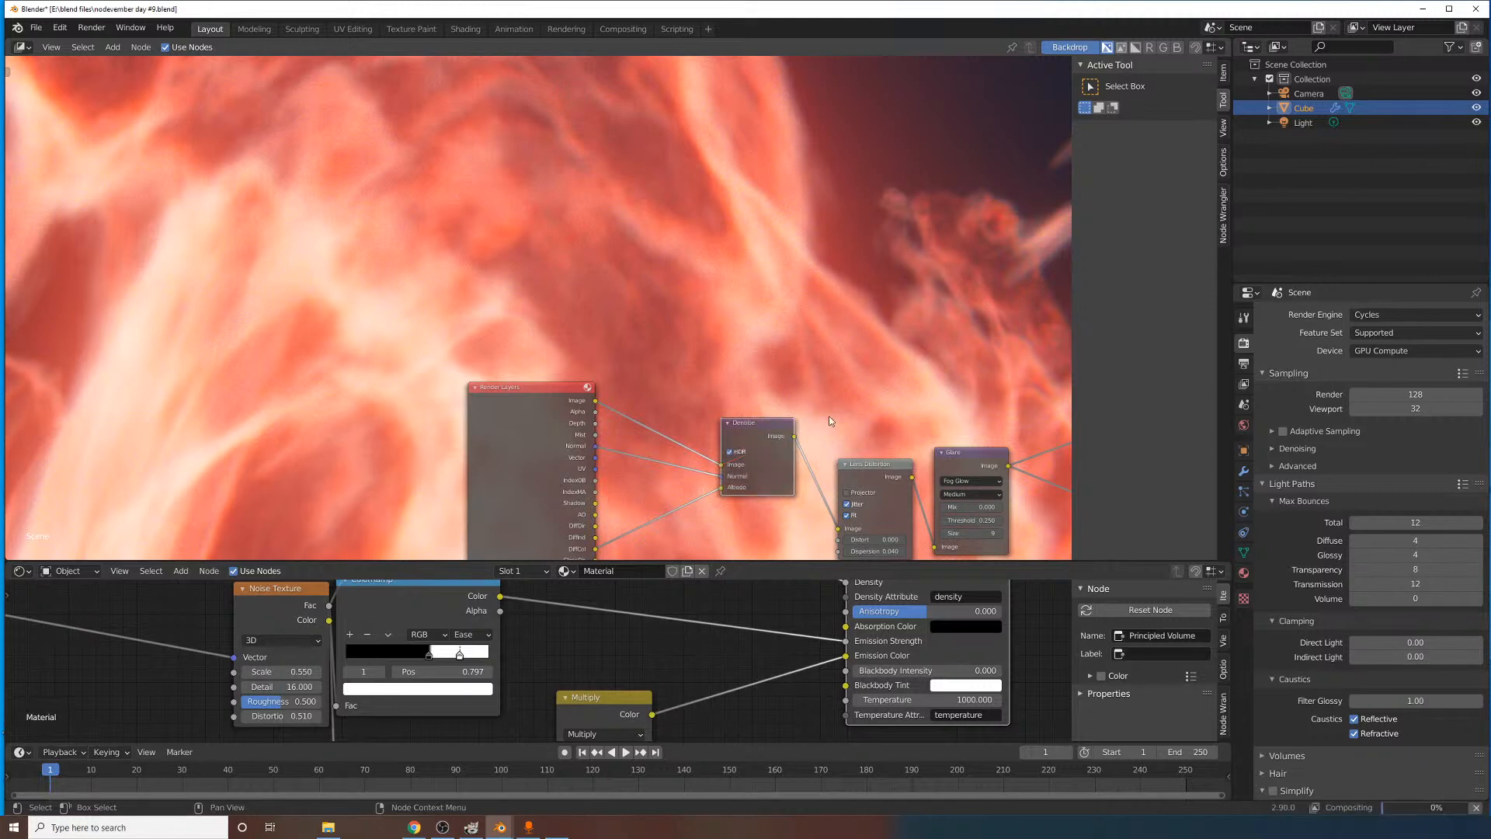
middle_click_drag(828, 420, 593, 354)
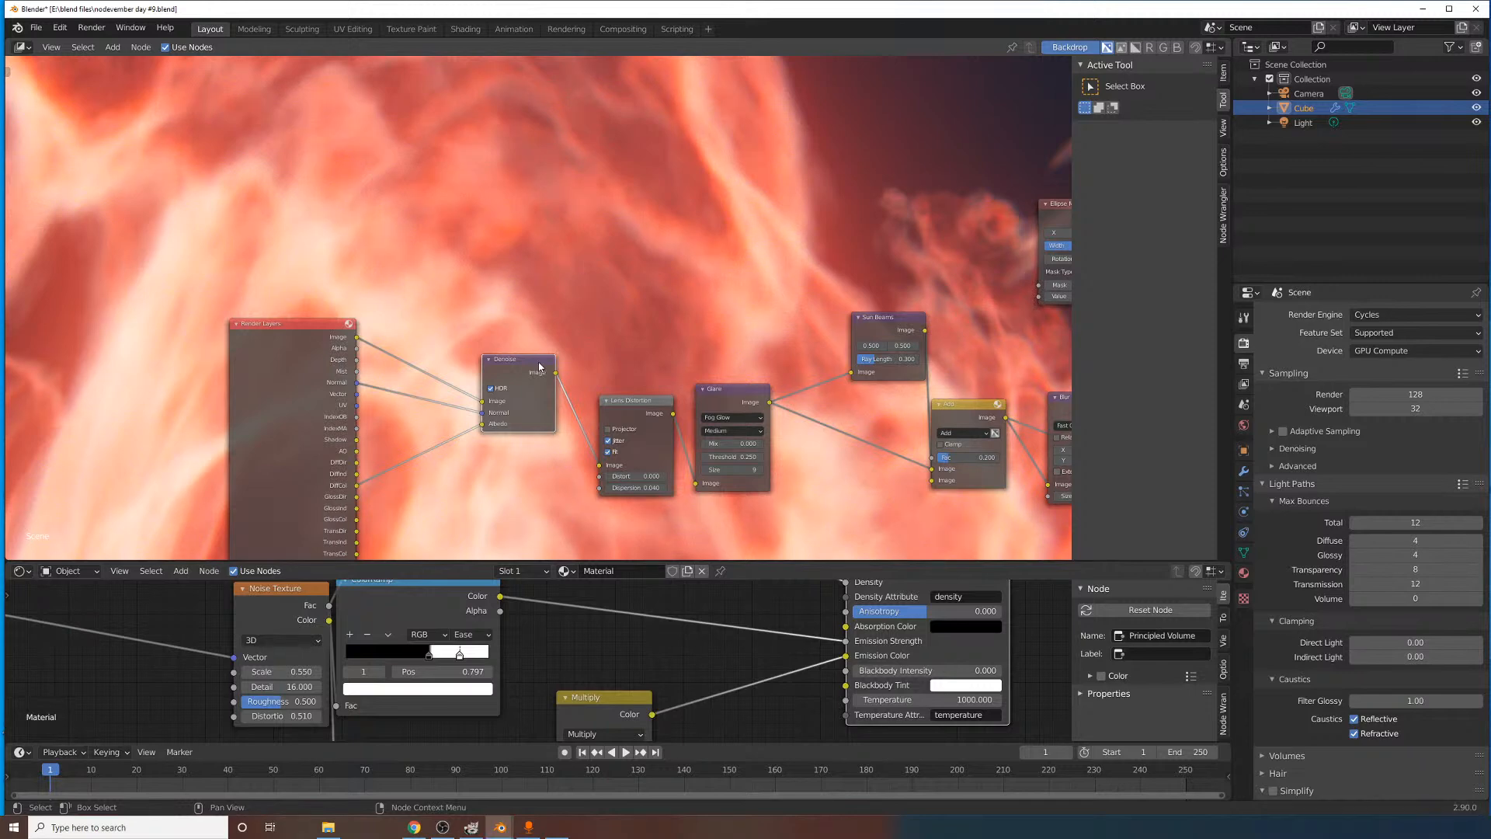
middle_click_drag(550, 185, 578, 274)
- Open the composited render result in its own window and examine the denoised details up close
left_click(92, 27)
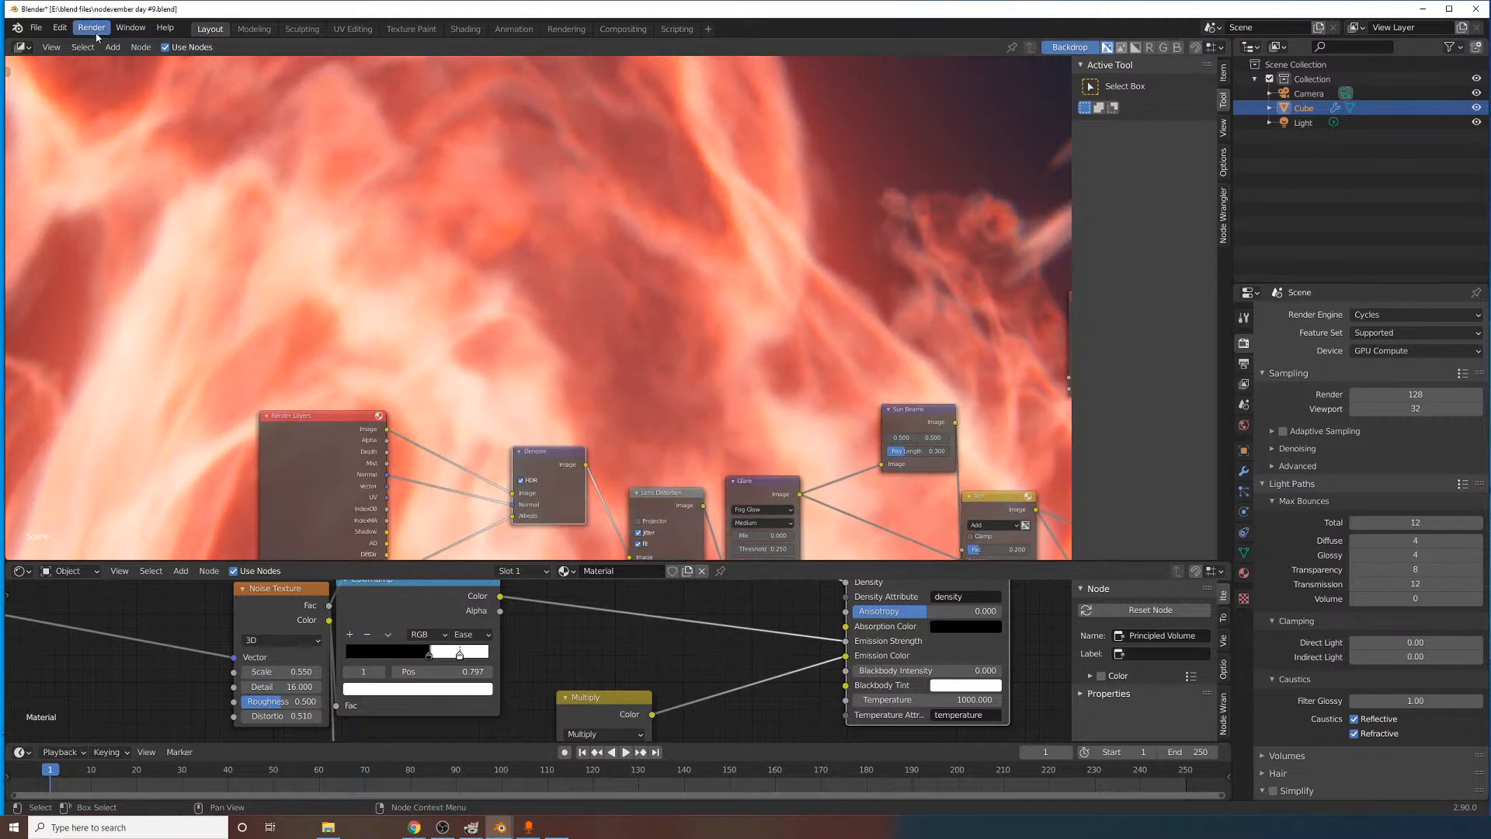
left_click(123, 101)
scroll(673, 291, "down", 5)
scroll(520, 392, "up", 3)
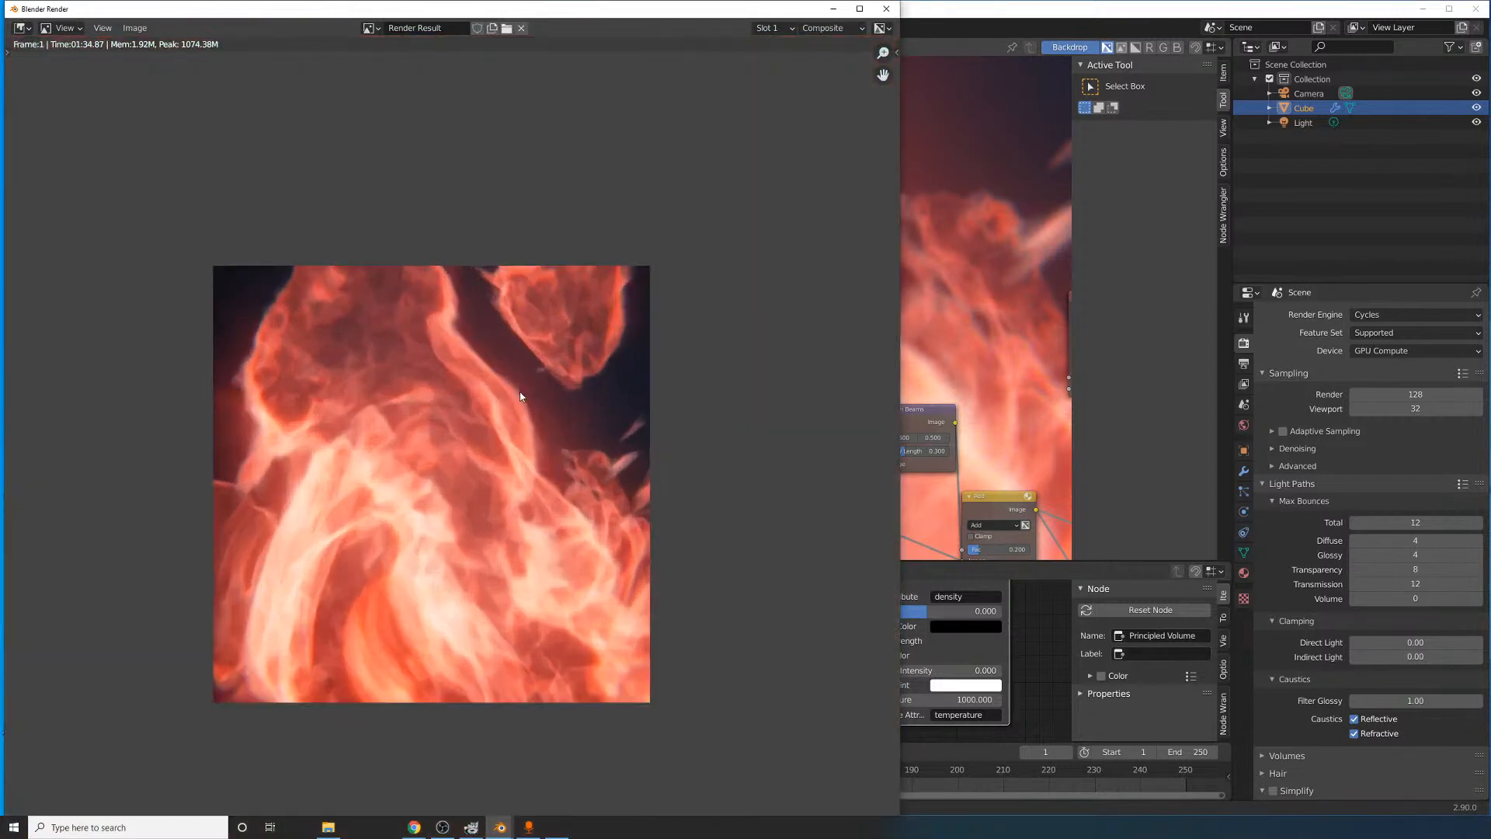
middle_click_drag(541, 341, 559, 299)
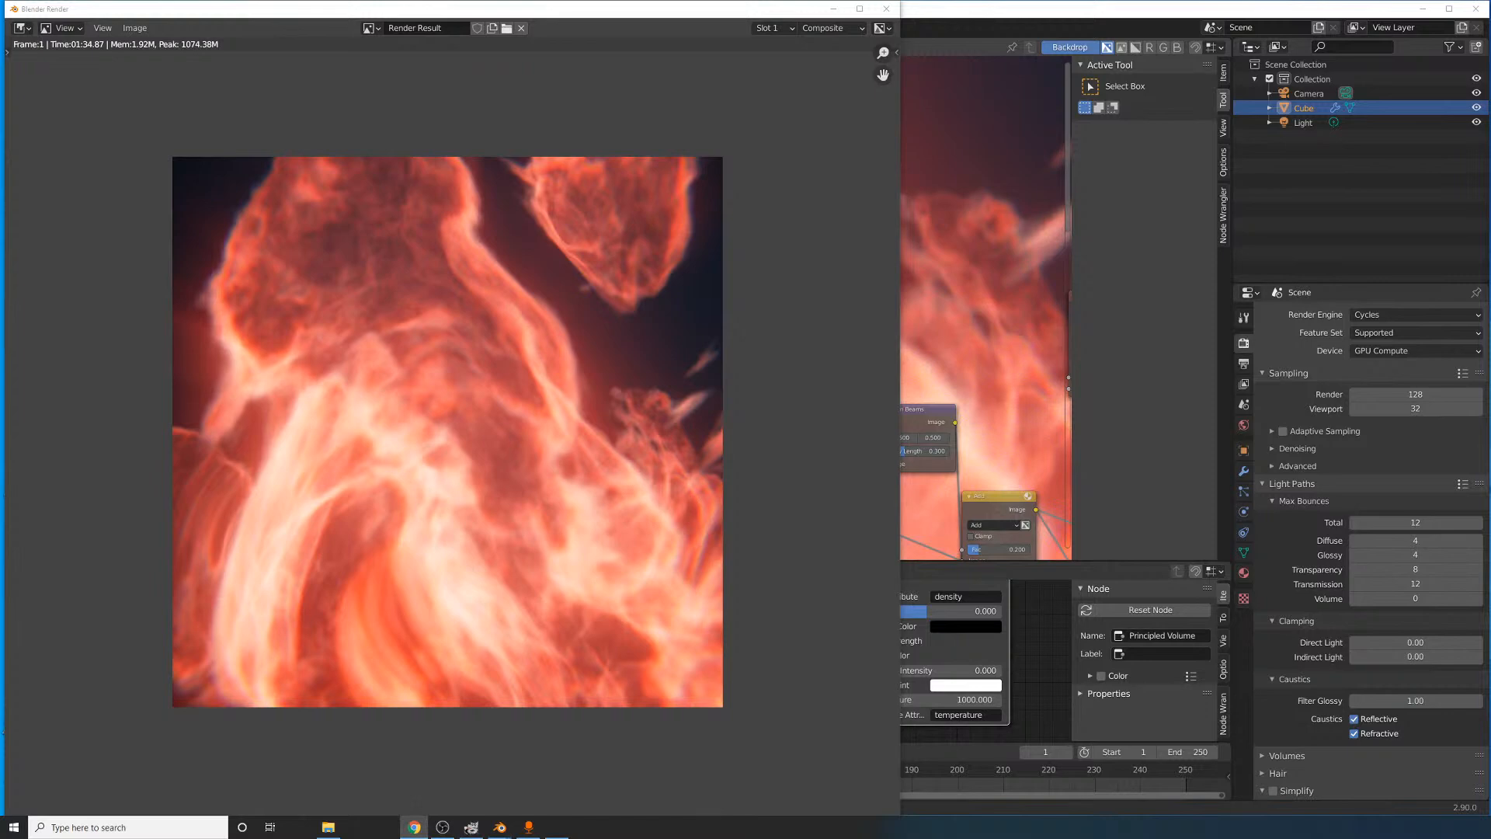
scroll(529, 292, "up", 1)
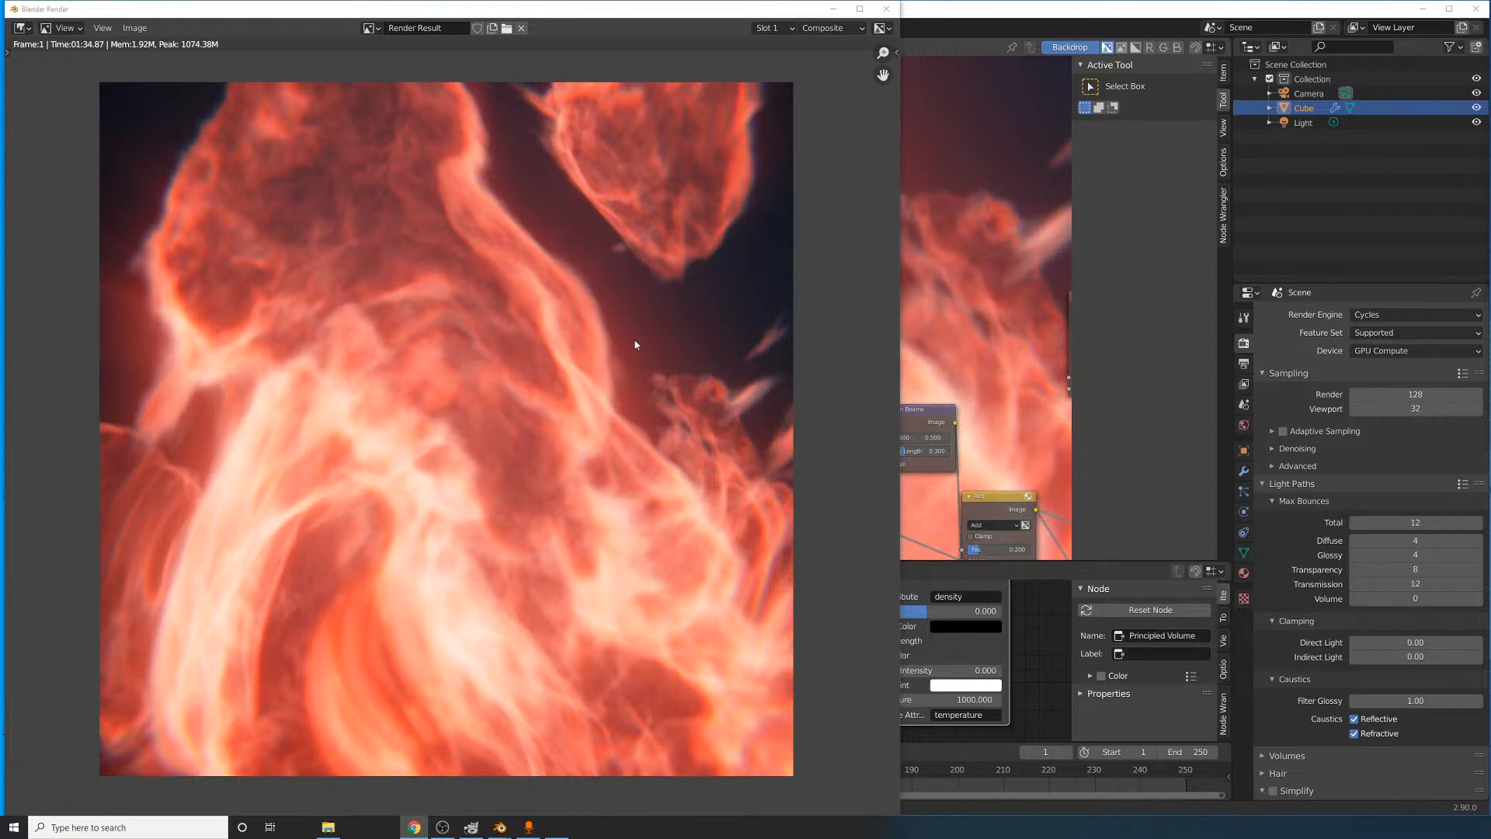
scroll(636, 344, "up", 2)
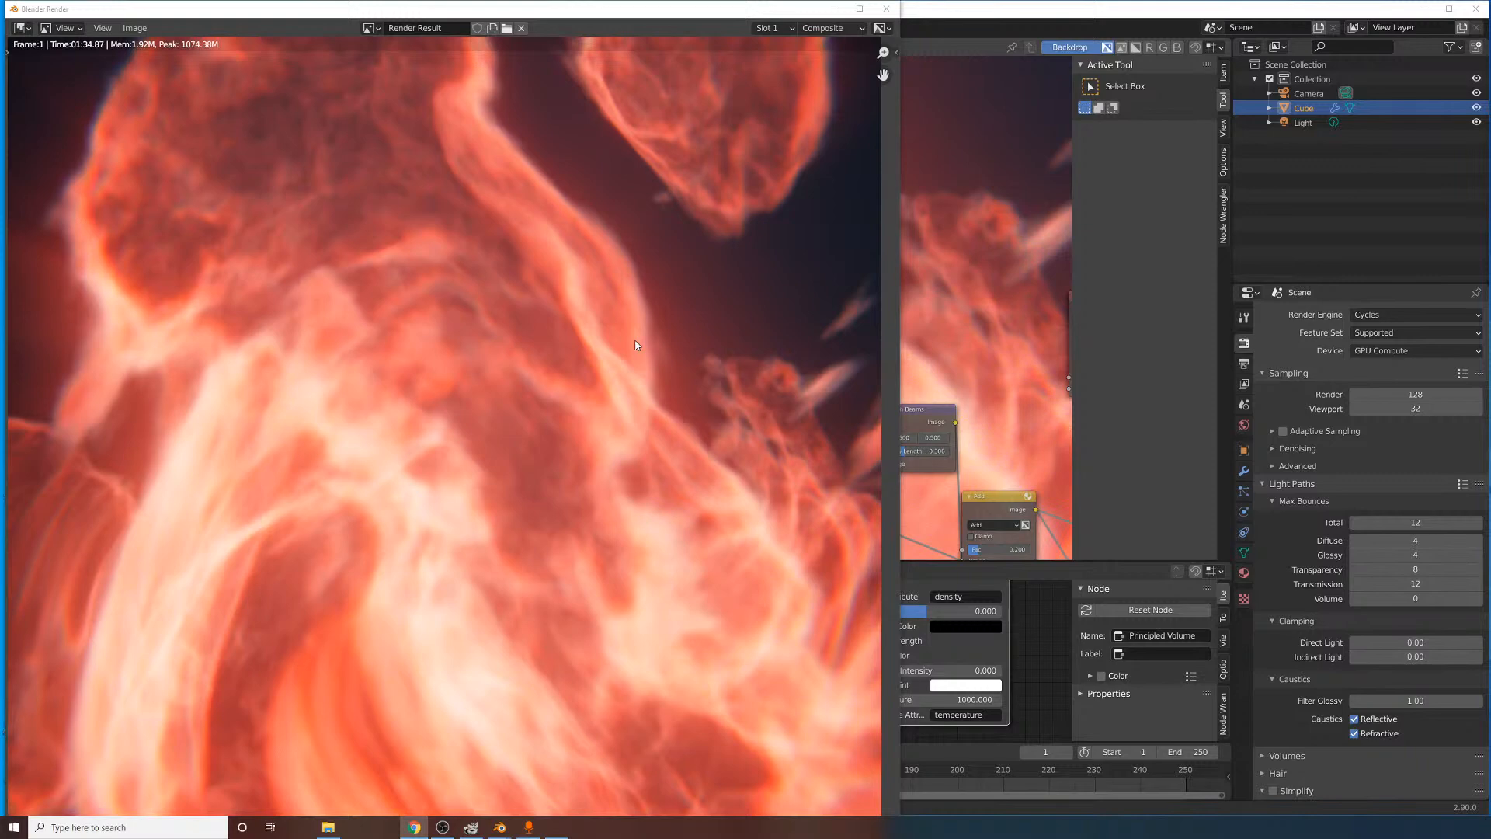